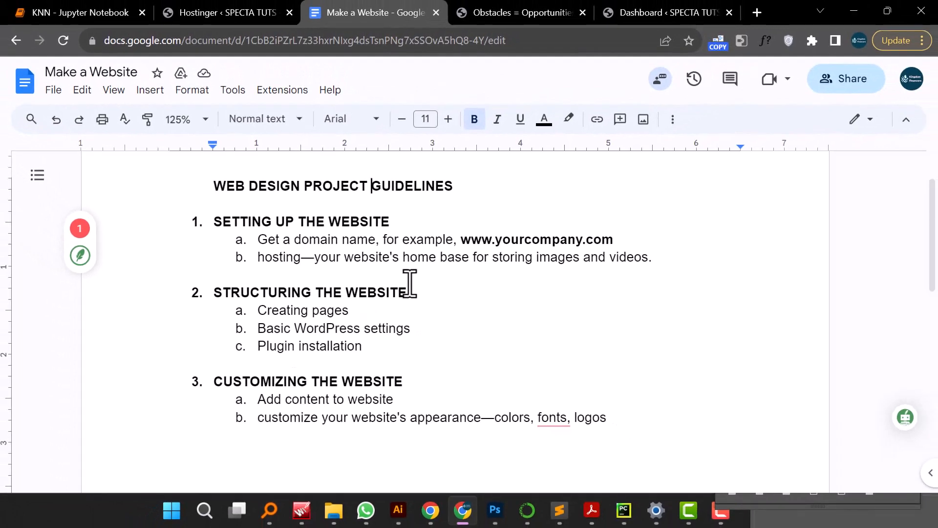
# - Open the SPECTA website tab and scroll through the home page from the footer back to the top
pyautogui.click(503, 19)
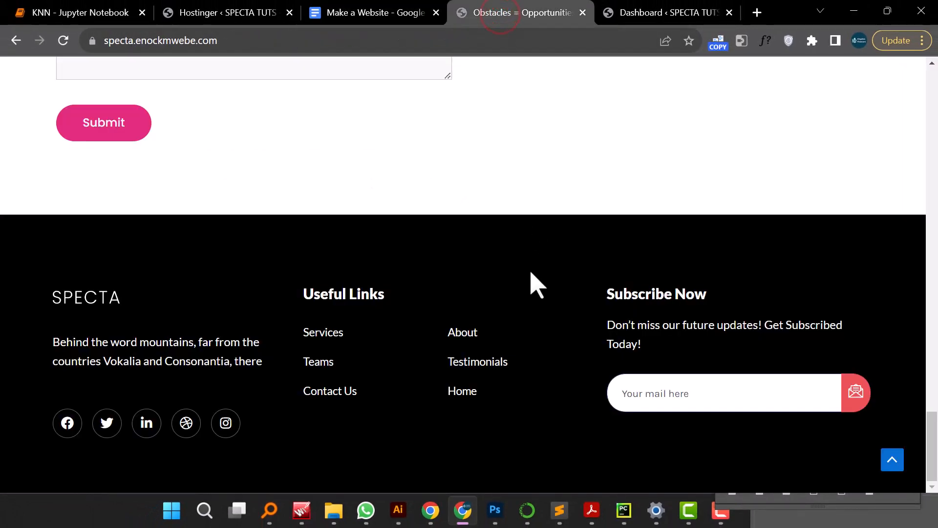
pyautogui.scroll(3, 530, 272)
pyautogui.scroll(5, 530, 272)
pyautogui.scroll(-7, 533, 281)
pyautogui.scroll(10, 427, 381)
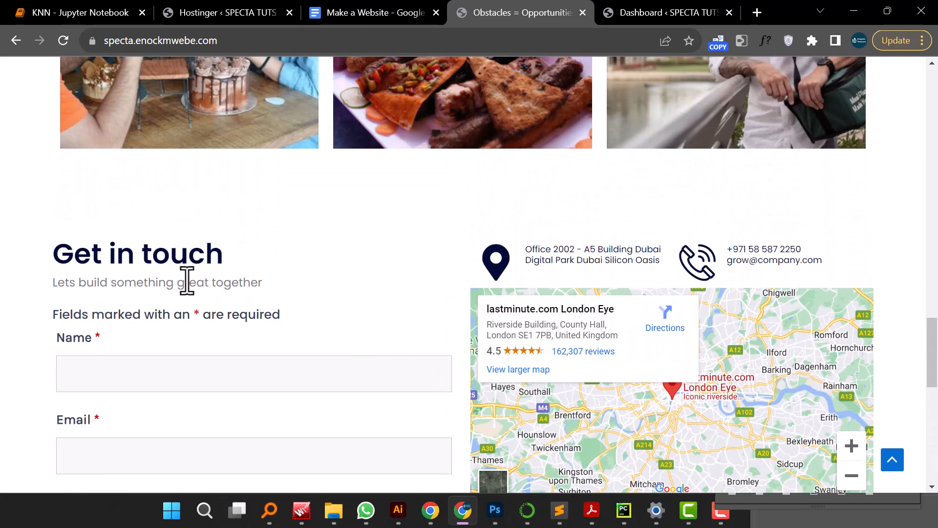
pyautogui.scroll(7, 575, 342)
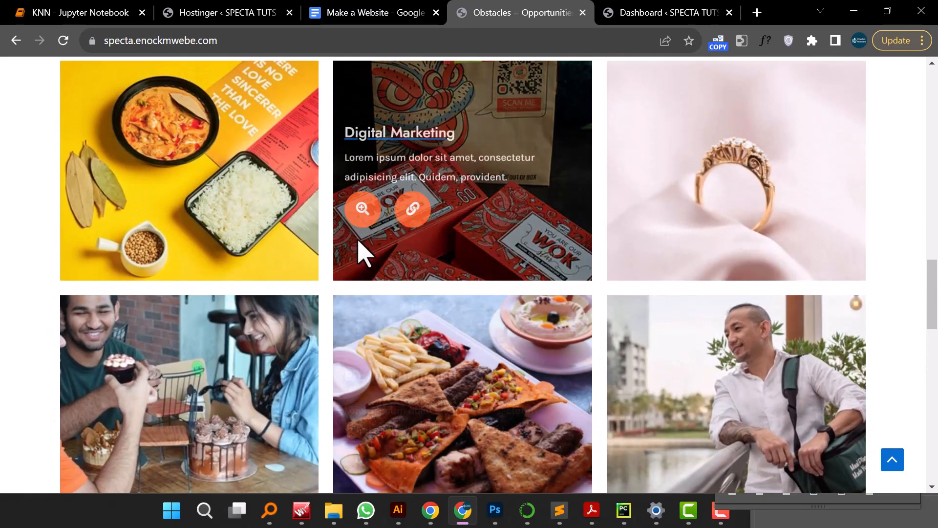
pyautogui.scroll(3, 671, 278)
pyautogui.scroll(11, 671, 279)
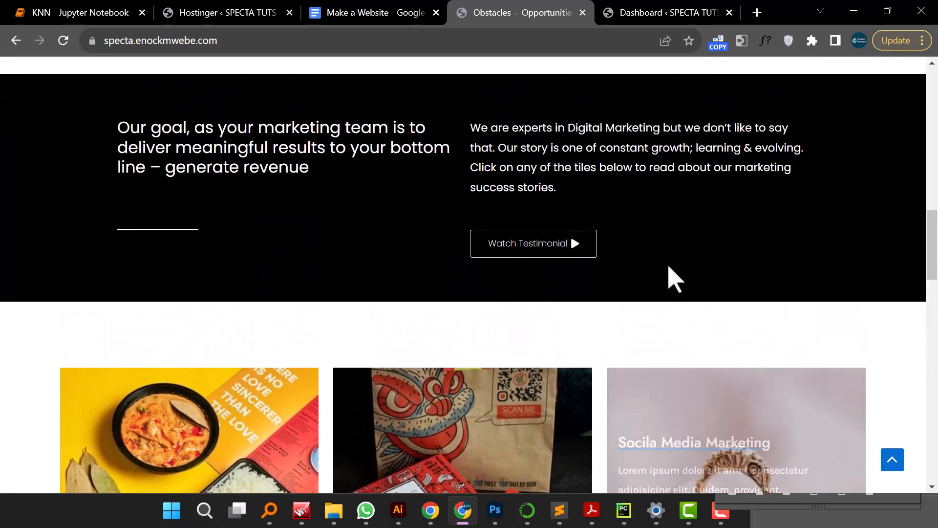
pyautogui.scroll(3, 672, 279)
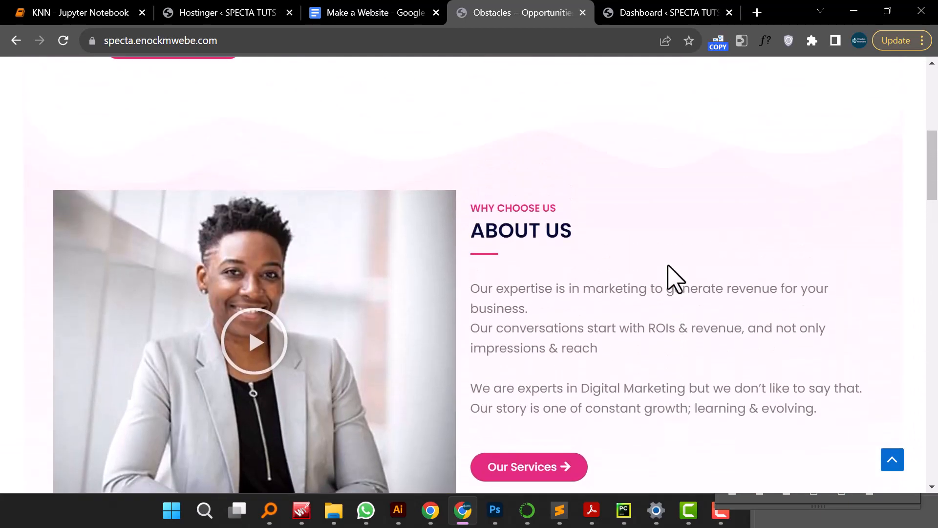
pyautogui.scroll(7, 636, 270)
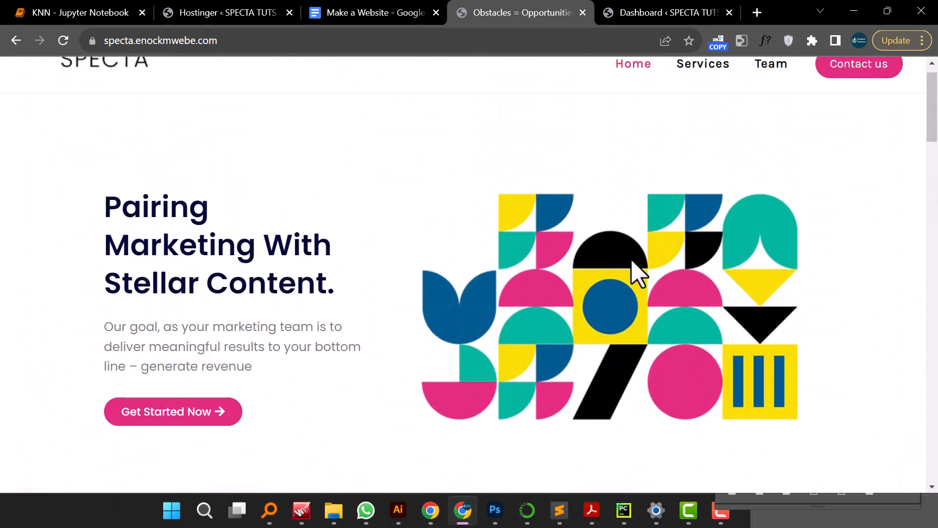
pyautogui.scroll(1, 637, 271)
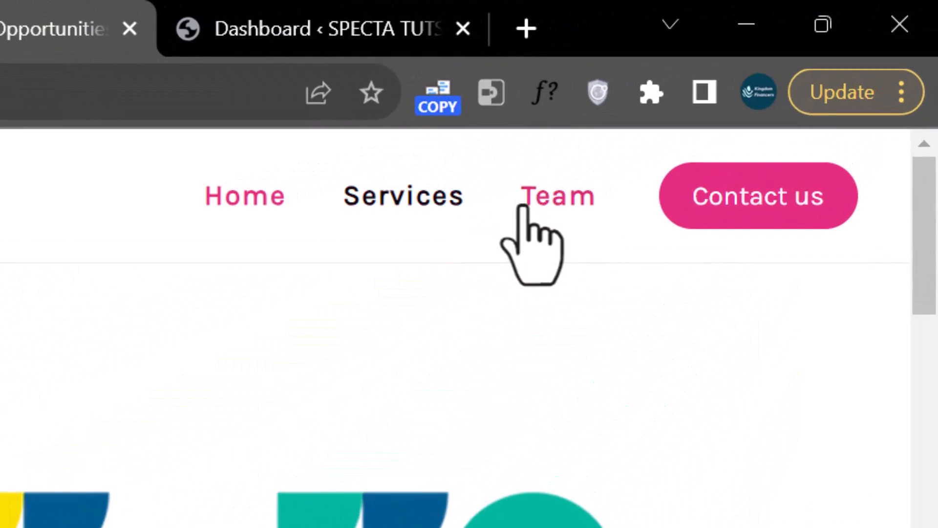
# - Open the Team page and scroll through the team banner and member cards
pyautogui.click(551, 201)
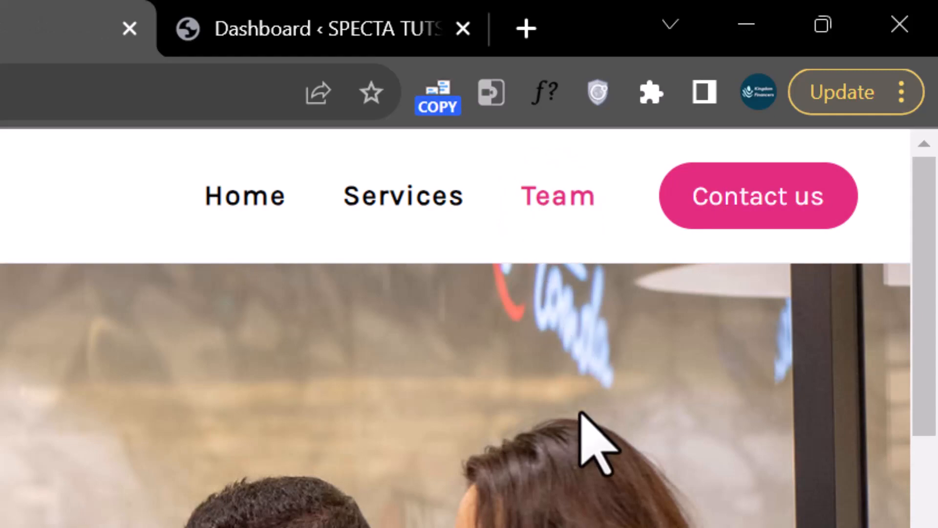
pyautogui.scroll(-1, 580, 412)
pyautogui.scroll(1, 582, 413)
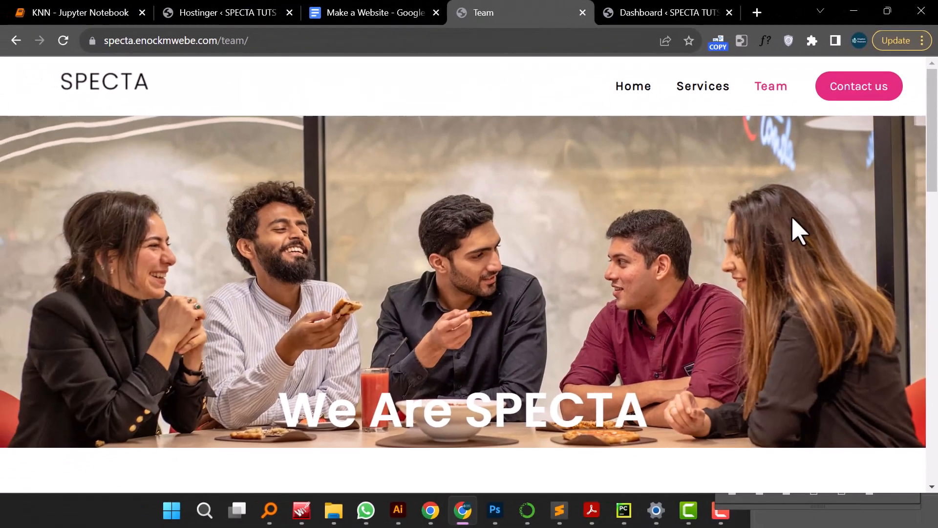
pyautogui.scroll(-3, 779, 240)
pyautogui.scroll(3, 779, 239)
pyautogui.scroll(-2, 782, 247)
pyautogui.scroll(2, 782, 247)
pyautogui.scroll(-2, 782, 246)
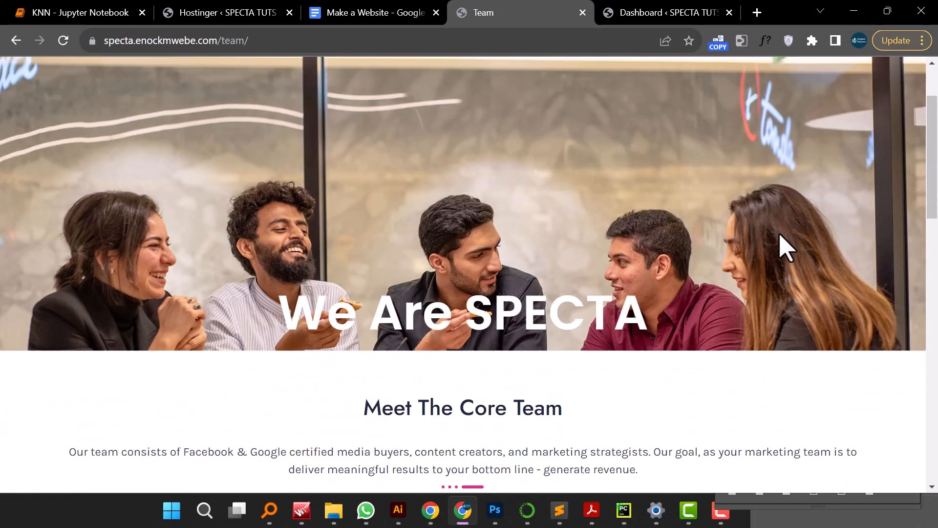
pyautogui.scroll(-8, 786, 248)
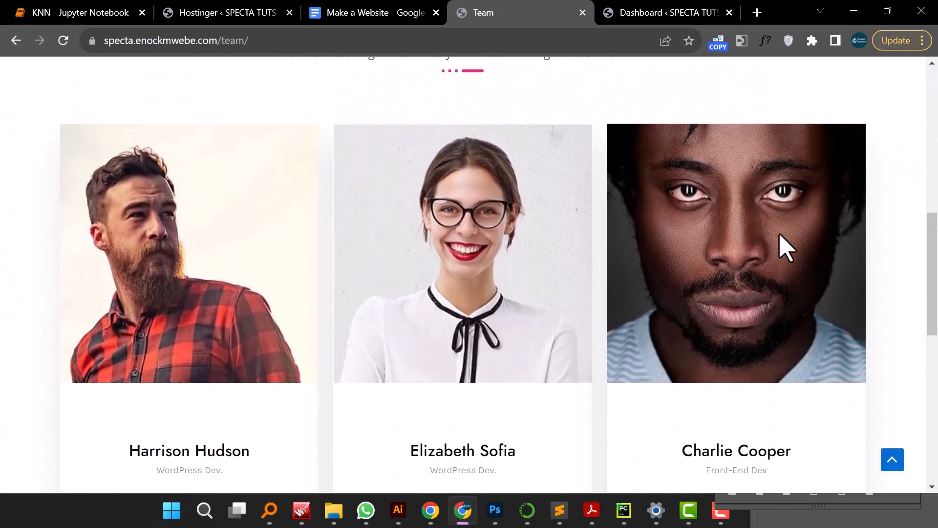
pyautogui.scroll(-4, 780, 235)
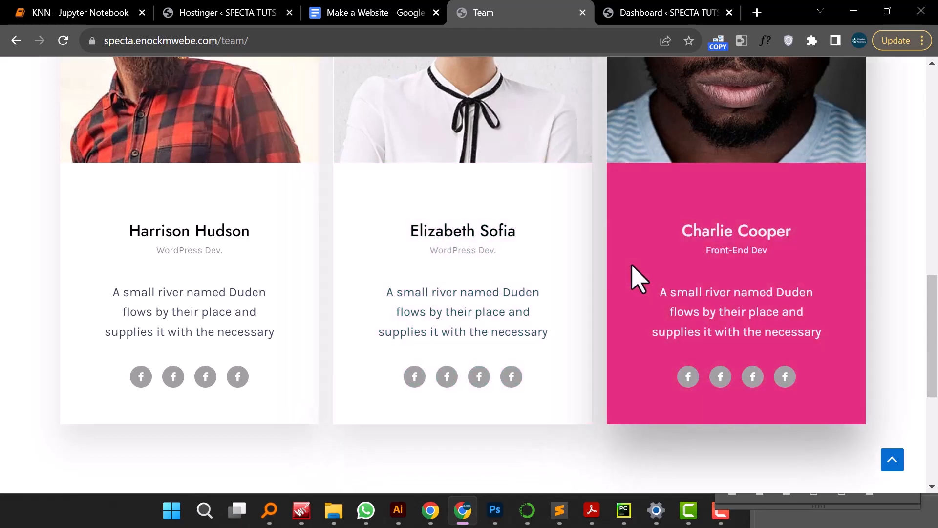
pyautogui.scroll(-3, 638, 281)
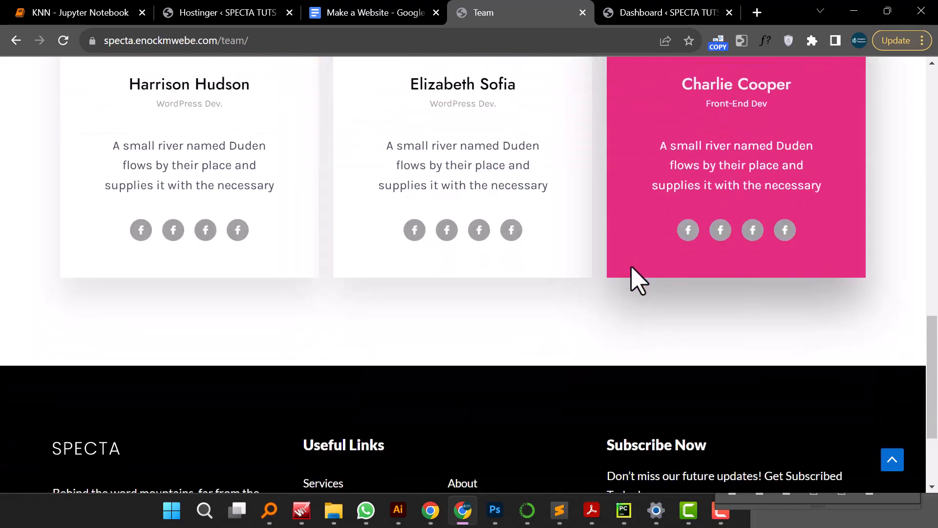
pyautogui.scroll(10, 638, 281)
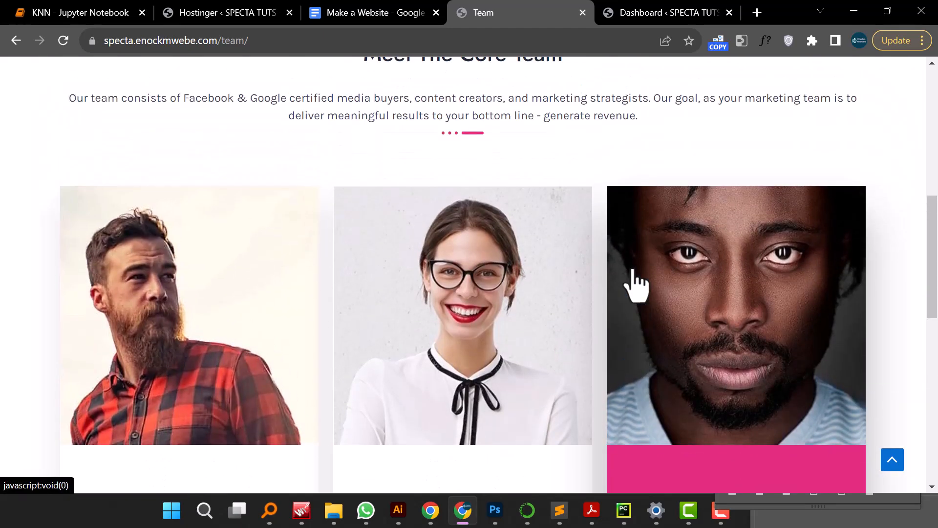
pyautogui.scroll(7, 634, 273)
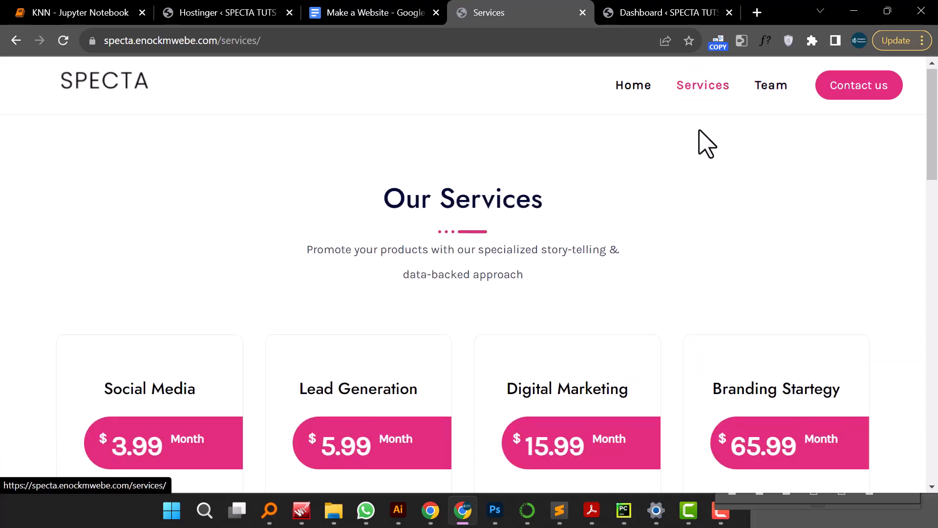
# - Scroll through the Services page, reviewing the pricing cards, testimonials and footer
pyautogui.scroll(-6, 706, 142)
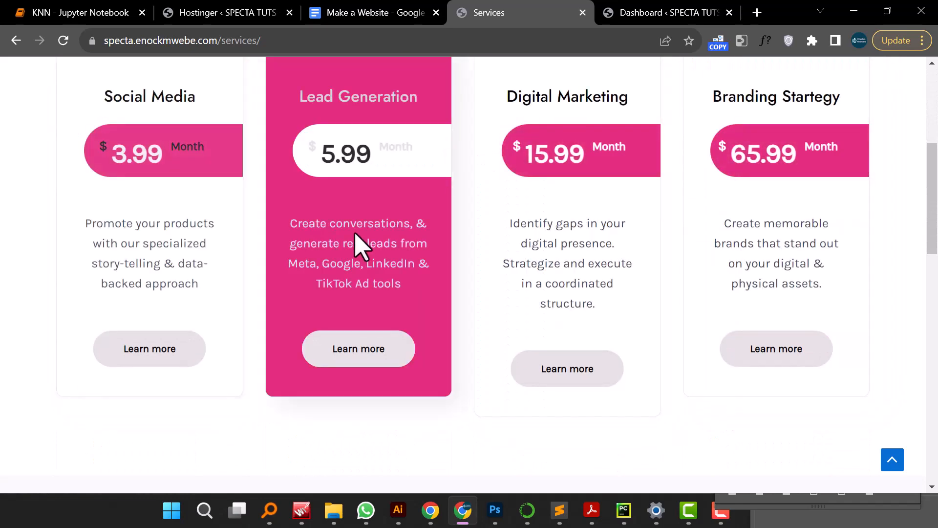
pyautogui.scroll(-7, 704, 249)
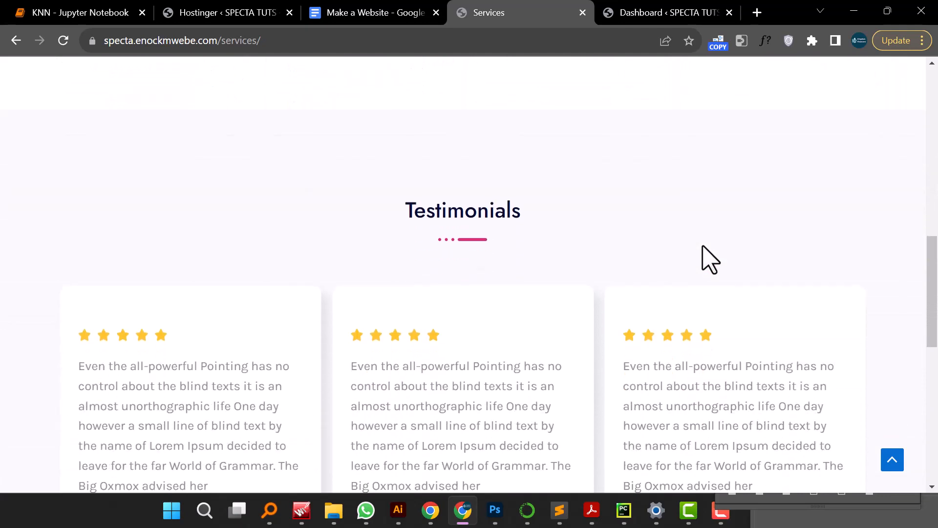
pyautogui.scroll(-5, 708, 257)
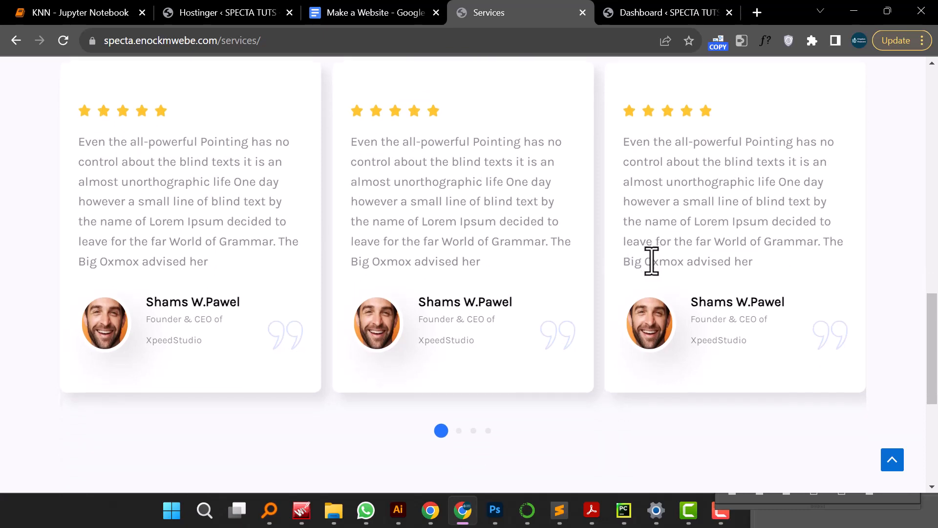
pyautogui.scroll(-4, 652, 261)
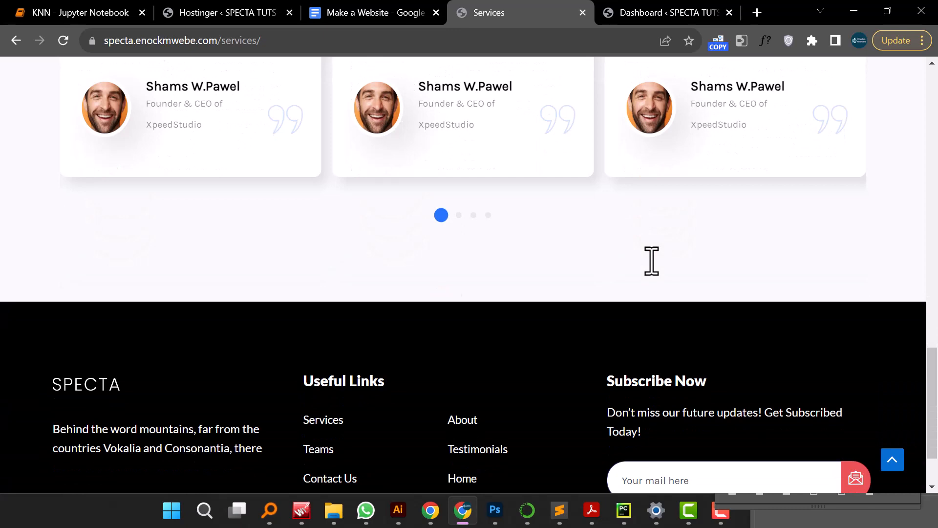
pyautogui.scroll(-2, 653, 266)
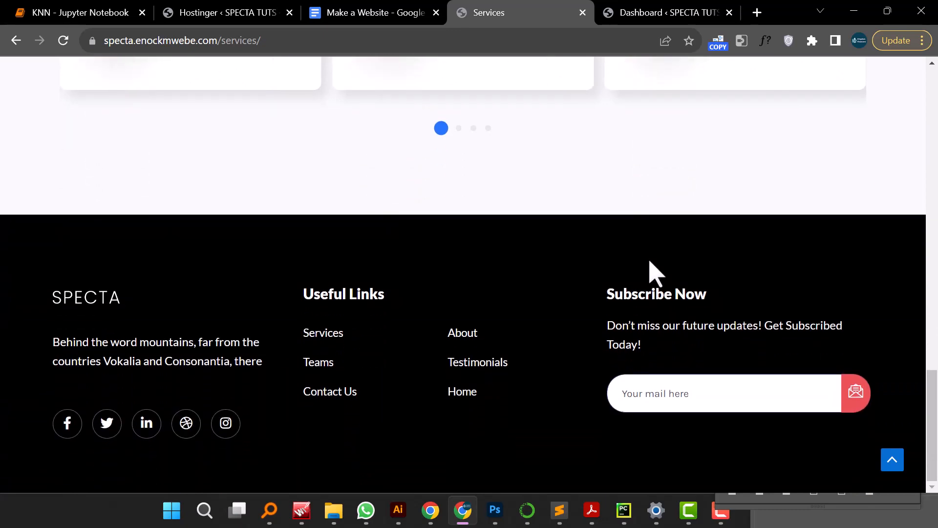
pyautogui.scroll(3, 655, 274)
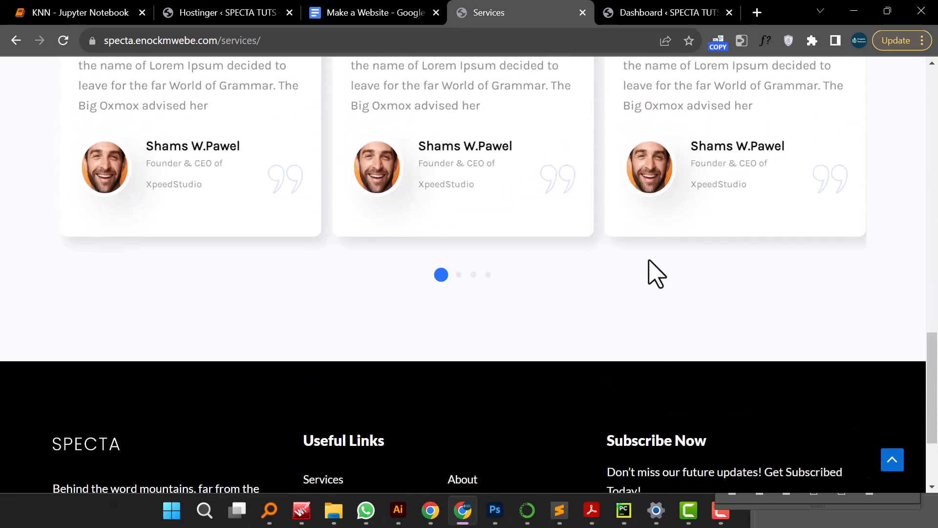
pyautogui.scroll(4, 655, 274)
pyautogui.scroll(8, 654, 274)
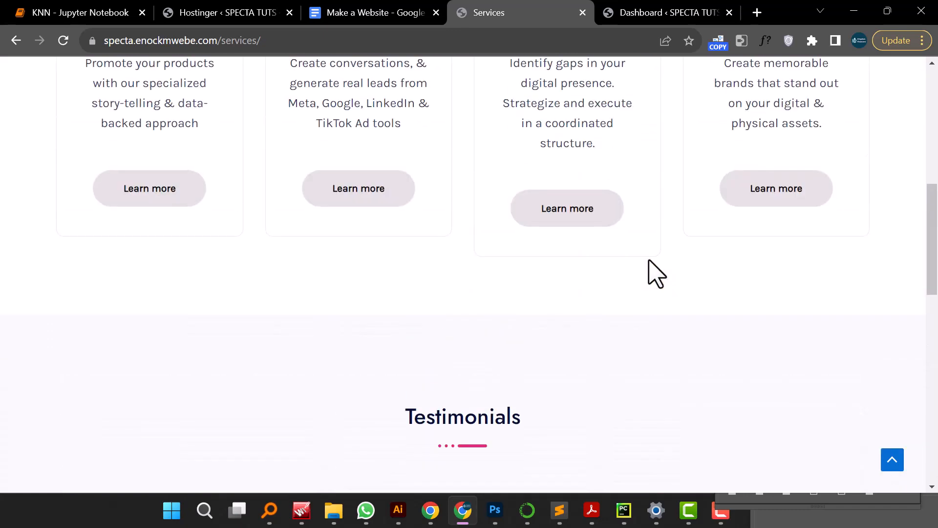
pyautogui.scroll(3, 655, 273)
pyautogui.scroll(5, 654, 274)
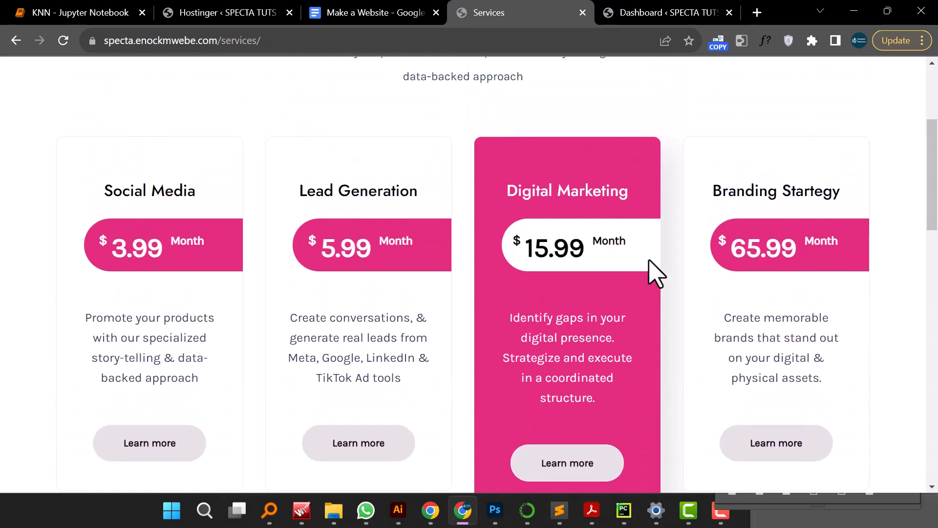
pyautogui.scroll(2, 655, 273)
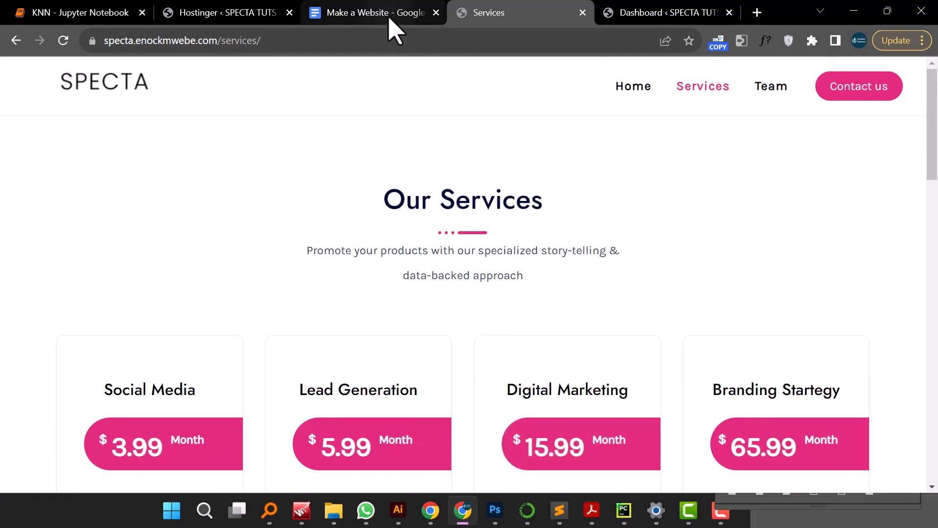
# - Switch to the Make a Website guidelines document and review its sections, selecting the Plugin installation item
pyautogui.moveTo(389, 16)
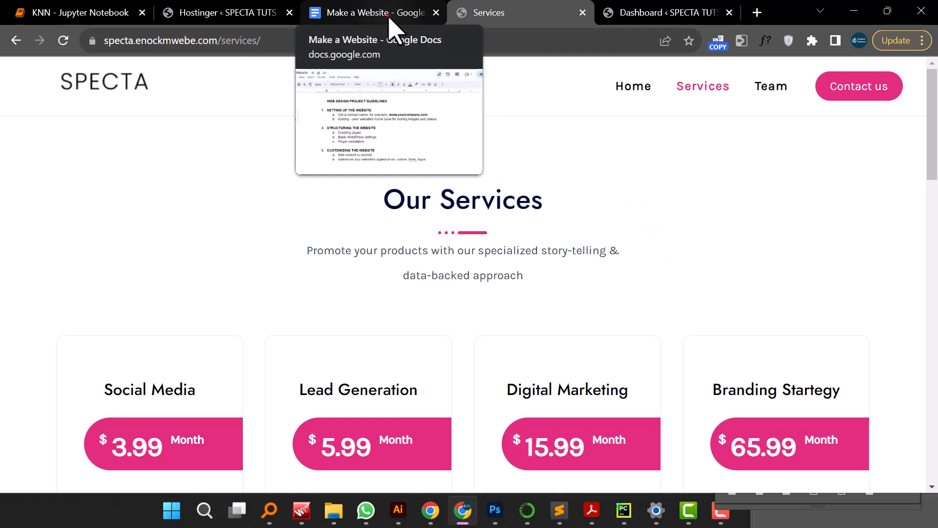
pyautogui.click(390, 14)
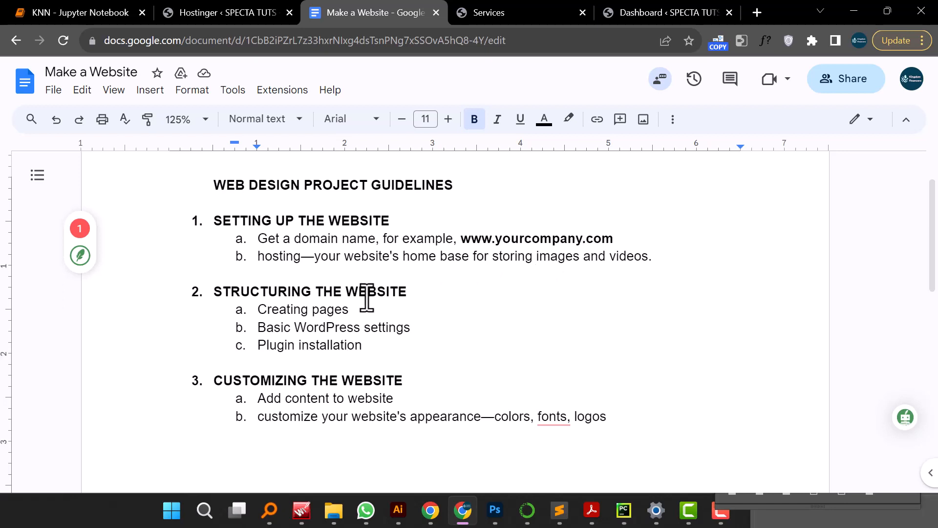
pyautogui.scroll(-1, 367, 295)
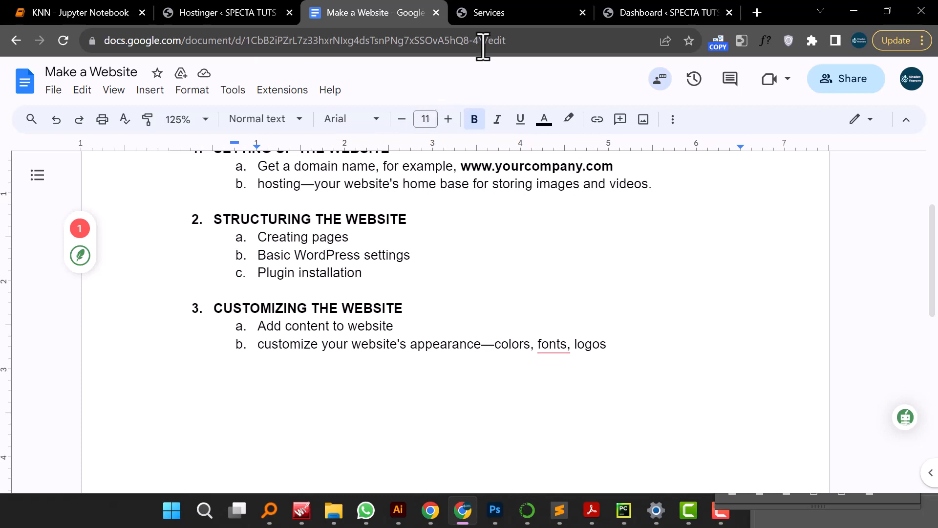
pyautogui.click(502, 18)
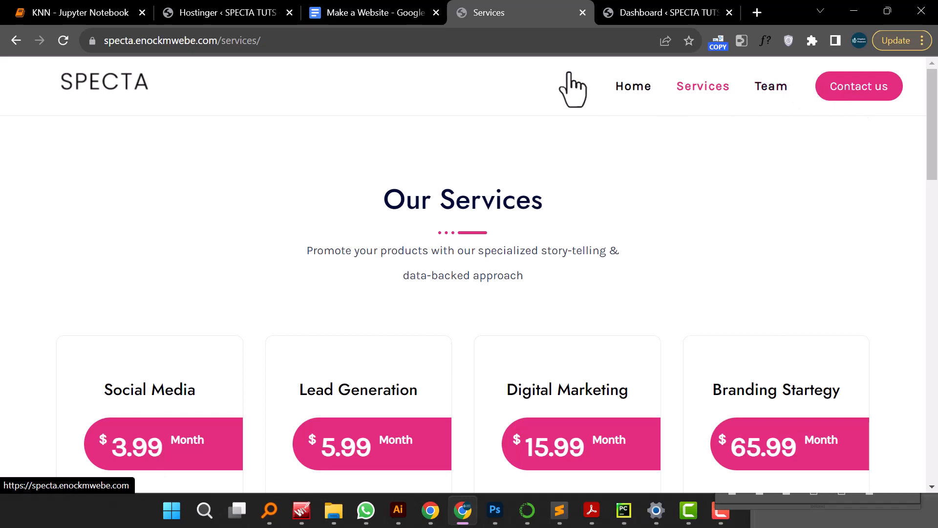
pyautogui.click(379, 13)
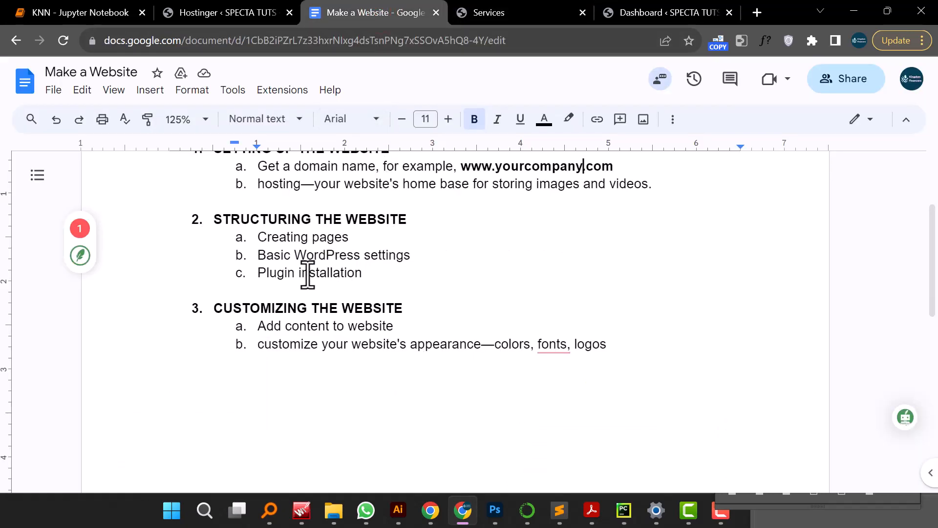
pyautogui.moveTo(266, 275); pyautogui.dragTo(363, 282)
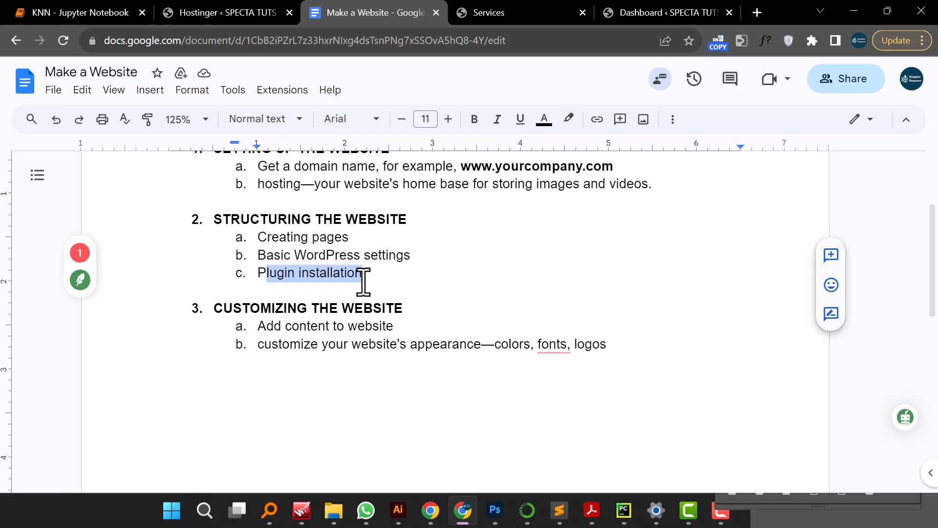
pyautogui.scroll(-2, 366, 324)
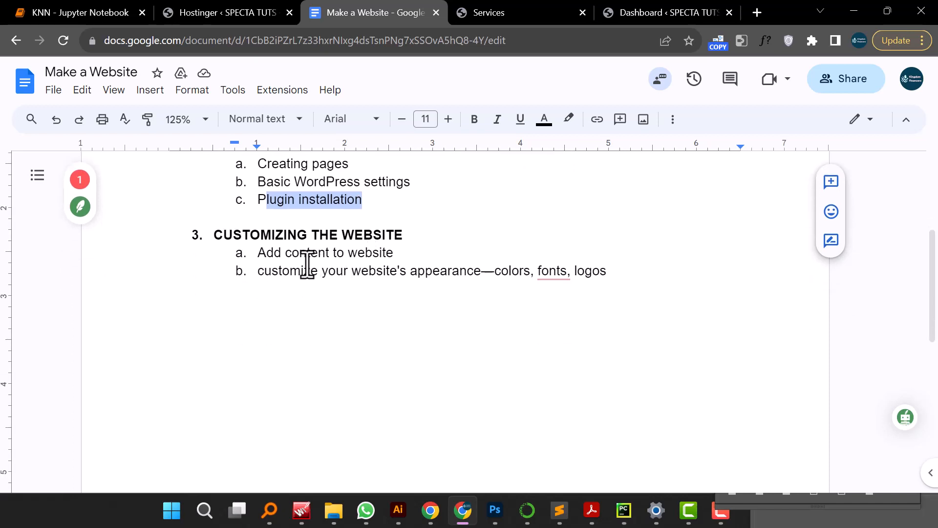
pyautogui.moveTo(561, 269)
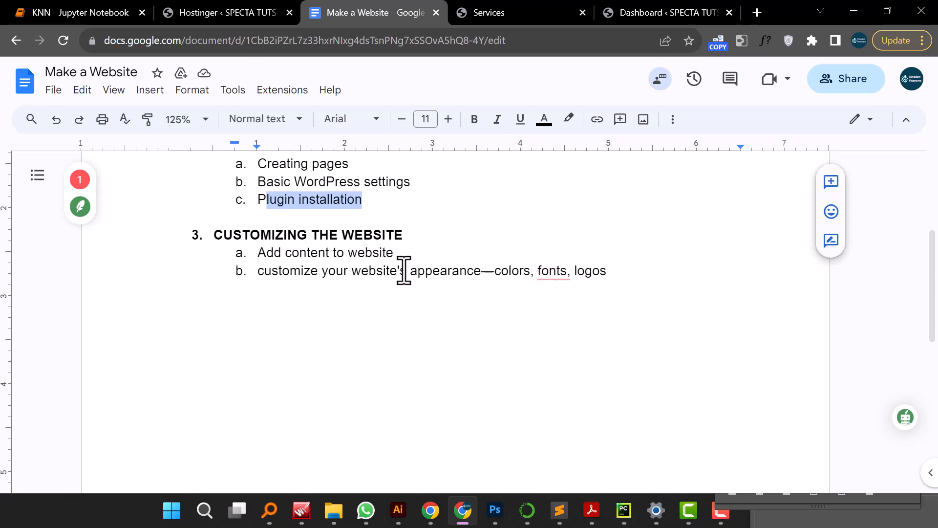
pyautogui.scroll(3, 403, 271)
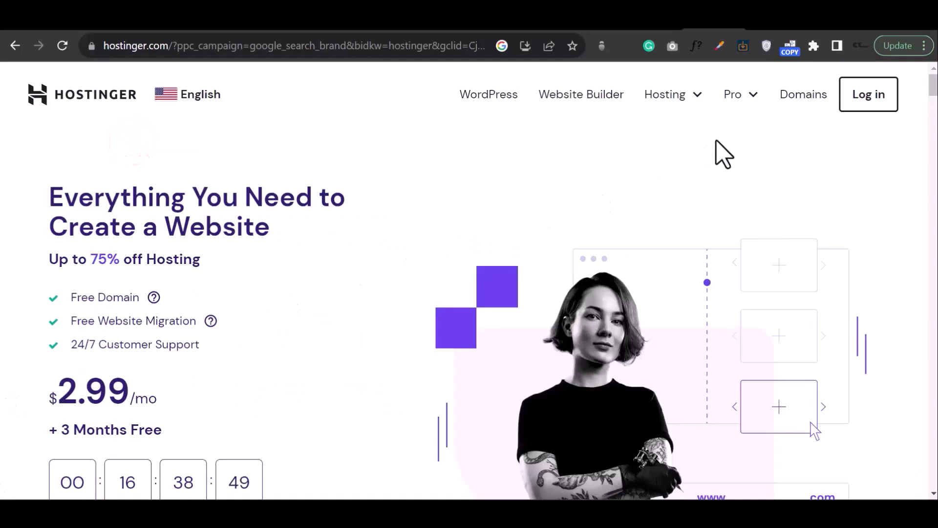
# - Log in to Hostinger using a Google account
pyautogui.click(868, 98)
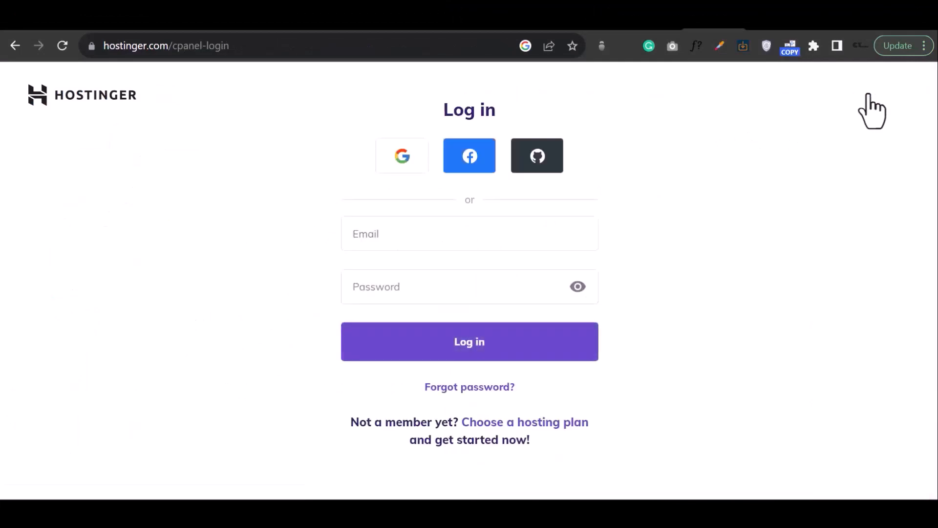
pyautogui.click(409, 156)
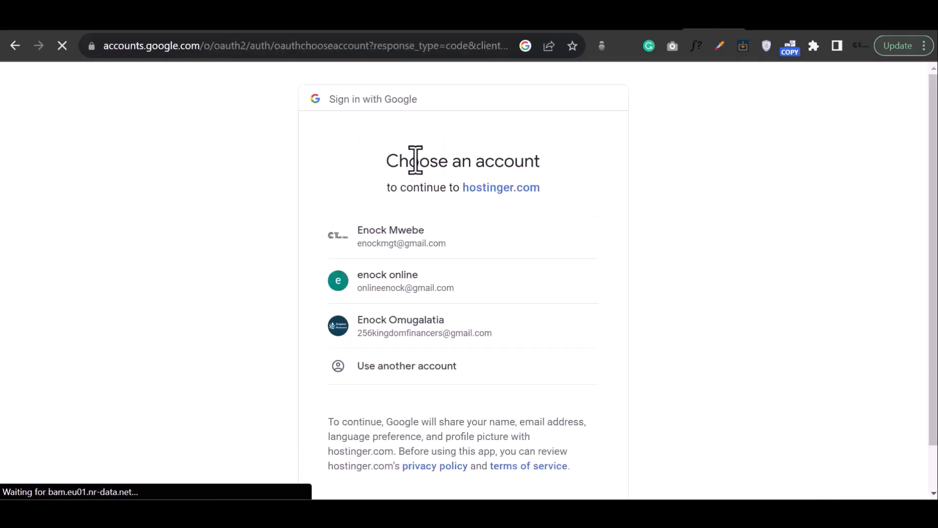
pyautogui.click(428, 234)
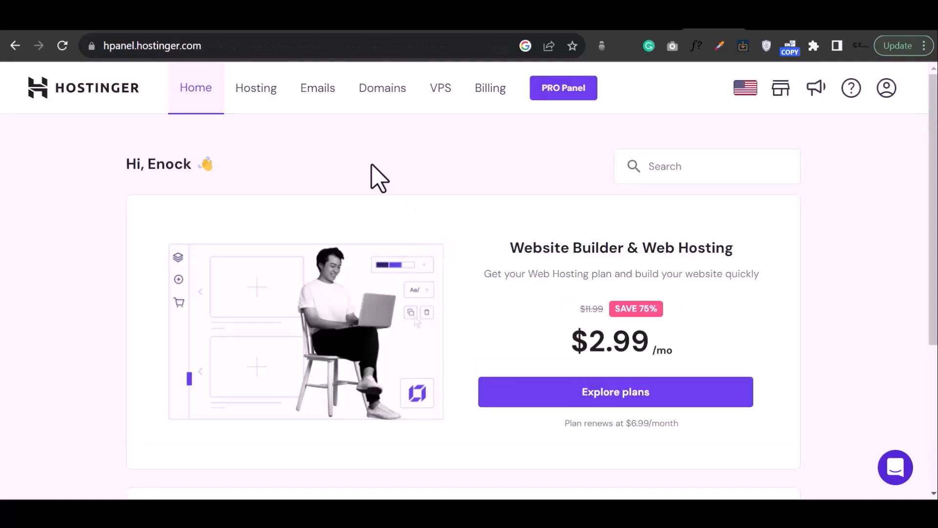
# - Open the web hosting plans and compare the Single, Premium and Business Web Hosting features
pyautogui.click(269, 104)
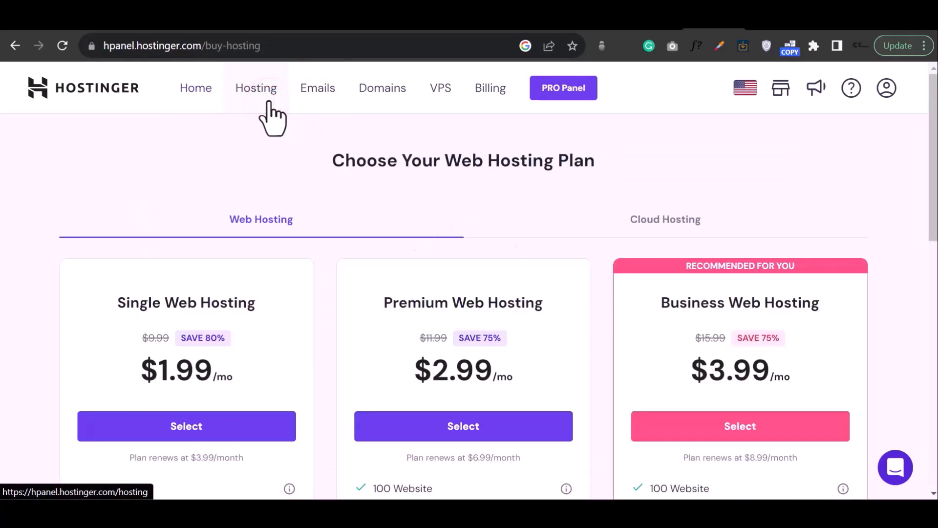
pyautogui.scroll(-5, 286, 104)
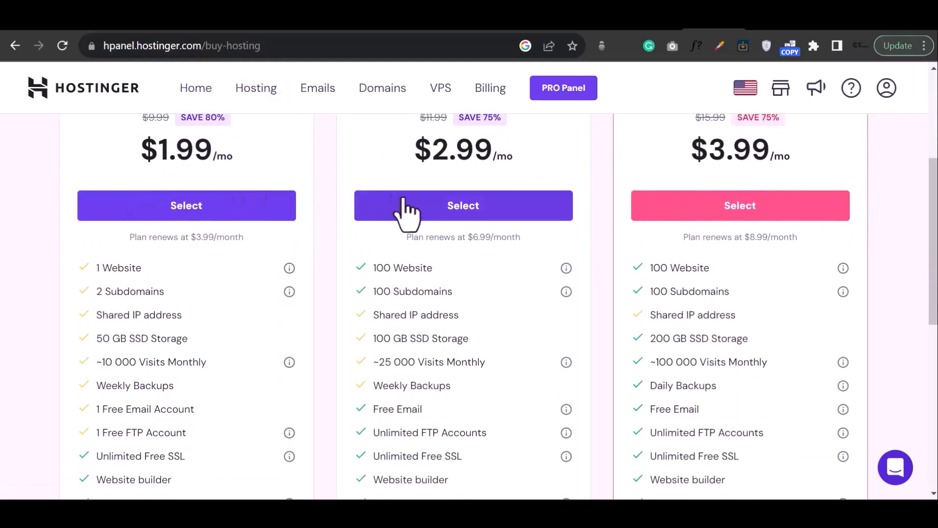
pyautogui.scroll(3, 411, 220)
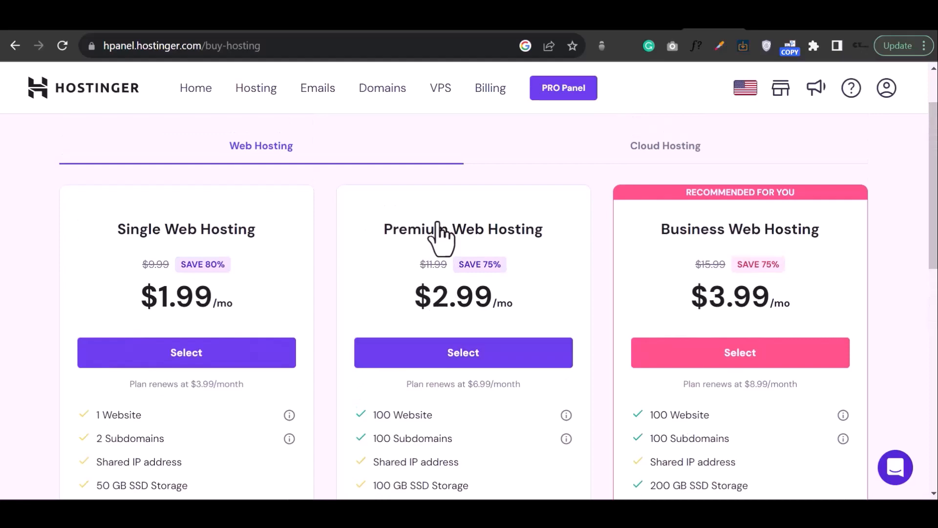
pyautogui.scroll(-6, 441, 237)
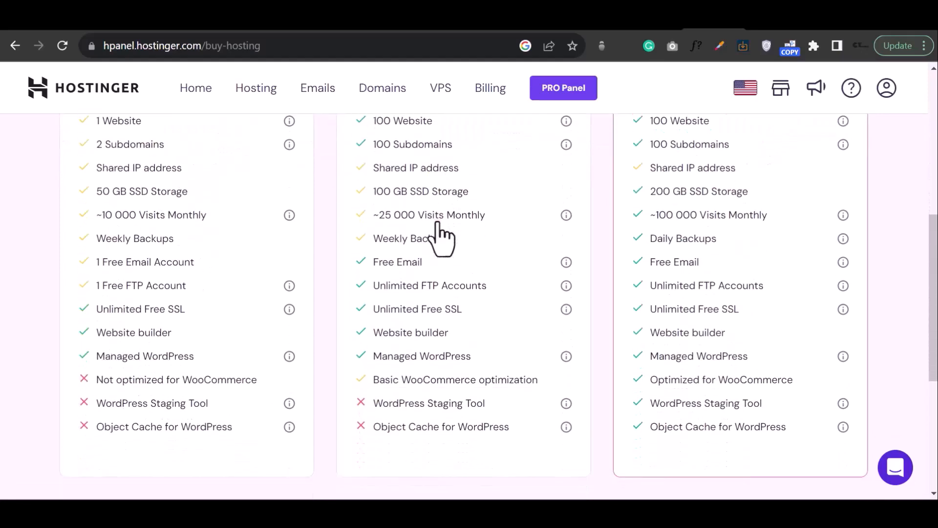
pyautogui.scroll(-4, 441, 237)
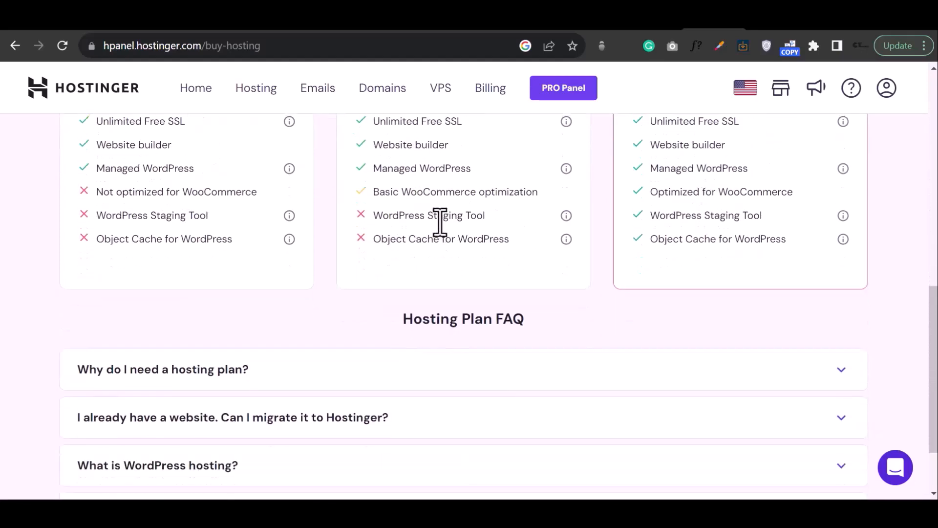
pyautogui.scroll(8, 440, 223)
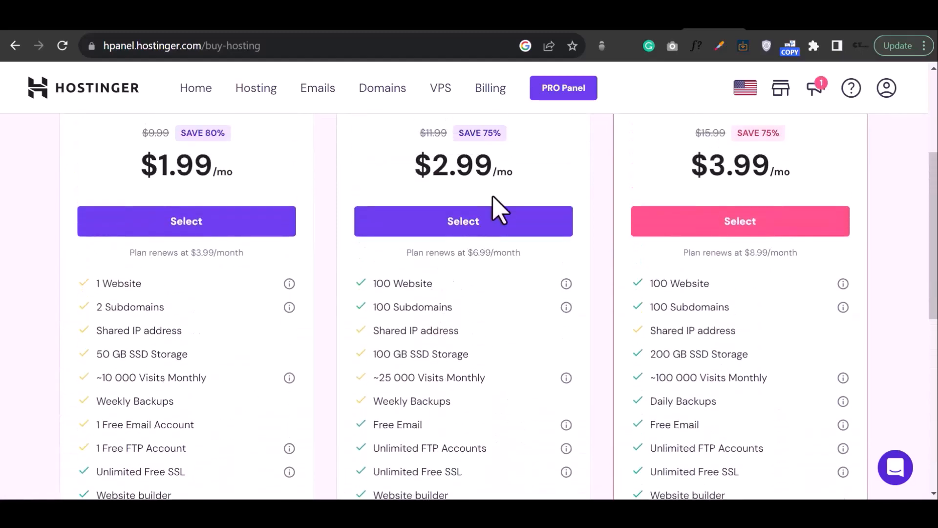
# - Select Premium Web Hosting with a 1 month billing period and proceed to choose a payment method
pyautogui.click(484, 218)
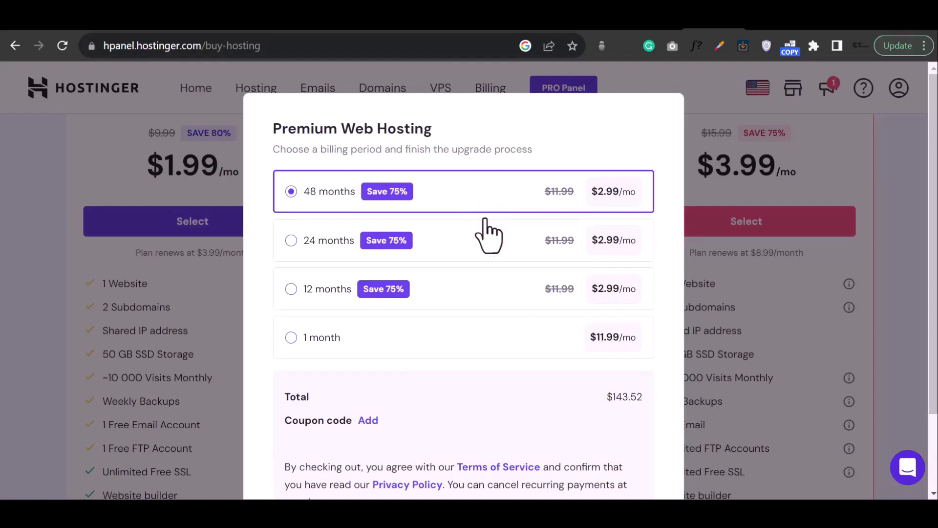
pyautogui.click(291, 241)
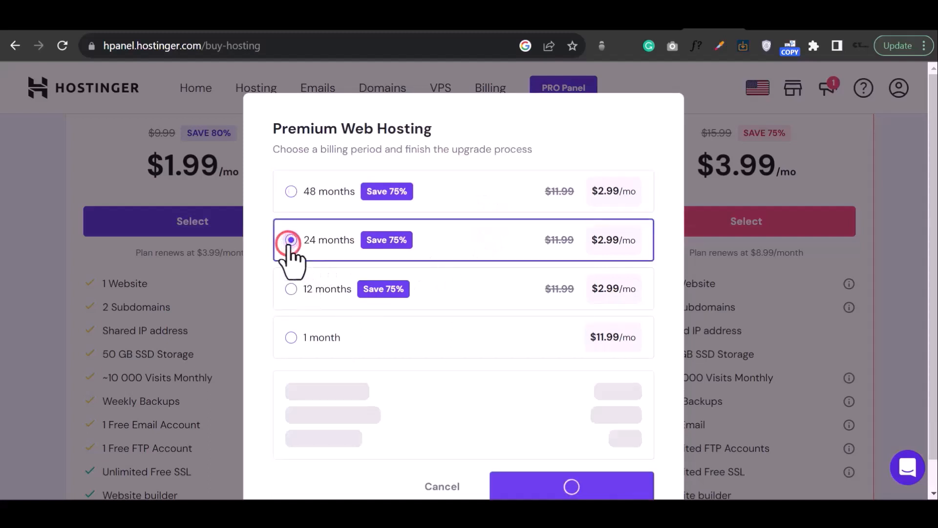
pyautogui.click(290, 288)
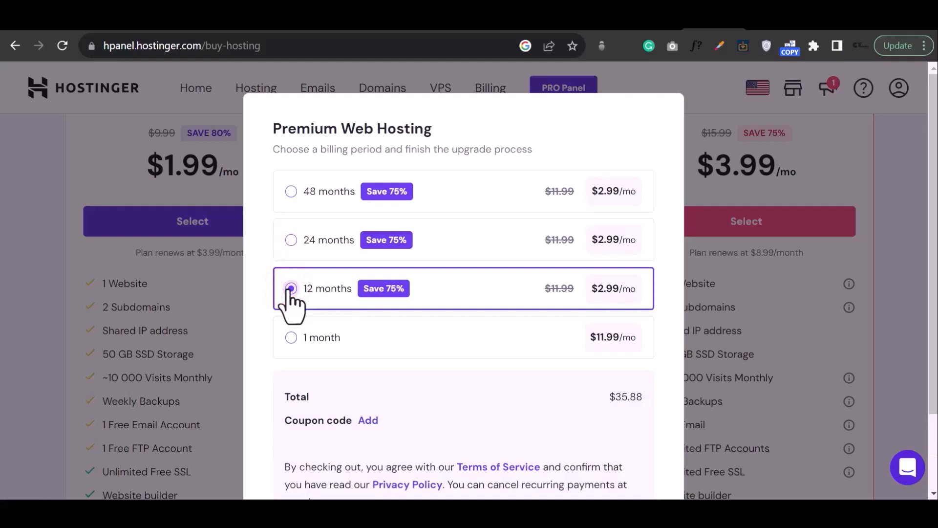
pyautogui.click(292, 337)
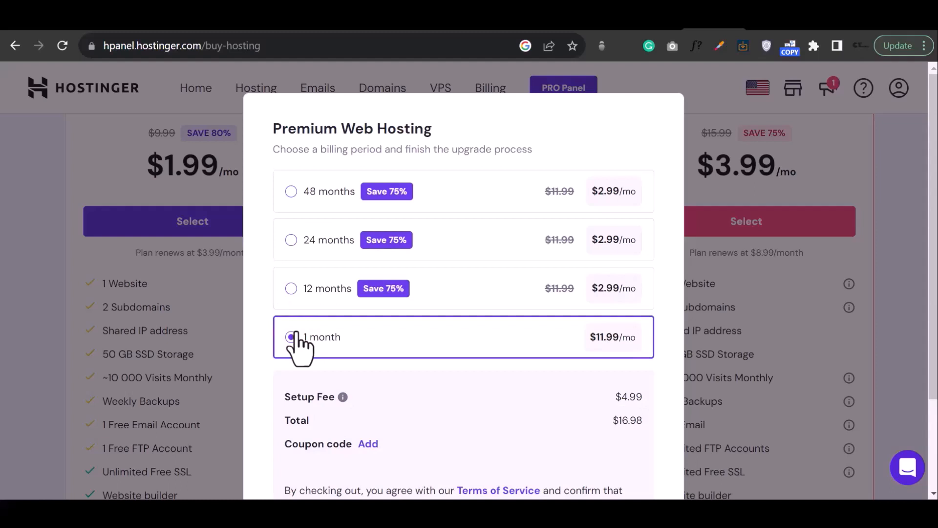
pyautogui.scroll(-3, 461, 318)
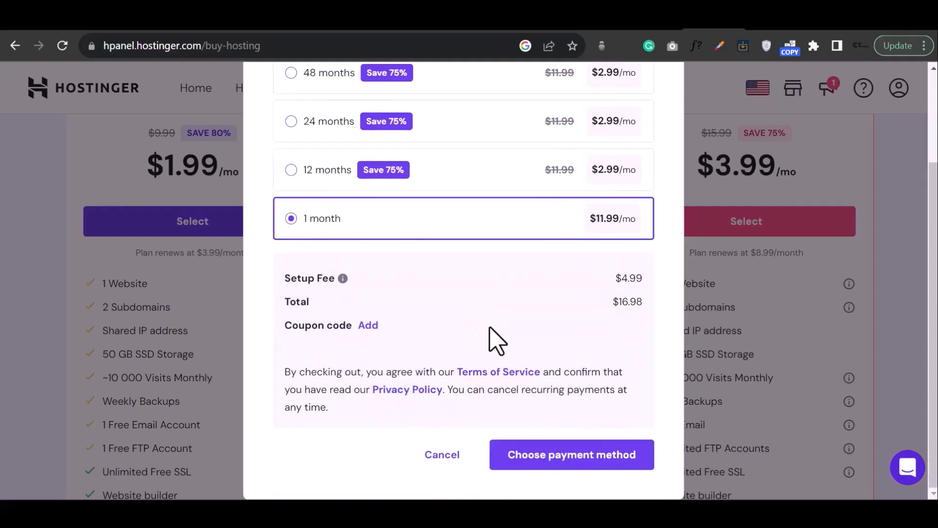
pyautogui.click(549, 457)
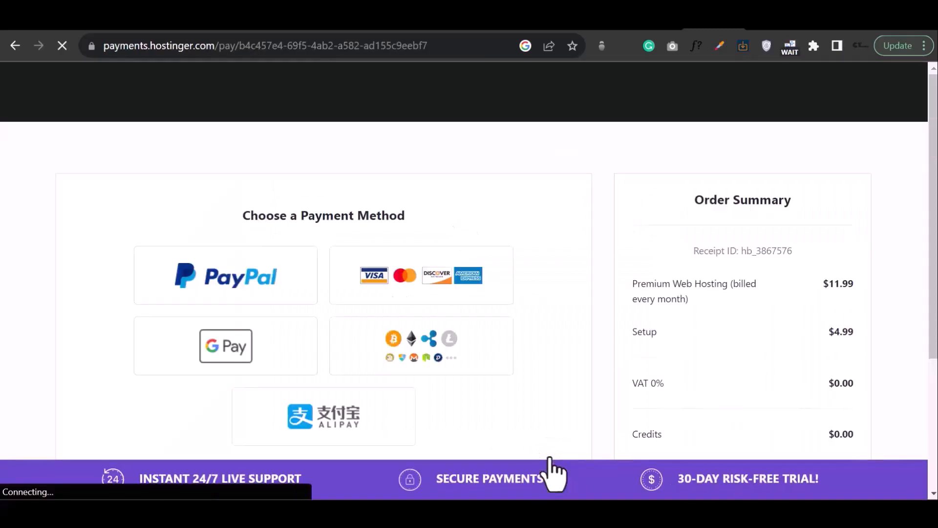
# - Pay by credit card, filling in the name on card, card number, expiry date and CVC code
pyautogui.click(419, 288)
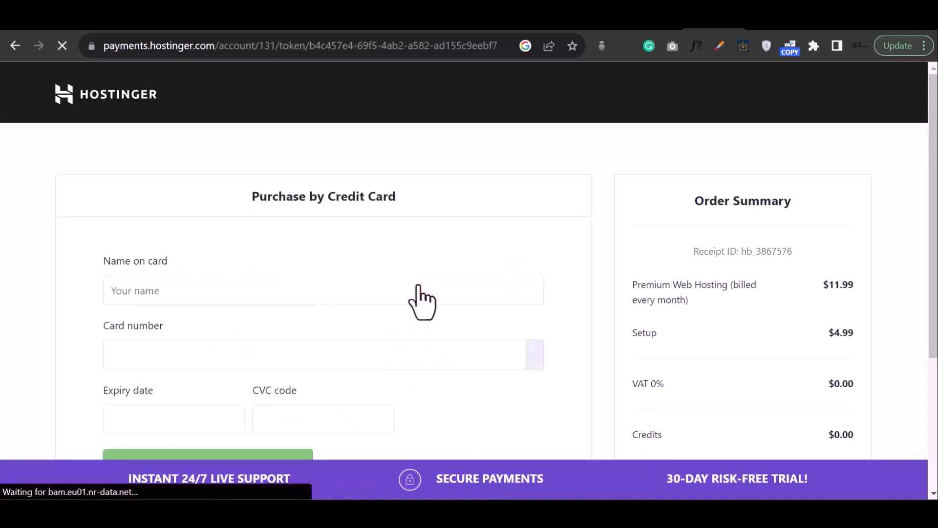
pyautogui.click(243, 292)
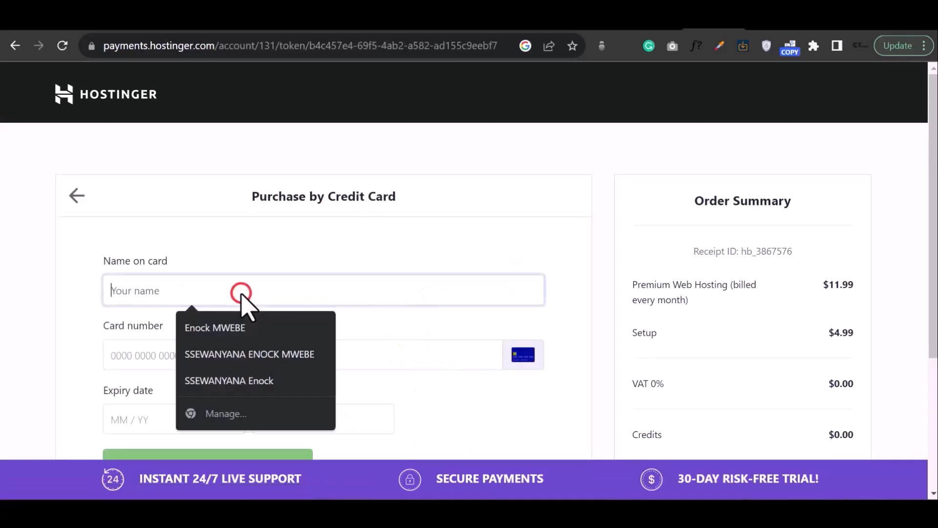
pyautogui.click(321, 373)
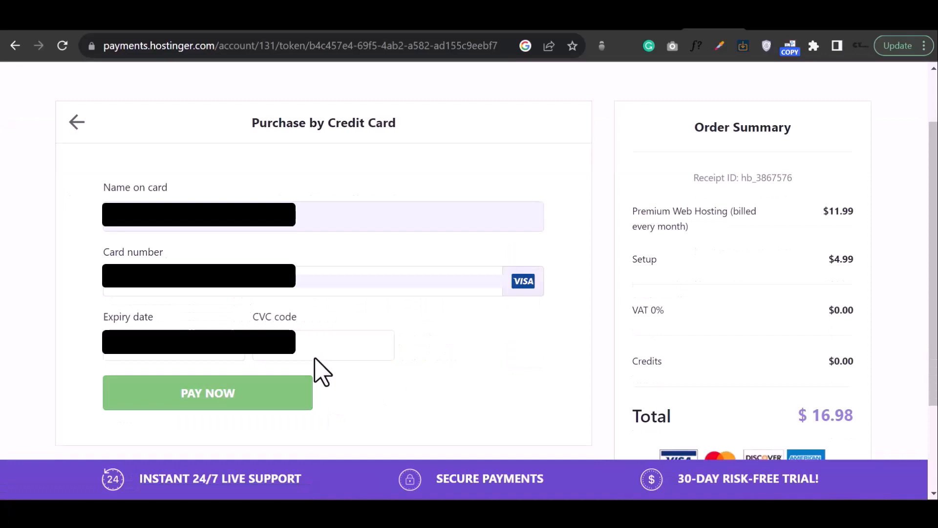
pyautogui.click(270, 399)
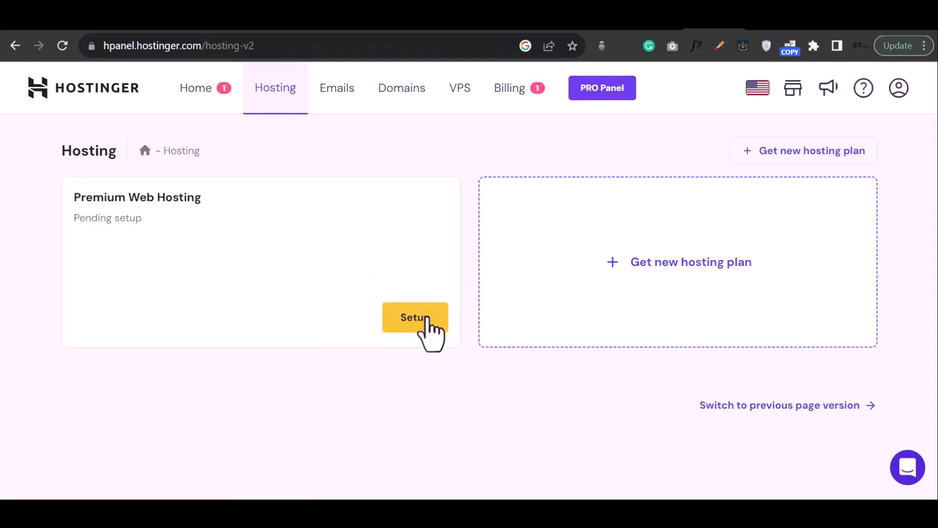
# - Start the setup of the pending Premium Web Hosting plan
pyautogui.click(426, 317)
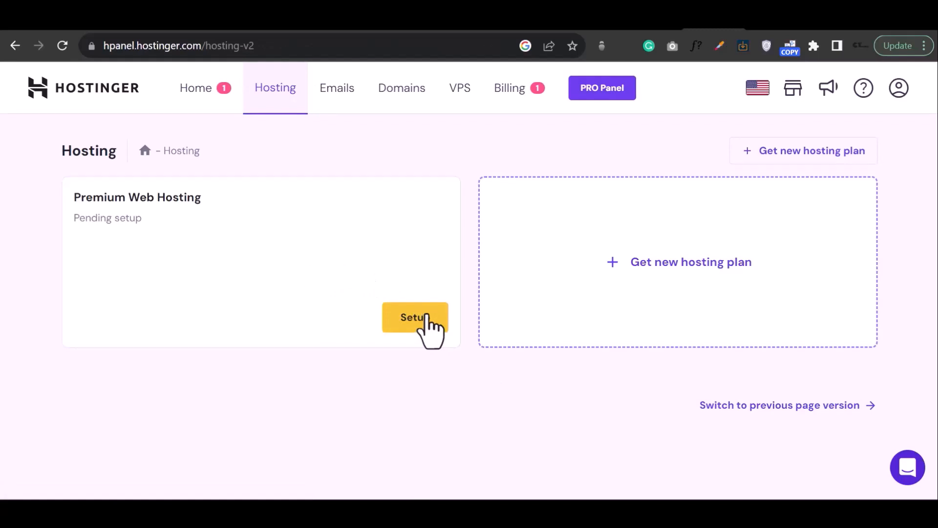
pyautogui.click(426, 318)
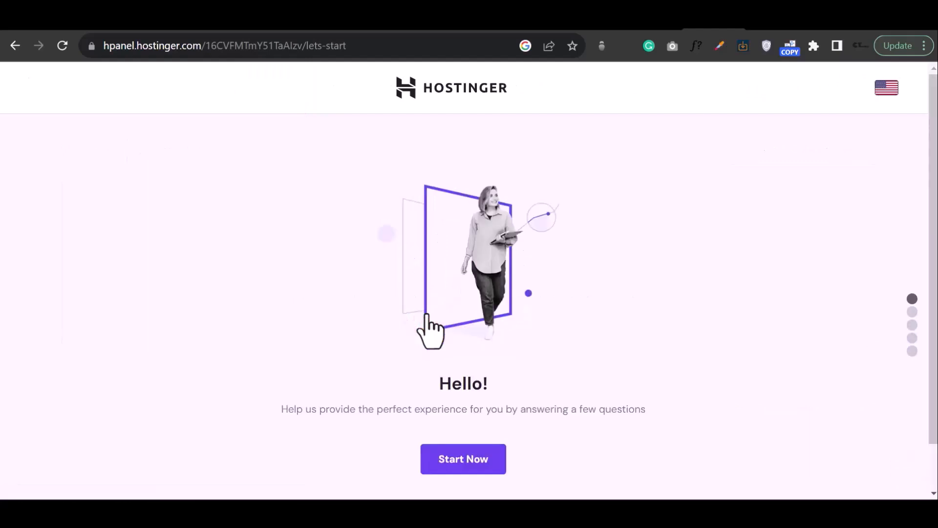
pyautogui.scroll(-1, 597, 287)
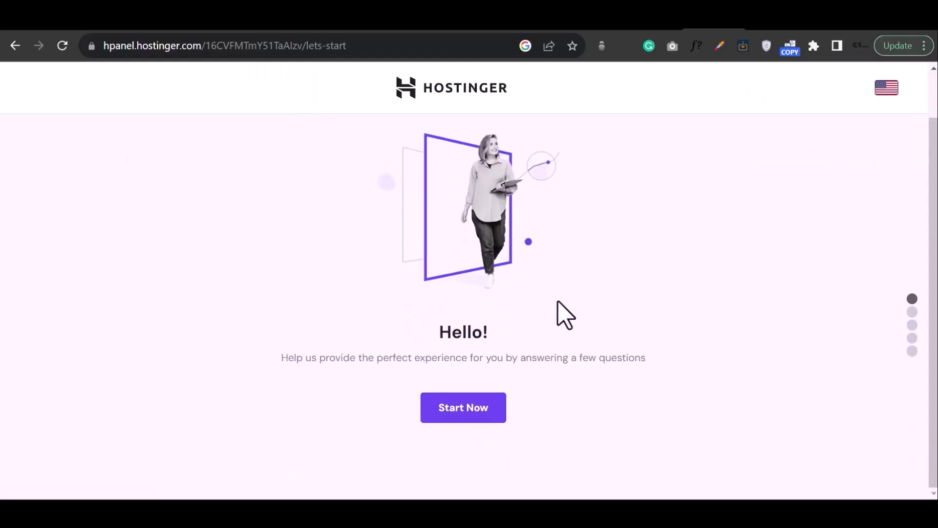
pyautogui.click(459, 409)
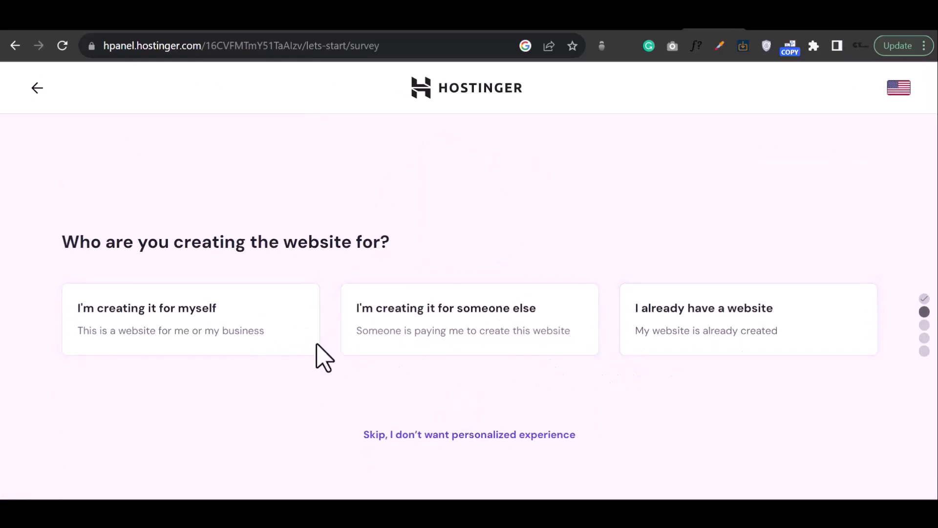
# - Answer the setup survey: creating it for myself, building it myself, a Business website, and the help question
pyautogui.click(274, 306)
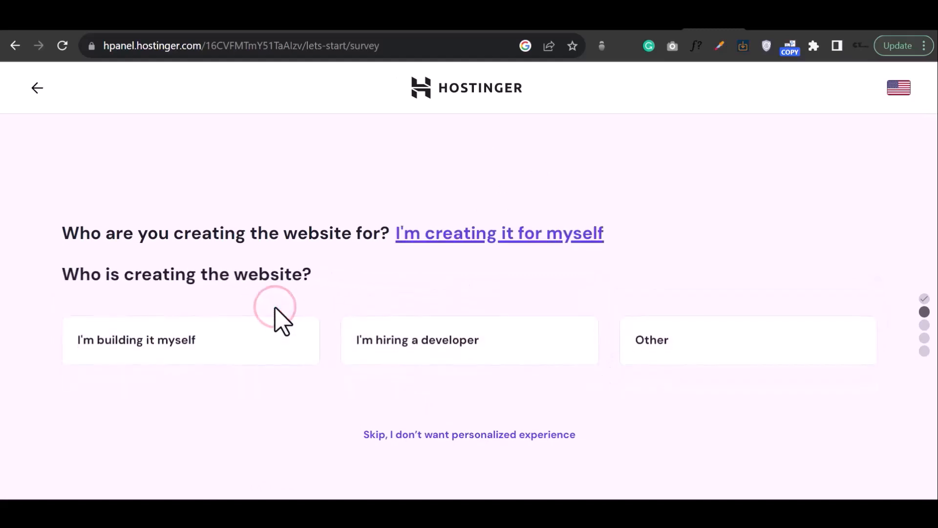
pyautogui.click(272, 349)
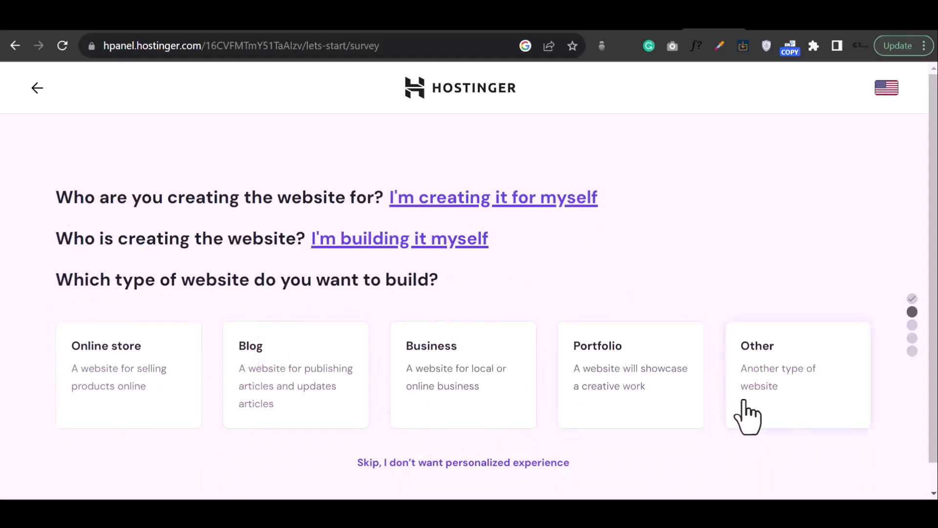
pyautogui.click(427, 404)
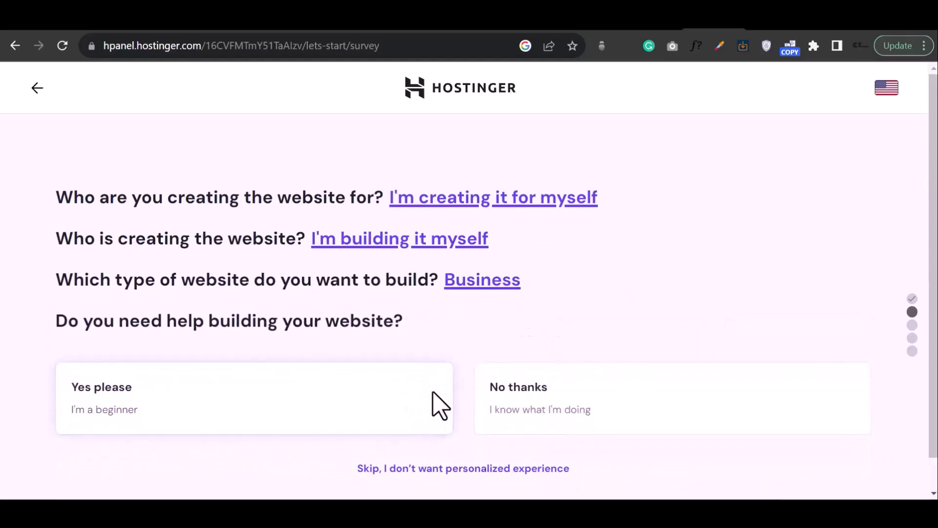
pyautogui.scroll(-1, 496, 362)
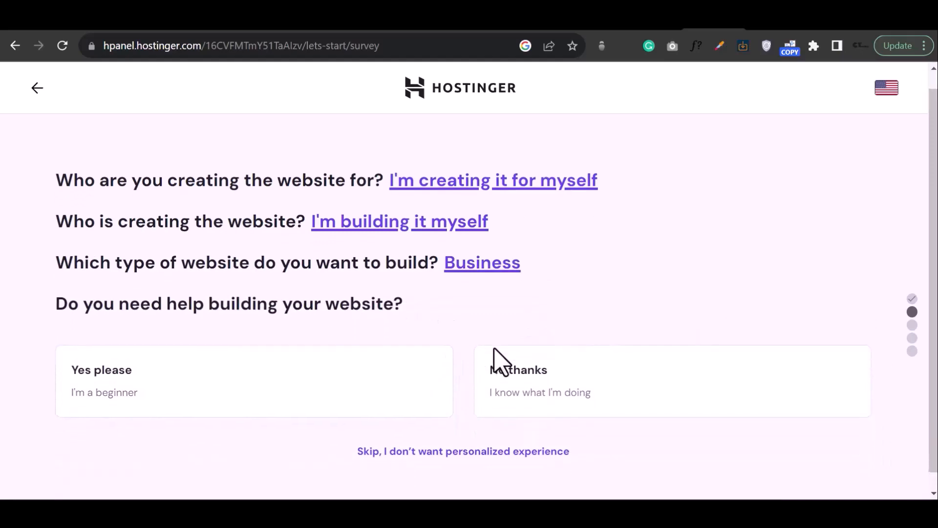
pyautogui.click(399, 379)
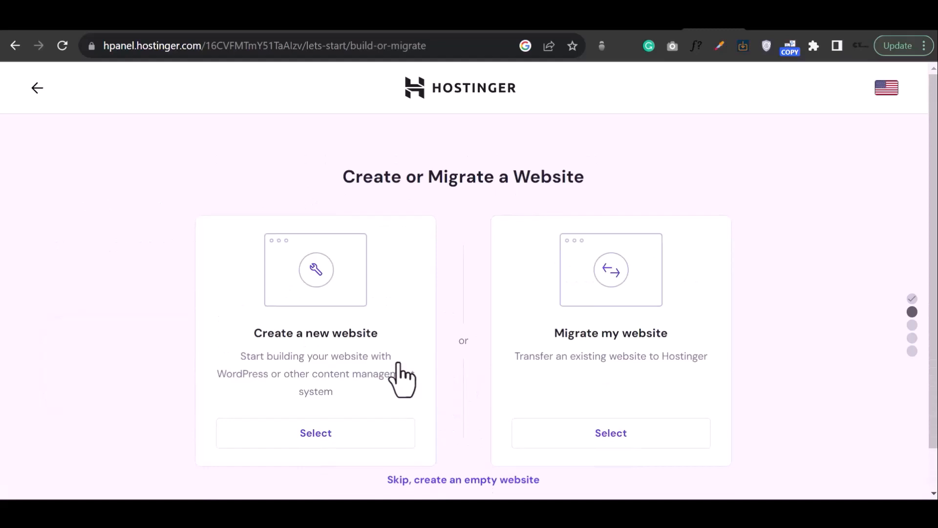
# - Choose to create a new website and select WordPress as the platform
pyautogui.scroll(-1, 496, 336)
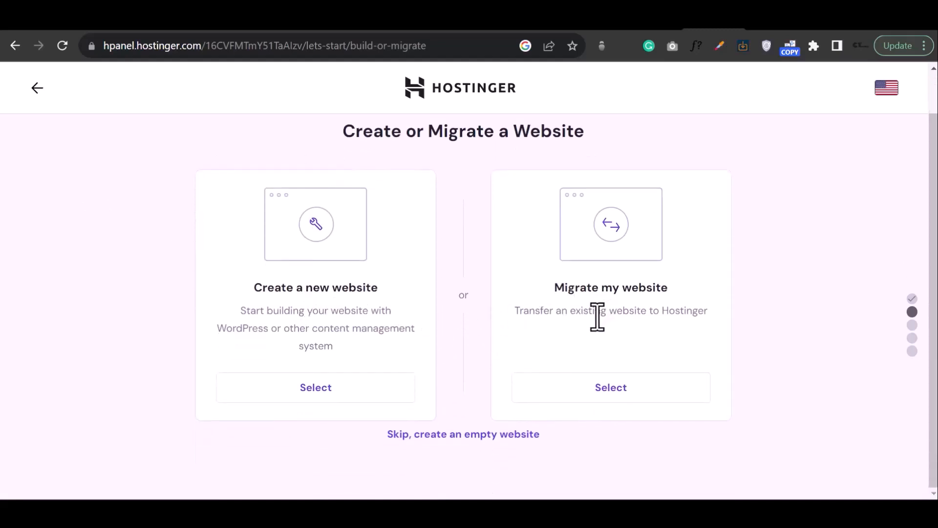
pyautogui.click(301, 388)
pyautogui.scroll(-2, 566, 147)
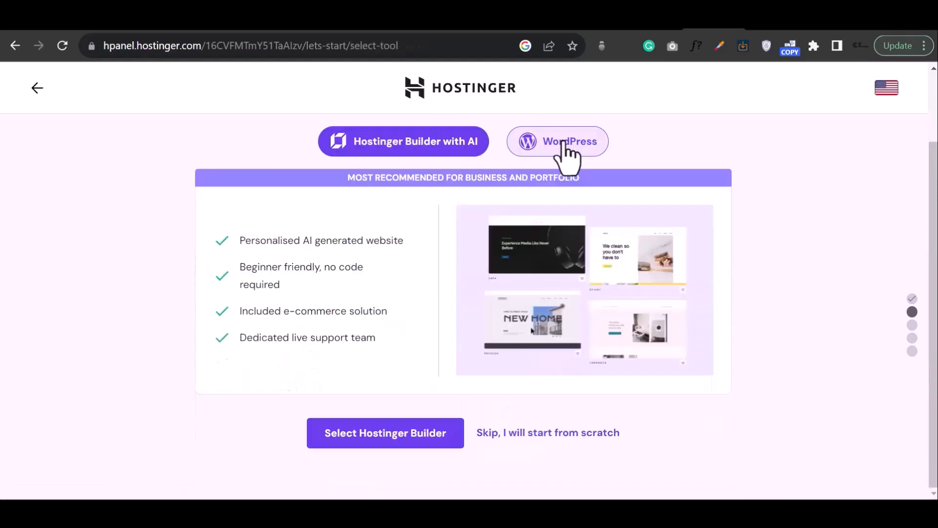
pyautogui.click(563, 141)
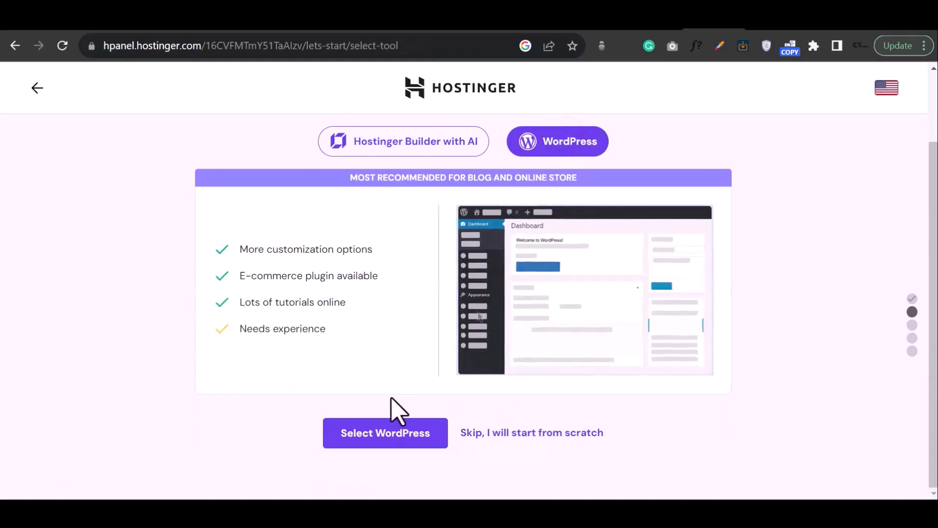
pyautogui.click(390, 433)
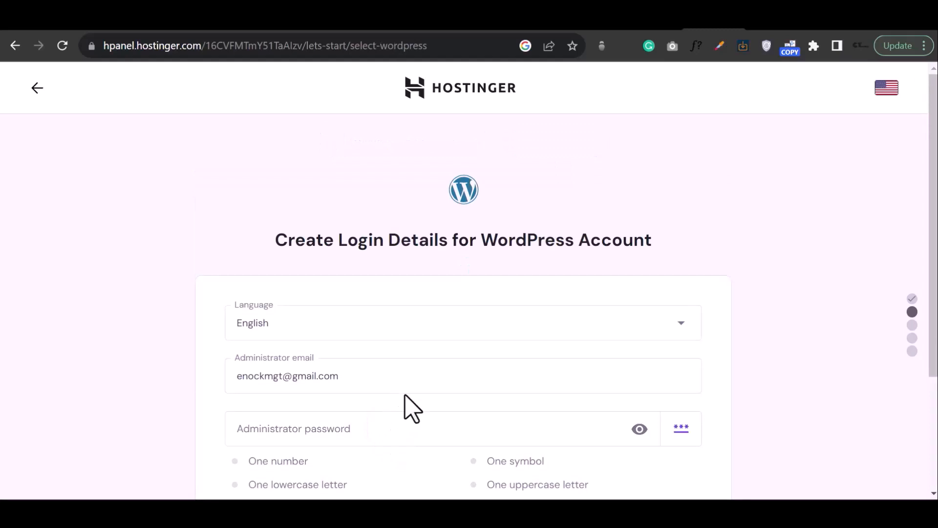
# - Enter the WordPress administrator password, keeping English and the administrator email, and continue
pyautogui.scroll(-2, 428, 362)
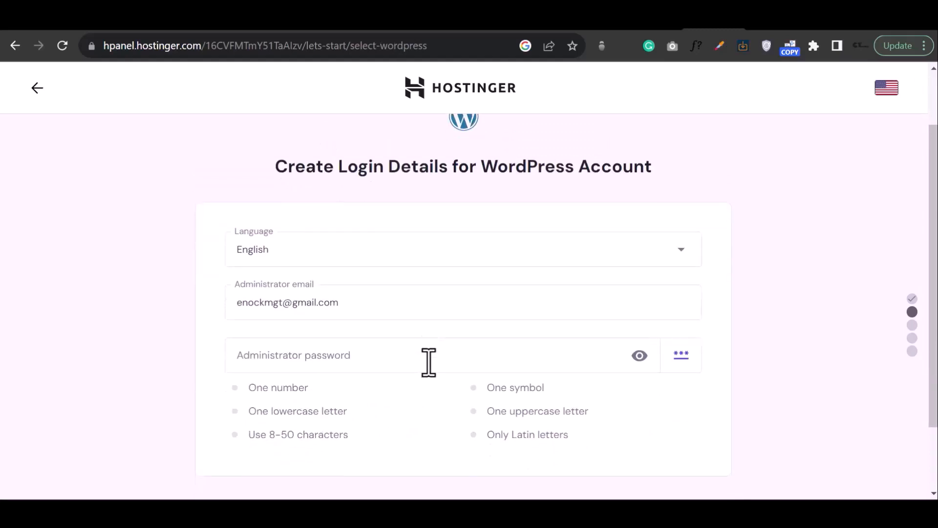
pyautogui.click(337, 356)
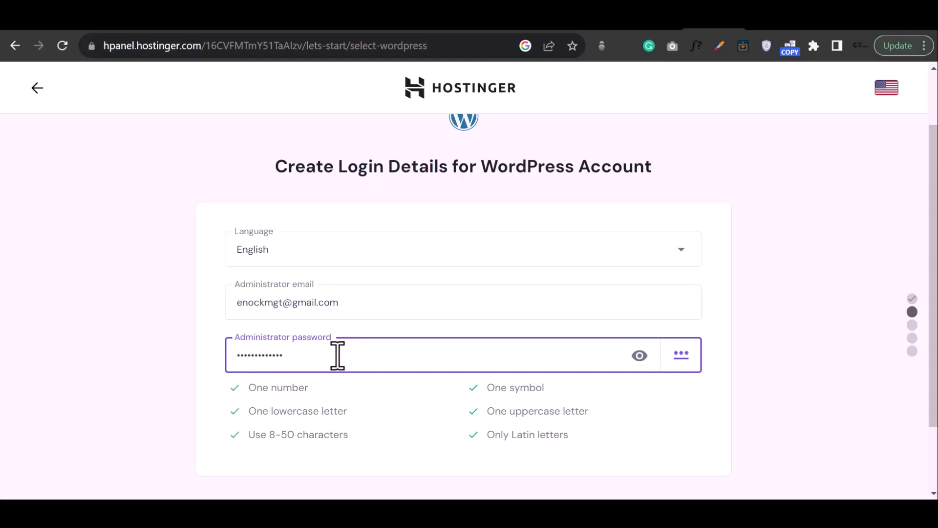
pyautogui.scroll(-2, 356, 461)
pyautogui.click(367, 431)
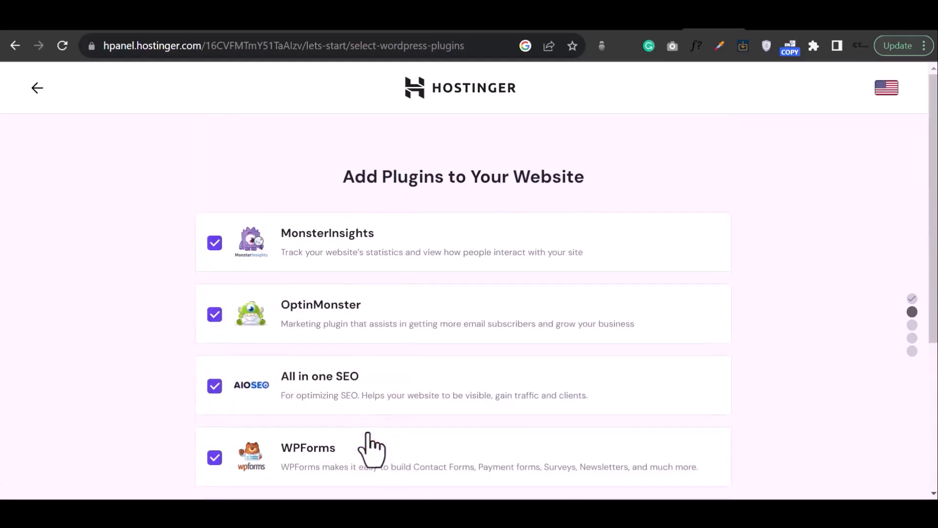
# - Deselect the MonsterInsights, OptinMonster, All in one SEO and WPForms plugins and continue without any plugins
pyautogui.scroll(-5, 399, 300)
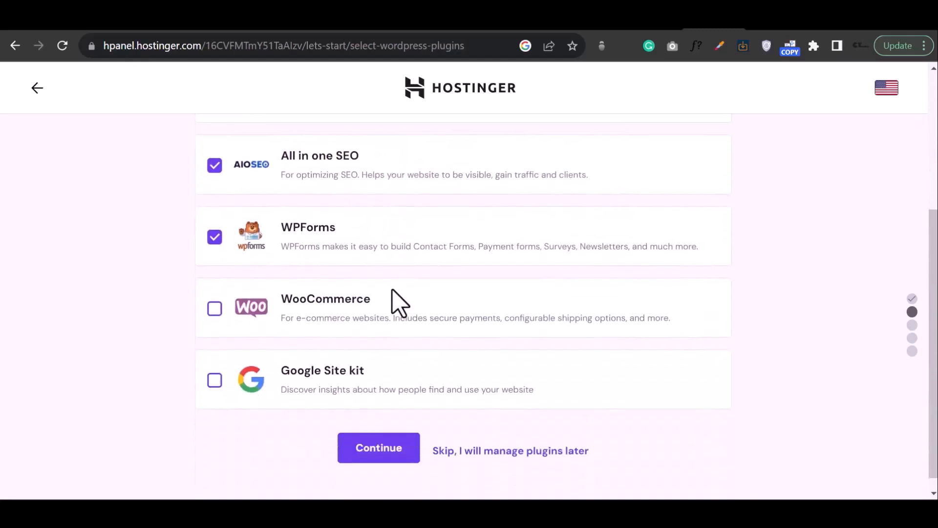
pyautogui.scroll(3, 398, 304)
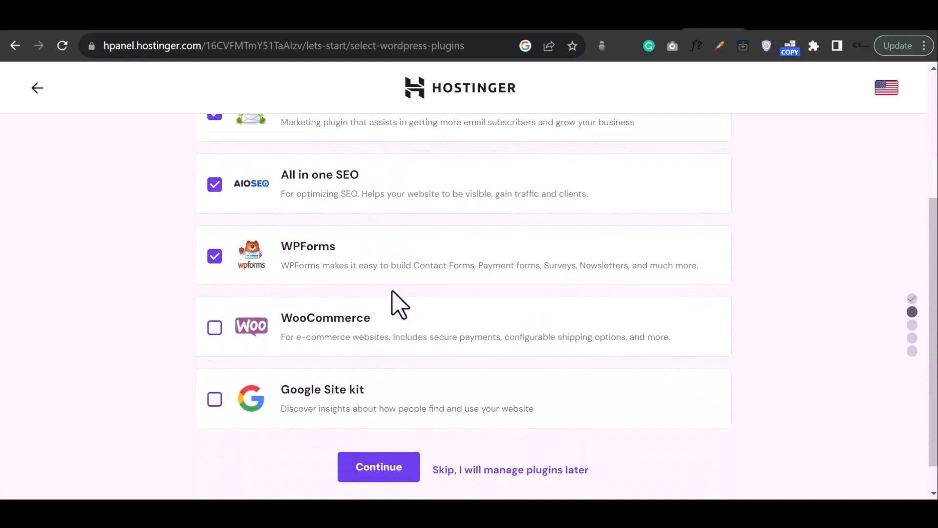
pyautogui.click(214, 166)
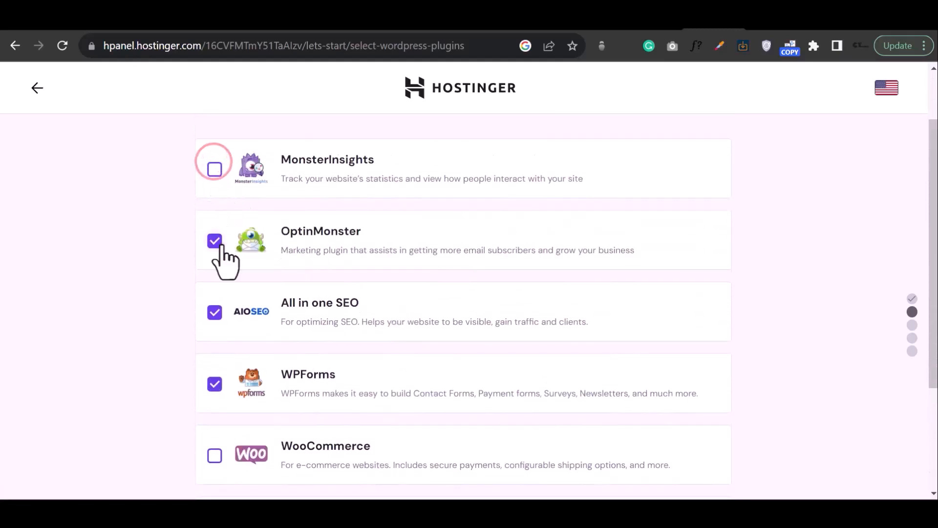
pyautogui.click(215, 240)
pyautogui.click(214, 312)
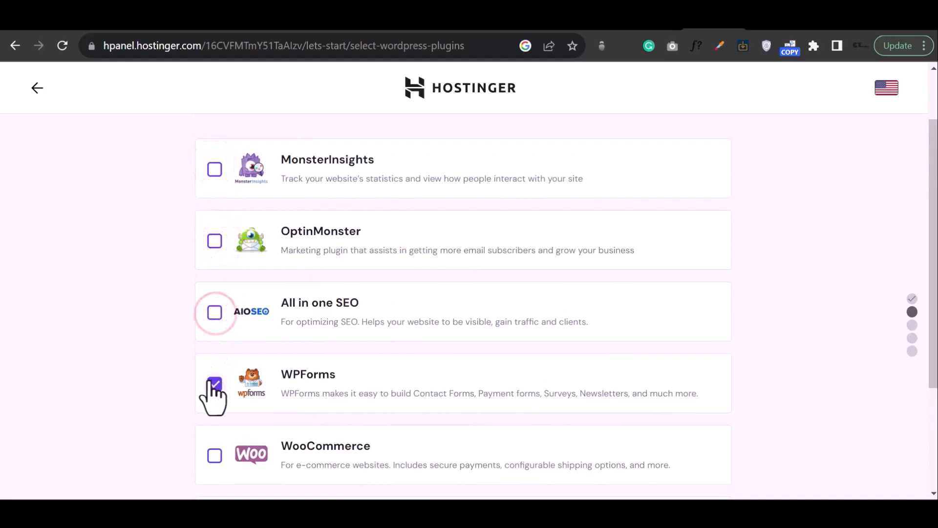
pyautogui.click(214, 380)
pyautogui.scroll(-2, 266, 352)
pyautogui.scroll(-3, 578, 287)
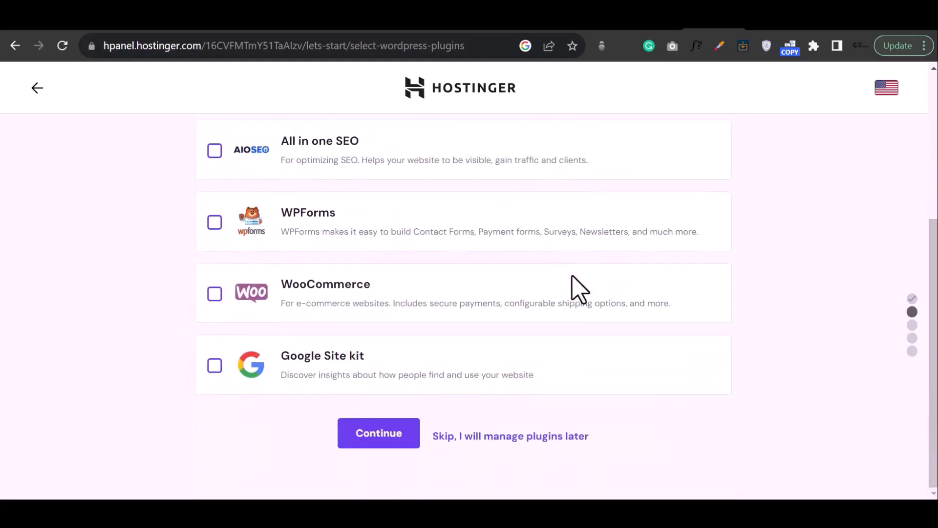
pyautogui.scroll(6, 578, 287)
pyautogui.scroll(-5, 562, 292)
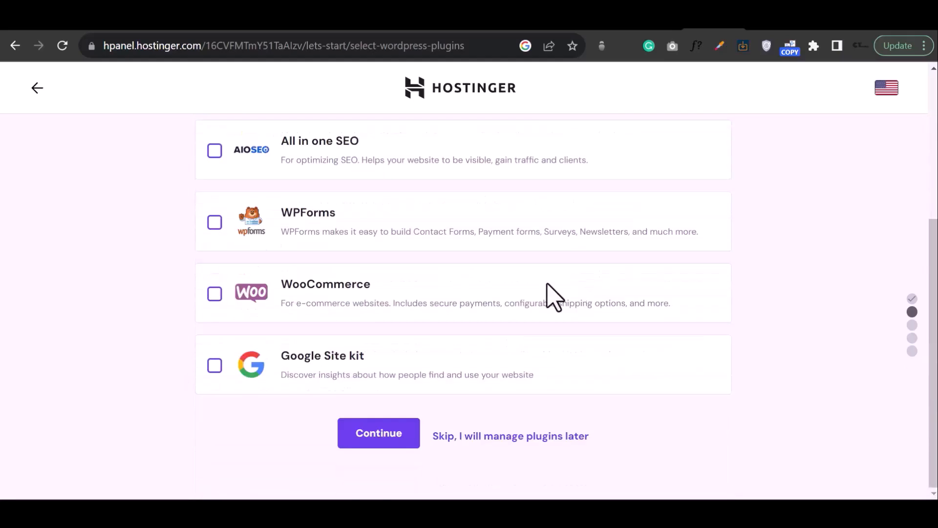
pyautogui.click(367, 430)
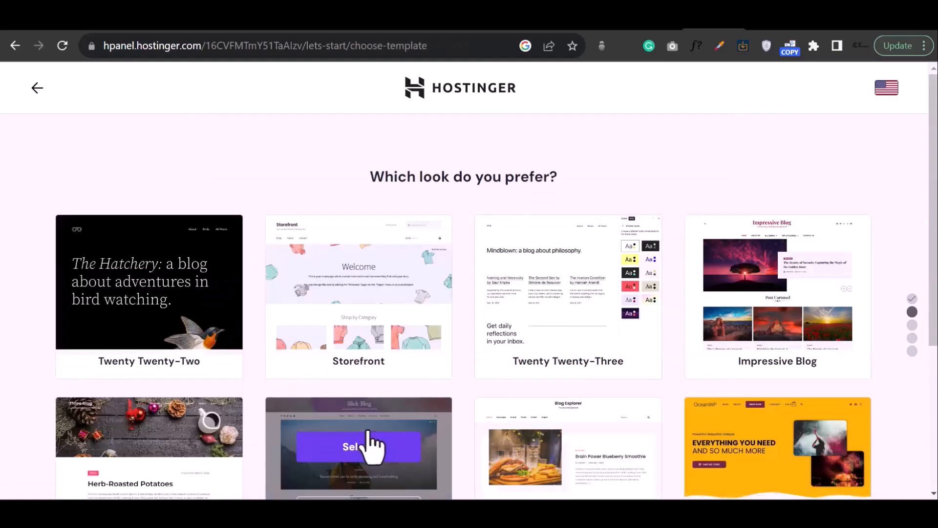
# - Select the Twenty Twenty-Two theme for the website
pyautogui.moveTo(177, 289)
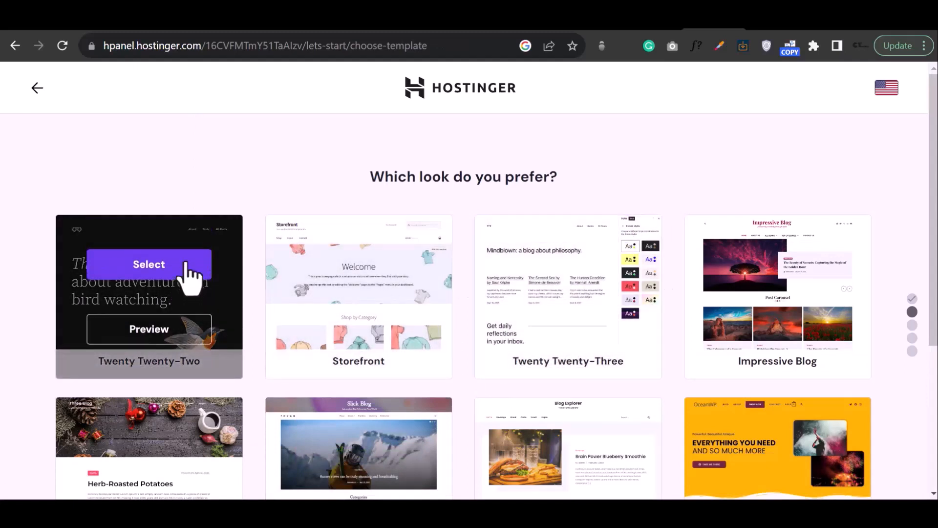
pyautogui.click(186, 268)
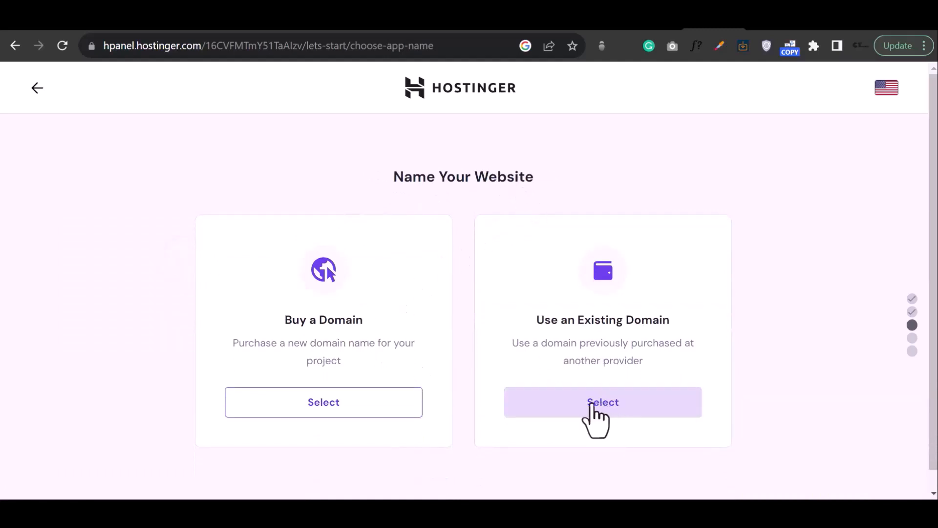
# - Choose to buy a new domain and search for the domain name crestatutorials
pyautogui.click(291, 418)
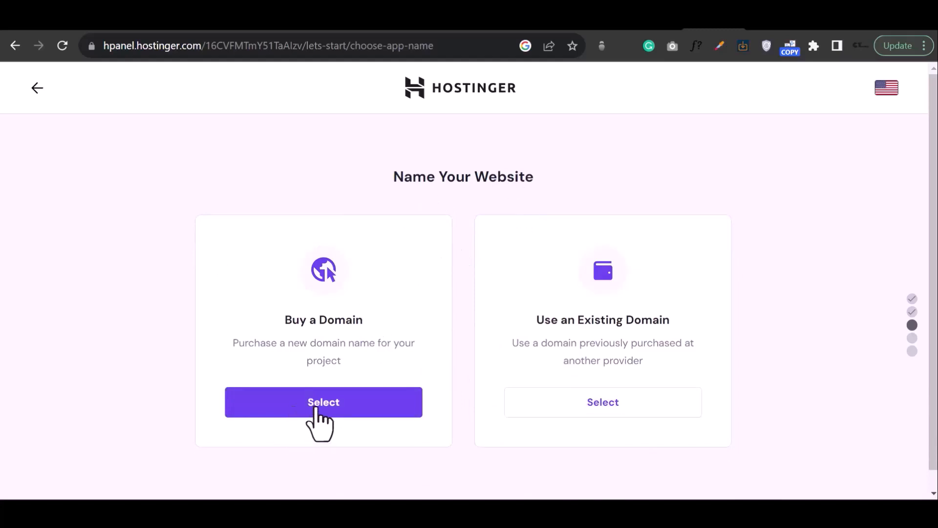
pyautogui.click(337, 405)
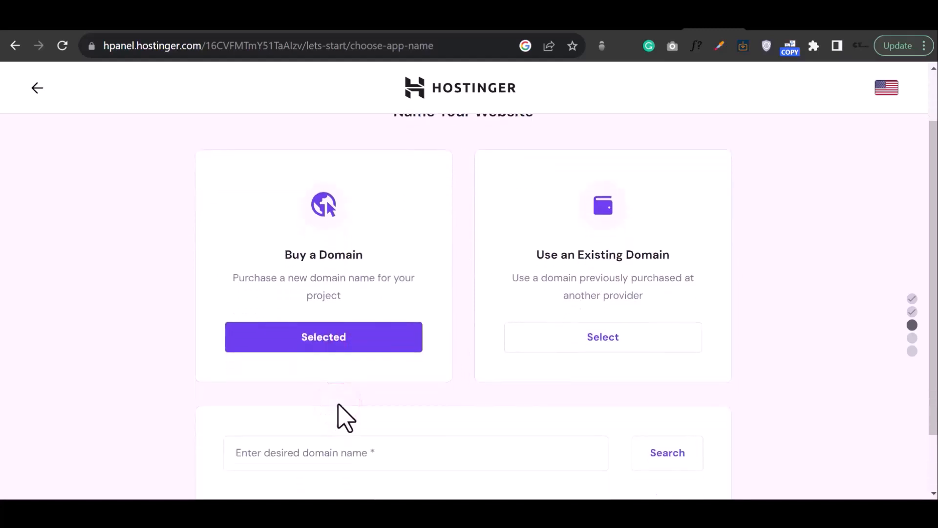
pyautogui.scroll(-2, 390, 366)
pyautogui.write('cr')
pyautogui.write('estatutorials')
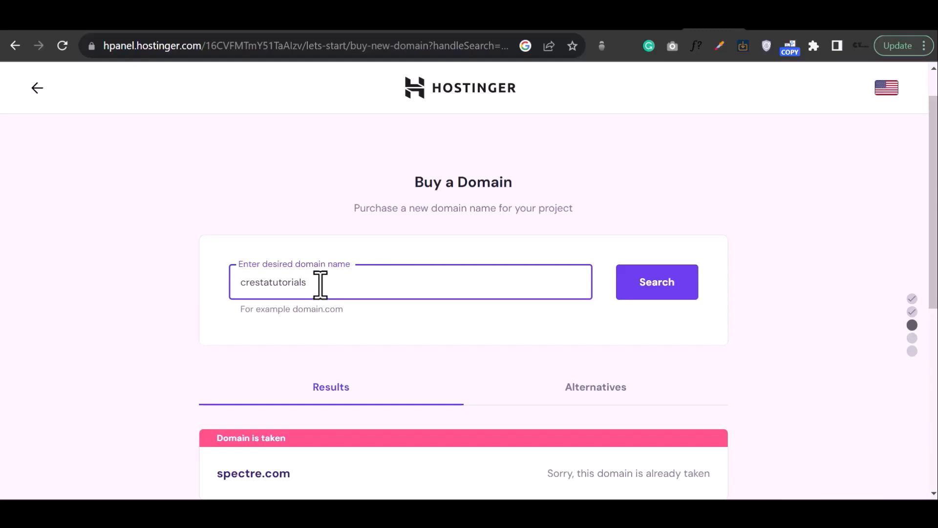
pyautogui.scroll(-2, 509, 306)
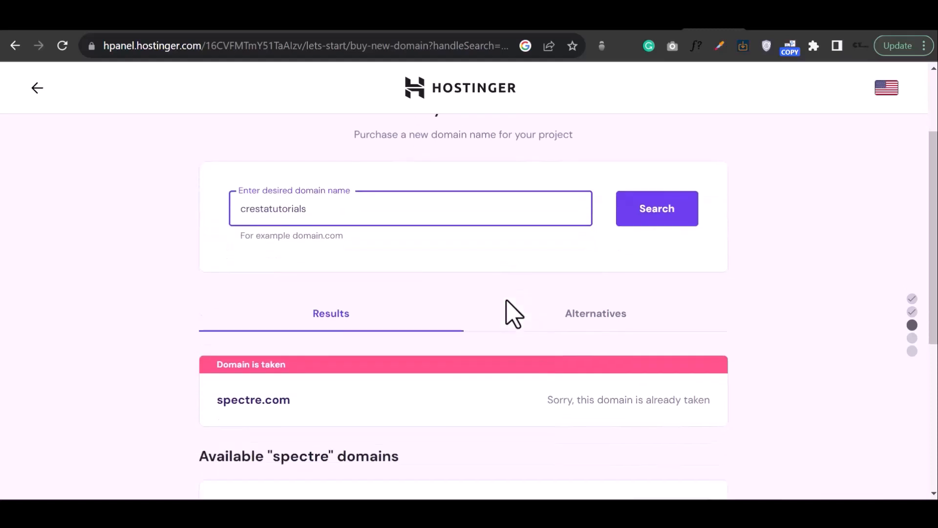
pyautogui.click(682, 215)
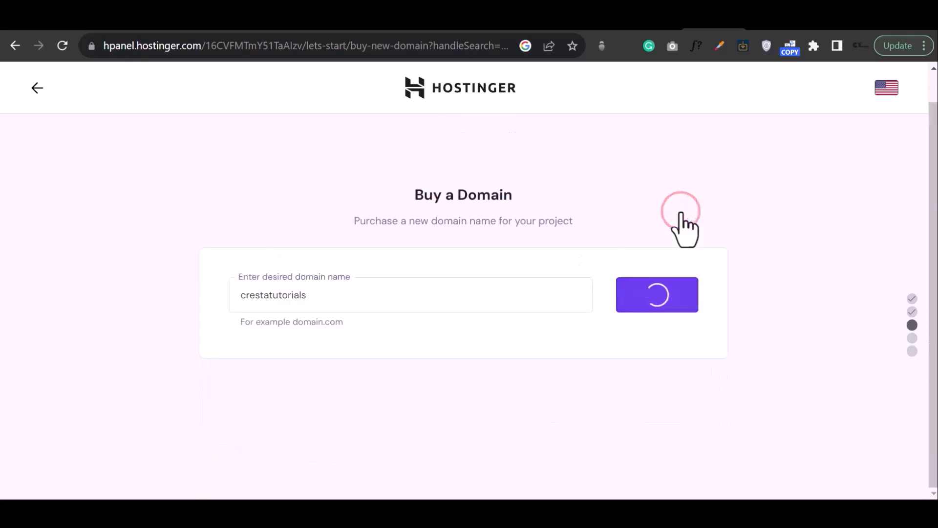
# - Browse the available crestatutorials domain extensions and their prices, including more extensions
pyautogui.scroll(-6, 633, 263)
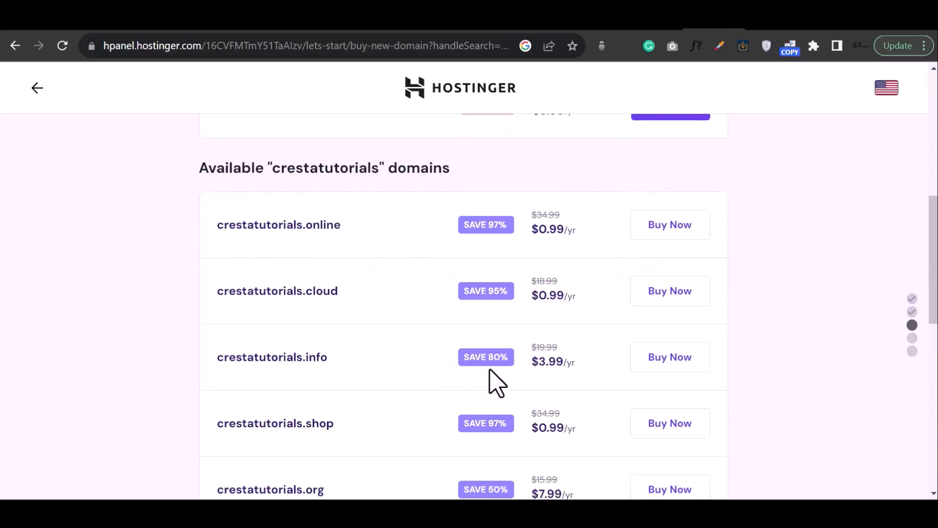
pyautogui.scroll(-3, 495, 384)
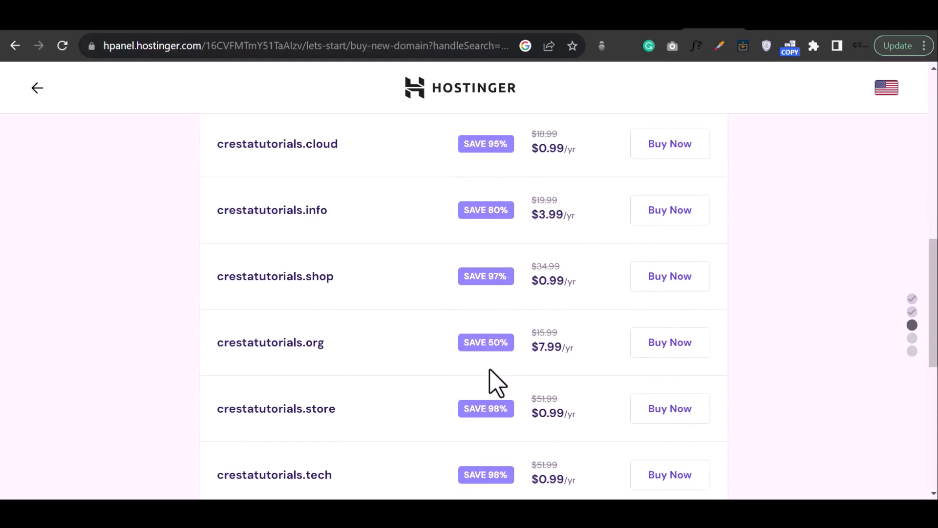
pyautogui.scroll(-3, 497, 383)
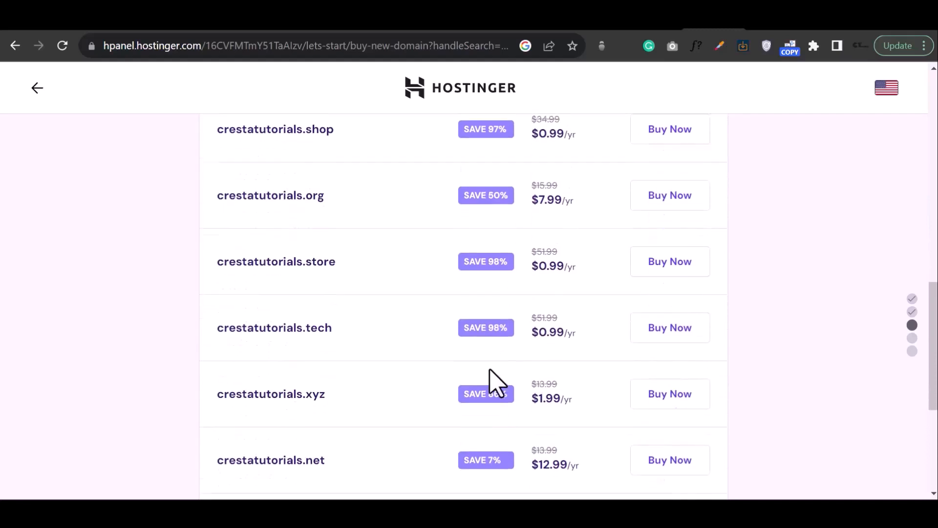
pyautogui.scroll(-2, 497, 384)
pyautogui.scroll(-2, 497, 384)
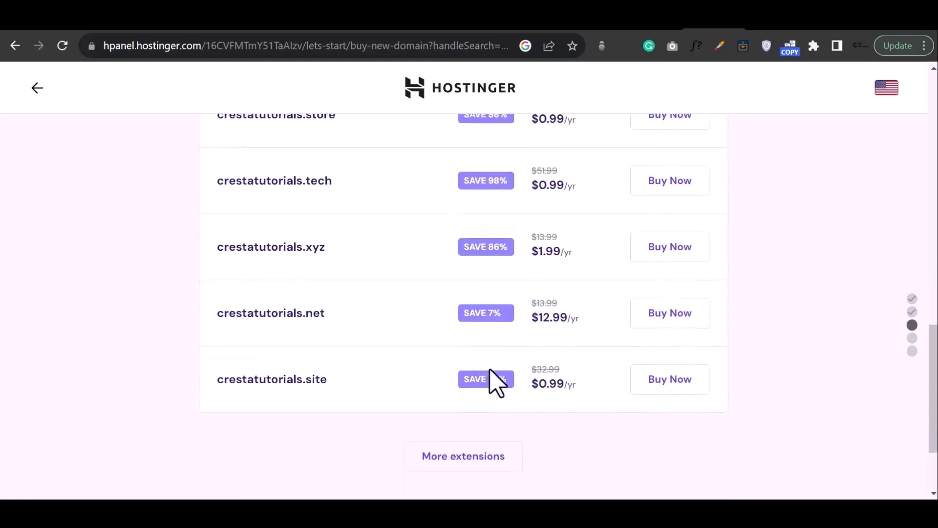
pyautogui.scroll(2, 491, 376)
pyautogui.scroll(-4, 493, 379)
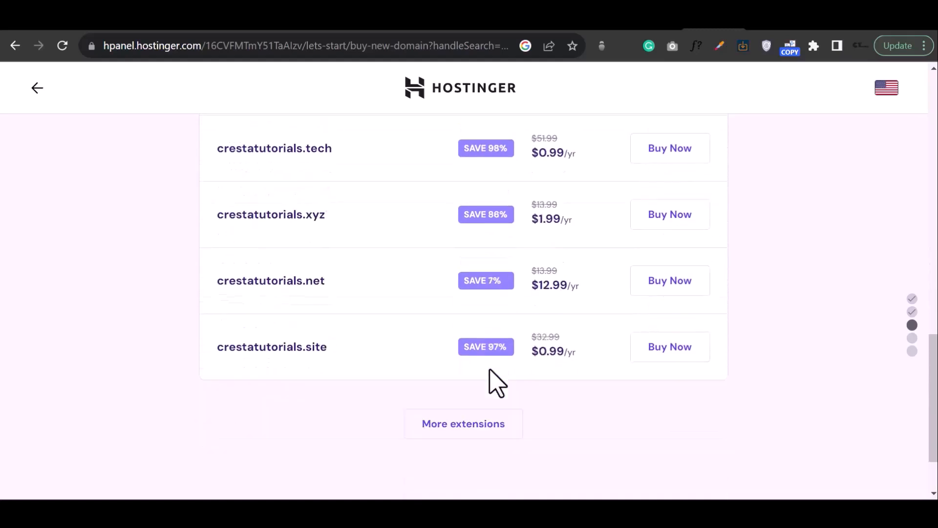
pyautogui.click(485, 381)
pyautogui.scroll(-3, 484, 380)
pyautogui.scroll(-5, 484, 380)
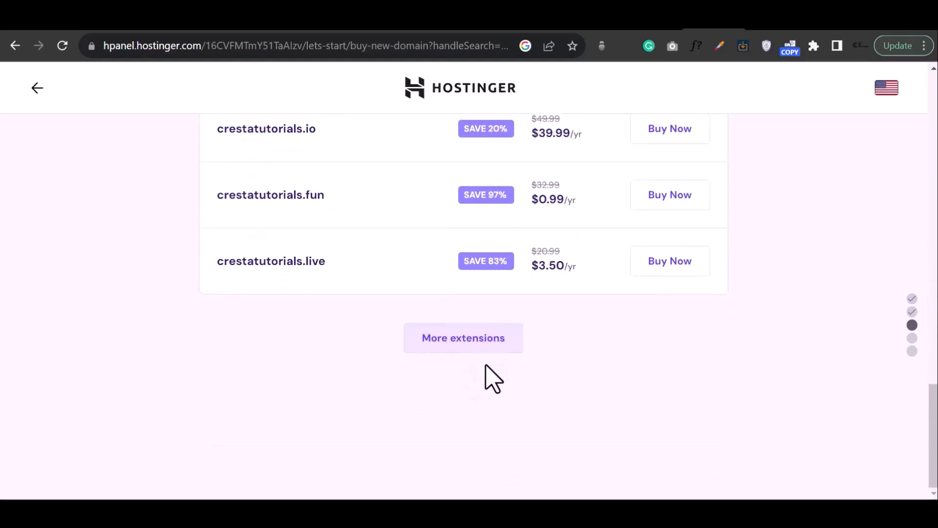
pyautogui.scroll(2, 513, 301)
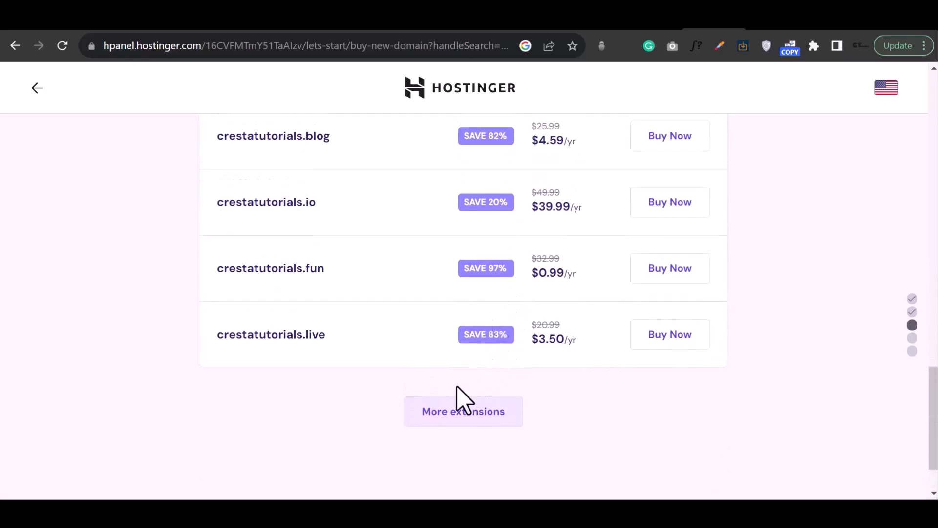
pyautogui.click(449, 401)
pyautogui.scroll(-9, 453, 406)
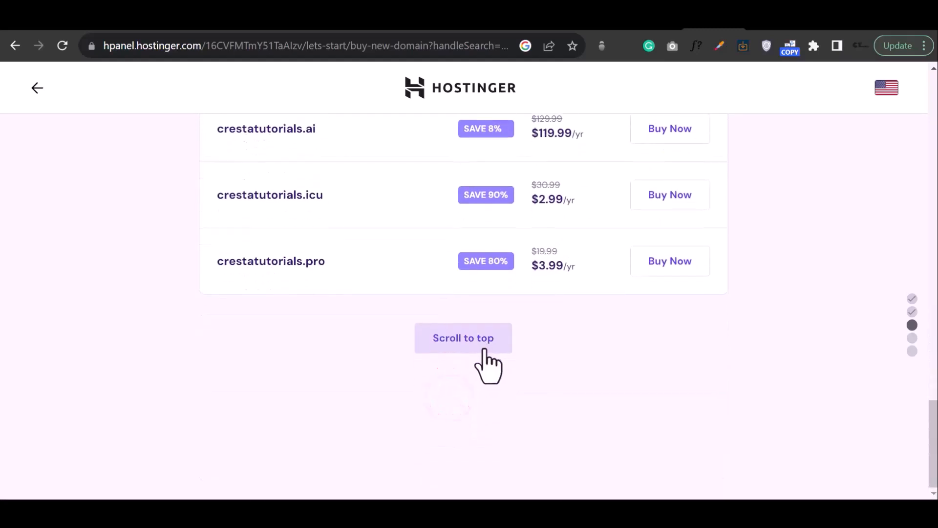
pyautogui.scroll(2, 487, 362)
pyautogui.scroll(-2, 484, 354)
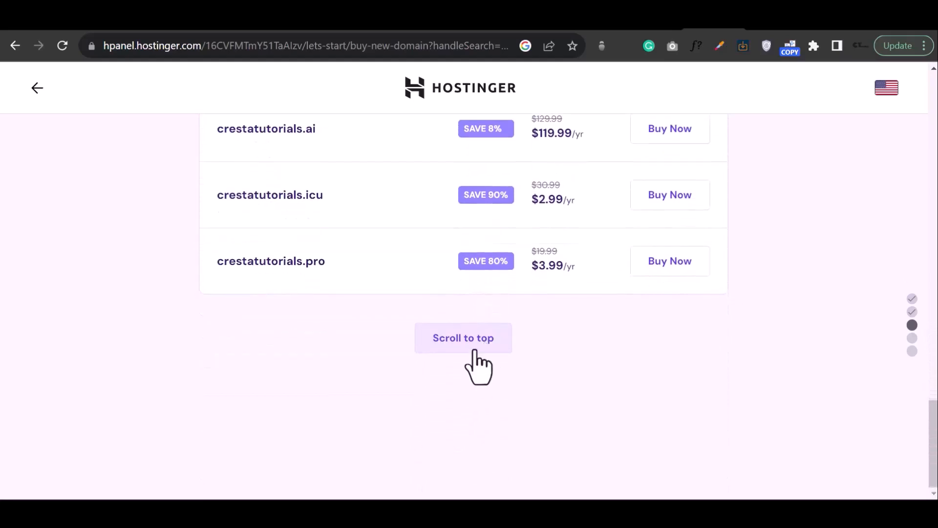
pyautogui.scroll(8, 478, 347)
pyautogui.scroll(15, 482, 355)
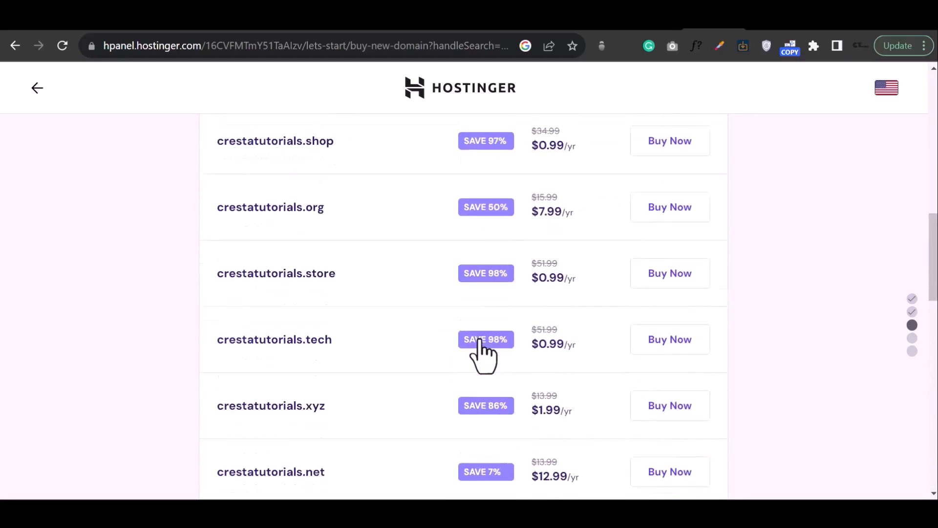
pyautogui.scroll(6, 482, 355)
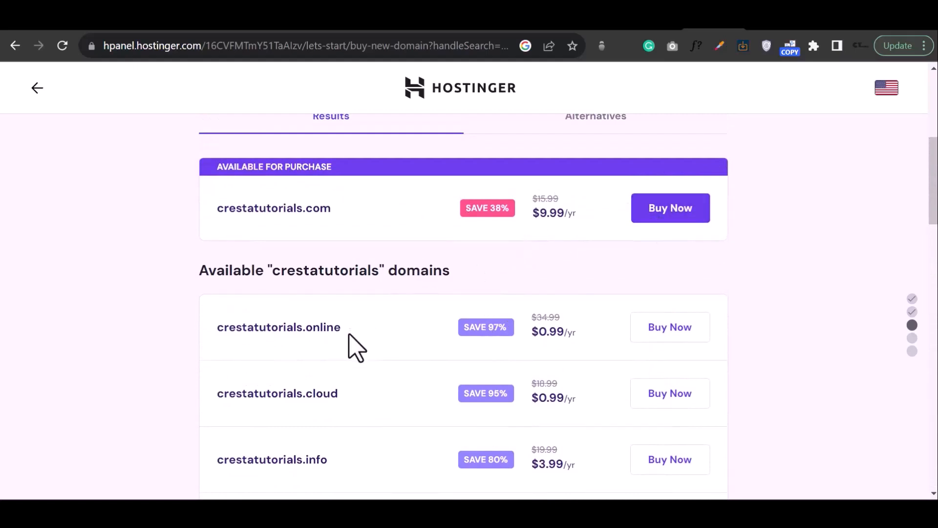
# - Buy the crestatutorials.cloud domain for a 1 year billing period and complete the payment
pyautogui.click(682, 401)
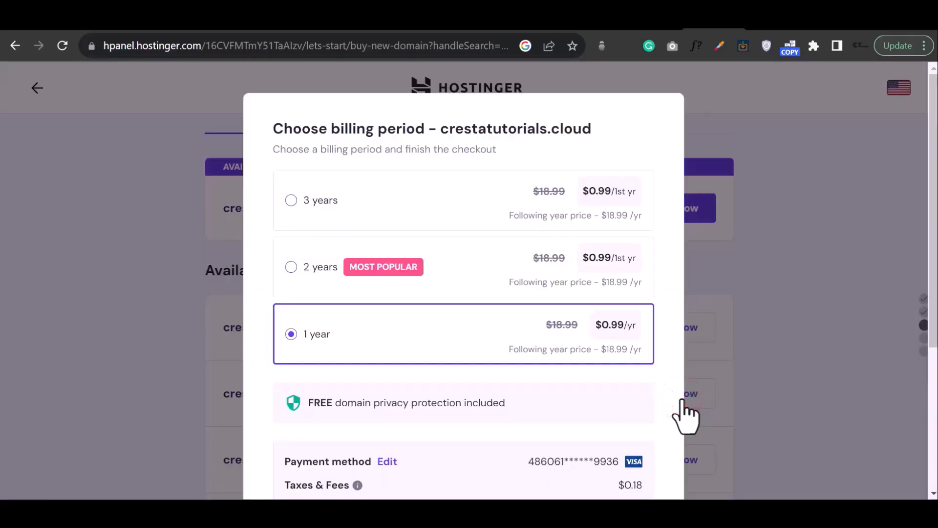
pyautogui.scroll(-2, 550, 379)
pyautogui.scroll(-4, 550, 379)
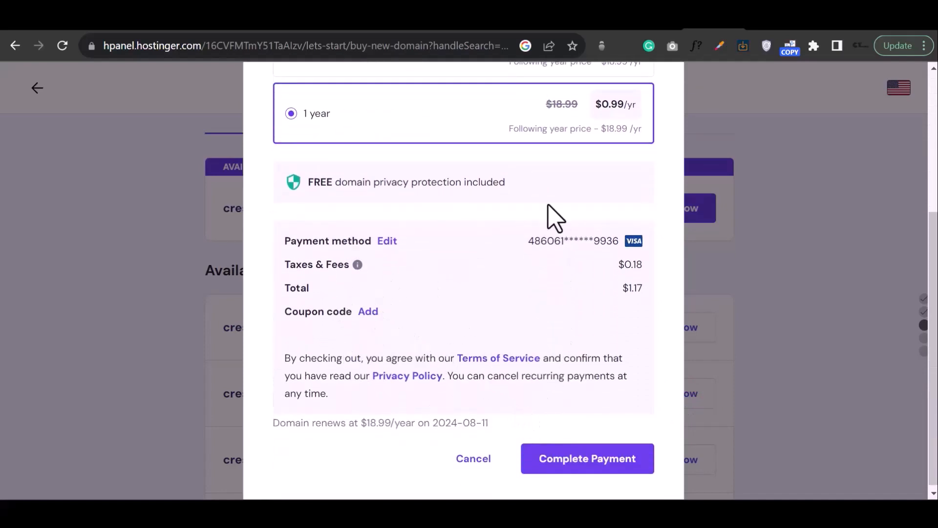
pyautogui.click(593, 469)
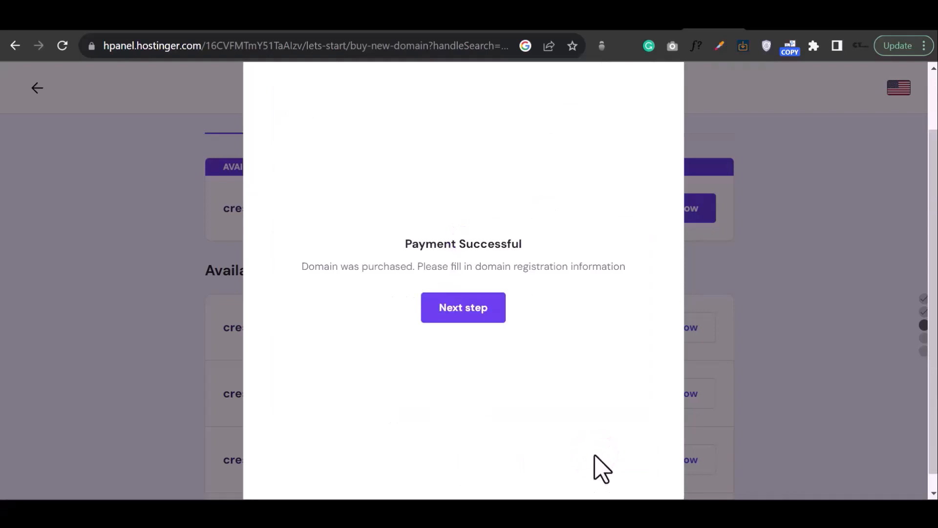
pyautogui.click(480, 322)
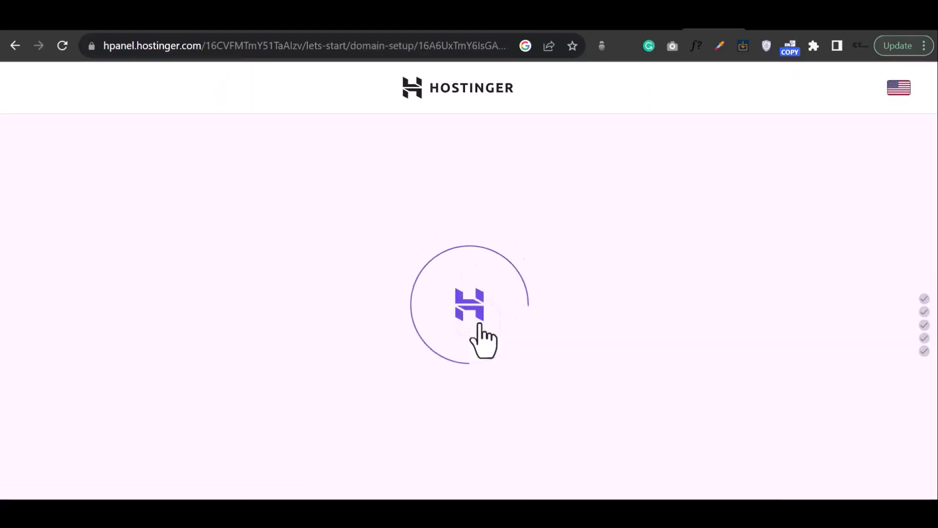
# - Finish the domain registration using the prefilled owner contact details
pyautogui.scroll(-2, 513, 340)
pyautogui.click(577, 337)
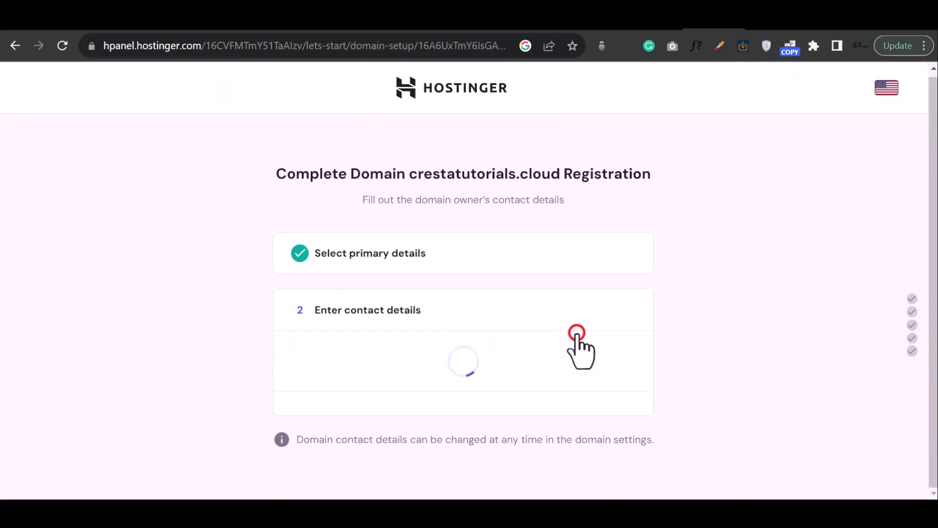
pyautogui.scroll(-1, 582, 345)
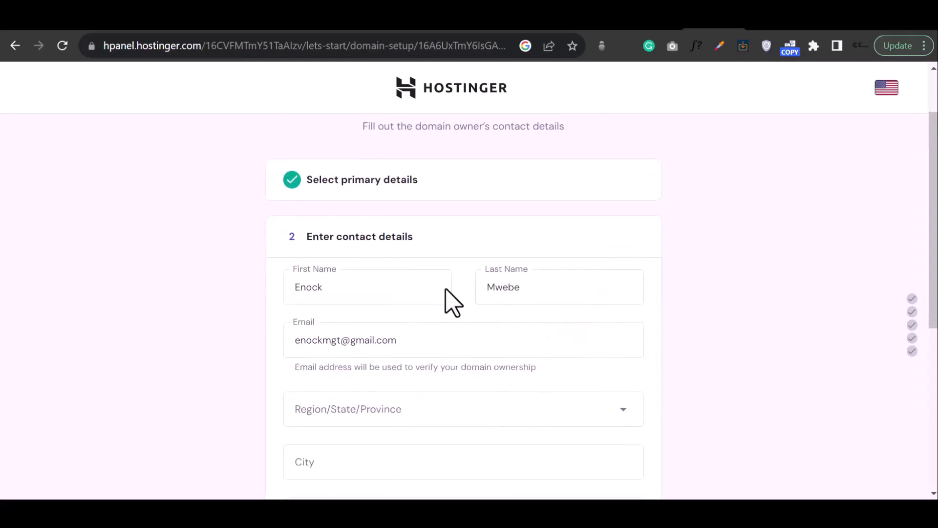
pyautogui.scroll(-2, 489, 318)
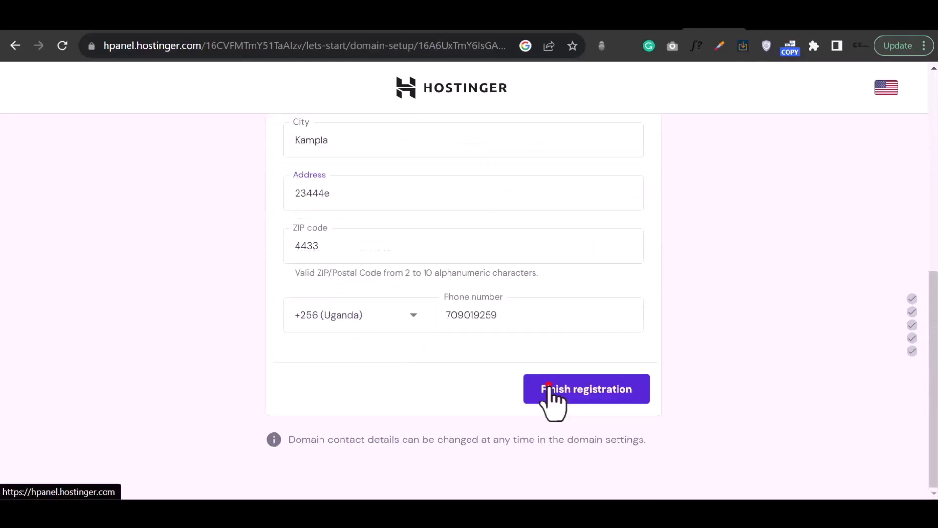
pyautogui.click(549, 389)
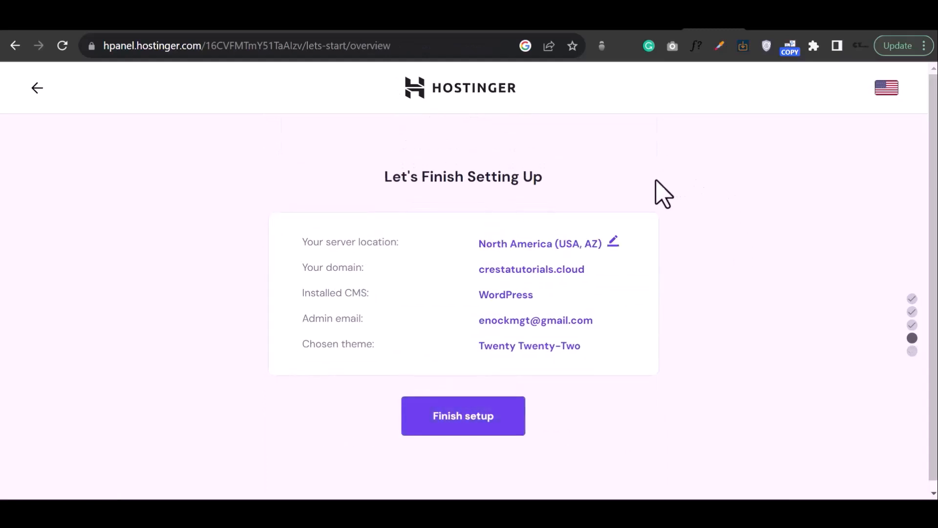
# - Finish the website setup and open the WordPress dashboard to edit the website
pyautogui.click(472, 423)
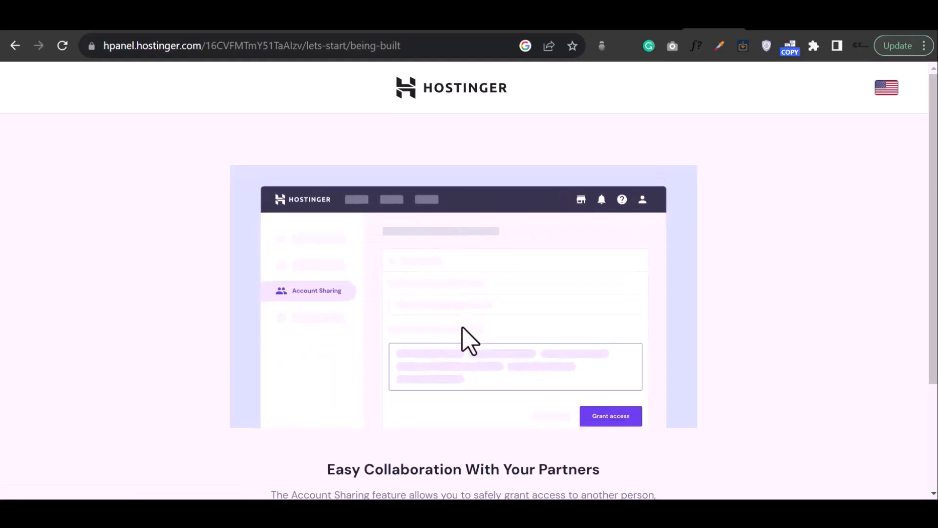
pyautogui.scroll(-3, 465, 339)
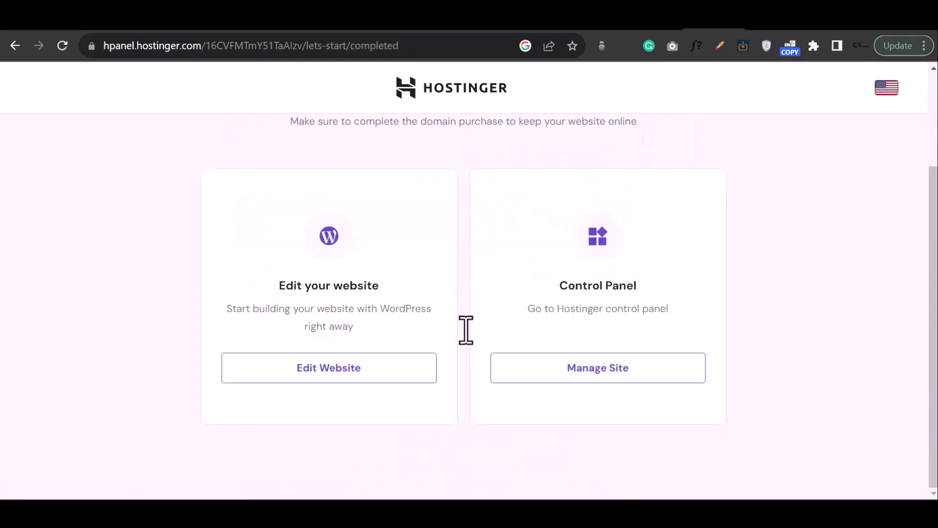
pyautogui.click(334, 376)
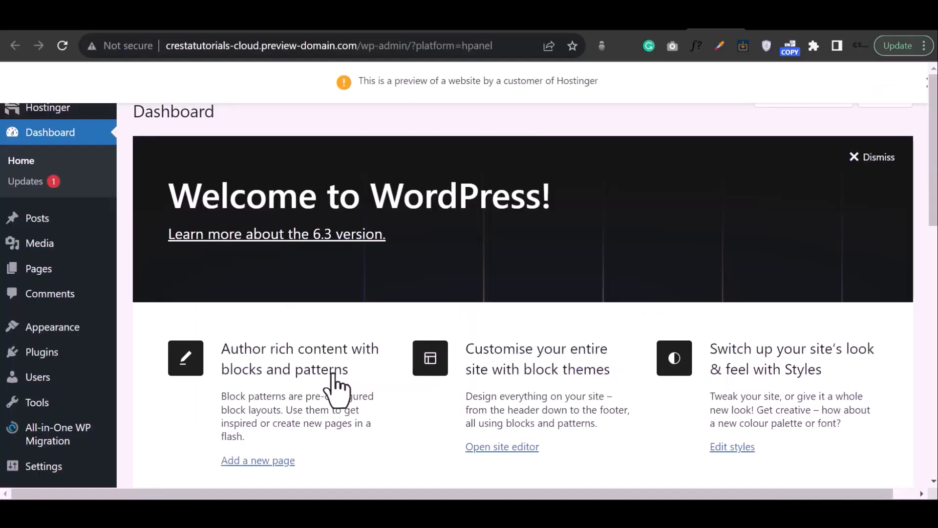
# - Go to the crestatutorials.cloud/wp-admin address to reach the WordPress login page
pyautogui.scroll(-8, 485, 269)
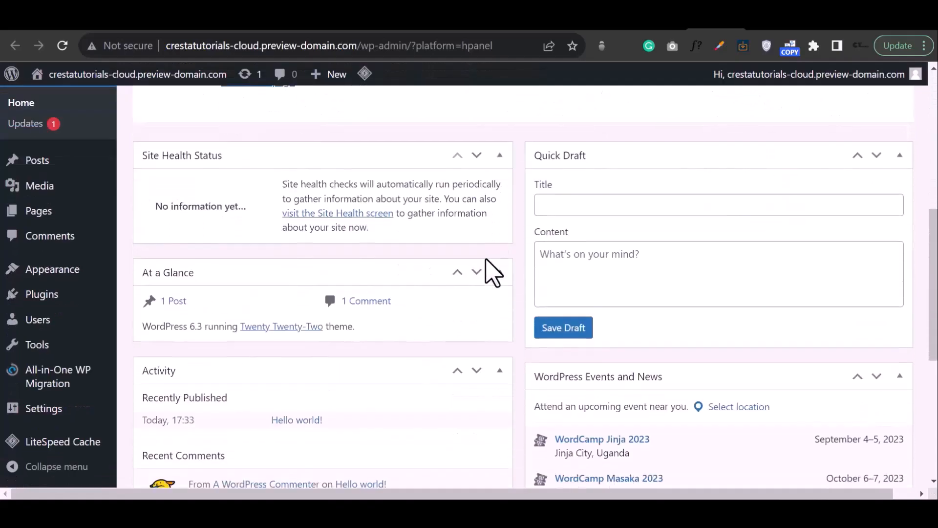
pyautogui.scroll(-4, 492, 272)
pyautogui.scroll(12, 492, 272)
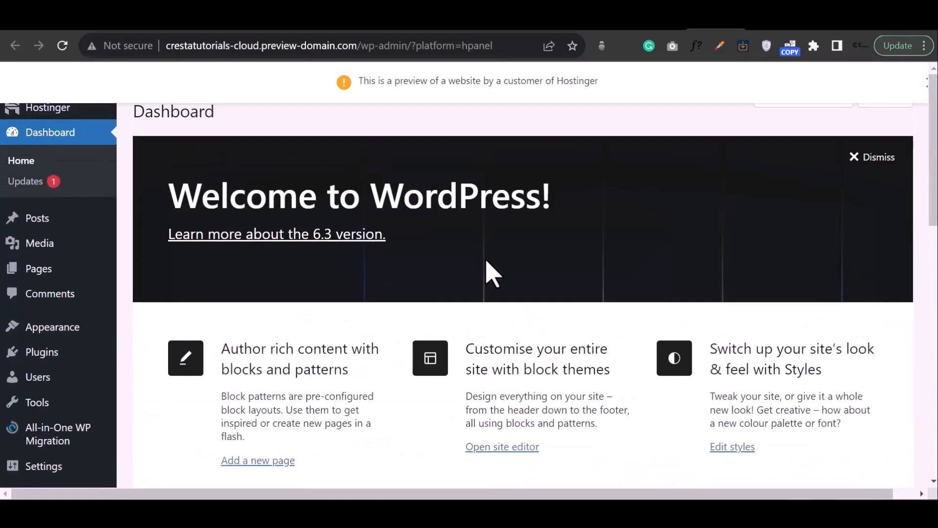
pyautogui.write('p')
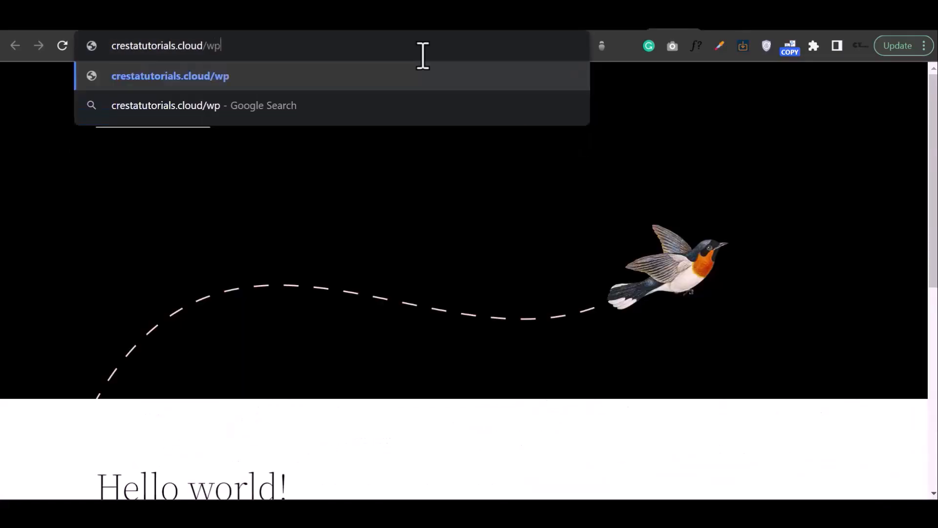
pyautogui.write('-adm')
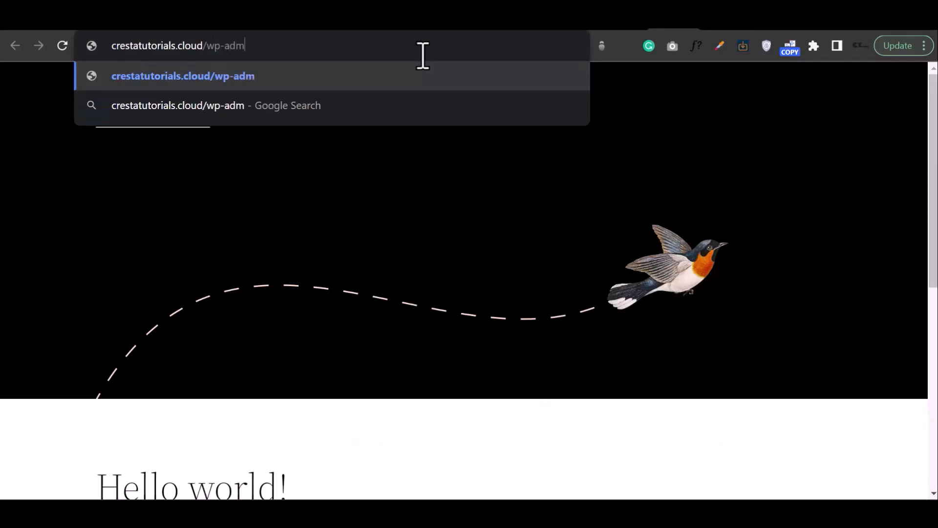
pyautogui.write('in')
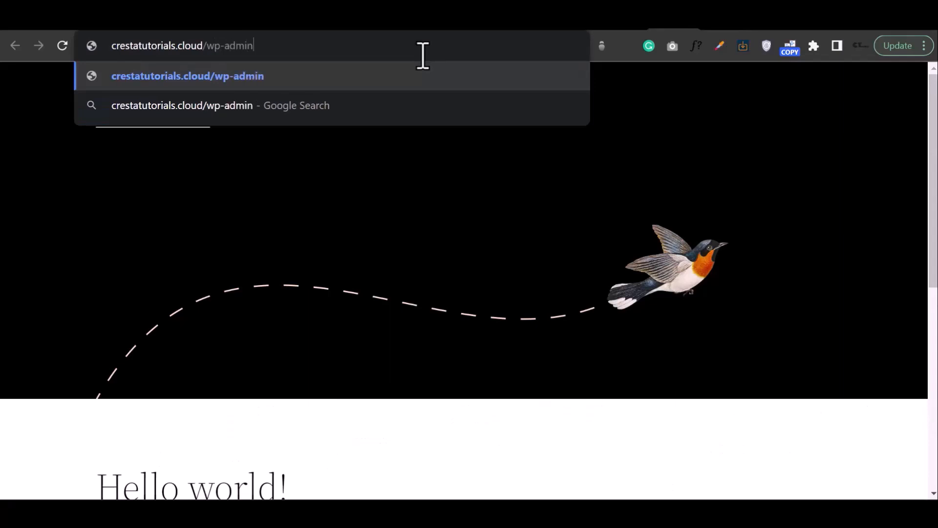
pyautogui.press('Return')
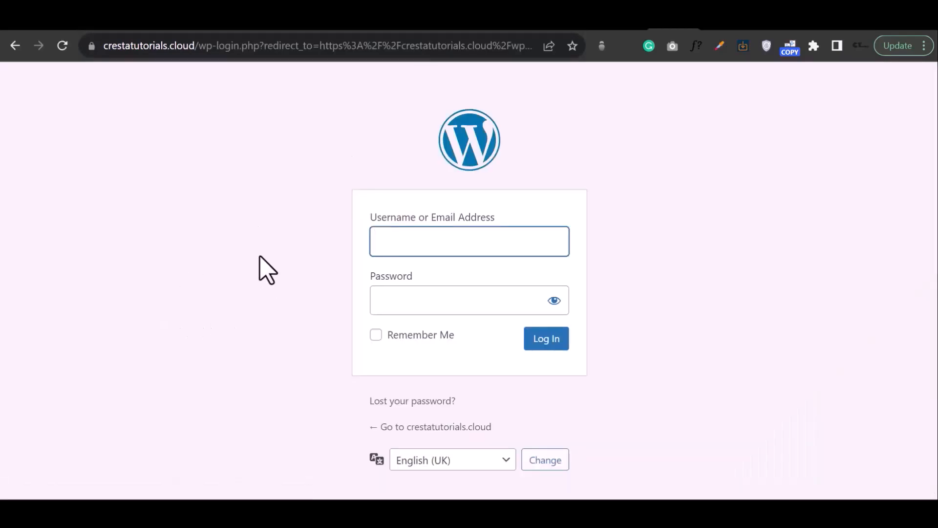
# - Log in to WordPress with the administrator e-mail address and the account password
pyautogui.click(425, 239)
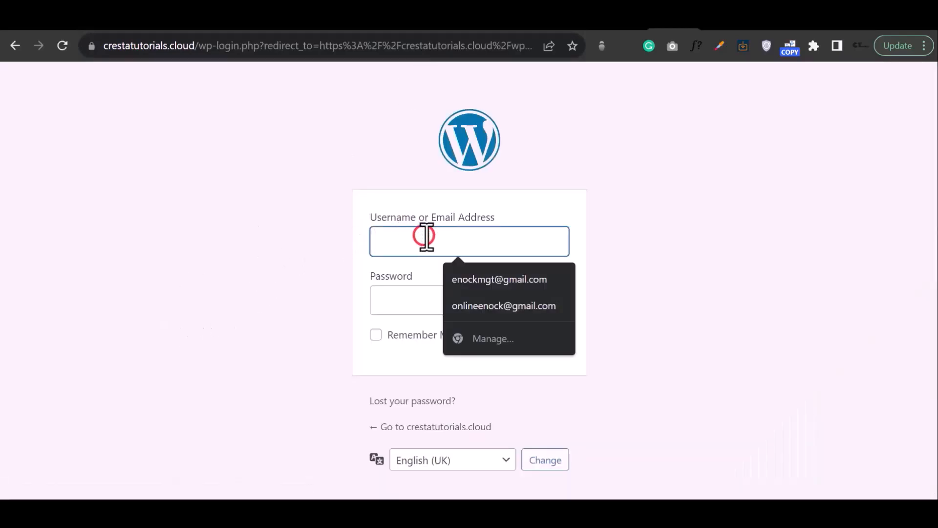
pyautogui.click(412, 303)
pyautogui.click(424, 243)
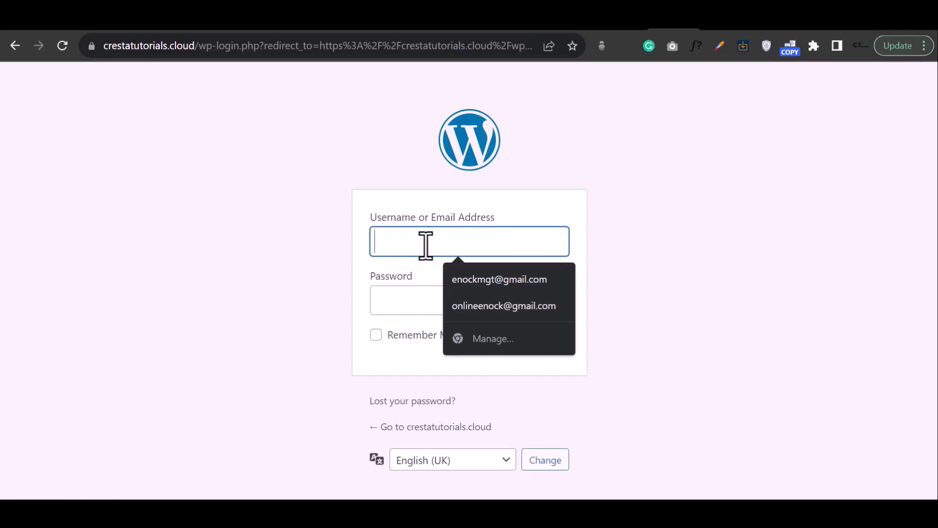
pyautogui.click(473, 279)
pyautogui.click(425, 301)
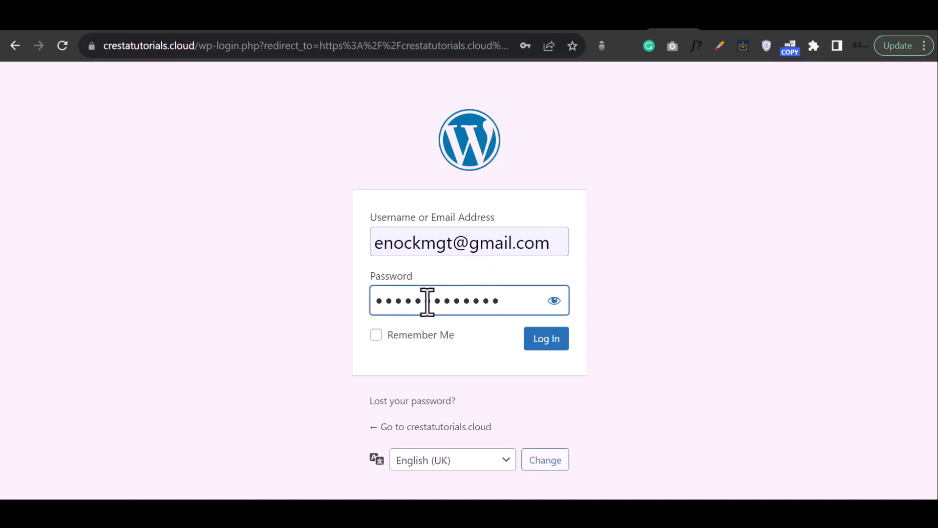
pyautogui.click(555, 342)
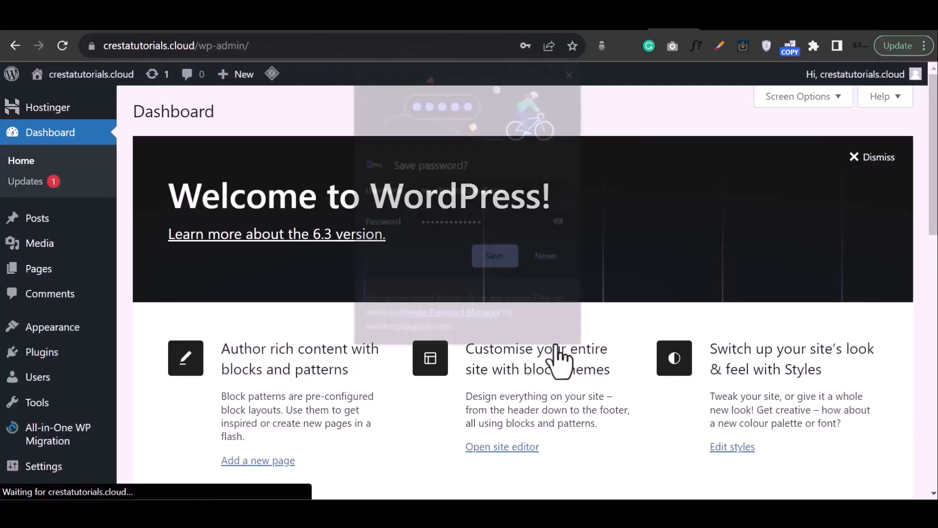
pyautogui.click(501, 260)
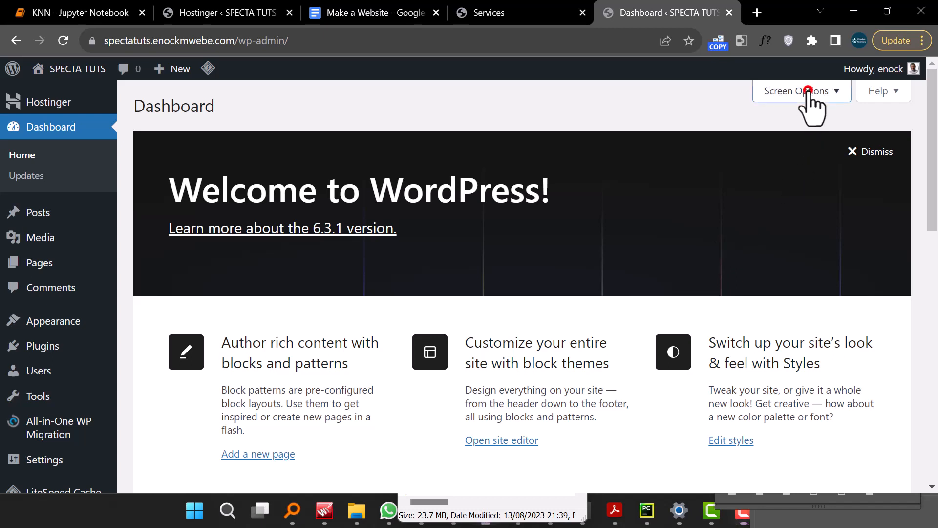
# - Hide all dashboard boxes: Welcome, WordPress Events and News, Quick Draft, Activity, At a Glance and Site Health Status
pyautogui.click(809, 93)
pyautogui.click(612, 169)
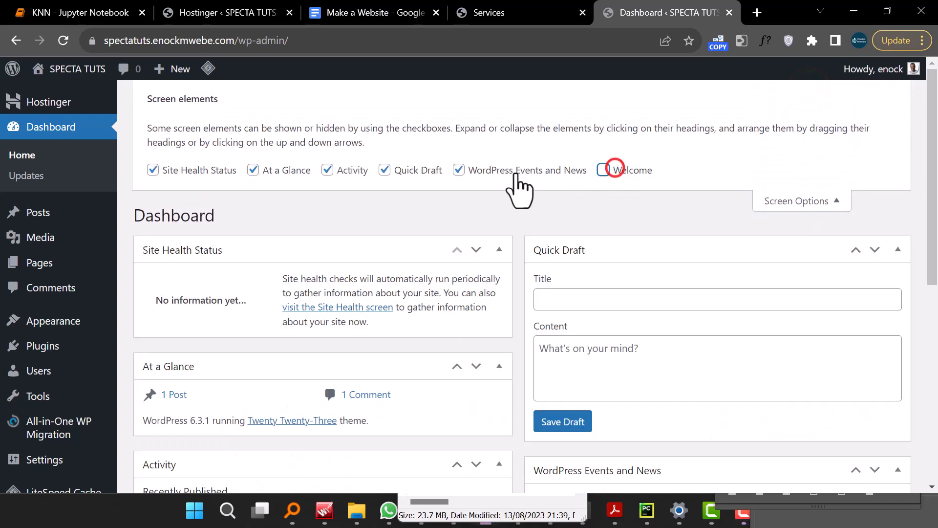
pyautogui.click(515, 170)
pyautogui.click(407, 172)
pyautogui.click(348, 175)
pyautogui.click(272, 172)
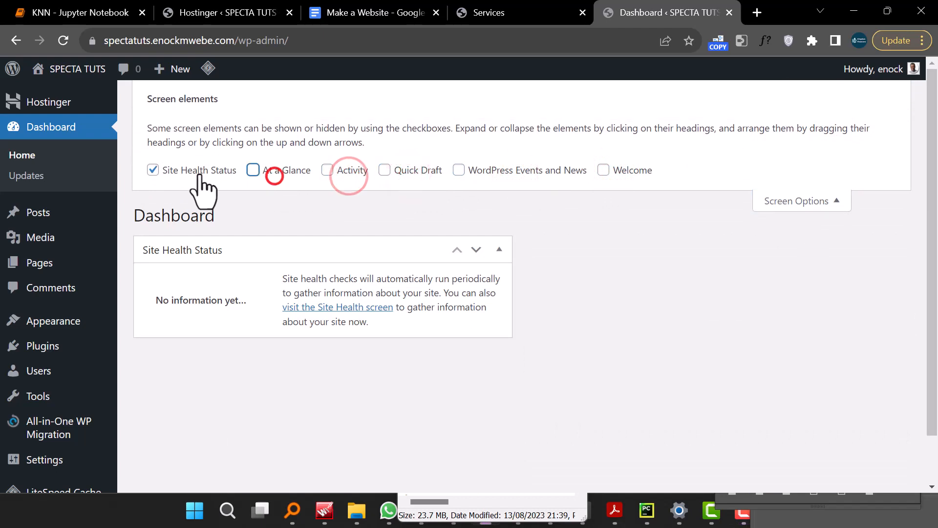
pyautogui.click(194, 171)
pyautogui.click(799, 201)
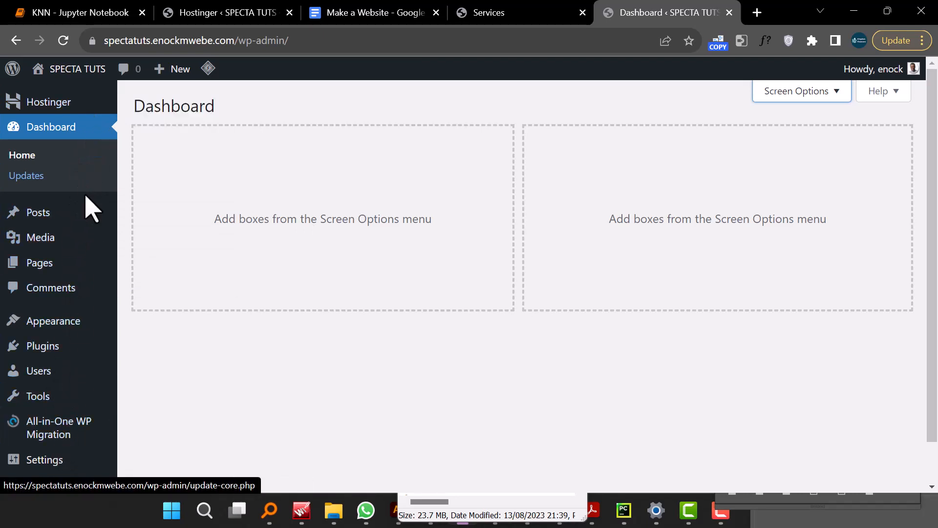
# - Explore the admin sidebar menus for posts, media, pages, appearance and users, and open the users list
pyautogui.moveTo(87, 215)
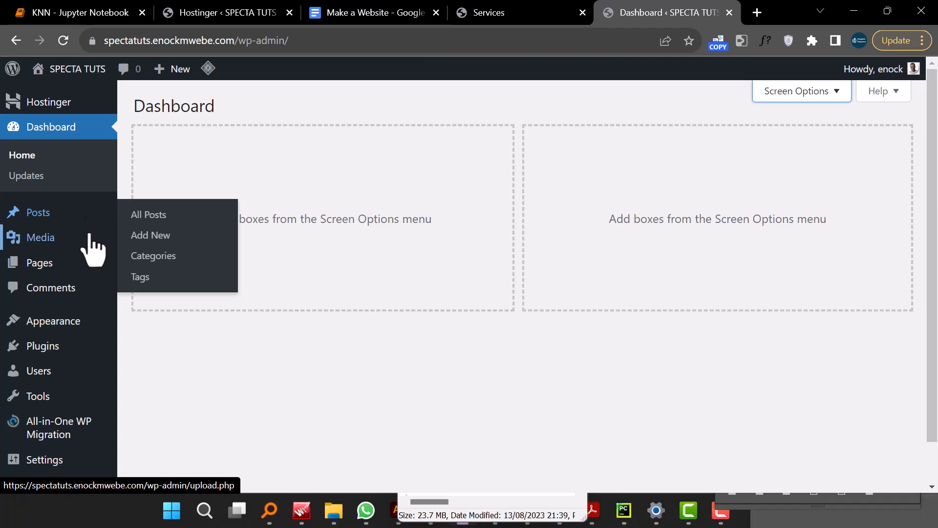
pyautogui.moveTo(89, 235)
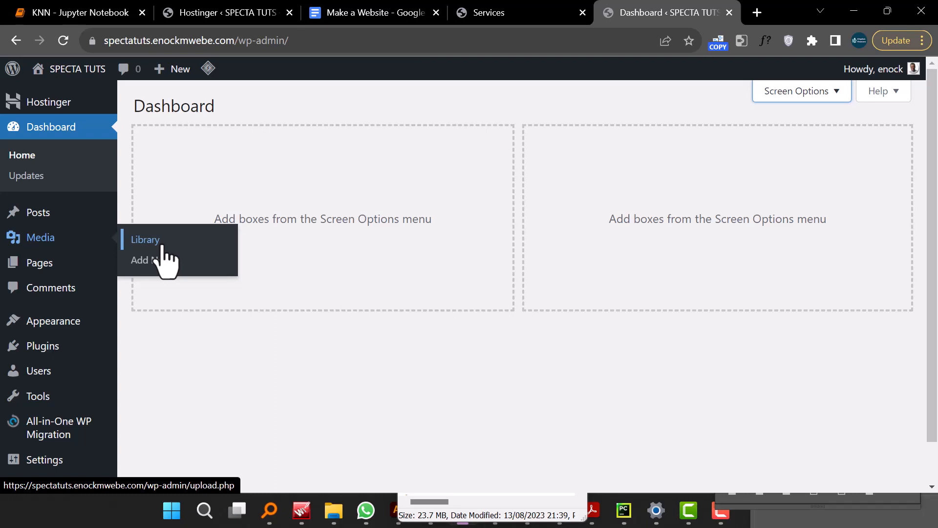
pyautogui.moveTo(76, 266)
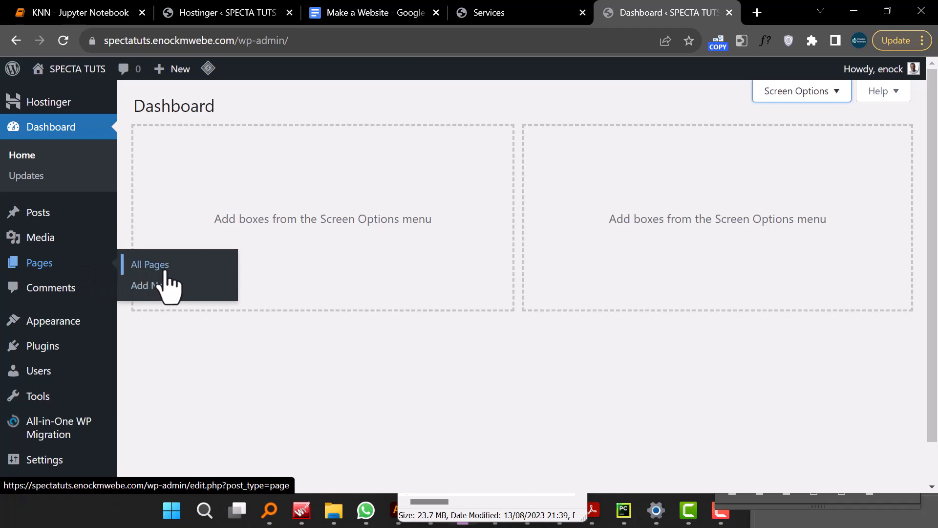
pyautogui.moveTo(77, 321)
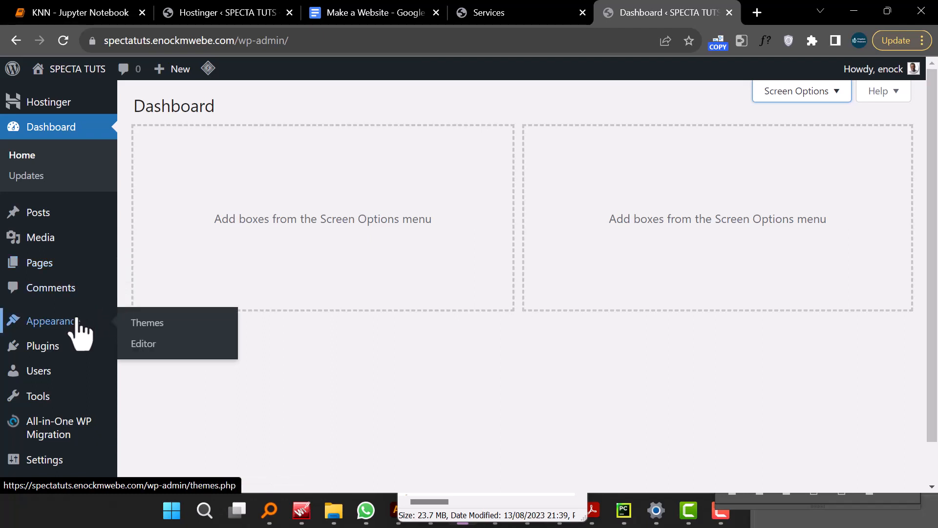
pyautogui.scroll(-1, 77, 322)
pyautogui.moveTo(60, 305)
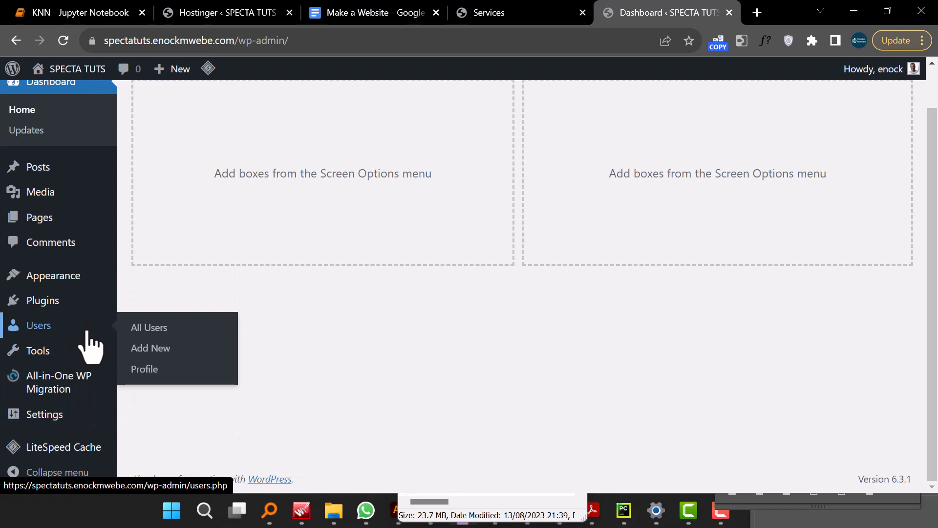
pyautogui.click(87, 325)
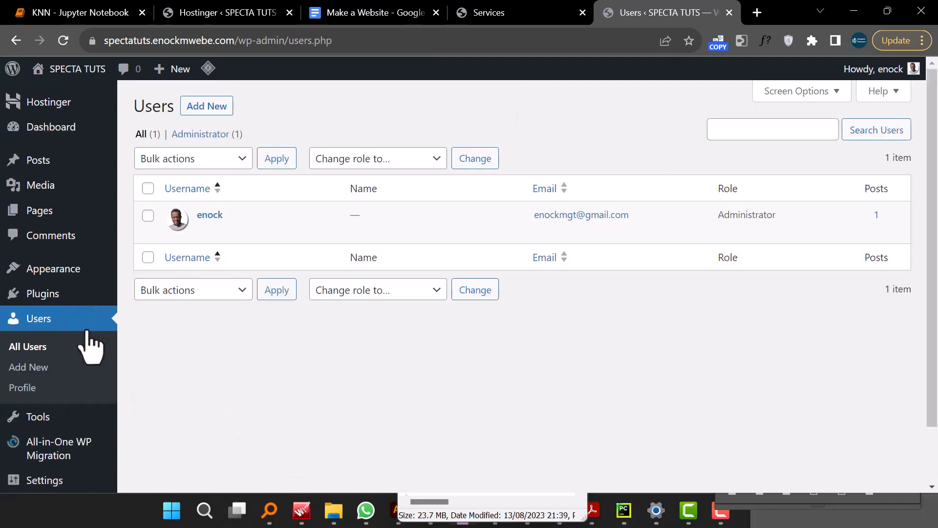
pyautogui.moveTo(151, 247)
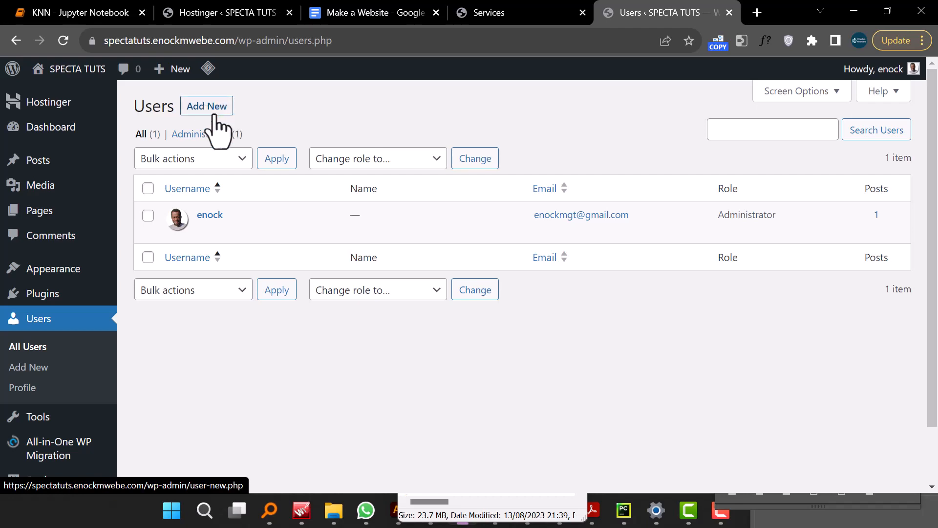
# - Open the Add New User form and review its fields, password and role options
pyautogui.click(217, 106)
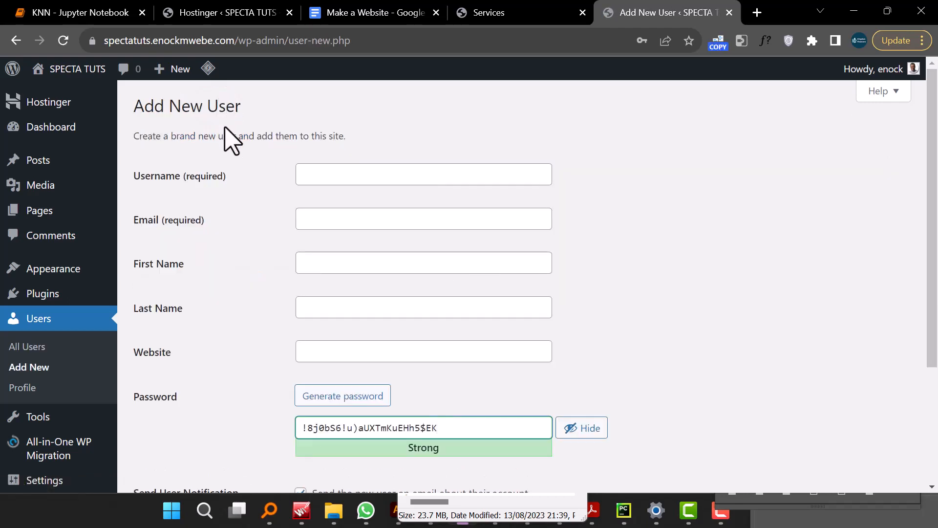
pyautogui.click(334, 176)
pyautogui.click(336, 217)
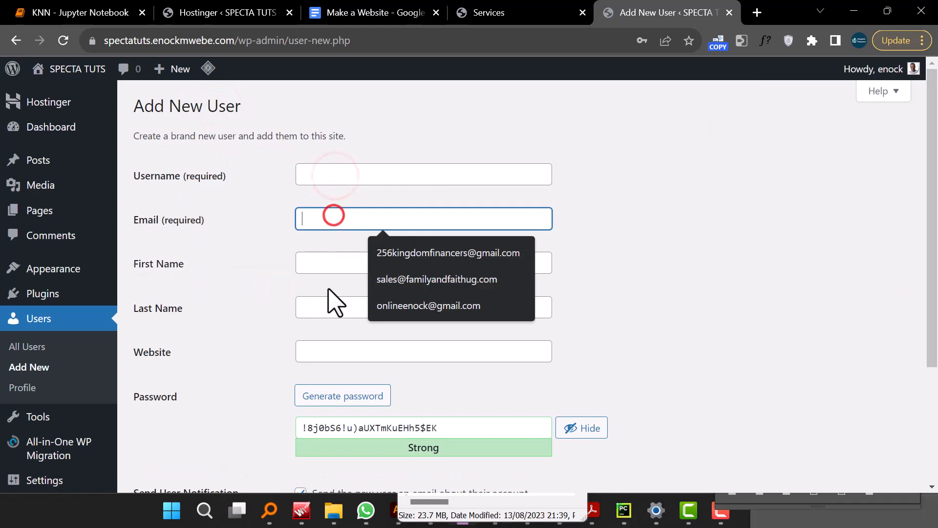
pyautogui.click(336, 262)
pyautogui.scroll(-3, 341, 263)
pyautogui.scroll(-1, 341, 262)
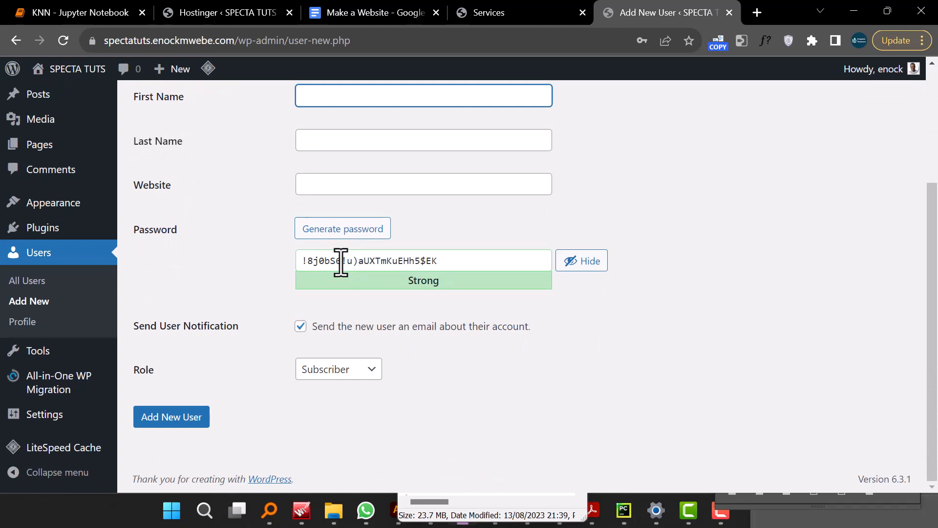
pyautogui.scroll(2, 341, 262)
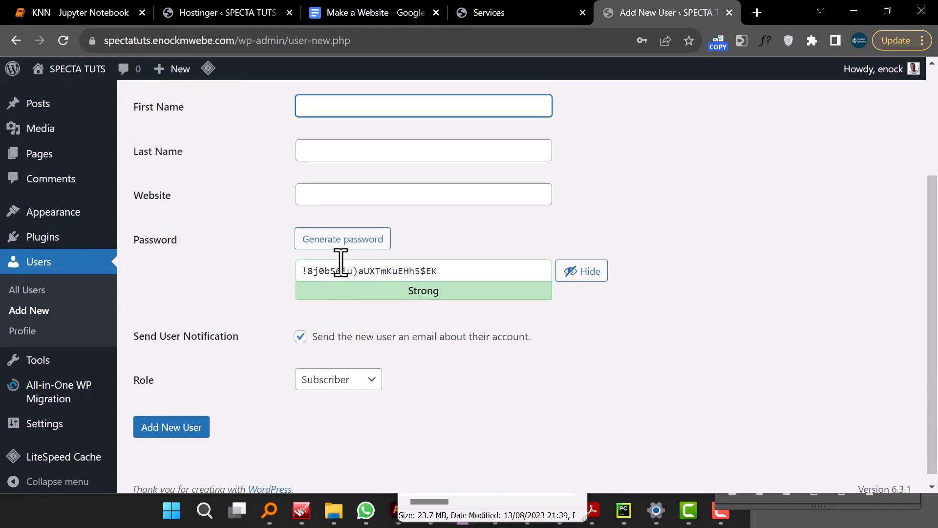
pyautogui.scroll(-2, 341, 263)
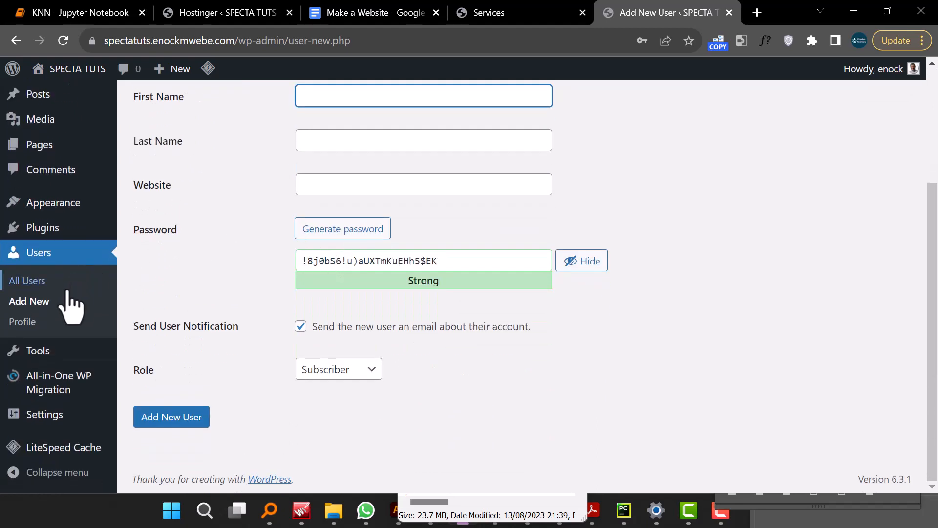
# - Open General Settings and set the tagline to Scale Your Business 10x with Wen Design
pyautogui.click(66, 416)
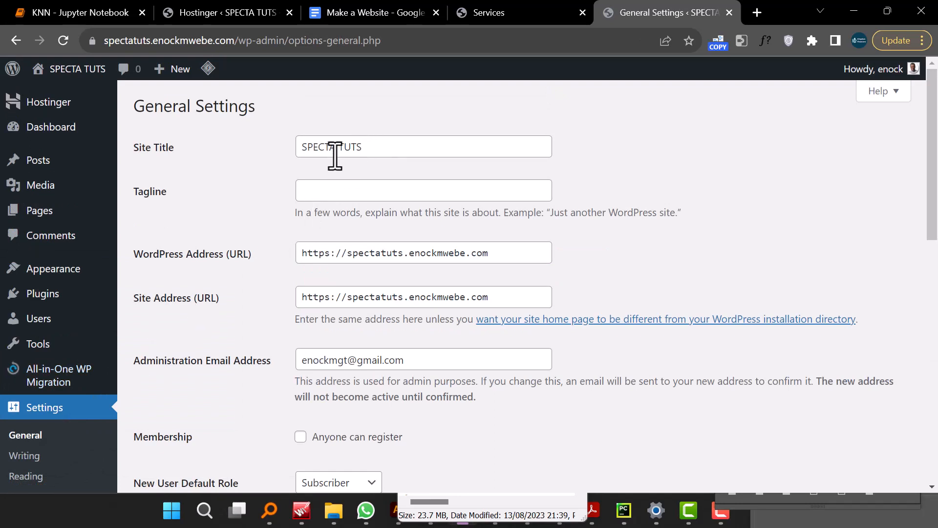
pyautogui.scroll(-1, 49, 406)
pyautogui.click(54, 364)
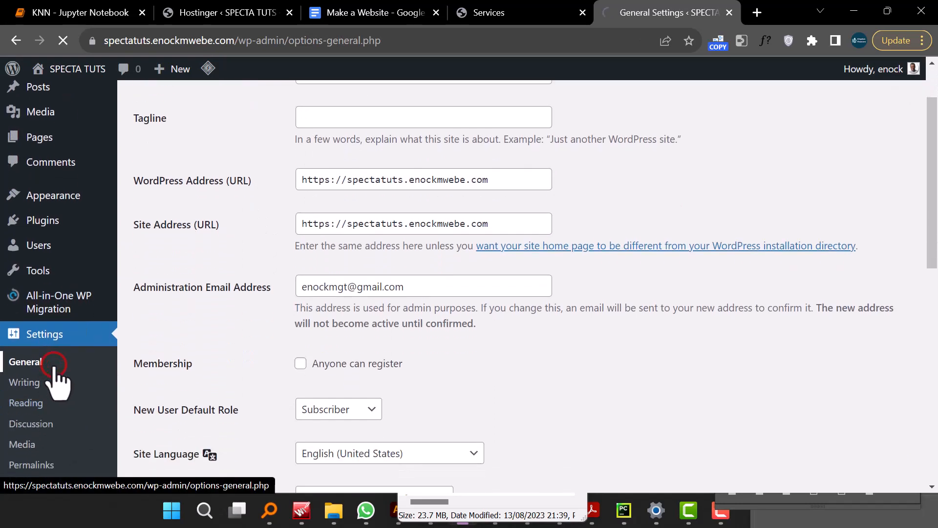
pyautogui.tripleClick(328, 146)
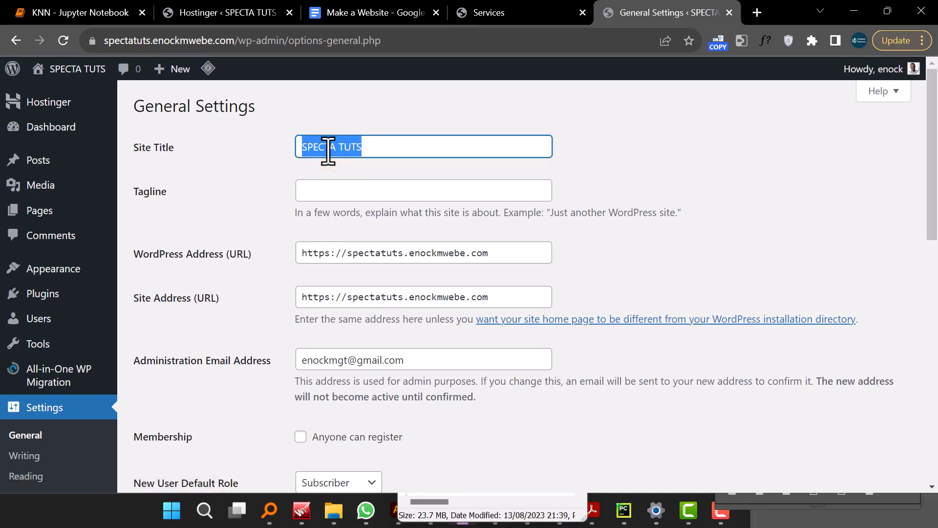
pyautogui.click(322, 196)
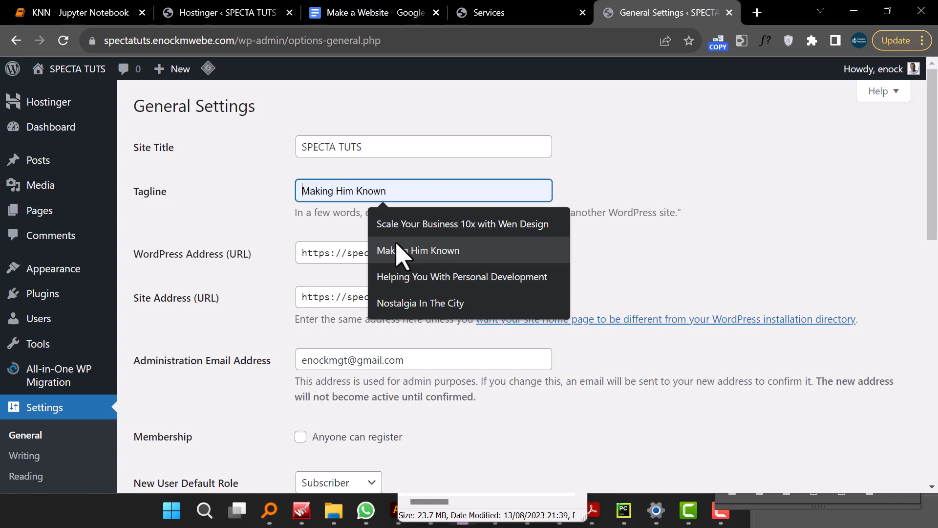
pyautogui.click(403, 223)
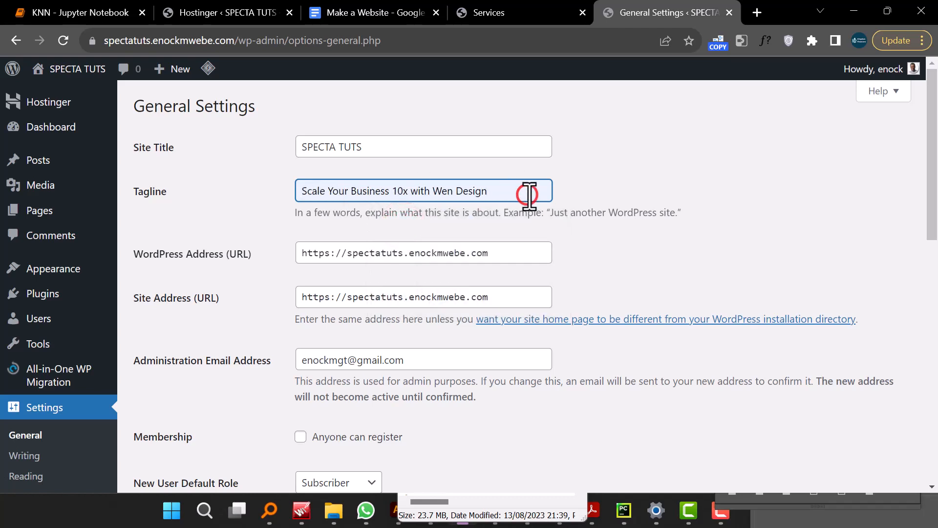
# - Review the site address, administration e-mail, membership, language, timezone and date format settings
pyautogui.scroll(-3, 462, 185)
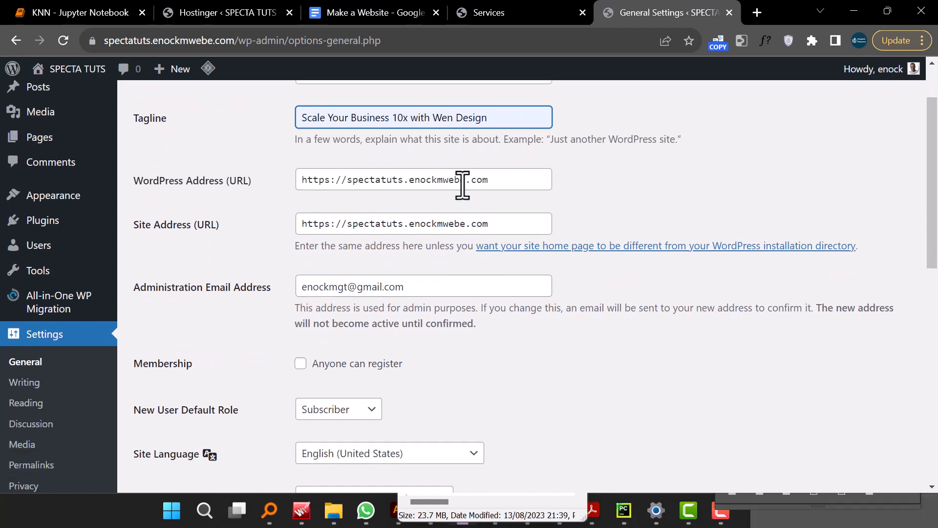
pyautogui.click(410, 213)
pyautogui.tripleClick(416, 214)
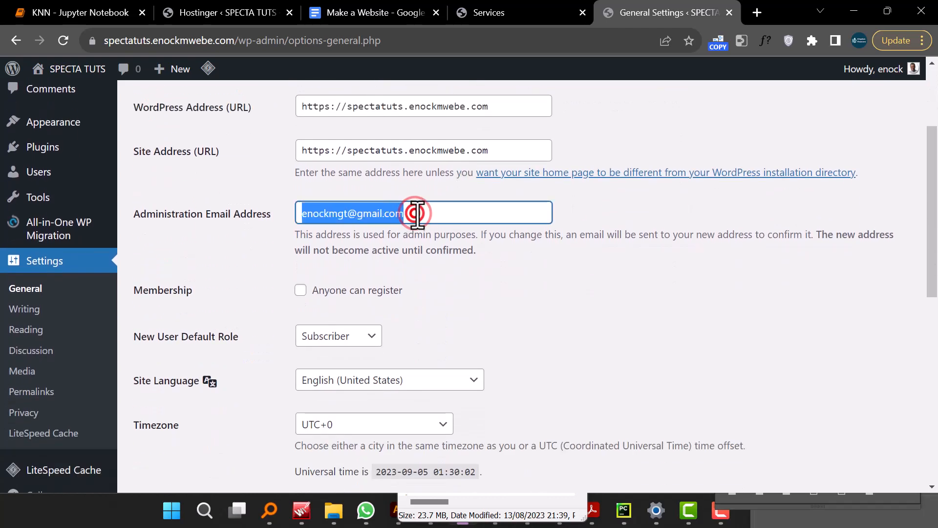
pyautogui.scroll(-3, 398, 315)
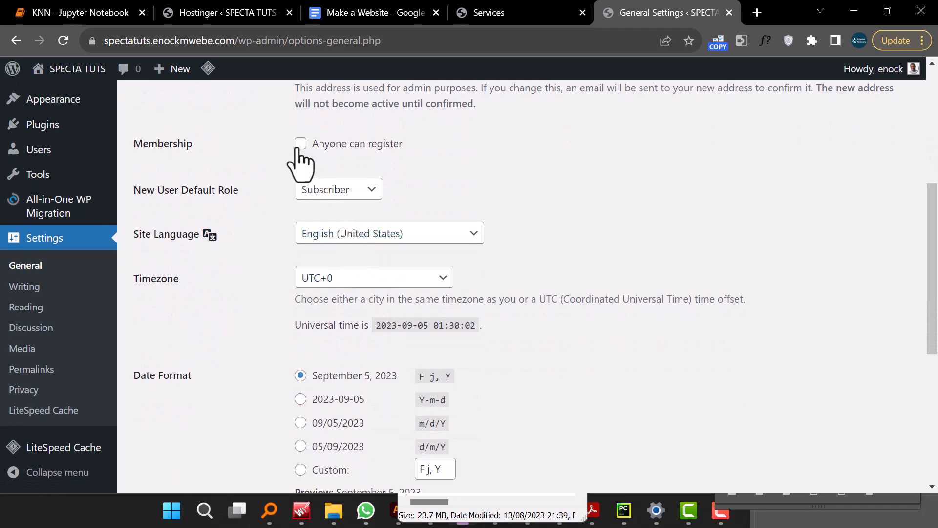
pyautogui.scroll(-3, 393, 245)
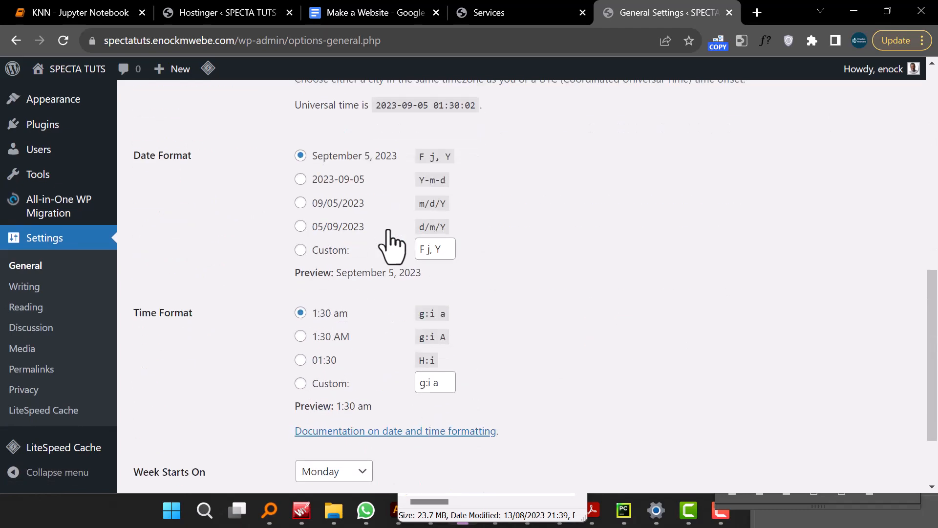
pyautogui.scroll(4, 394, 245)
pyautogui.scroll(-3, 393, 242)
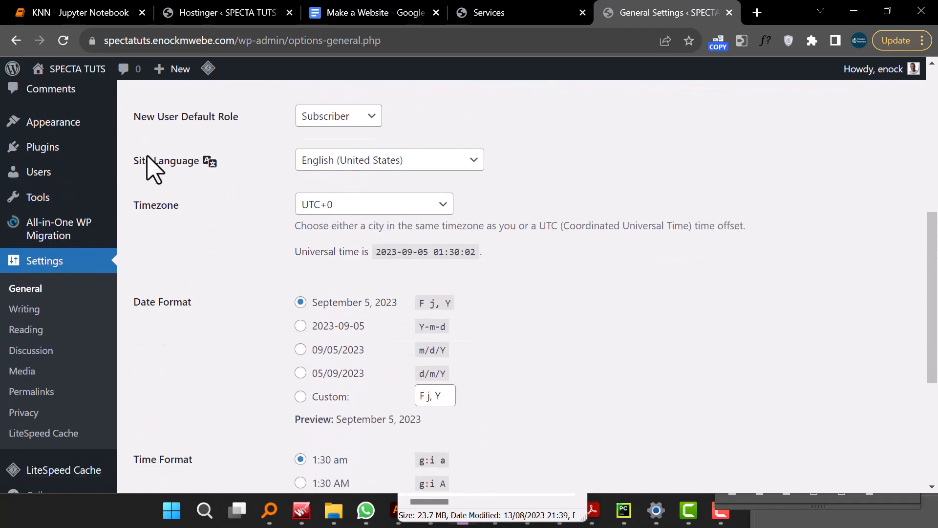
# - Browse the list of available site languages without changing the selection
pyautogui.click(334, 154)
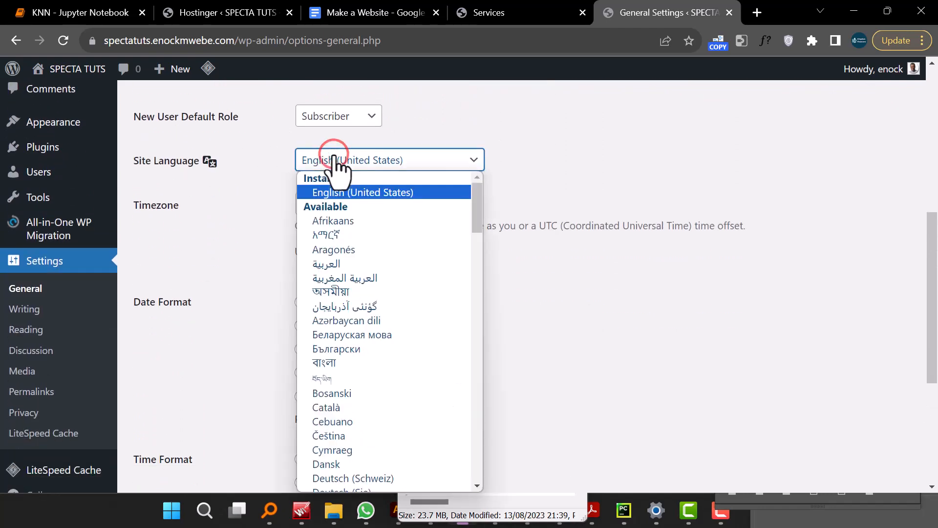
pyautogui.scroll(-8, 377, 298)
pyautogui.scroll(-6, 375, 294)
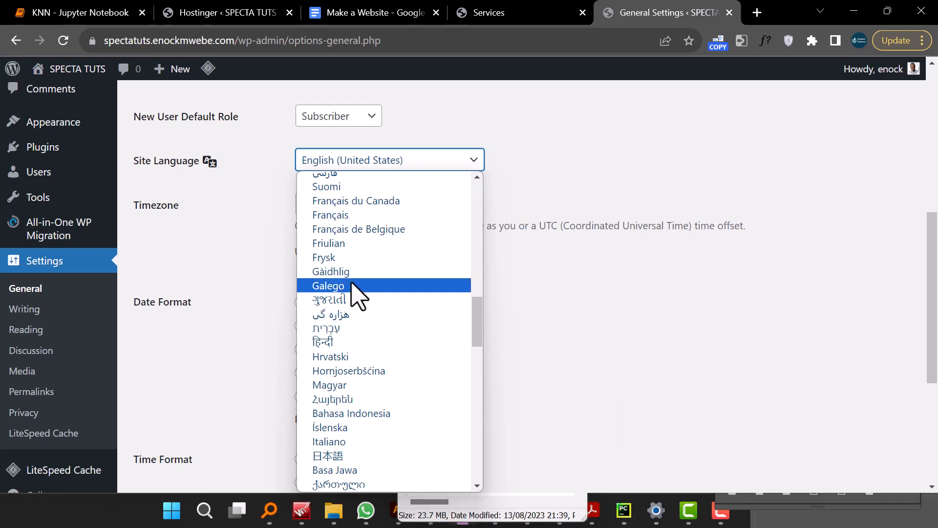
pyautogui.scroll(-6, 364, 264)
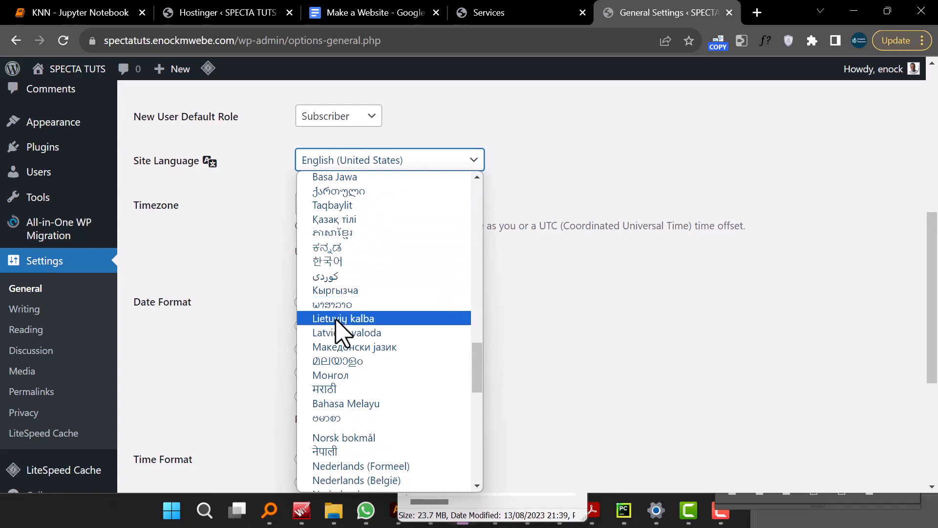
pyautogui.scroll(-6, 348, 342)
pyautogui.click(247, 309)
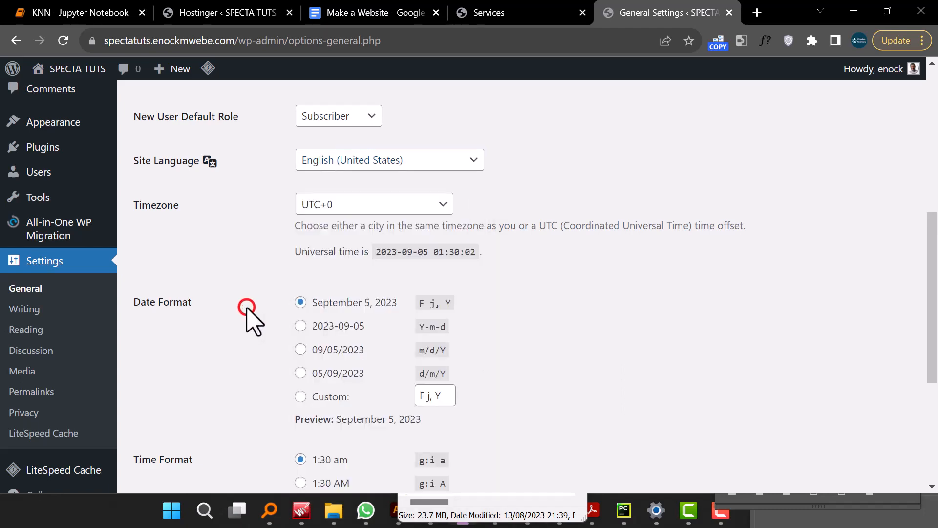
# - Save the changes to the General Settings
pyautogui.scroll(-4, 247, 309)
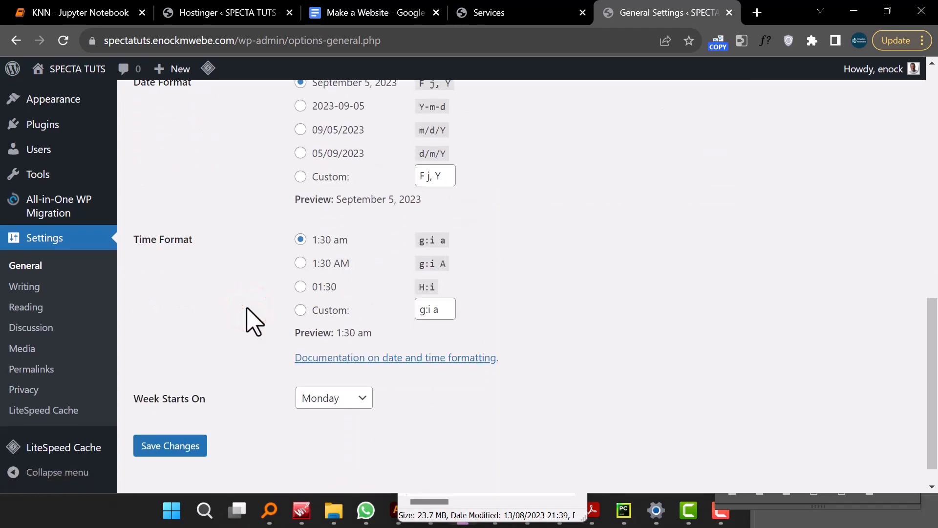
pyautogui.scroll(2, 252, 320)
pyautogui.scroll(-3, 235, 342)
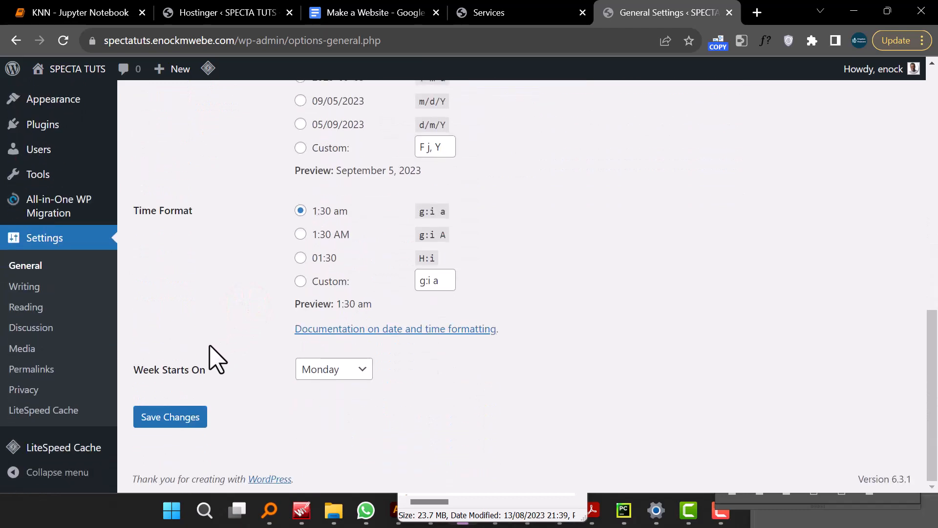
pyautogui.click(181, 413)
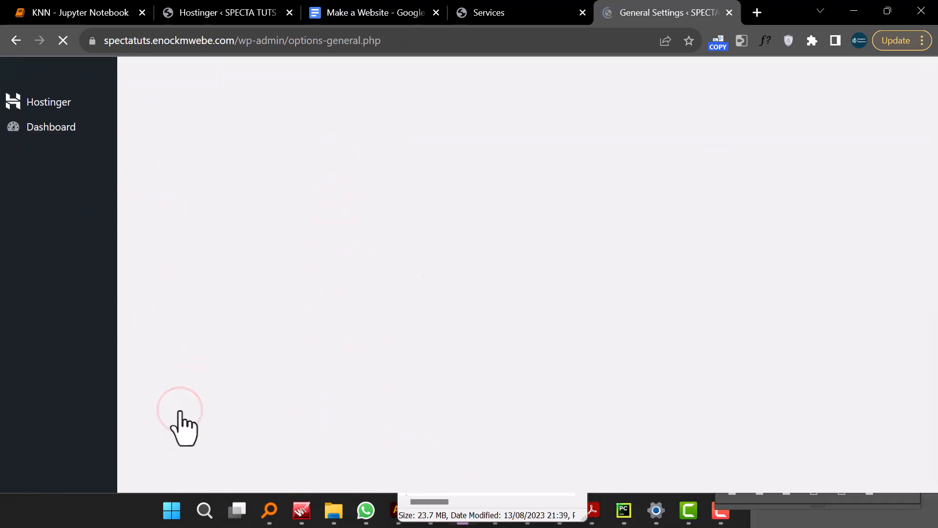
# - Set the permalink structure to Post name and save the changes
pyautogui.scroll(-4, 83, 360)
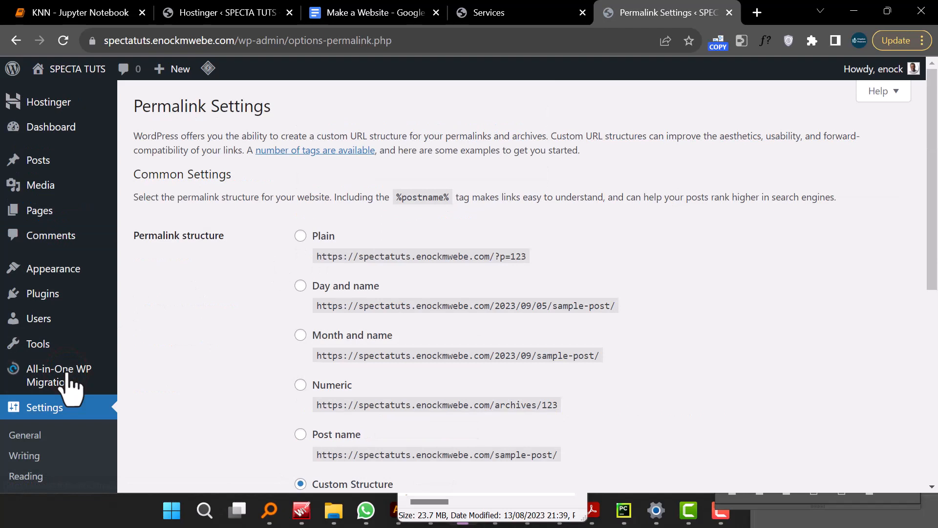
pyautogui.scroll(-3, 501, 279)
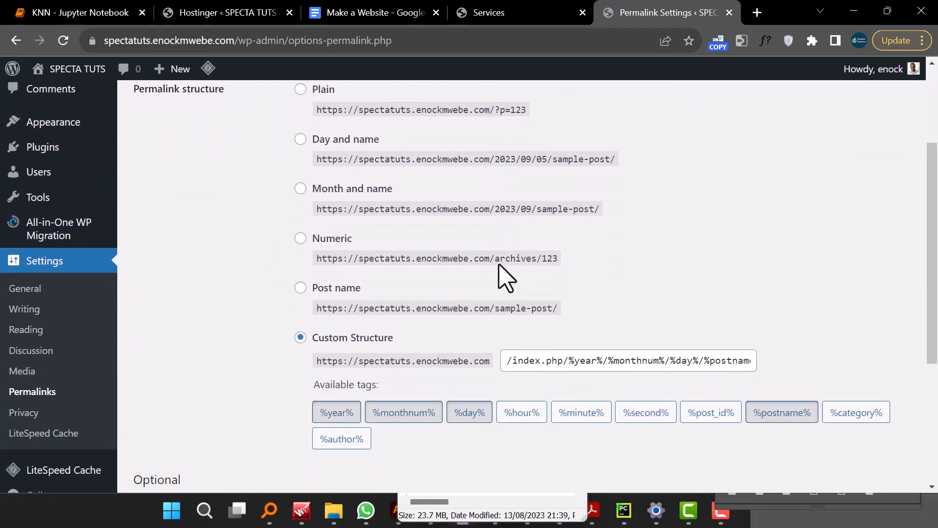
pyautogui.scroll(2, 377, 293)
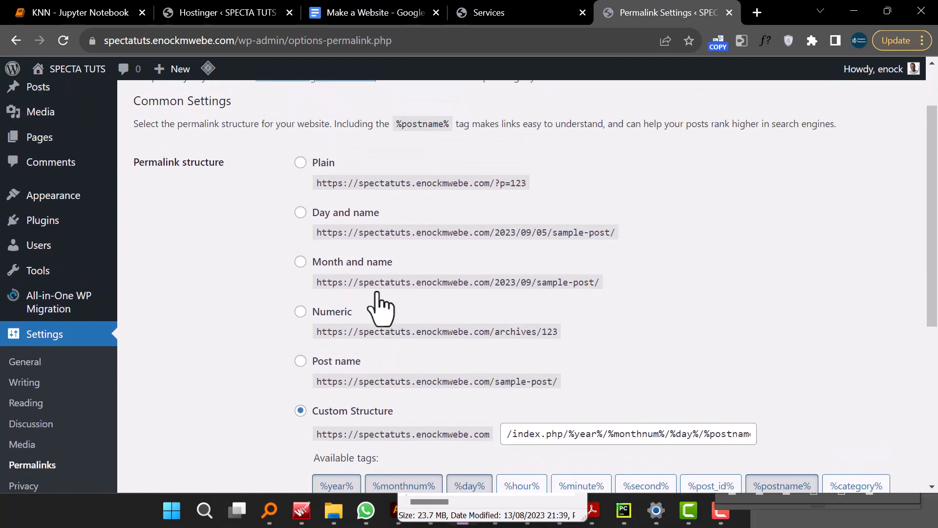
pyautogui.click(300, 361)
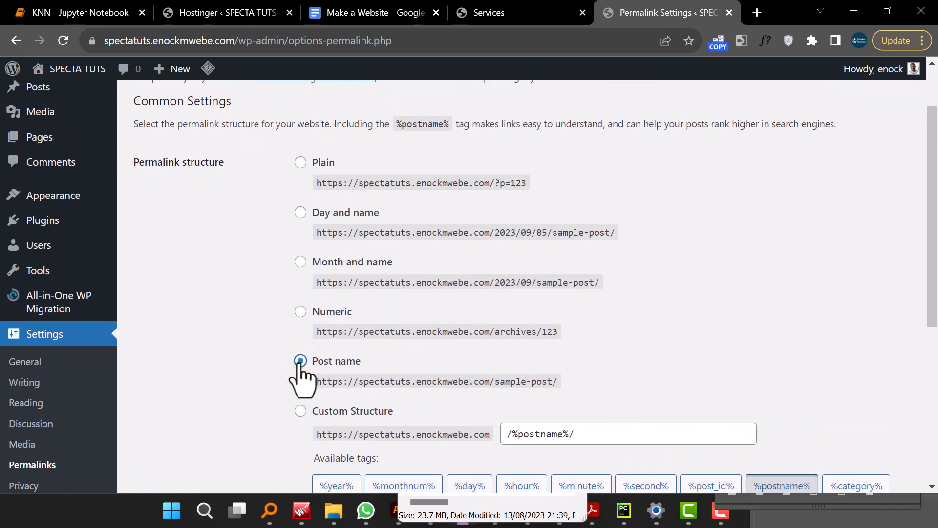
pyautogui.scroll(-3, 371, 331)
pyautogui.scroll(5, 374, 342)
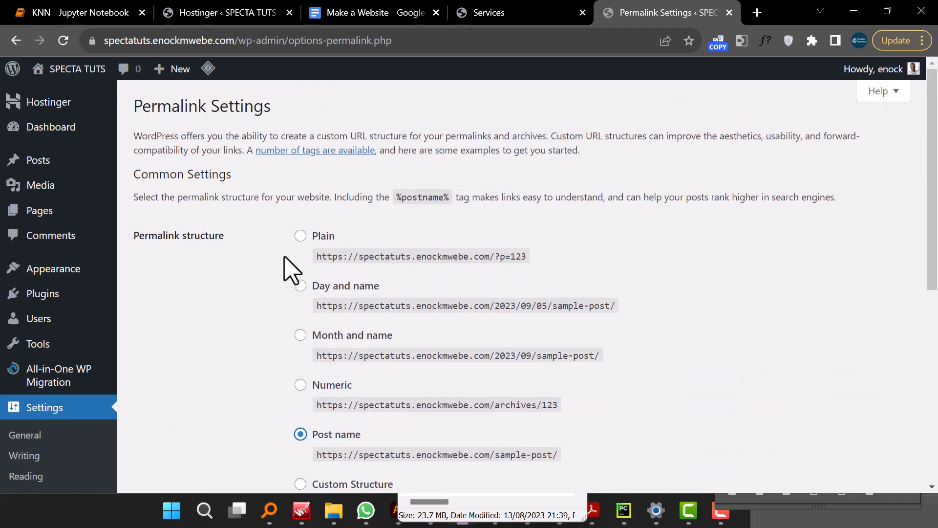
pyautogui.scroll(-7, 455, 349)
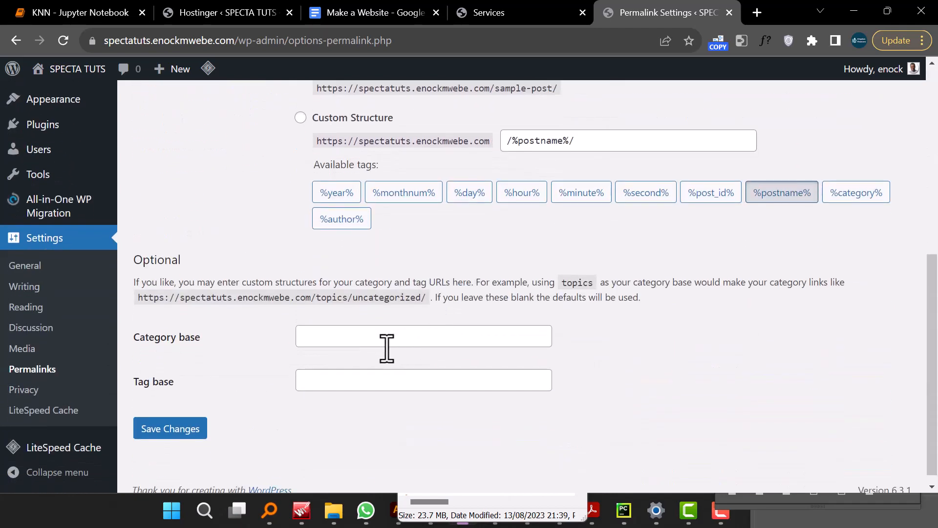
pyautogui.click(160, 424)
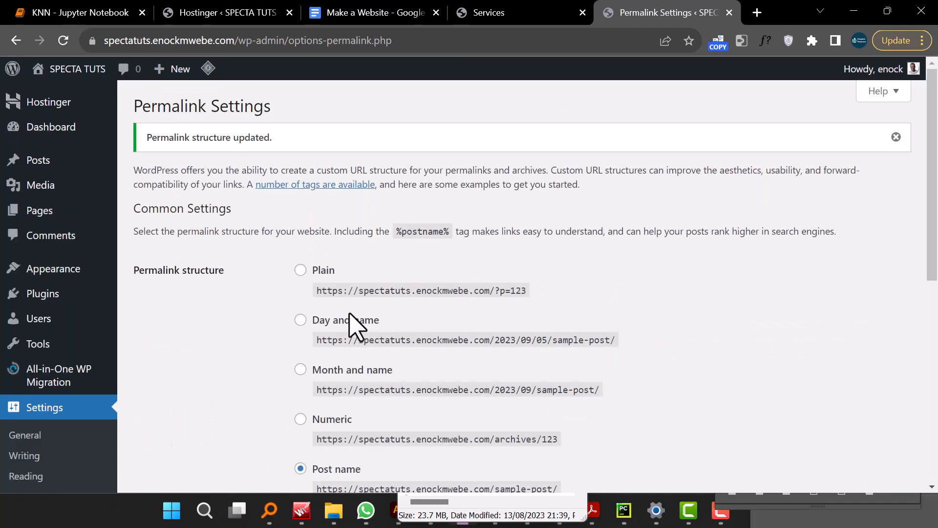
# - Compare the Post name and Day and name permalink example URLs
pyautogui.scroll(-1, 349, 322)
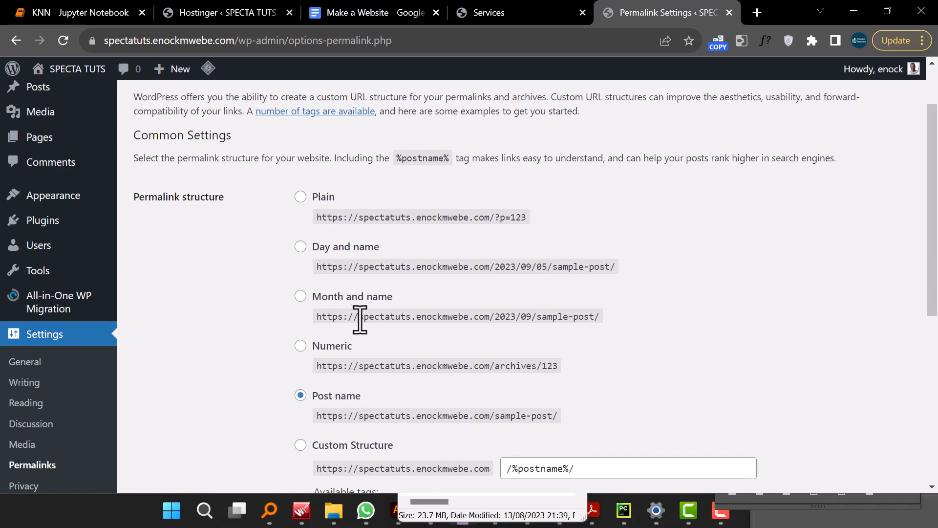
pyautogui.scroll(-3, 434, 364)
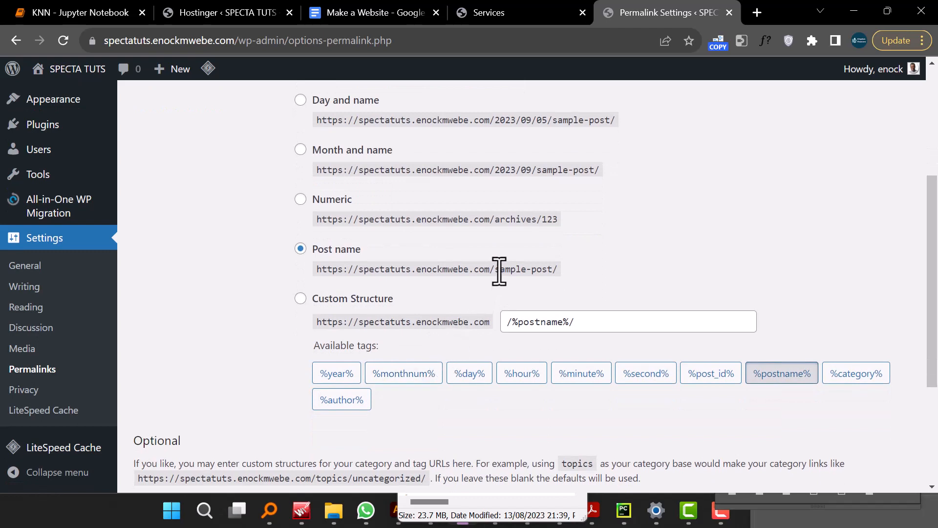
pyautogui.moveTo(500, 268); pyautogui.dragTo(550, 272)
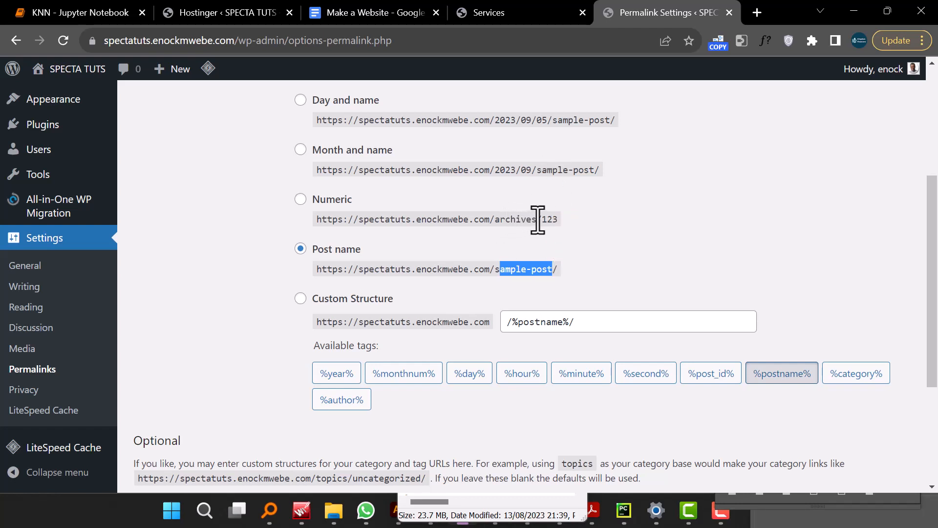
pyautogui.scroll(3, 488, 220)
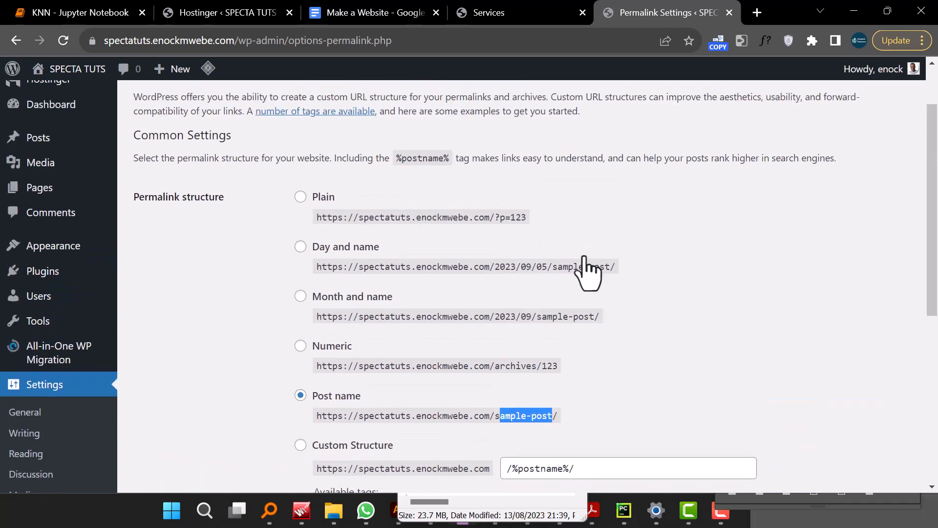
pyautogui.moveTo(505, 268); pyautogui.dragTo(601, 268)
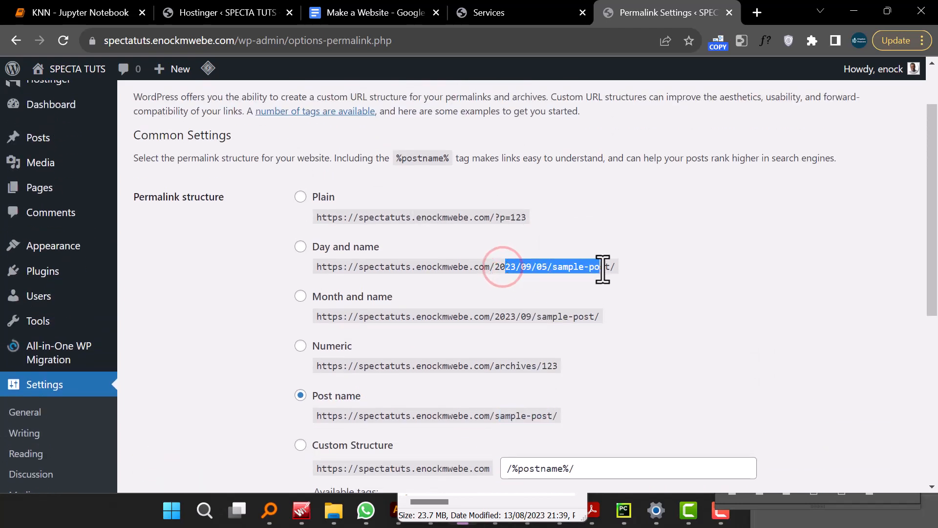
pyautogui.scroll(-5, 601, 268)
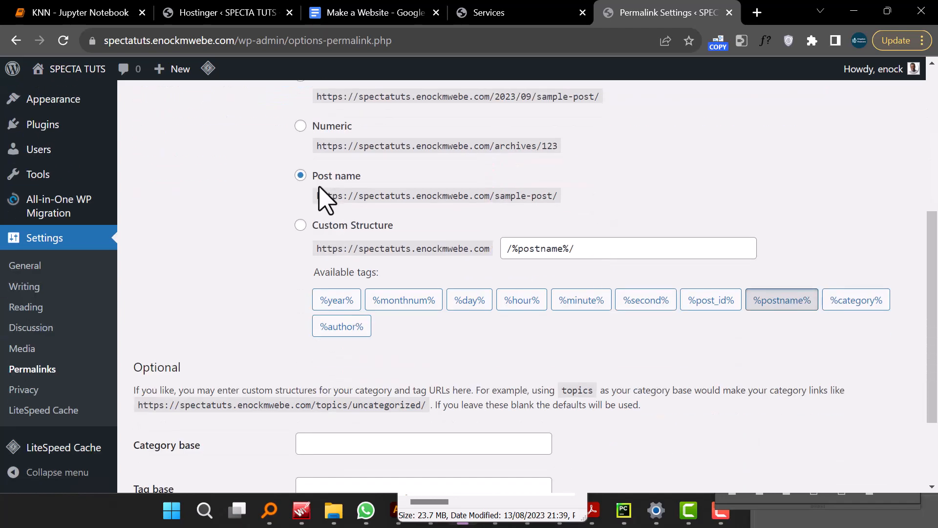
pyautogui.scroll(5, 54, 337)
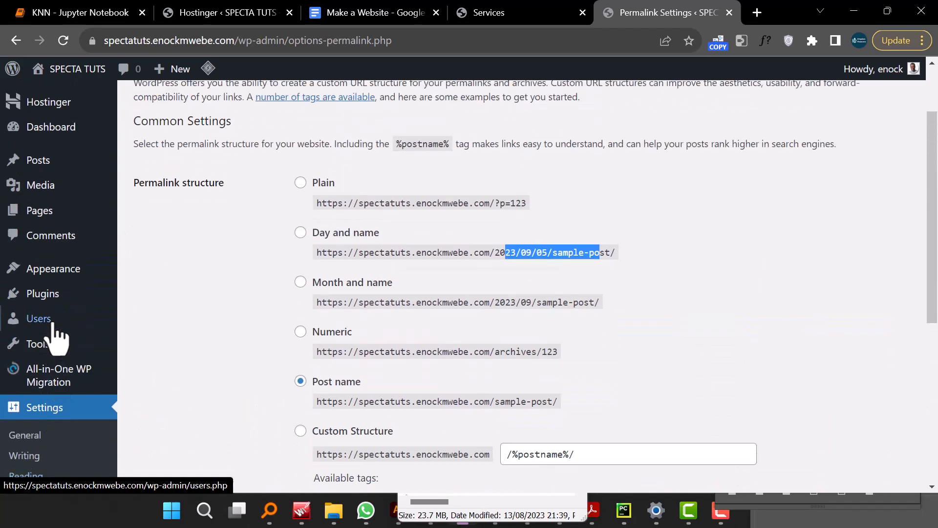
# - Start a new page, check the demo site's Services tab, and dismiss the block editor welcome dialog
pyautogui.moveTo(58, 337)
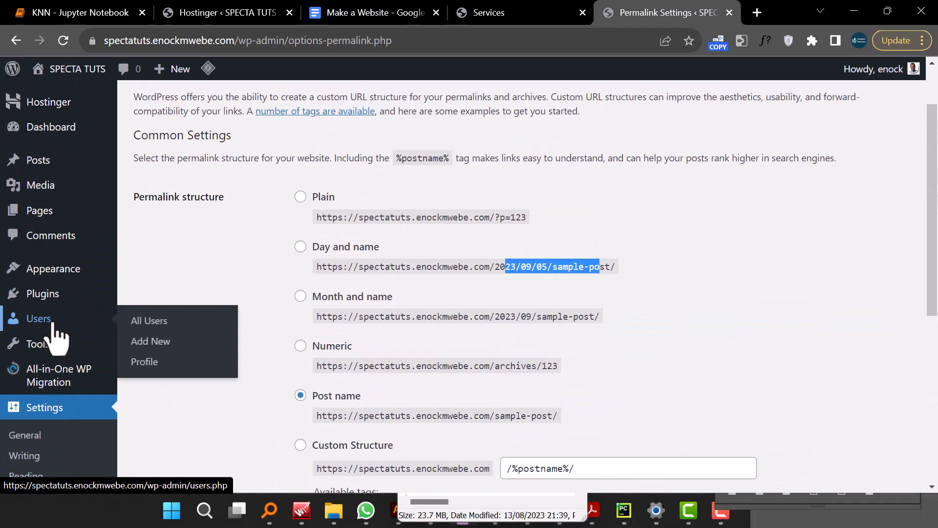
pyautogui.moveTo(67, 216)
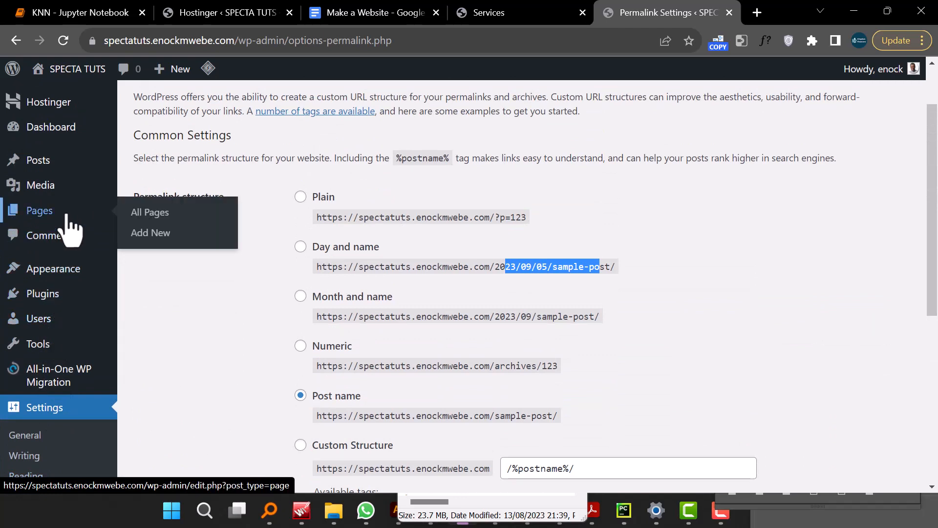
pyautogui.click(163, 233)
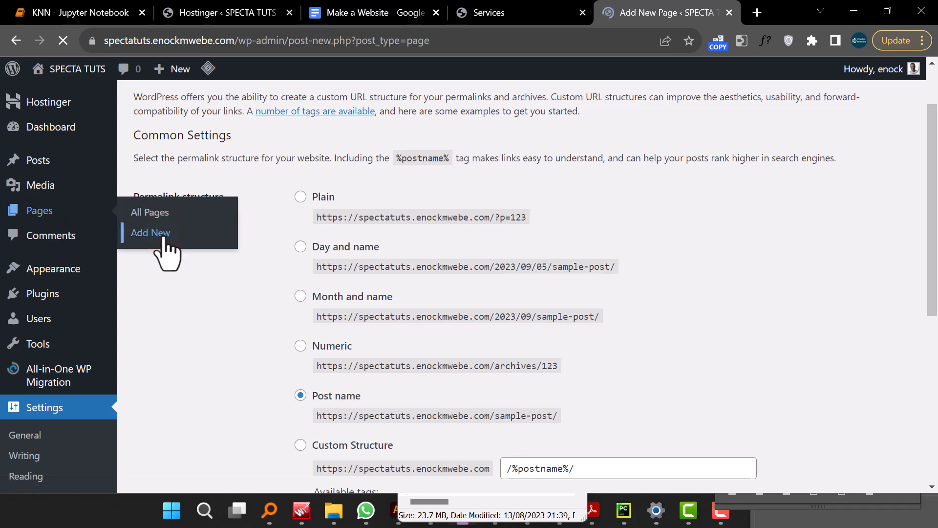
pyautogui.click(502, 13)
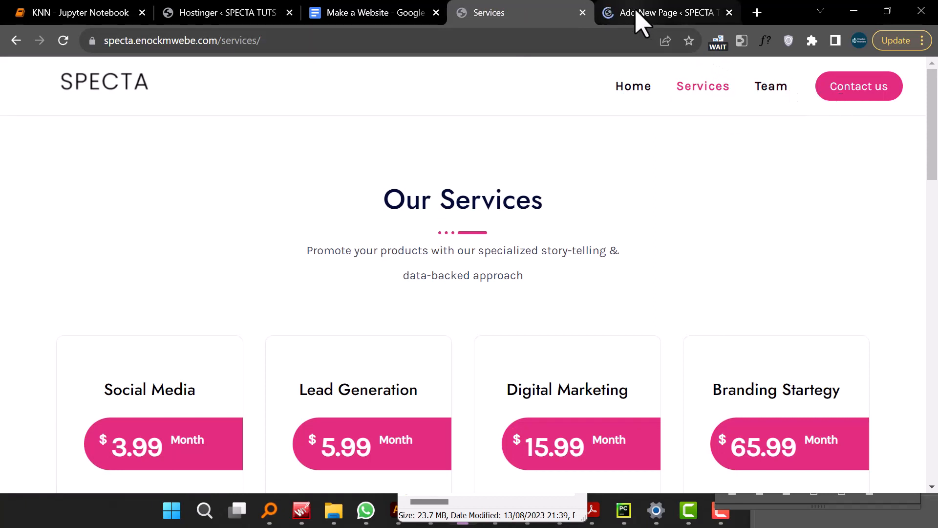
pyautogui.click(640, 19)
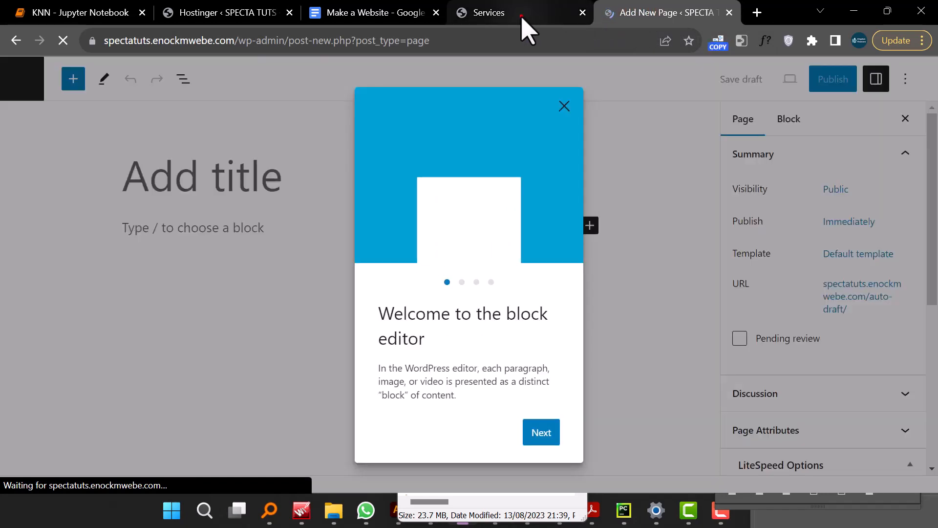
pyautogui.click(522, 18)
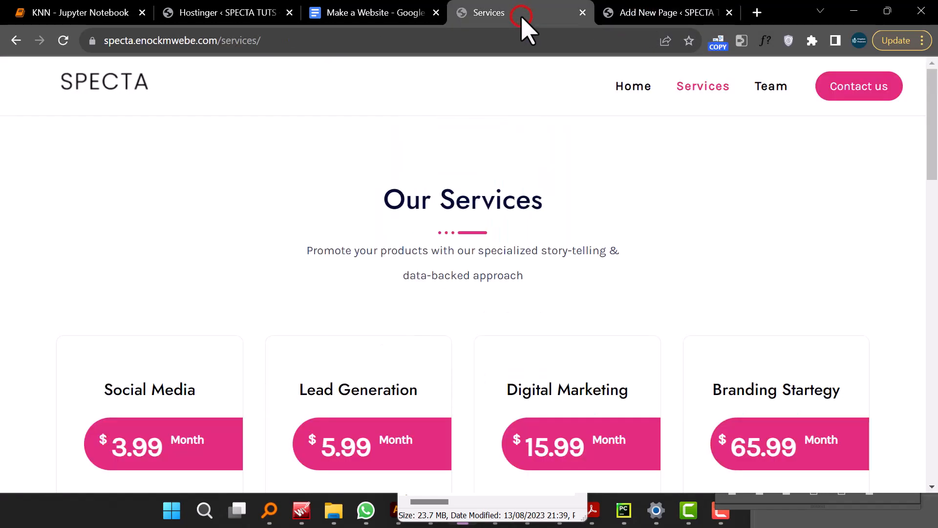
pyautogui.click(652, 17)
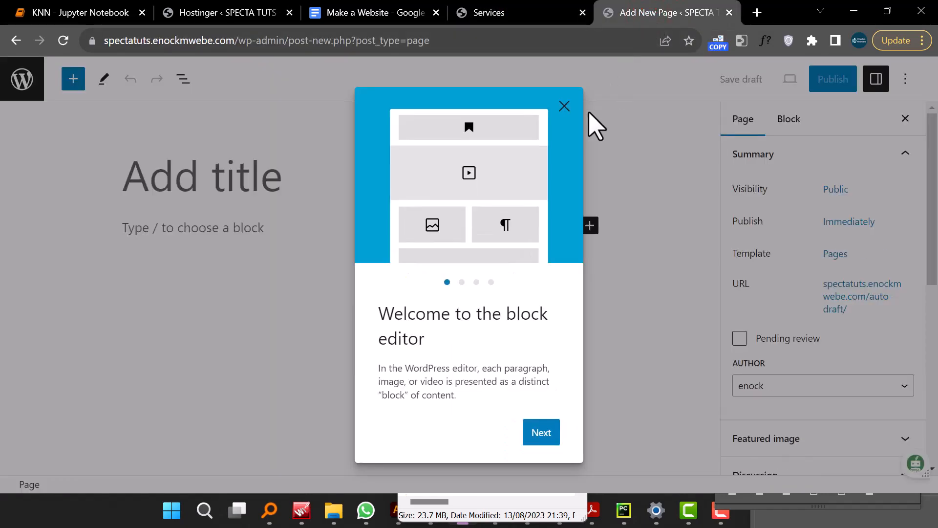
pyautogui.click(565, 106)
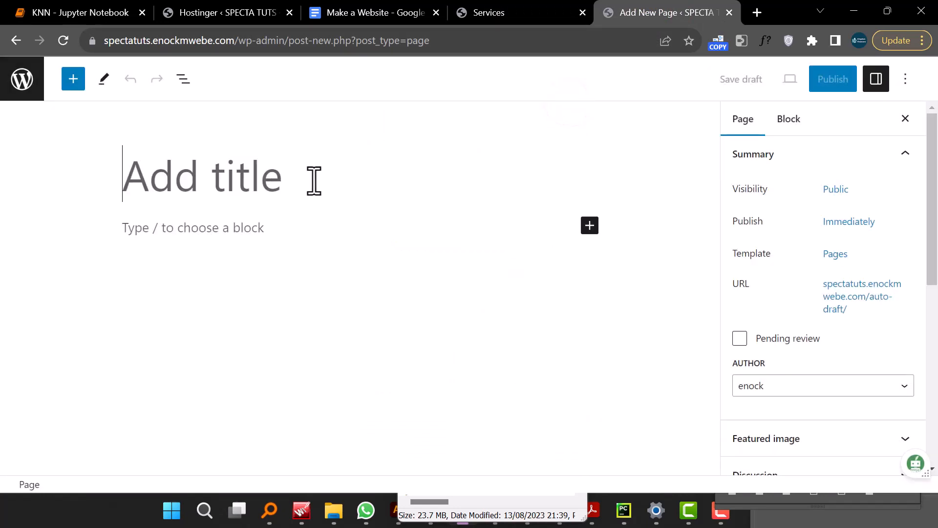
pyautogui.click(245, 185)
pyautogui.click(22, 81)
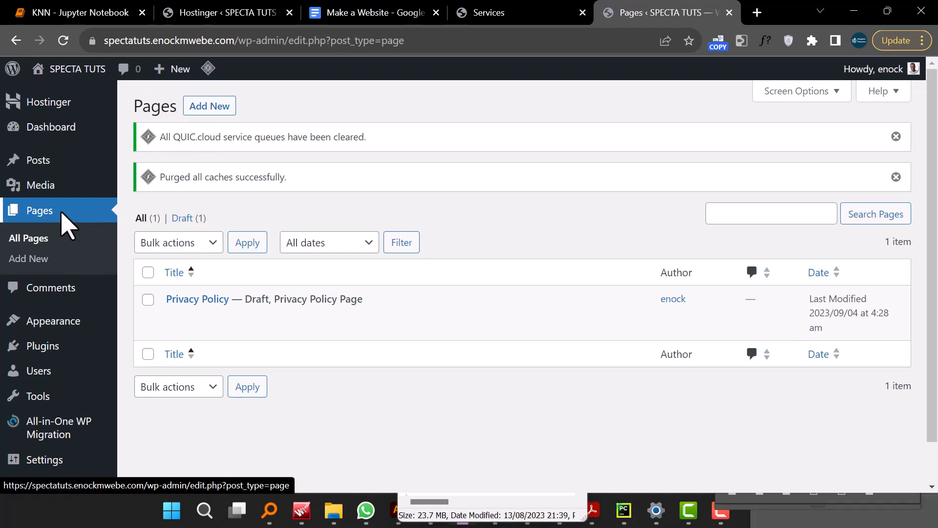
pyautogui.click(62, 138)
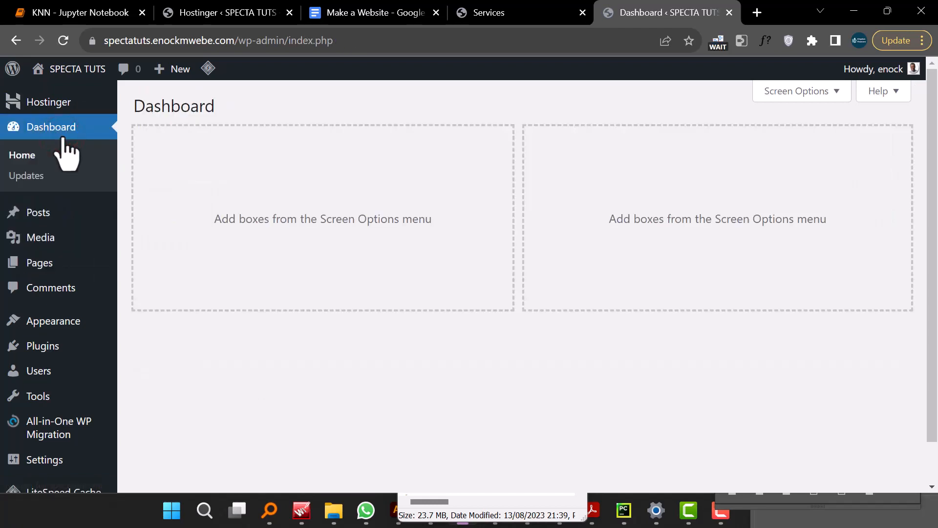
# - Create a new page titled Home and publish it
pyautogui.moveTo(71, 272)
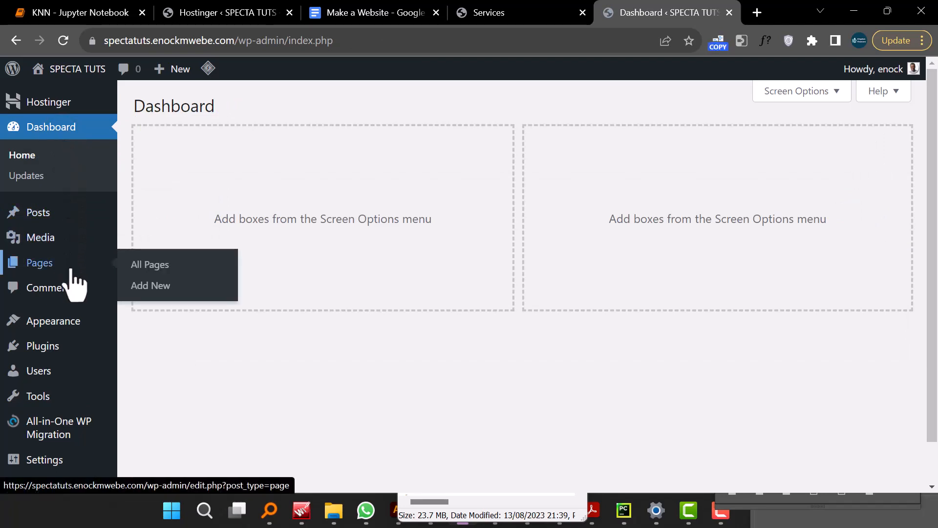
pyautogui.click(174, 286)
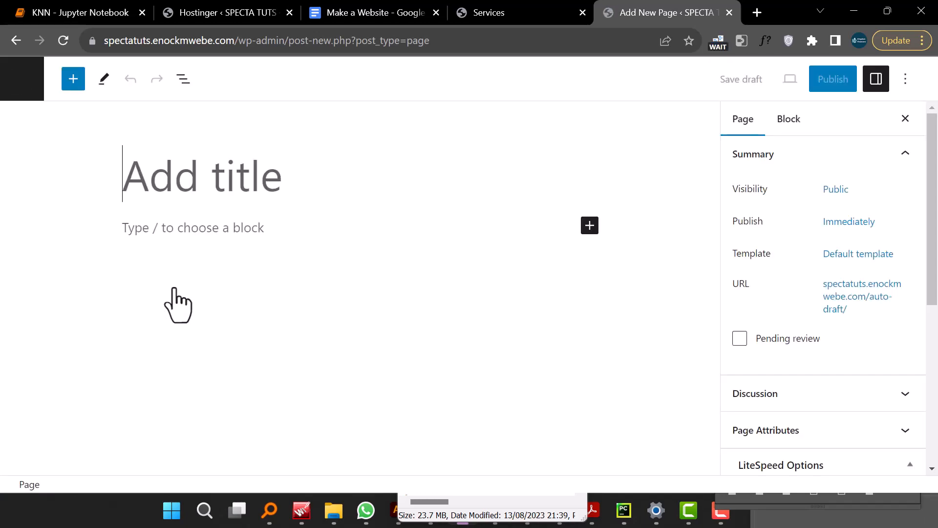
pyautogui.click(212, 178)
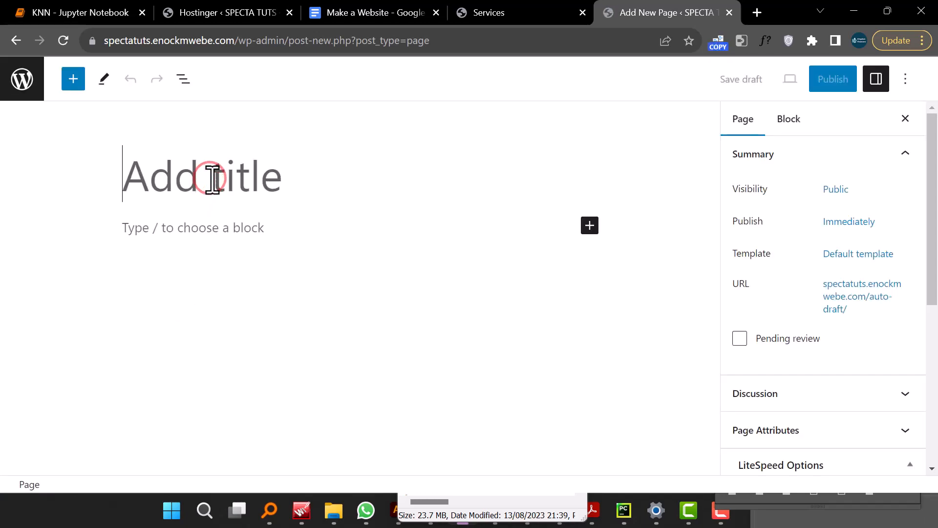
pyautogui.write('Home')
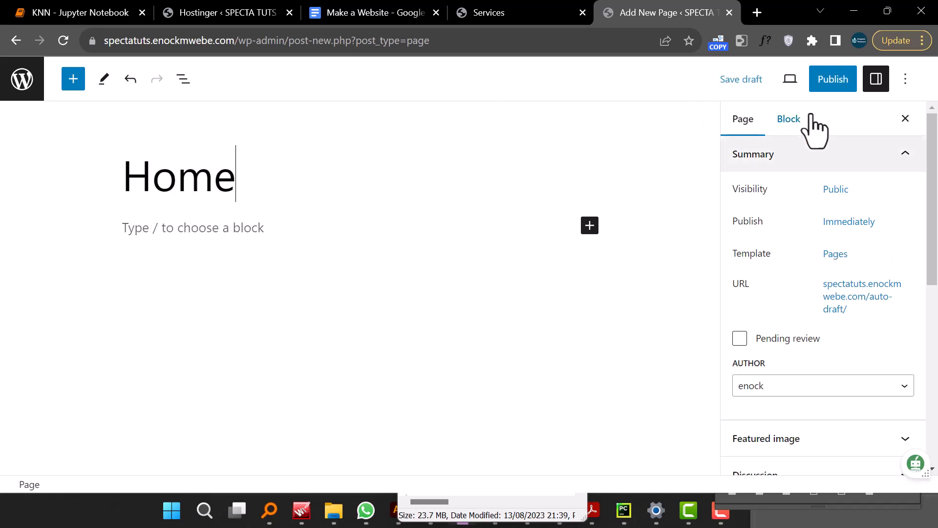
pyautogui.click(828, 82)
pyautogui.click(813, 87)
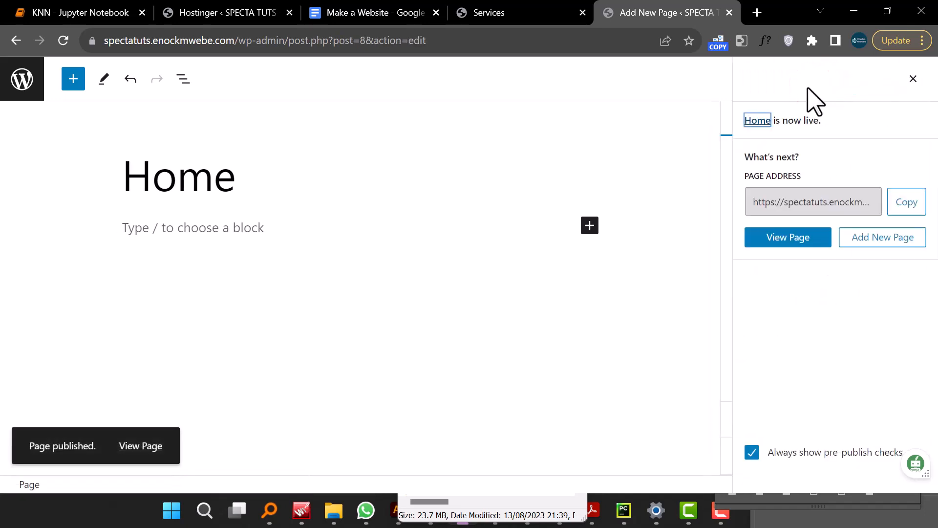
# - Add another new page titled Services and publish it
pyautogui.click(869, 239)
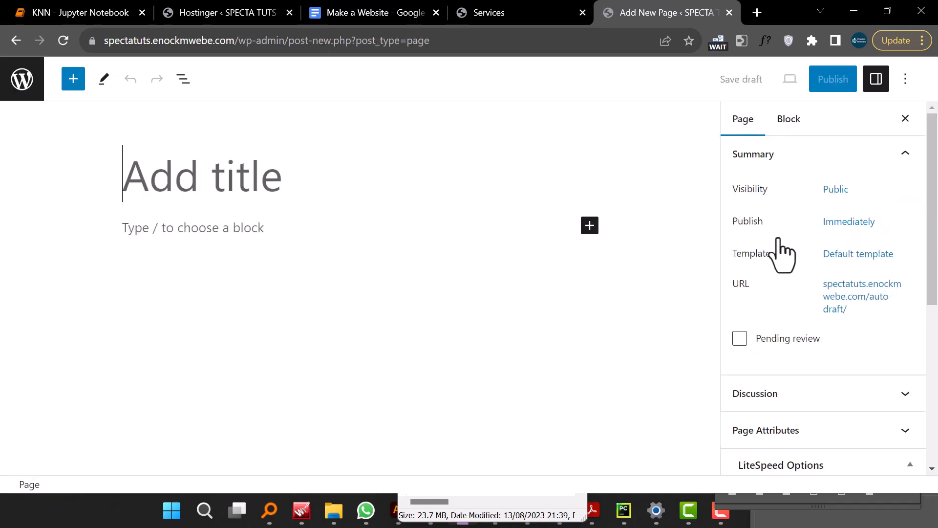
pyautogui.write('Services')
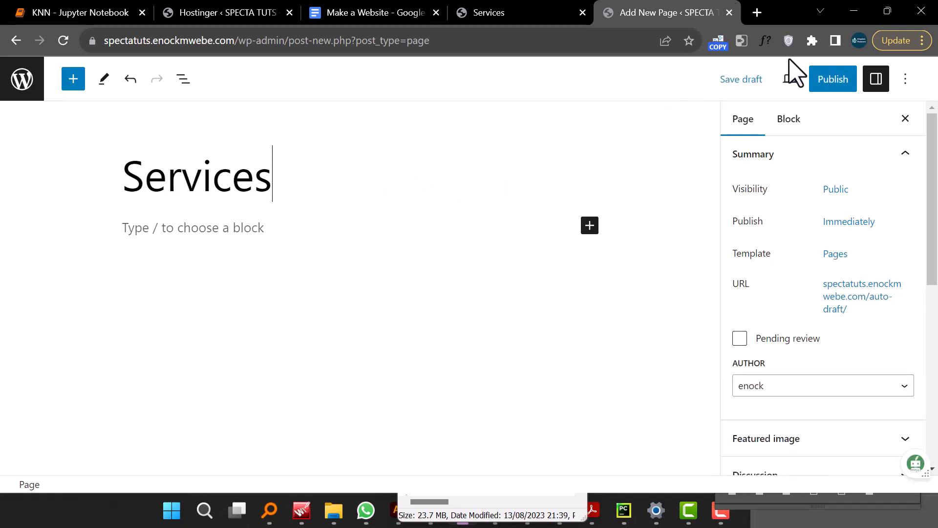
pyautogui.click(831, 81)
pyautogui.click(794, 80)
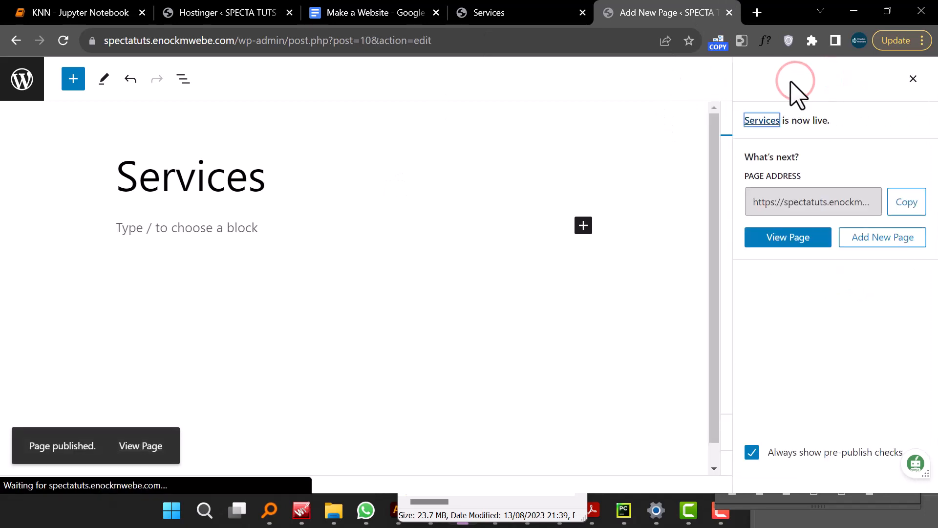
# - Add a new page titled Team and publish it
pyautogui.click(886, 239)
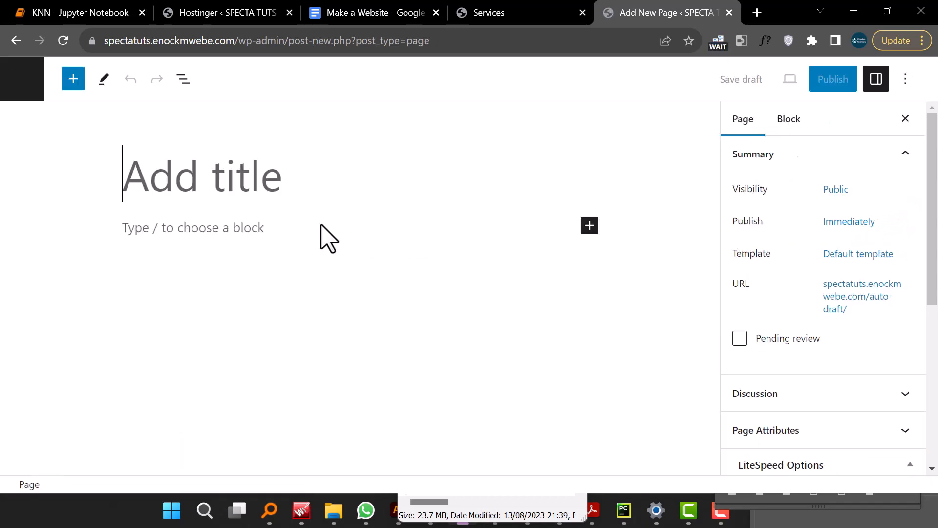
pyautogui.write('Team')
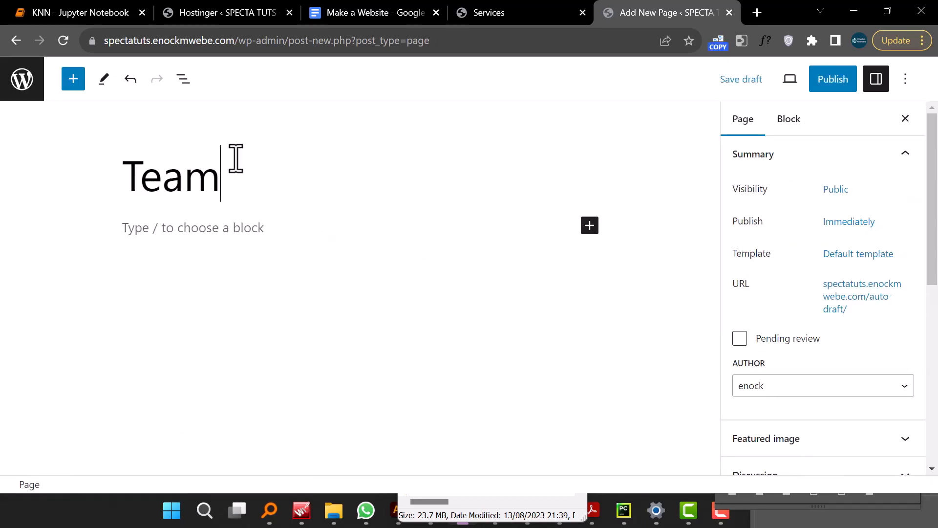
pyautogui.click(825, 82)
pyautogui.click(787, 84)
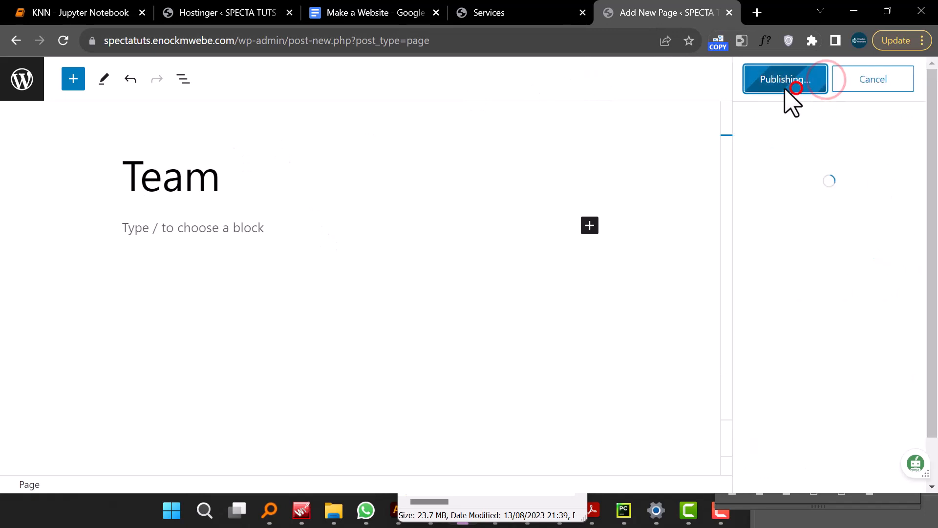
# - Add a new page titled Contact Us and publish it
pyautogui.click(880, 237)
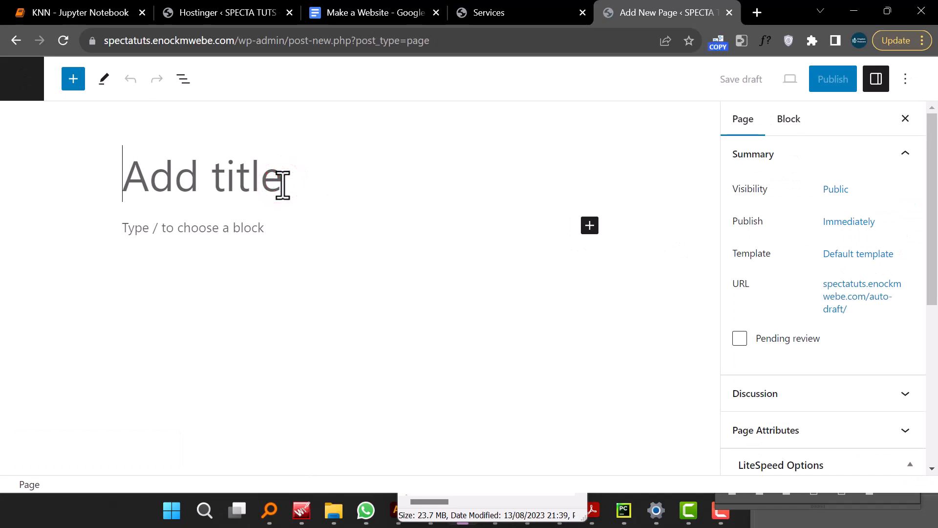
pyautogui.write('Contact Us')
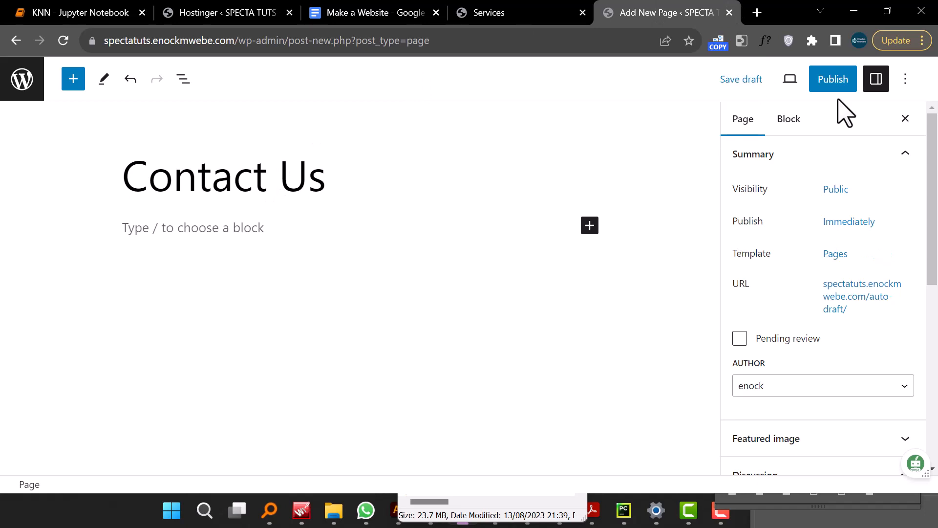
pyautogui.click(832, 79)
pyautogui.click(812, 87)
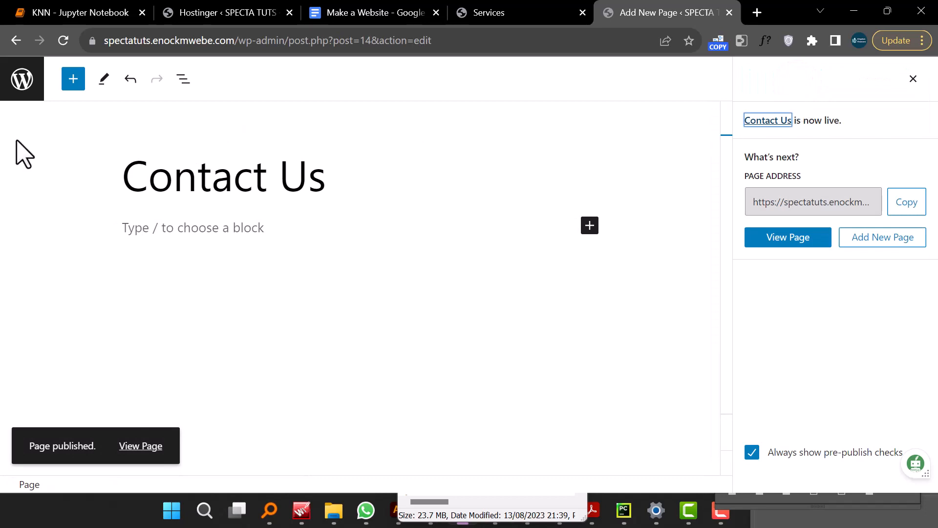
# - Open the pages list, view the Home page in a new tab, and check the site's front page
pyautogui.click(23, 82)
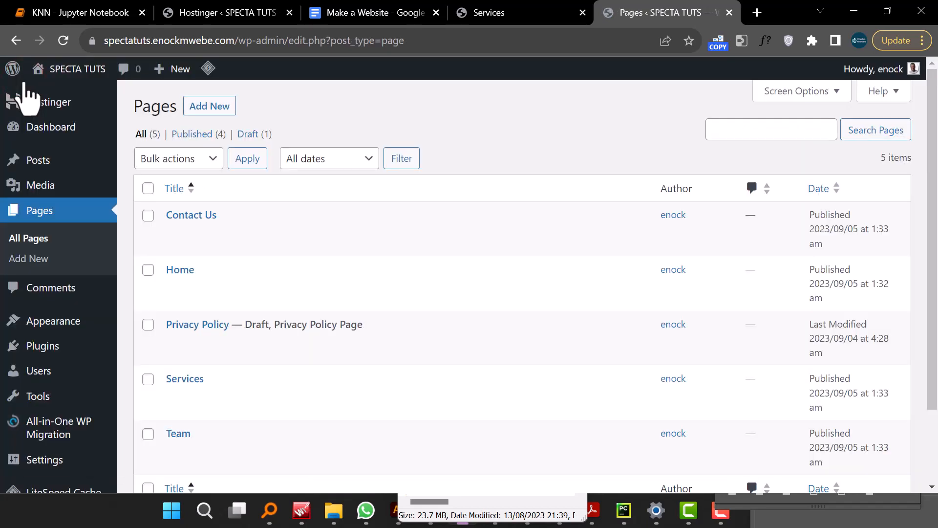
pyautogui.scroll(-3, 204, 252)
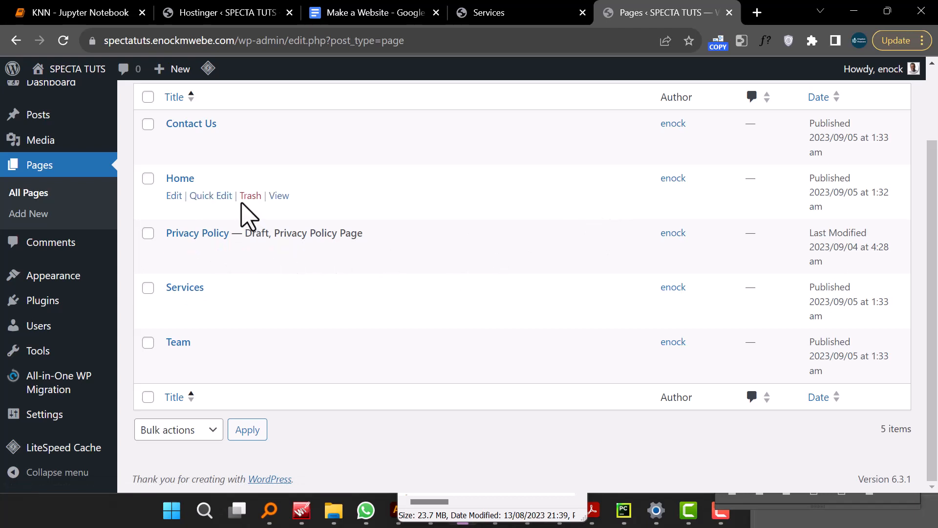
pyautogui.rightClick(279, 196)
pyautogui.click(320, 204)
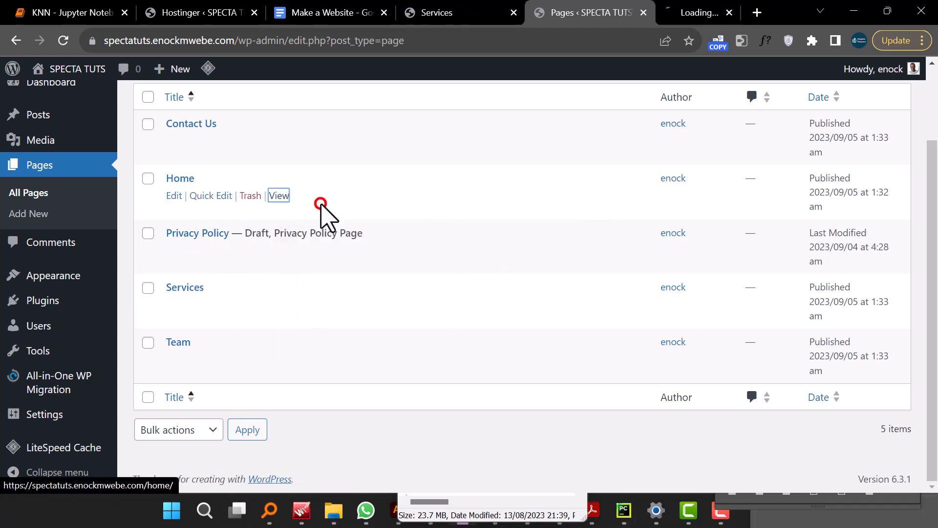
pyautogui.click(651, 16)
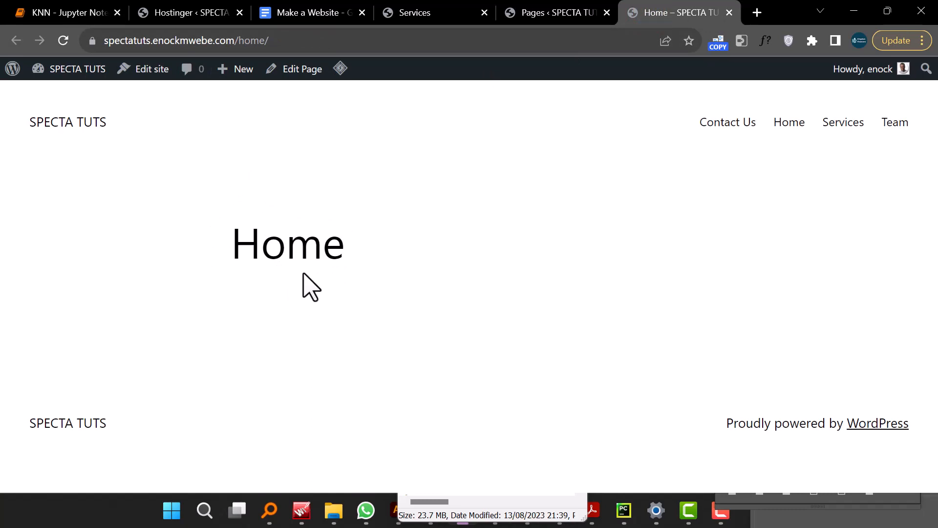
pyautogui.click(73, 123)
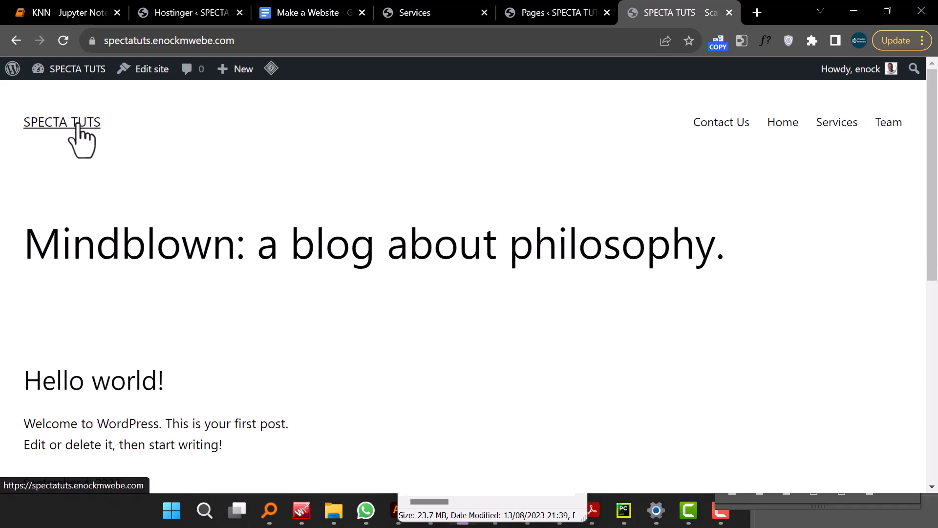
pyautogui.scroll(-4, 204, 290)
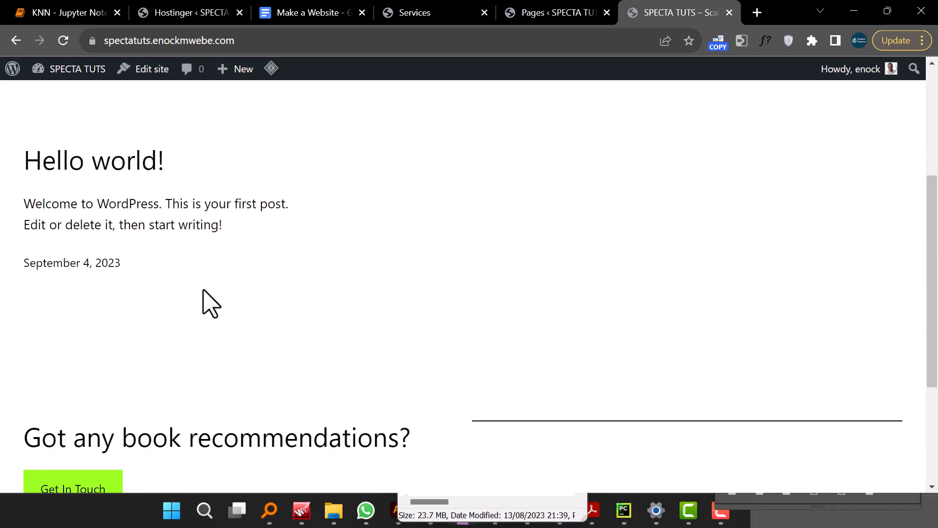
pyautogui.scroll(-3, 203, 298)
pyautogui.scroll(6, 205, 291)
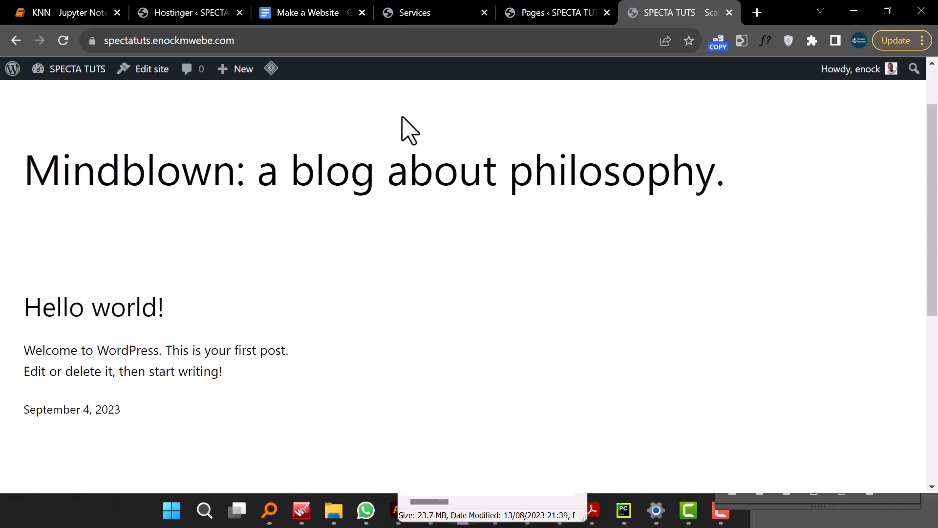
pyautogui.click(550, 14)
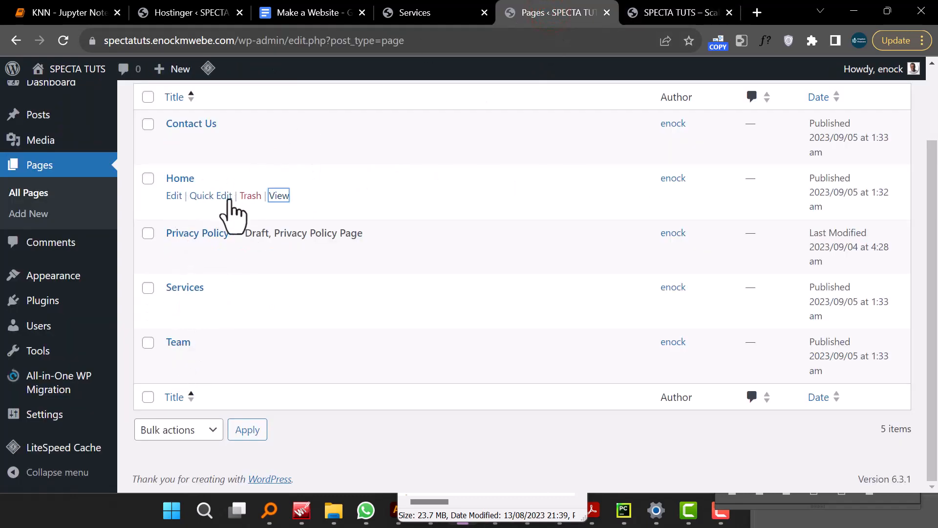
# - In Reading Settings, make the homepage display a static page, choose Home as the homepage, and save
pyautogui.moveTo(43, 362)
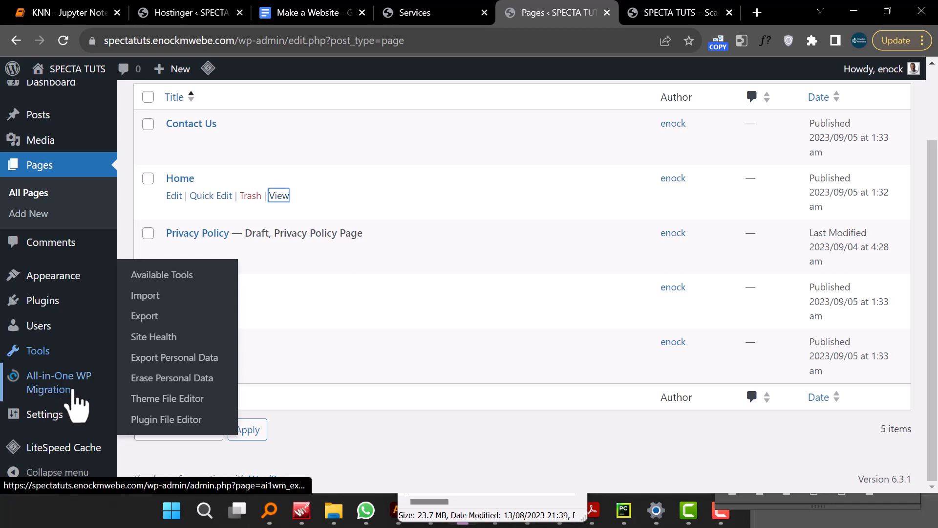
pyautogui.moveTo(68, 420)
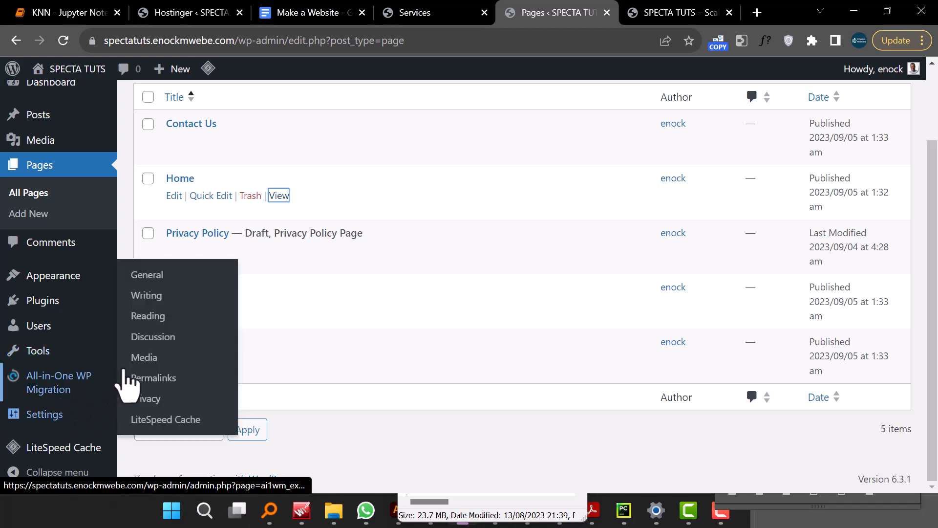
pyautogui.click(157, 316)
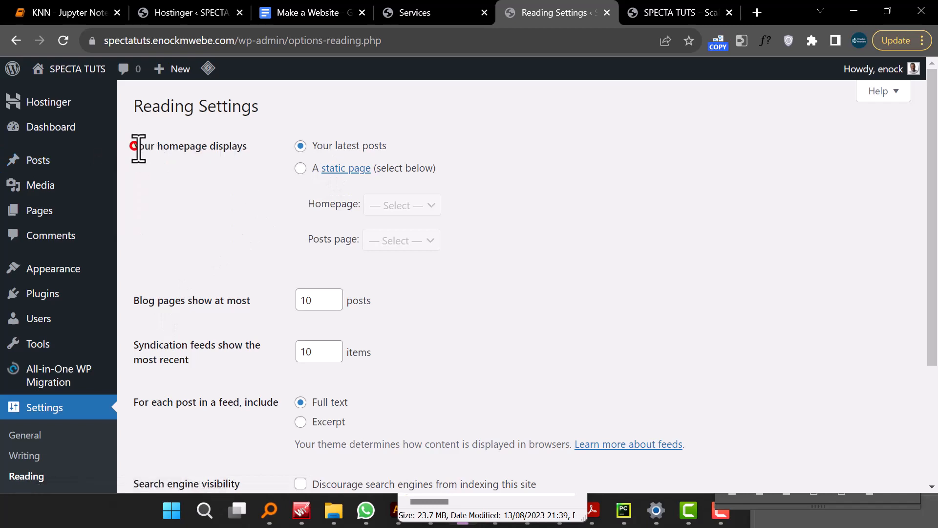
pyautogui.moveTo(138, 146); pyautogui.dragTo(262, 161)
pyautogui.click(300, 168)
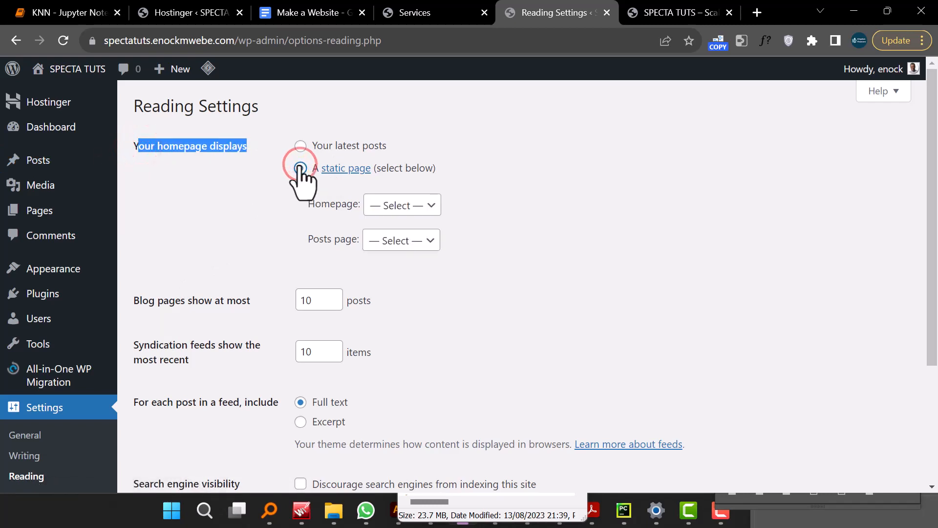
pyautogui.click(415, 206)
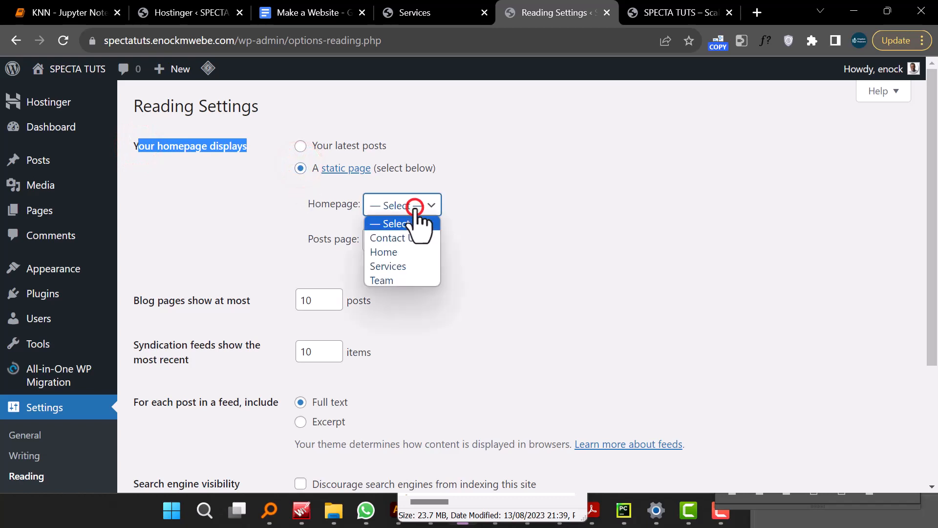
pyautogui.click(411, 266)
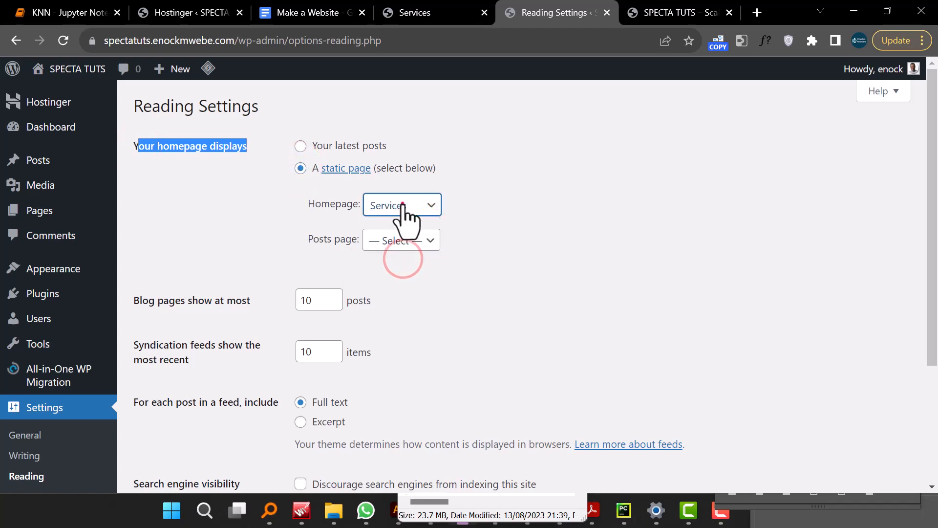
pyautogui.click(401, 205)
pyautogui.click(410, 251)
pyautogui.scroll(-1, 271, 317)
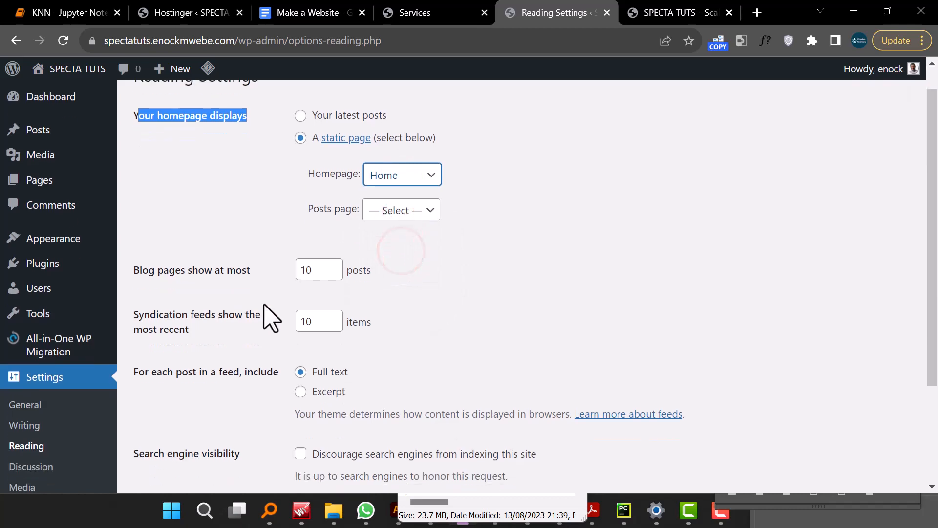
pyautogui.scroll(-3, 271, 318)
pyautogui.scroll(3, 272, 325)
pyautogui.scroll(-3, 273, 325)
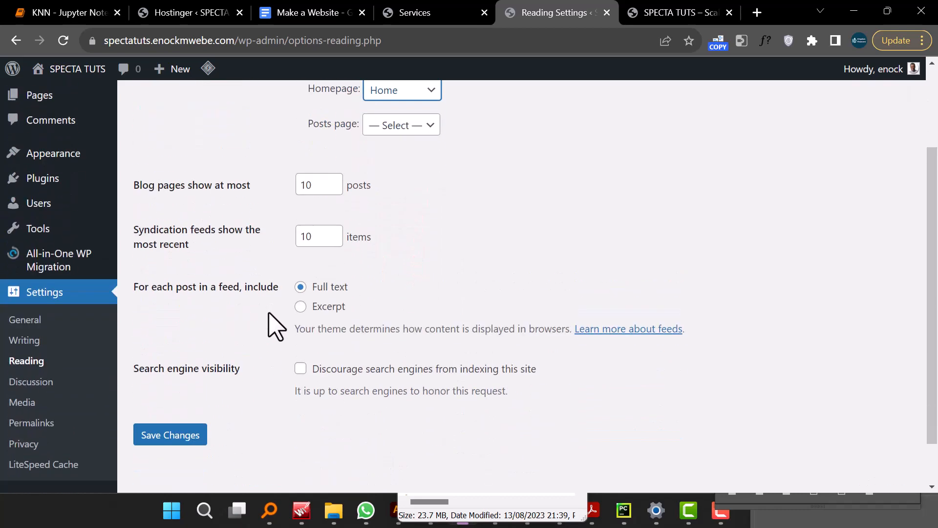
pyautogui.click(188, 377)
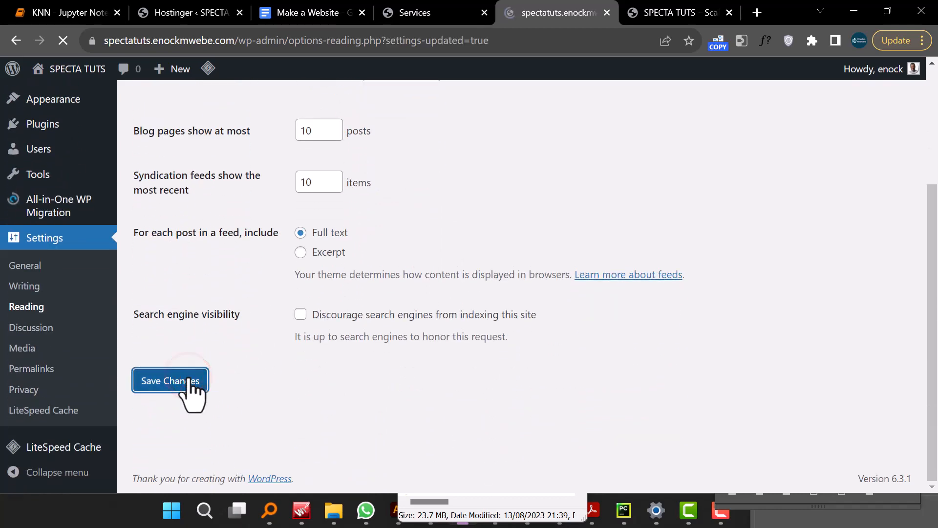
# - Check the site's front page after the reading settings change
pyautogui.click(390, 250)
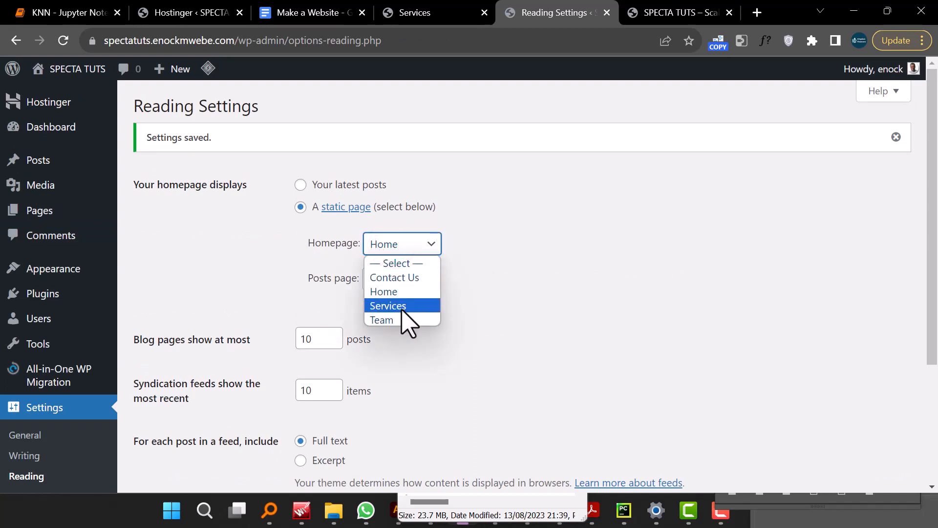
pyautogui.click(282, 279)
pyautogui.click(643, 19)
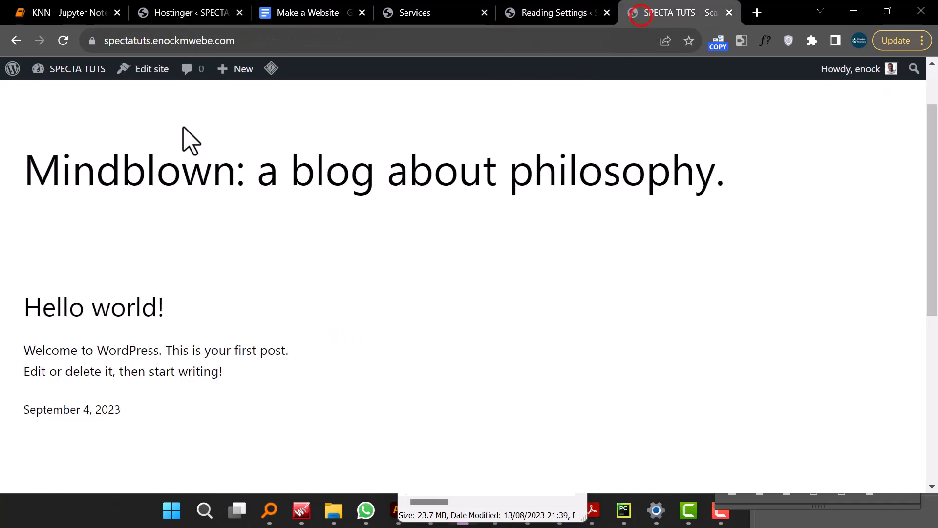
pyautogui.click(79, 121)
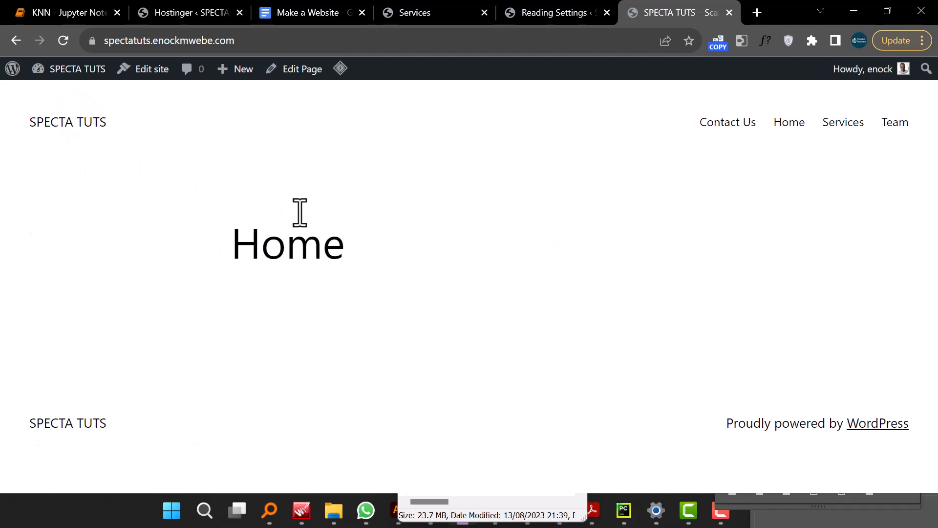
pyautogui.click(545, 14)
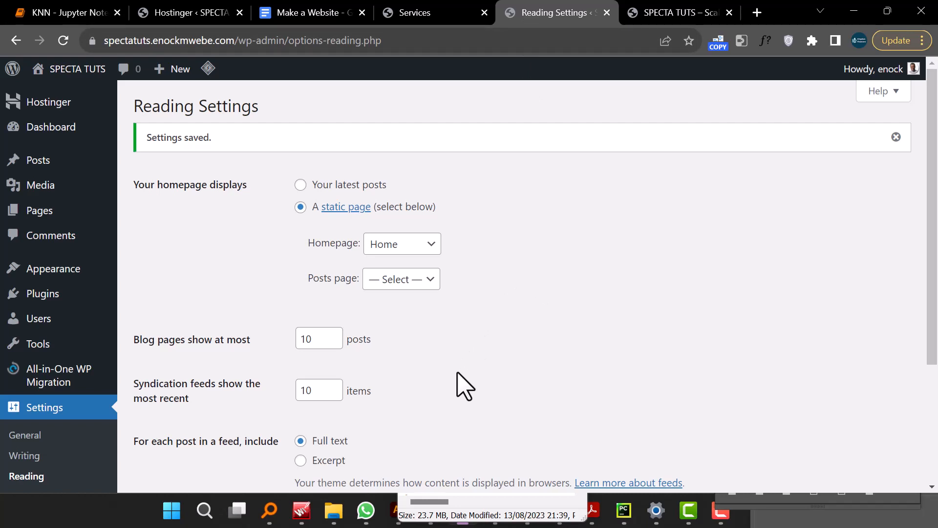
# - Search the theme directory for astra and activate the Astra theme
pyautogui.moveTo(51, 272)
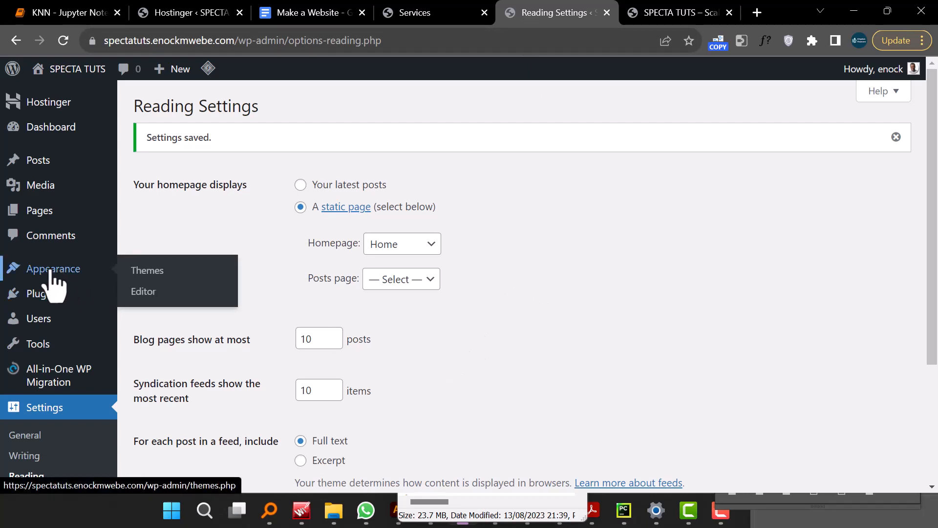
pyautogui.click(169, 272)
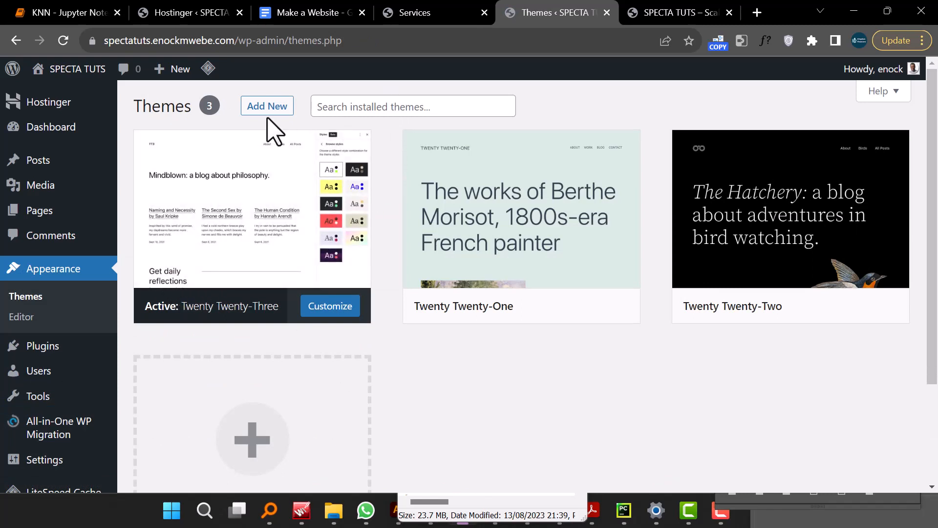
pyautogui.click(279, 107)
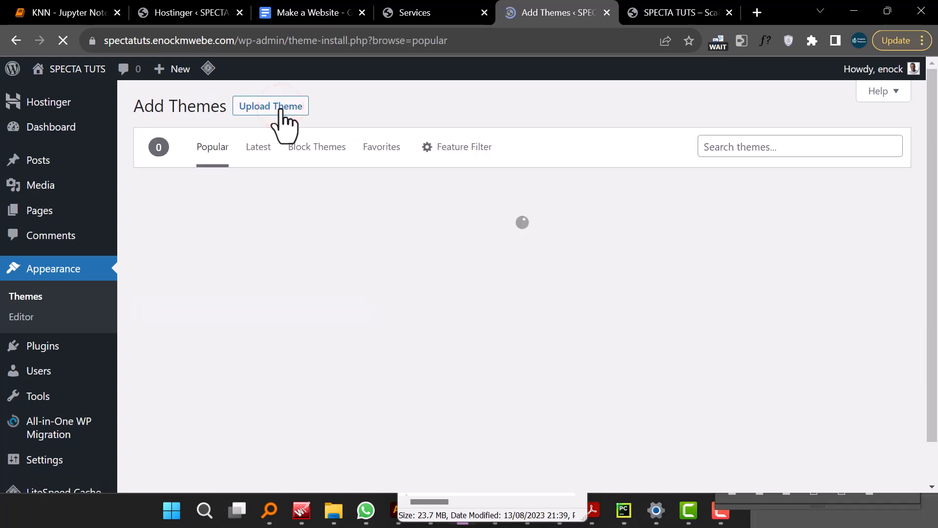
pyautogui.click(750, 146)
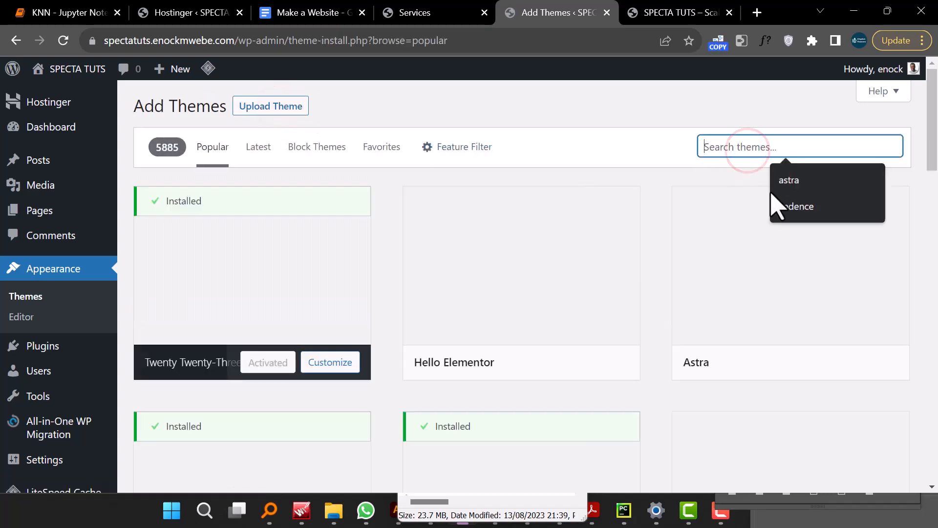
pyautogui.click(785, 180)
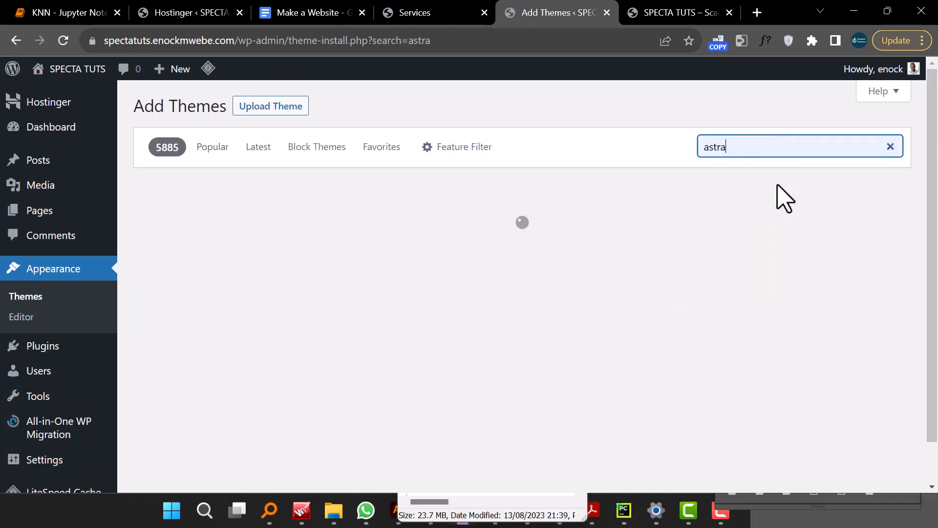
pyautogui.click(285, 362)
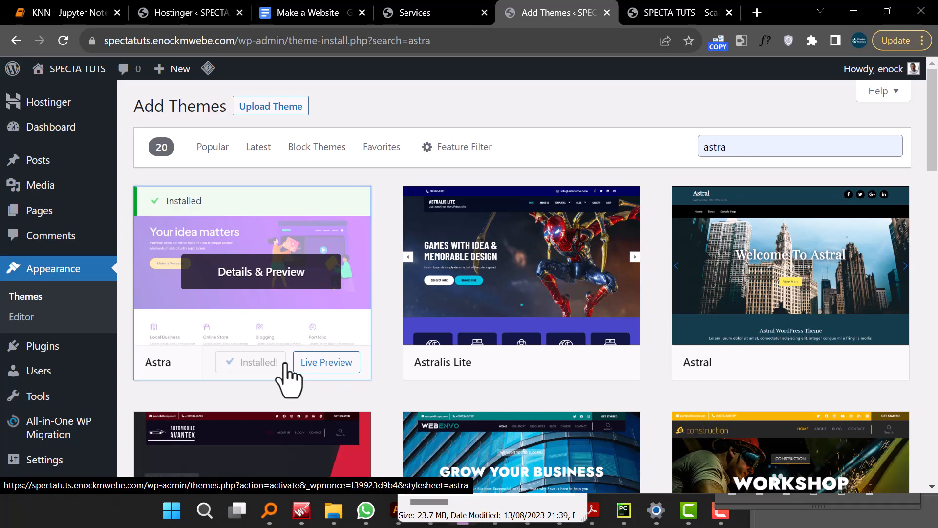
pyautogui.click(269, 377)
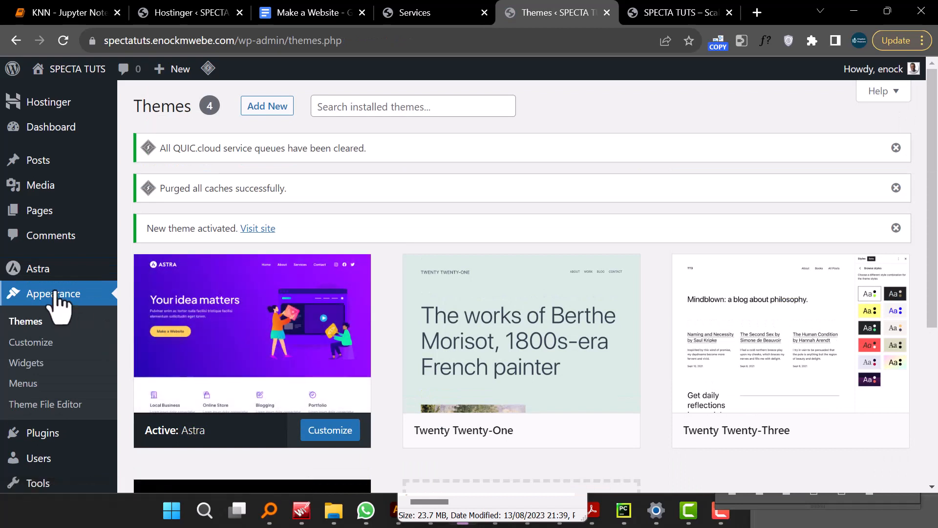
# - Compare the site's front page with the SPECTA demo's Services page
pyautogui.moveTo(56, 269)
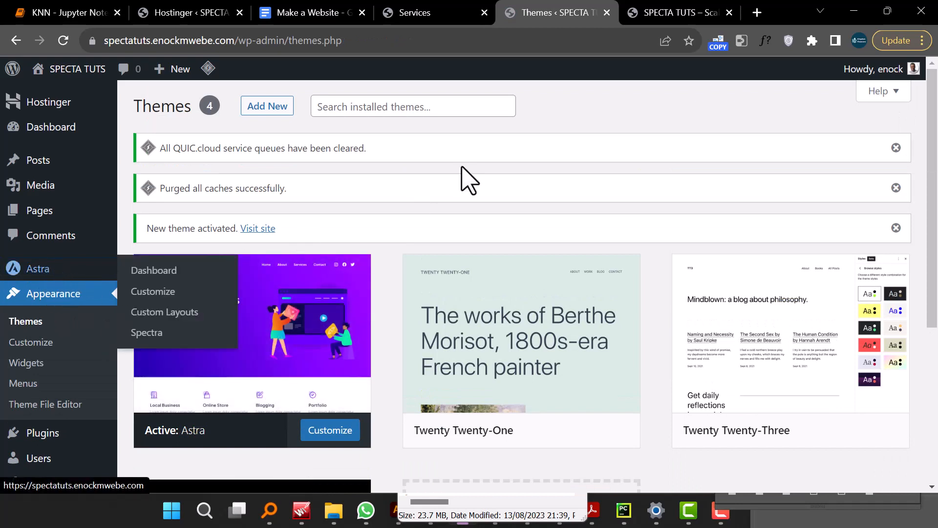
pyautogui.click(654, 11)
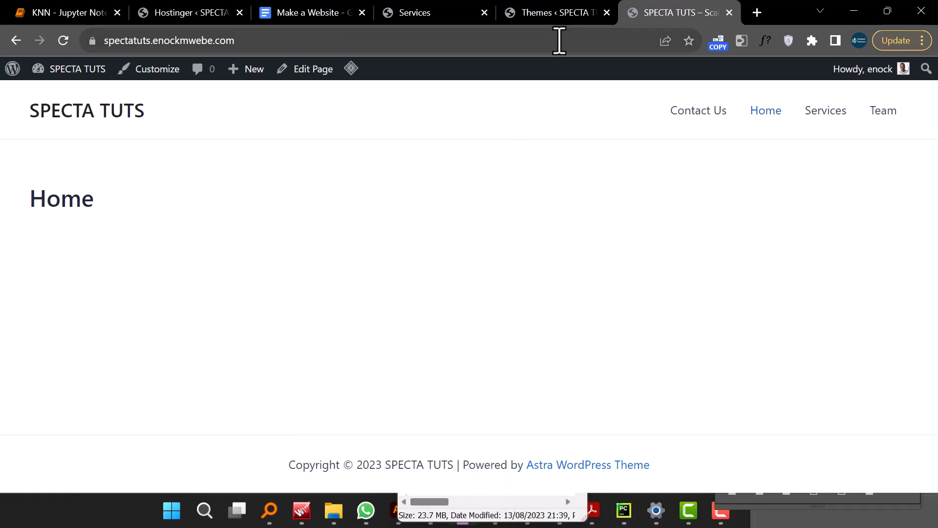
pyautogui.click(418, 14)
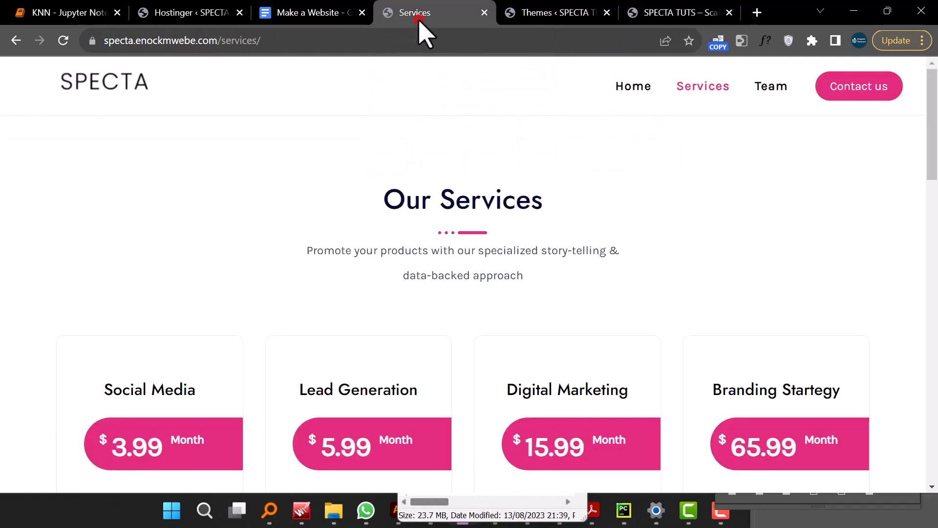
pyautogui.scroll(-10, 473, 269)
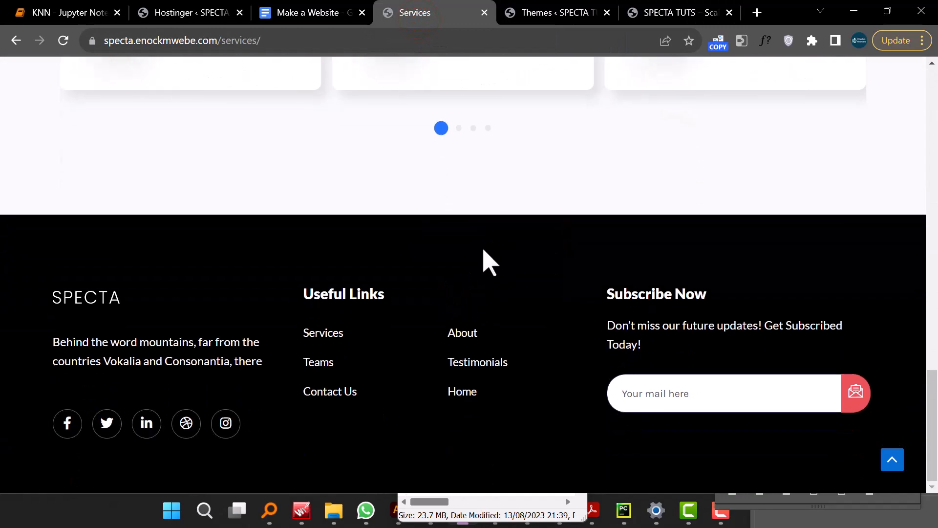
pyautogui.scroll(10, 503, 293)
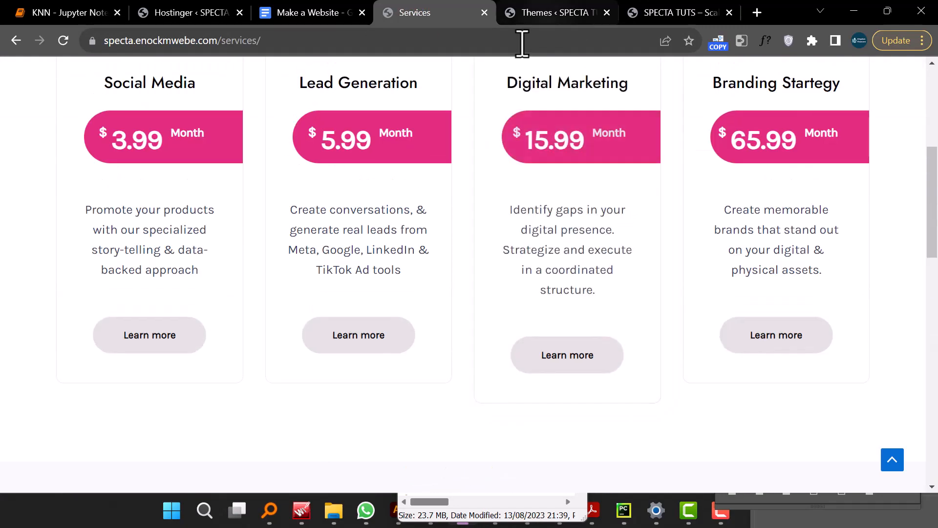
pyautogui.click(544, 13)
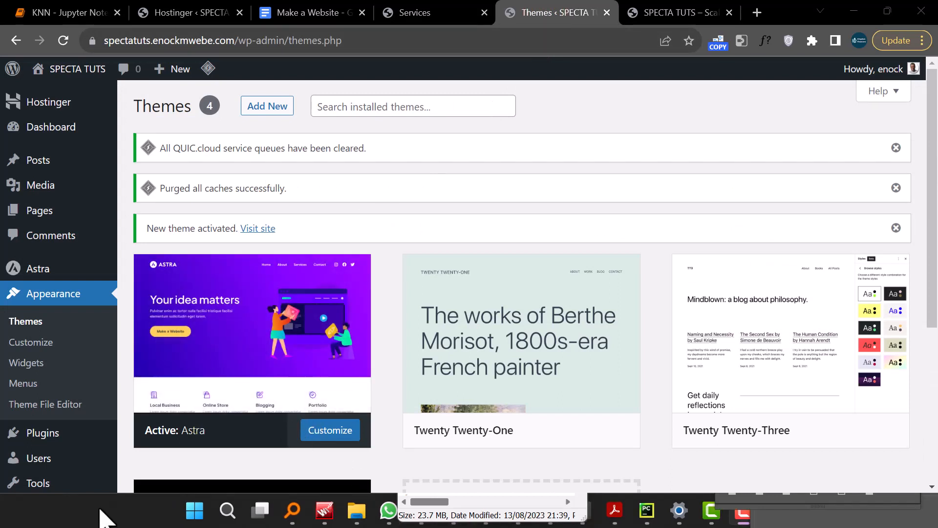
# - Open the add-plugins page and search the plugin directory for elementor
pyautogui.scroll(-3, 86, 289)
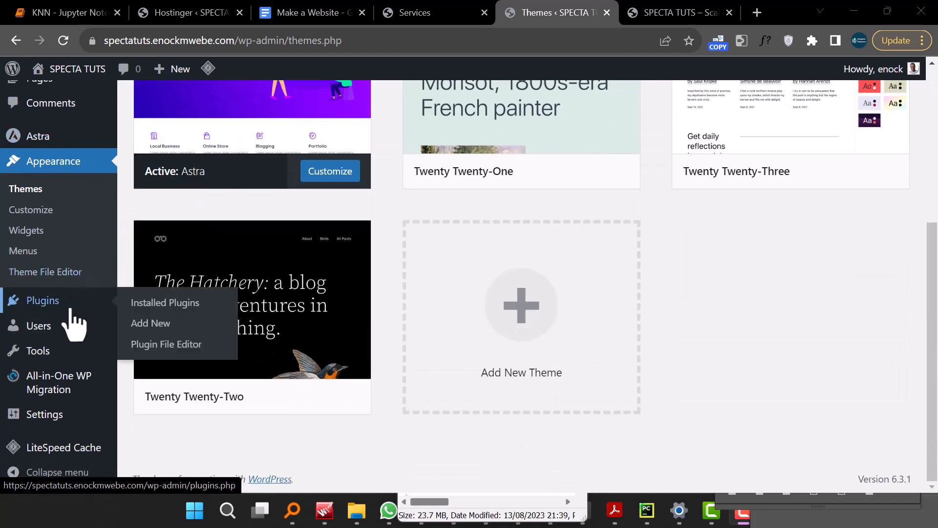
pyautogui.click(166, 322)
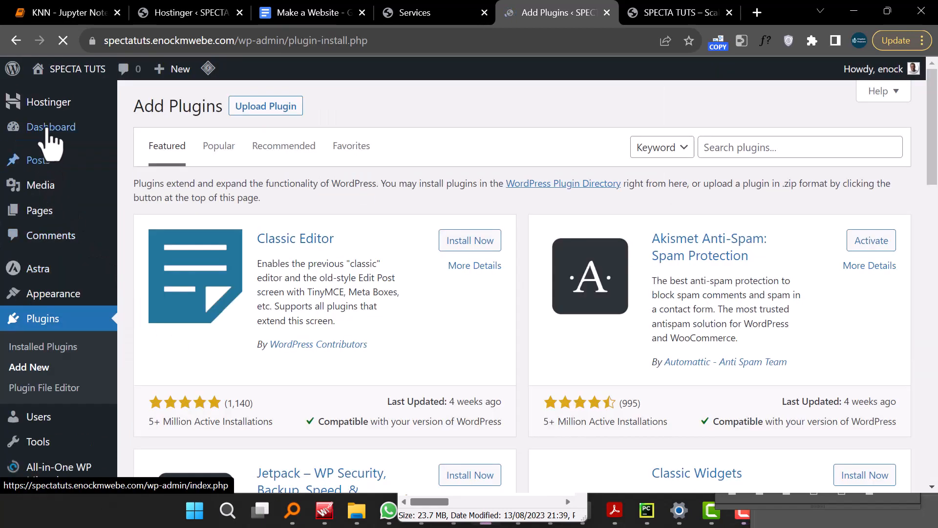
pyautogui.click(50, 128)
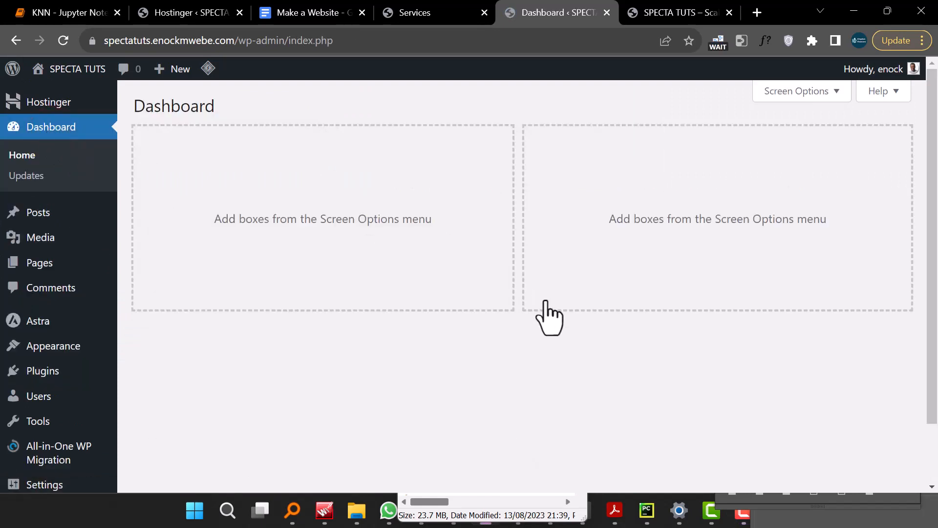
pyautogui.scroll(-2, 549, 317)
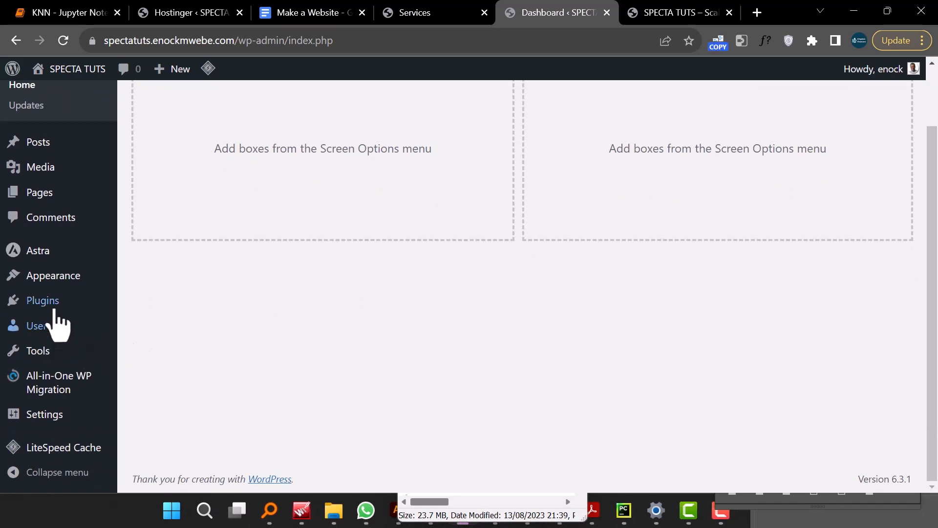
pyautogui.moveTo(60, 304)
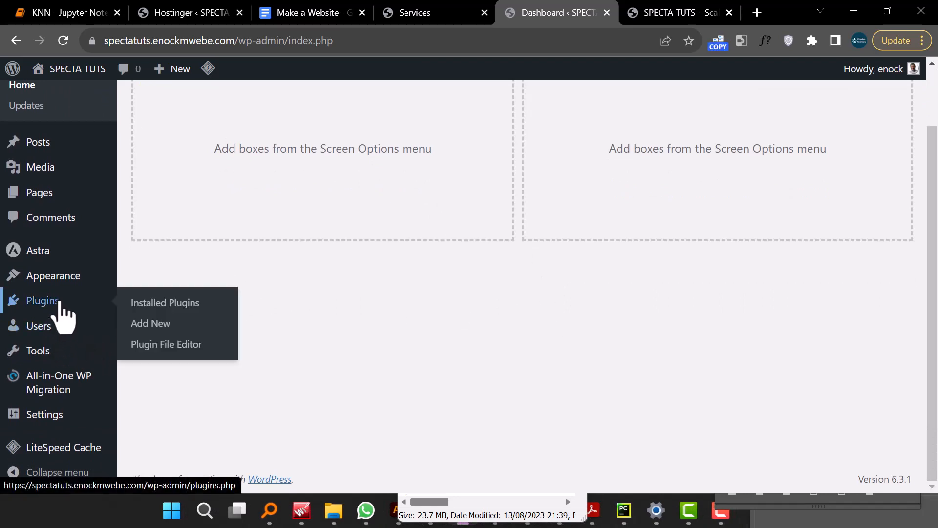
pyautogui.click(200, 321)
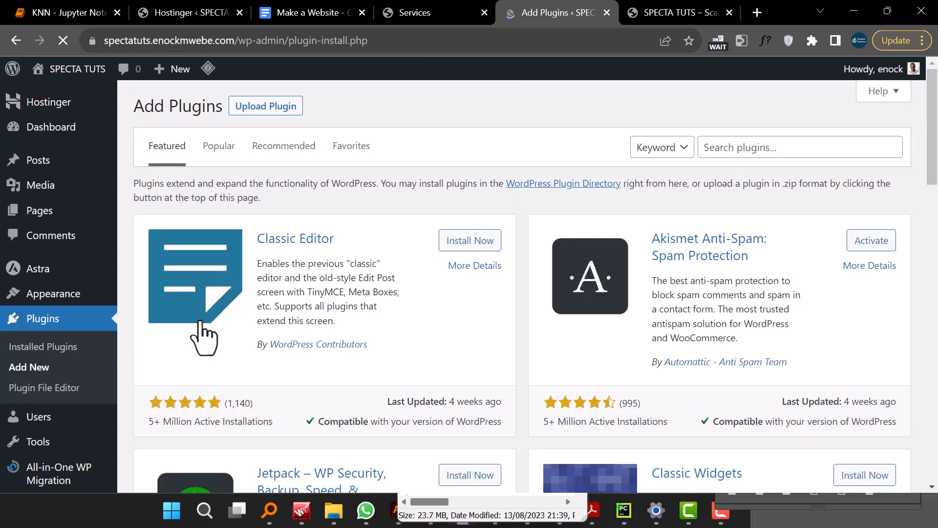
pyautogui.click(759, 152)
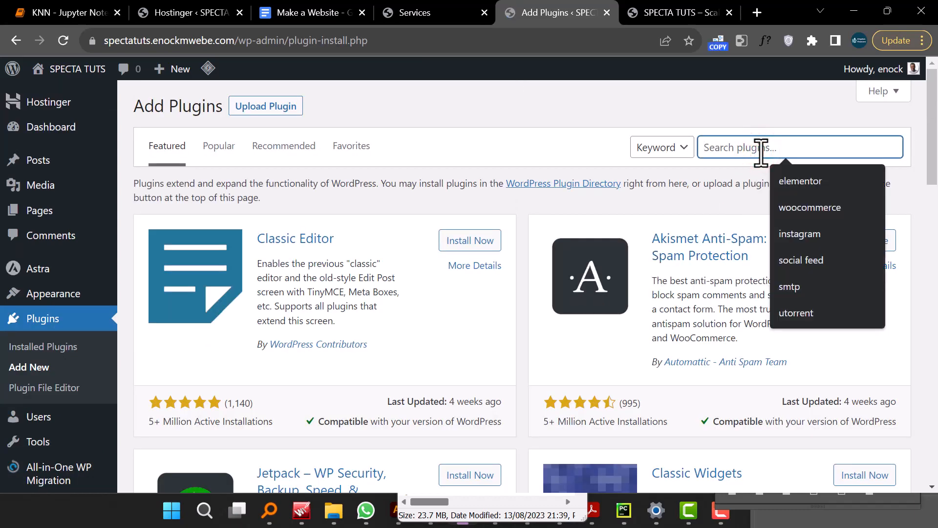
pyautogui.write('elemen')
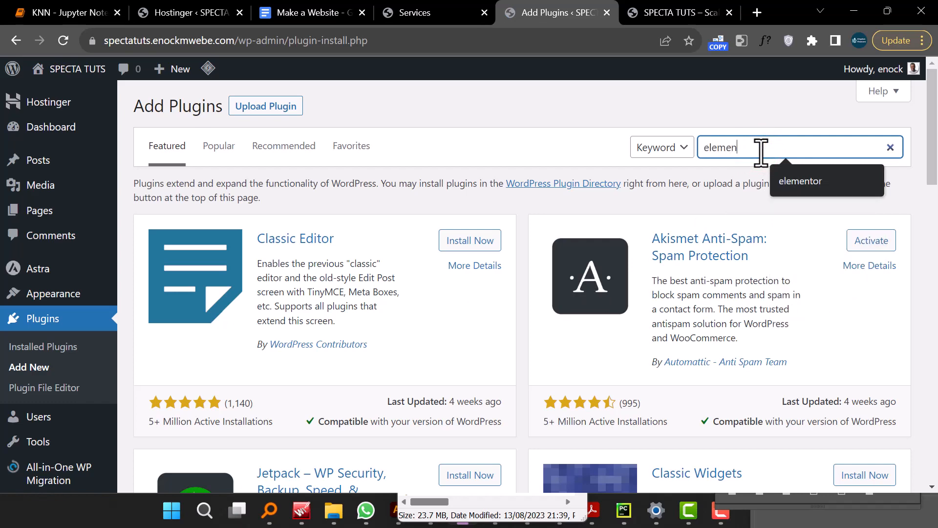
pyautogui.write('tor')
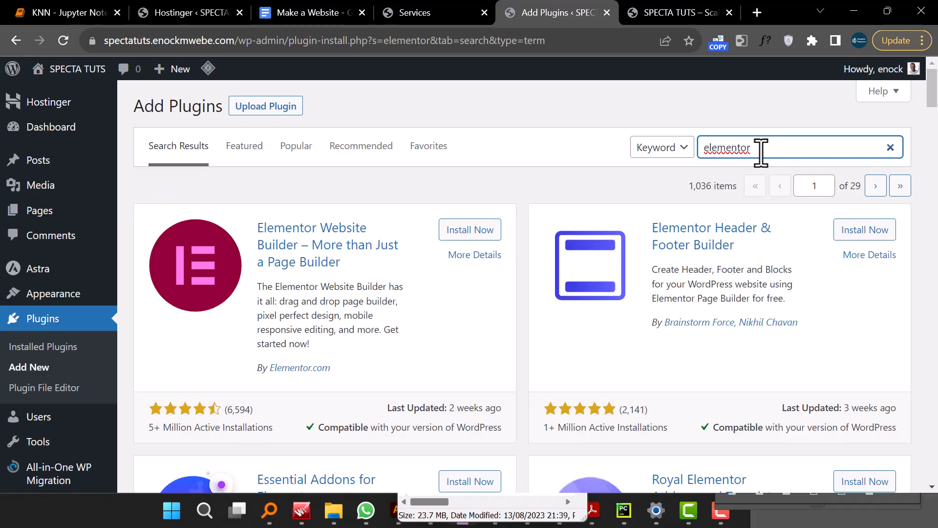
# - Highlight the Plugin installation item in the project guidelines document
pyautogui.click(319, 14)
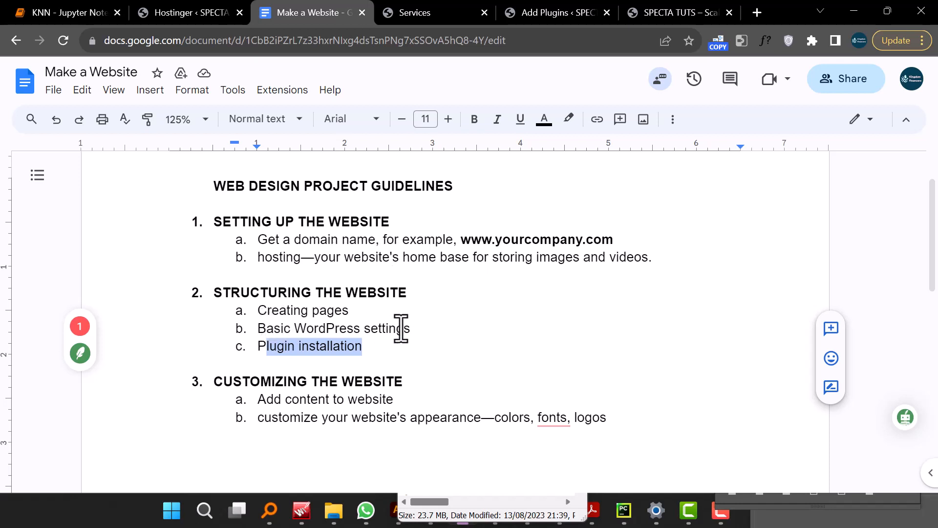
pyautogui.moveTo(373, 342); pyautogui.dragTo(257, 347)
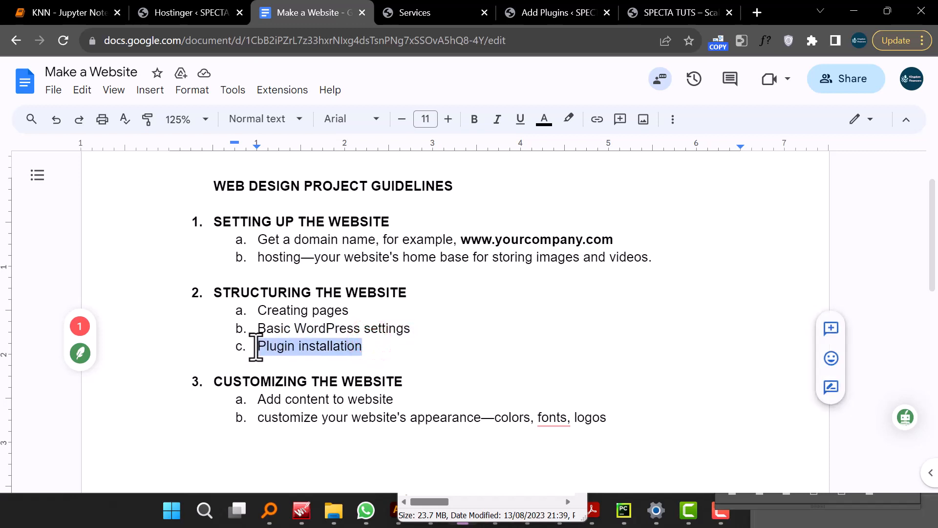
# - Install the Elementor Website Builder plugin from the search results
pyautogui.click(557, 13)
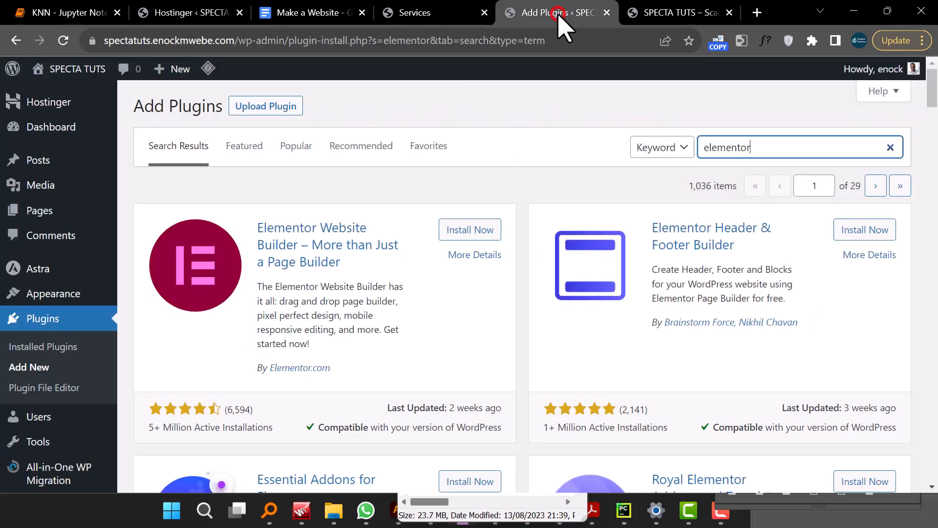
pyautogui.click(473, 234)
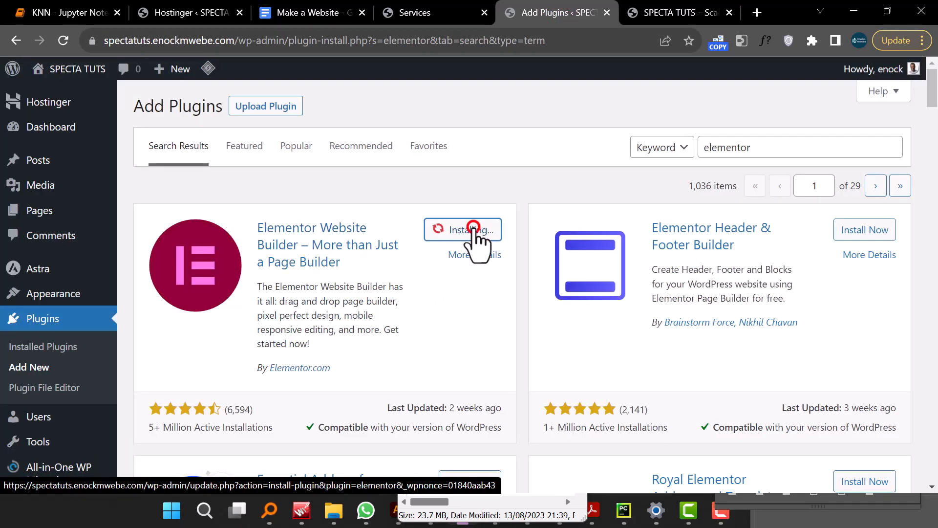
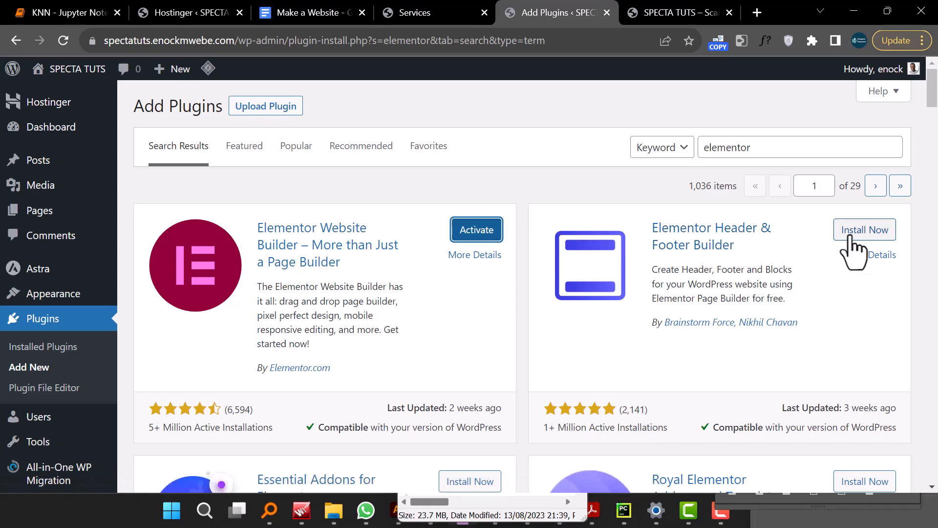
# - Install the Elementor Header & Footer Builder and Essential Addons for Elementor plugins from the search results
pyautogui.click(856, 233)
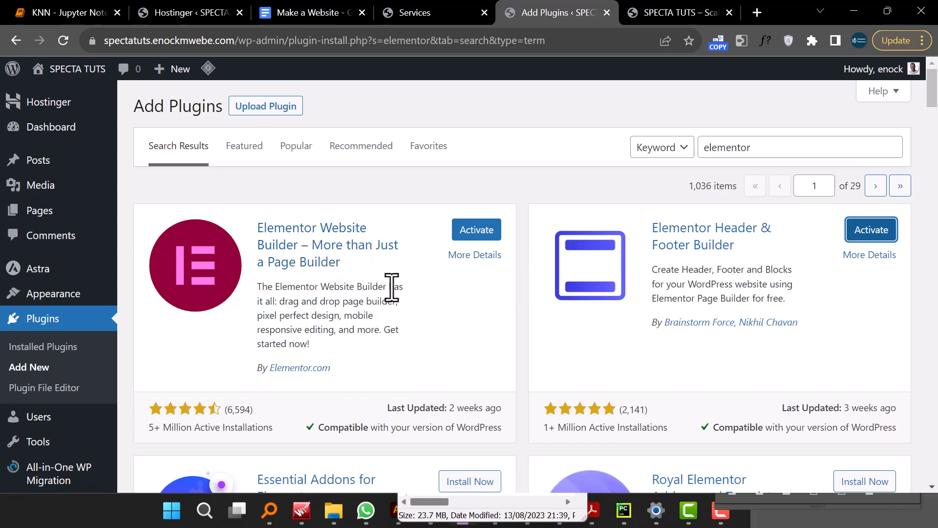
pyautogui.scroll(-1, 391, 287)
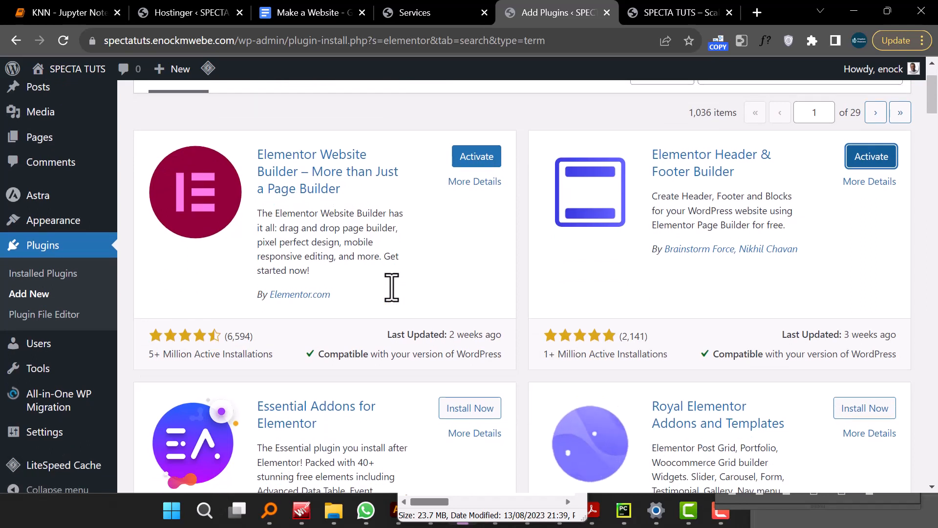
pyautogui.scroll(-1, 392, 293)
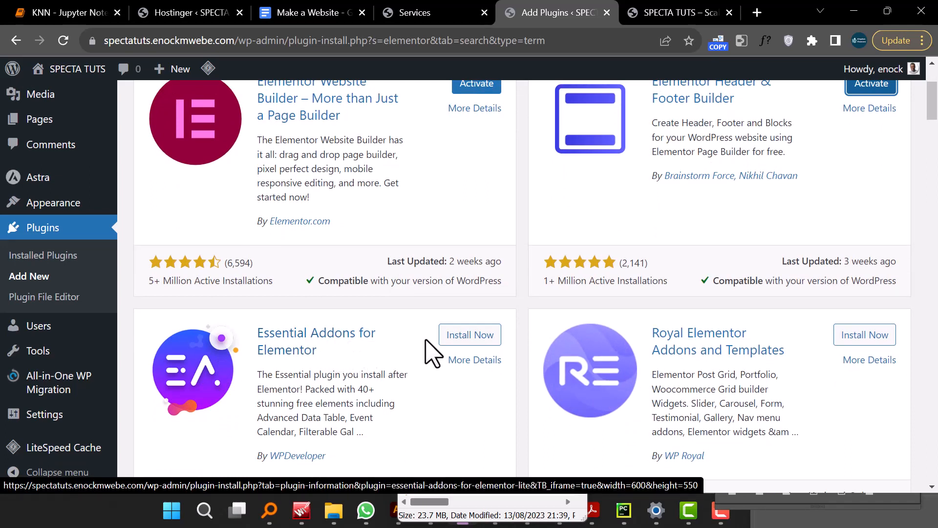
pyautogui.click(476, 343)
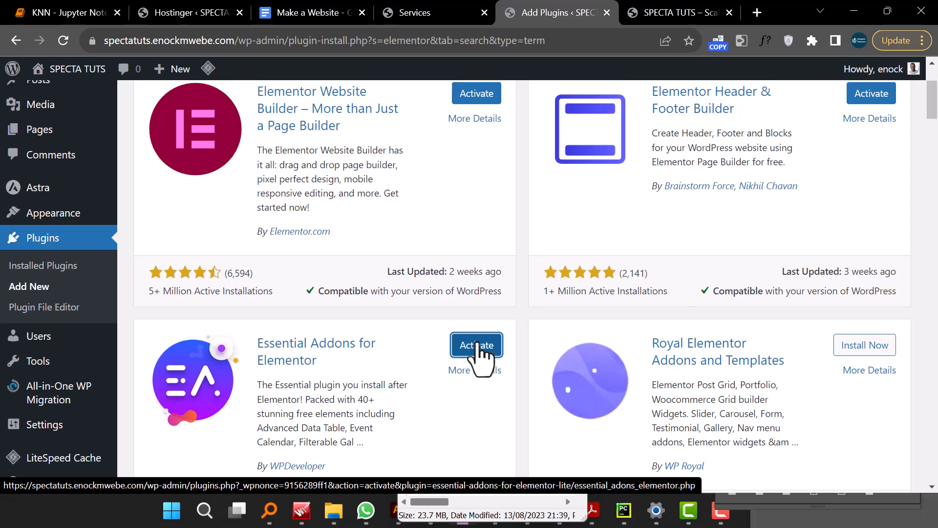
# - Install the ElementsKit Elementor addons plugin from the search results
pyautogui.scroll(-7, 478, 345)
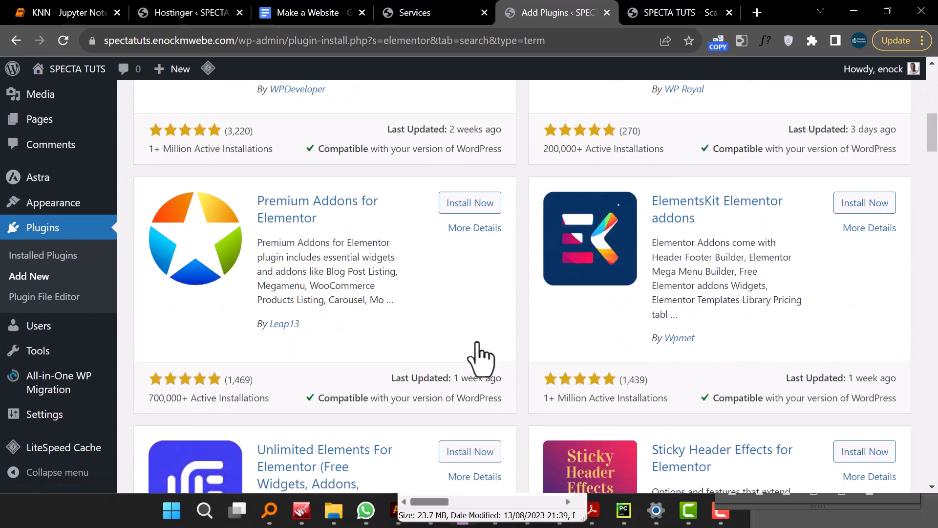
pyautogui.click(858, 205)
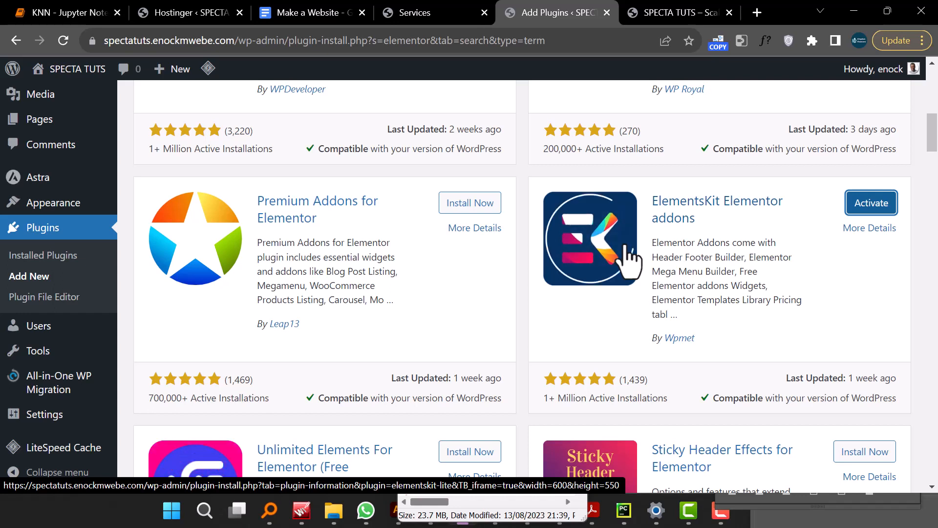
# - Search the plugin directory for envato elements and install Envato Elements – Photos & Elementor Templates
pyautogui.scroll(-2, 616, 269)
pyautogui.scroll(-5, 616, 269)
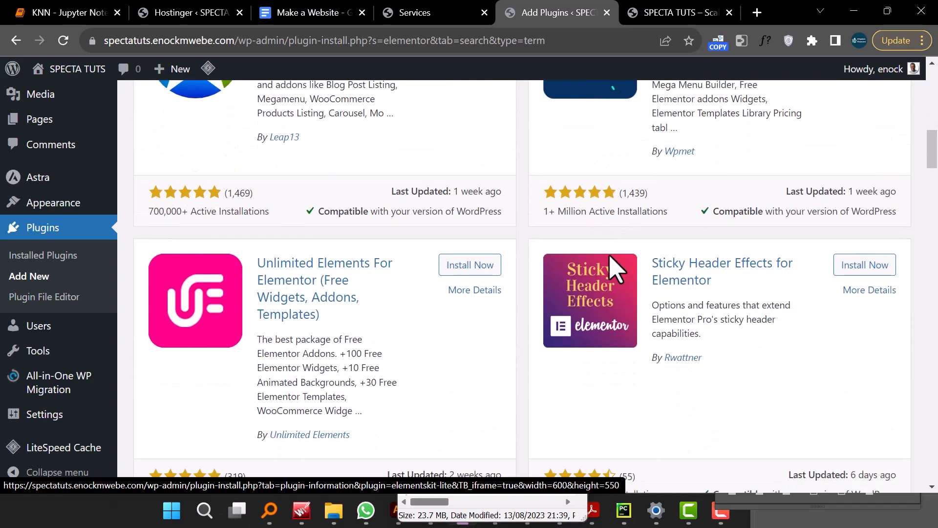
pyautogui.scroll(4, 616, 267)
pyautogui.scroll(9, 614, 268)
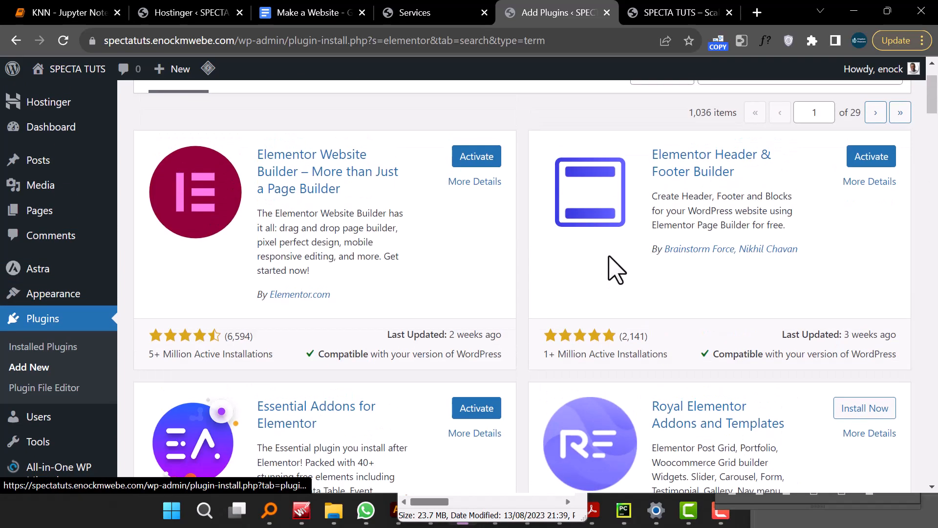
pyautogui.click(724, 148)
pyautogui.doubleClick(728, 148)
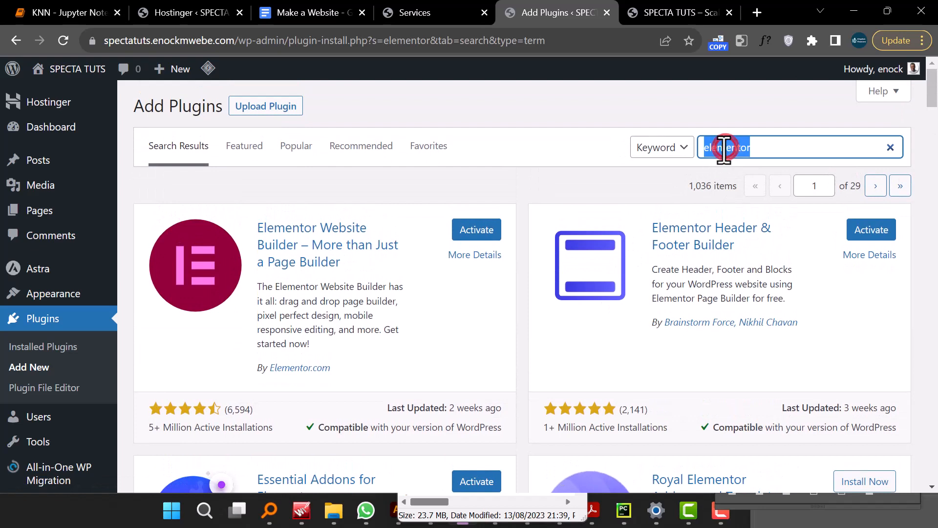
pyautogui.write('envat')
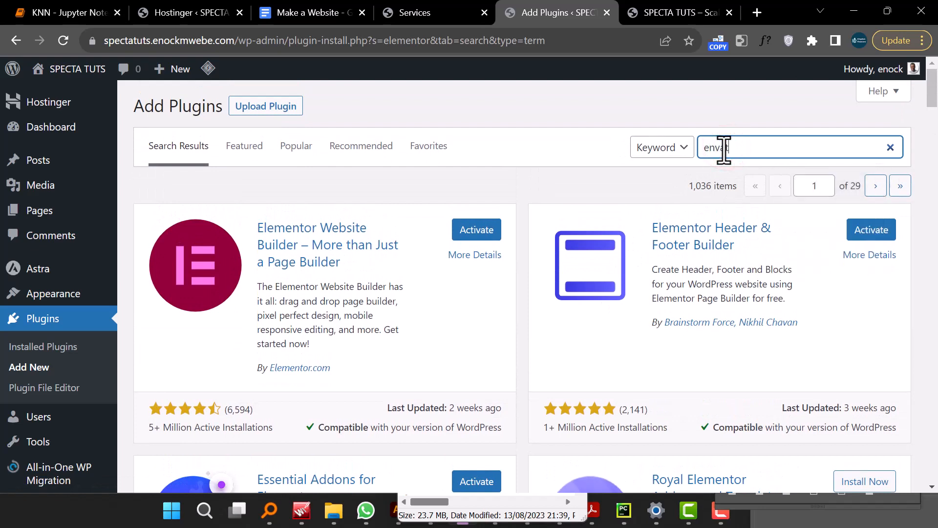
pyautogui.write('o elements')
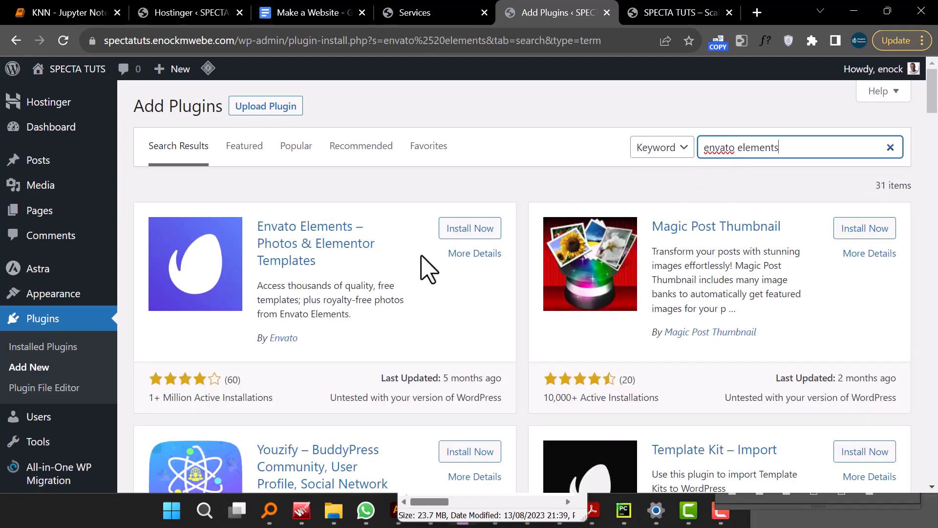
pyautogui.click(463, 228)
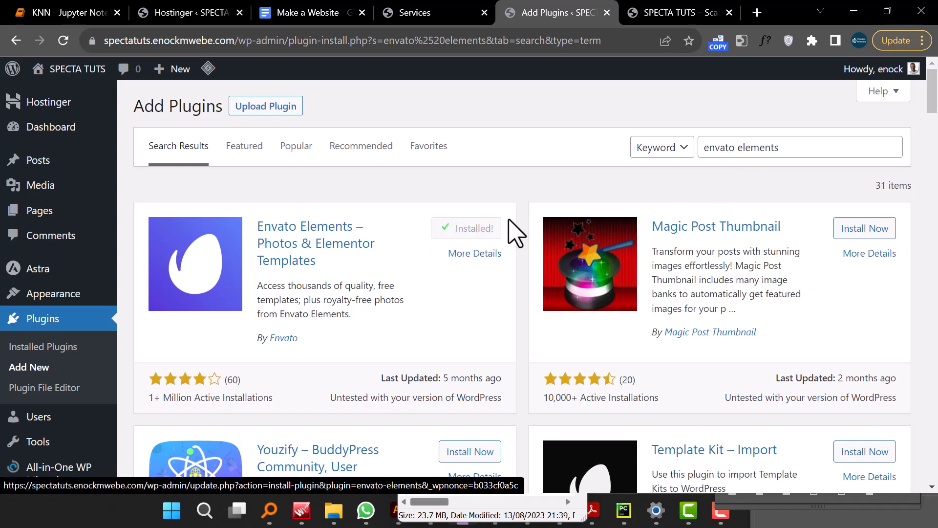
# - Search the plugin directory for livemesh add and install Livemesh Addons for Elementor
pyautogui.click(760, 145)
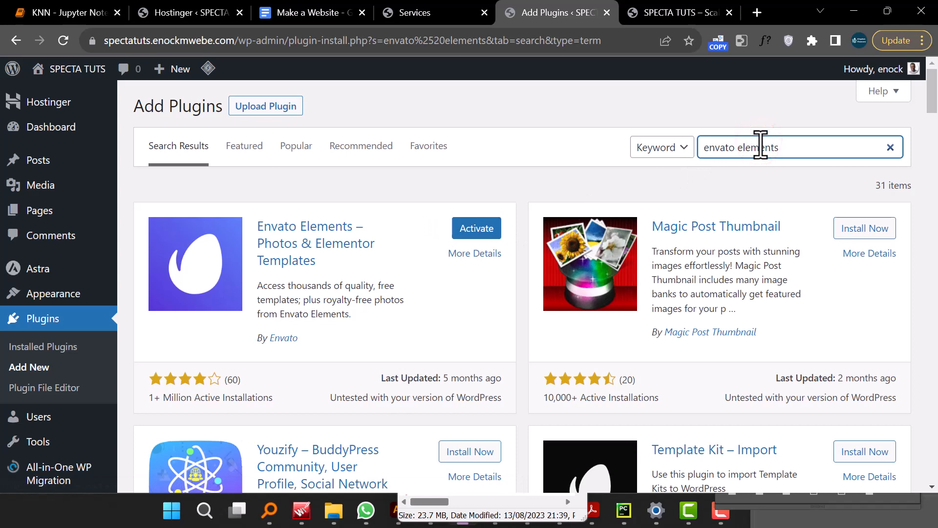
pyautogui.write('livemesh')
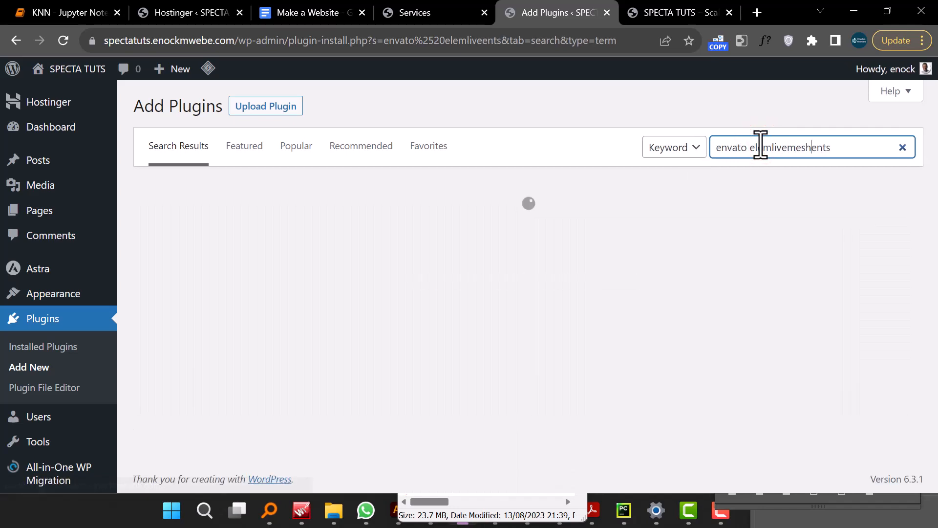
pyautogui.tripleClick(761, 145)
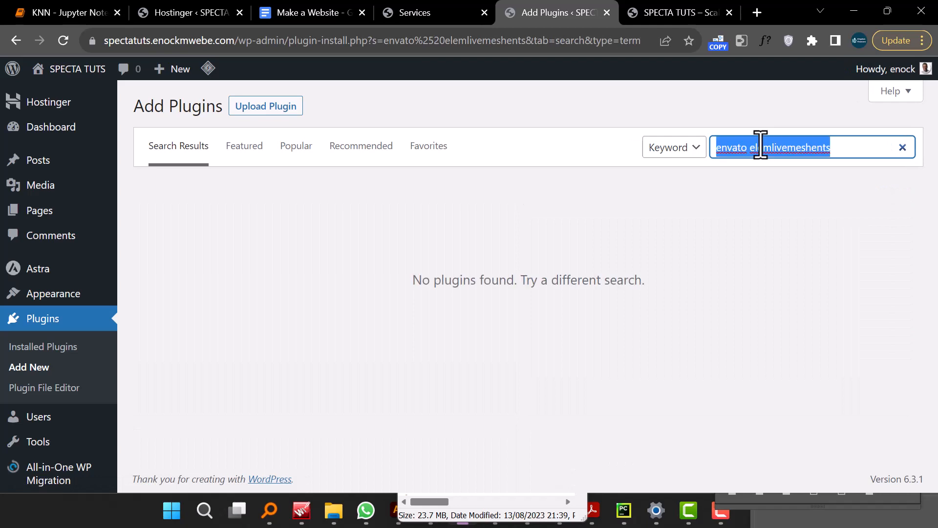
pyautogui.write('live')
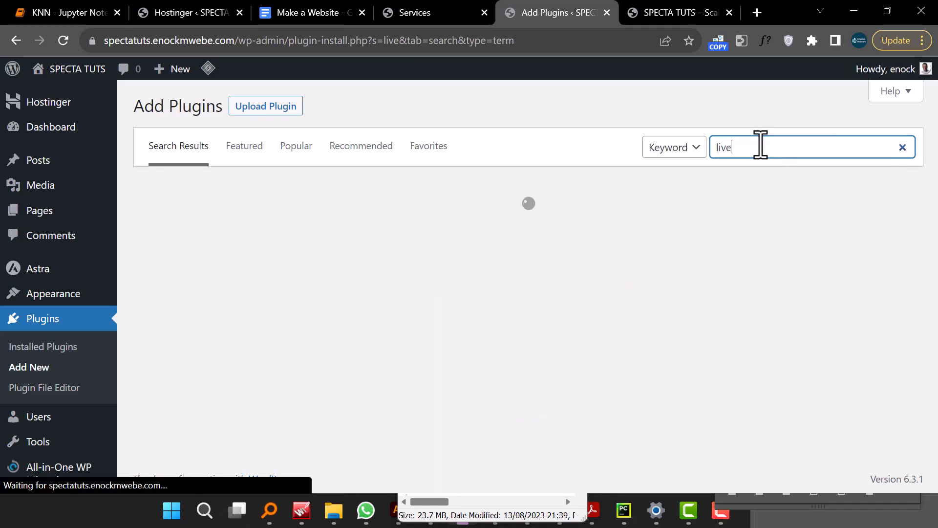
pyautogui.write('mesh')
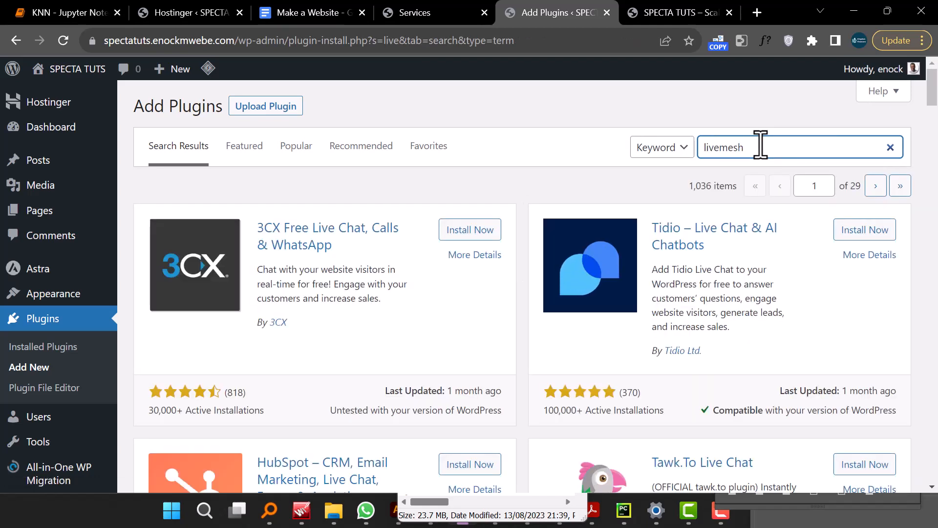
pyautogui.write(' add')
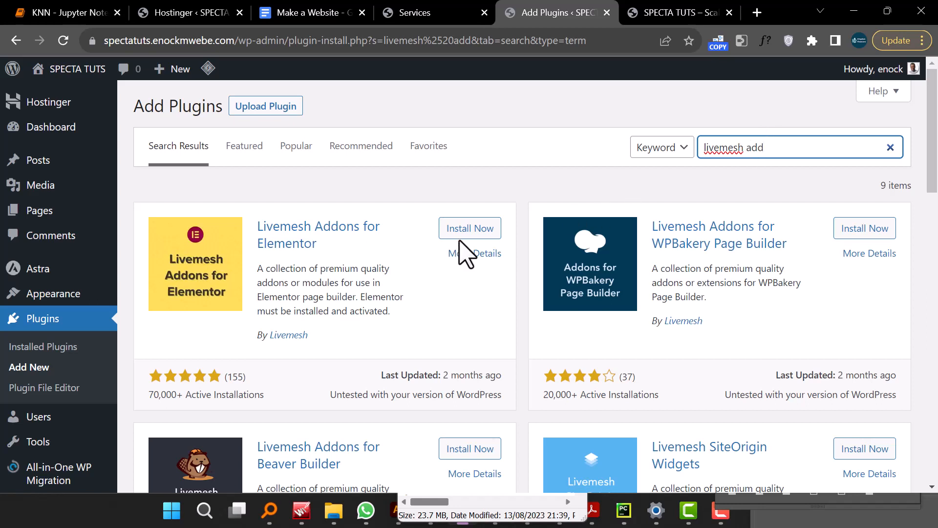
pyautogui.click(471, 228)
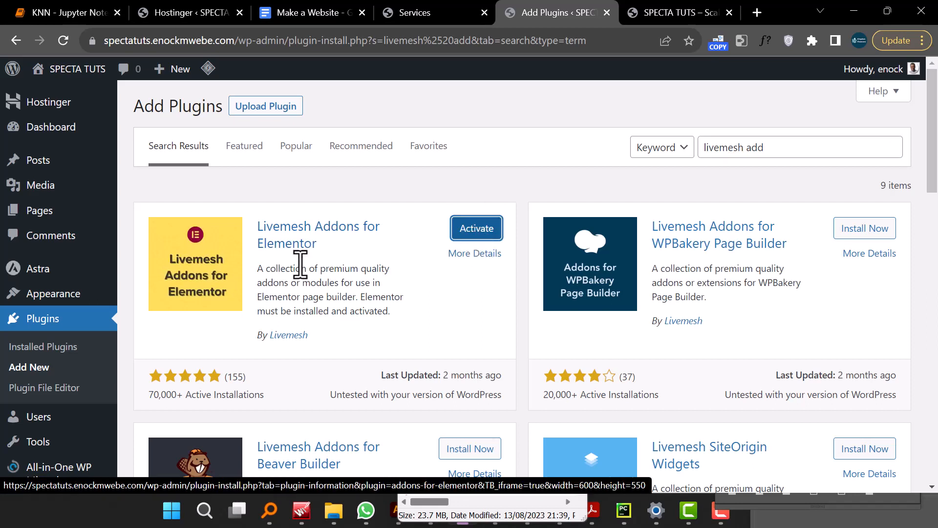
# - Open the installed plugins list and select Livemesh Addons, Essential Addons and Envato Elements
pyautogui.click(68, 346)
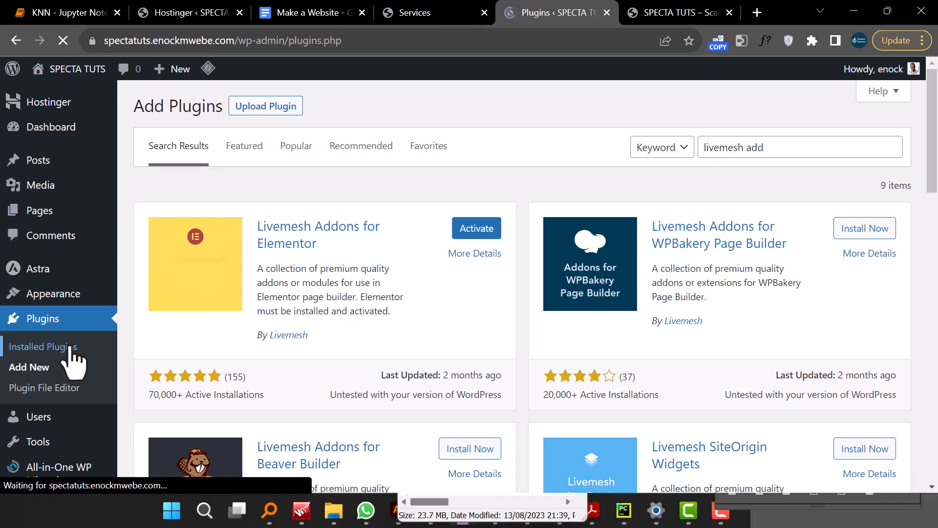
pyautogui.scroll(-1, 293, 353)
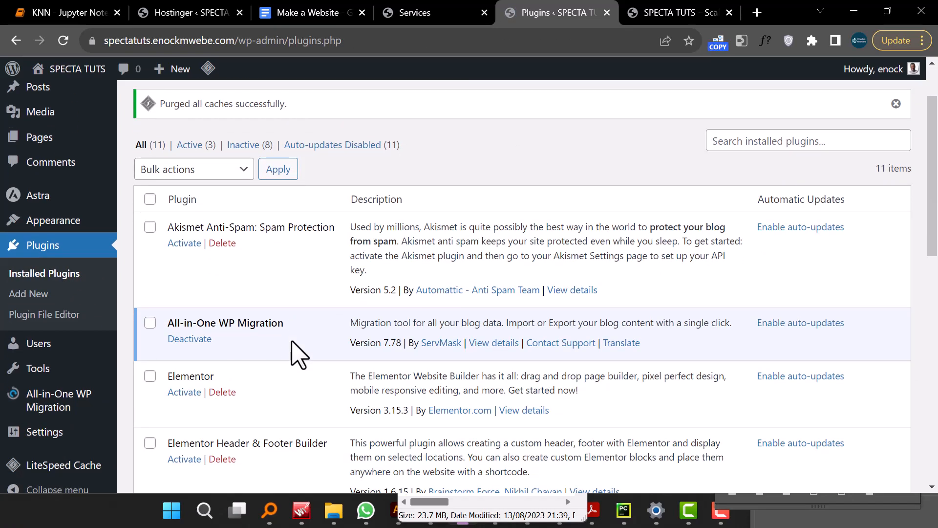
pyautogui.scroll(-3, 299, 354)
pyautogui.scroll(4, 299, 353)
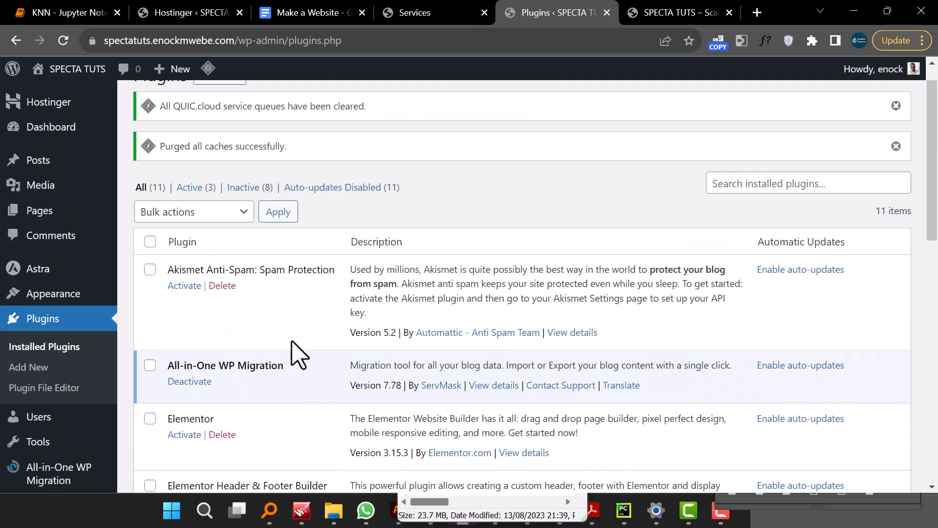
pyautogui.scroll(-3, 296, 312)
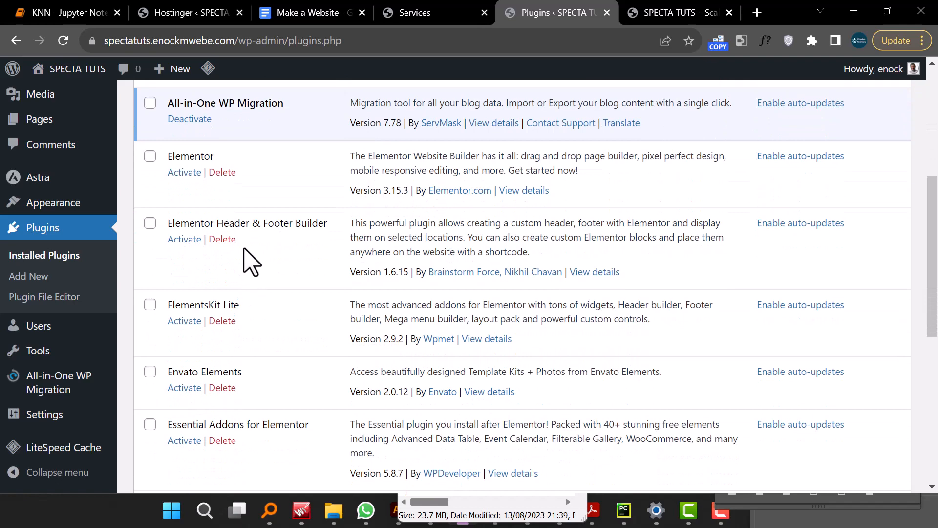
pyautogui.scroll(-5, 299, 355)
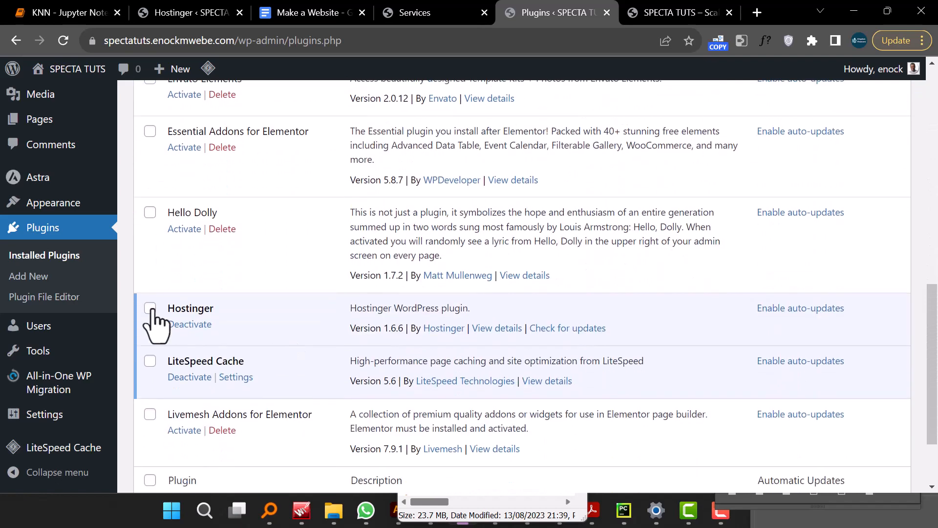
pyautogui.scroll(-2, 238, 367)
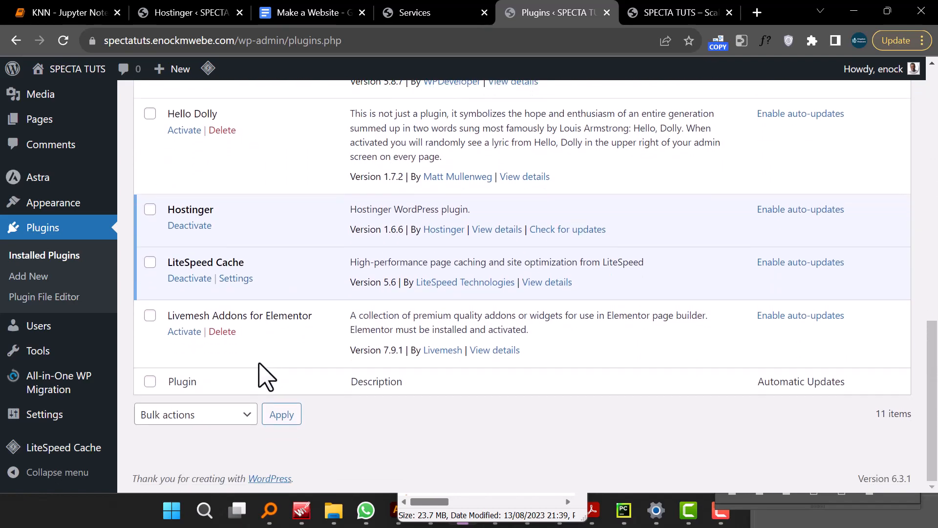
pyautogui.click(150, 316)
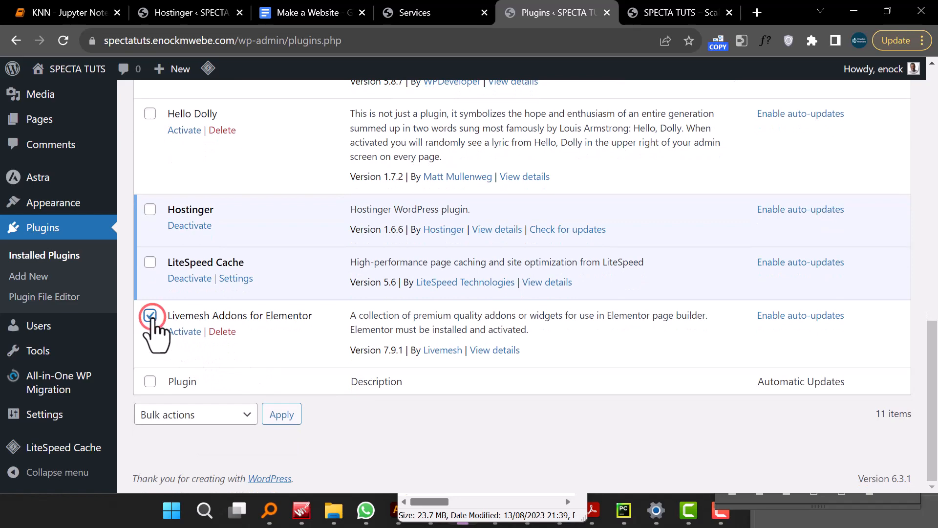
pyautogui.scroll(2, 177, 318)
pyautogui.scroll(2, 177, 318)
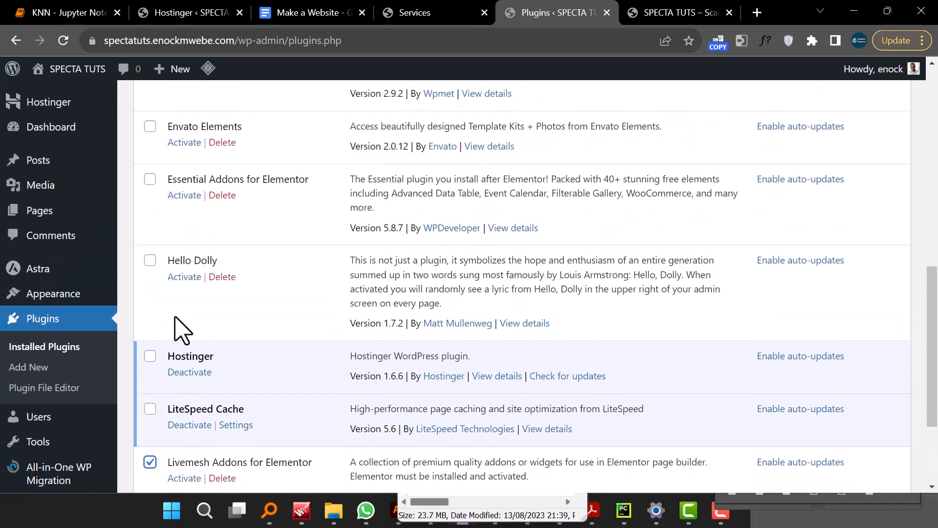
pyautogui.click(150, 126)
# - Select ElementsKit Lite, Elementor Header & Footer Builder and Elementor in the installed plugins list
pyautogui.scroll(3, 168, 234)
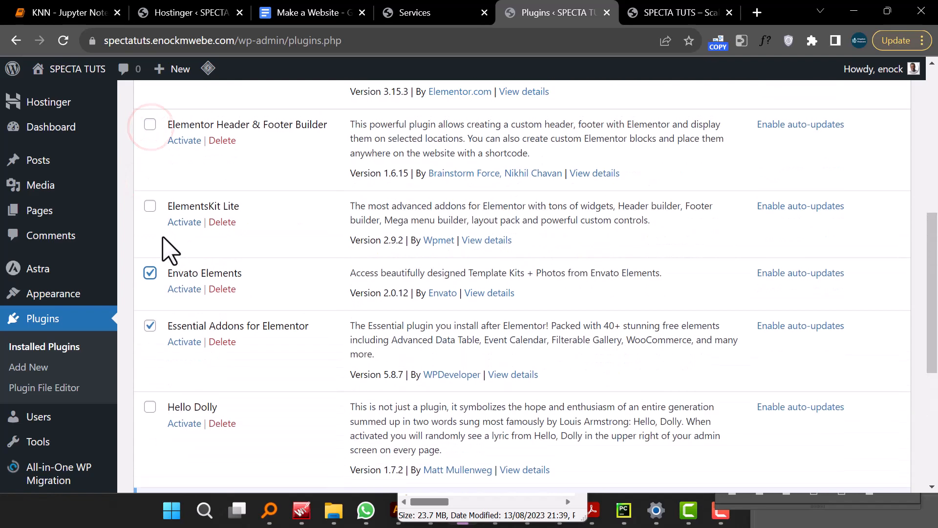
pyautogui.click(151, 207)
pyautogui.scroll(3, 155, 215)
pyautogui.click(150, 272)
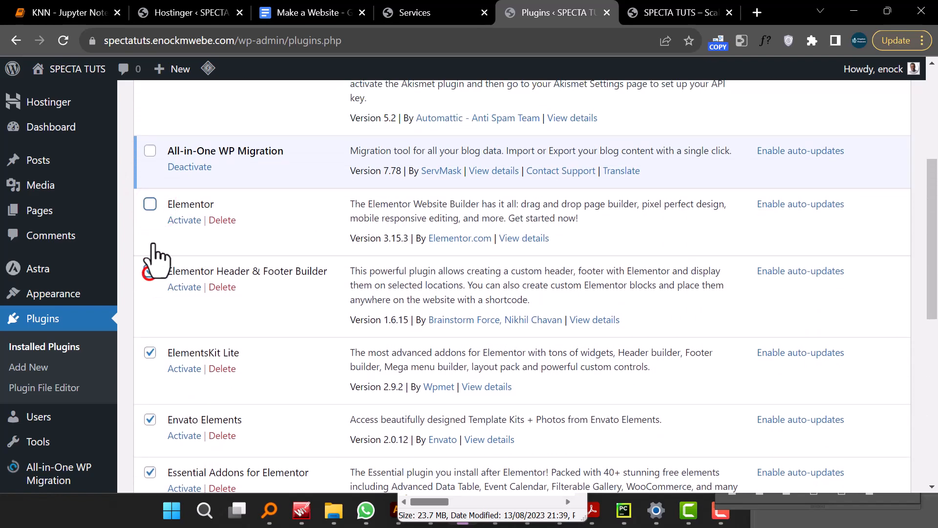
pyautogui.click(150, 205)
# - Activate all the selected plugins with the Activate bulk action
pyautogui.scroll(3, 153, 210)
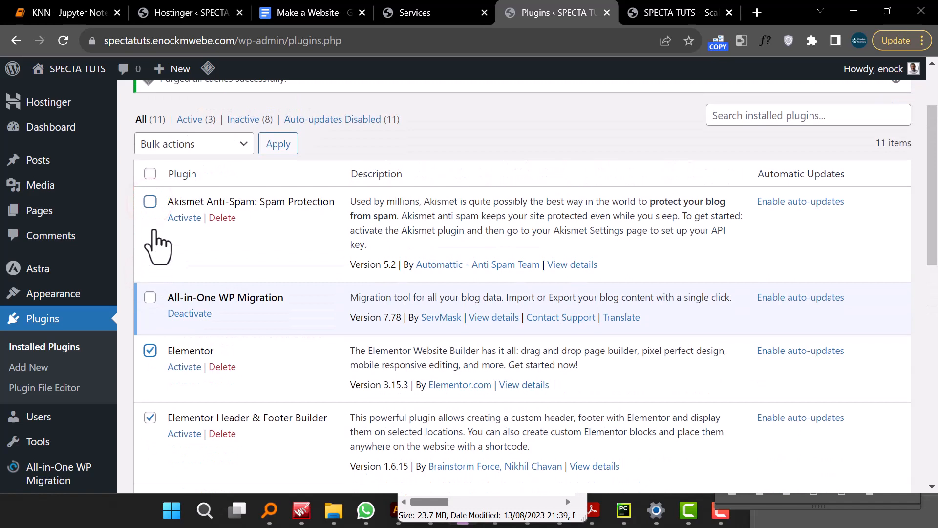
pyautogui.click(194, 143)
pyautogui.click(196, 177)
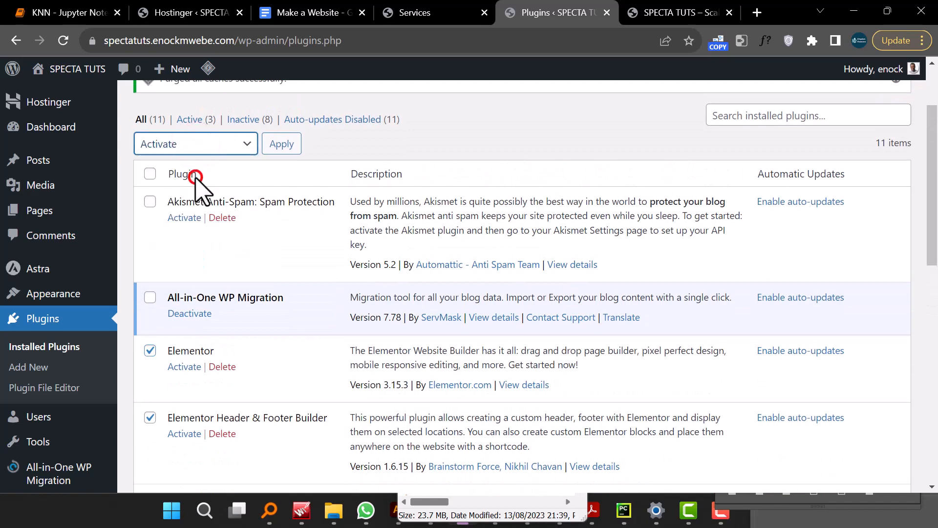
pyautogui.click(282, 144)
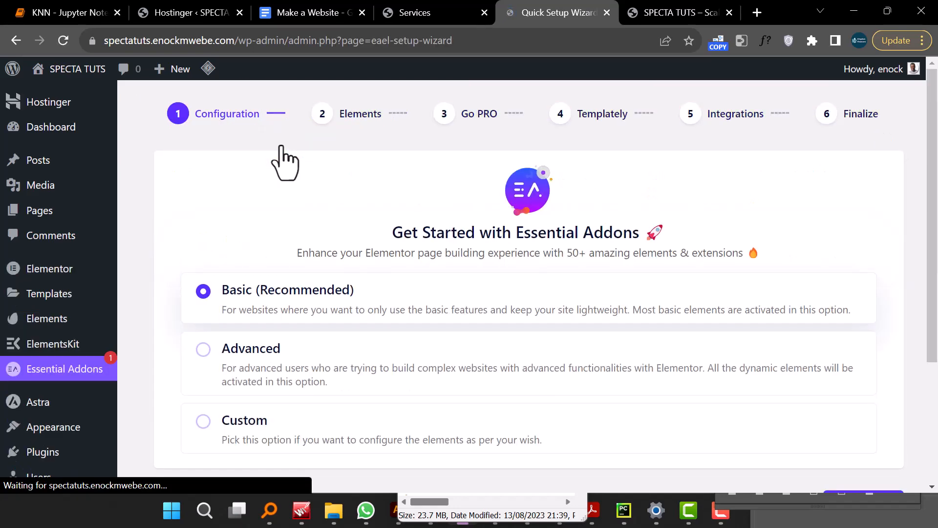
# - Complete the Essential Addons quick setup wizard with the Basic configuration and decline the contributor data sharing
pyautogui.scroll(-4, 566, 247)
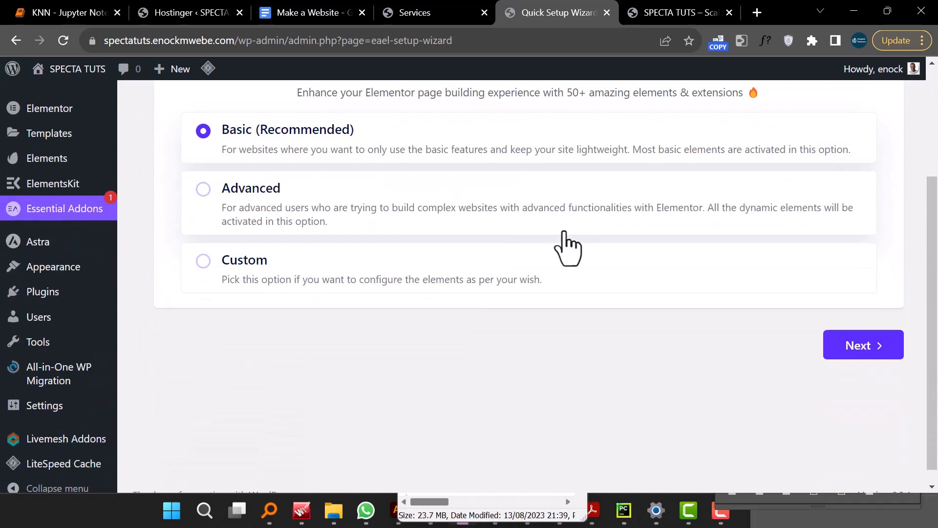
pyautogui.click(873, 325)
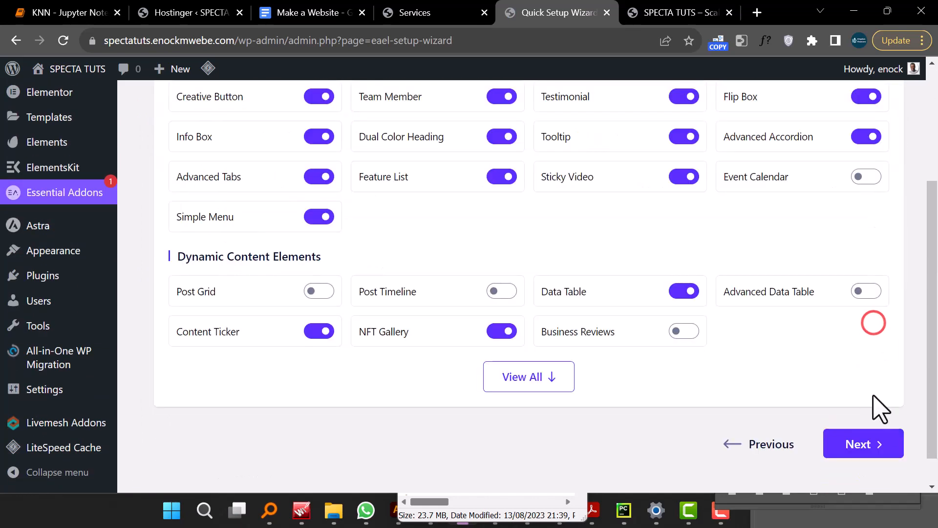
pyautogui.click(865, 438)
pyautogui.click(851, 280)
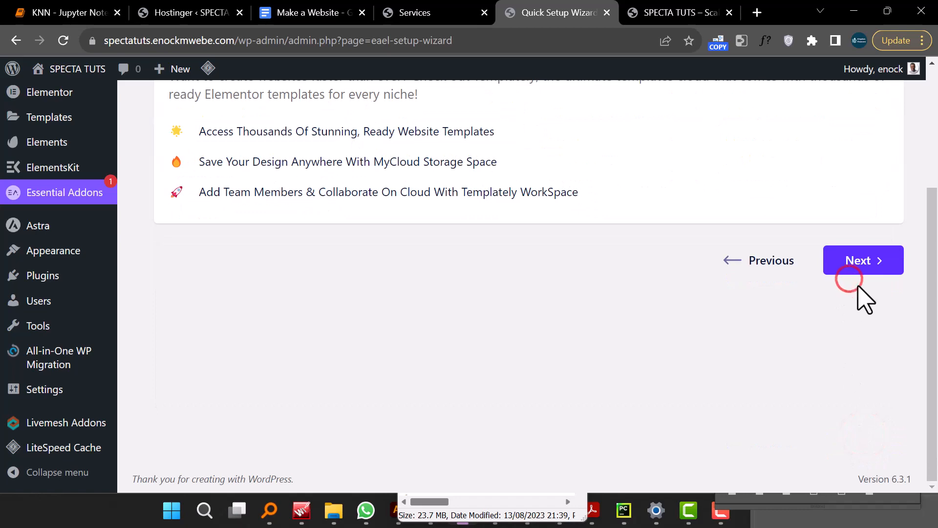
pyautogui.click(859, 263)
pyautogui.scroll(-1, 839, 401)
pyautogui.scroll(-4, 839, 402)
pyautogui.click(848, 415)
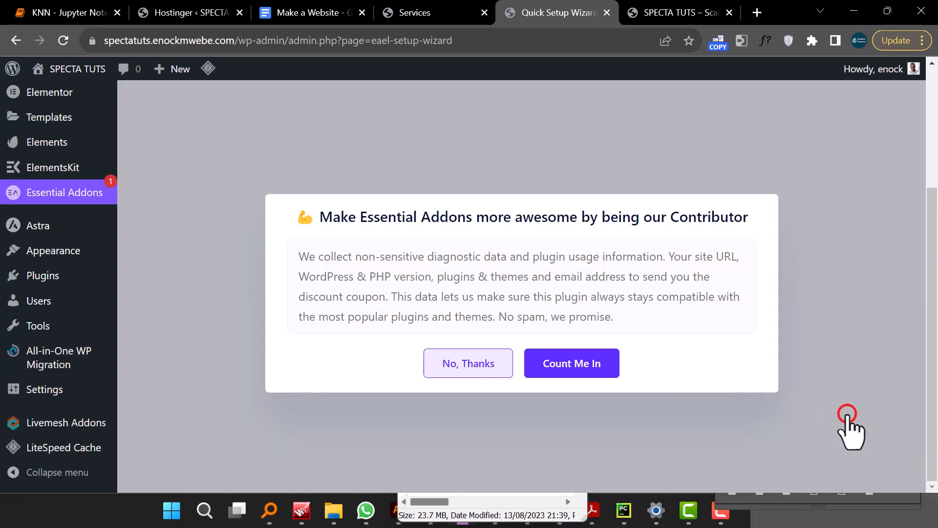
pyautogui.click(473, 369)
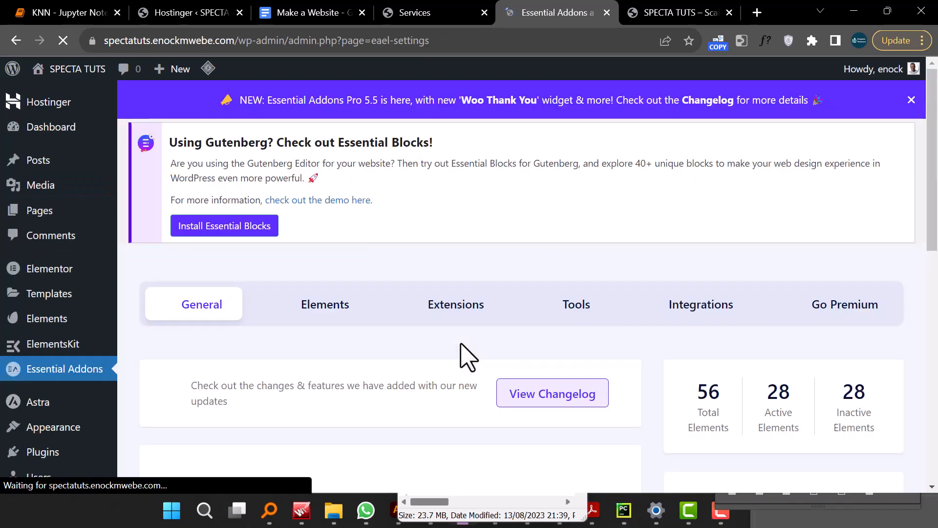
# - Browse the Essential Addons dashboard, the SPECTA demo's Services and Home pages, and the project guidelines document
pyautogui.scroll(-11, 467, 357)
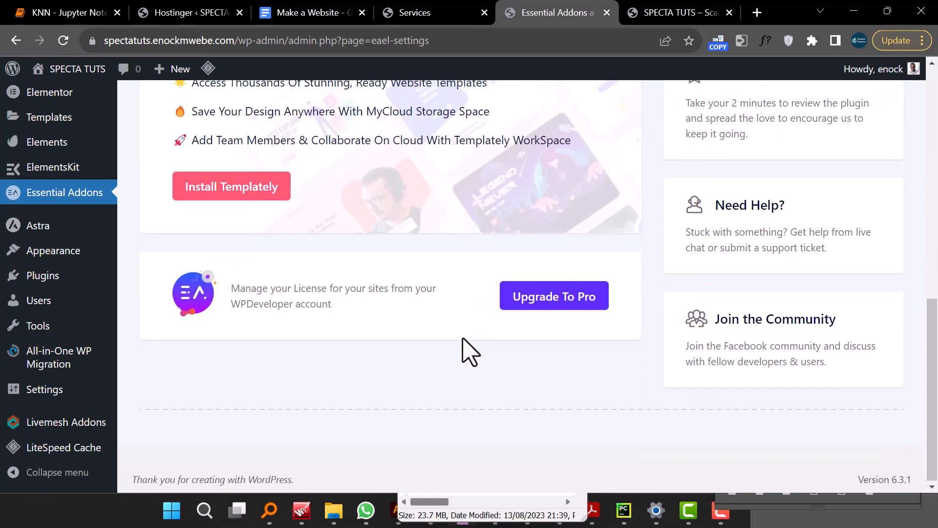
pyautogui.scroll(7, 470, 351)
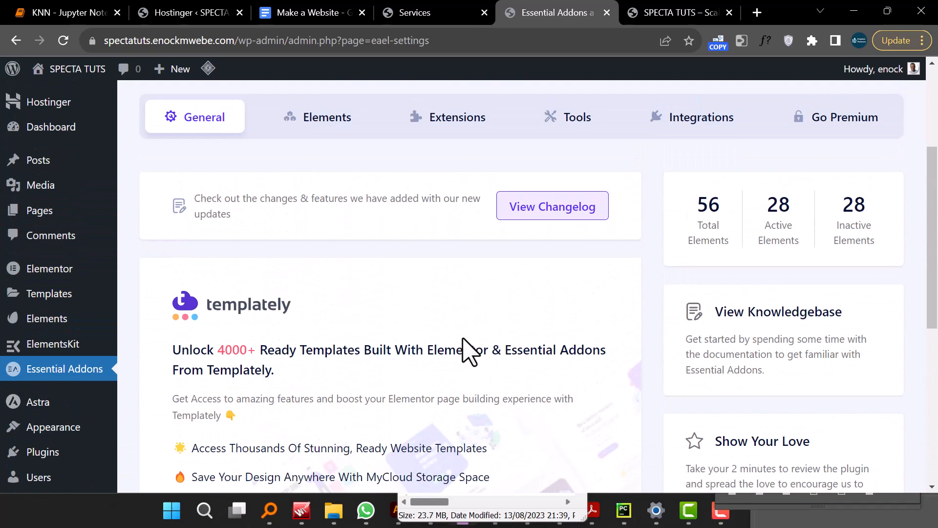
pyautogui.scroll(4, 470, 352)
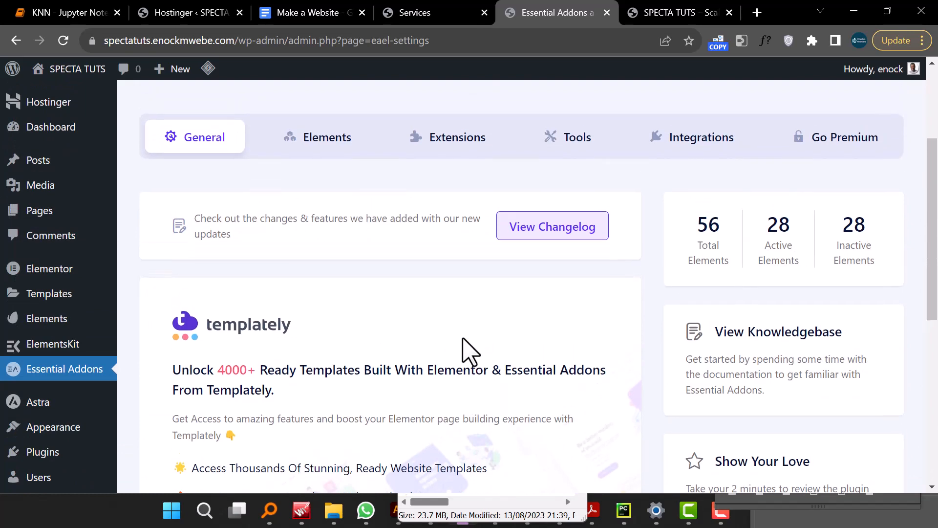
pyautogui.click(425, 15)
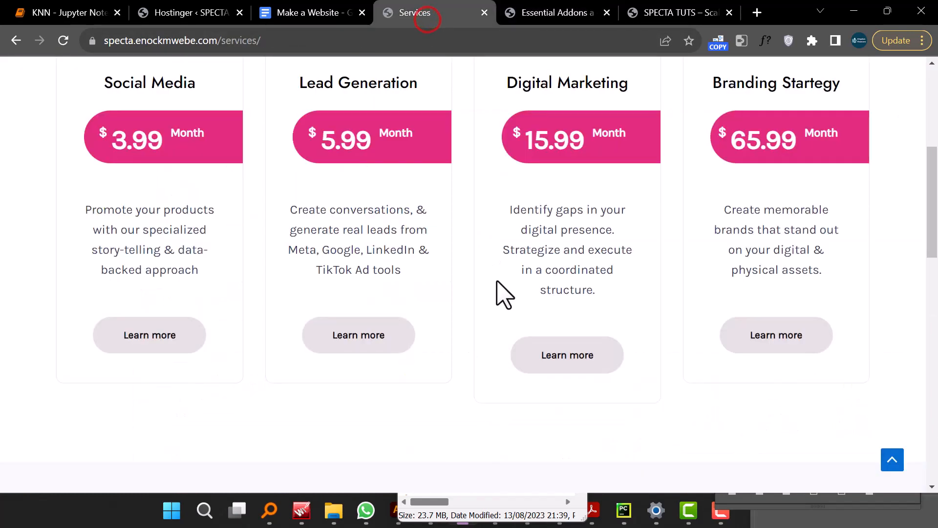
pyautogui.scroll(6, 503, 298)
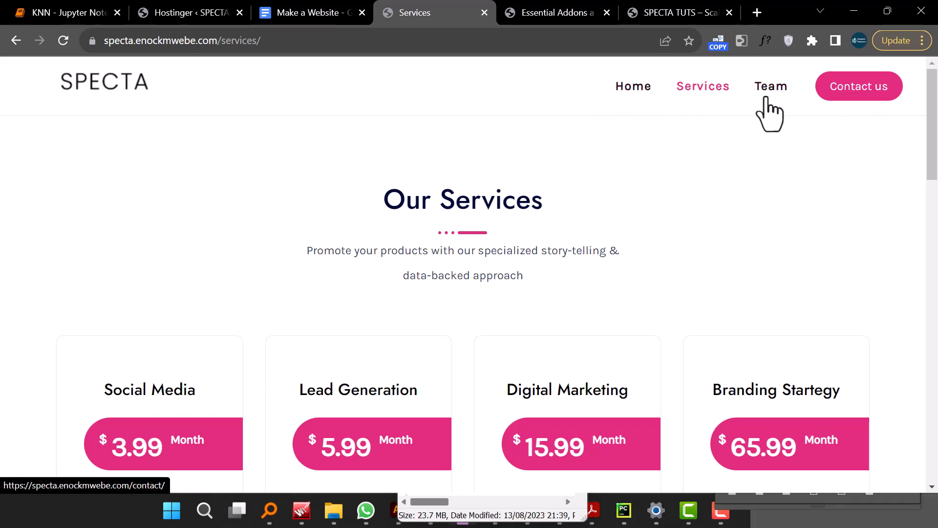
pyautogui.click(656, 90)
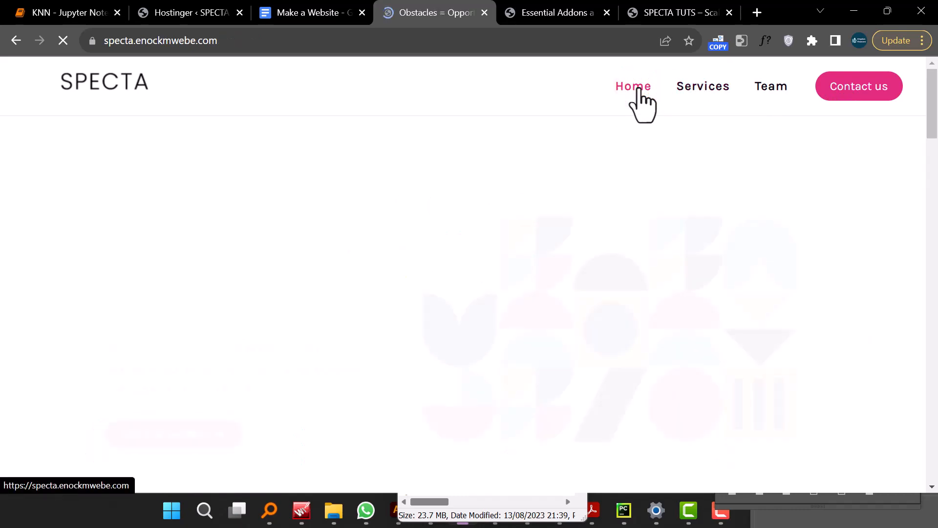
pyautogui.scroll(-3, 624, 205)
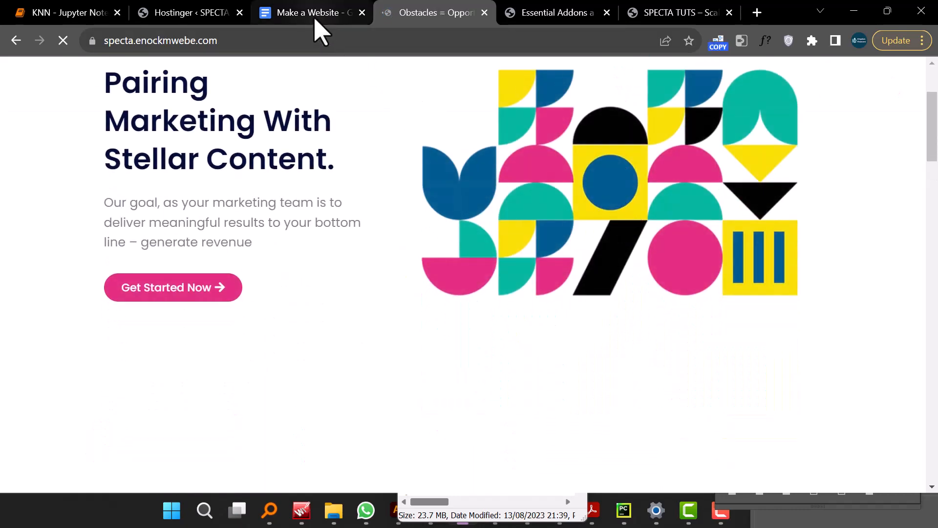
pyautogui.click(316, 20)
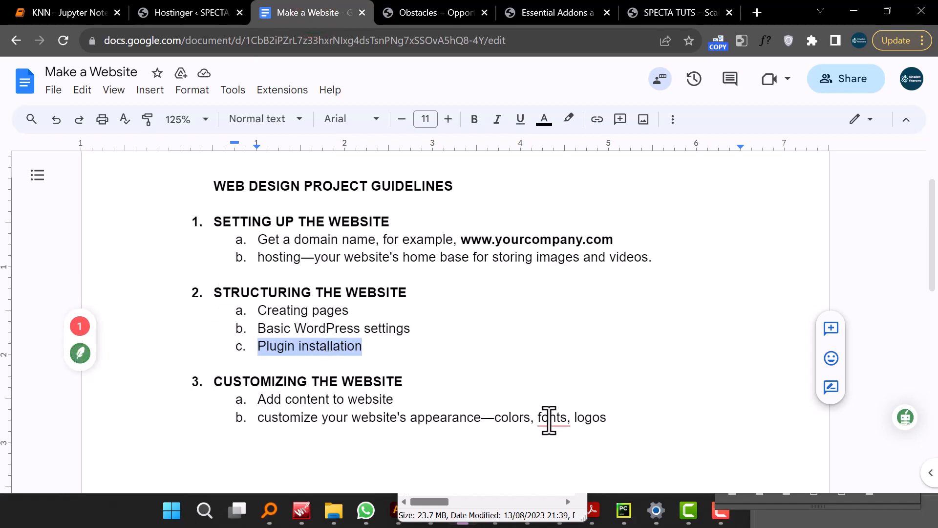
pyautogui.moveTo(568, 422)
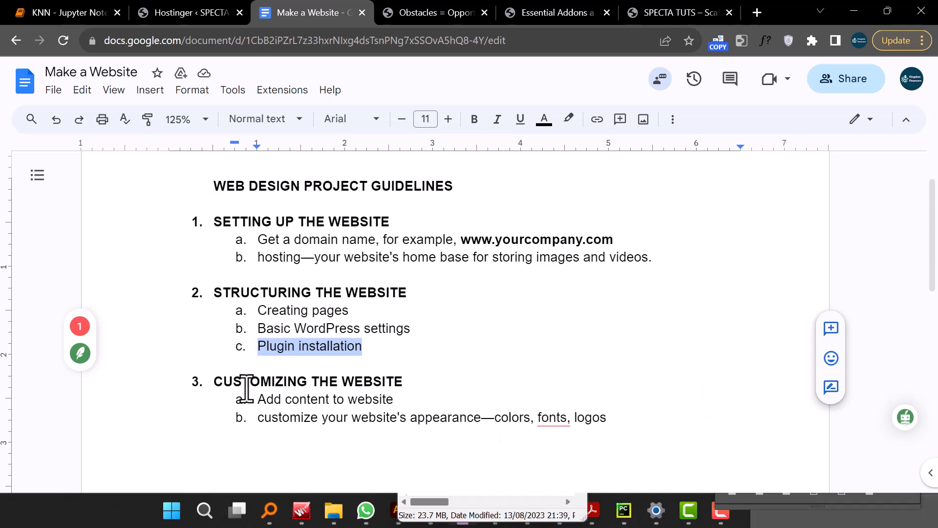
pyautogui.click(437, 13)
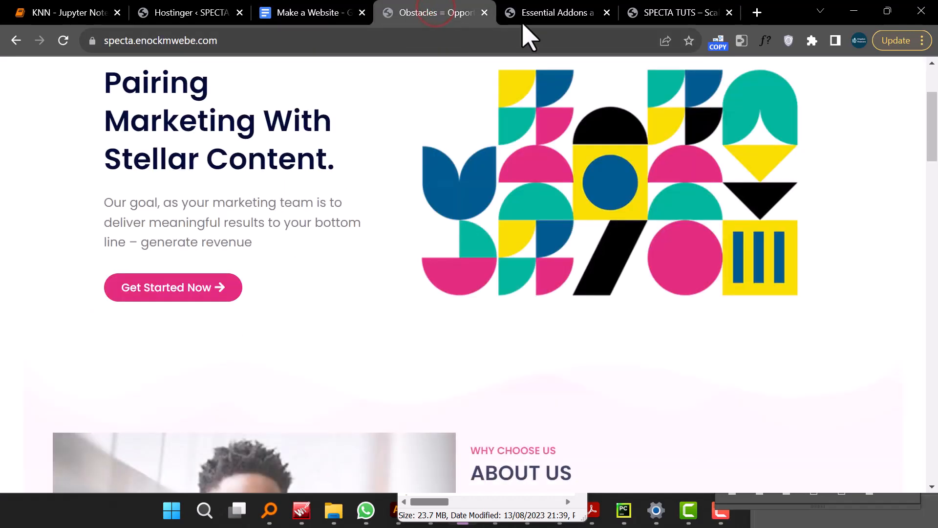
pyautogui.click(546, 15)
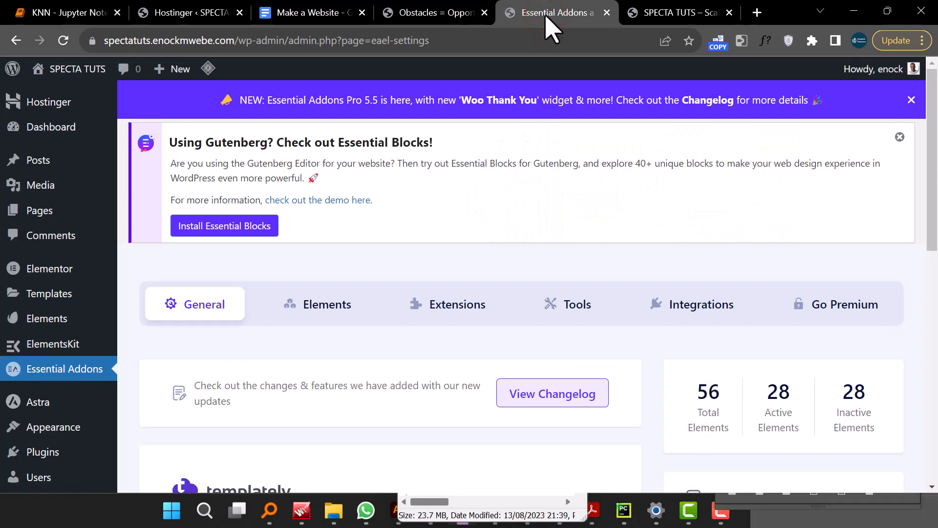
# - Open the Menus page and compare the demo site's navigation with the site's current header
pyautogui.moveTo(83, 318)
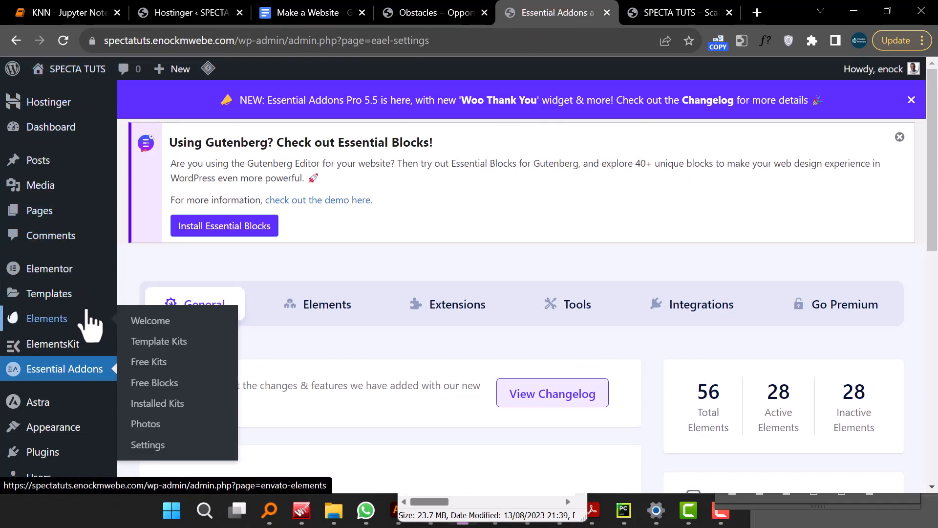
pyautogui.moveTo(92, 299)
pyautogui.scroll(-3, 98, 316)
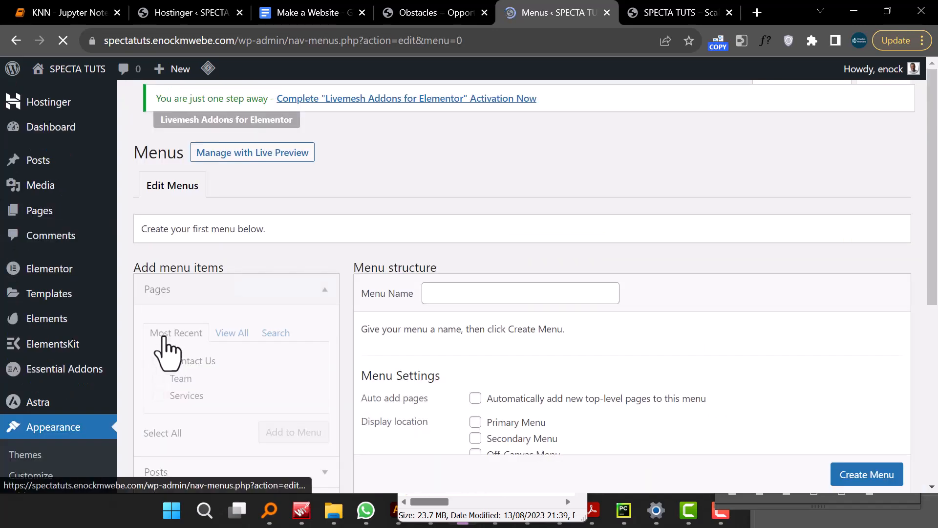
pyautogui.scroll(-2, 481, 297)
pyautogui.scroll(-2, 486, 304)
pyautogui.scroll(3, 486, 303)
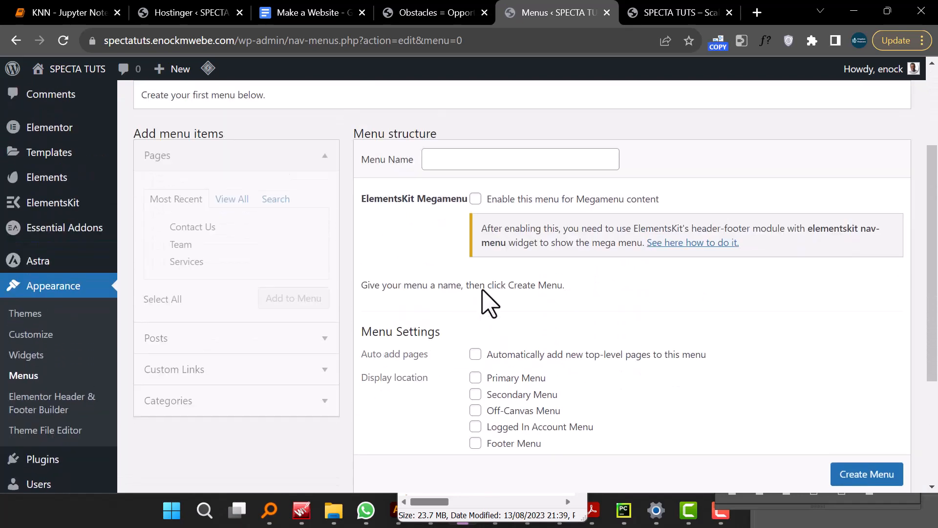
pyautogui.click(448, 20)
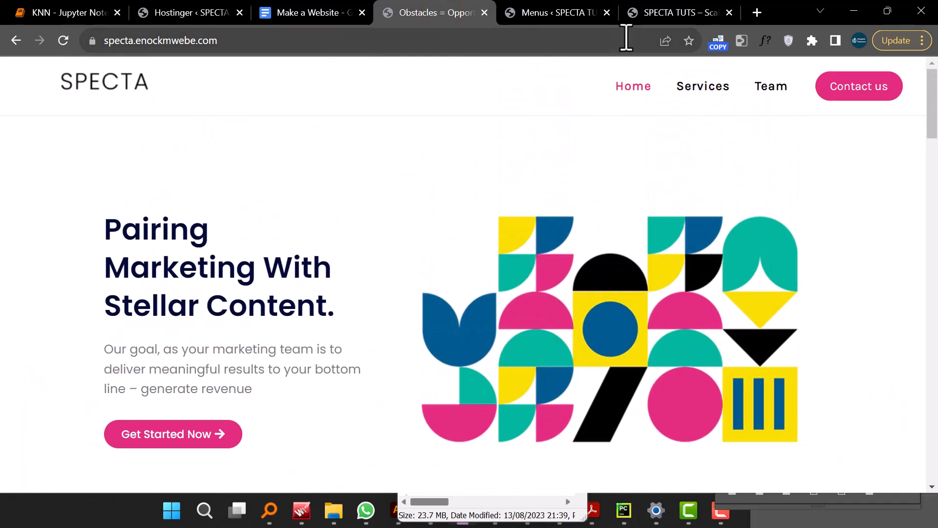
pyautogui.click(660, 15)
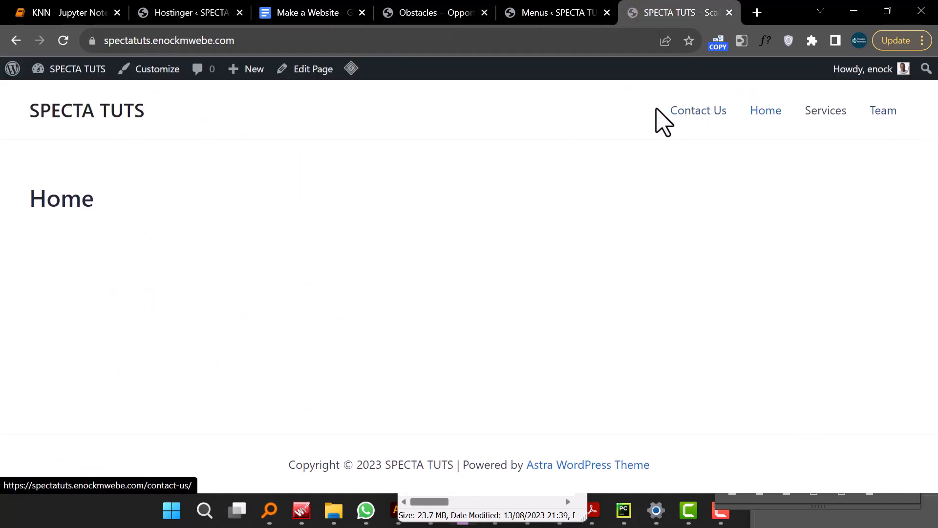
pyautogui.click(563, 14)
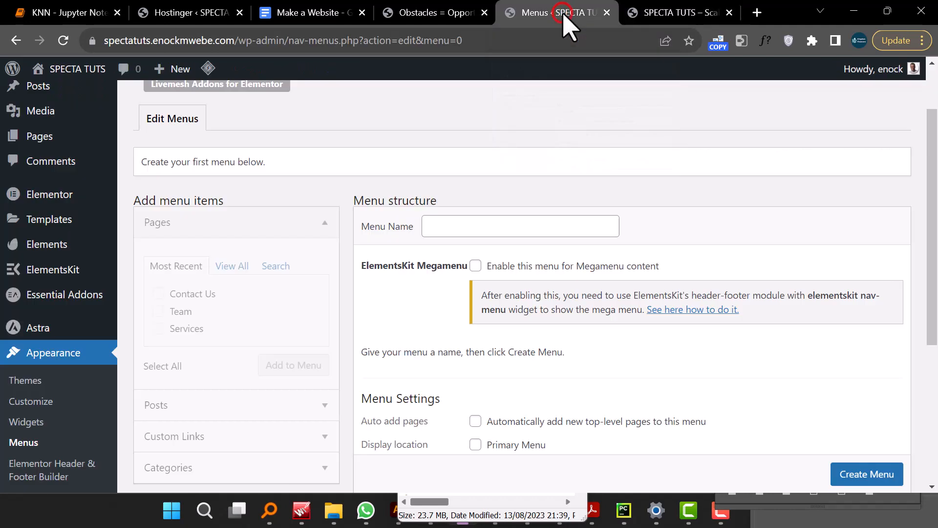
# - Create a new menu named Main Menu assigned to the Primary Menu display location
pyautogui.click(491, 219)
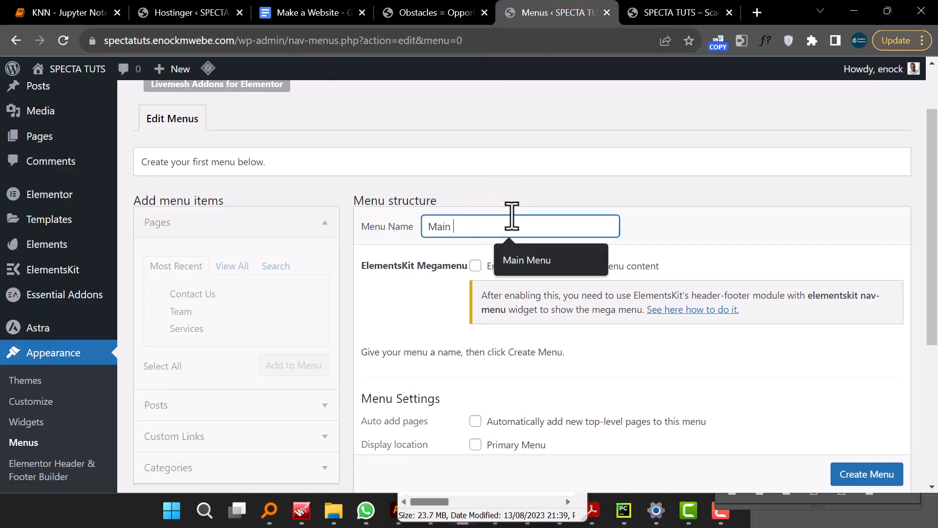
pyautogui.write('Main Menu')
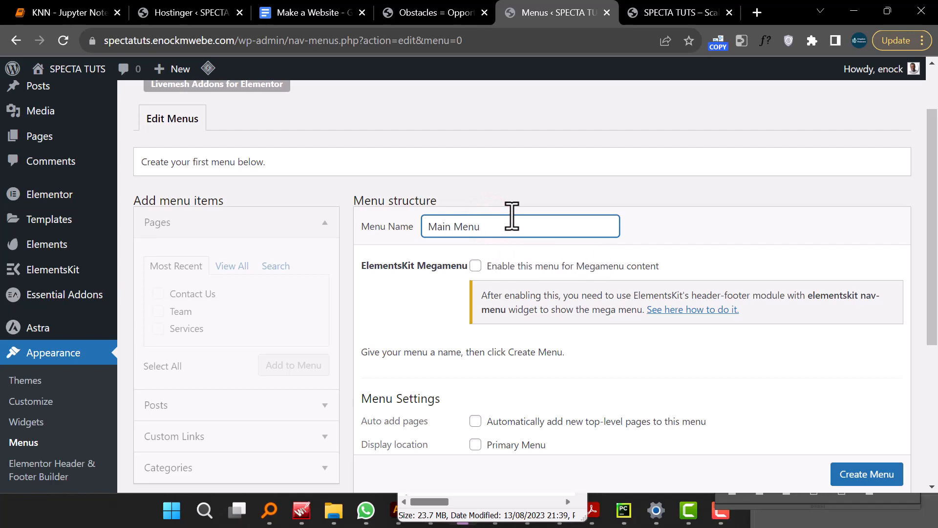
pyautogui.scroll(-5, 518, 225)
pyautogui.click(515, 220)
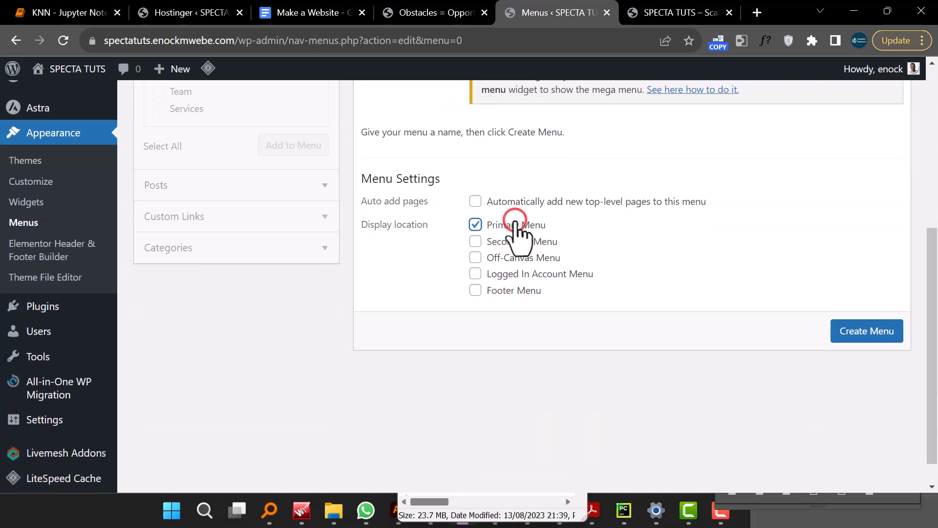
pyautogui.click(868, 331)
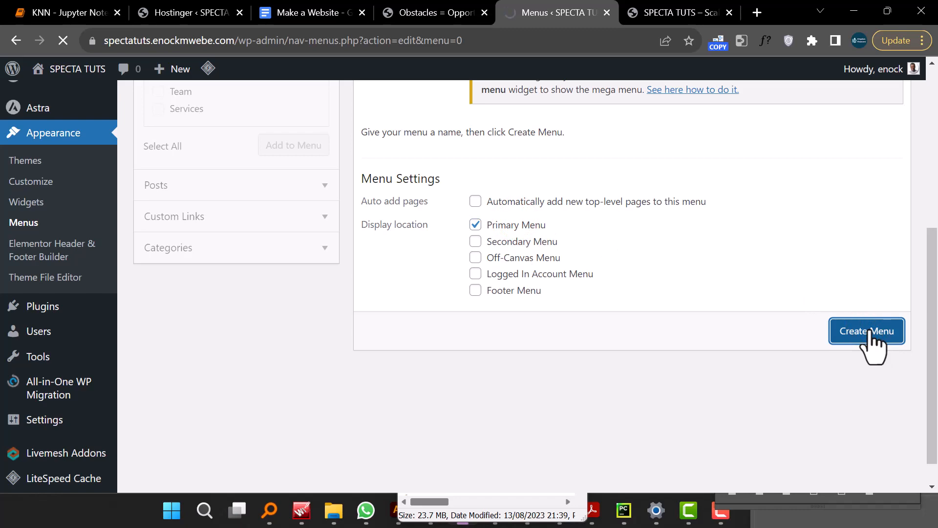
# - Add the Home, Contact Us, Services and Team pages to the Main Menu
pyautogui.scroll(-1, 628, 338)
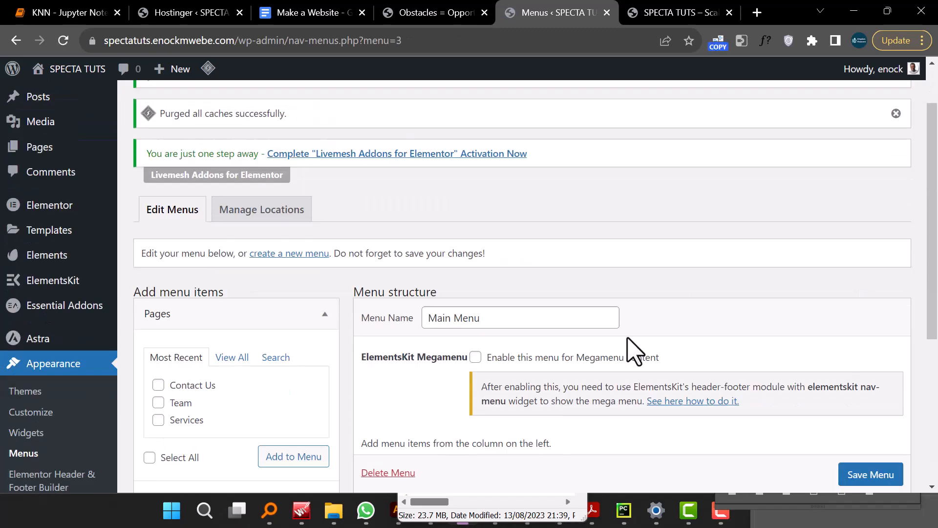
pyautogui.scroll(-4, 634, 351)
pyautogui.scroll(2, 634, 350)
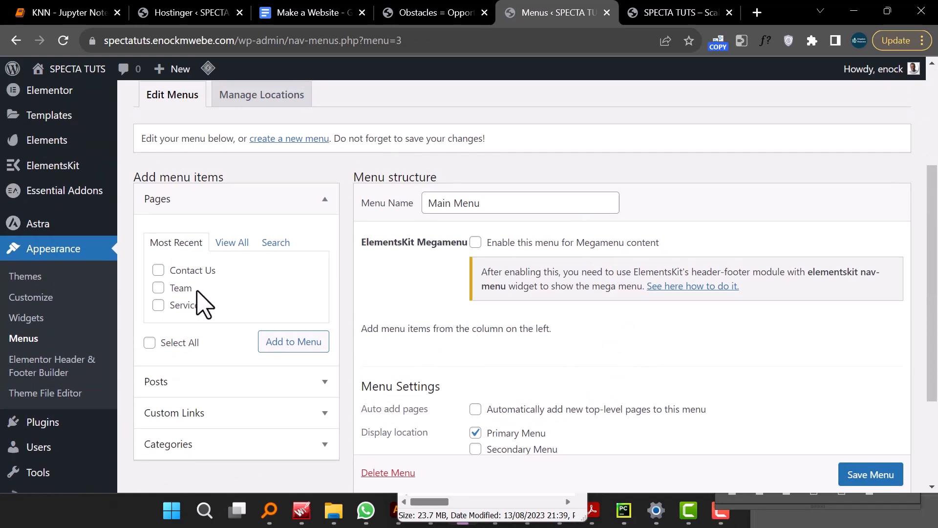
pyautogui.click(158, 270)
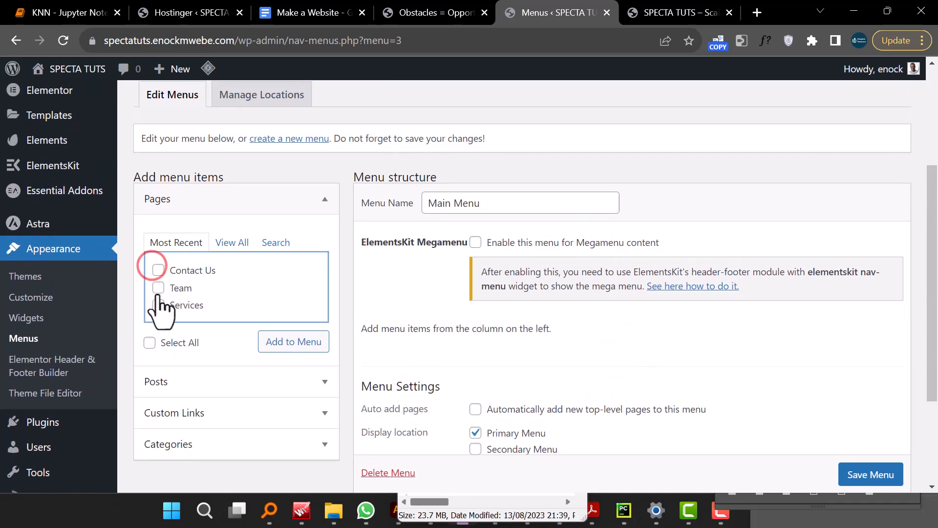
pyautogui.click(232, 242)
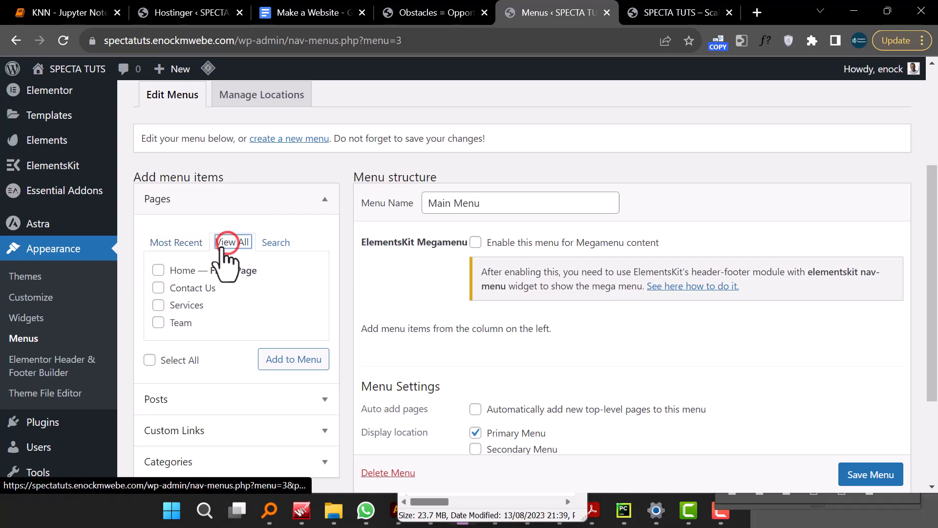
pyautogui.click(158, 270)
pyautogui.click(159, 287)
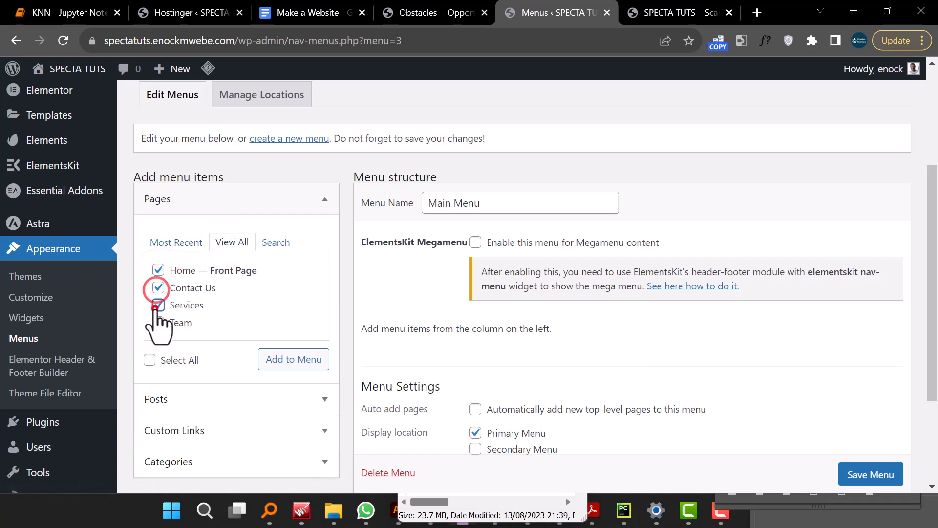
pyautogui.click(158, 304)
pyautogui.click(157, 321)
pyautogui.click(299, 360)
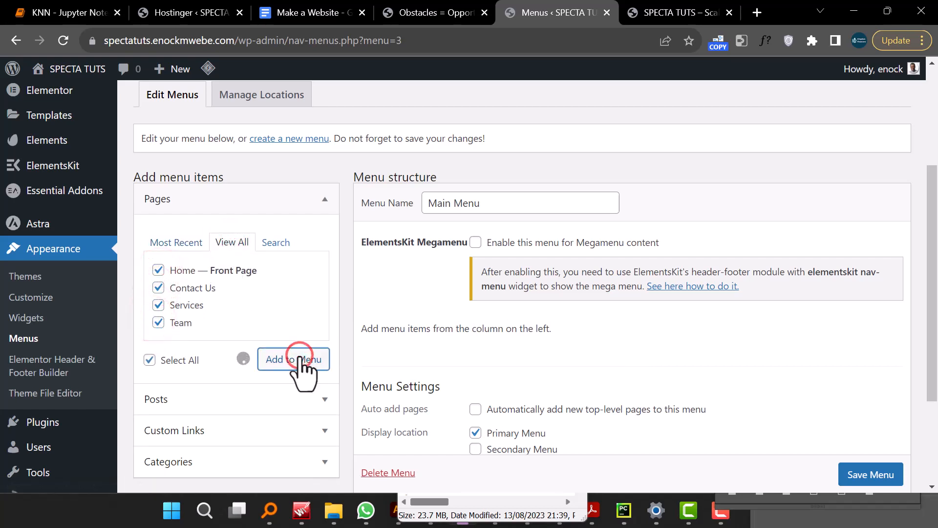
# - Reorder the menu items to Home, Services, Team, Contact Us and expand the Contact Us item's settings
pyautogui.scroll(-5, 687, 373)
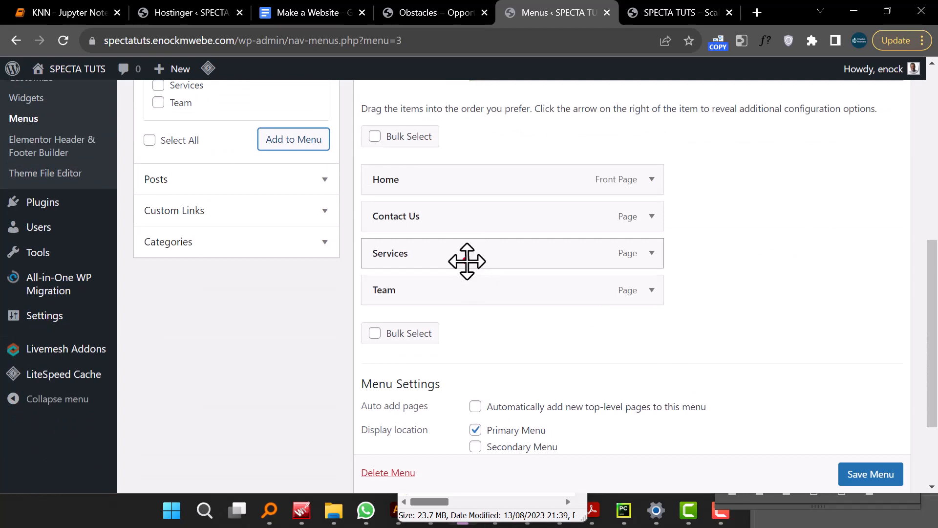
pyautogui.moveTo(466, 260); pyautogui.dragTo(467, 224)
pyautogui.moveTo(442, 291); pyautogui.dragTo(441, 263)
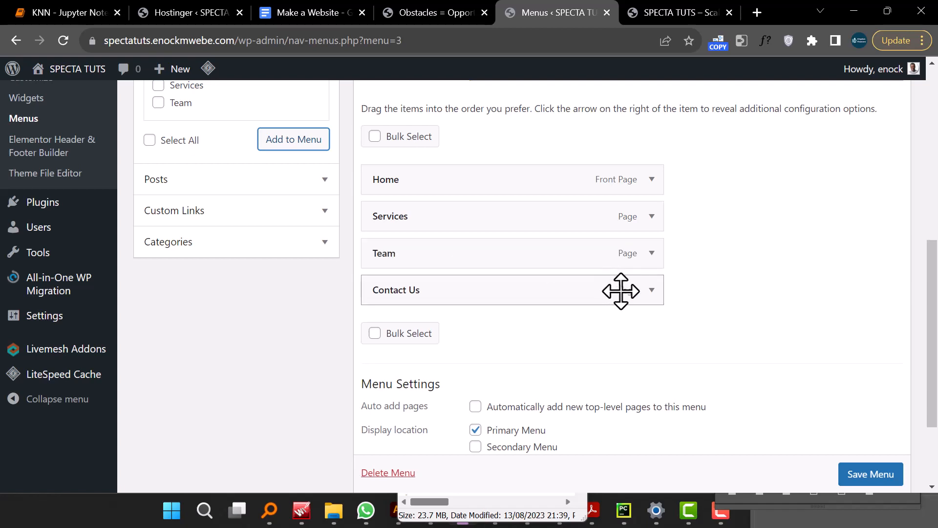
pyautogui.click(652, 290)
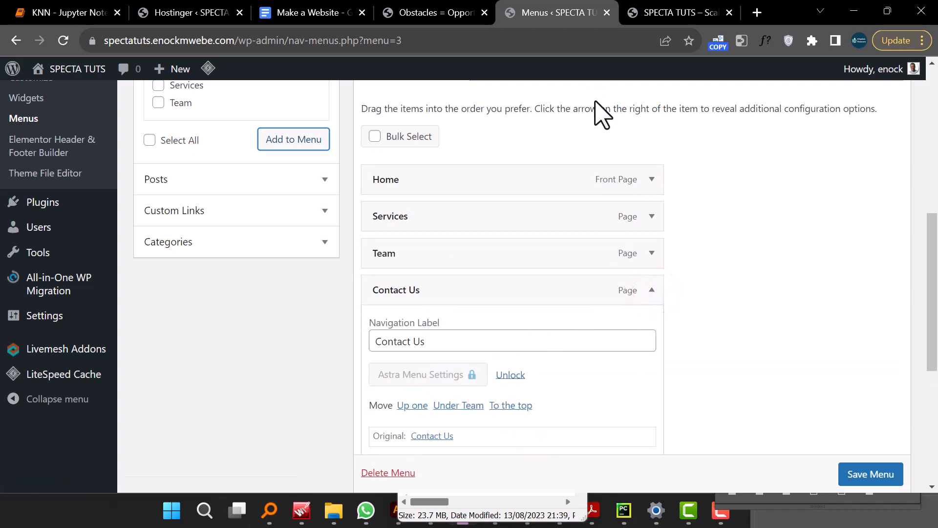
# - Remove the Contact Us item from the Main Menu and save the menu
pyautogui.click(421, 14)
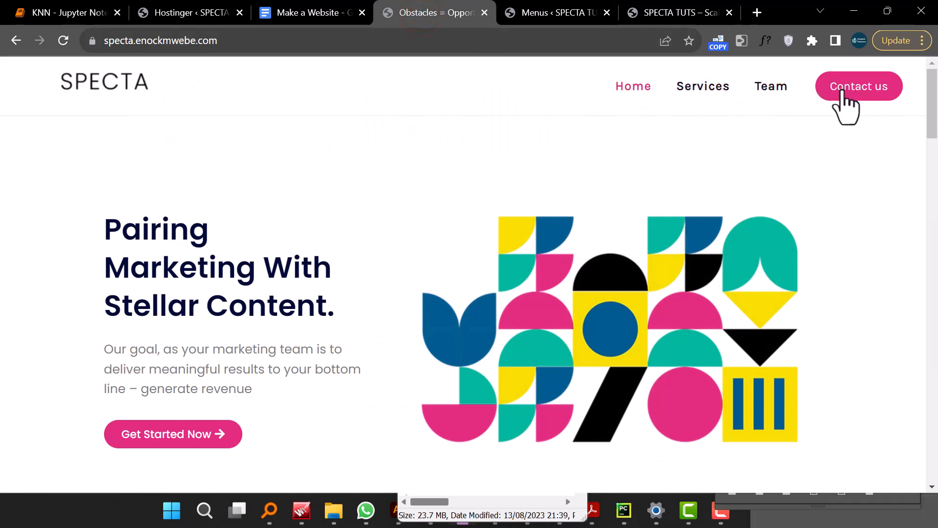
pyautogui.click(558, 14)
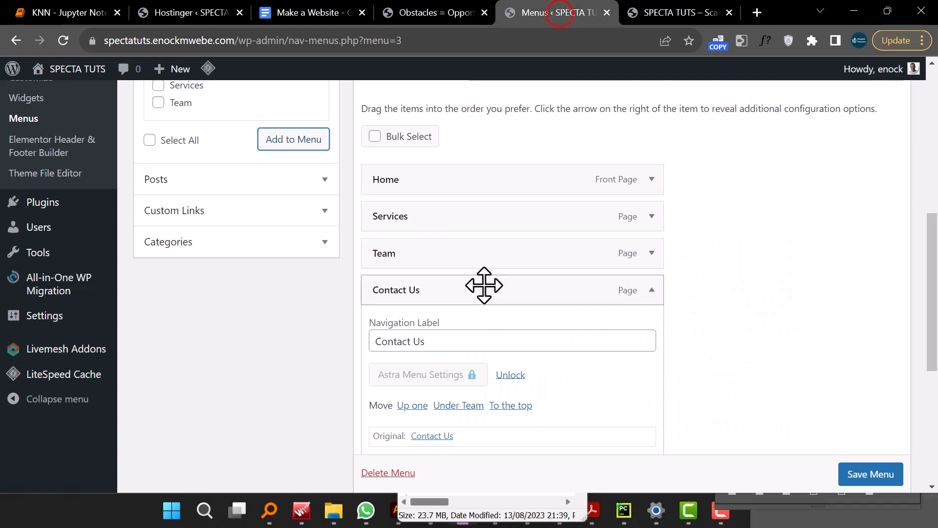
pyautogui.scroll(-3, 484, 383)
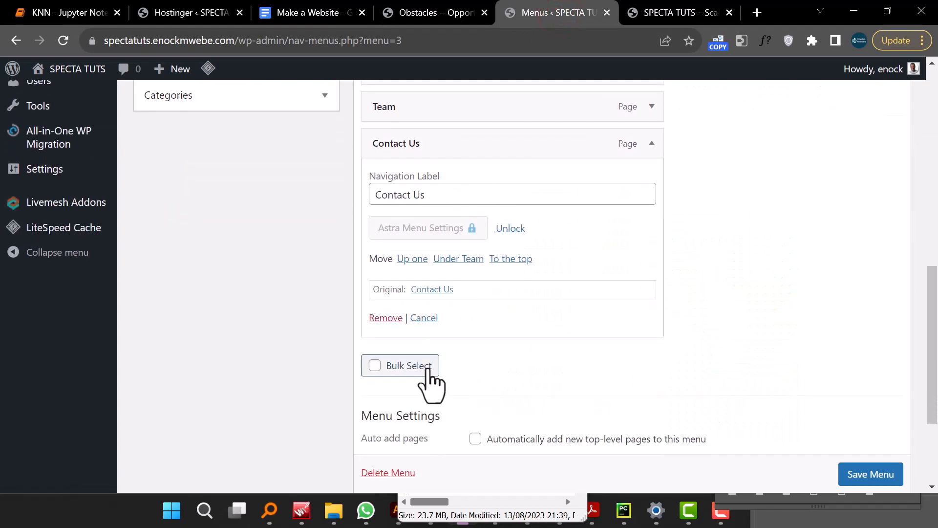
pyautogui.click(386, 317)
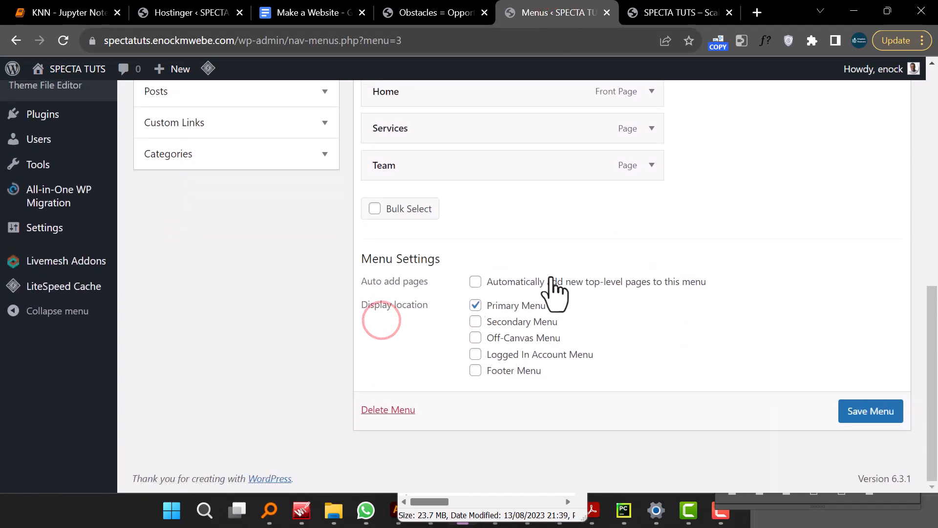
pyautogui.scroll(-2, 738, 369)
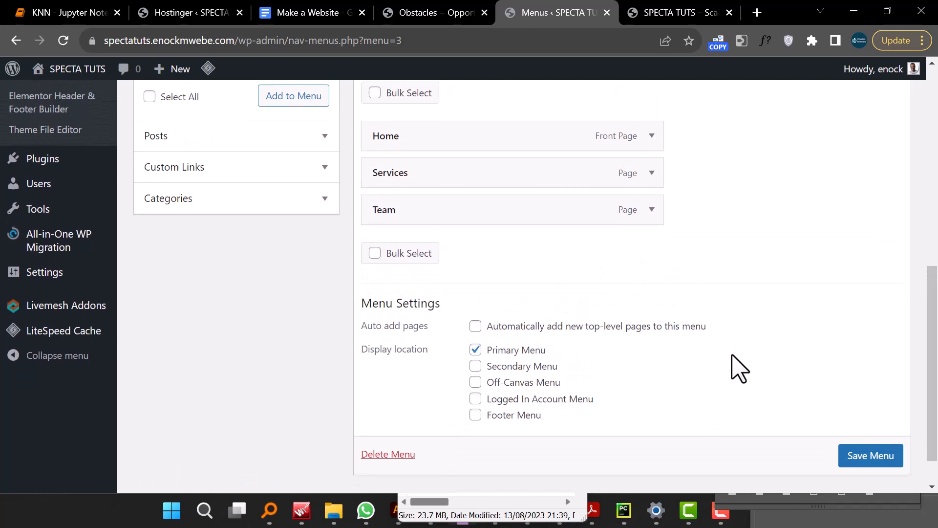
pyautogui.click(865, 405)
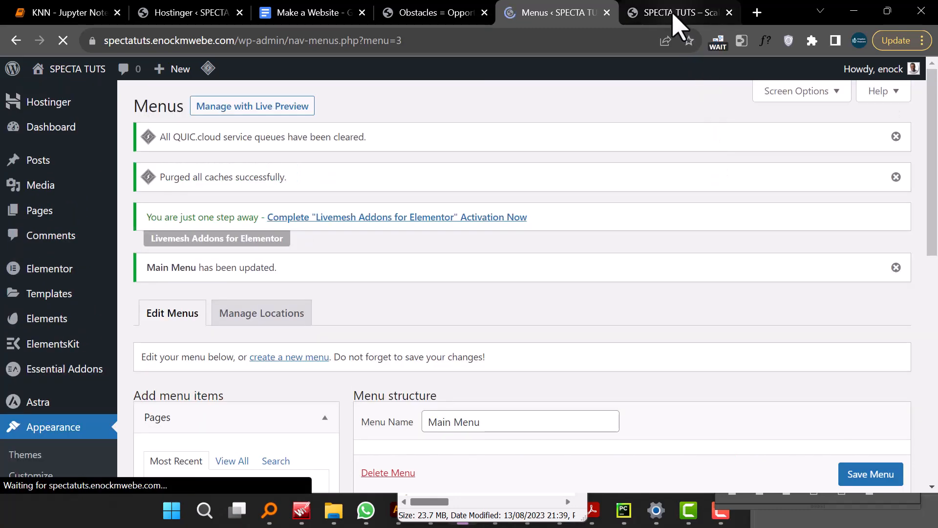
# - Compare the site's updated header navigation with the demo site's header
pyautogui.click(674, 15)
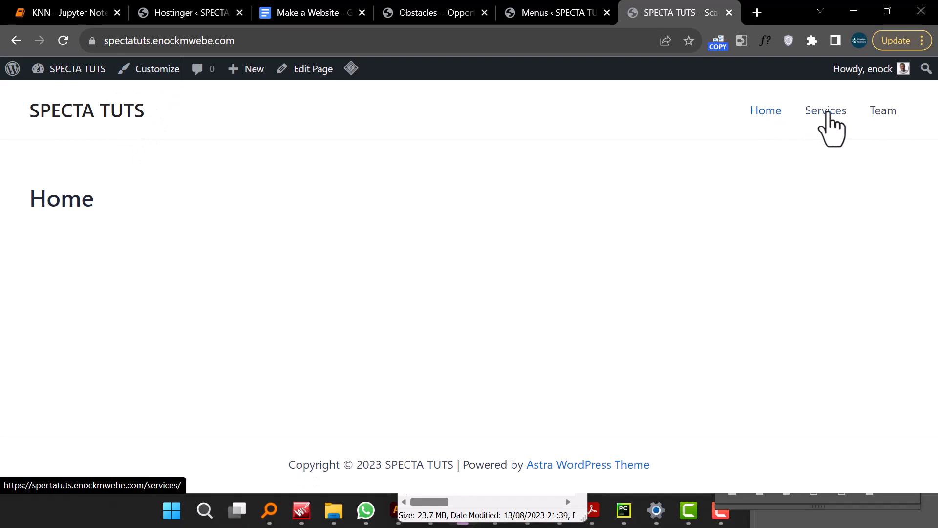
pyautogui.click(545, 14)
pyautogui.click(442, 12)
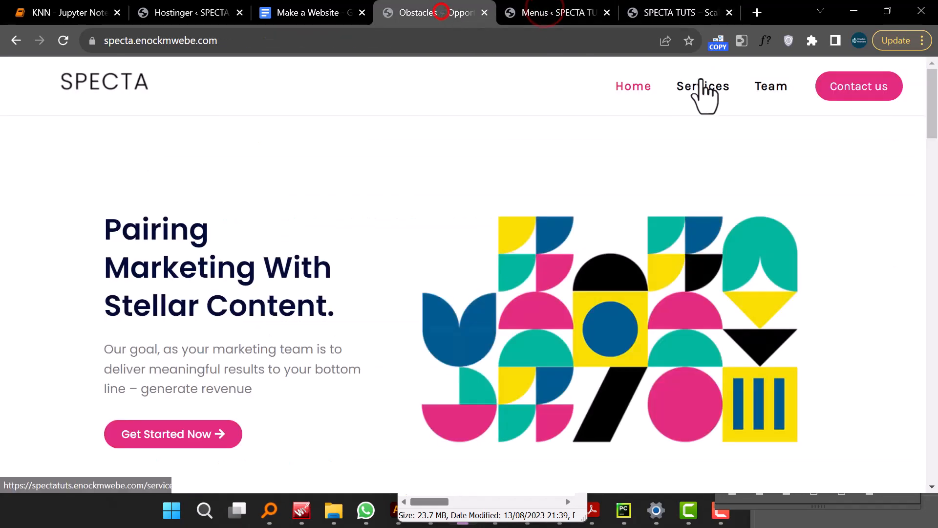
pyautogui.click(675, 12)
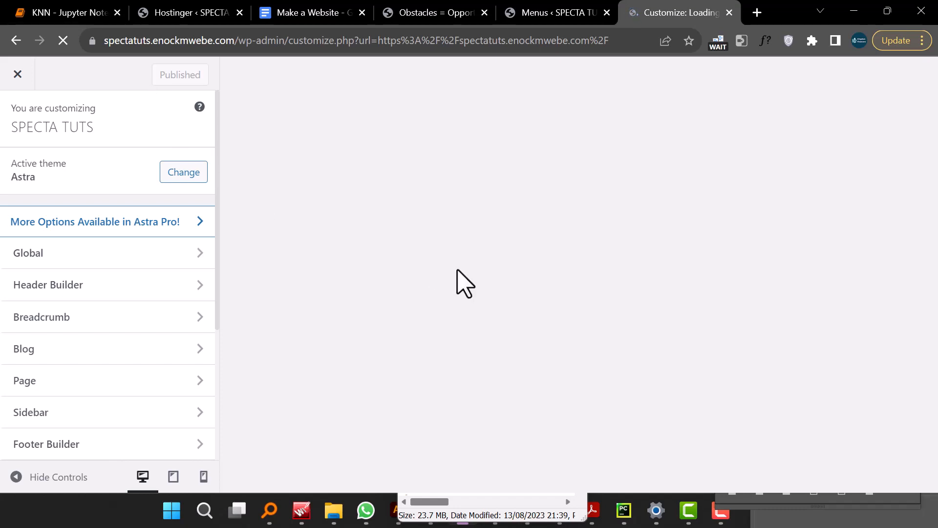
# - In the Customizer's Site Identity, set Asset 6@4x from the Specta folder as the site logo, skipping cropping
pyautogui.scroll(-3, 153, 430)
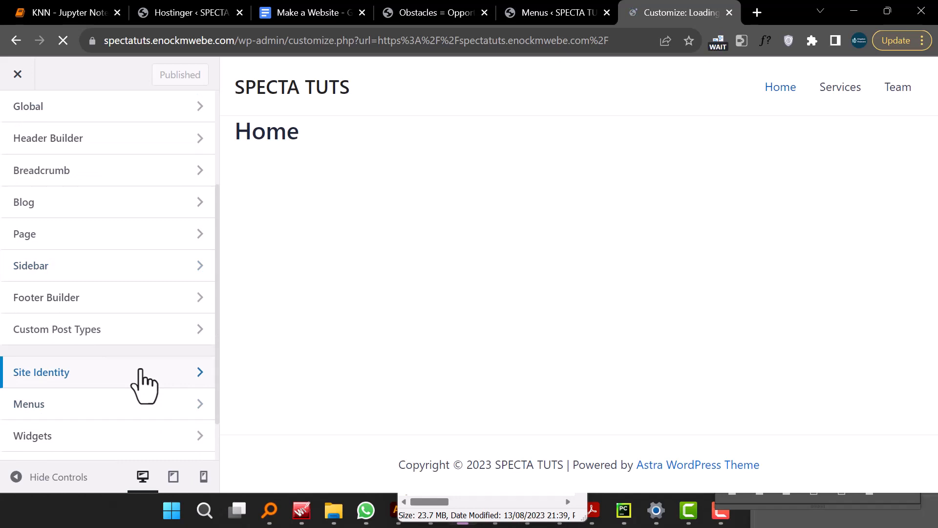
pyautogui.click(141, 372)
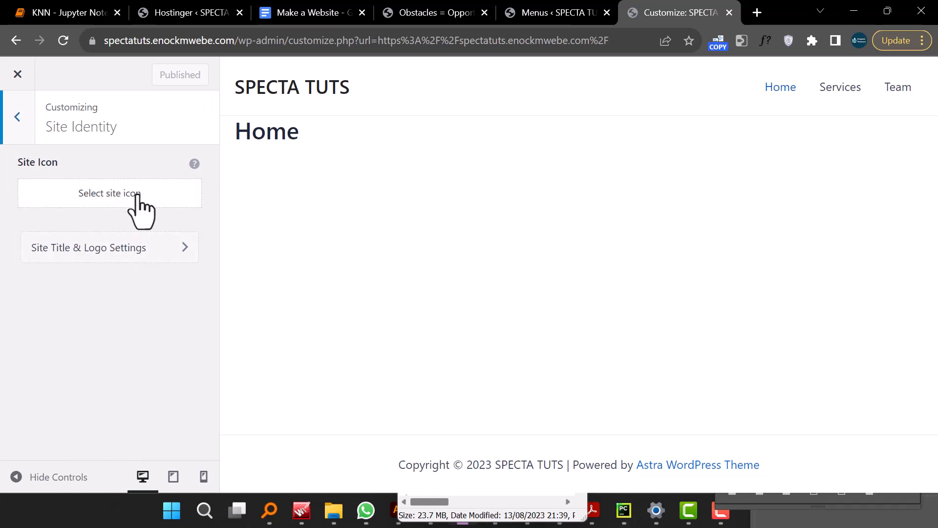
pyautogui.click(125, 252)
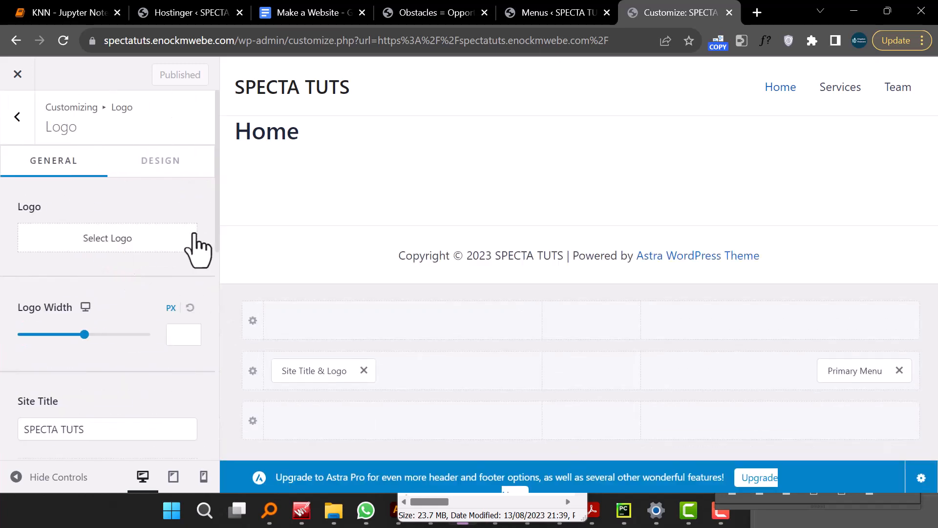
pyautogui.click(137, 240)
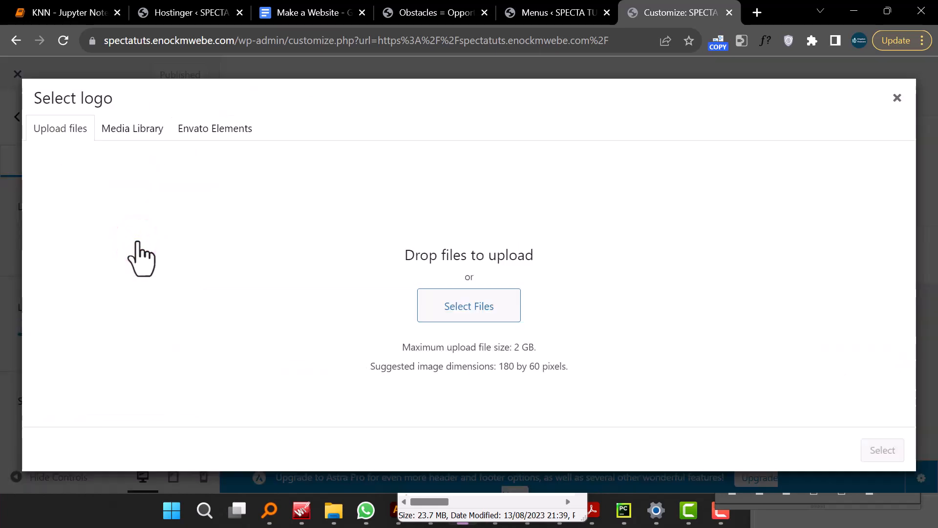
pyautogui.click(460, 306)
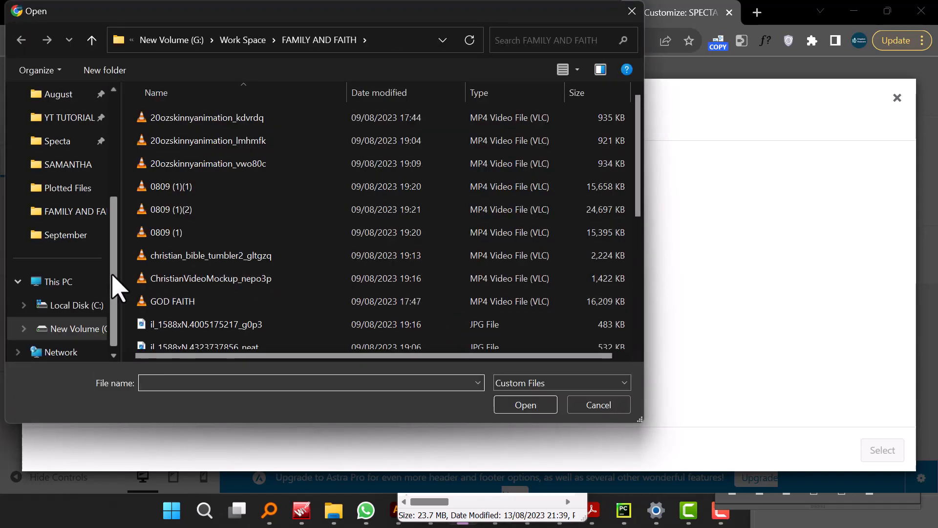
pyautogui.moveTo(115, 273)
pyautogui.mouseDown()
pyautogui.moveTo(126, 268)
pyautogui.moveTo(126, 247)
pyautogui.moveTo(129, 262)
pyautogui.mouseUp()
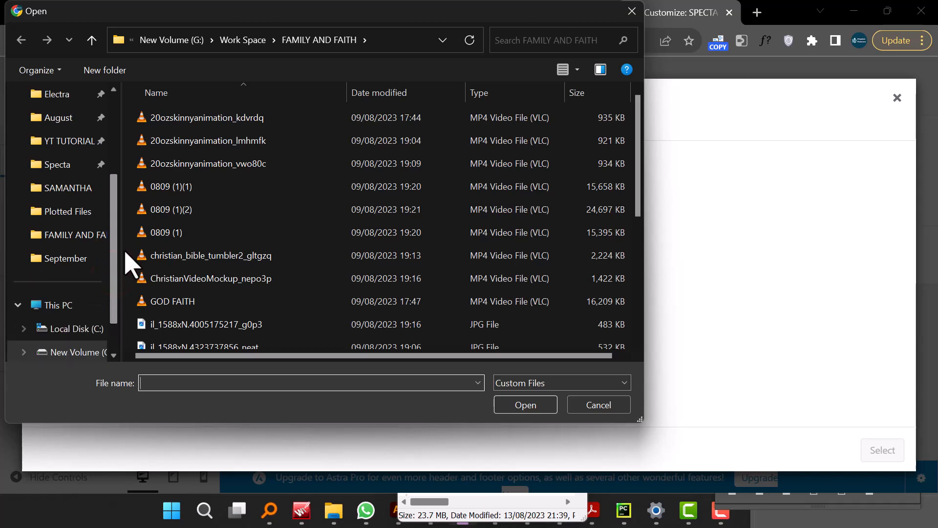
pyautogui.click(67, 169)
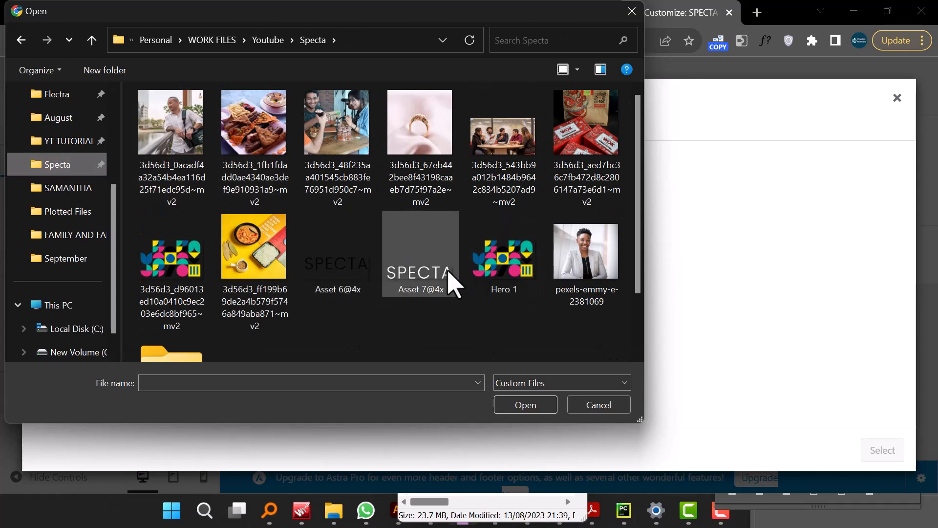
pyautogui.click(335, 282)
pyautogui.click(520, 410)
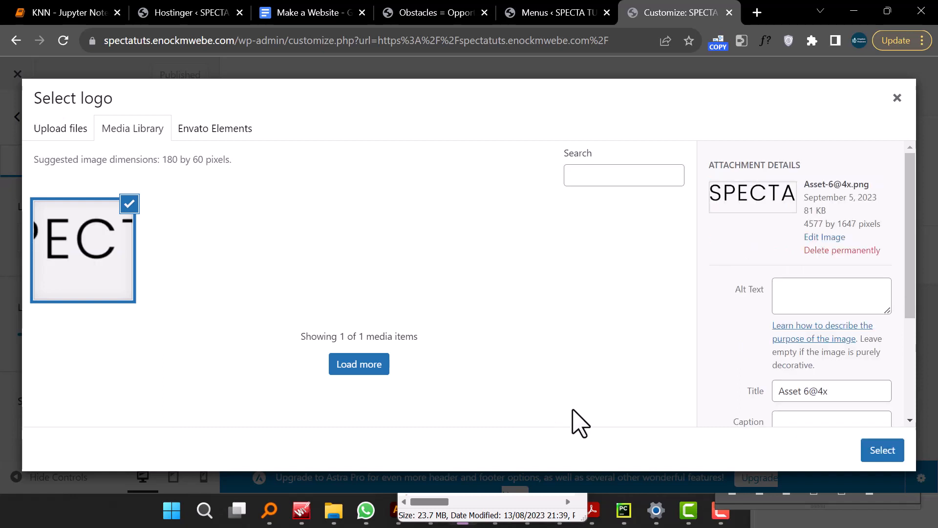
pyautogui.click(892, 451)
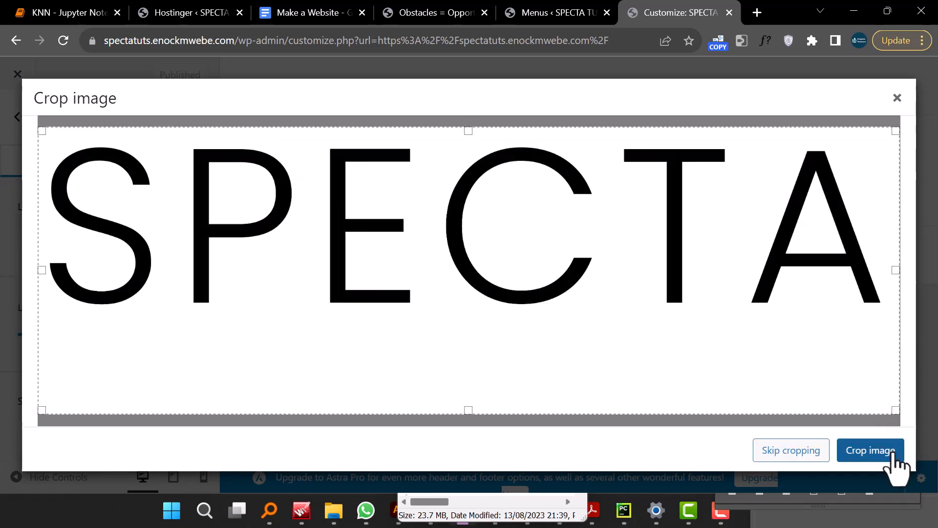
pyautogui.click(801, 450)
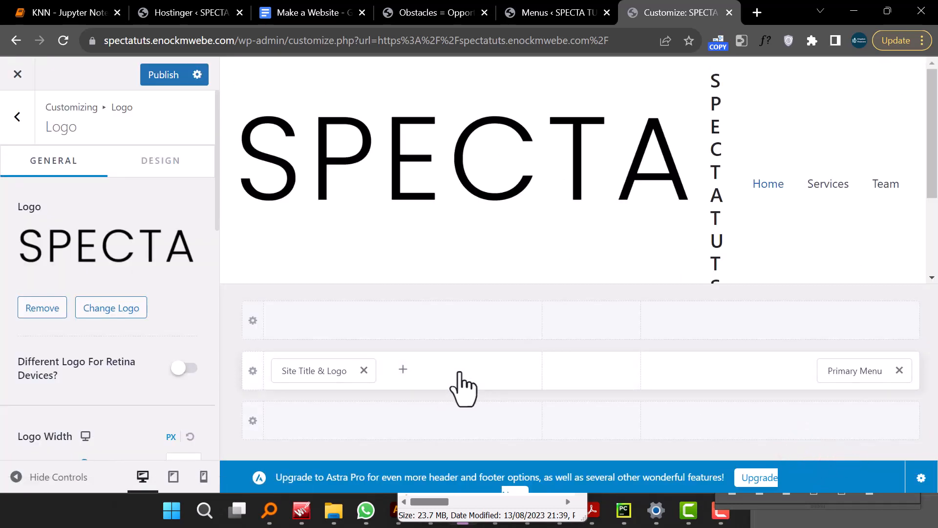
# - Clear the site title and undo the deletion
pyautogui.scroll(-3, 112, 338)
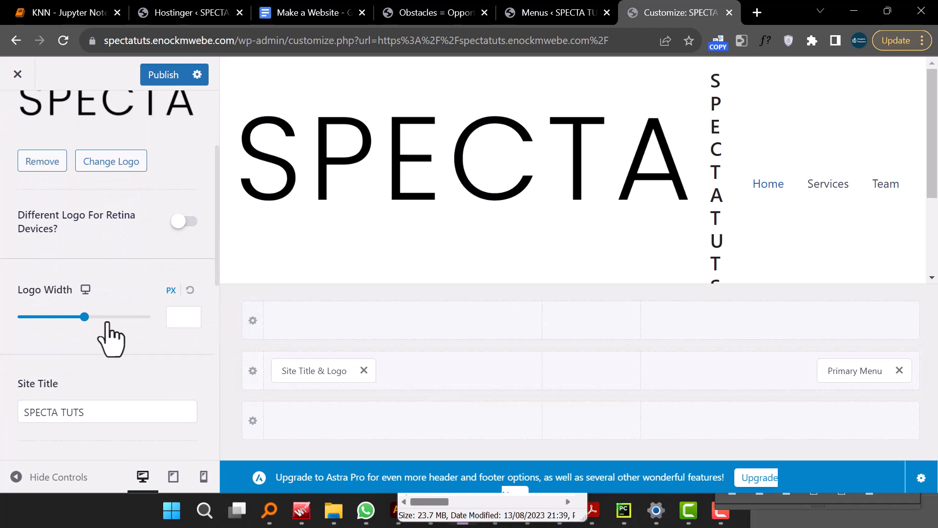
pyautogui.scroll(-3, 111, 339)
pyautogui.tripleClick(67, 265)
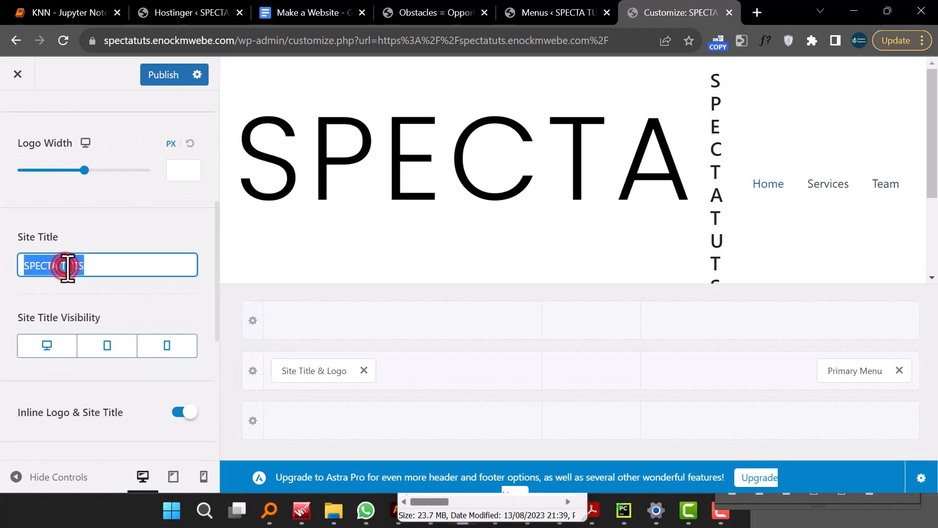
pyautogui.press('BackSpace')
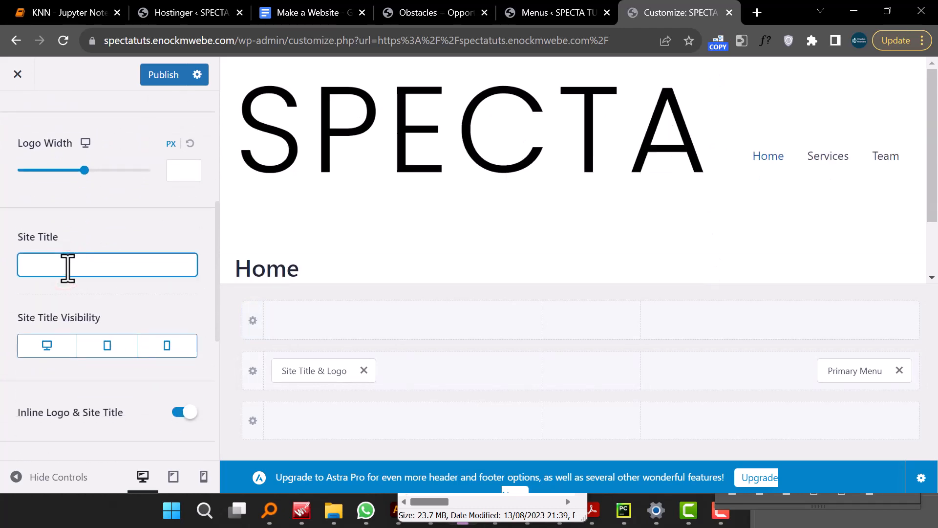
pyautogui.hotkey('ctrl', 'z')
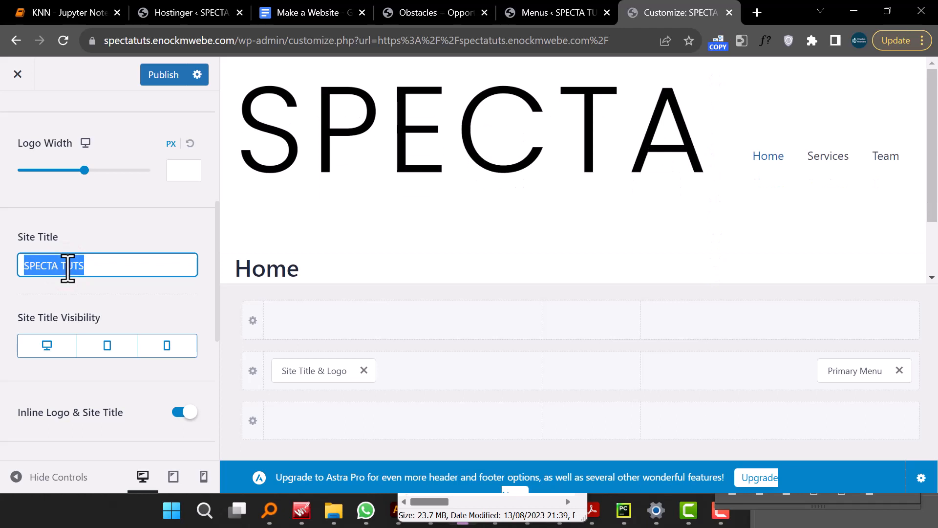
# - Turn off Inline Logo & Site Title and reduce the logo width to 177 px
pyautogui.scroll(-3, 86, 272)
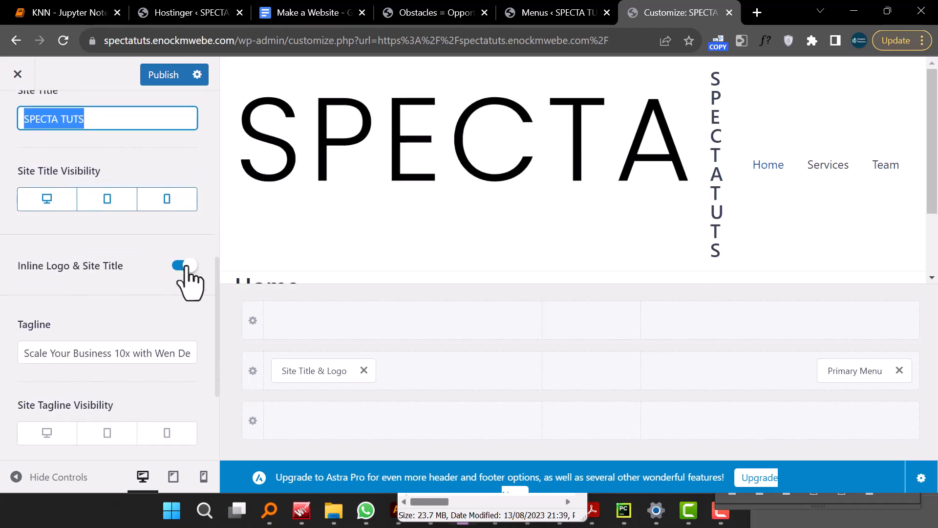
pyautogui.click(185, 266)
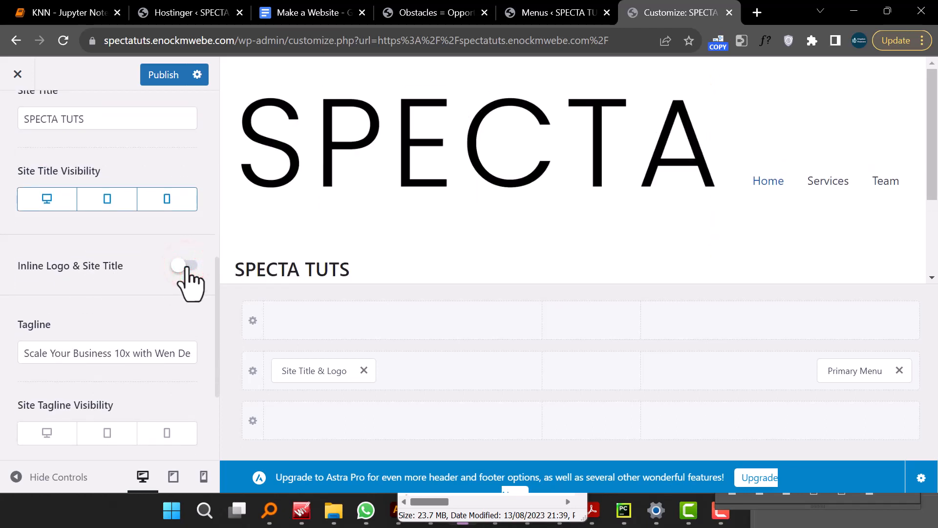
pyautogui.scroll(-2, 190, 284)
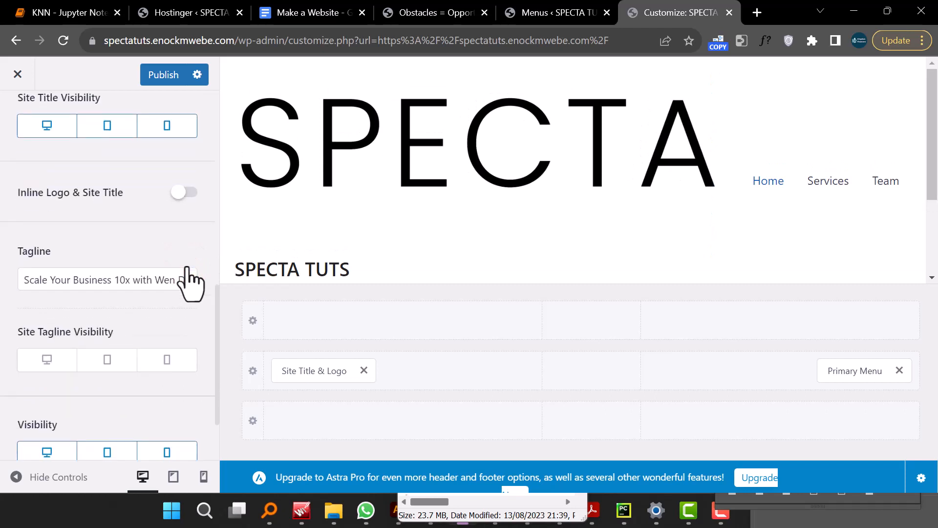
pyautogui.scroll(-2, 190, 283)
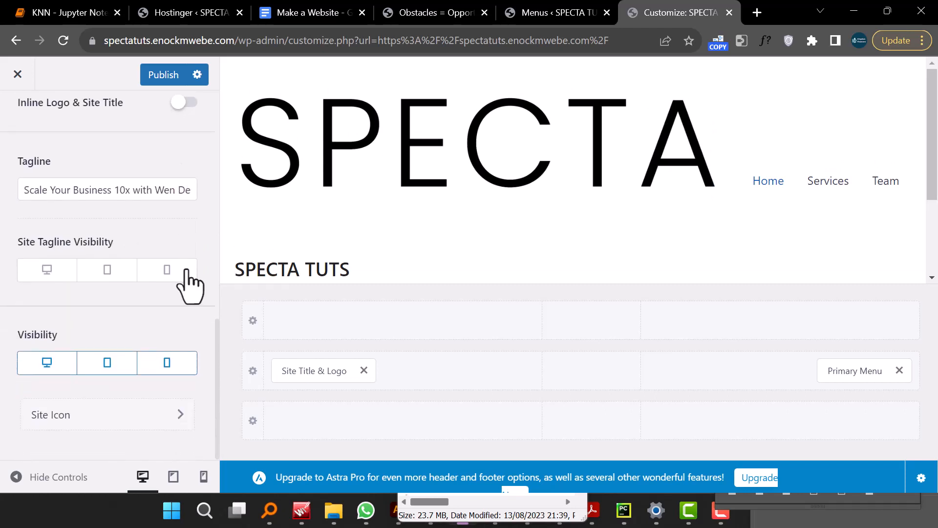
pyautogui.scroll(12, 189, 284)
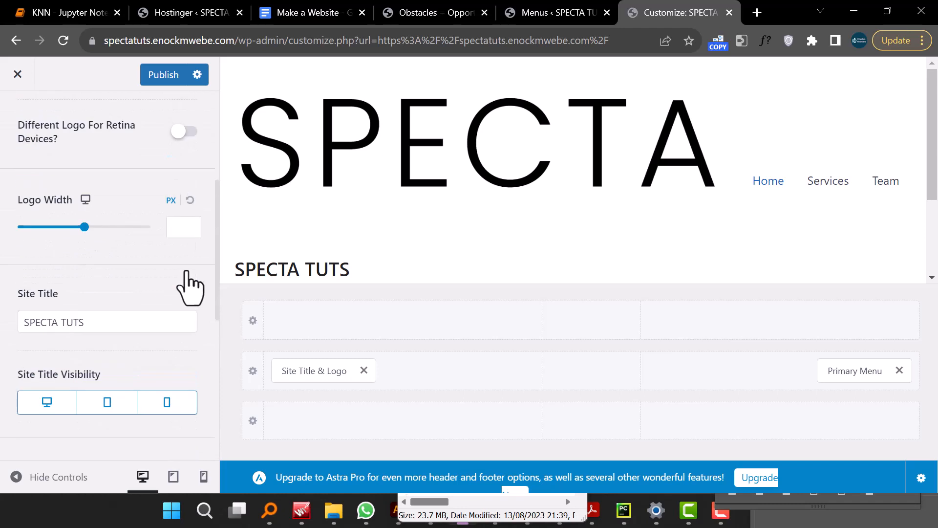
pyautogui.scroll(-3, 190, 284)
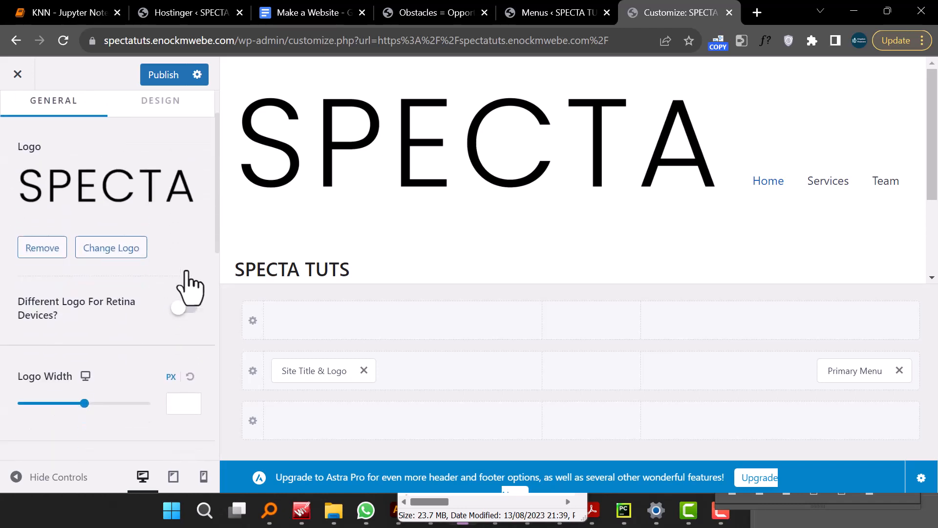
pyautogui.moveTo(84, 317); pyautogui.dragTo(59, 313)
pyautogui.scroll(-6, 75, 337)
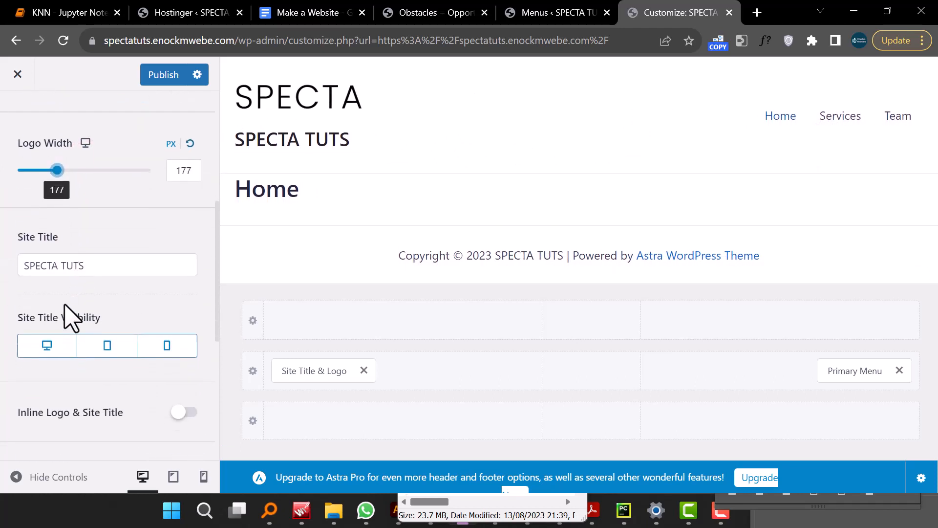
# - Clear the site title so only the logo shows in the header
pyautogui.scroll(-2, 78, 286)
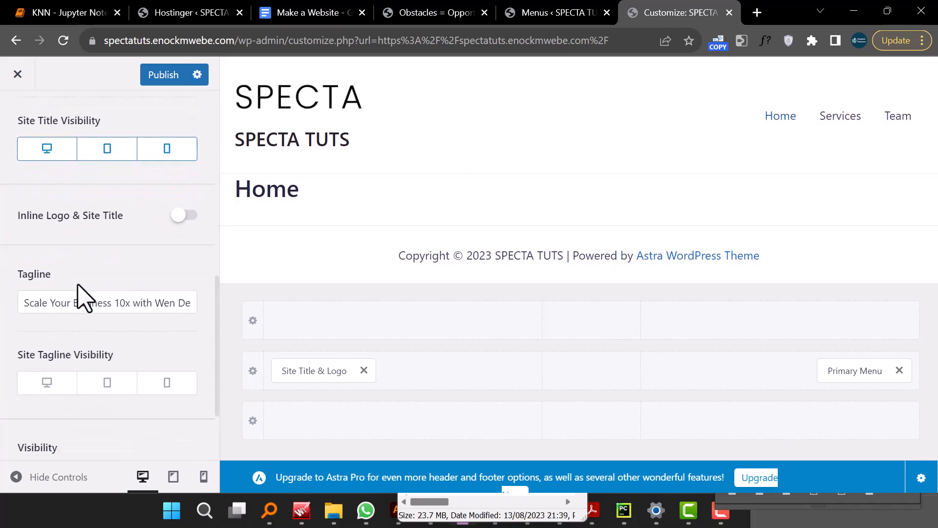
pyautogui.scroll(8, 81, 288)
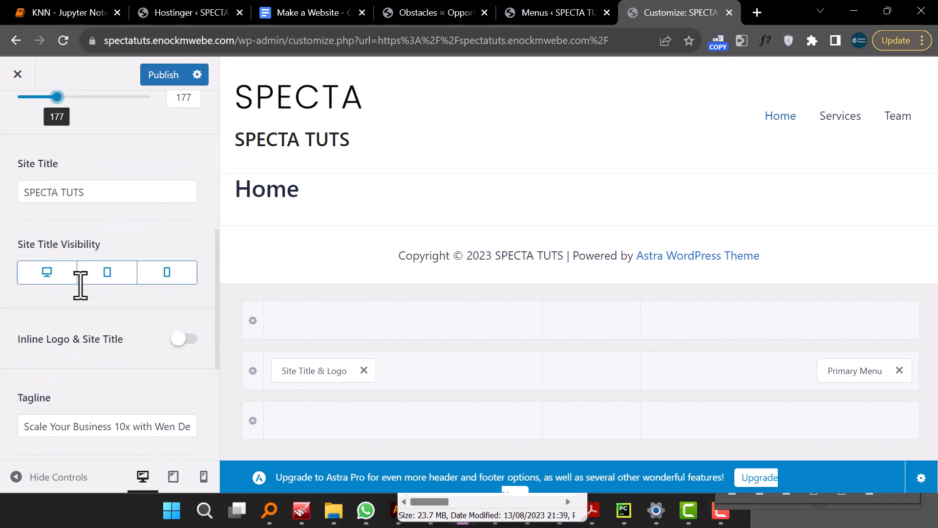
pyautogui.scroll(-3, 116, 329)
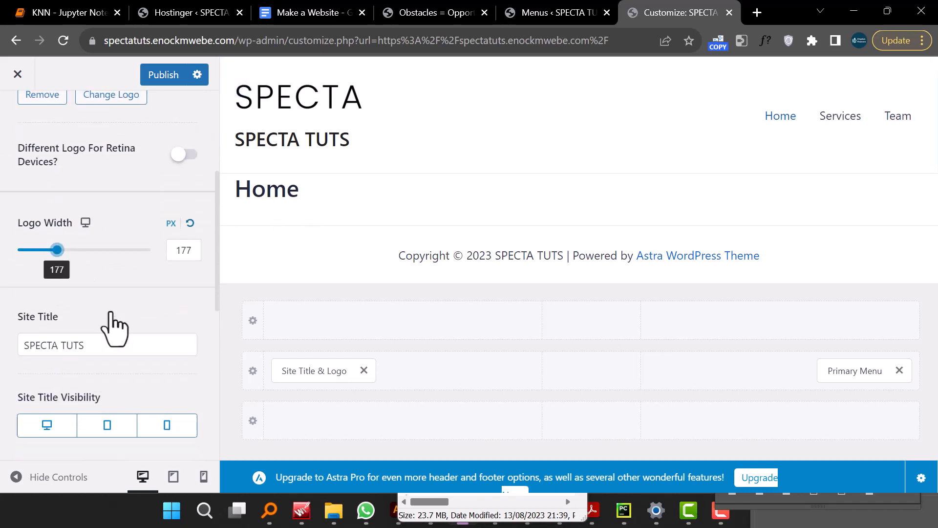
pyautogui.click(68, 264)
pyautogui.tripleClick(69, 264)
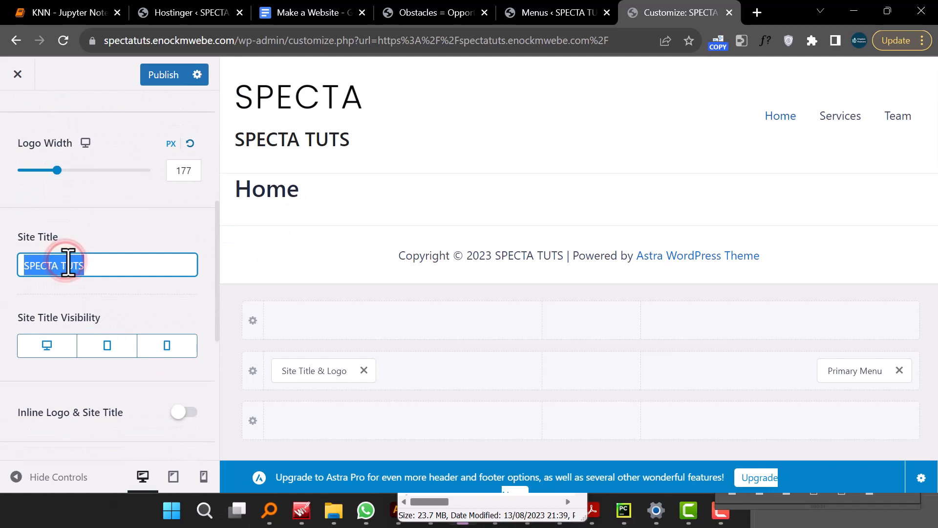
pyautogui.press('BackSpace')
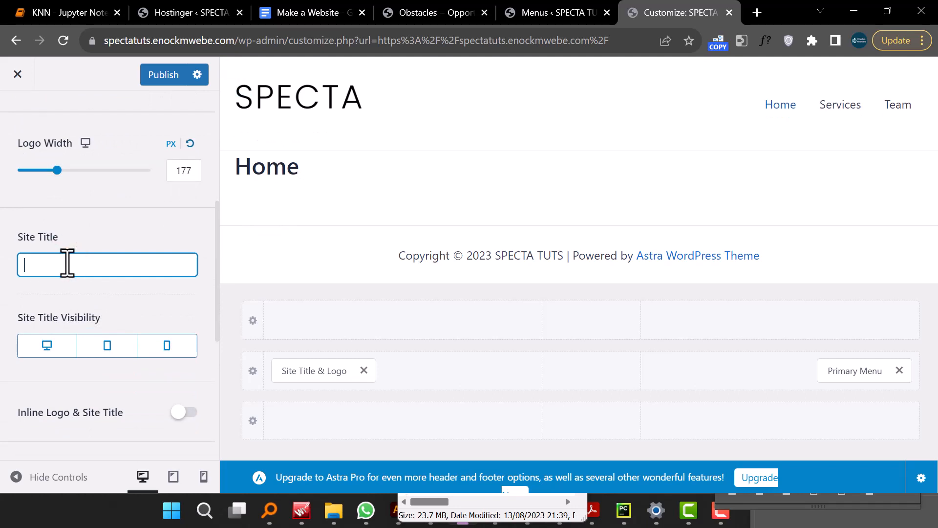
# - Reduce the header logo width to 102 px
pyautogui.click(10, 479)
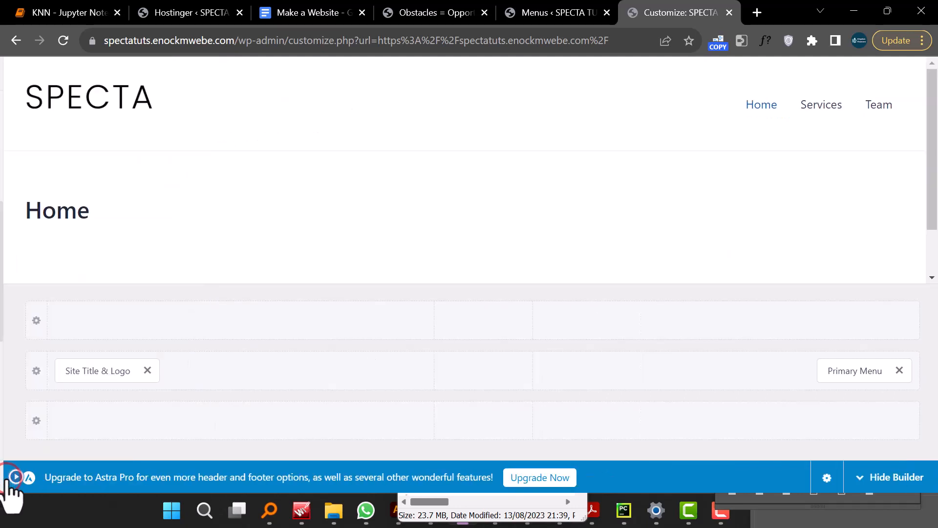
pyautogui.click(8, 479)
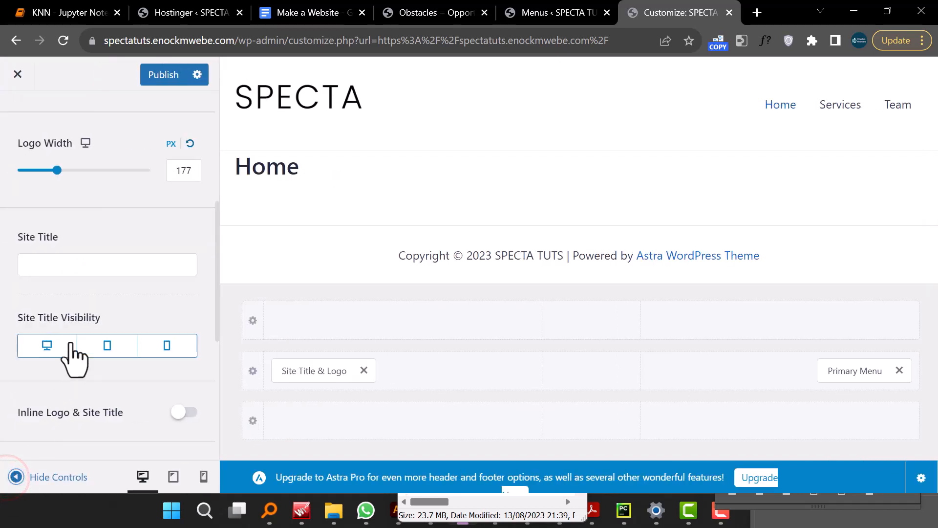
pyautogui.scroll(3, 68, 250)
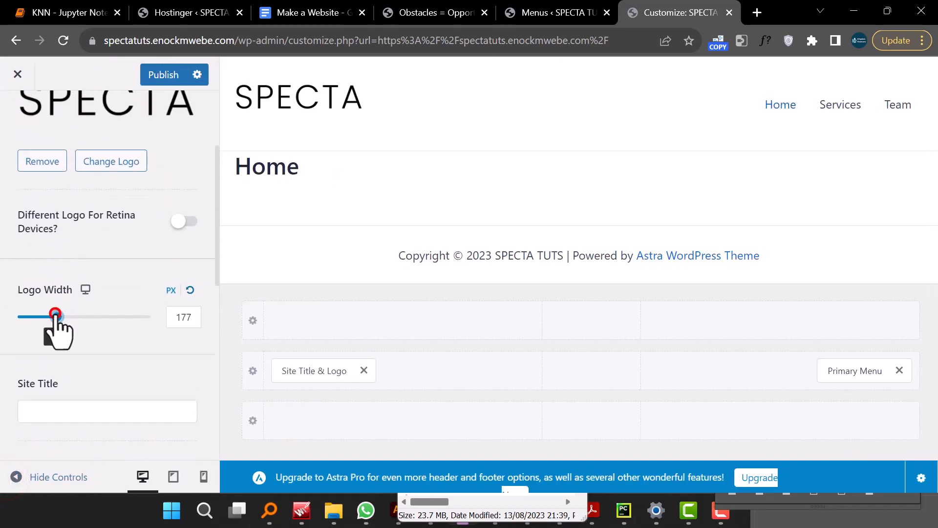
pyautogui.moveTo(55, 315)
pyautogui.mouseDown()
pyautogui.moveTo(29, 316)
pyautogui.moveTo(39, 318)
pyautogui.mouseUp()
pyautogui.rightClick(42, 319)
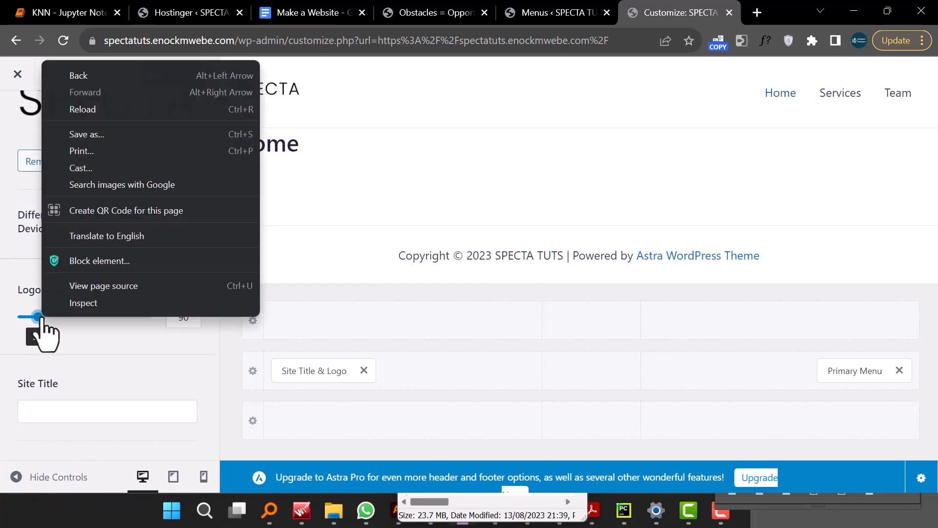
pyautogui.click(17, 475)
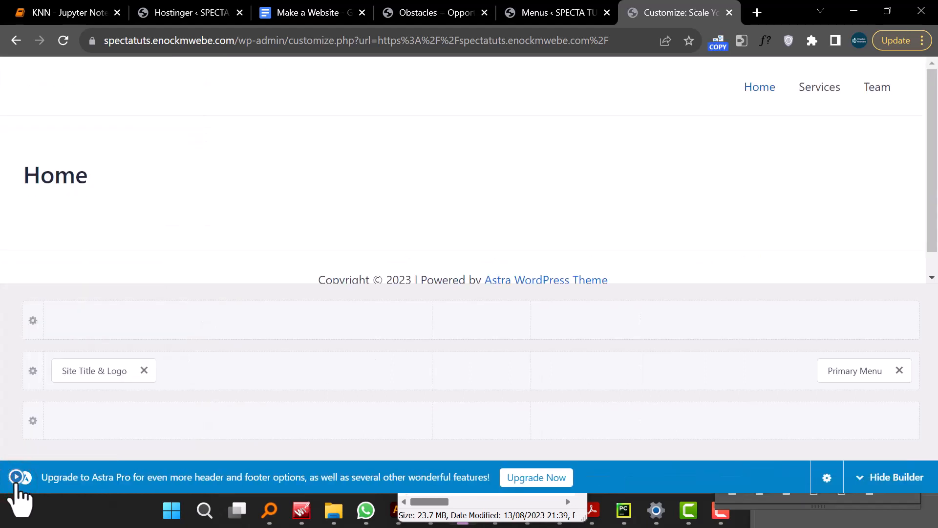
pyautogui.click(16, 477)
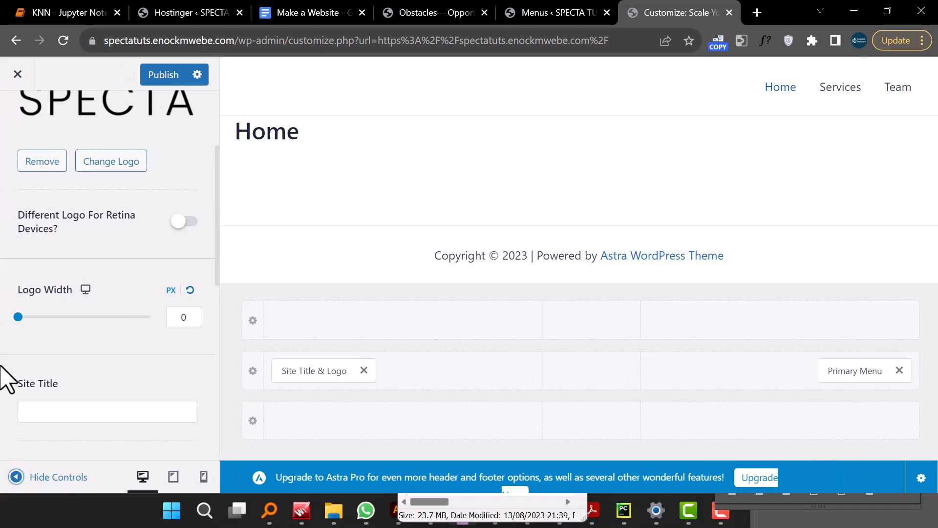
pyautogui.moveTo(30, 321)
pyautogui.mouseDown()
pyautogui.moveTo(48, 327)
pyautogui.moveTo(41, 335)
pyautogui.mouseUp()
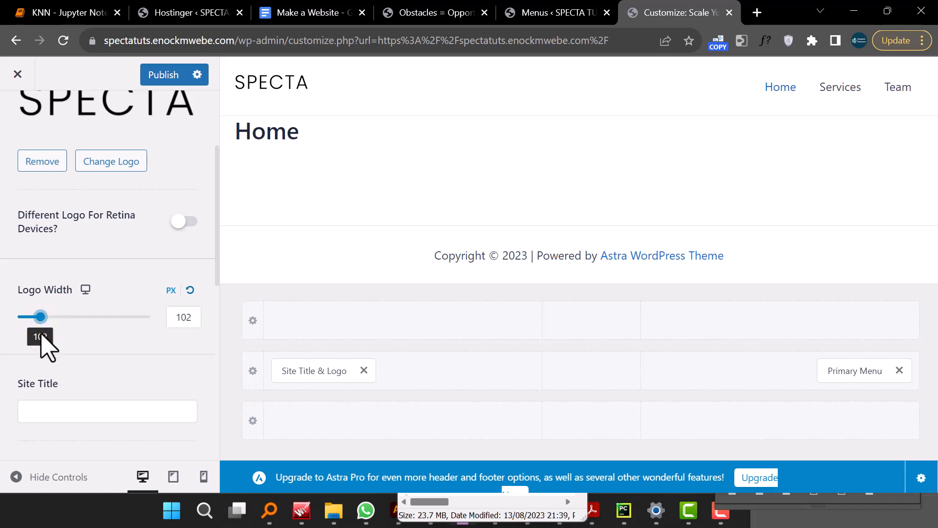
# - Examine the logo's general and design settings in the customizer
pyautogui.click(14, 477)
pyautogui.click(14, 477)
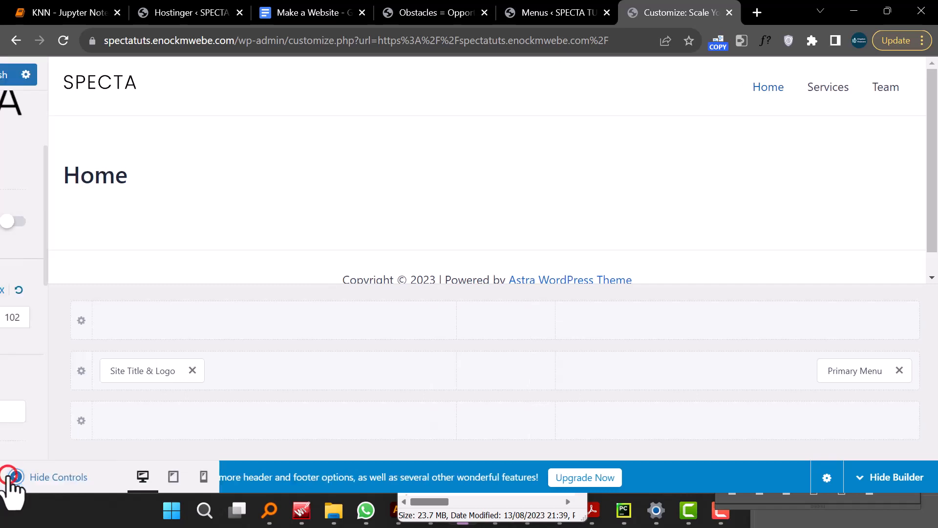
pyautogui.scroll(-5, 105, 396)
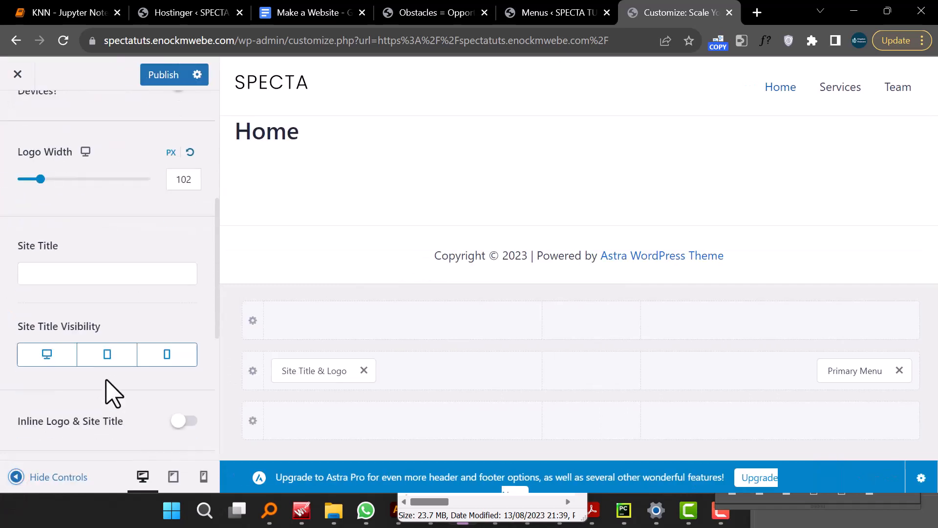
pyautogui.scroll(-5, 111, 394)
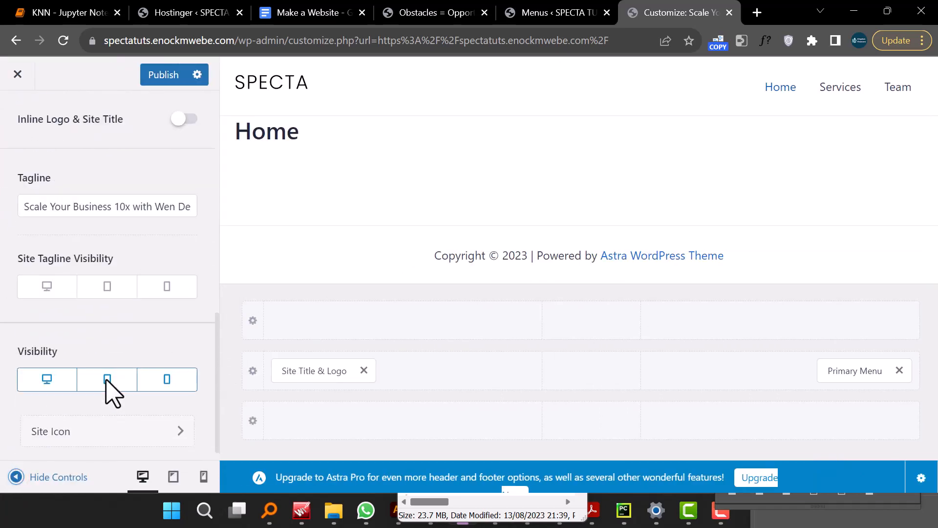
pyautogui.scroll(10, 108, 394)
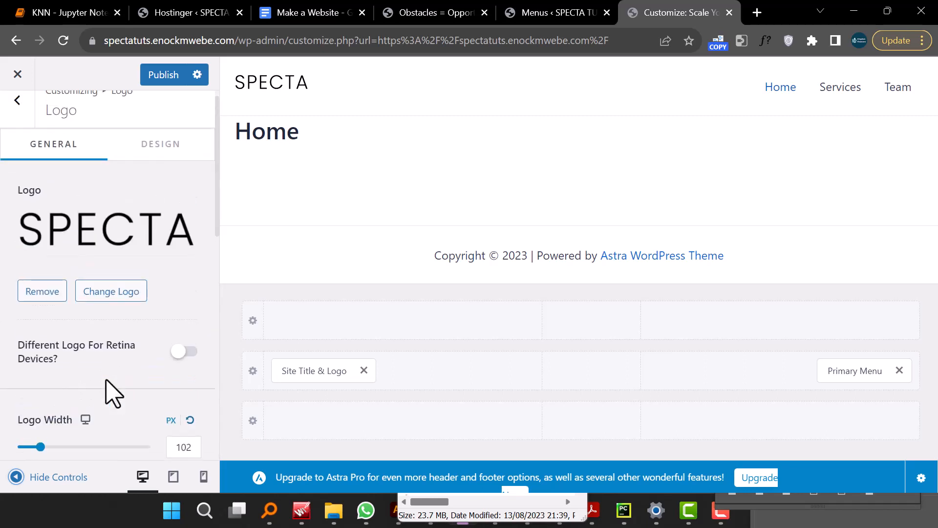
pyautogui.click(176, 165)
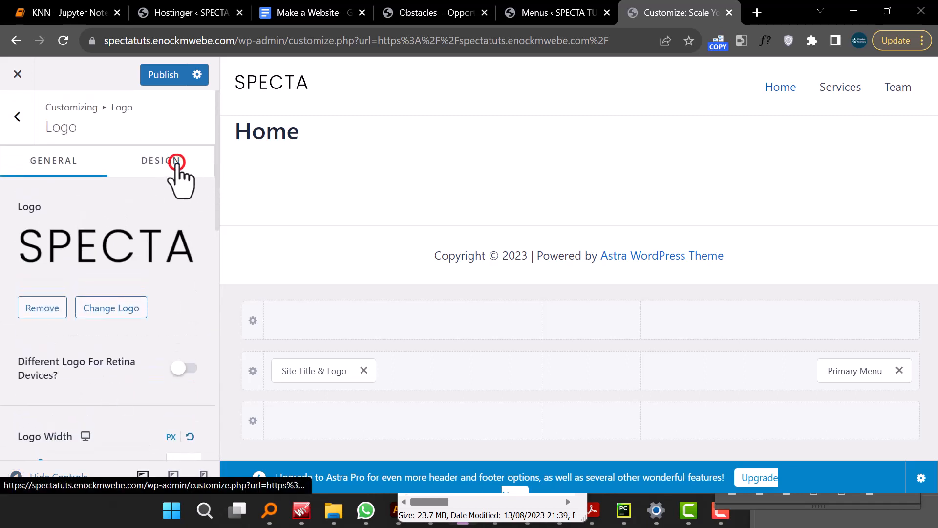
pyautogui.scroll(-2, 167, 256)
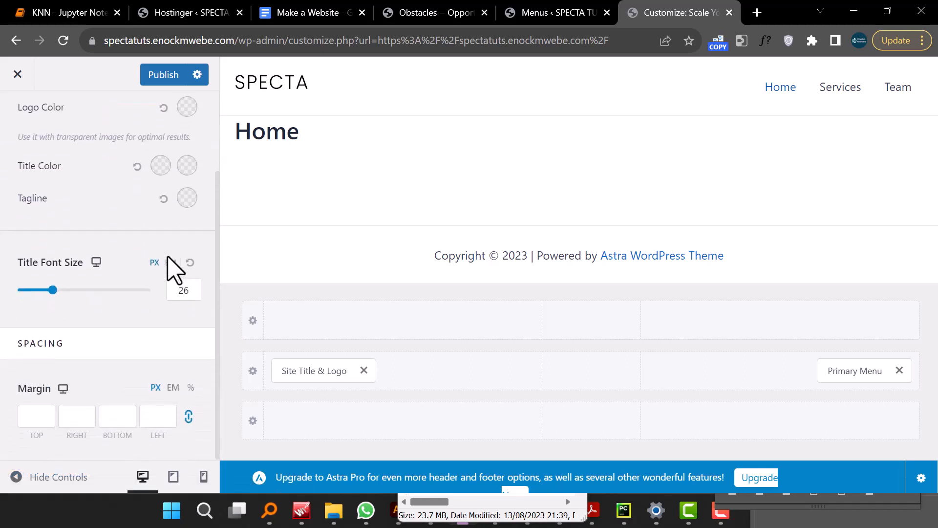
pyautogui.scroll(2, 170, 264)
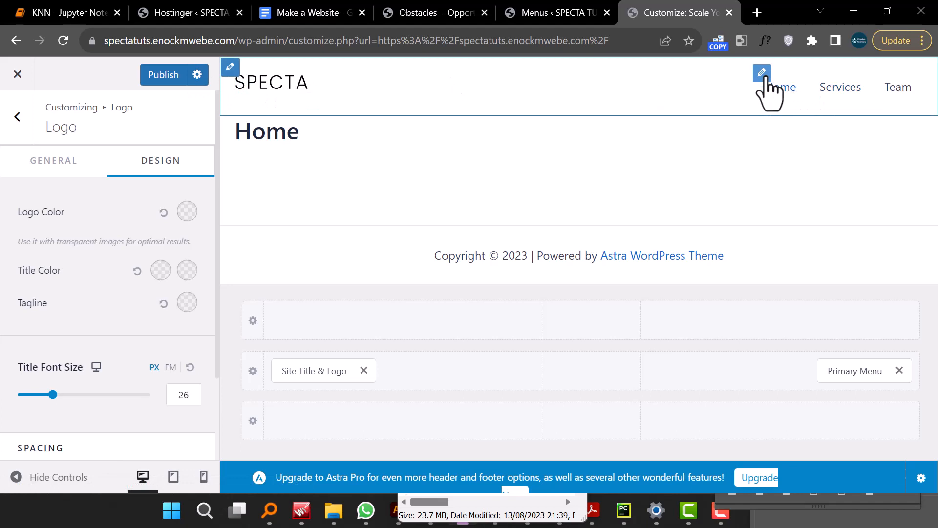
# - Move the Primary Menu element into the center section of the header's main row
pyautogui.click(766, 75)
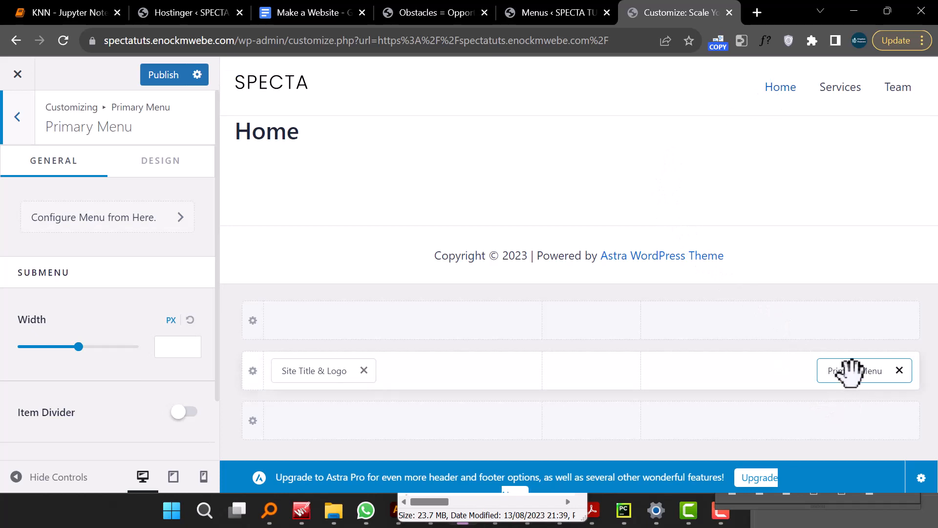
pyautogui.moveTo(856, 376); pyautogui.dragTo(725, 408)
pyautogui.moveTo(850, 421); pyautogui.dragTo(584, 389)
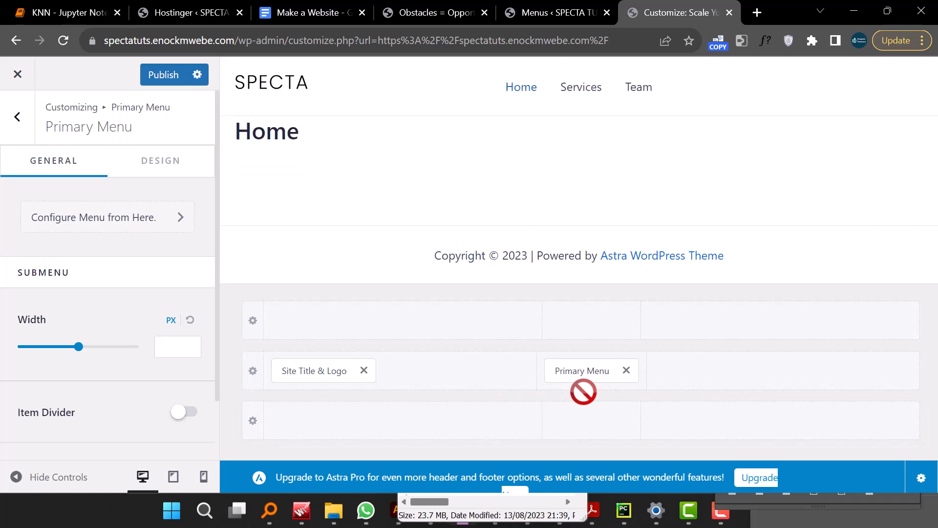
# - Add a Button element to the right section of the header row and open its settings
pyautogui.click(853, 372)
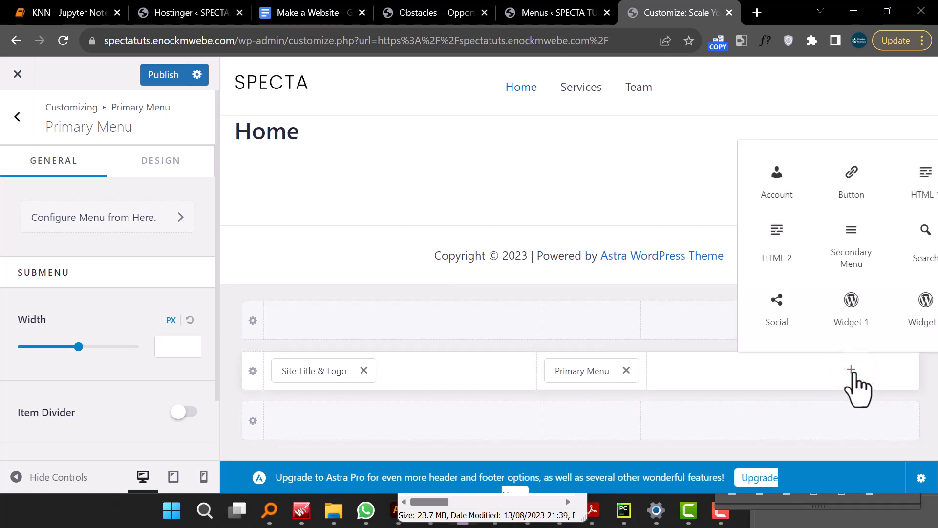
pyautogui.click(853, 184)
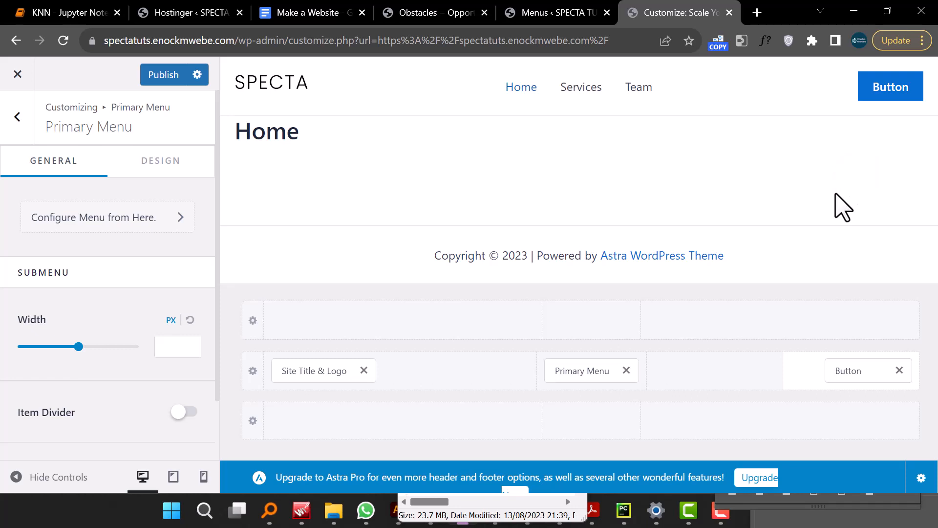
pyautogui.rightClick(841, 206)
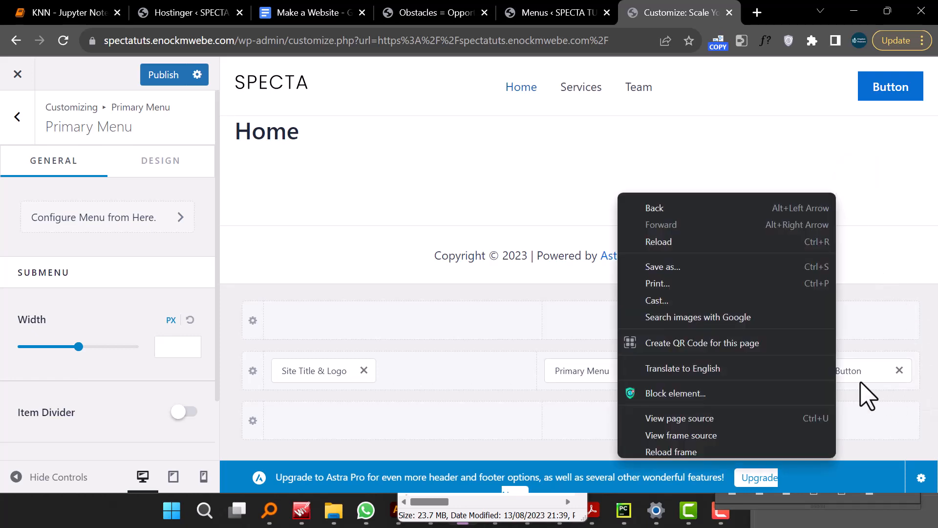
pyautogui.click(857, 376)
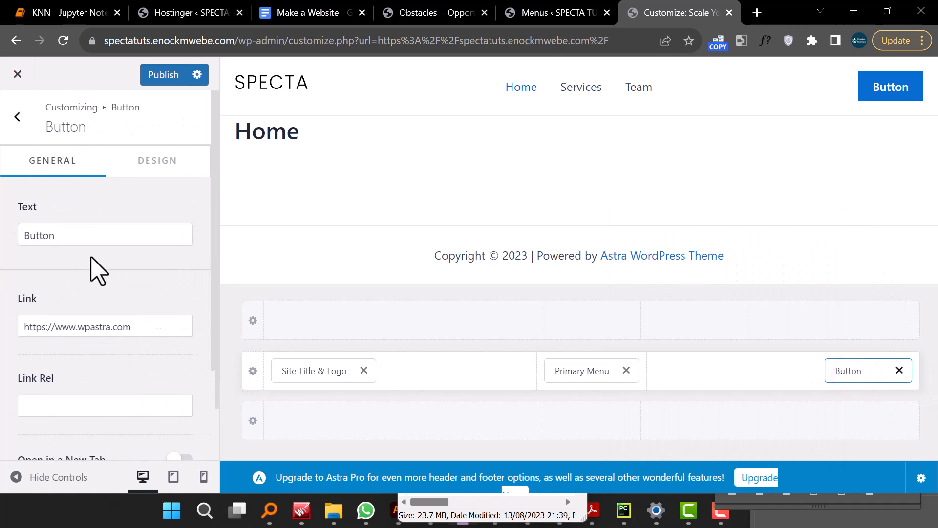
# - Set the header button's text to Contact Us
pyautogui.click(97, 240)
pyautogui.doubleClick(97, 240)
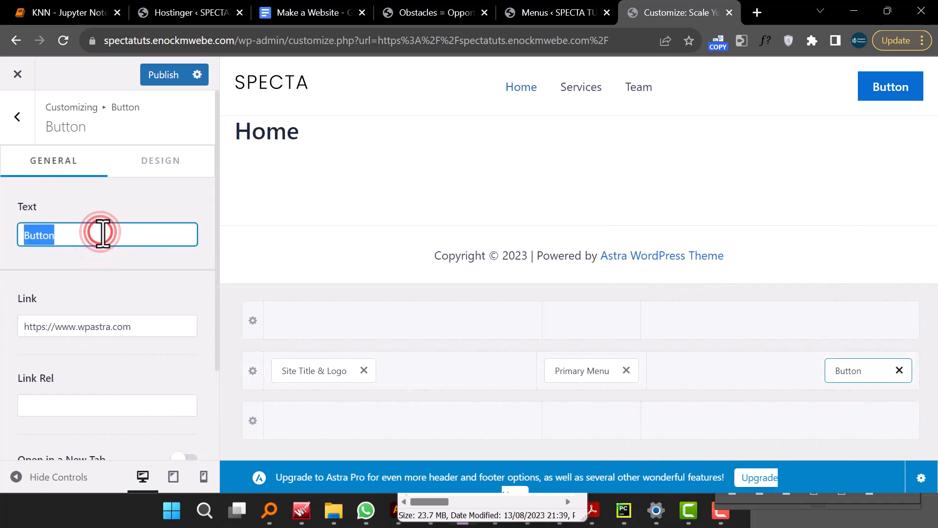
pyautogui.write('Co')
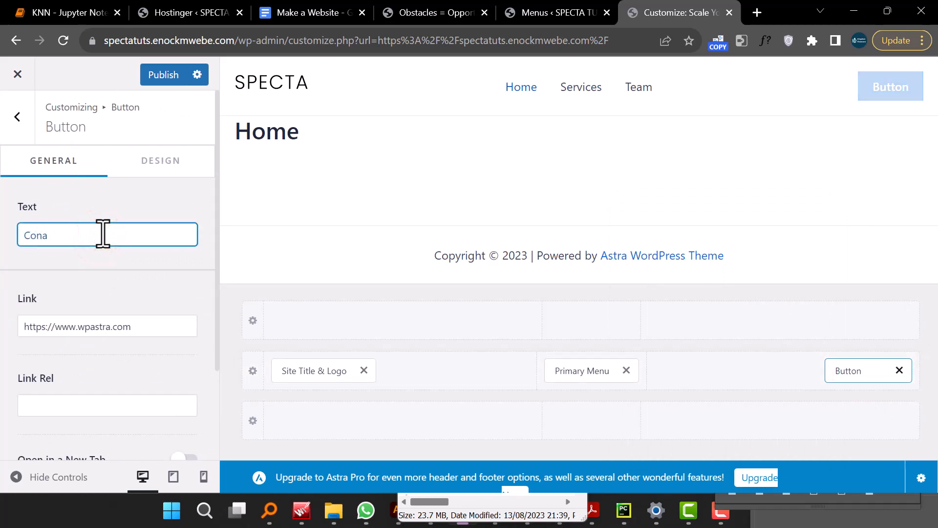
pyautogui.write('ntact')
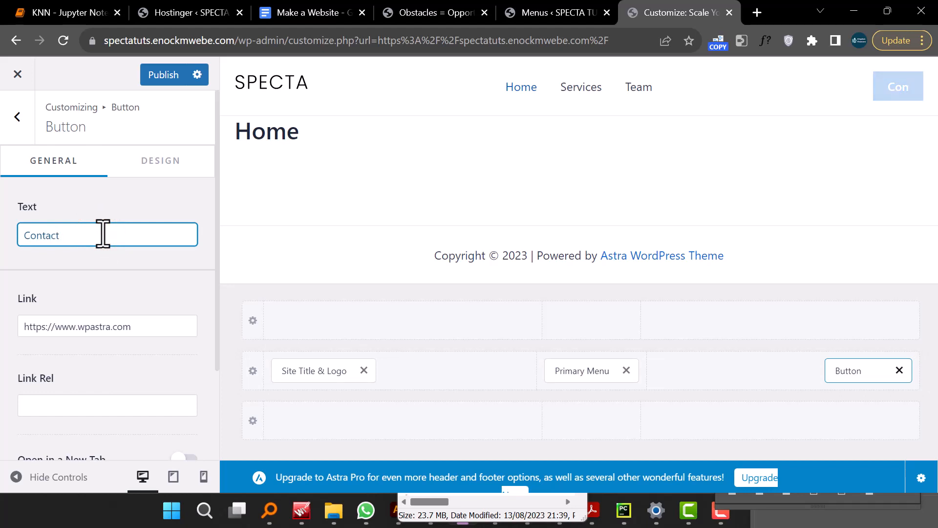
pyautogui.write(' Us')
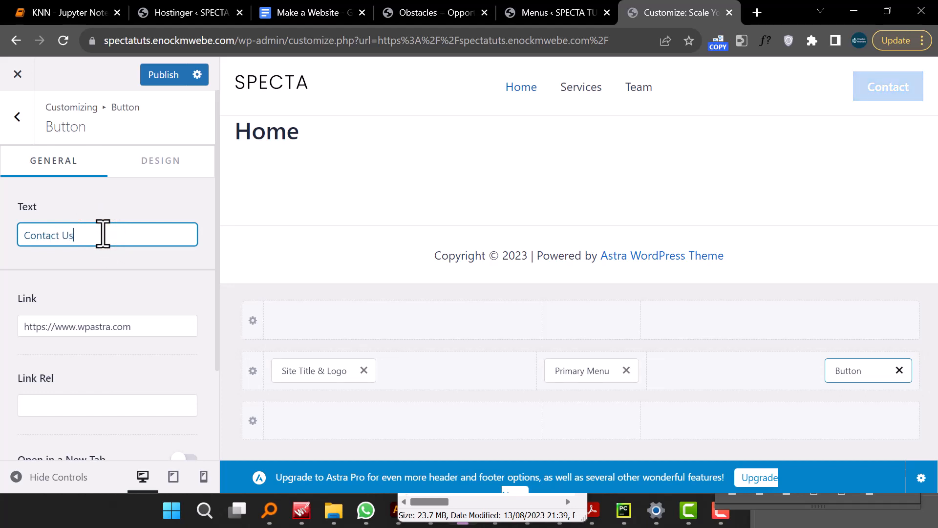
# - Copy the Contact Us page's link address from the pages list in the other tab
pyautogui.click(557, 13)
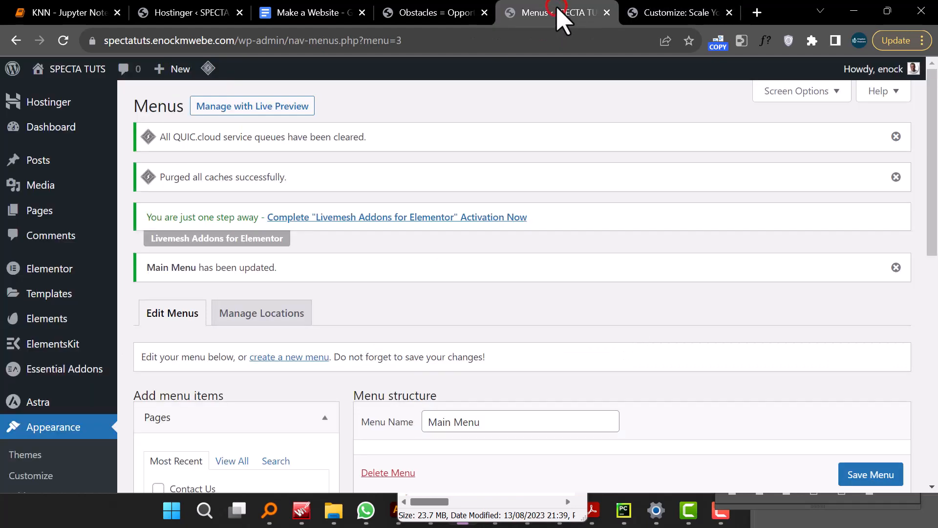
pyautogui.click(65, 215)
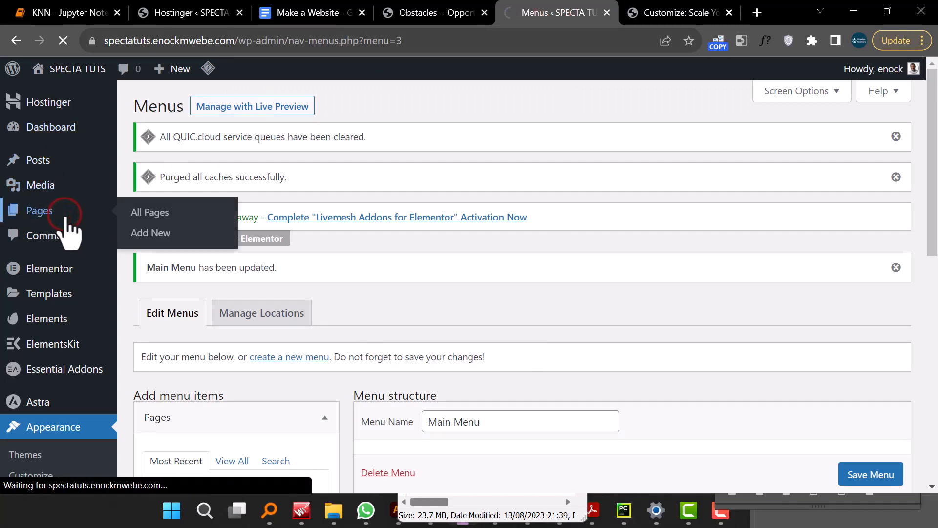
pyautogui.scroll(-3, 294, 298)
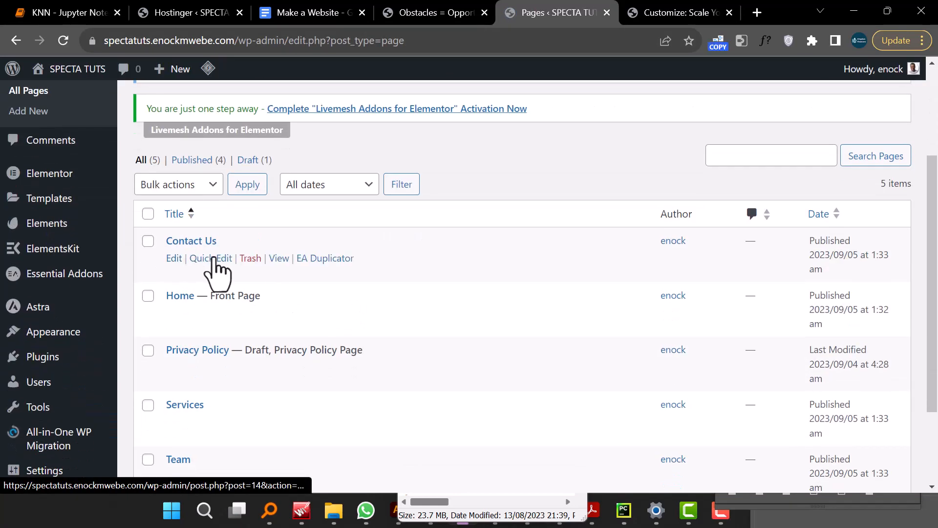
pyautogui.rightClick(282, 259)
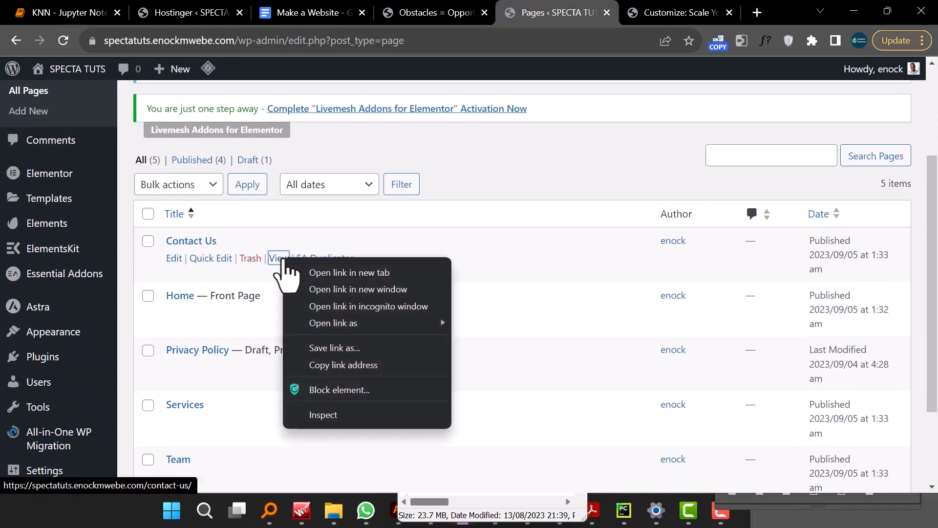
pyautogui.click(342, 365)
# - Replace the button's link with the pasted Contact Us page URL
pyautogui.click(655, 13)
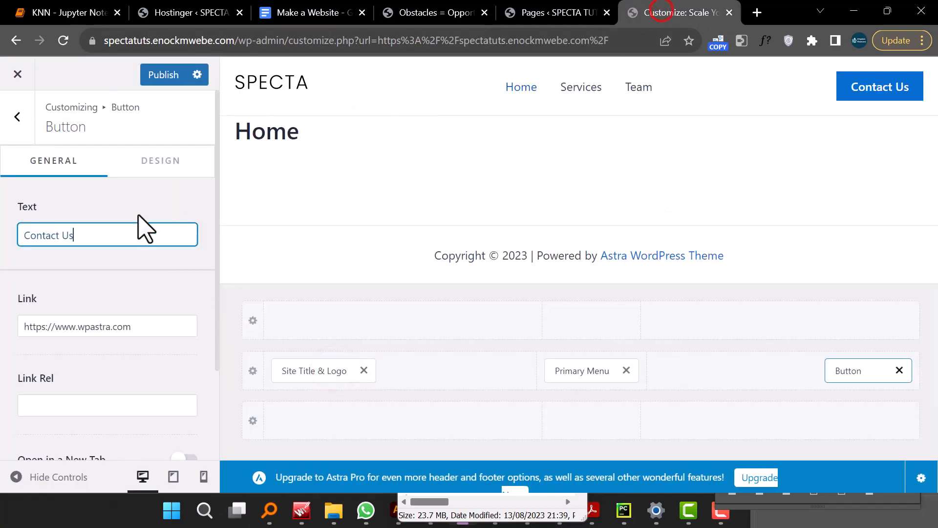
pyautogui.tripleClick(58, 325)
pyautogui.rightClick(57, 325)
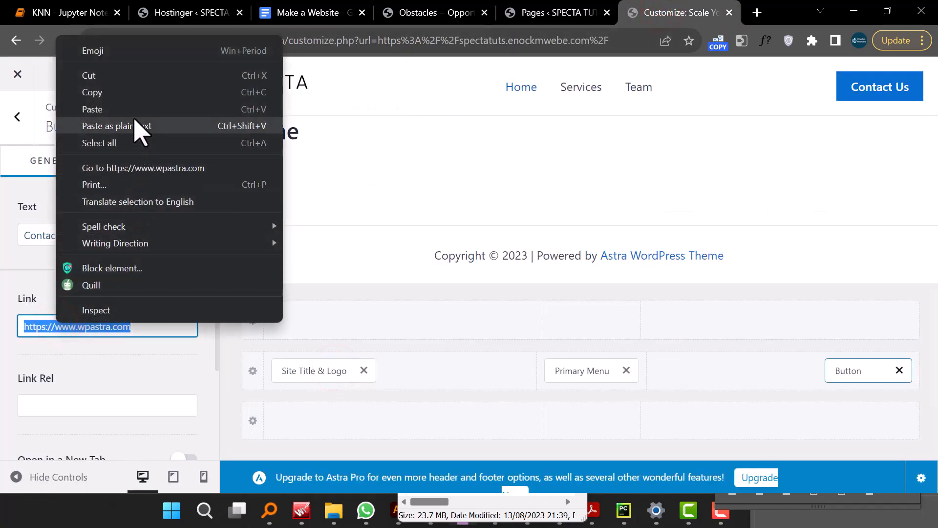
pyautogui.click(137, 109)
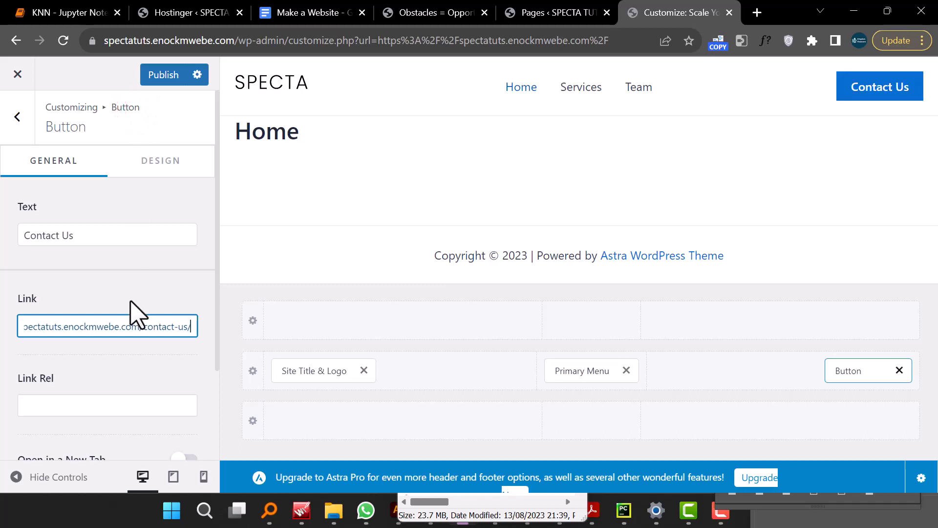
# - Turn on Open in a New Tab for the header button
pyautogui.scroll(-3, 136, 315)
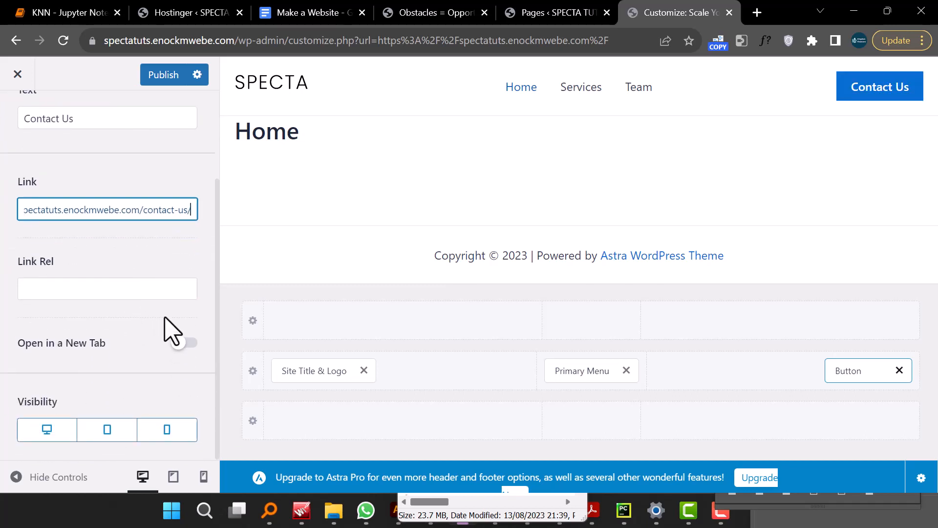
pyautogui.click(178, 343)
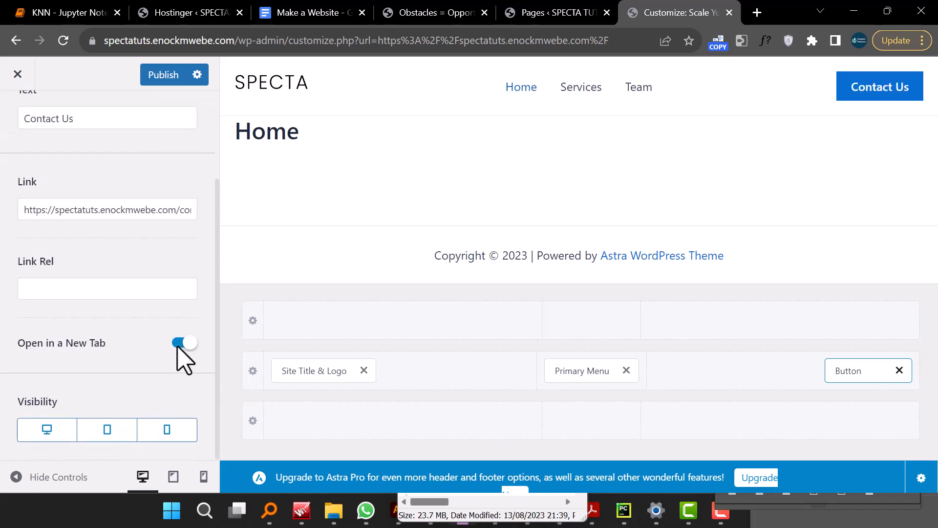
pyautogui.click(179, 343)
pyautogui.click(178, 342)
# - Set the header button's background color to #E32D7F
pyautogui.scroll(3, 166, 348)
pyautogui.click(174, 165)
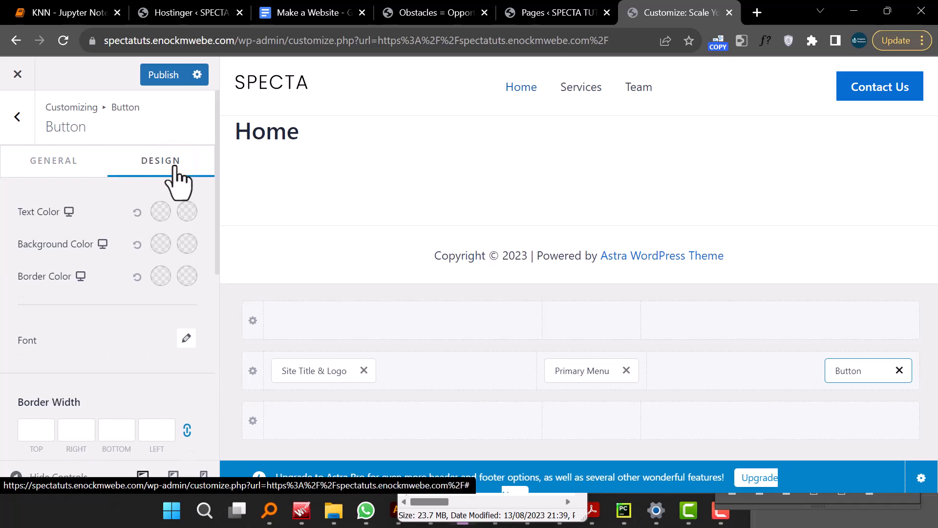
pyautogui.click(161, 243)
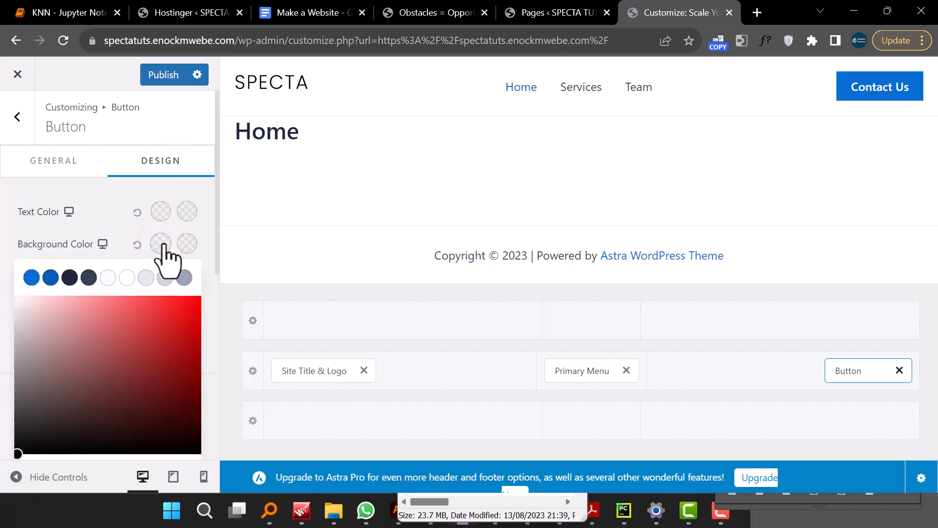
pyautogui.scroll(-4, 153, 362)
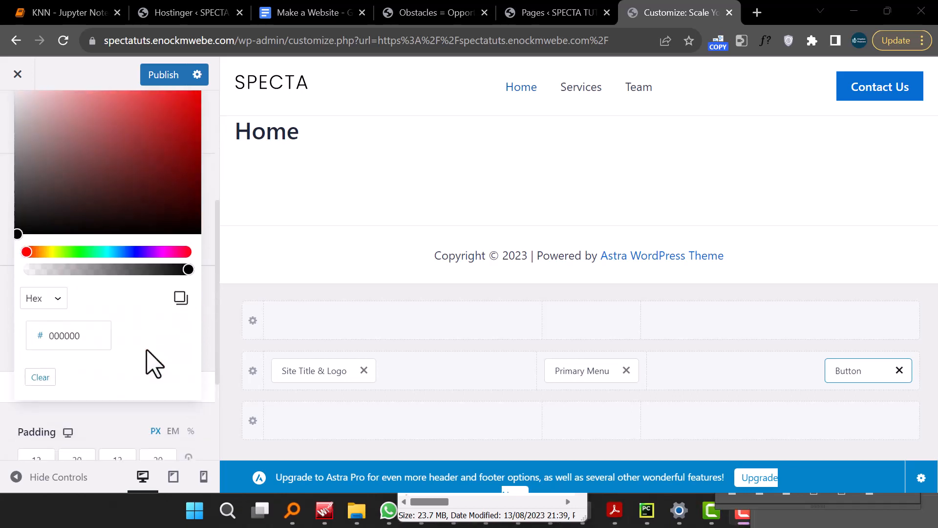
pyautogui.click(59, 336)
pyautogui.doubleClick(58, 336)
pyautogui.rightClick(62, 337)
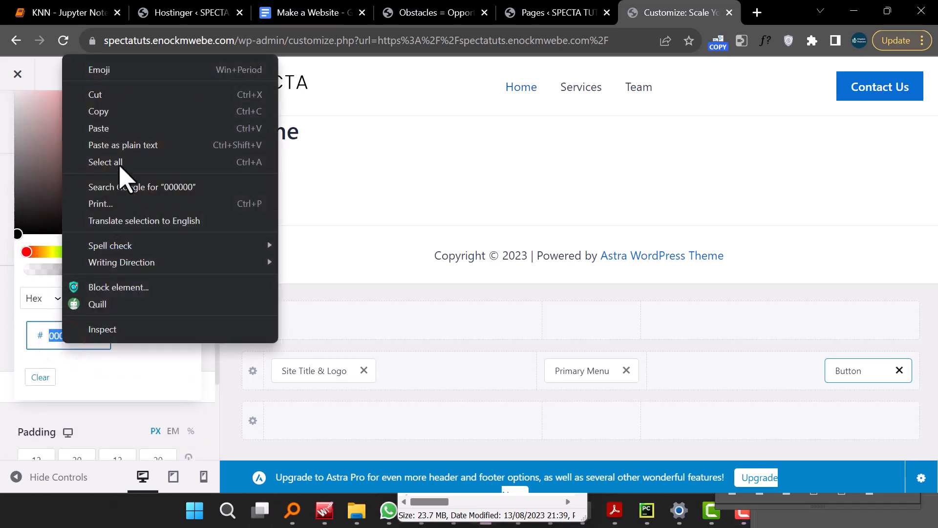
pyautogui.click(123, 131)
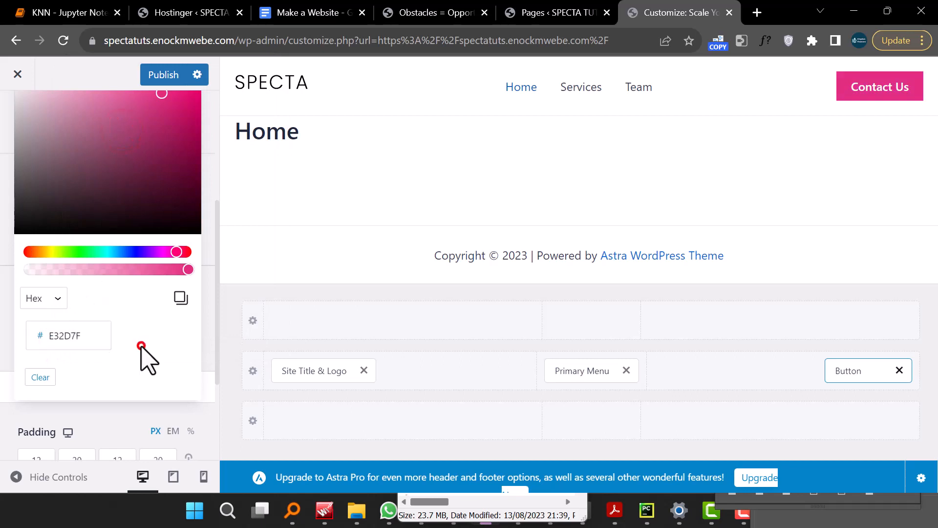
pyautogui.scroll(-3, 141, 347)
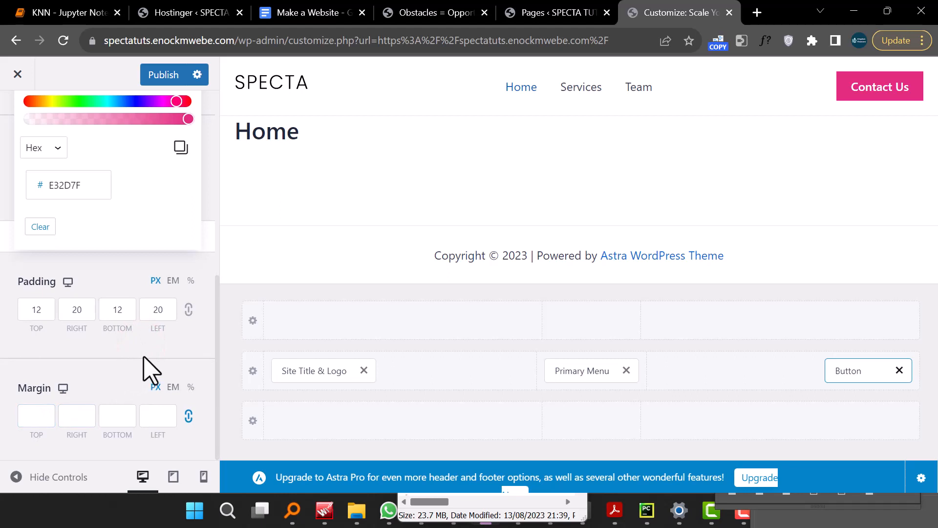
pyautogui.click(124, 366)
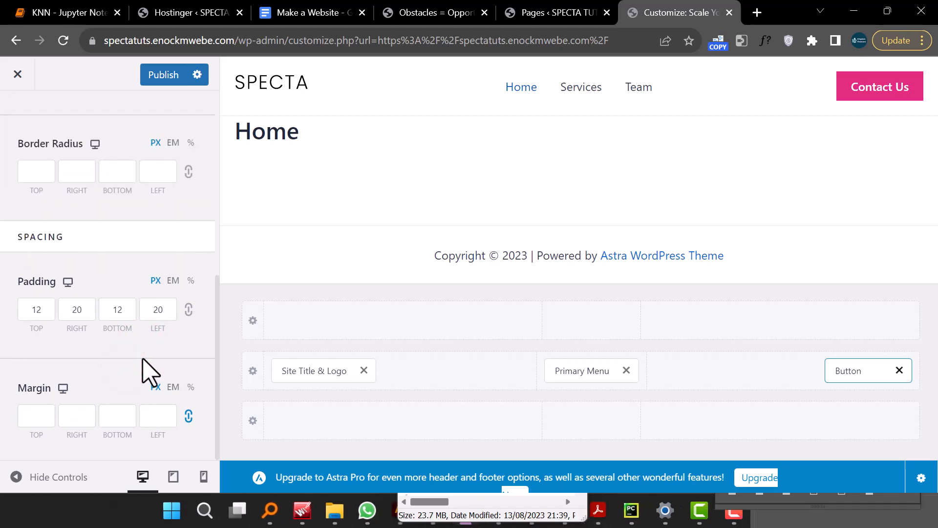
# - Set the button's border radius to 20 px on all four sides
pyautogui.scroll(2, 142, 367)
pyautogui.click(46, 290)
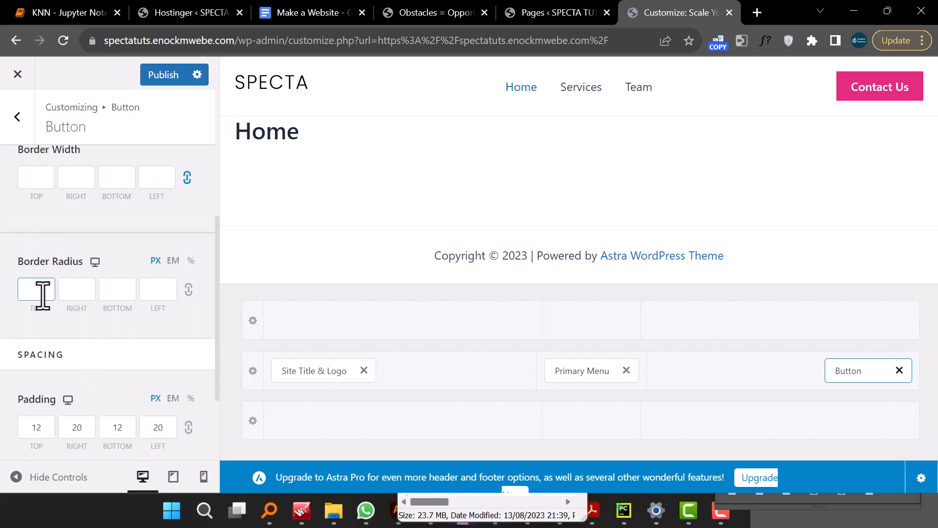
pyautogui.click(44, 292)
pyautogui.click(188, 289)
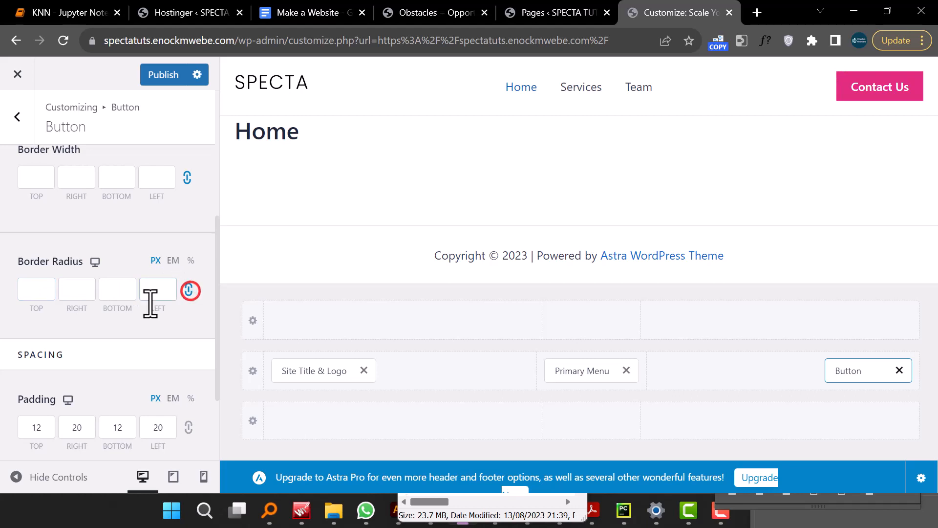
pyautogui.click(41, 290)
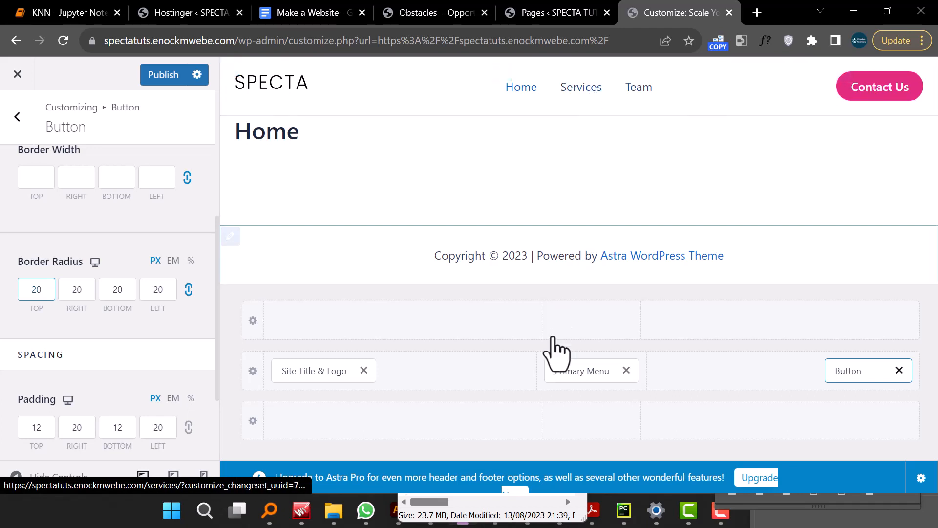
# - Move the primary menu into the right header column, placing it just before the button, and open its settings
pyautogui.moveTo(581, 372); pyautogui.dragTo(699, 395)
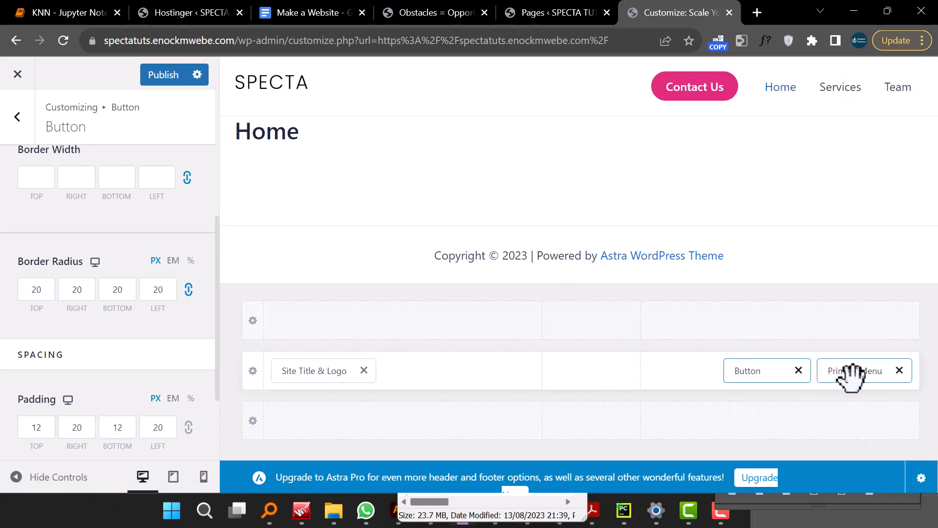
pyautogui.moveTo(851, 377); pyautogui.dragTo(755, 397)
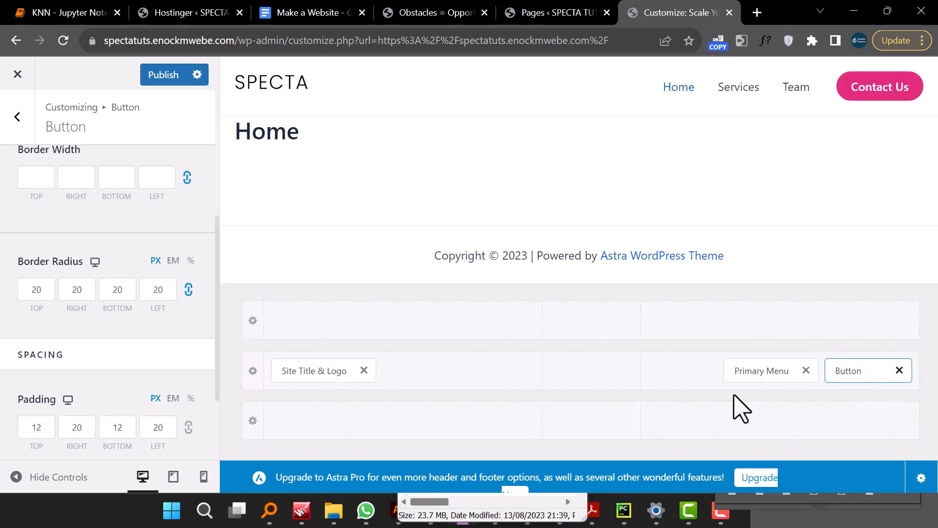
pyautogui.click(748, 373)
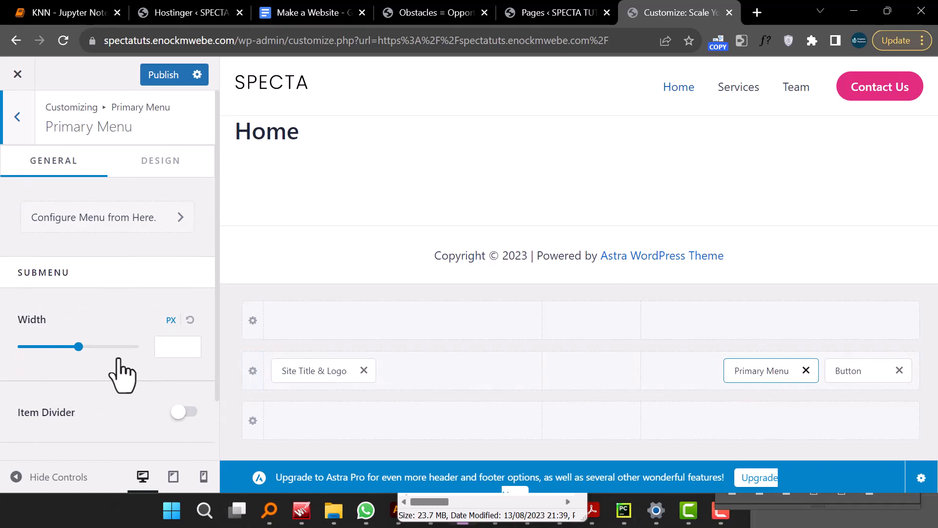
# - Set the primary menu's normal text/link color to black
pyautogui.scroll(-2, 98, 318)
pyautogui.scroll(2, 107, 245)
pyautogui.click(131, 153)
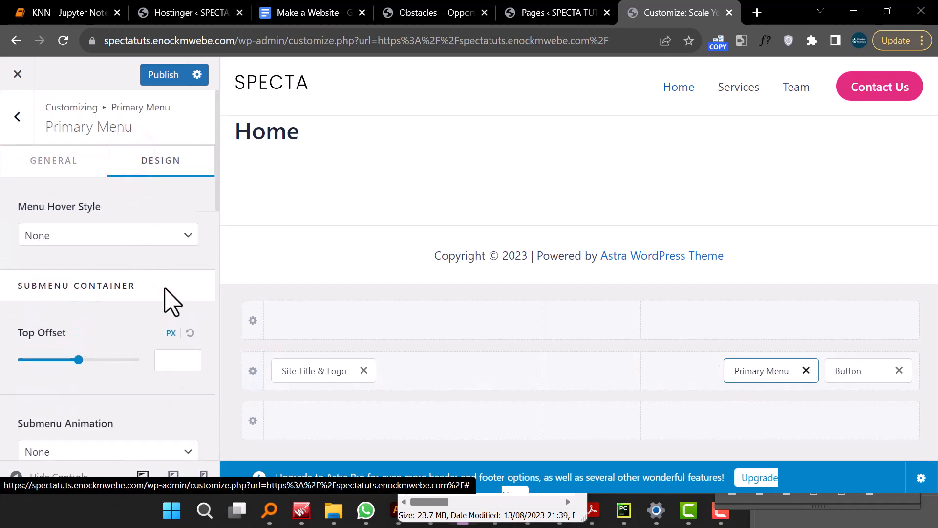
pyautogui.scroll(-2, 169, 301)
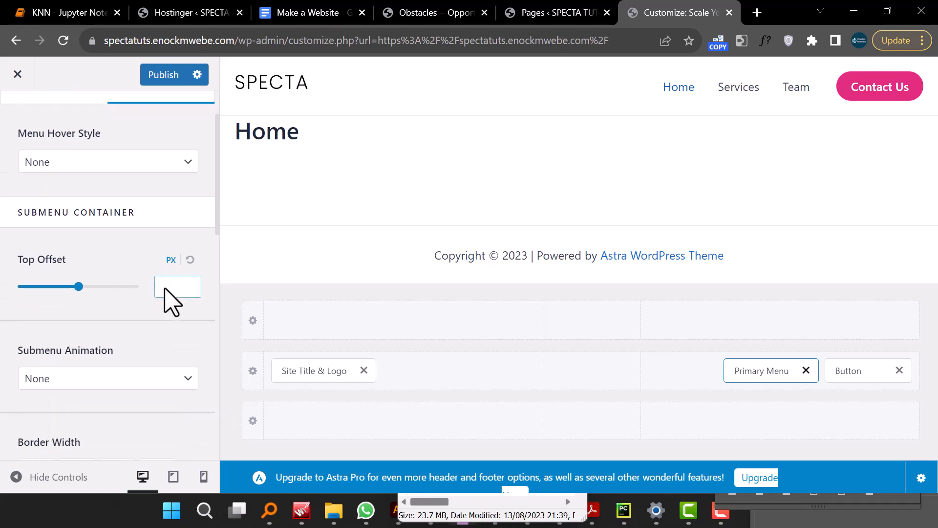
pyautogui.scroll(-5, 168, 288)
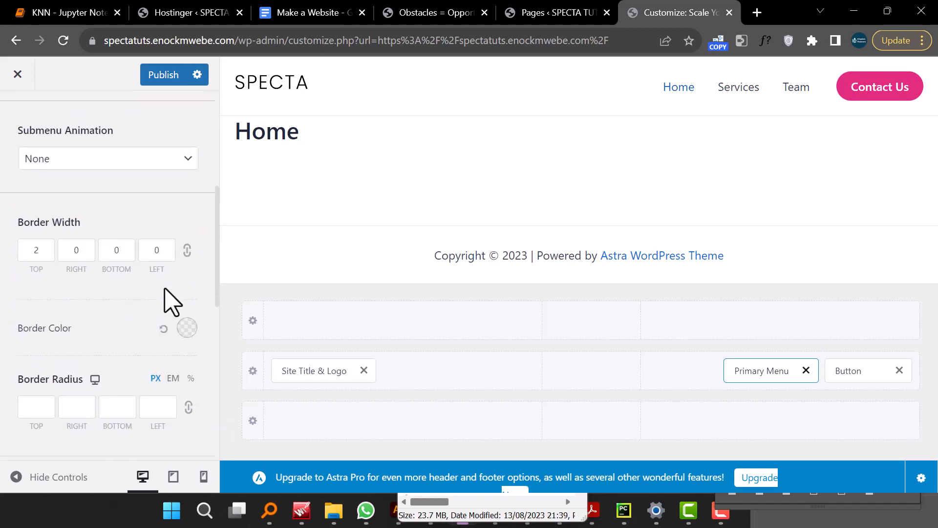
pyautogui.scroll(-6, 169, 300)
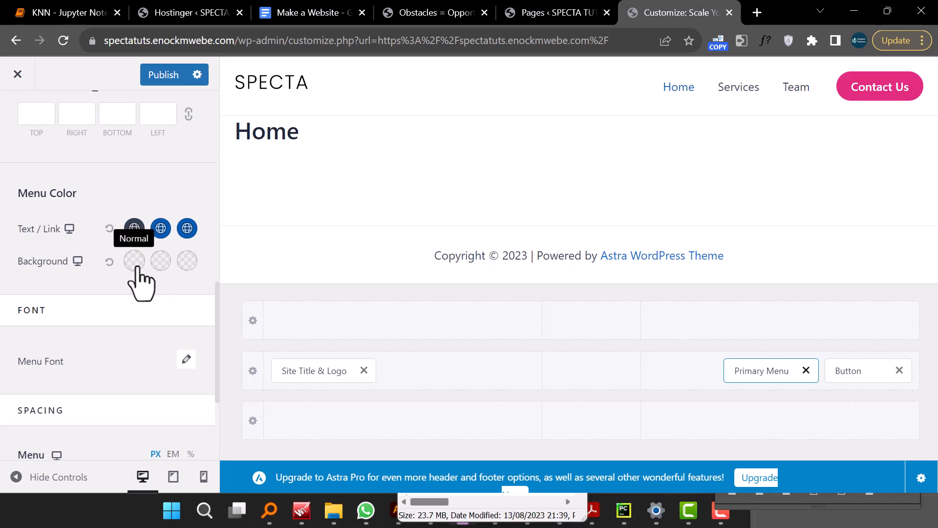
pyautogui.click(134, 229)
pyautogui.scroll(-3, 118, 359)
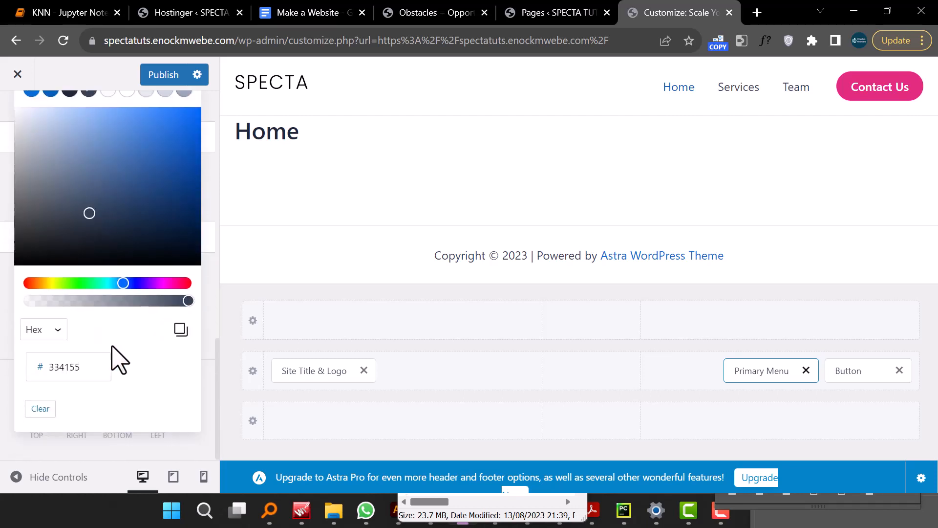
pyautogui.doubleClick(83, 368)
pyautogui.rightClick(82, 368)
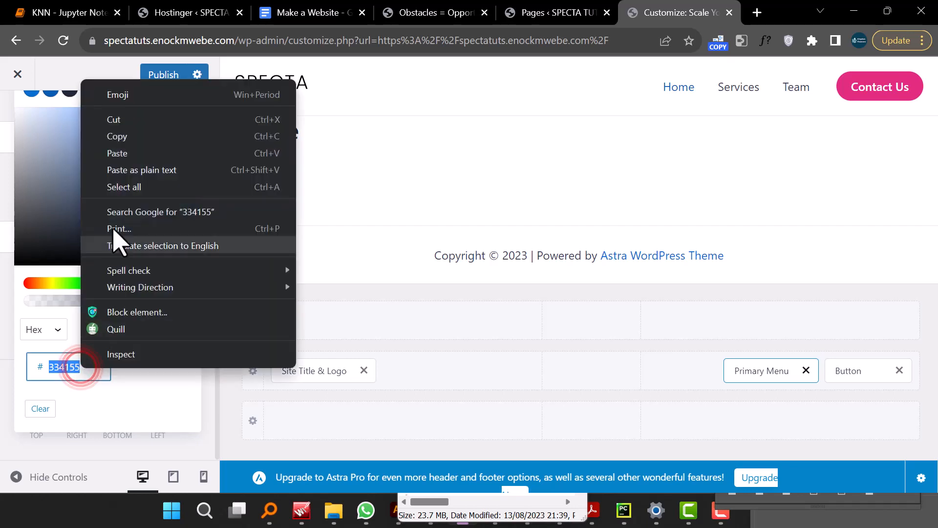
pyautogui.click(135, 153)
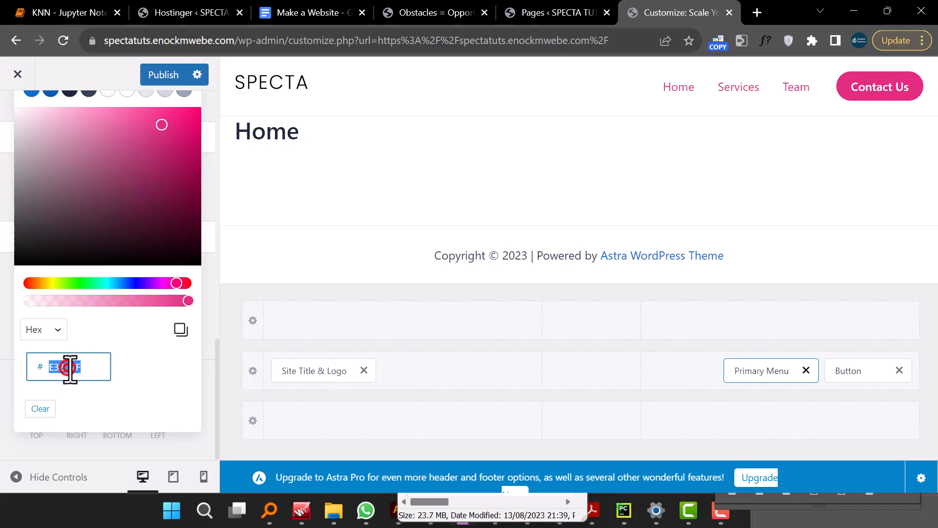
pyautogui.moveTo(53, 218); pyautogui.dragTo(12, 279)
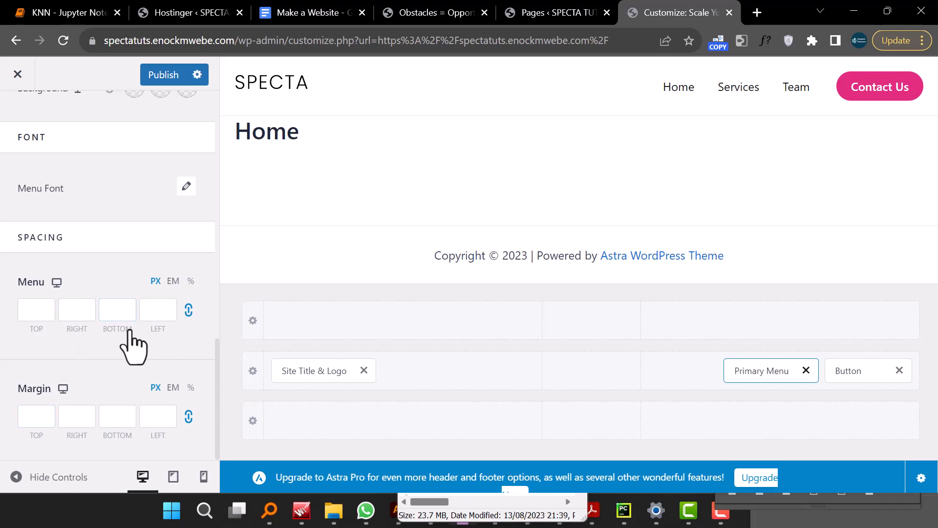
# - Set the primary menu's hover text/link color to #E32D7F
pyautogui.scroll(4, 145, 379)
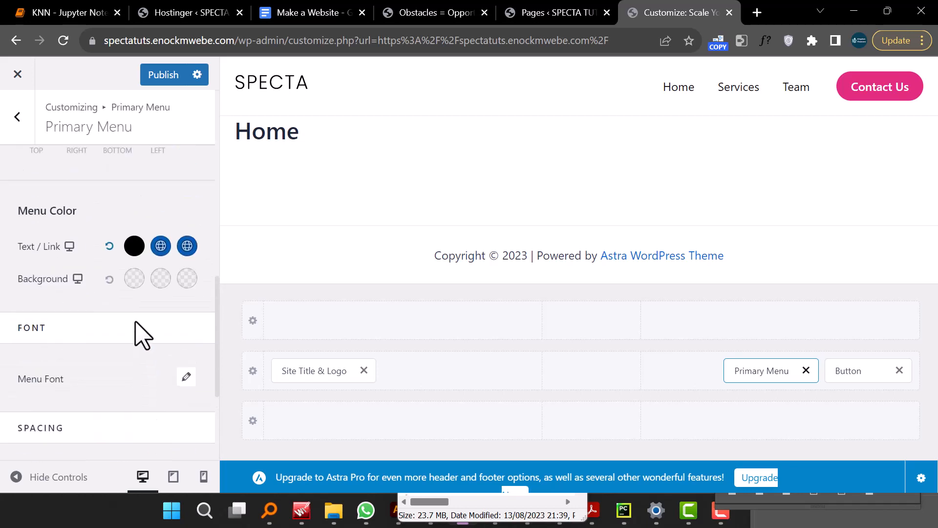
pyautogui.click(161, 246)
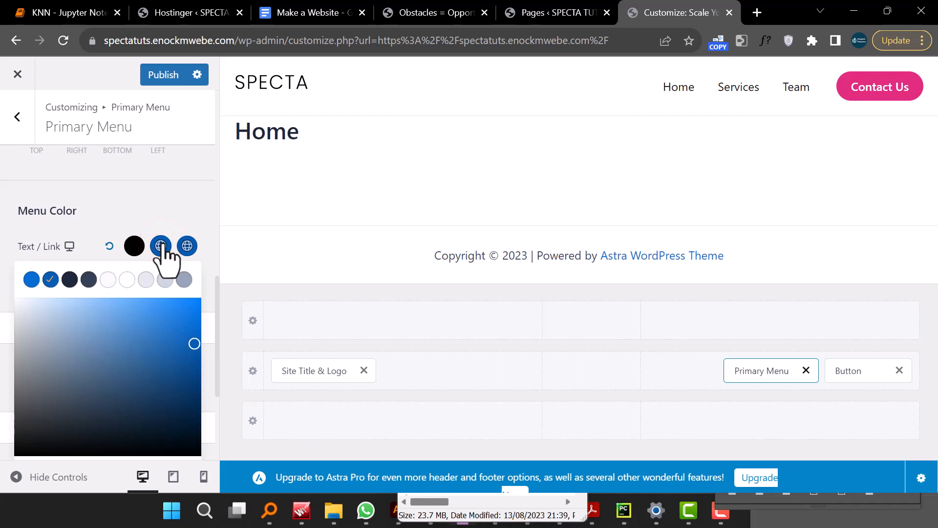
pyautogui.scroll(-3, 126, 373)
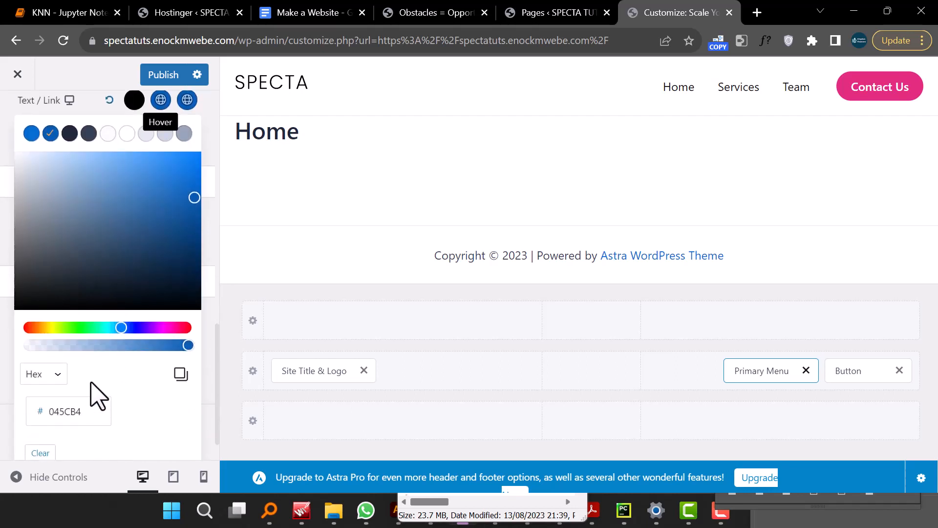
pyautogui.click(91, 410)
pyautogui.rightClick(91, 409)
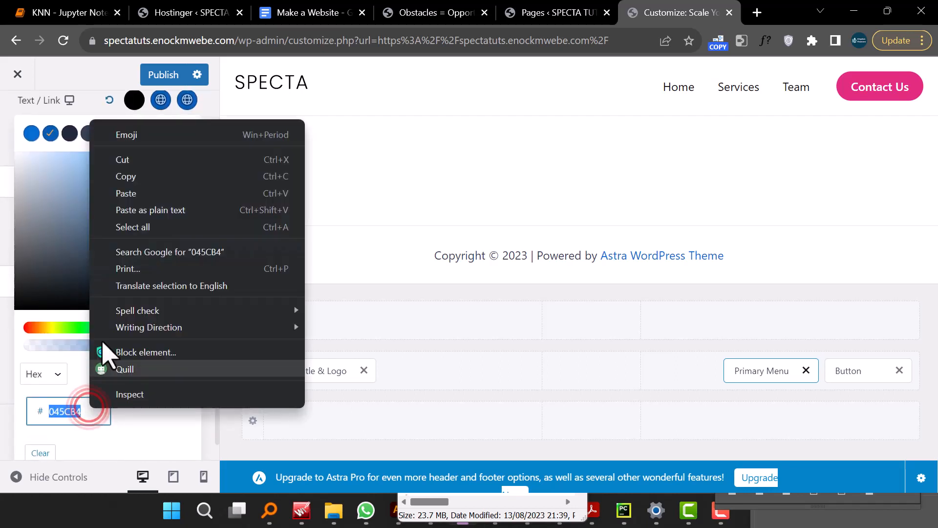
pyautogui.click(127, 193)
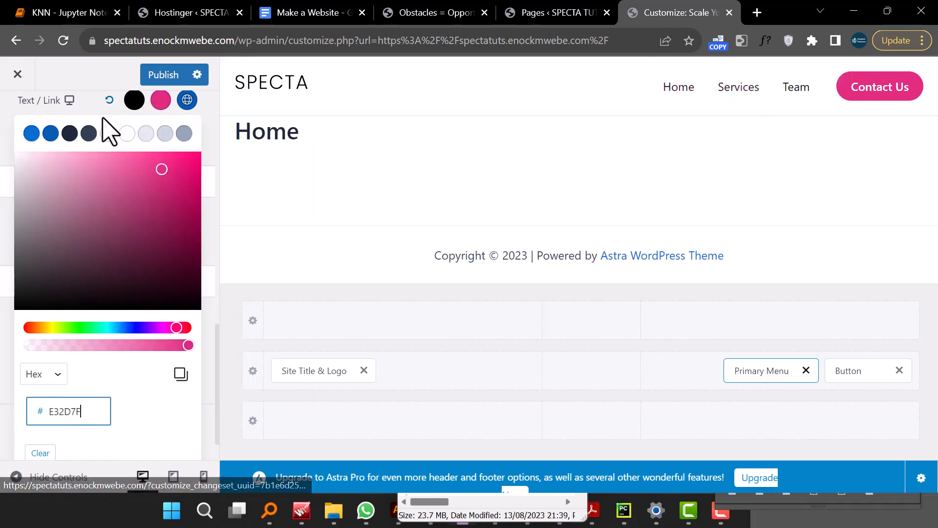
pyautogui.click(74, 72)
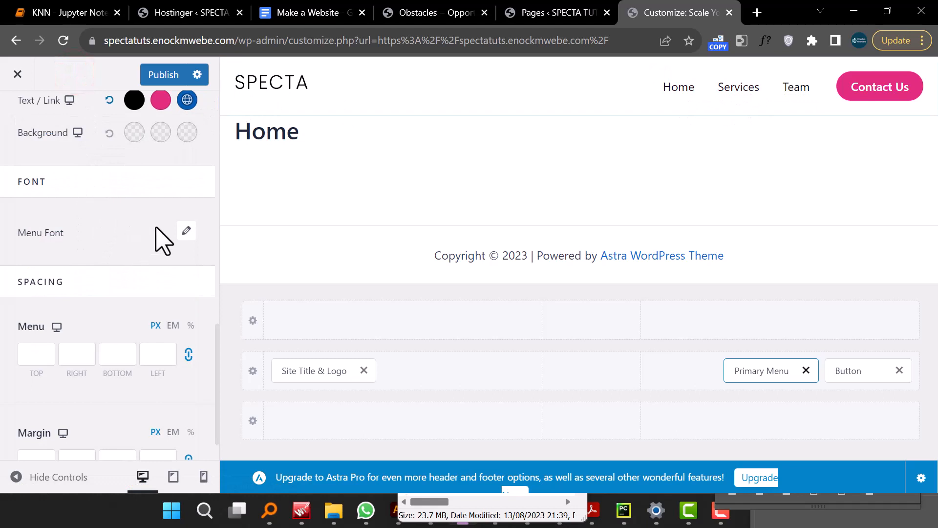
# - Set the menu font family to Poppins
pyautogui.click(185, 229)
pyautogui.doubleClick(185, 229)
pyautogui.click(126, 293)
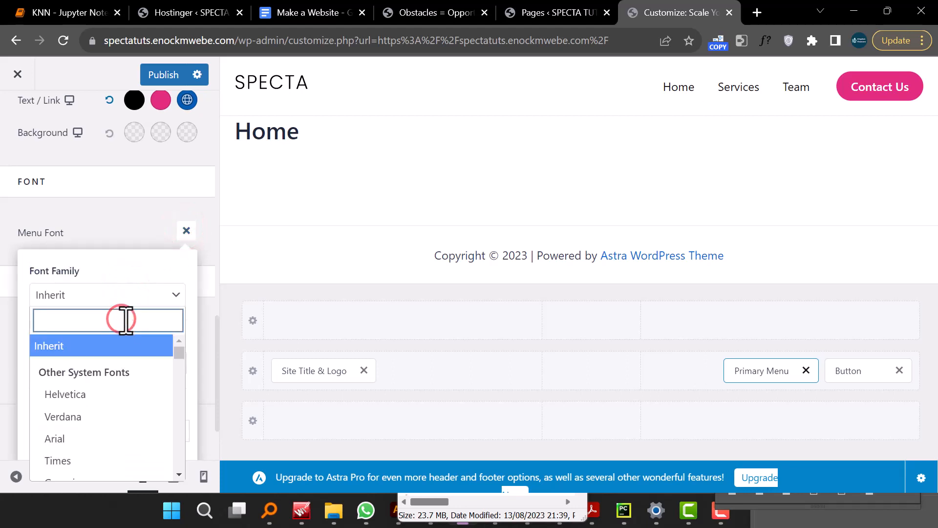
pyautogui.write('poppo')
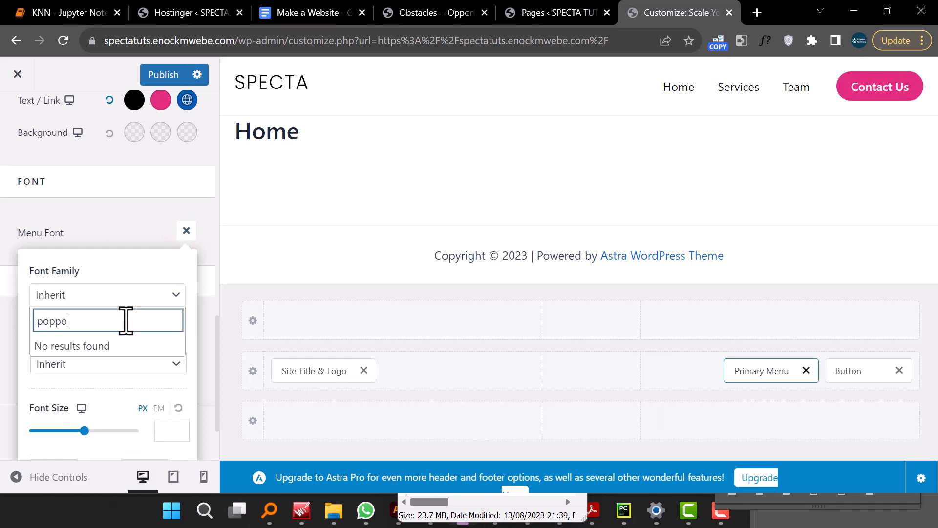
pyautogui.press('BackSpace')
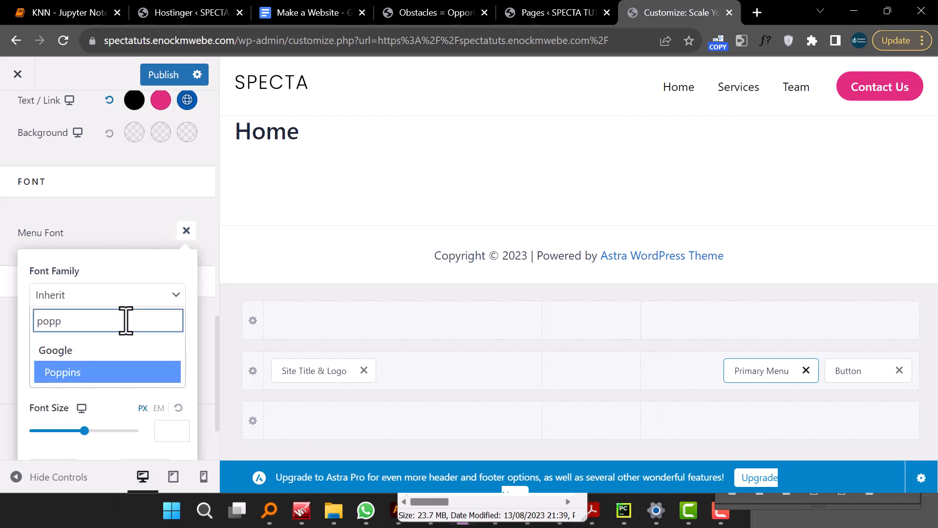
pyautogui.click(90, 372)
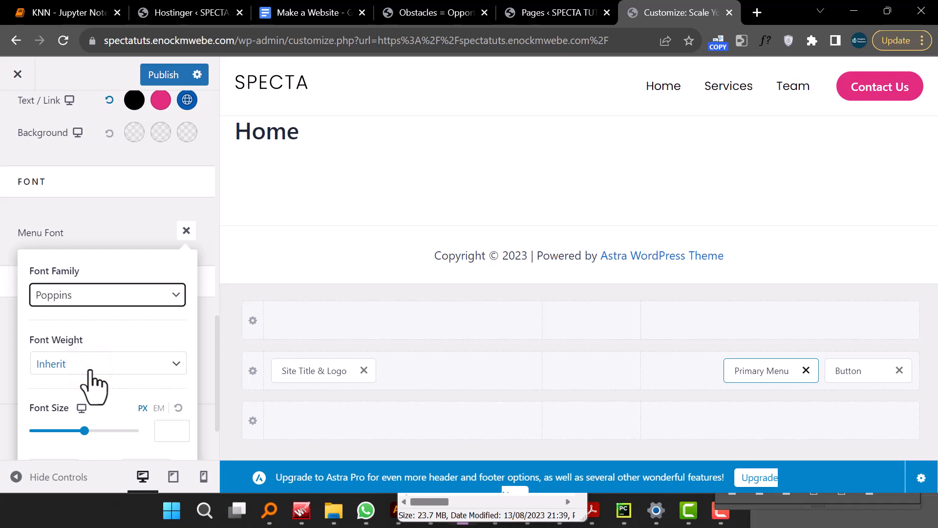
# - Set the menu font weight to Bold 700
pyautogui.scroll(-2, 144, 393)
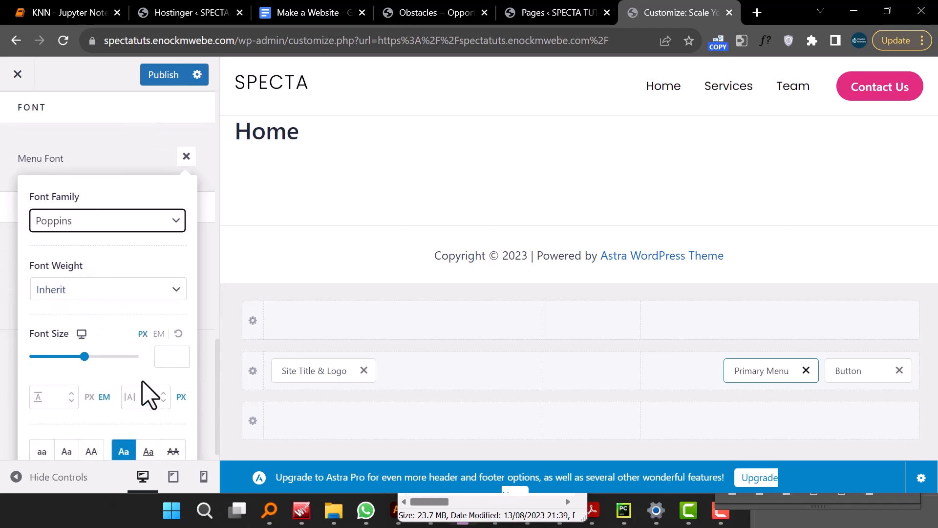
pyautogui.click(142, 381)
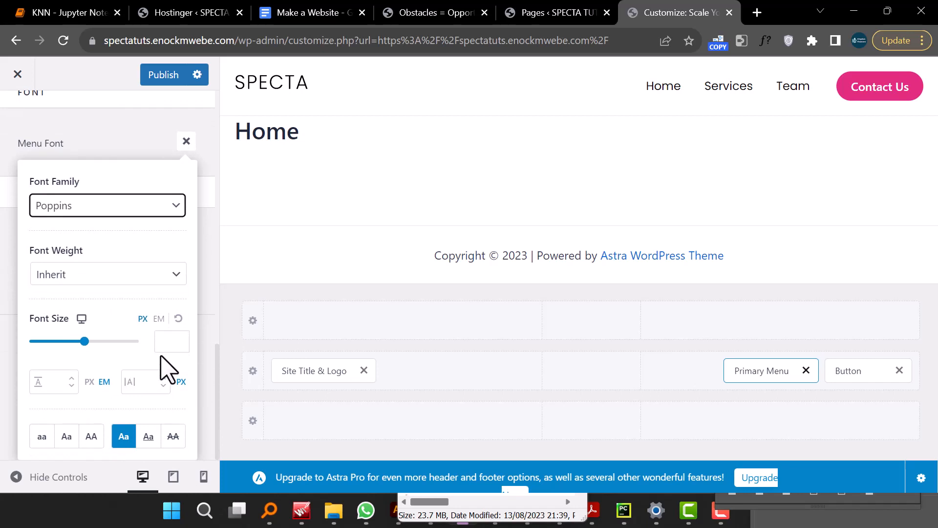
pyautogui.click(163, 274)
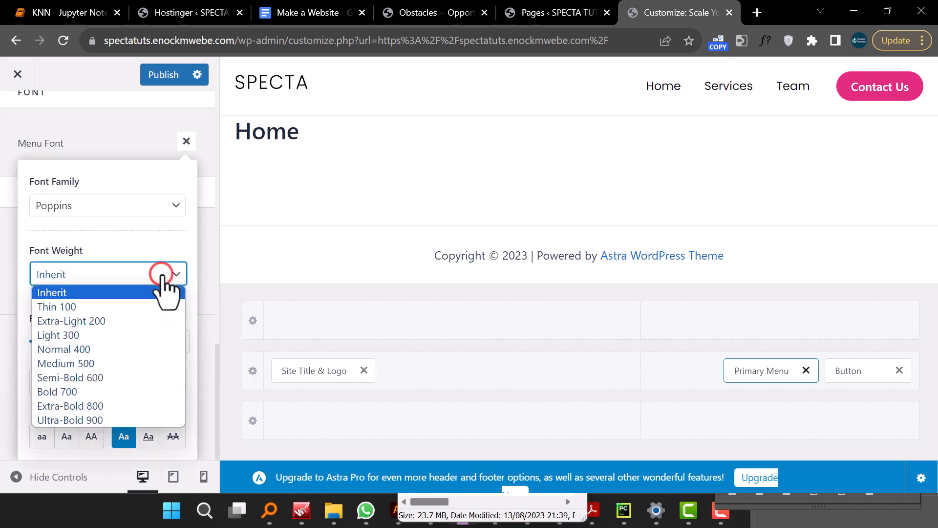
pyautogui.click(98, 391)
pyautogui.click(149, 386)
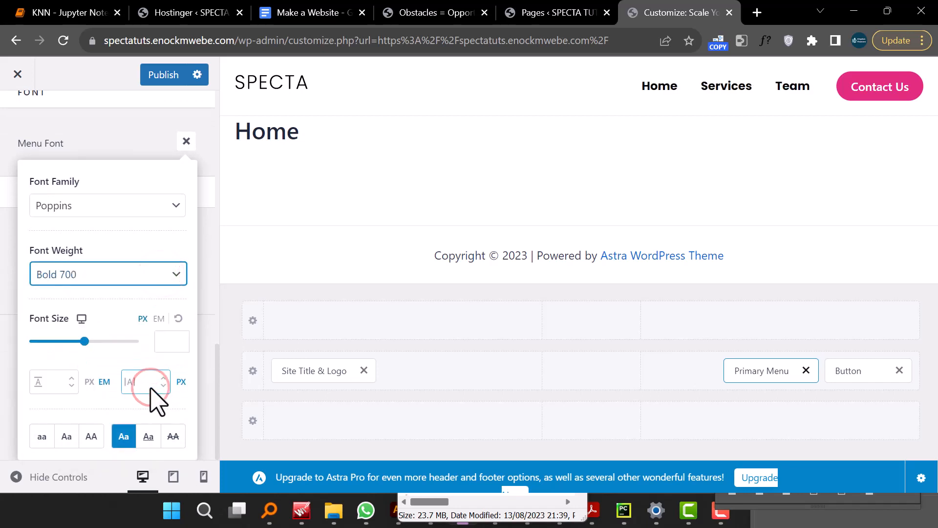
# - Set the primary menu font weight to Semi-Bold 600
pyautogui.click(120, 273)
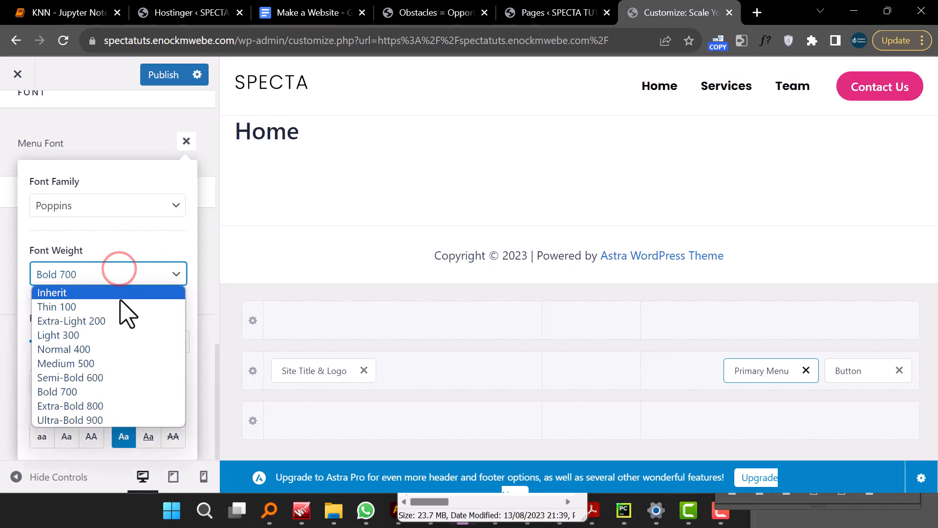
pyautogui.click(117, 363)
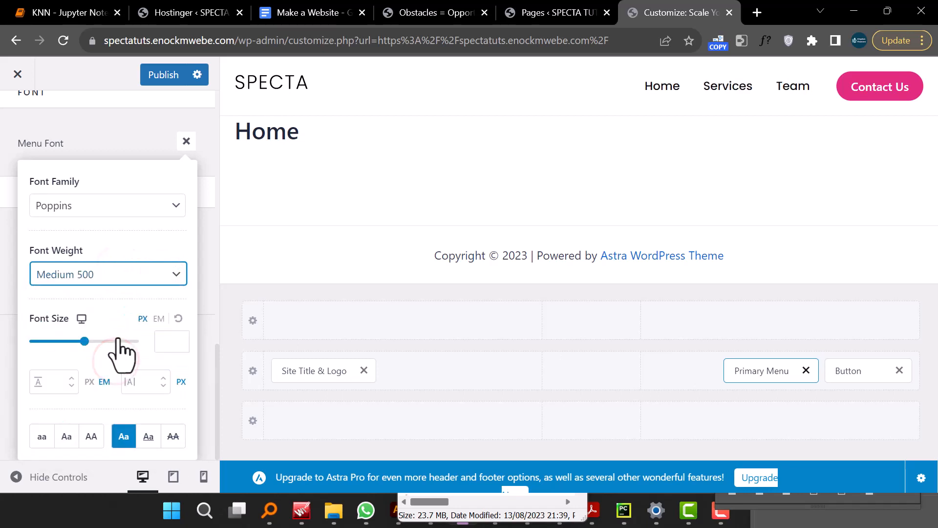
pyautogui.click(120, 274)
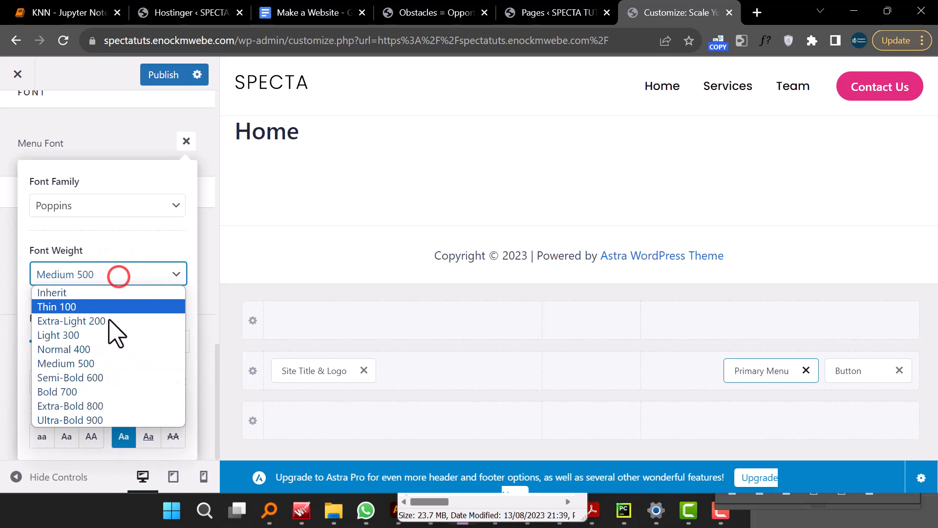
pyautogui.click(99, 377)
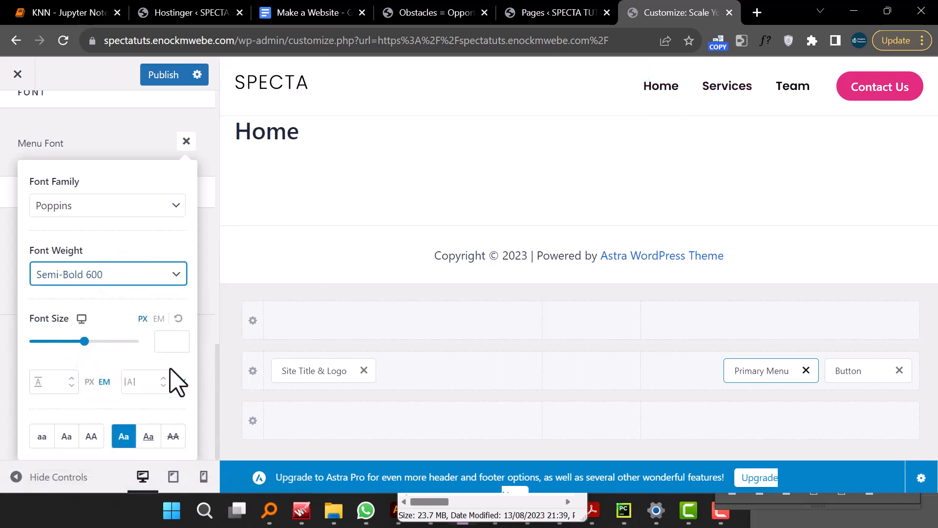
pyautogui.click(132, 131)
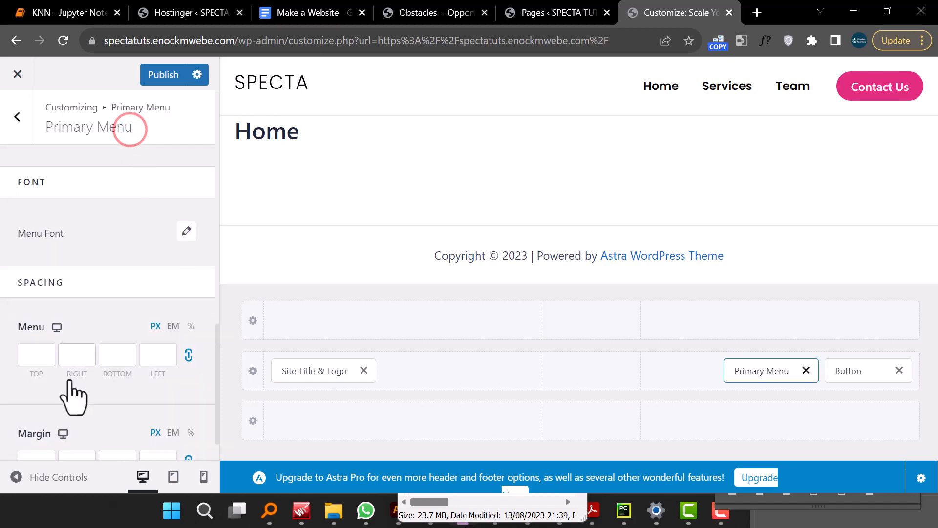
# - Compare the customized header preview with the SPECTA demo site header
pyautogui.click(13, 477)
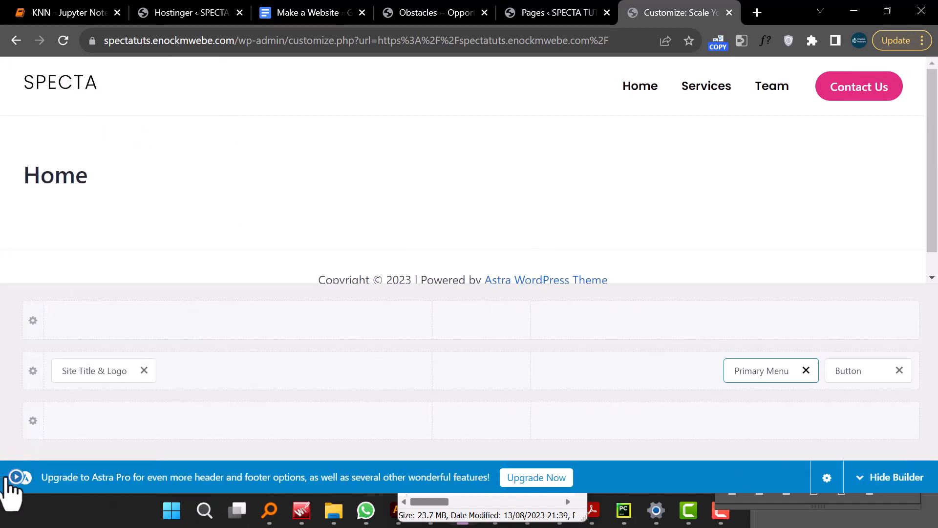
pyautogui.click(15, 477)
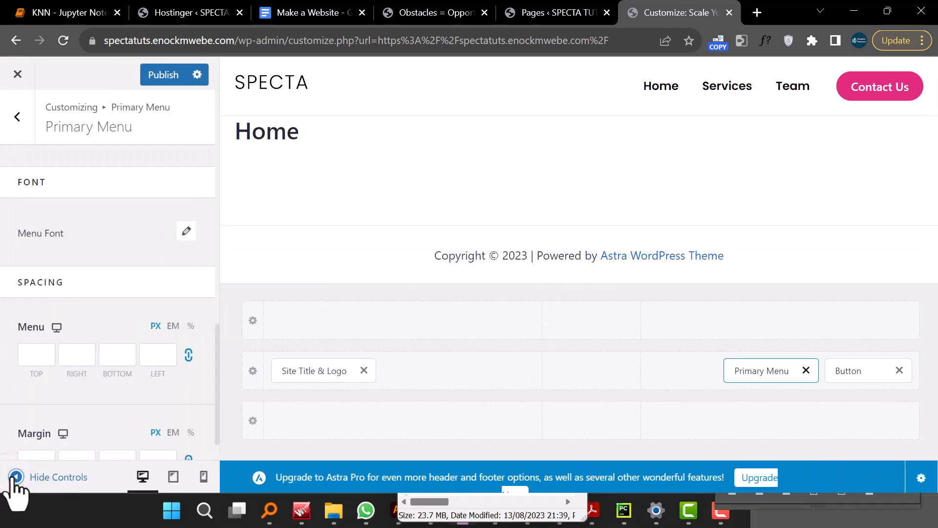
pyautogui.click(437, 19)
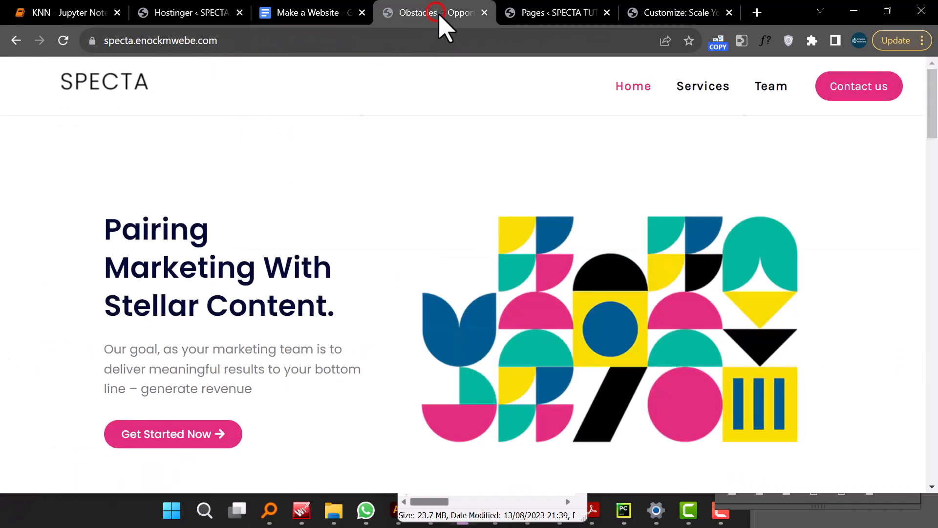
pyautogui.click(552, 22)
pyautogui.click(650, 22)
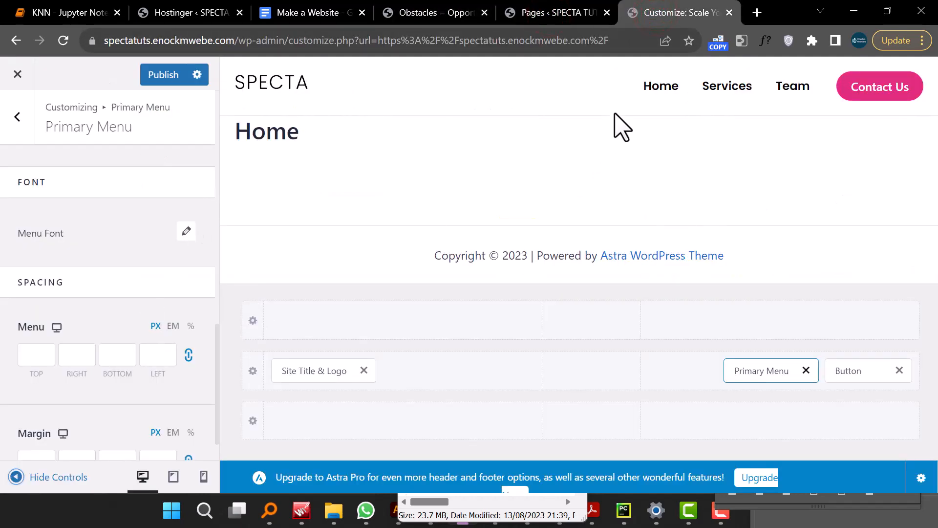
# - Change the primary menu's normal text/link color to a dark gray
pyautogui.click(190, 230)
pyautogui.click(192, 231)
pyautogui.scroll(-5, 177, 271)
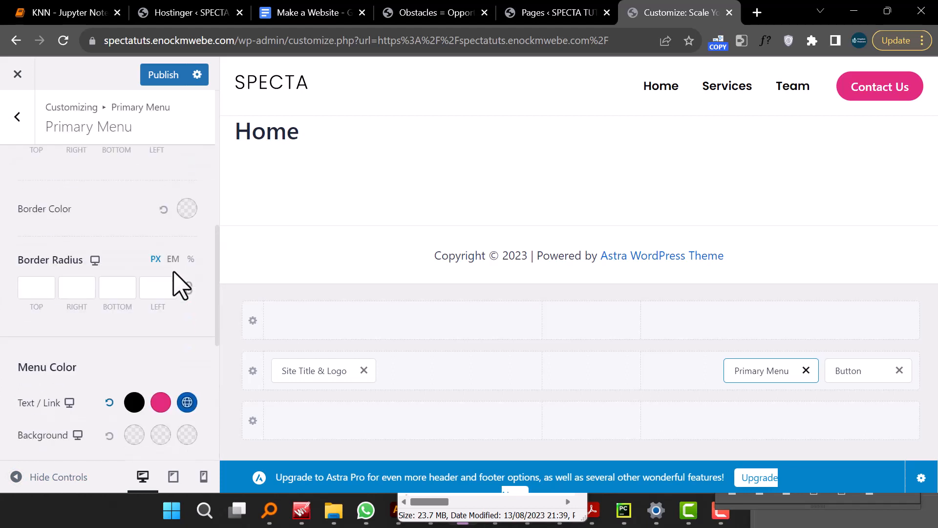
pyautogui.scroll(-2, 181, 286)
pyautogui.click(134, 319)
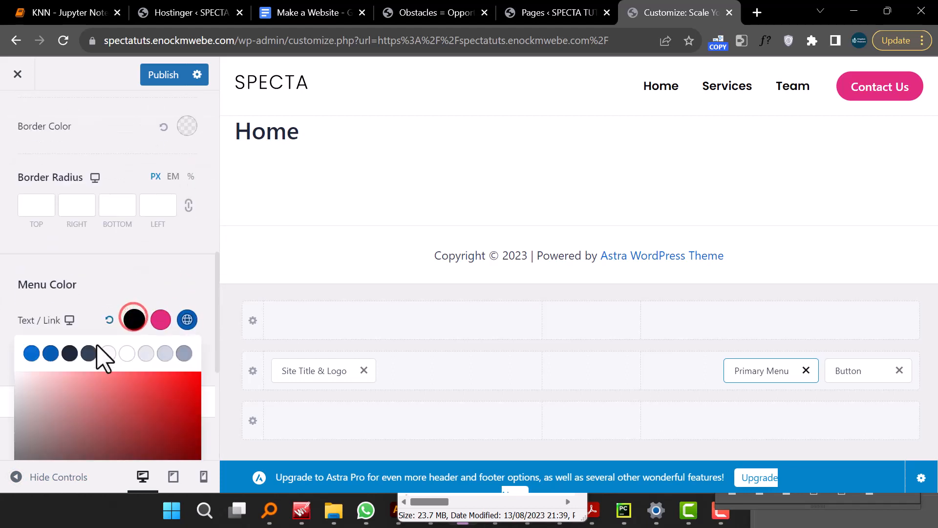
pyautogui.scroll(-5, 67, 403)
pyautogui.moveTo(32, 279)
pyautogui.mouseDown()
pyautogui.moveTo(6, 259)
pyautogui.moveTo(6, 268)
pyautogui.mouseUp()
pyautogui.click(3, 272)
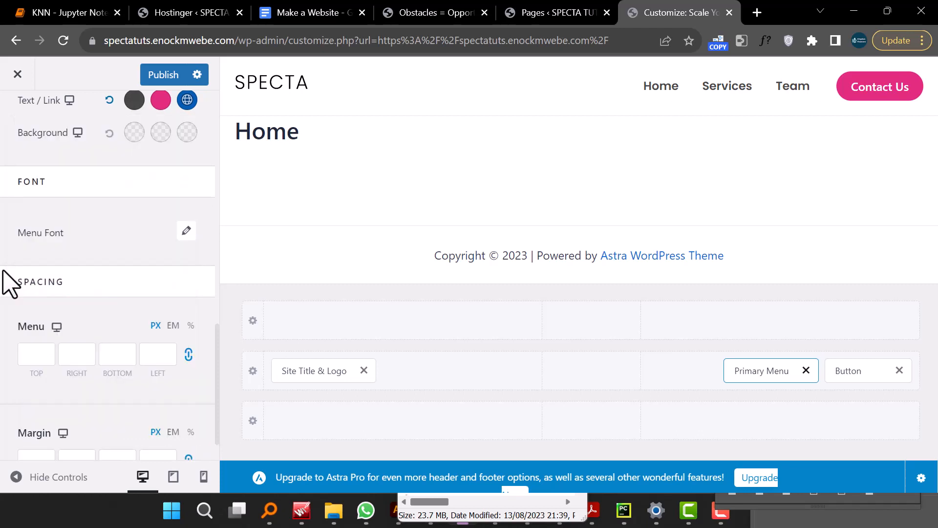
# - Preview the header full-width and publish the customizer changes
pyautogui.click(17, 477)
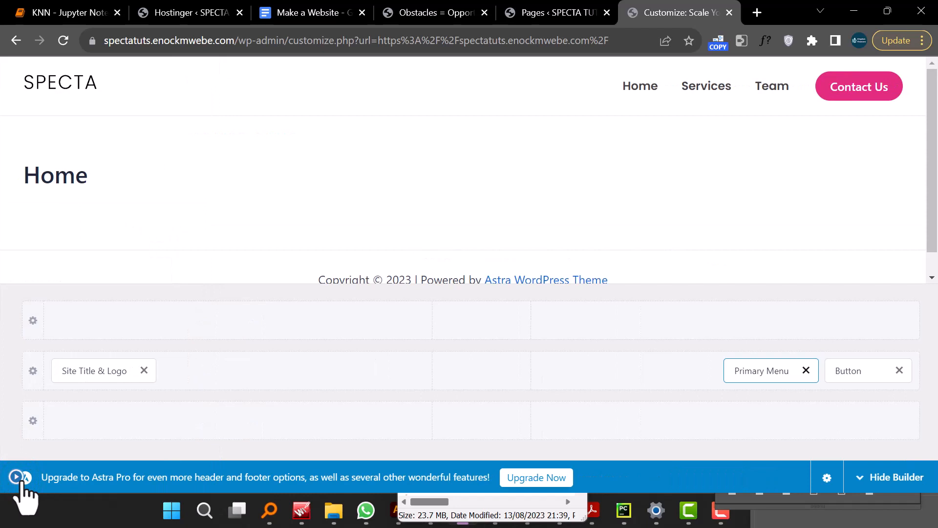
pyautogui.click(16, 478)
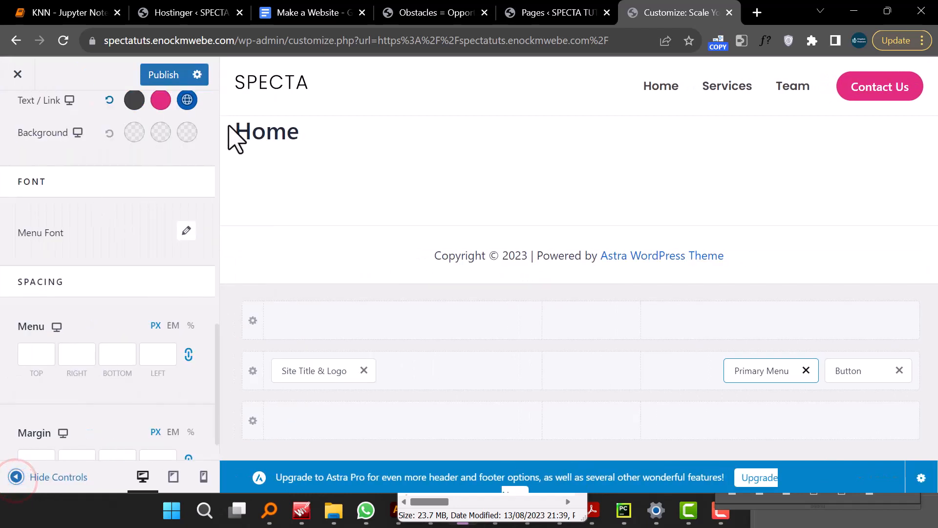
pyautogui.click(173, 76)
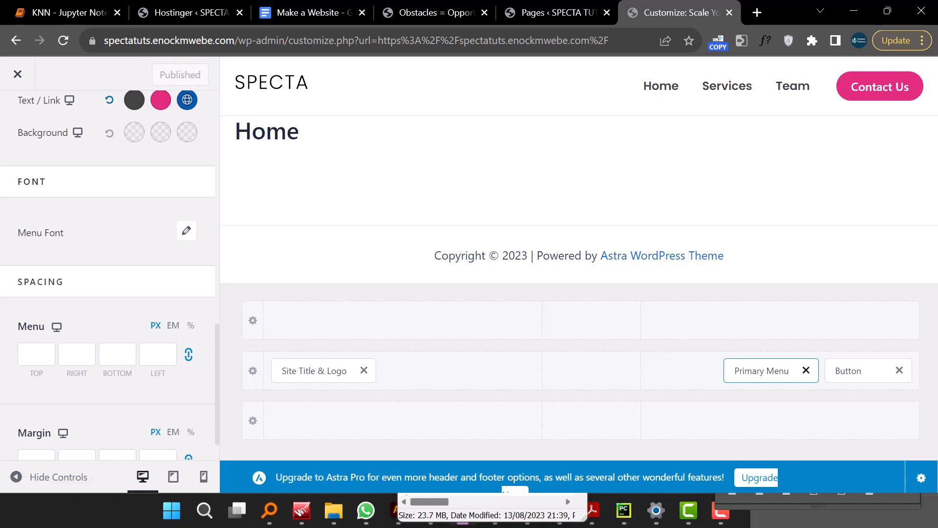
# - Open the primary menu's design settings and copy the hover text/link color E32D7F
pyautogui.click(18, 74)
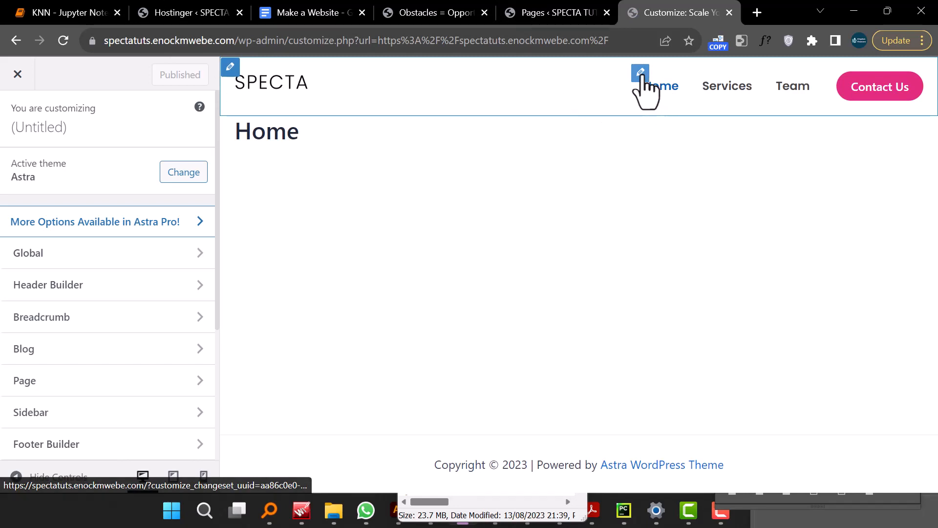
pyautogui.click(641, 73)
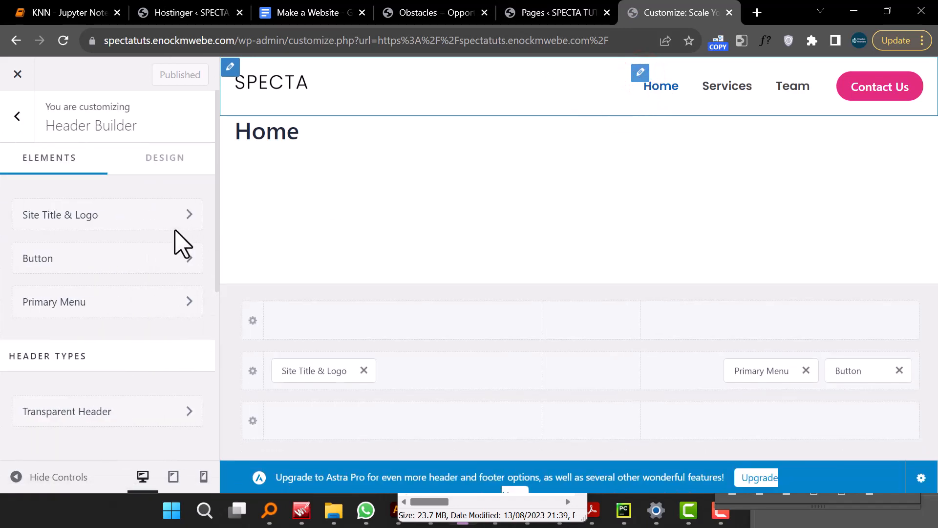
pyautogui.click(105, 302)
pyautogui.click(152, 162)
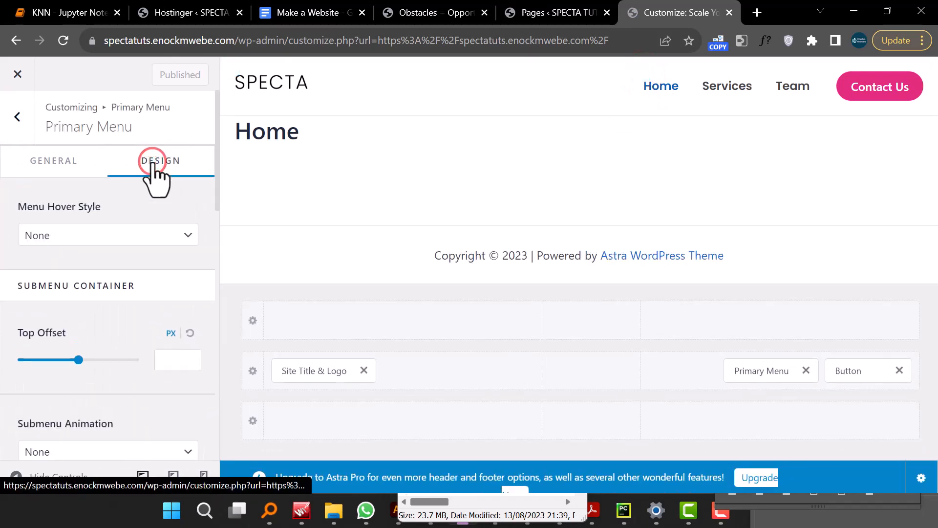
pyautogui.scroll(-10, 157, 178)
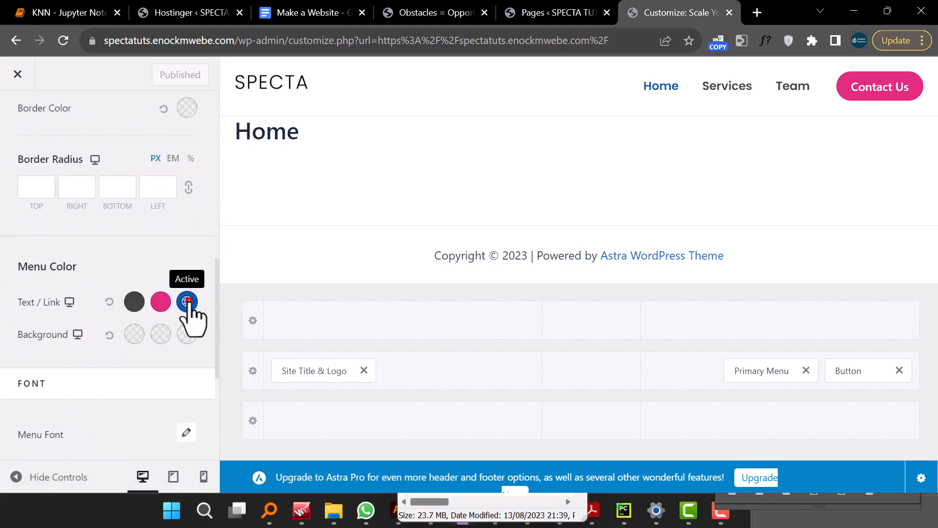
pyautogui.click(188, 301)
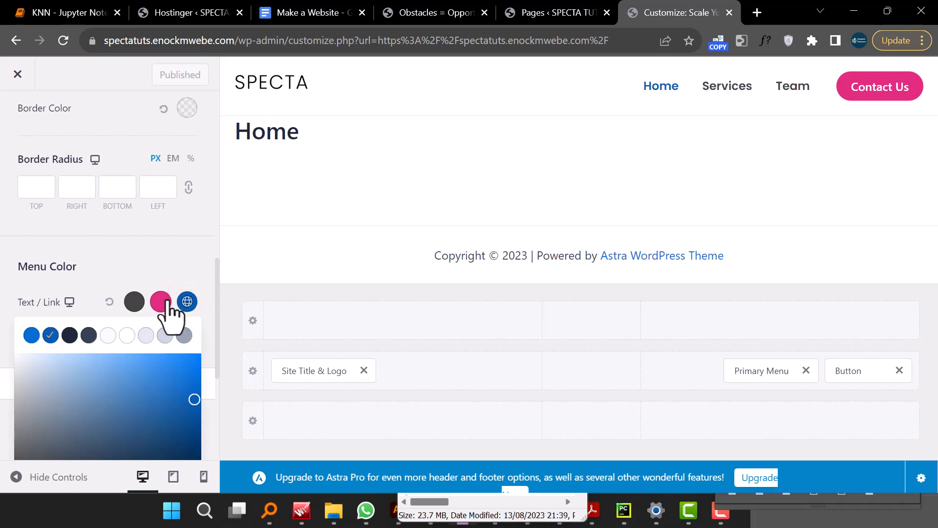
pyautogui.scroll(-3, 167, 313)
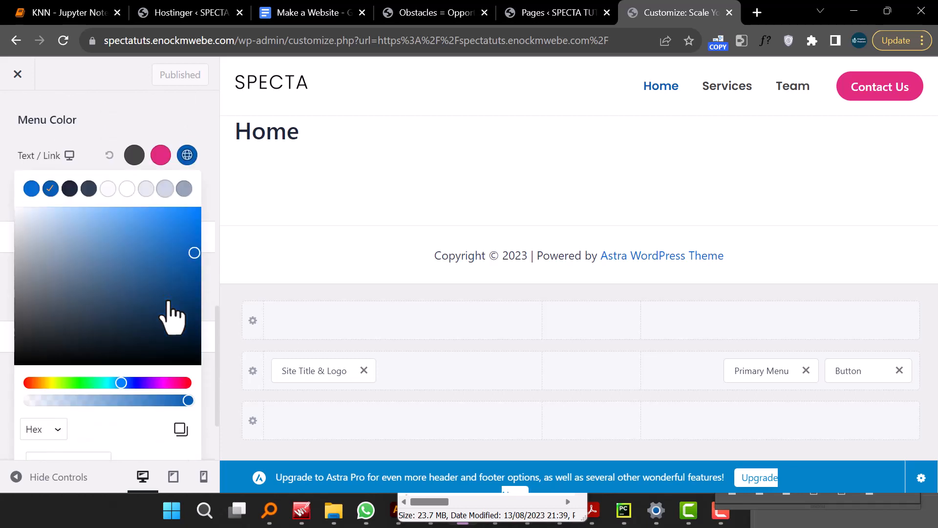
pyautogui.click(160, 156)
pyautogui.scroll(-2, 83, 391)
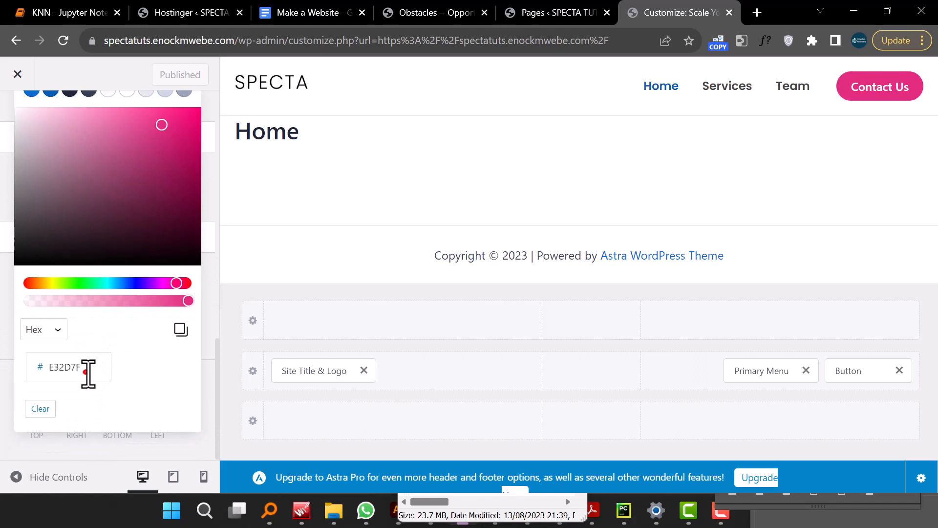
pyautogui.doubleClick(88, 373)
pyautogui.rightClick(86, 372)
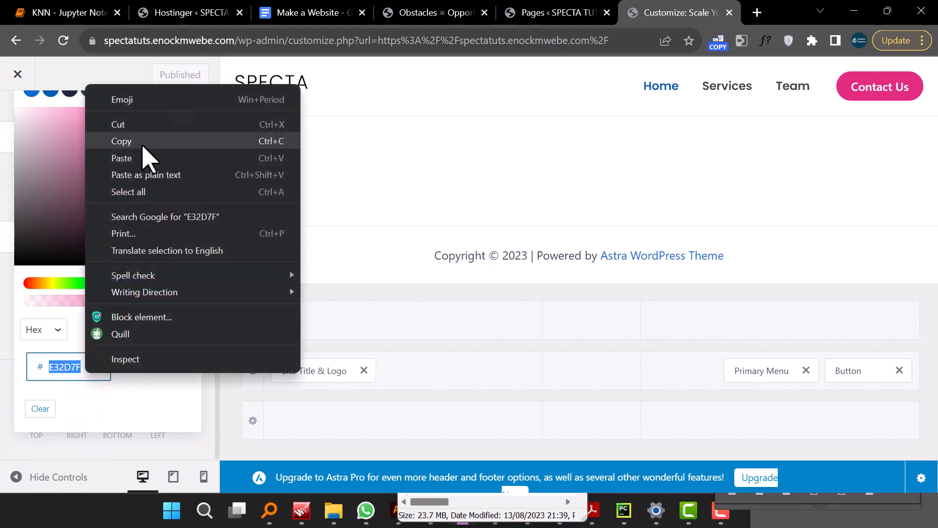
pyautogui.click(142, 145)
# - Paste E32D7F as the primary menu's active text/link color and publish
pyautogui.scroll(4, 119, 240)
pyautogui.click(186, 245)
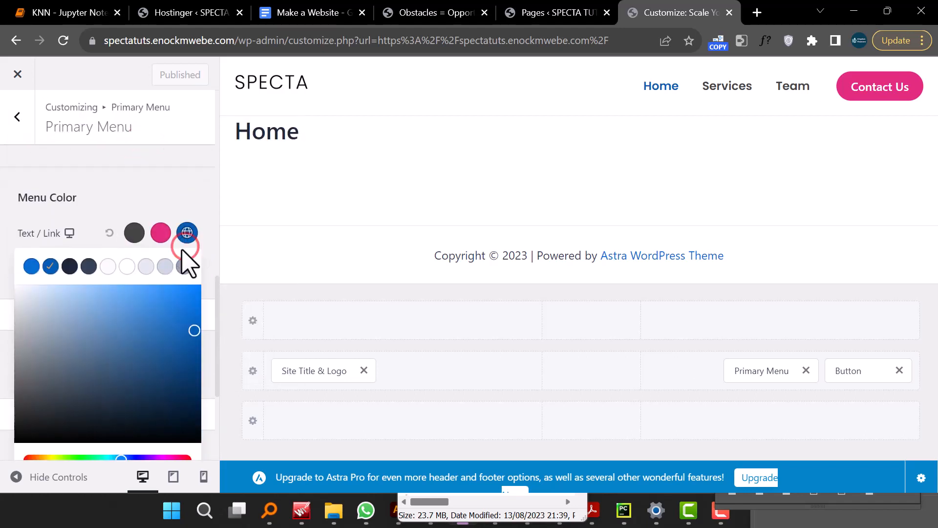
pyautogui.scroll(-4, 98, 337)
pyautogui.doubleClick(88, 369)
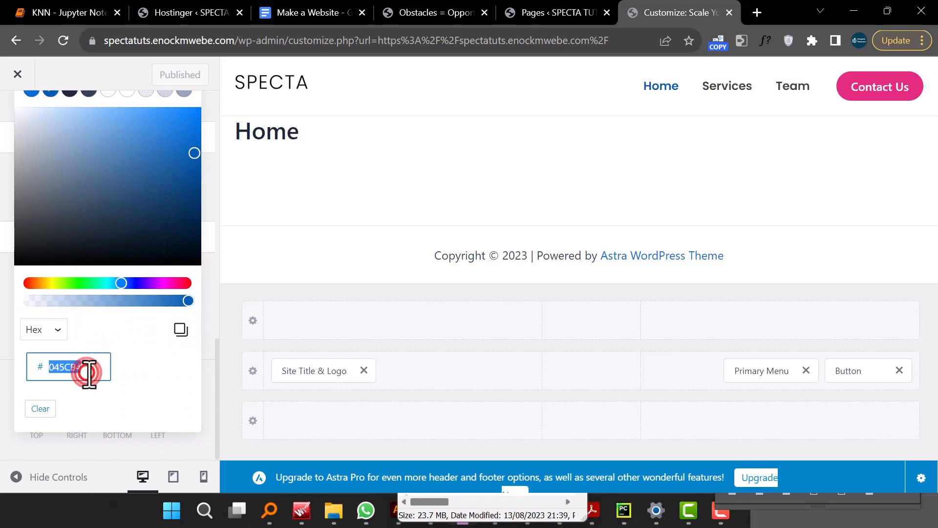
pyautogui.rightClick(88, 372)
pyautogui.click(142, 157)
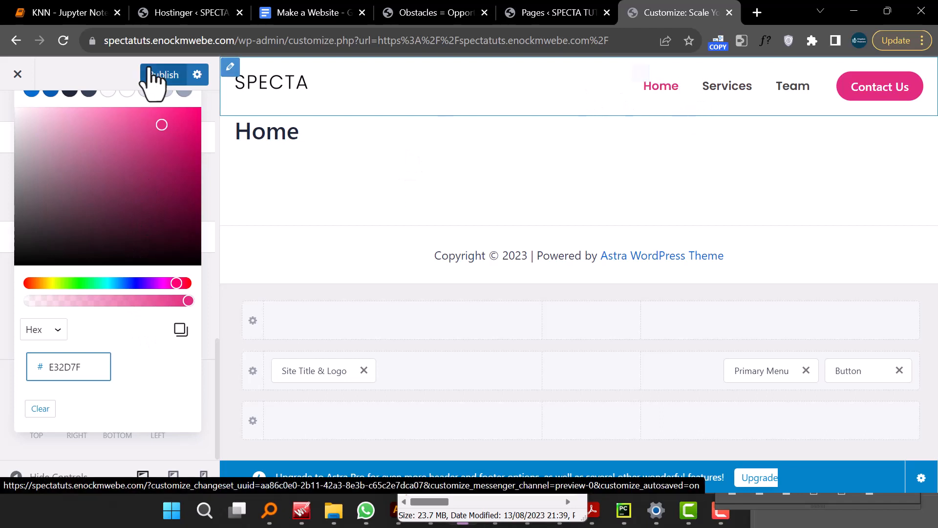
pyautogui.click(165, 74)
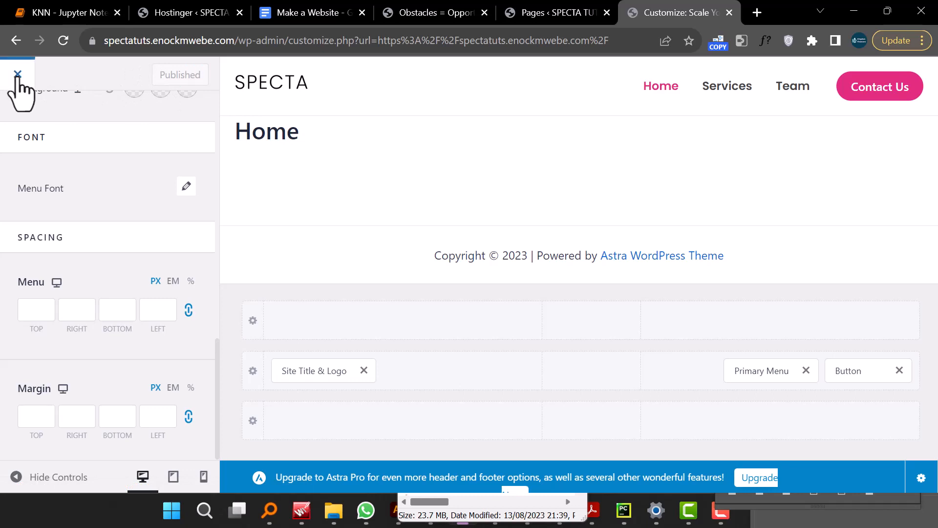
# - Leave the Customizer and open the WordPress dashboard
pyautogui.scroll(10, 184, 210)
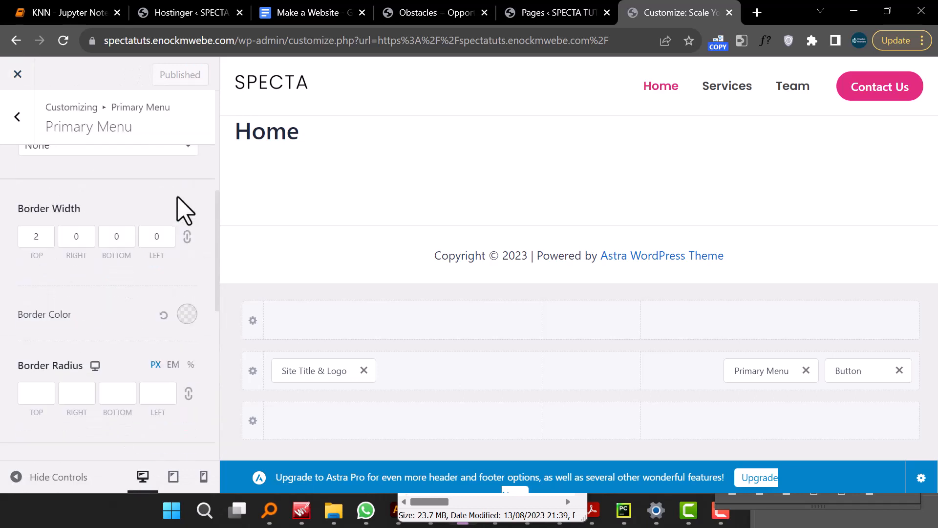
pyautogui.click(17, 74)
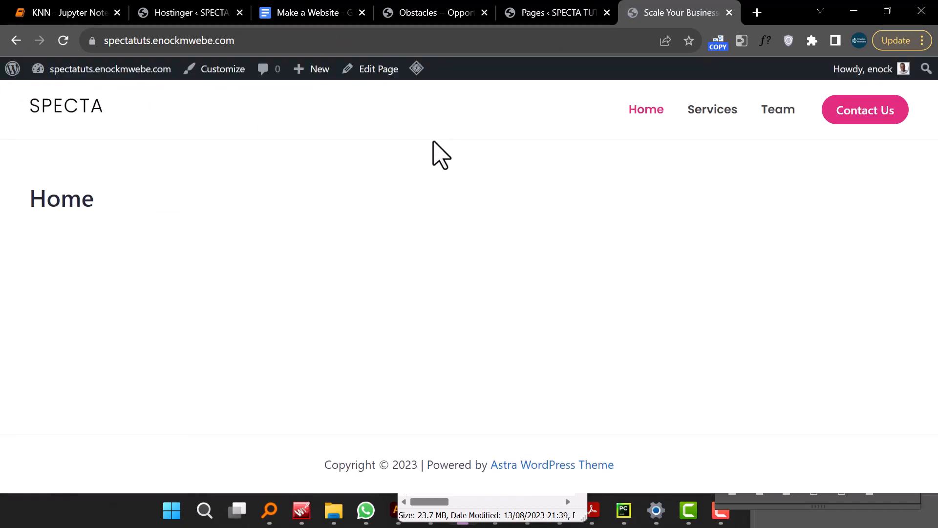
pyautogui.click(553, 14)
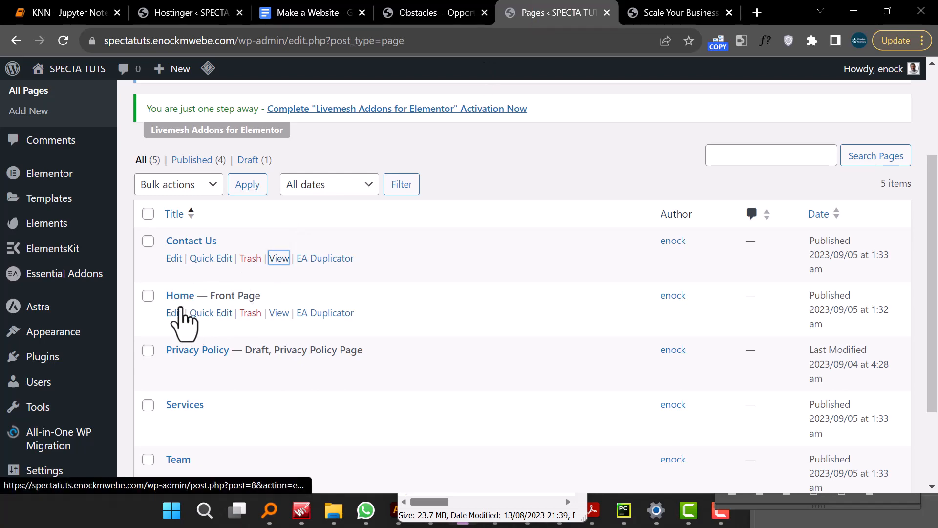
pyautogui.scroll(3, 88, 247)
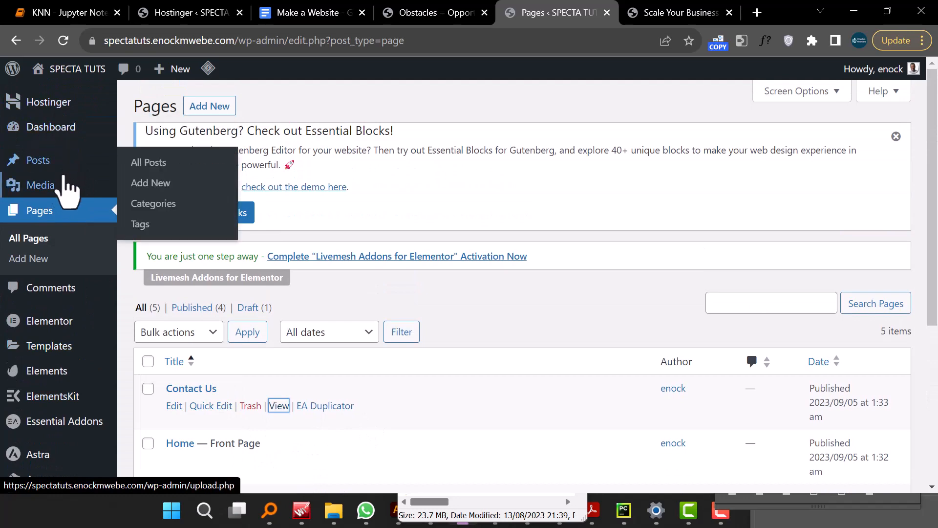
pyautogui.click(61, 126)
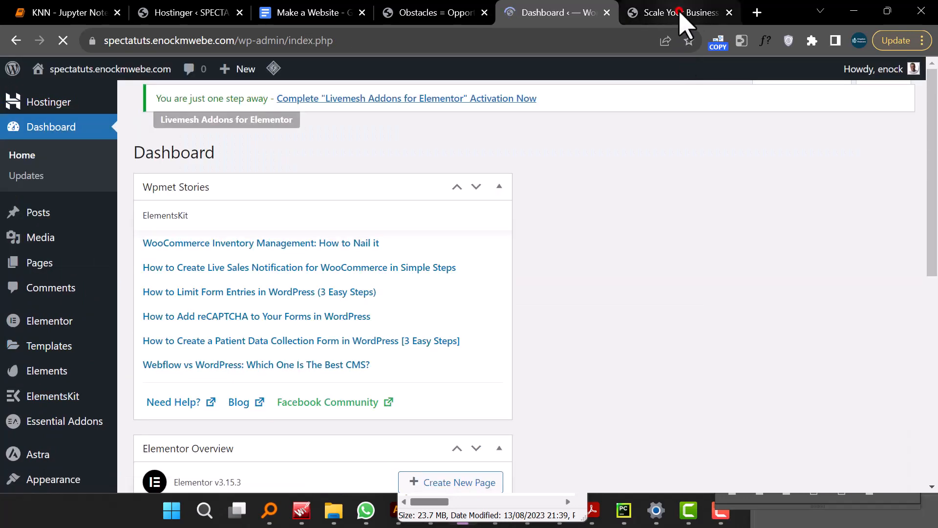
# - Close the live site preview tab and return to the dashboard
pyautogui.click(680, 12)
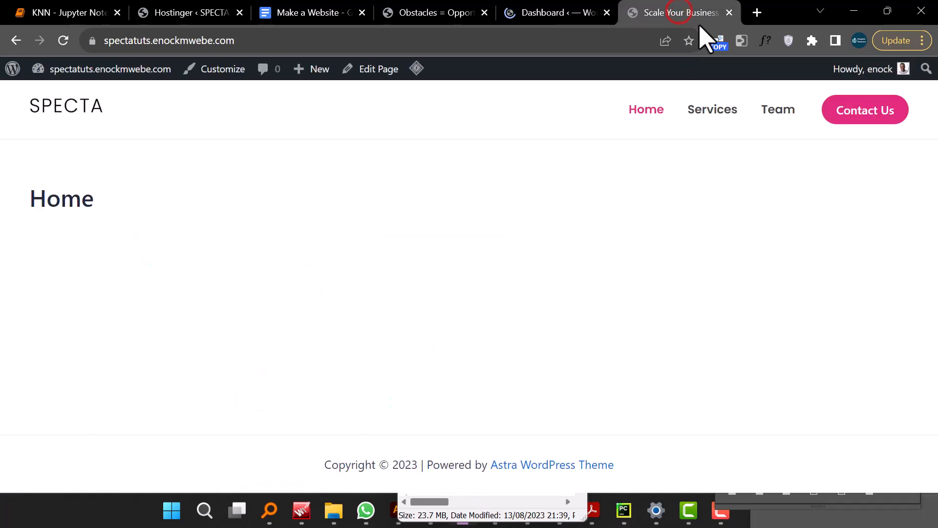
pyautogui.click(729, 13)
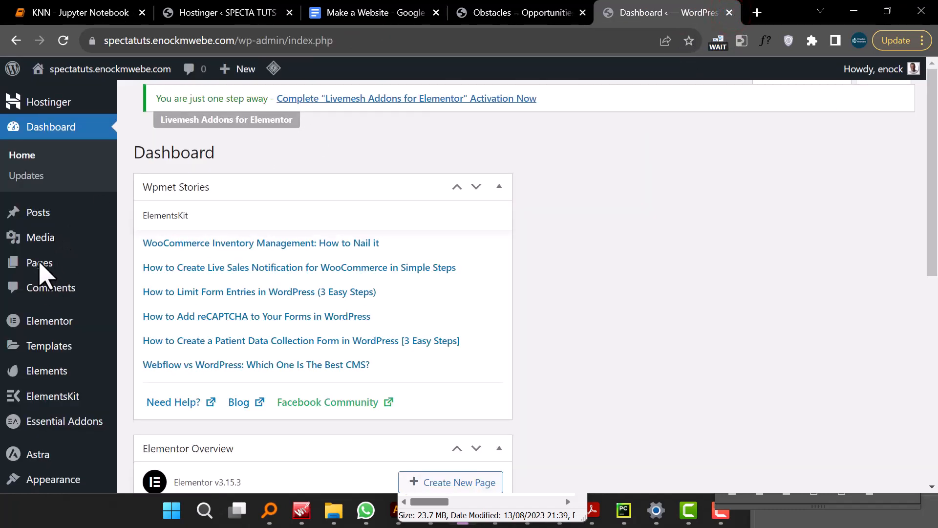
pyautogui.scroll(-3, 46, 279)
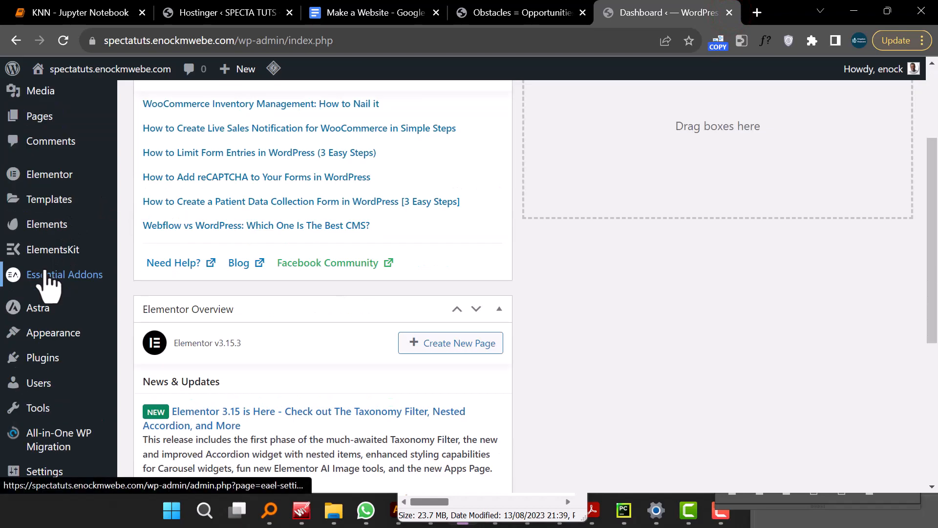
# - Open the Home page in the Elementor editor and close the Navigator panel
pyautogui.scroll(2, 61, 247)
pyautogui.click(68, 190)
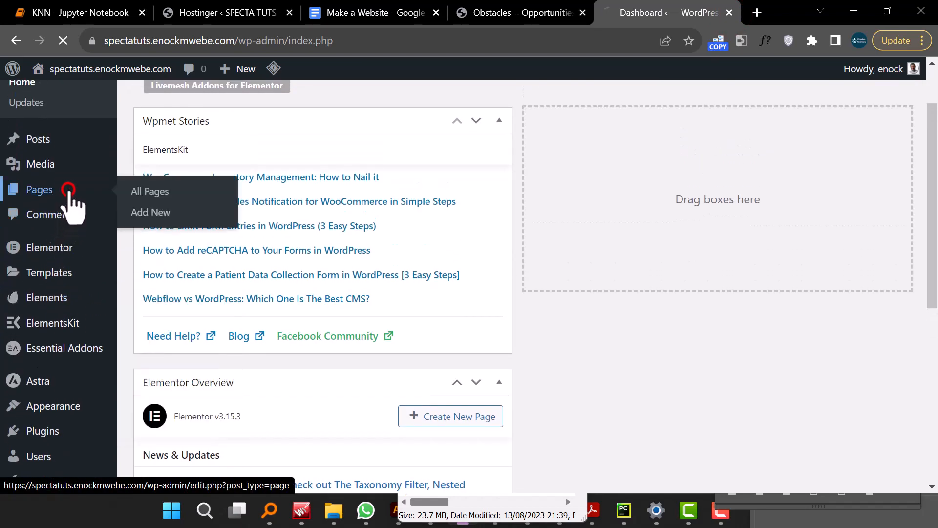
pyautogui.scroll(-3, 225, 250)
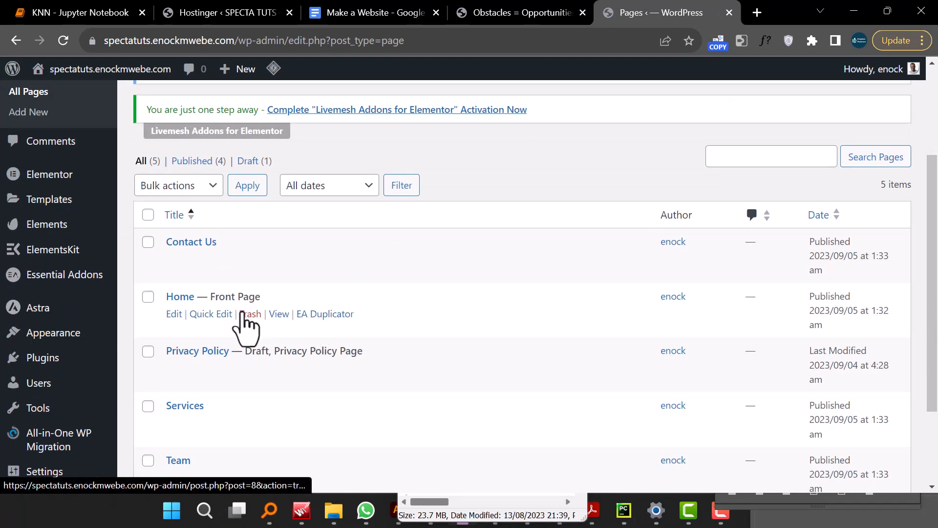
pyautogui.click(173, 314)
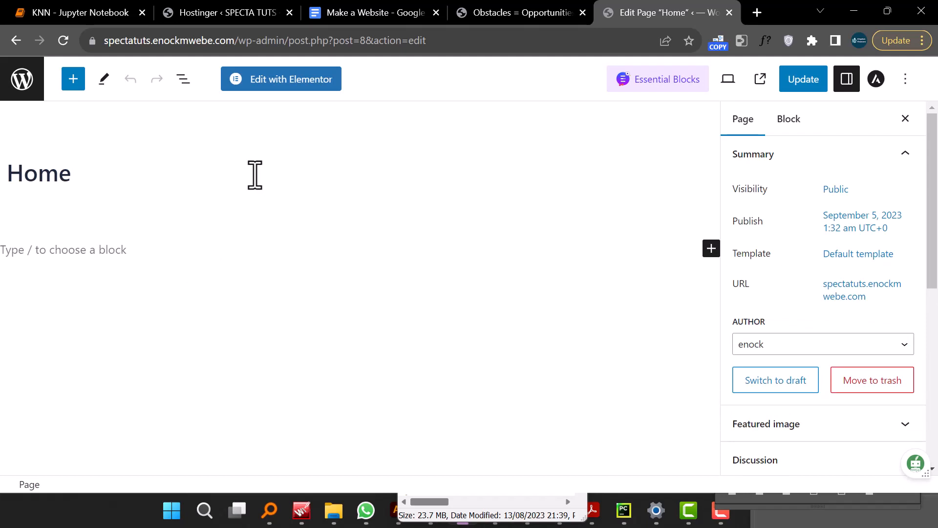
pyautogui.click(289, 90)
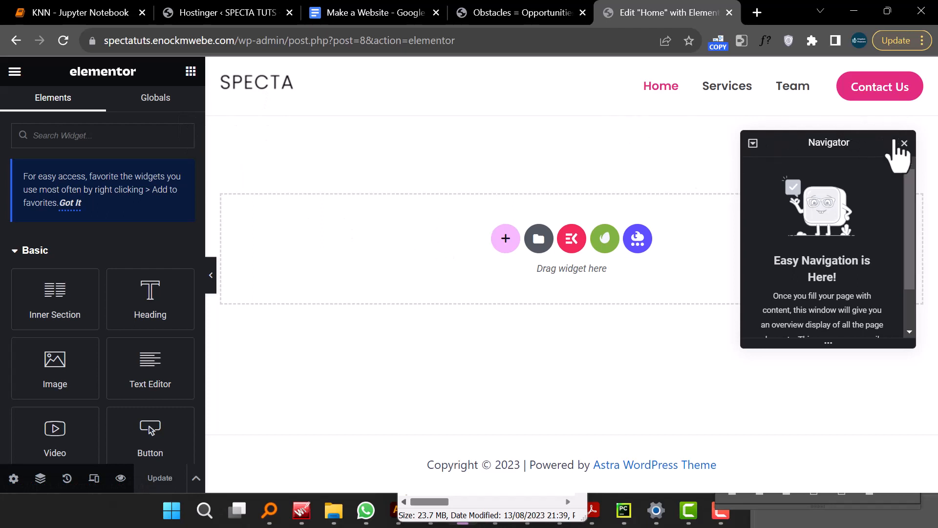
pyautogui.click(905, 143)
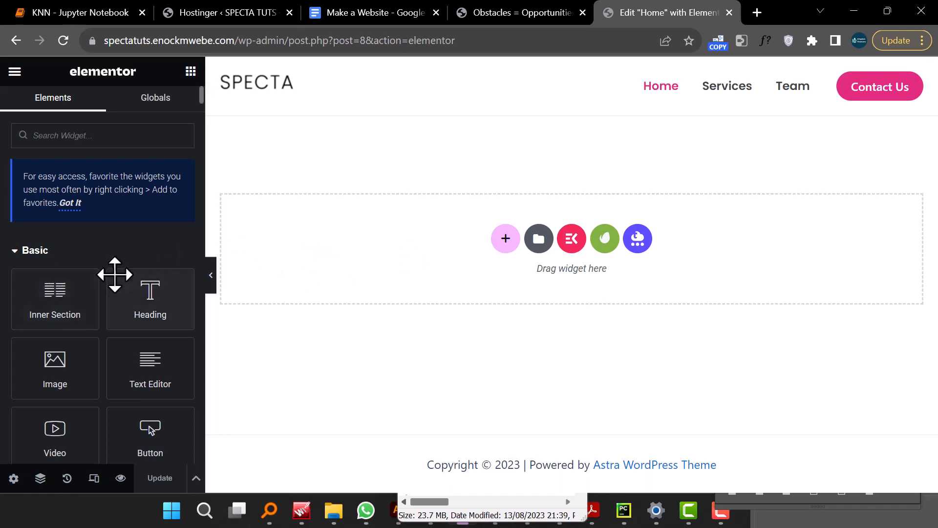
# - Browse through the Elementor widget panel to review the available widgets
pyautogui.scroll(-5, 116, 274)
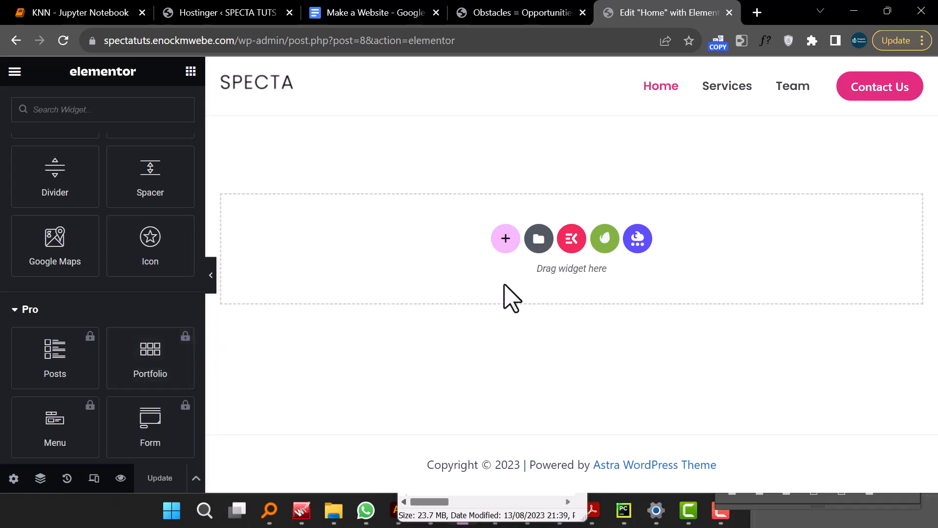
pyautogui.scroll(-4, 96, 296)
pyautogui.scroll(10, 94, 288)
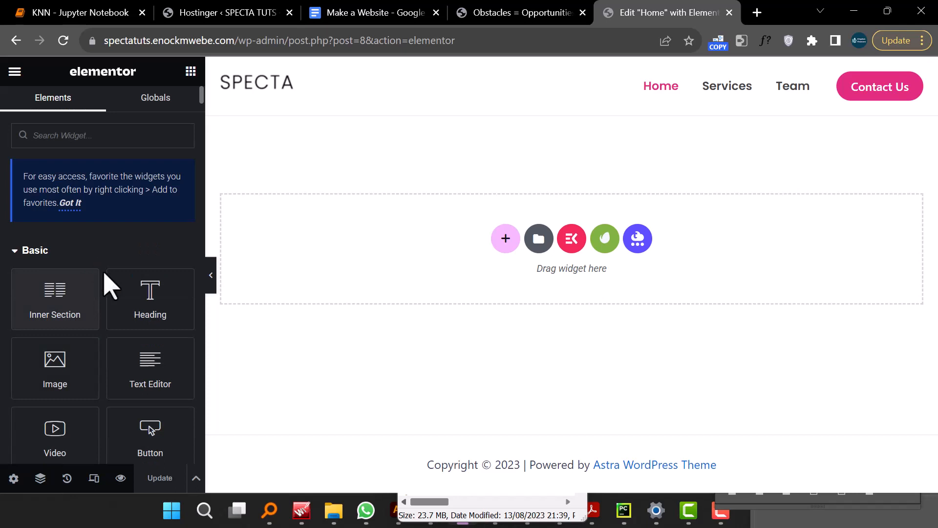
pyautogui.scroll(-10, 134, 318)
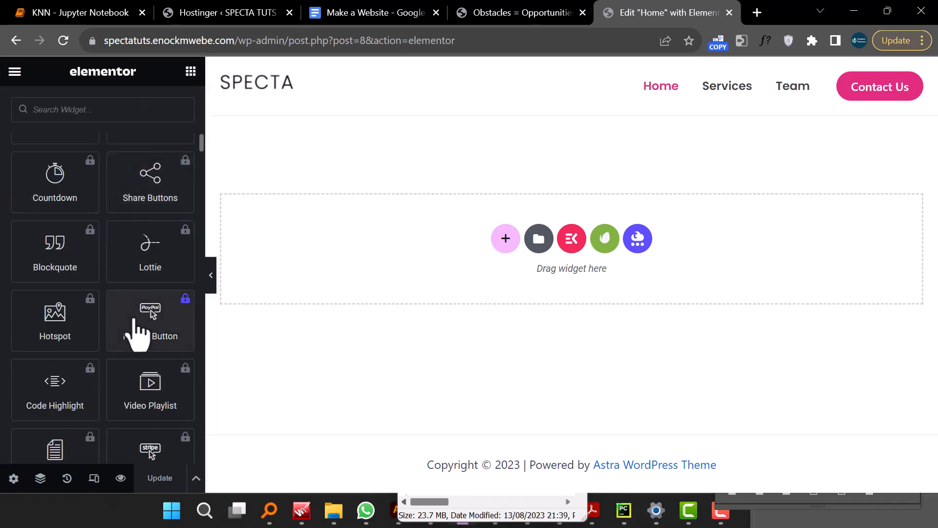
pyautogui.scroll(-15, 136, 327)
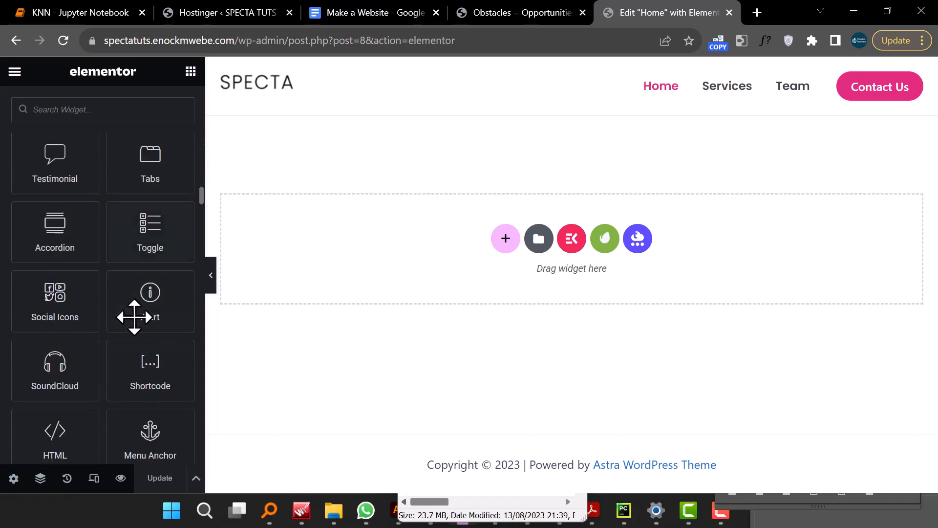
pyautogui.scroll(-12, 134, 317)
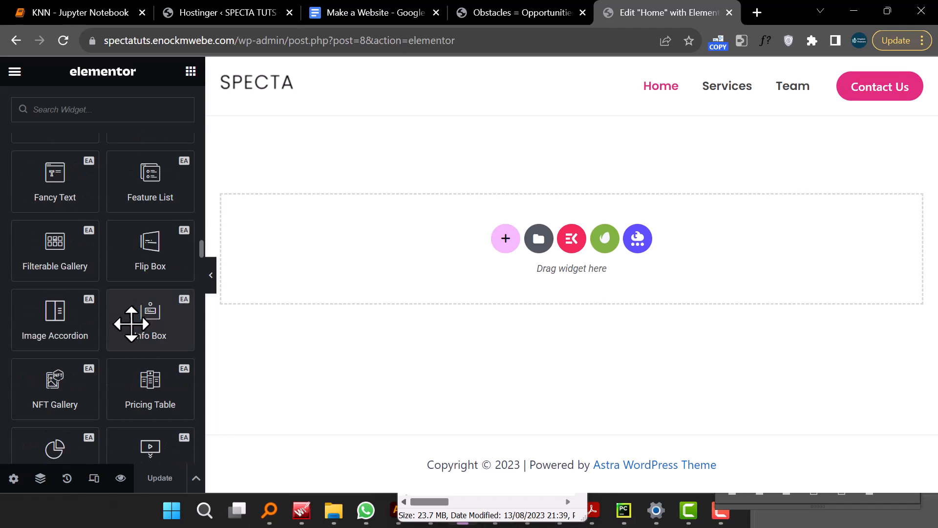
pyautogui.scroll(8, 131, 324)
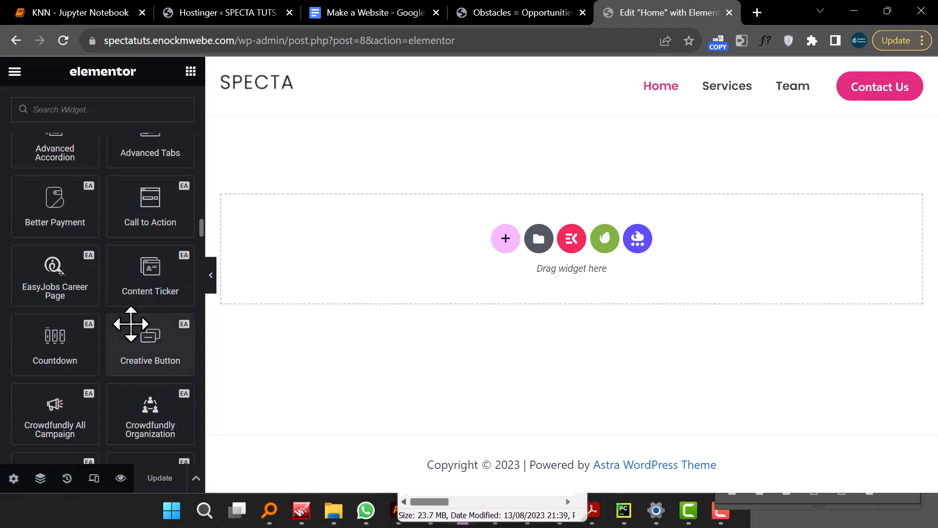
pyautogui.scroll(2, 131, 323)
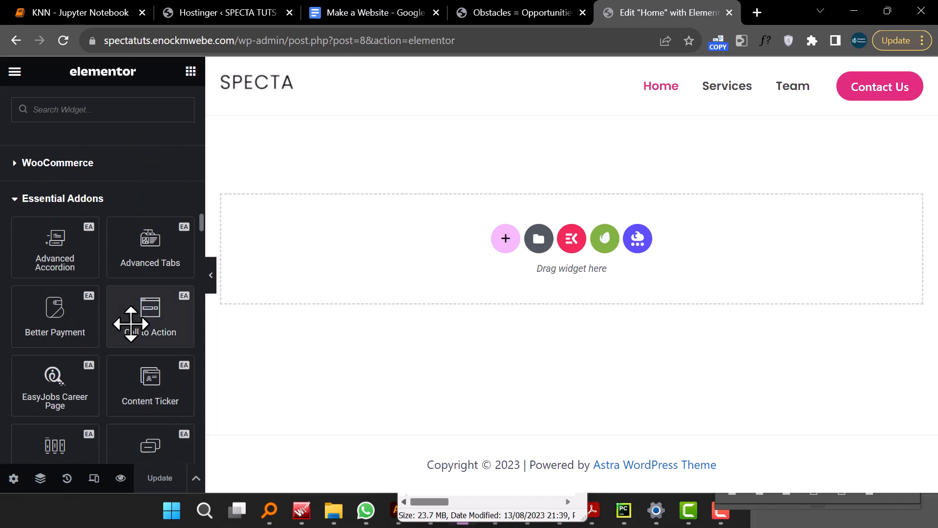
# - Expand and collapse the addon widget categories to examine the Essential Addons, Header & Footer, ElementsKit and Livemesh widgets
pyautogui.click(16, 202)
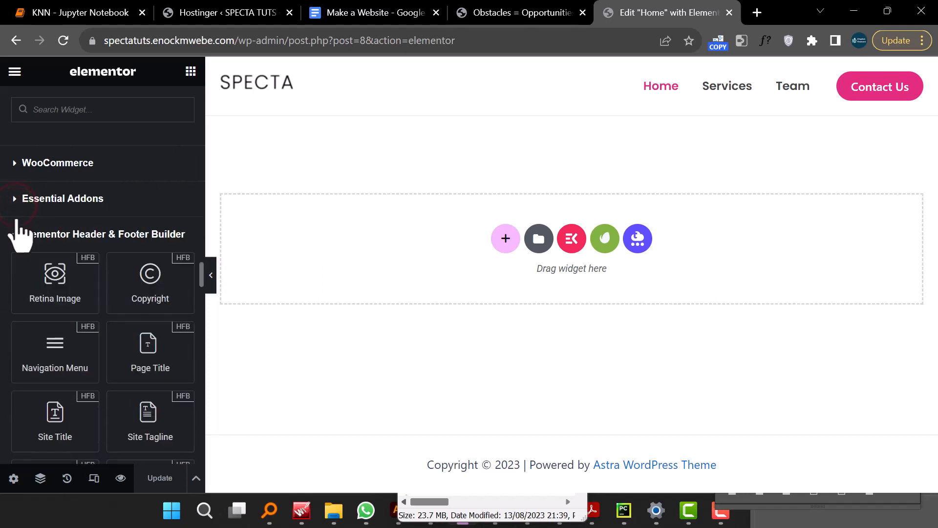
pyautogui.click(17, 234)
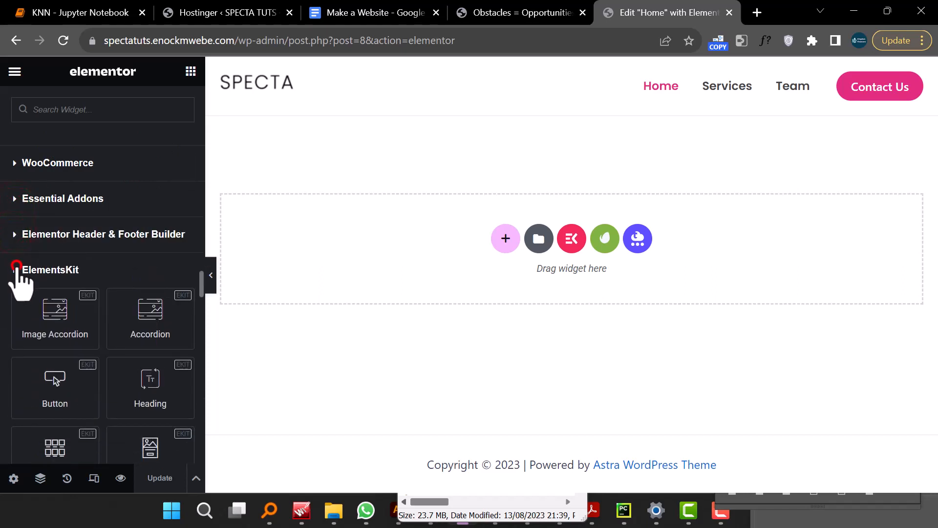
pyautogui.click(16, 268)
pyautogui.click(15, 304)
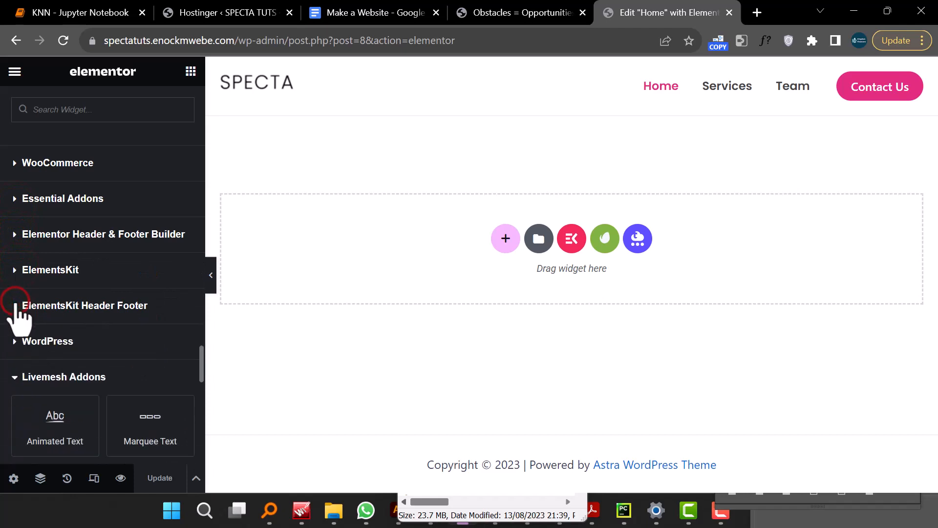
pyautogui.click(15, 199)
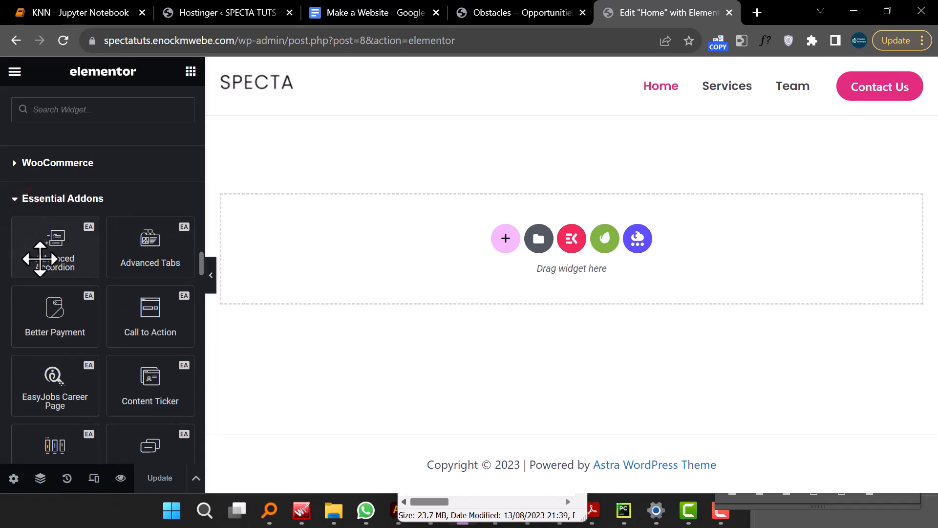
pyautogui.scroll(-3, 148, 299)
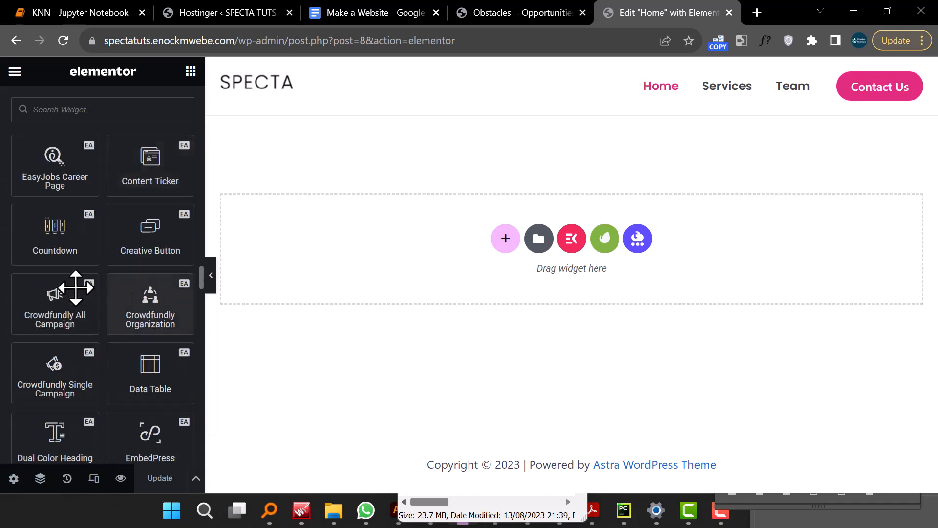
pyautogui.scroll(2, 66, 226)
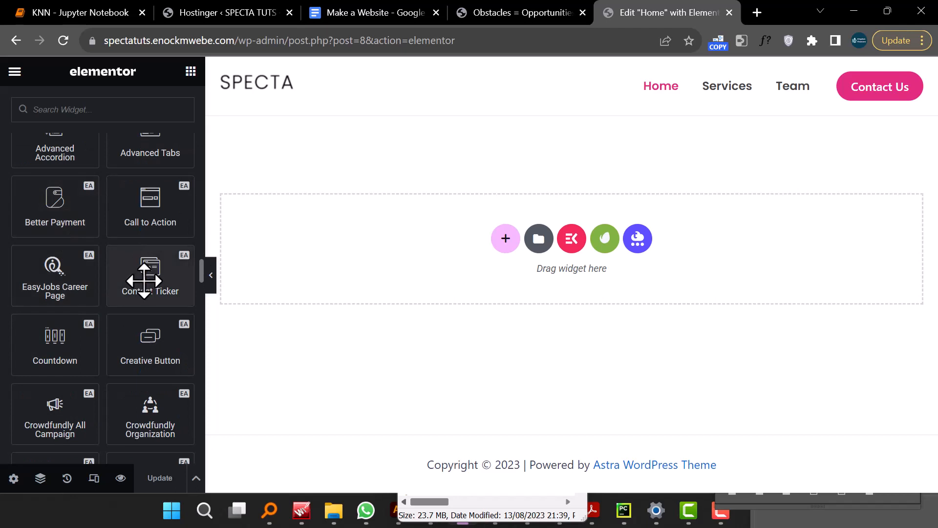
pyautogui.scroll(4, 142, 273)
pyautogui.scroll(-6, 147, 294)
pyautogui.scroll(3, 146, 282)
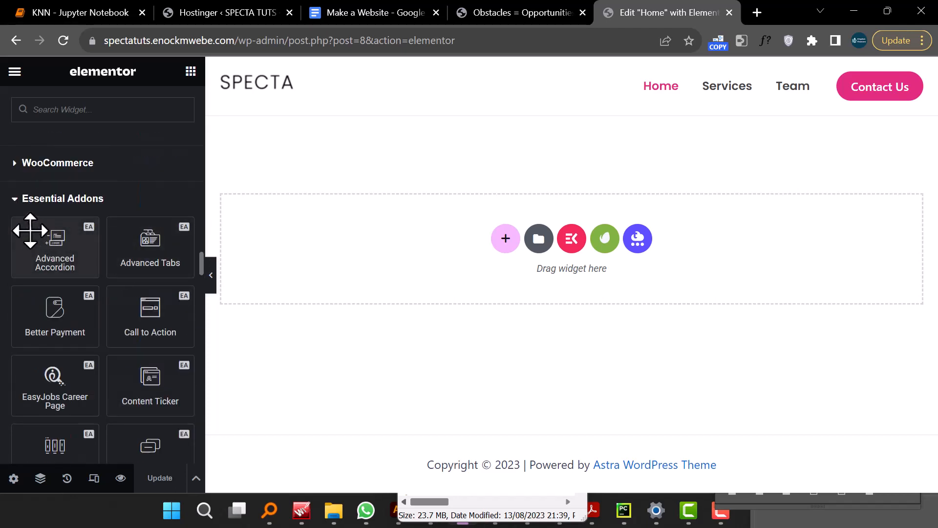
pyautogui.click(15, 198)
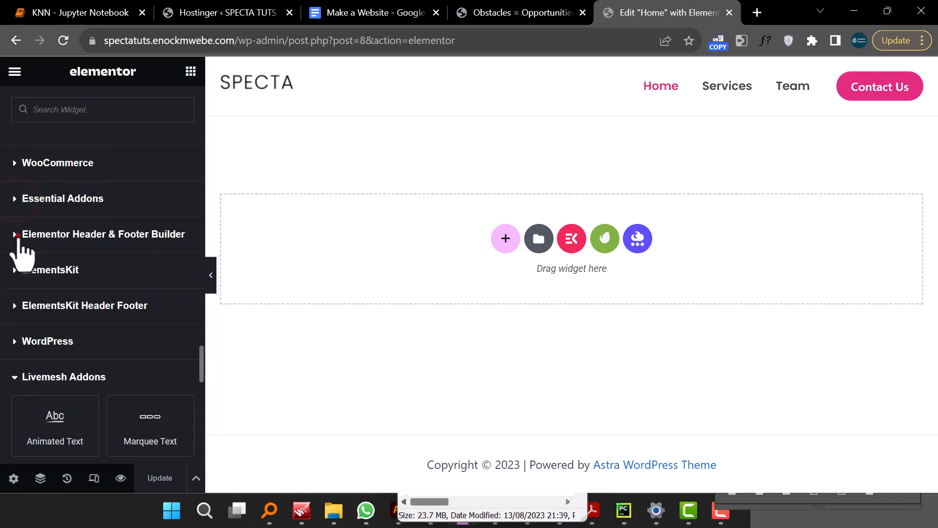
pyautogui.click(15, 234)
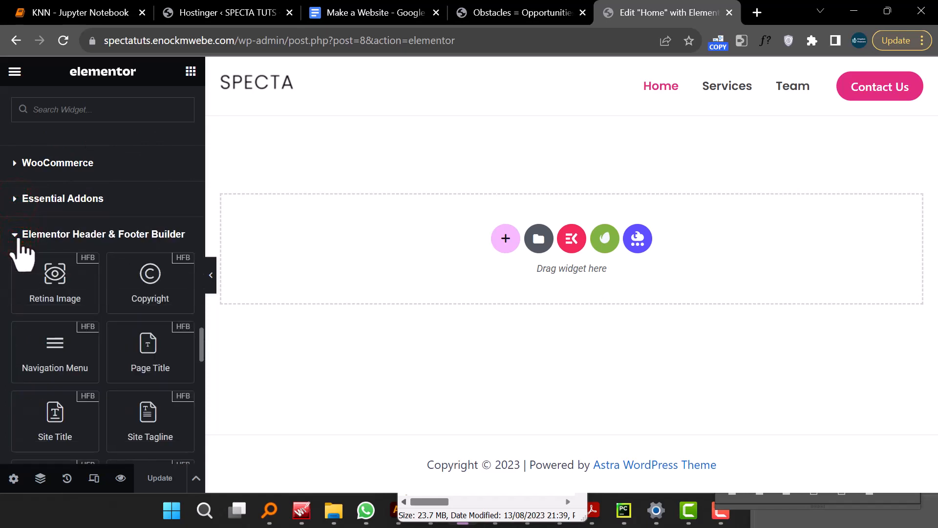
pyautogui.click(15, 235)
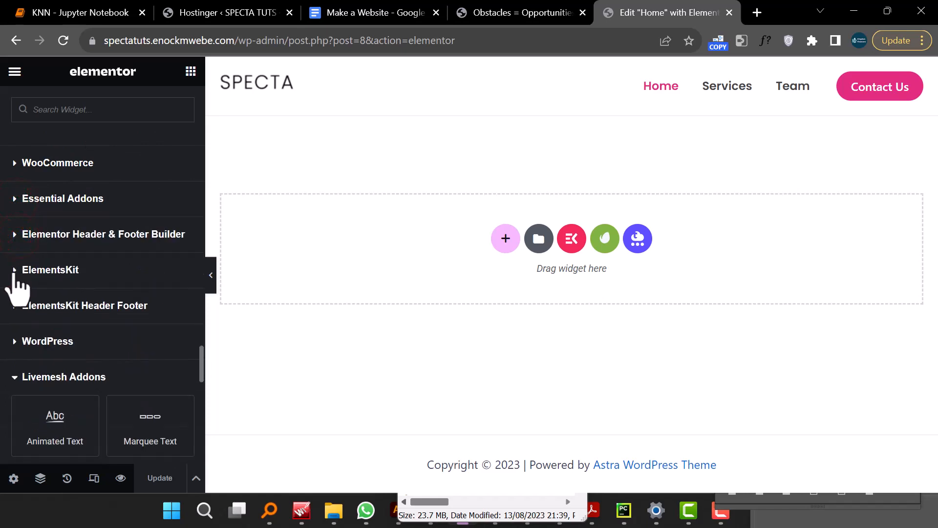
pyautogui.click(14, 269)
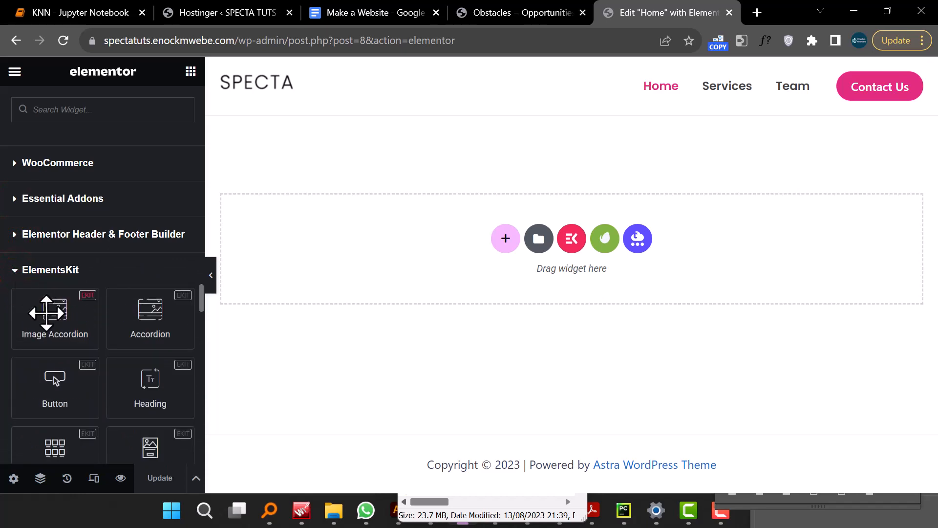
pyautogui.scroll(-2, 153, 398)
pyautogui.scroll(4, 152, 402)
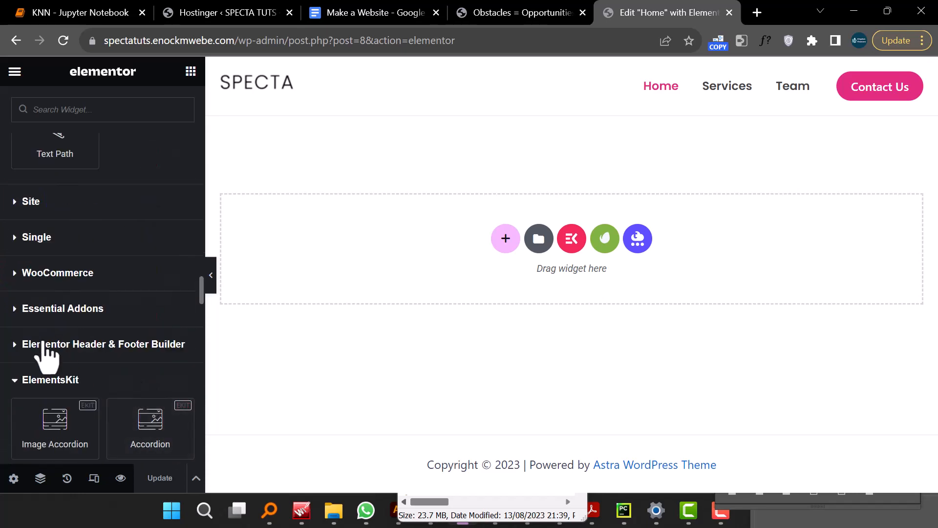
pyautogui.click(28, 380)
pyautogui.scroll(-5, 47, 354)
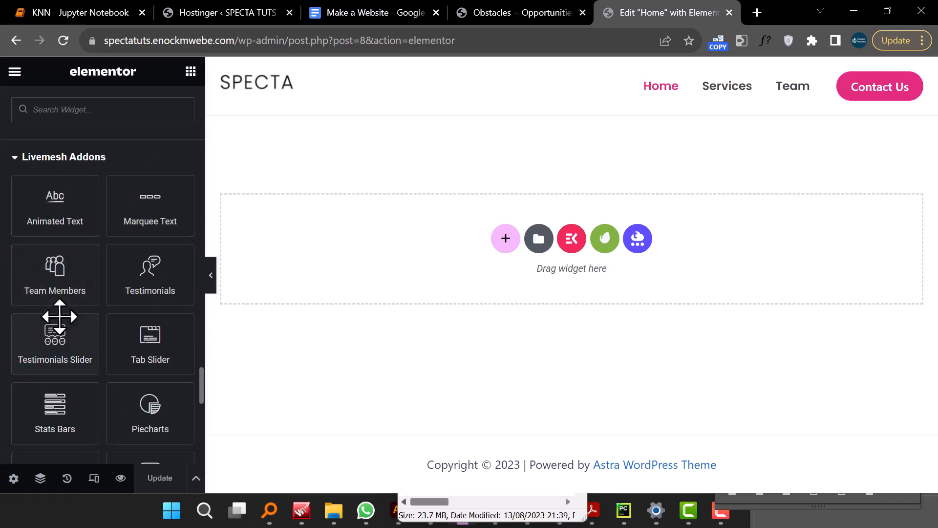
pyautogui.click(23, 161)
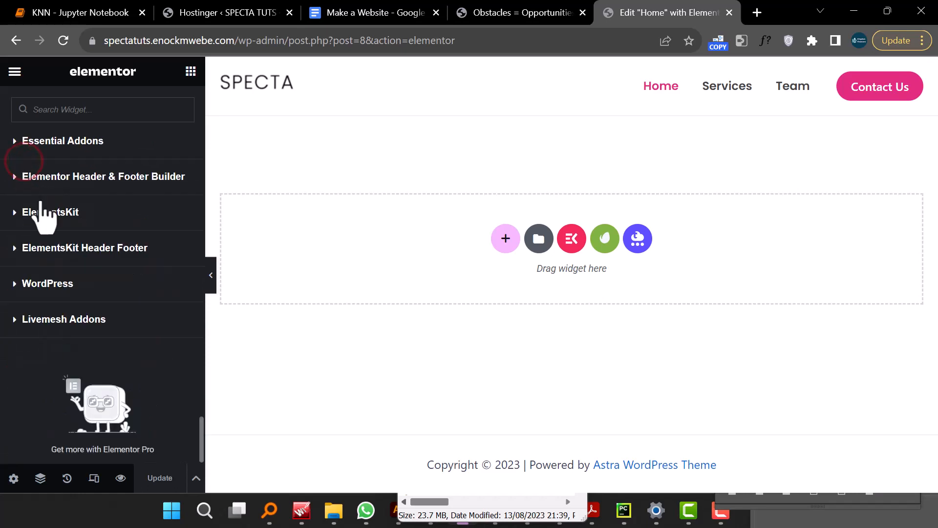
pyautogui.scroll(2, 90, 360)
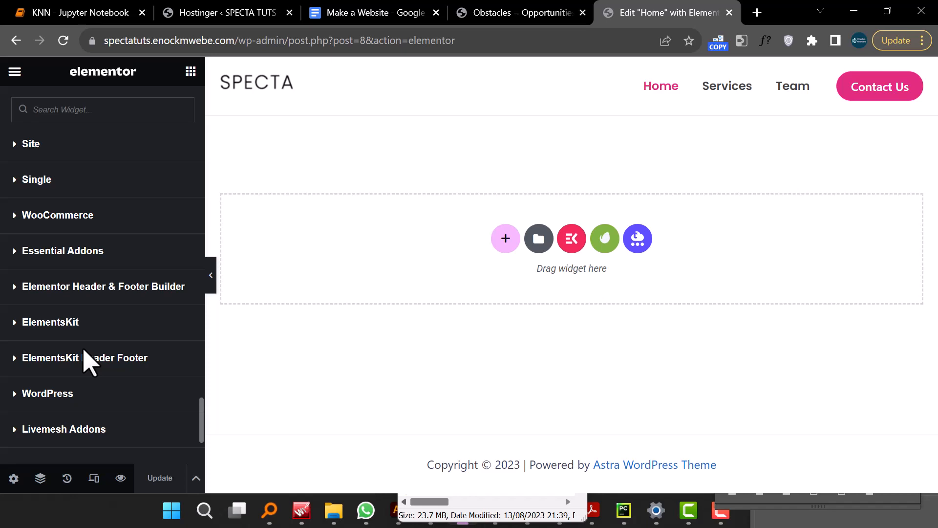
# - Start adding a new section in the page's empty drop area
pyautogui.scroll(10, 92, 215)
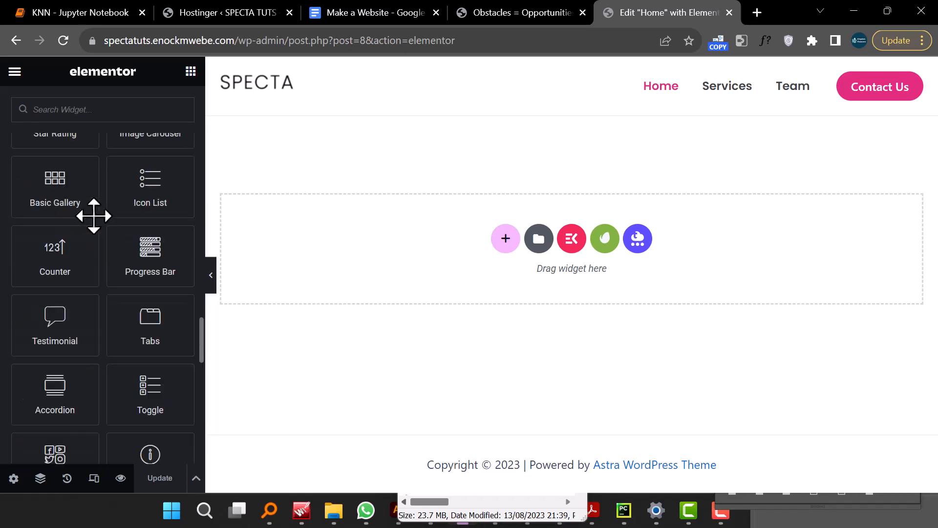
pyautogui.scroll(5, 109, 225)
pyautogui.click(506, 238)
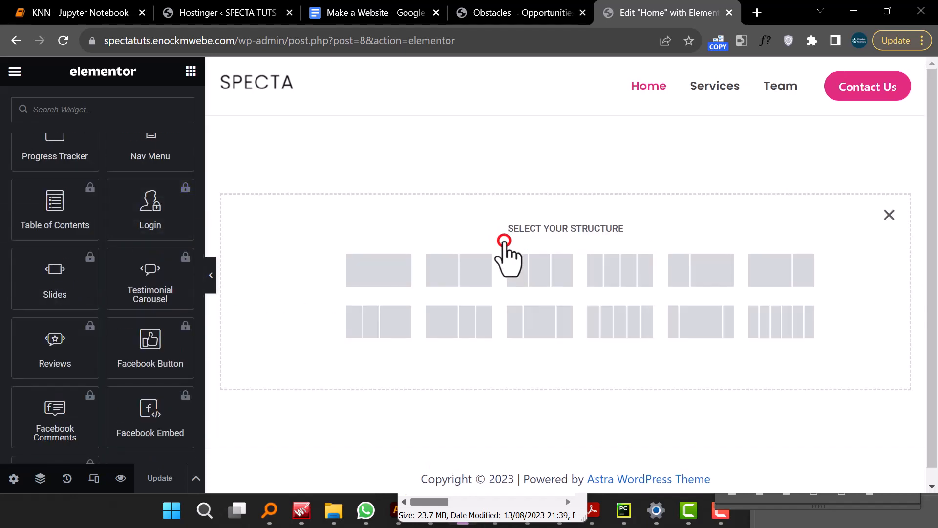
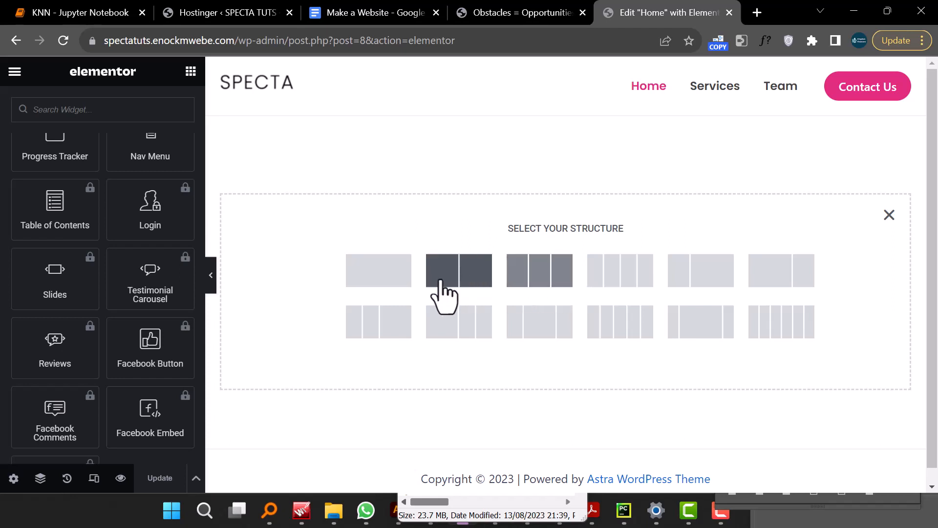
# - Add a two-column section and place a Heading widget into its left column
pyautogui.click(486, 277)
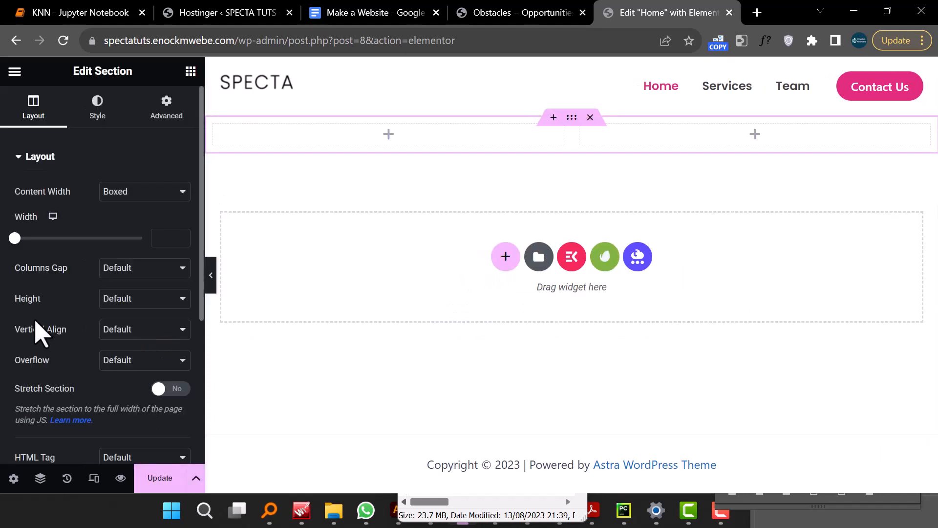
pyautogui.click(191, 72)
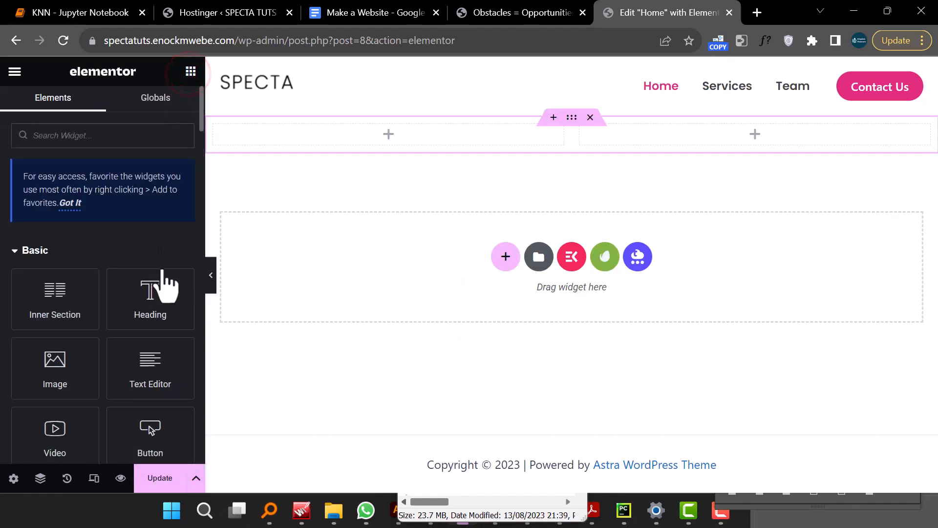
pyautogui.moveTo(146, 264); pyautogui.dragTo(391, 131)
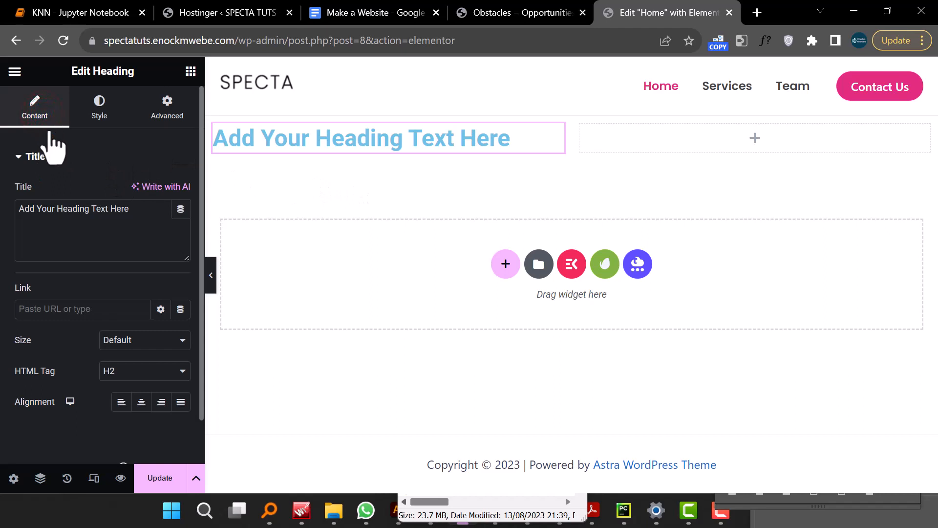
# - Replace the heading's title with a sentence introducing the site owner by name
pyautogui.click(70, 211)
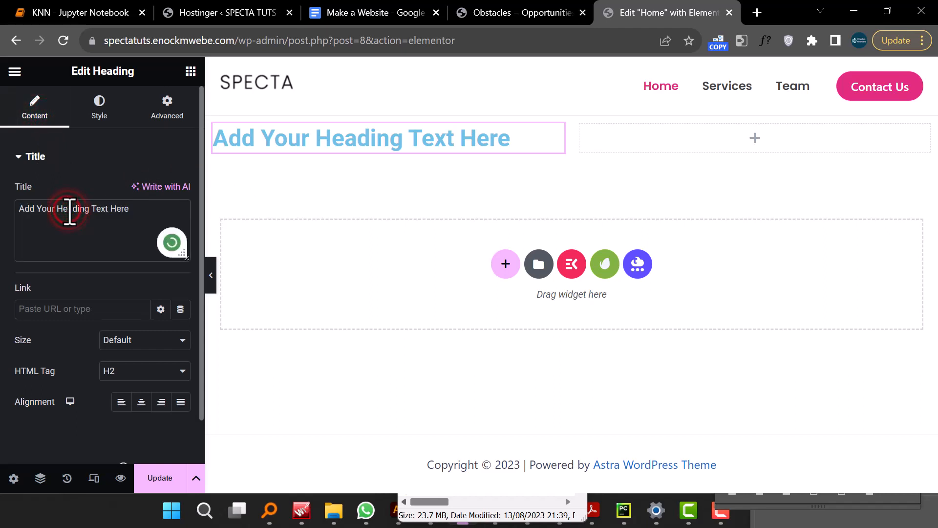
pyautogui.tripleClick(66, 212)
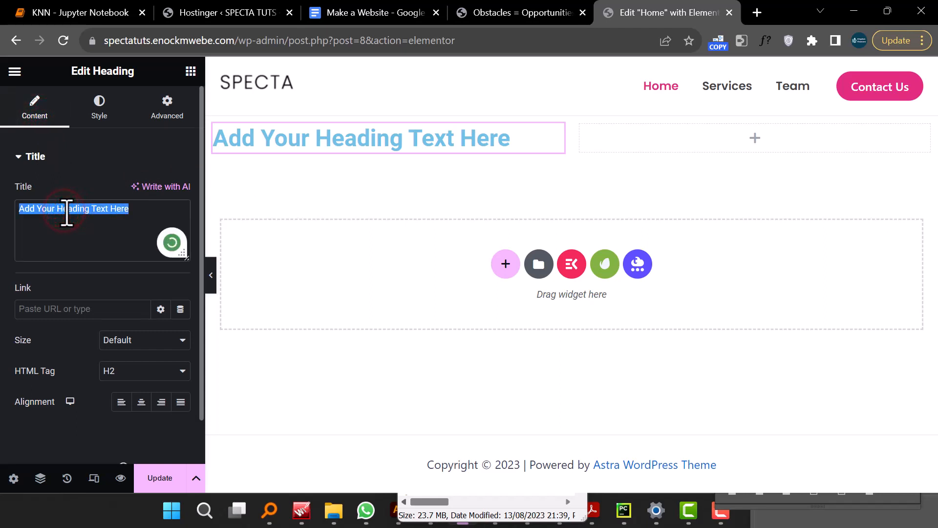
pyautogui.write('My name is Enock')
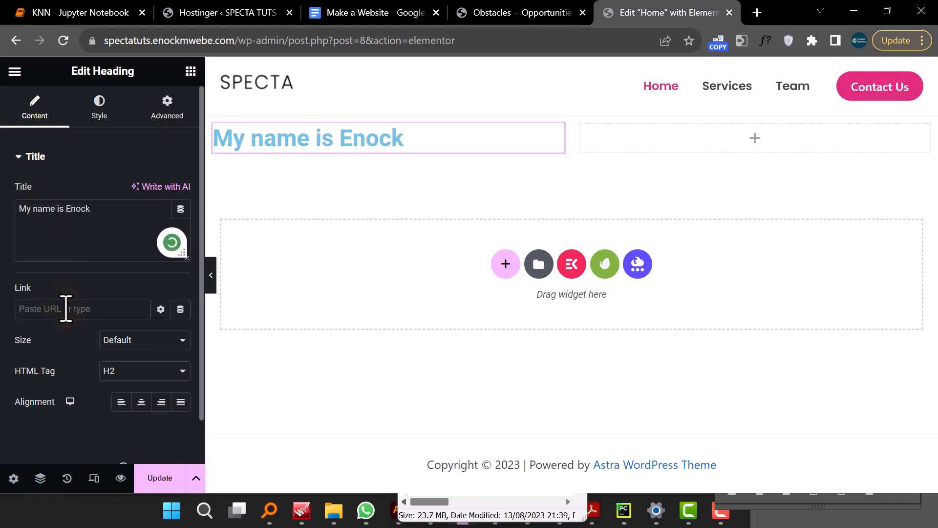
# - Set the heading's alignment to justified and its size to Large
pyautogui.click(141, 402)
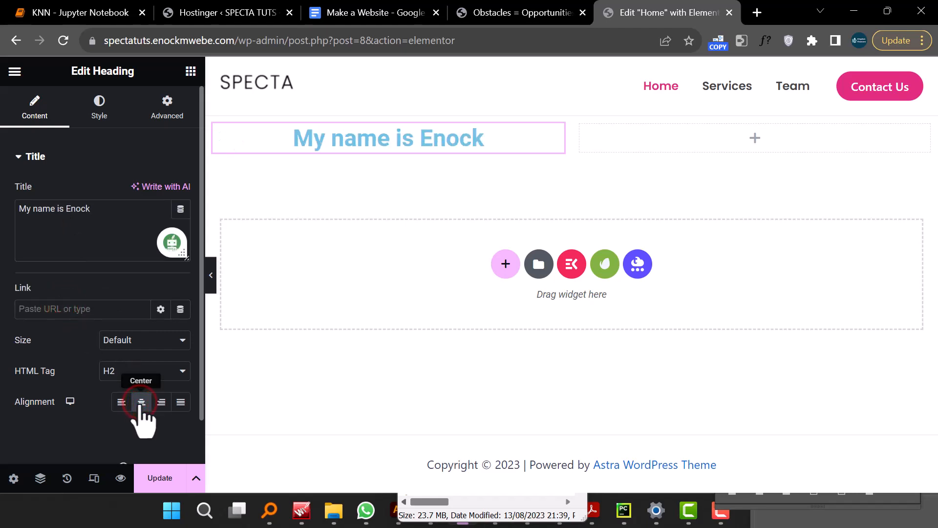
pyautogui.click(162, 402)
pyautogui.click(181, 402)
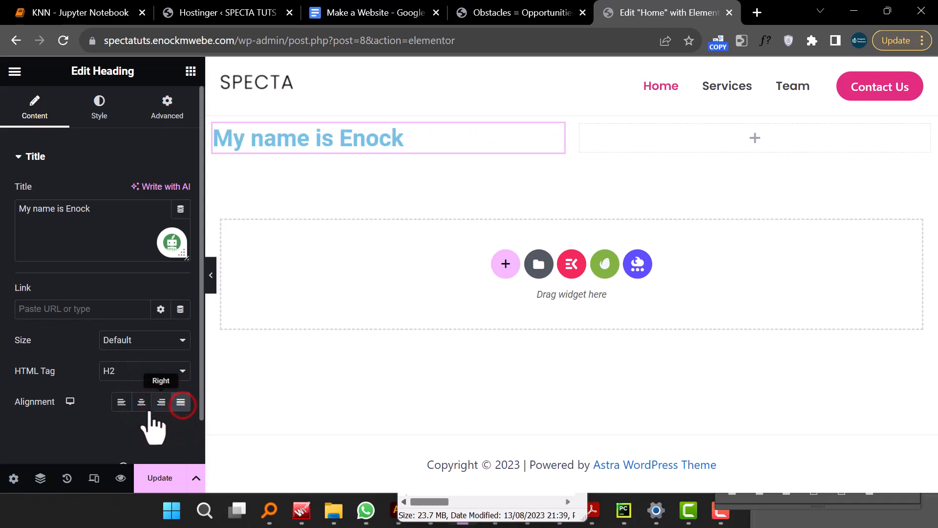
pyautogui.click(169, 339)
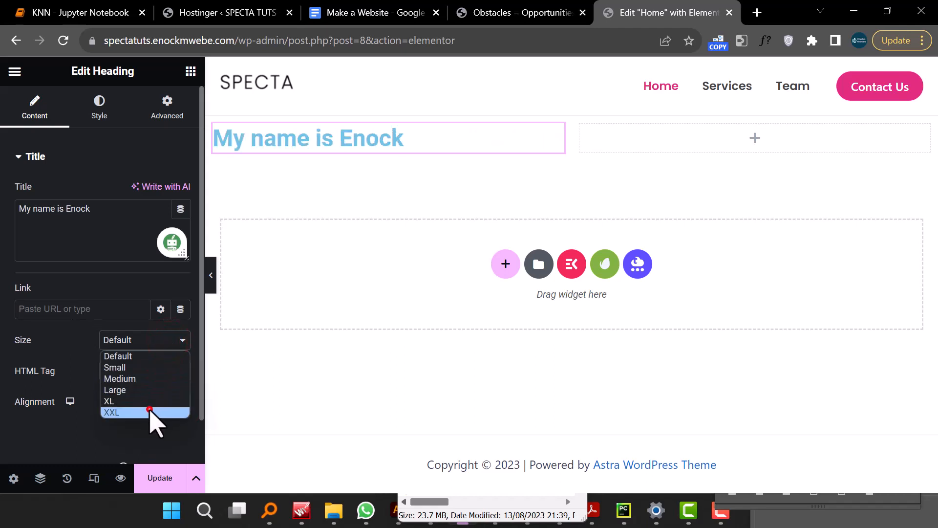
pyautogui.click(150, 413)
pyautogui.click(164, 340)
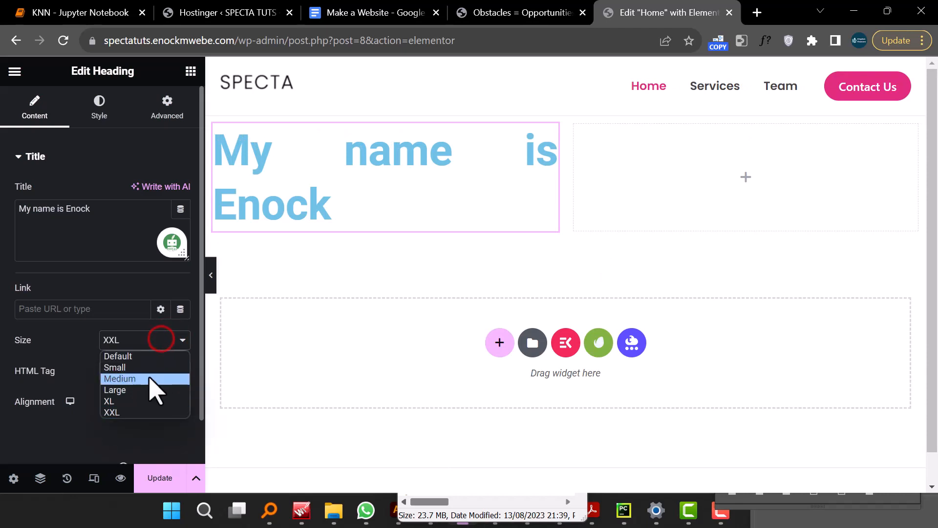
pyautogui.click(149, 376)
pyautogui.click(154, 340)
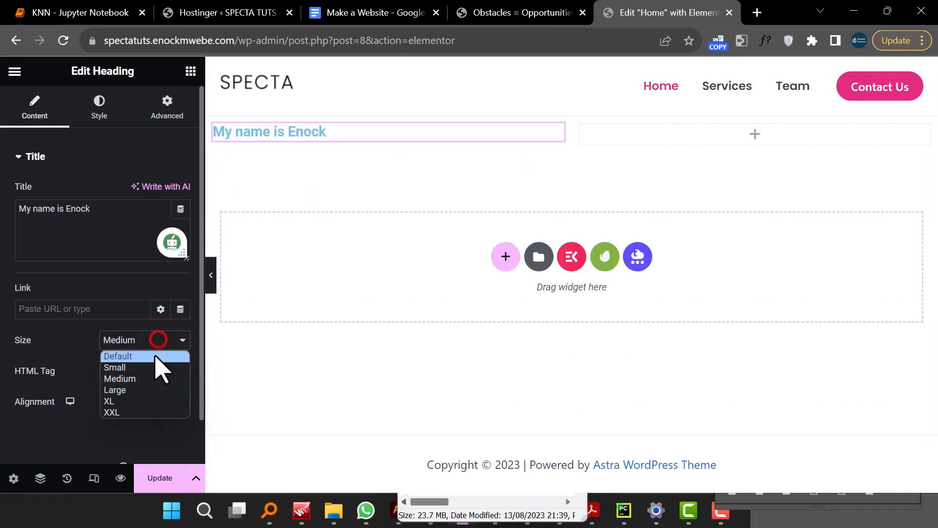
pyautogui.click(148, 390)
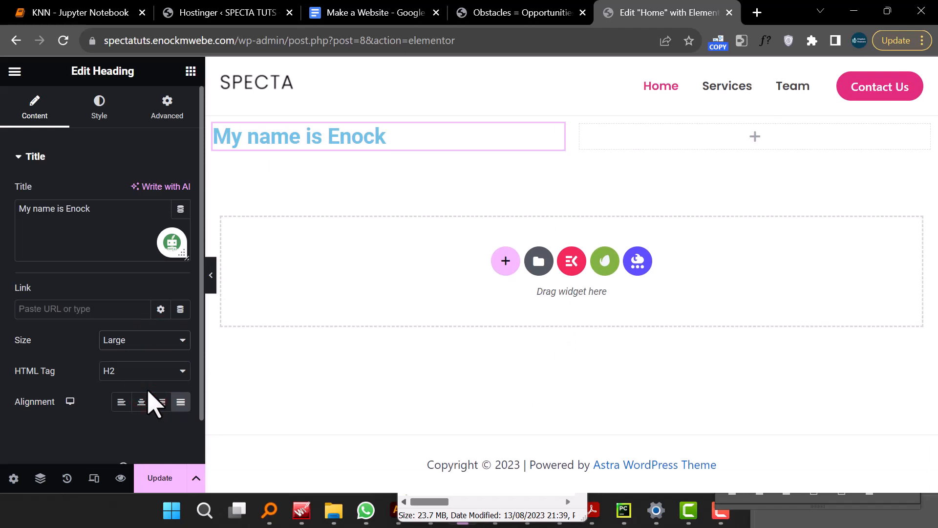
# - Set the heading's text color to a dark navy blue in the style settings
pyautogui.click(110, 117)
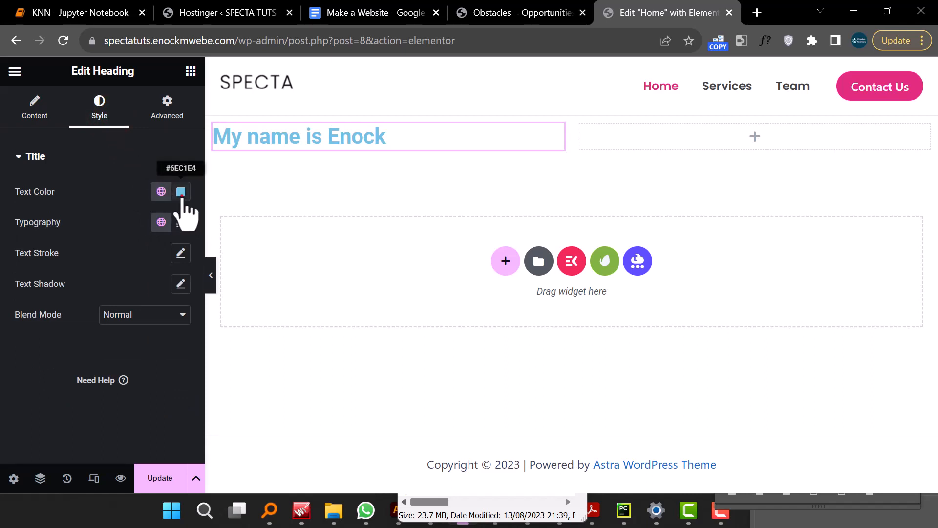
pyautogui.click(181, 191)
pyautogui.click(157, 293)
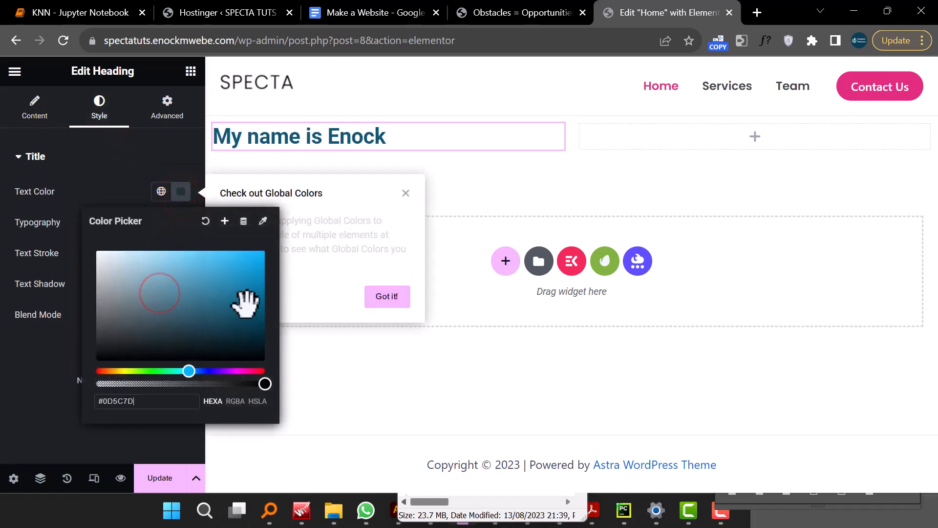
pyautogui.click(246, 303)
pyautogui.click(243, 271)
pyautogui.click(243, 371)
pyautogui.click(251, 312)
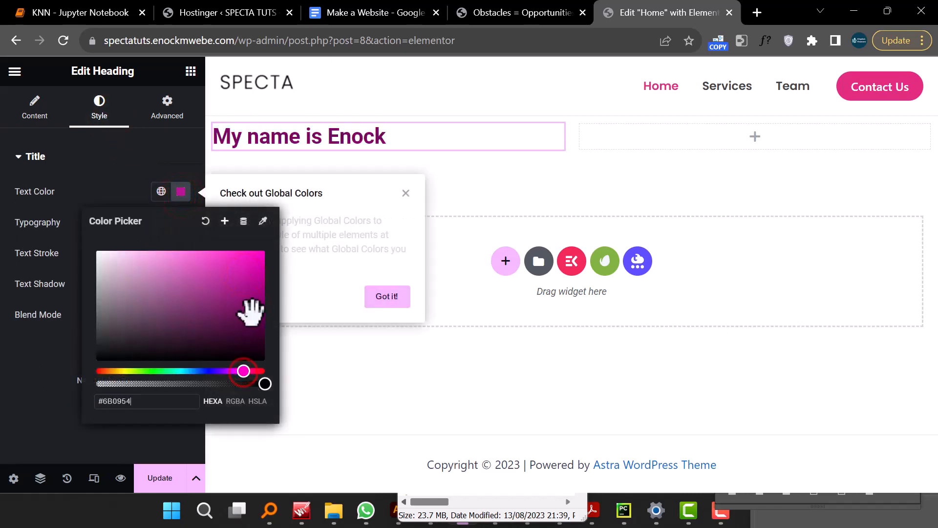
pyautogui.click(148, 299)
pyautogui.click(103, 310)
pyautogui.click(108, 260)
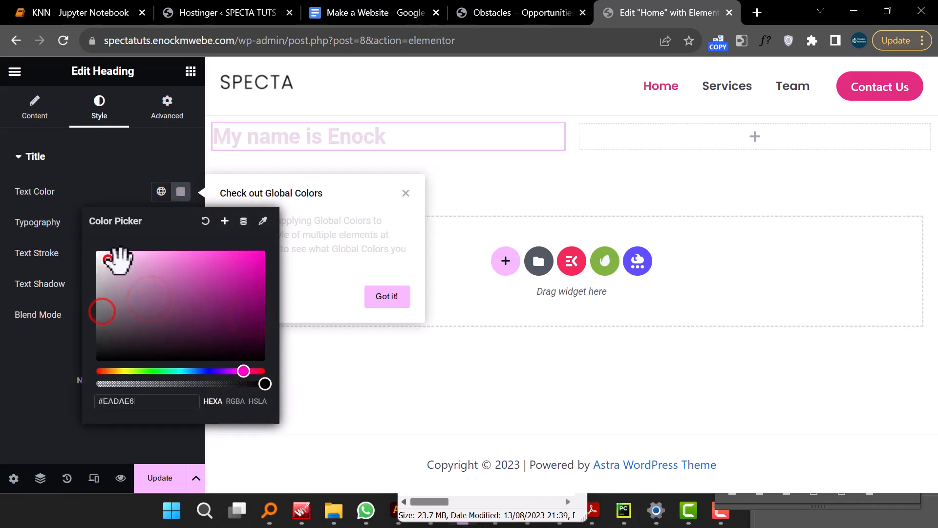
pyautogui.click(215, 274)
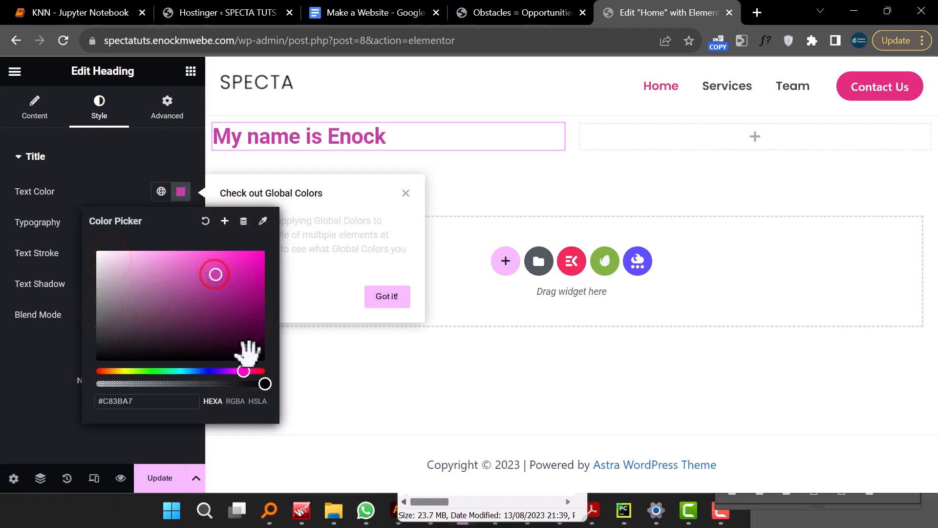
pyautogui.click(202, 371)
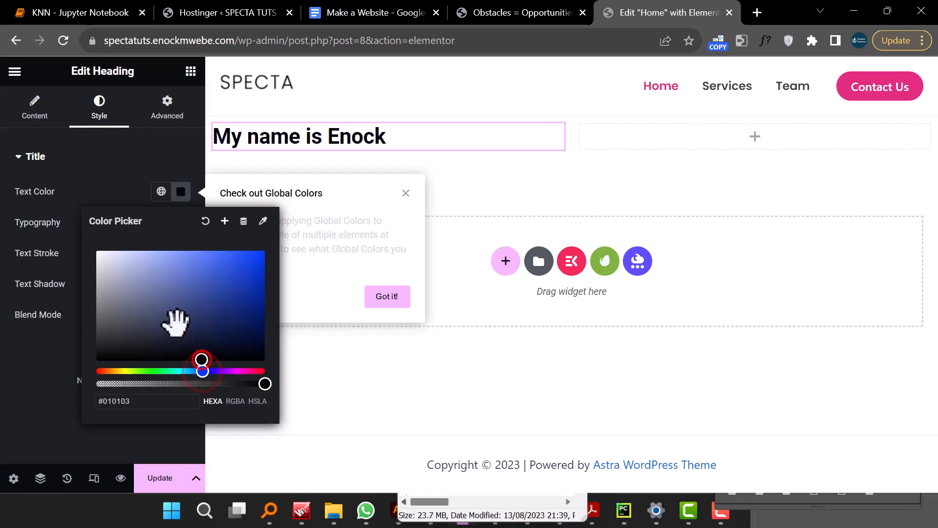
pyautogui.click(204, 311)
pyautogui.click(119, 168)
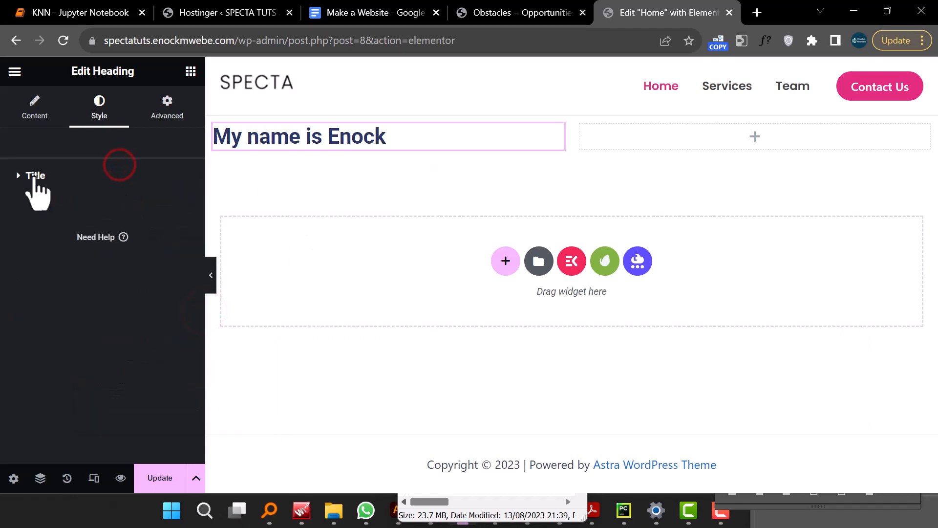
# - Change the heading's typography to the Roboto Slab family with weight 900 (Black)
pyautogui.click(33, 175)
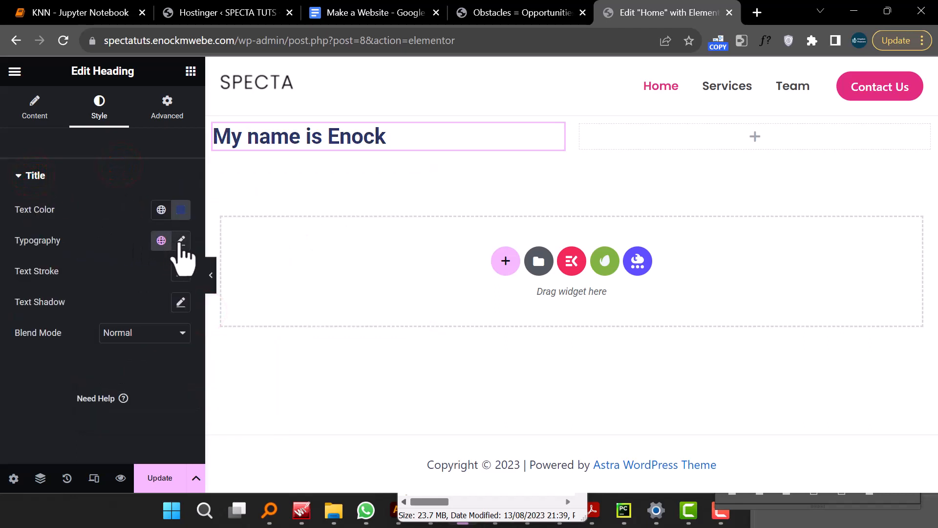
pyautogui.click(183, 241)
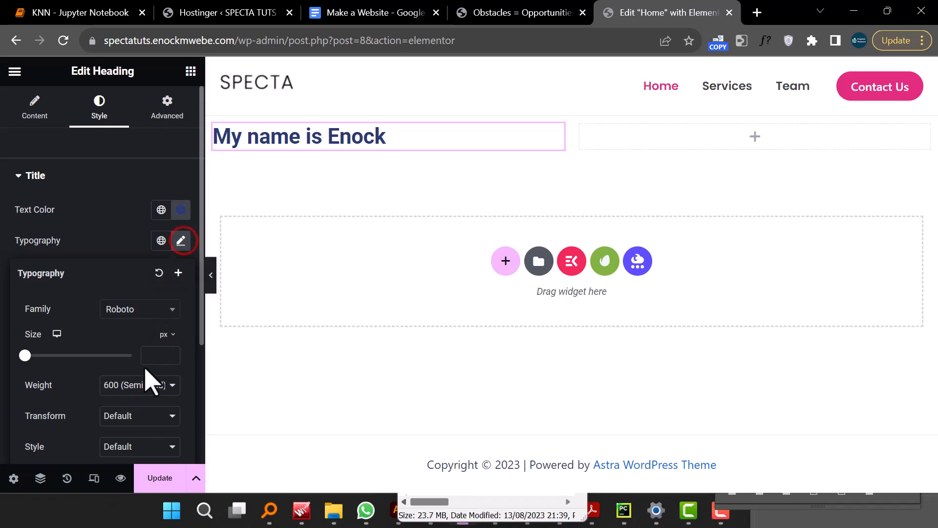
pyautogui.click(159, 239)
pyautogui.click(139, 330)
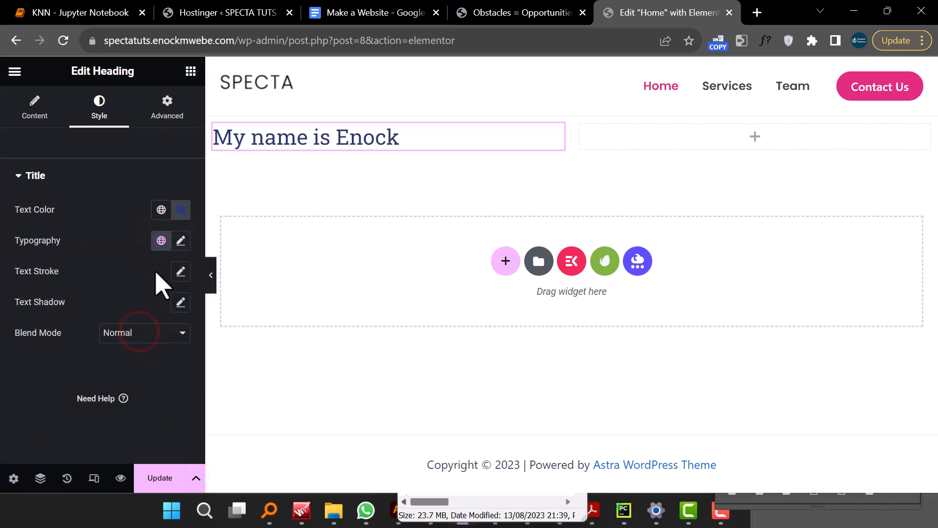
pyautogui.click(180, 241)
pyautogui.scroll(-4, 146, 387)
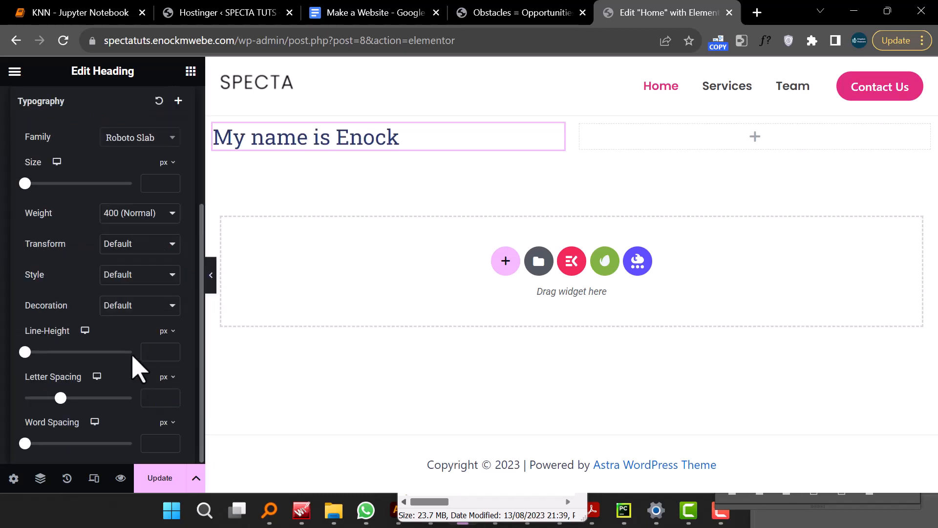
pyautogui.click(147, 224)
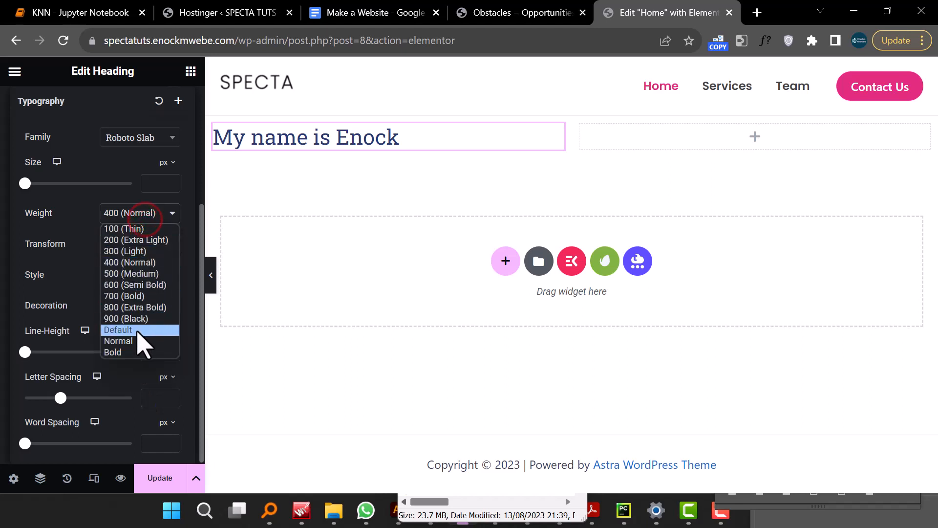
pyautogui.click(141, 318)
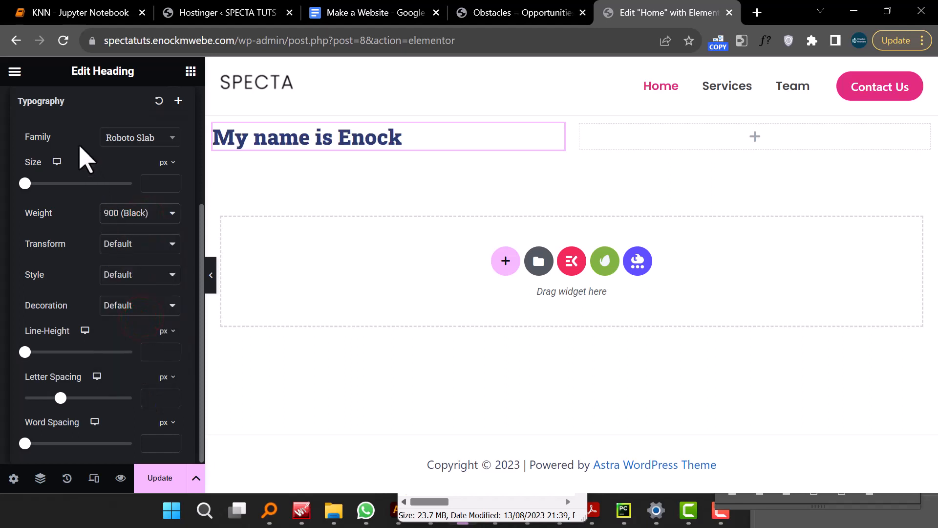
pyautogui.click(161, 74)
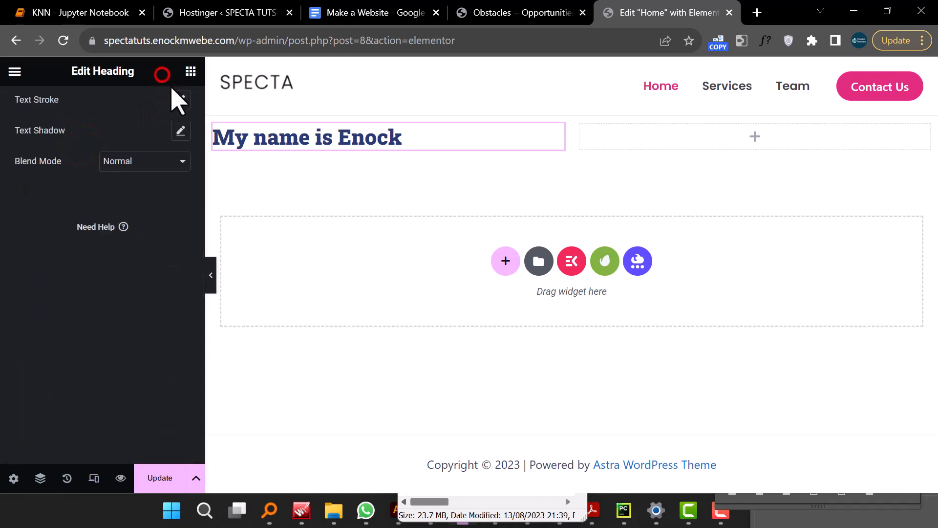
# - Add a text shadow to the heading with blur 6, horizontal -15 and vertical 44
pyautogui.scroll(3, 129, 259)
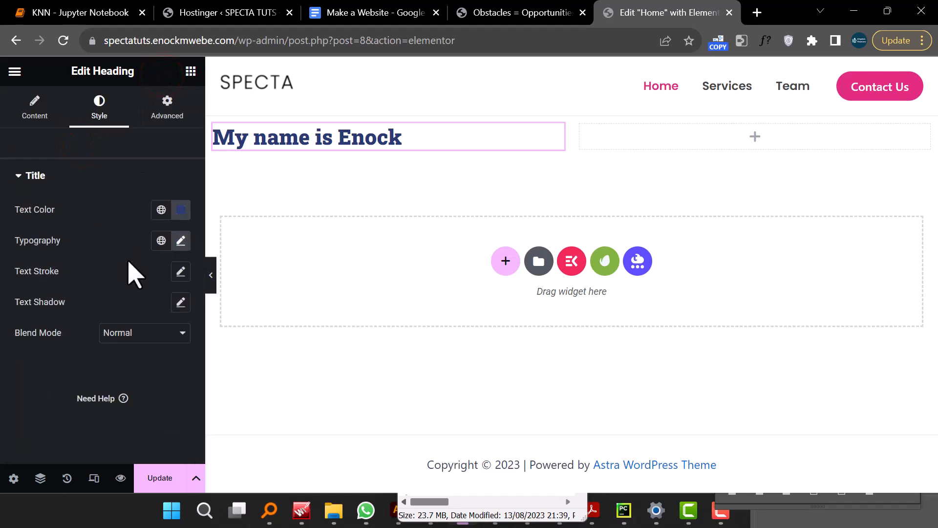
pyautogui.click(180, 302)
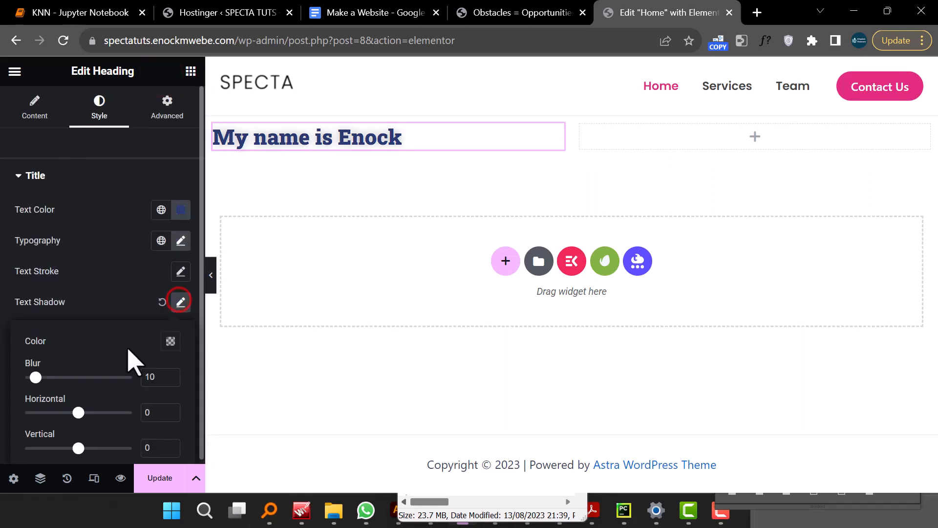
pyautogui.moveTo(35, 377)
pyautogui.mouseDown()
pyautogui.moveTo(70, 377)
pyautogui.moveTo(31, 377)
pyautogui.mouseUp()
pyautogui.moveTo(79, 413); pyautogui.dragTo(70, 412)
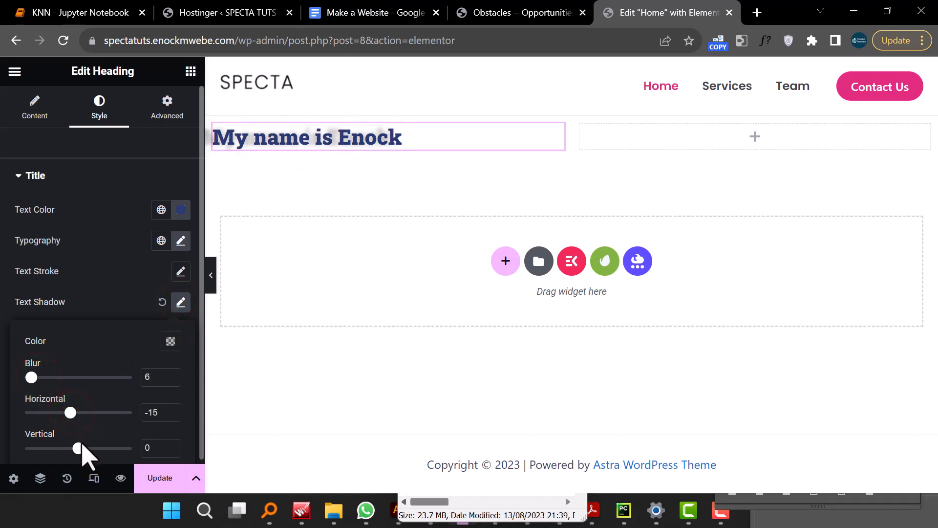
pyautogui.moveTo(79, 447); pyautogui.dragTo(102, 443)
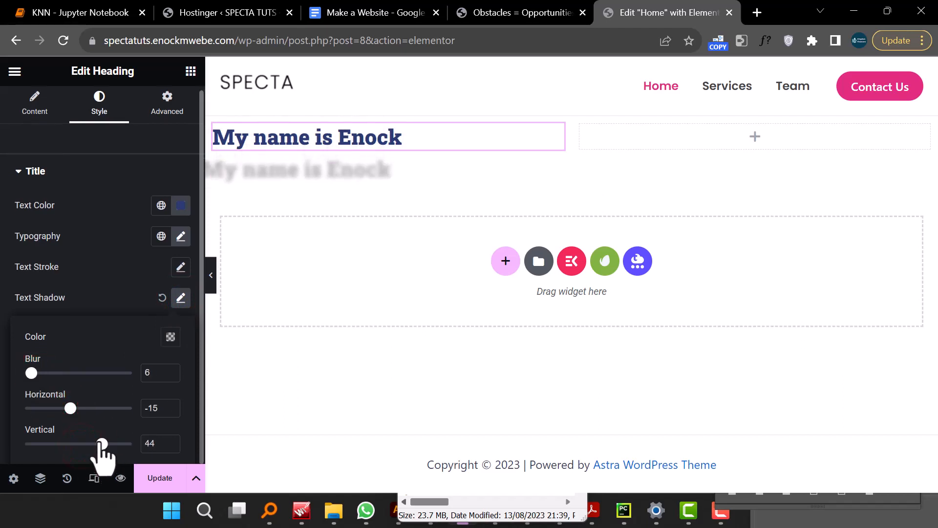
# - Unlink the heading's margin values and set its left margin to 18 px
pyautogui.click(164, 110)
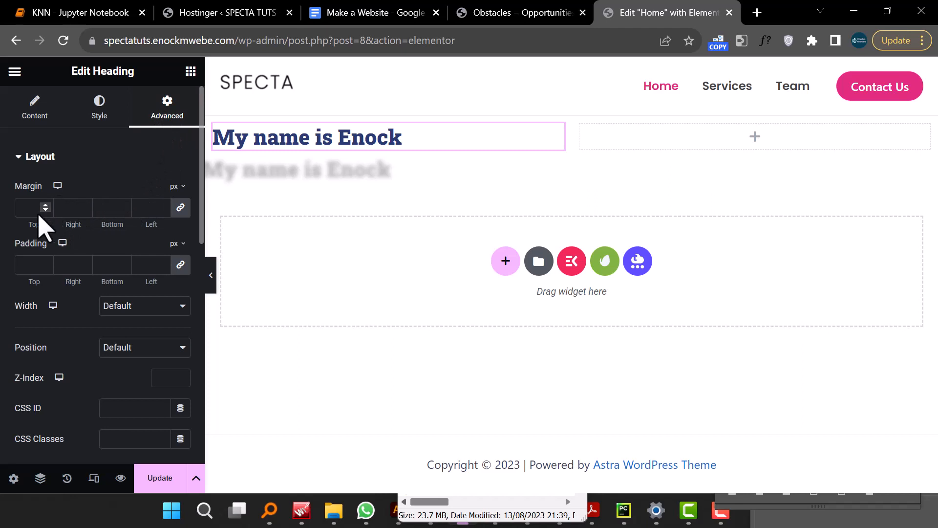
pyautogui.click(181, 208)
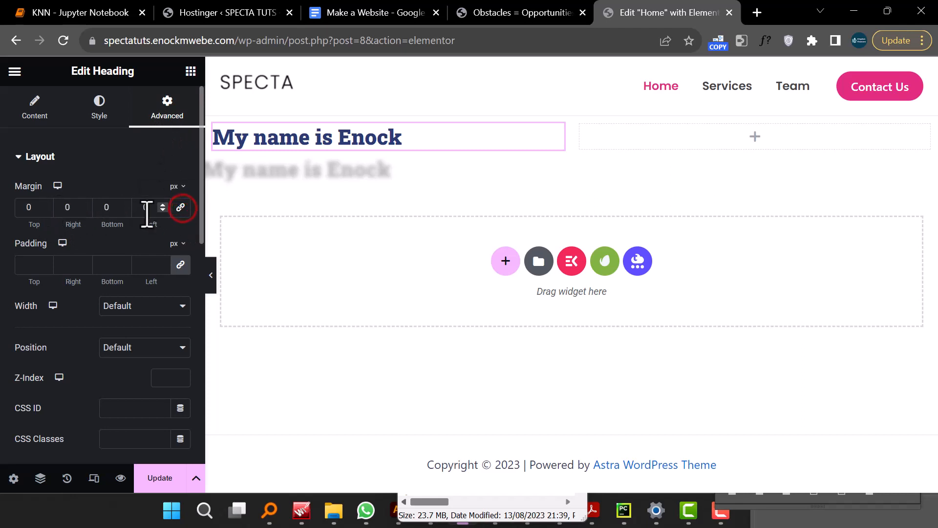
pyautogui.click(165, 205)
pyautogui.click(165, 205)
pyautogui.click(165, 205)
pyautogui.click(165, 205)
pyautogui.click(165, 206)
pyautogui.click(165, 205)
pyautogui.click(165, 205)
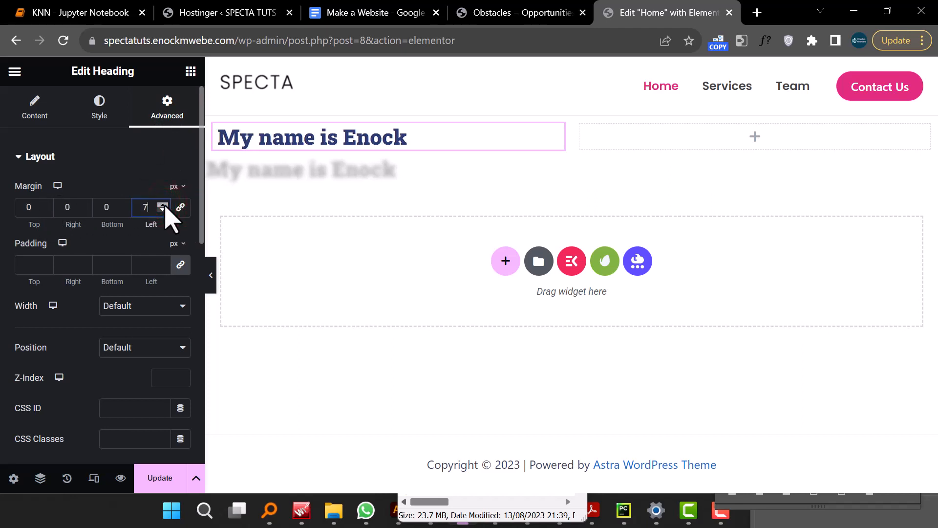
pyautogui.doubleClick(165, 205)
pyautogui.click(165, 205)
pyautogui.click(165, 205)
pyautogui.click(165, 205)
pyautogui.doubleClick(166, 205)
pyautogui.click(166, 205)
pyautogui.doubleClick(165, 205)
pyautogui.click(165, 205)
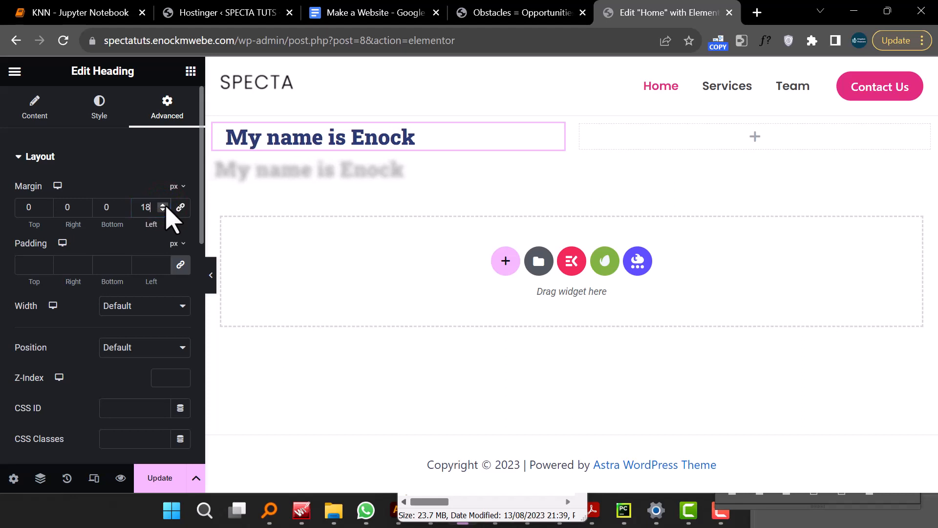
pyautogui.scroll(-3, 111, 256)
pyautogui.scroll(-6, 113, 277)
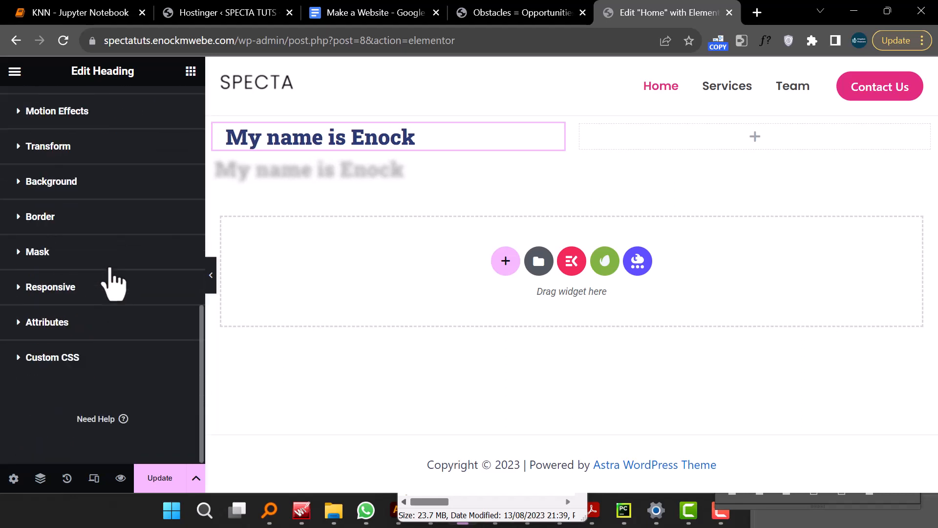
# - Add an Image widget below the heading and insert the SPECTA logo image from the media library
pyautogui.scroll(10, 113, 276)
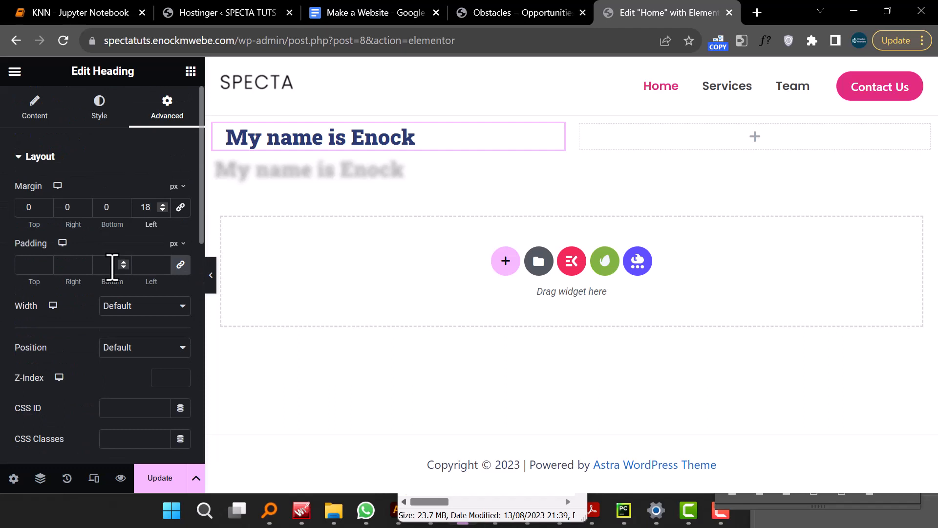
pyautogui.click(320, 136)
pyautogui.click(191, 72)
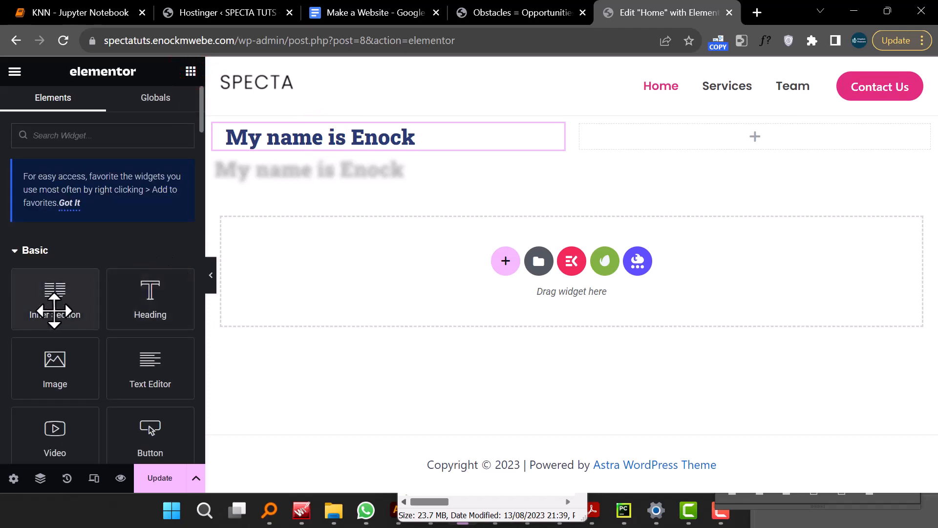
pyautogui.moveTo(54, 359); pyautogui.dragTo(320, 147)
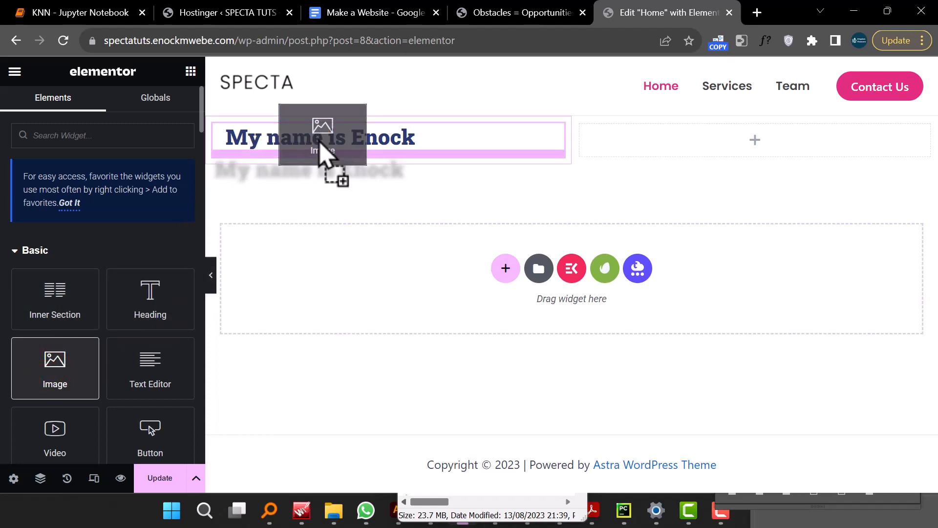
pyautogui.moveTo(319, 142); pyautogui.dragTo(318, 141)
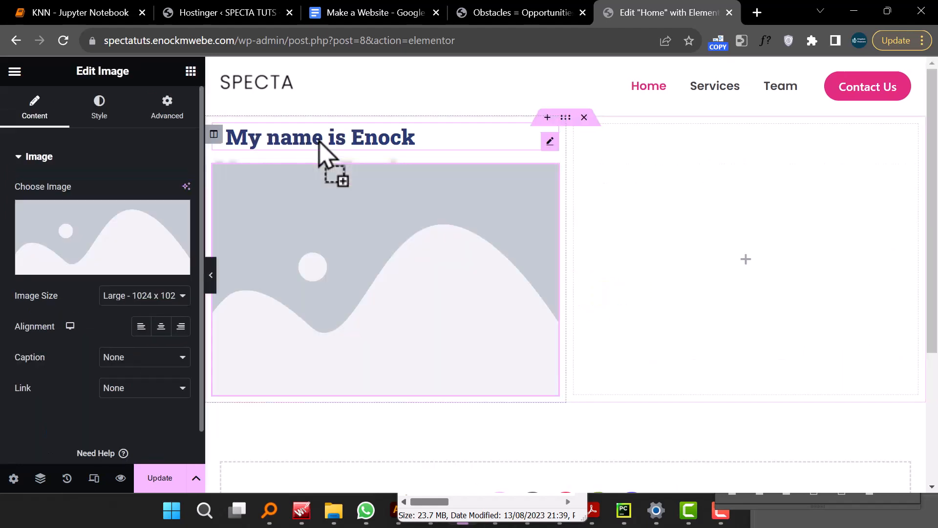
pyautogui.rightClick(319, 141)
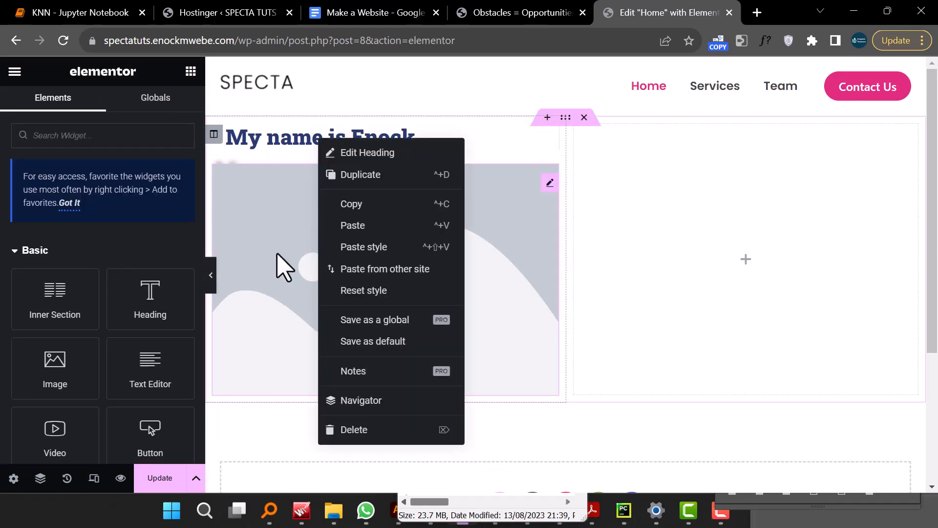
pyautogui.click(259, 259)
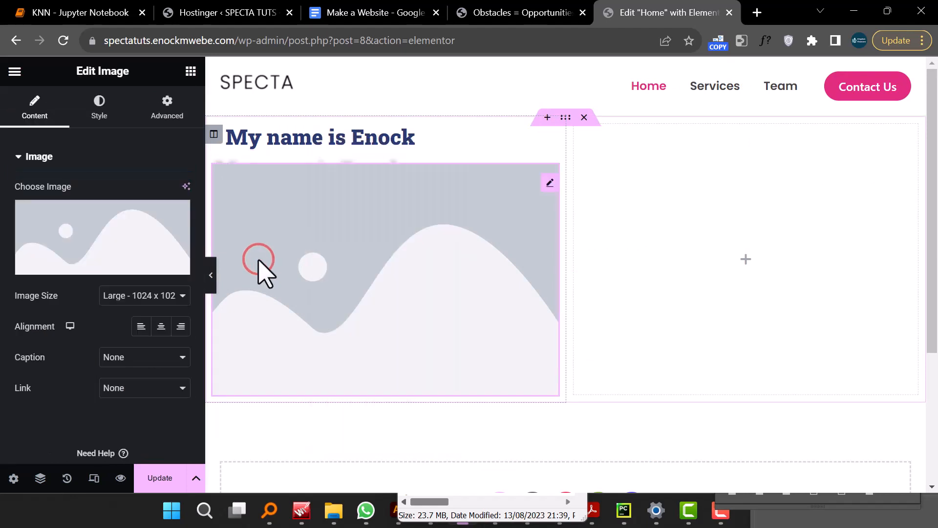
pyautogui.click(68, 258)
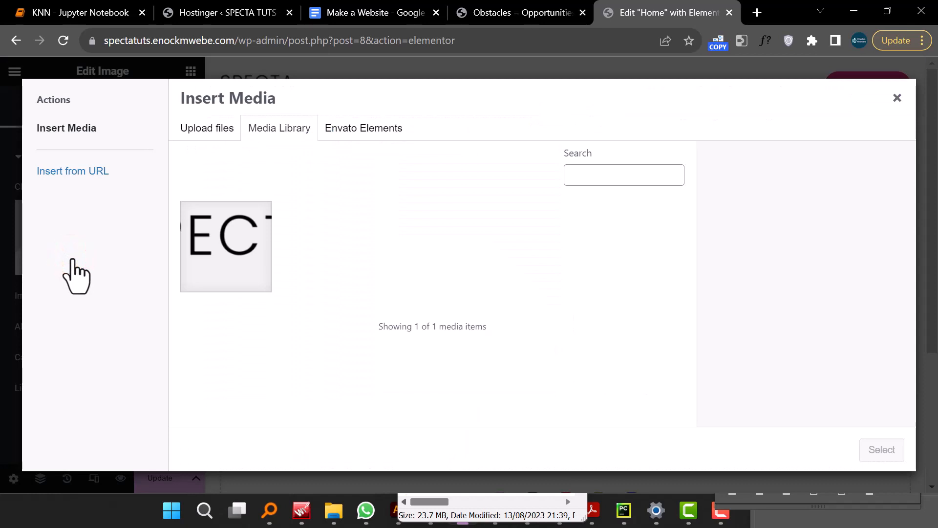
pyautogui.click(227, 268)
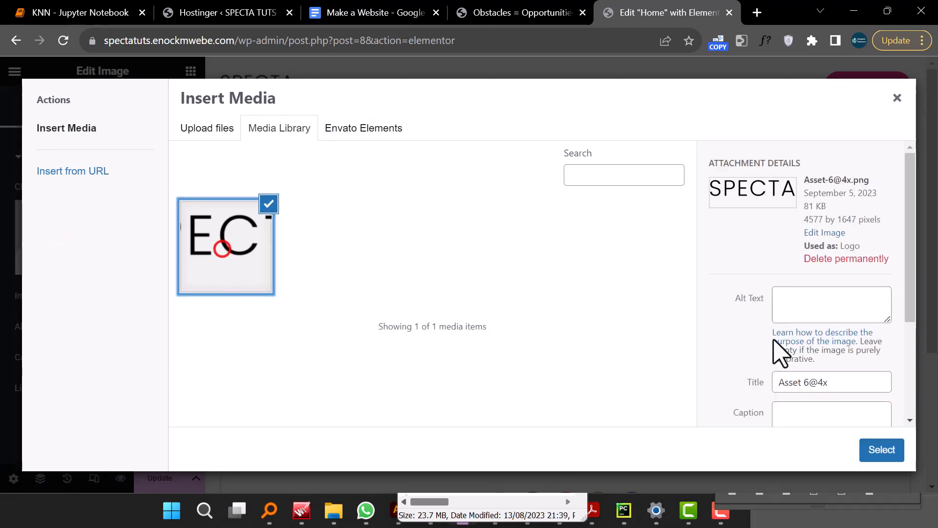
pyautogui.click(881, 450)
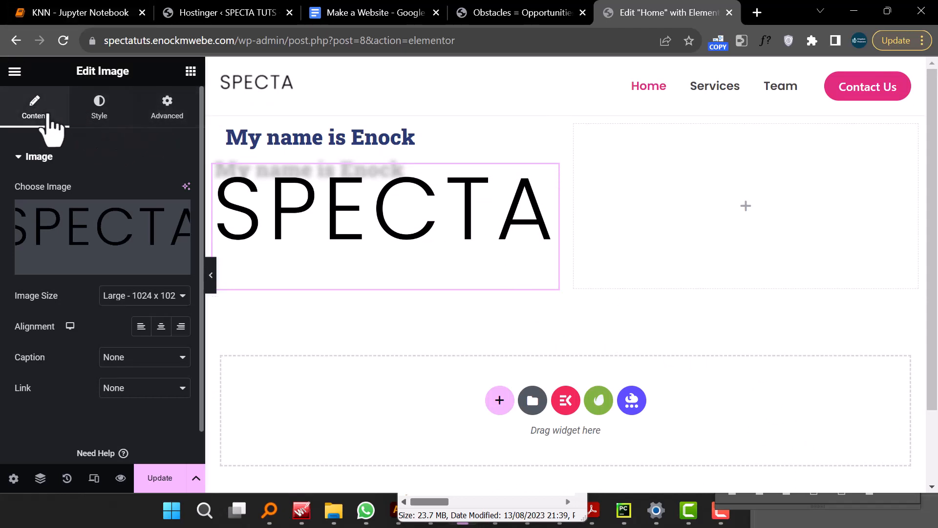
# - Delete the whole section containing the heading and the logo image
pyautogui.click(99, 108)
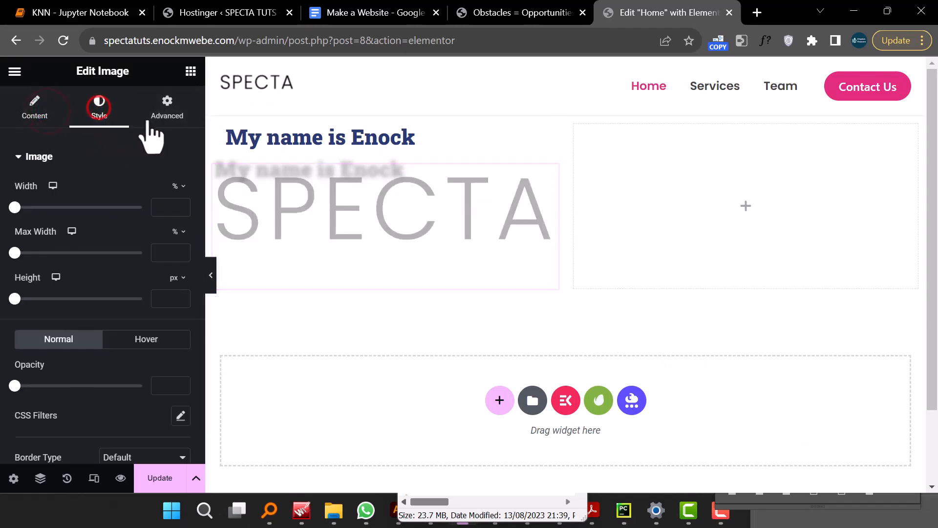
pyautogui.click(168, 105)
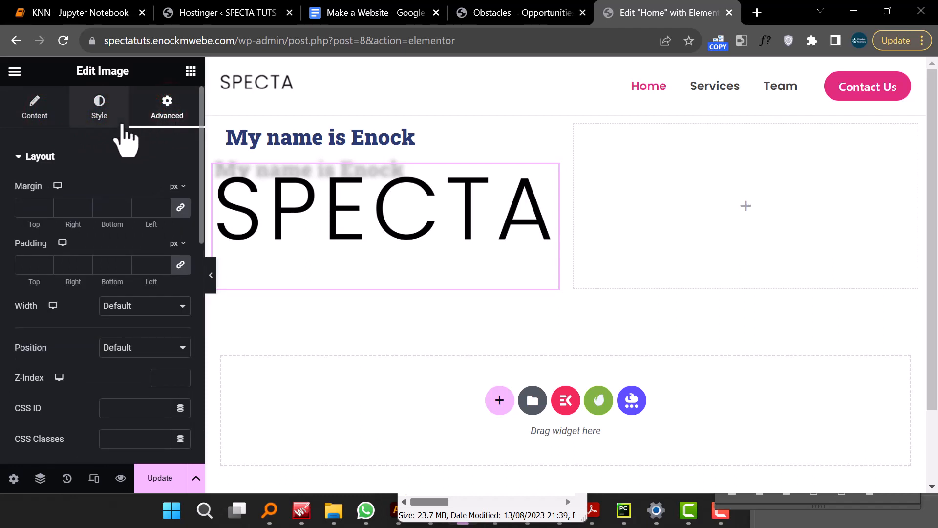
pyautogui.click(29, 110)
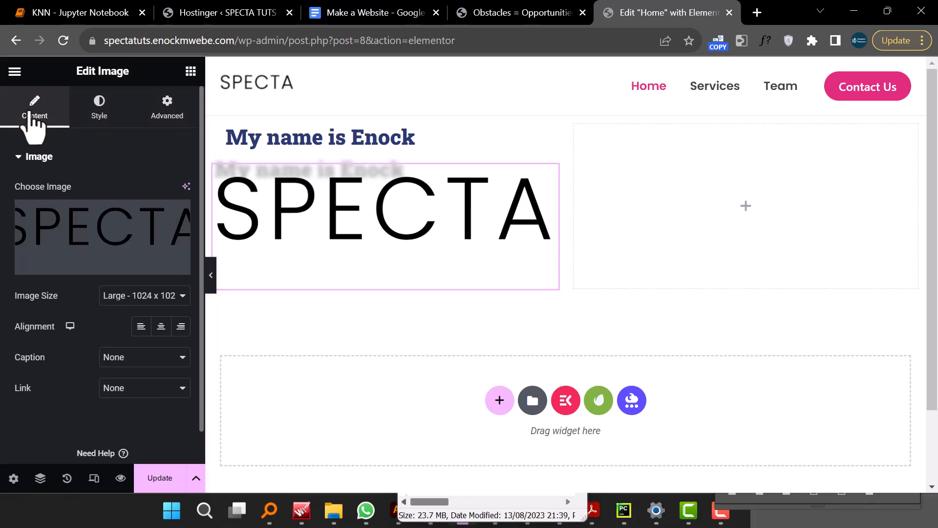
pyautogui.click(100, 112)
pyautogui.click(130, 106)
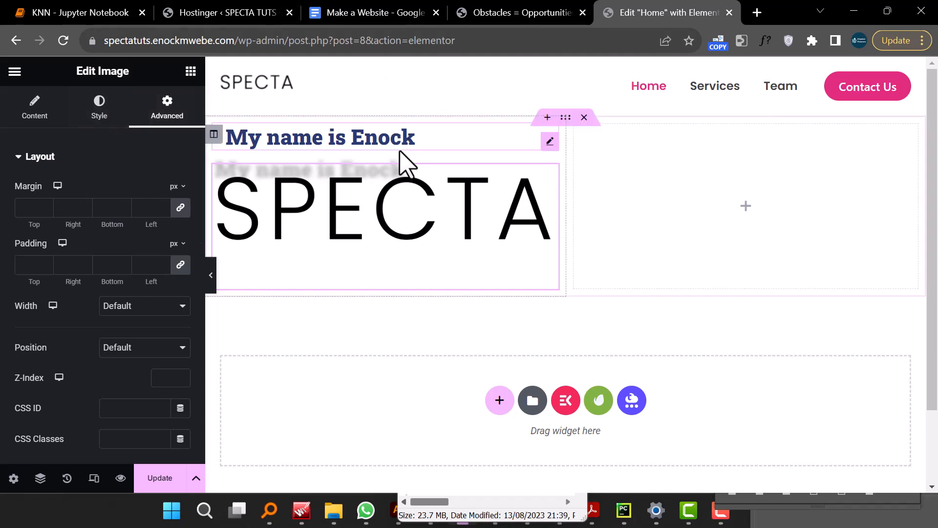
pyautogui.click(586, 118)
# - Examine the hero section of the SPECTA demo site in the other tab
pyautogui.click(533, 13)
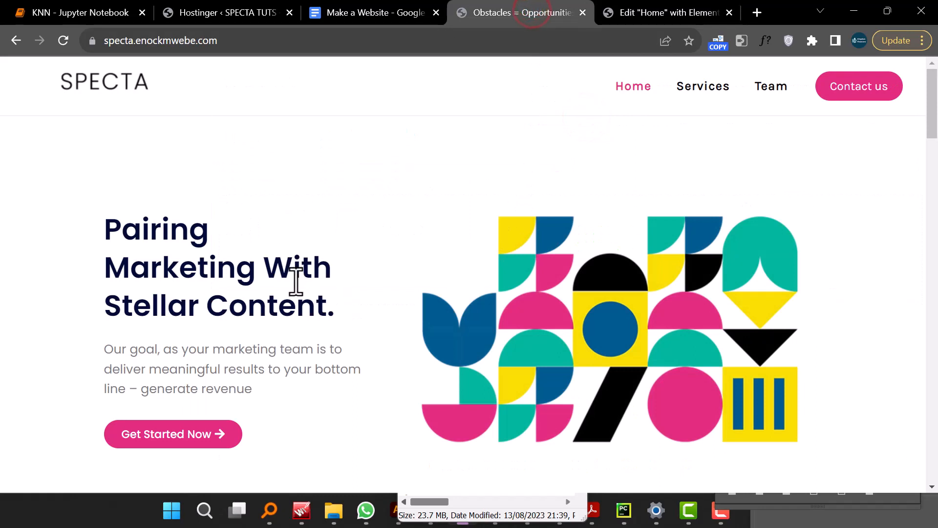
pyautogui.scroll(-3, 296, 281)
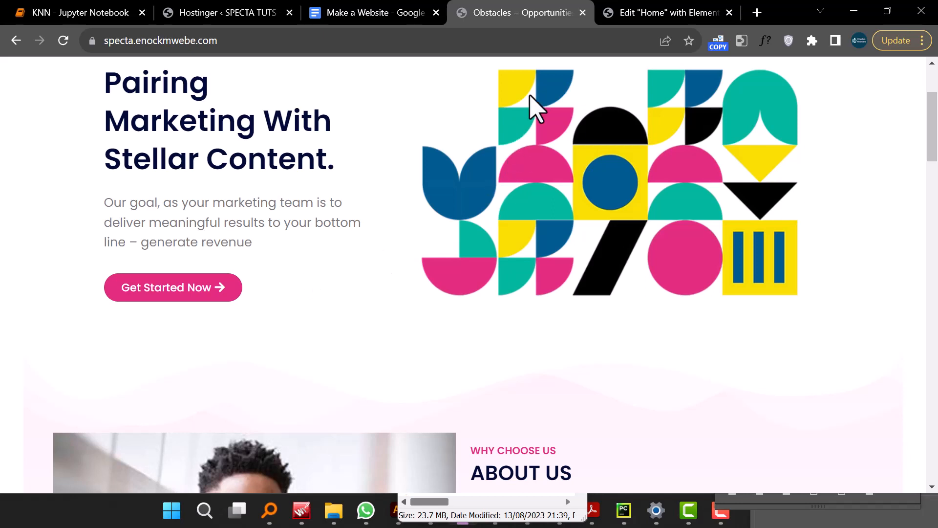
pyautogui.click(634, 14)
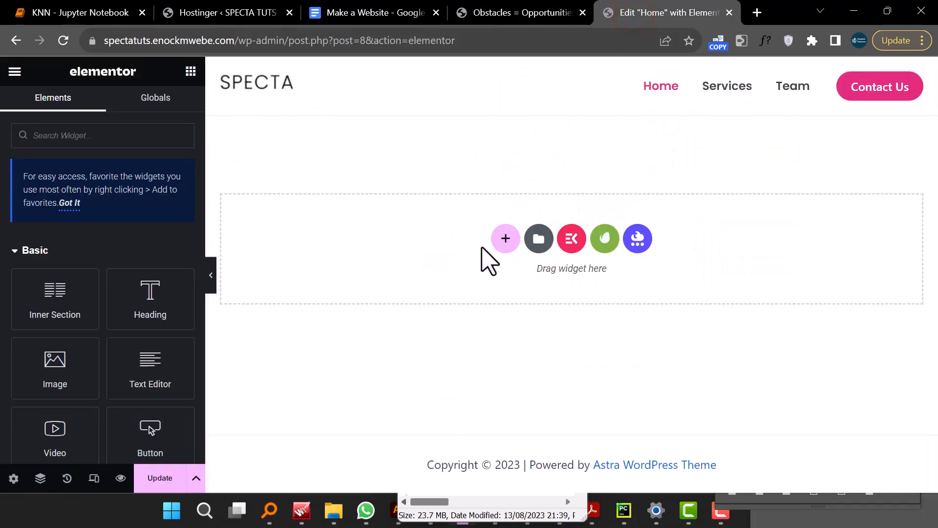
# - Add a new section with a two-column structure to the page
pyautogui.click(508, 241)
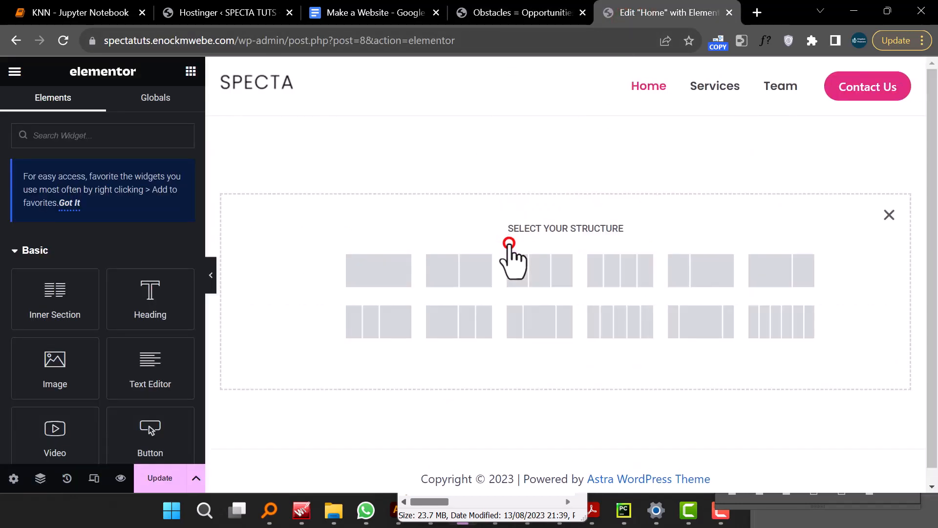
pyautogui.click(469, 277)
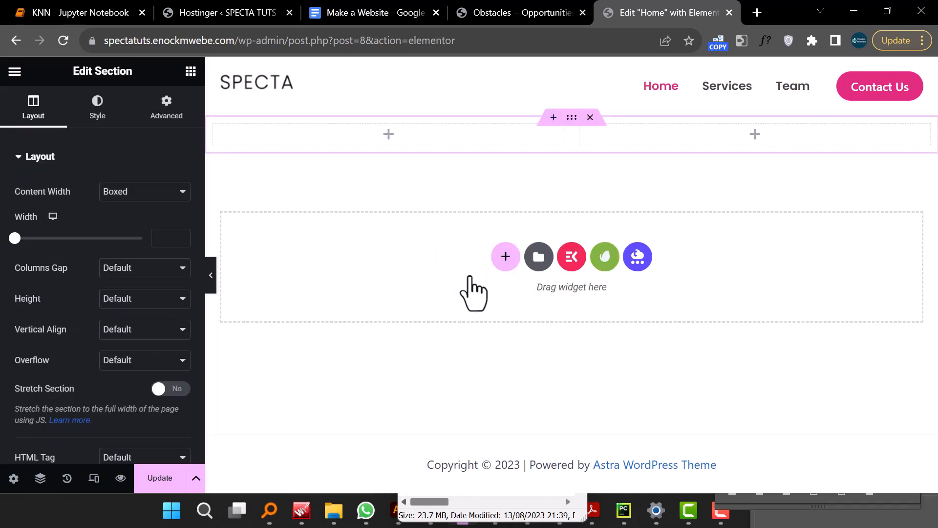
pyautogui.click(754, 135)
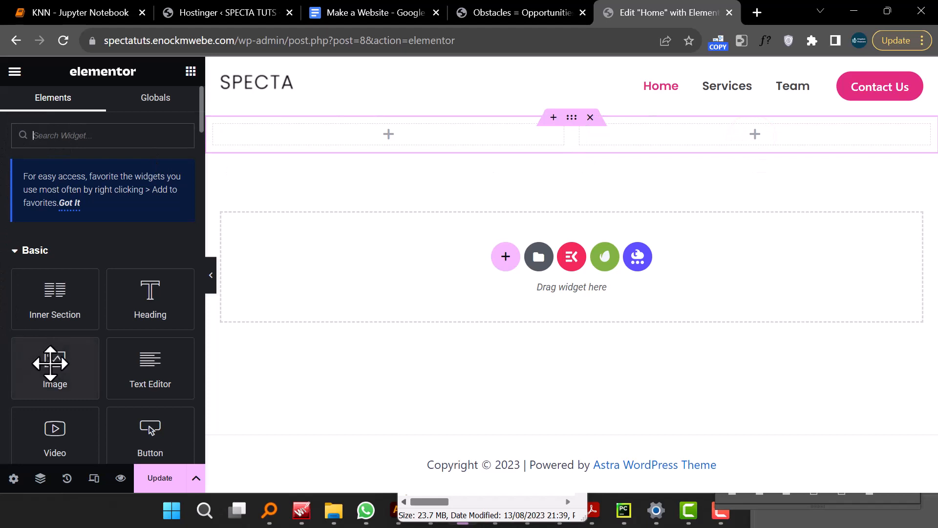
# - Place an Image widget in the right column and upload Hero 1 as its image
pyautogui.scroll(-1, 51, 363)
pyautogui.moveTo(39, 262); pyautogui.dragTo(746, 138)
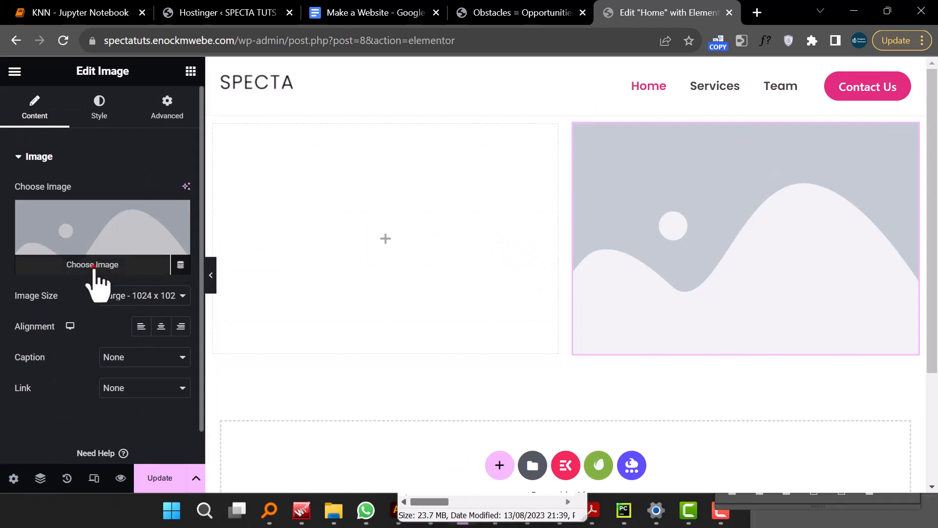
pyautogui.click(93, 266)
pyautogui.click(210, 130)
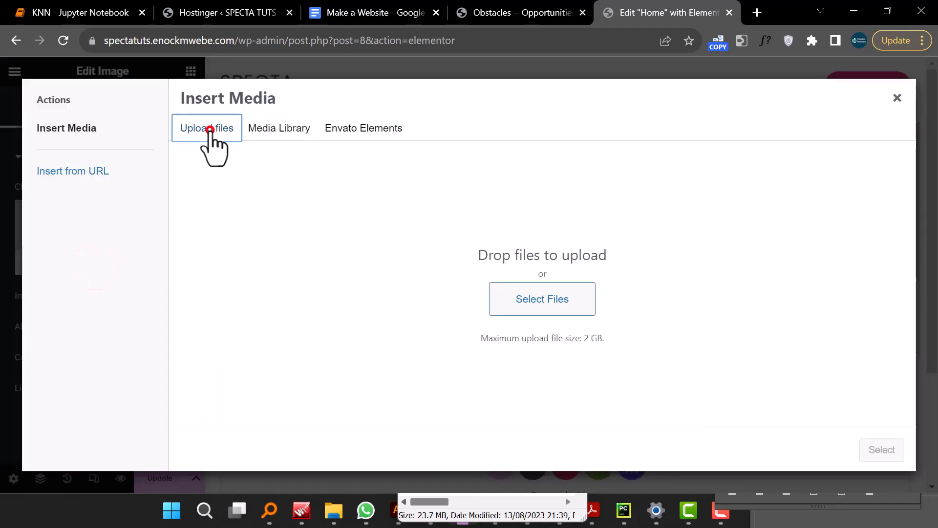
pyautogui.click(526, 298)
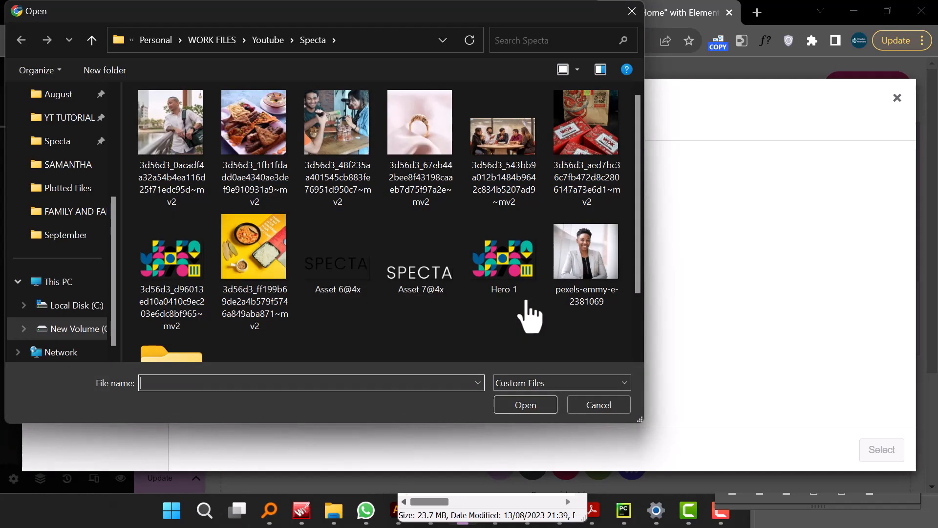
pyautogui.click(518, 283)
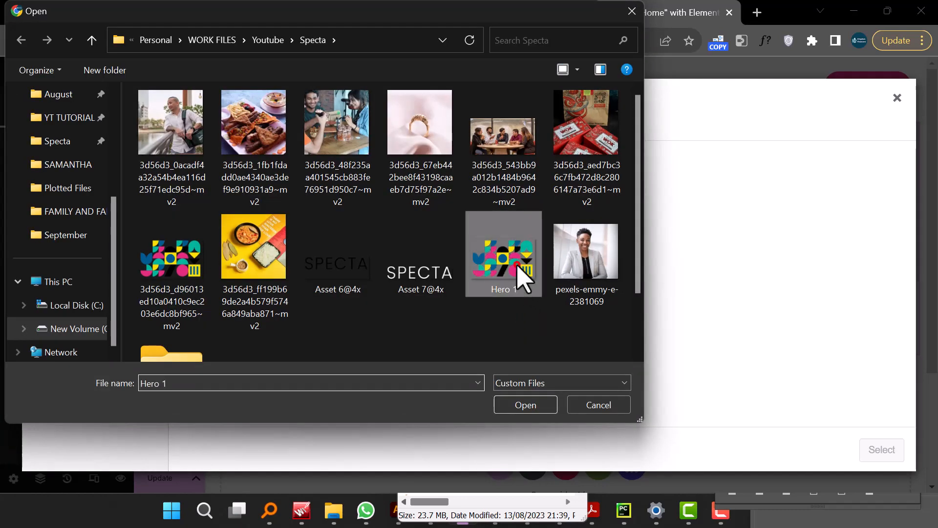
pyautogui.click(521, 404)
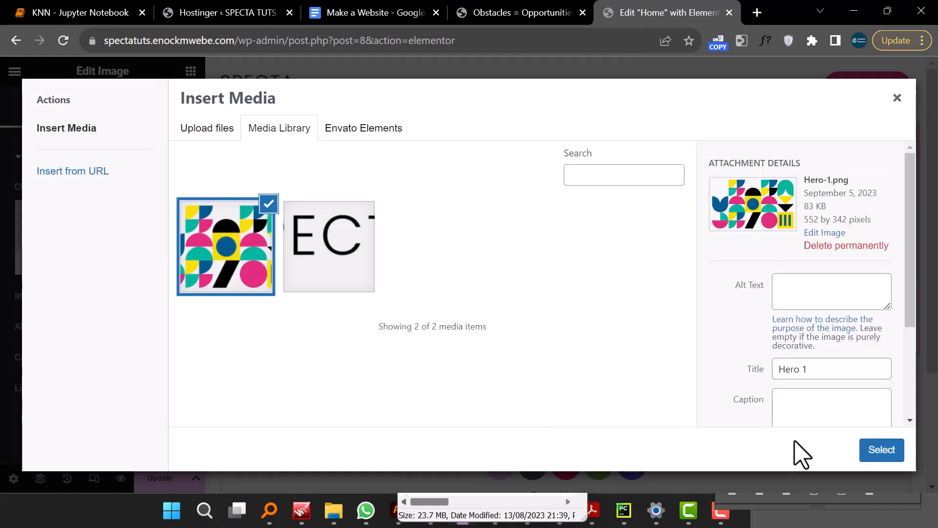
pyautogui.click(880, 452)
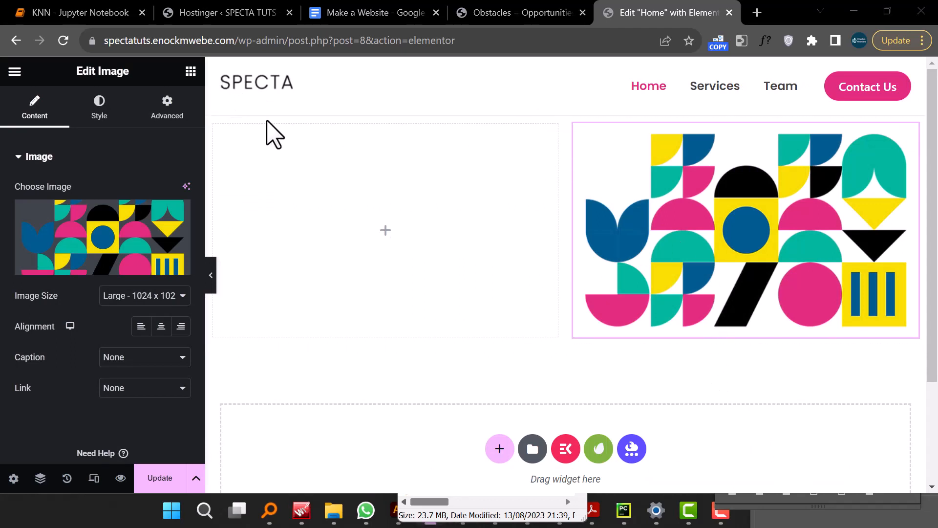
# - Add a Heading widget to the left column with the title "Pairing Marketing with stellar content"
pyautogui.click(385, 230)
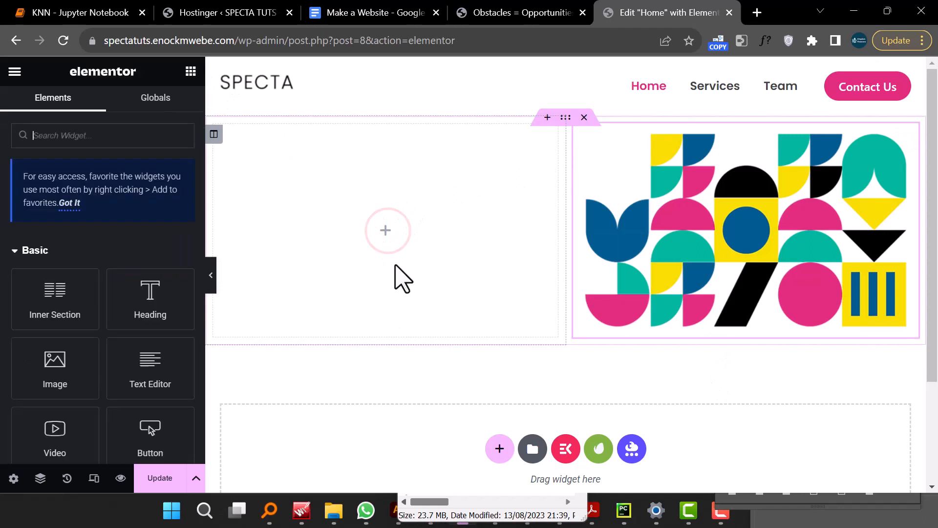
pyautogui.moveTo(145, 308); pyautogui.dragTo(375, 245)
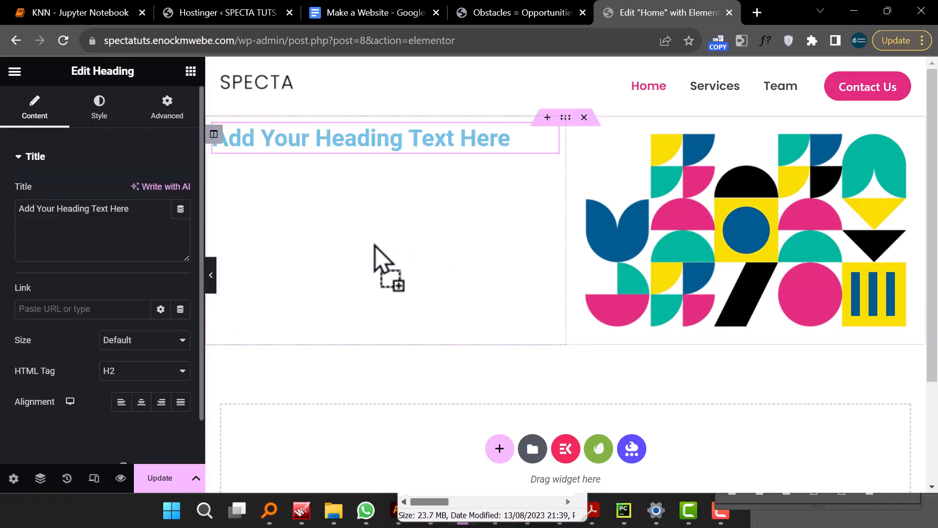
pyautogui.click(74, 209)
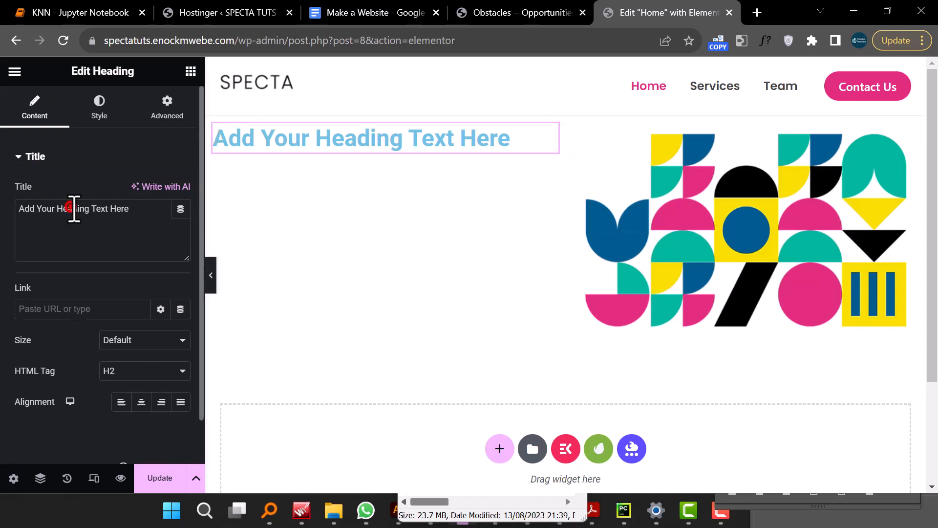
pyautogui.tripleClick(74, 209)
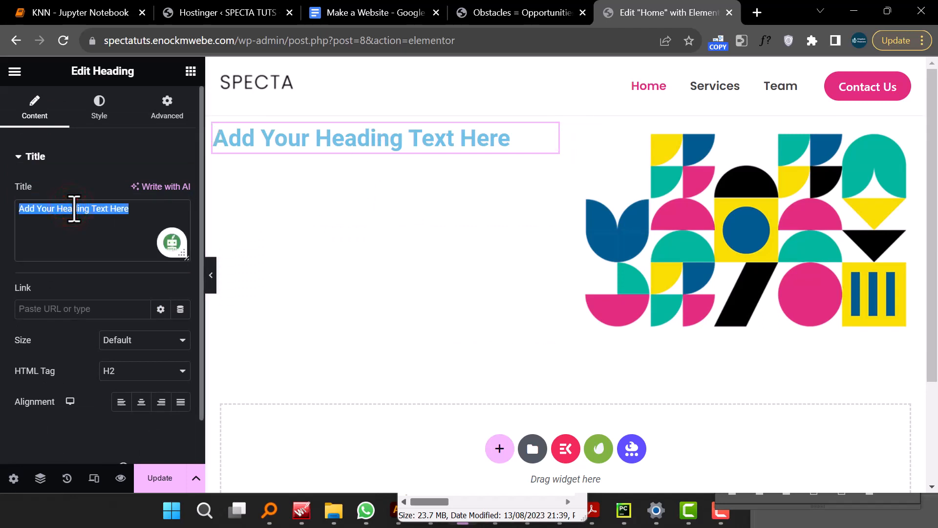
pyautogui.write('Pairin')
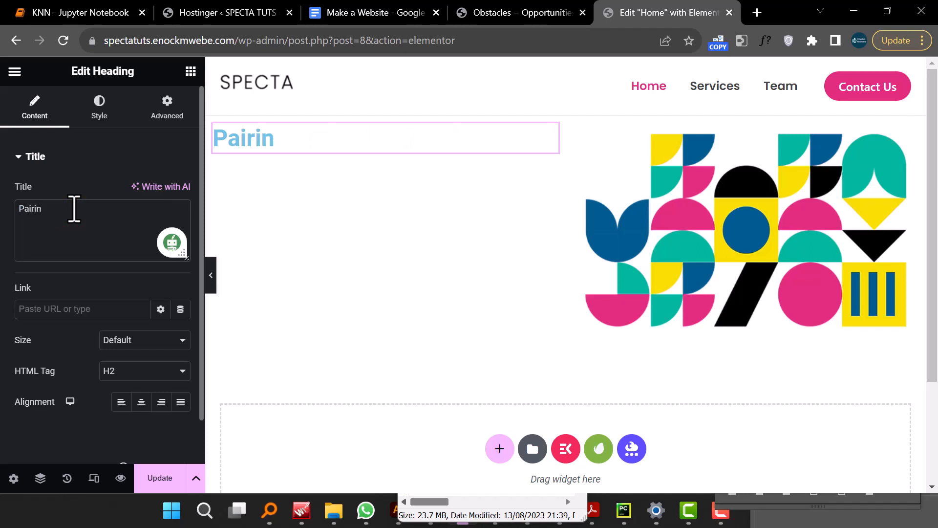
pyautogui.write('g Market')
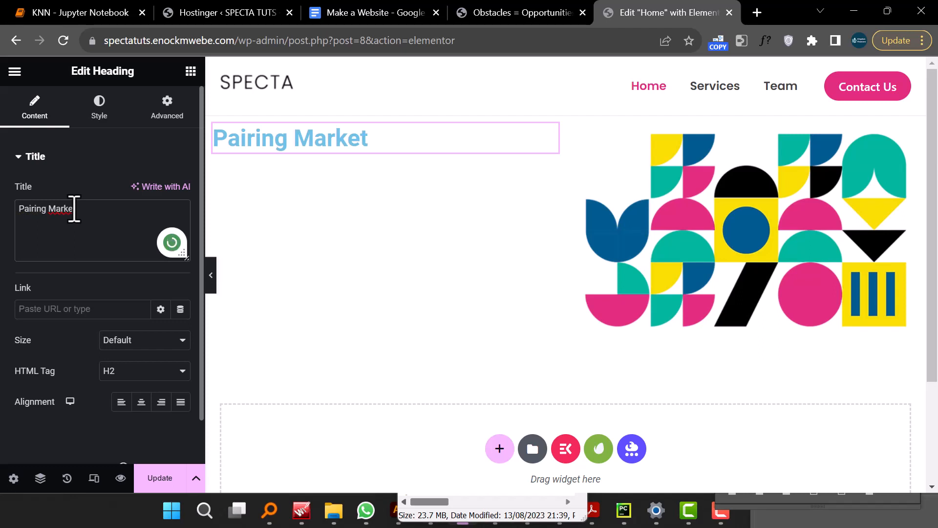
pyautogui.write('ing with stellar')
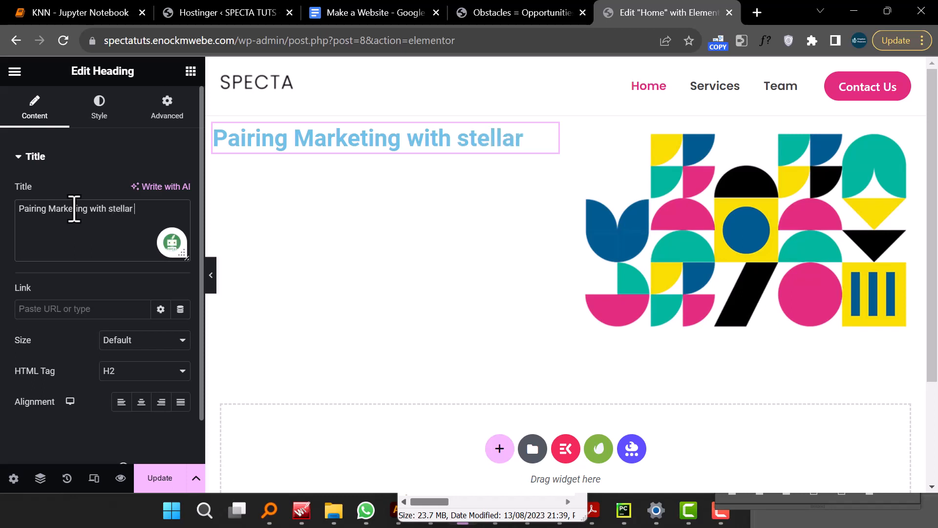
pyautogui.write('ntent')
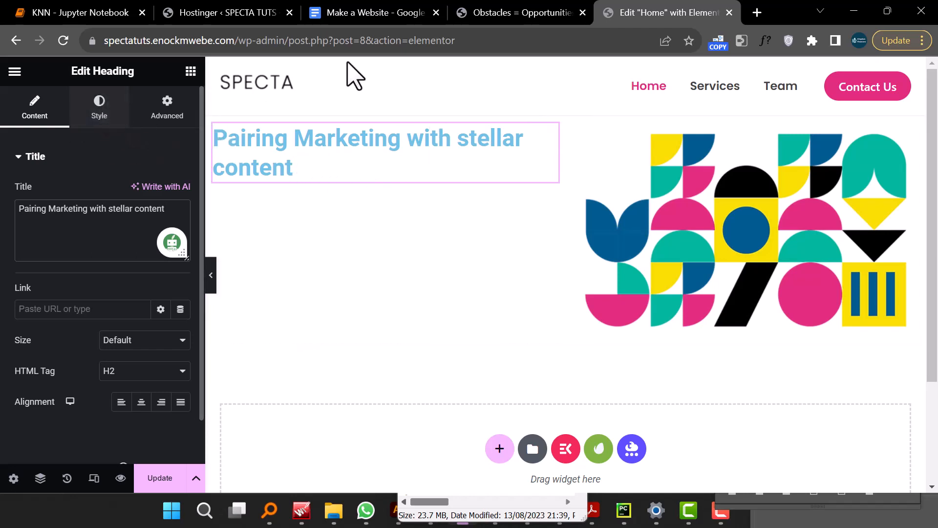
pyautogui.click(521, 12)
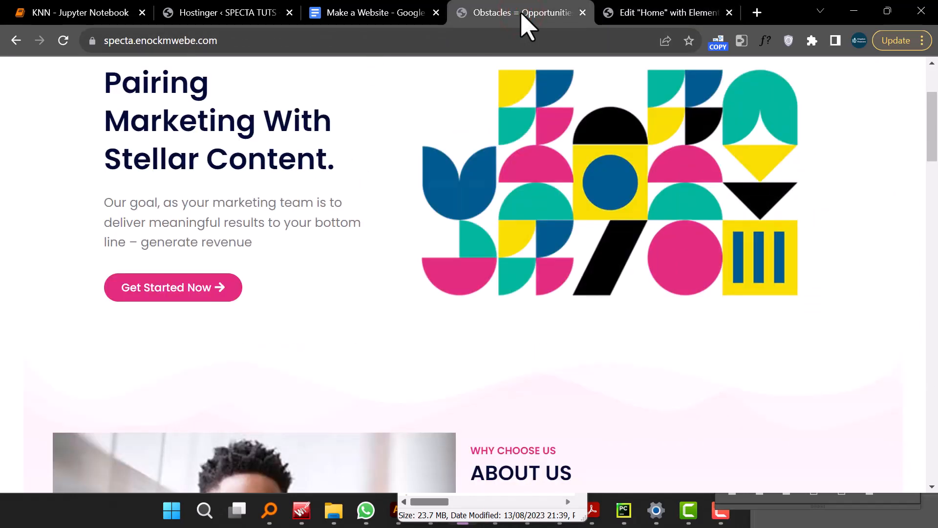
pyautogui.click(643, 12)
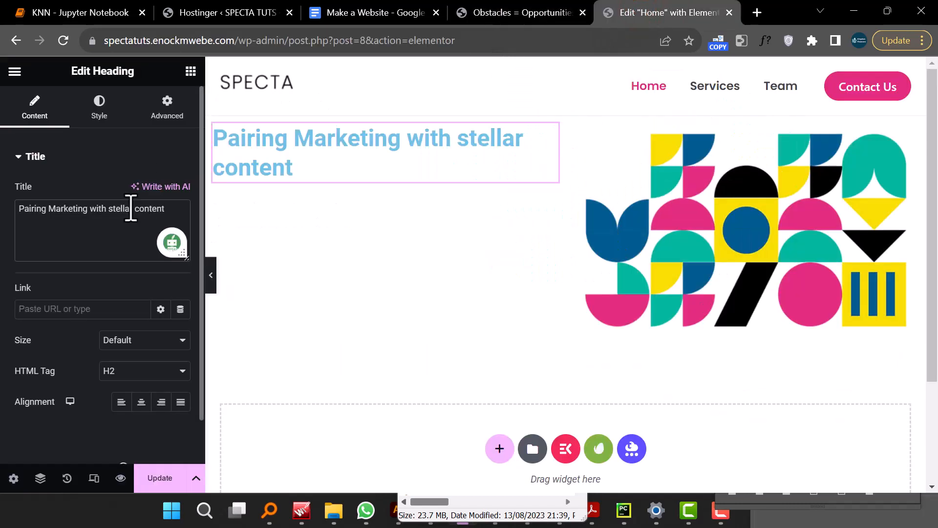
# - Set the heading's text colour to the dark shade #112128
pyautogui.click(107, 117)
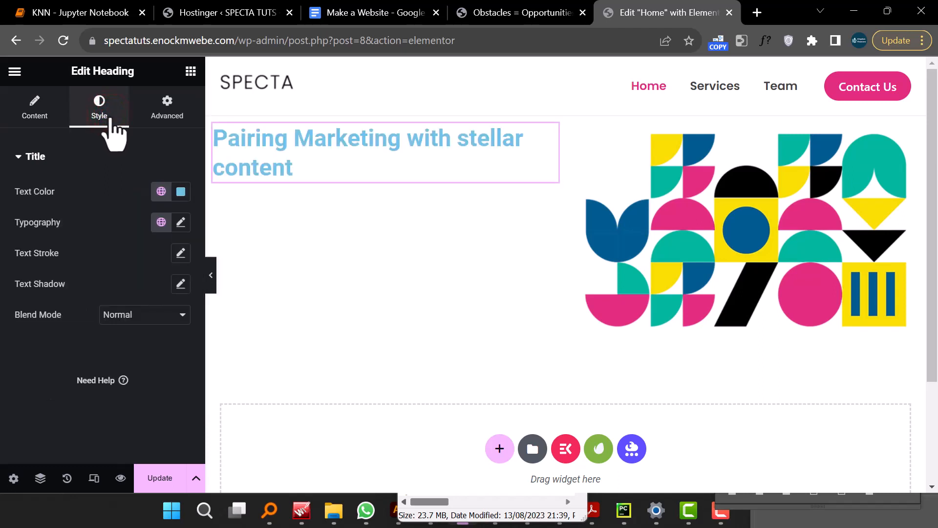
pyautogui.click(180, 192)
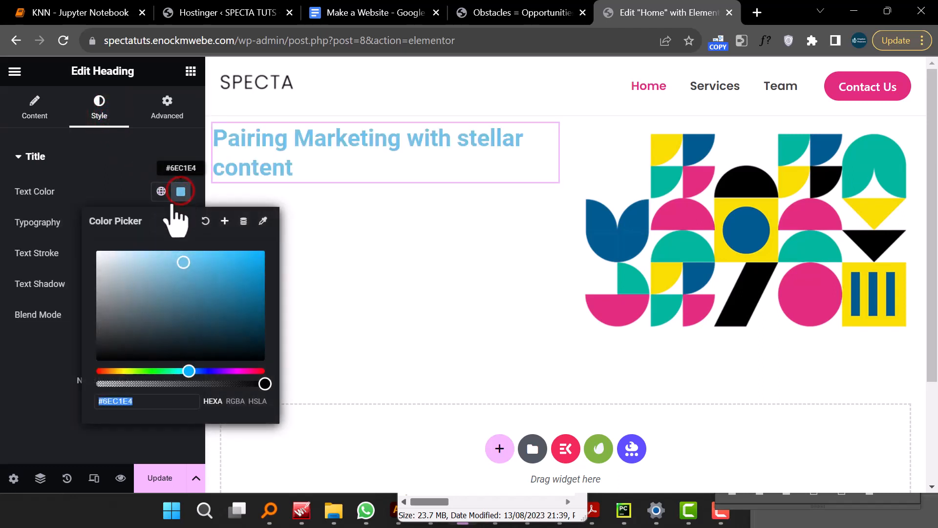
pyautogui.moveTo(151, 298); pyautogui.dragTo(195, 338)
pyautogui.click(136, 159)
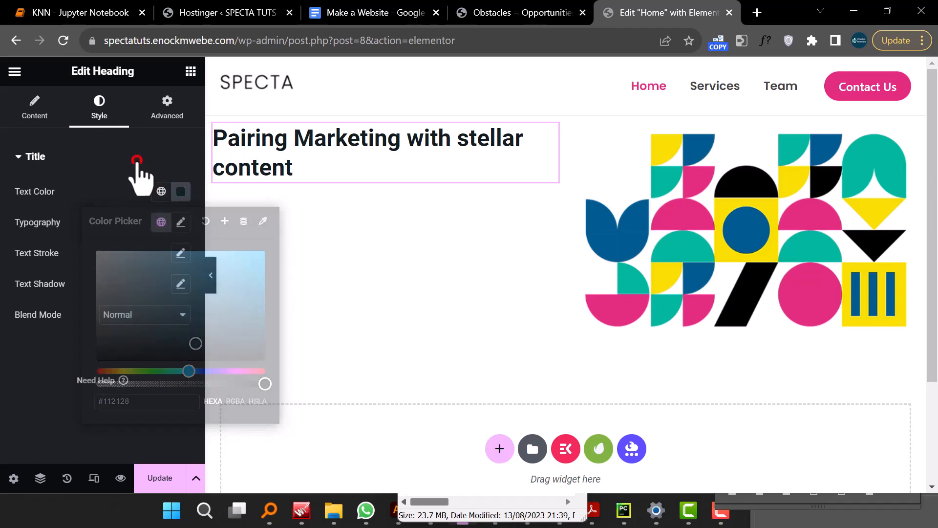
pyautogui.click(139, 184)
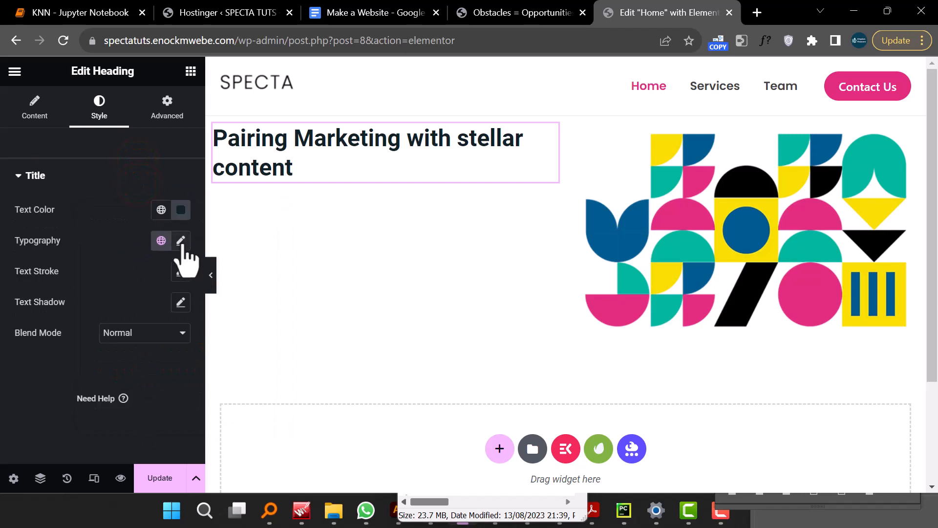
# - Set the heading's typography to the Poppins font family at a size of 40 px
pyautogui.click(180, 240)
pyautogui.click(155, 308)
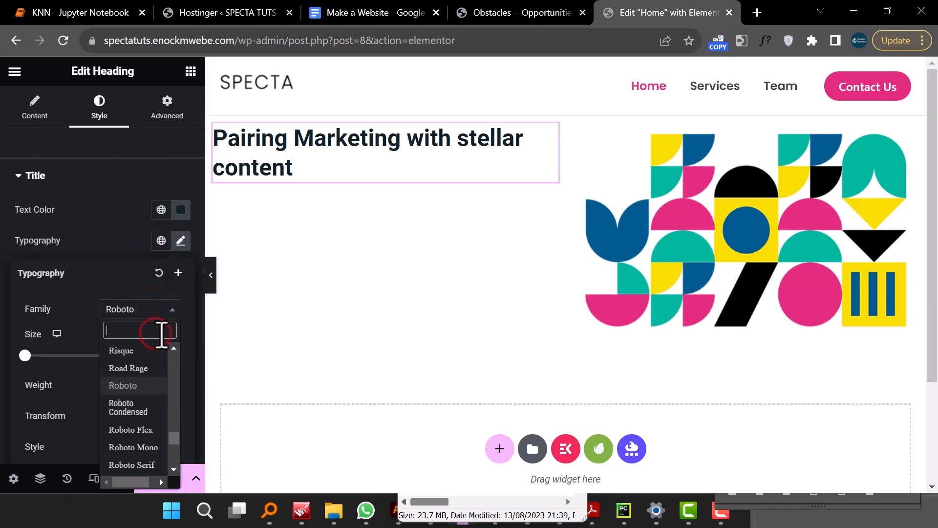
pyautogui.write('pop')
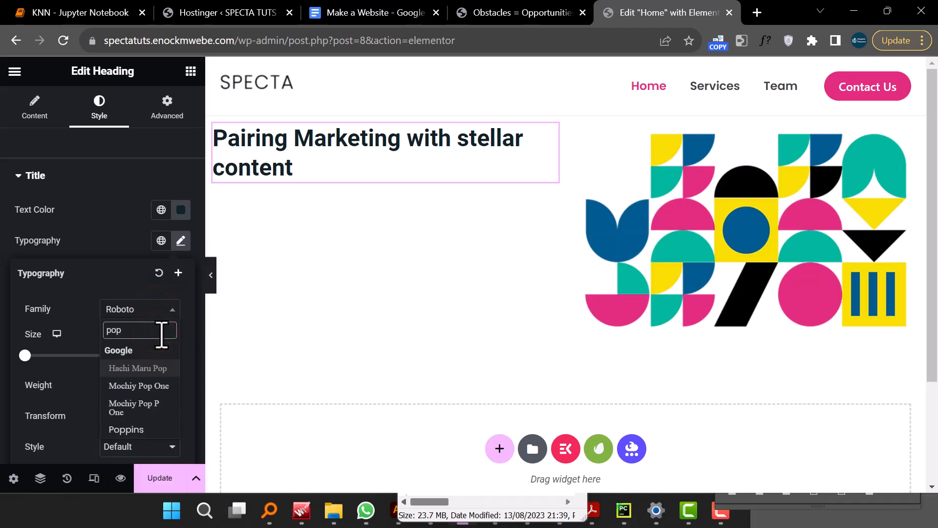
pyautogui.press('BackSpace')
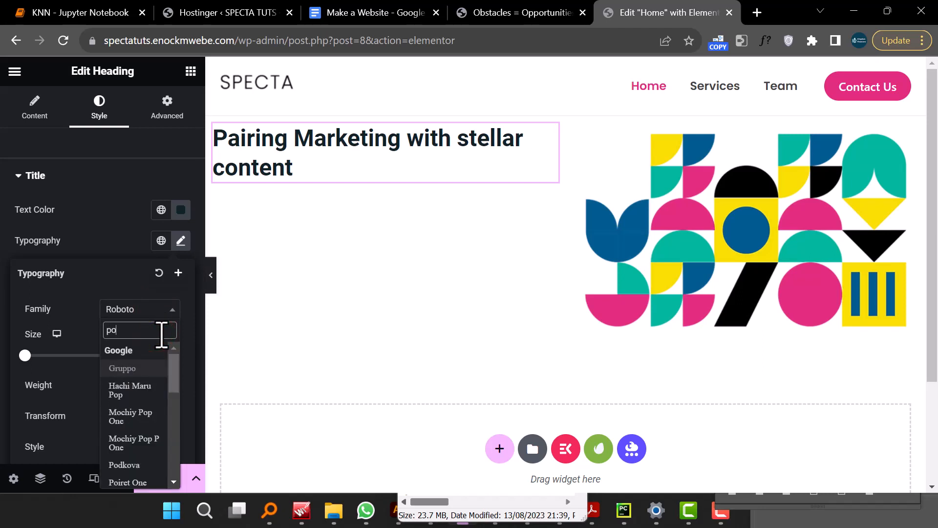
pyautogui.write('pp')
pyautogui.click(148, 367)
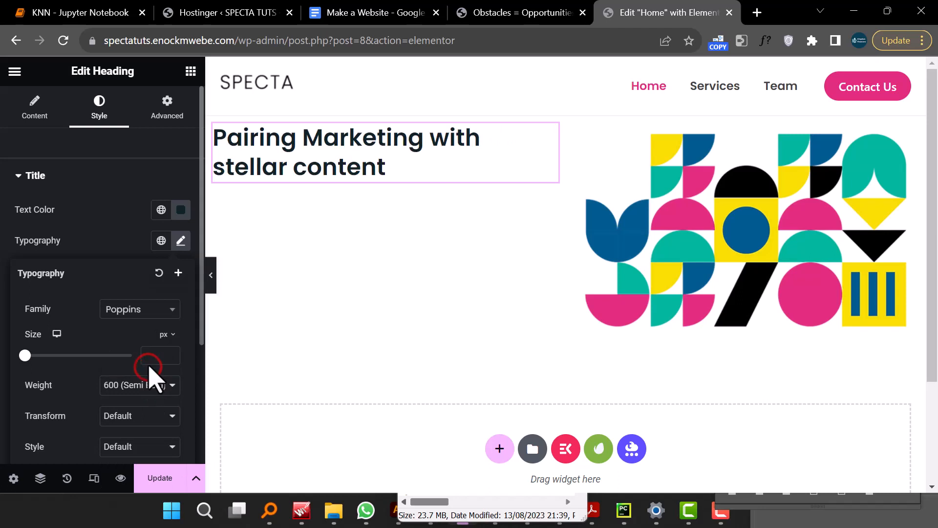
pyautogui.click(156, 356)
pyautogui.write('40')
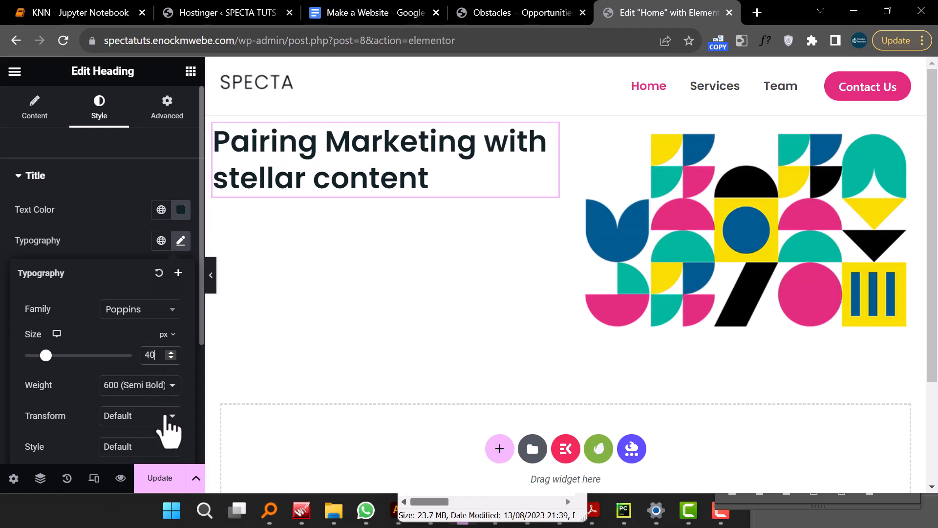
# - Set the heading's text transform to Capitalize
pyautogui.scroll(-2, 168, 430)
pyautogui.click(171, 306)
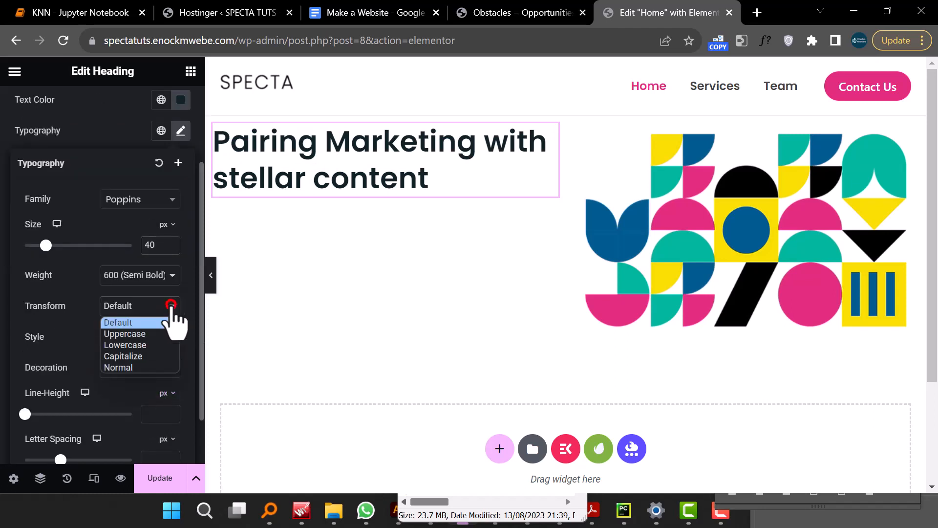
pyautogui.click(155, 356)
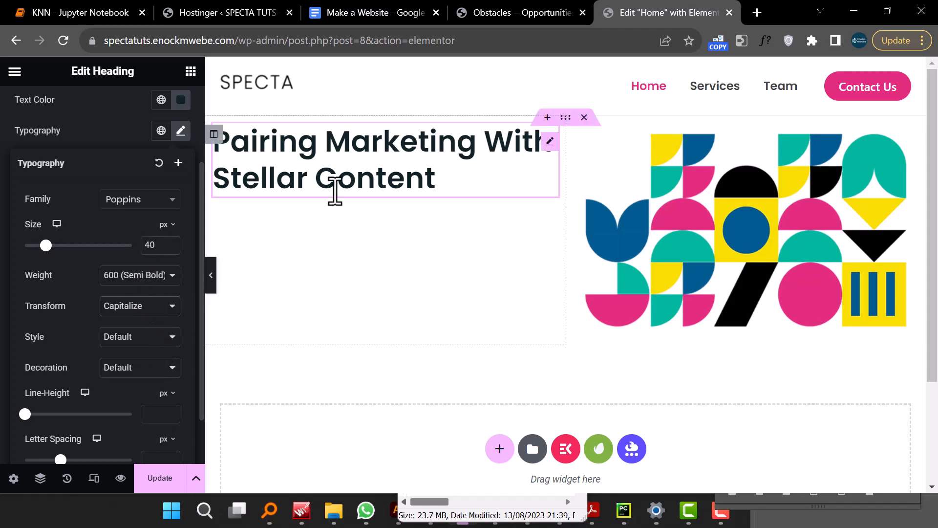
pyautogui.click(345, 149)
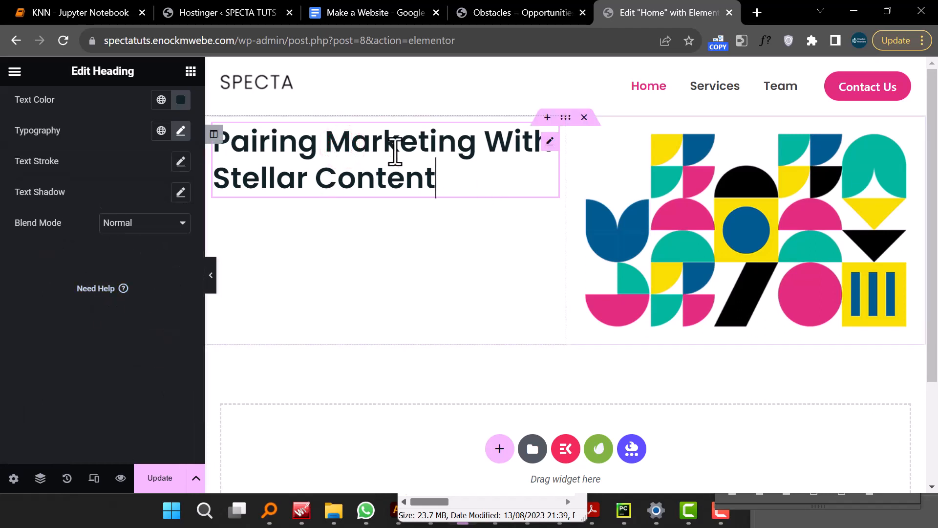
# - Examine how the hero heading breaks into lines on the SPECTA demo site
pyautogui.click(527, 12)
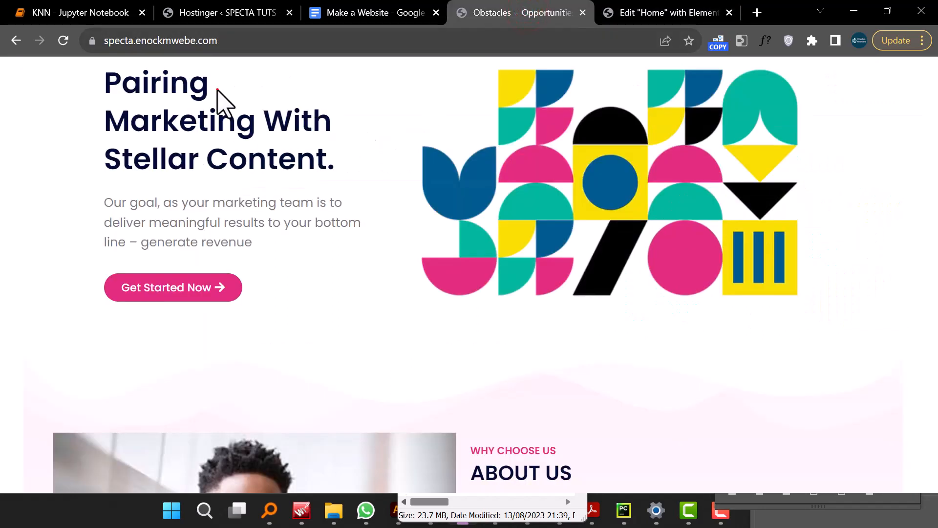
pyautogui.moveTo(219, 93); pyautogui.dragTo(83, 168)
pyautogui.click(629, 11)
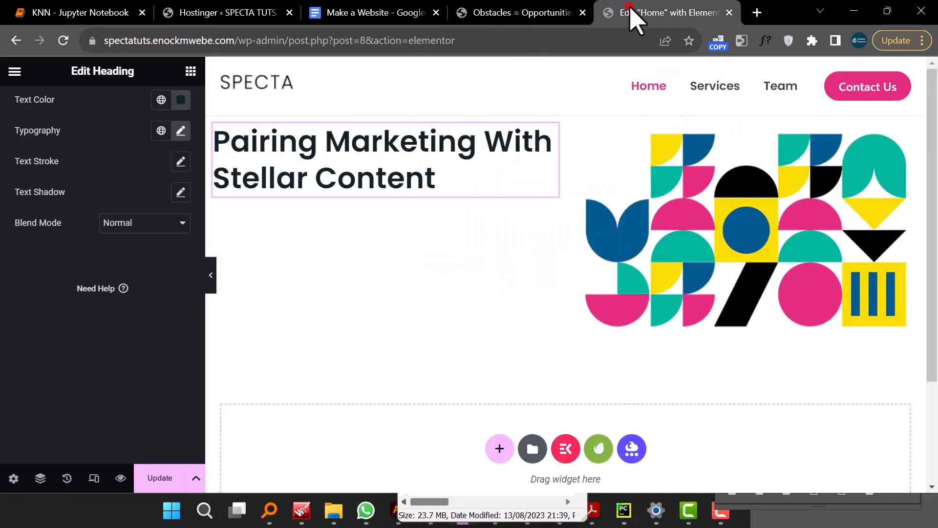
# - Insert a <br> line break after "Pairing" in the heading's title text
pyautogui.click(313, 147)
pyautogui.click(325, 142)
pyautogui.scroll(2, 104, 213)
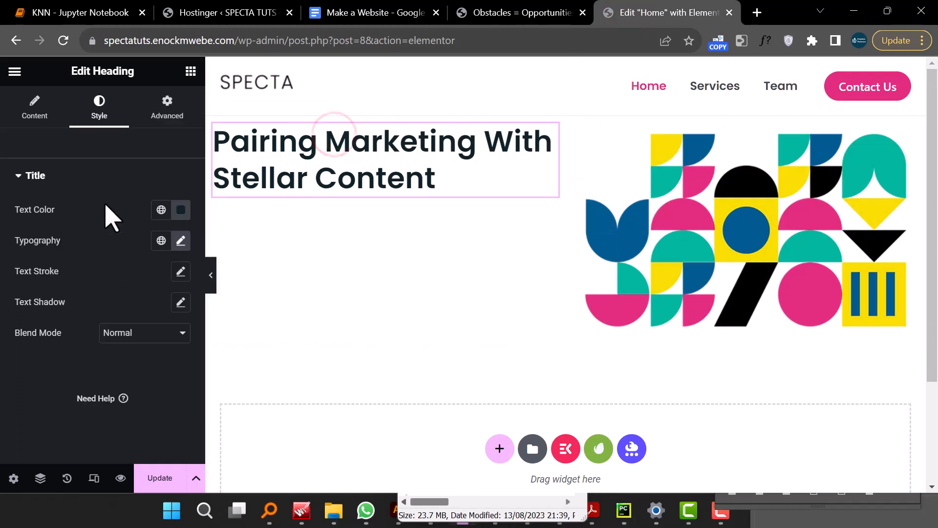
pyautogui.click(34, 110)
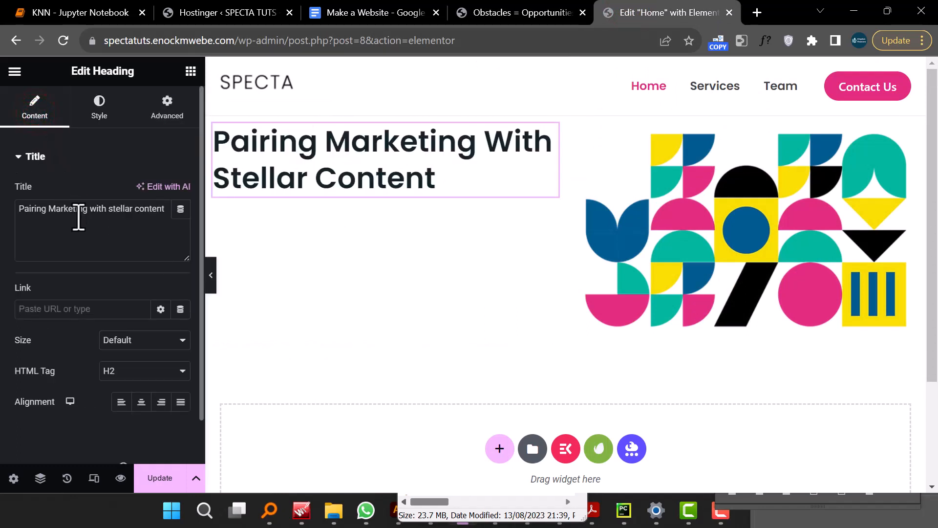
pyautogui.click(46, 208)
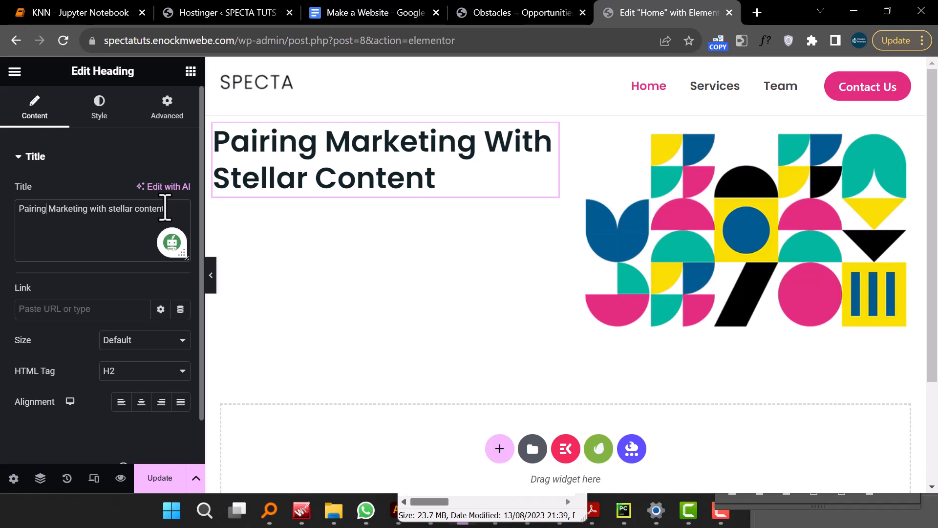
pyautogui.write('<')
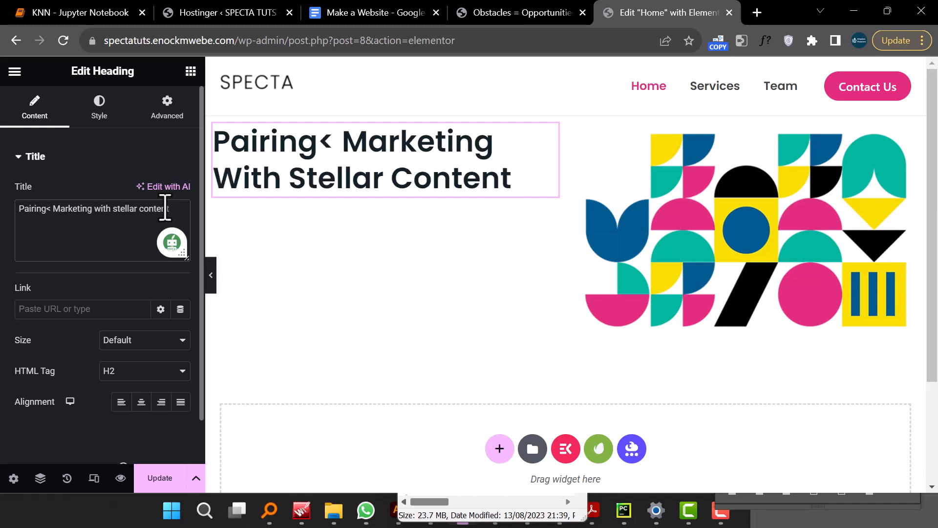
pyautogui.write('br')
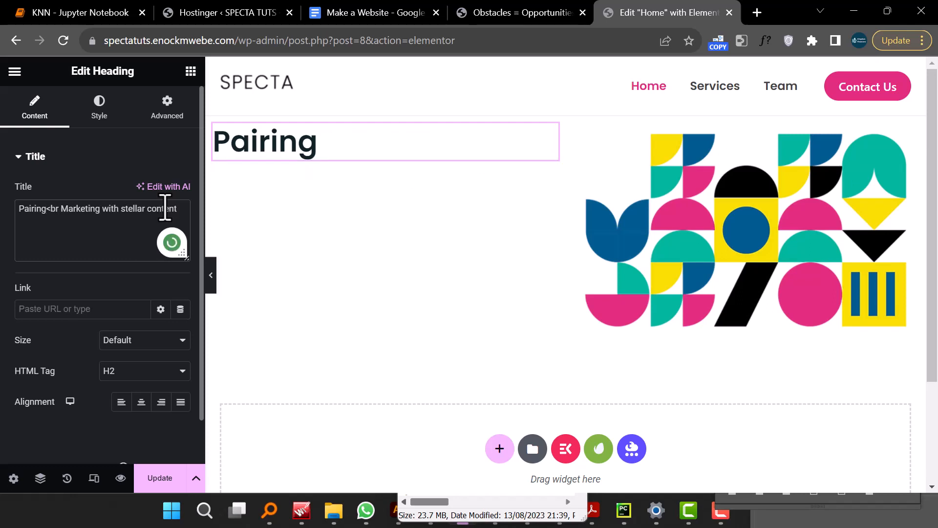
pyautogui.write('>')
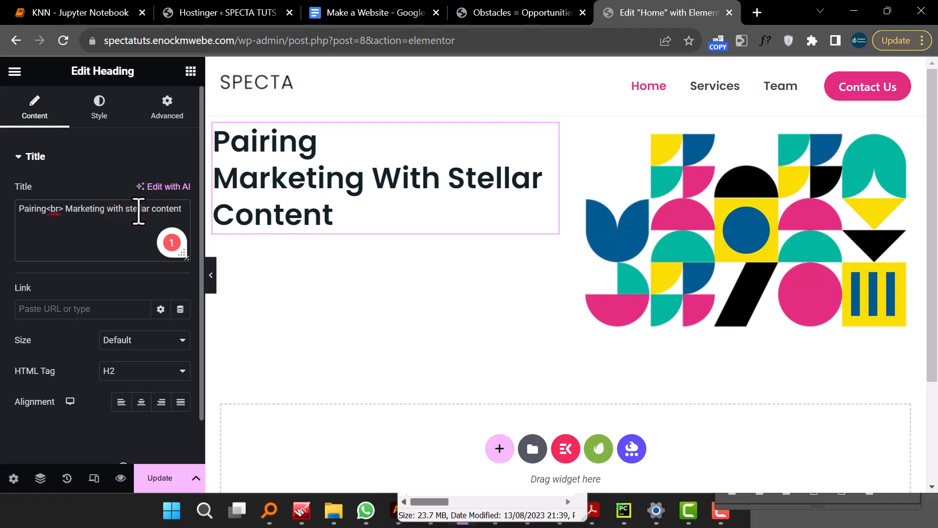
# - Insert a second <br> line break between "with" and "stellar" in the heading's title
pyautogui.write('>br')
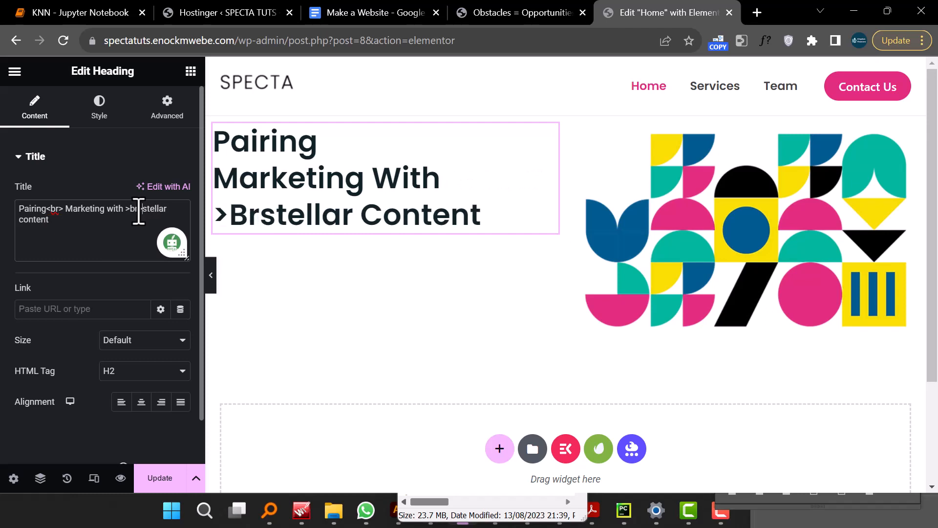
pyautogui.write('>')
pyautogui.press('BackSpace')
pyautogui.press('BackSpace')
pyautogui.press('BackSpace')
pyautogui.press('BackSpace')
pyautogui.press('BackSpace')
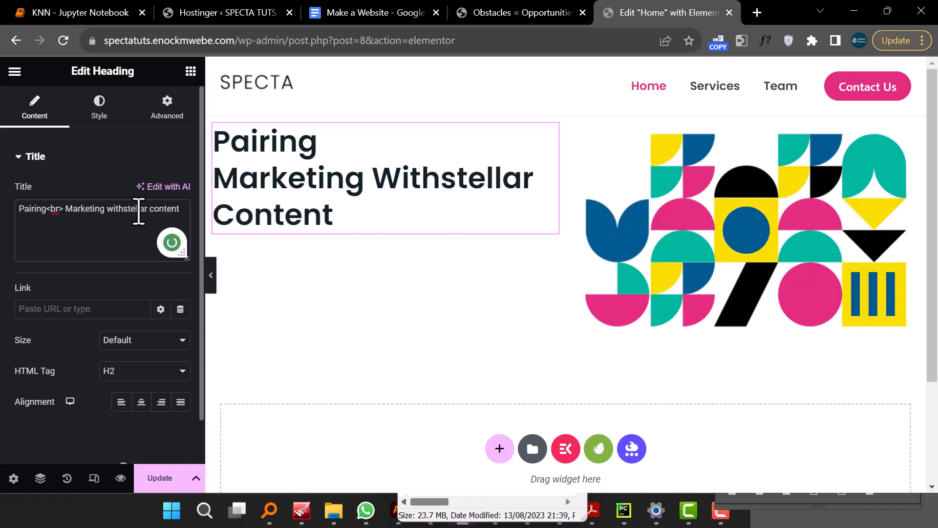
pyautogui.write('<br')
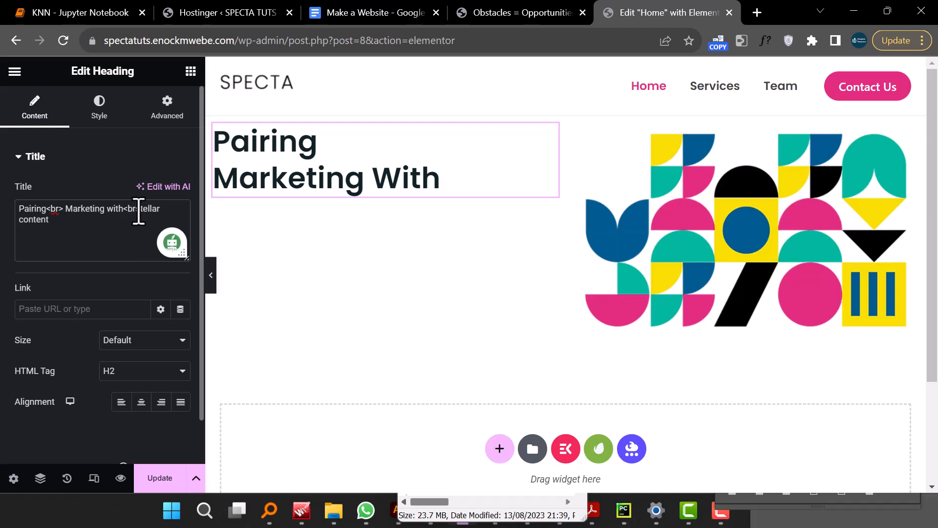
pyautogui.write('>')
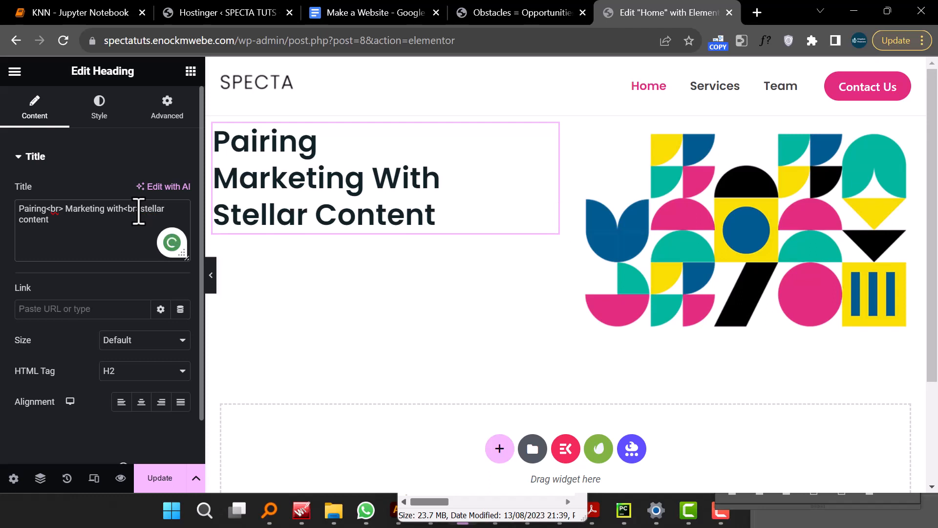
# - Set the left column's width to 40%
pyautogui.click(211, 275)
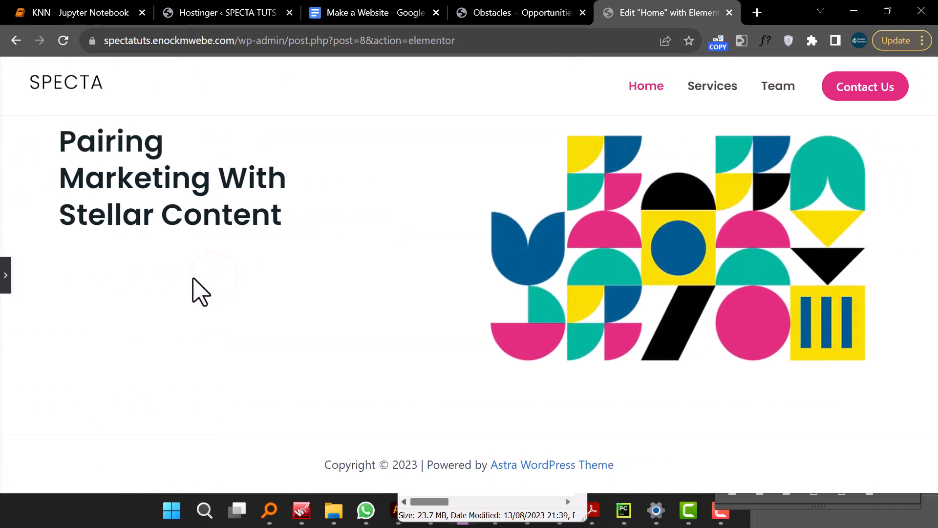
pyautogui.click(5, 275)
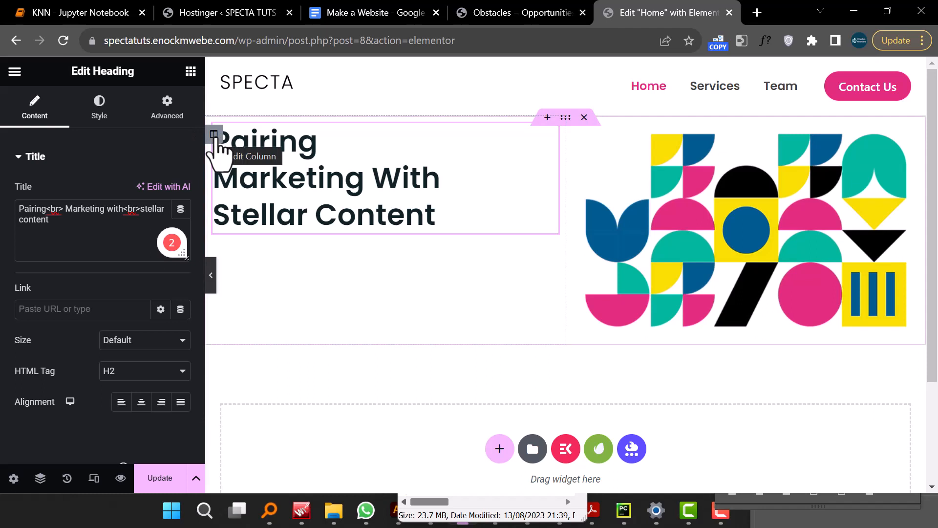
pyautogui.click(214, 135)
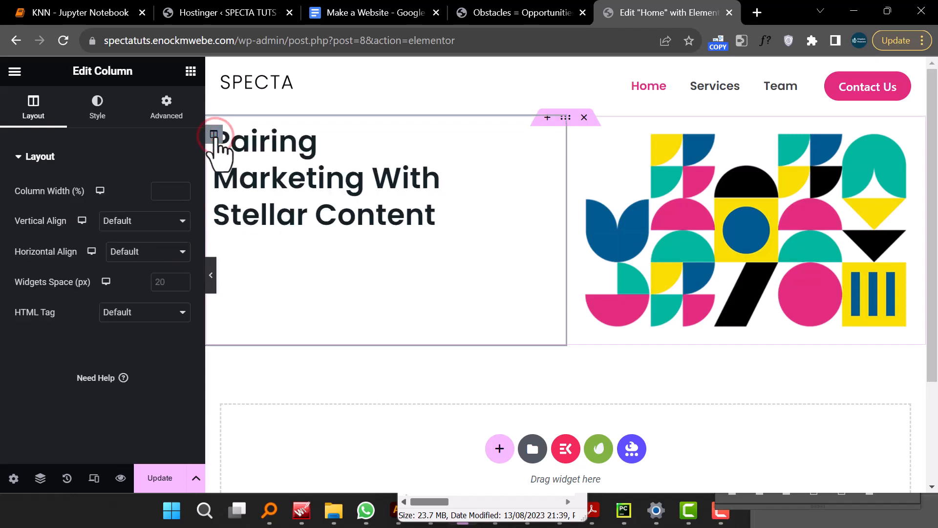
pyautogui.click(170, 192)
pyautogui.write('40')
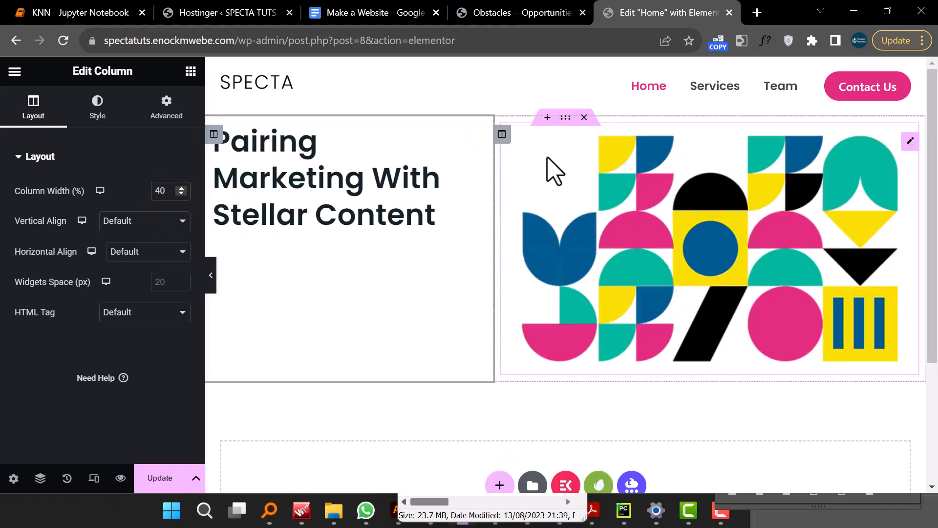
pyautogui.click(502, 134)
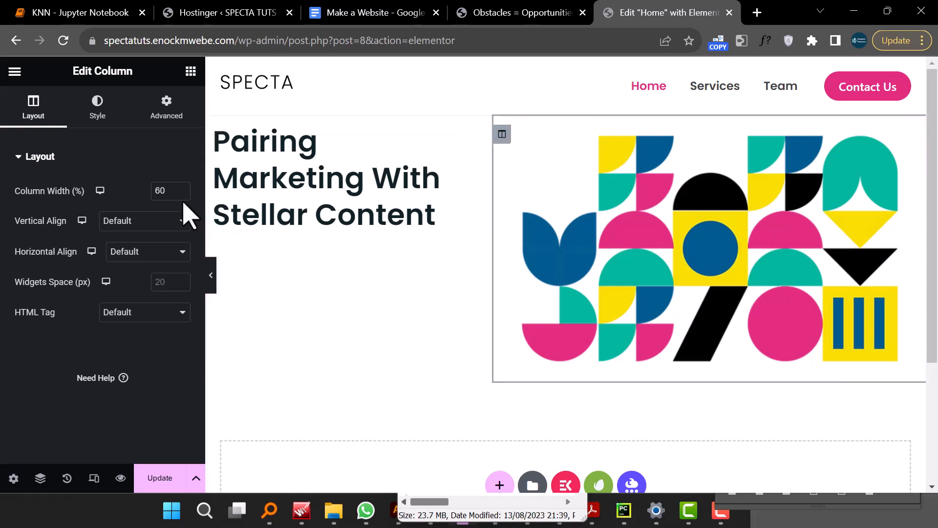
pyautogui.click(317, 180)
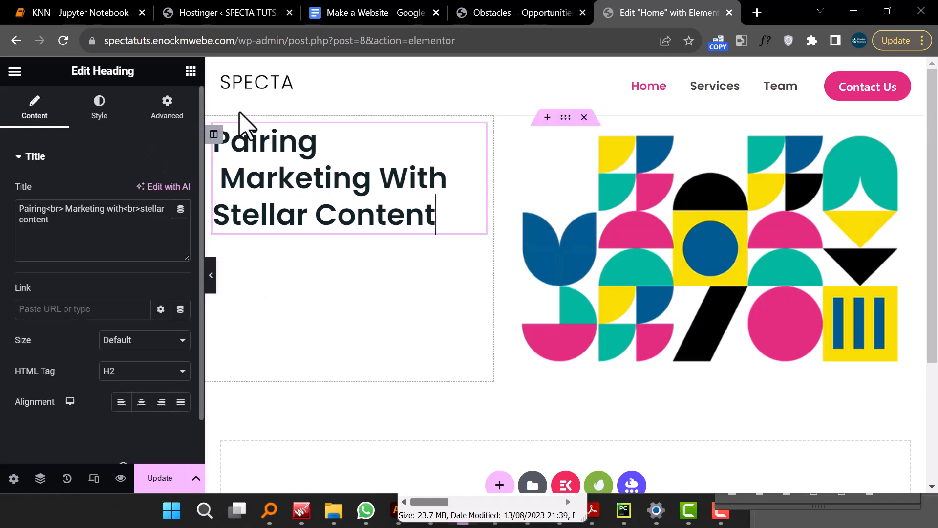
# - Copy the paragraph text below the hero heading on the SPECTA demo site
pyautogui.click(503, 15)
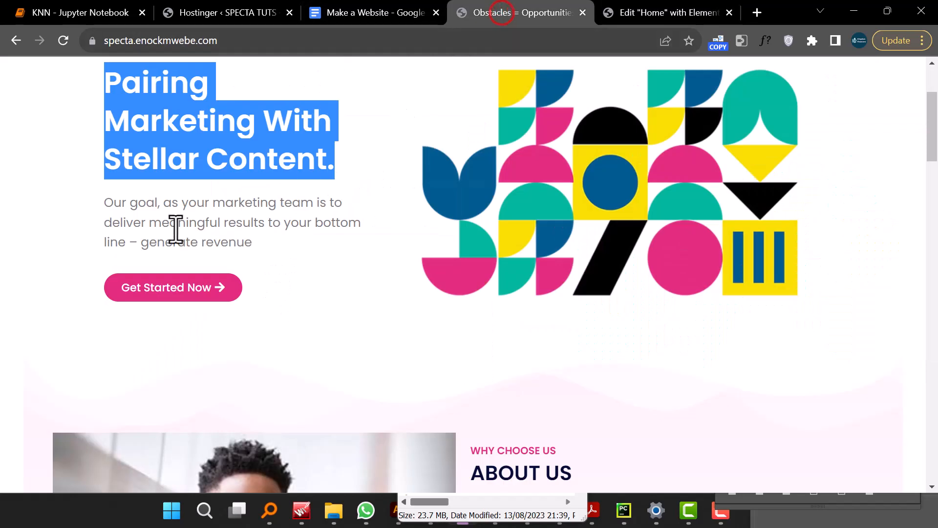
pyautogui.click(105, 202)
pyautogui.moveTo(105, 202); pyautogui.dragTo(254, 243)
pyautogui.rightClick(228, 230)
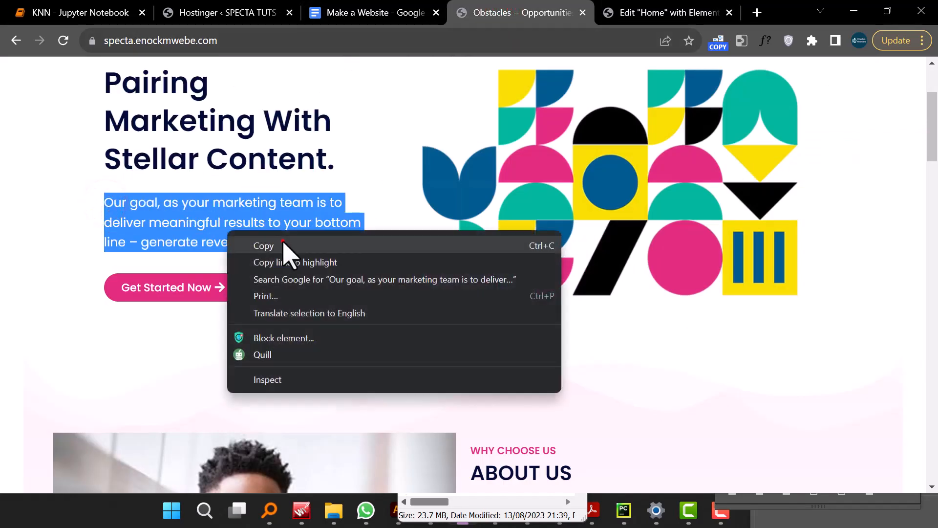
pyautogui.click(282, 245)
# - Add a Text Editor widget below the heading in the left column
pyautogui.click(642, 20)
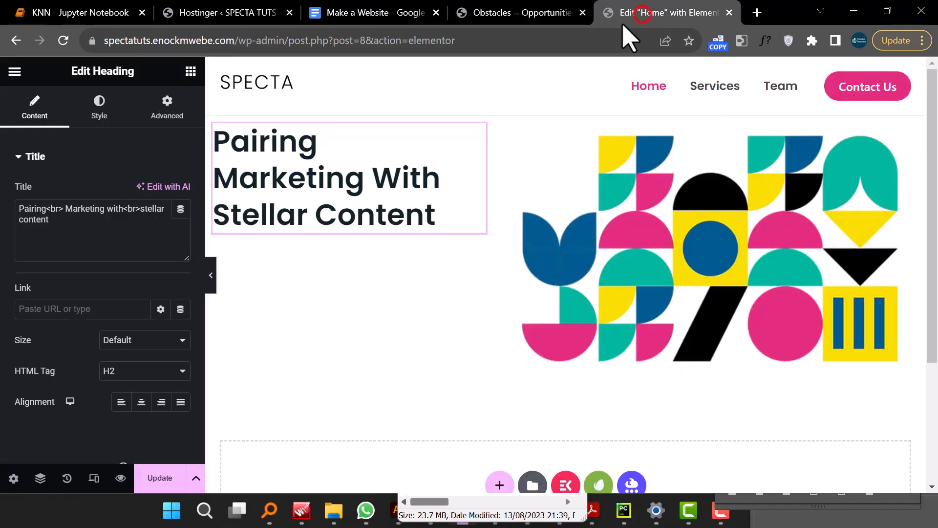
pyautogui.click(191, 72)
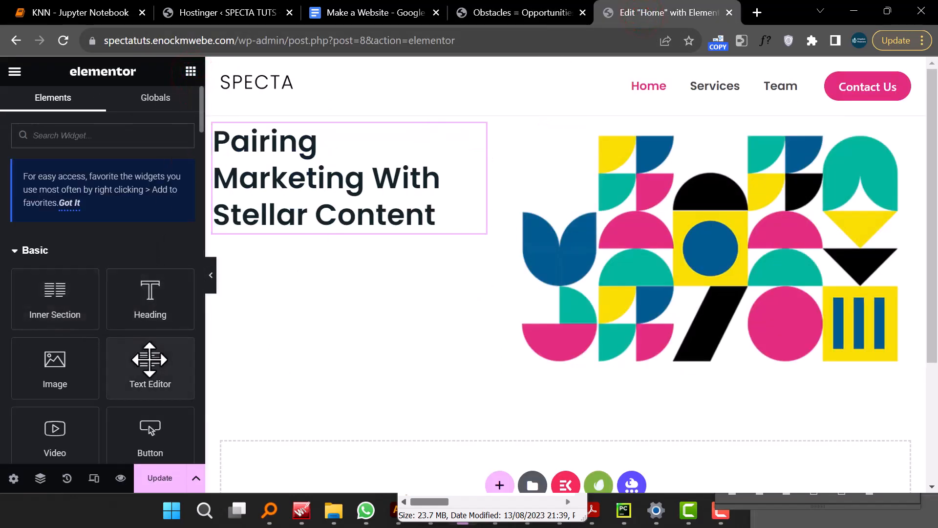
pyautogui.moveTo(149, 362); pyautogui.dragTo(336, 232)
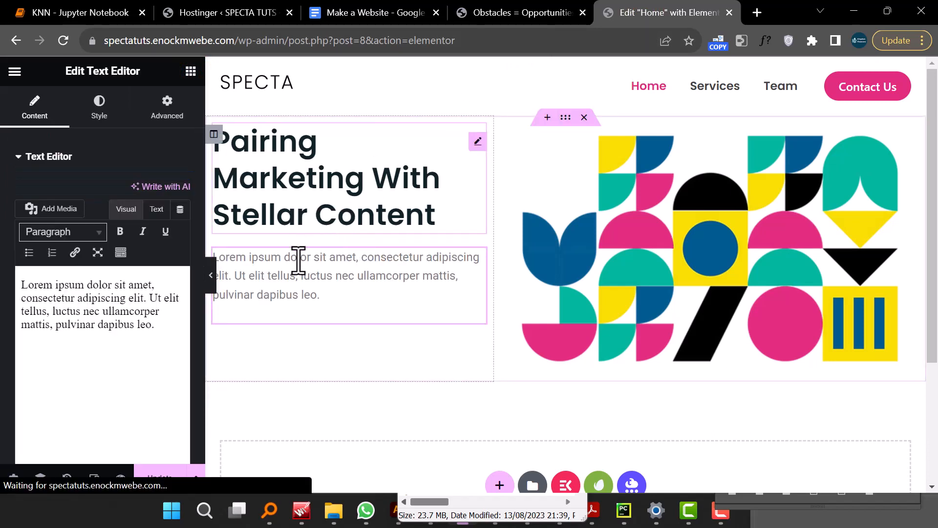
# - Replace the Text Editor's placeholder text with the copied paragraph about delivering meaningful results
pyautogui.tripleClick(84, 313)
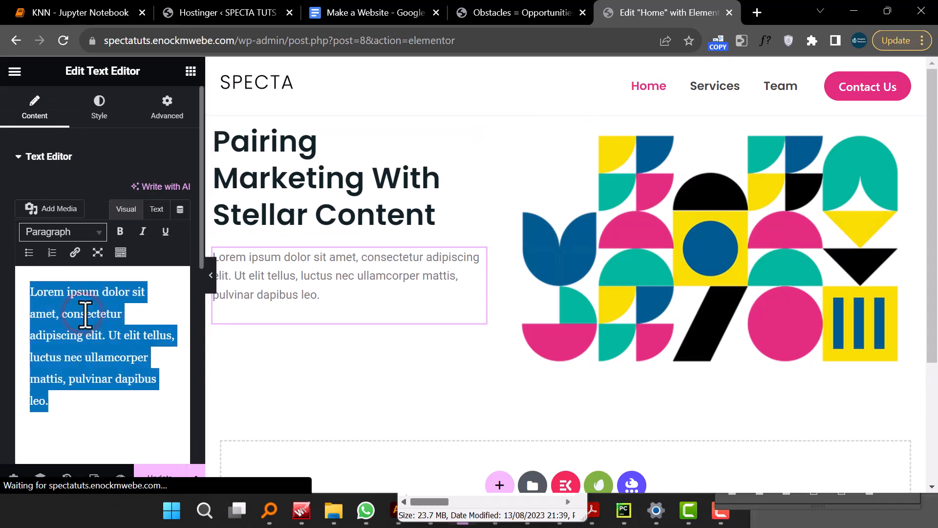
pyautogui.rightClick(85, 314)
pyautogui.click(147, 126)
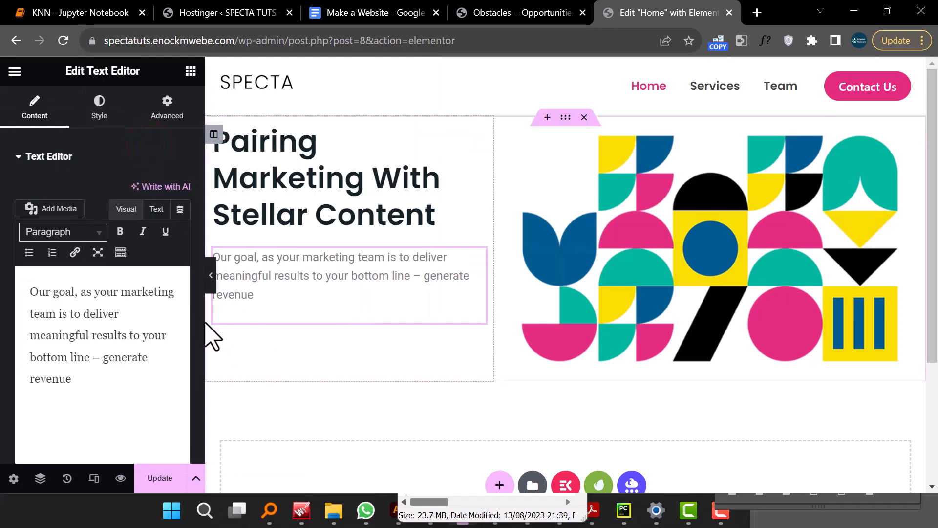
# - Set the paragraph's typography font family to Poppins
pyautogui.click(103, 110)
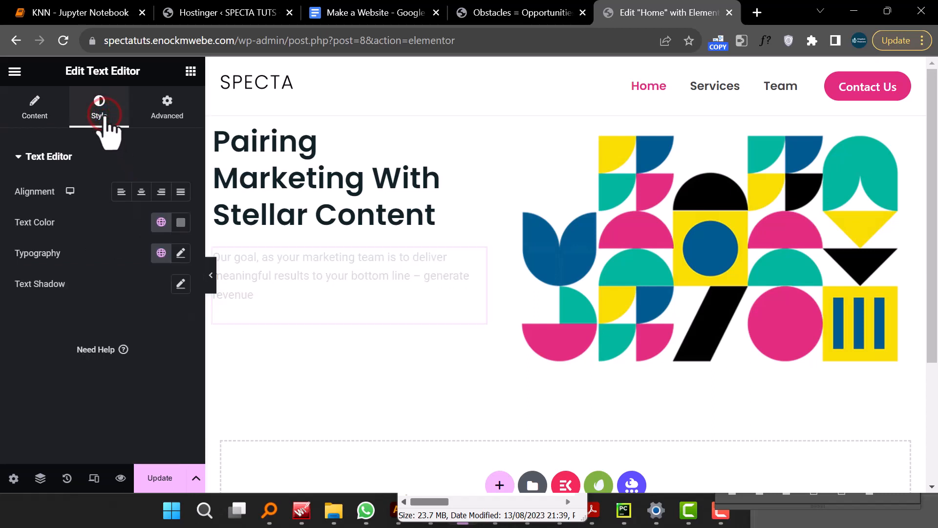
pyautogui.click(181, 253)
pyautogui.click(131, 322)
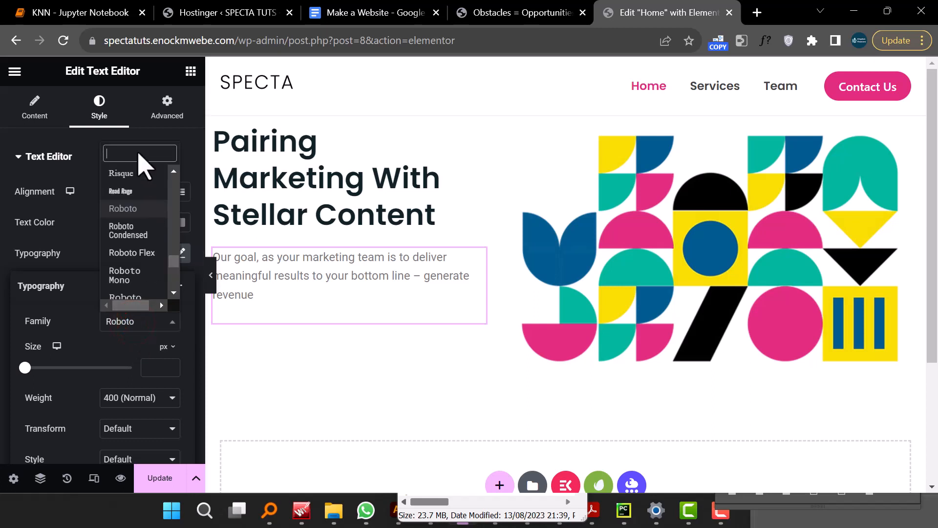
pyautogui.write('popp')
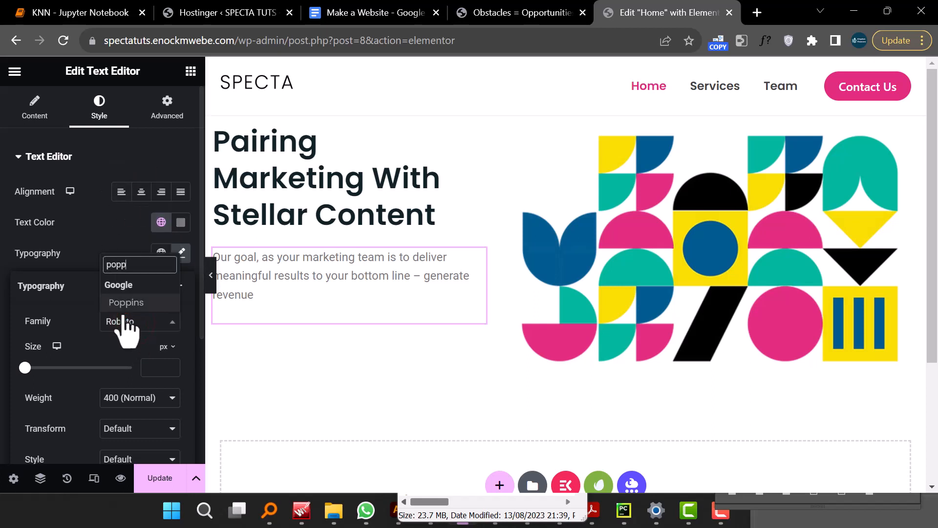
pyautogui.click(124, 303)
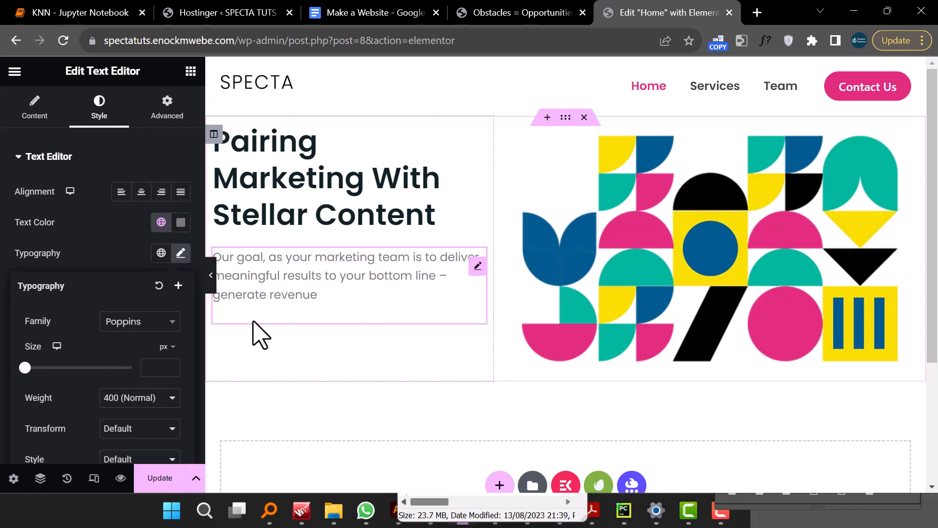
# - Open the site's Global Fonts settings and set the Primary font family to Poppins
pyautogui.click(11, 479)
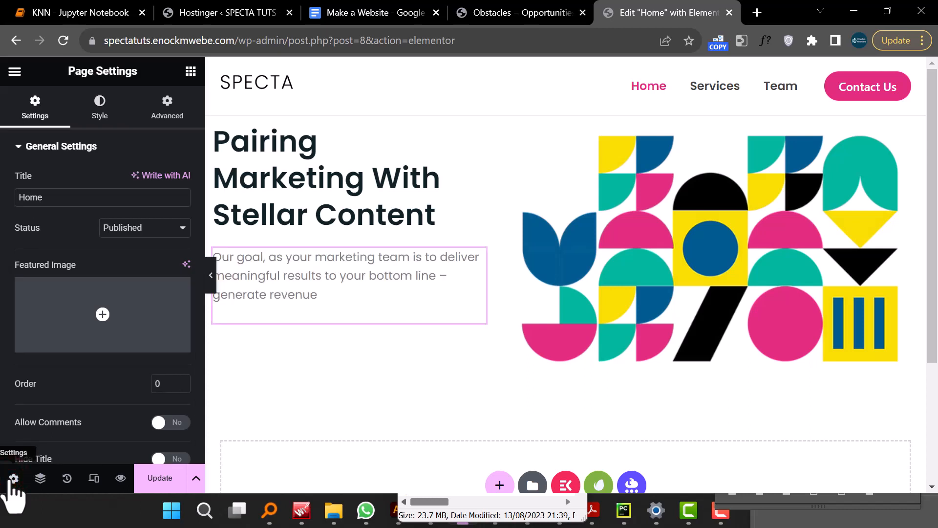
pyautogui.click(13, 74)
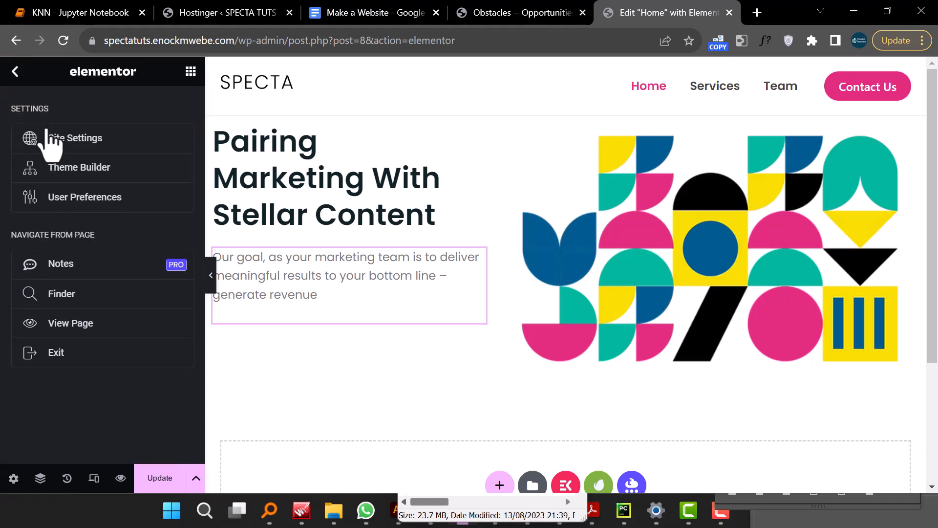
pyautogui.click(68, 149)
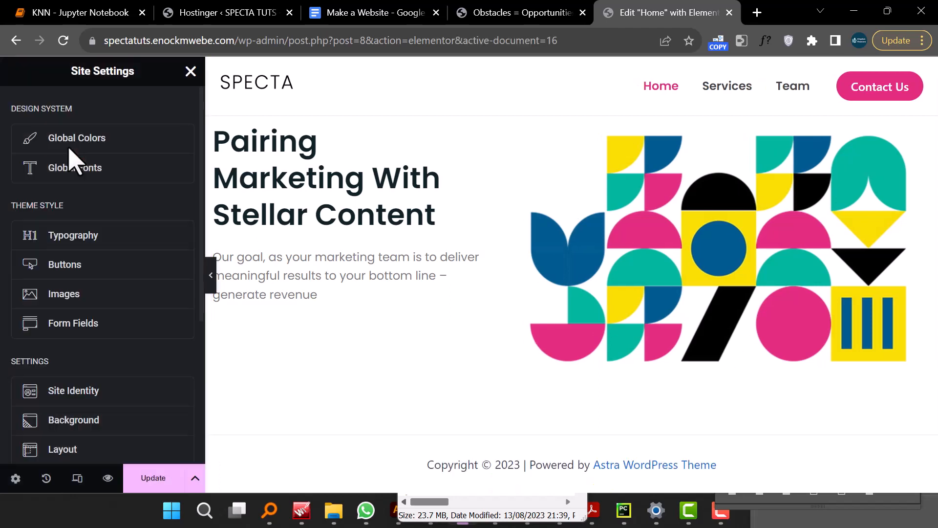
pyautogui.click(84, 176)
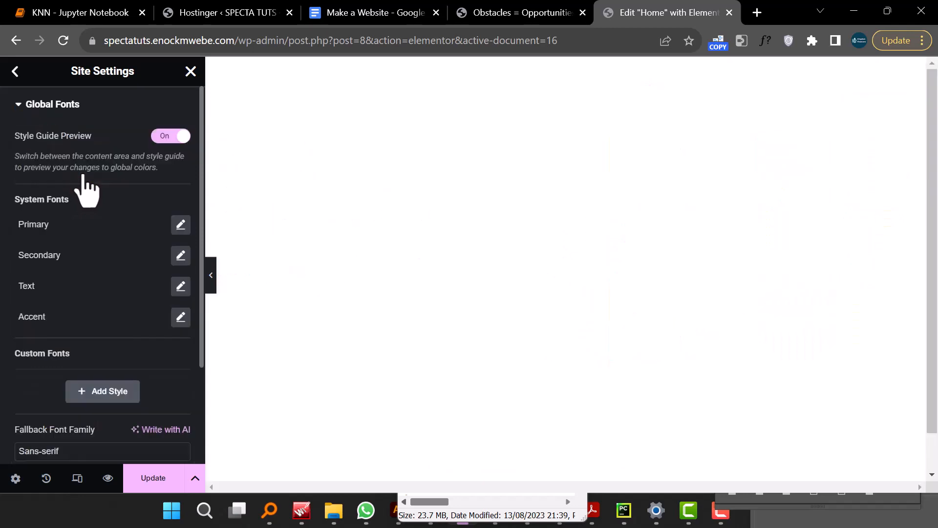
pyautogui.click(180, 225)
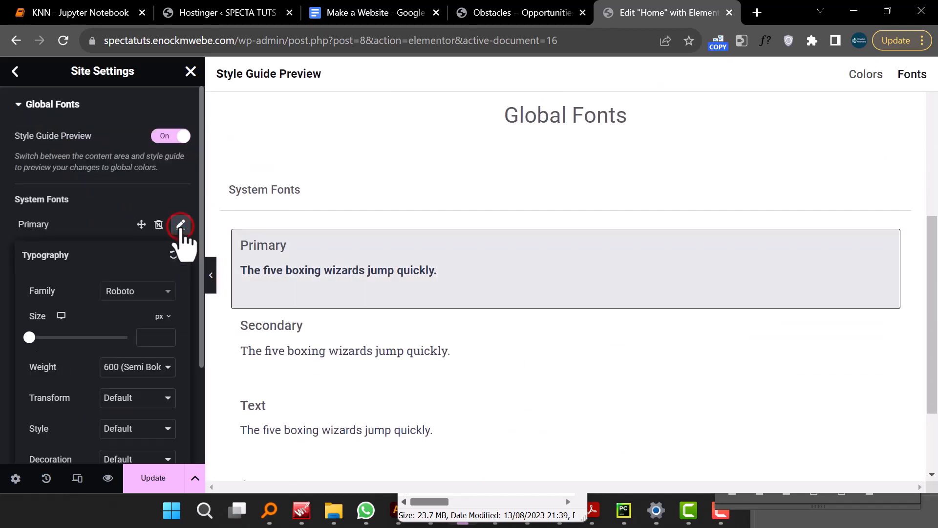
pyautogui.click(144, 293)
pyautogui.click(145, 313)
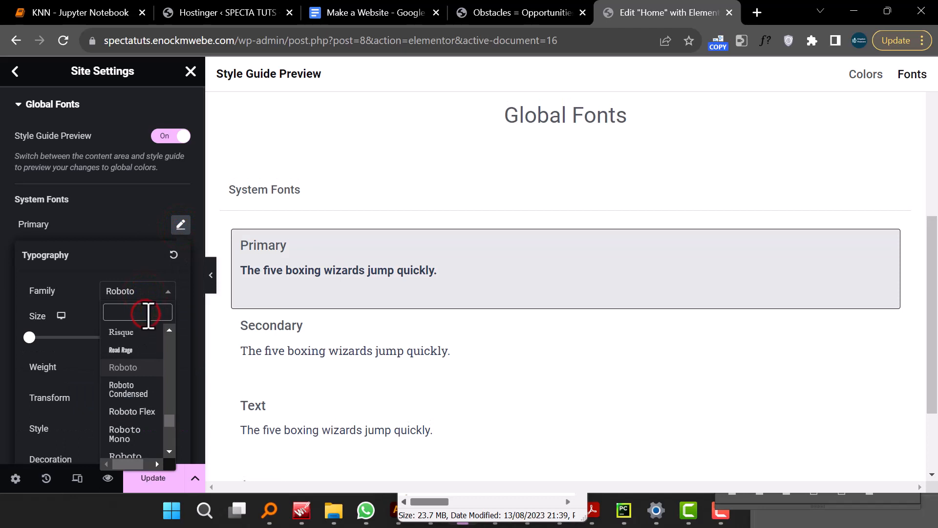
pyautogui.write('popp')
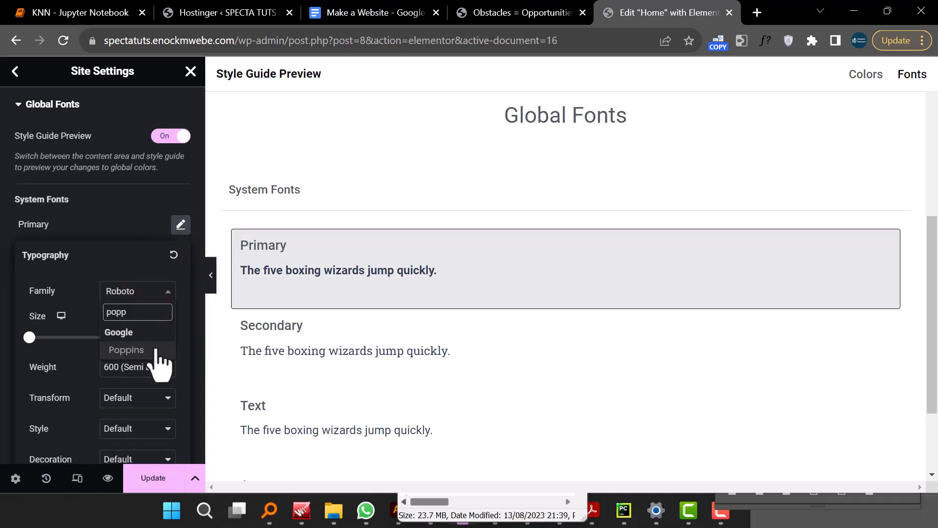
pyautogui.click(154, 348)
pyautogui.click(161, 367)
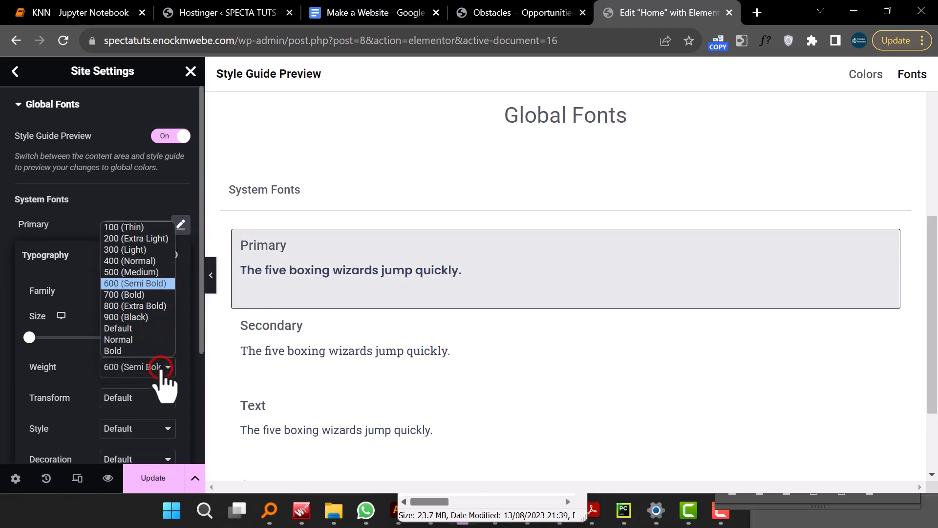
pyautogui.click(84, 202)
# - Set the Secondary global font family to Poppins
pyautogui.click(181, 255)
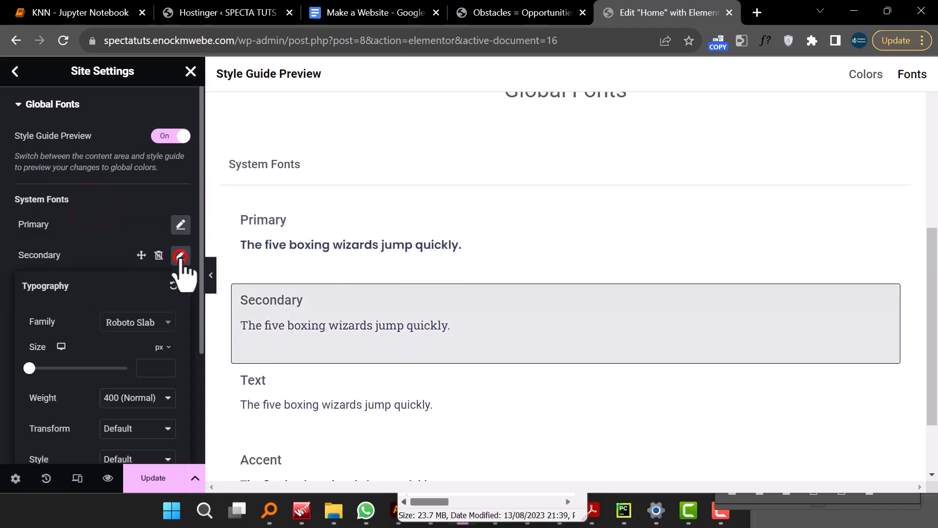
pyautogui.click(139, 324)
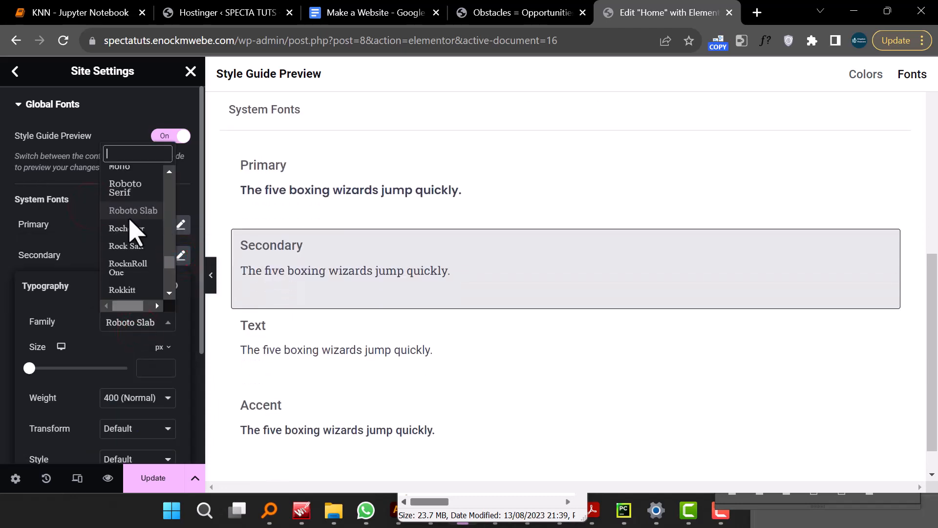
pyautogui.write('popp')
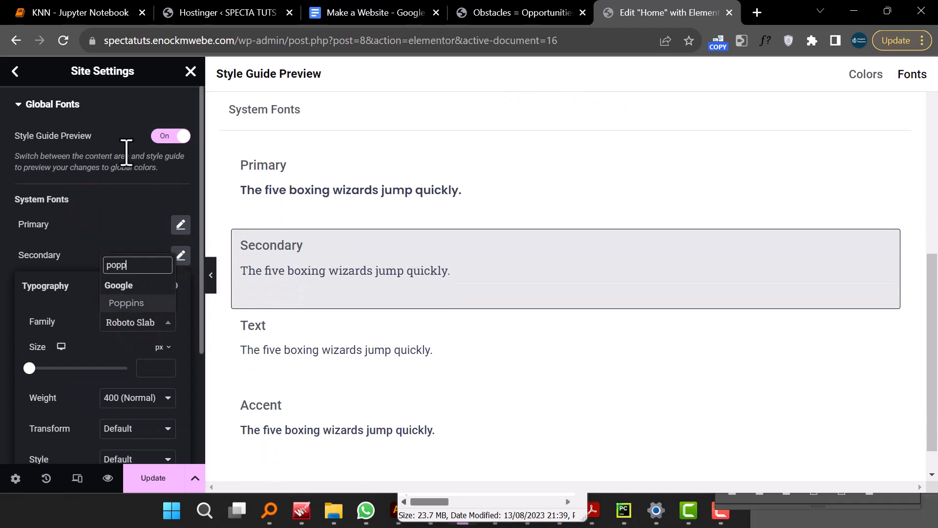
pyautogui.click(133, 304)
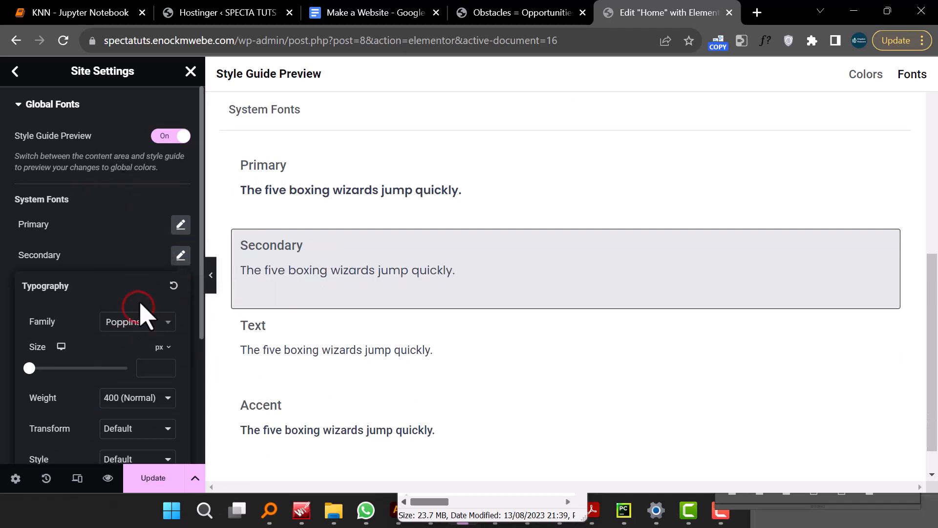
pyautogui.click(126, 196)
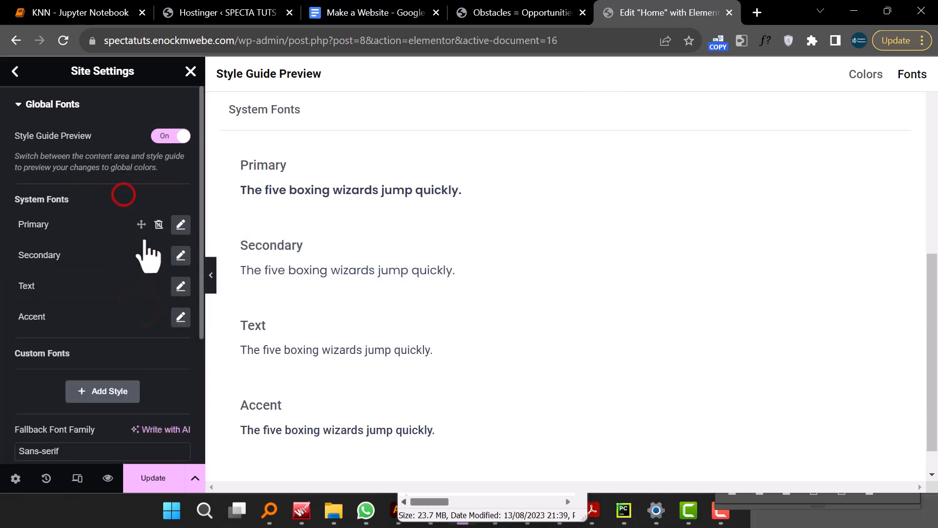
# - Set the Text global font family to Poppins
pyautogui.click(181, 287)
pyautogui.click(146, 353)
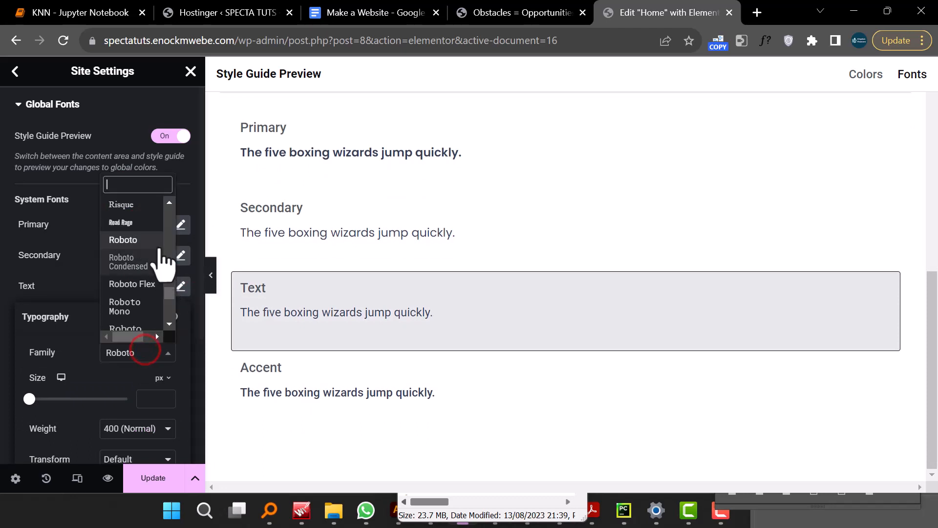
pyautogui.write('popp')
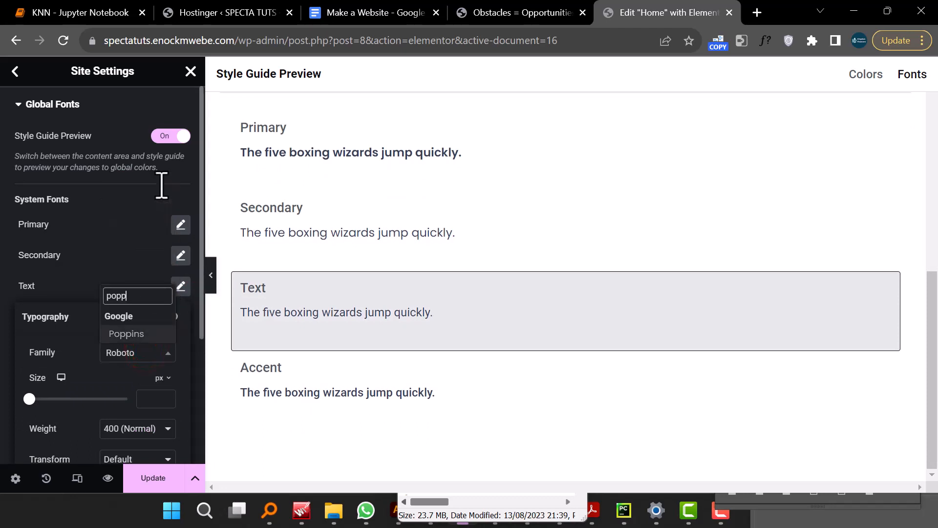
pyautogui.click(132, 334)
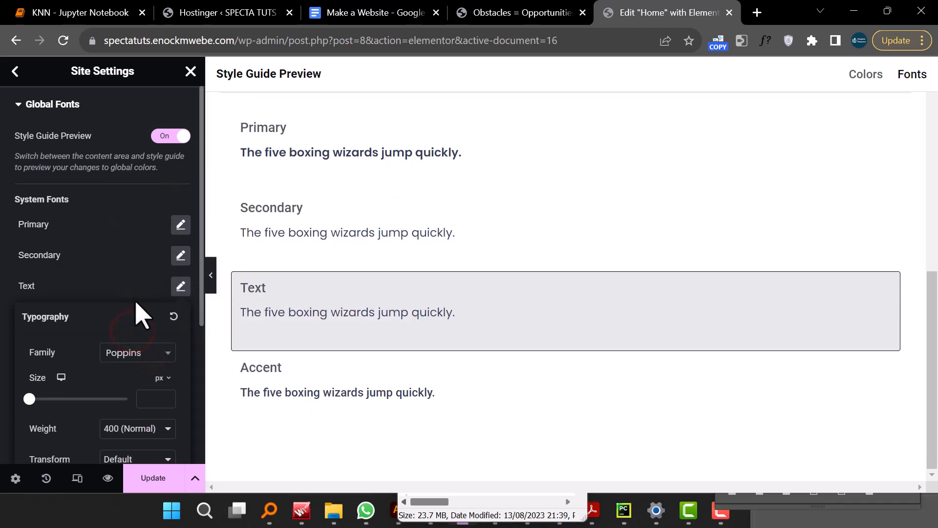
pyautogui.click(119, 178)
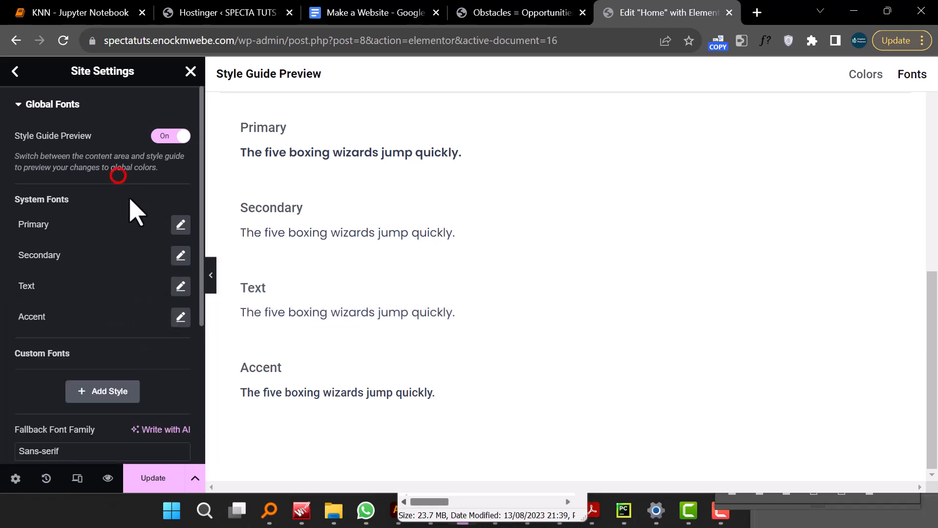
# - Set the Accent global font family to Poppins
pyautogui.click(181, 316)
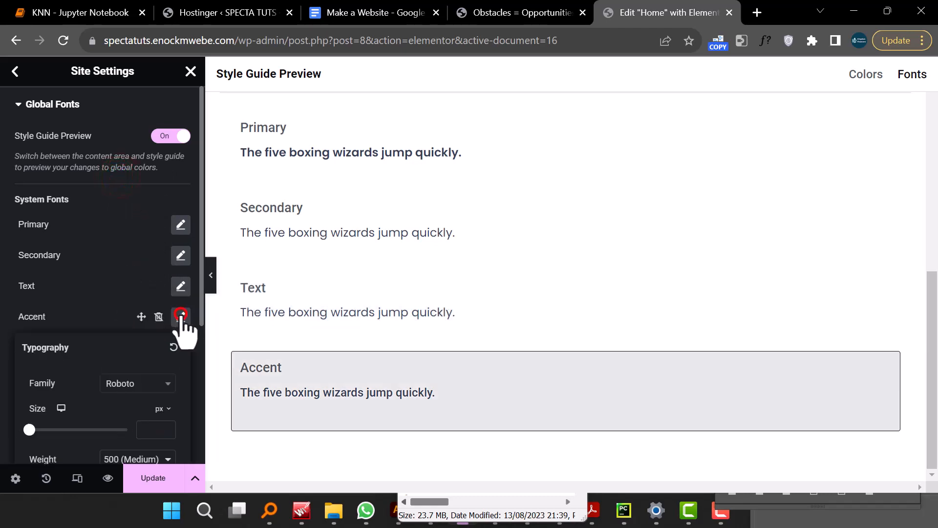
pyautogui.click(134, 383)
pyautogui.write('popp')
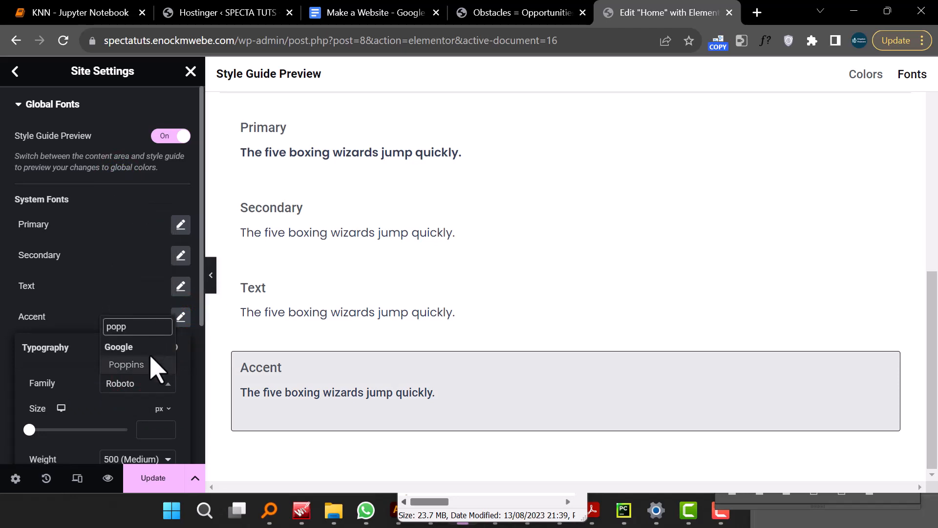
pyautogui.click(141, 367)
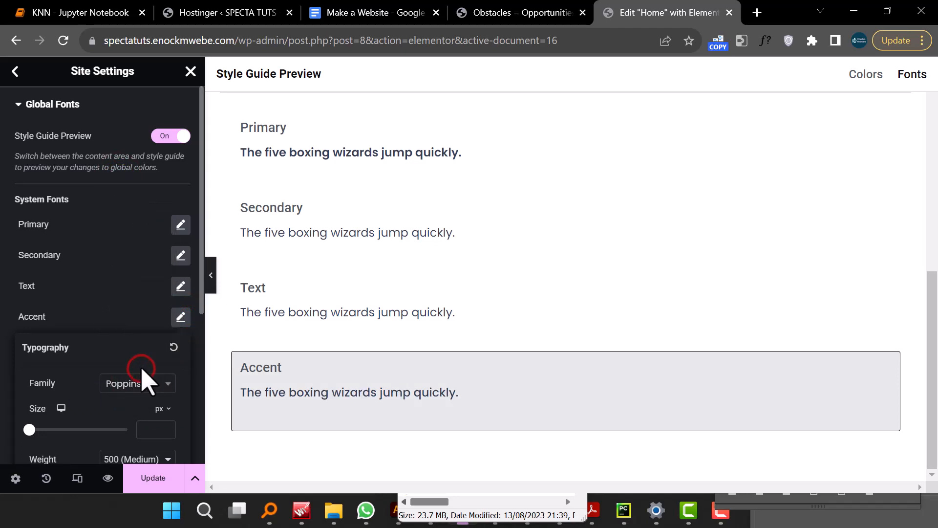
# - Review the Text font settings, leave Global Fonts and save the site setting changes
pyautogui.click(181, 286)
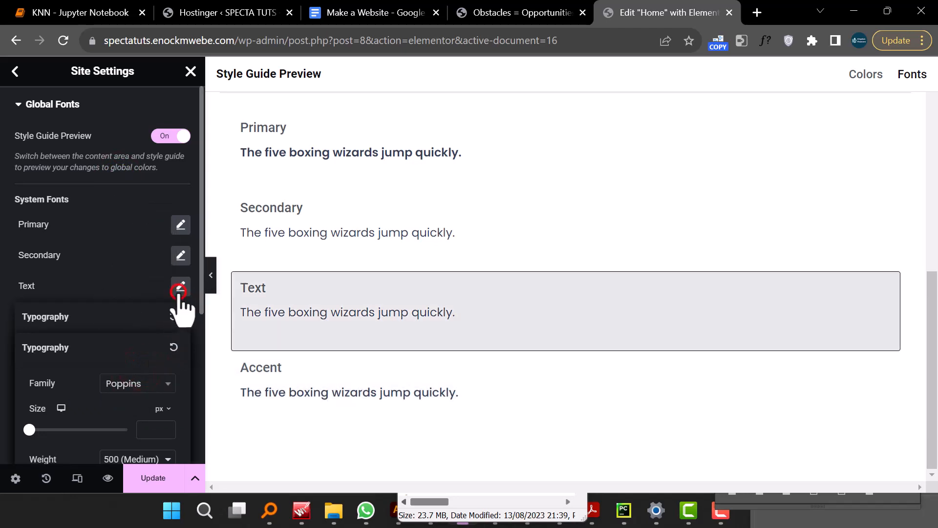
pyautogui.scroll(-5, 90, 221)
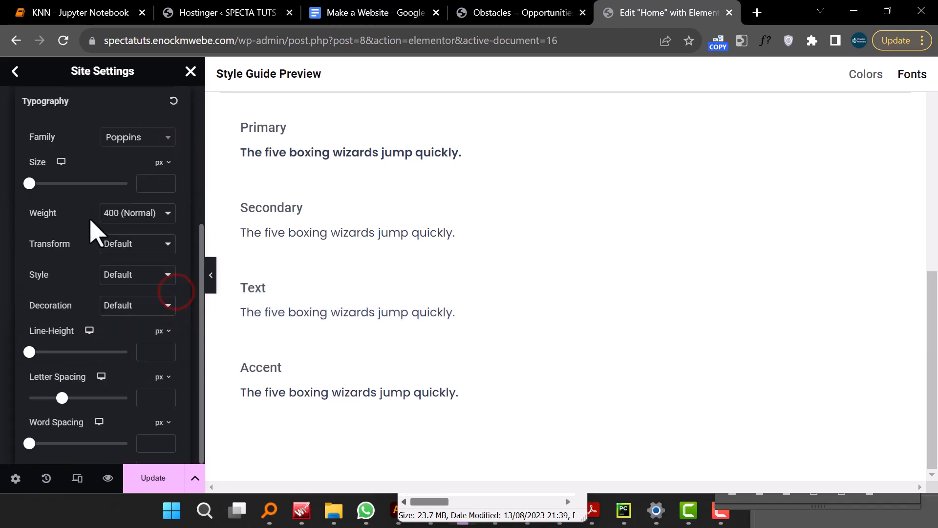
pyautogui.scroll(5, 92, 224)
pyautogui.click(53, 155)
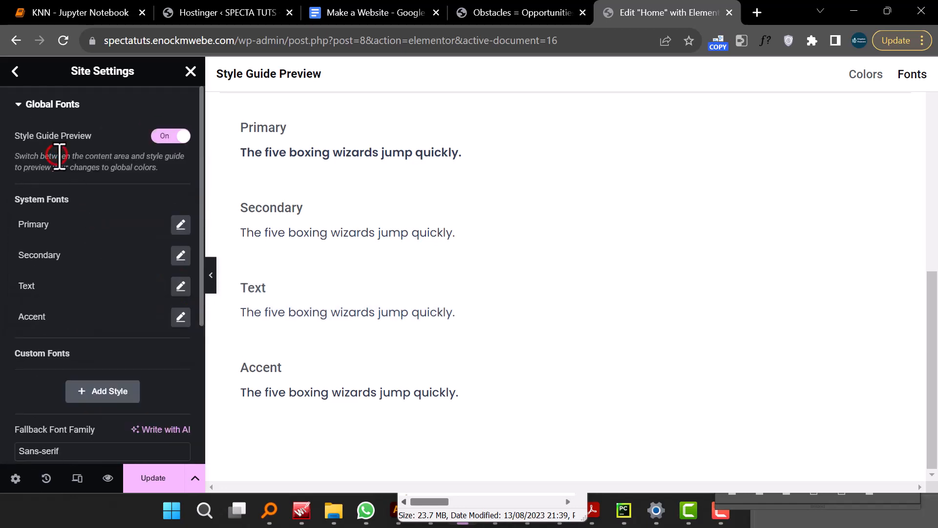
pyautogui.click(22, 106)
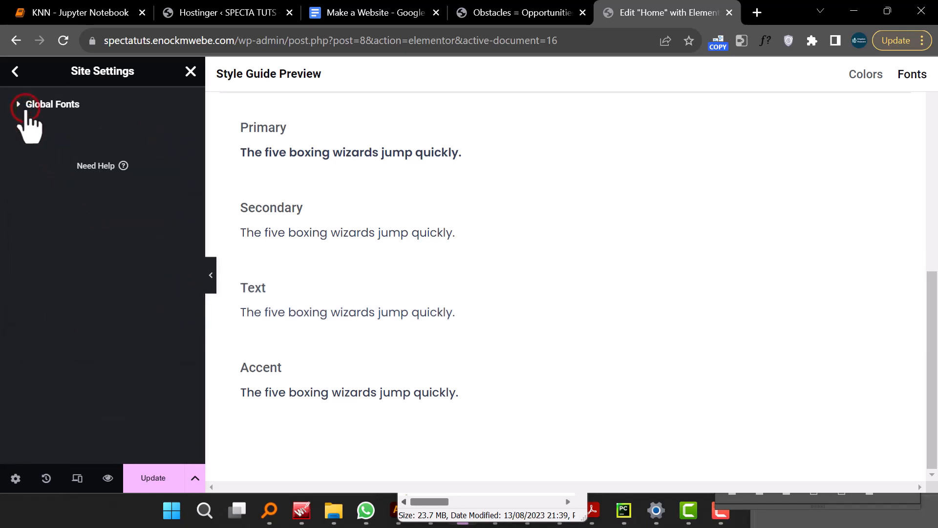
pyautogui.click(16, 72)
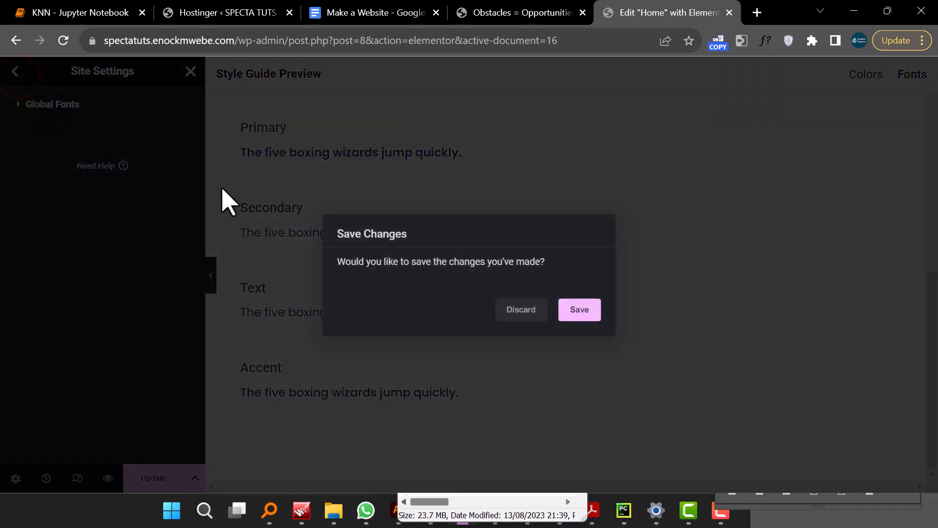
pyautogui.click(586, 308)
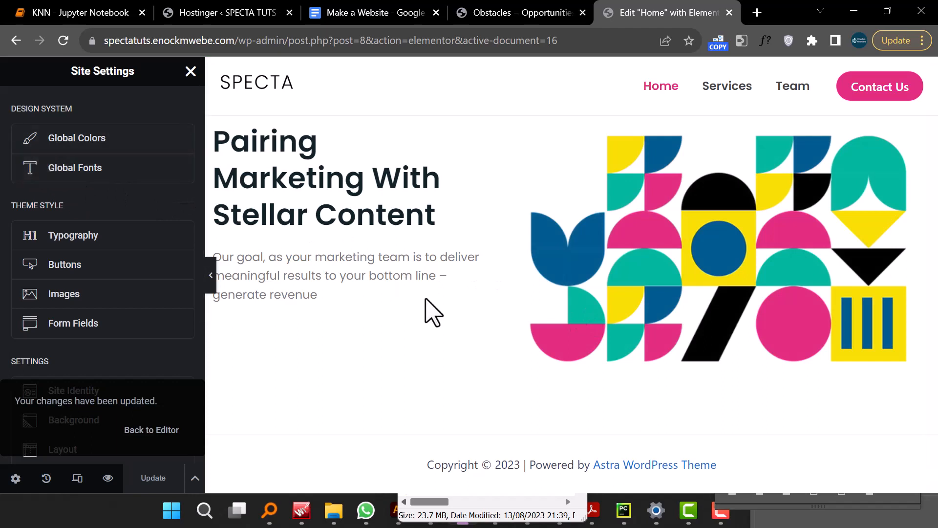
# - Set the Primary global colour to #E32D7F, copied from the demo site
pyautogui.click(94, 137)
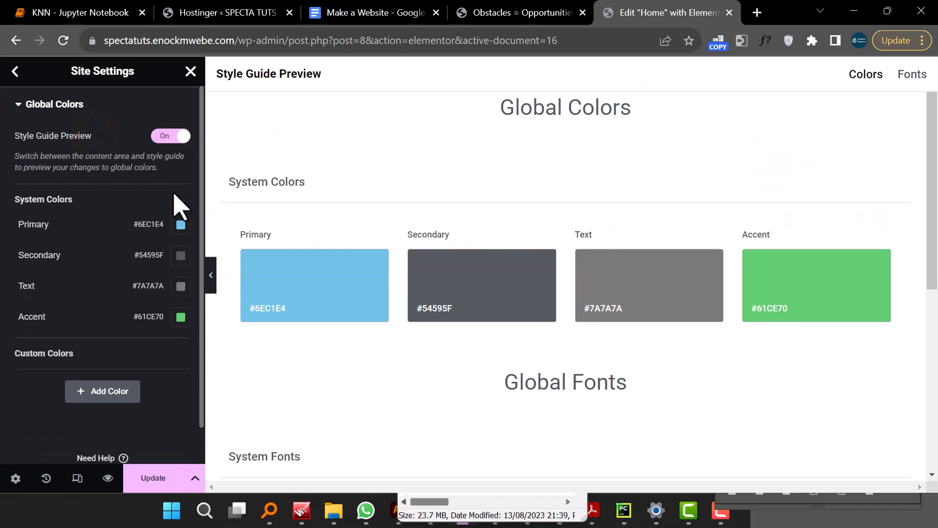
pyautogui.click(181, 225)
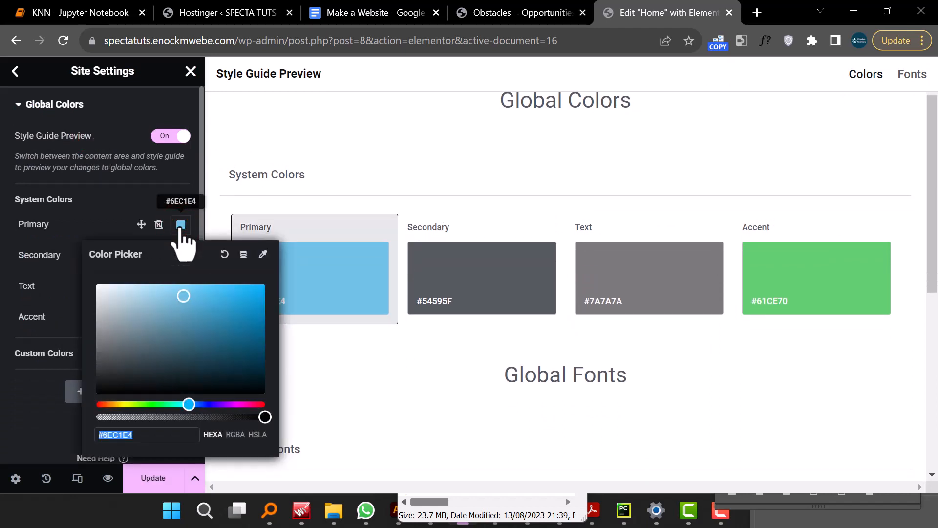
pyautogui.click(518, 22)
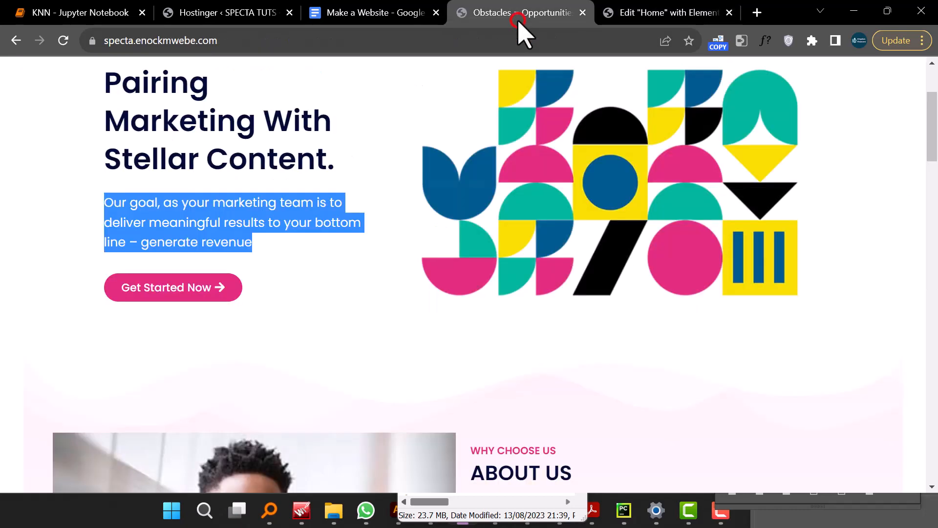
pyautogui.click(631, 19)
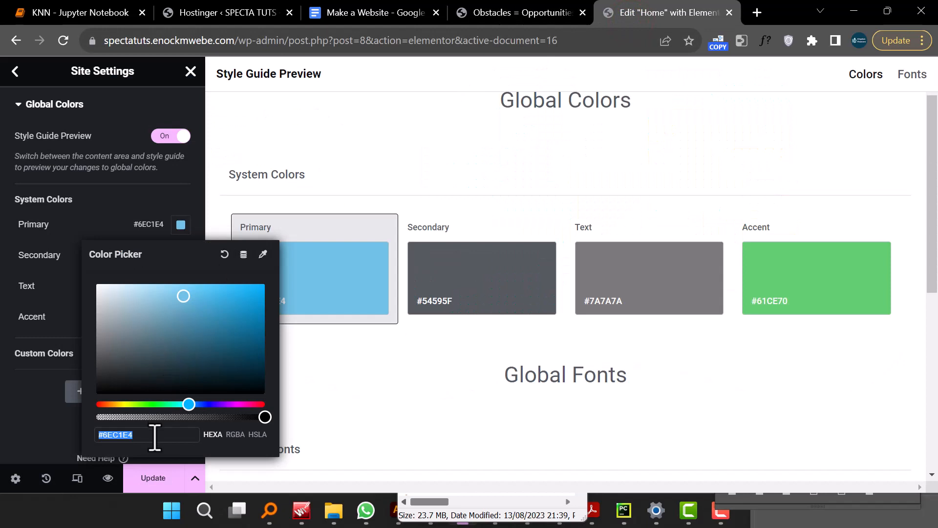
pyautogui.press('super+v')
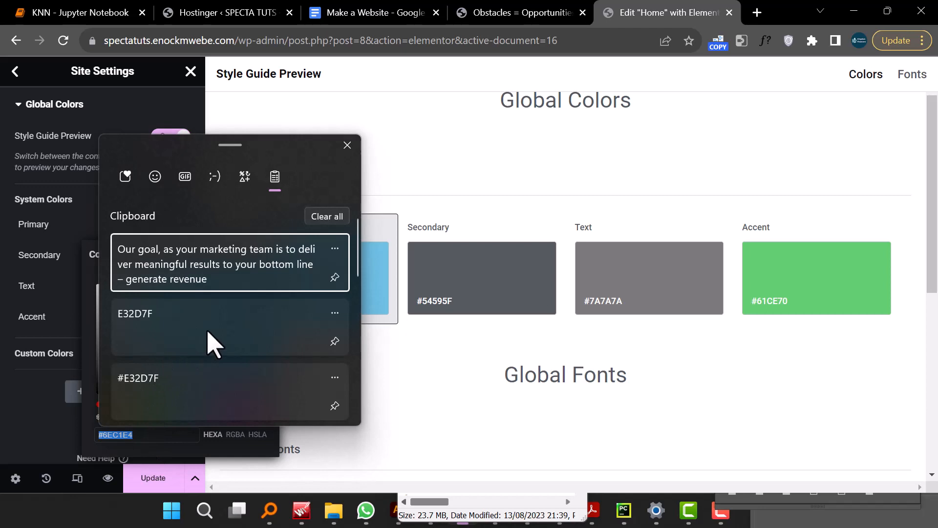
pyautogui.click(192, 392)
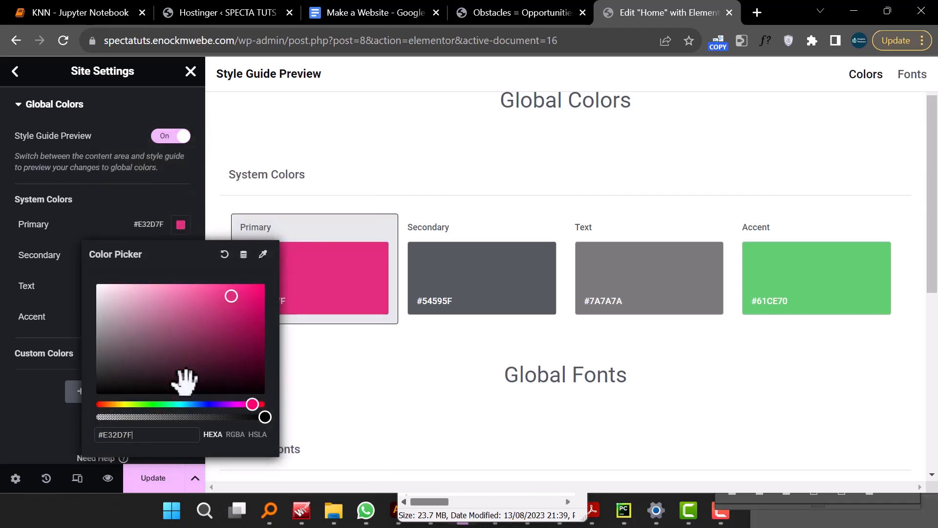
pyautogui.click(7, 386)
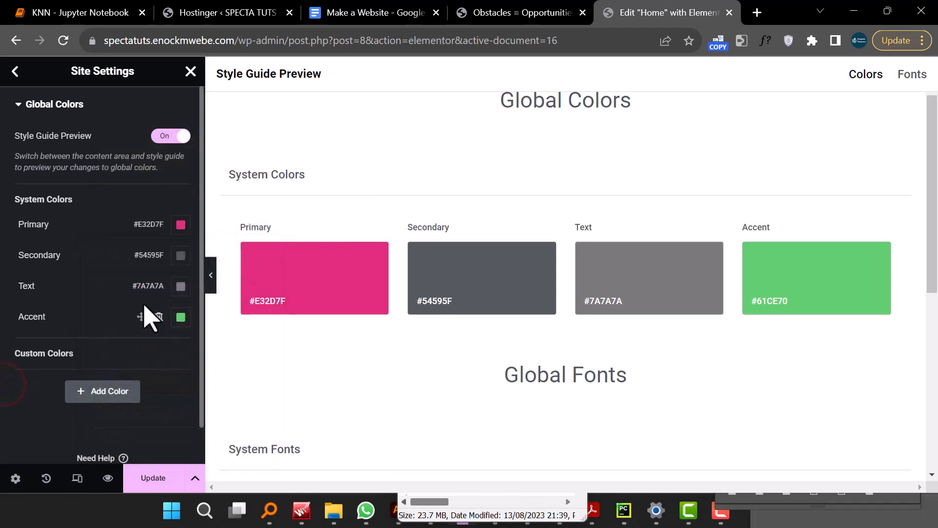
# - Set the Accent global colour to #E32D7F
pyautogui.click(183, 320)
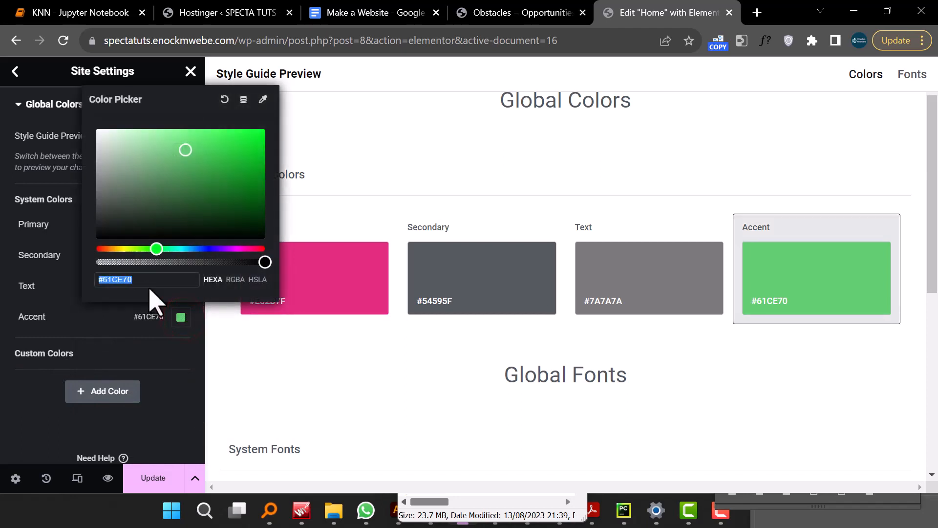
pyautogui.press('super+v')
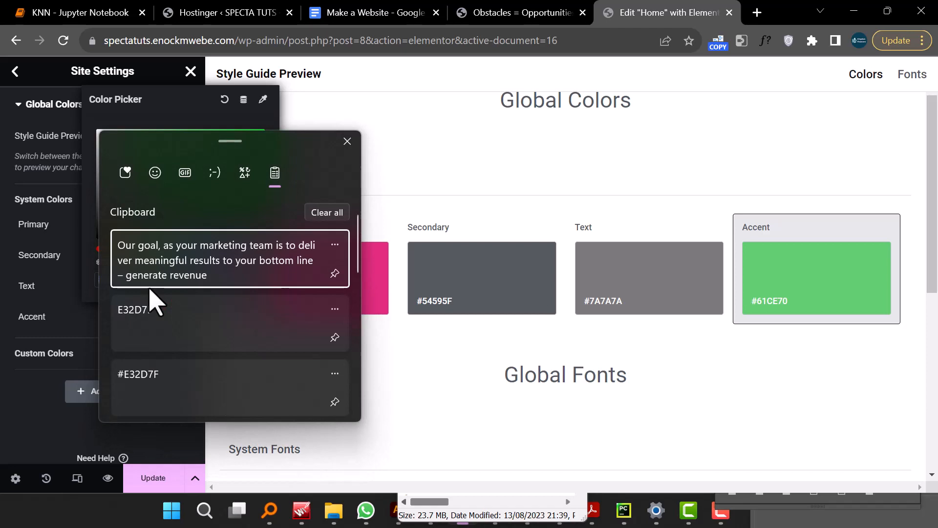
pyautogui.click(206, 344)
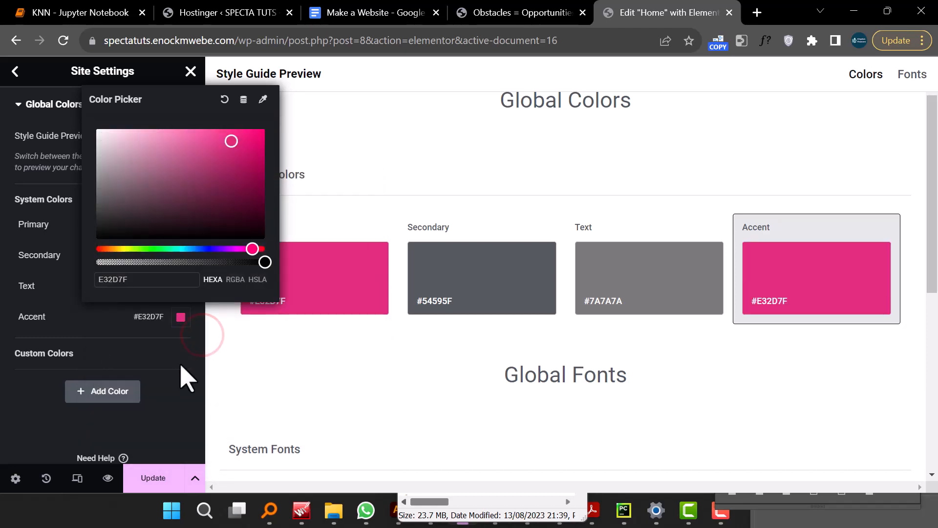
pyautogui.click(177, 382)
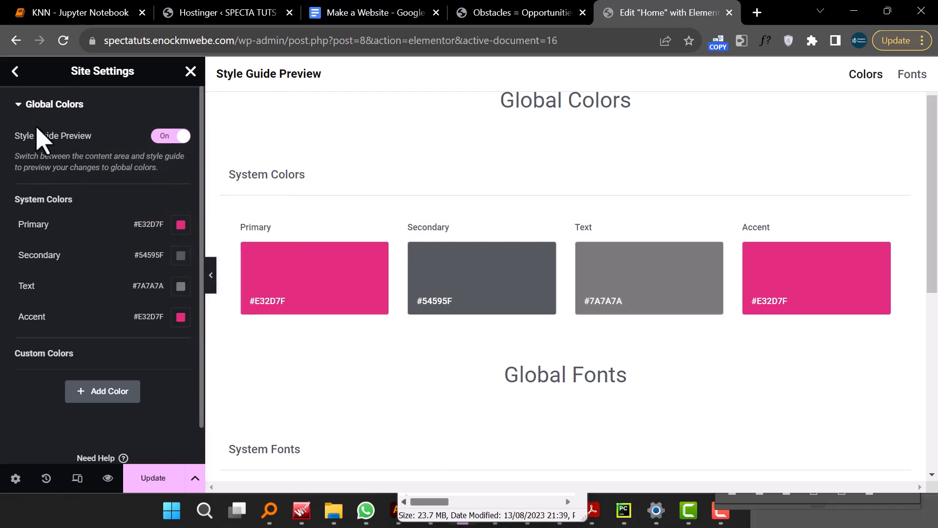
# - Leave Global Colors and save the colour changes
pyautogui.click(19, 104)
pyautogui.click(15, 71)
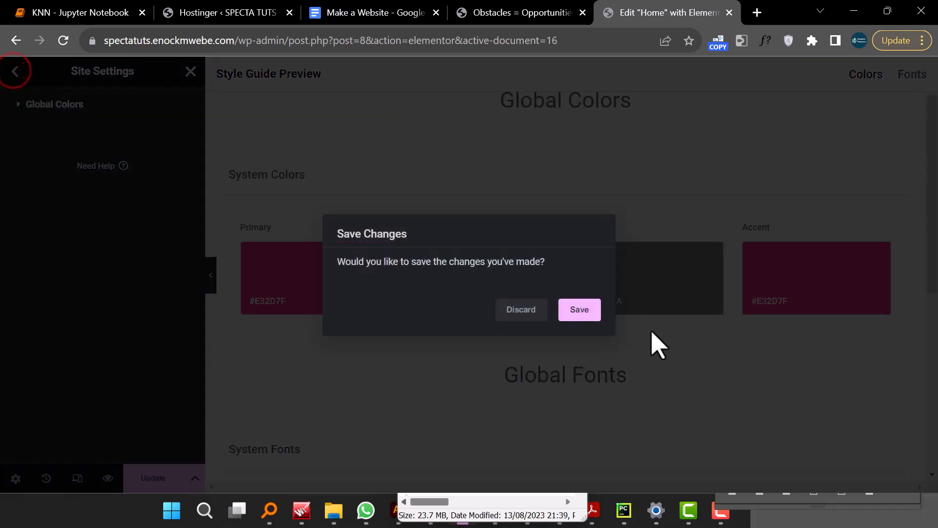
pyautogui.click(578, 311)
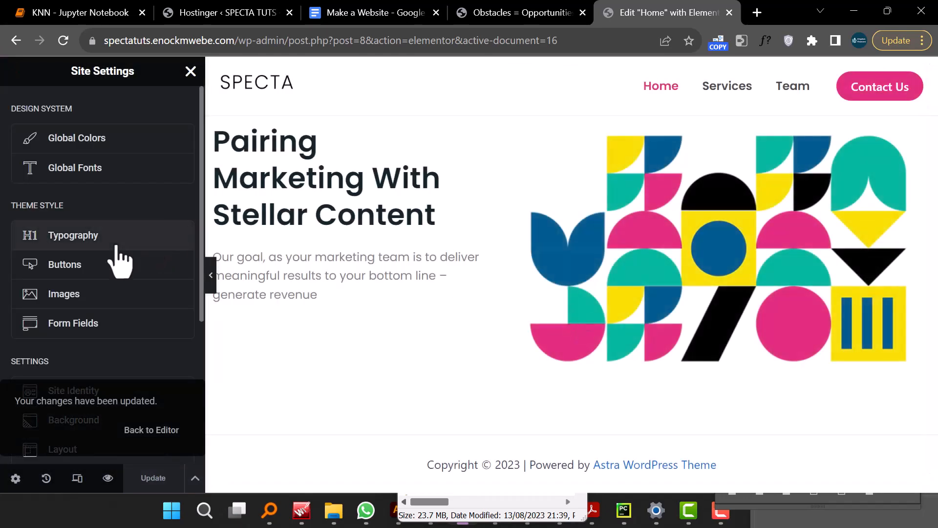
# - Review the Typography theme style settings for body, links and headings
pyautogui.scroll(-5, 127, 251)
pyautogui.scroll(5, 126, 251)
pyautogui.click(123, 240)
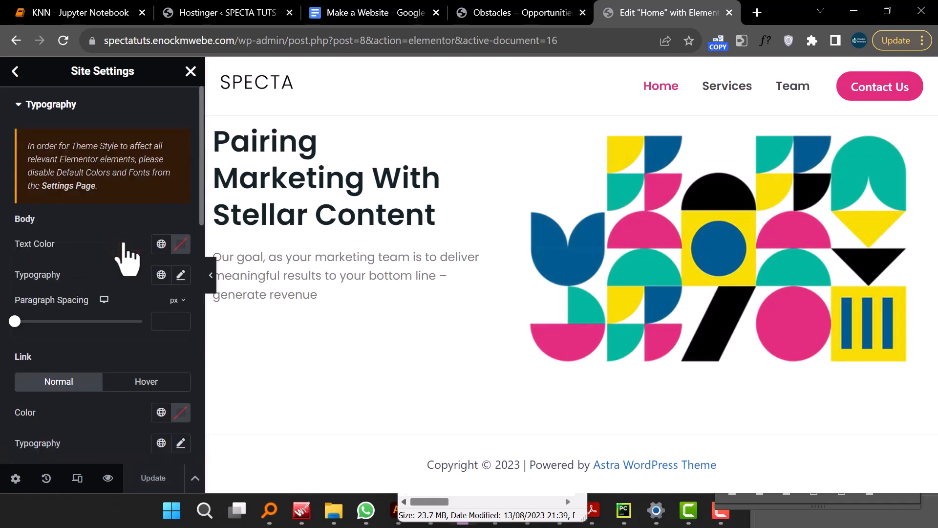
pyautogui.scroll(-4, 141, 308)
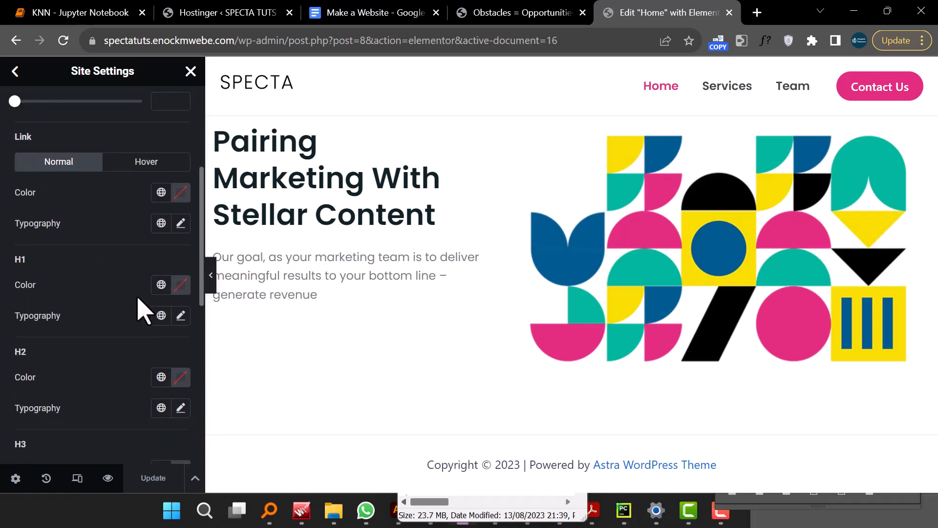
pyautogui.scroll(4, 142, 310)
pyautogui.scroll(-4, 141, 309)
pyautogui.scroll(2, 76, 318)
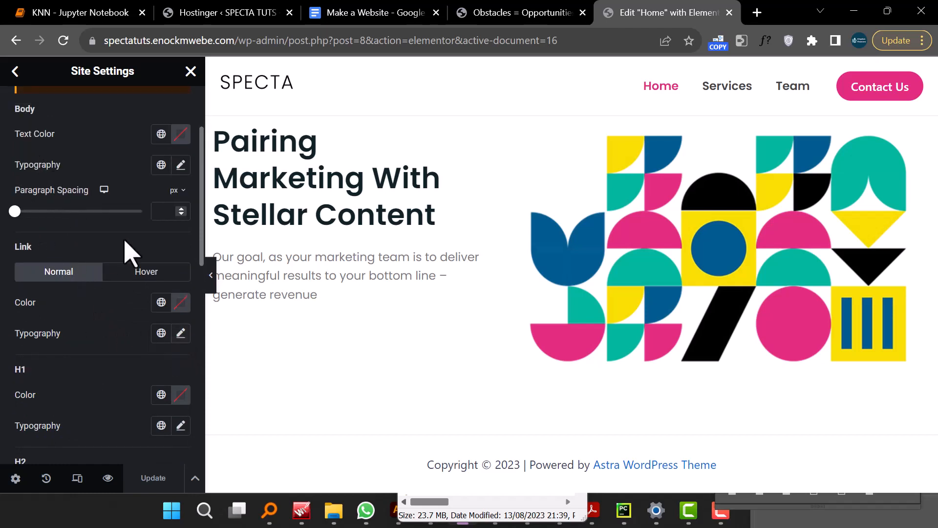
pyautogui.click(15, 71)
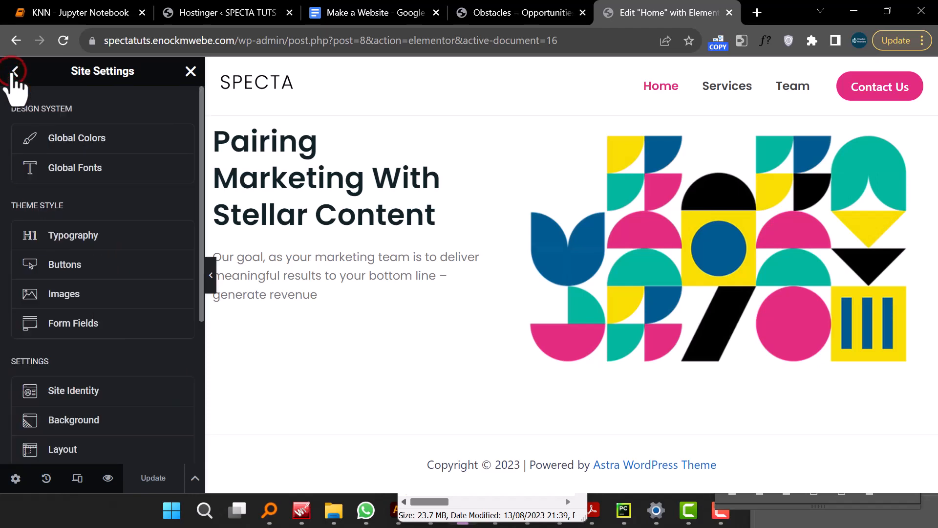
pyautogui.click(86, 236)
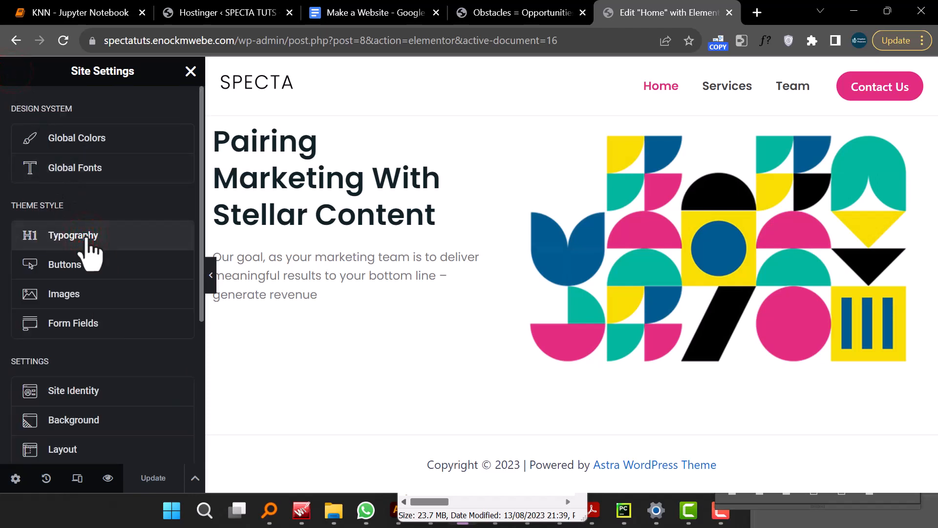
pyautogui.scroll(-5, 98, 253)
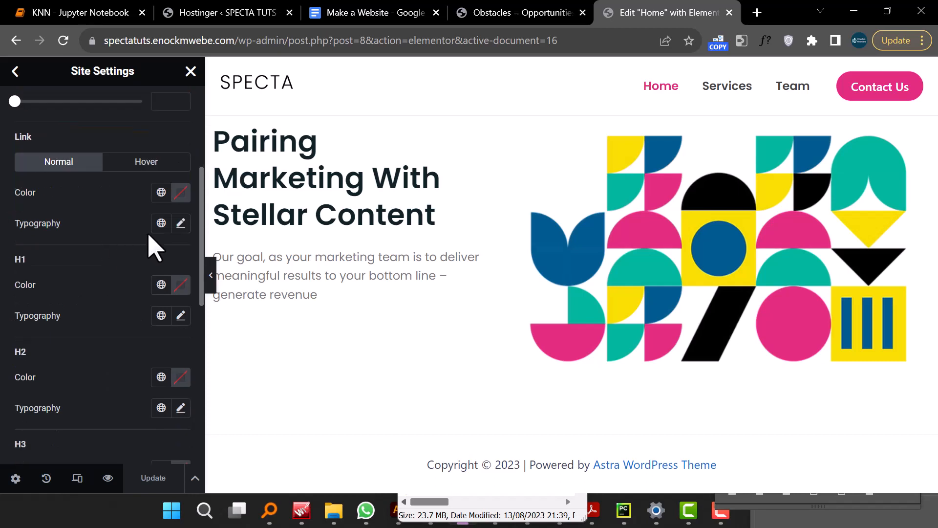
pyautogui.scroll(5, 165, 258)
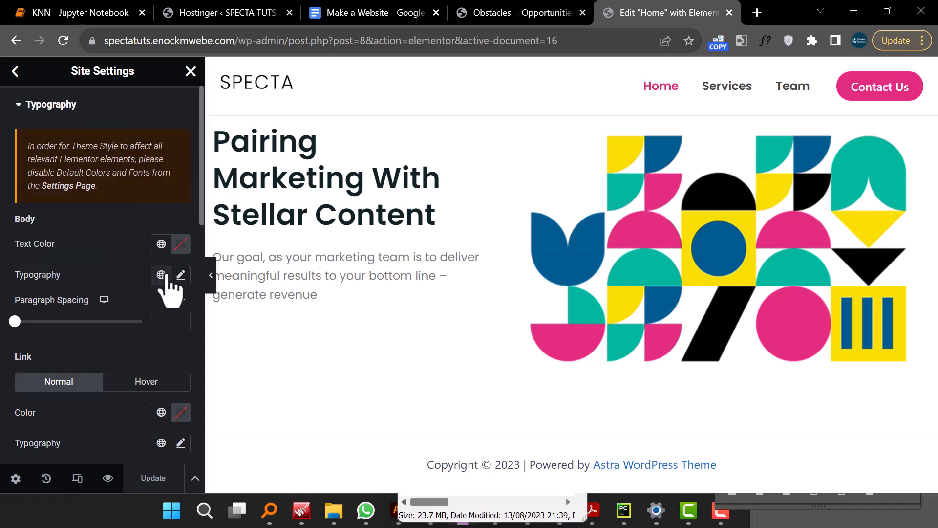
# - Open the body typography font family list, then close it and leave Typography without changes
pyautogui.click(181, 275)
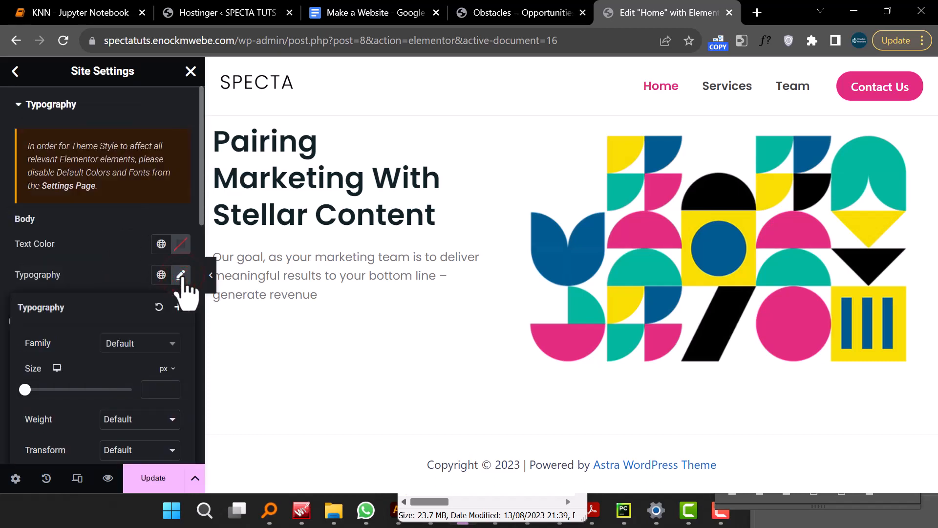
pyautogui.click(128, 343)
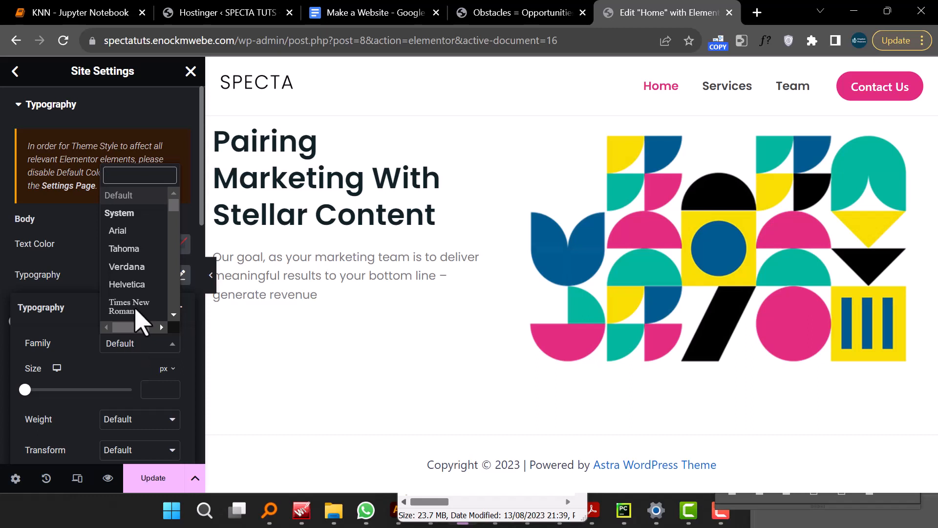
pyautogui.scroll(-5, 146, 244)
pyautogui.scroll(5, 145, 259)
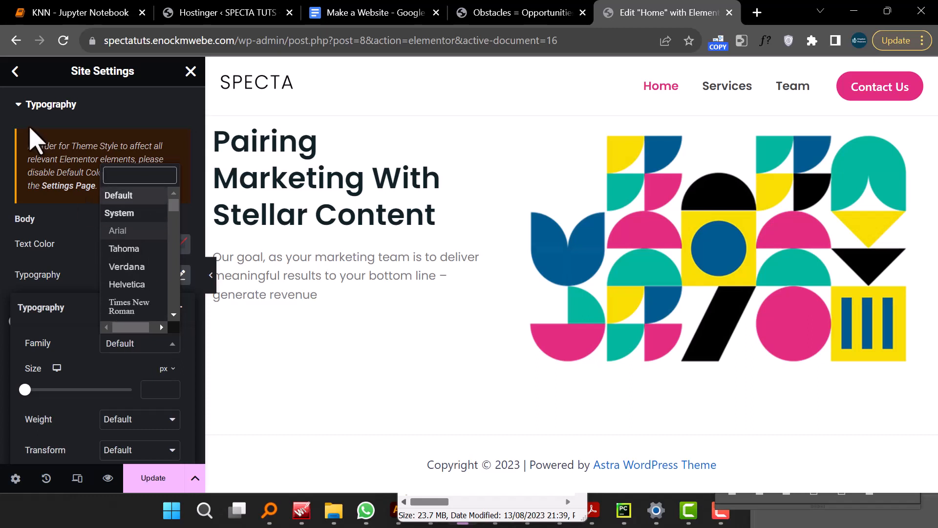
pyautogui.click(114, 117)
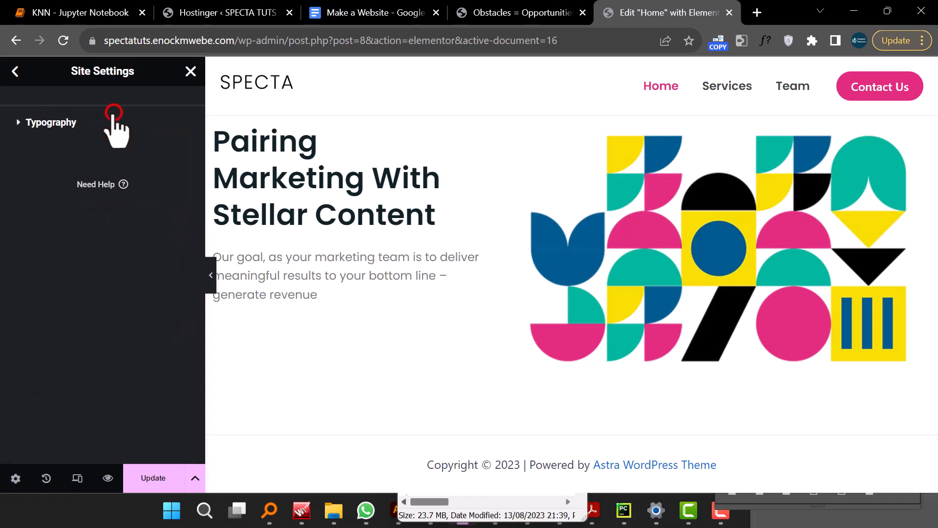
pyautogui.click(16, 72)
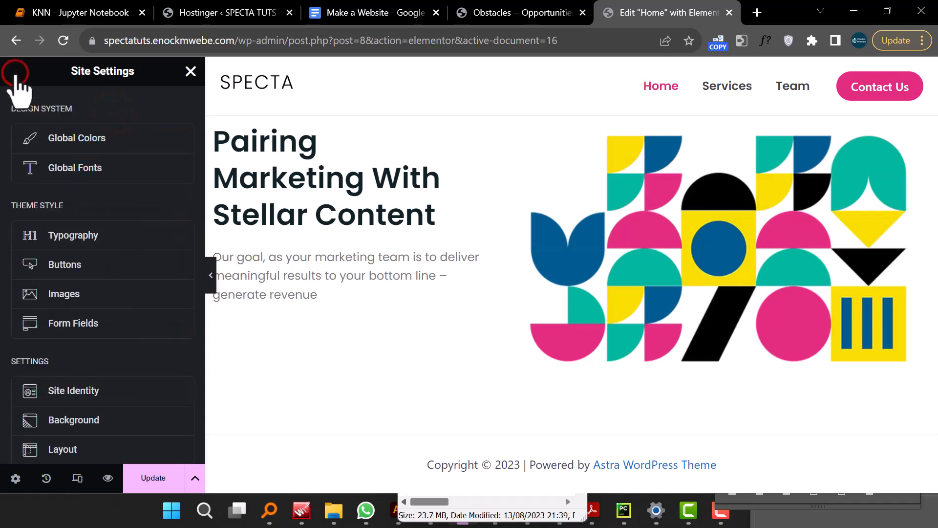
# - Set the button background colour to the global Primary colour
pyautogui.click(82, 272)
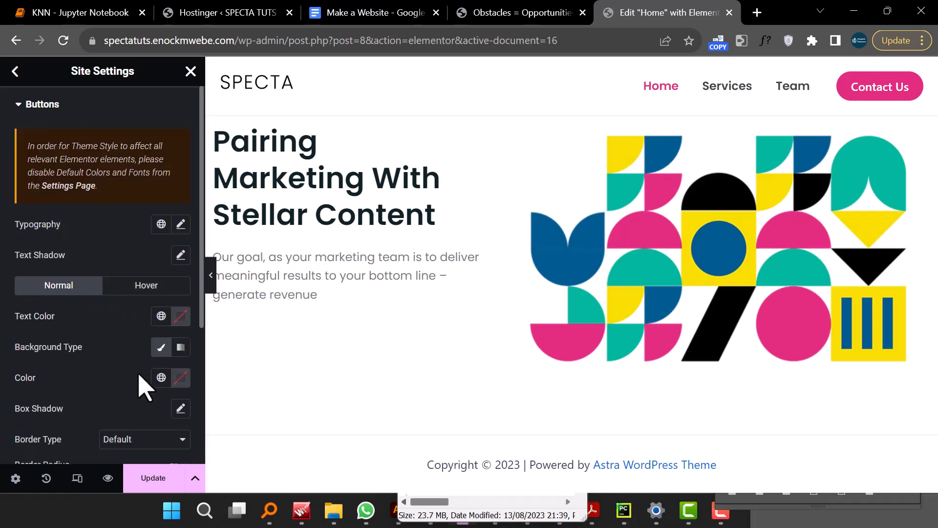
pyautogui.scroll(-2, 141, 387)
pyautogui.click(180, 268)
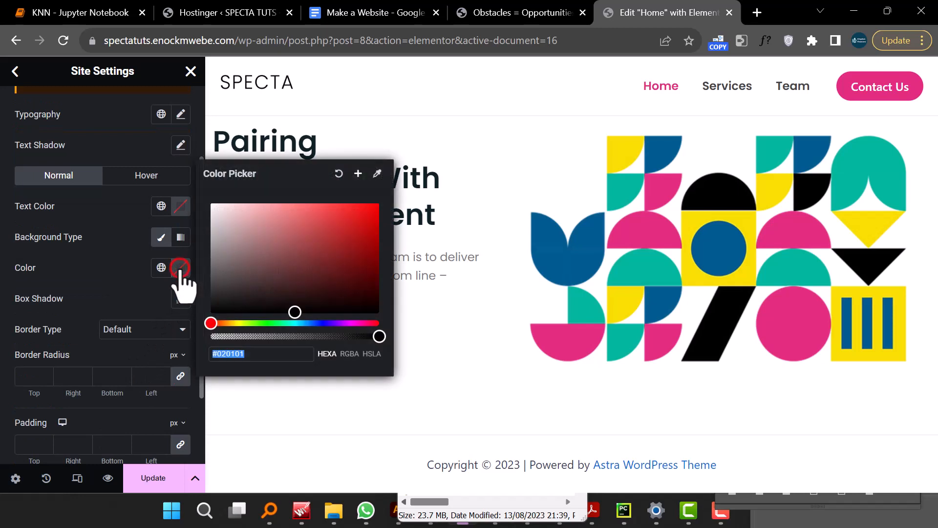
pyautogui.click(161, 267)
pyautogui.click(161, 267)
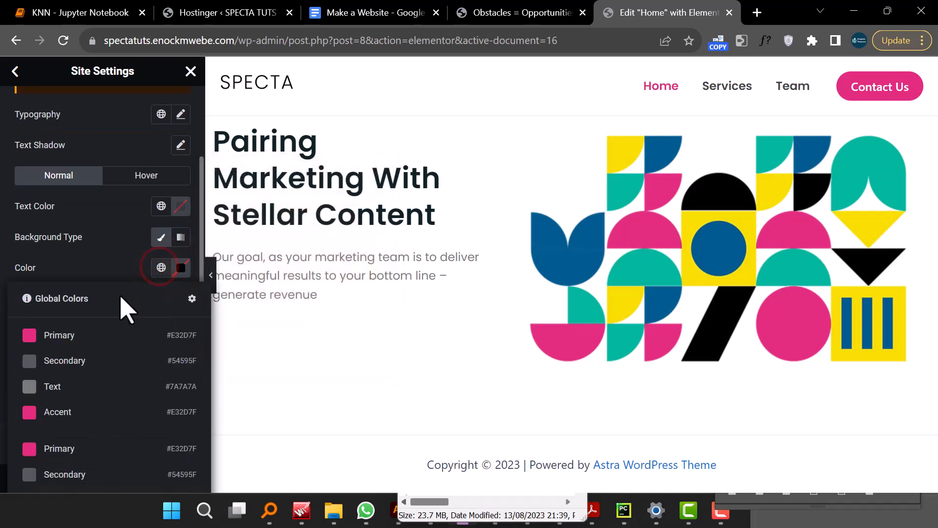
pyautogui.click(54, 334)
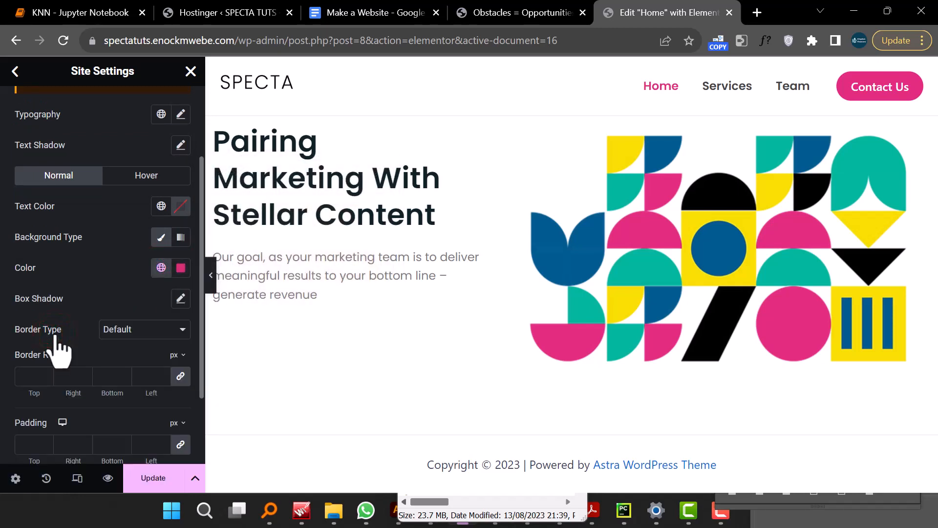
# - Set the button text colour to #FFFFFF
pyautogui.click(161, 206)
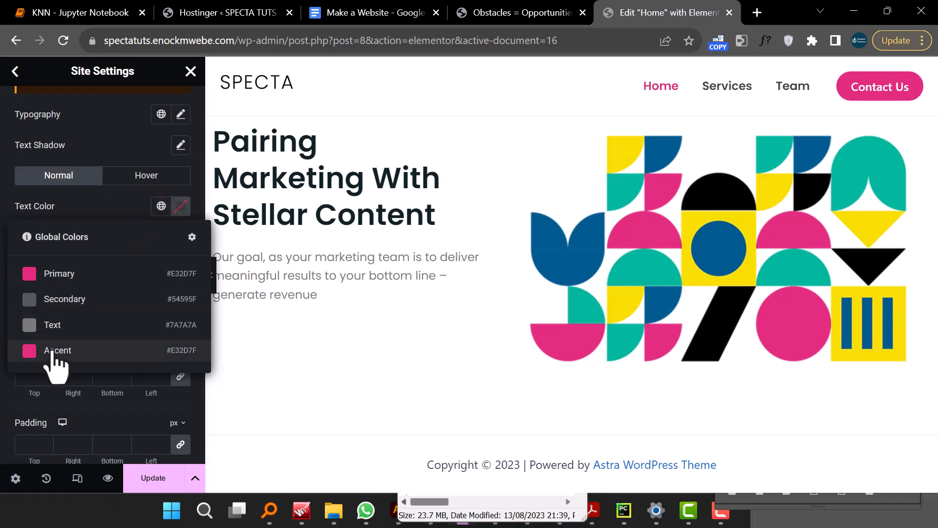
pyautogui.click(179, 206)
pyautogui.moveTo(119, 298); pyautogui.dragTo(88, 248)
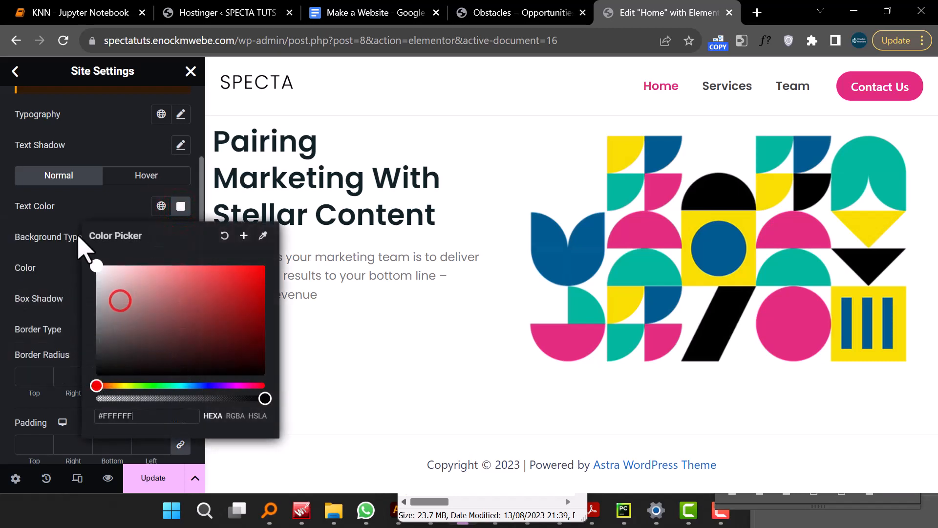
pyautogui.click(93, 208)
# - Leave the Buttons settings and update the site settings
pyautogui.scroll(-2, 120, 281)
pyautogui.scroll(5, 124, 299)
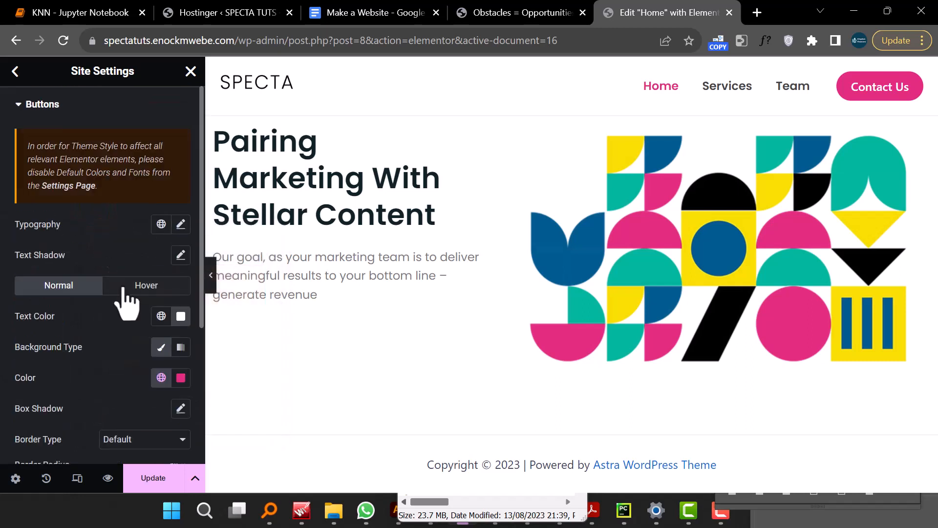
pyautogui.click(18, 105)
pyautogui.click(15, 71)
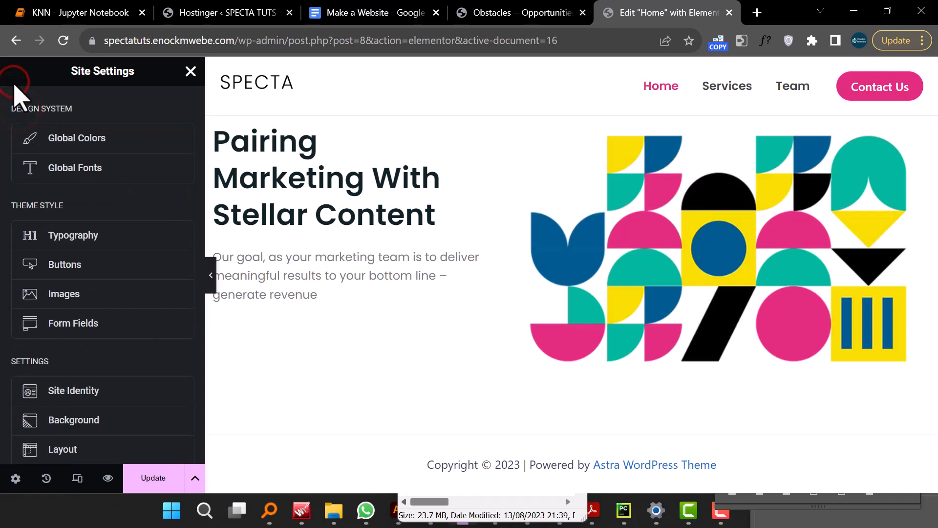
pyautogui.click(164, 477)
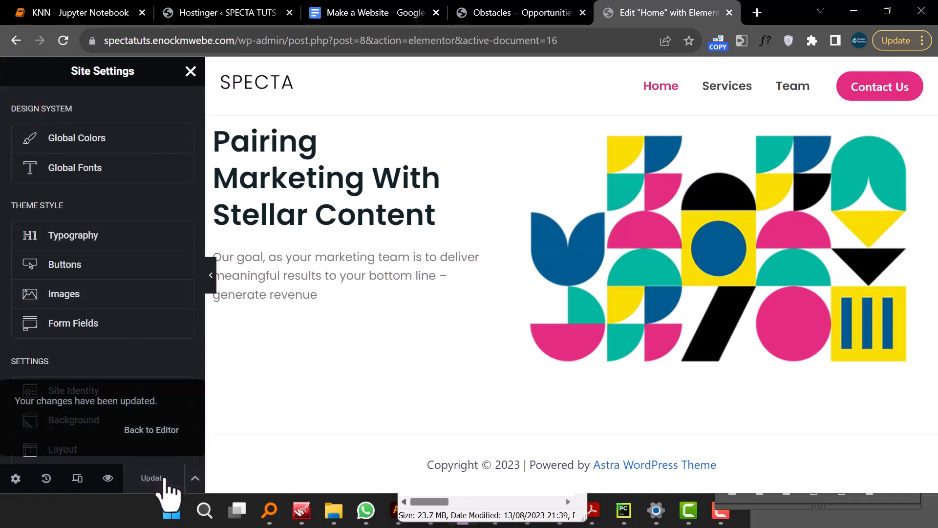
pyautogui.scroll(-5, 138, 323)
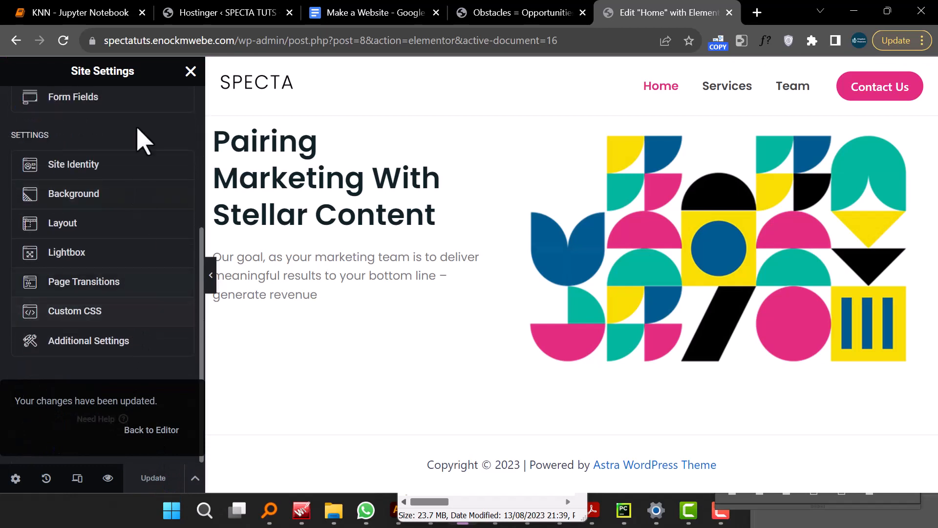
# - Close Site Settings and add a Button widget below the hero paragraph in the left column
pyautogui.click(191, 70)
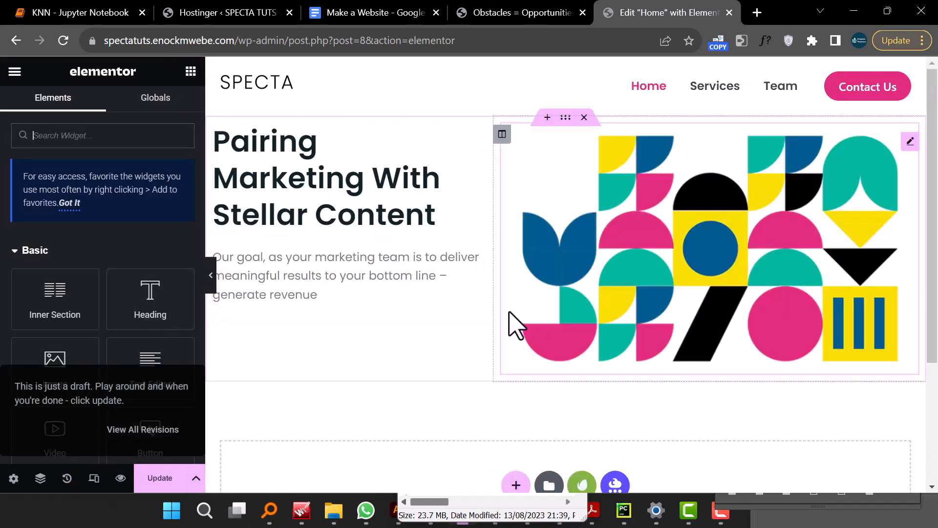
pyautogui.scroll(-3, 176, 334)
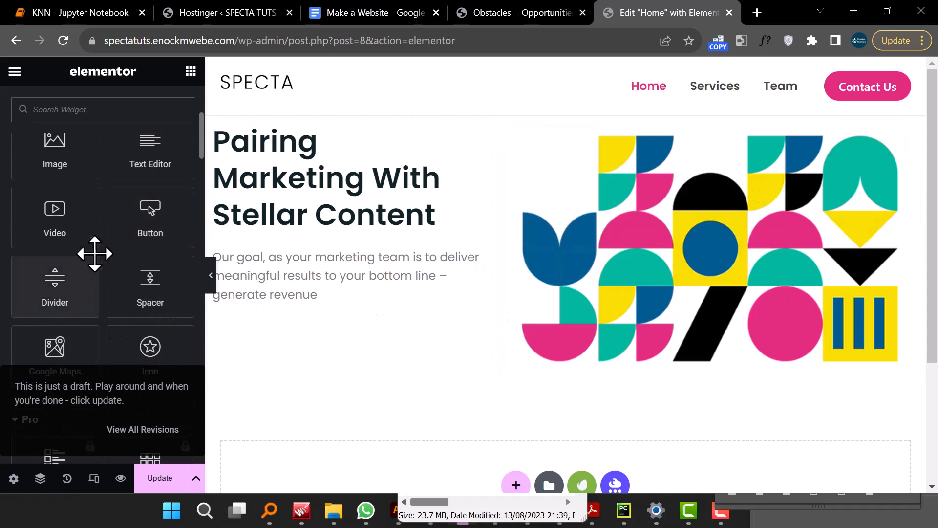
pyautogui.scroll(-3, 95, 247)
pyautogui.scroll(6, 98, 256)
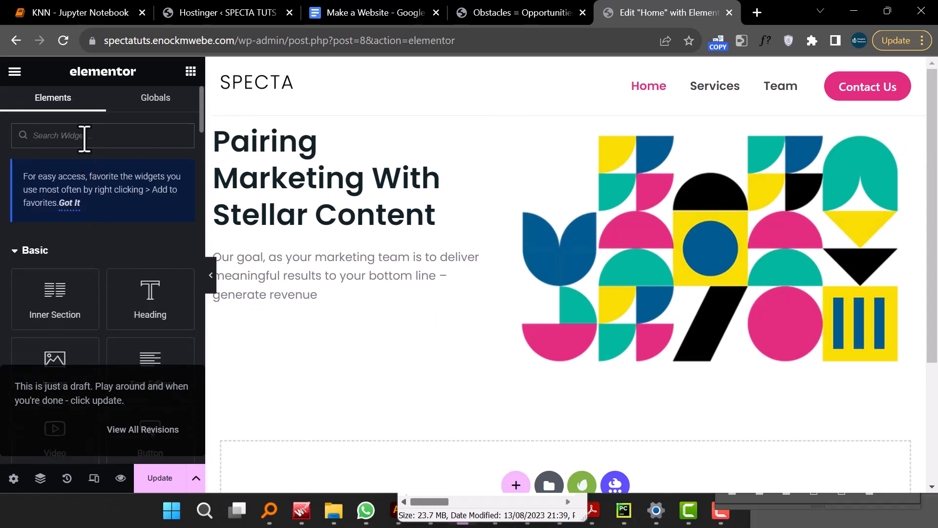
pyautogui.click(82, 136)
pyautogui.write('butt')
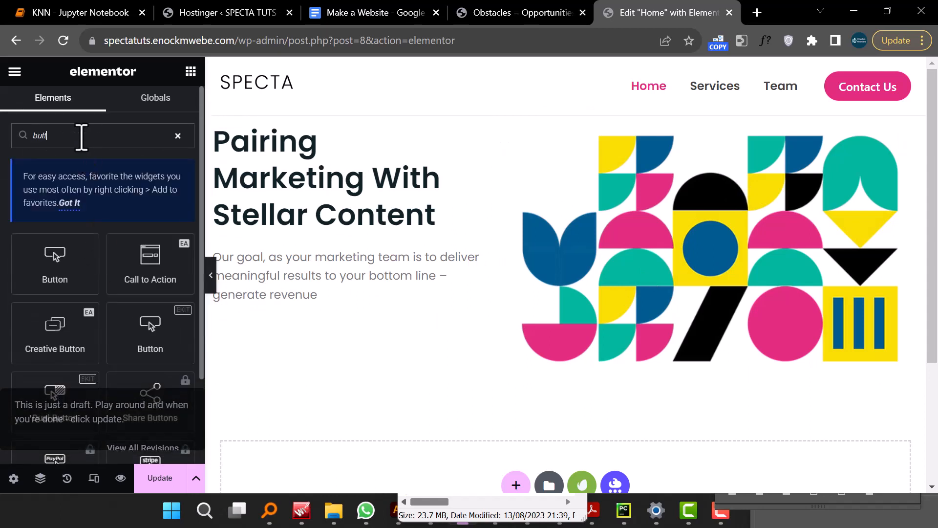
pyautogui.moveTo(47, 264); pyautogui.dragTo(304, 327)
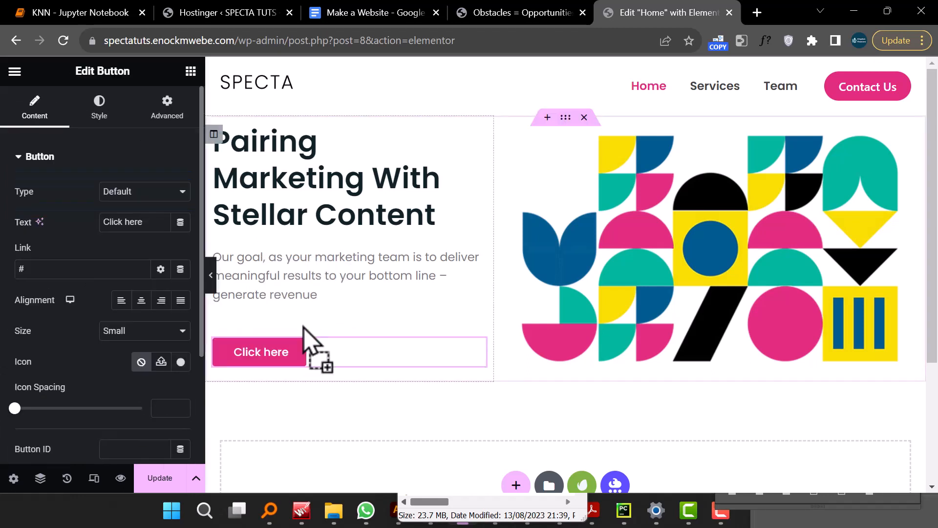
# - Set the button text to Get Started Now and add the Arrow right icon from the icon library
pyautogui.doubleClick(133, 221)
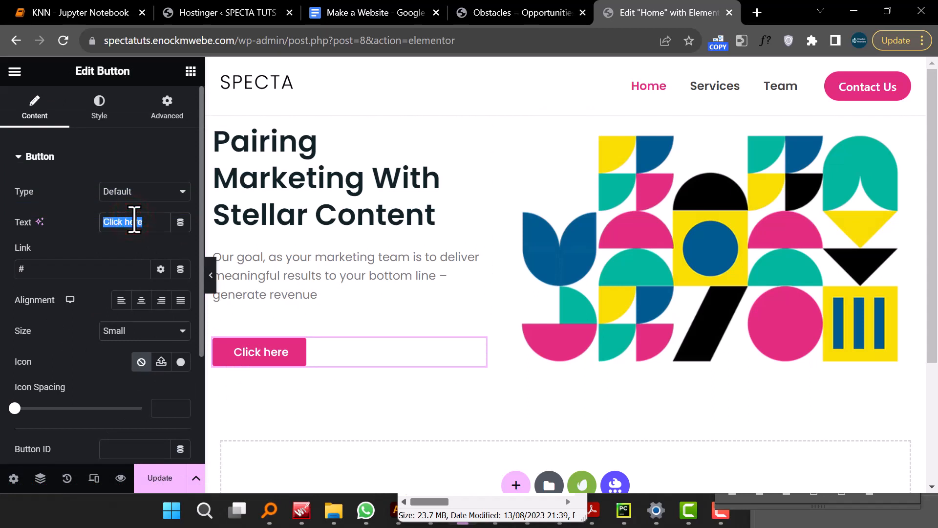
pyautogui.write('Get Started Now')
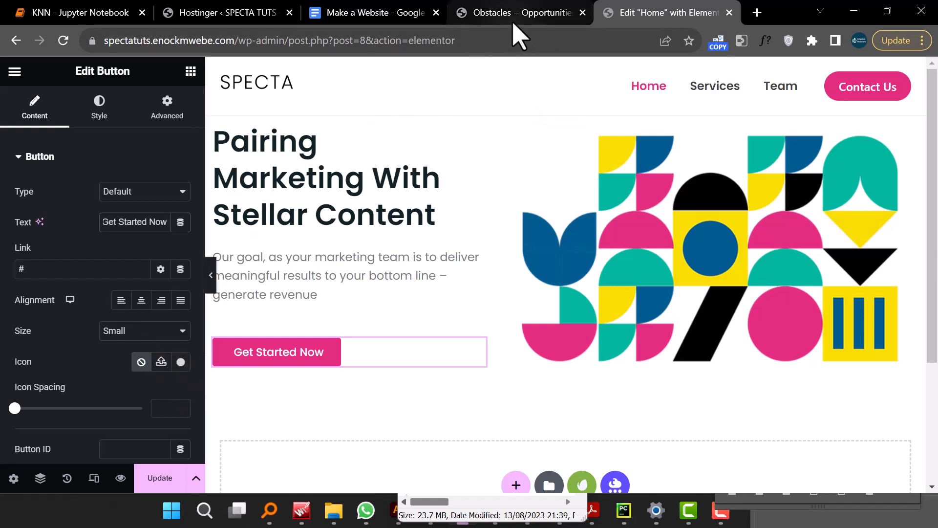
pyautogui.click(181, 363)
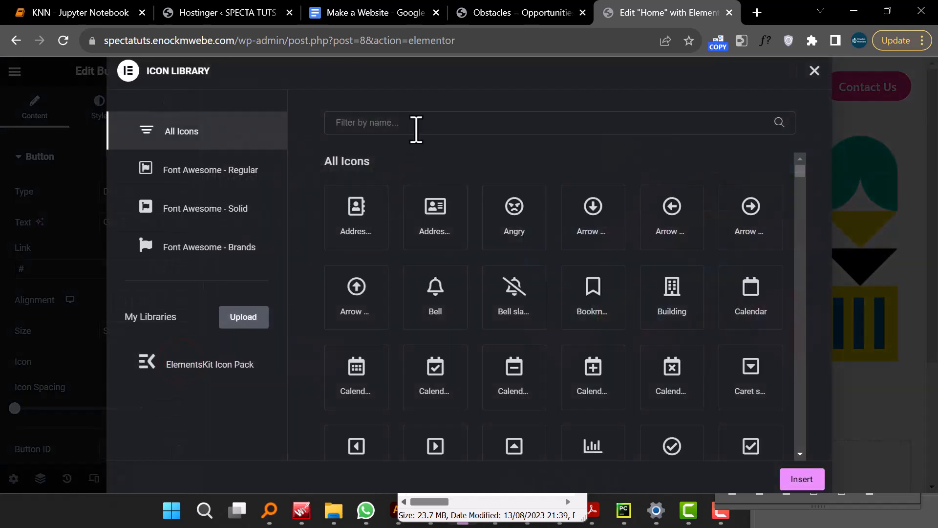
pyautogui.click(413, 128)
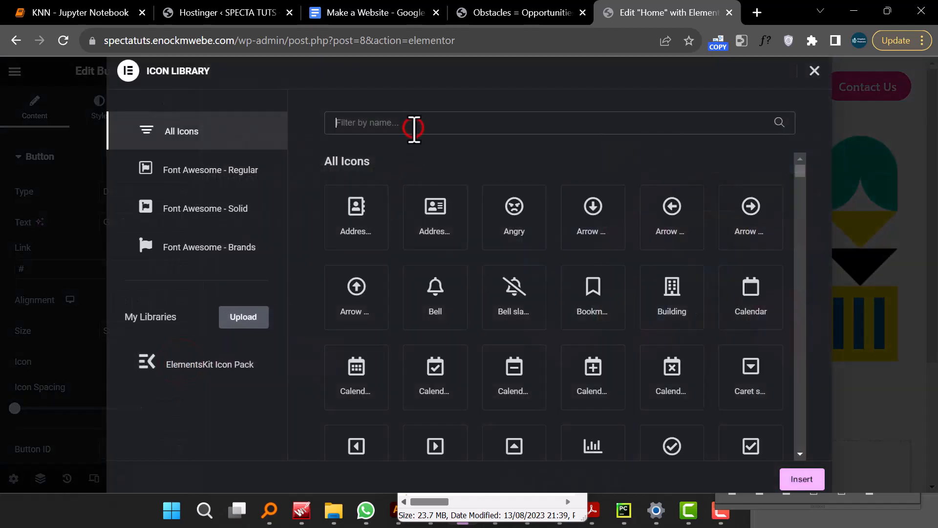
pyautogui.write('arrow')
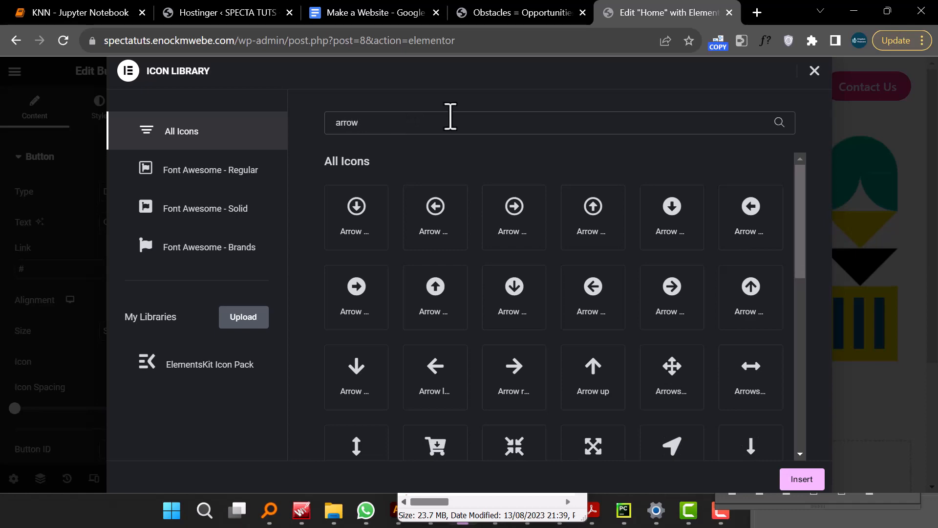
pyautogui.click(522, 361)
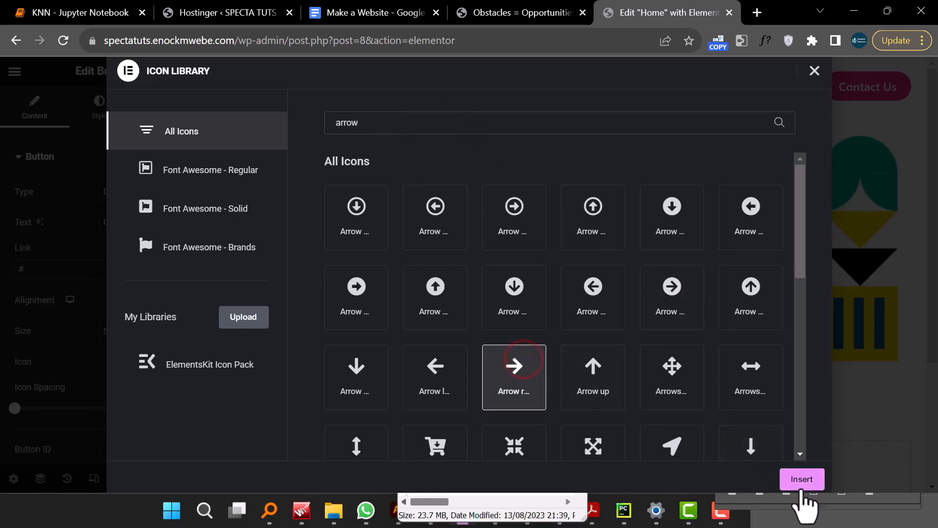
pyautogui.click(802, 479)
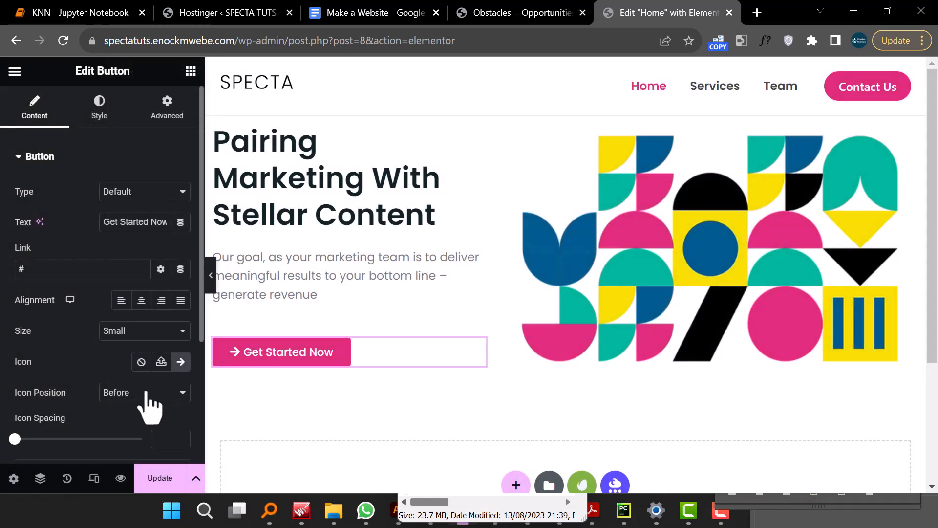
# - Place the button icon after the text
pyautogui.click(145, 392)
pyautogui.click(161, 420)
pyautogui.scroll(-4, 157, 342)
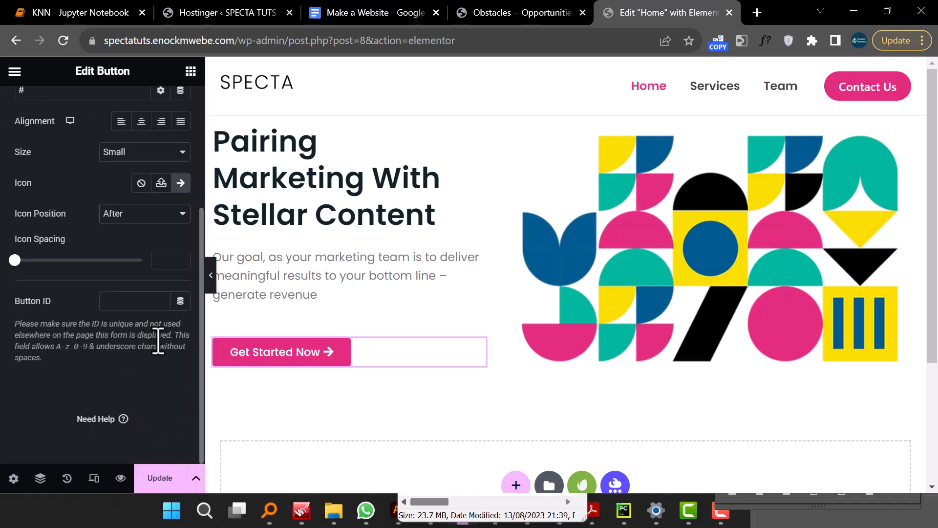
pyautogui.scroll(4, 157, 352)
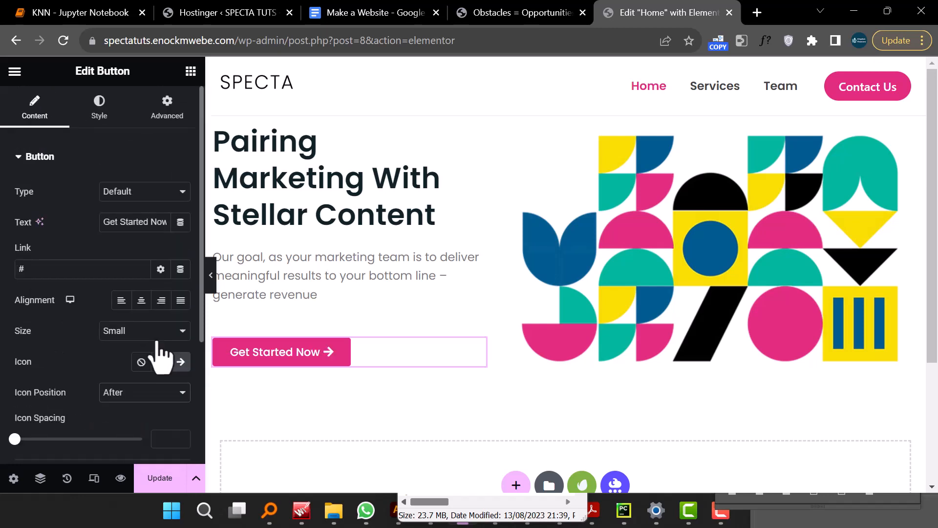
# - Set the button's border radius to 20 px on all corners
pyautogui.click(104, 118)
pyautogui.scroll(-4, 130, 289)
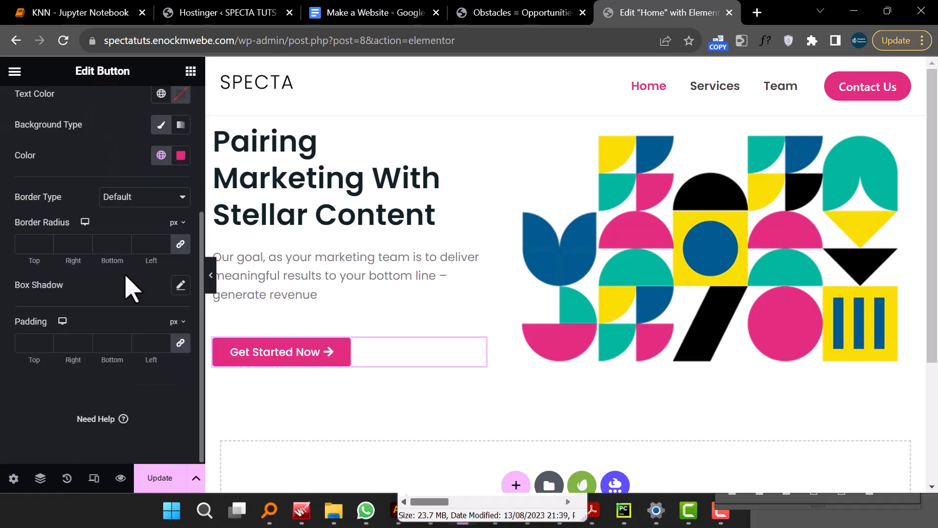
pyautogui.scroll(4, 130, 288)
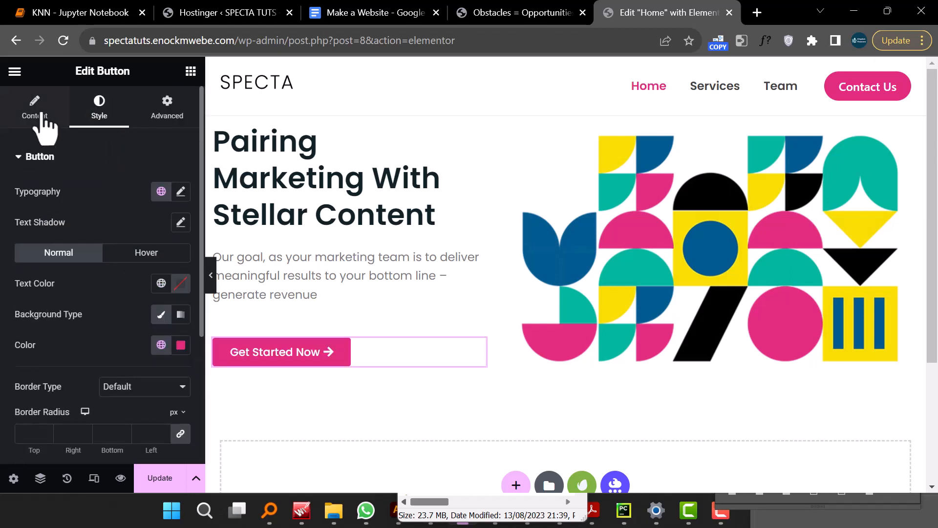
pyautogui.scroll(-4, 137, 271)
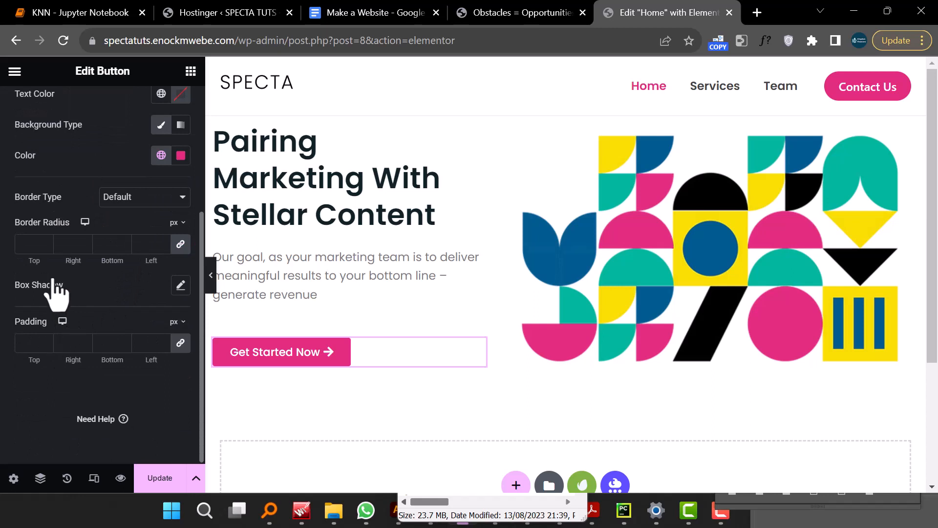
pyautogui.click(25, 243)
pyautogui.write('20')
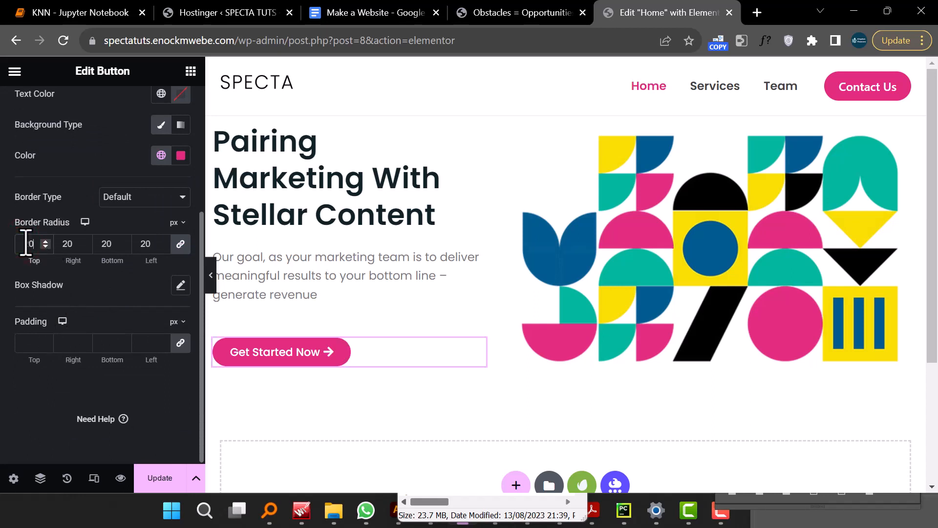
# - Preview the hero and compare it with the hero on the SPECTA demo site
pyautogui.click(210, 272)
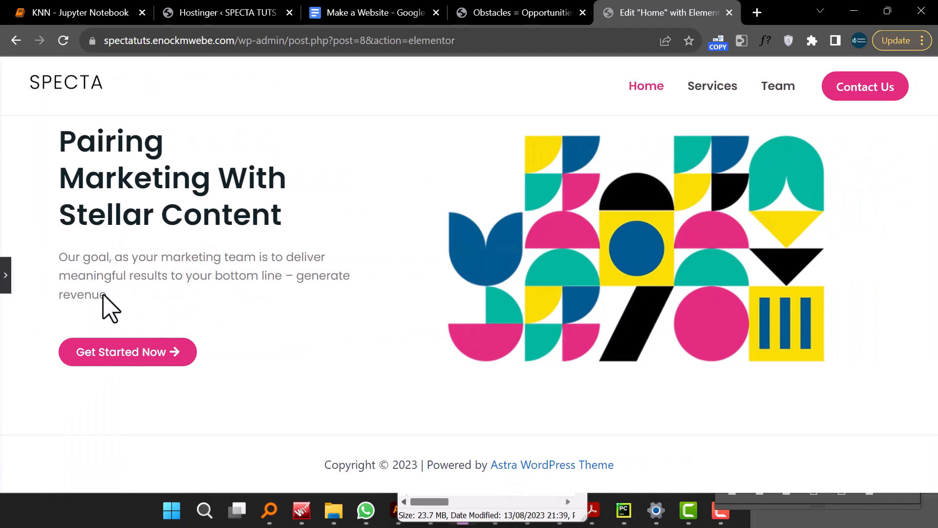
pyautogui.click(5, 272)
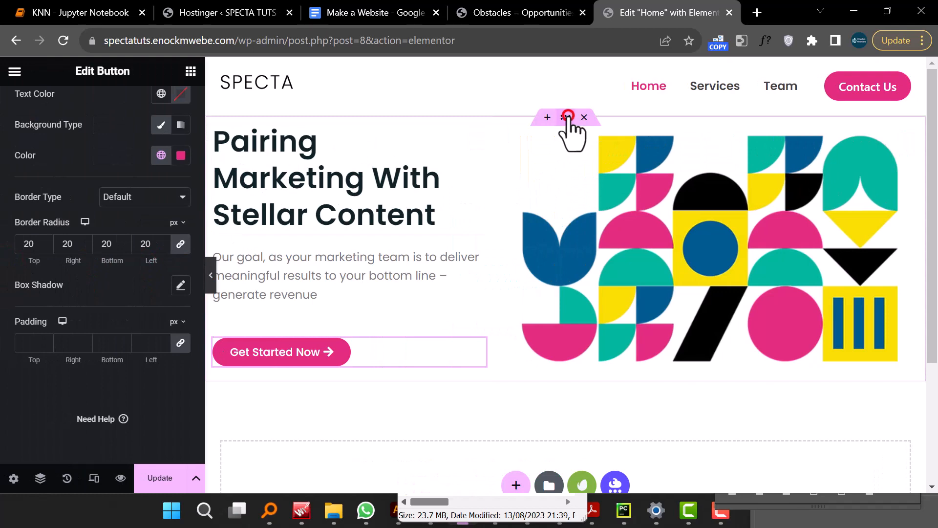
pyautogui.click(567, 117)
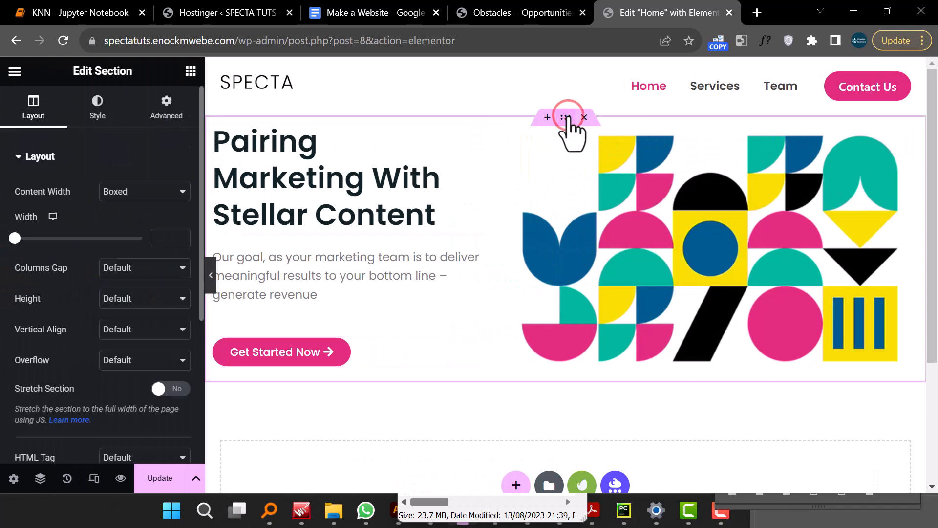
pyautogui.click(543, 12)
pyautogui.scroll(3, 603, 251)
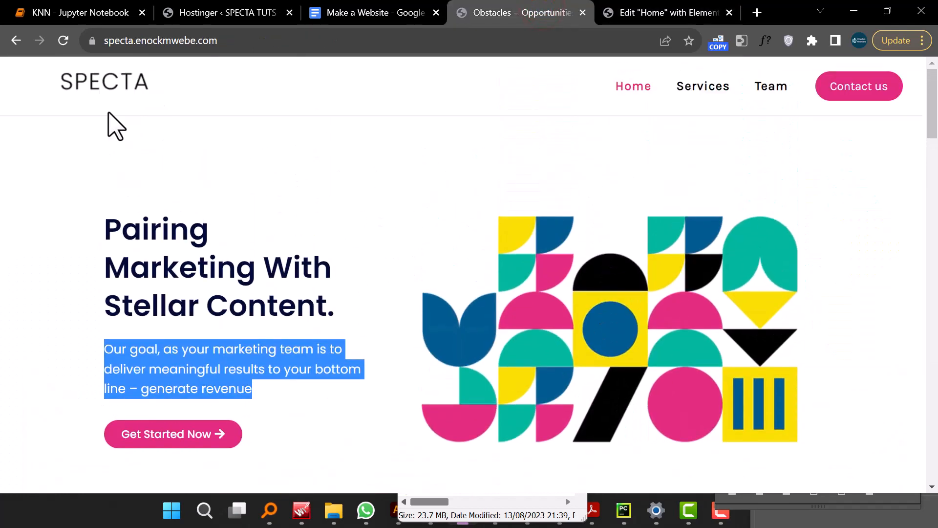
pyautogui.scroll(-5, 309, 308)
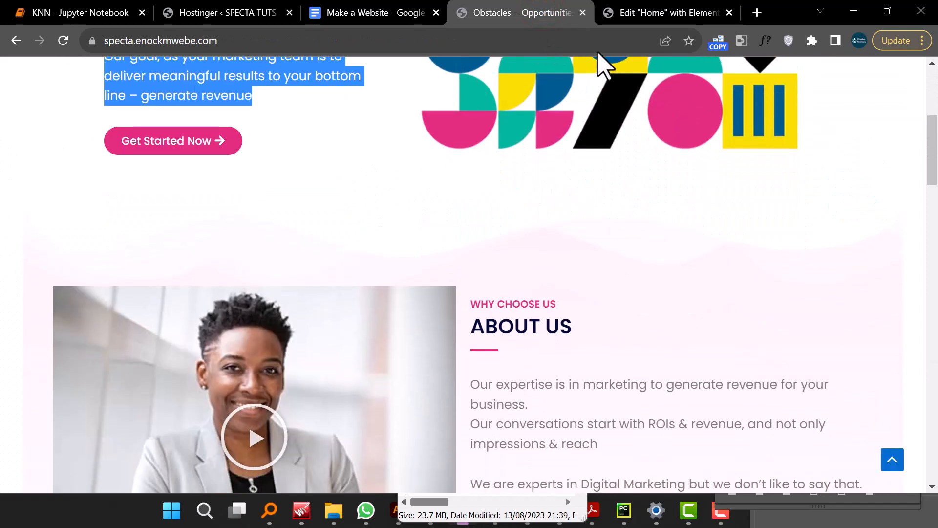
pyautogui.click(640, 14)
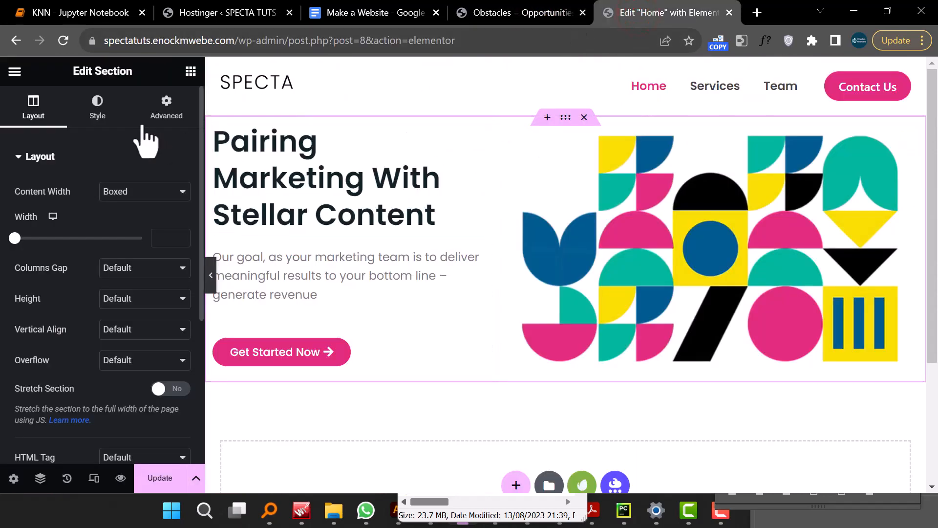
# - Unlink the hero section's padding values and set its top padding to 50 px
pyautogui.click(564, 117)
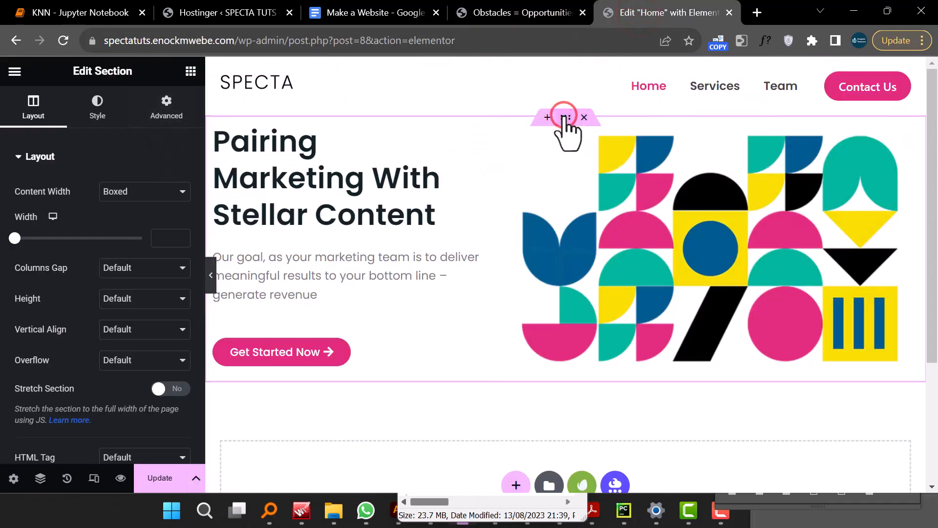
pyautogui.click(169, 115)
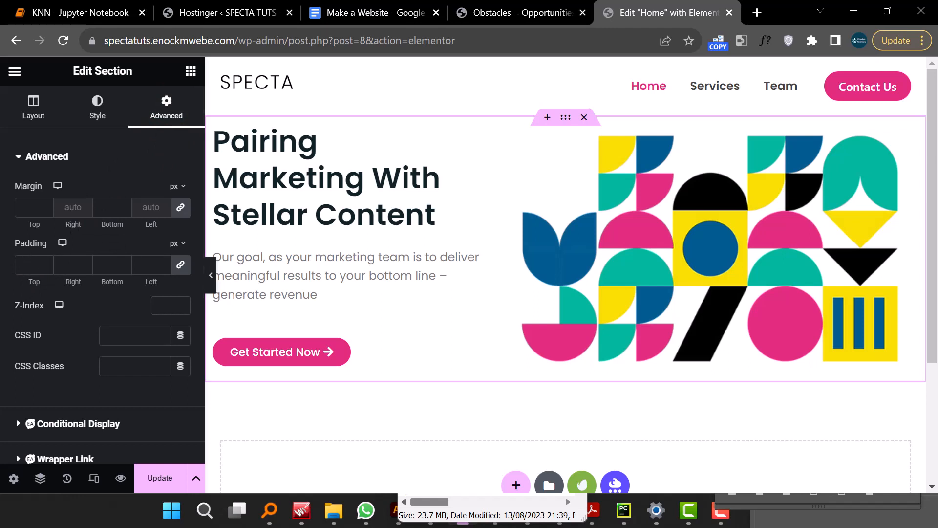
pyautogui.hotkey('alt', 'Tab')
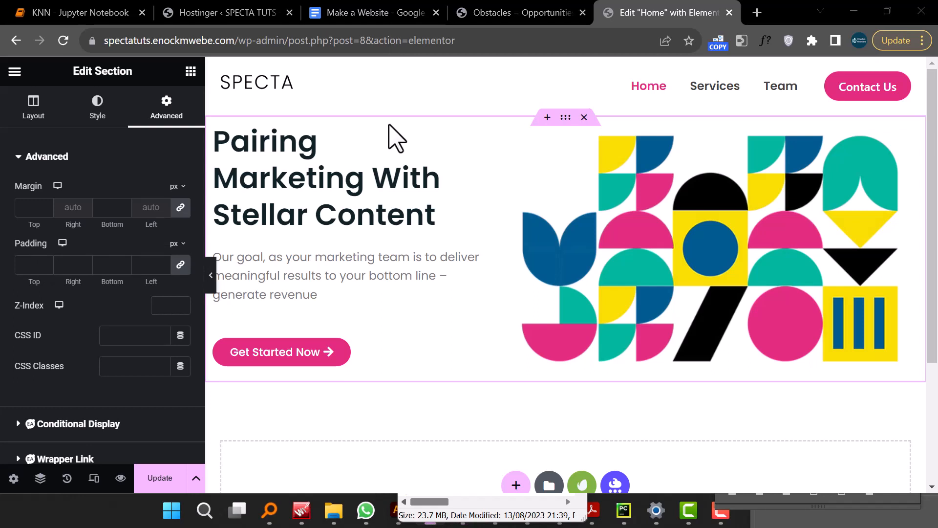
pyautogui.click(37, 266)
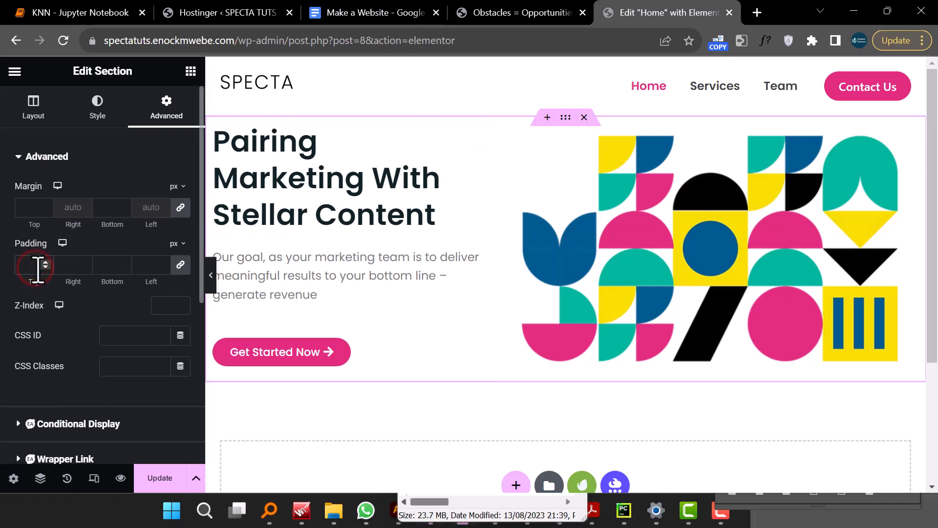
pyautogui.write('5')
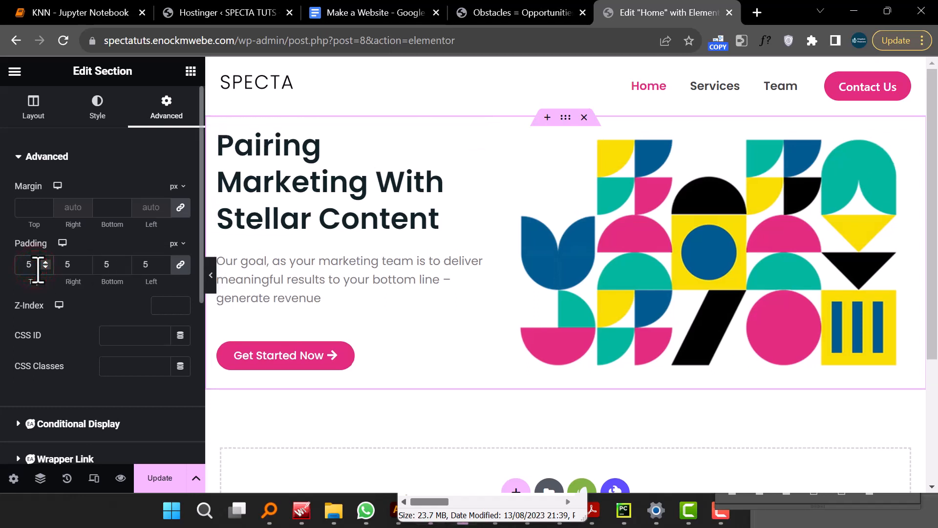
pyautogui.click(180, 265)
pyautogui.write('0')
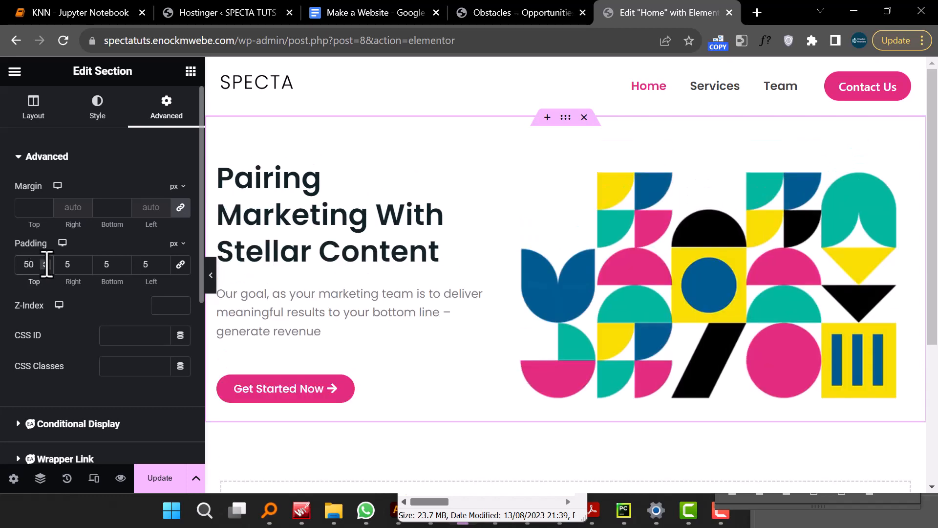
pyautogui.press('BackSpace')
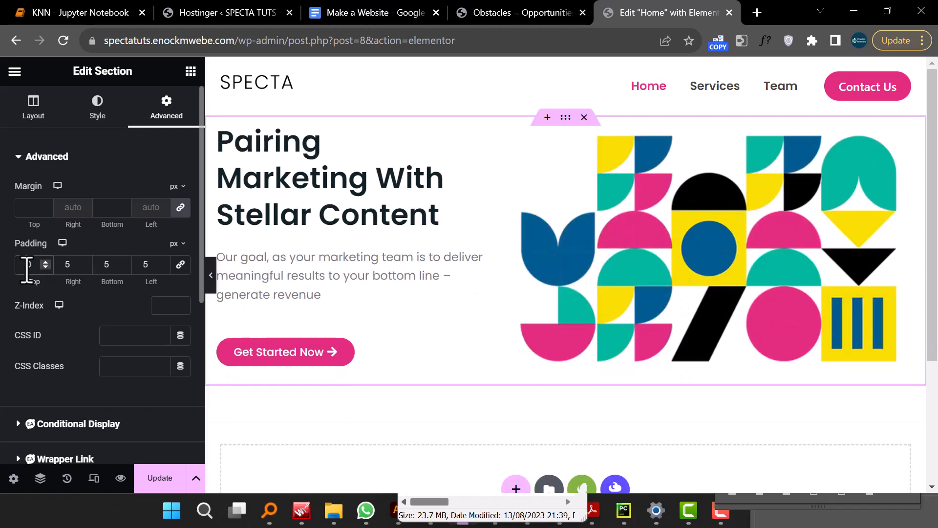
pyautogui.write('0')
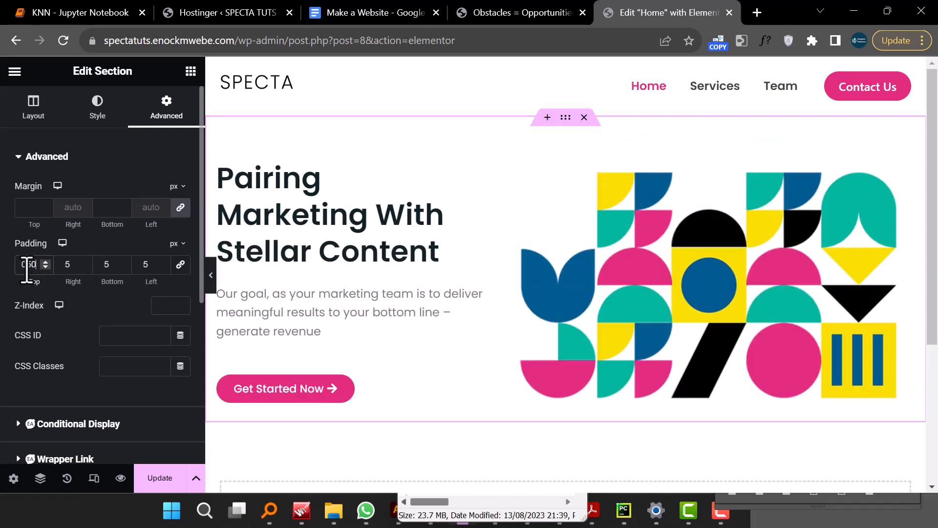
# - Set the hero section's bottom padding to 50 px
pyautogui.click(149, 267)
pyautogui.click(116, 268)
pyautogui.write('0')
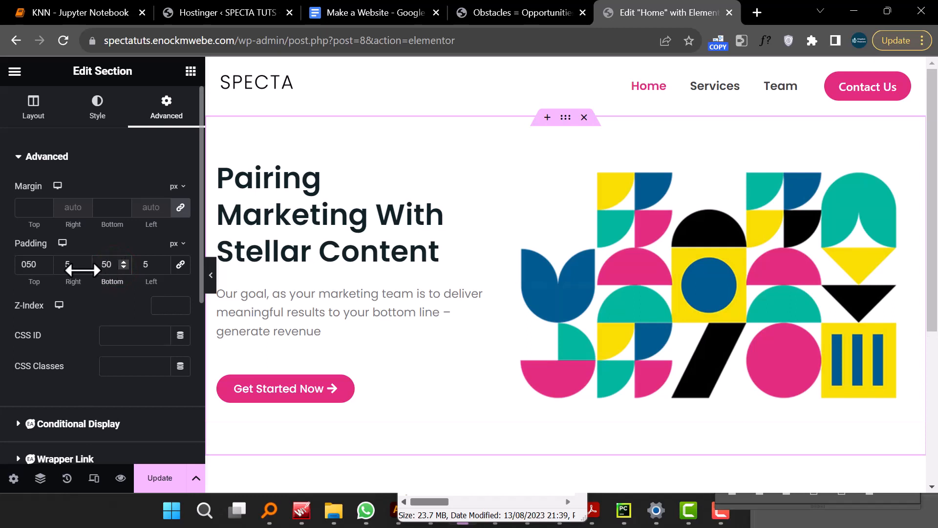
# - Set the hero section's right and left padding to 100 px each
pyautogui.click(70, 266)
pyautogui.write('100')
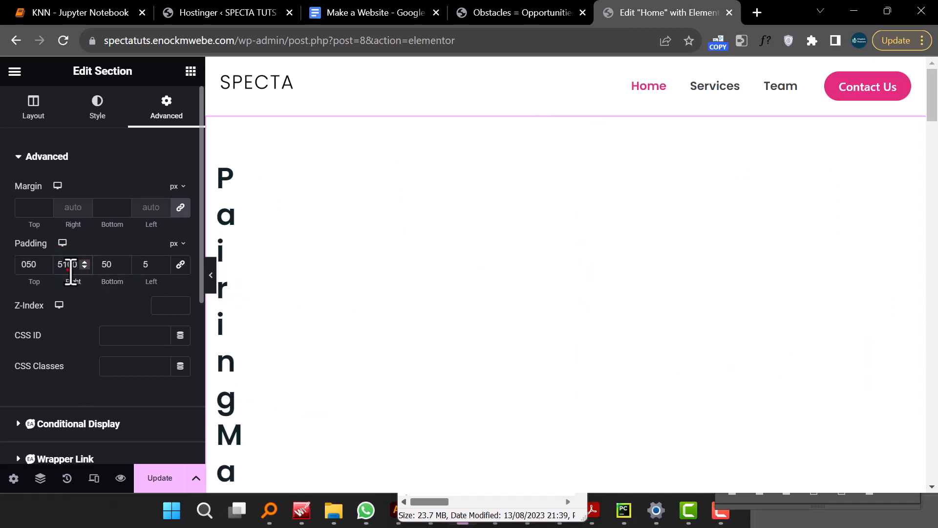
pyautogui.moveTo(68, 268); pyautogui.dragTo(53, 274)
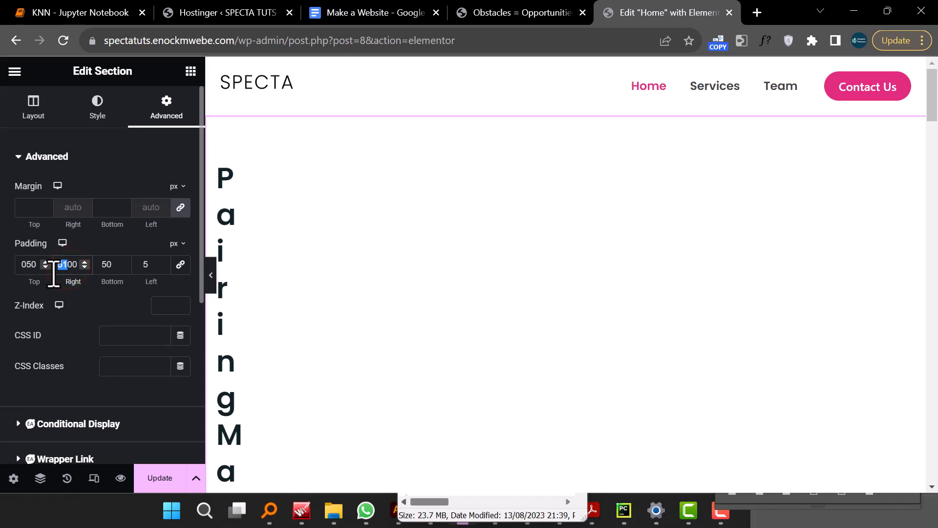
pyautogui.press('BackSpace')
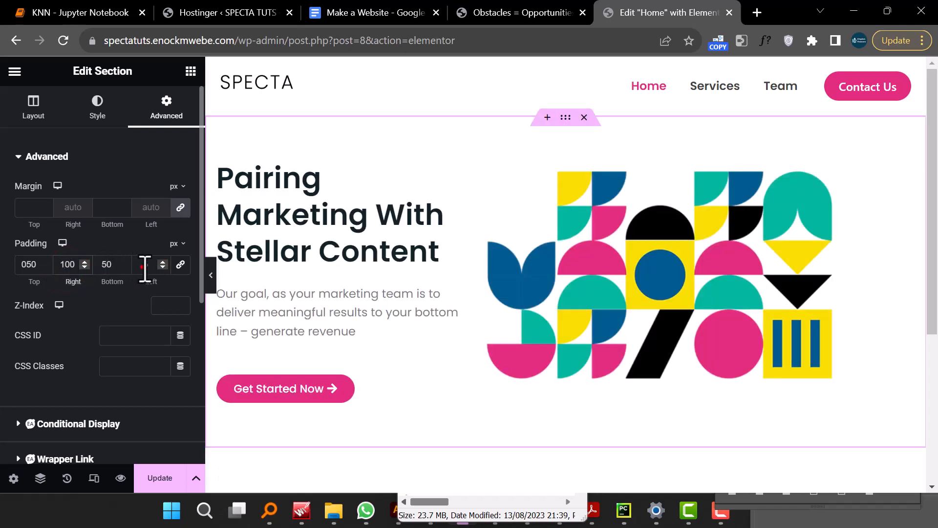
pyautogui.click(142, 266)
pyautogui.write('100')
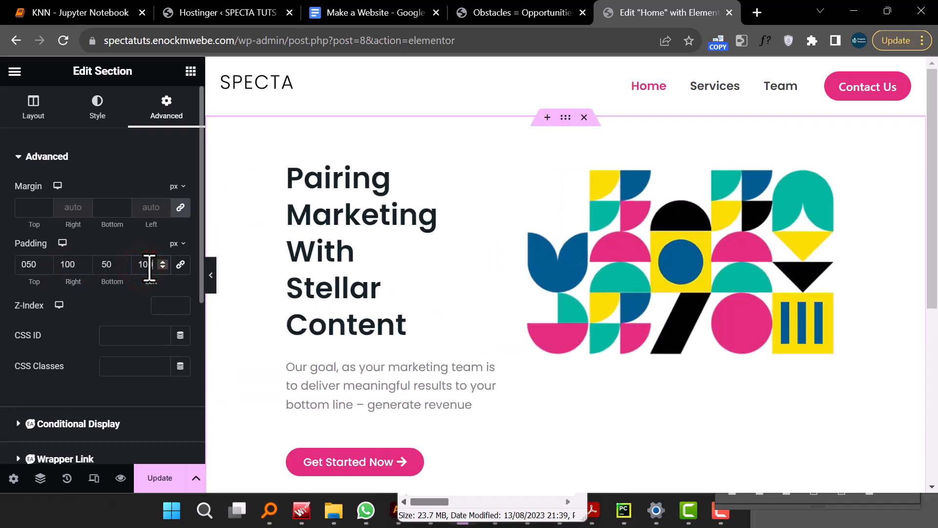
# - Preview the padded hero and compare it with the About Us section on the SPECTA demo site
pyautogui.click(213, 281)
pyautogui.scroll(-1, 593, 338)
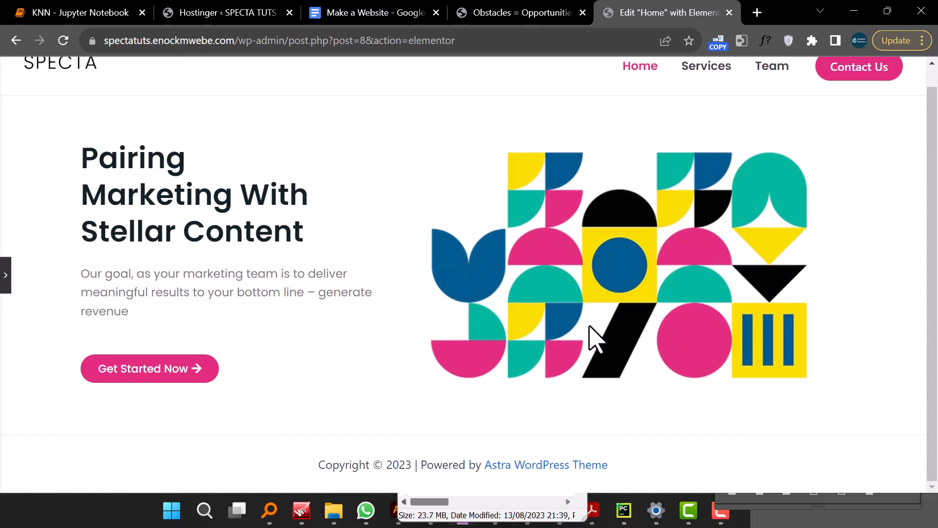
pyautogui.scroll(1, 592, 341)
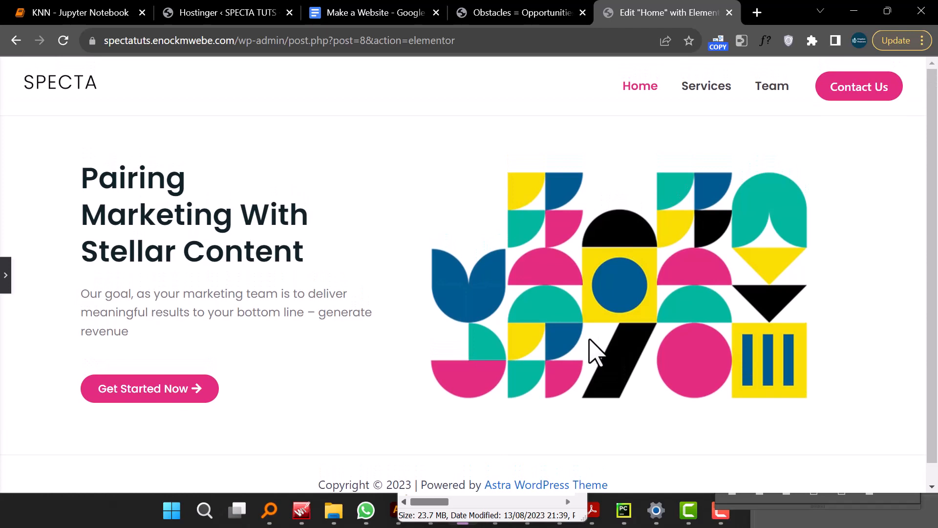
pyautogui.click(6, 278)
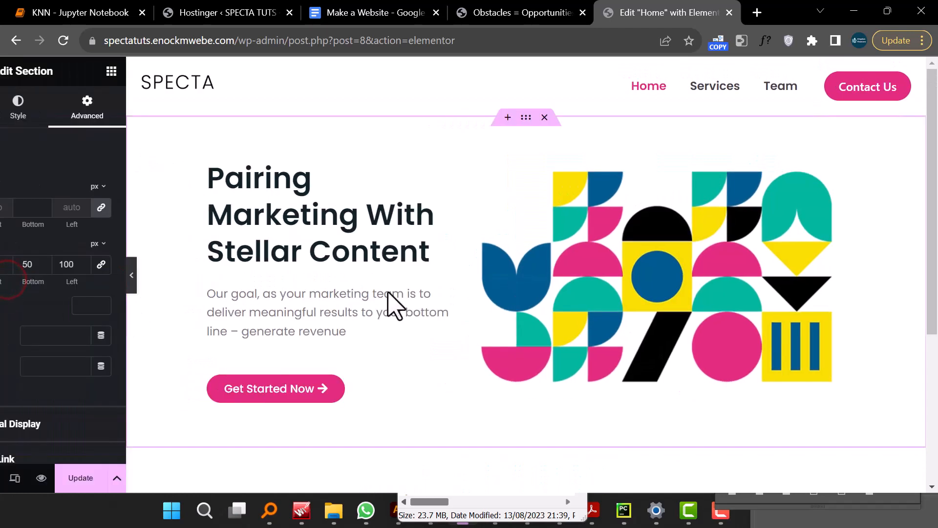
pyautogui.scroll(-5, 568, 341)
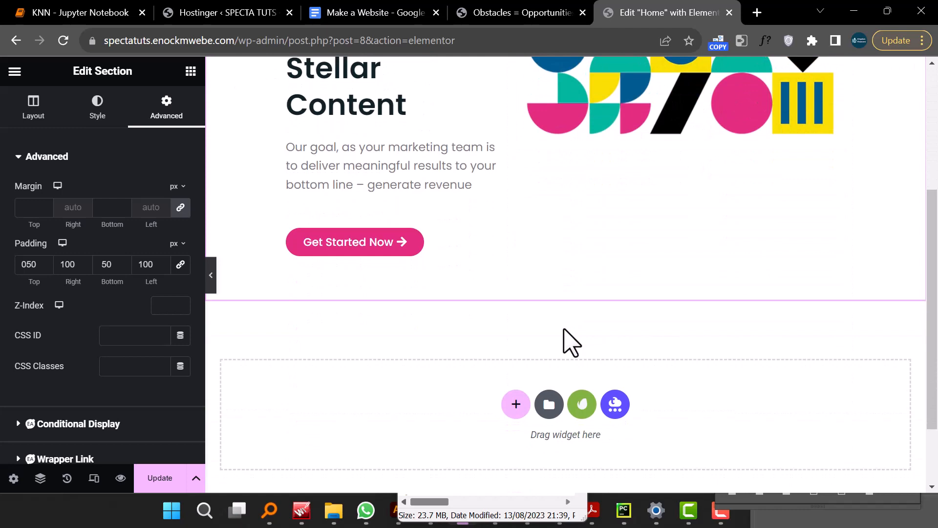
pyautogui.click(521, 12)
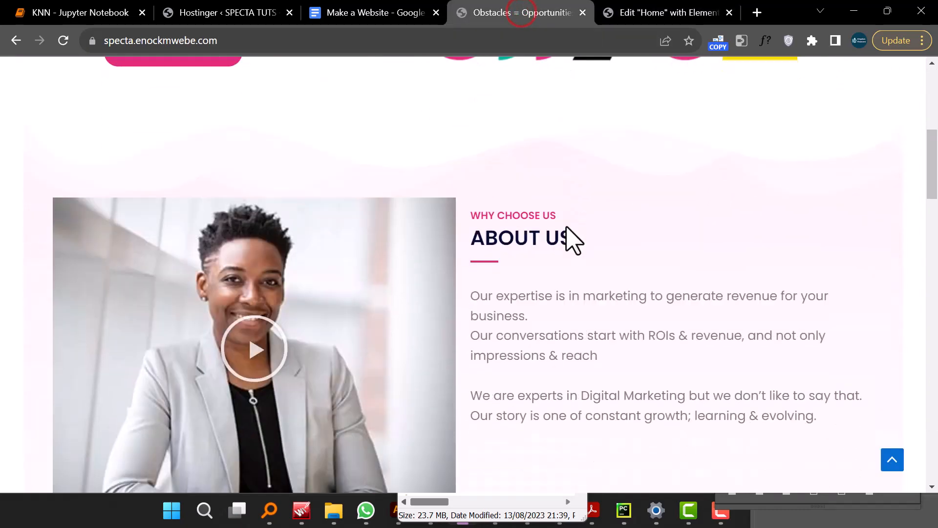
pyautogui.scroll(-1, 572, 239)
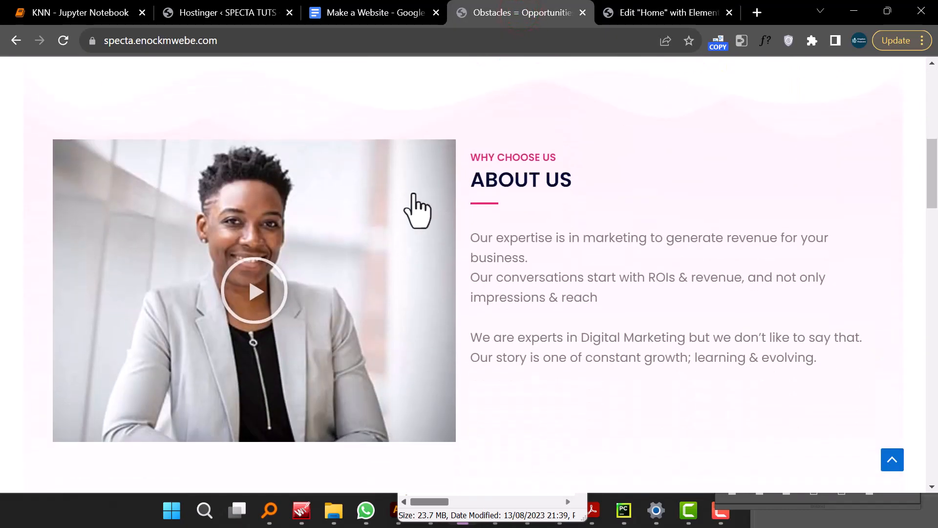
pyautogui.click(633, 16)
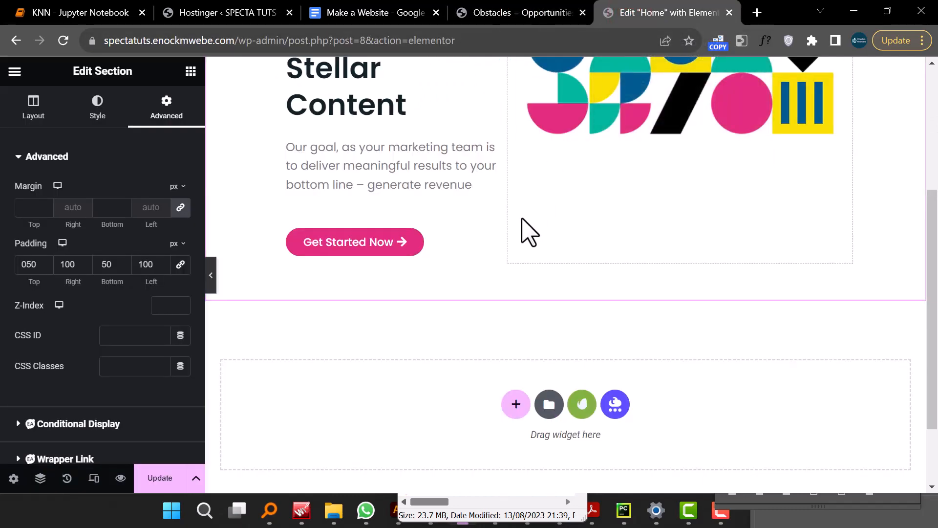
# - Add a new two-column section below the hero section
pyautogui.scroll(-2, 527, 232)
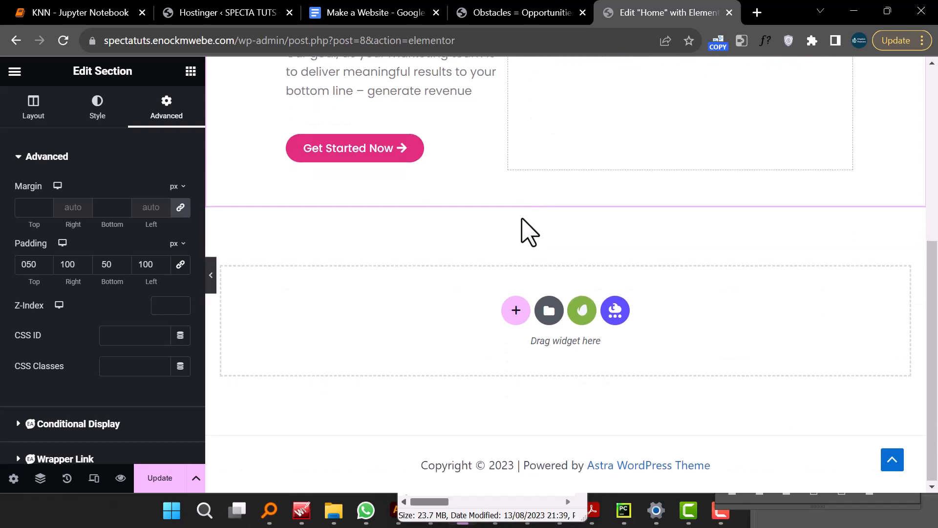
pyautogui.click(516, 306)
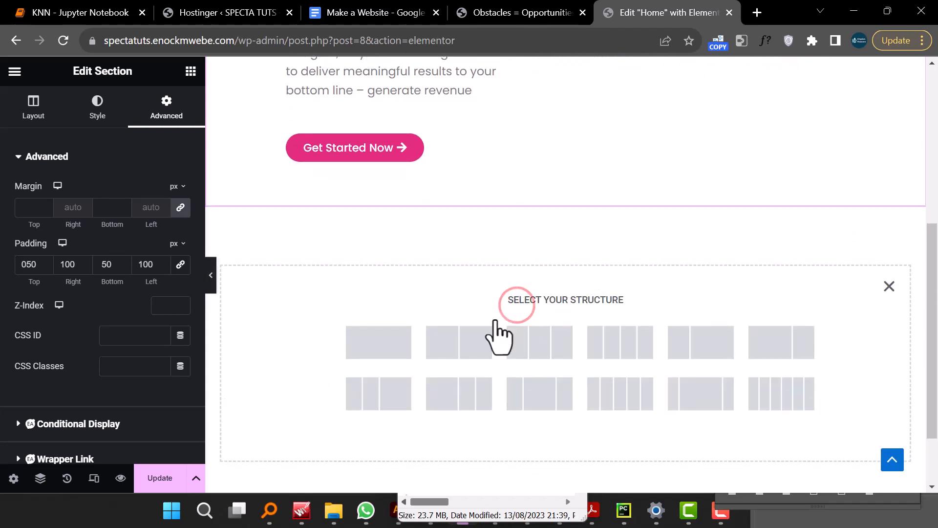
pyautogui.click(467, 344)
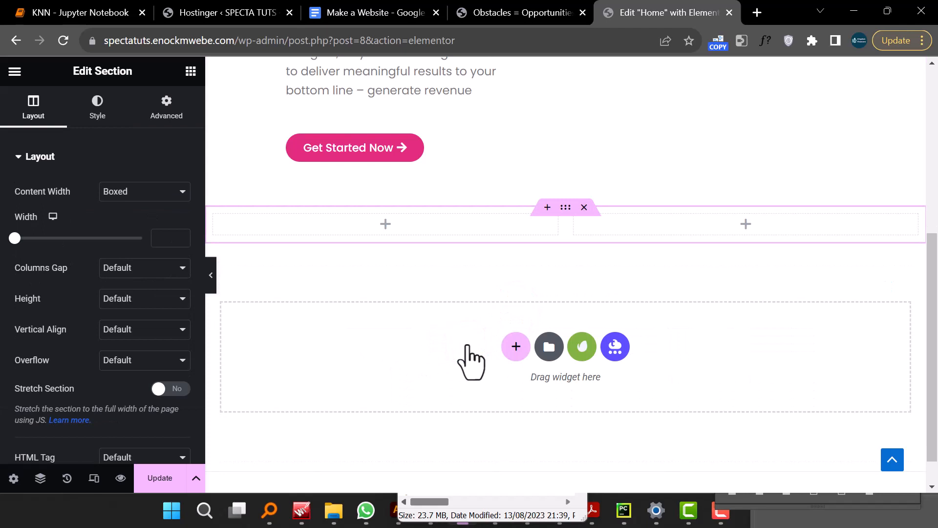
# - Add a Video widget to the left column of the new section
pyautogui.click(386, 224)
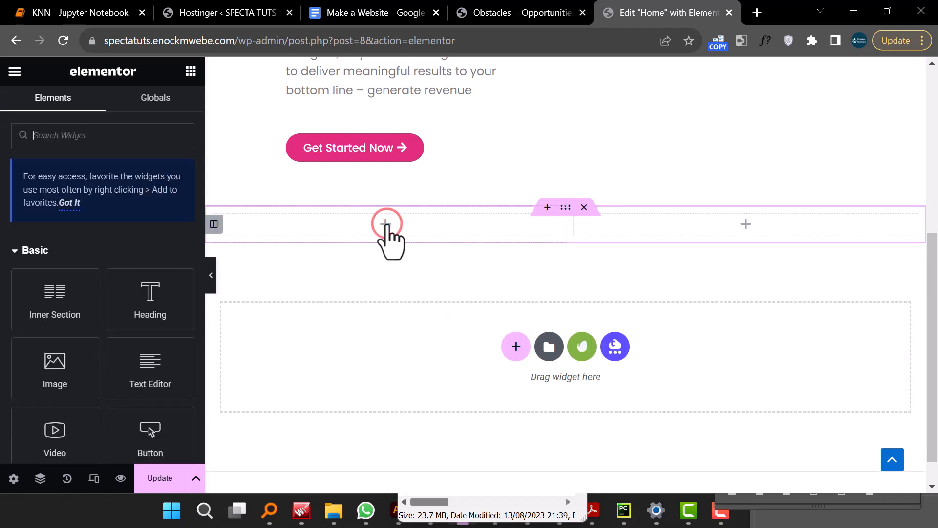
pyautogui.moveTo(47, 432); pyautogui.dragTo(385, 223)
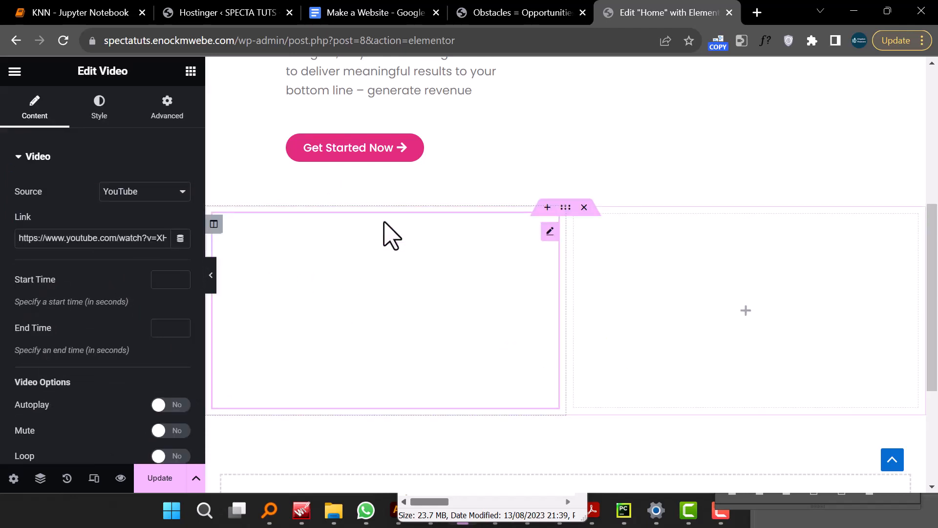
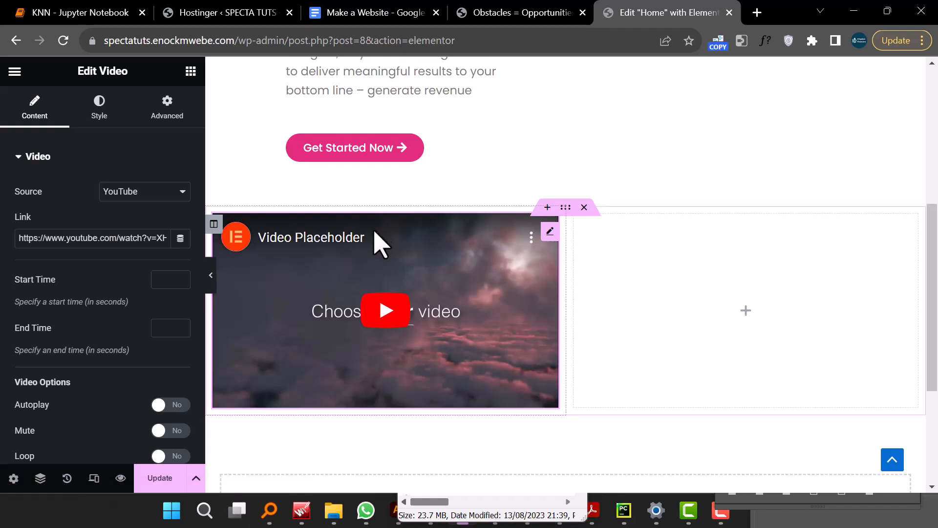
# - Play and pause the placeholder video in the Video widget to check it
pyautogui.tripleClick(79, 238)
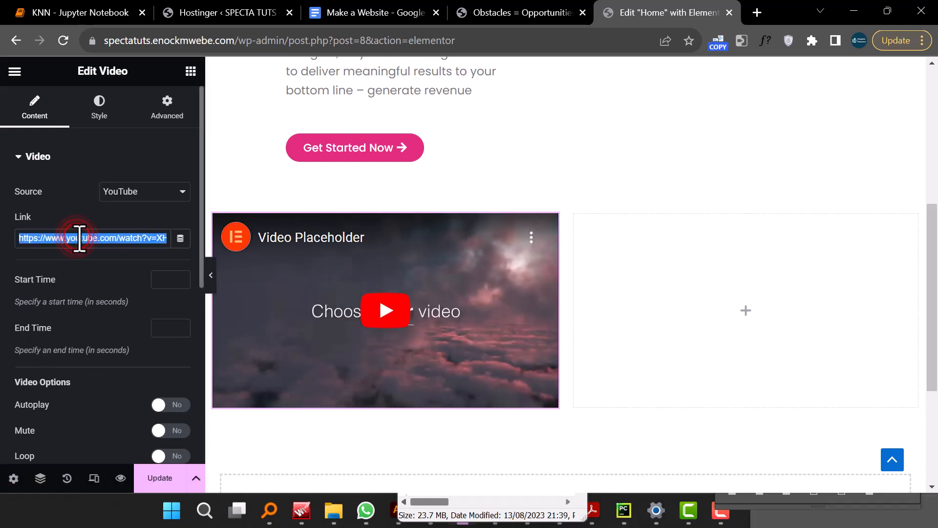
pyautogui.click(376, 312)
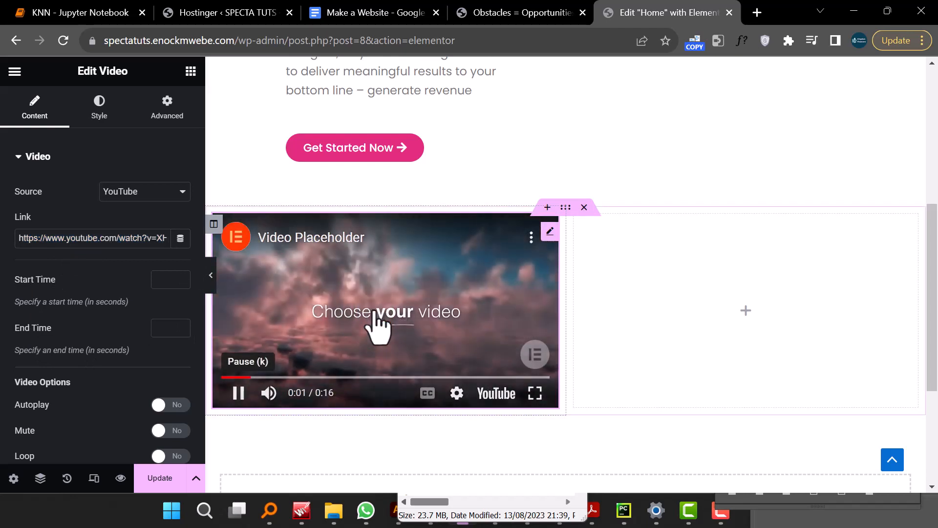
pyautogui.click(378, 316)
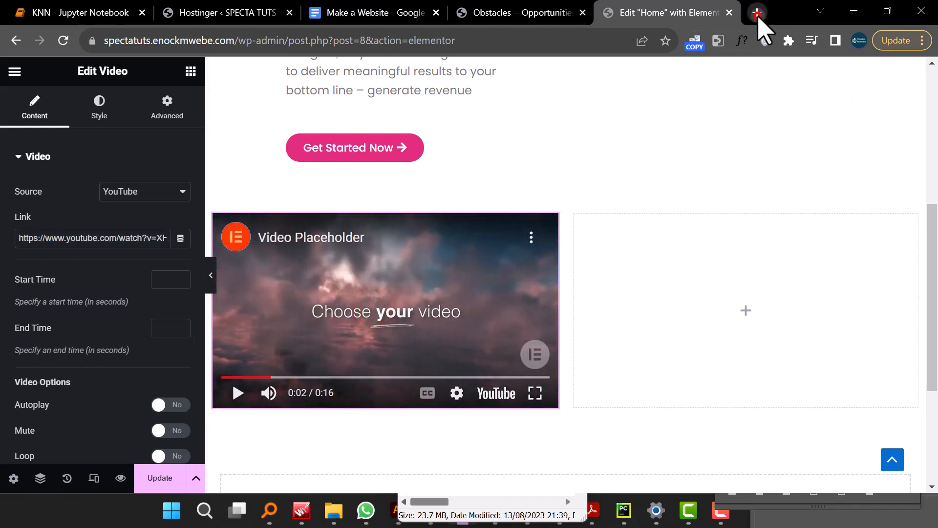
# - Open a new browser tab, search Google for the tutorial author's YouTube channel and open the channel page
pyautogui.click(757, 13)
pyautogui.click(486, 40)
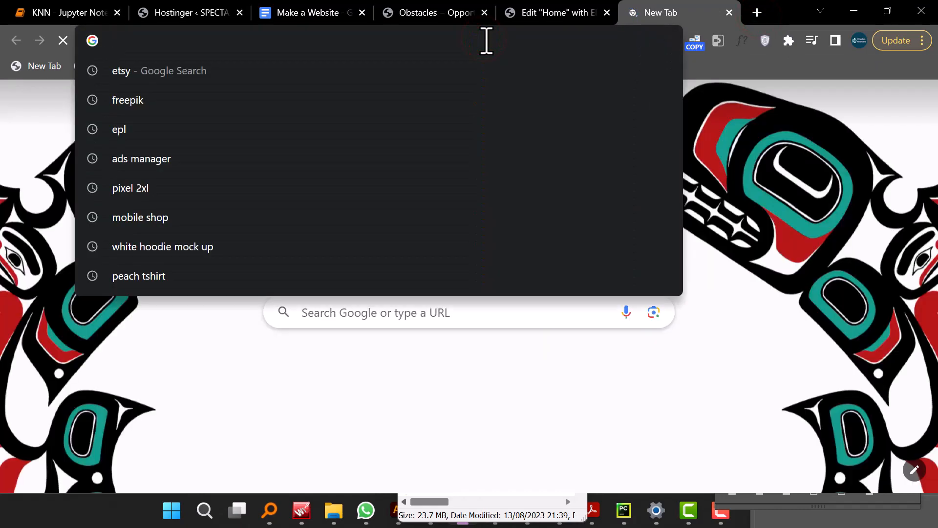
pyautogui.write('enock')
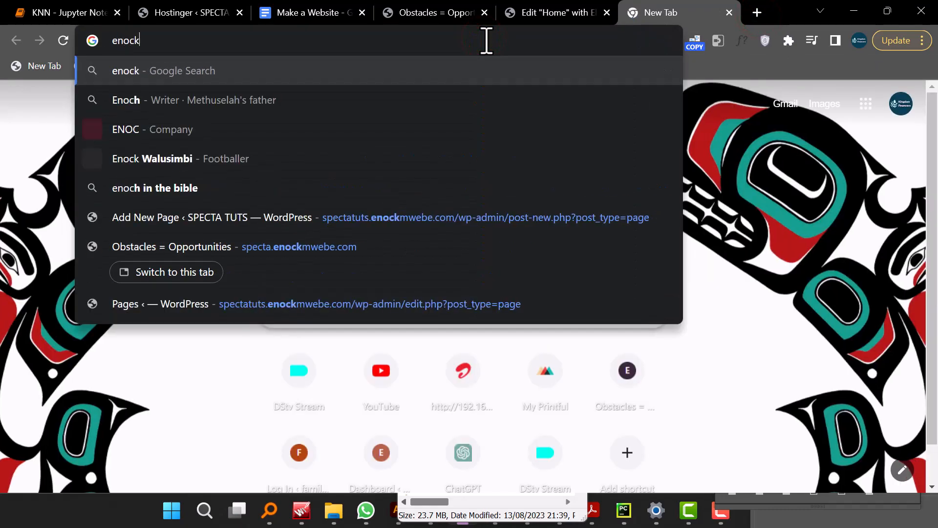
pyautogui.write(' mwebe y')
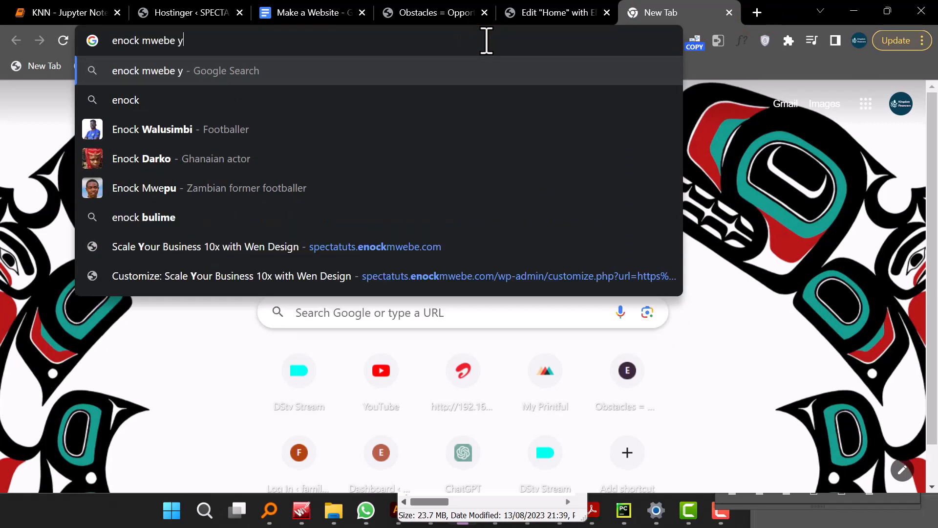
pyautogui.write('outube')
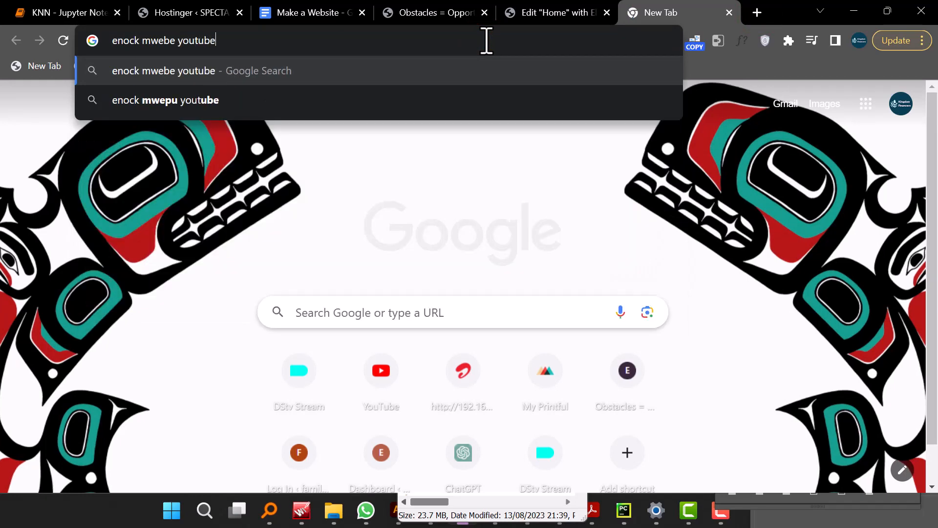
pyautogui.press('Return')
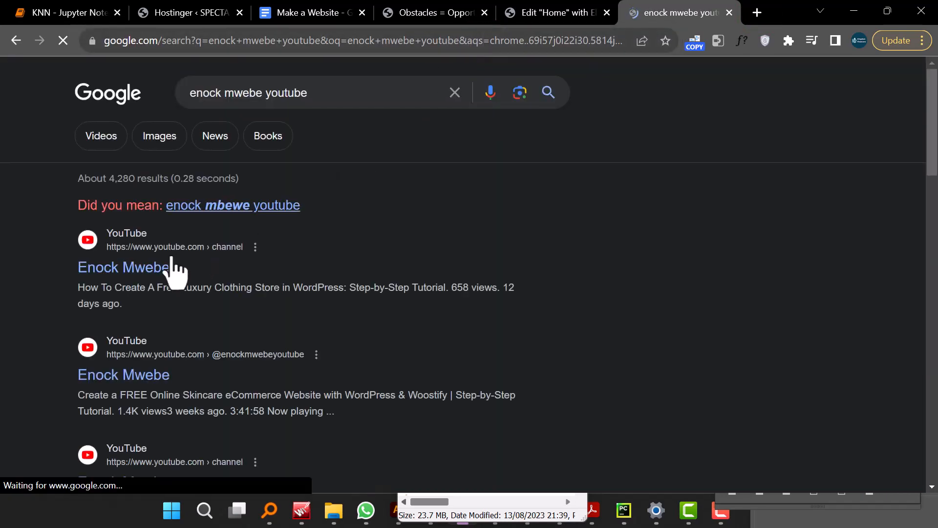
pyautogui.click(135, 267)
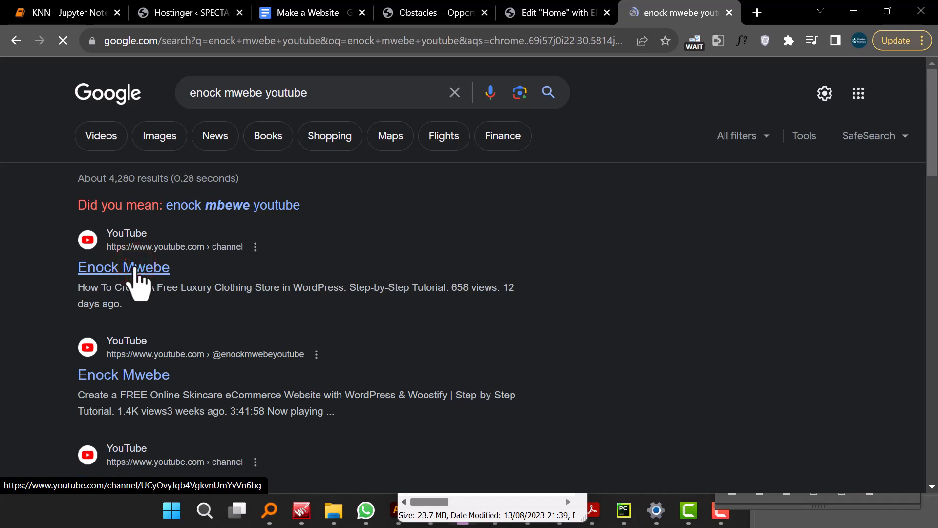
pyautogui.click(127, 343)
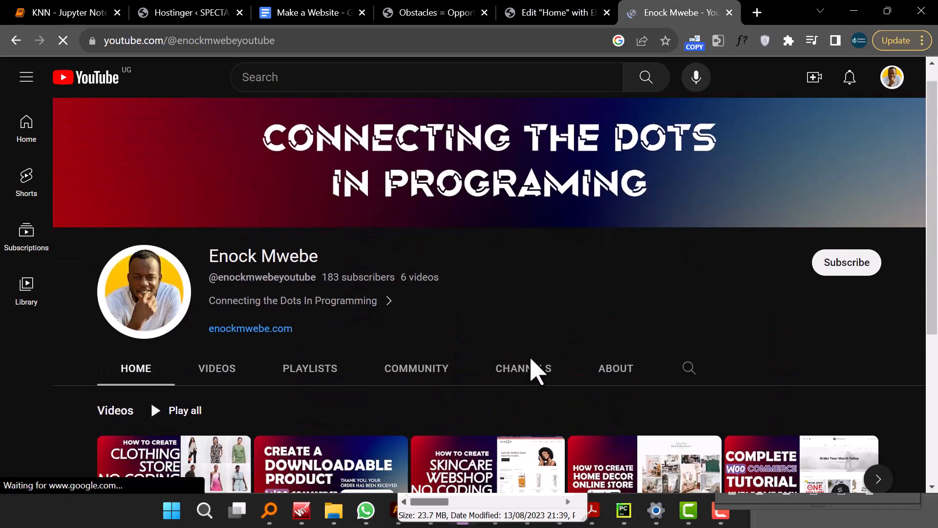
# - Copy the link of the channel's latest video and paste it as the Video widget's YouTube link
pyautogui.scroll(-3, 533, 371)
pyautogui.rightClick(203, 381)
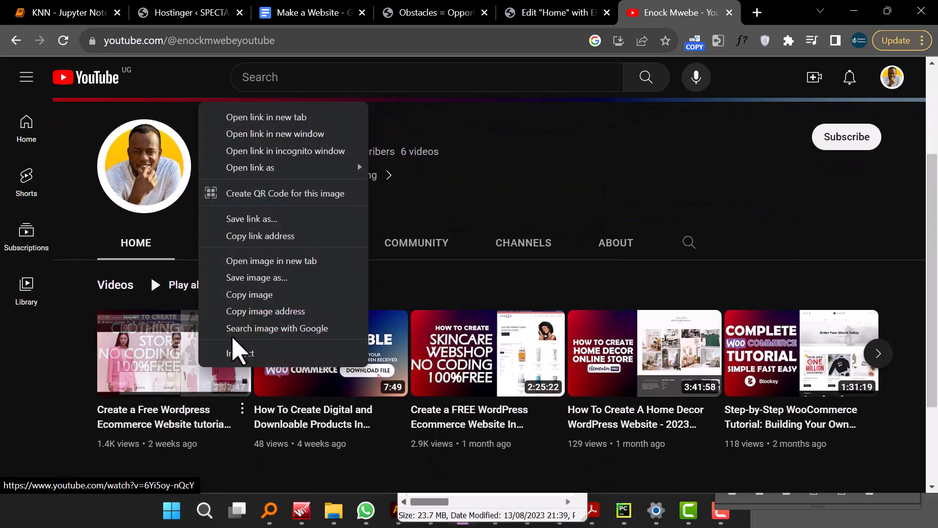
pyautogui.click(266, 242)
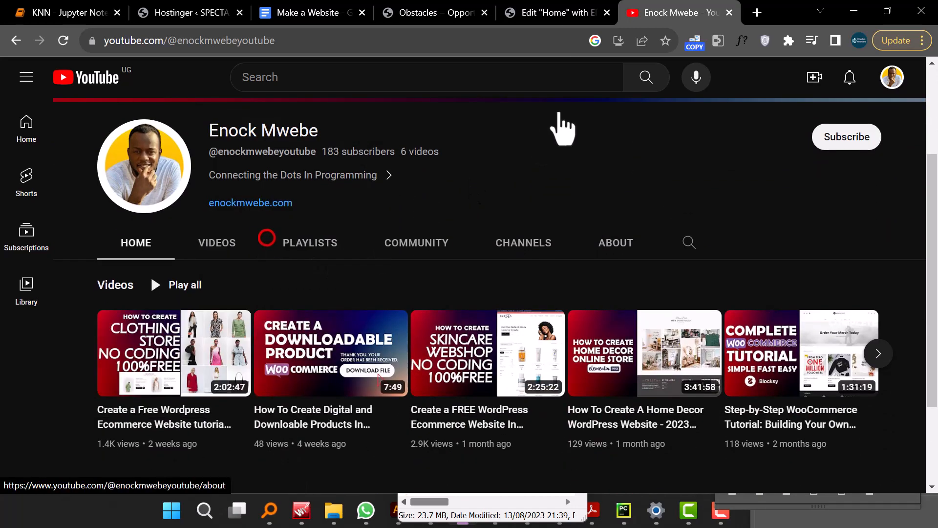
pyautogui.click(540, 15)
pyautogui.tripleClick(95, 239)
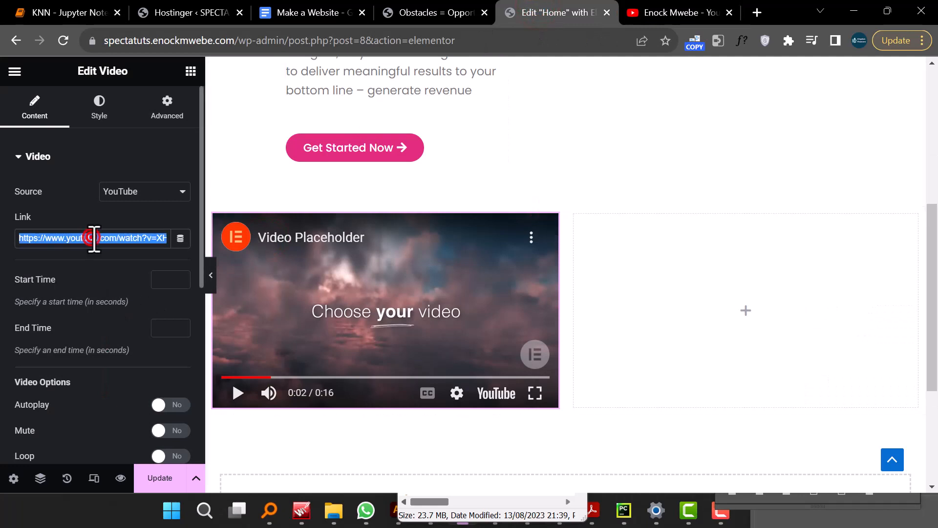
pyautogui.rightClick(122, 240)
pyautogui.click(160, 311)
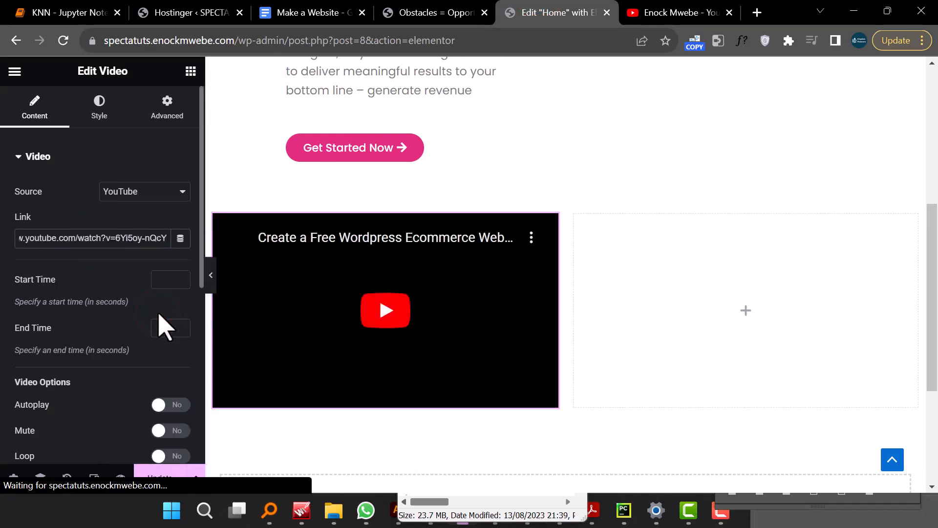
# - Review the Video widget's video options and image overlay section, comparing with the About Us video on the SPECTA demo
pyautogui.scroll(-6, 93, 269)
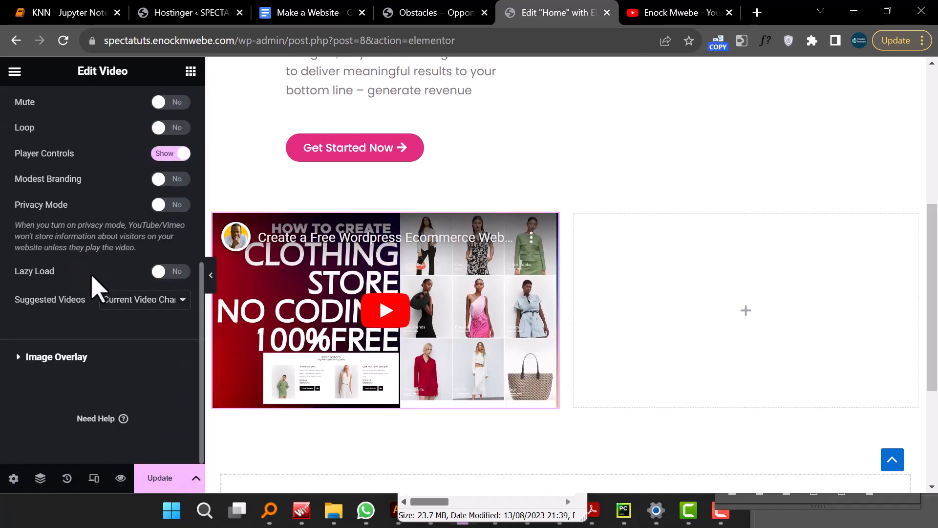
pyautogui.scroll(5, 96, 286)
pyautogui.scroll(-5, 98, 327)
pyautogui.click(22, 358)
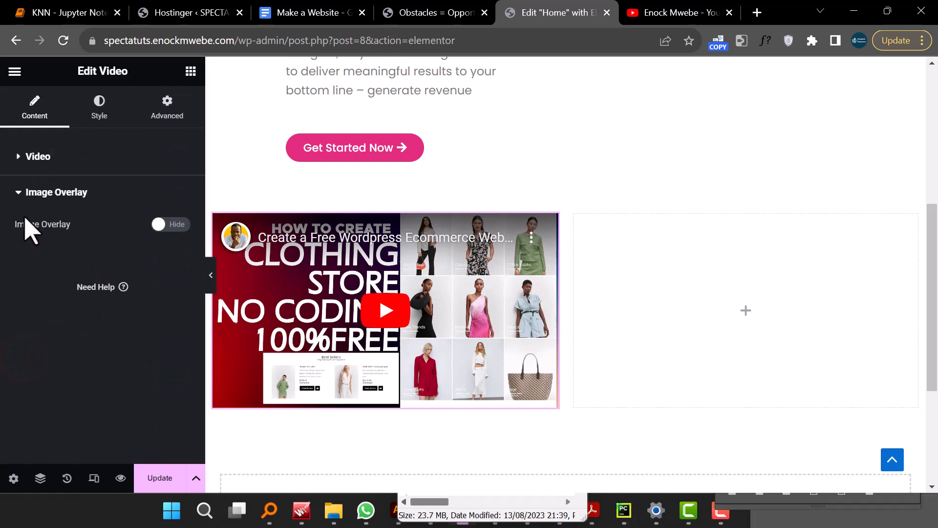
pyautogui.click(21, 156)
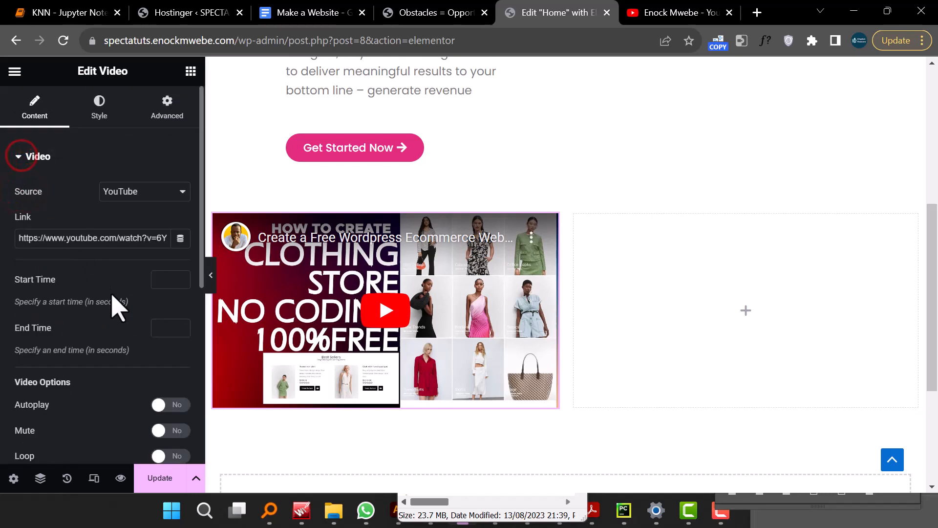
pyautogui.scroll(-5, 128, 323)
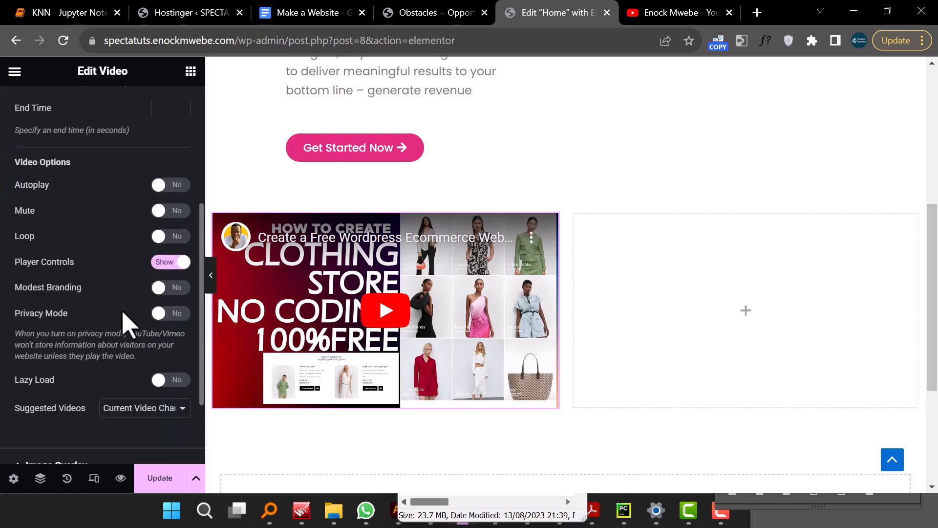
pyautogui.scroll(5, 127, 313)
pyautogui.scroll(-4, 151, 359)
pyautogui.scroll(-2, 153, 343)
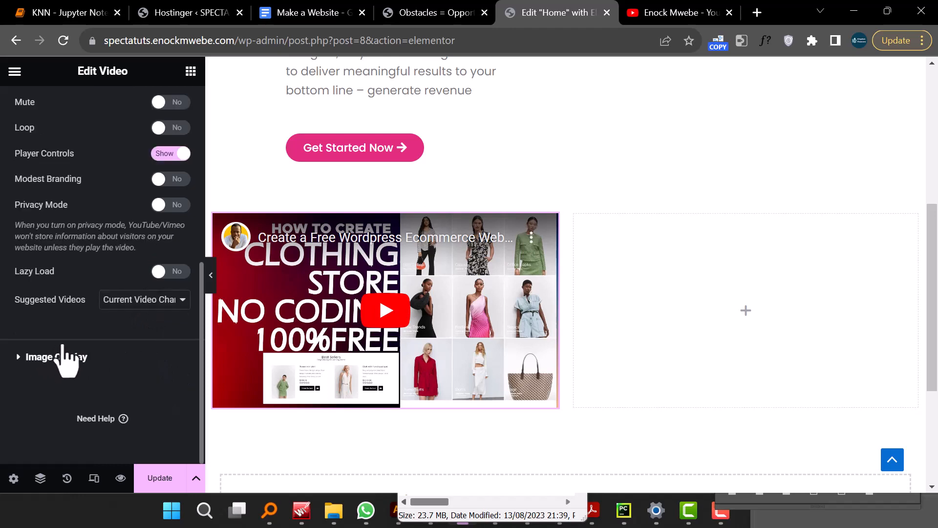
pyautogui.scroll(7, 113, 351)
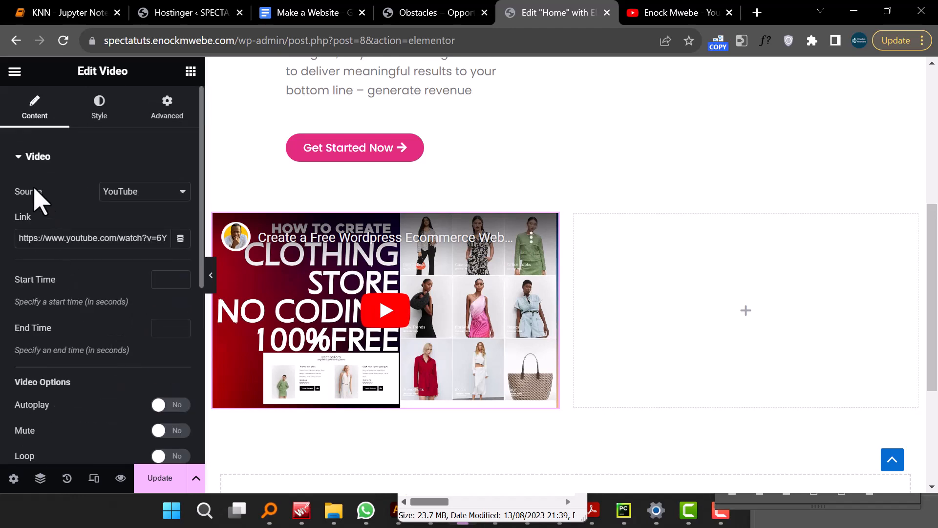
pyautogui.click(22, 156)
pyautogui.click(23, 195)
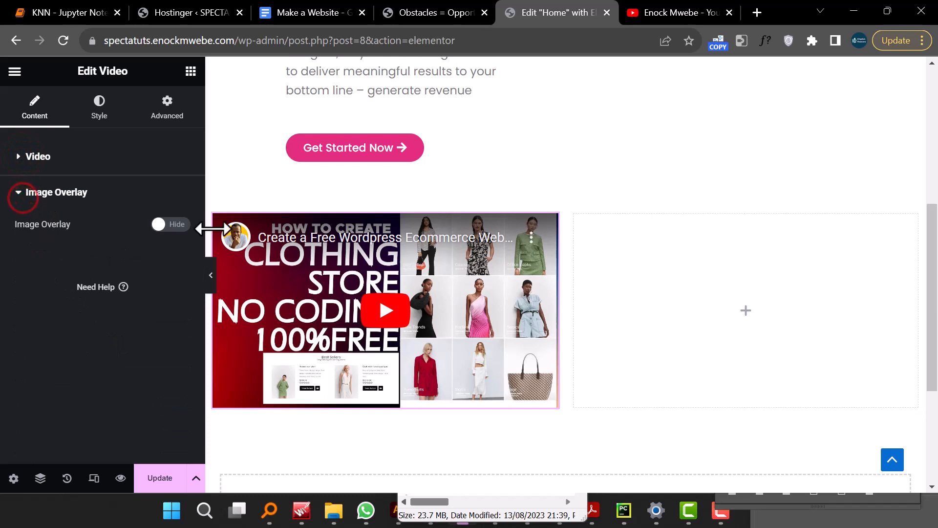
pyautogui.click(435, 15)
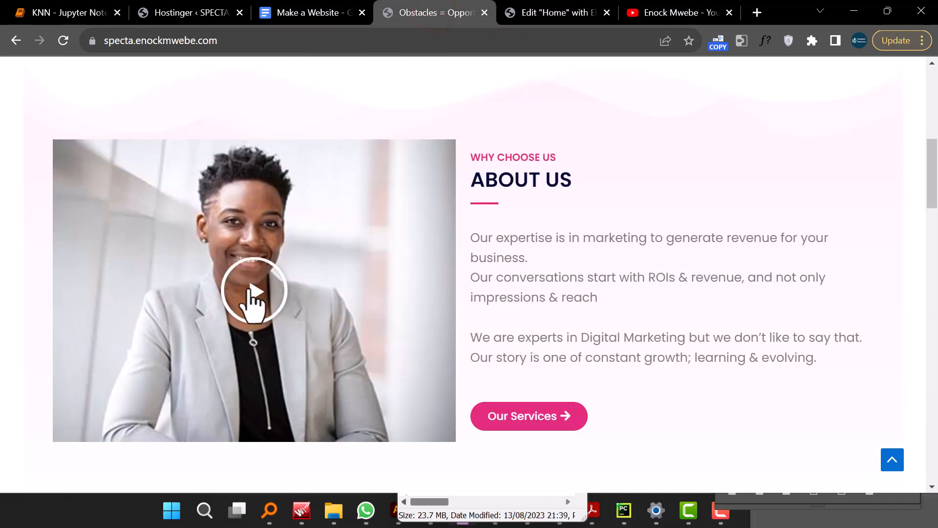
pyautogui.click(552, 13)
# - Enable the image overlay and upload pexels-emmy-e-2381069 as the video's overlay image
pyautogui.click(161, 225)
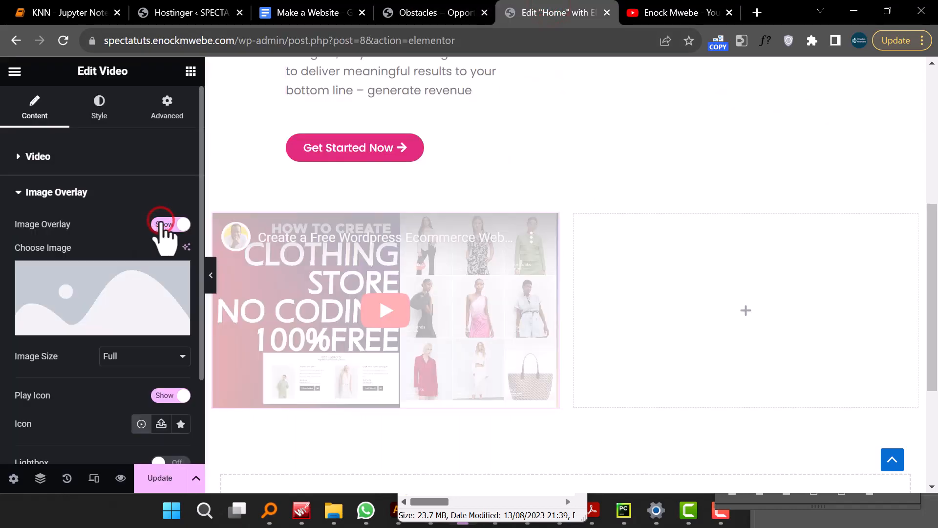
pyautogui.scroll(-2, 100, 303)
pyautogui.scroll(2, 103, 303)
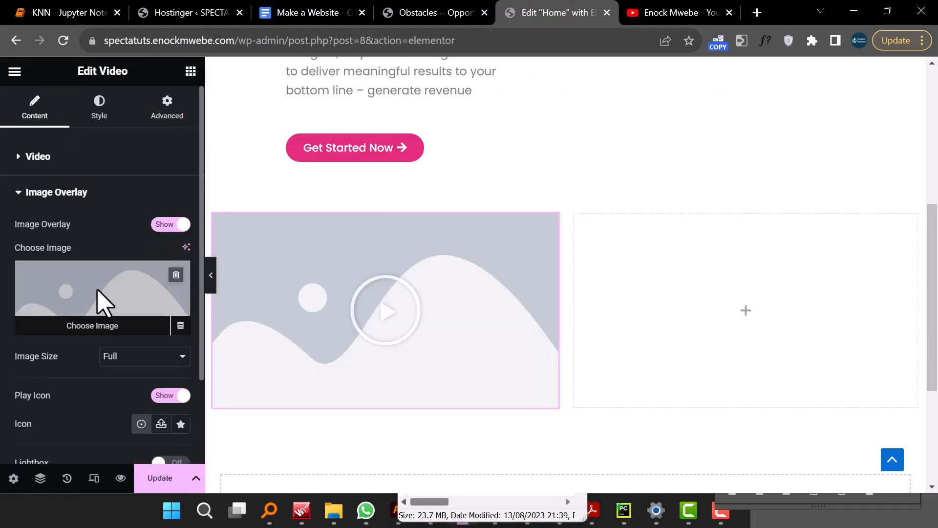
pyautogui.click(97, 323)
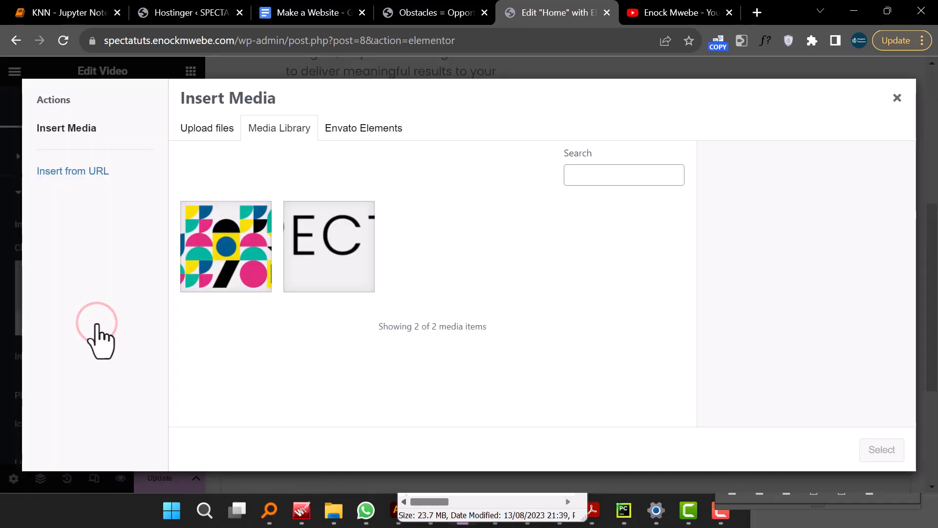
pyautogui.click(209, 130)
pyautogui.click(520, 301)
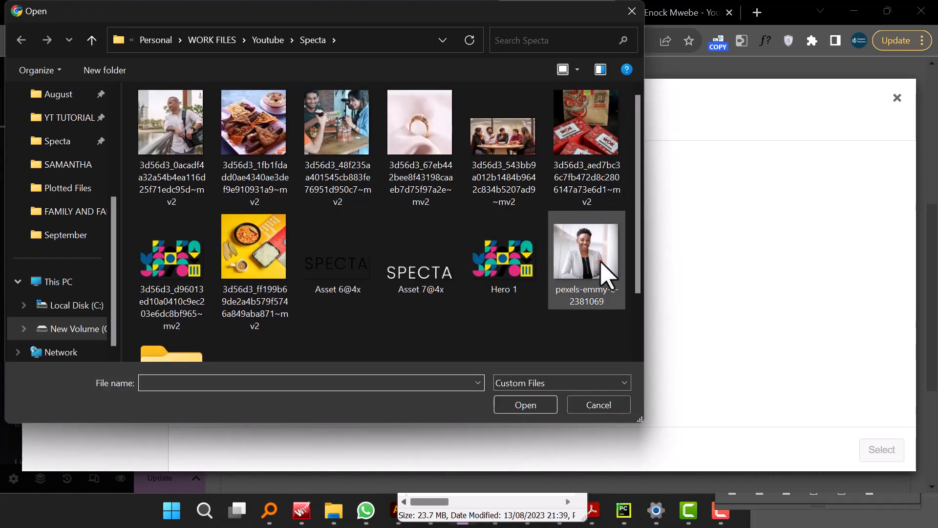
pyautogui.click(603, 273)
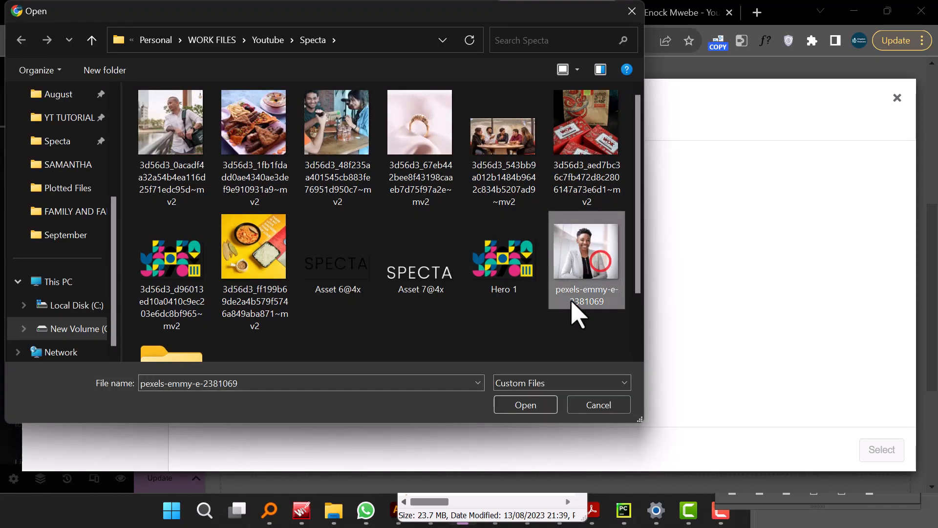
pyautogui.click(521, 405)
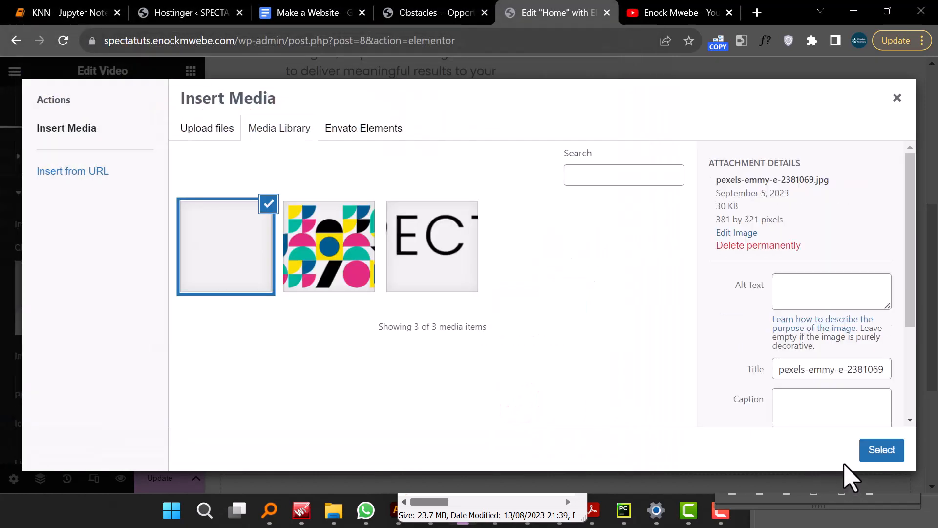
pyautogui.click(873, 452)
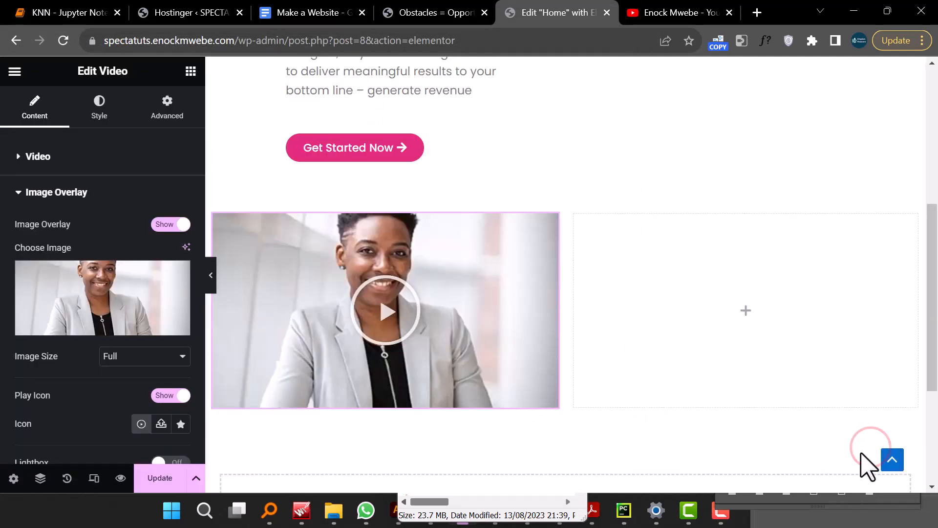
# - Turn on the Lightbox option for the video
pyautogui.scroll(-3, 30, 413)
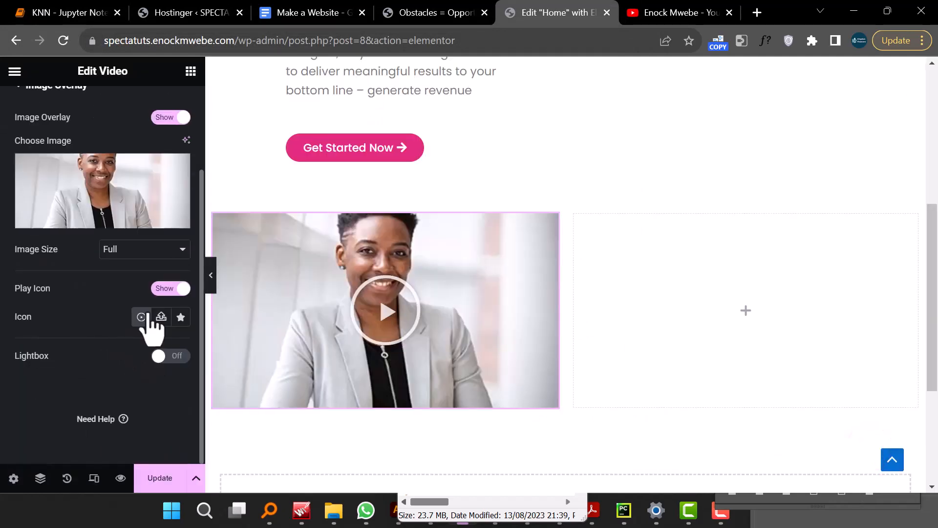
pyautogui.click(152, 248)
pyautogui.click(153, 247)
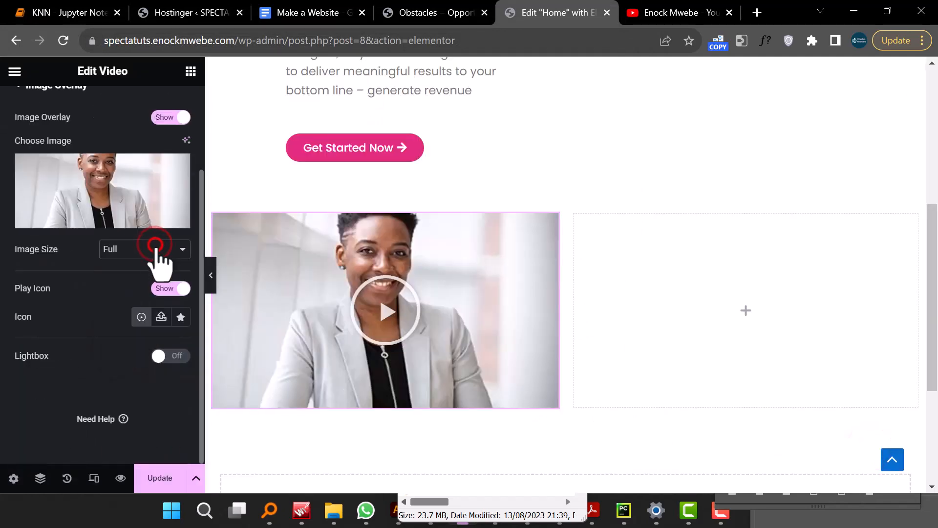
pyautogui.click(161, 359)
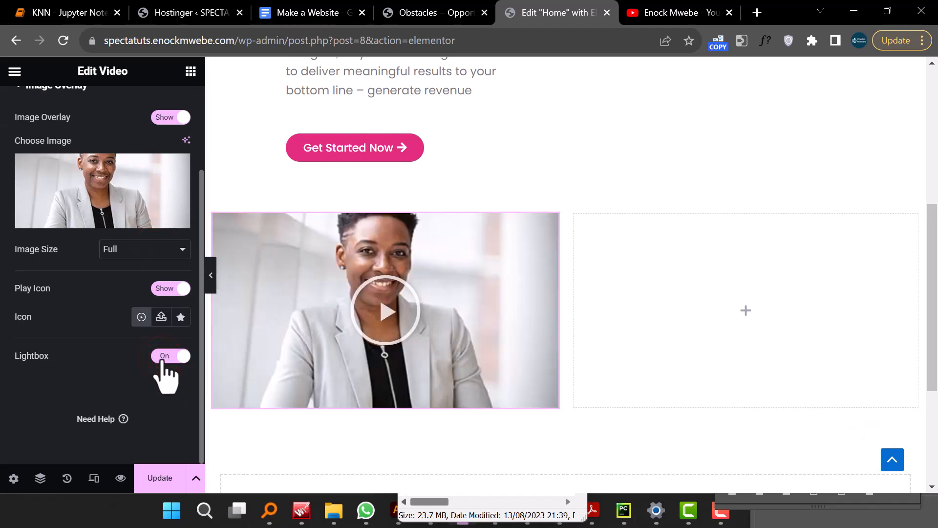
# - Test the video lightbox on the canvas, close it, and review the widget's video options
pyautogui.click(384, 327)
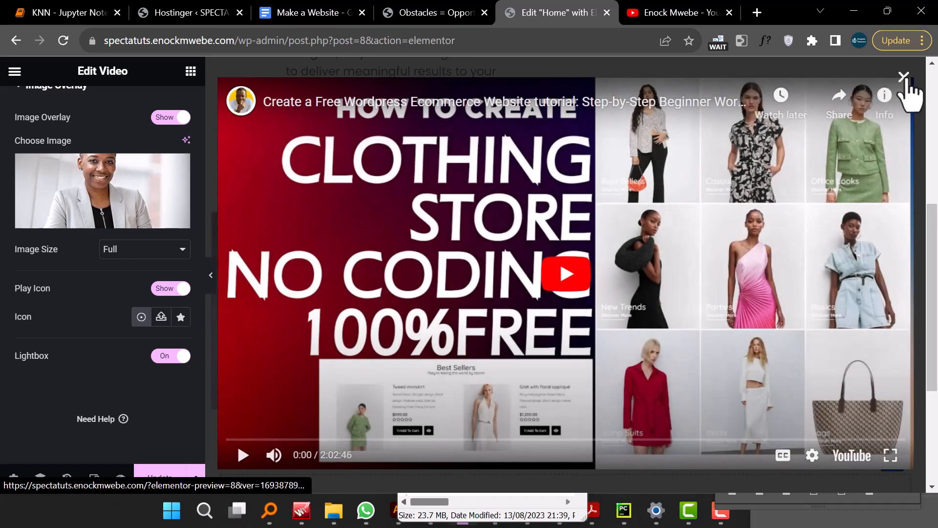
pyautogui.click(903, 77)
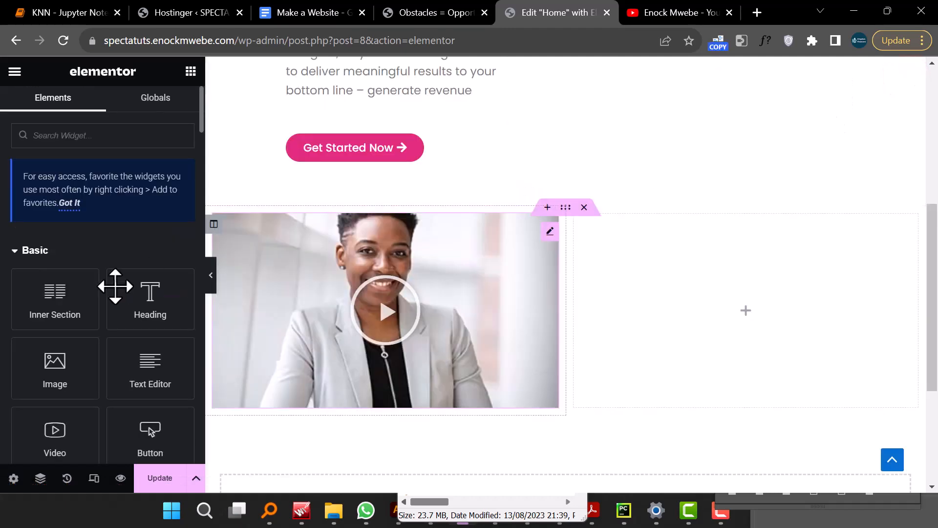
pyautogui.scroll(-5, 111, 373)
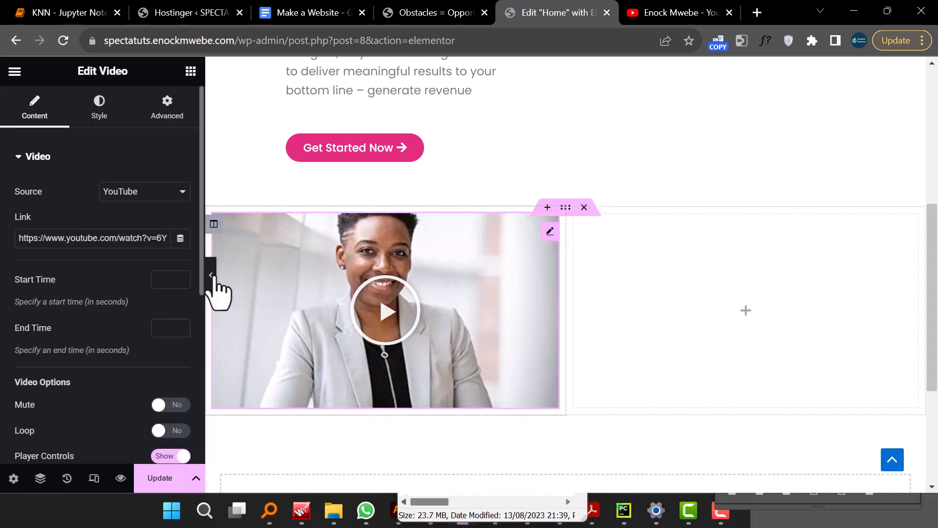
pyautogui.scroll(-5, 95, 348)
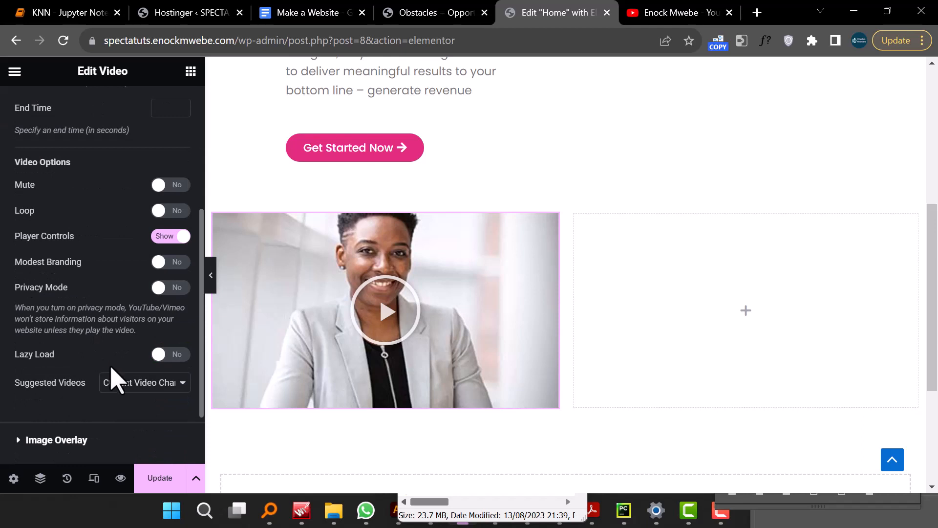
# - Set the video widget's aspect ratio to 3:2
pyautogui.scroll(5, 122, 410)
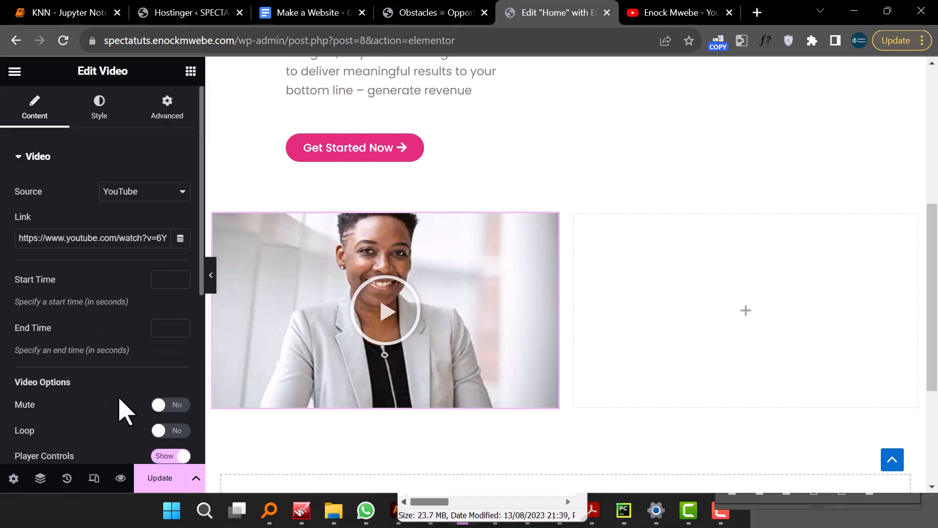
pyautogui.click(102, 116)
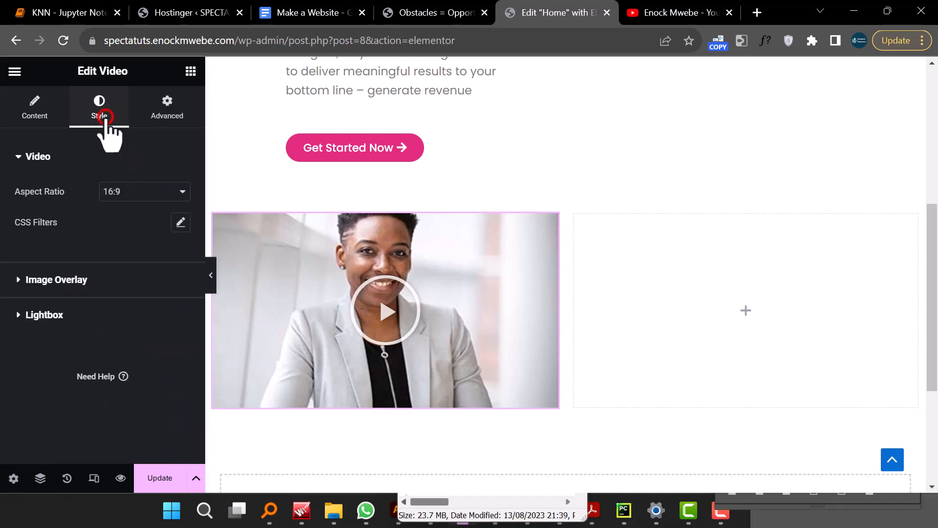
pyautogui.click(159, 191)
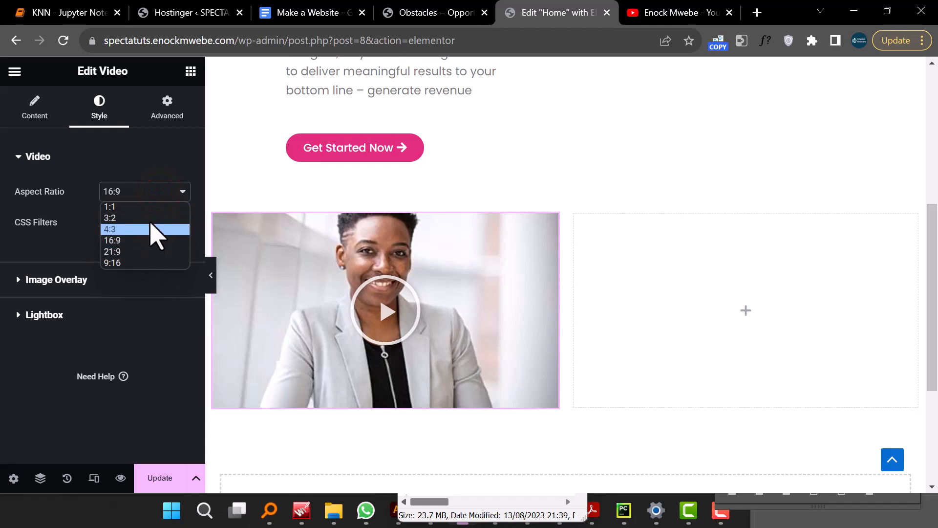
pyautogui.click(151, 218)
pyautogui.scroll(-2, 455, 329)
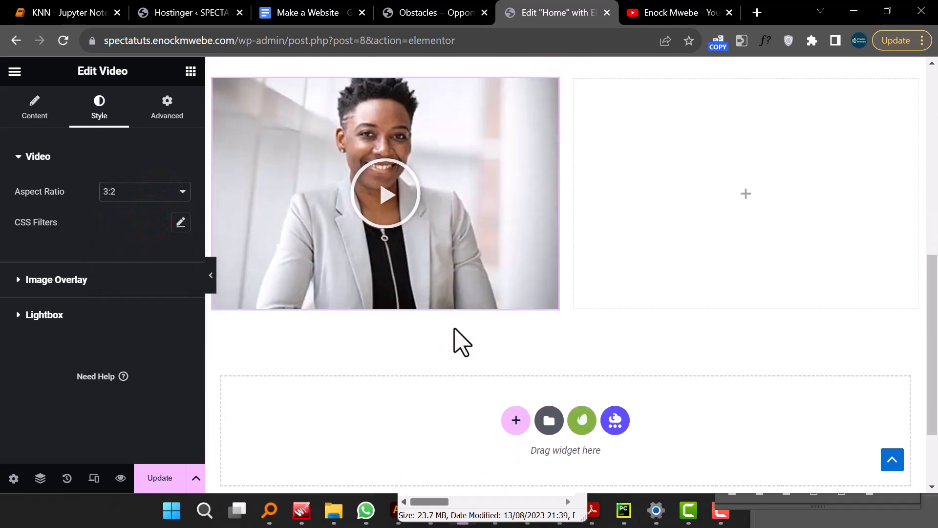
pyautogui.scroll(2, 455, 329)
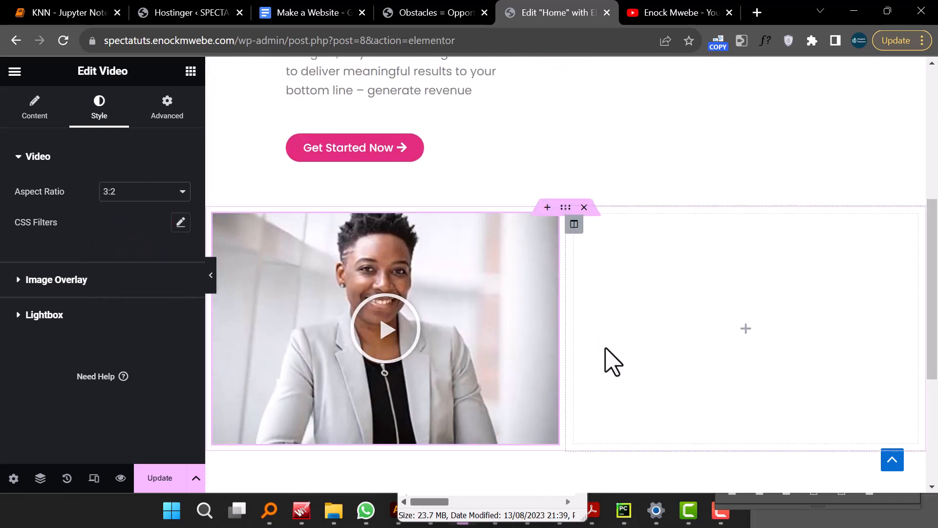
# - Examine the About Us heading, divider and paragraph text on the SPECTA demo page
pyautogui.scroll(3, 610, 360)
pyautogui.click(436, 15)
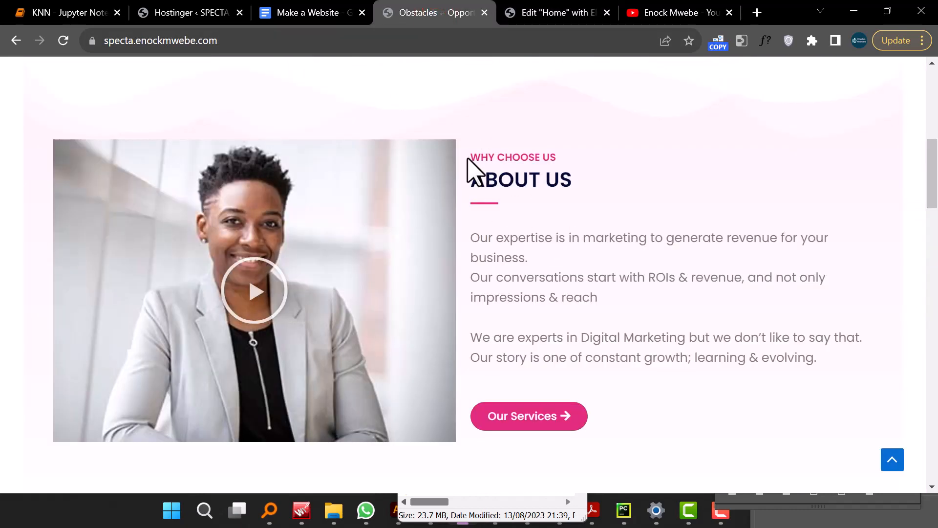
pyautogui.moveTo(470, 157); pyautogui.dragTo(569, 164)
pyautogui.moveTo(475, 182); pyautogui.dragTo(582, 193)
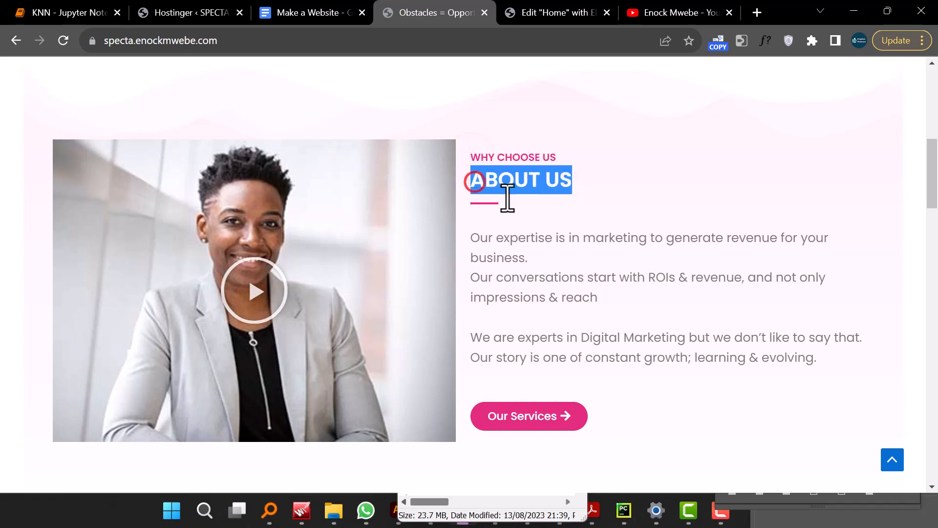
pyautogui.click(476, 203)
pyautogui.moveTo(469, 238); pyautogui.dragTo(647, 383)
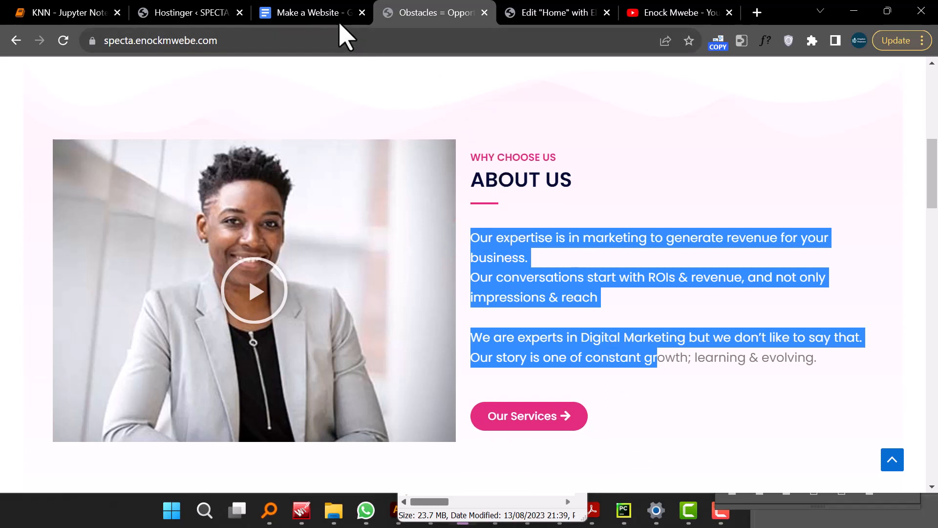
pyautogui.click(562, 14)
# - Add a Heading widget to the empty right column and set its text to WHY CHOOSE US
pyautogui.scroll(-3, 609, 329)
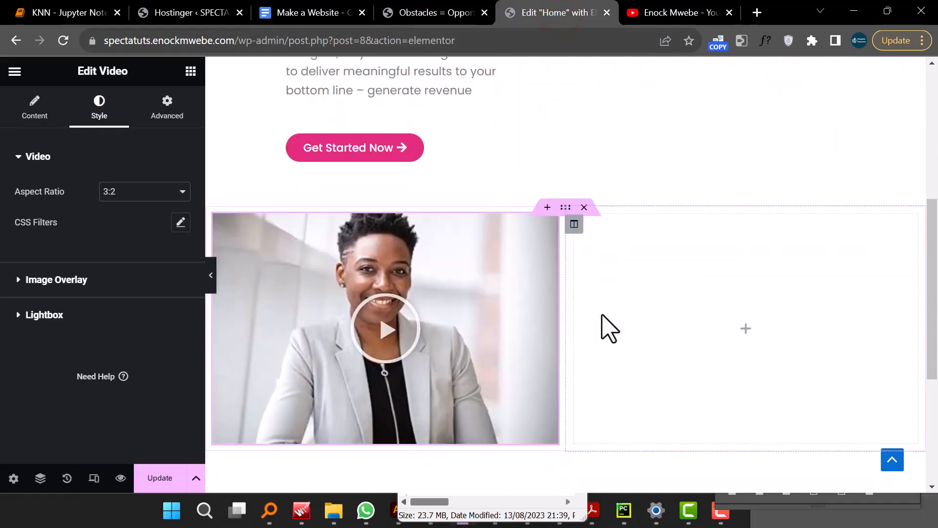
pyautogui.scroll(5, 521, 295)
pyautogui.scroll(-5, 524, 293)
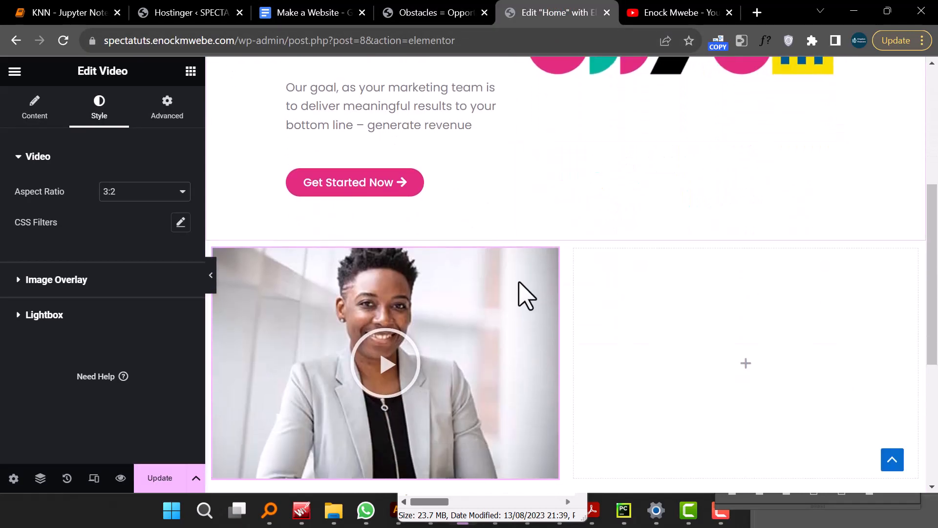
pyautogui.scroll(-2, 520, 294)
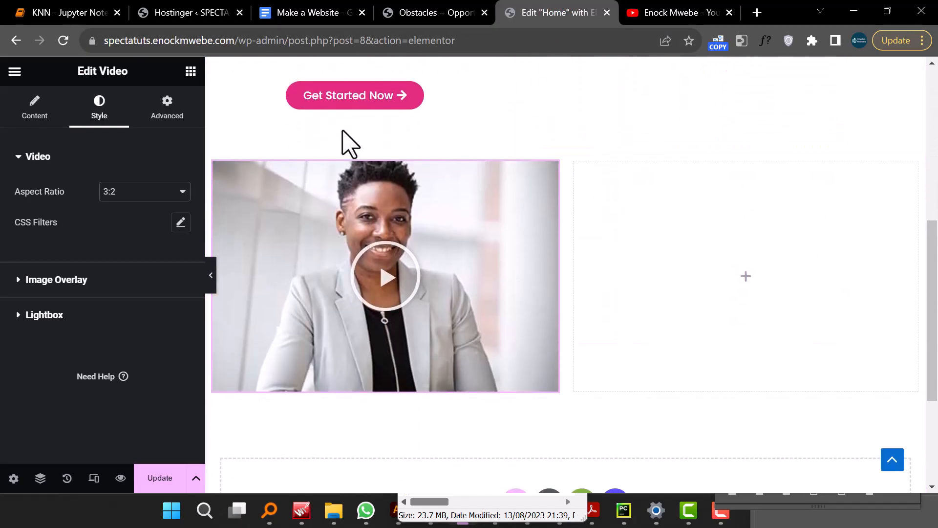
pyautogui.click(745, 278)
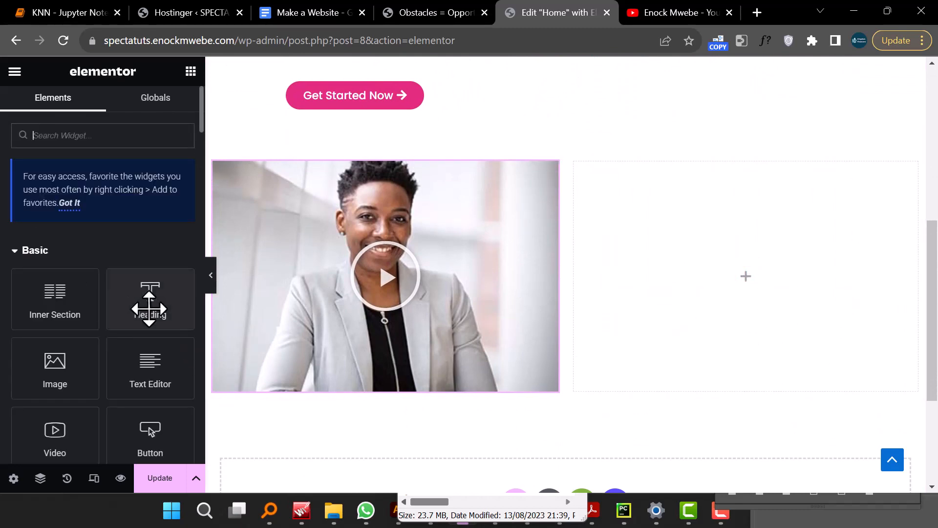
pyautogui.moveTo(168, 326); pyautogui.dragTo(767, 287)
pyautogui.tripleClick(738, 189)
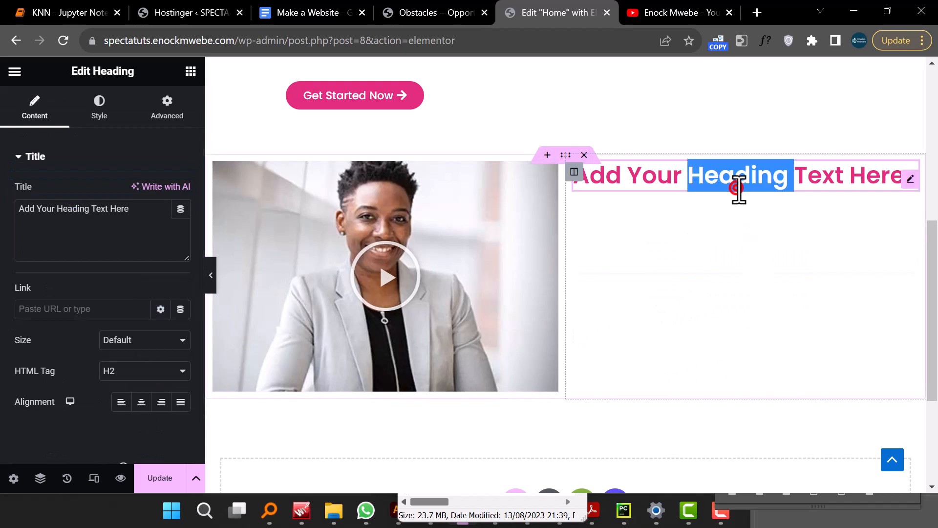
pyautogui.write('WHY CHOOSE US')
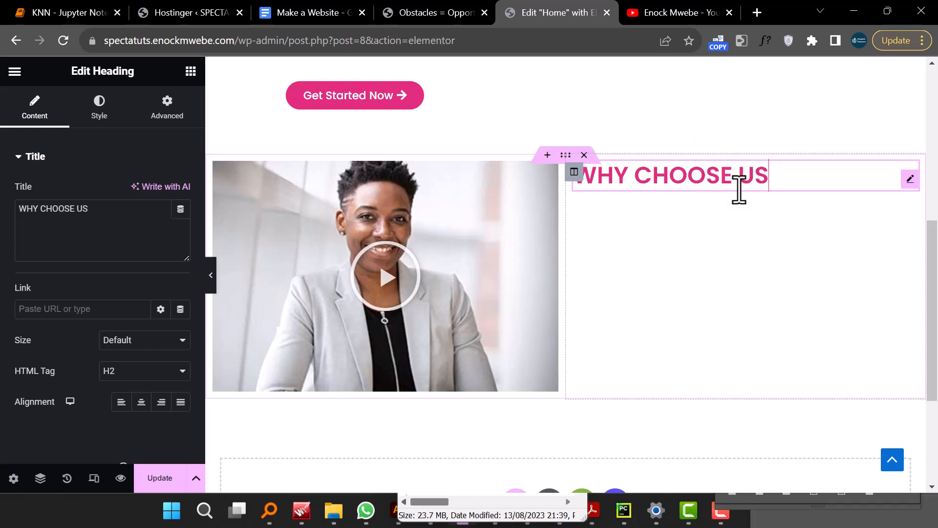
pyautogui.press('Escape')
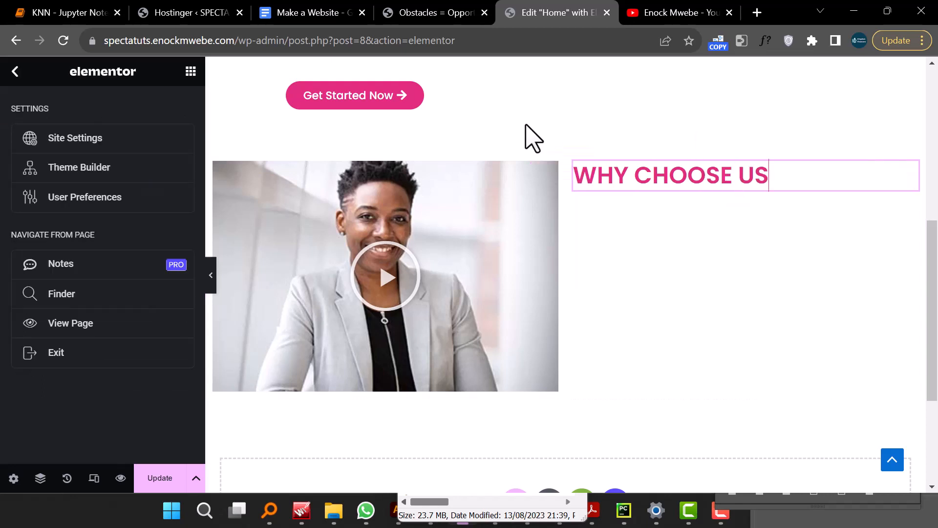
# - Duplicate the WHY CHOOSE US heading and change the copy's text to ABOUT US
pyautogui.click(448, 12)
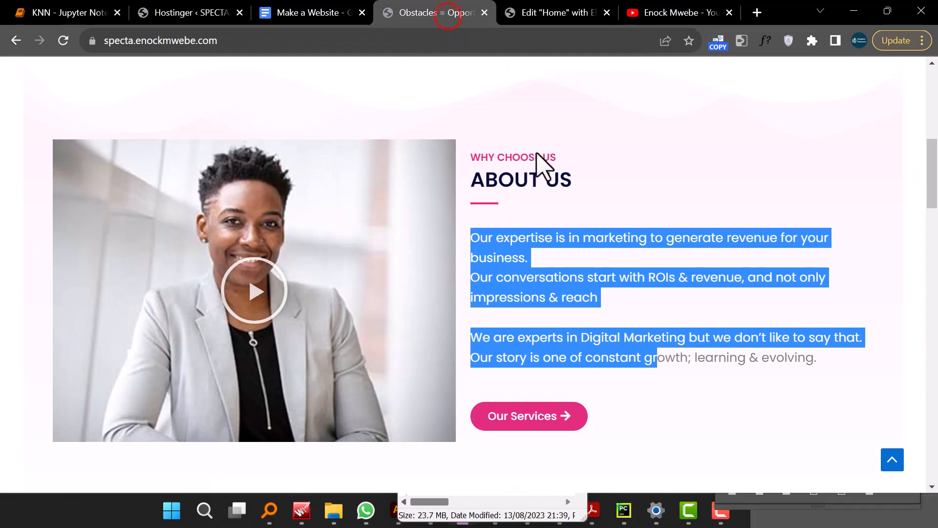
pyautogui.click(528, 18)
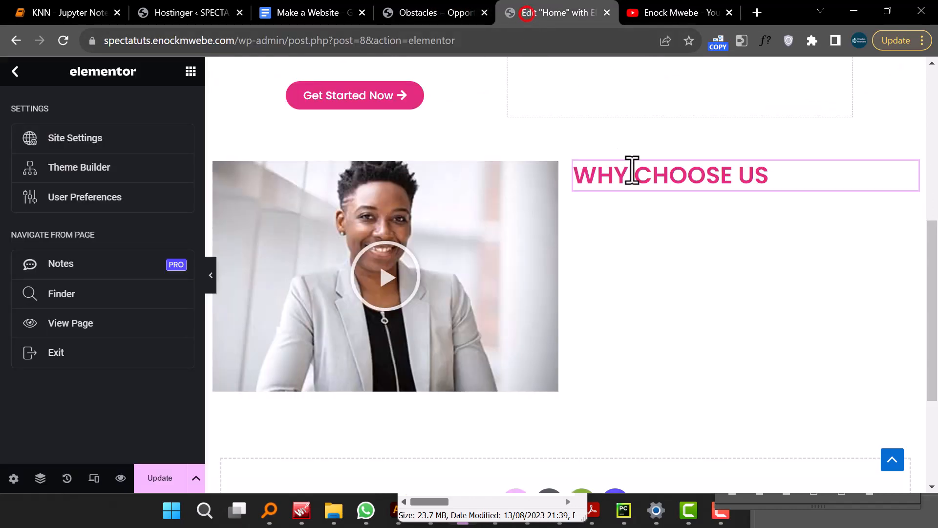
pyautogui.rightClick(653, 182)
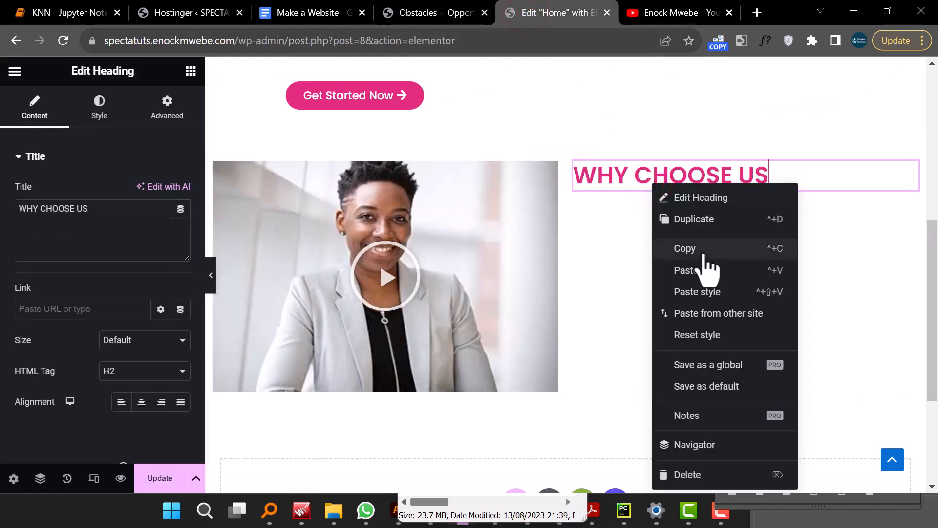
pyautogui.click(702, 219)
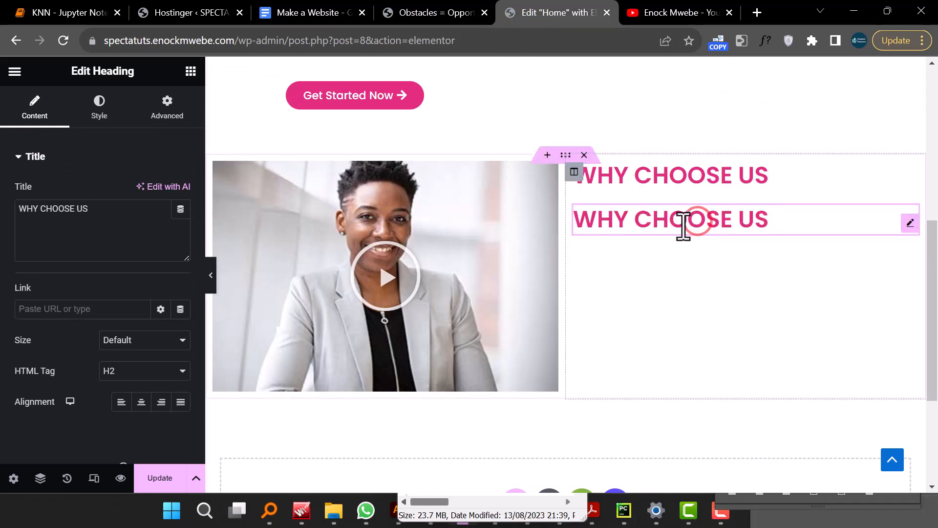
pyautogui.tripleClick(683, 226)
pyautogui.write('A')
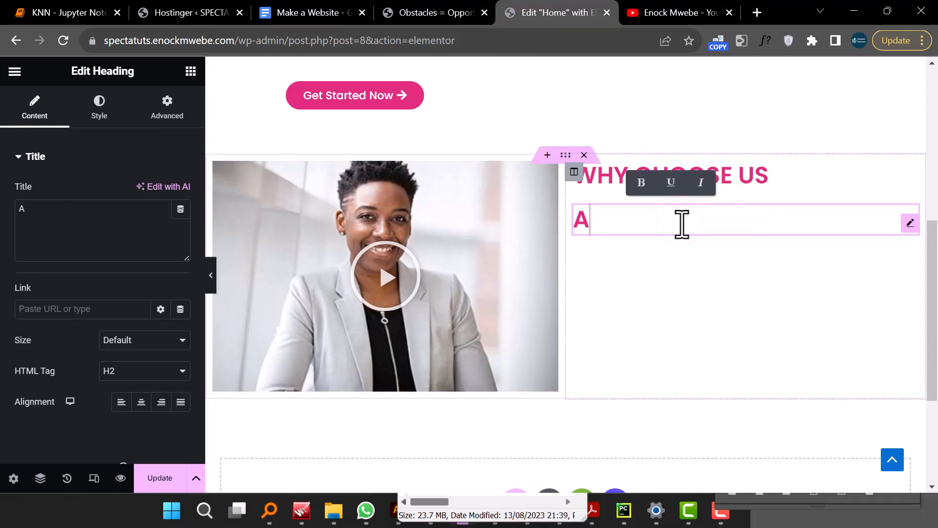
pyautogui.write('BOUT US')
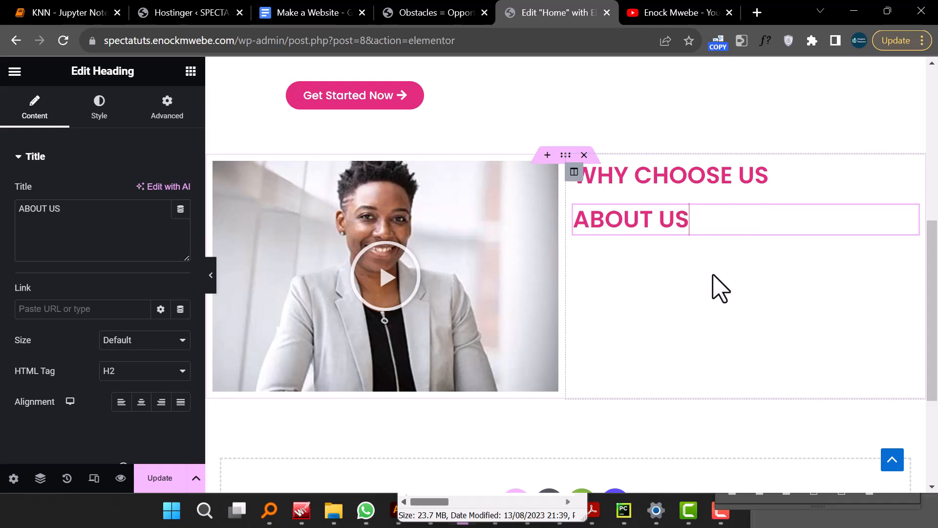
# - Add a Divider widget below the ABOUT US heading and set its width to 18%
pyautogui.click(422, 14)
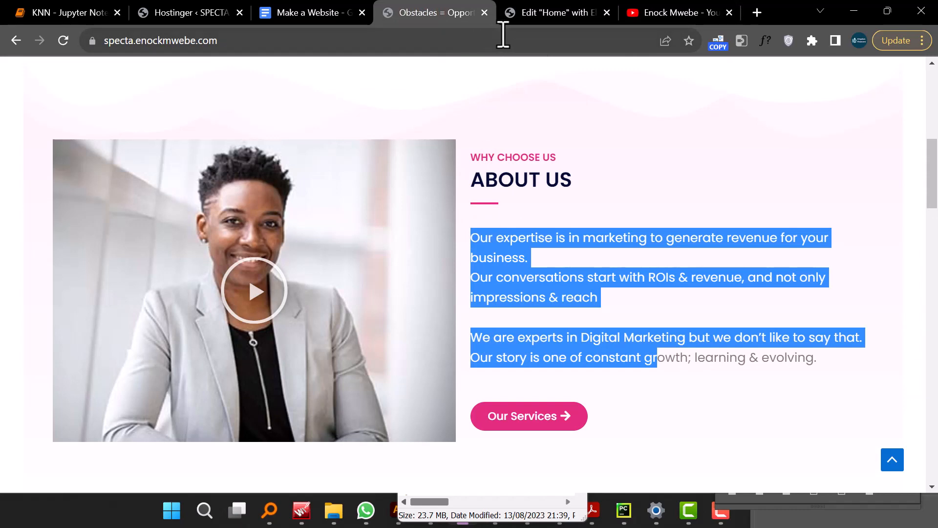
pyautogui.click(535, 15)
pyautogui.click(192, 72)
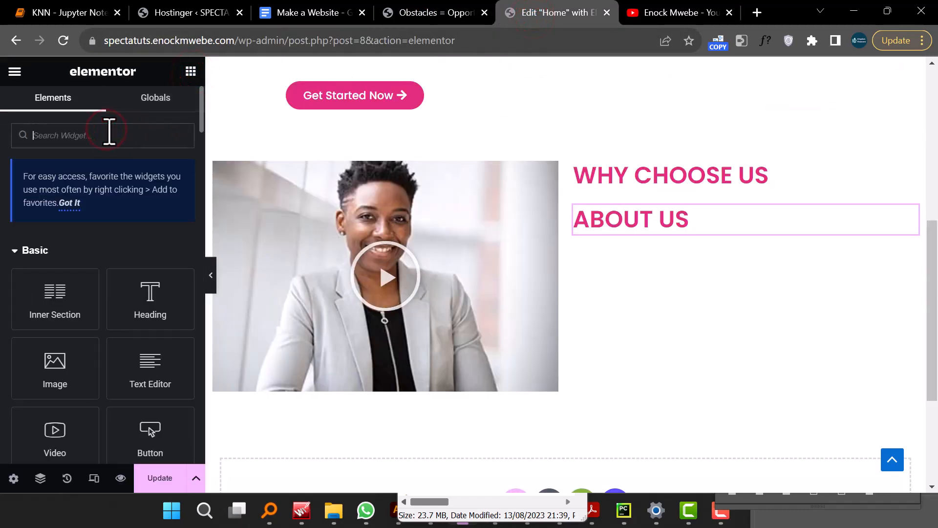
pyautogui.write('DIVIDE')
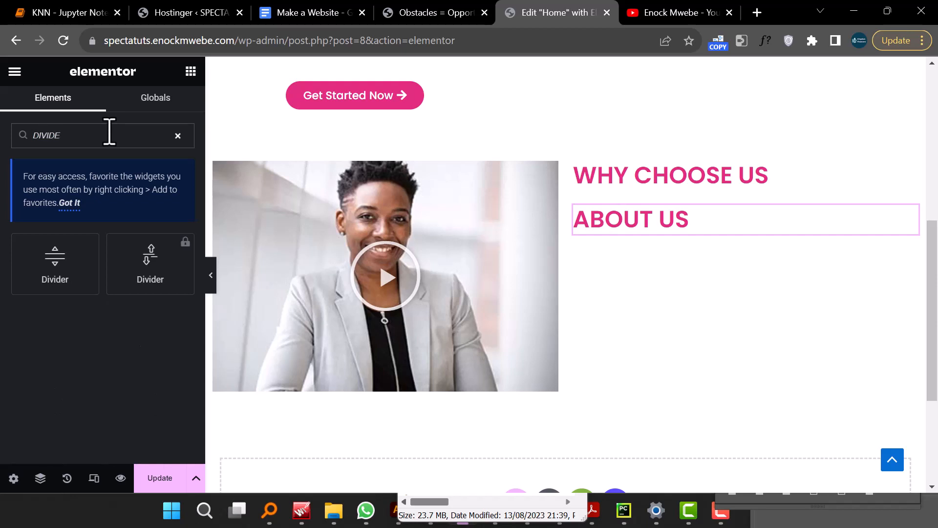
pyautogui.moveTo(55, 252); pyautogui.dragTo(635, 233)
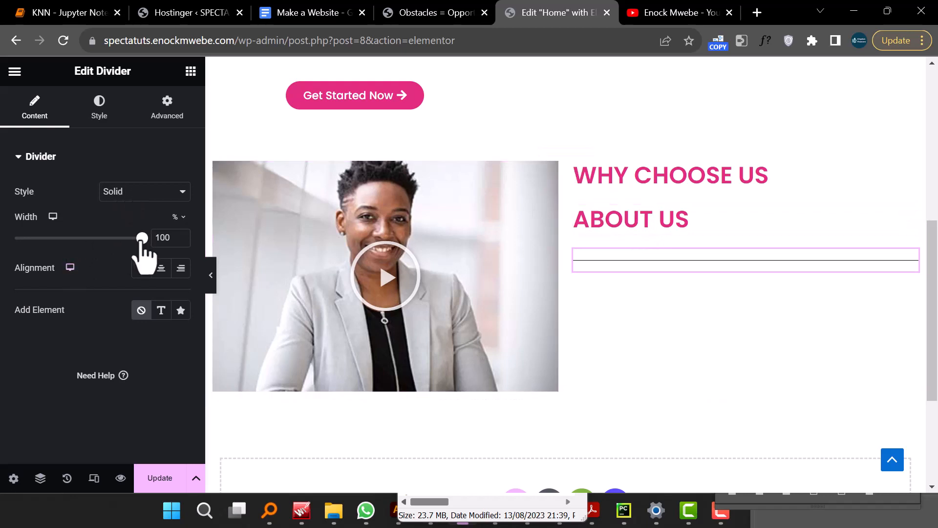
pyautogui.moveTo(141, 238); pyautogui.dragTo(41, 254)
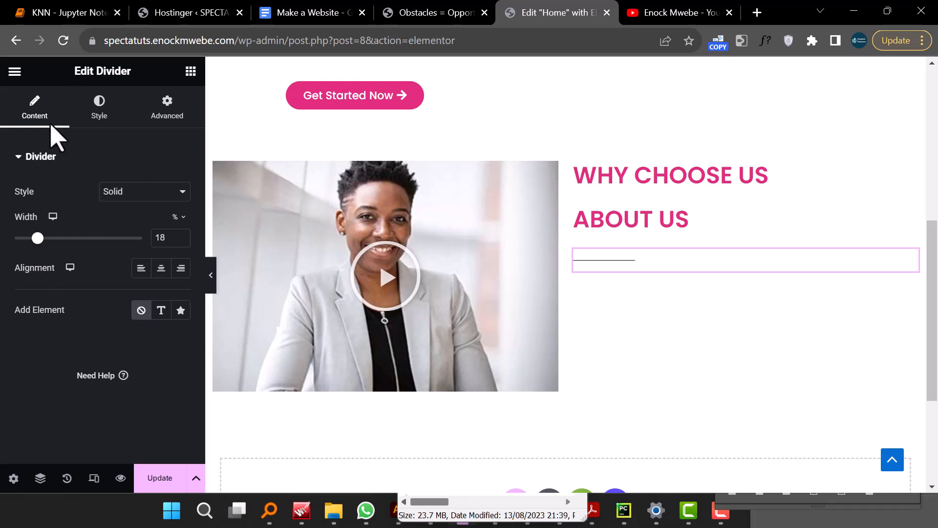
# - Set the divider's weight to 4.7 and apply the pink global colour to it
pyautogui.click(99, 101)
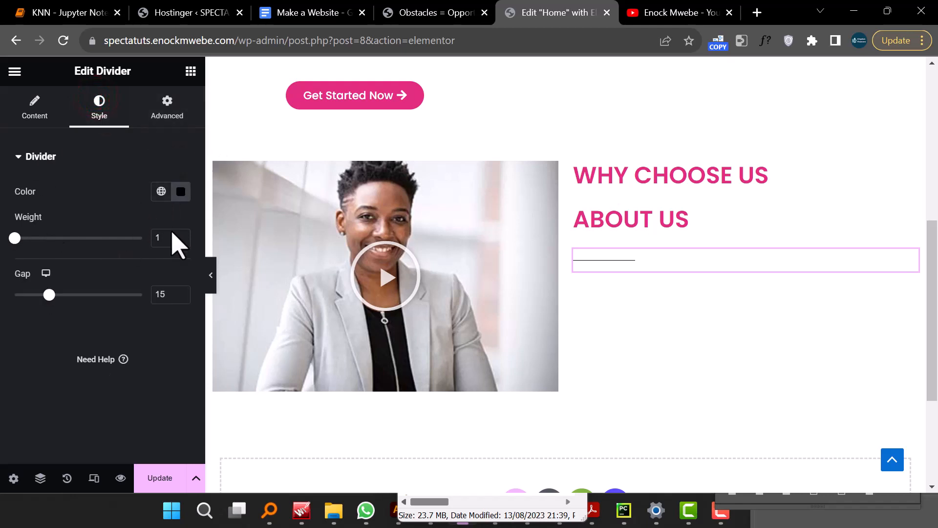
pyautogui.moveTo(182, 236); pyautogui.dragTo(182, 236)
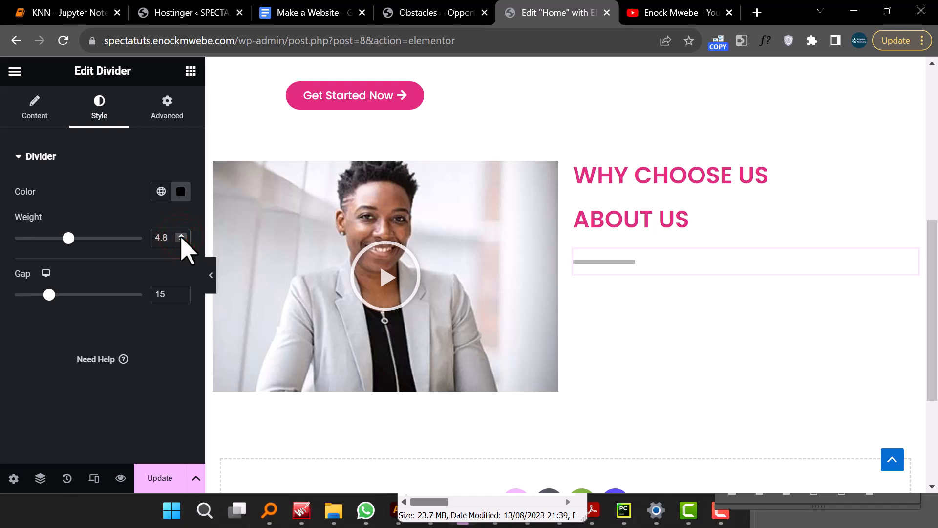
pyautogui.click(181, 240)
pyautogui.click(161, 191)
pyautogui.click(111, 259)
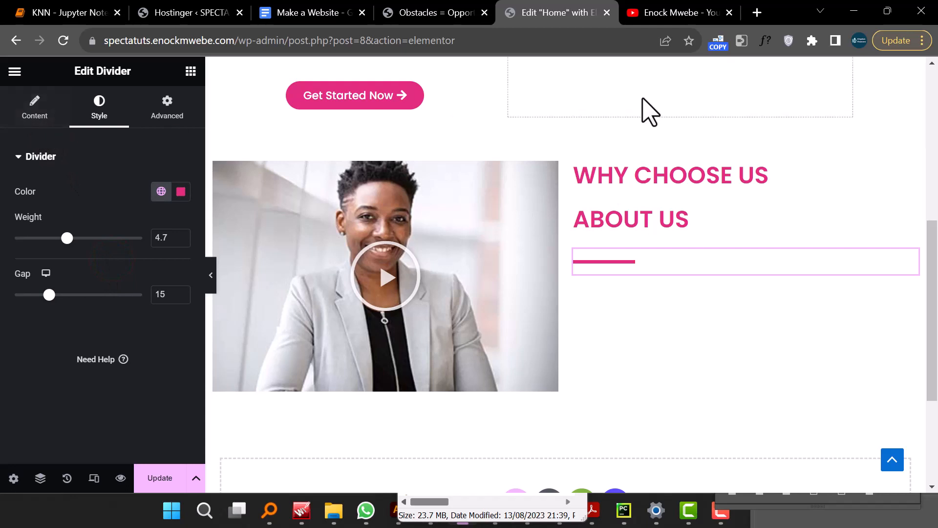
# - Copy the About Us paragraph text from the SPECTA demo page
pyautogui.click(434, 16)
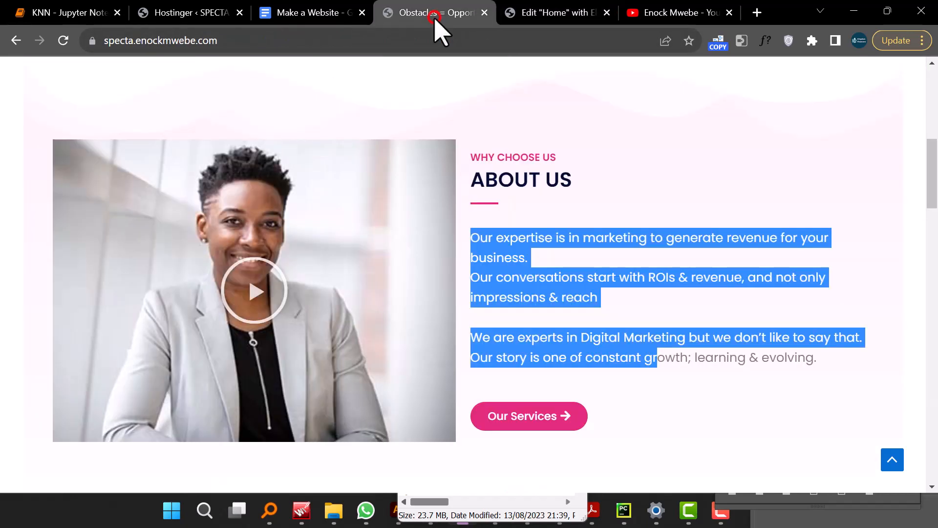
pyautogui.click(620, 345)
pyautogui.moveTo(470, 237); pyautogui.dragTo(818, 367)
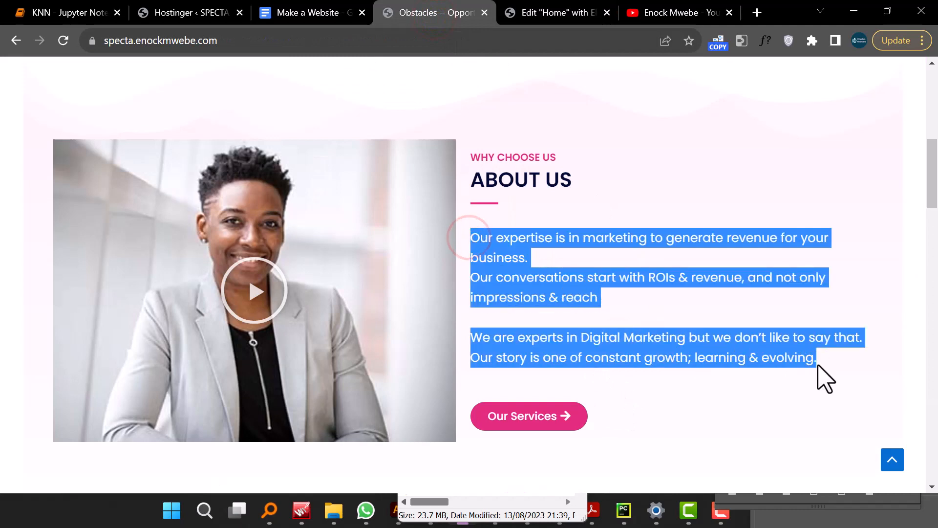
pyautogui.rightClick(548, 277)
pyautogui.click(557, 285)
pyautogui.click(548, 16)
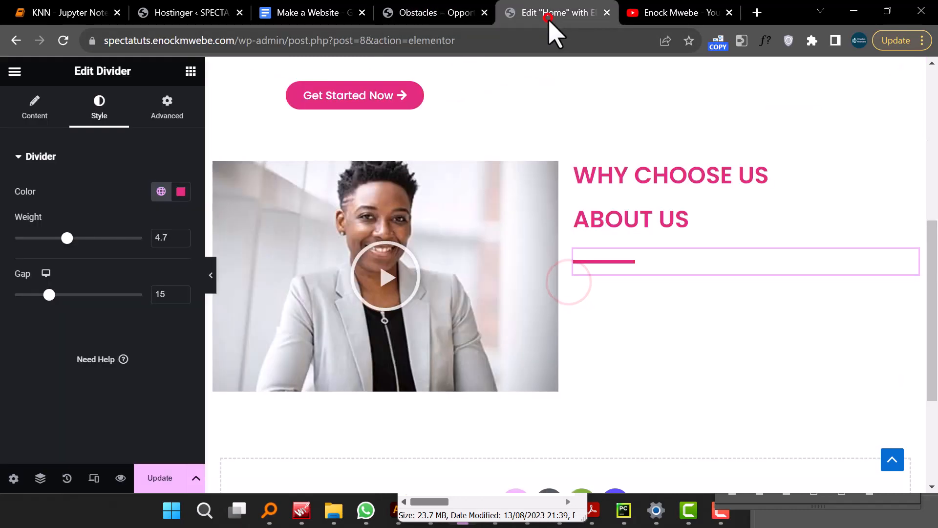
# - Add a Text Editor widget below the divider and replace its placeholder with the copied About Us paragraph text
pyautogui.click(190, 72)
pyautogui.moveTo(146, 373); pyautogui.dragTo(619, 266)
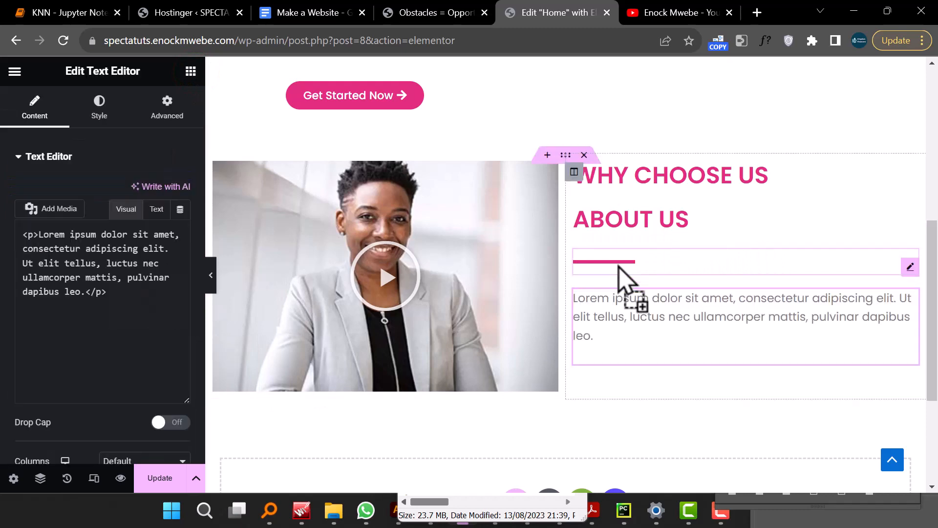
pyautogui.click(88, 326)
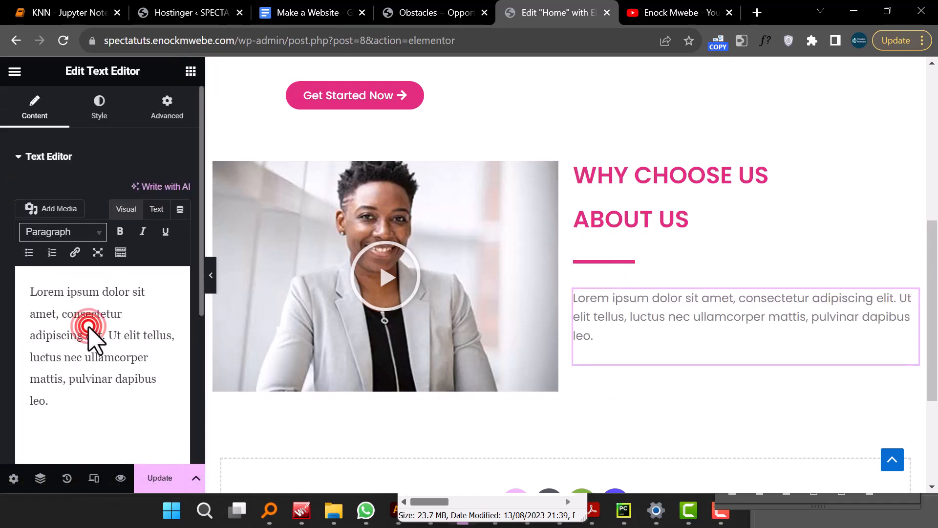
pyautogui.click(81, 347)
pyautogui.hotkey('ctrl', 'a')
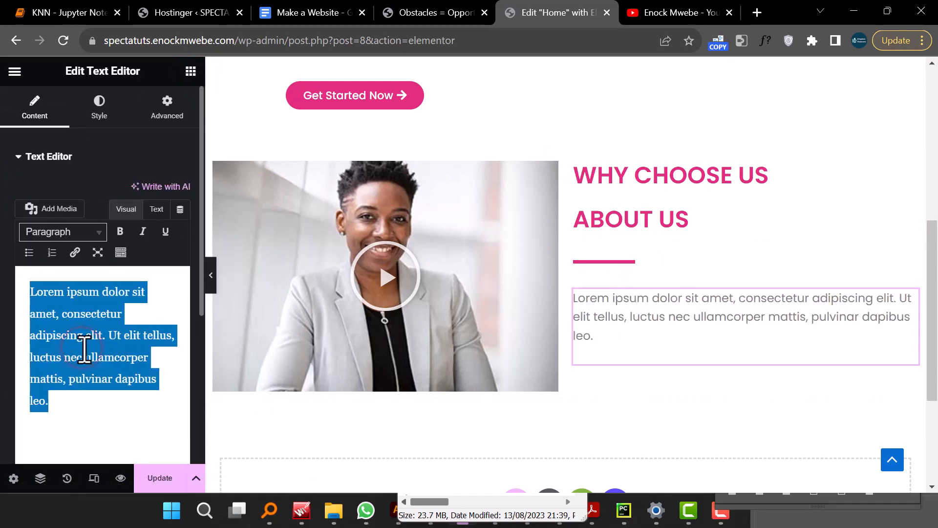
pyautogui.rightClick(82, 348)
pyautogui.click(151, 150)
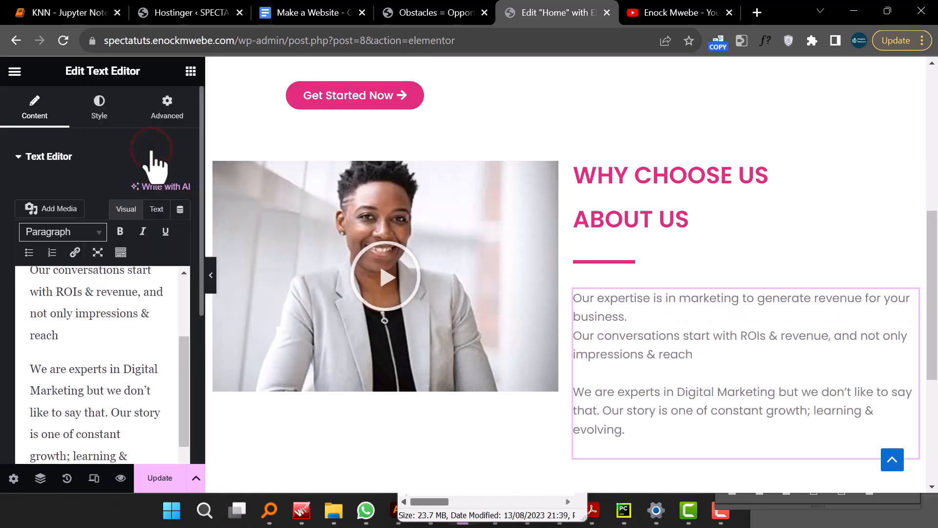
# - Copy the Get Started Now button and paste it below the About Us paragraph, checking the demo's layout
pyautogui.scroll(-4, 721, 320)
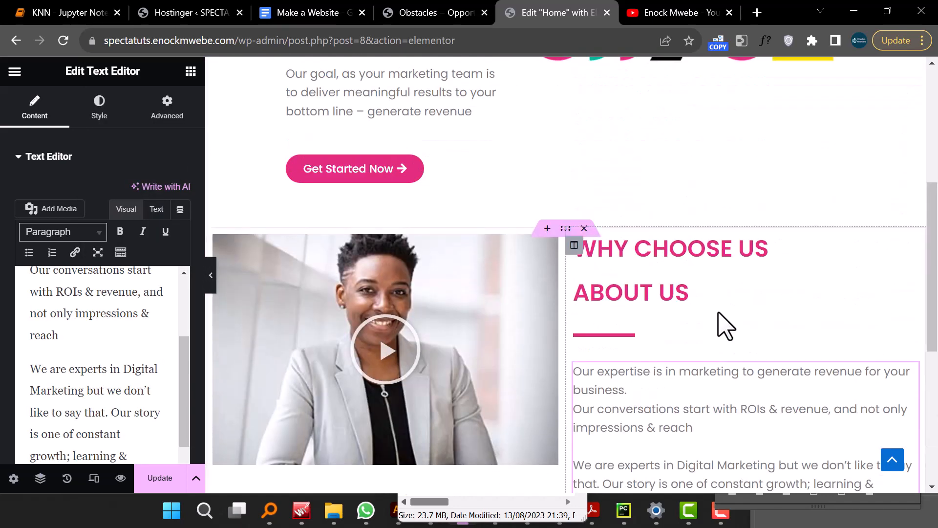
pyautogui.scroll(-6, 726, 326)
pyautogui.scroll(6, 725, 327)
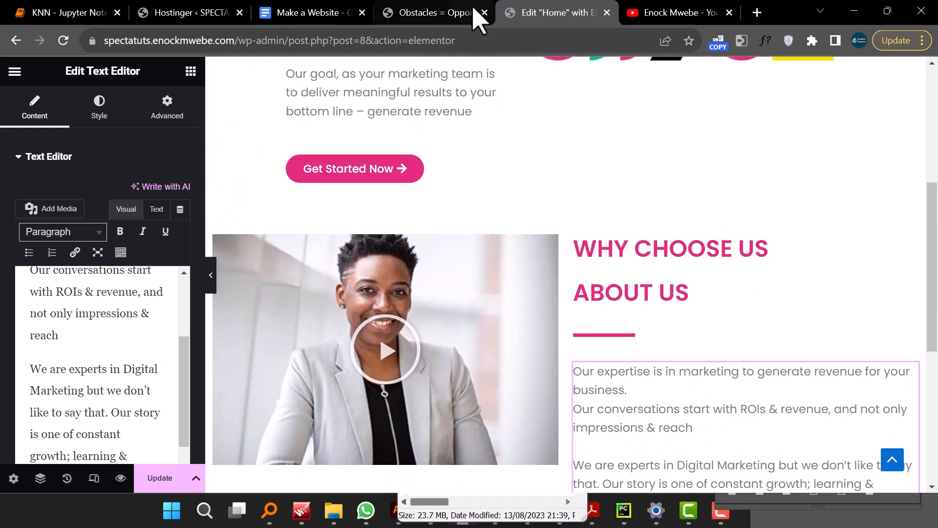
pyautogui.click(452, 15)
pyautogui.scroll(-3, 509, 224)
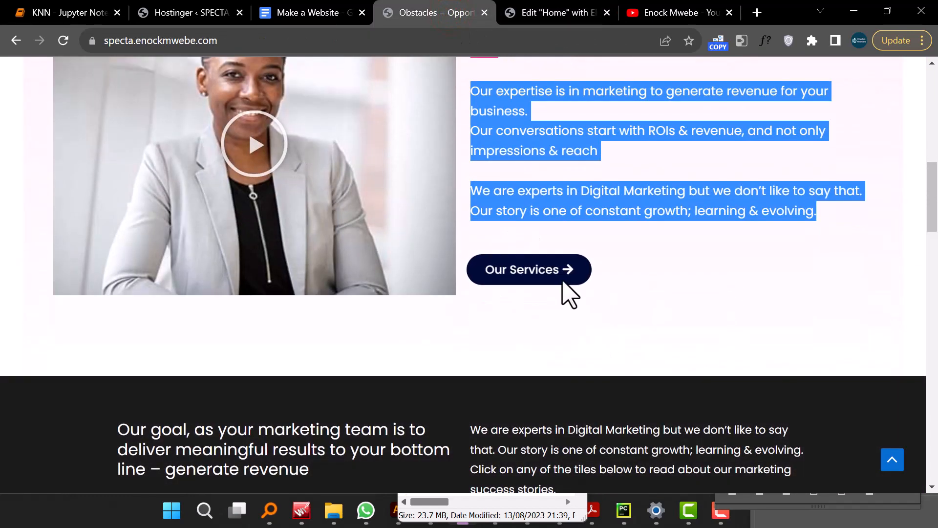
pyautogui.click(555, 24)
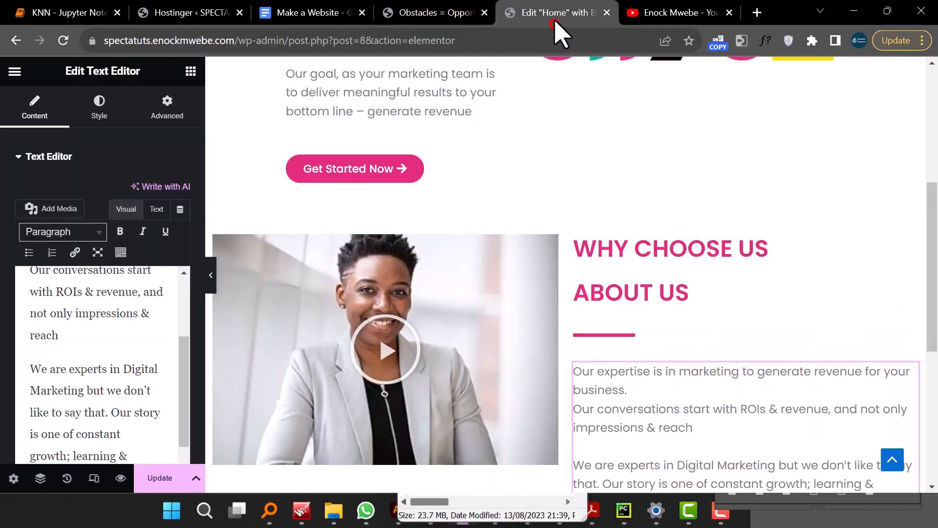
pyautogui.rightClick(367, 174)
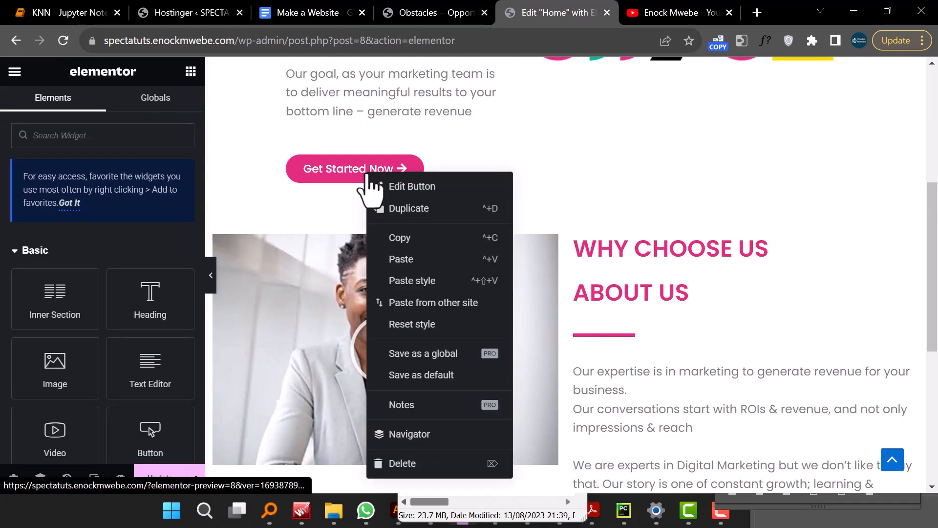
pyautogui.click(404, 240)
pyautogui.scroll(-6, 588, 239)
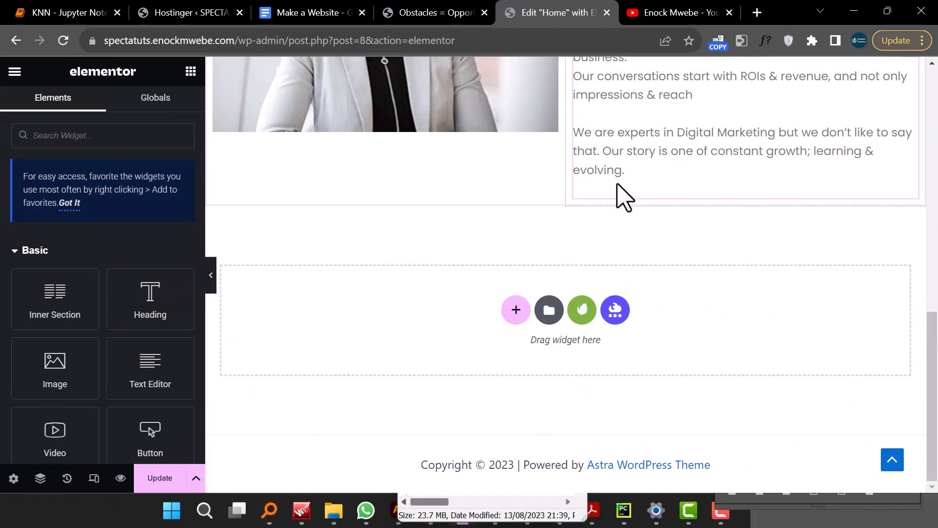
pyautogui.rightClick(623, 197)
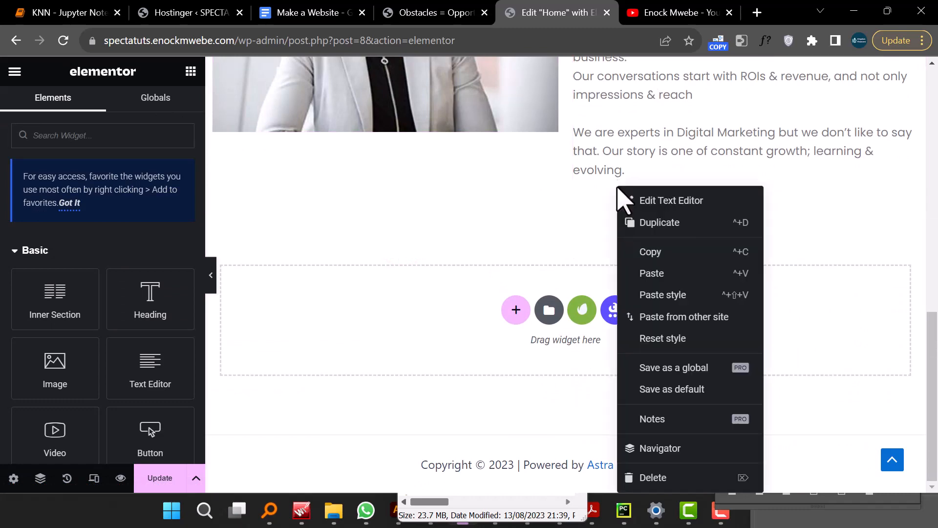
pyautogui.click(667, 272)
# - Preview the About Us section with the editing panel hidden and compare it with the SPECTA demo
pyautogui.scroll(6, 666, 281)
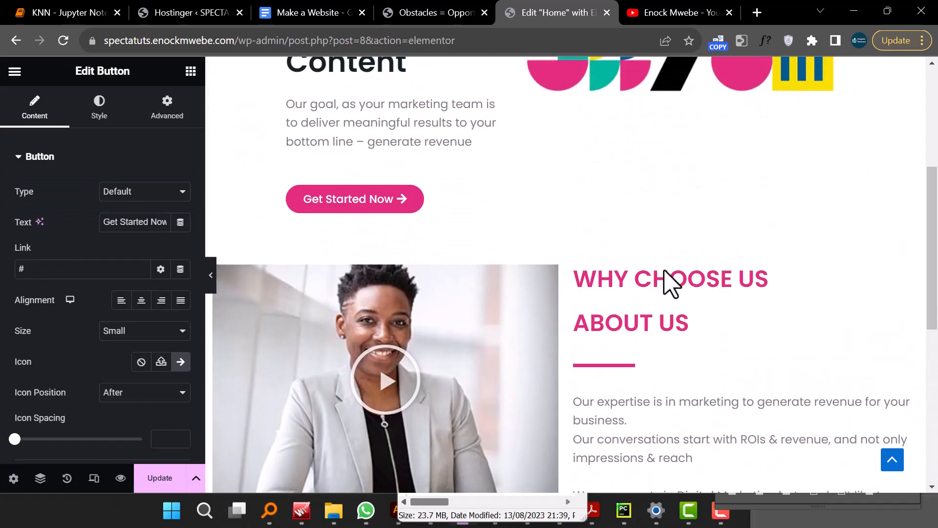
pyautogui.click(211, 276)
pyautogui.scroll(-2, 551, 334)
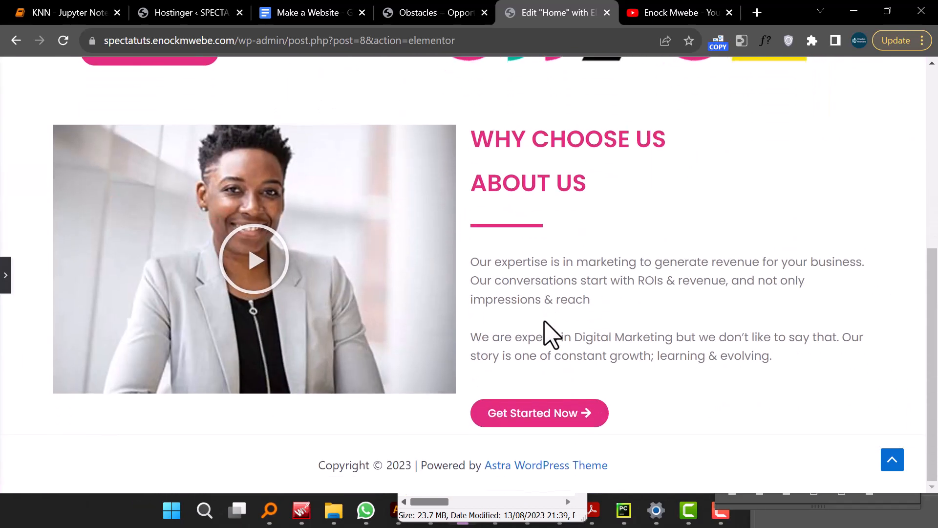
pyautogui.click(5, 275)
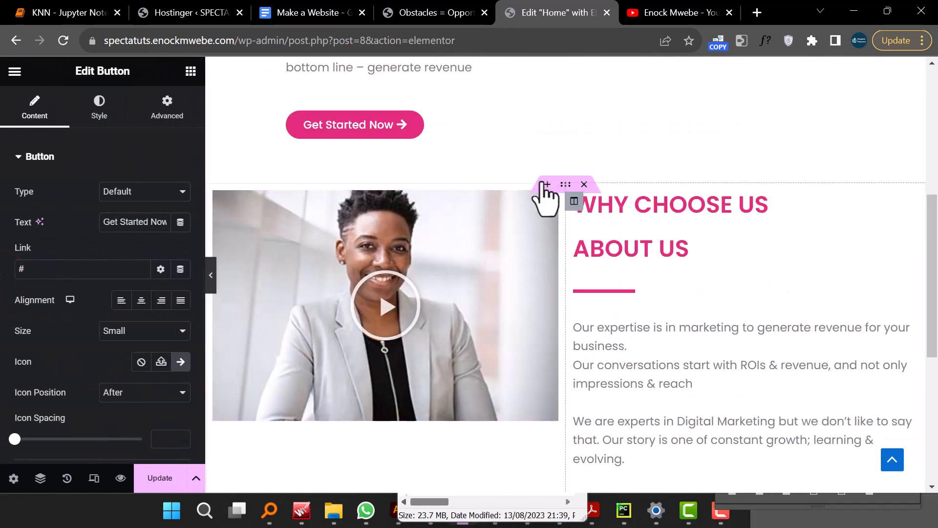
pyautogui.click(433, 7)
pyautogui.scroll(5, 585, 188)
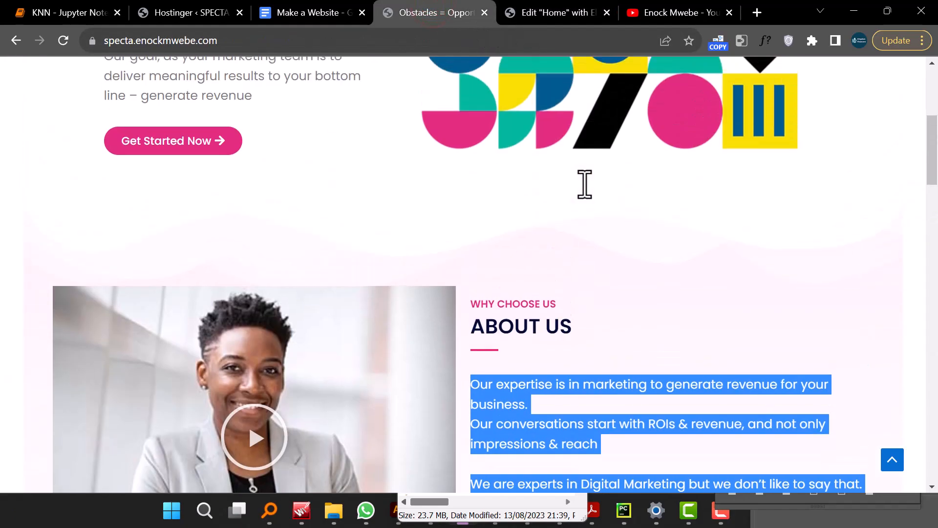
pyautogui.click(595, 275)
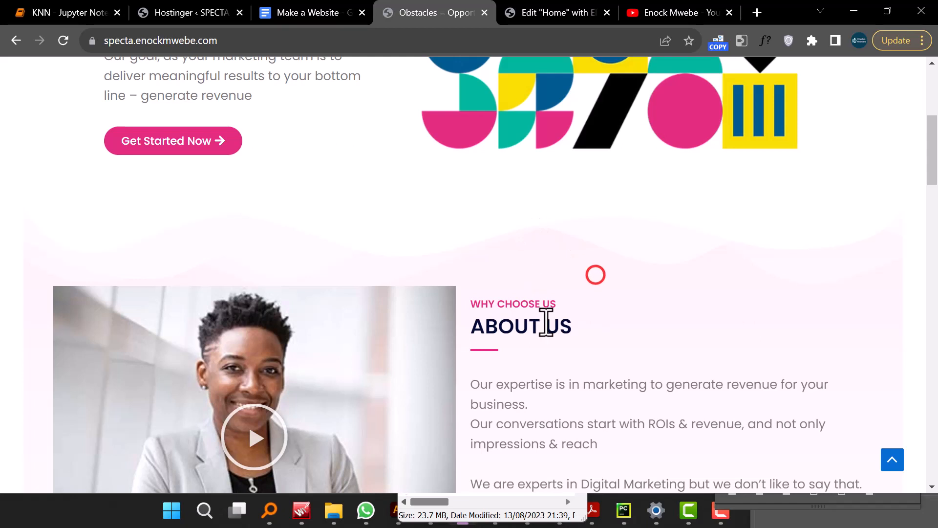
pyautogui.click(541, 12)
# - Set the WHY CHOOSE US heading's typography size to 17 px
pyautogui.click(632, 206)
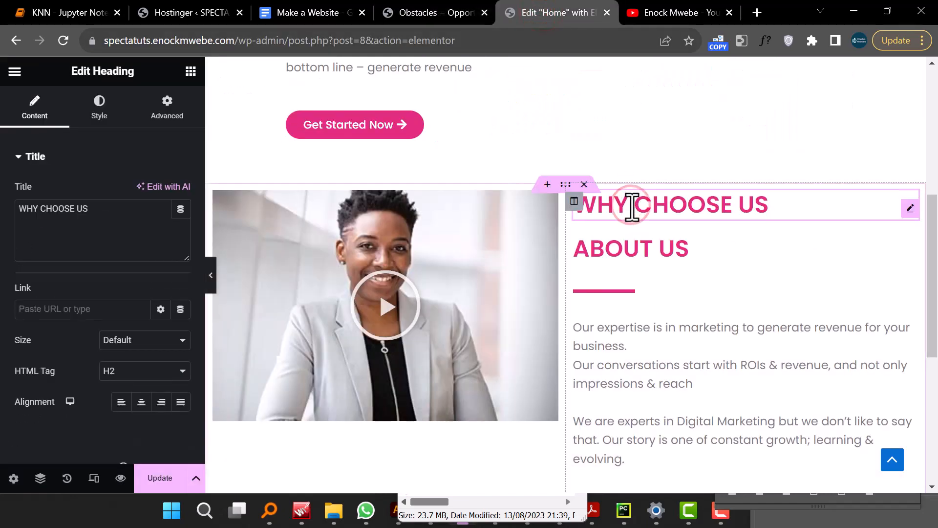
pyautogui.click(103, 110)
pyautogui.click(181, 223)
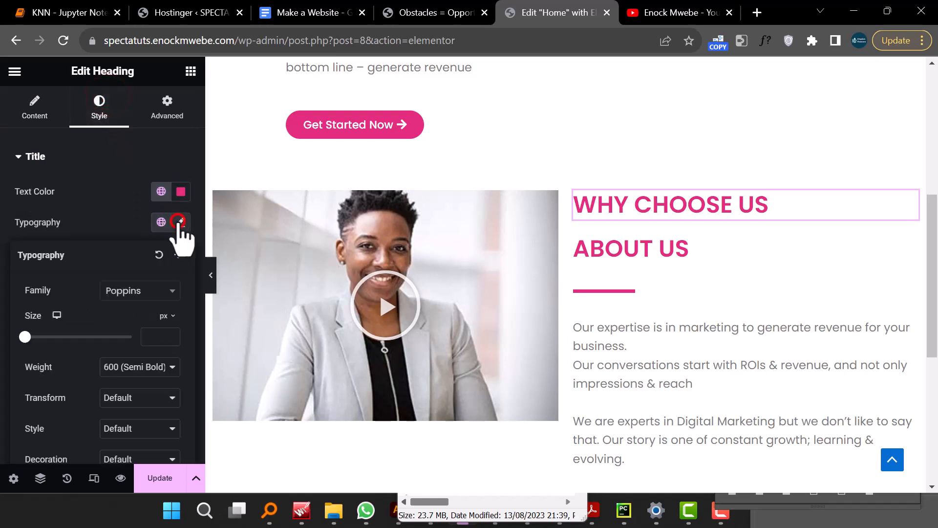
pyautogui.moveTo(27, 337); pyautogui.dragTo(34, 337)
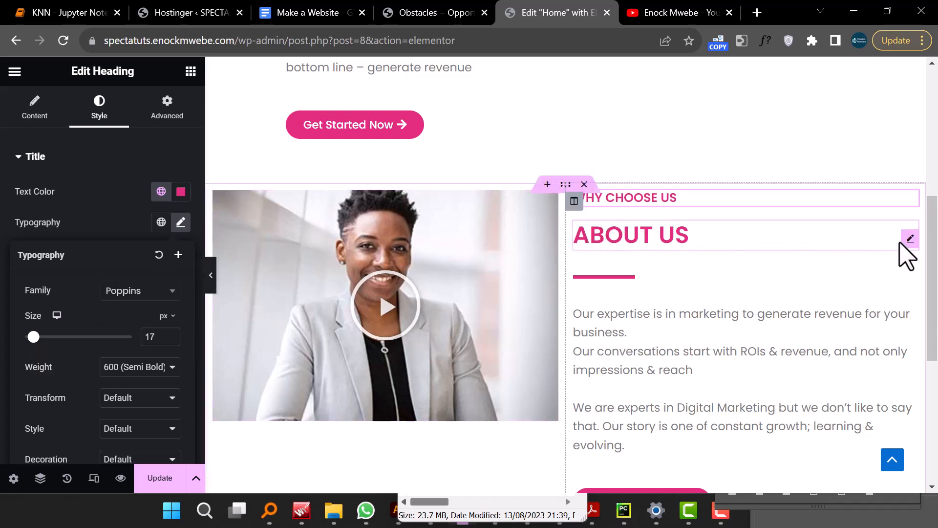
# - Change the ABOUT US heading's text colour to dark navy #080C14
pyautogui.click(910, 239)
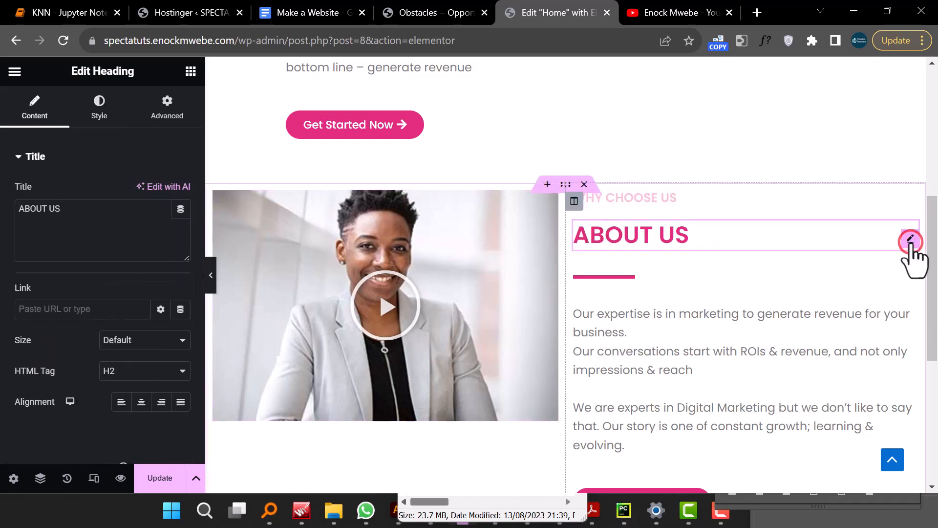
pyautogui.click(92, 106)
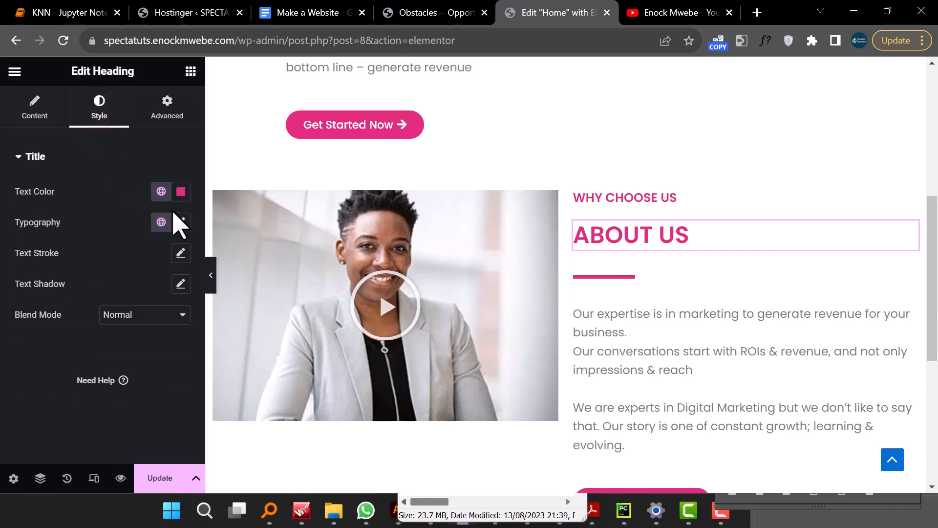
pyautogui.click(180, 192)
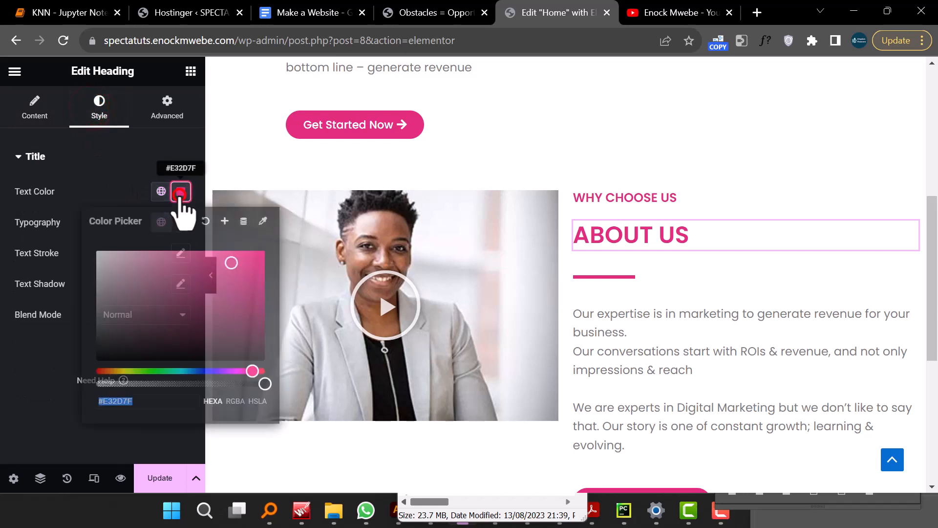
pyautogui.moveTo(139, 273); pyautogui.dragTo(217, 359)
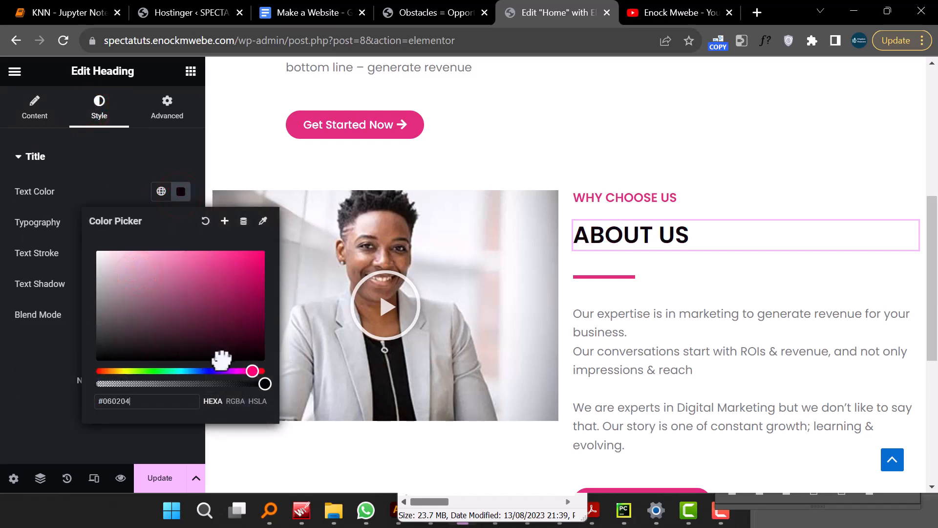
pyautogui.click(199, 370)
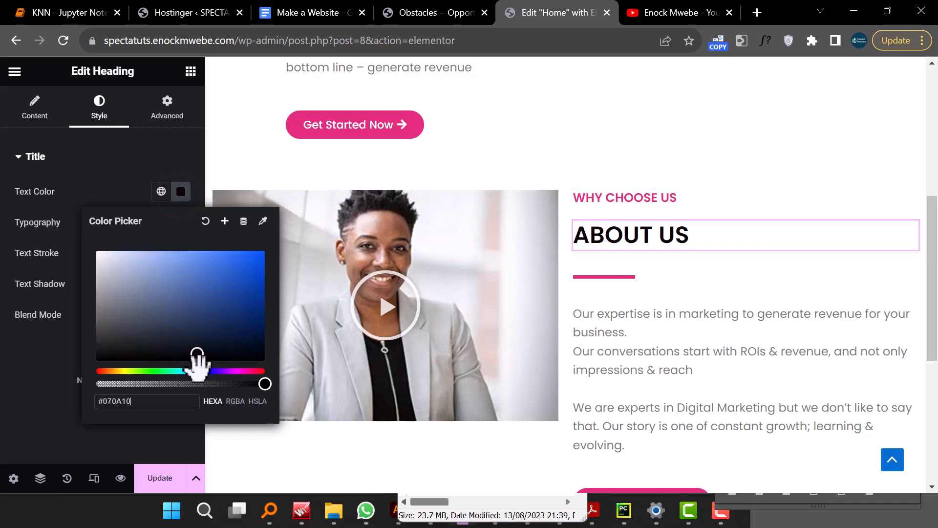
pyautogui.moveTo(194, 352); pyautogui.dragTo(195, 352)
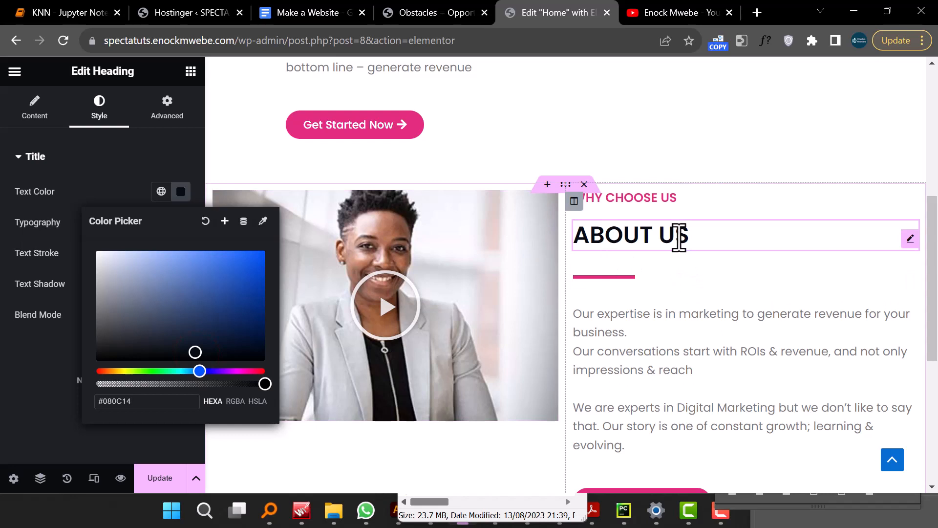
# - Unlink the ABOUT US heading's margins and set its top margin to -21 px
pyautogui.click(169, 104)
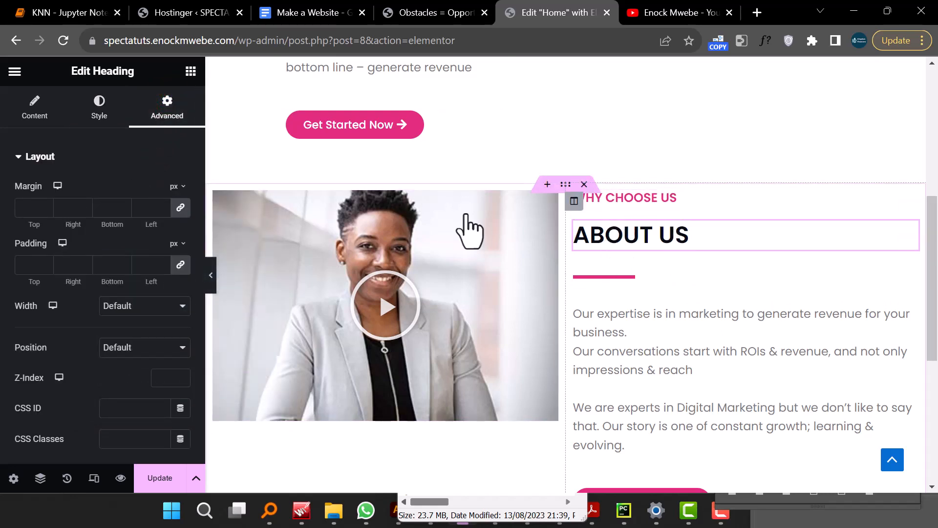
pyautogui.click(457, 14)
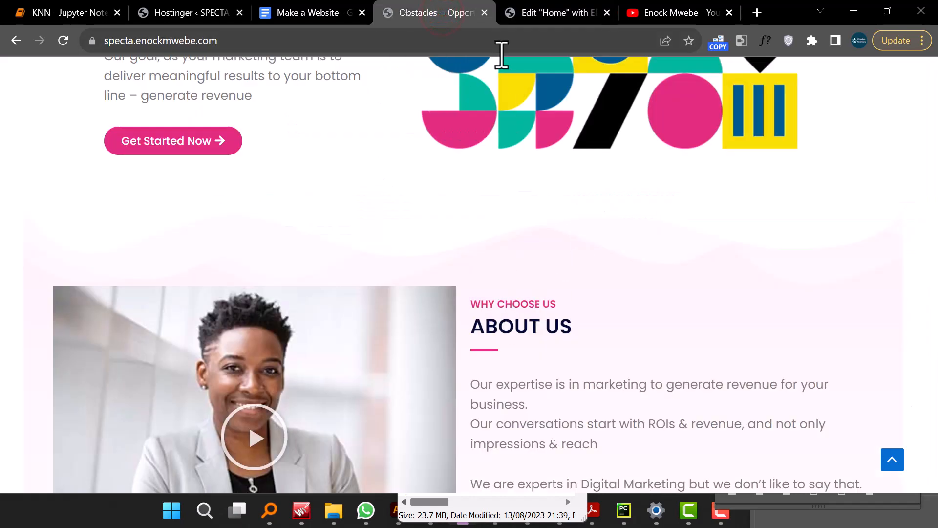
pyautogui.click(533, 21)
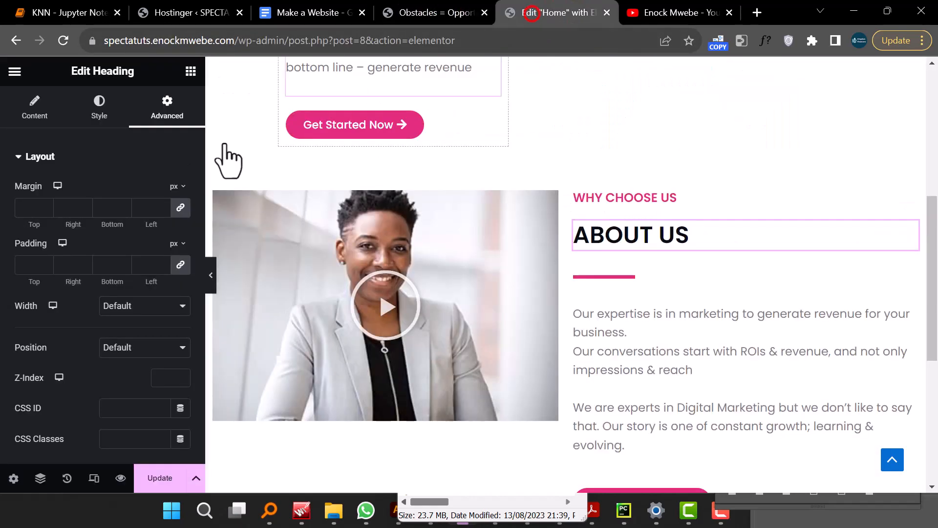
pyautogui.click(177, 206)
pyautogui.click(45, 211)
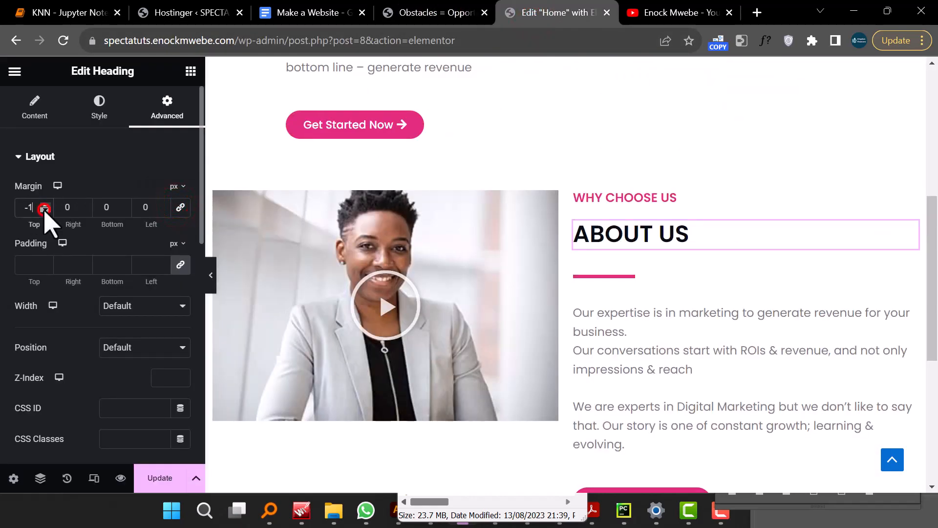
pyautogui.click(45, 211)
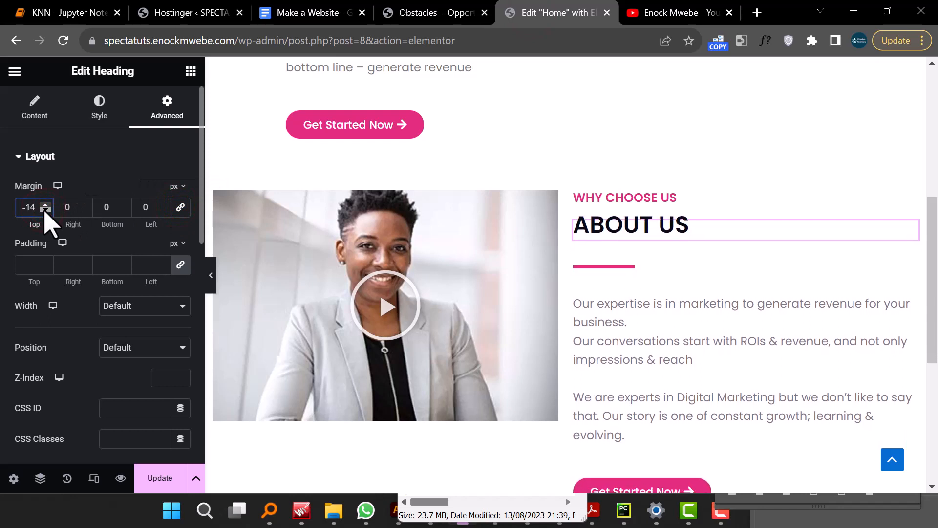
pyautogui.click(44, 211)
pyautogui.click(45, 211)
pyautogui.click(46, 212)
pyautogui.click(46, 211)
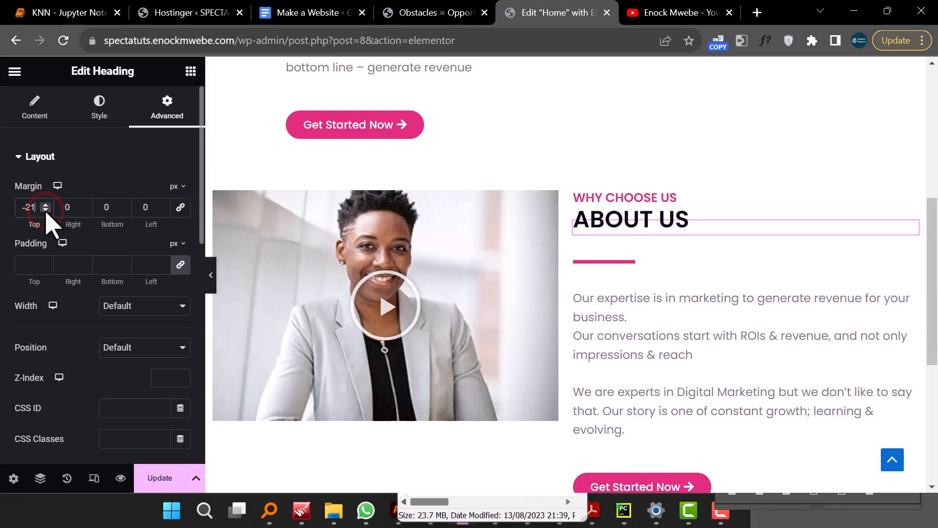
# - Unlink the divider's margins and set its top margin to -14 px
pyautogui.click(637, 268)
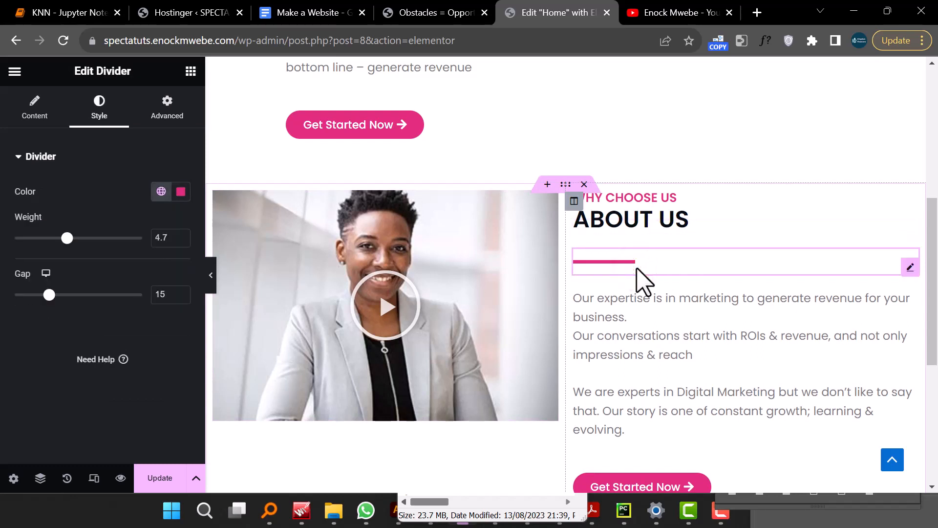
pyautogui.click(166, 113)
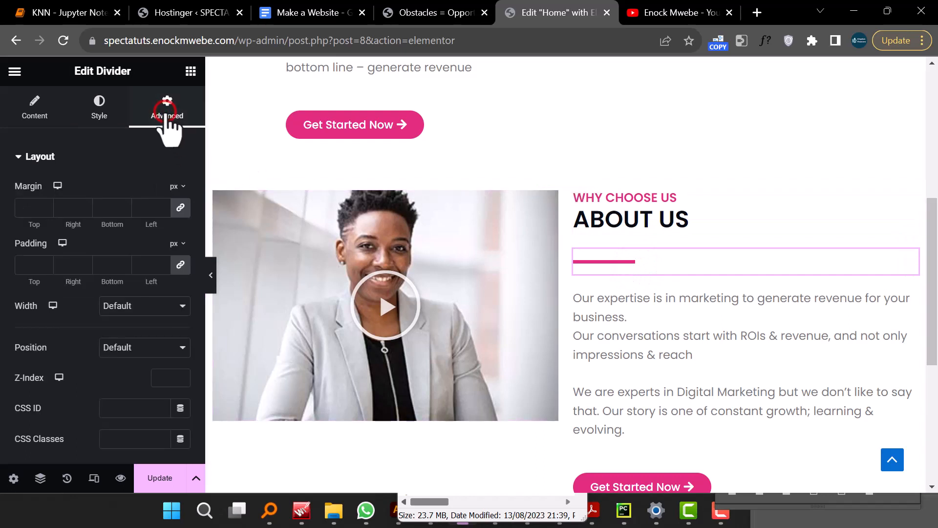
pyautogui.click(180, 207)
pyautogui.doubleClick(45, 210)
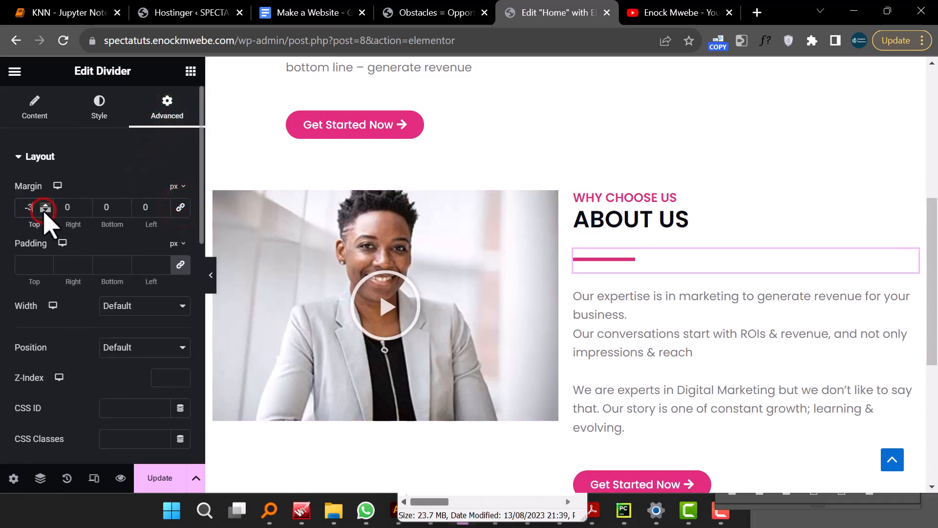
pyautogui.tripleClick(44, 211)
pyautogui.tripleClick(44, 210)
pyautogui.tripleClick(45, 211)
pyautogui.doubleClick(44, 211)
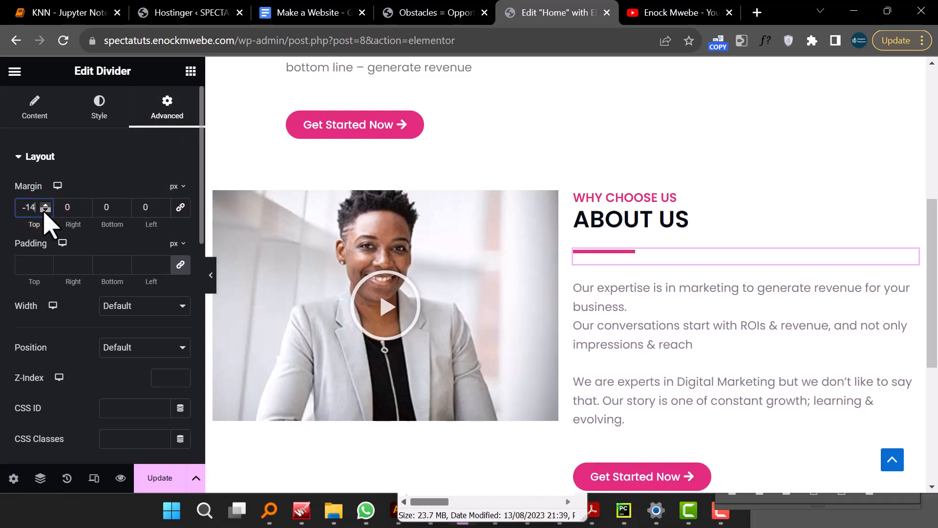
# - Set the divider's top margin to -25 px
pyautogui.doubleClick(44, 211)
pyautogui.doubleClick(44, 210)
pyautogui.tripleClick(44, 211)
pyautogui.doubleClick(44, 211)
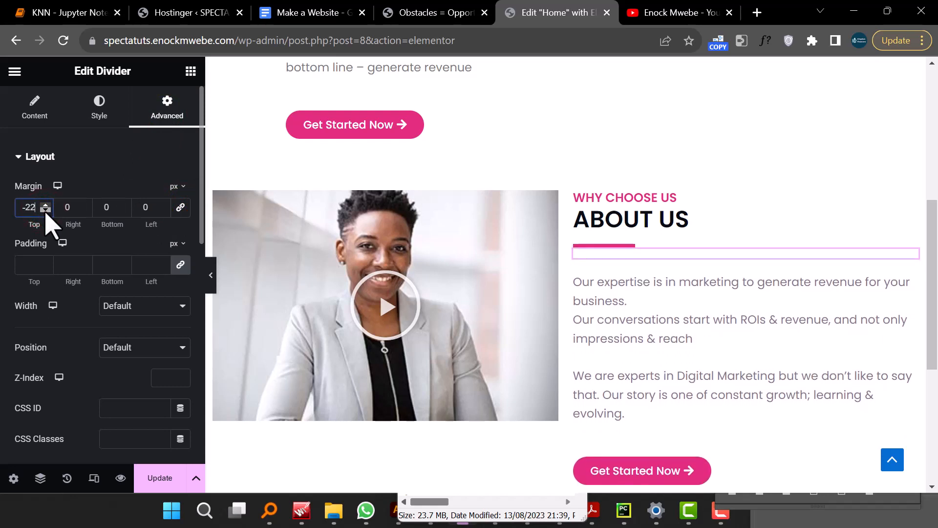
pyautogui.tripleClick(44, 210)
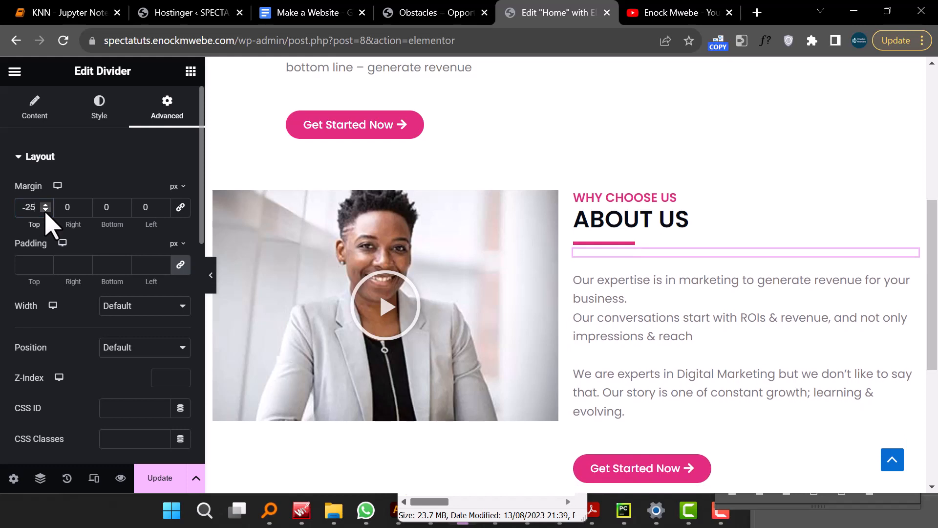
# - Unlink the About Us paragraph text's margins and set its top margin to -24 px
pyautogui.click(618, 342)
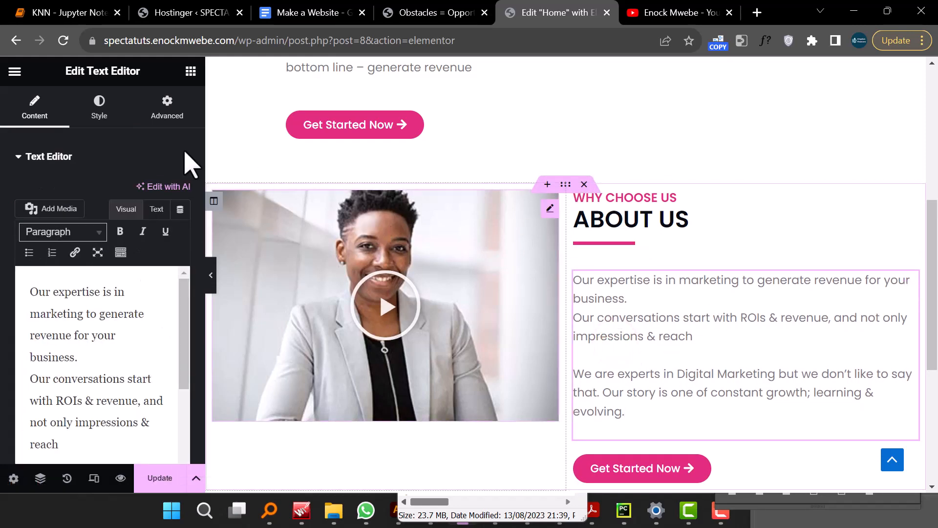
pyautogui.click(168, 109)
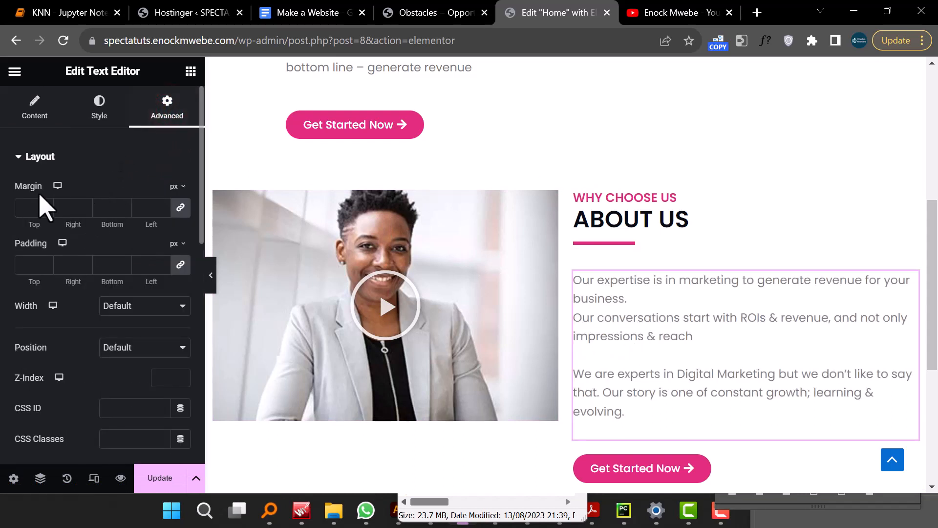
pyautogui.click(180, 207)
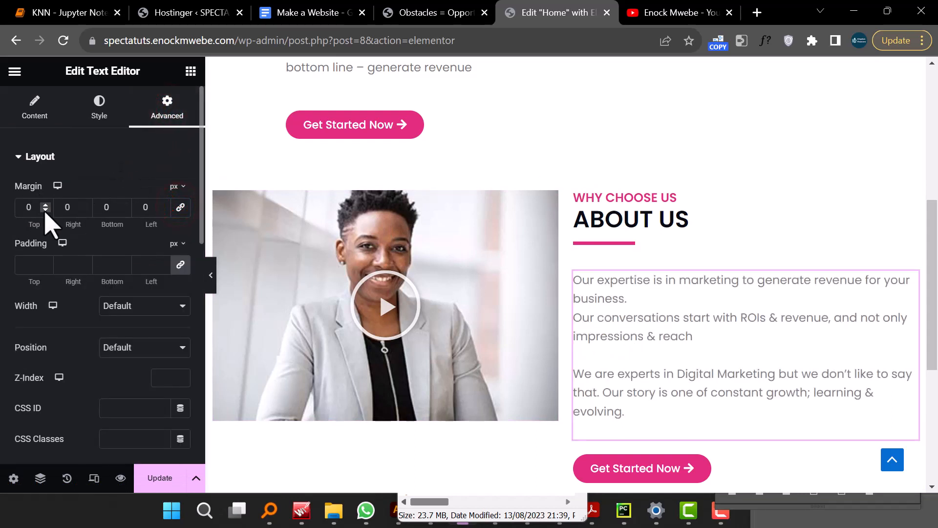
pyautogui.click(45, 210)
pyautogui.tripleClick(45, 211)
pyautogui.tripleClick(45, 211)
pyautogui.tripleClick(45, 211)
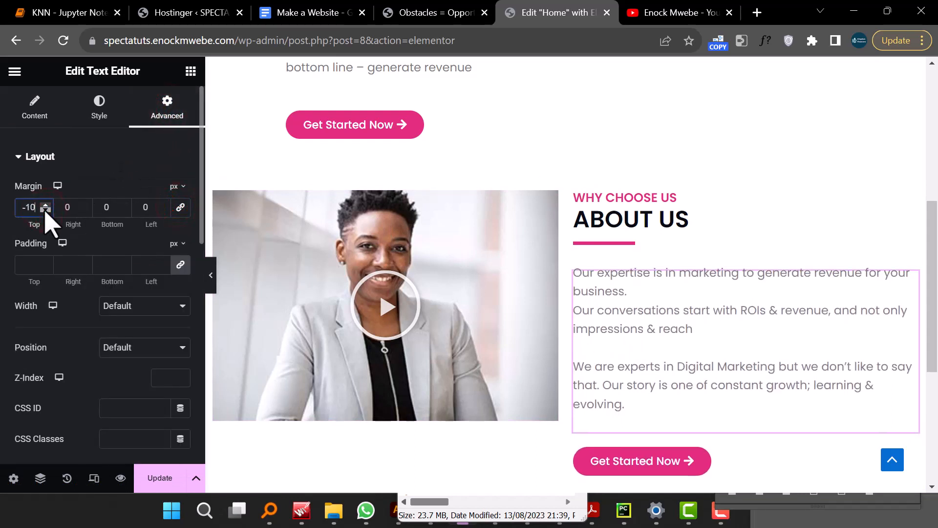
pyautogui.tripleClick(45, 211)
pyautogui.tripleClick(45, 210)
pyautogui.tripleClick(45, 211)
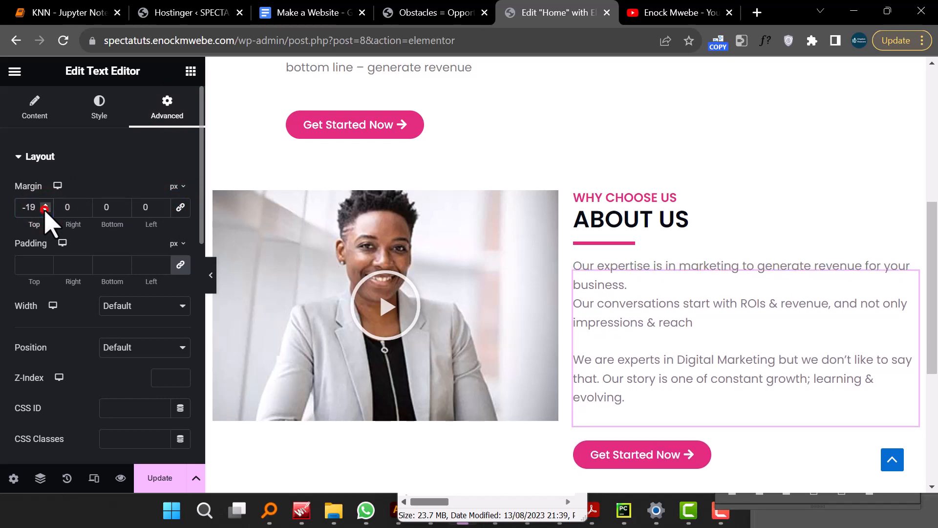
pyautogui.tripleClick(44, 211)
pyautogui.doubleClick(45, 210)
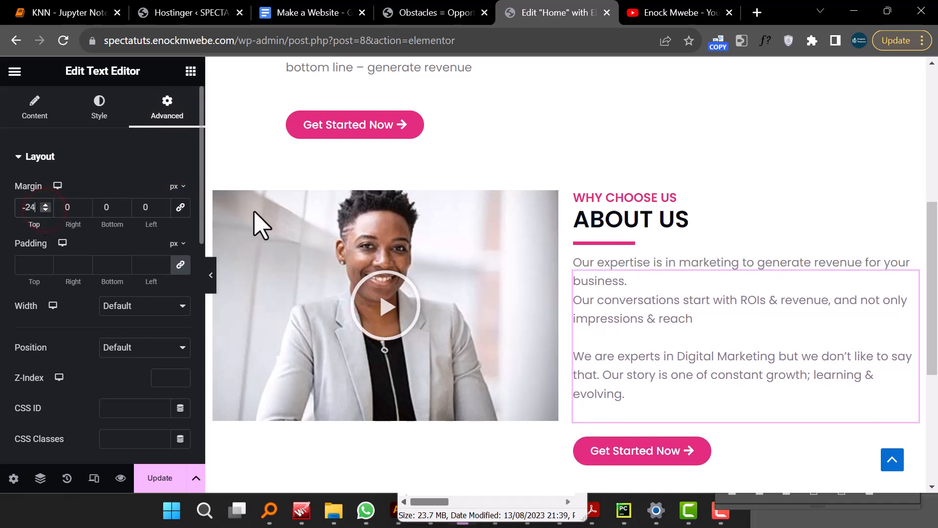
# - Unlink the About Us Get Started Now button's margins and set its top margin to -20 px
pyautogui.click(667, 454)
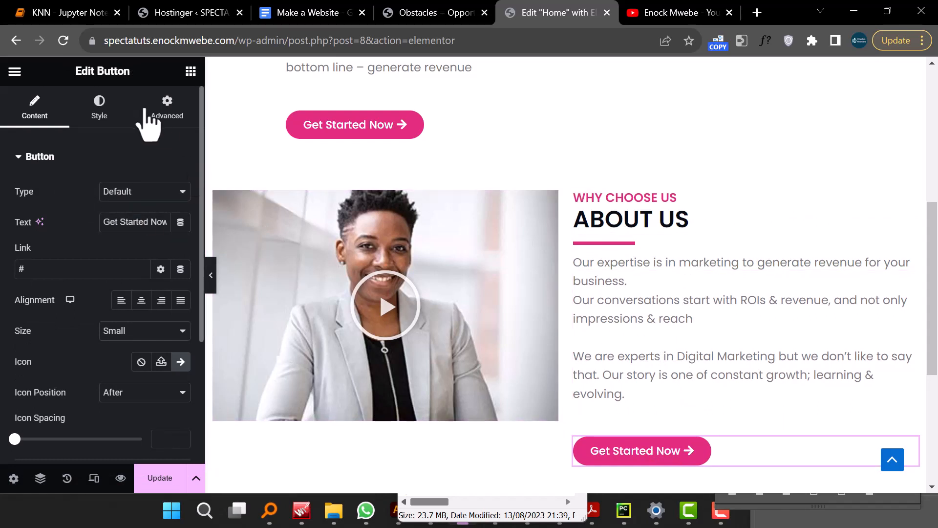
pyautogui.click(167, 110)
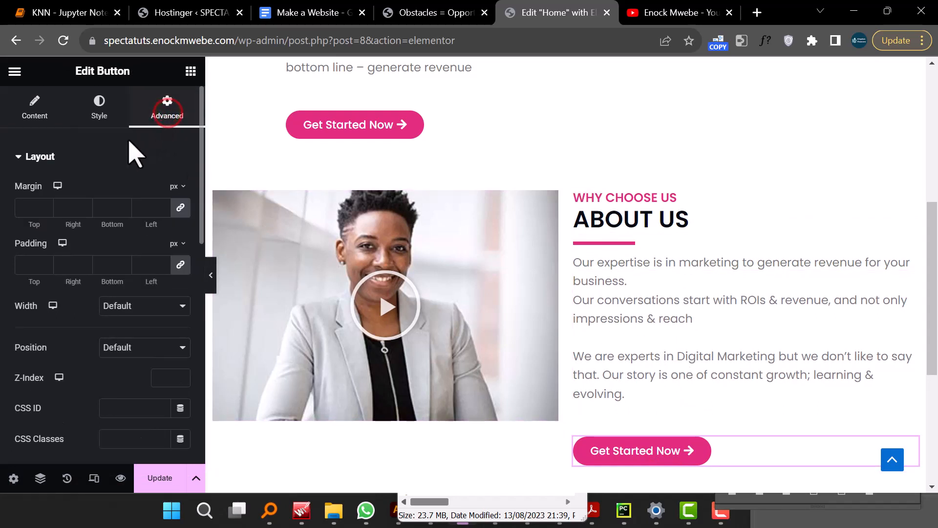
pyautogui.click(181, 207)
pyautogui.click(45, 209)
pyautogui.click(44, 209)
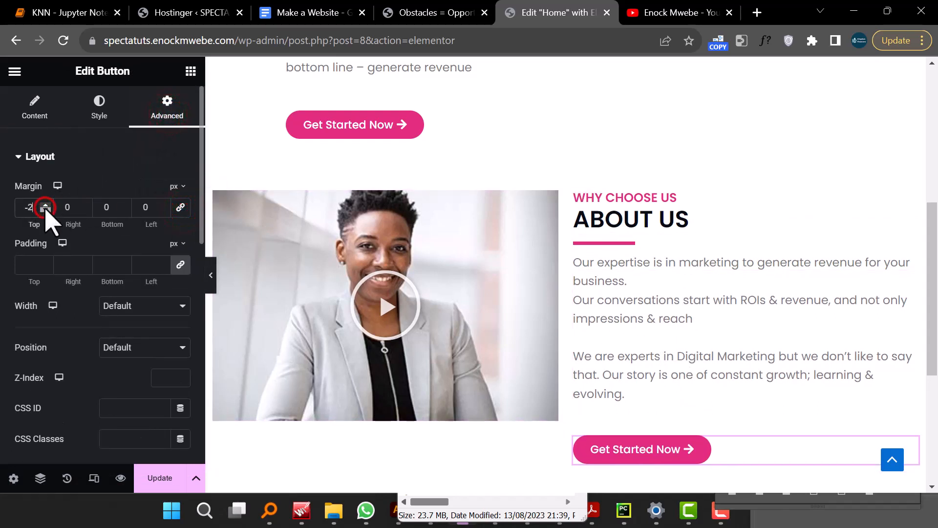
pyautogui.click(45, 209)
pyautogui.click(45, 209)
pyautogui.click(44, 209)
pyautogui.click(45, 209)
pyautogui.click(45, 209)
pyautogui.click(45, 209)
pyautogui.click(45, 209)
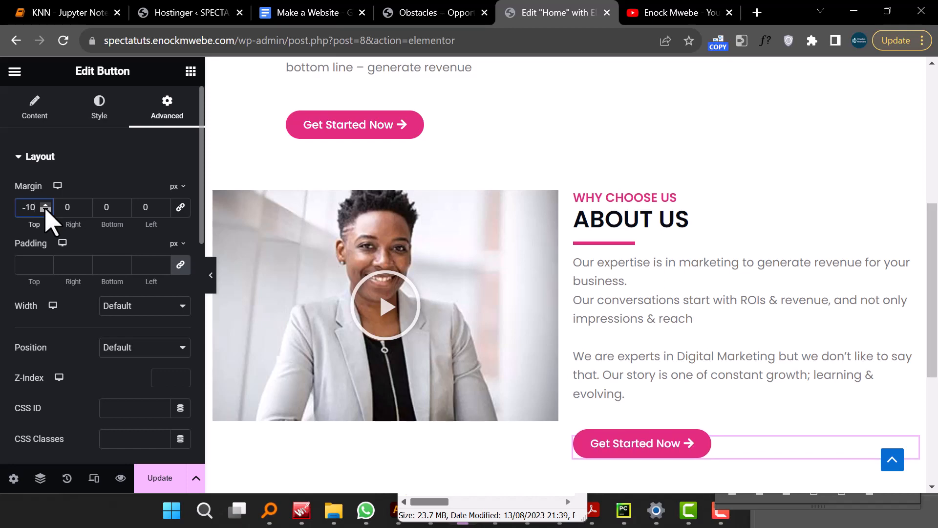
pyautogui.click(45, 209)
pyautogui.click(45, 209)
pyautogui.click(45, 209)
pyautogui.click(45, 209)
pyautogui.click(45, 209)
pyautogui.click(45, 209)
pyautogui.click(45, 209)
pyautogui.click(44, 209)
pyautogui.click(45, 209)
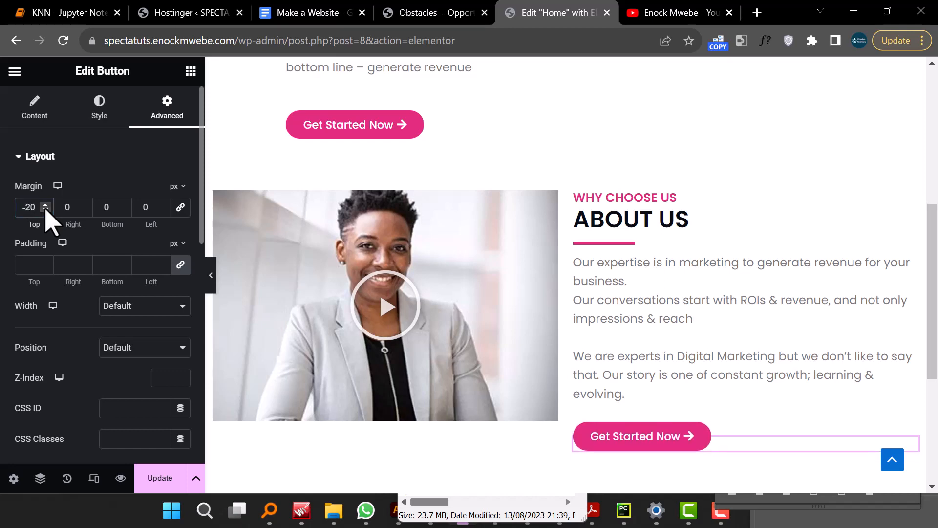
# - Unlink the hero's Get Started Now button margins and set its top margin to -21 px
pyautogui.scroll(6, 704, 340)
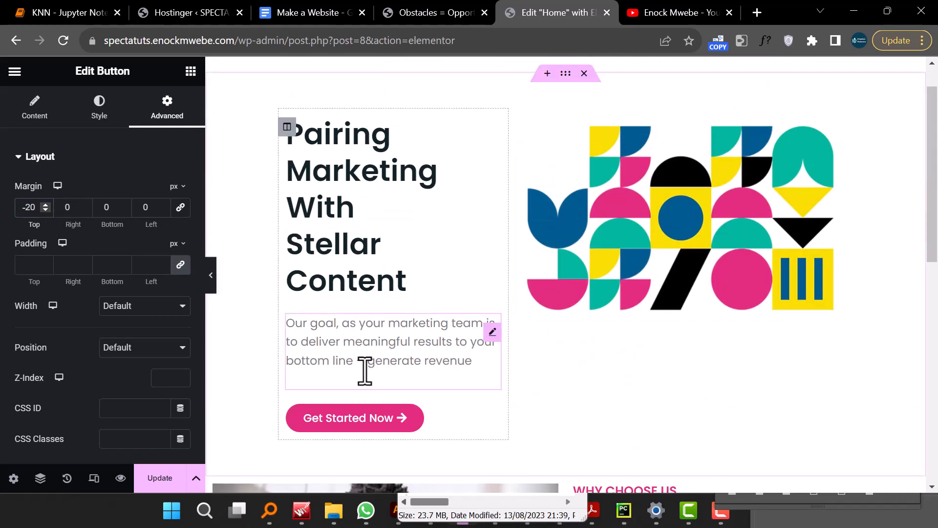
pyautogui.click(210, 275)
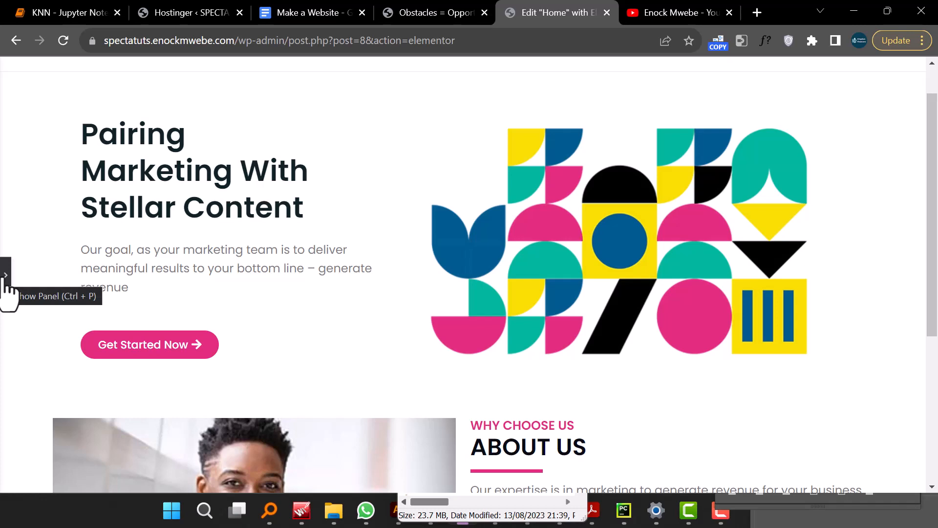
pyautogui.scroll(-5, 452, 300)
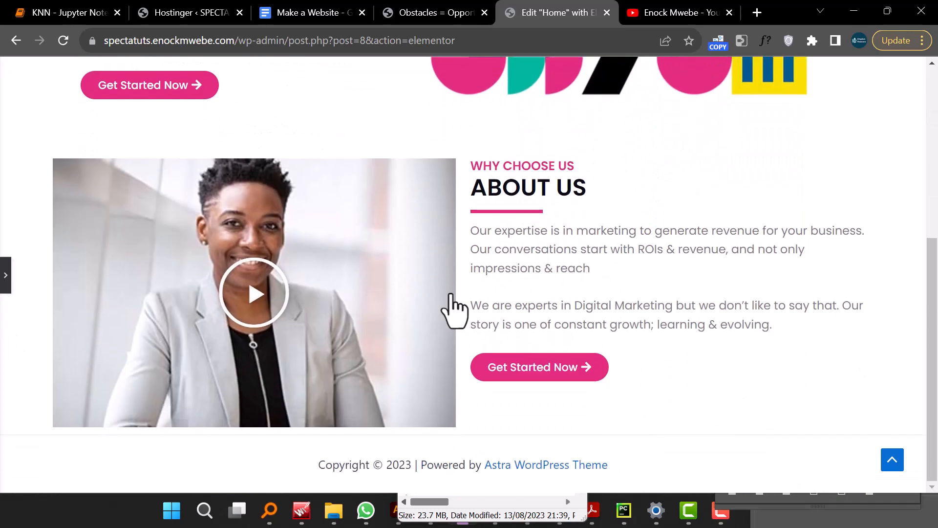
pyautogui.scroll(6, 449, 308)
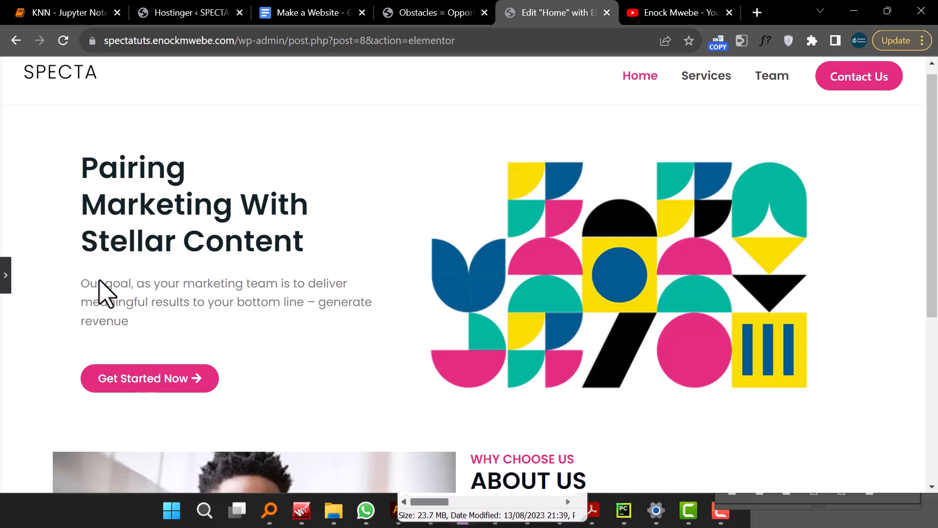
pyautogui.click(5, 278)
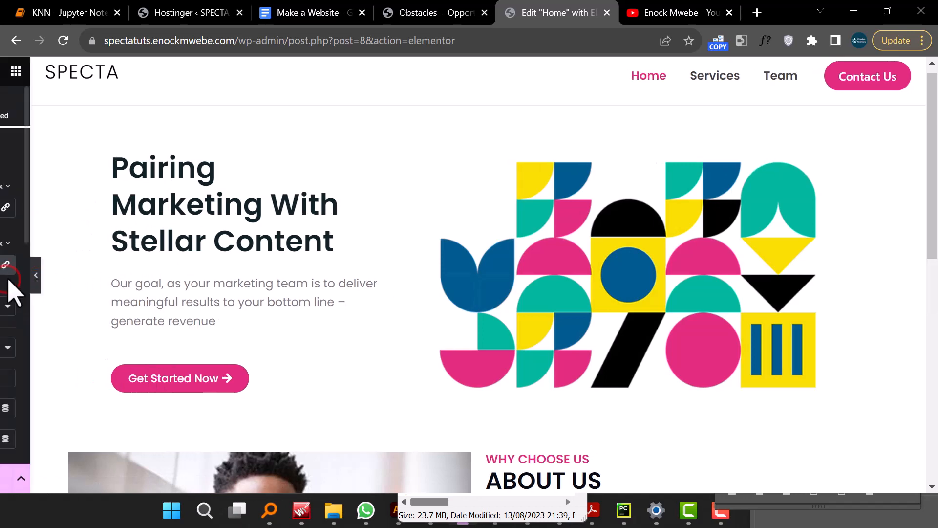
pyautogui.scroll(-3, 345, 421)
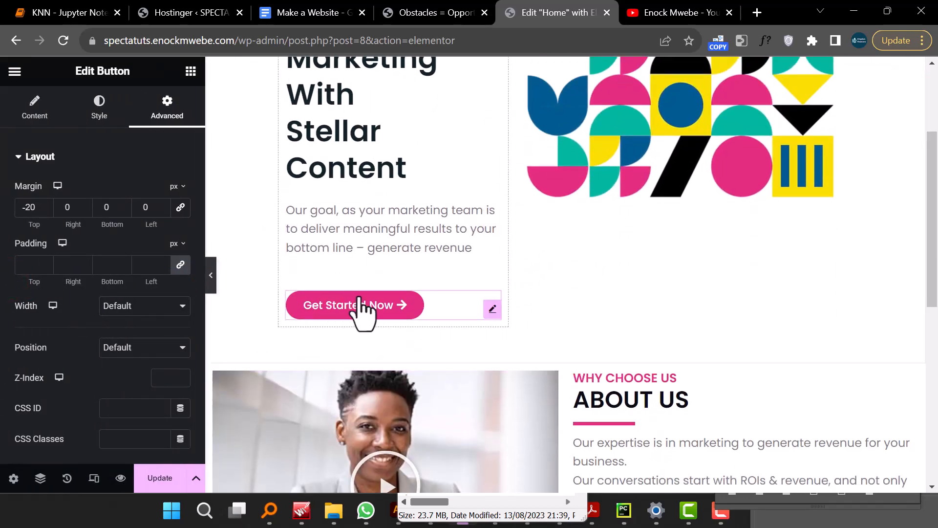
pyautogui.click(493, 309)
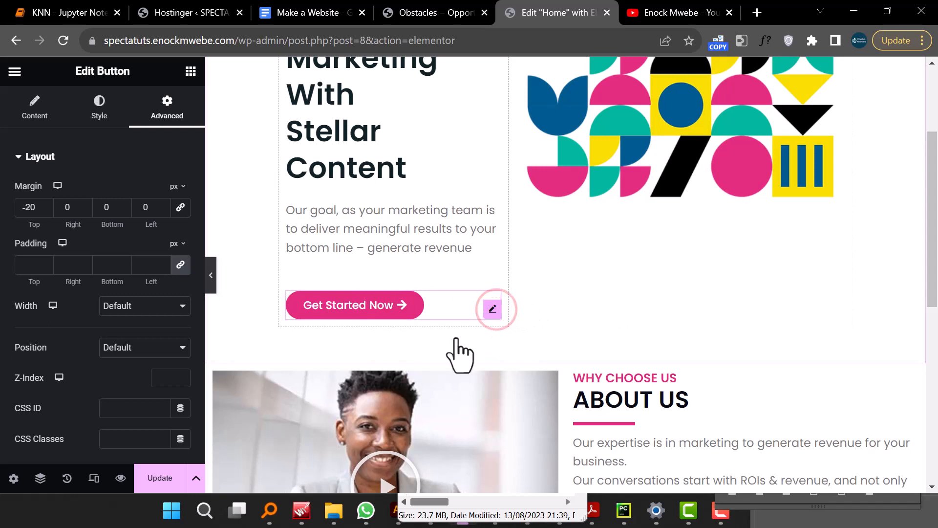
pyautogui.click(489, 309)
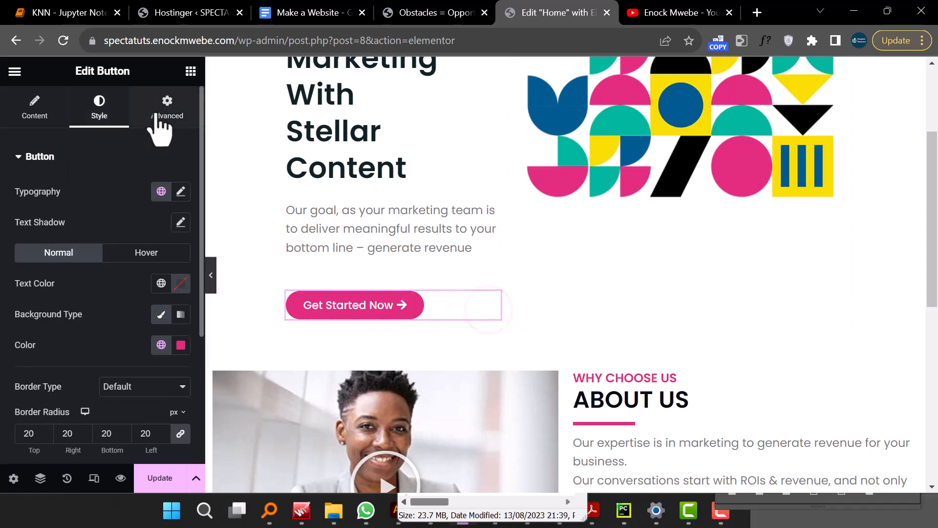
pyautogui.click(174, 117)
pyautogui.click(181, 206)
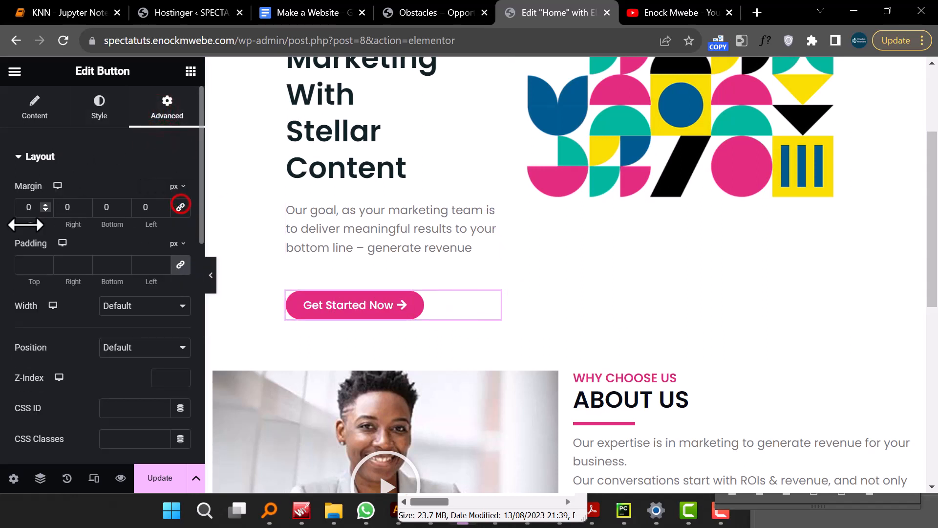
pyautogui.click(45, 209)
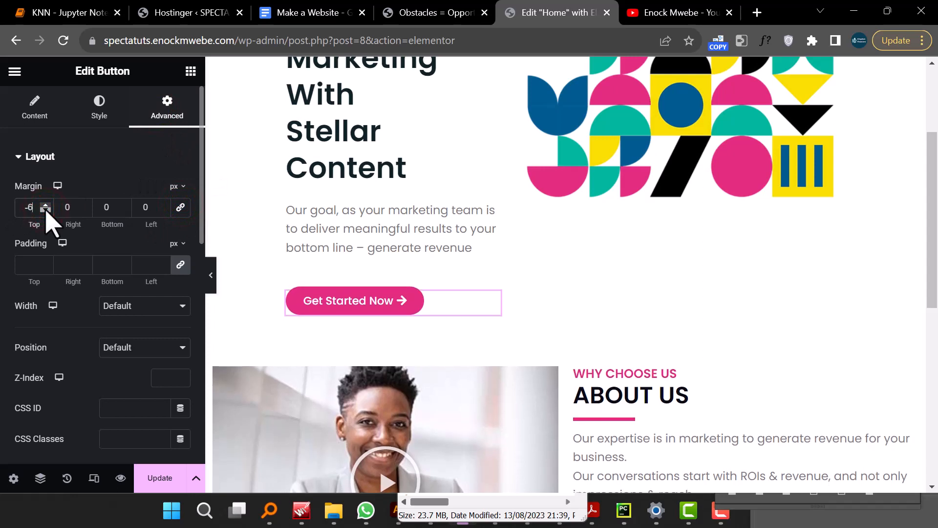
pyautogui.click(45, 209)
pyautogui.click(45, 209)
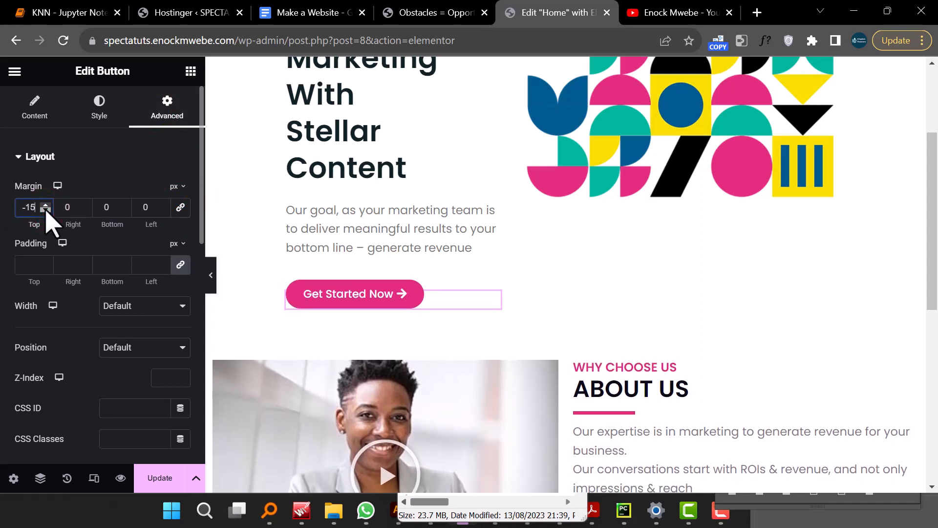
pyautogui.click(45, 209)
pyautogui.click(45, 210)
pyautogui.click(45, 210)
pyautogui.click(45, 209)
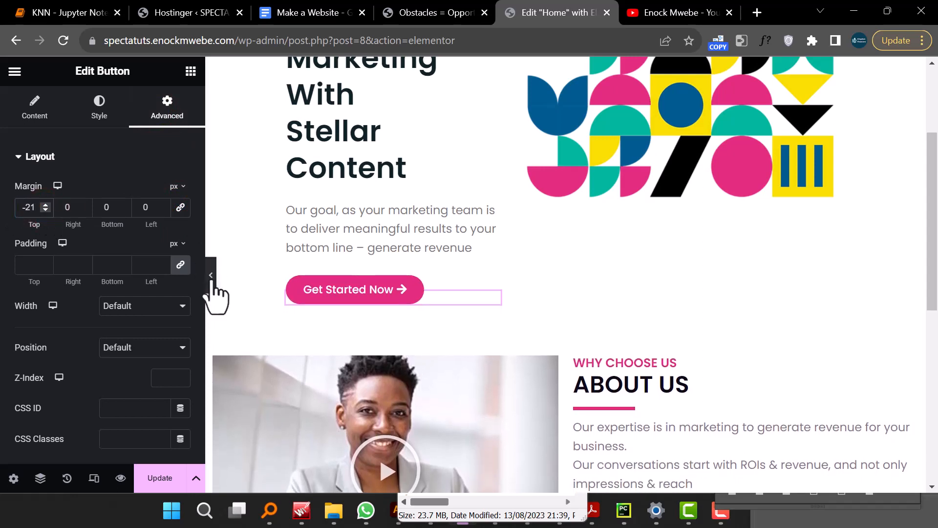
# - Set the About Us section's vertical alignment to Middle
pyautogui.click(211, 276)
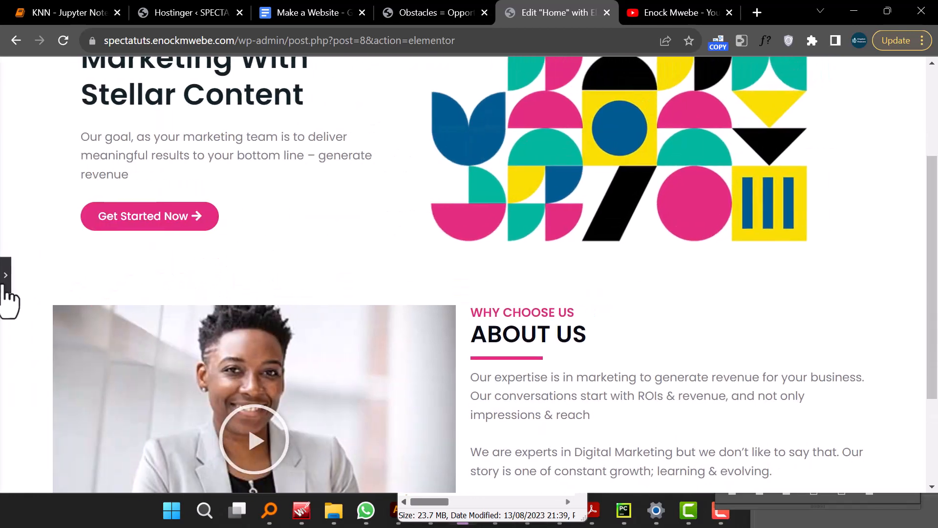
pyautogui.click(5, 280)
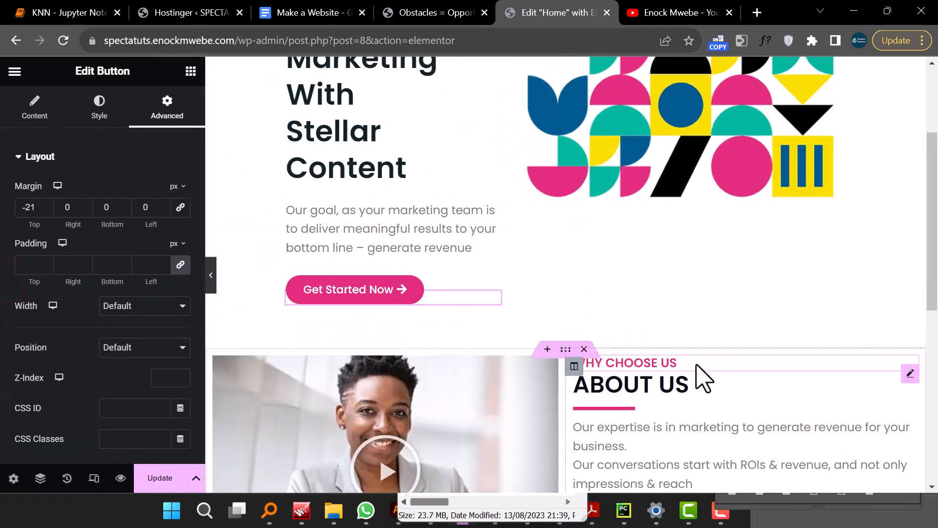
pyautogui.scroll(-7, 672, 381)
pyautogui.scroll(7, 665, 386)
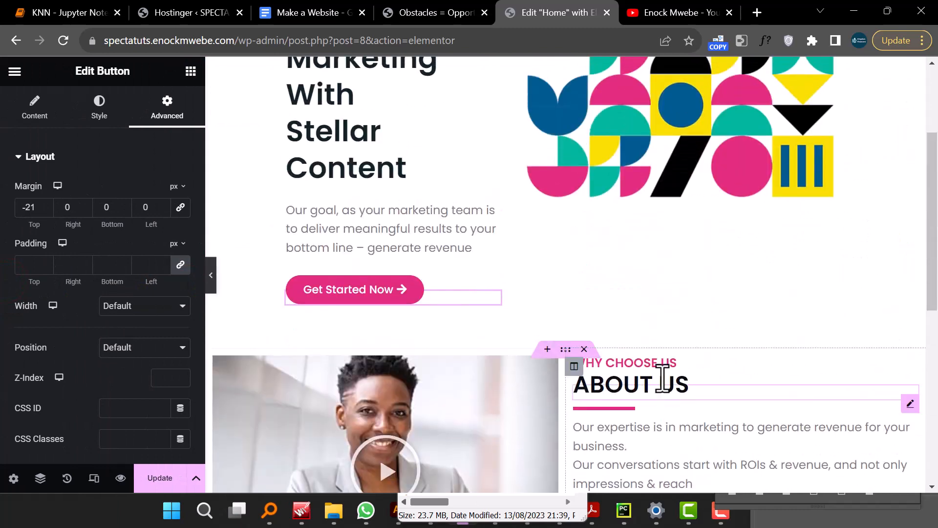
pyautogui.scroll(-3, 662, 379)
pyautogui.scroll(-2, 662, 378)
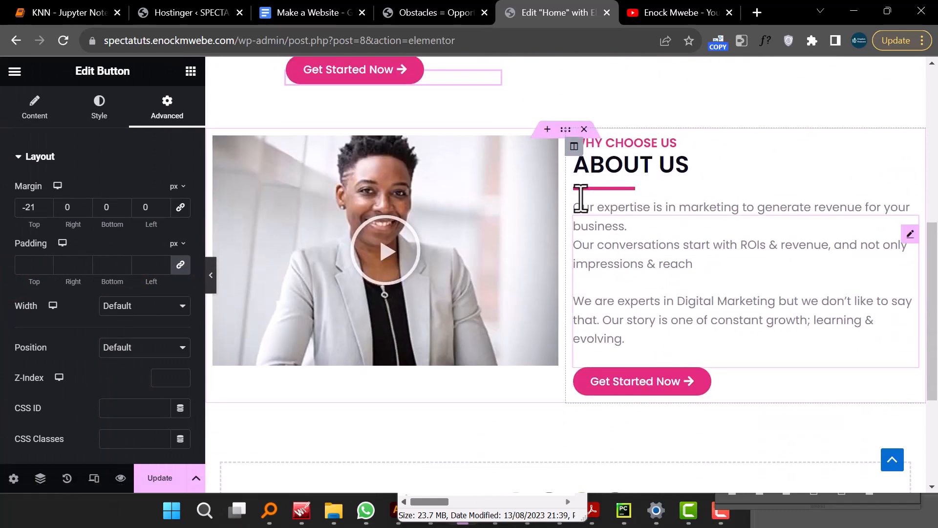
pyautogui.click(565, 130)
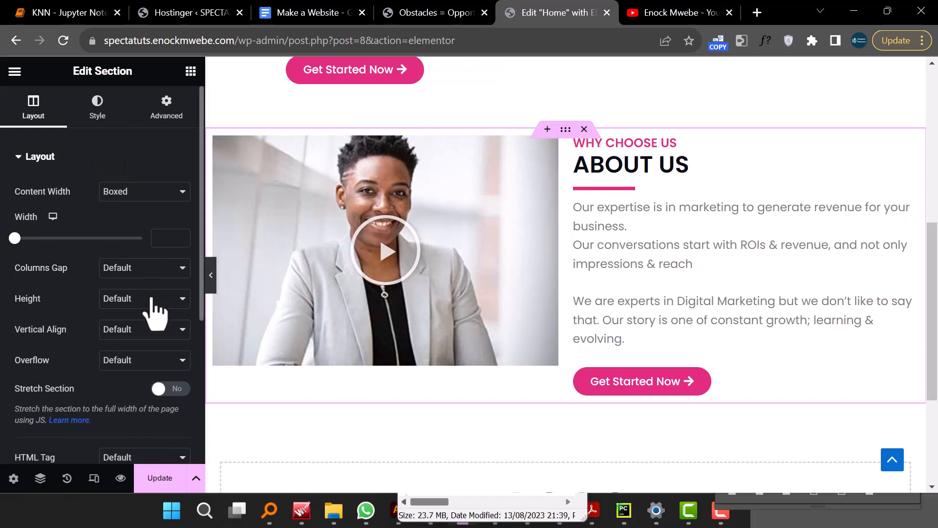
pyautogui.click(153, 331)
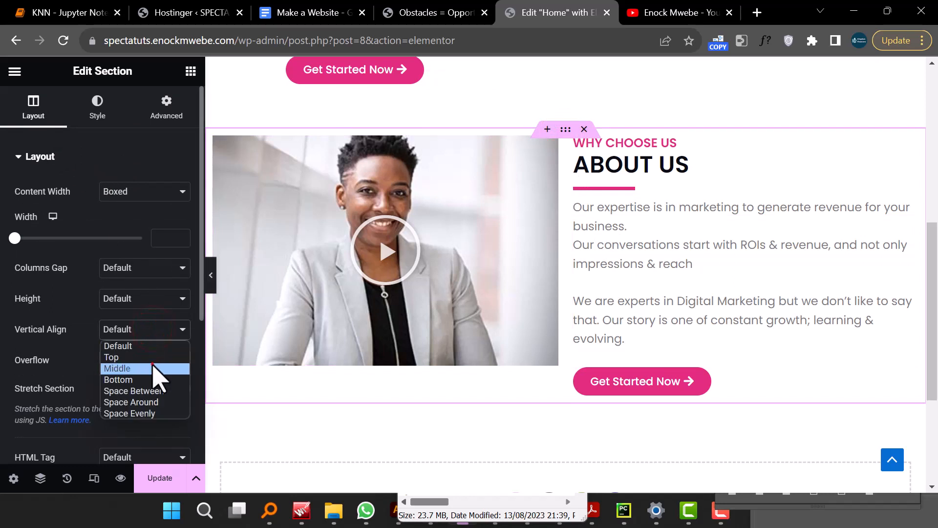
pyautogui.click(153, 366)
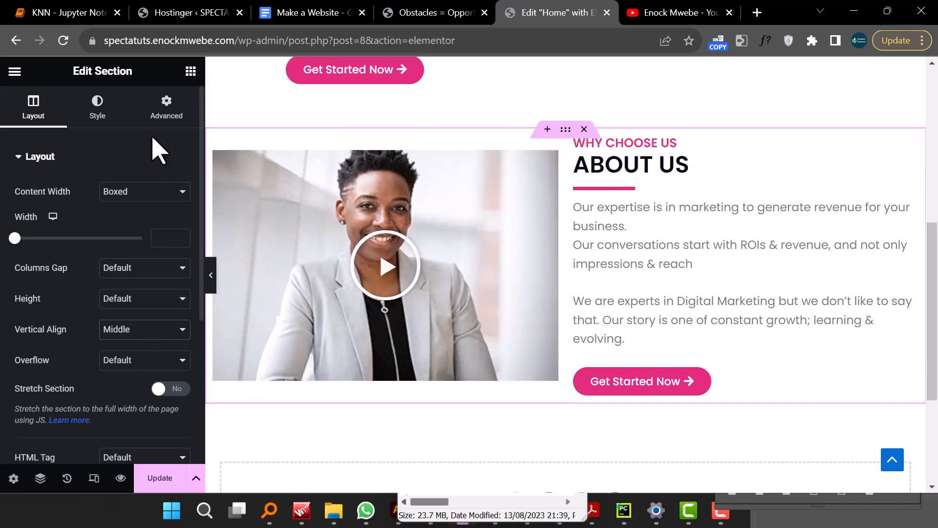
# - Switch the About Us section's background type to Gradient
pyautogui.click(100, 112)
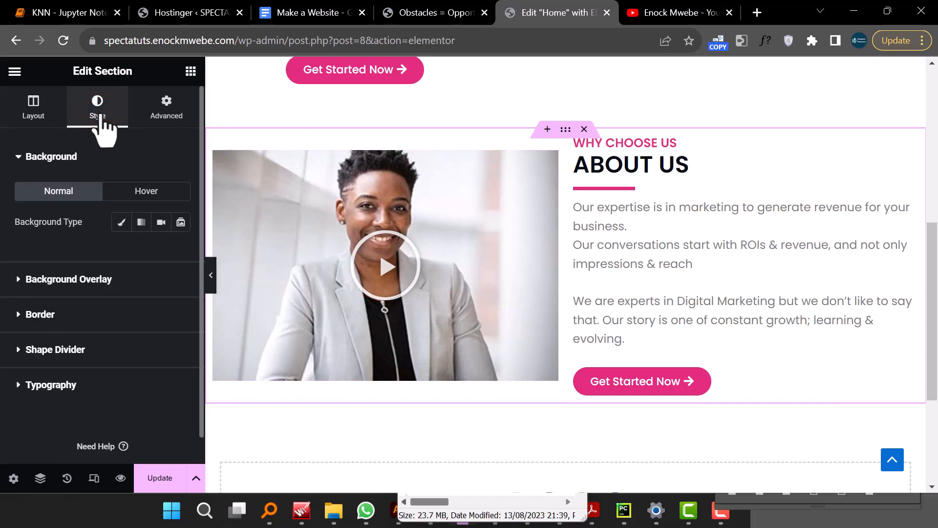
pyautogui.click(123, 223)
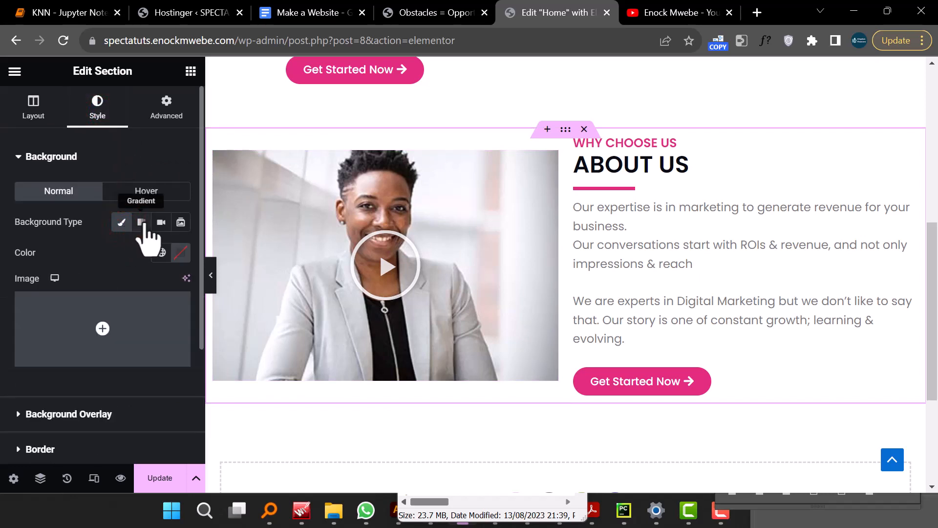
pyautogui.click(142, 222)
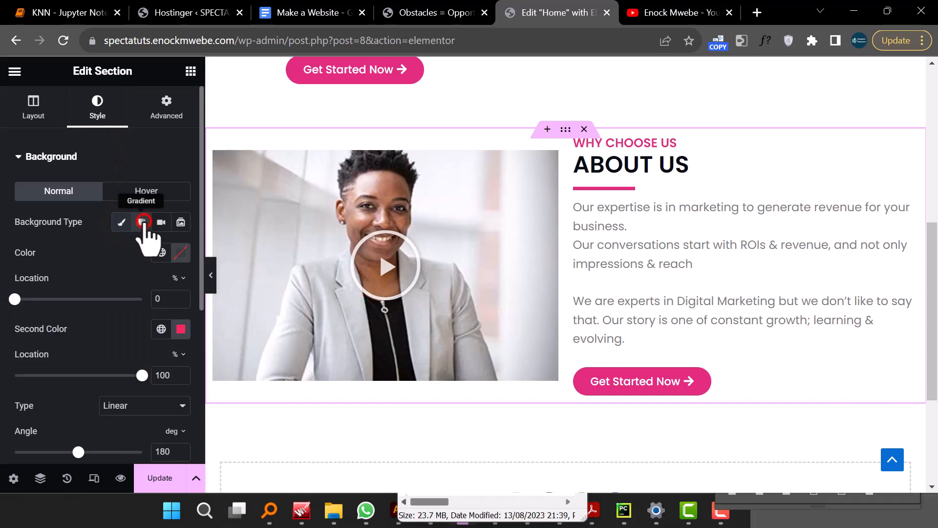
# - Set the About Us gradient's first color to the pink global color and its second color to white #FFFFFF
pyautogui.click(179, 251)
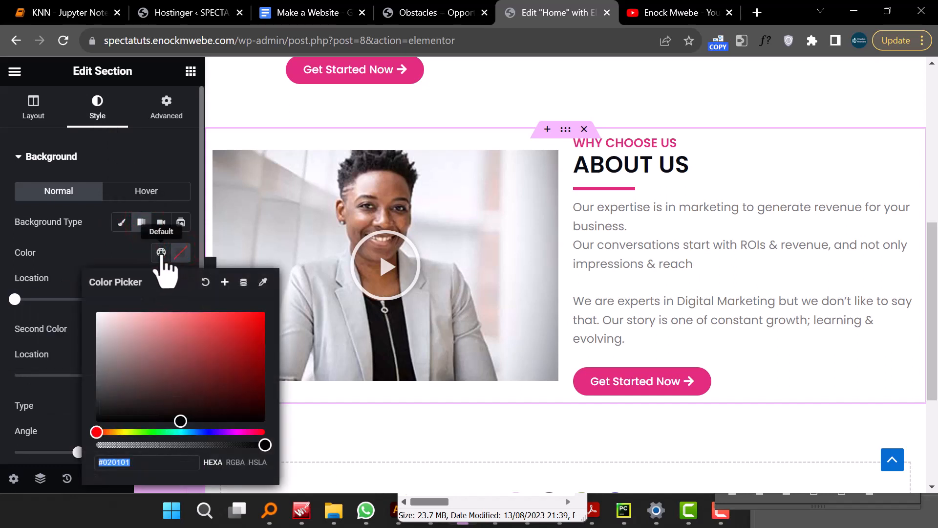
pyautogui.click(161, 253)
pyautogui.click(109, 318)
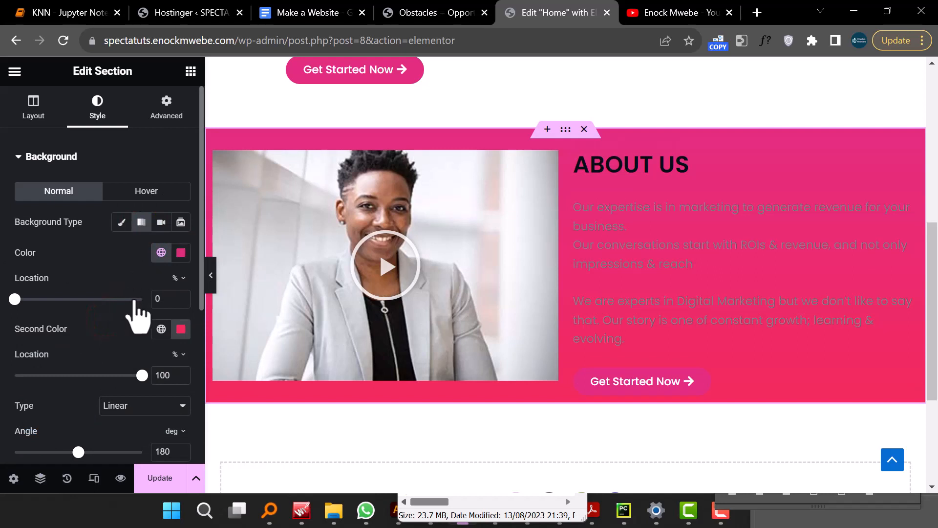
pyautogui.click(180, 328)
pyautogui.write('#FFE6EC')
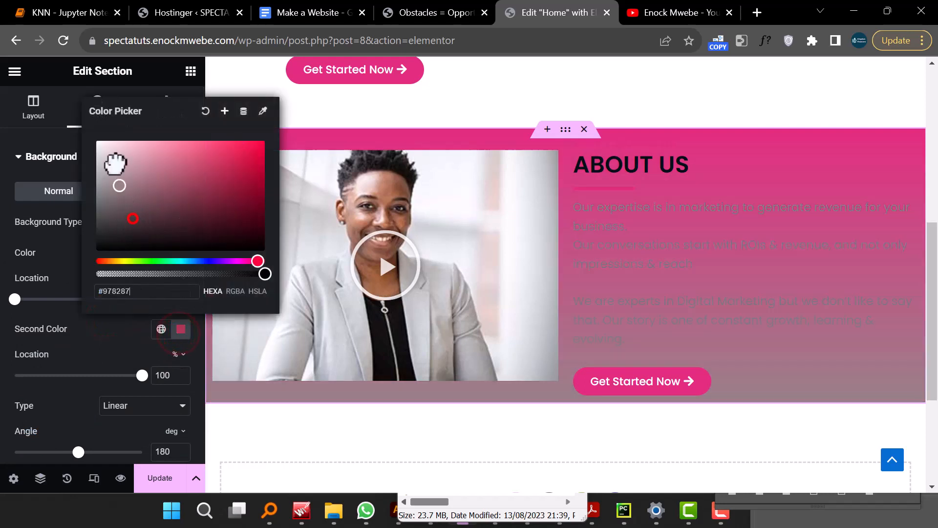
pyautogui.moveTo(98, 142); pyautogui.dragTo(94, 111)
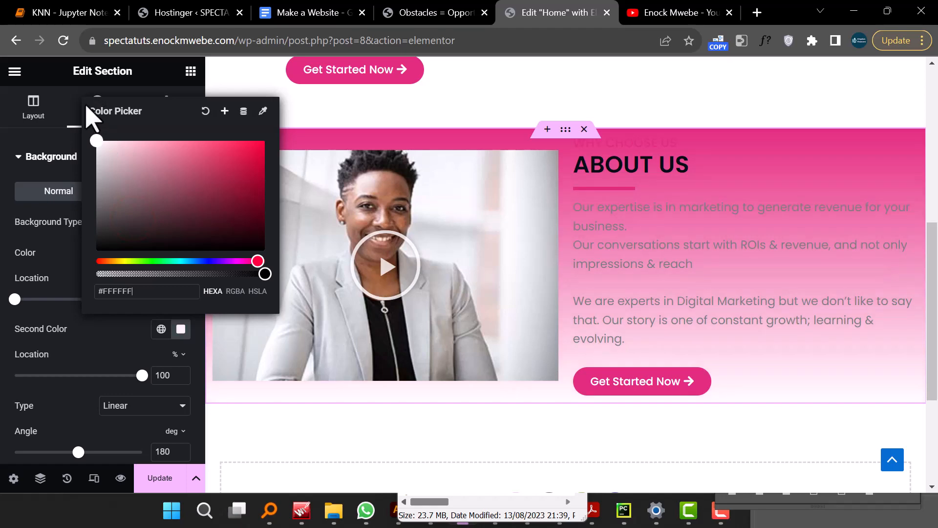
# - Compare with the demo site and change the gradient's first color to light pink #FFF2F8
pyautogui.click(403, 10)
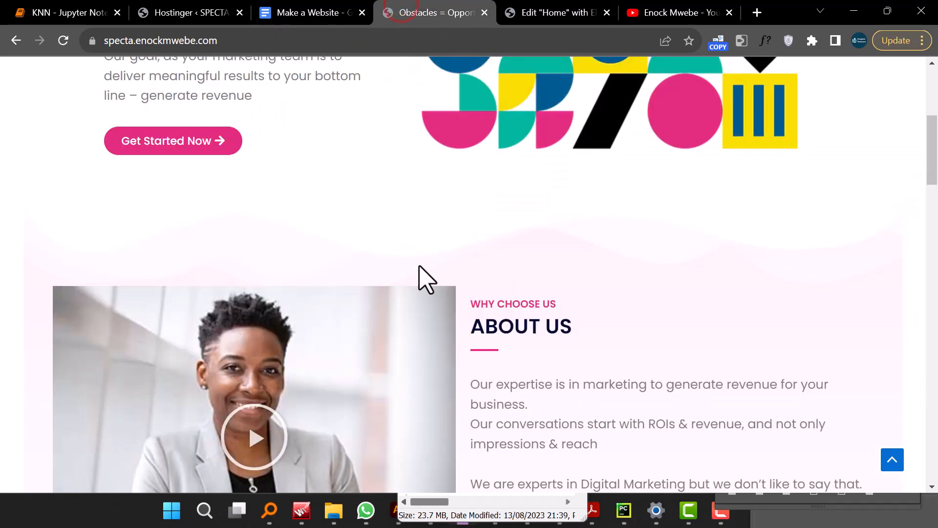
pyautogui.click(523, 13)
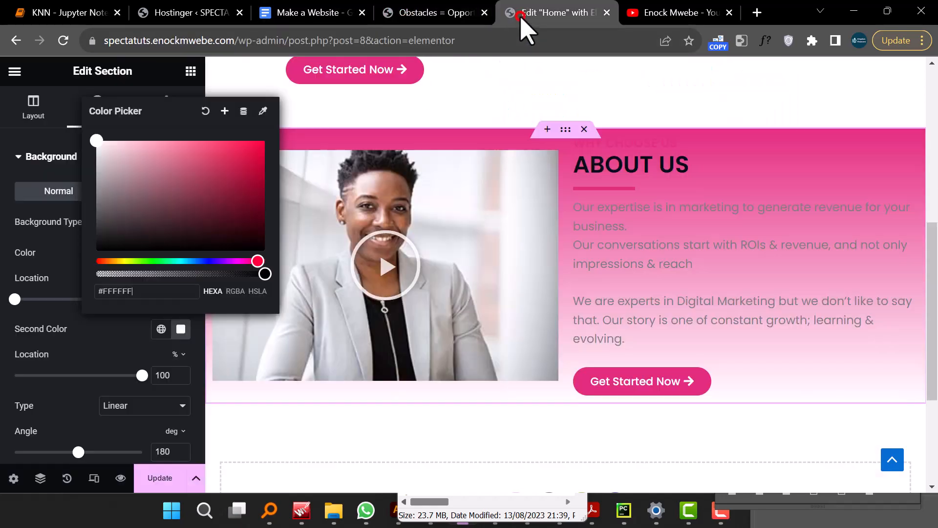
pyautogui.click(128, 341)
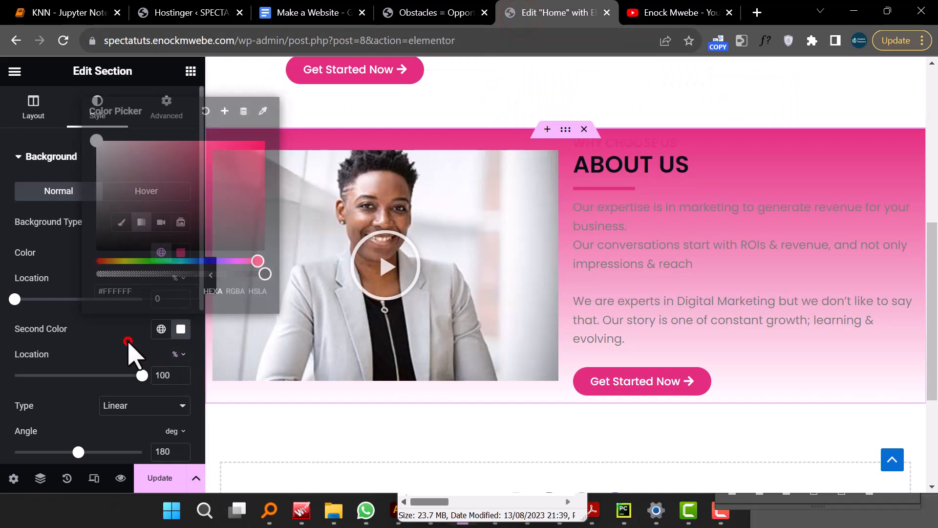
pyautogui.click(181, 252)
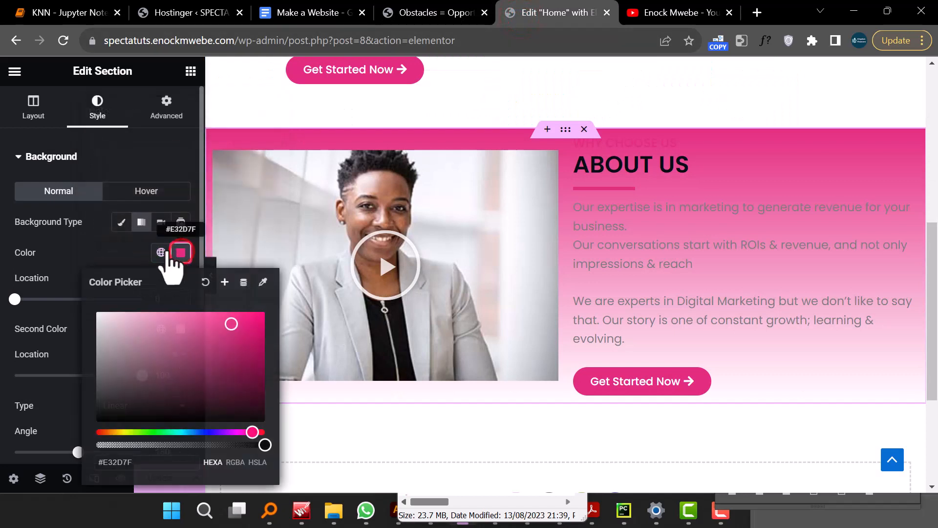
pyautogui.click(145, 337)
pyautogui.moveTo(141, 319); pyautogui.dragTo(137, 315)
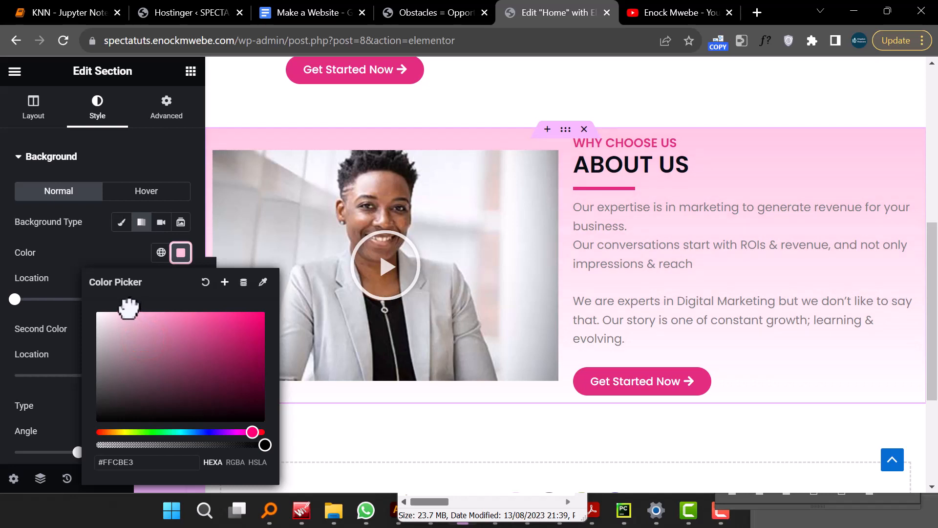
pyautogui.moveTo(128, 308); pyautogui.dragTo(122, 309)
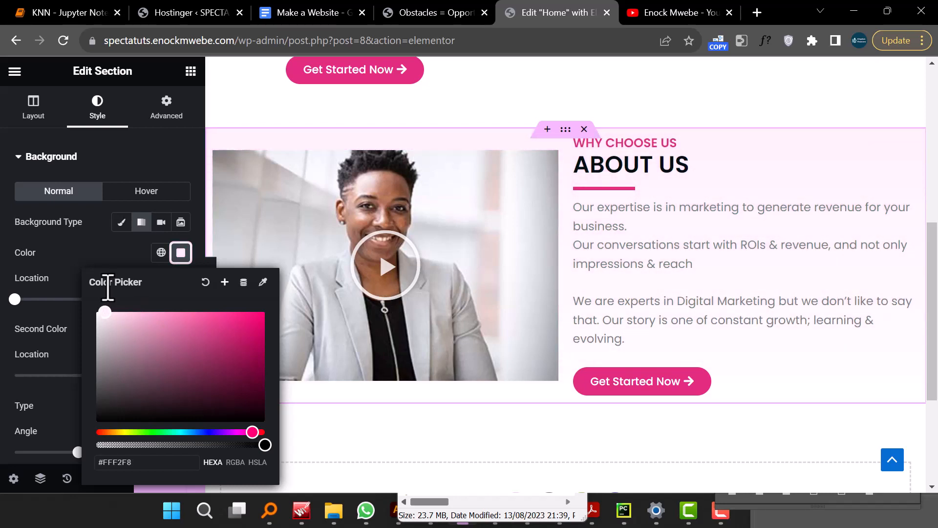
pyautogui.click(129, 144)
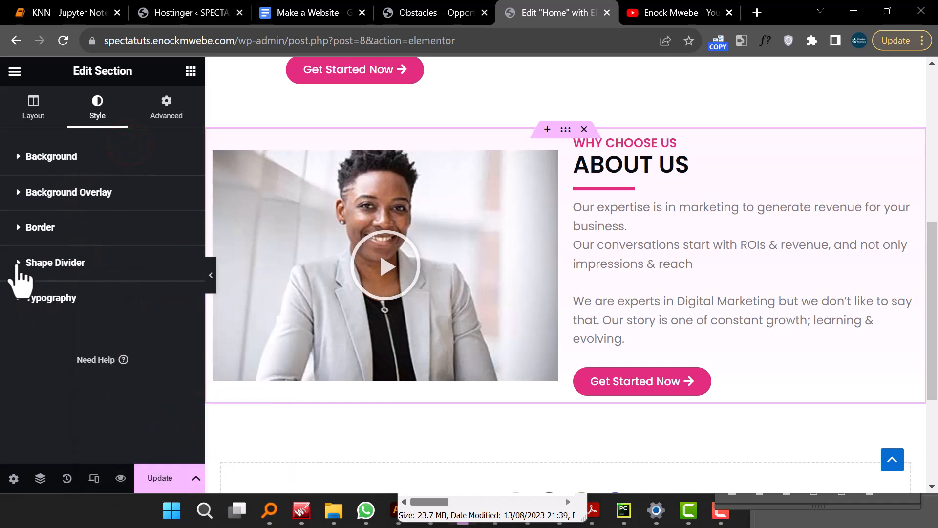
# - Add a Mountains top shape divider to the About Us section
pyautogui.click(19, 264)
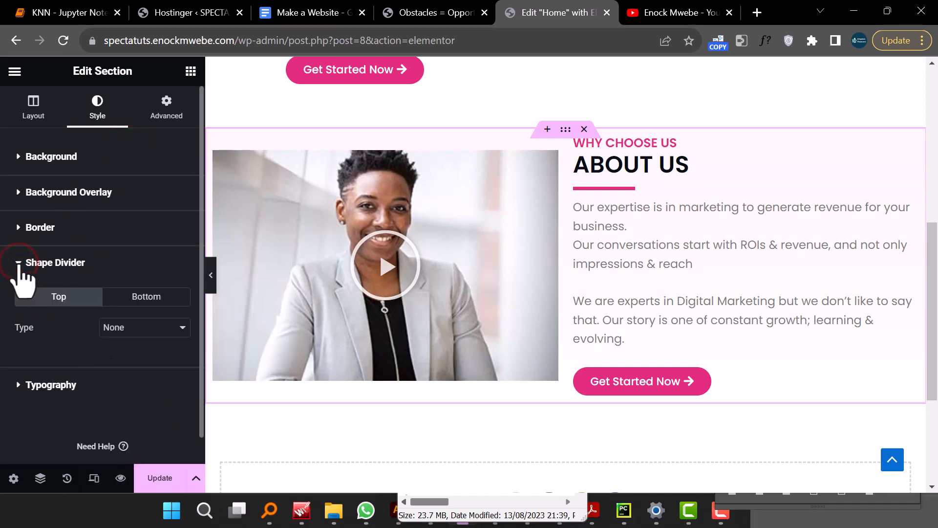
pyautogui.click(138, 332)
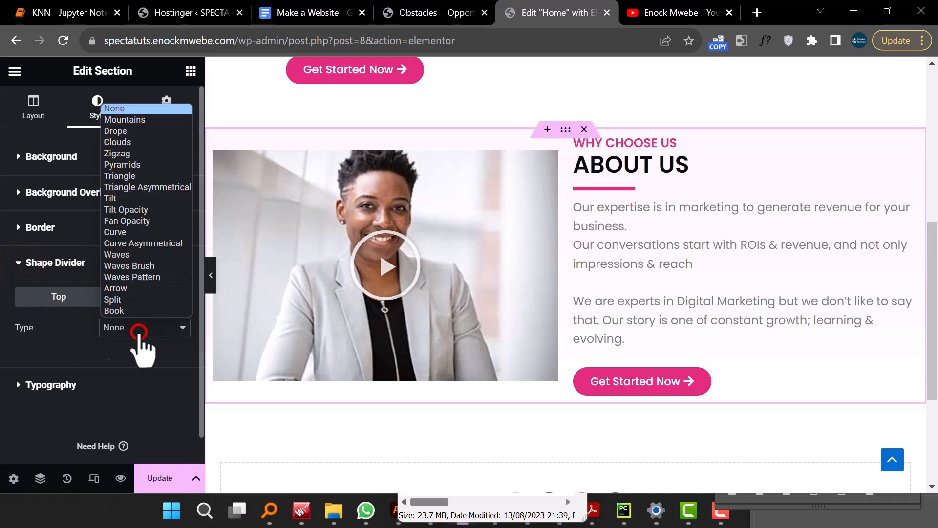
pyautogui.click(142, 121)
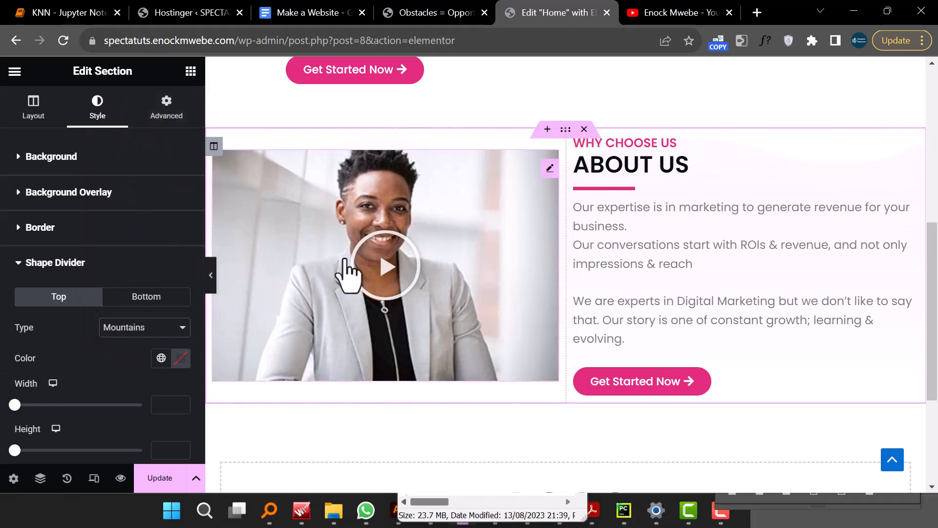
pyautogui.scroll(-1, 649, 202)
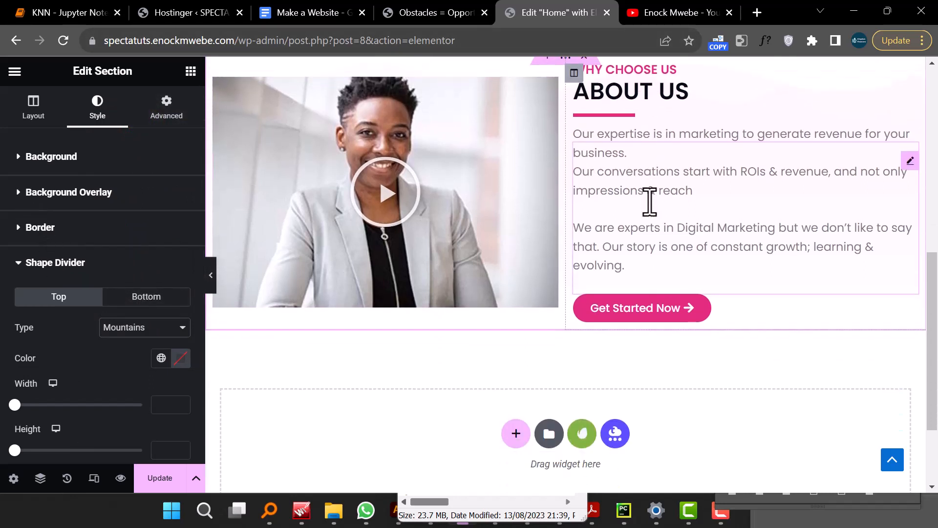
pyautogui.scroll(1, 654, 214)
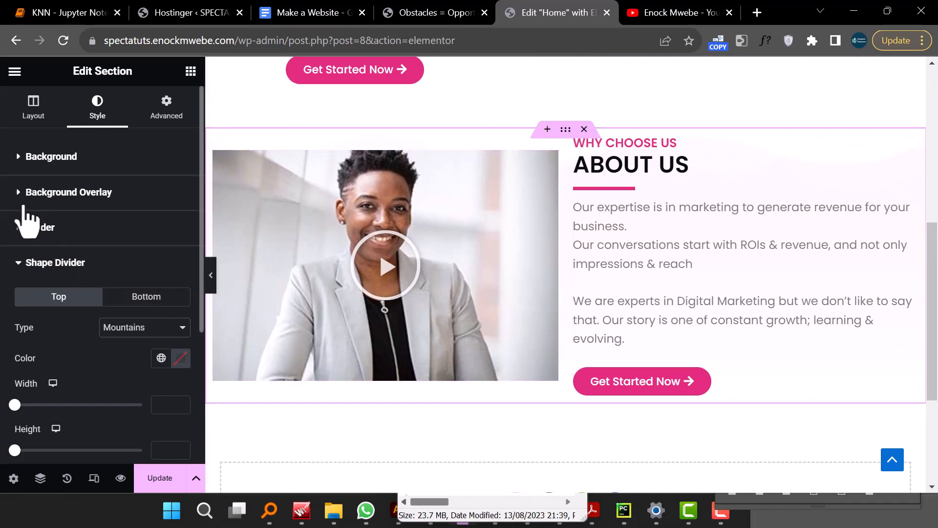
# - Lighten the gradient's first color to #FFF8FB
pyautogui.click(20, 157)
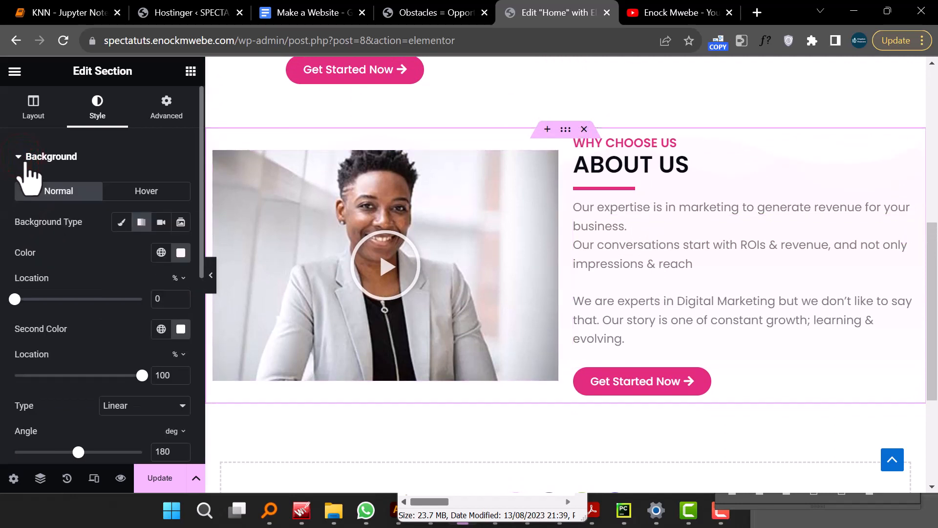
pyautogui.click(181, 252)
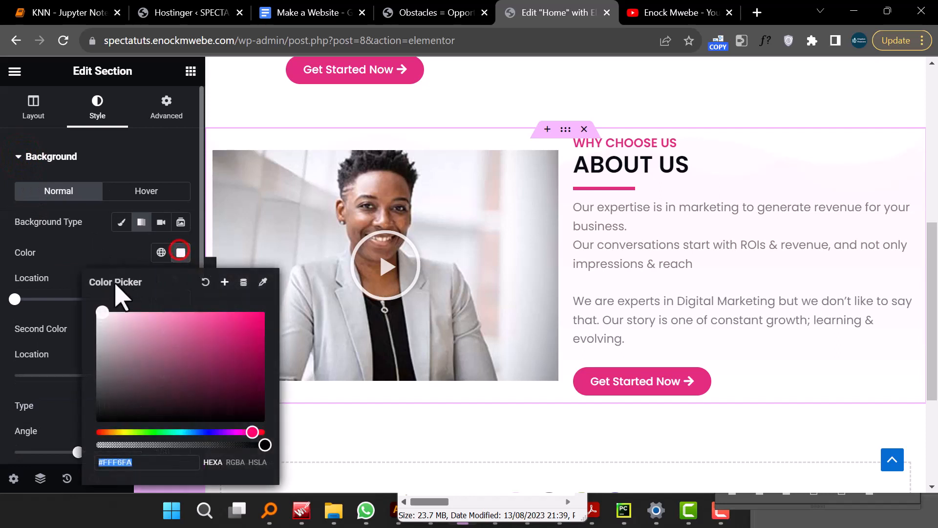
pyautogui.moveTo(119, 317)
pyautogui.mouseDown()
pyautogui.moveTo(247, 326)
pyautogui.moveTo(137, 313)
pyautogui.moveTo(118, 289)
pyautogui.mouseUp()
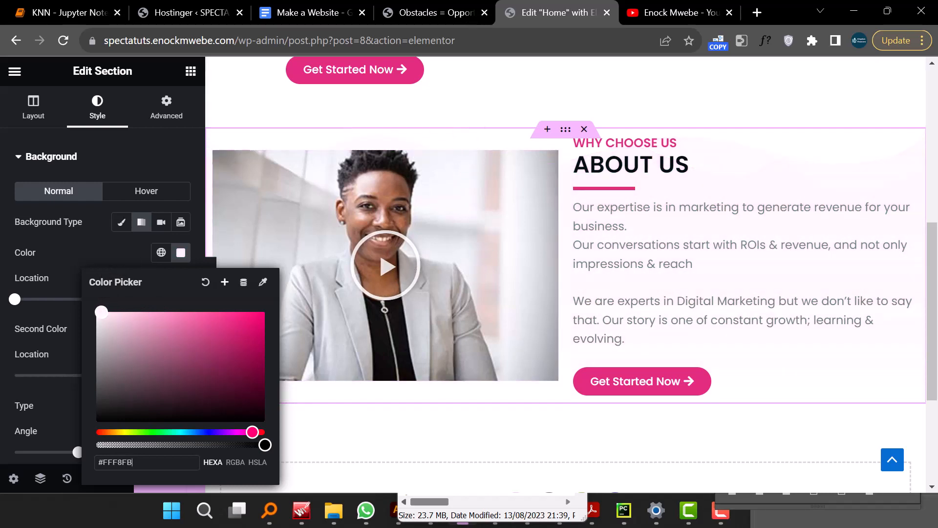
pyautogui.hotkey('alt', 'Tab')
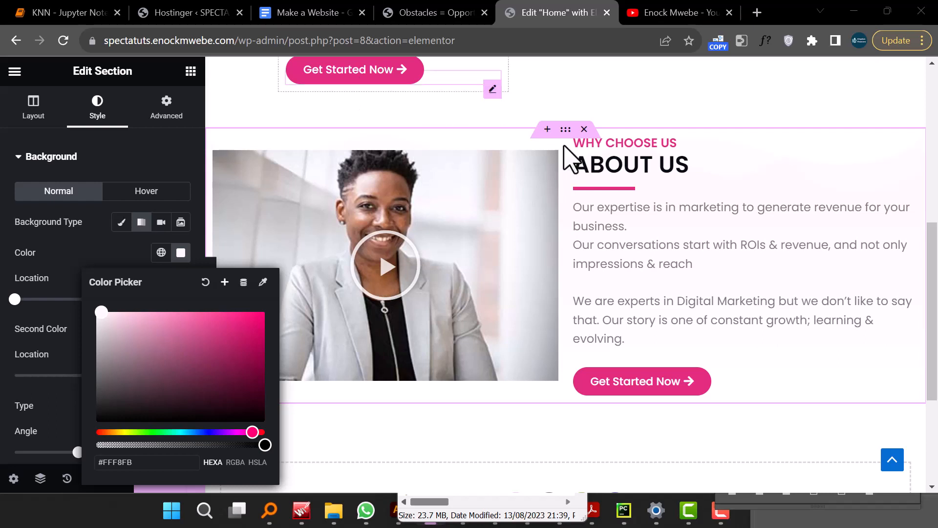
pyautogui.click(562, 128)
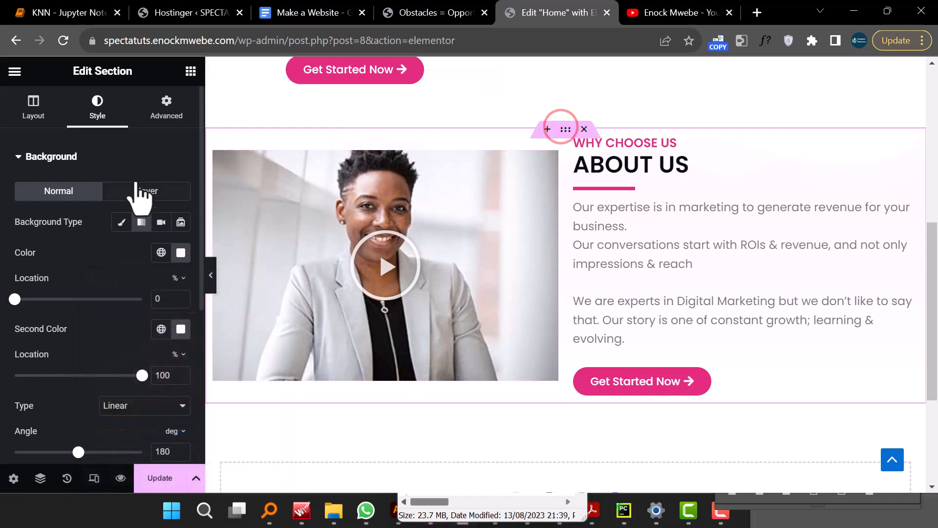
# - Set the About Us section's top and bottom padding to 100 px
pyautogui.click(167, 103)
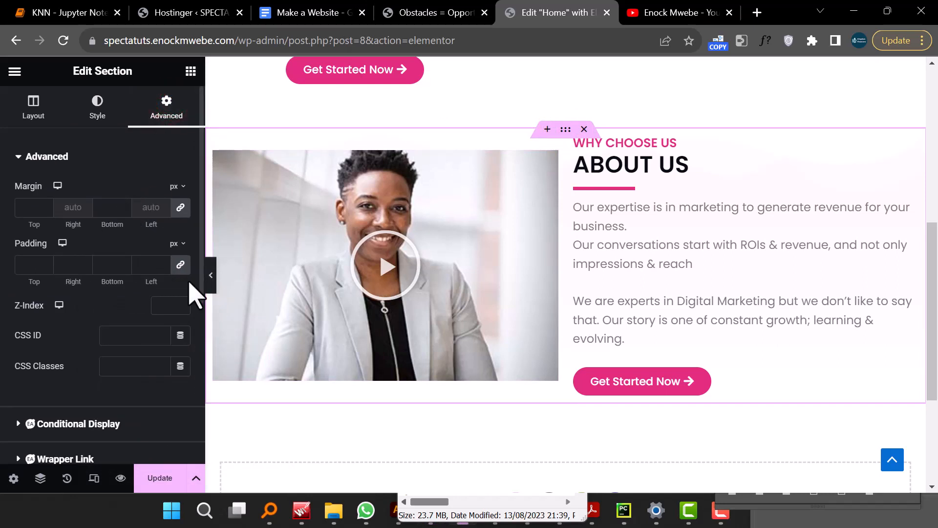
pyautogui.click(180, 266)
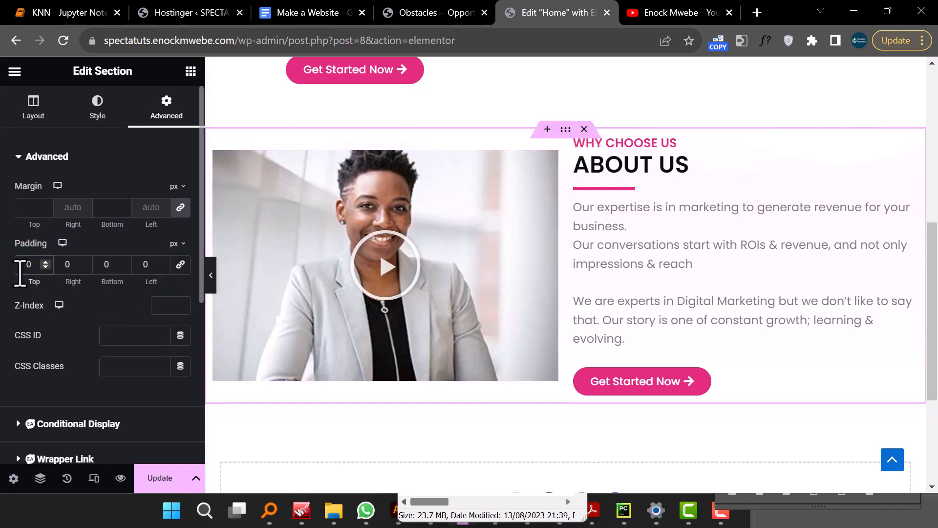
pyautogui.write('150')
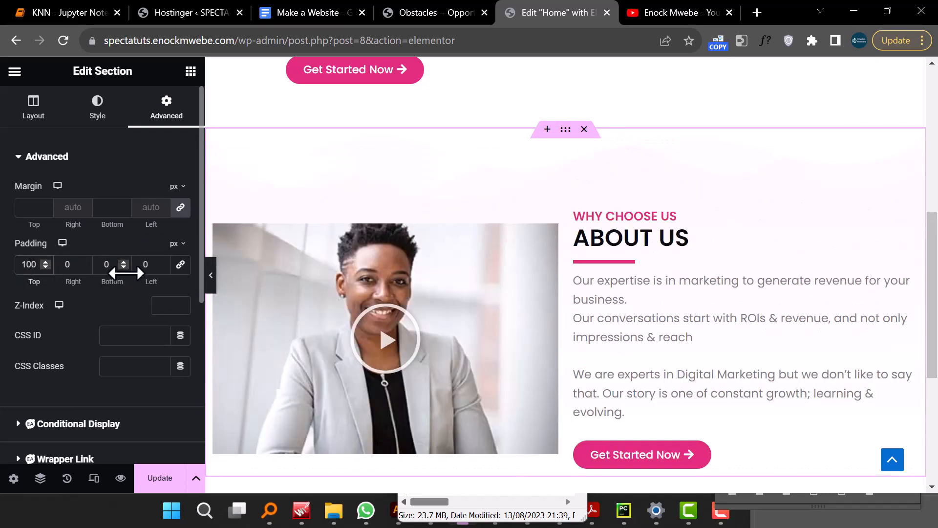
pyautogui.write('100')
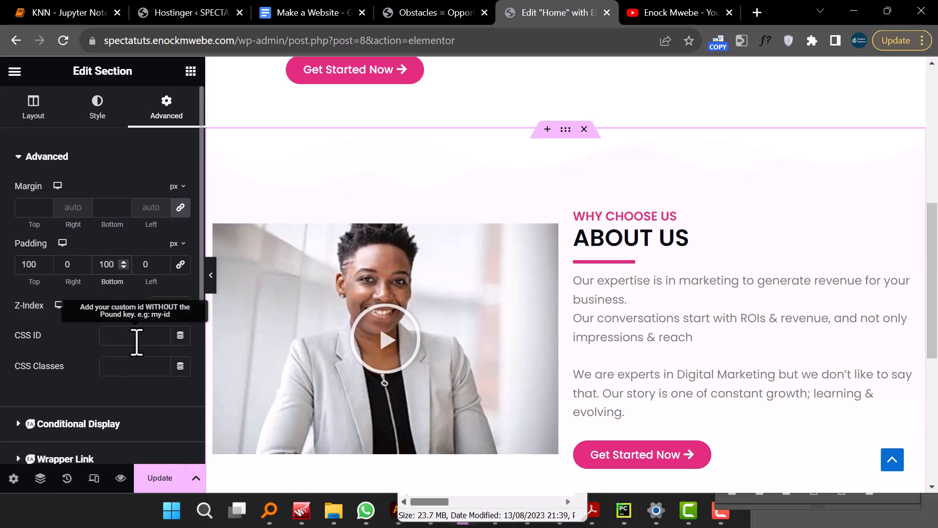
# - Compare the edited About Us section with the matching section of the SPECTA demo page
pyautogui.scroll(-4, 555, 356)
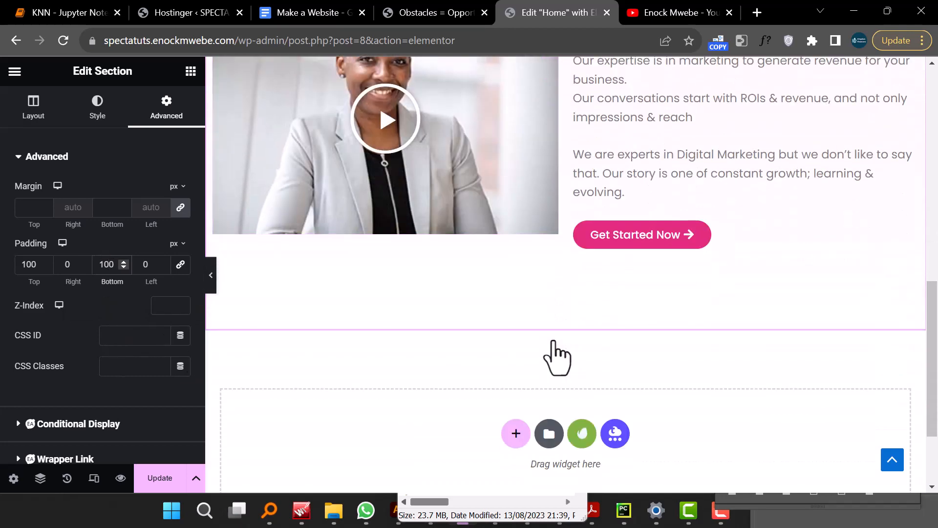
pyautogui.click(211, 276)
pyautogui.scroll(7, 425, 336)
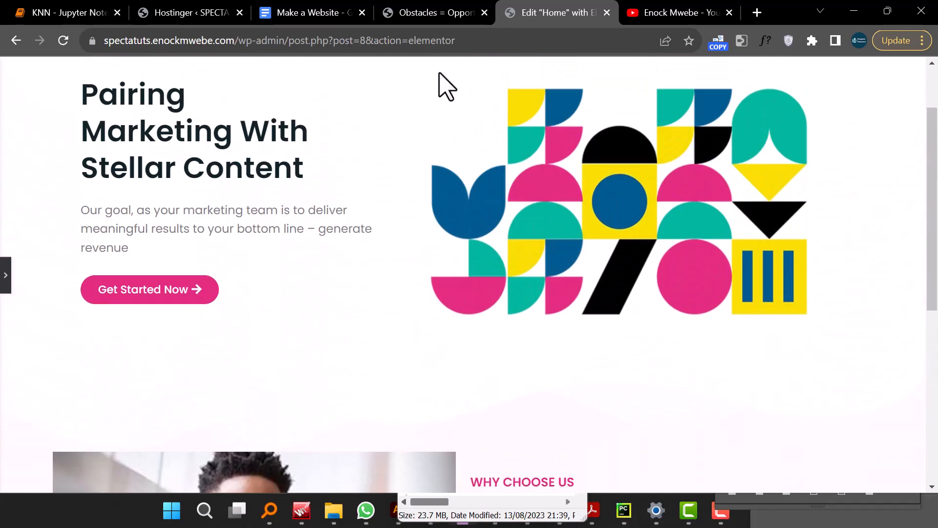
pyautogui.click(429, 15)
pyautogui.scroll(-6, 536, 245)
pyautogui.scroll(-4, 536, 239)
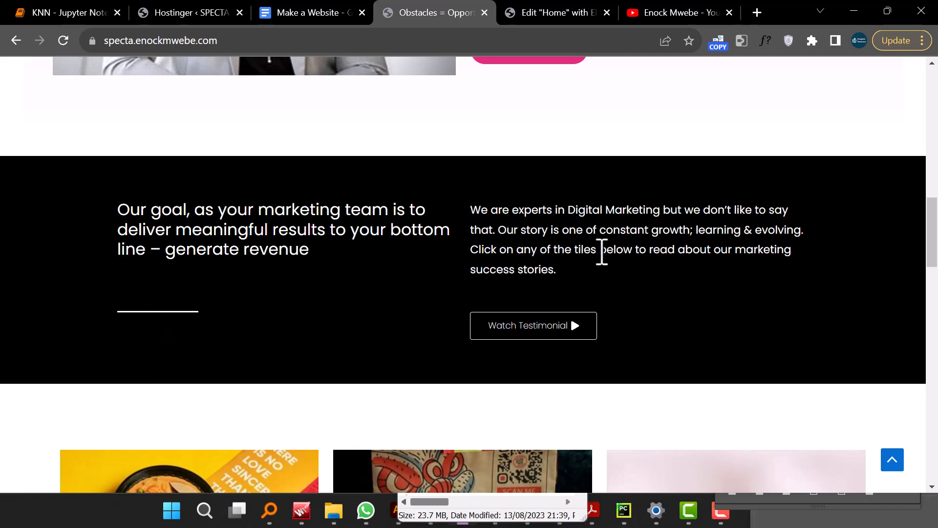
pyautogui.click(537, 14)
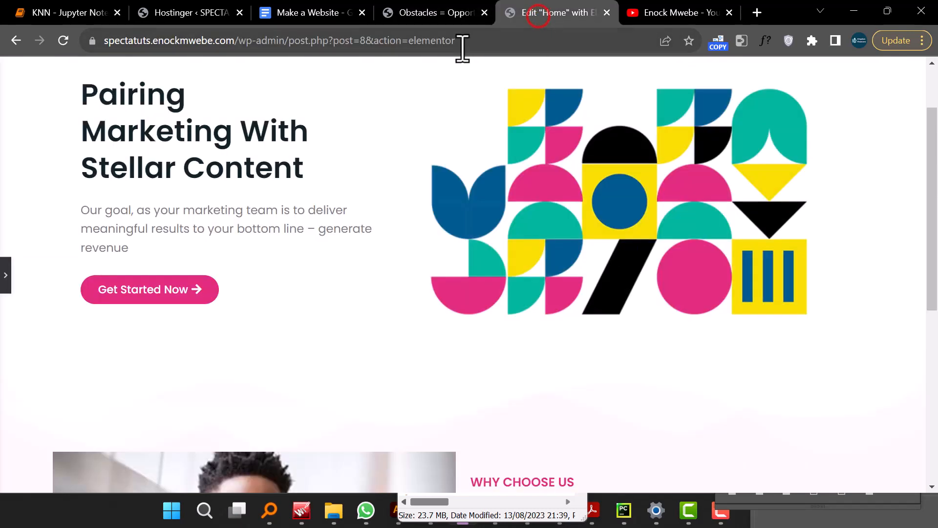
pyautogui.scroll(-6, 493, 245)
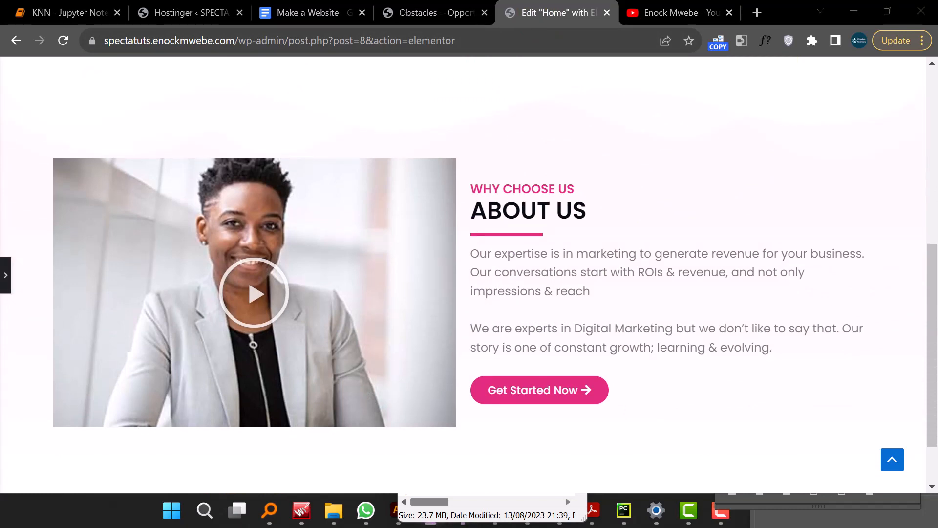
pyautogui.scroll(-2, 493, 274)
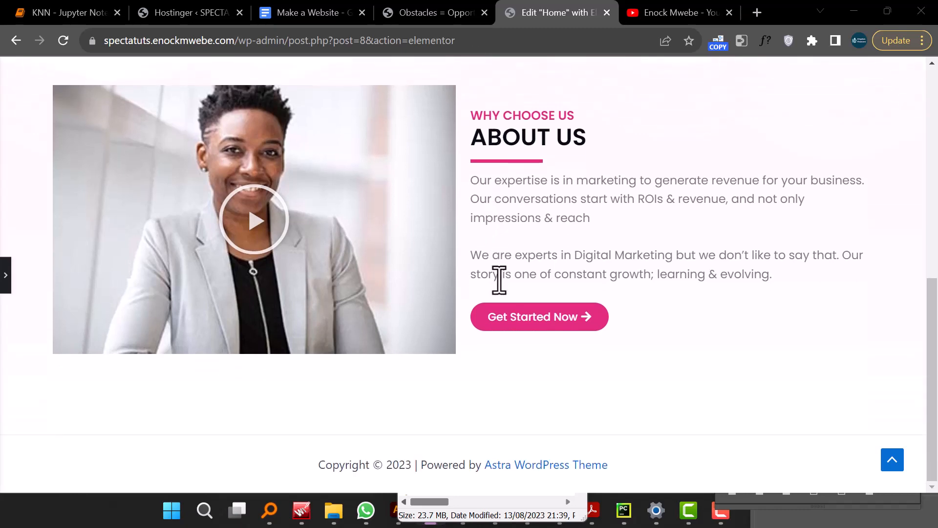
pyautogui.click(6, 276)
pyautogui.scroll(-4, 489, 362)
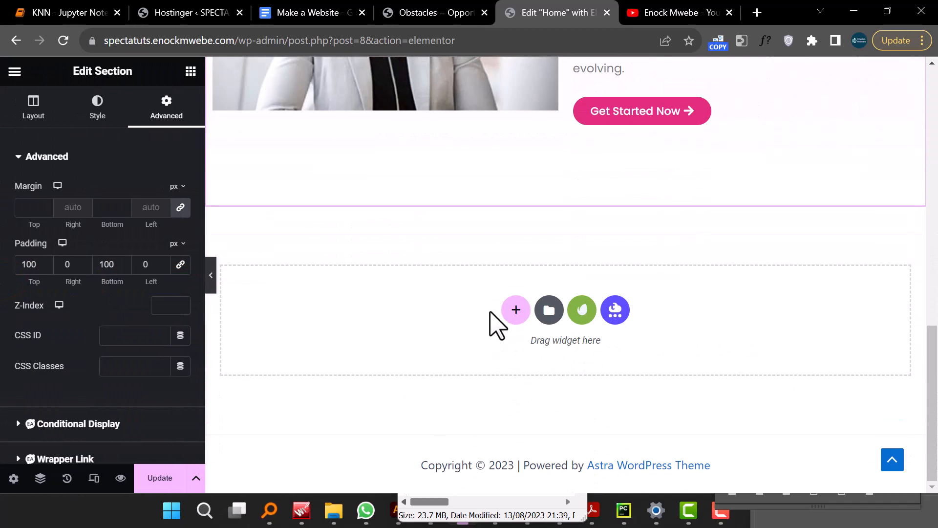
# - Add a new two-column section below About Us and set its background type to Classic
pyautogui.click(515, 312)
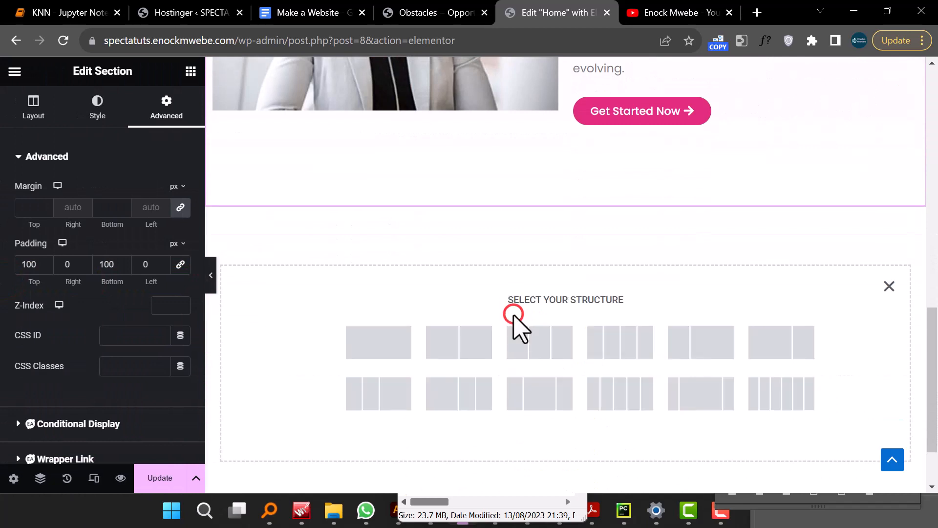
pyautogui.click(449, 345)
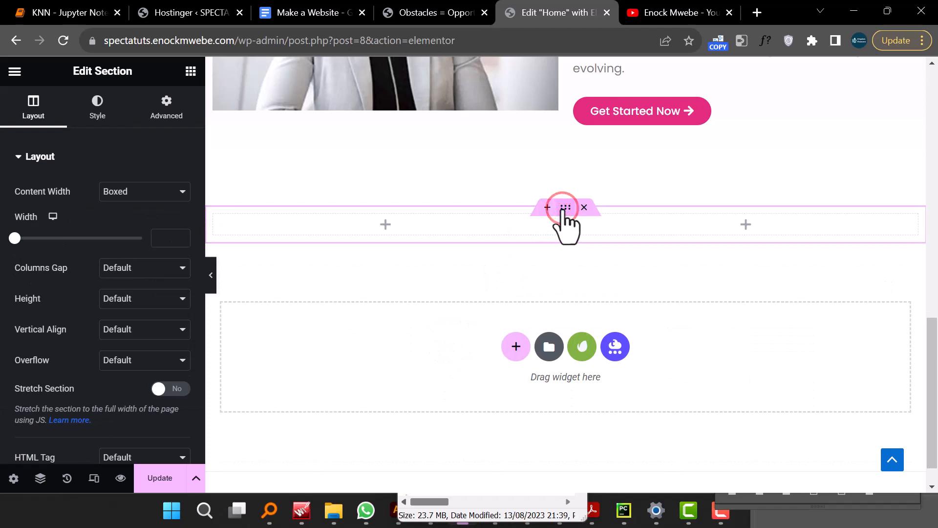
pyautogui.click(97, 116)
pyautogui.click(120, 225)
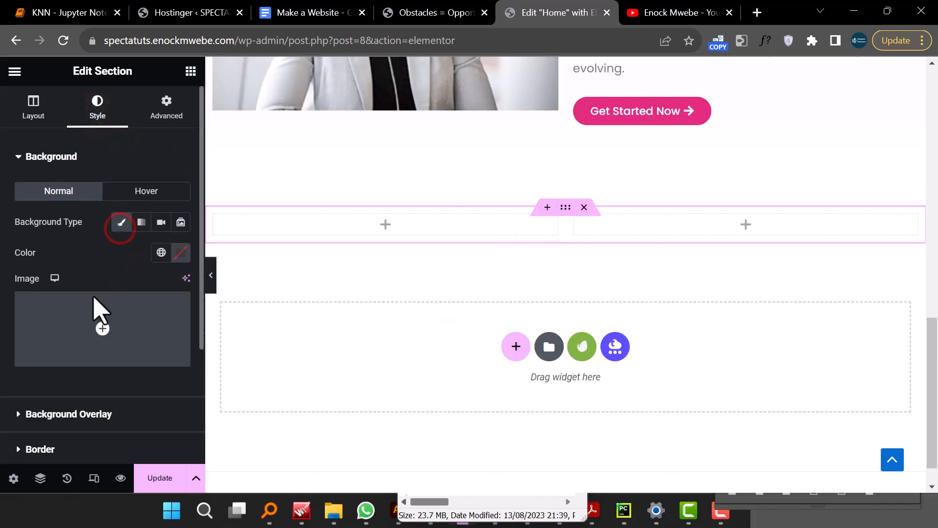
# - Set the new section's background color to black
pyautogui.click(181, 252)
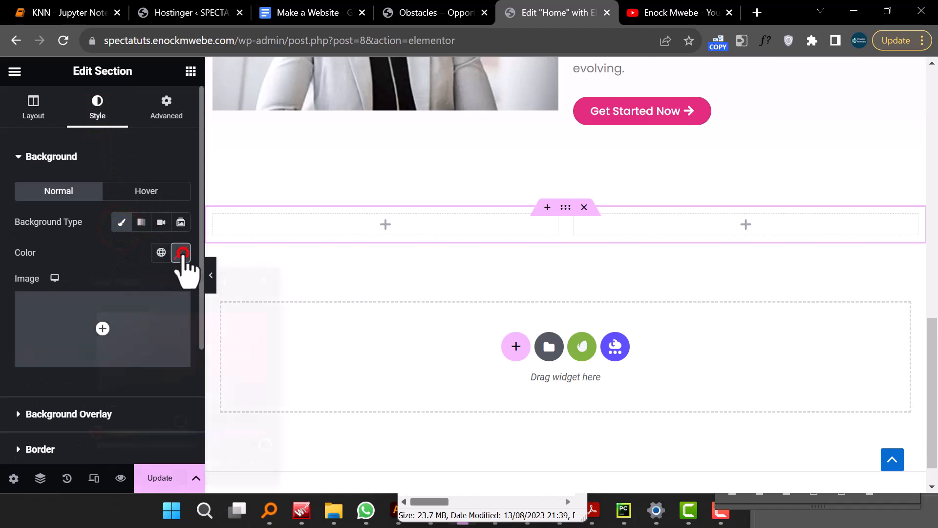
pyautogui.click(348, 290)
pyautogui.click(212, 278)
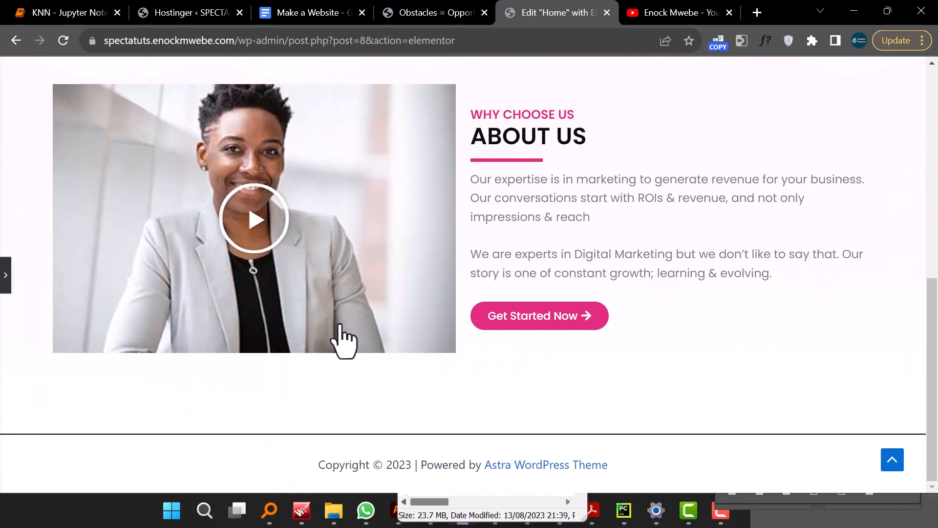
pyautogui.click(5, 276)
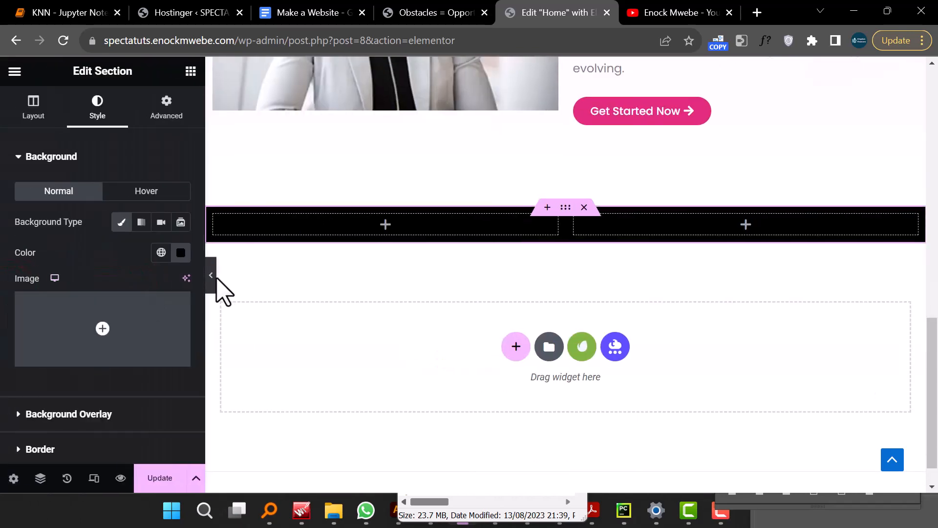
pyautogui.click(211, 278)
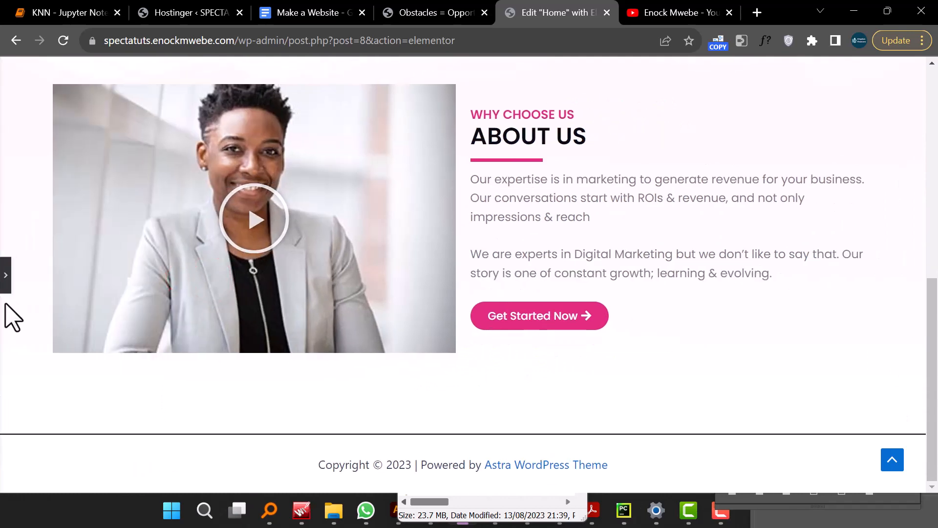
pyautogui.click(7, 276)
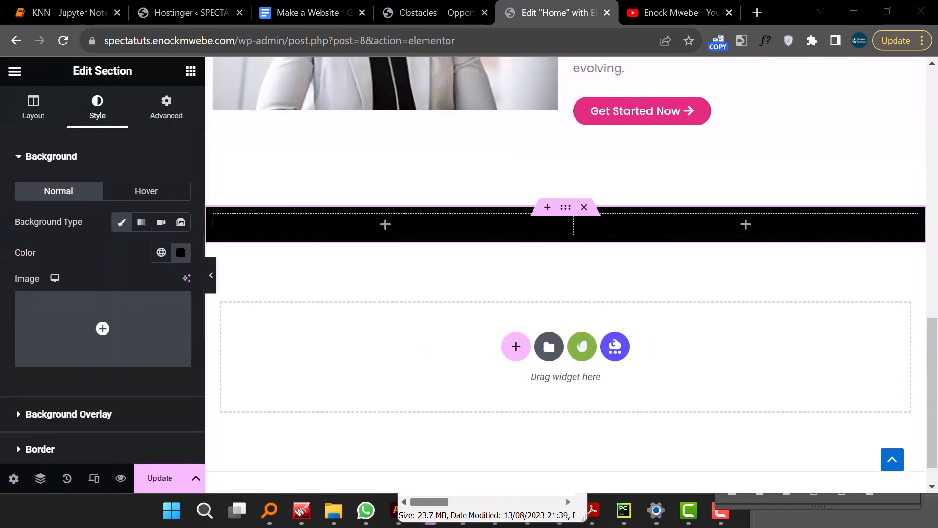
# - Copy the goal statement heading text from the SPECTA demo's black section
pyautogui.click(419, 13)
pyautogui.moveTo(118, 209); pyautogui.dragTo(314, 247)
pyautogui.press('super+c')
pyautogui.rightClick(312, 242)
pyautogui.click(365, 255)
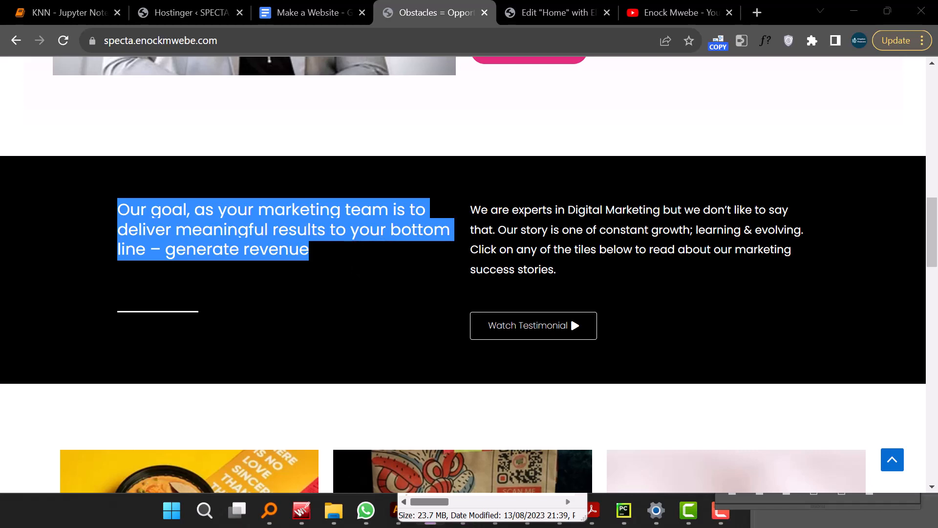
pyautogui.scroll(5, 492, 234)
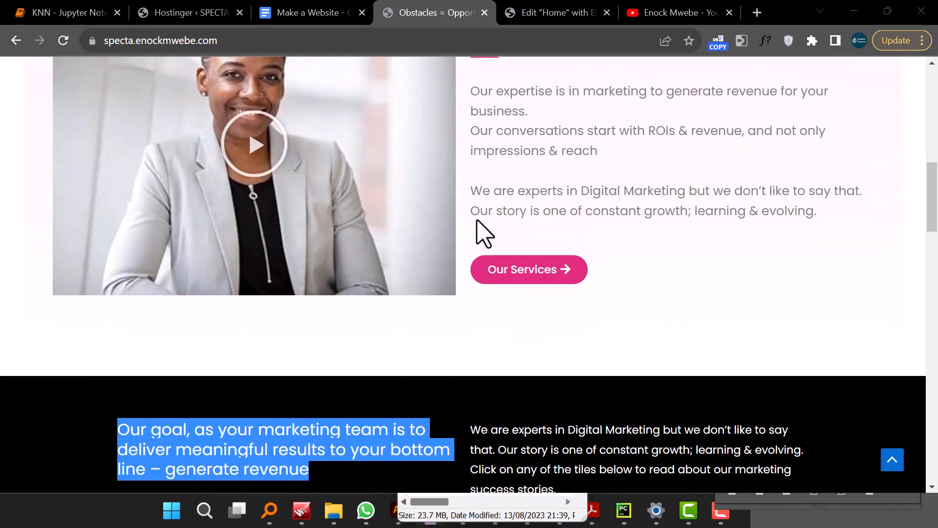
pyautogui.scroll(-5, 469, 224)
pyautogui.click(528, 13)
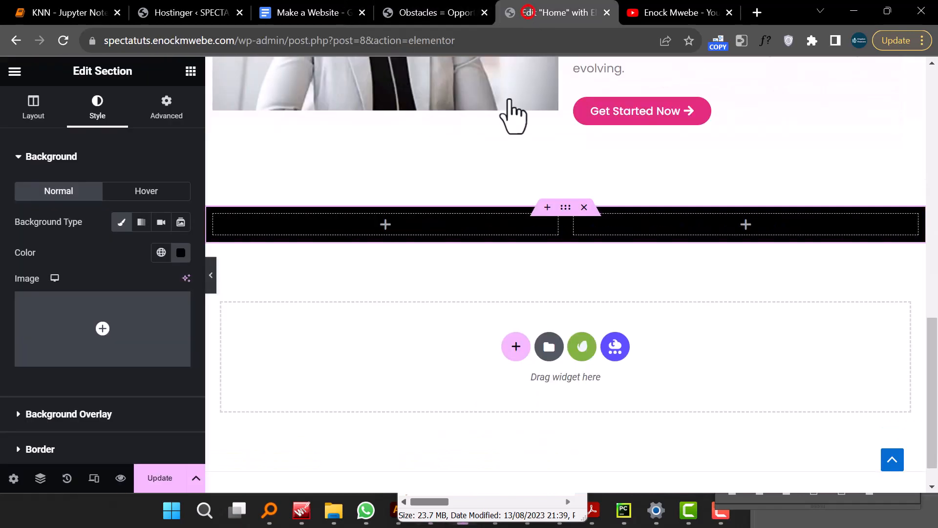
# - Add a Text Editor widget to the left column and paste the copied goal statement as its text
pyautogui.click(191, 71)
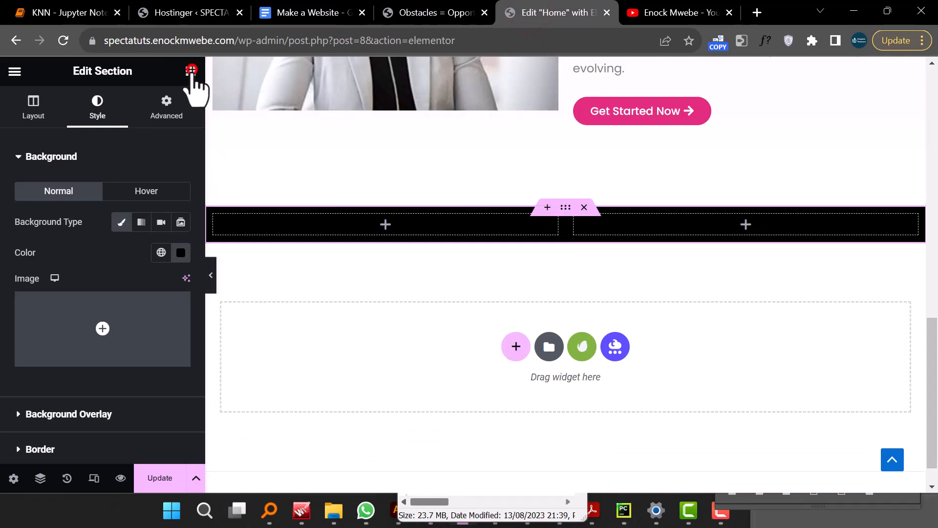
pyautogui.moveTo(154, 378); pyautogui.dragTo(405, 232)
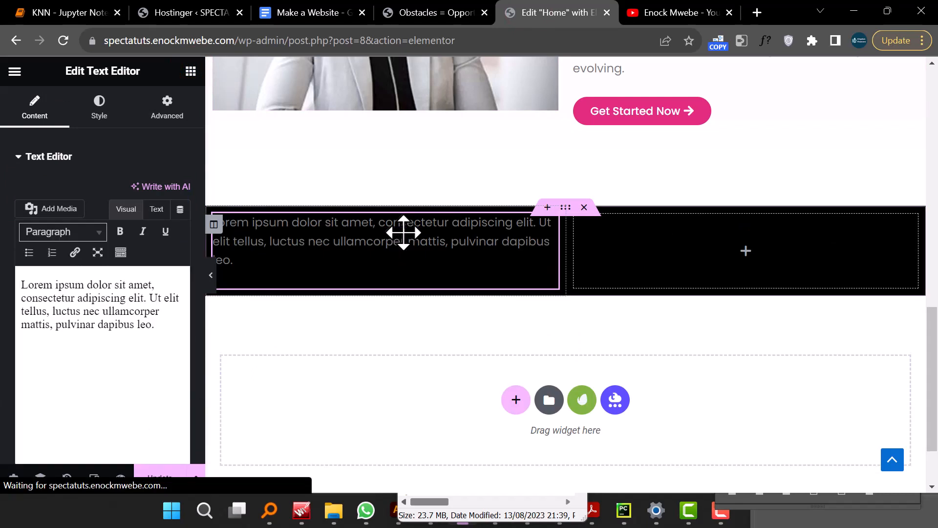
pyautogui.click(99, 335)
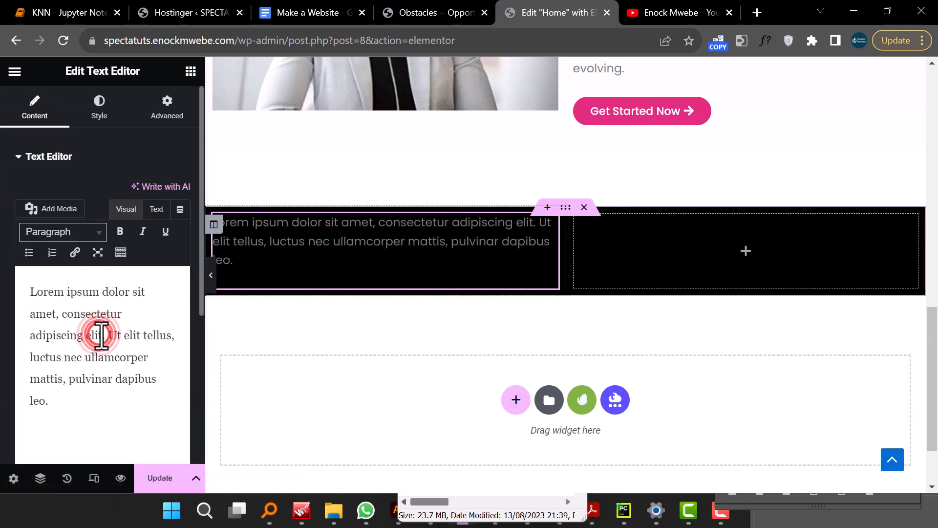
pyautogui.hotkey('ctrl', 'a')
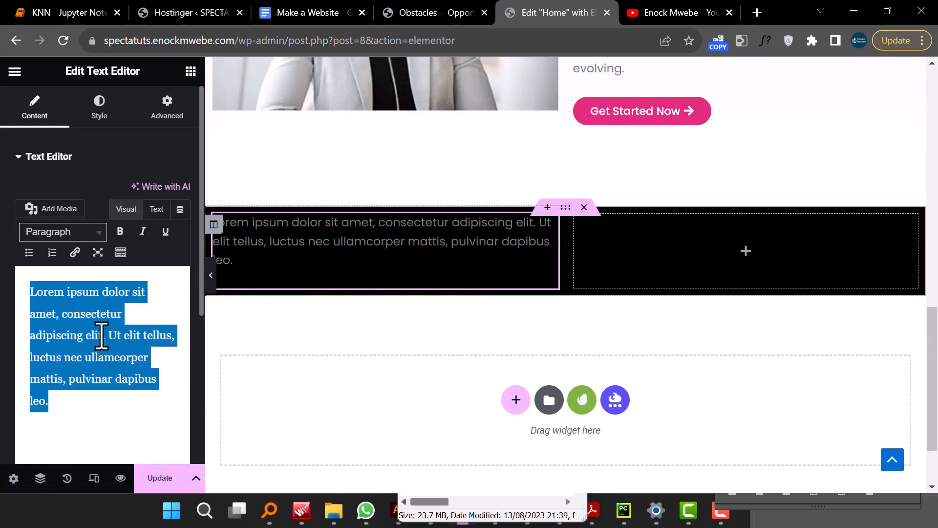
pyautogui.rightClick(52, 306)
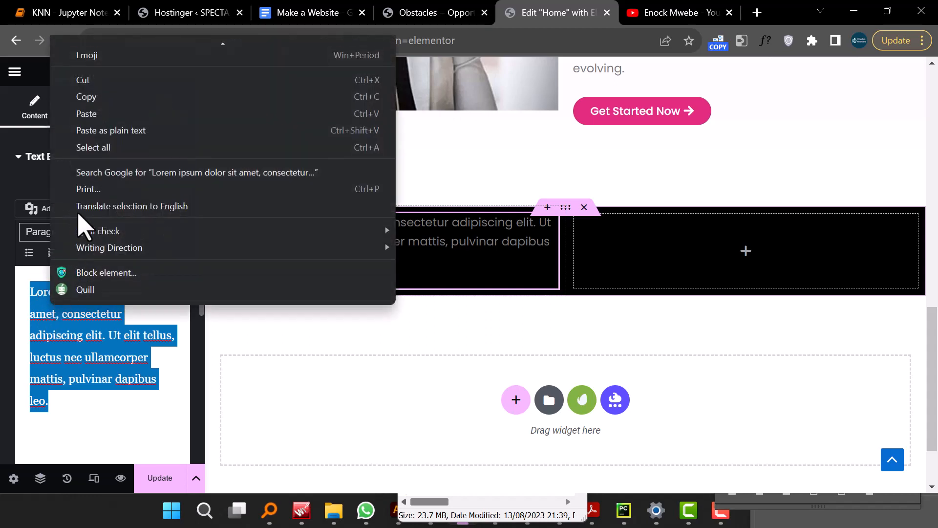
pyautogui.click(126, 111)
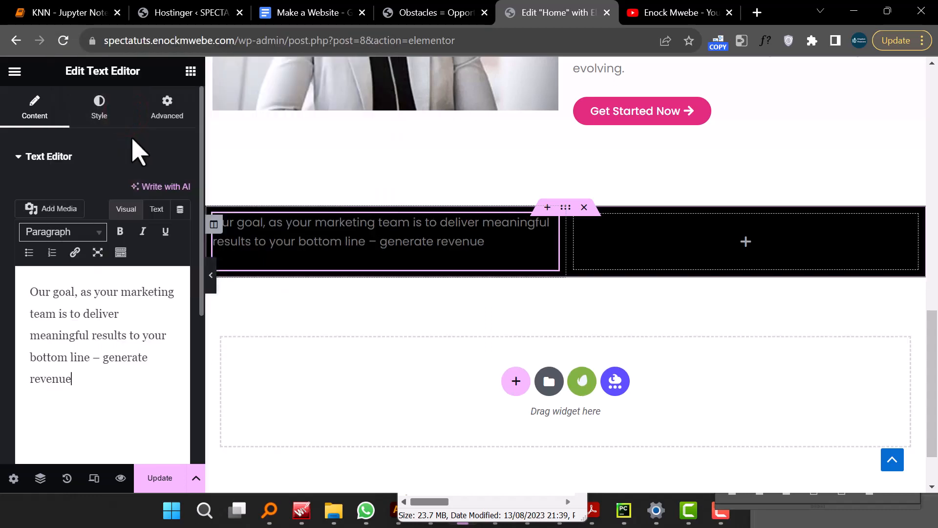
# - Set the goal statement's text color to #EAEAEA and its typography size to 22 px
pyautogui.click(99, 111)
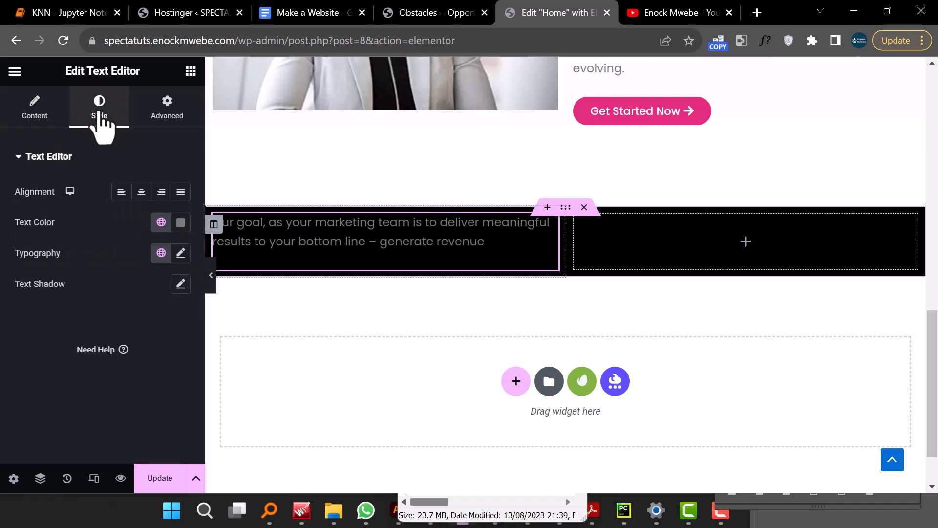
pyautogui.click(181, 222)
pyautogui.moveTo(174, 297); pyautogui.dragTo(54, 293)
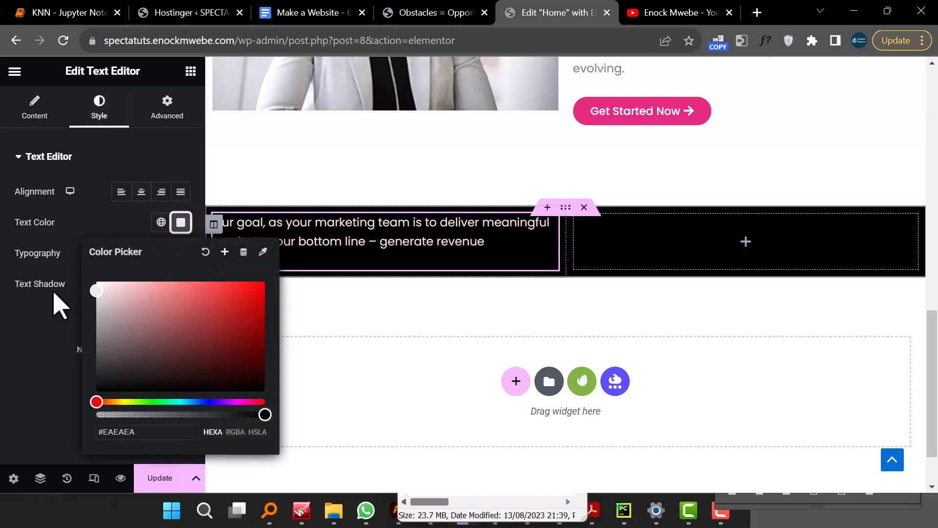
pyautogui.click(50, 318)
pyautogui.click(180, 253)
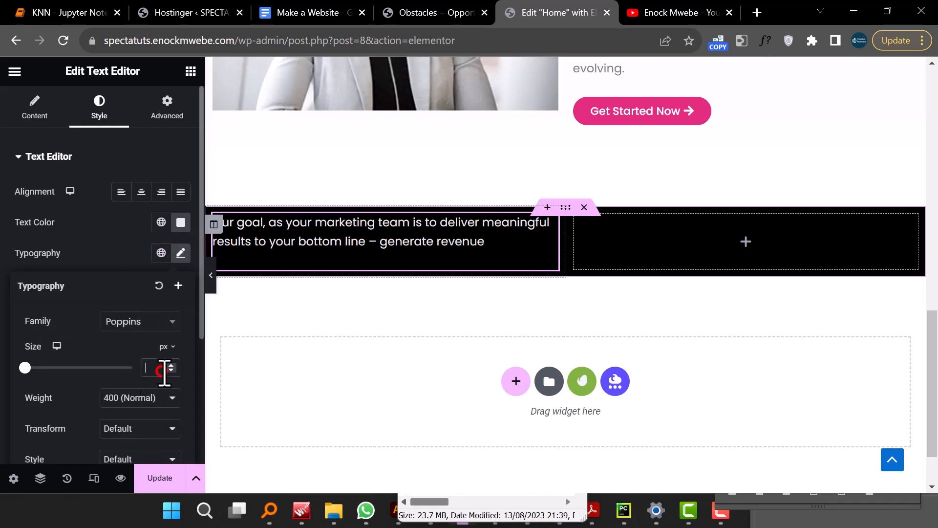
pyautogui.write('22')
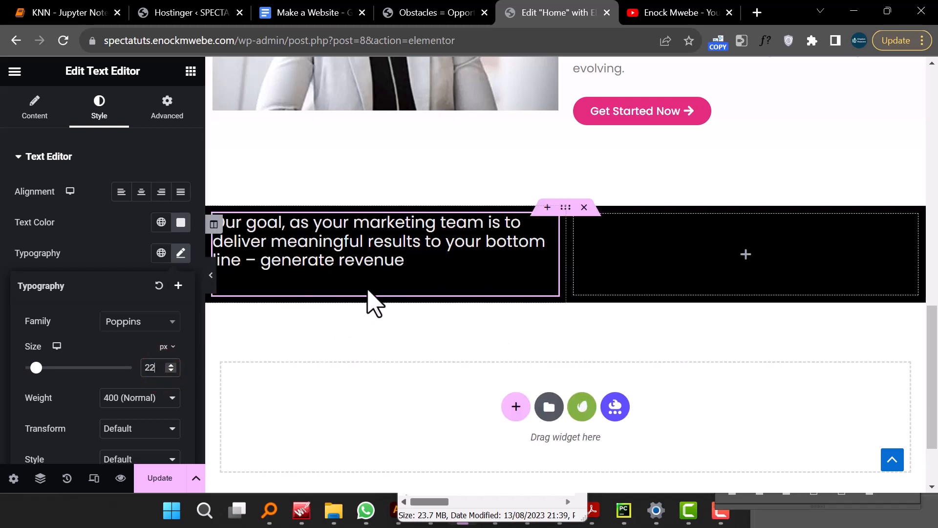
# - Copy the goal statement text widget and paste it into the right column
pyautogui.rightClick(338, 256)
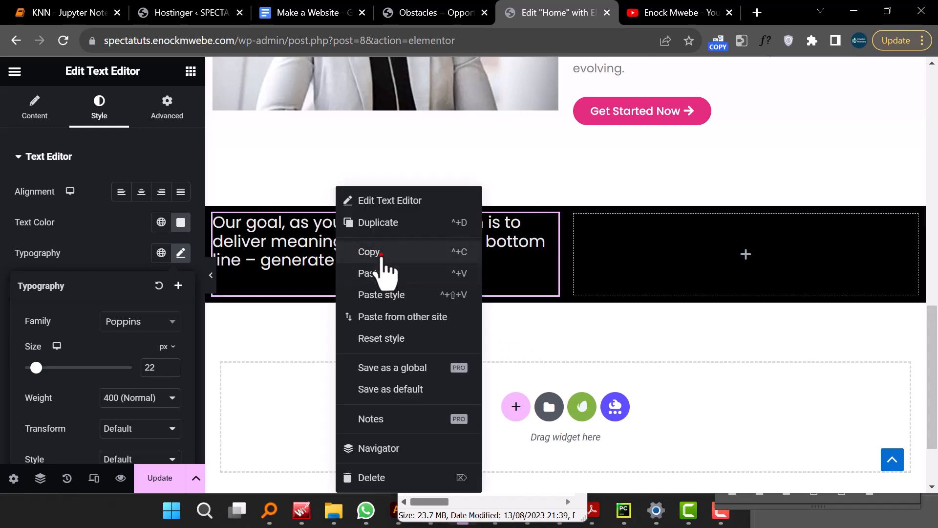
pyautogui.click(442, 273)
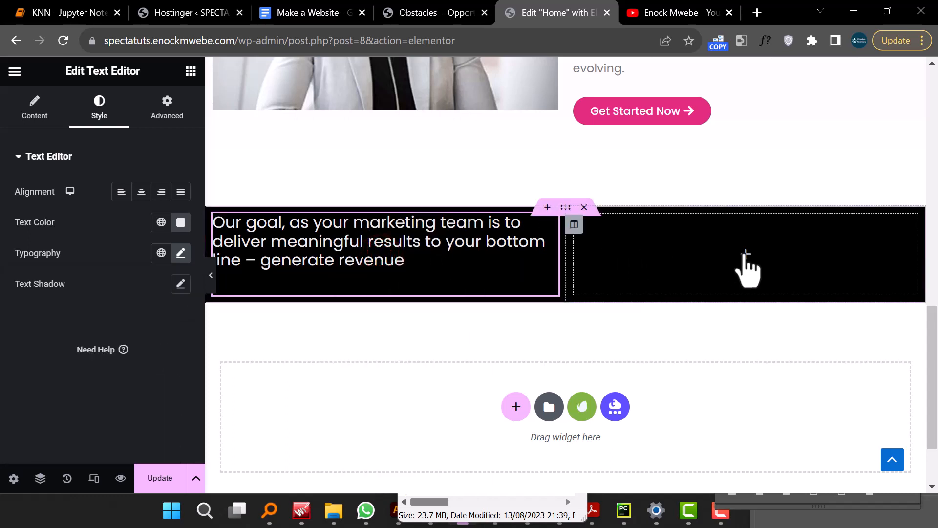
pyautogui.rightClick(743, 258)
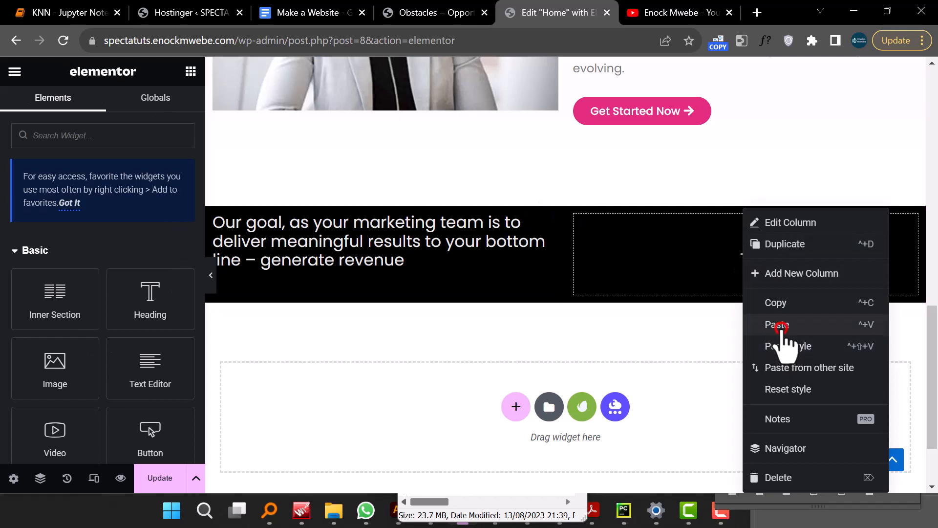
pyautogui.click(779, 325)
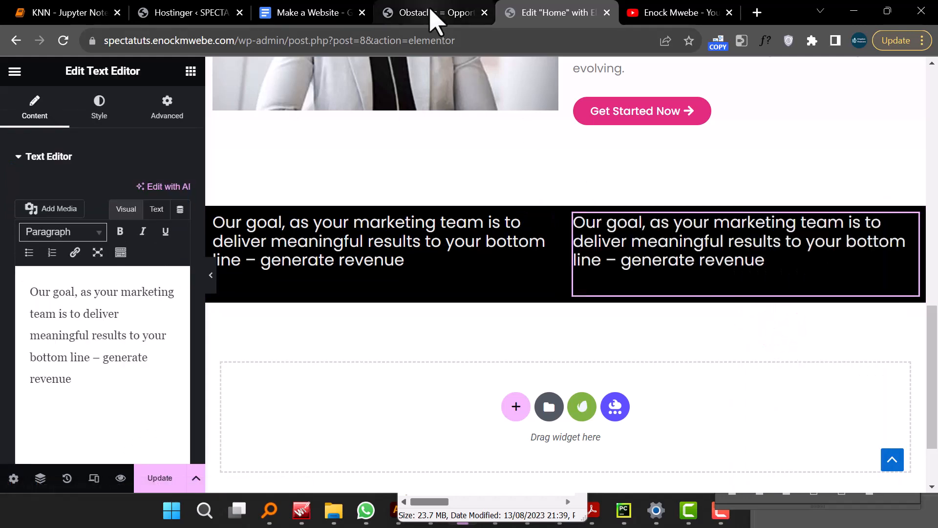
# - Copy the paragraph text beside the goal statement on the SPECTA demo page
pyautogui.click(430, 19)
pyautogui.moveTo(470, 204); pyautogui.dragTo(563, 269)
pyautogui.rightClick(534, 241)
pyautogui.click(569, 256)
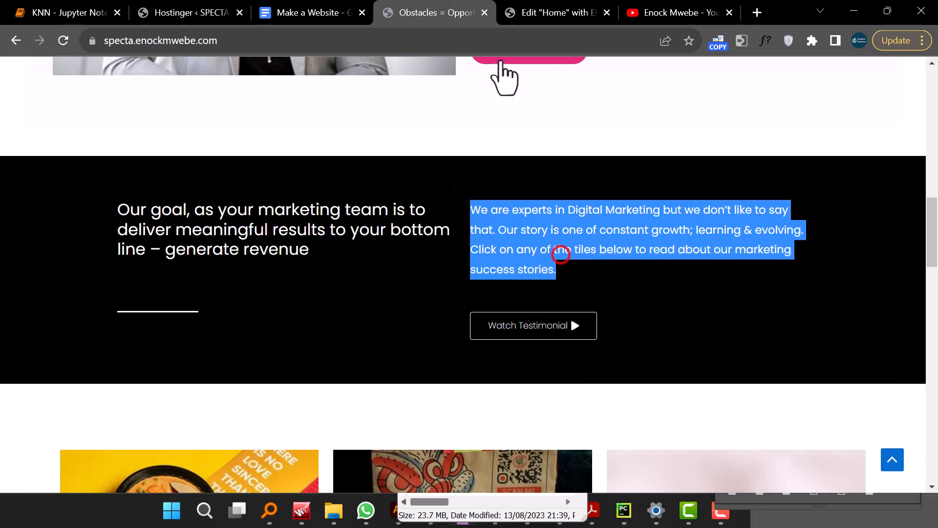
pyautogui.click(529, 16)
# - Replace the right text widget's content with the copied paragraph, pasted as plain text
pyautogui.doubleClick(645, 244)
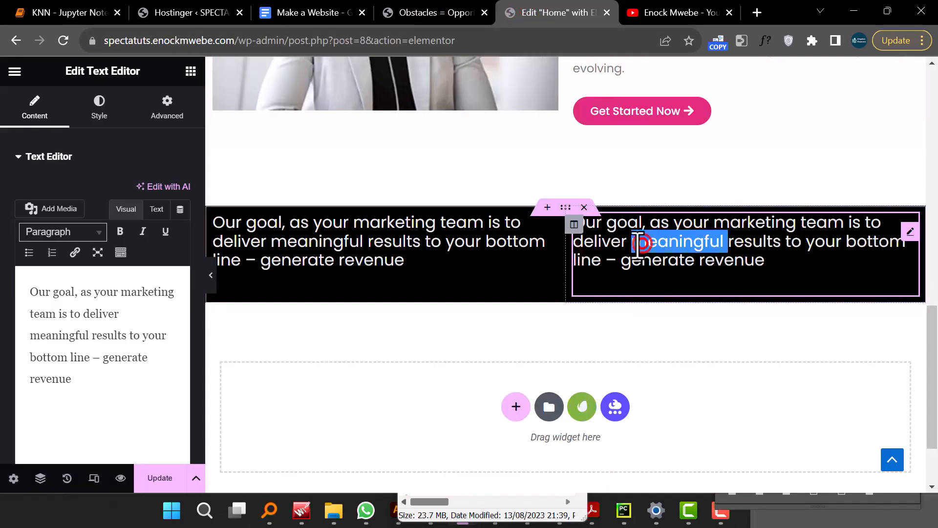
pyautogui.tripleClick(91, 346)
pyautogui.rightClick(91, 346)
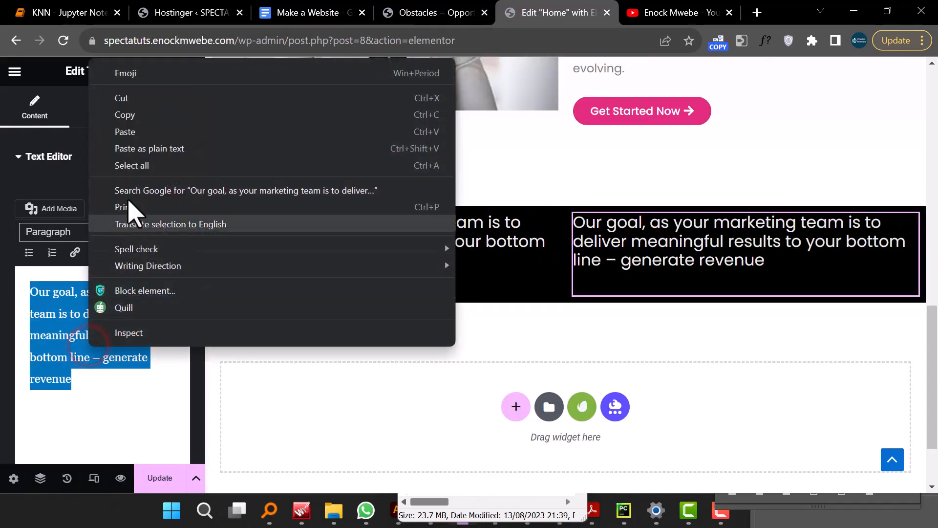
pyautogui.click(145, 147)
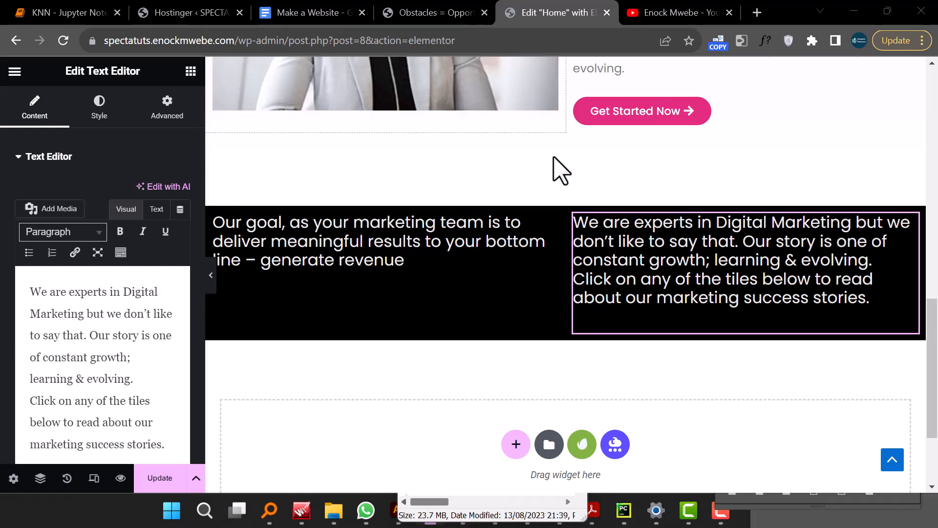
# - Set the right paragraph's typography size to 15 px
pyautogui.click(87, 108)
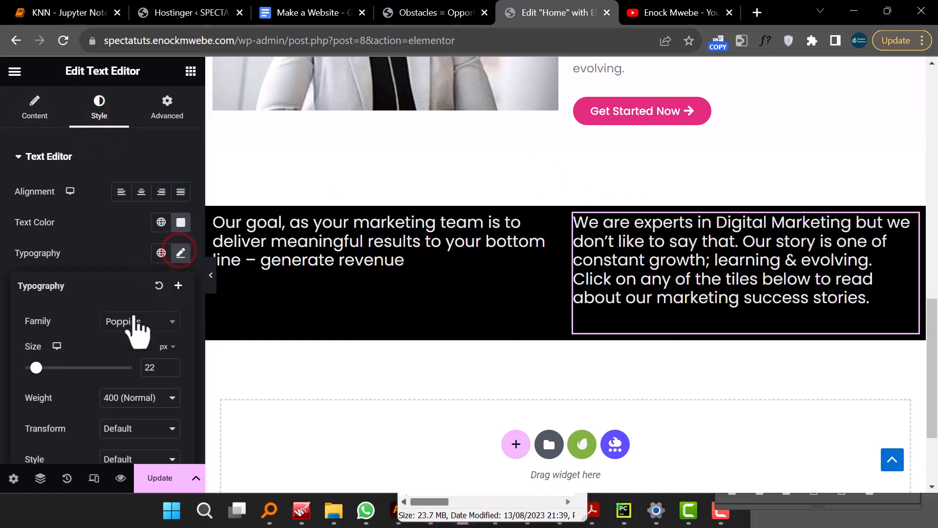
pyautogui.doubleClick(153, 373)
pyautogui.write('1')
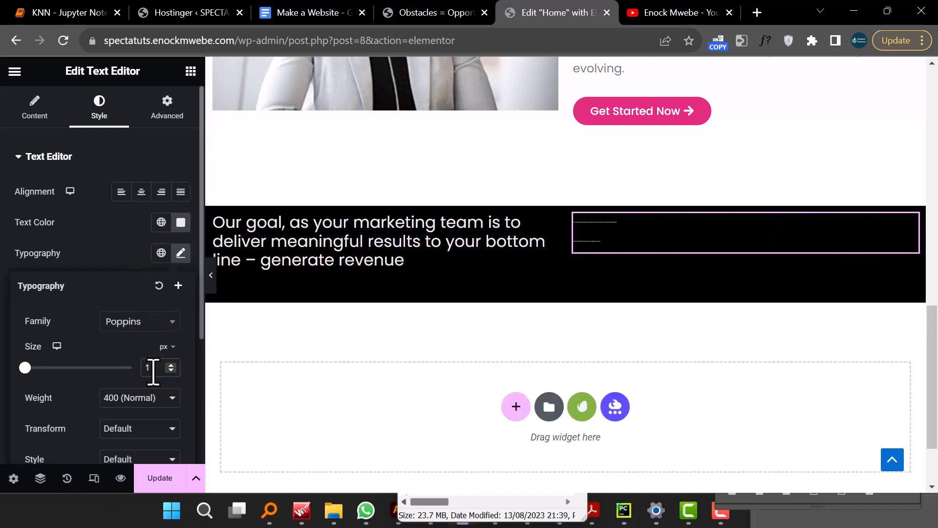
pyautogui.write('5')
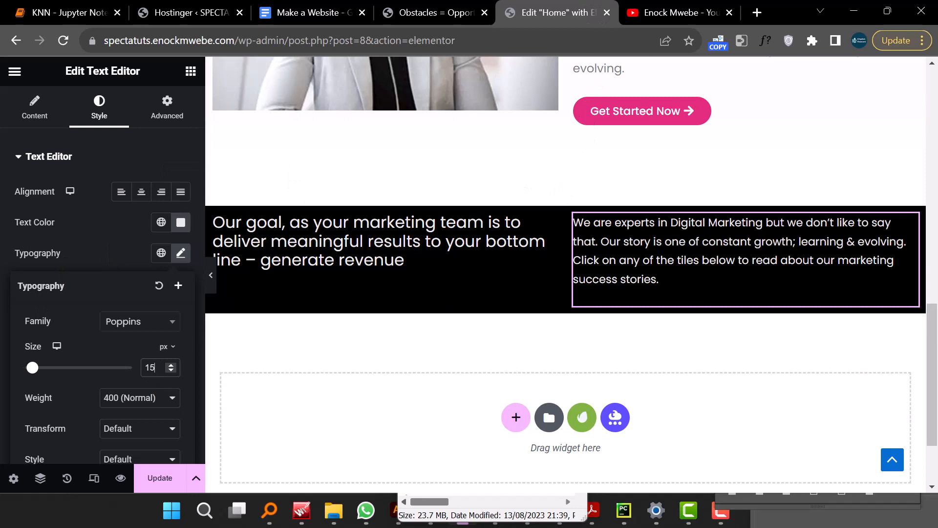
# - Compare the new black section with the matching section of the SPECTA demo page
pyautogui.hotkey('alt', 'Tab')
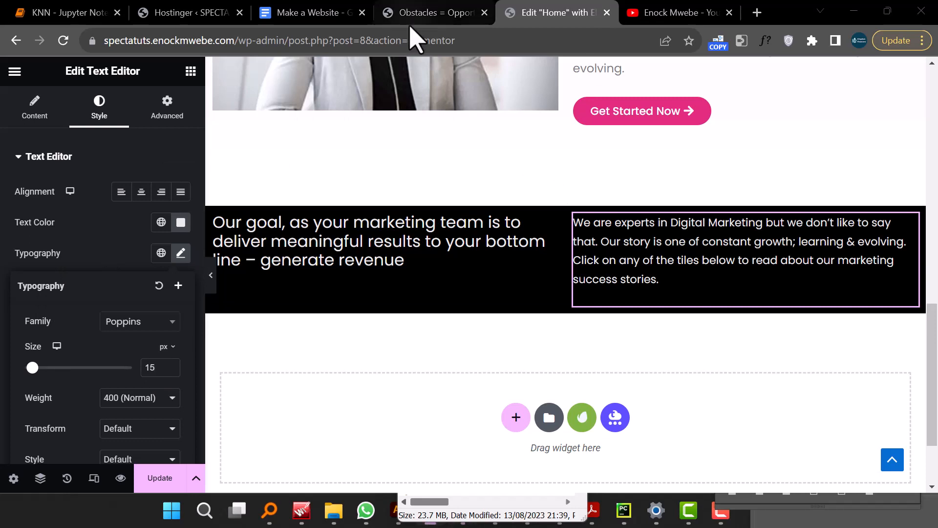
pyautogui.click(428, 15)
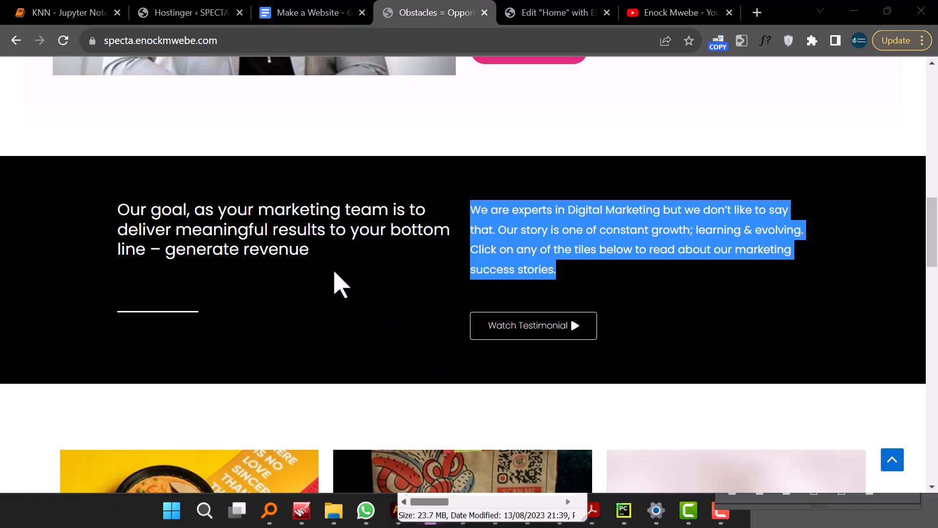
pyautogui.click(528, 19)
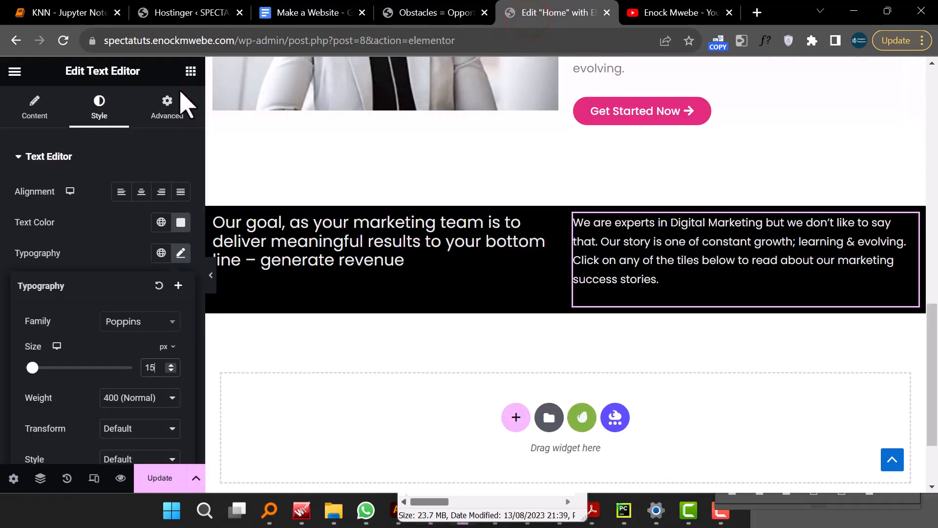
# - Inspect the advanced margin settings of the divider under the About Us heading
pyautogui.click(167, 101)
pyautogui.scroll(7, 485, 248)
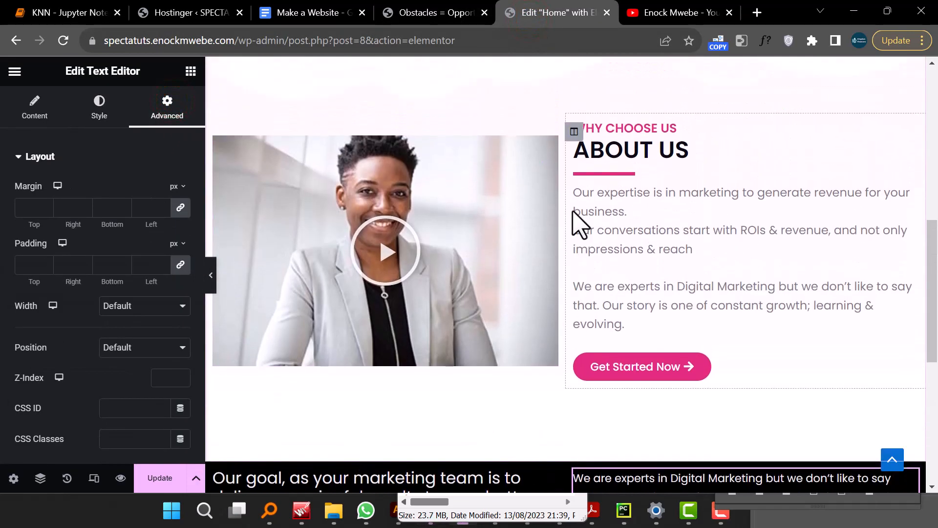
pyautogui.scroll(-2, 585, 245)
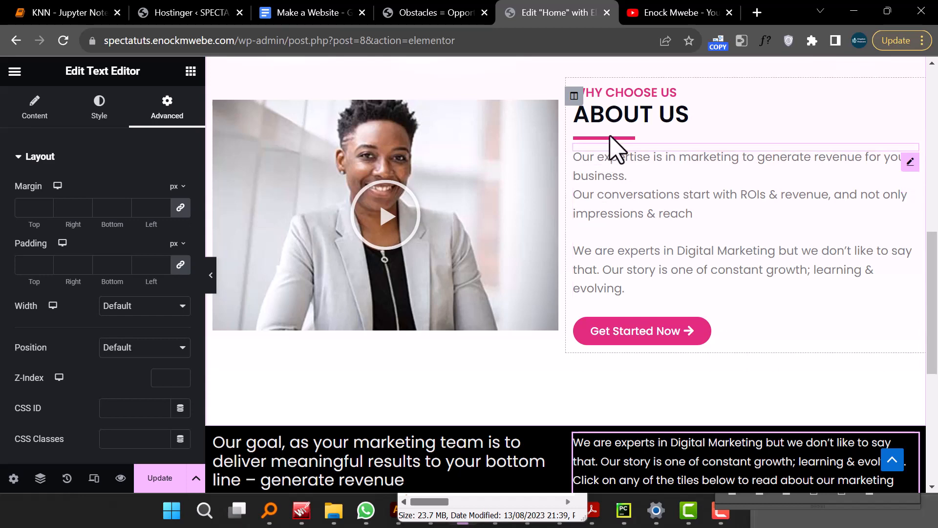
pyautogui.click(610, 137)
pyautogui.scroll(-5, 550, 210)
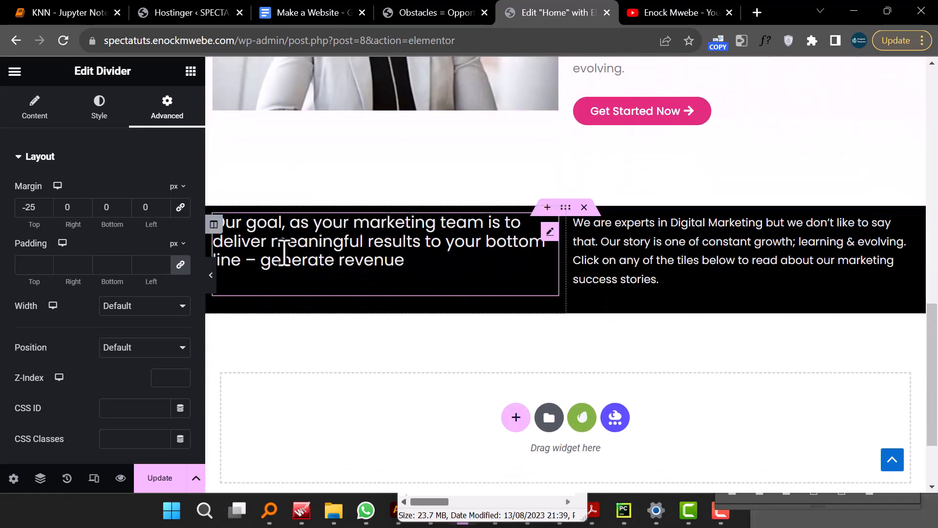
# - Add a Divider widget under the goal heading in the left column and shorten its width
pyautogui.click(190, 72)
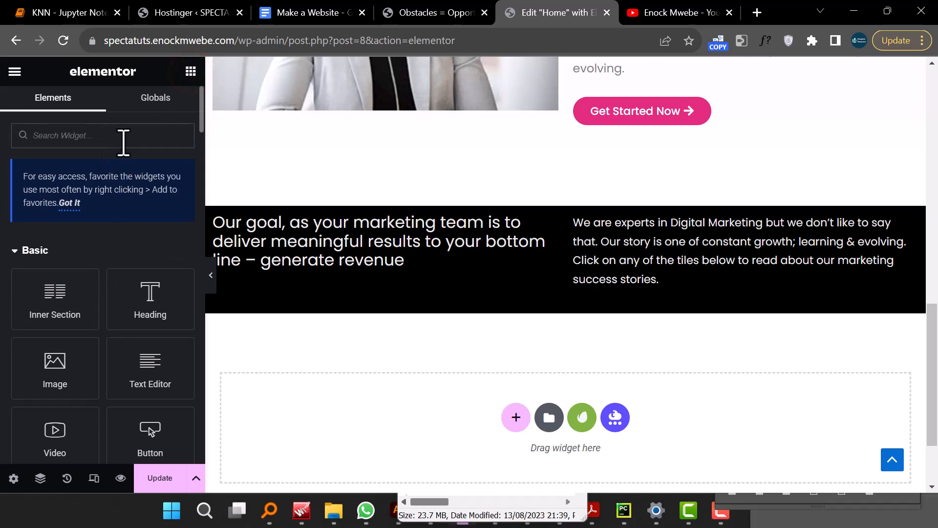
pyautogui.write('DIVI')
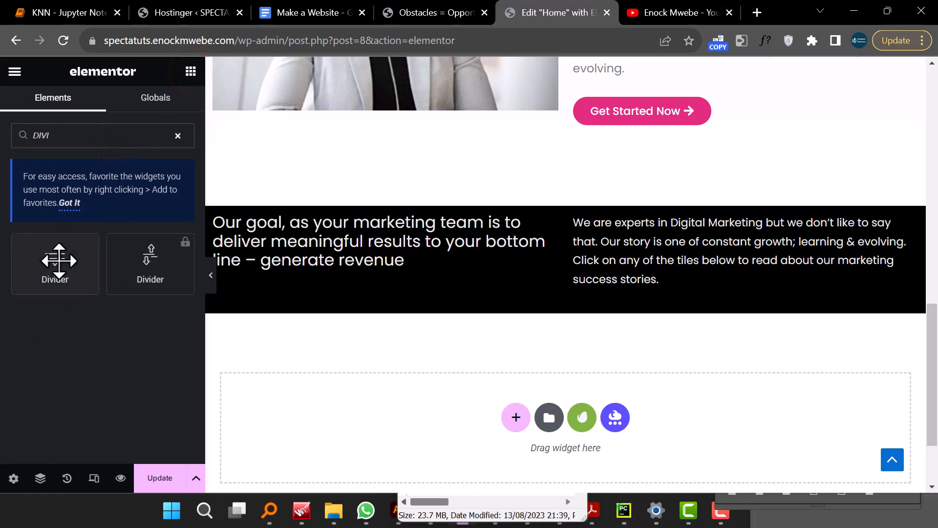
pyautogui.moveTo(58, 260); pyautogui.dragTo(335, 283)
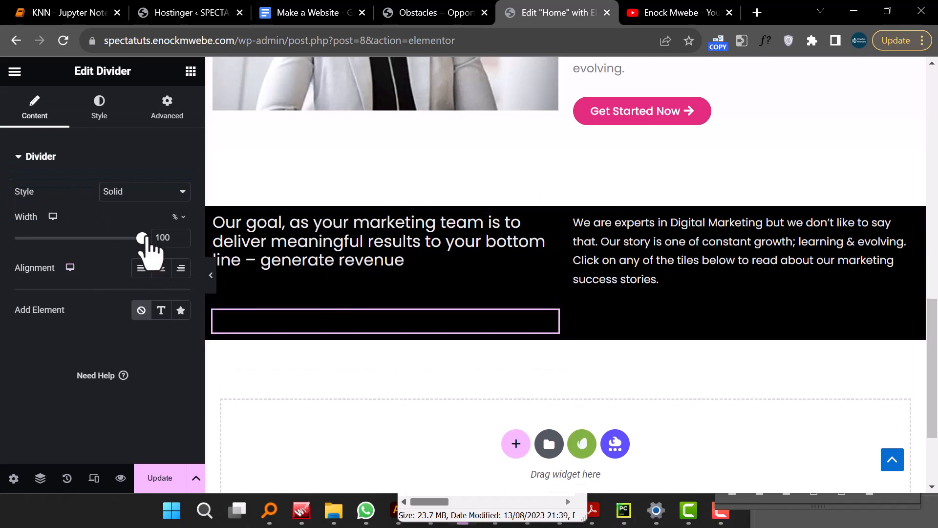
pyautogui.moveTo(142, 238); pyautogui.dragTo(62, 238)
# - Style the divider white (#FFFFFF) with a weight of 2.3, and preview the section
pyautogui.click(100, 110)
pyautogui.click(181, 191)
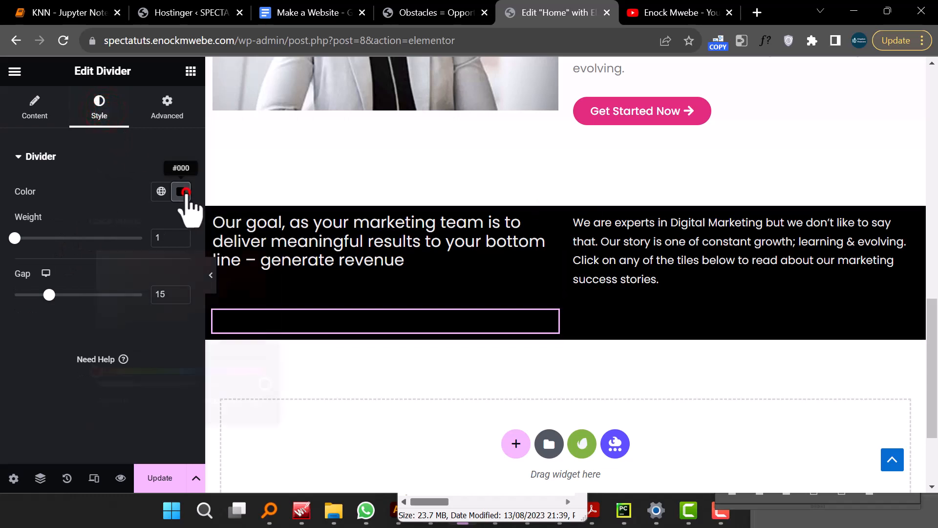
pyautogui.moveTo(135, 259); pyautogui.dragTo(56, 212)
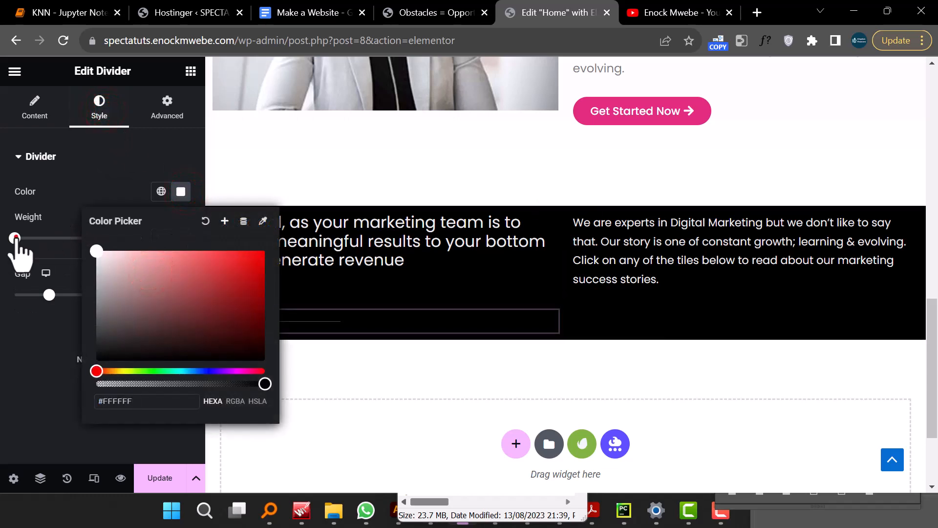
pyautogui.moveTo(16, 237); pyautogui.dragTo(32, 238)
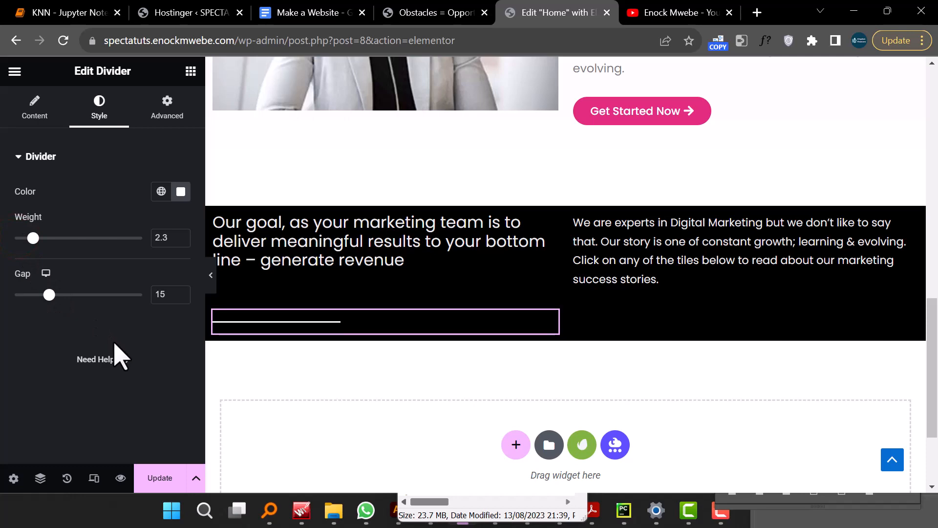
pyautogui.click(214, 275)
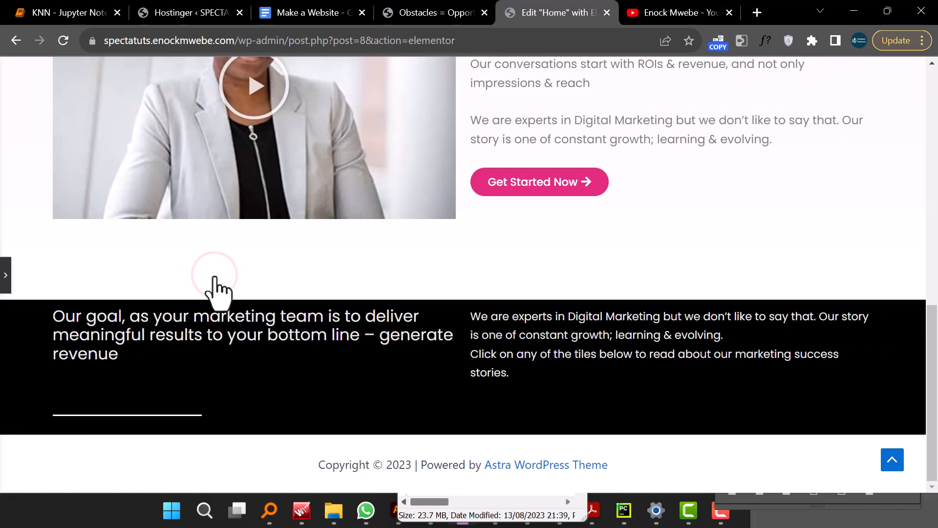
pyautogui.click(4, 277)
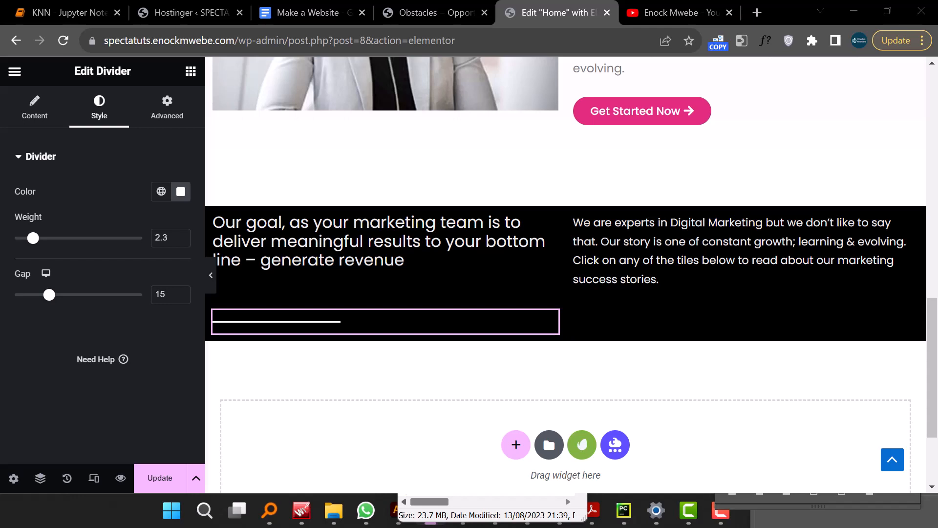
# - Search for the Button widget and place it below the paragraph in the right column
pyautogui.click(194, 74)
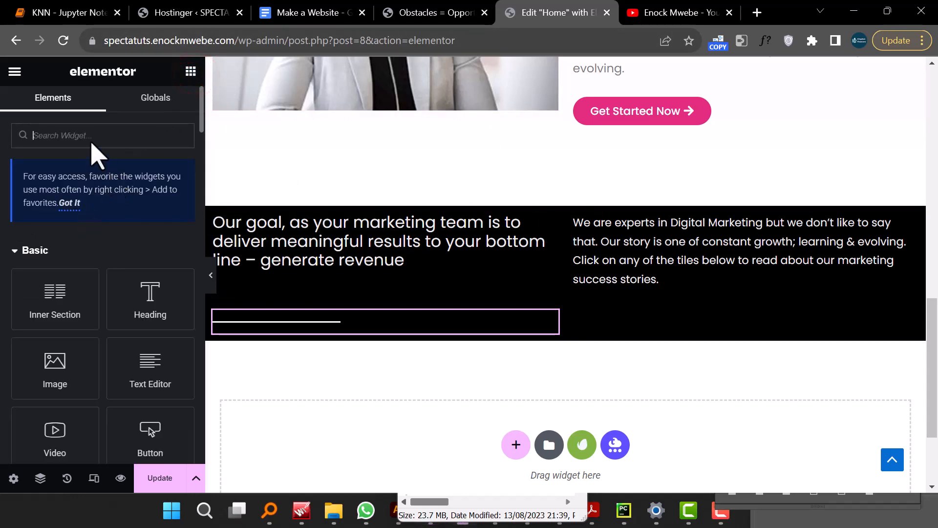
pyautogui.write('B')
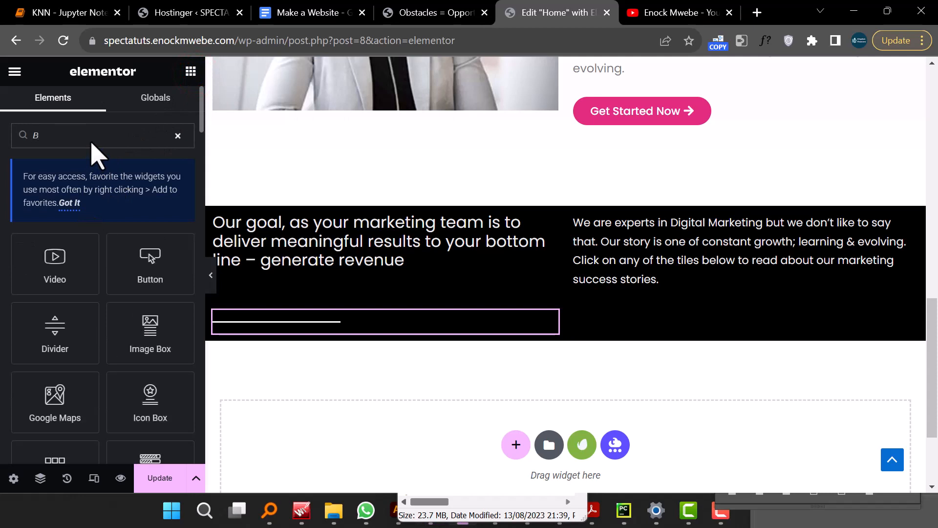
pyautogui.write('UT')
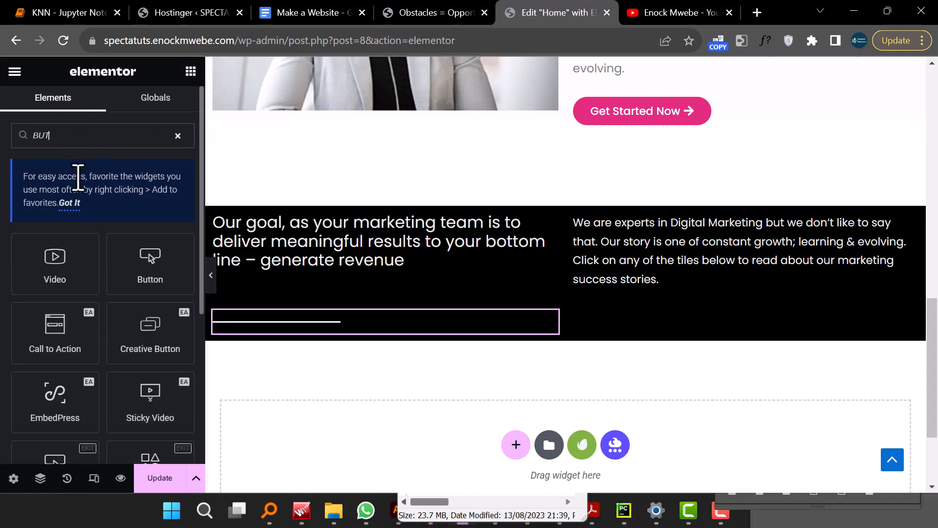
pyautogui.write('T')
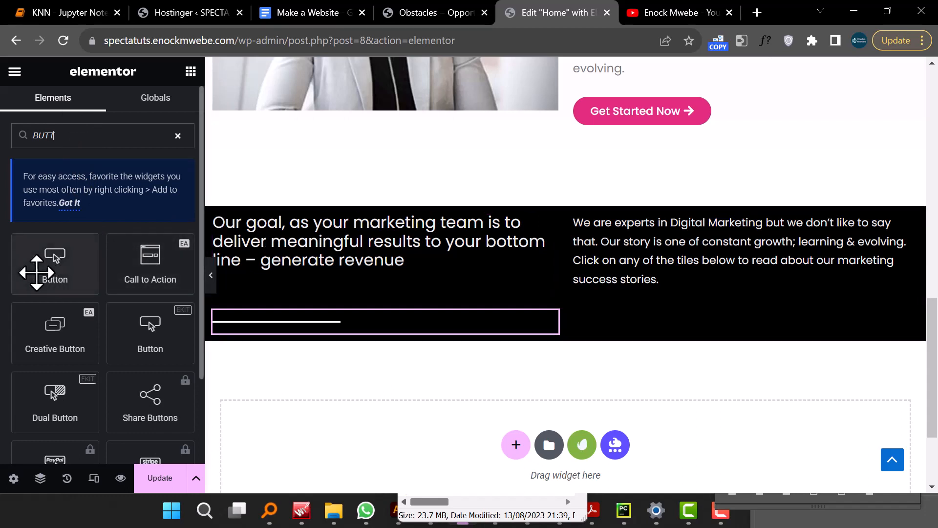
pyautogui.moveTo(35, 270); pyautogui.dragTo(656, 325)
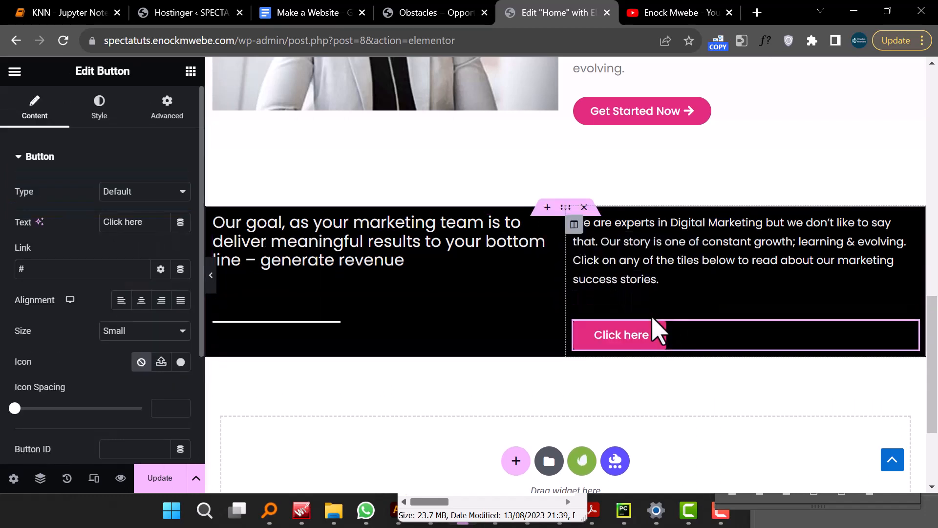
# - Set the button's text to Watch Testimonial
pyautogui.click(146, 222)
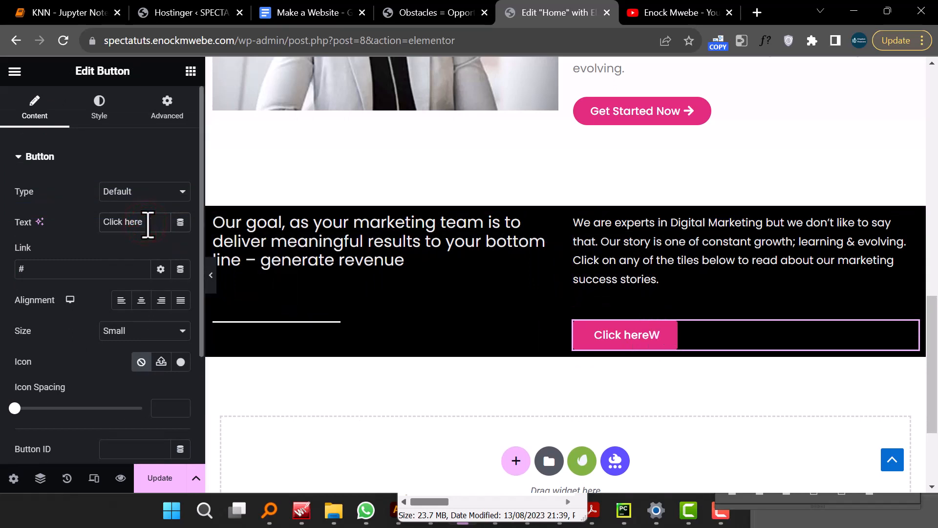
pyautogui.press('BackSpace')
pyautogui.press('BackSpace')
pyautogui.write('W')
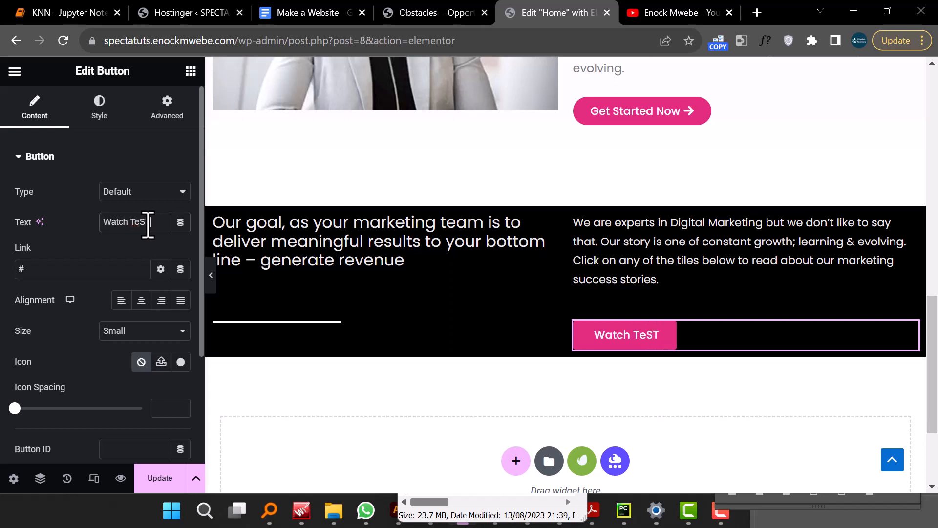
pyautogui.write('atch TeSTIMONIAL')
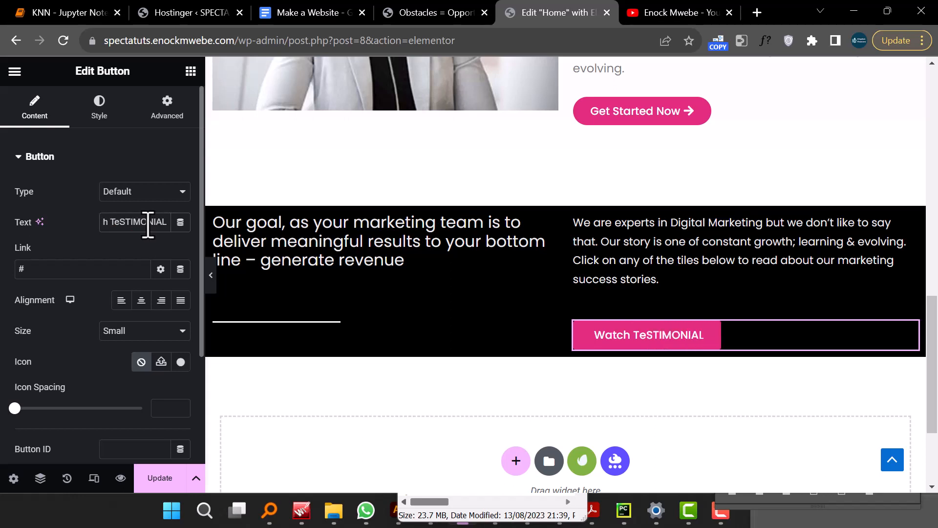
pyautogui.press('BackSpace')
pyautogui.press('BackSpace')
pyautogui.press('BackSpace')
pyautogui.press('BackSpace')
pyautogui.press('BackSpace')
pyautogui.press('BackSpace')
pyautogui.press('BackSpace')
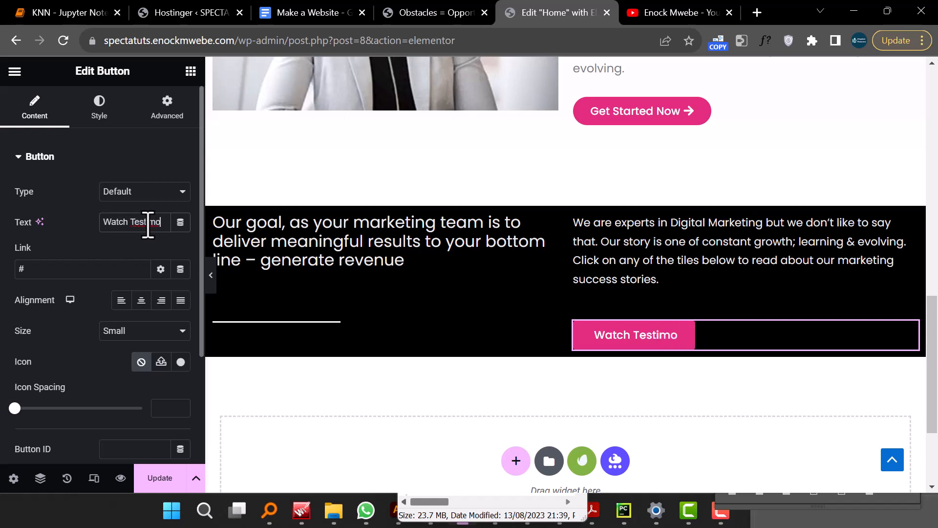
pyautogui.write('imonial')
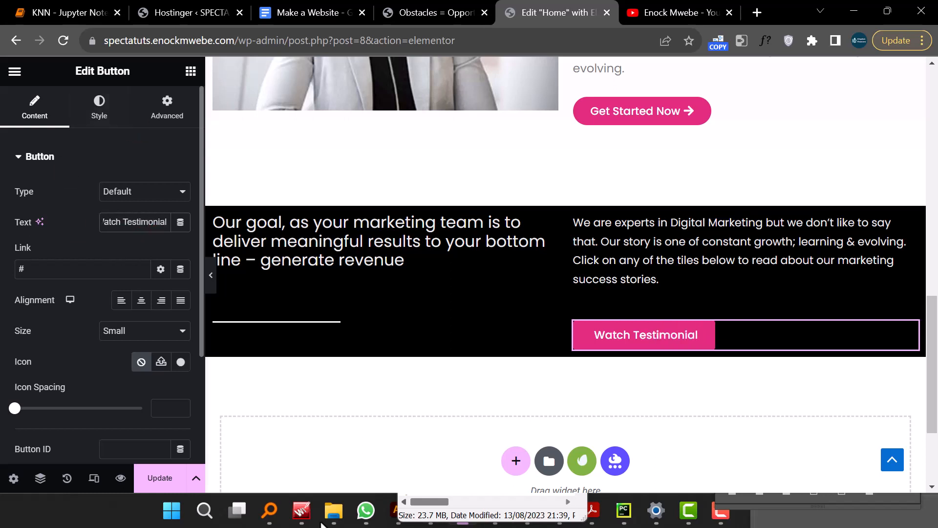
# - Insert the Play button icon from the icon library, positioned after the button text
pyautogui.click(181, 361)
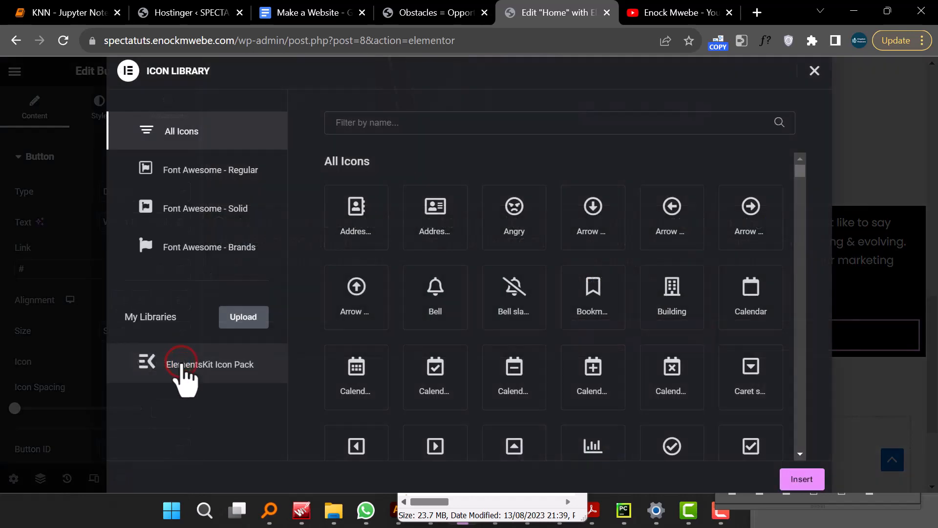
pyautogui.click(419, 126)
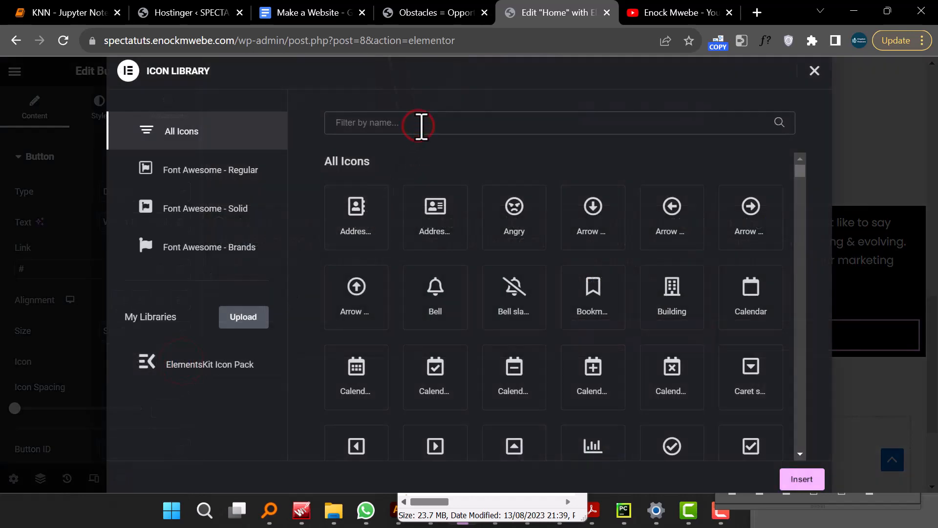
pyautogui.write('play')
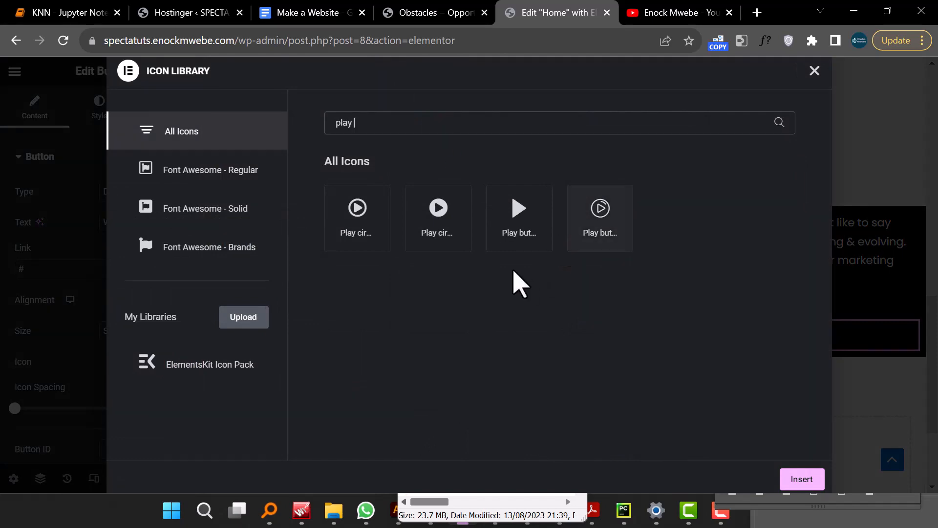
pyautogui.click(517, 213)
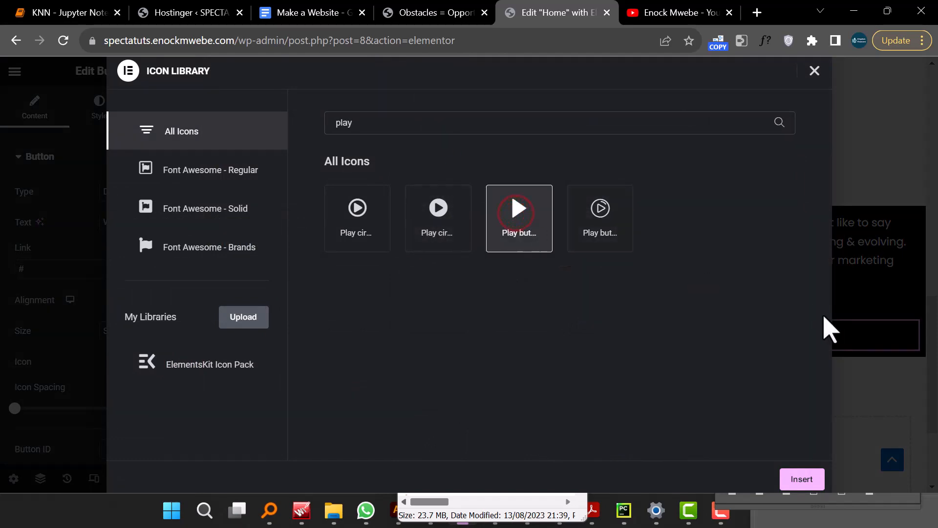
pyautogui.click(802, 482)
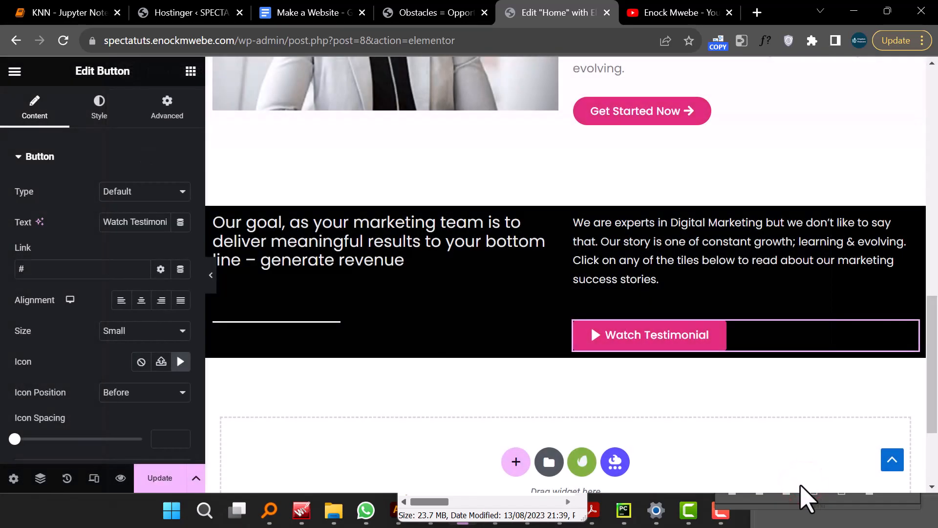
pyautogui.click(144, 389)
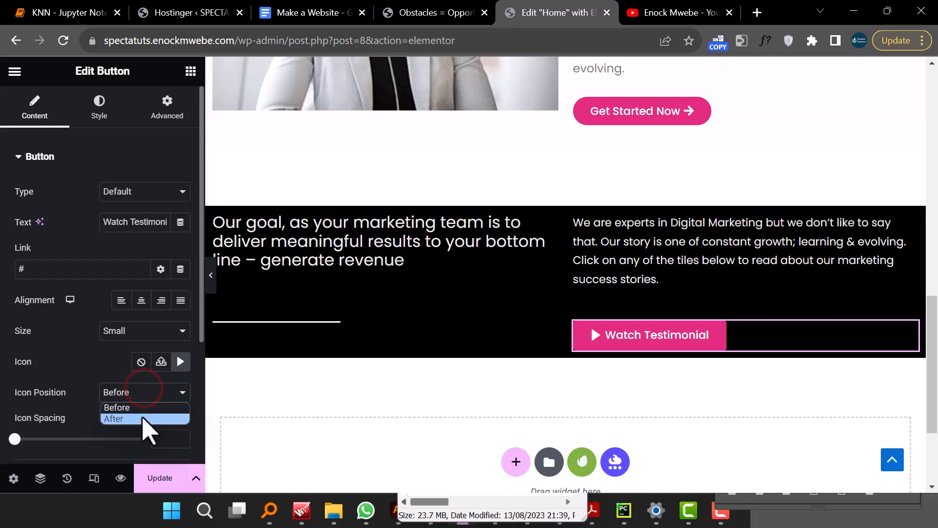
pyautogui.click(142, 419)
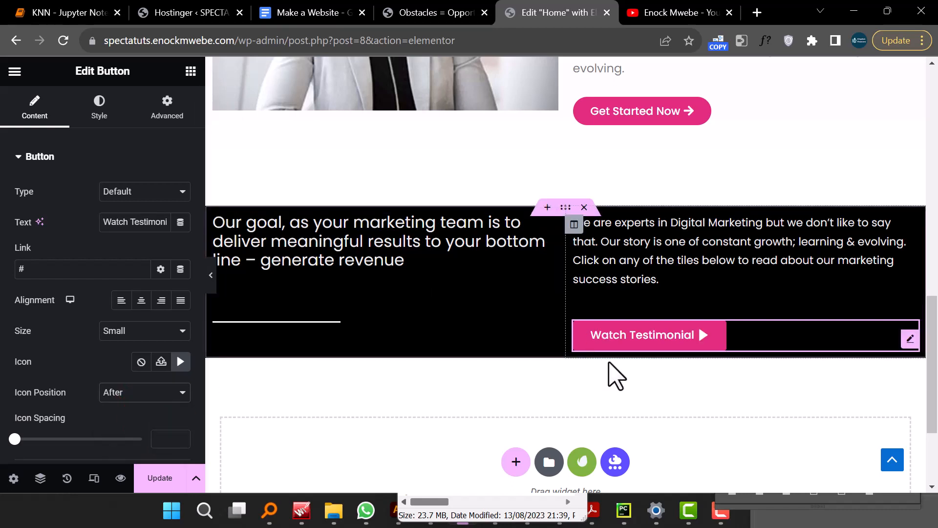
# - Switch to the YouTube channel tab, copy a video's link address, and paste it as the button's link
pyautogui.scroll(4, 389, 226)
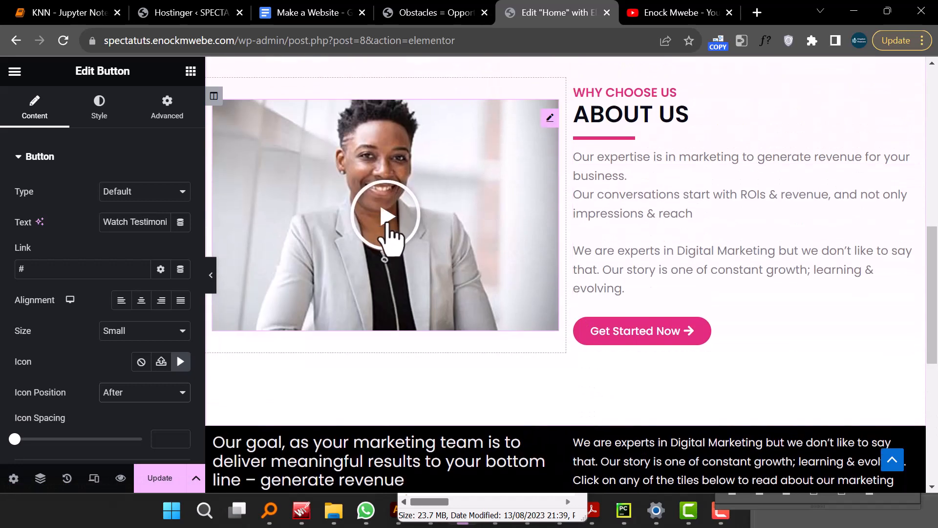
pyautogui.scroll(-4, 393, 229)
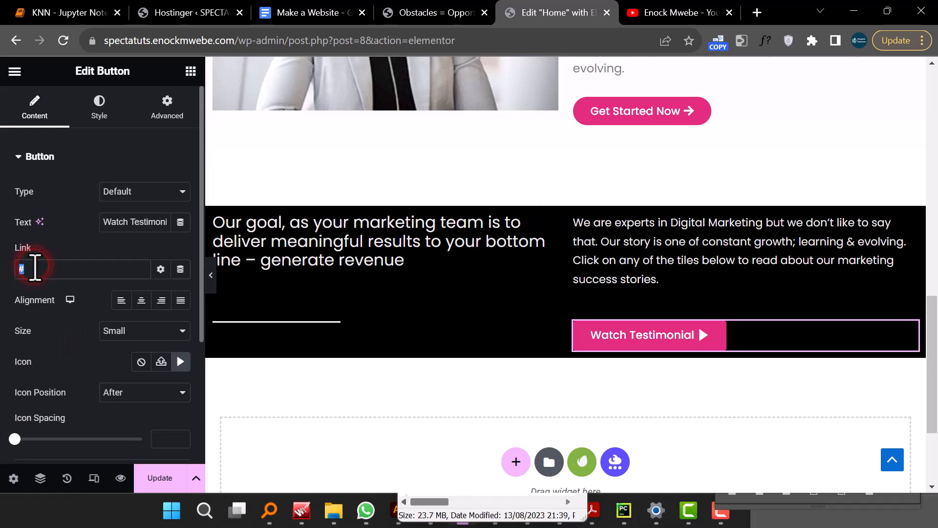
pyautogui.click(657, 15)
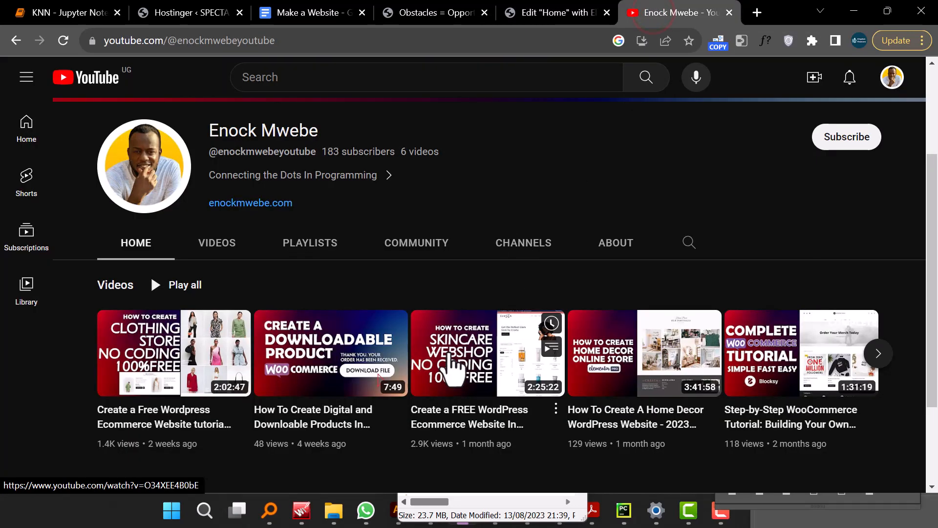
pyautogui.scroll(-3, 163, 352)
pyautogui.rightClick(167, 228)
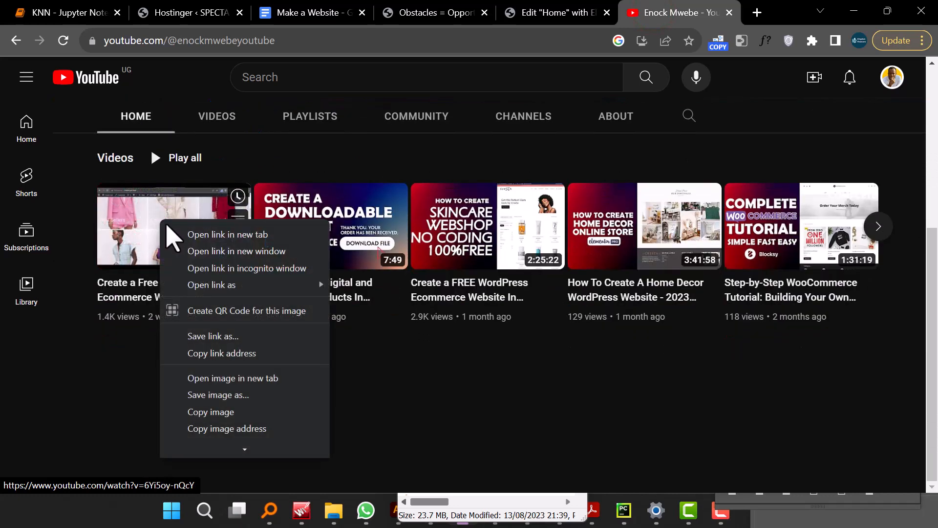
pyautogui.click(236, 354)
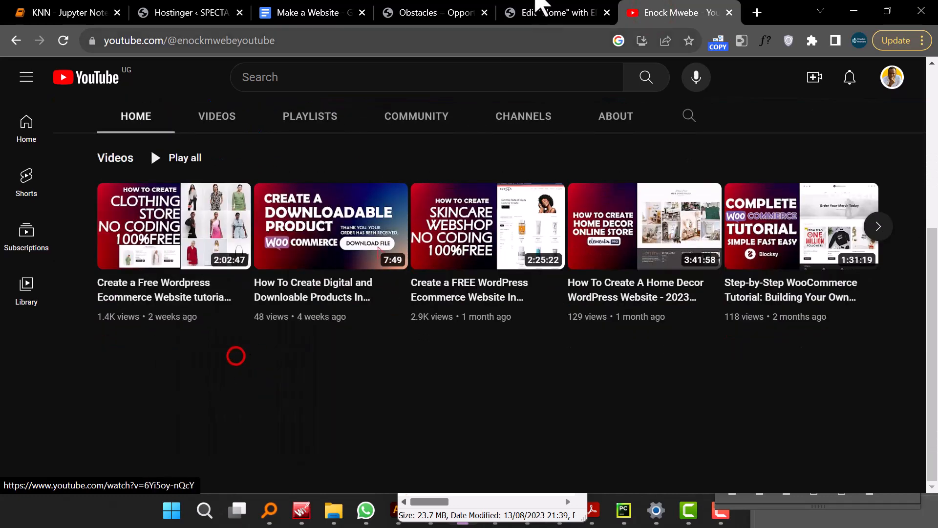
pyautogui.click(538, 14)
pyautogui.doubleClick(68, 274)
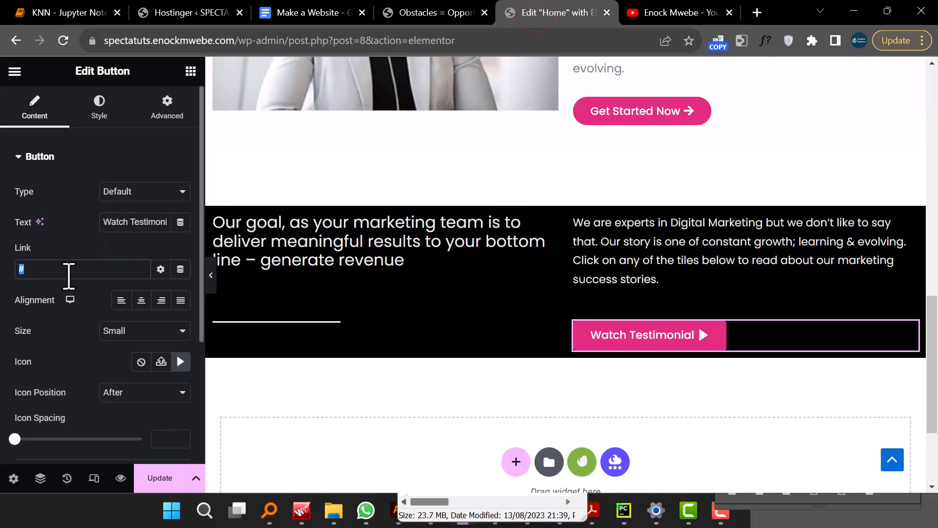
pyautogui.rightClick(68, 274)
pyautogui.click(129, 115)
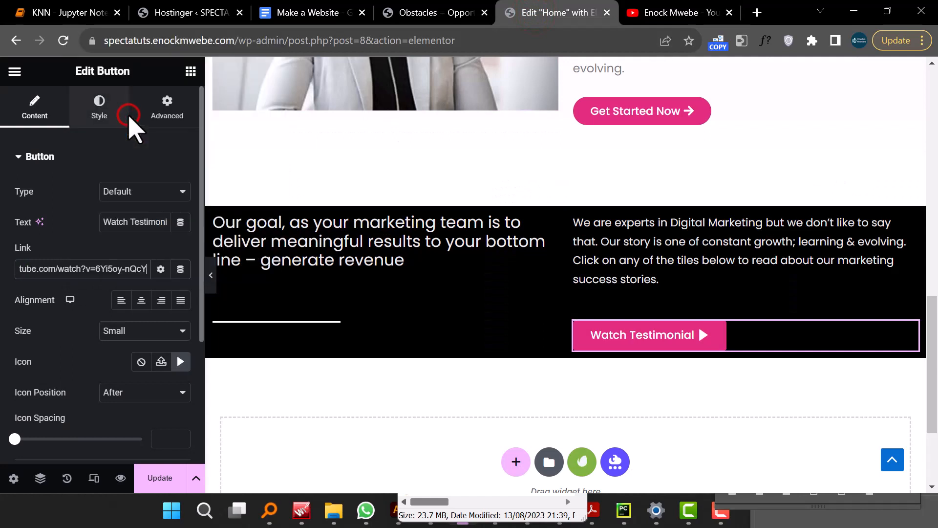
# - Give the Watch Testimonial button a solid border and make its background colour fully transparent
pyautogui.scroll(-3, 95, 329)
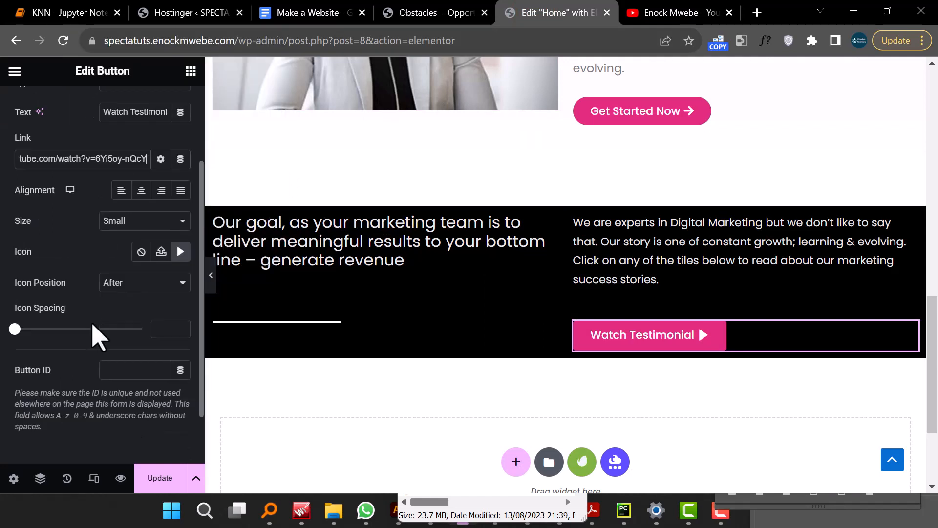
pyautogui.scroll(3, 98, 329)
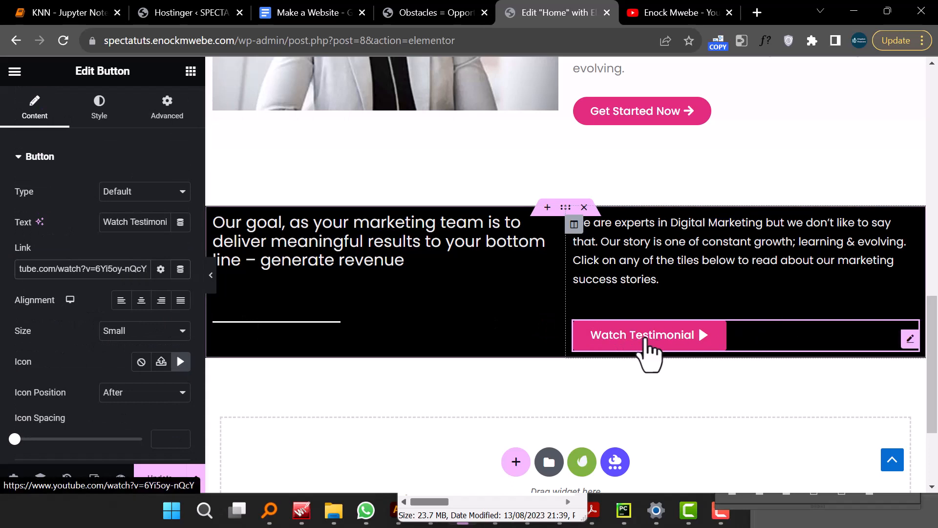
pyautogui.click(100, 110)
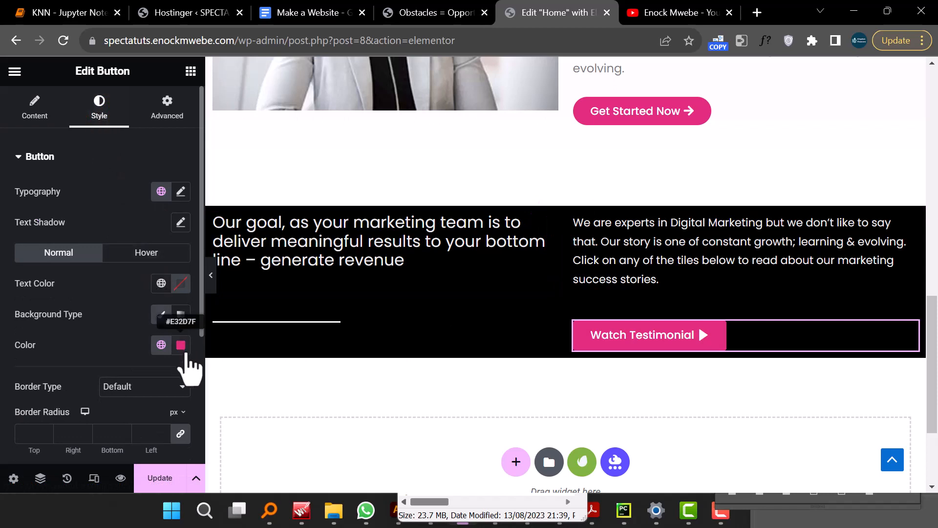
pyautogui.scroll(-2, 185, 362)
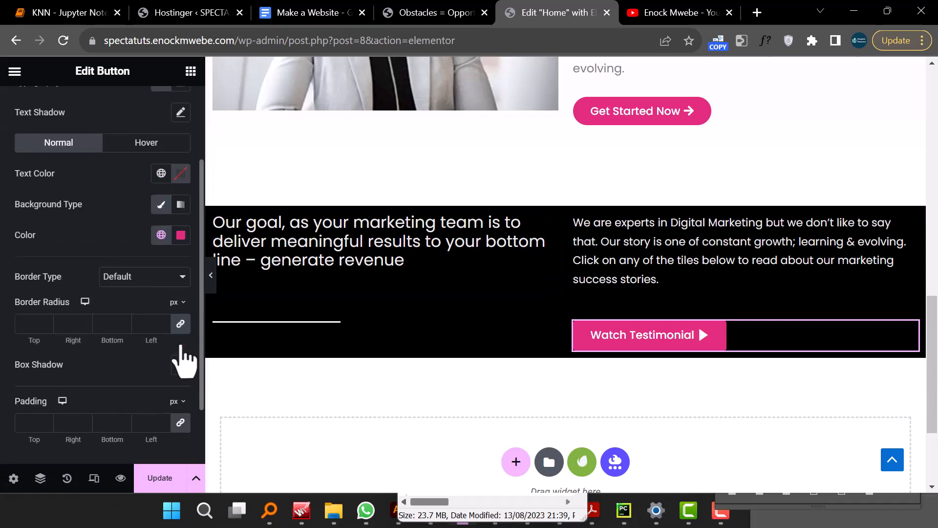
pyautogui.click(144, 276)
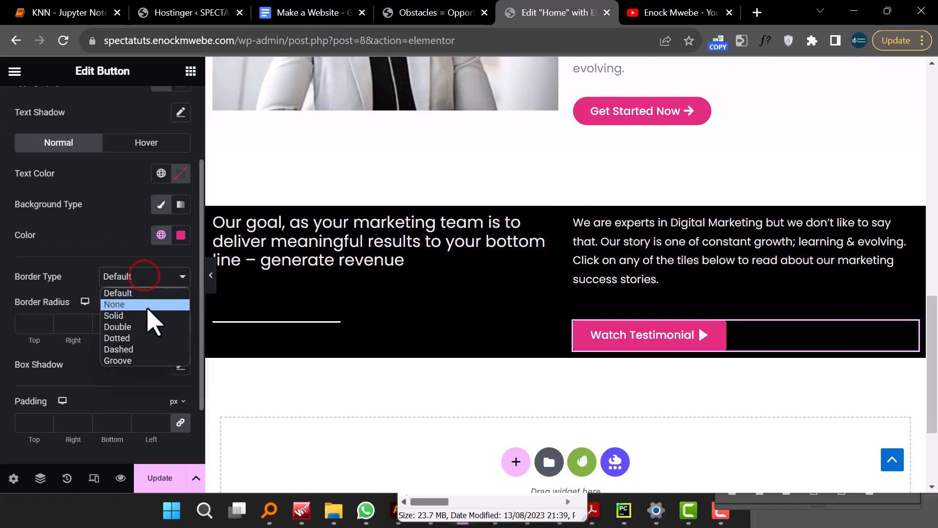
pyautogui.click(146, 315)
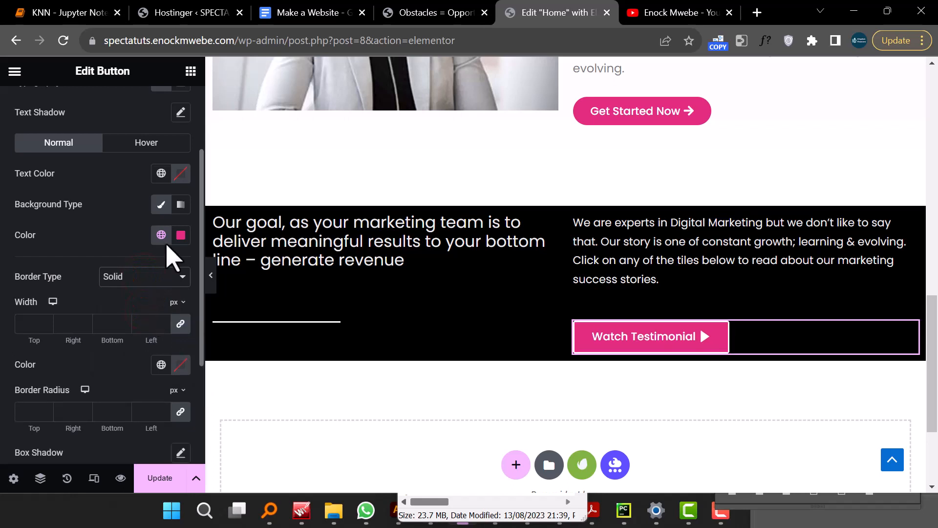
pyautogui.click(180, 235)
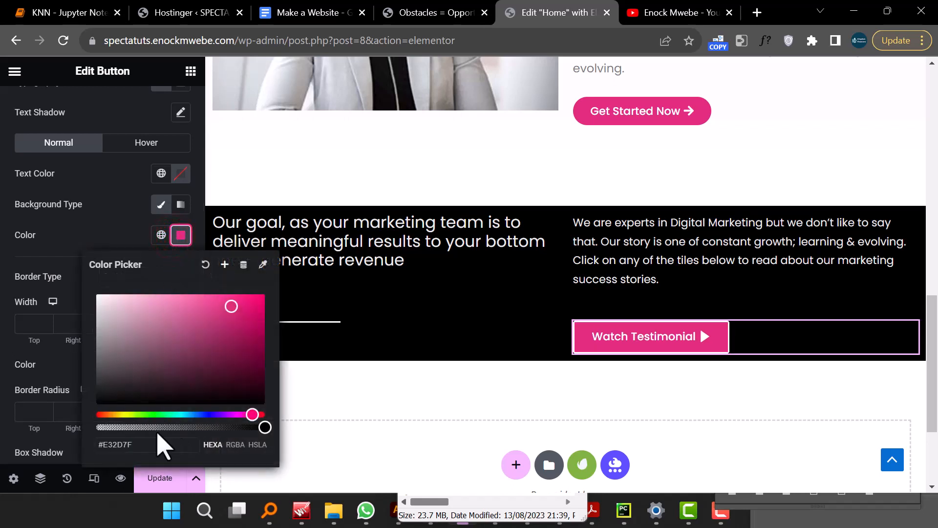
pyautogui.moveTo(159, 426); pyautogui.dragTo(126, 428)
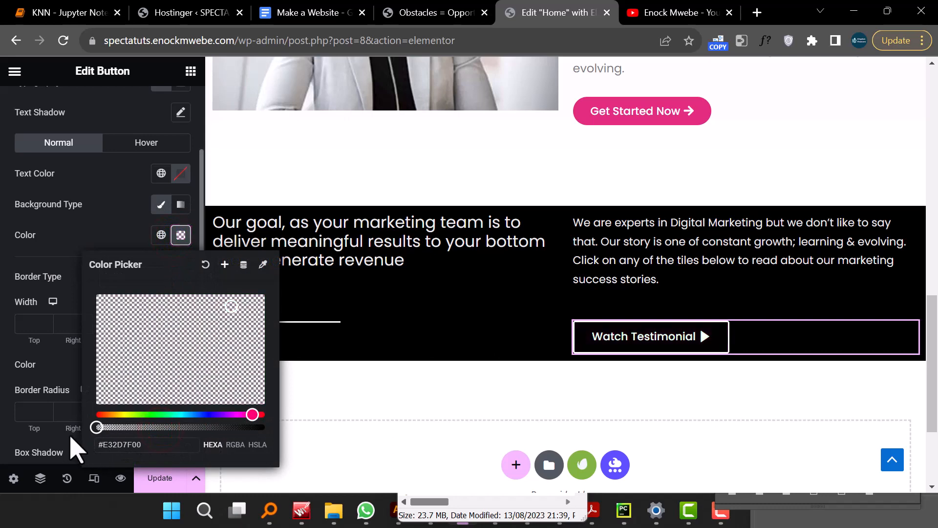
pyautogui.click(105, 238)
# - Set the button's border width to 2 px on all sides
pyautogui.scroll(-3, 118, 300)
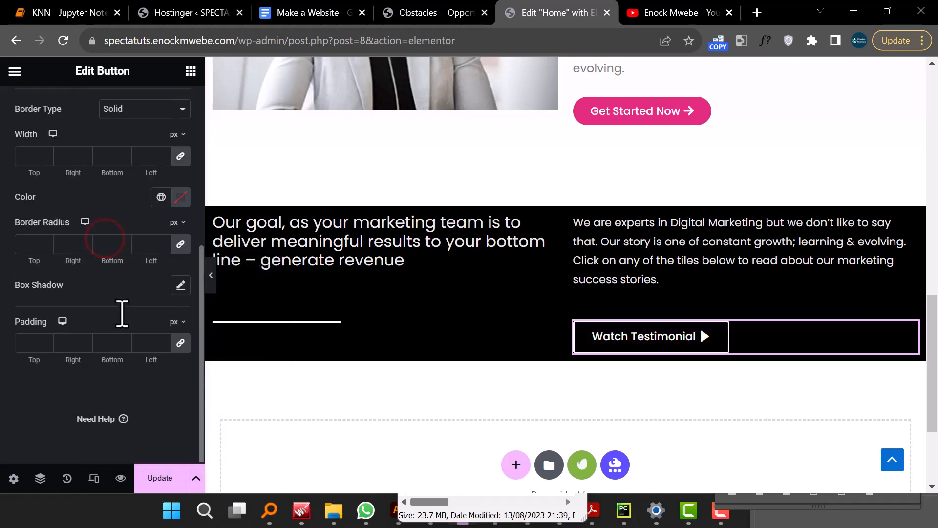
pyautogui.scroll(2, 62, 354)
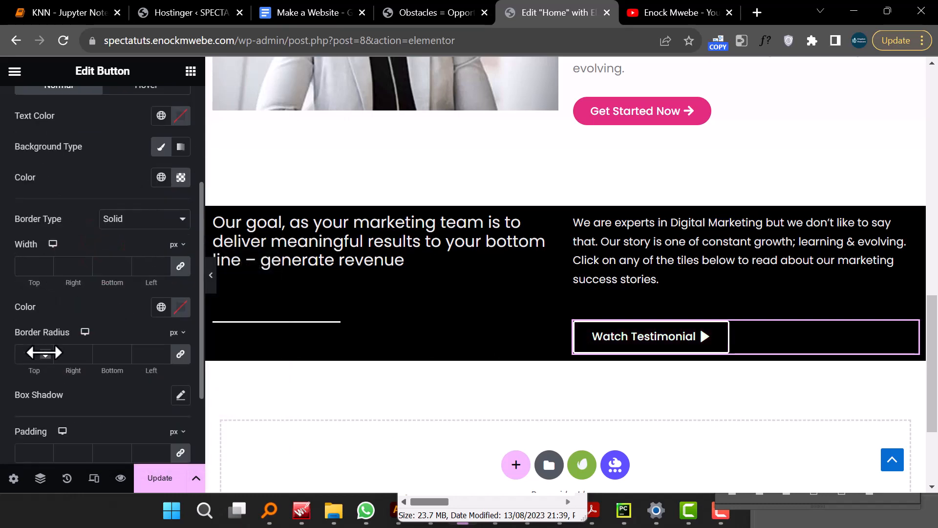
pyautogui.click(34, 266)
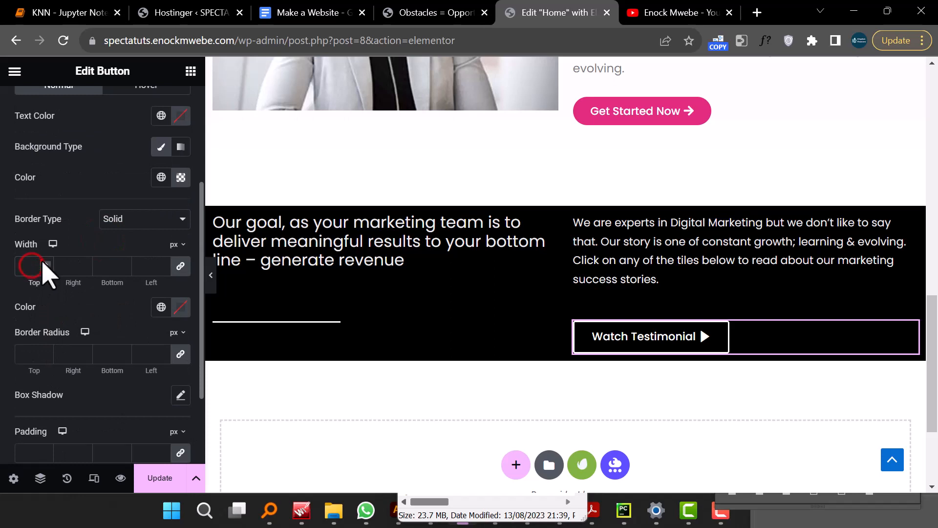
pyautogui.write('1')
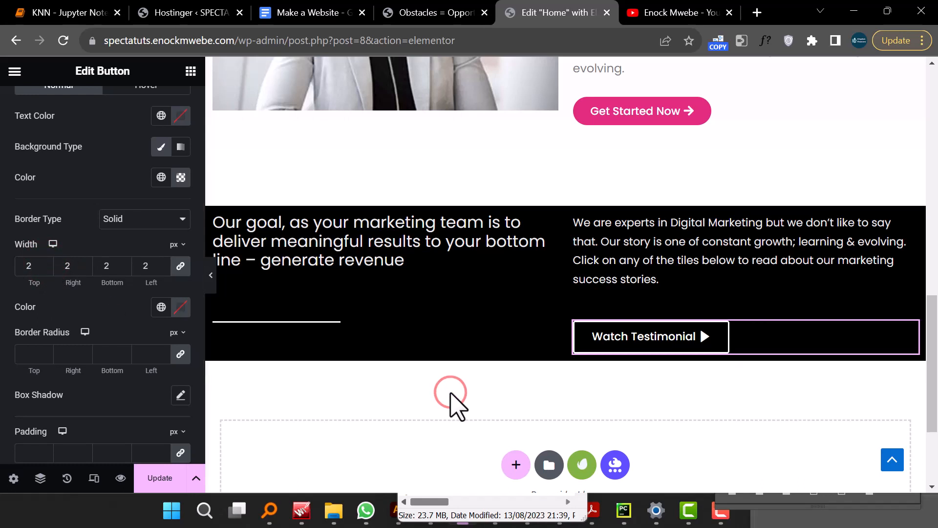
# - Preview the goal-statement section with the editor panel hidden
pyautogui.click(408, 324)
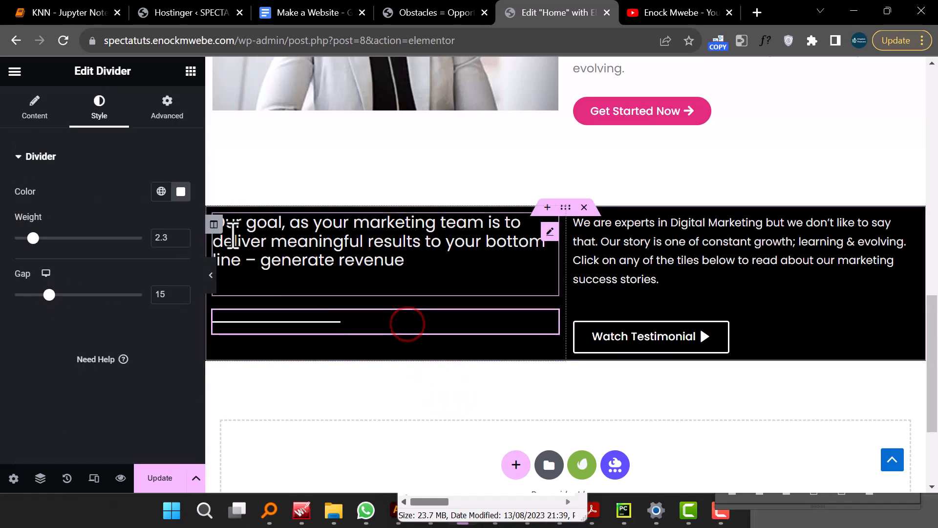
pyautogui.click(211, 275)
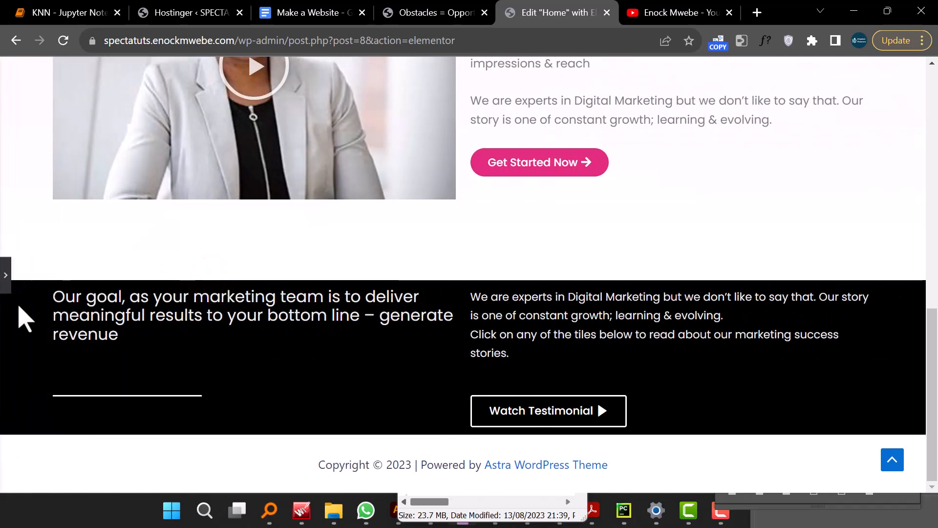
pyautogui.click(5, 275)
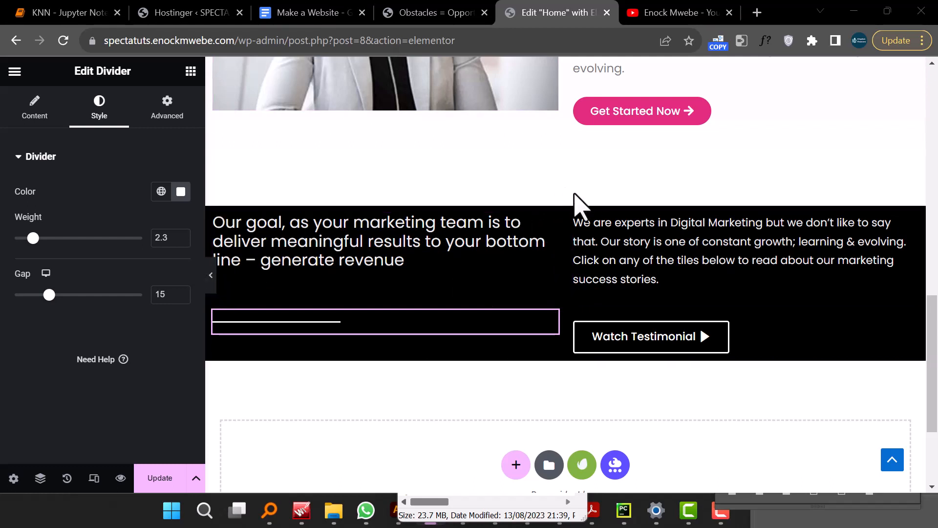
# - Set the goal-statement section's padding to 50 px top and bottom and 150 px right and left
pyautogui.click(563, 207)
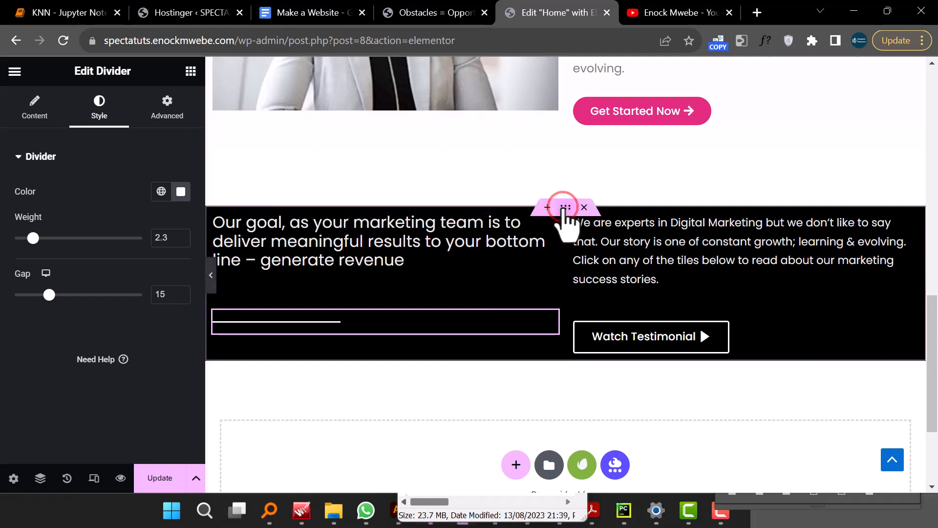
pyautogui.click(169, 108)
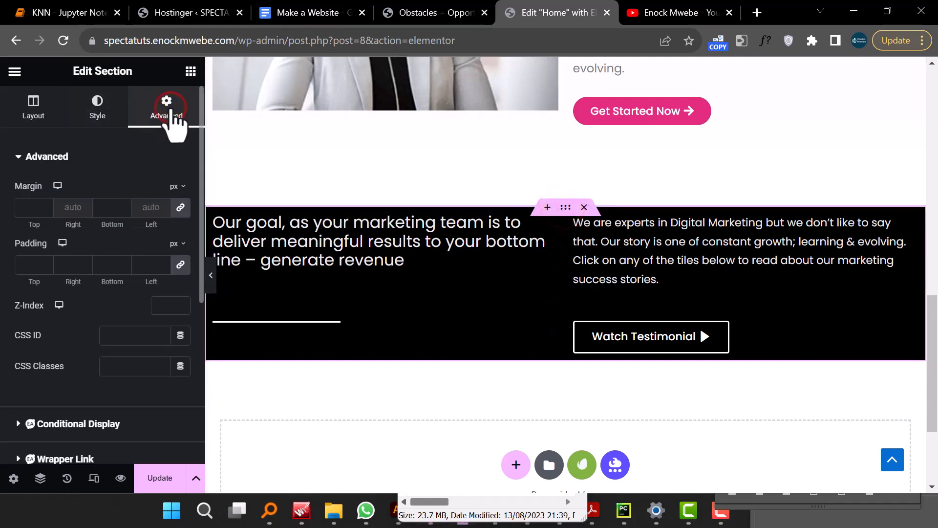
pyautogui.click(189, 265)
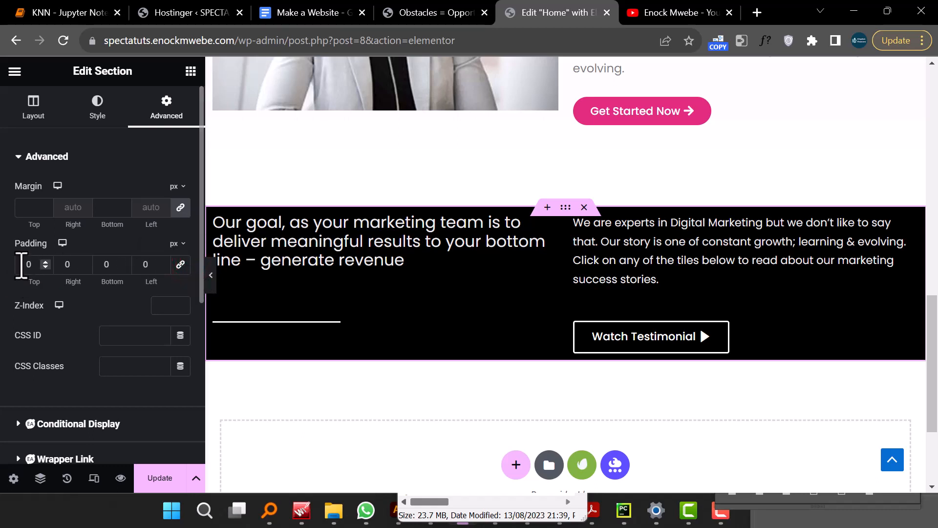
pyautogui.write('5')
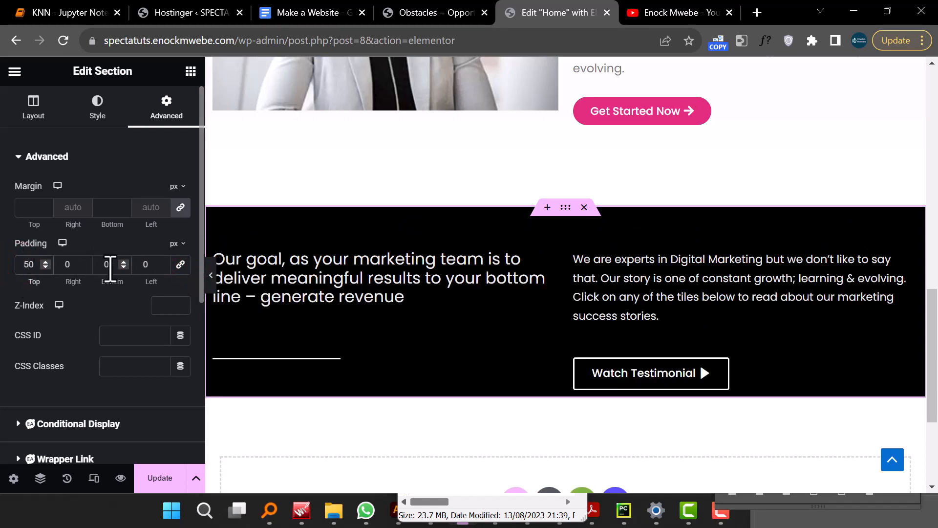
pyautogui.click(105, 266)
pyautogui.write('5')
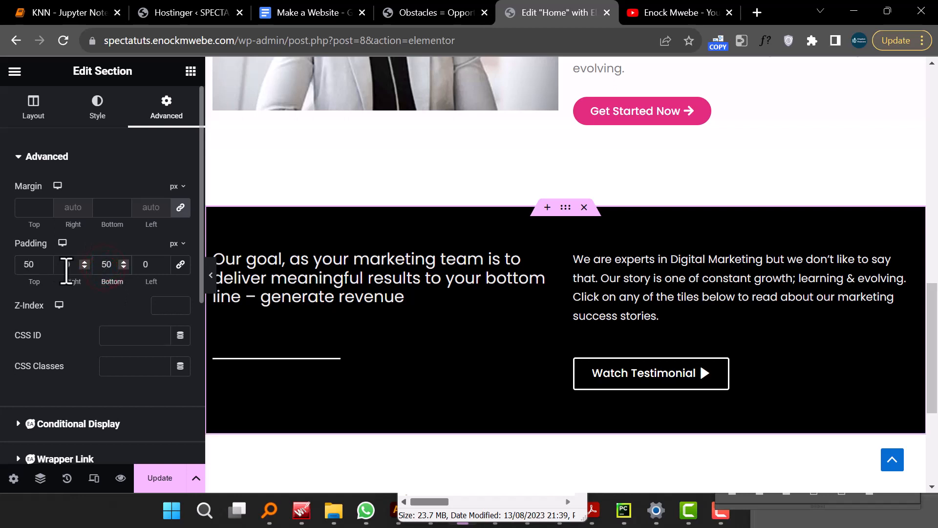
pyautogui.write('150')
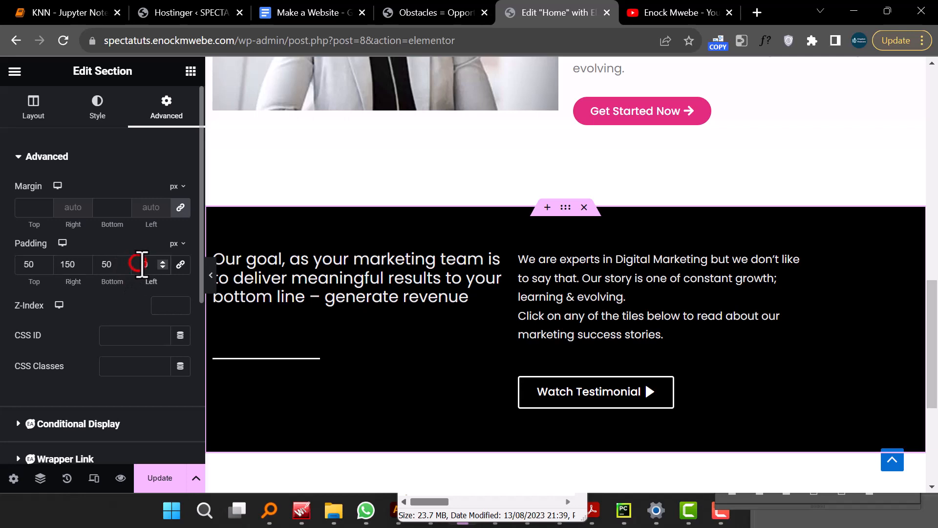
pyautogui.write('1500')
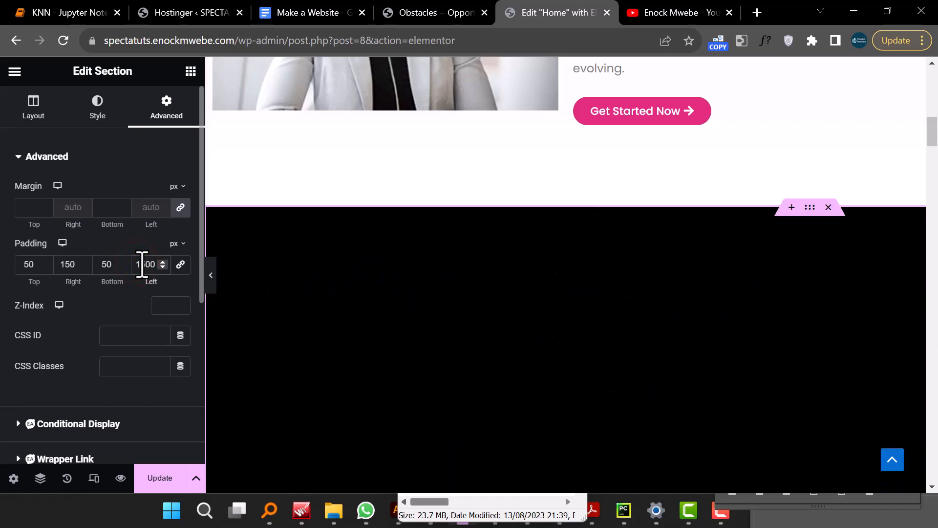
pyautogui.press('Delete')
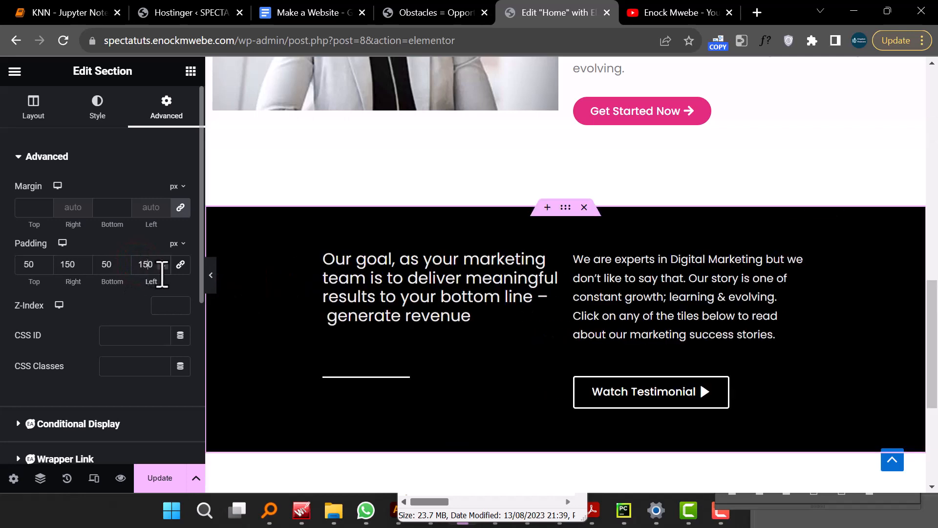
# - Compare the section with the SPECTA demo site and examine the tiles grid and contact area below it
pyautogui.click(213, 286)
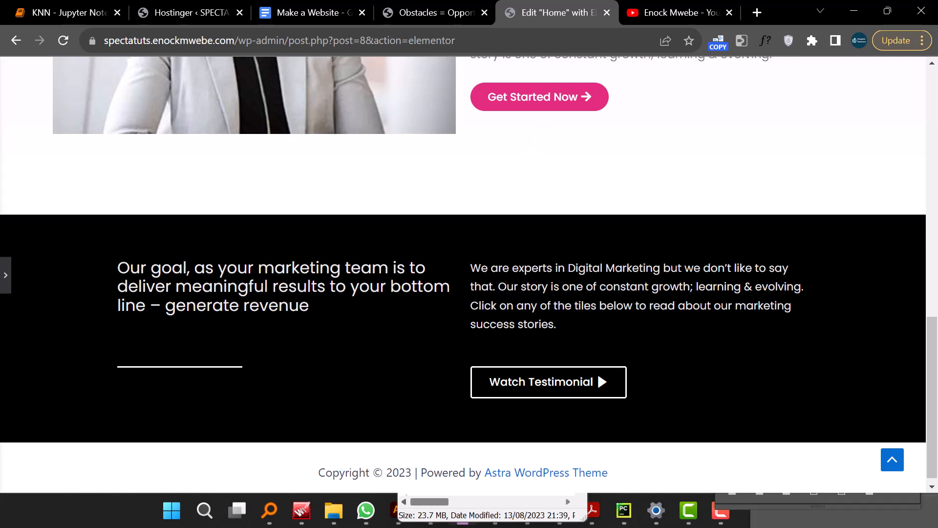
pyautogui.click(429, 14)
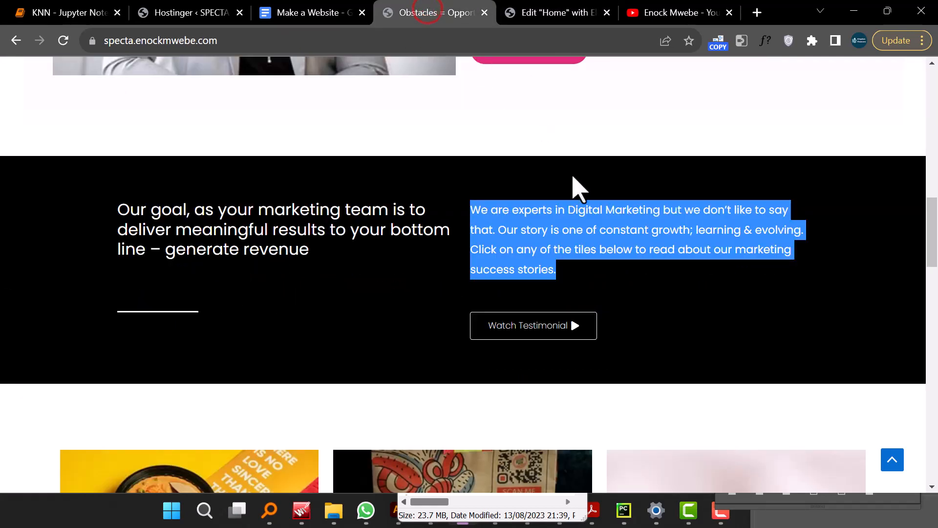
pyautogui.scroll(-5, 569, 196)
pyautogui.scroll(-3, 586, 251)
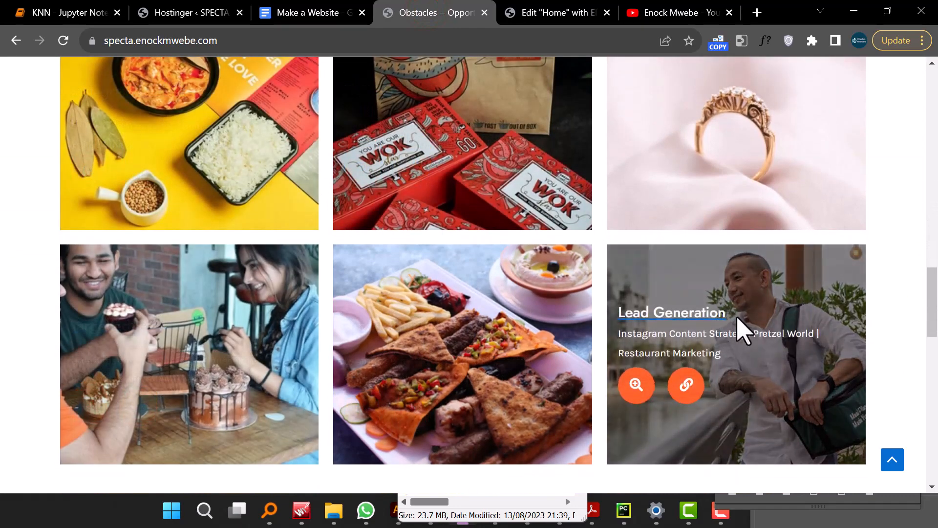
pyautogui.moveTo(736, 316); pyautogui.dragTo(620, 356)
pyautogui.scroll(-5, 455, 362)
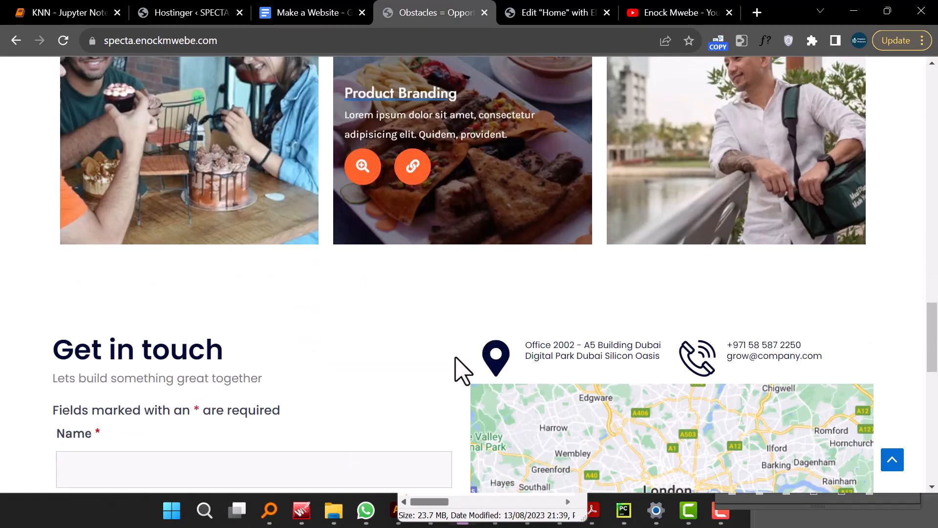
pyautogui.scroll(6, 332, 230)
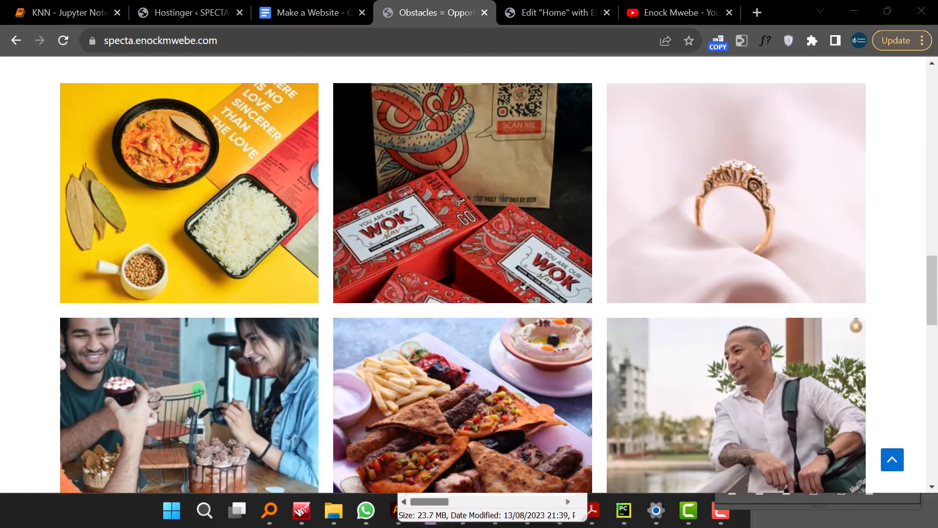
# - Add a new one-column section below the goal statement and set its top and bottom margin to 100 px
pyautogui.click(553, 13)
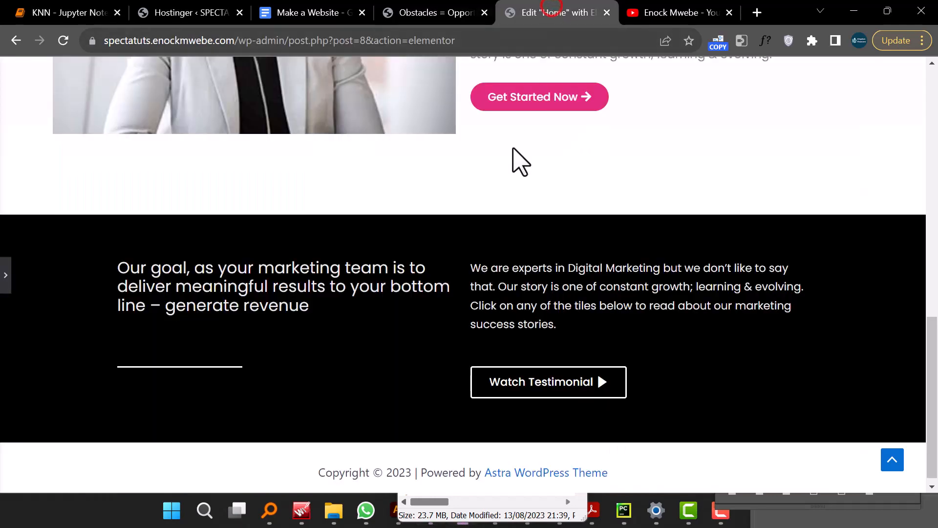
pyautogui.click(6, 281)
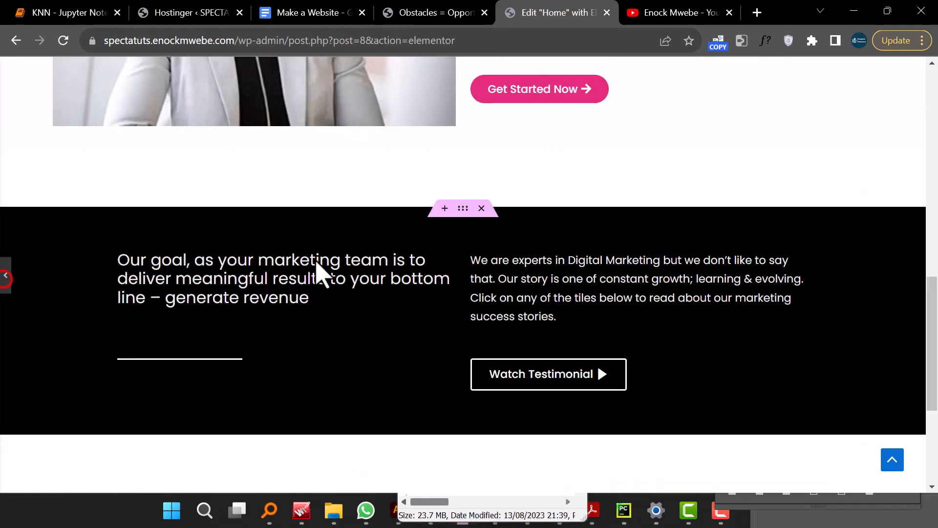
pyautogui.scroll(-4, 448, 262)
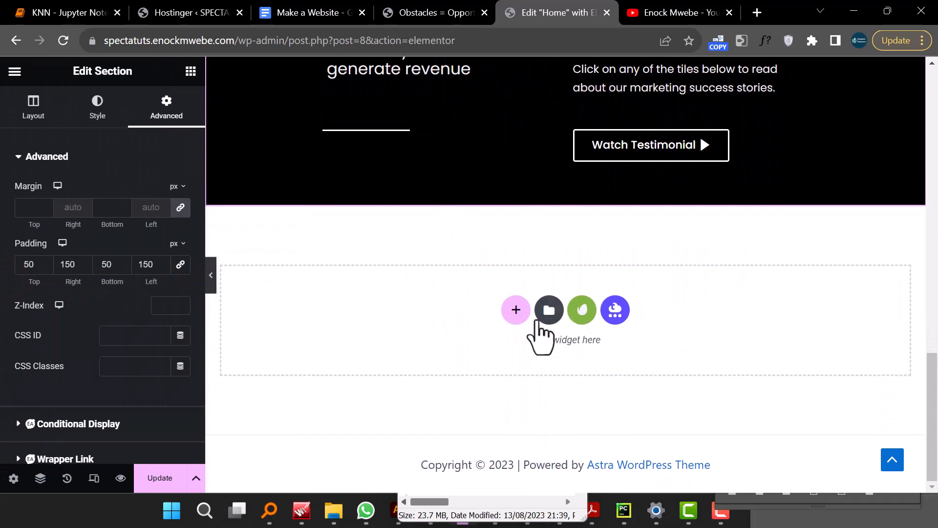
pyautogui.click(518, 313)
pyautogui.click(393, 344)
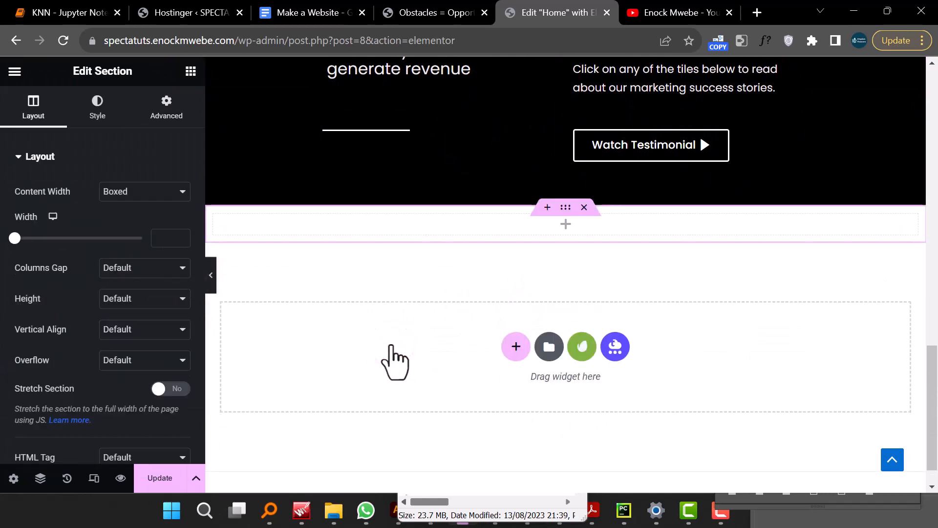
pyautogui.click(172, 113)
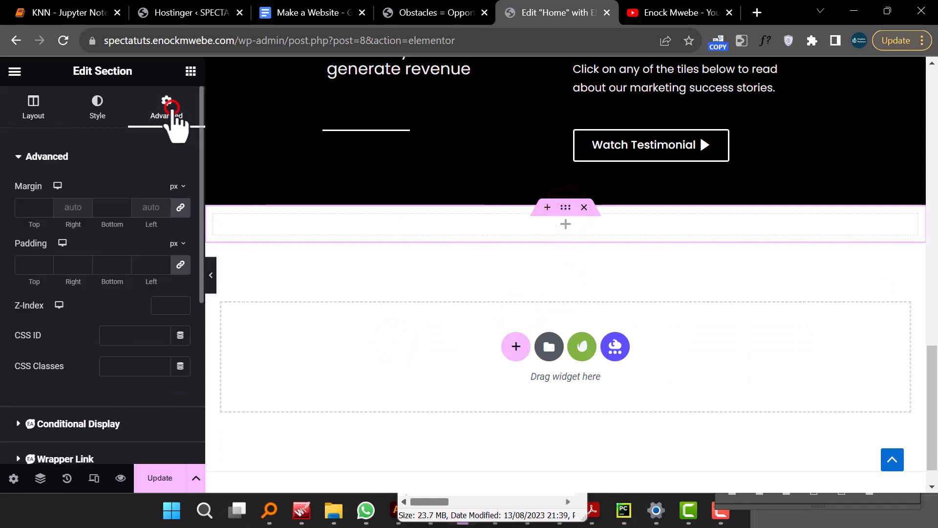
pyautogui.click(29, 210)
pyautogui.write('100')
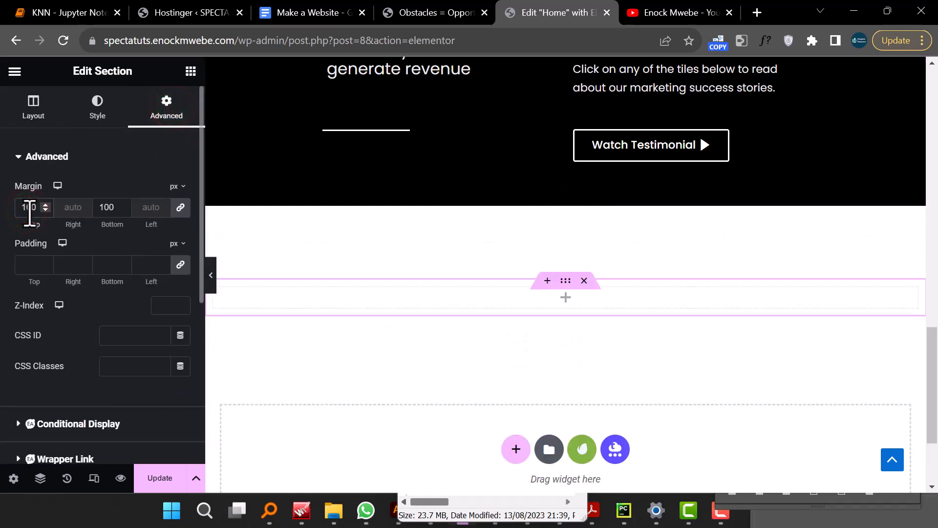
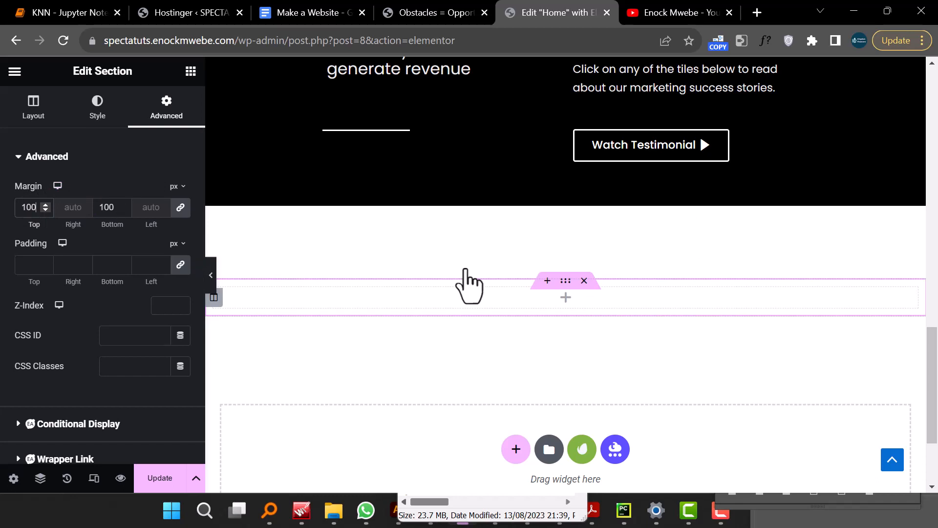
# - Add a Filterable Gallery widget to the empty section below the testimonial banner
pyautogui.click(563, 297)
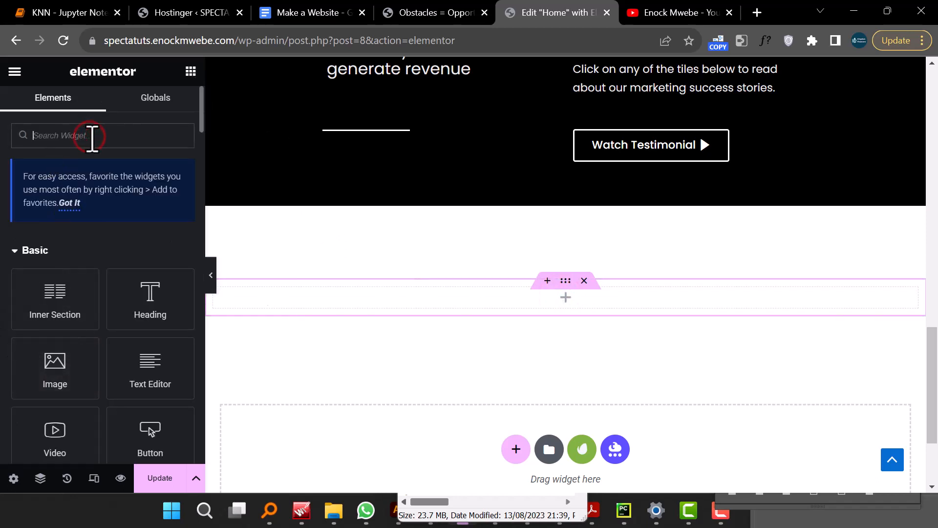
pyautogui.write('f')
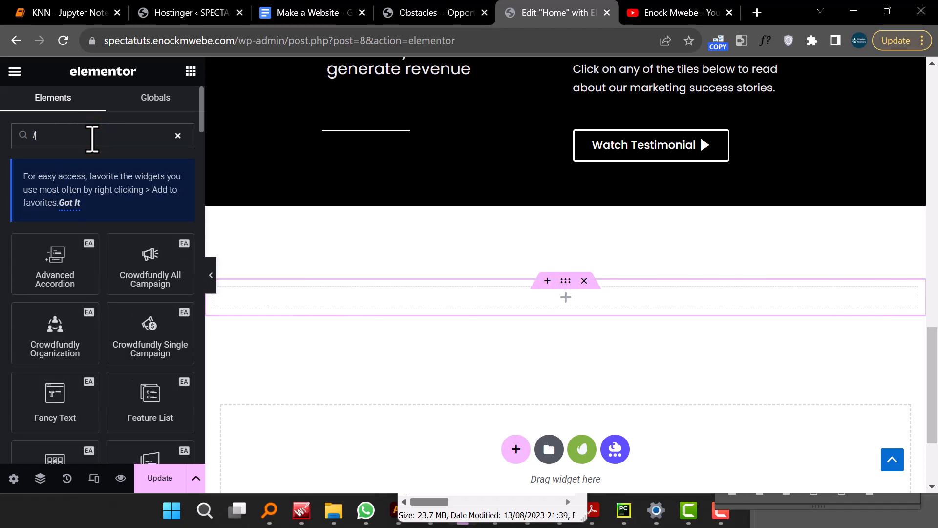
pyautogui.write('ilter')
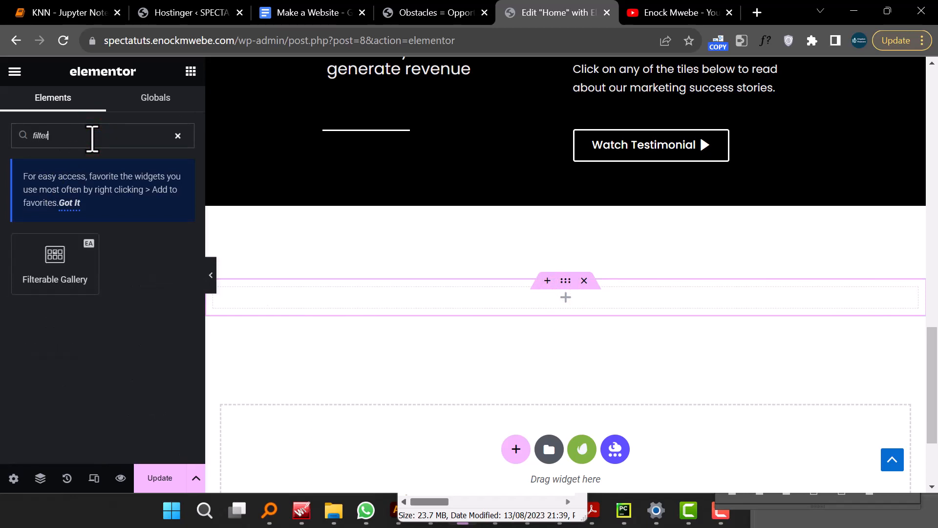
pyautogui.moveTo(46, 255); pyautogui.dragTo(557, 299)
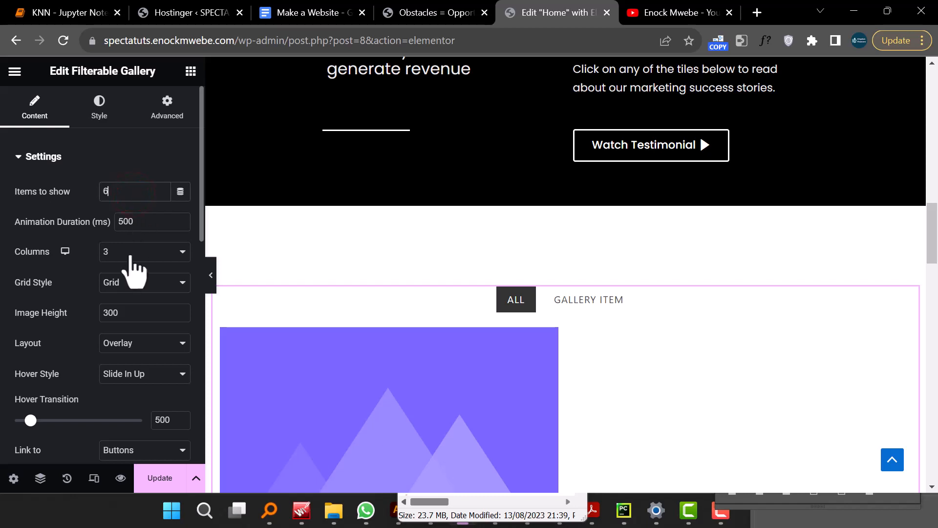
# - Compare the new gallery in the editor with the image gallery on the live site tab
pyautogui.scroll(-9, 131, 269)
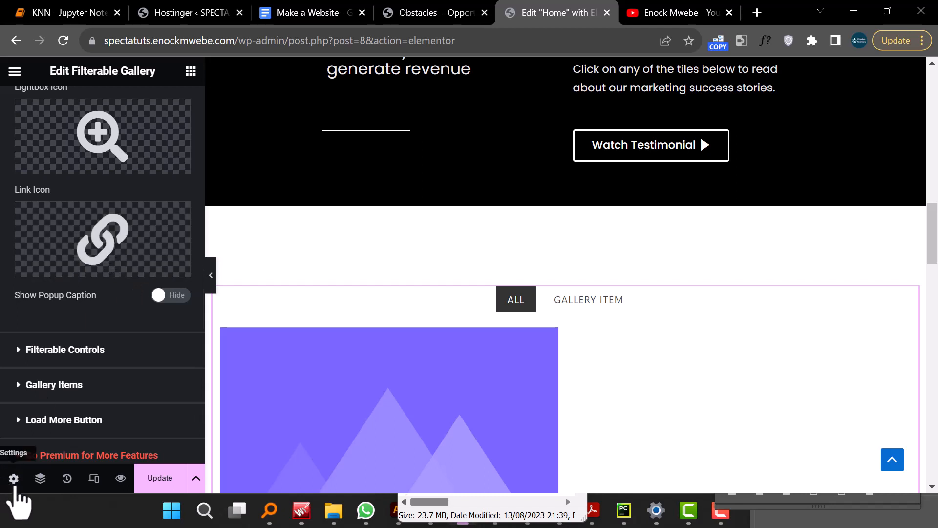
pyautogui.click(210, 277)
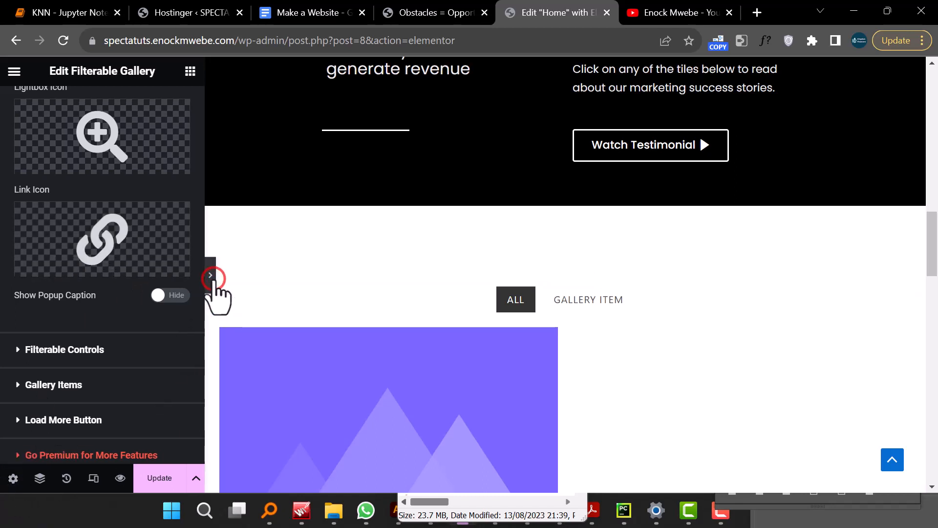
pyautogui.scroll(-9, 350, 324)
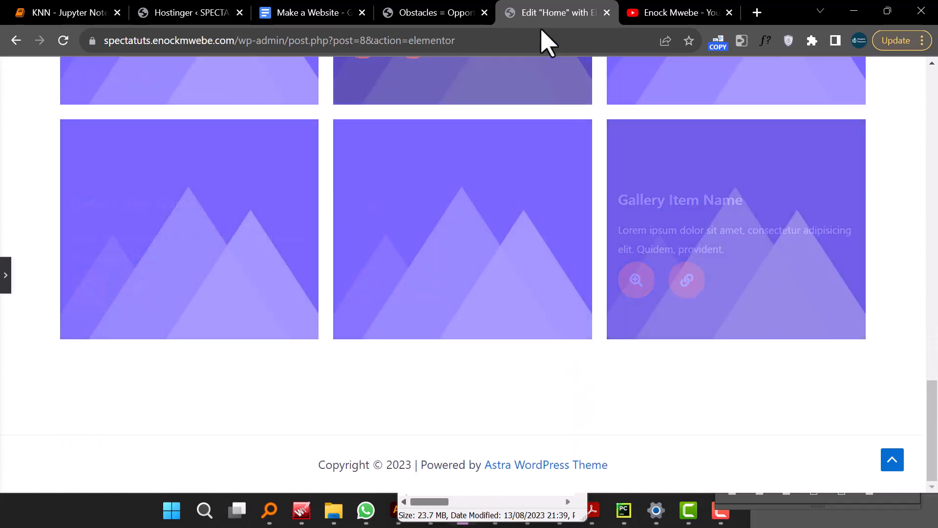
pyautogui.hotkey('ctrl', 'shift', 'Tab')
pyautogui.scroll(-3, 541, 171)
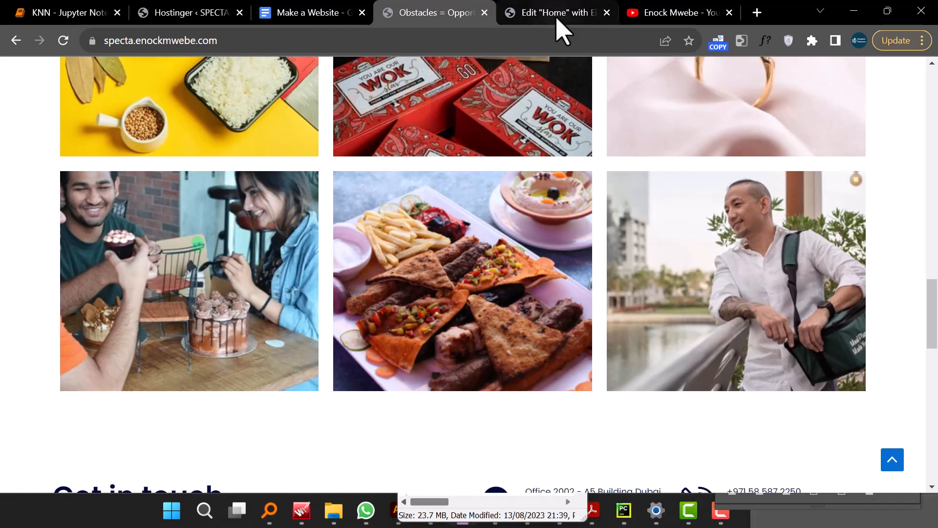
pyautogui.click(557, 19)
pyautogui.click(5, 276)
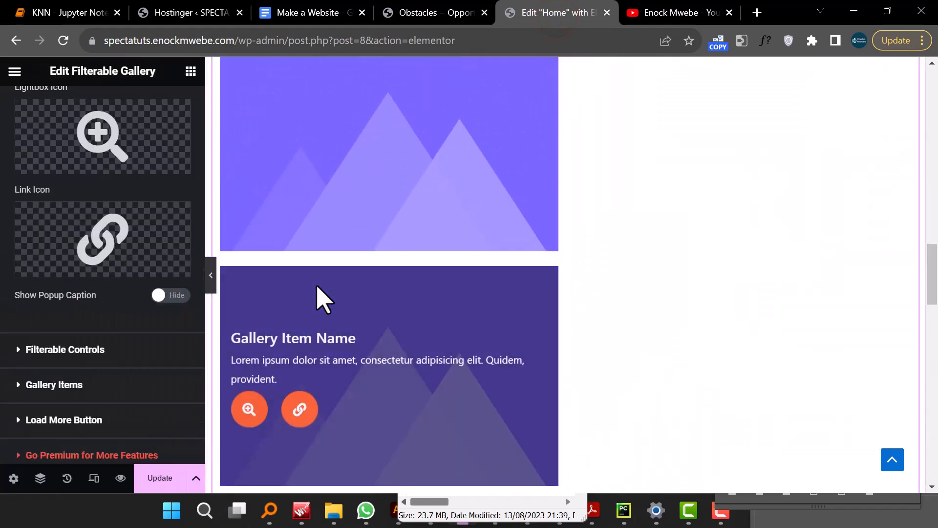
# - Scroll through the gallery widget's content settings and the page preview
pyautogui.scroll(6, 321, 298)
pyautogui.scroll(-2, 294, 322)
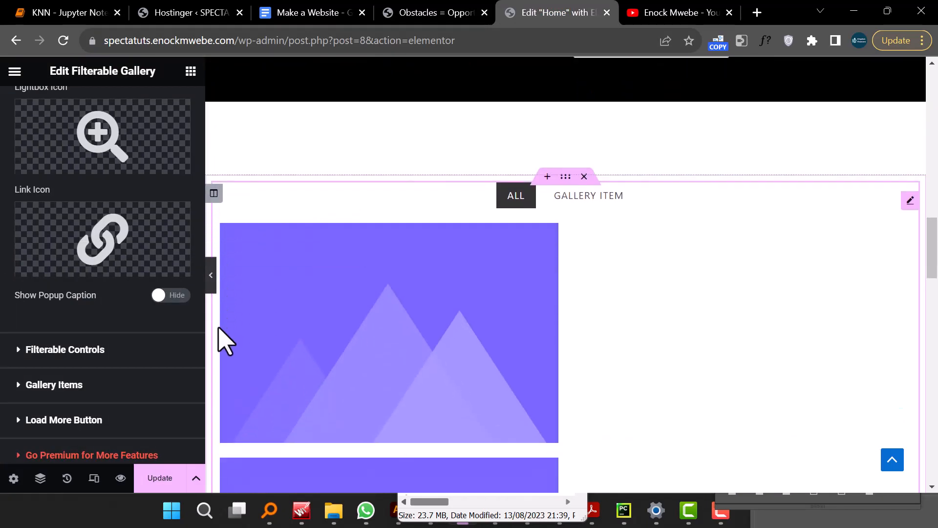
pyautogui.scroll(-2, 223, 342)
pyautogui.scroll(9, 94, 347)
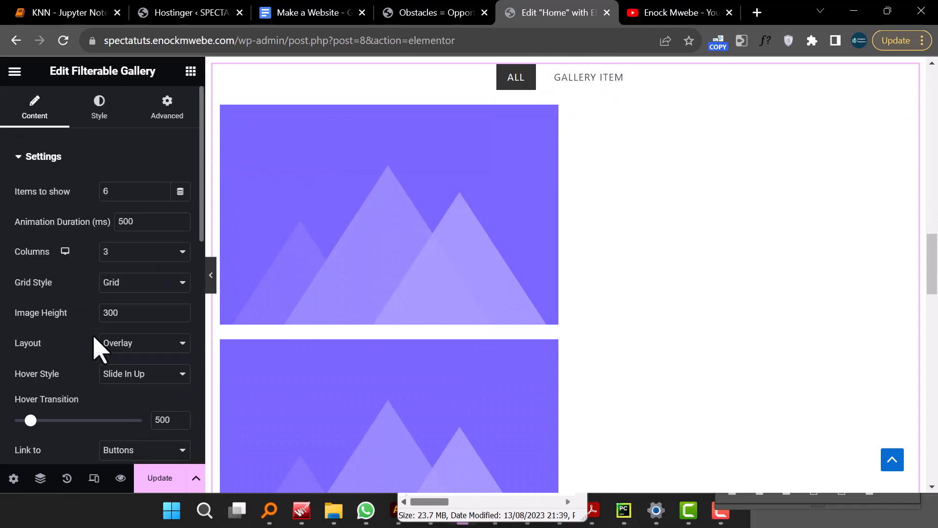
pyautogui.scroll(-4, 104, 313)
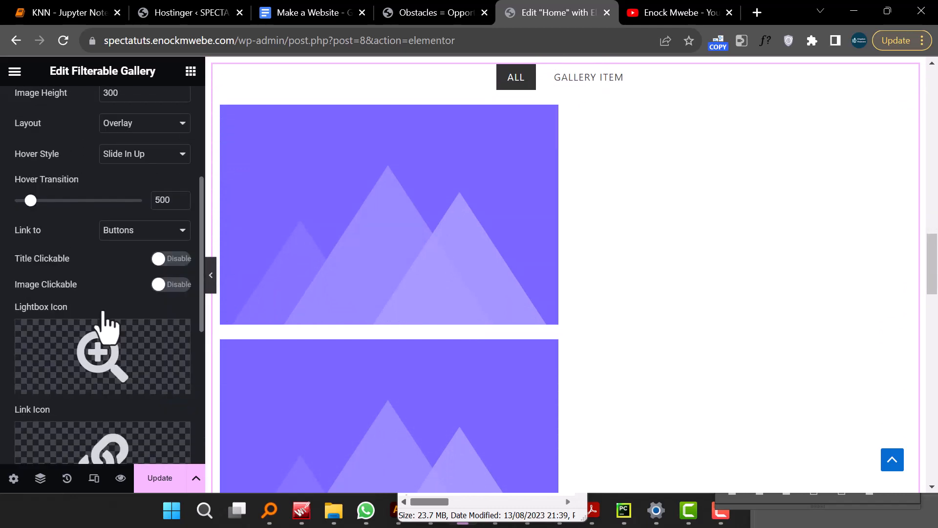
pyautogui.scroll(-2, 104, 324)
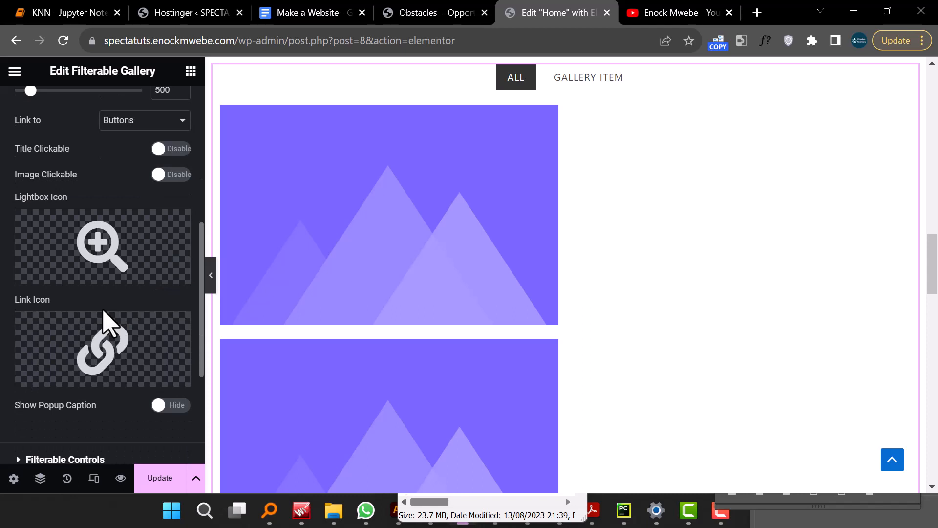
pyautogui.scroll(-4, 113, 326)
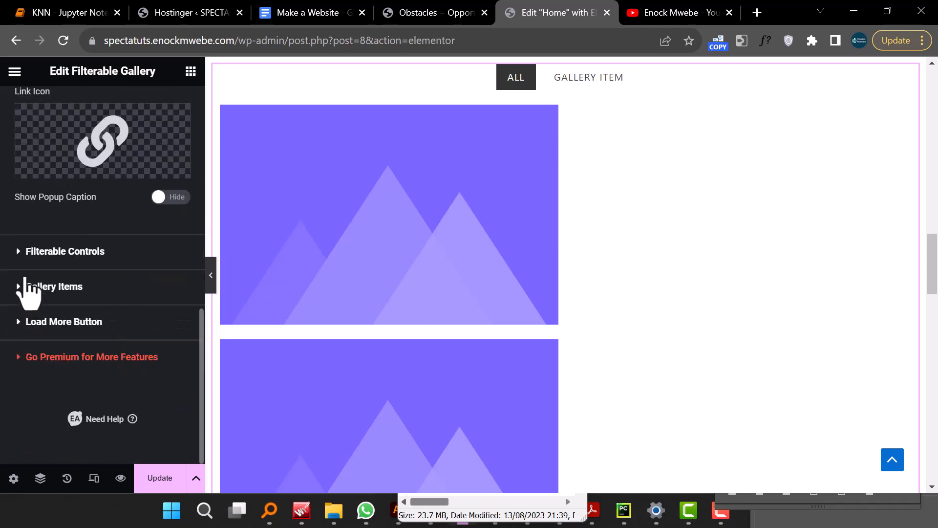
# - Turn off the gallery's filter controls so no filter tabs are shown
pyautogui.click(18, 256)
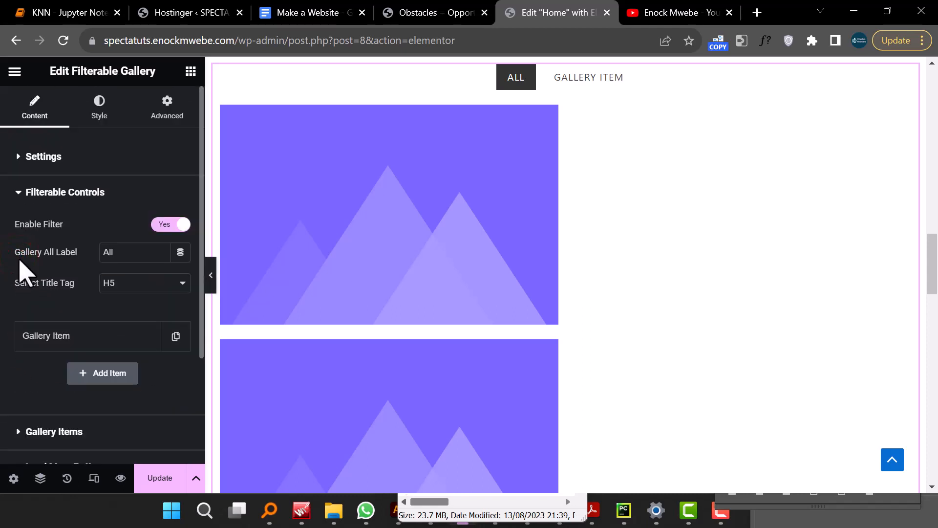
pyautogui.click(166, 226)
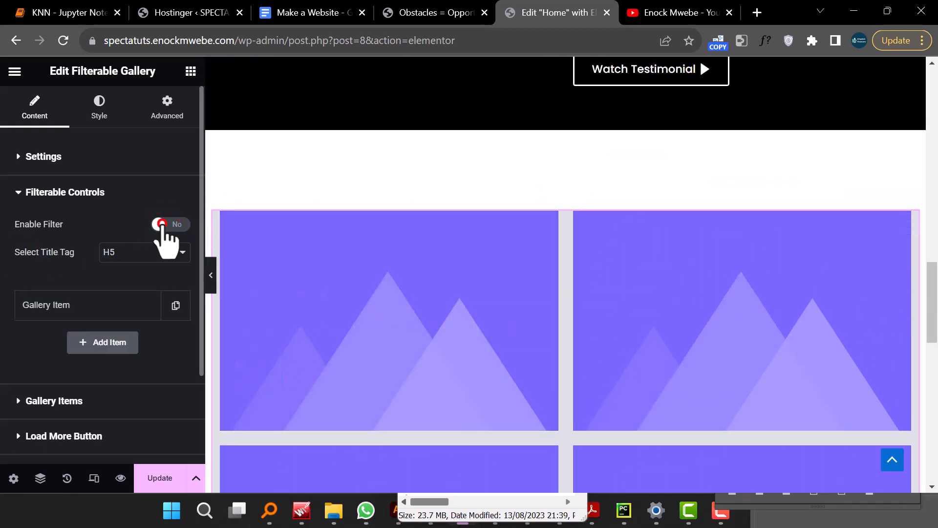
pyautogui.click(165, 225)
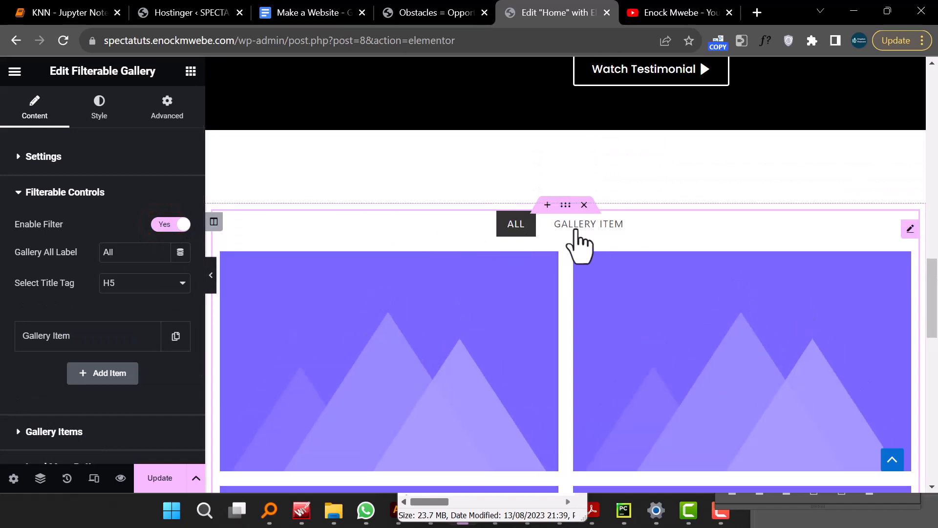
pyautogui.click(457, 13)
pyautogui.scroll(6, 488, 196)
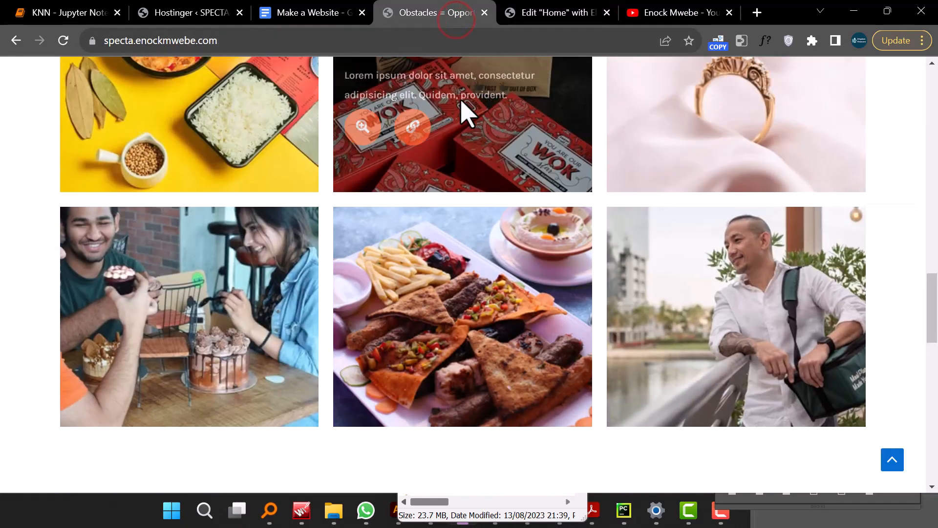
pyautogui.click(533, 15)
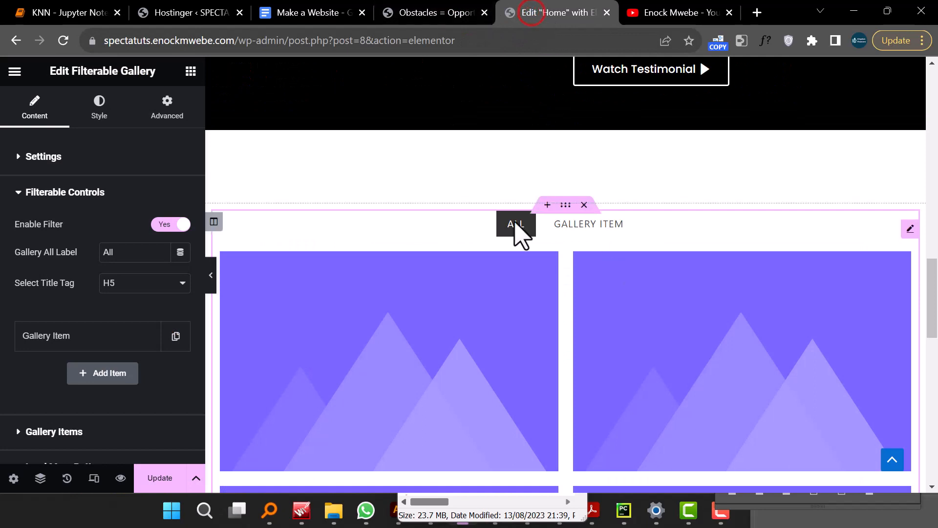
pyautogui.click(174, 224)
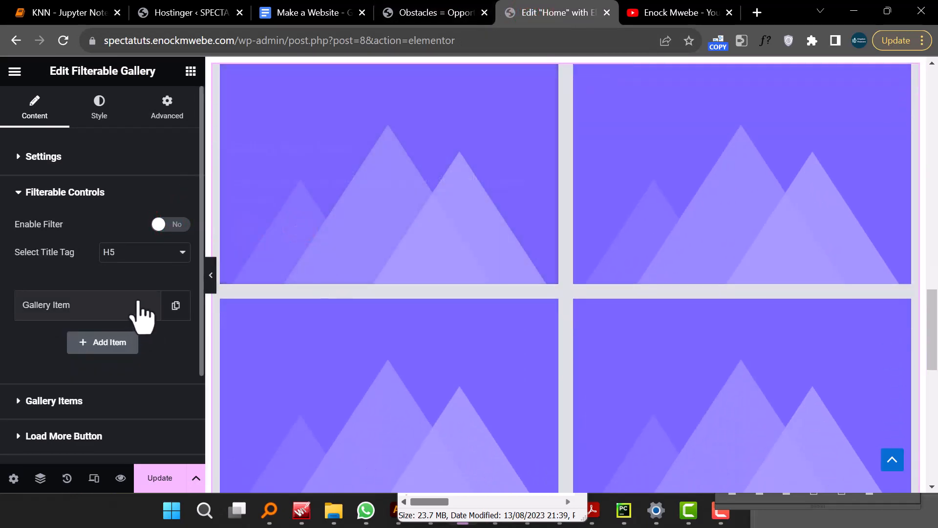
# - Rename the first gallery item to Lead Generation
pyautogui.scroll(-2, 141, 315)
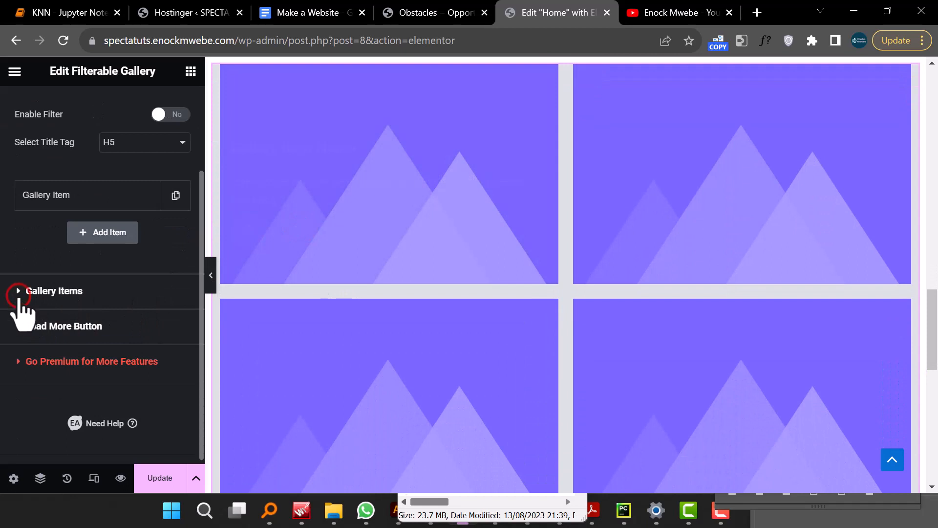
pyautogui.click(20, 292)
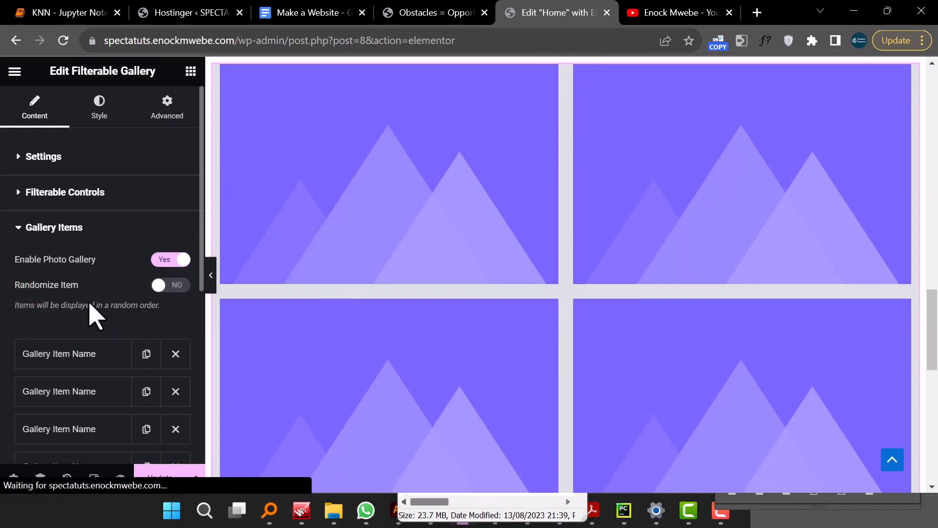
pyautogui.scroll(-2, 74, 358)
pyautogui.click(75, 358)
pyautogui.scroll(-2, 75, 357)
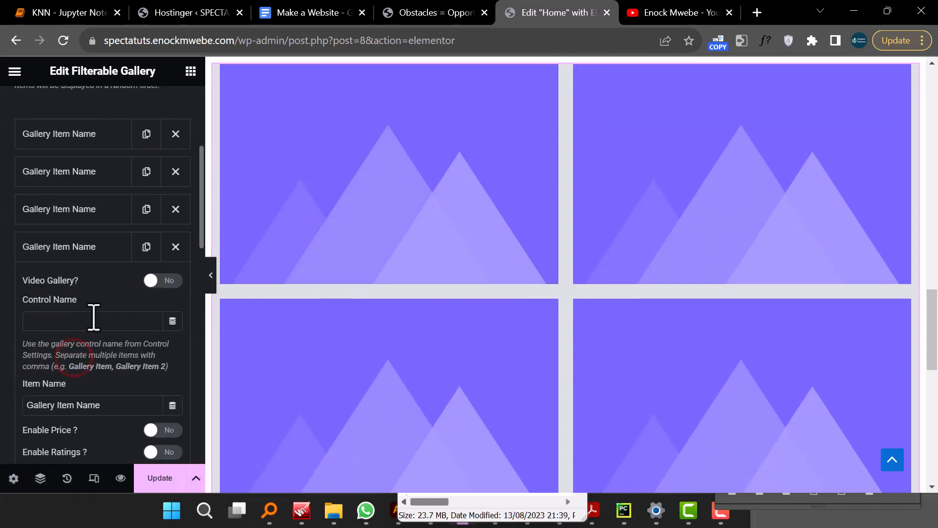
pyautogui.scroll(4, 105, 300)
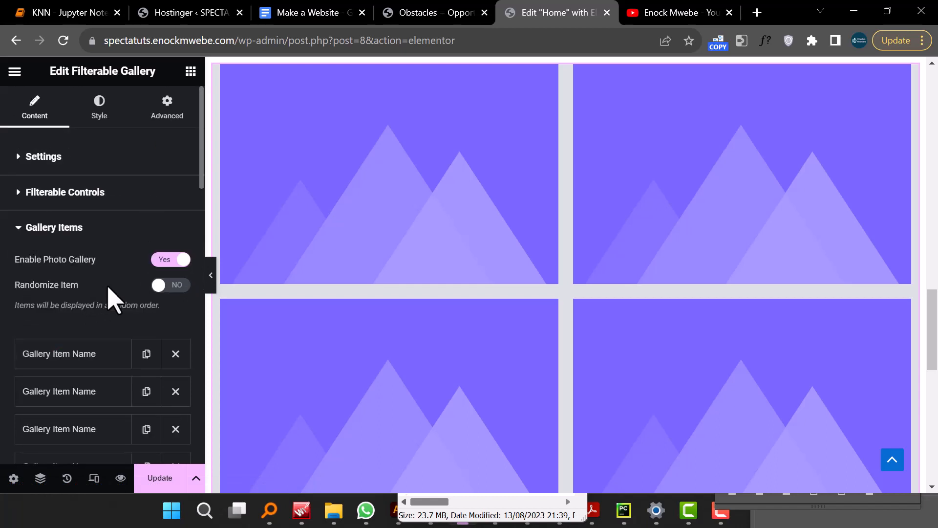
pyautogui.scroll(-4, 137, 230)
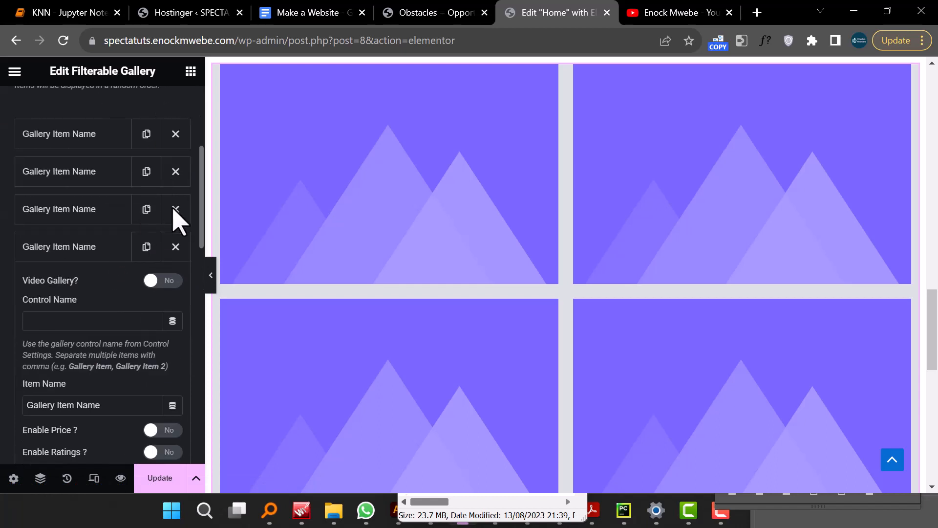
pyautogui.moveTo(201, 194); pyautogui.dragTo(202, 186)
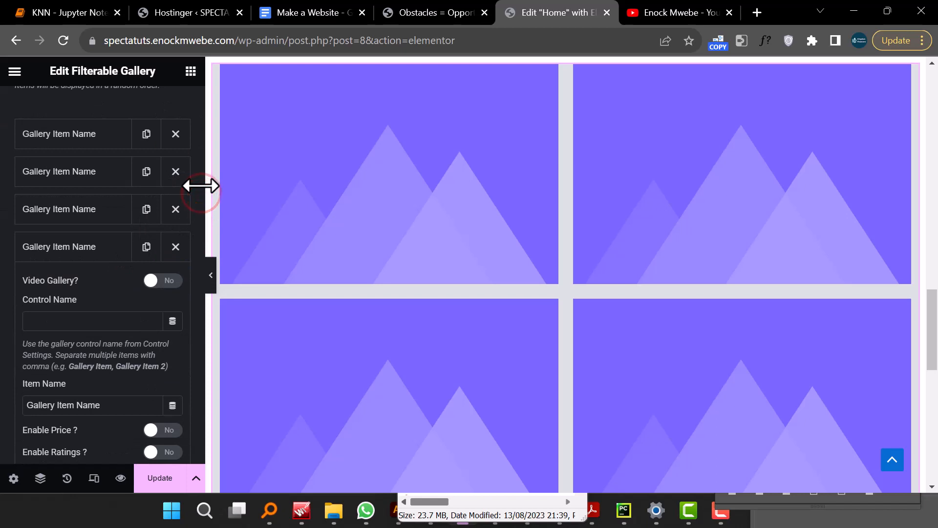
pyautogui.click(78, 128)
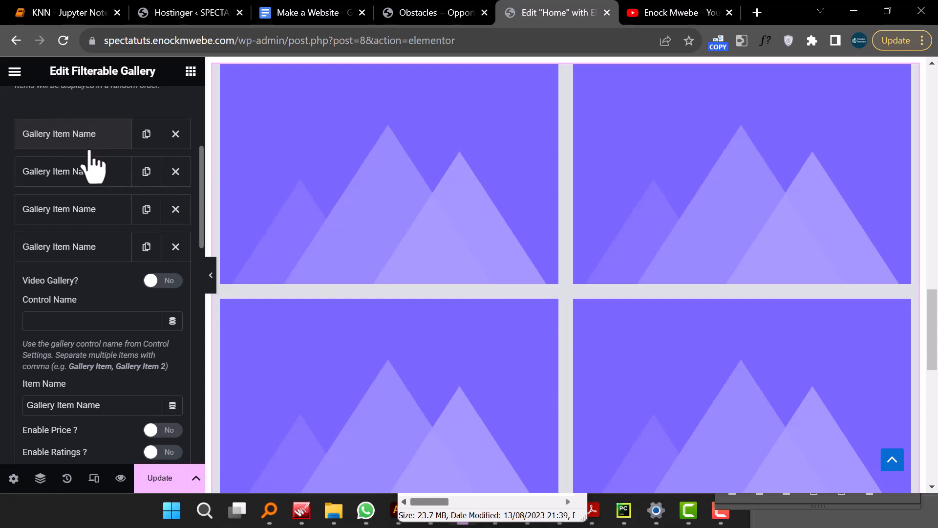
pyautogui.click(98, 138)
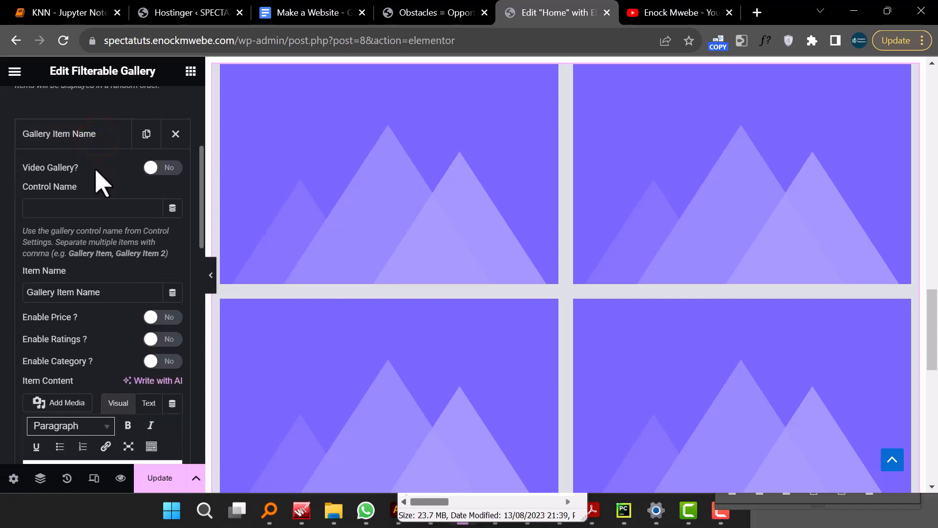
pyautogui.scroll(-2, 106, 293)
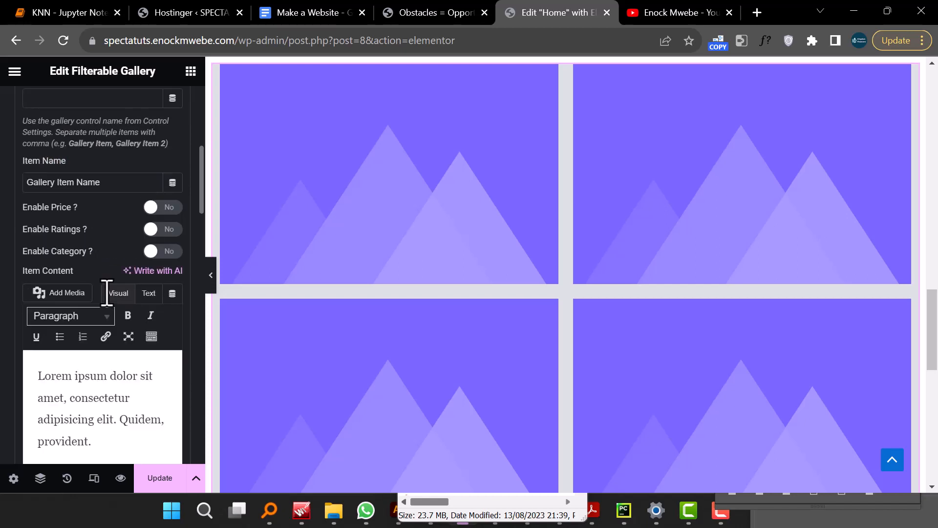
pyautogui.tripleClick(101, 179)
pyautogui.write('Lead Generation')
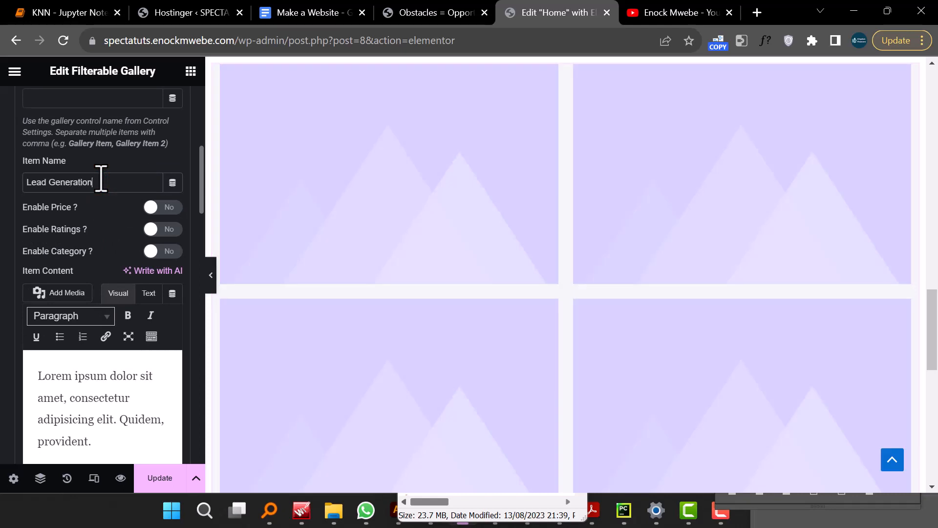
# - Upload seven photos from the Specta folder to the media library and set the first gallery item's image to the yellow food bowl photo
pyautogui.click(145, 401)
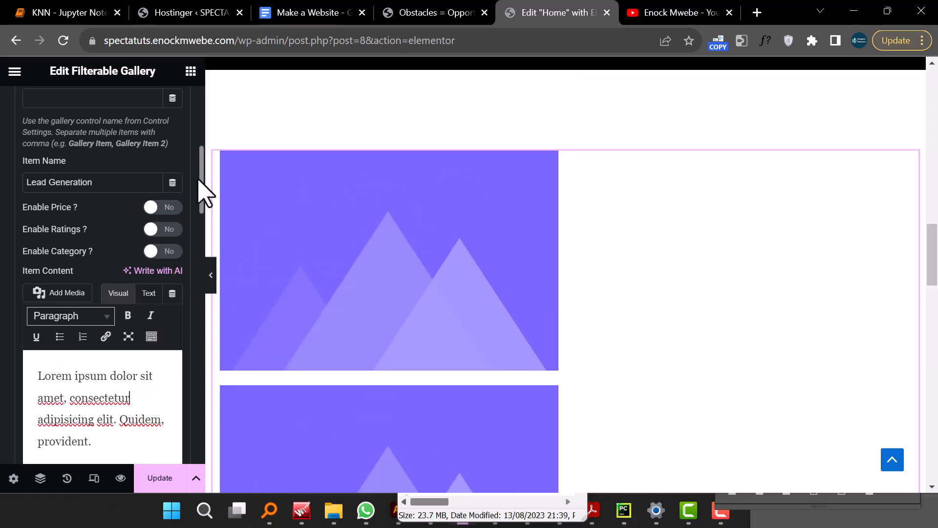
pyautogui.moveTo(199, 179); pyautogui.dragTo(199, 247)
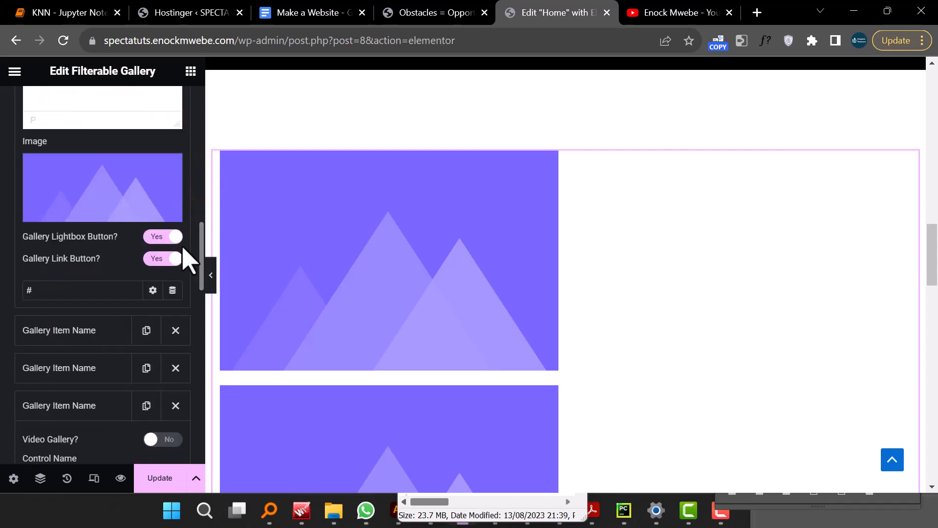
pyautogui.click(88, 211)
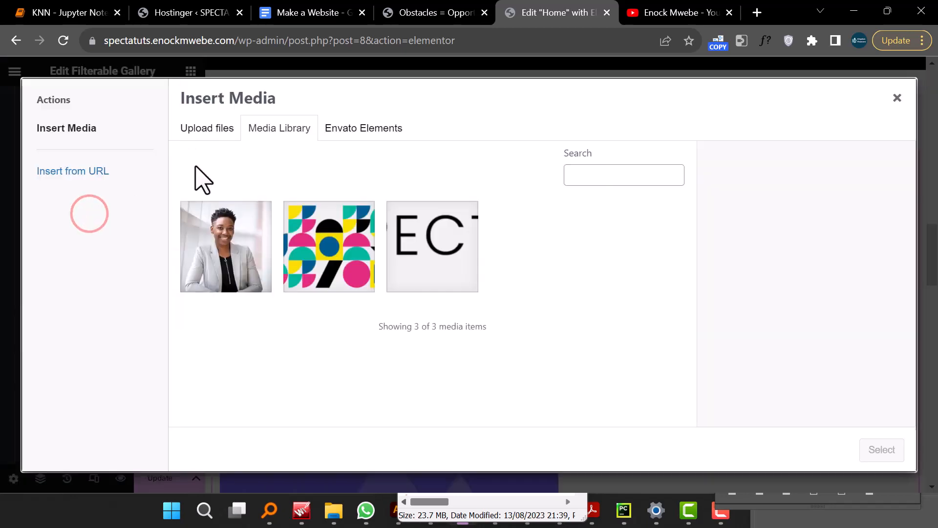
pyautogui.click(220, 132)
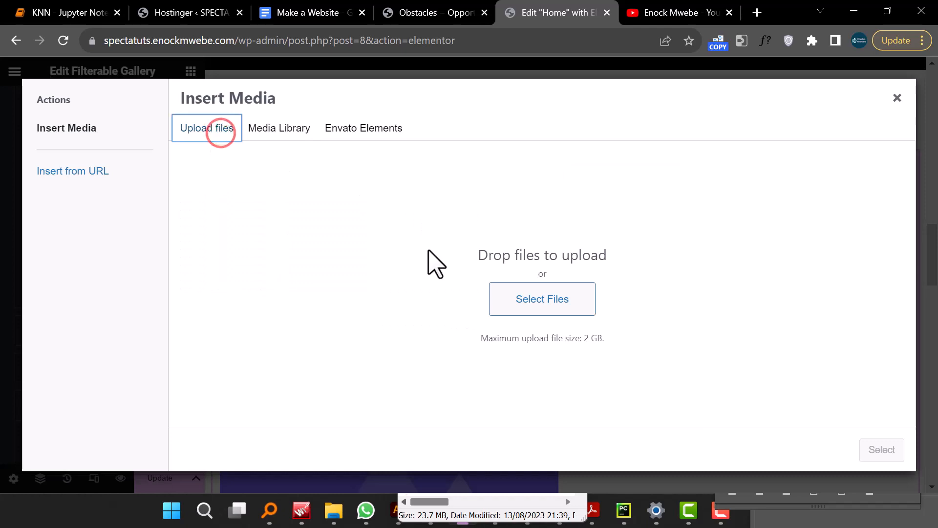
pyautogui.click(519, 304)
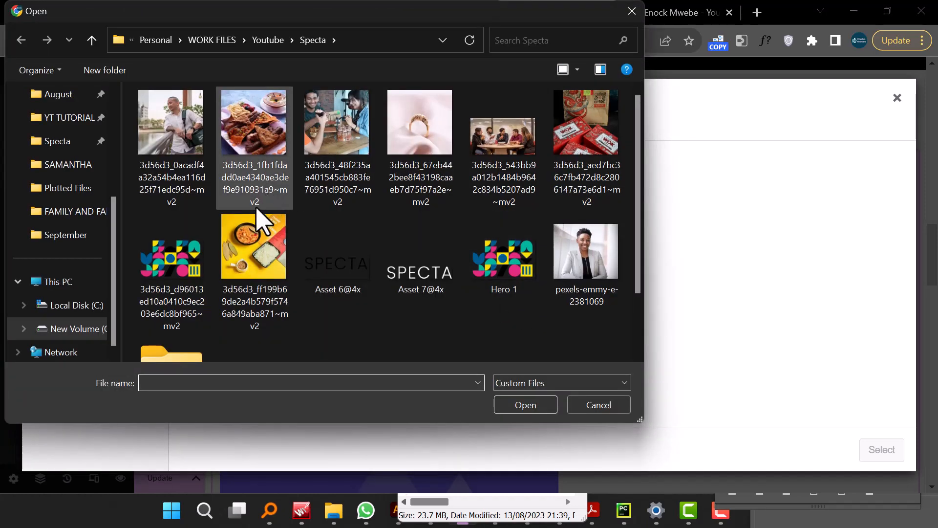
pyautogui.click(189, 171)
pyautogui.keyDown('ctrl'); pyautogui.click(259, 141); pyautogui.keyUp('ctrl')
pyautogui.keyDown('ctrl'); pyautogui.click(363, 136); pyautogui.keyUp('ctrl')
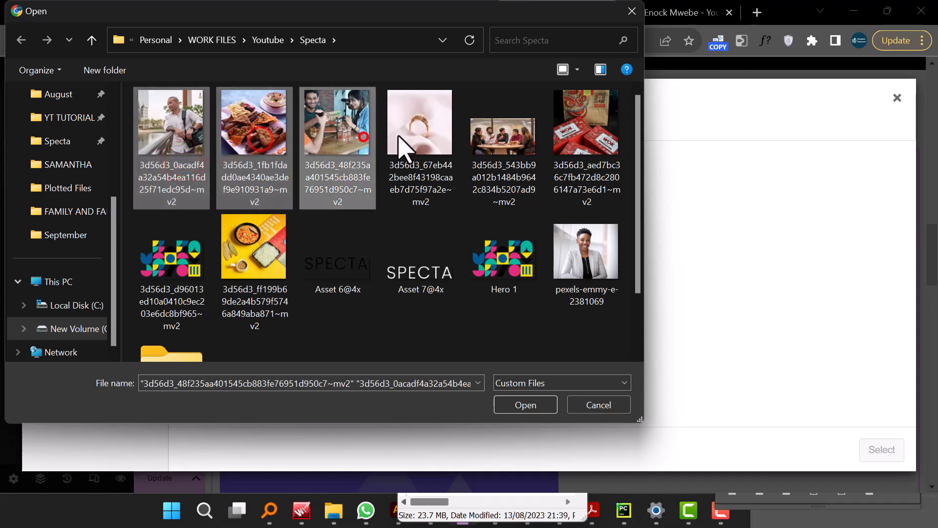
pyautogui.keyDown('ctrl'); pyautogui.click(401, 142); pyautogui.keyUp('ctrl')
pyautogui.keyDown('ctrl'); pyautogui.click(507, 138); pyautogui.keyUp('ctrl')
pyautogui.keyDown('ctrl'); pyautogui.click(557, 139); pyautogui.keyUp('ctrl')
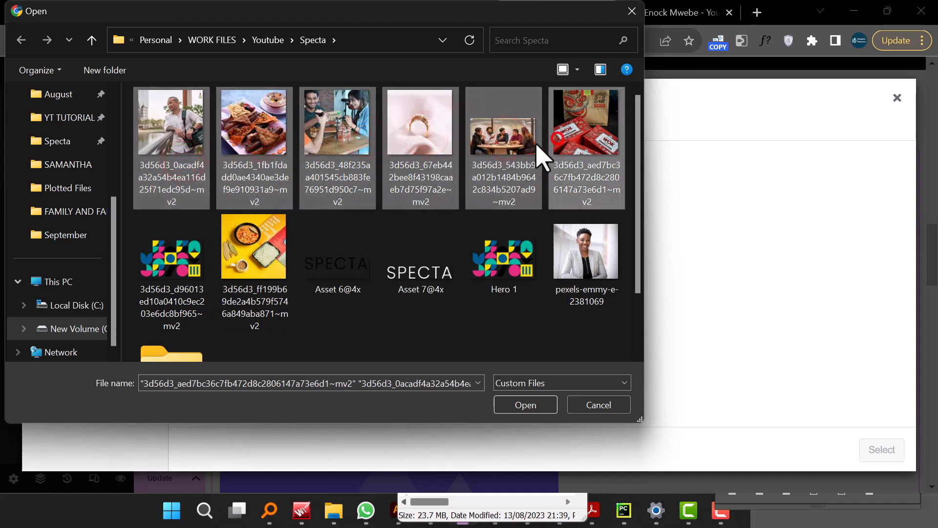
pyautogui.keyDown('ctrl'); pyautogui.click(252, 241); pyautogui.keyUp('ctrl')
pyautogui.scroll(-1, 254, 240)
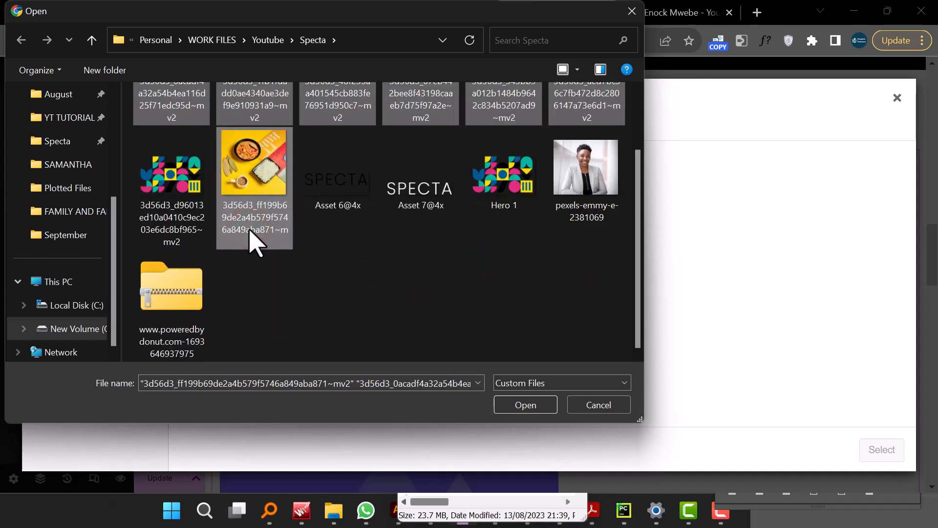
pyautogui.scroll(1, 250, 231)
pyautogui.click(538, 407)
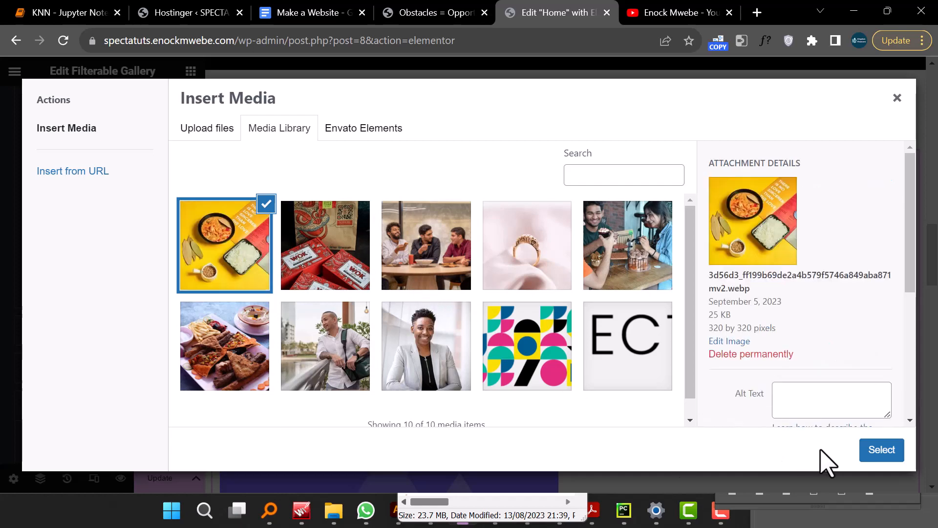
pyautogui.click(875, 451)
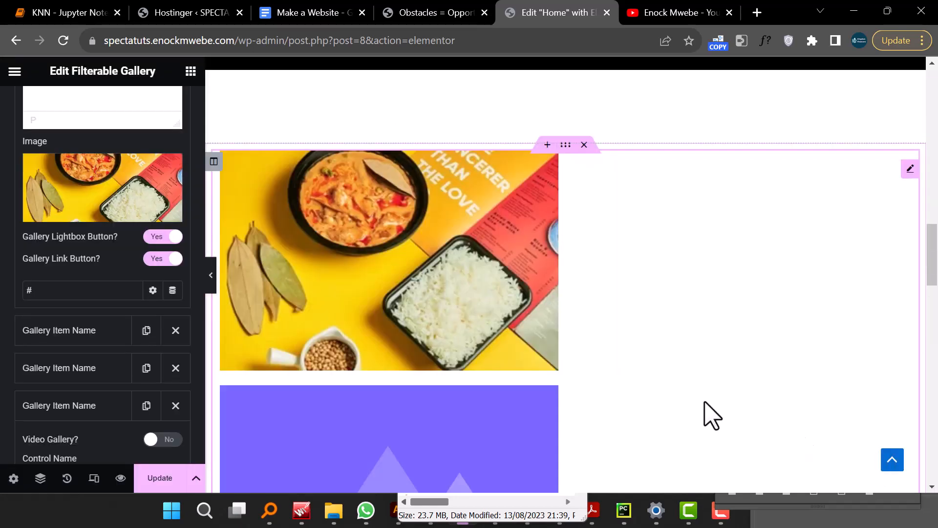
# - Set the second gallery item's image to the photo of the couple sharing a cupcake
pyautogui.moveTo(417, 278)
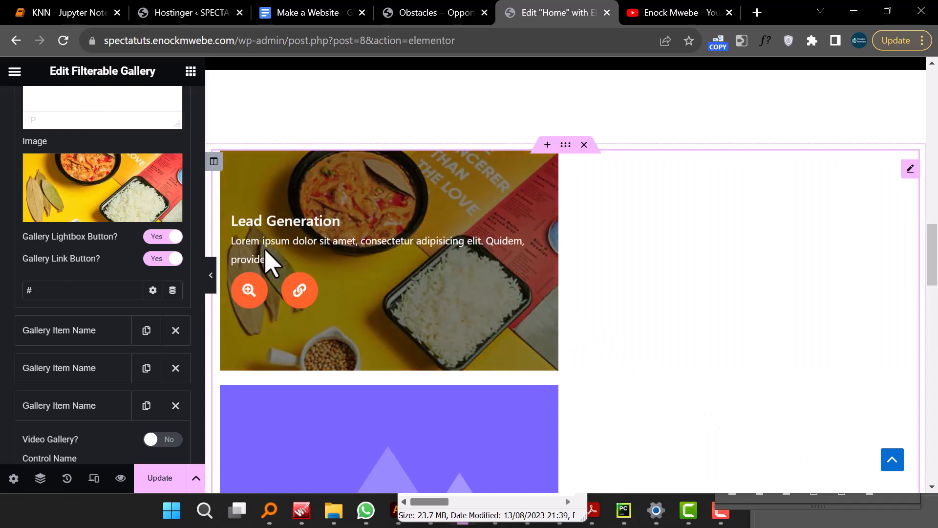
pyautogui.moveTo(233, 243); pyautogui.dragTo(276, 242)
pyautogui.scroll(2, 134, 345)
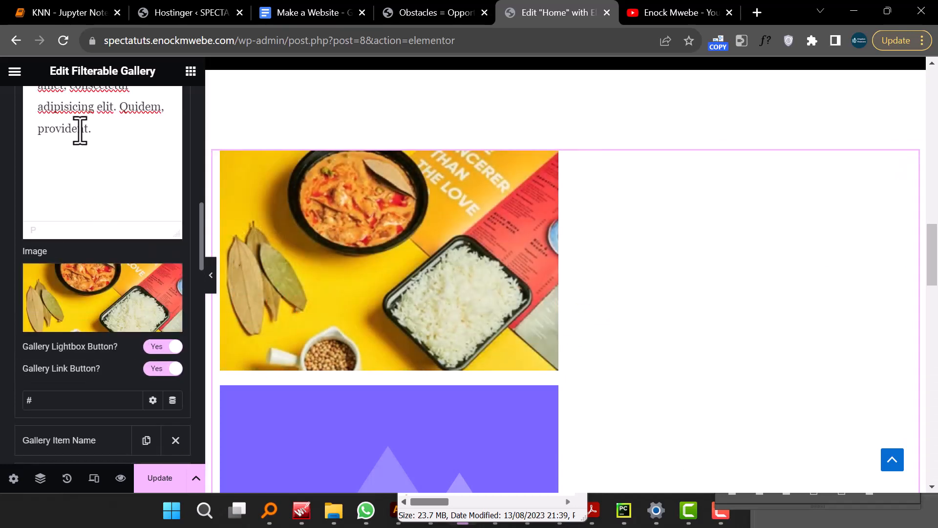
pyautogui.scroll(-4, 126, 244)
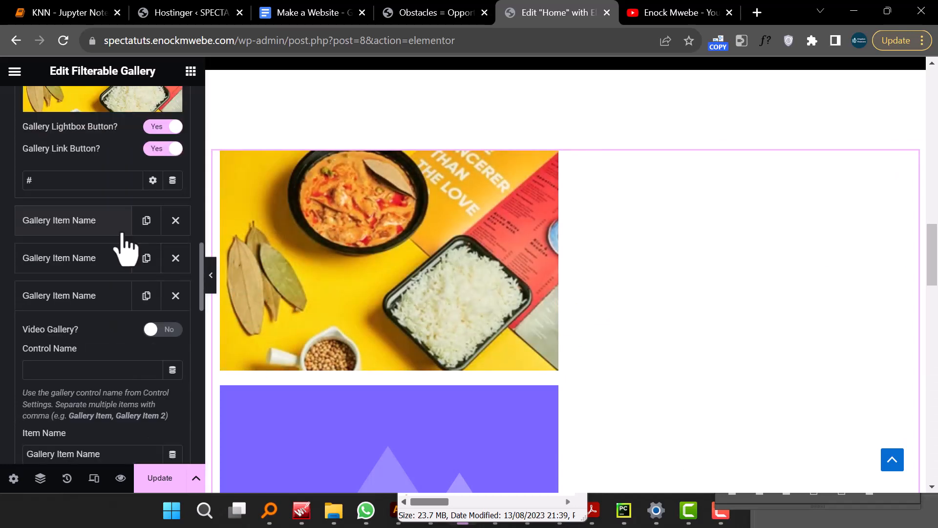
pyautogui.click(123, 224)
pyautogui.scroll(2, 127, 239)
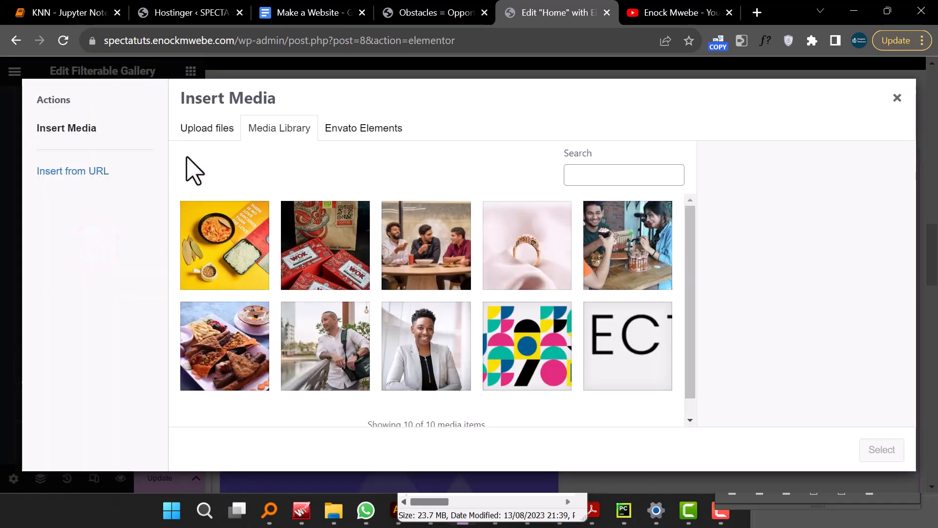
pyautogui.click(313, 269)
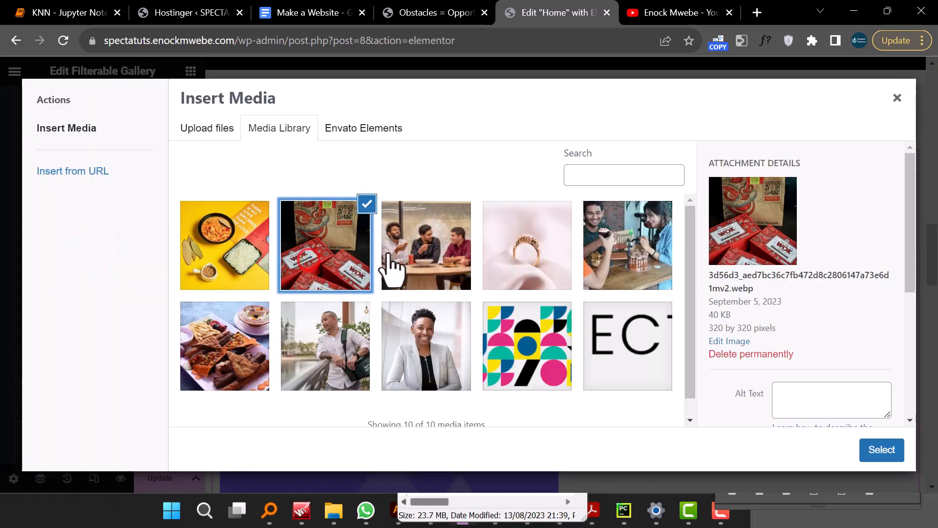
pyautogui.click(606, 259)
pyautogui.click(878, 455)
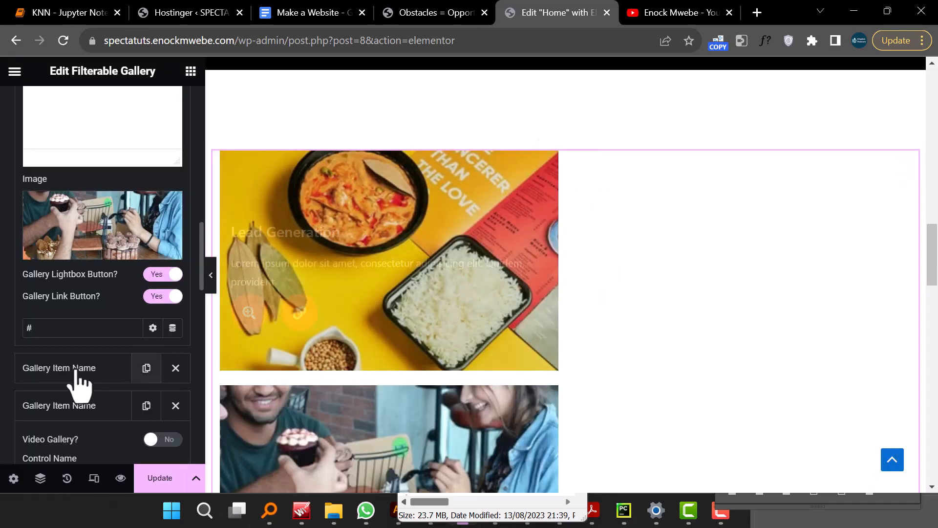
# - Set the third gallery item's image to the photo of the man in a white shirt
pyautogui.click(61, 365)
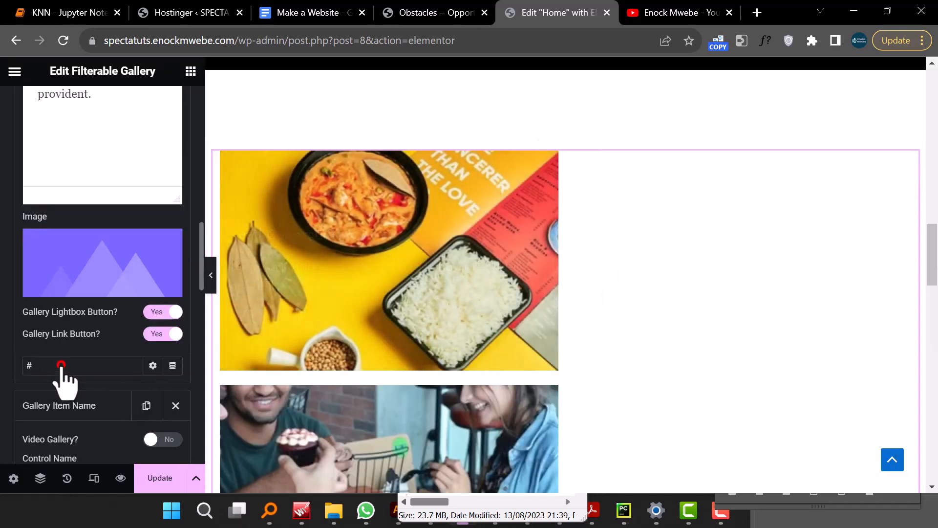
pyautogui.click(89, 289)
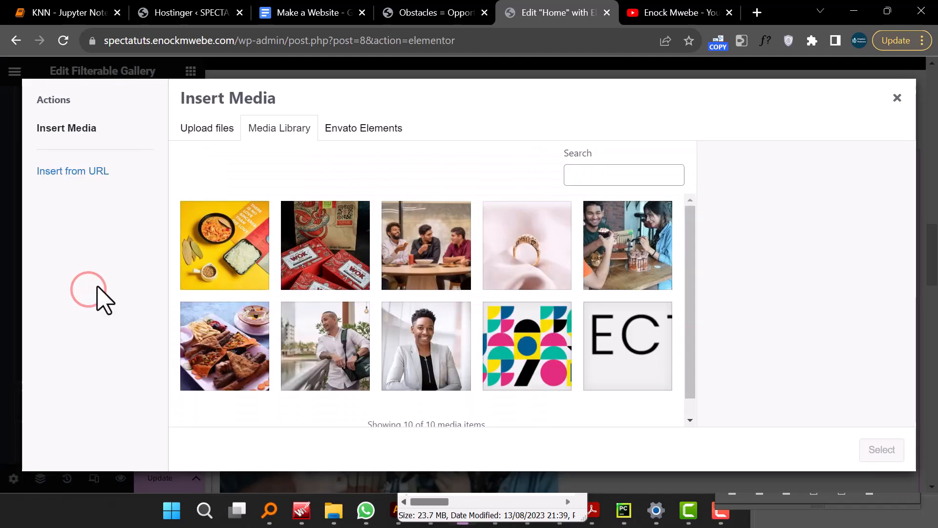
pyautogui.click(309, 344)
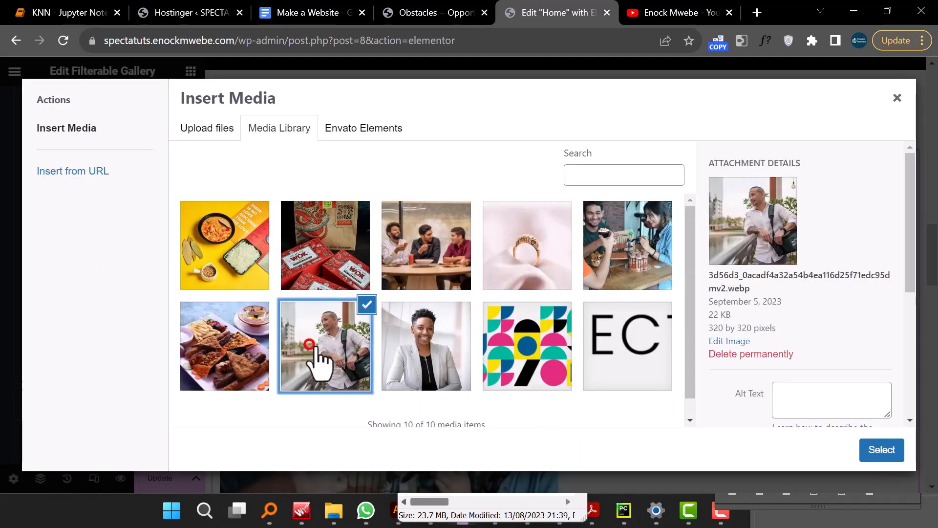
pyautogui.click(879, 451)
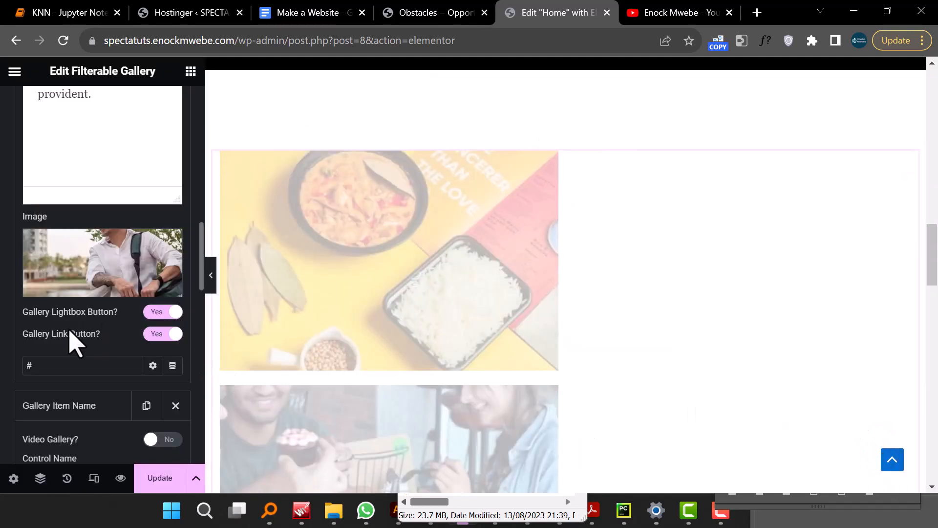
# - Set the fourth gallery item's image to the WOK takeaway bag photo
pyautogui.scroll(-4, 70, 337)
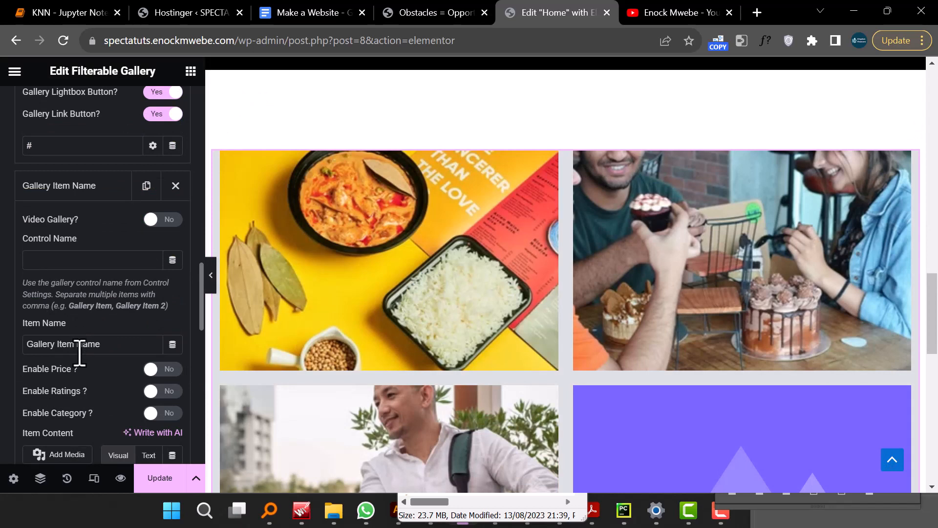
pyautogui.click(82, 190)
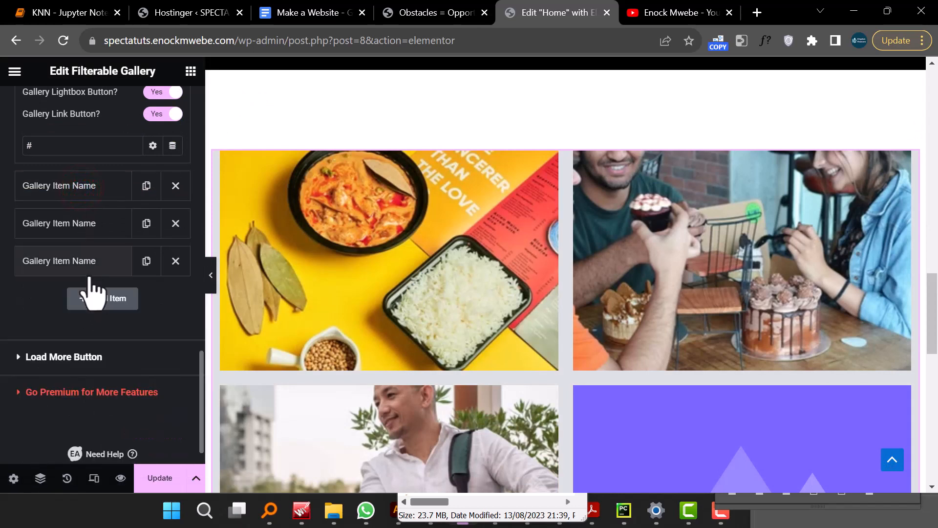
pyautogui.click(68, 195)
pyautogui.scroll(-2, 83, 264)
pyautogui.scroll(-5, 86, 259)
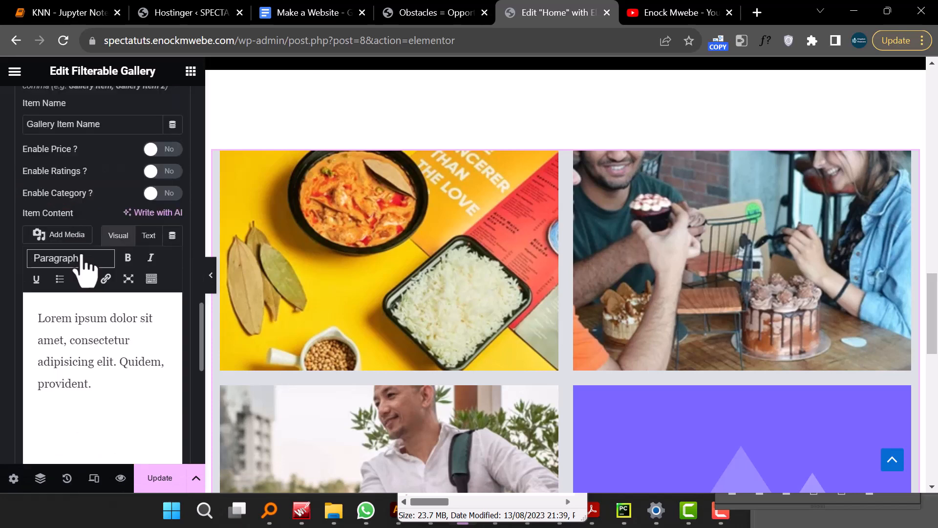
pyautogui.scroll(-5, 94, 416)
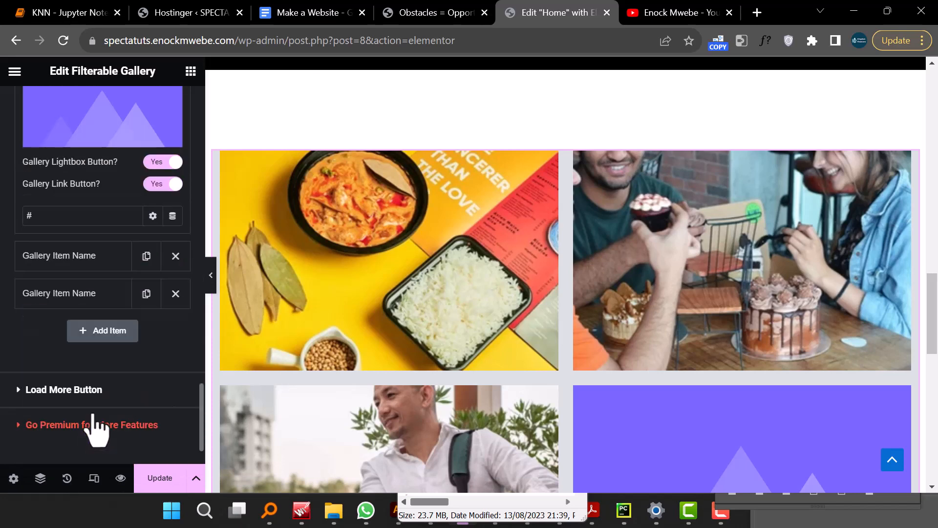
pyautogui.click(91, 142)
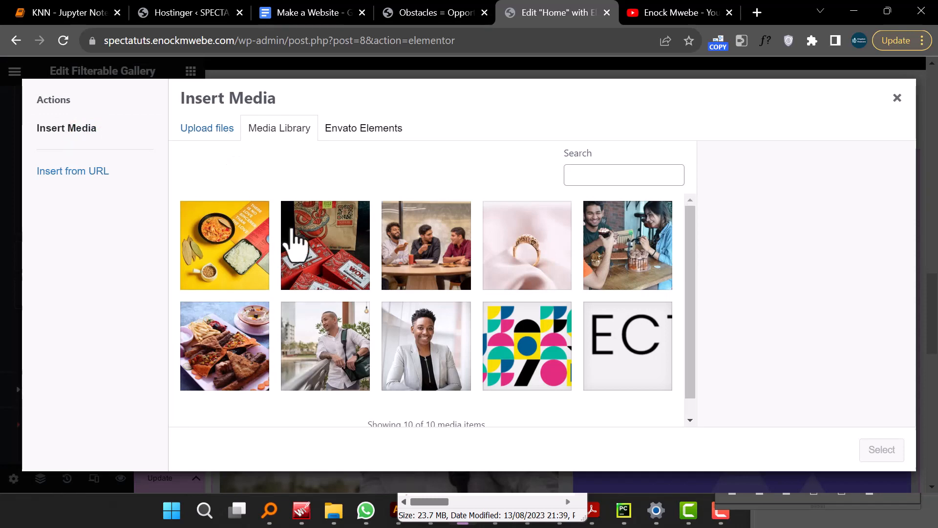
pyautogui.click(334, 252)
pyautogui.click(885, 450)
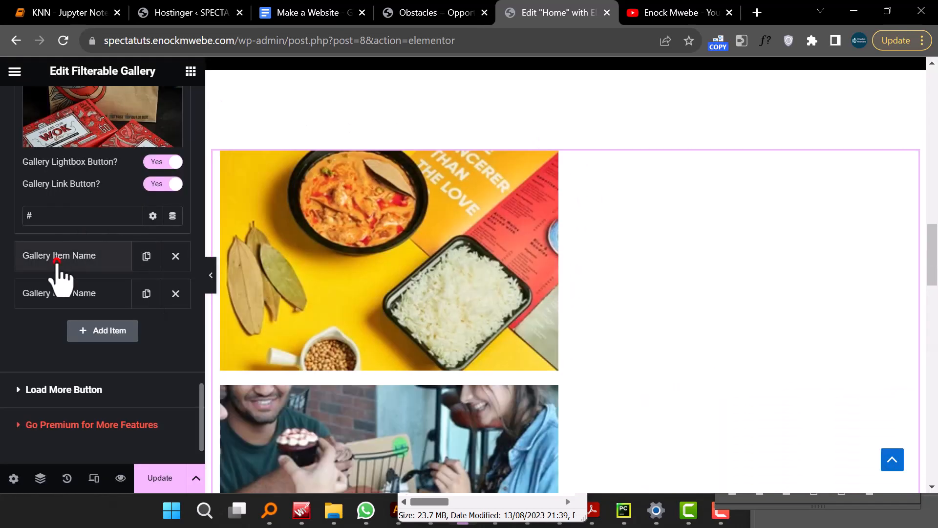
# - Set the fifth gallery item's image to the gold ring photo
pyautogui.click(57, 260)
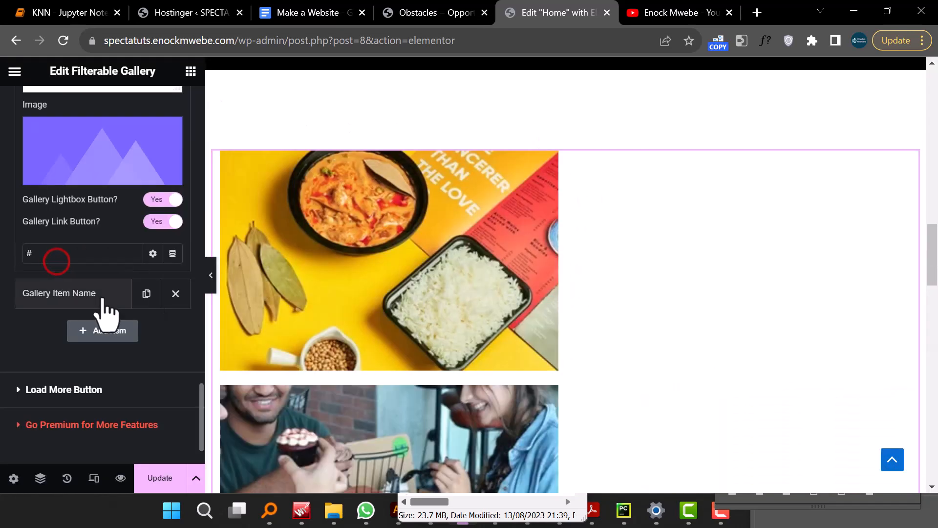
pyautogui.click(82, 173)
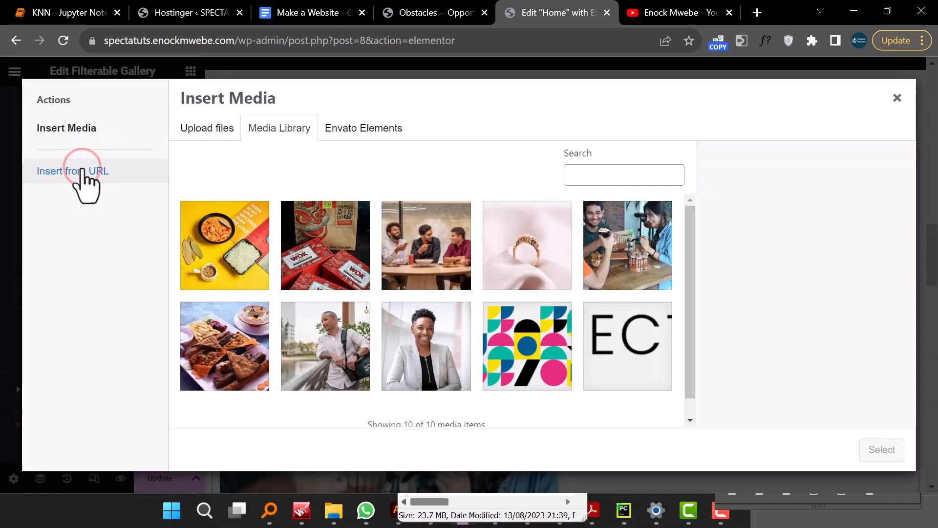
pyautogui.click(519, 277)
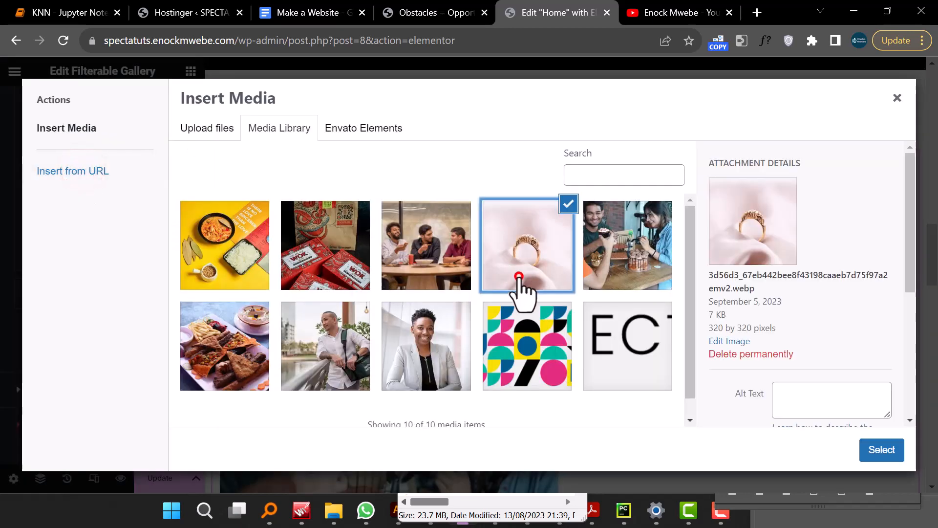
pyautogui.click(882, 450)
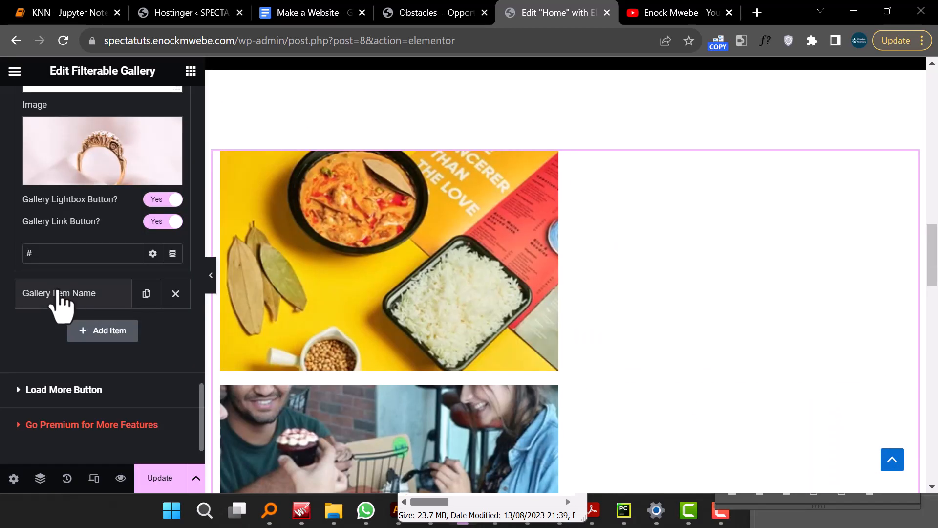
# - Set the sixth gallery item's image to the food platter photo and hide the editor panel to preview the page
pyautogui.click(71, 298)
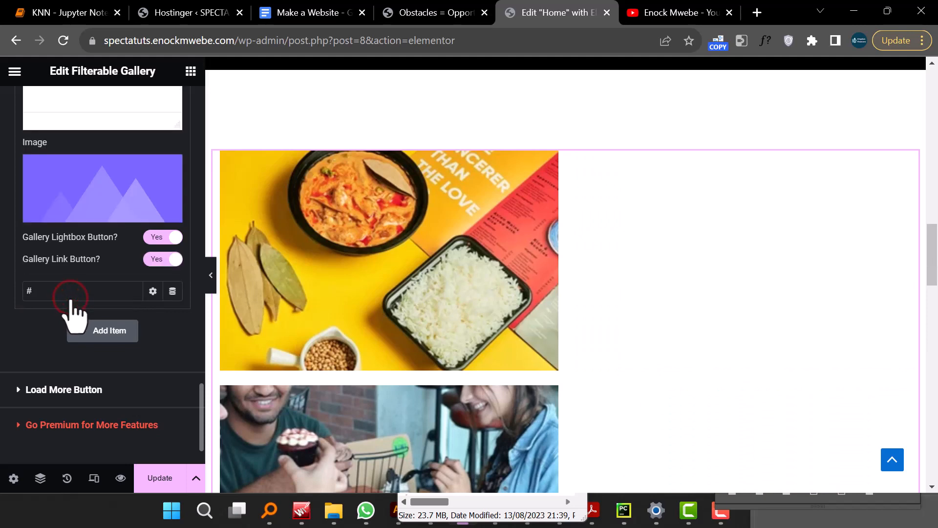
pyautogui.click(85, 203)
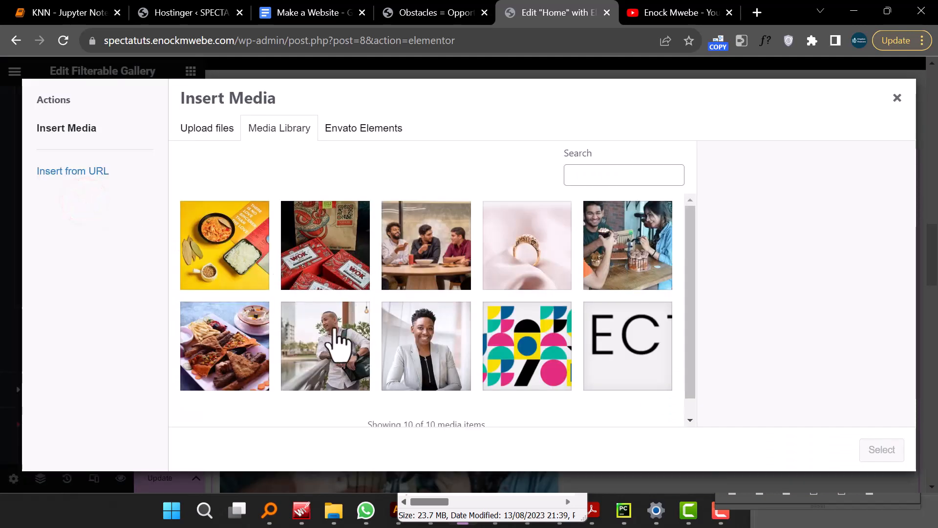
pyautogui.click(203, 337)
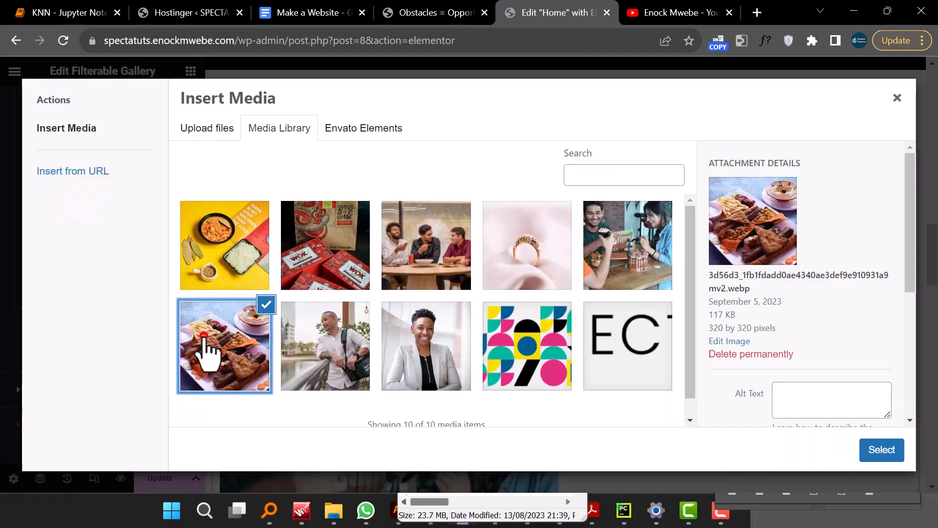
pyautogui.click(875, 452)
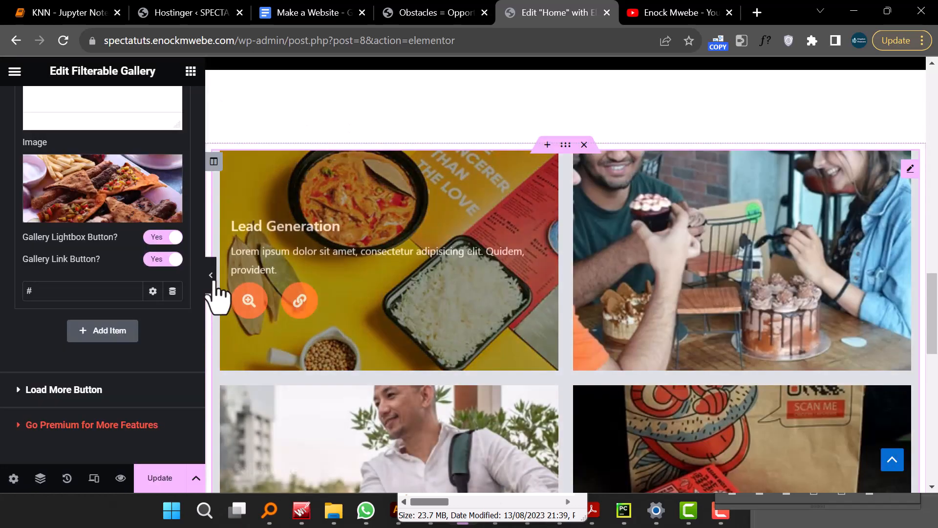
pyautogui.click(211, 275)
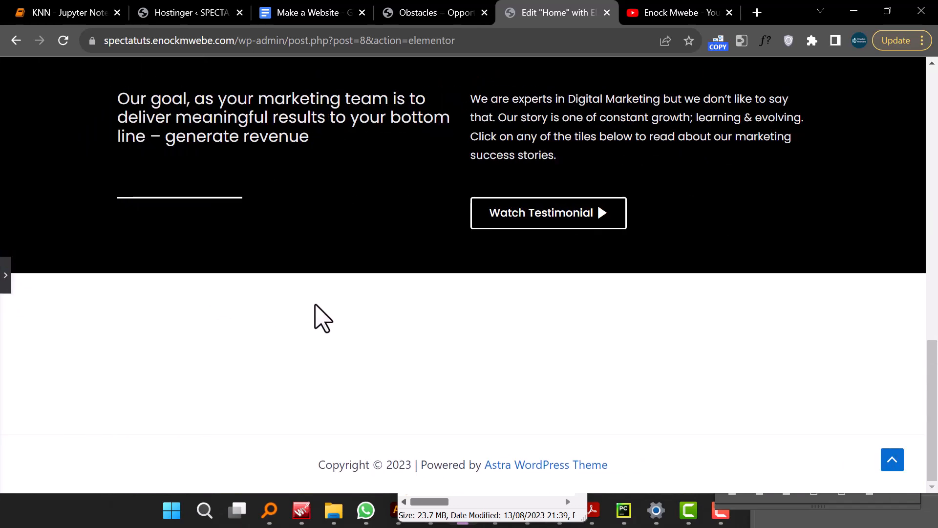
# - Review the gallery section on the page canvas, reopening the editor panel alongside it
pyautogui.scroll(4, 322, 318)
pyautogui.scroll(-2, 323, 318)
pyautogui.scroll(4, 322, 318)
pyautogui.scroll(6, 316, 307)
pyautogui.scroll(-5, 315, 303)
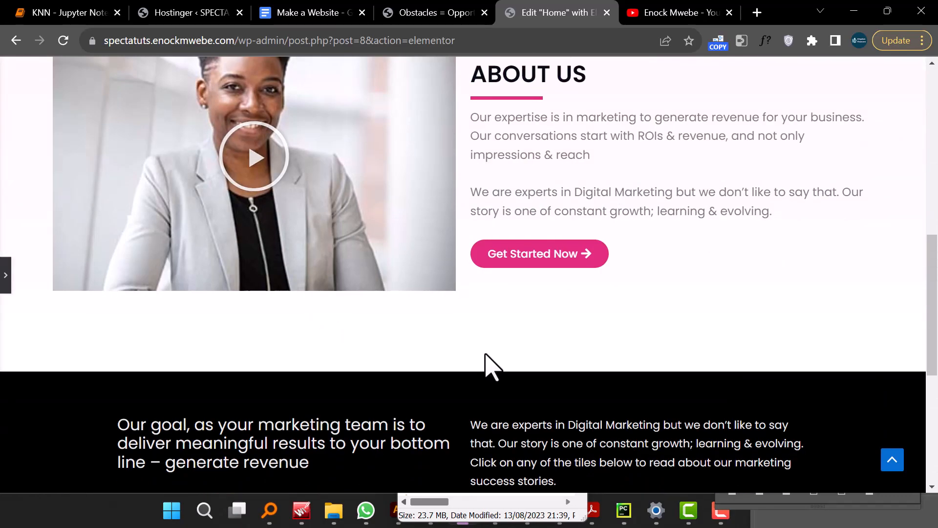
pyautogui.scroll(-5, 492, 367)
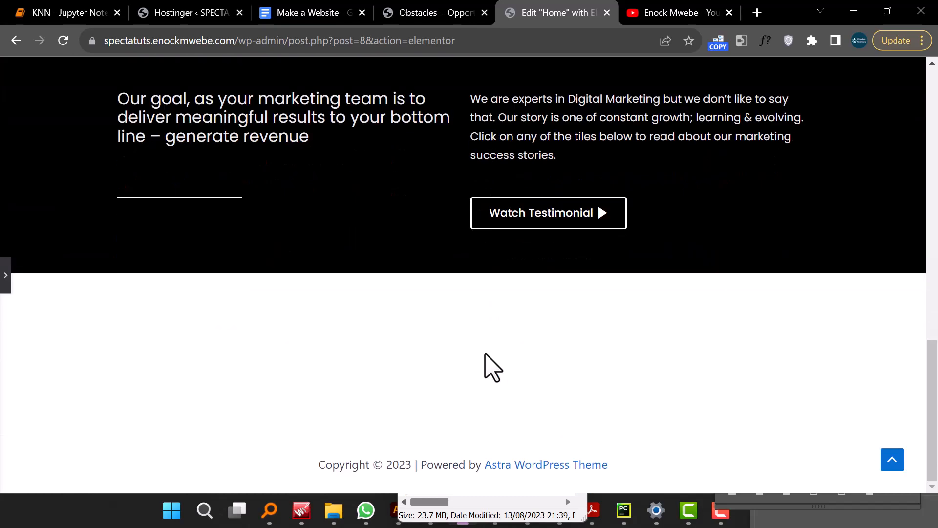
pyautogui.click(6, 275)
pyautogui.scroll(-10, 419, 335)
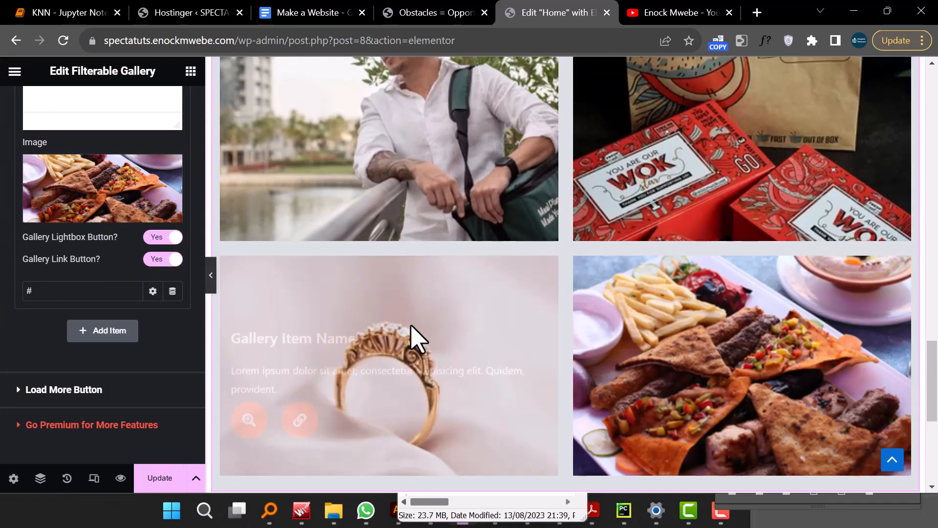
pyautogui.scroll(-4, 372, 323)
pyautogui.scroll(10, 404, 300)
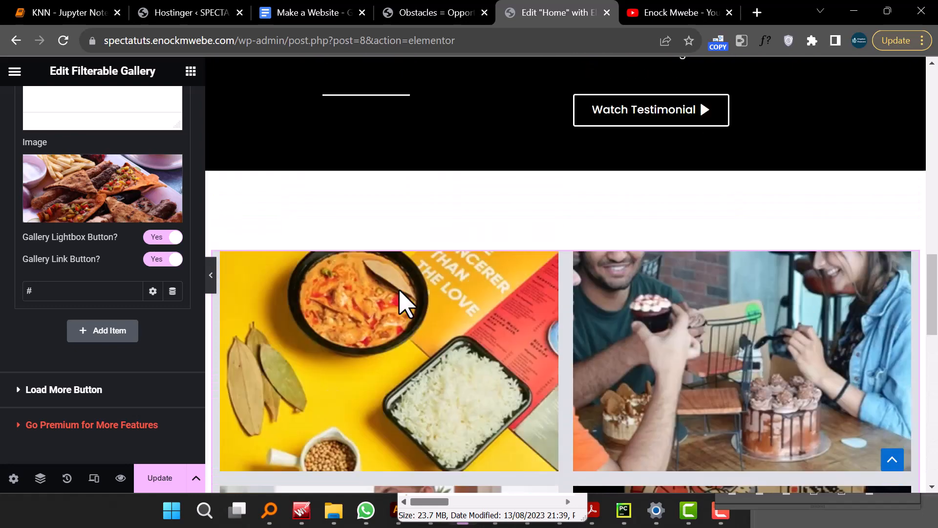
pyautogui.scroll(-13, 404, 301)
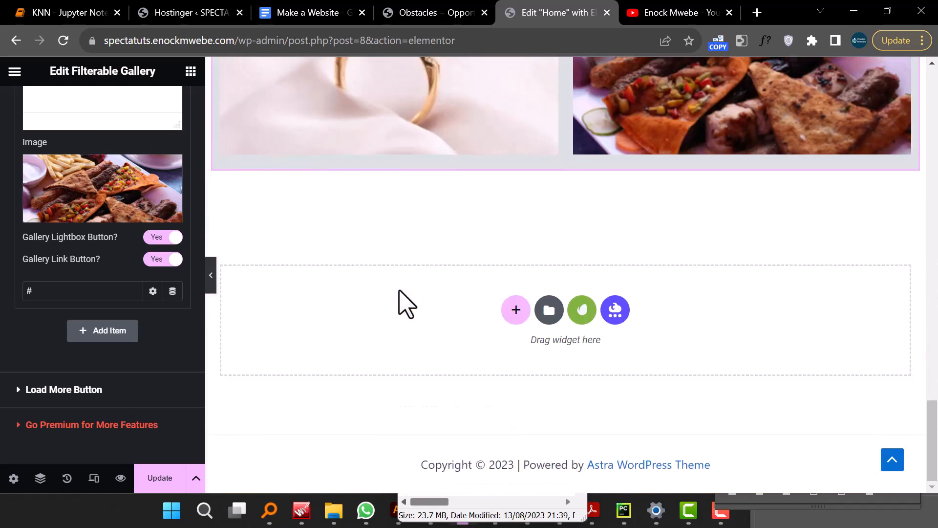
pyautogui.scroll(3, 44, 220)
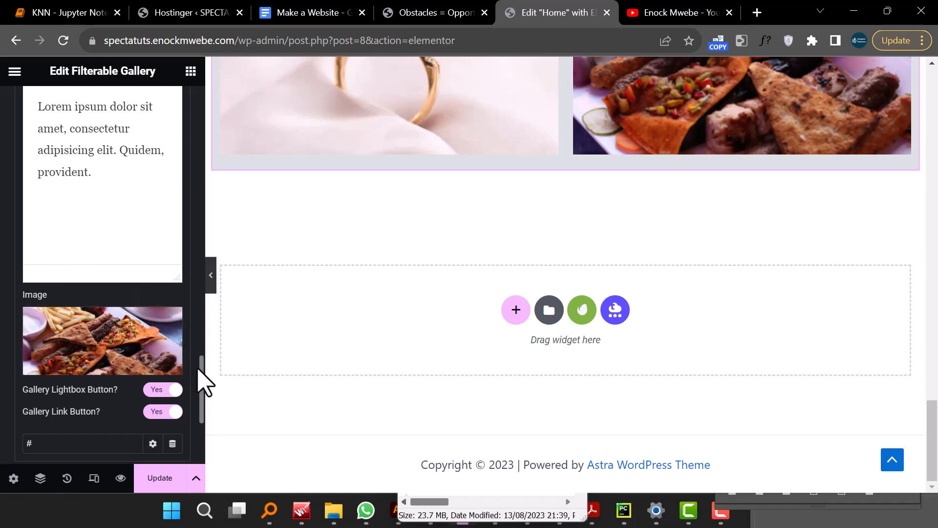
# - Browse the gallery items in the editor panel, widening the panel to read their settings
pyautogui.moveTo(200, 370); pyautogui.dragTo(199, 280)
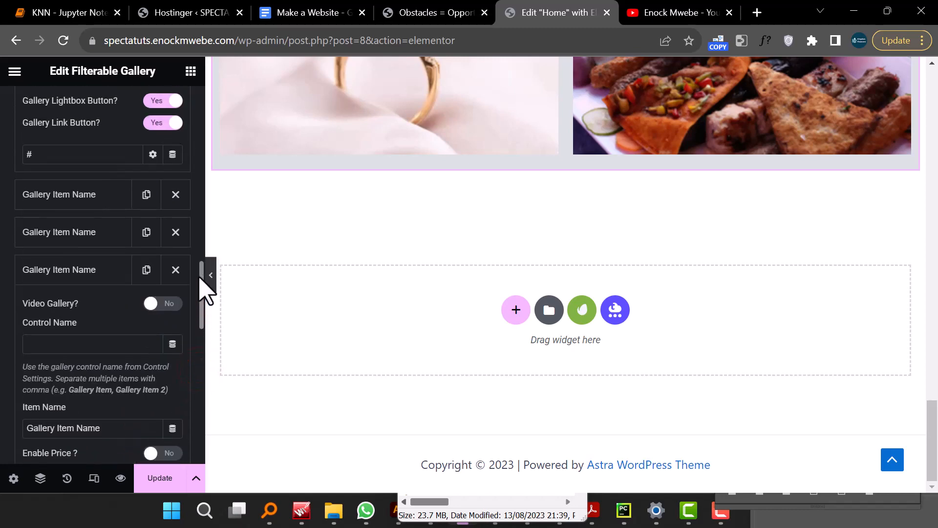
pyautogui.click(69, 273)
pyautogui.click(71, 274)
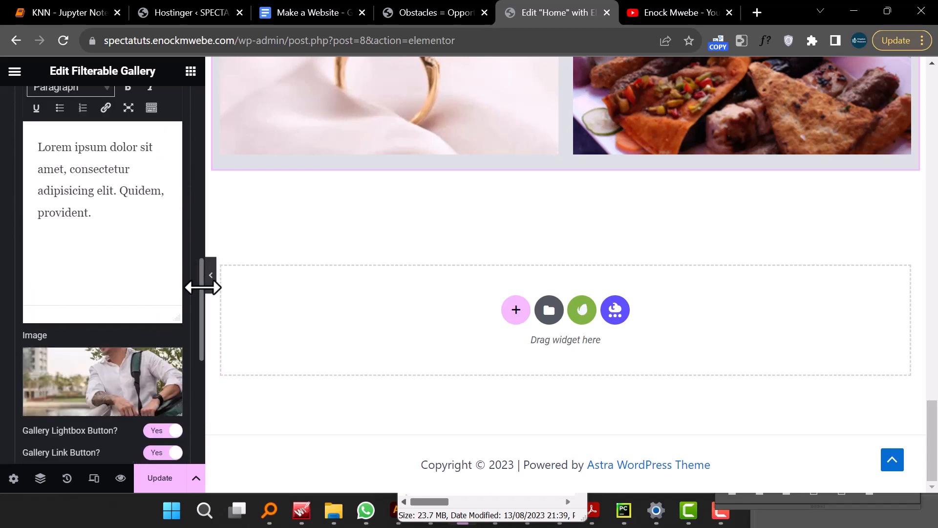
pyautogui.moveTo(196, 272); pyautogui.dragTo(191, 273)
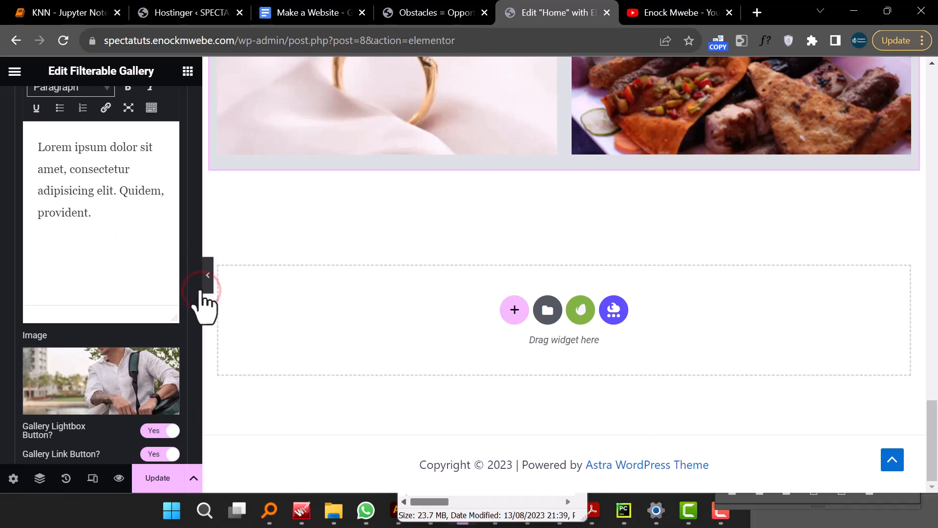
pyautogui.click(195, 293)
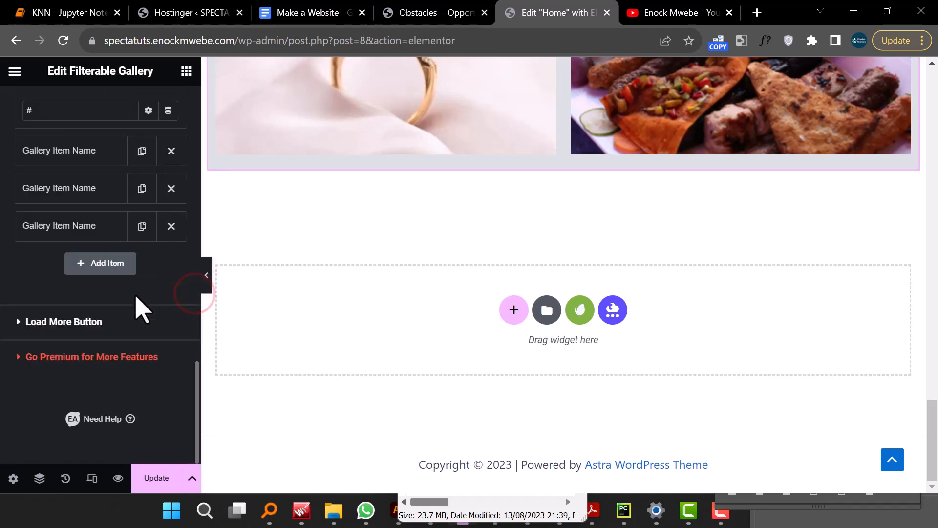
pyautogui.scroll(6, 136, 296)
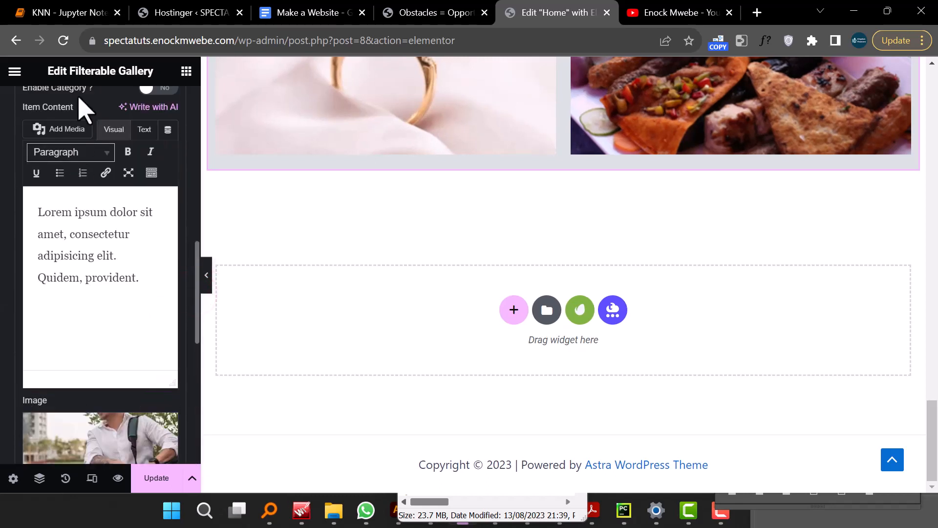
pyautogui.click(194, 272)
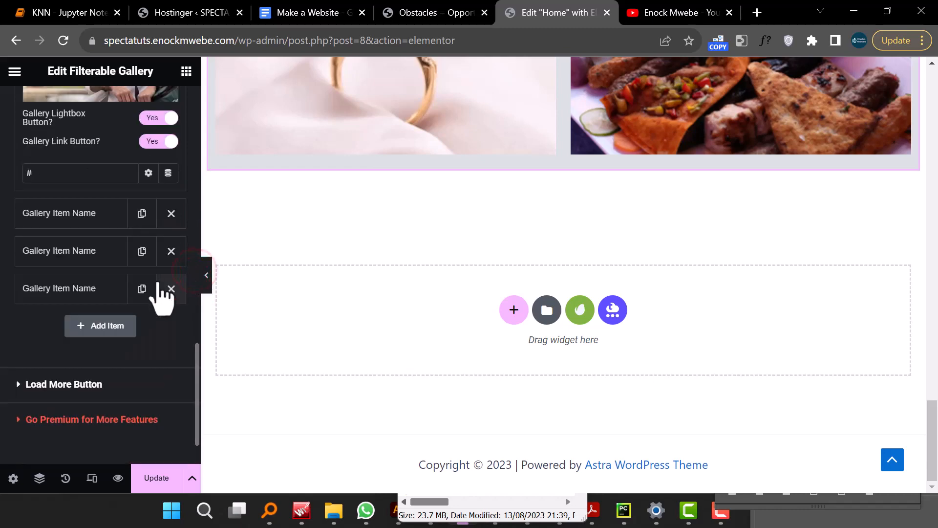
pyautogui.scroll(6, 161, 289)
pyautogui.scroll(10, 189, 167)
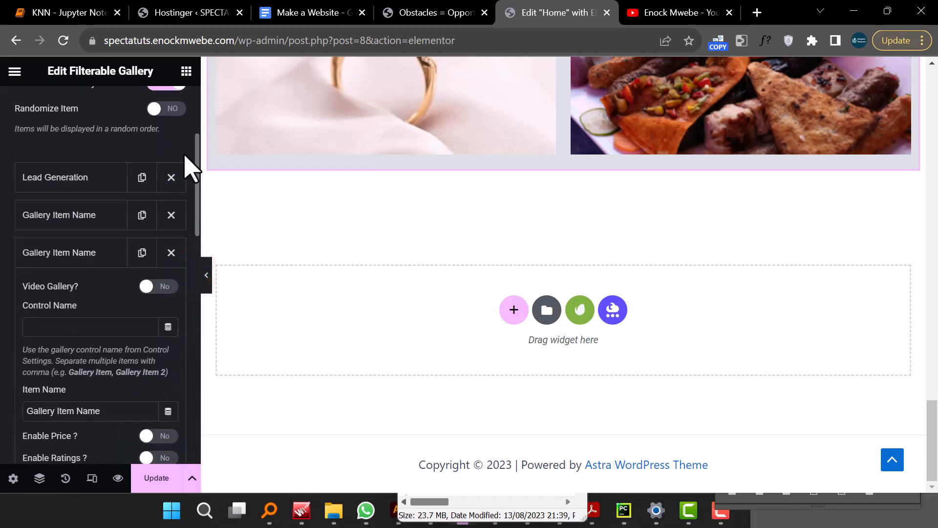
# - Collapse the open gallery item and update the page to save the gallery
pyautogui.click(75, 253)
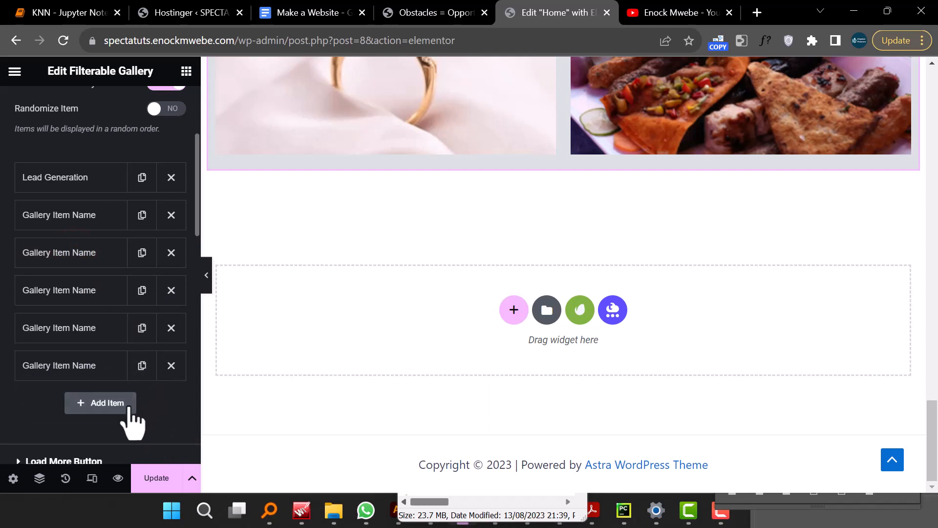
pyautogui.click(151, 478)
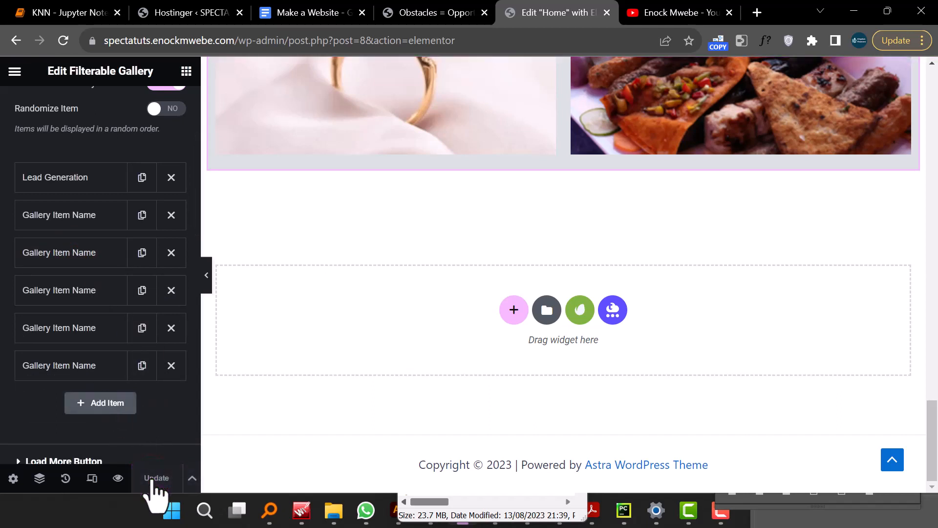
# - Open the page preview and scroll through the new gallery
pyautogui.click(119, 478)
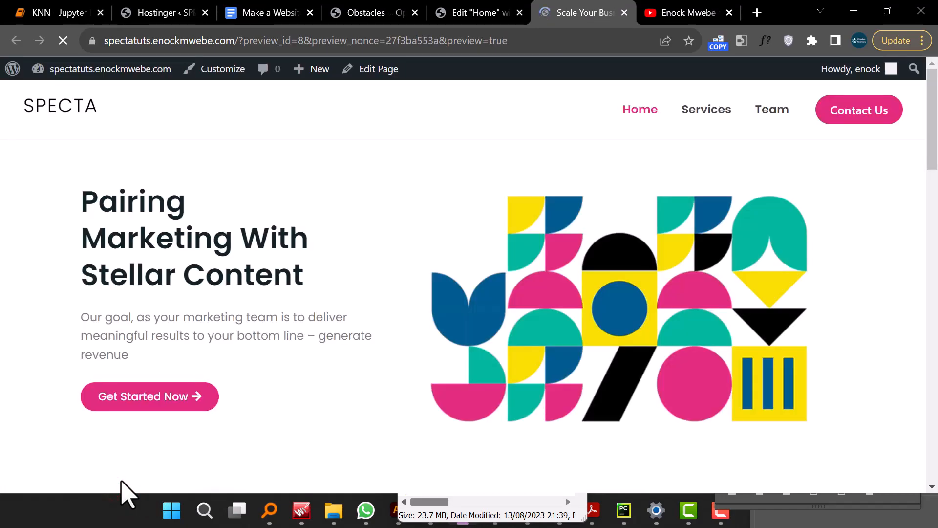
pyautogui.scroll(-20, 149, 477)
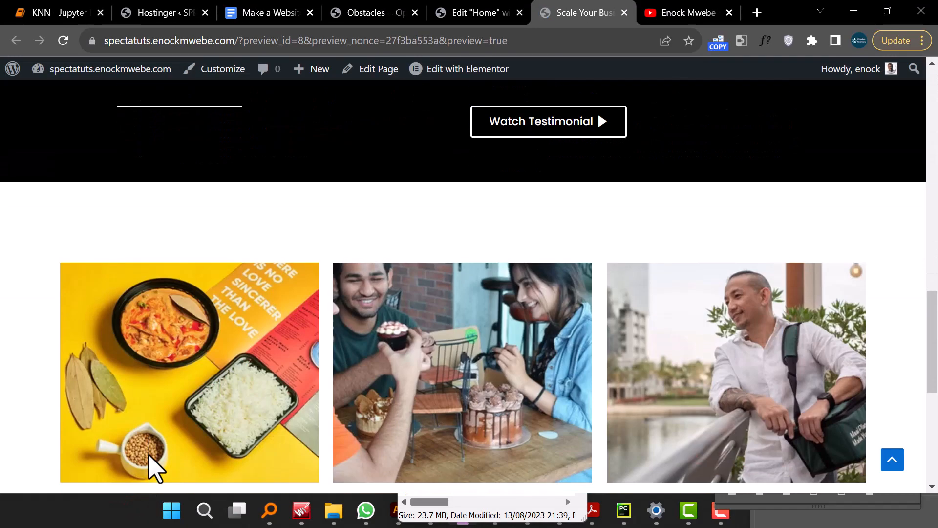
pyautogui.scroll(-3, 150, 467)
pyautogui.scroll(5, 151, 466)
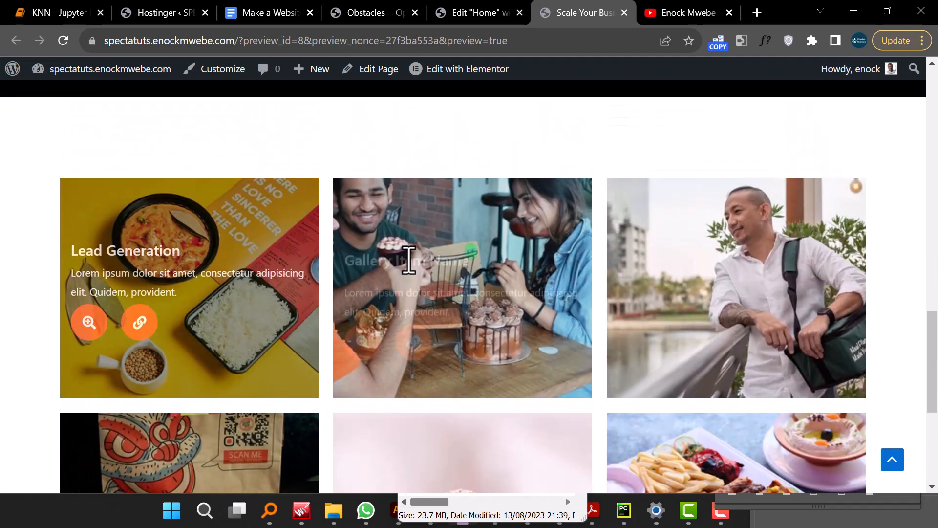
pyautogui.scroll(-3, 704, 293)
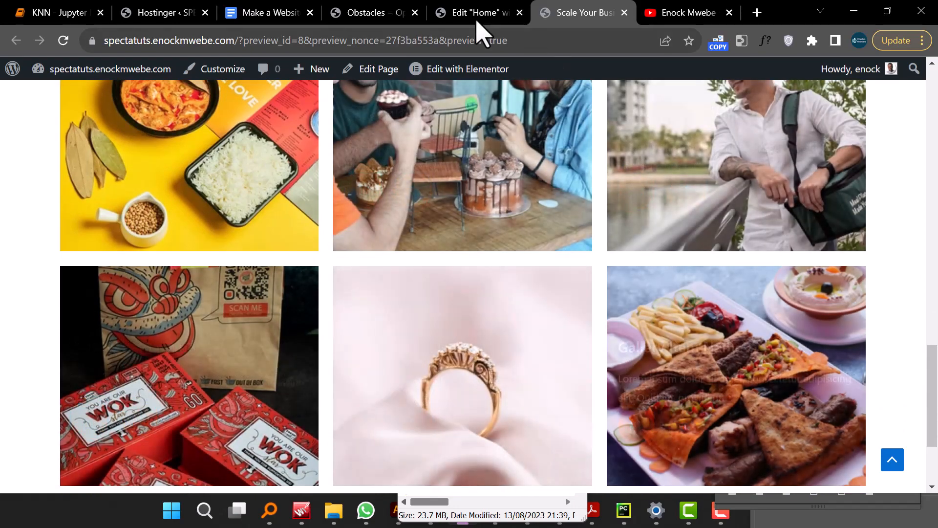
# - Compare the preview's gallery with the gallery and contact section on the live site
pyautogui.click(477, 14)
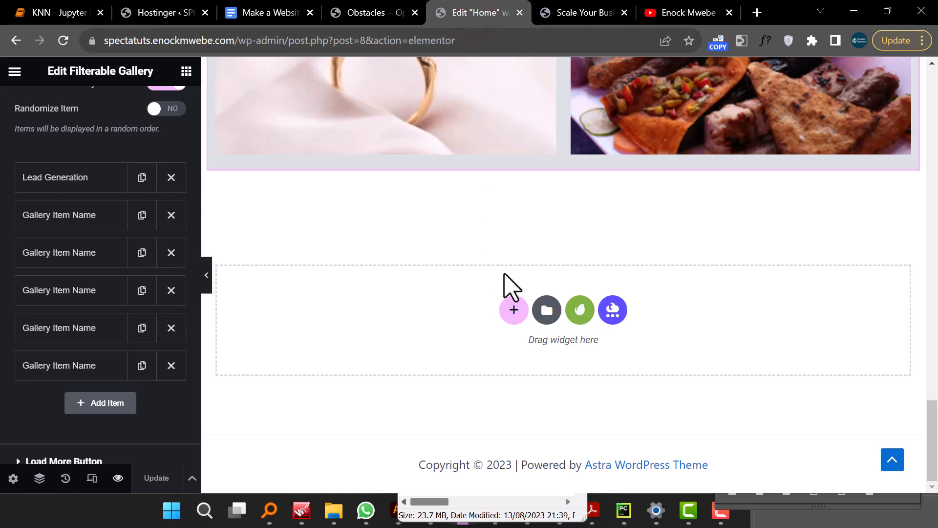
pyautogui.click(579, 17)
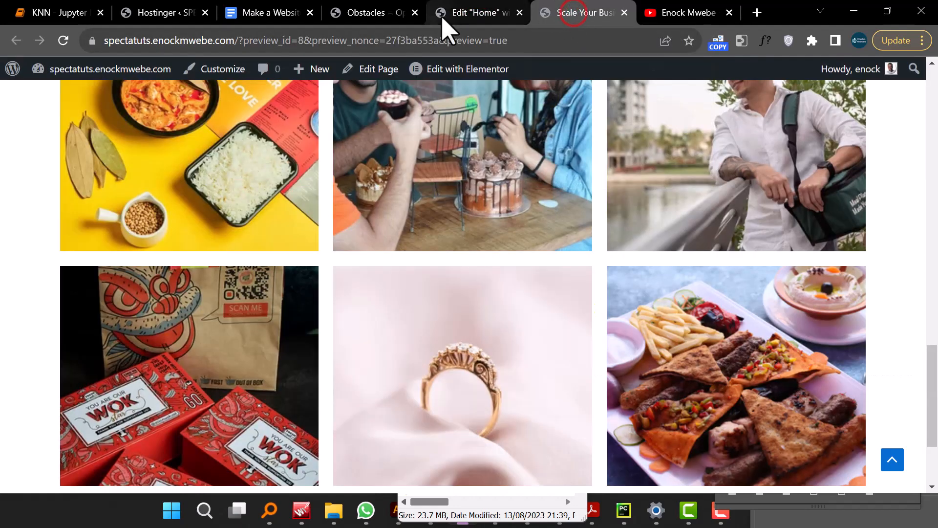
pyautogui.click(455, 17)
pyautogui.click(379, 17)
pyautogui.scroll(-10, 554, 303)
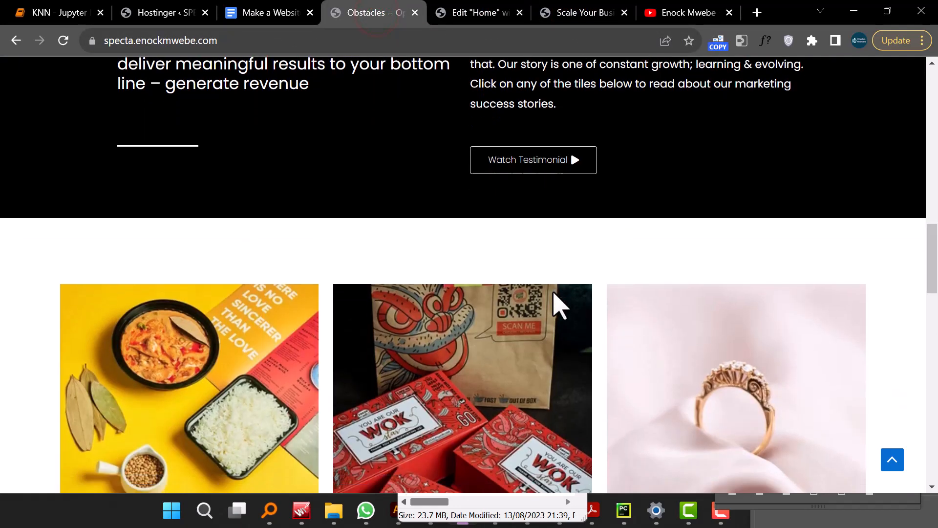
pyautogui.scroll(3, 473, 264)
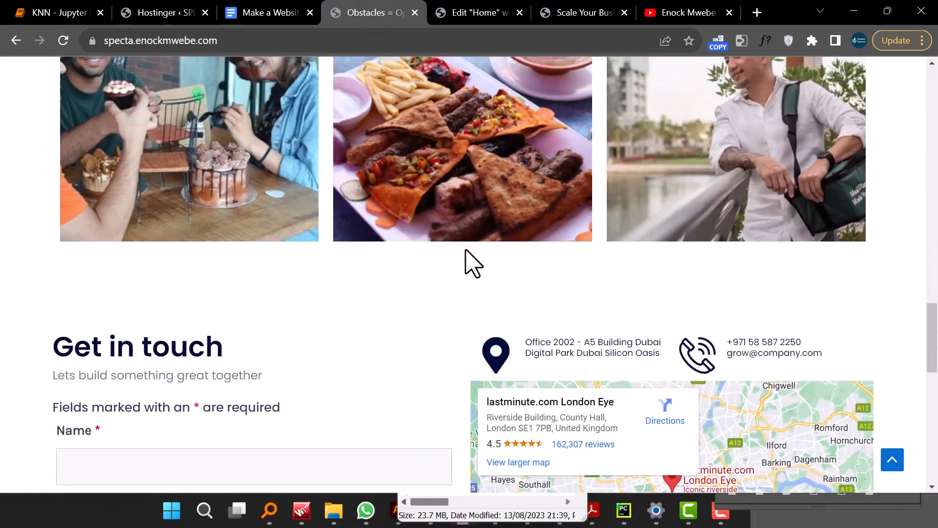
pyautogui.scroll(-10, 198, 291)
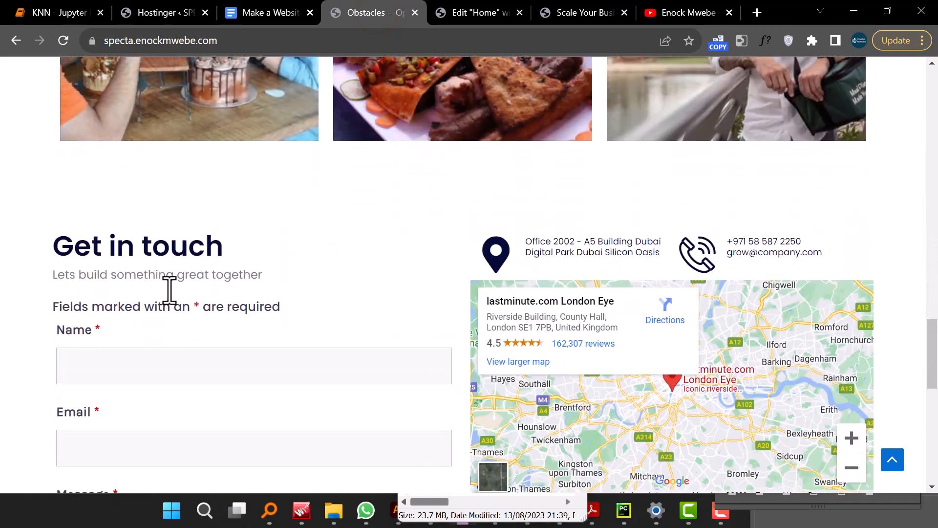
pyautogui.scroll(5, 203, 237)
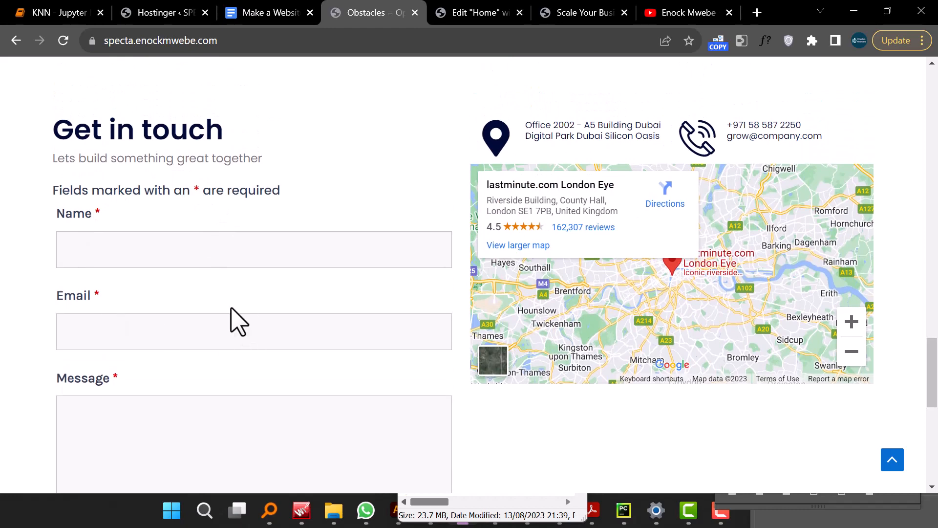
pyautogui.scroll(-3, 238, 322)
pyautogui.scroll(5, 530, 362)
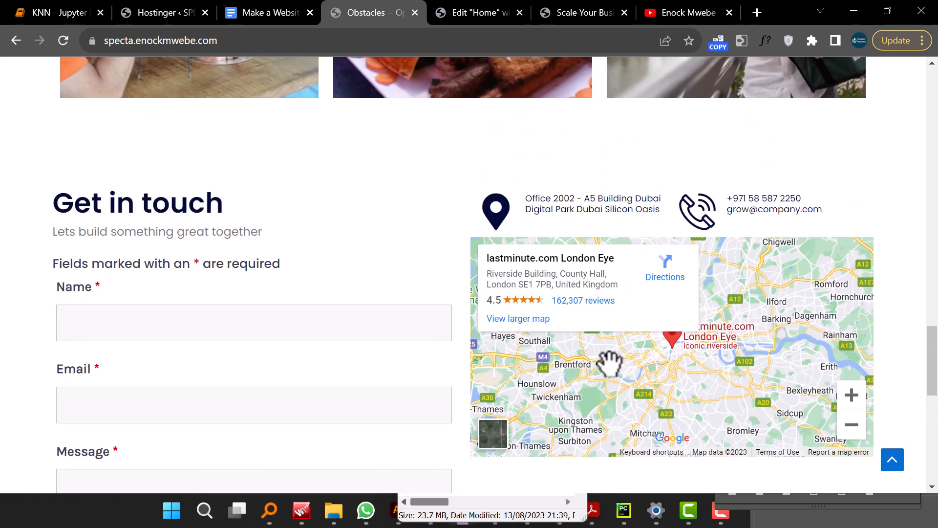
pyautogui.scroll(-2, 251, 308)
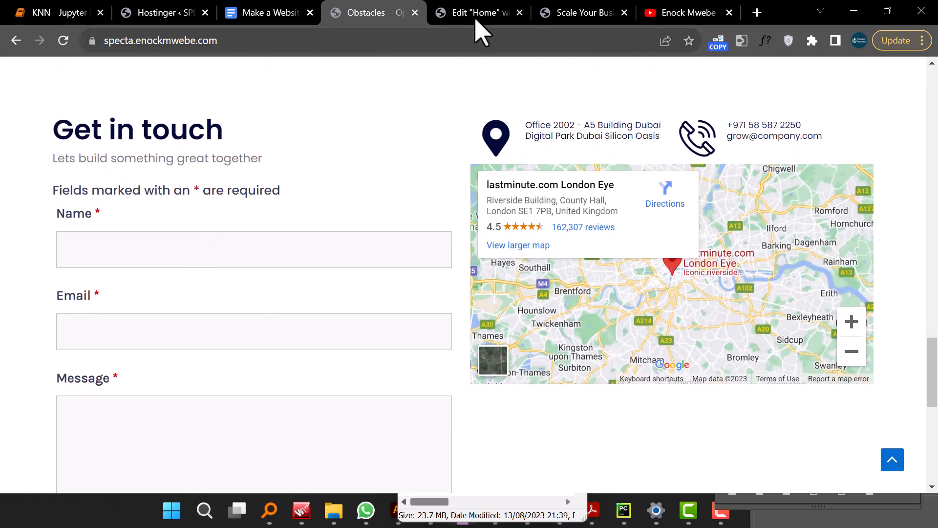
# - Go to the WordPress plugin installer and search for Ninja Forms
pyautogui.click(475, 15)
pyautogui.click(581, 13)
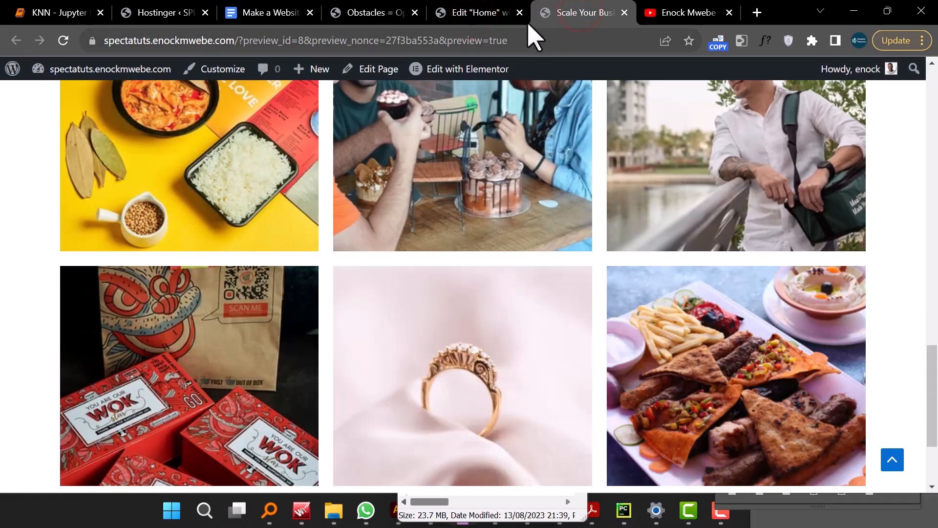
pyautogui.click(6, 62)
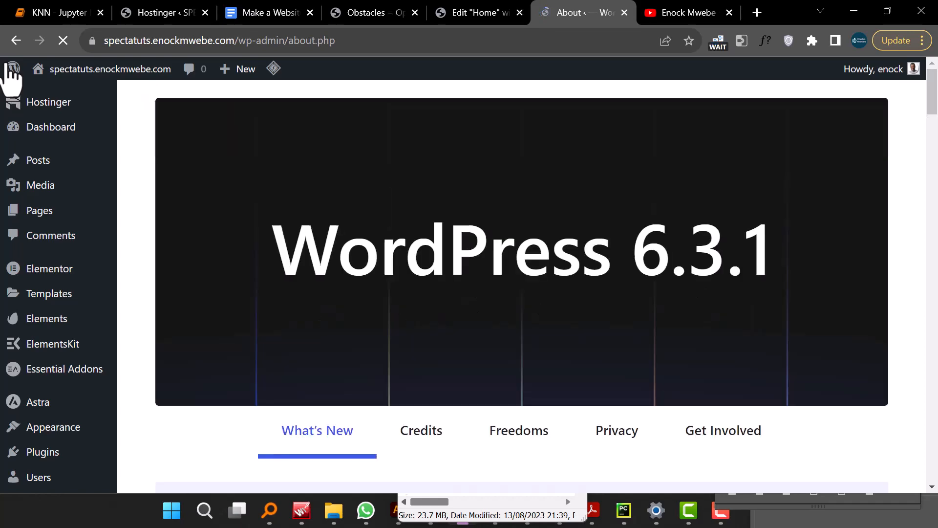
pyautogui.scroll(-6, 44, 169)
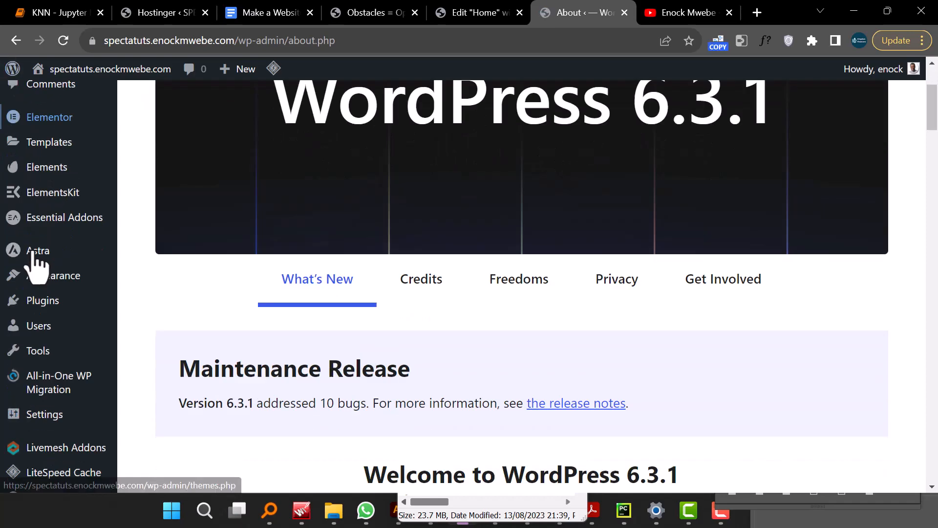
pyautogui.scroll(1, 63, 356)
pyautogui.scroll(1, 69, 349)
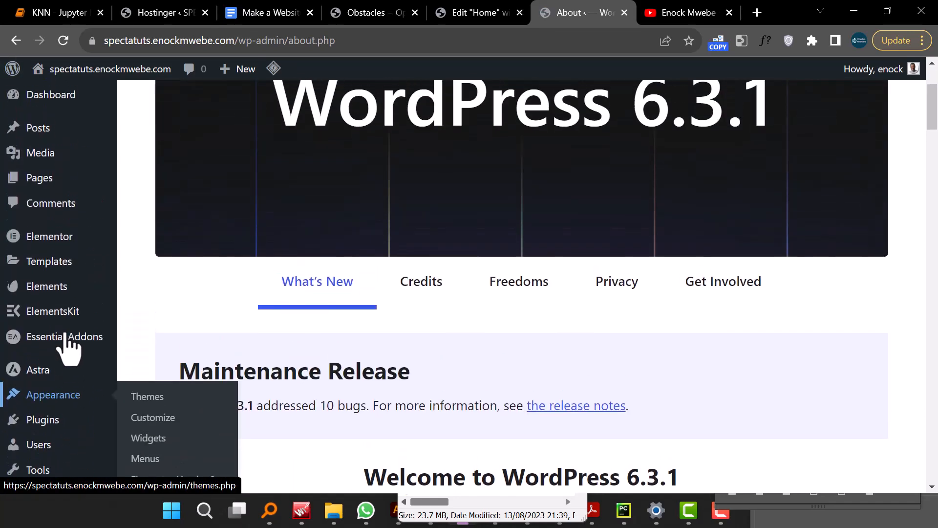
pyautogui.scroll(-1, 80, 347)
pyautogui.moveTo(71, 351)
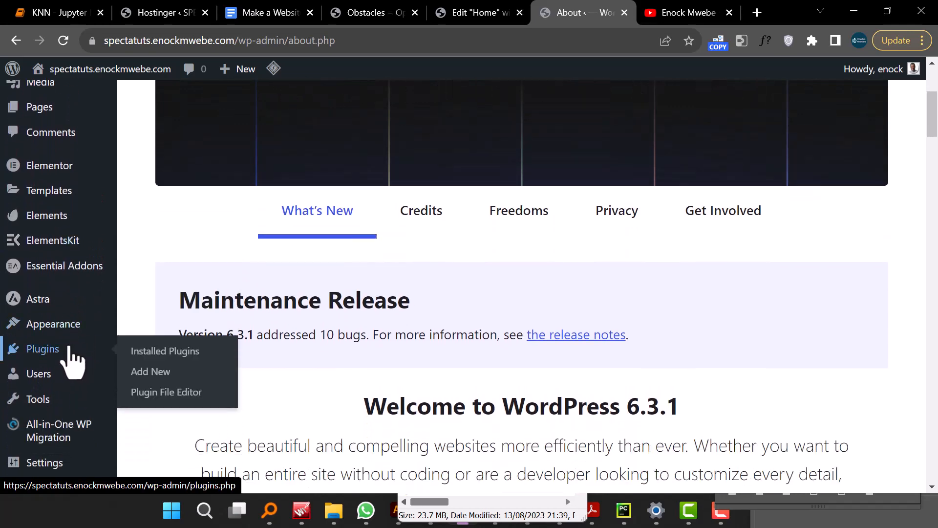
pyautogui.click(178, 371)
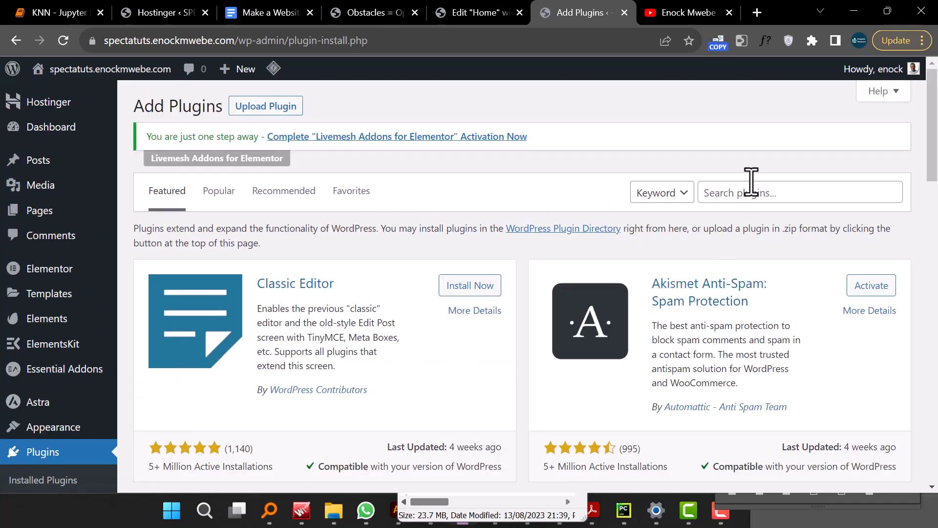
pyautogui.click(750, 192)
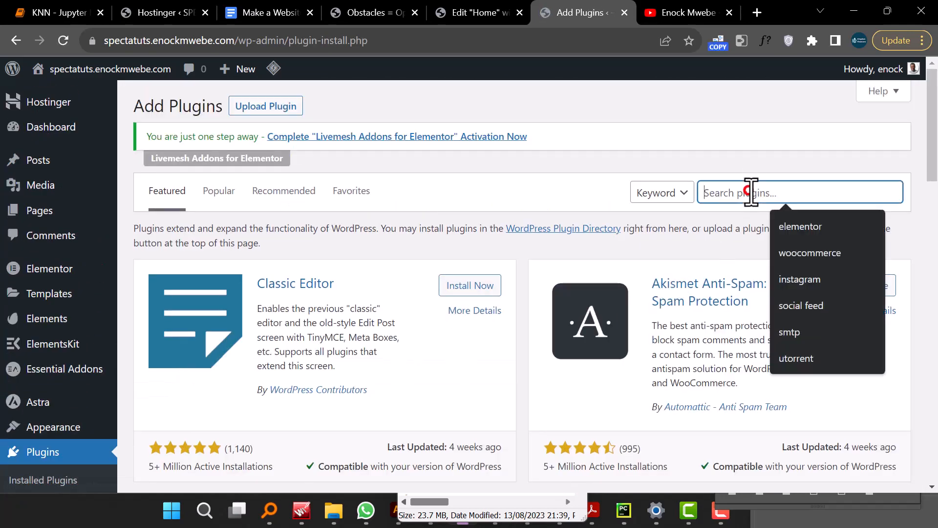
pyautogui.write('No')
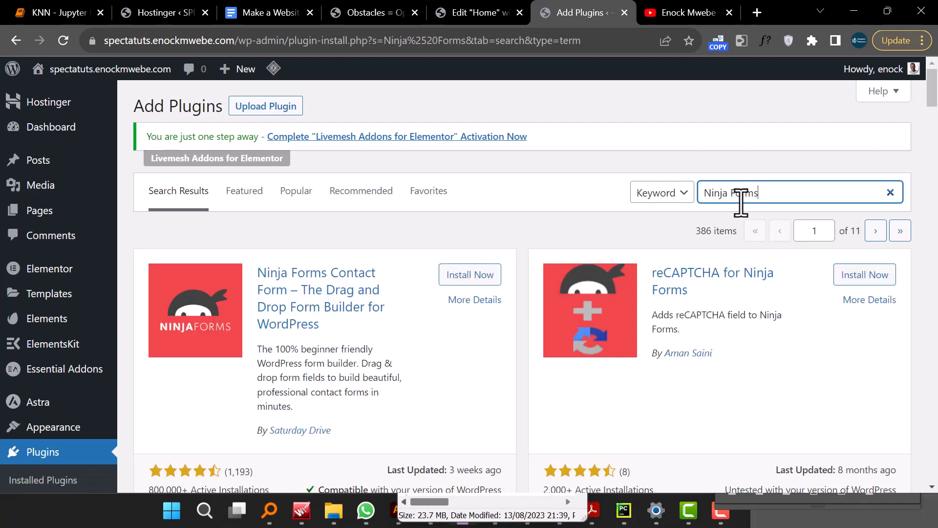
# - Install and activate the Ninja Forms Contact Form plugin
pyautogui.click(474, 275)
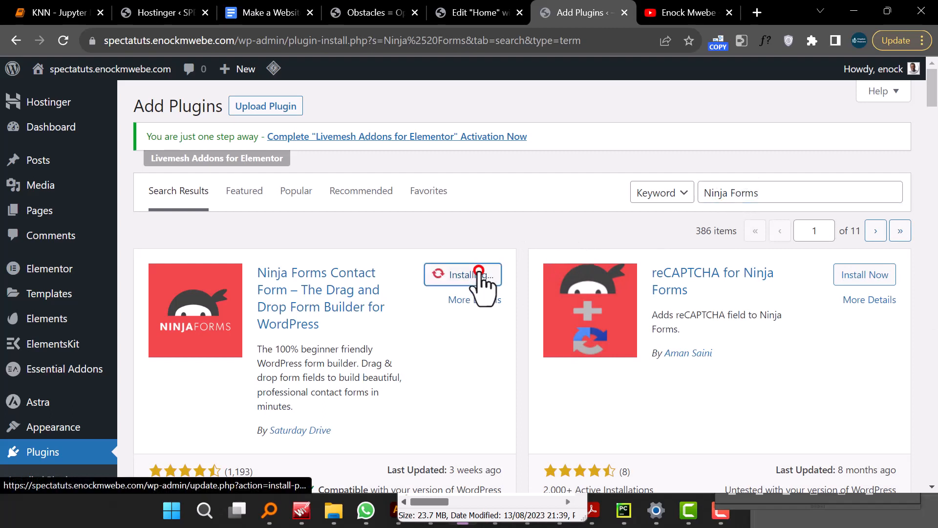
pyautogui.scroll(-1, 479, 283)
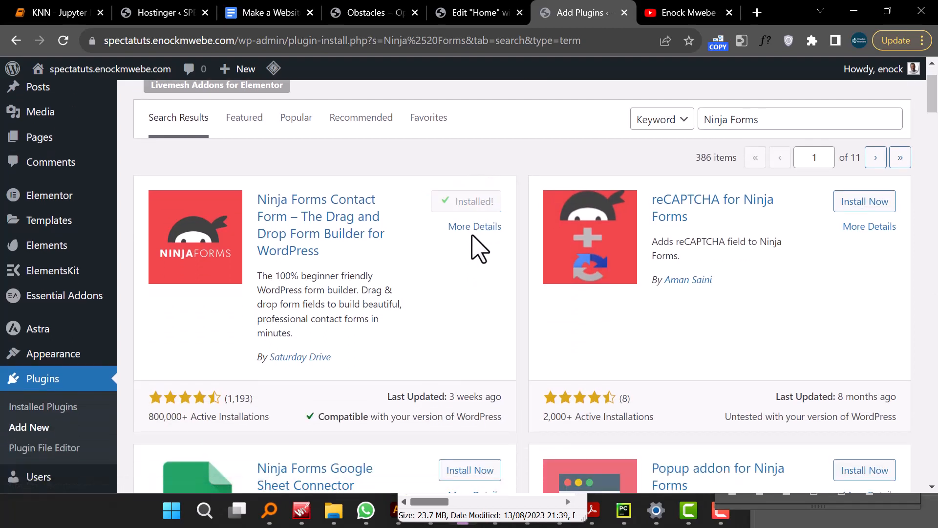
pyautogui.click(471, 208)
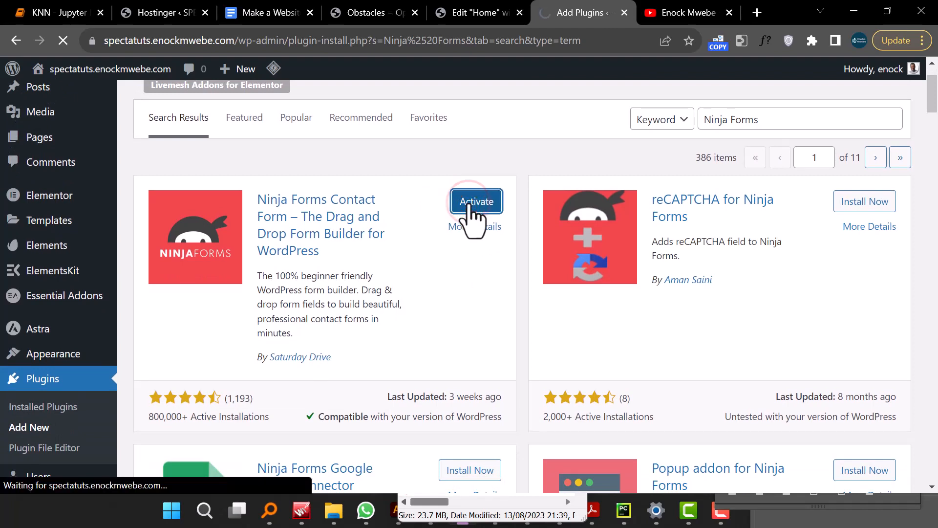
pyautogui.click(729, 13)
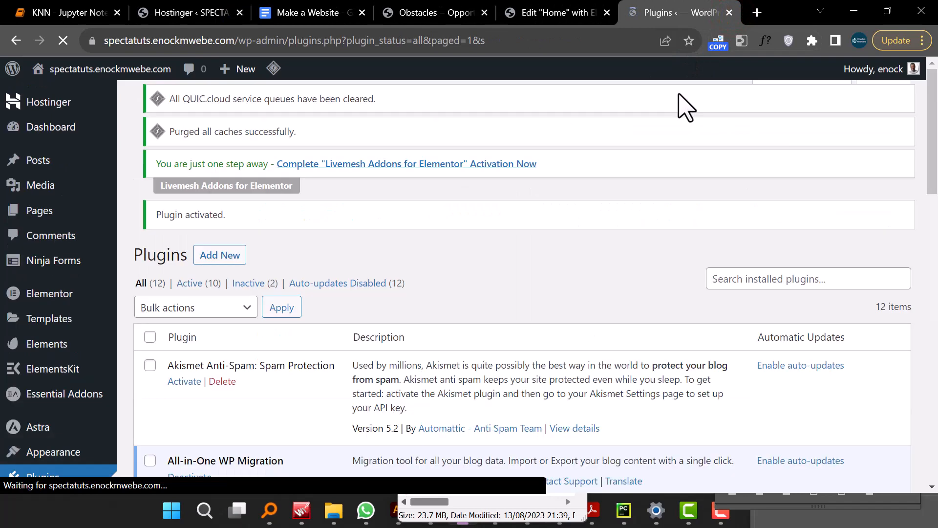
# - Open the Ninja Forms dashboard and decline the data-sharing request
pyautogui.scroll(-8, 538, 213)
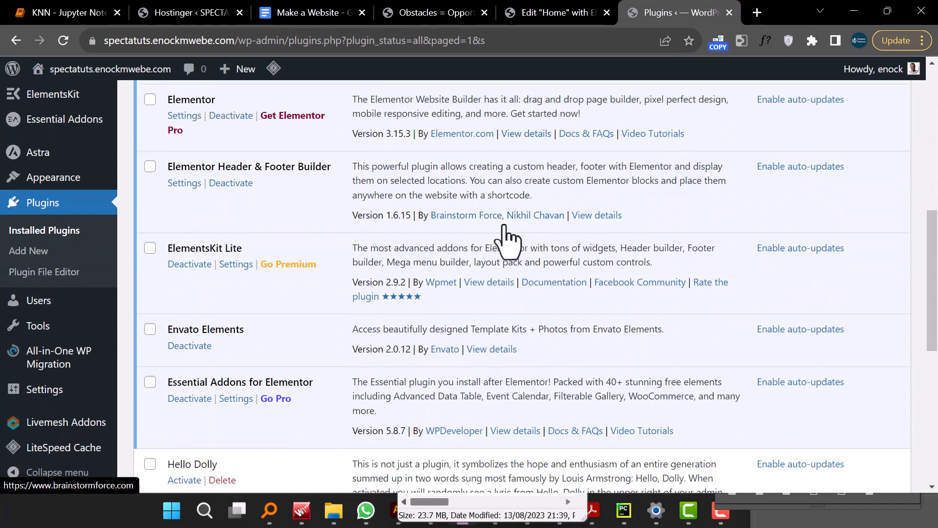
pyautogui.scroll(1, 503, 239)
pyautogui.scroll(5, 331, 308)
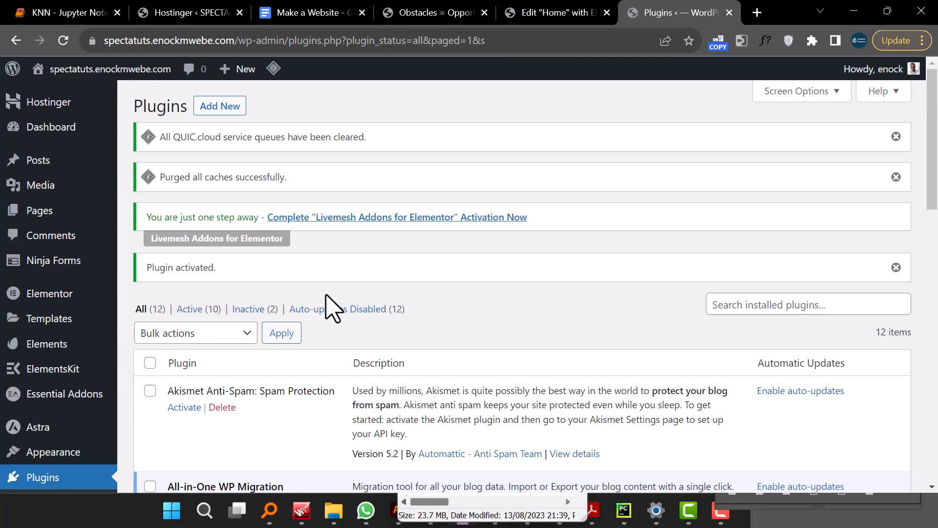
pyautogui.scroll(-3, 334, 309)
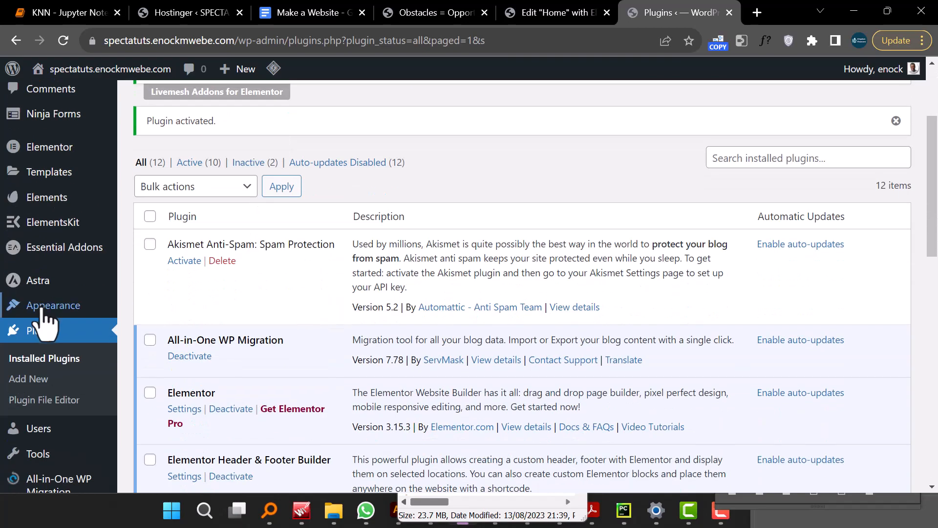
pyautogui.scroll(-5, 73, 313)
pyautogui.moveTo(93, 320)
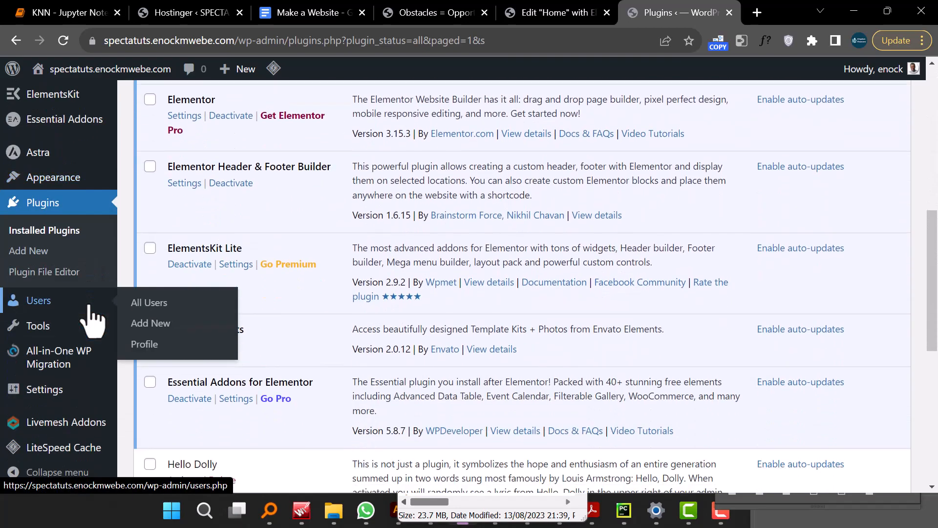
pyautogui.scroll(4, 93, 320)
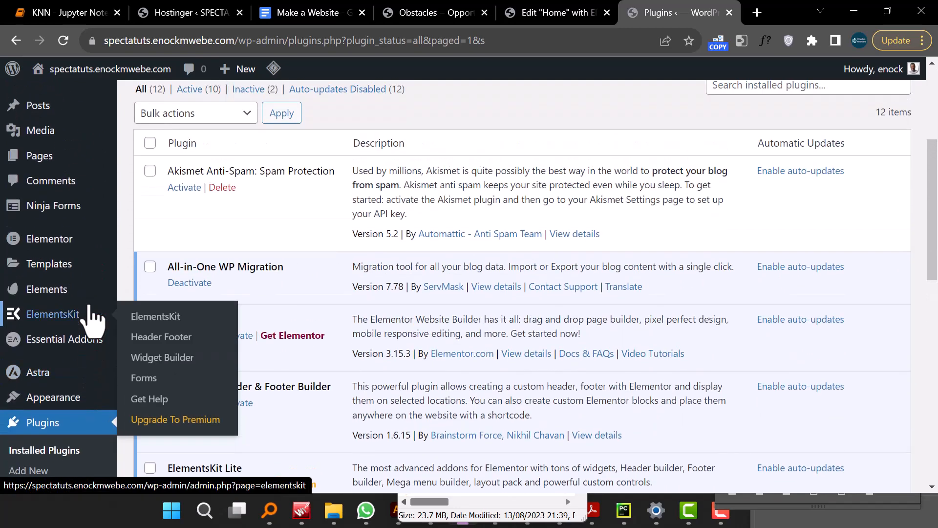
pyautogui.click(70, 209)
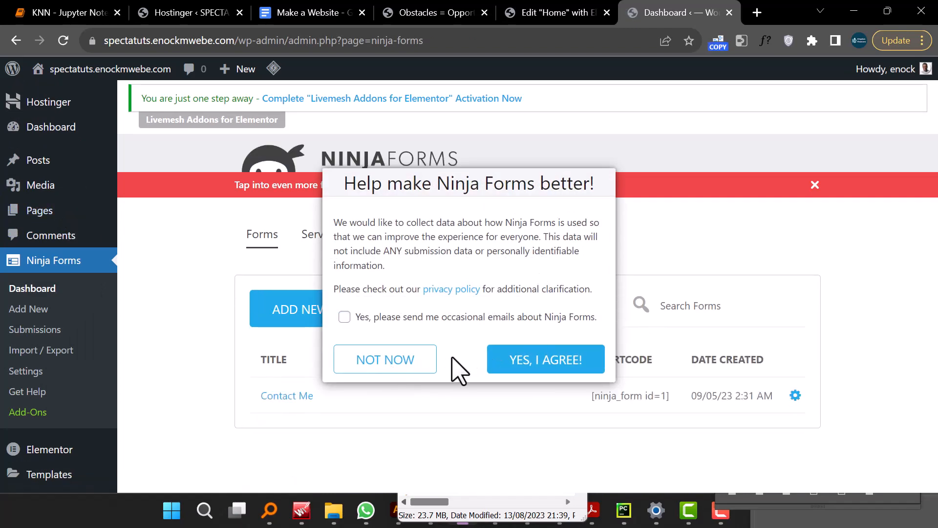
pyautogui.click(421, 366)
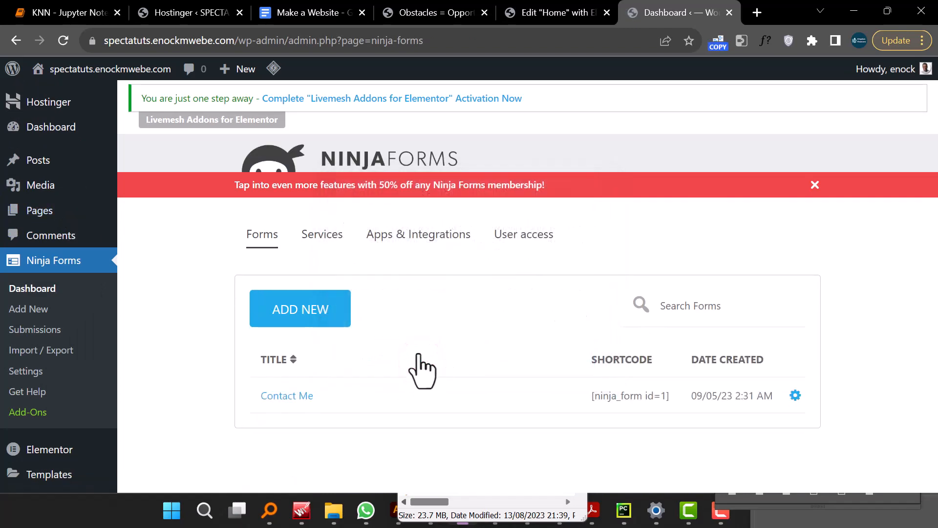
# - Create a new form from the Contact Us template
pyautogui.scroll(-3, 342, 293)
pyautogui.click(309, 167)
pyautogui.scroll(-2, 456, 255)
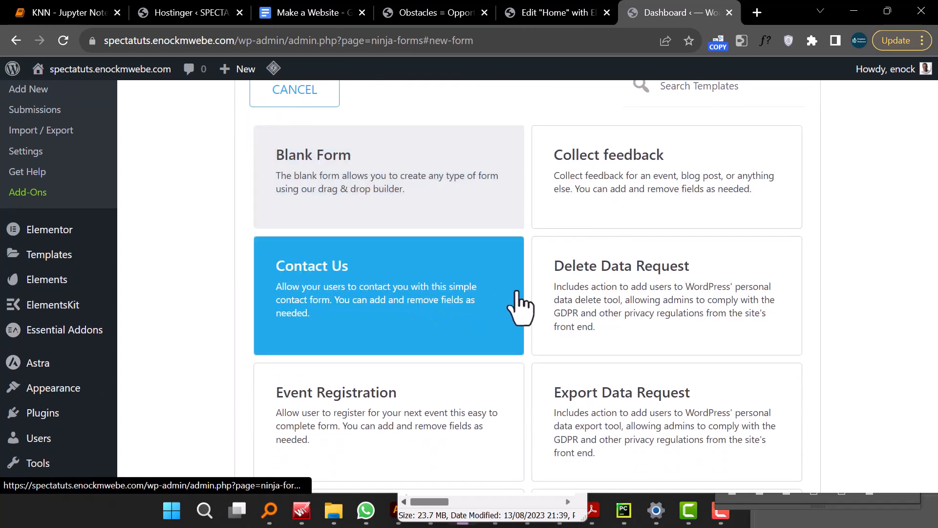
pyautogui.scroll(-3, 515, 299)
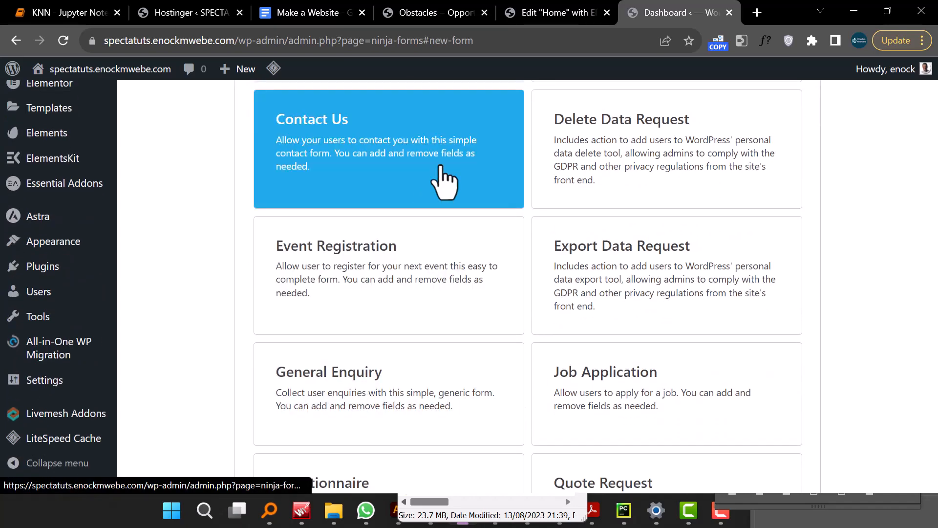
pyautogui.scroll(-3, 487, 366)
pyautogui.scroll(3, 484, 352)
pyautogui.click(423, 190)
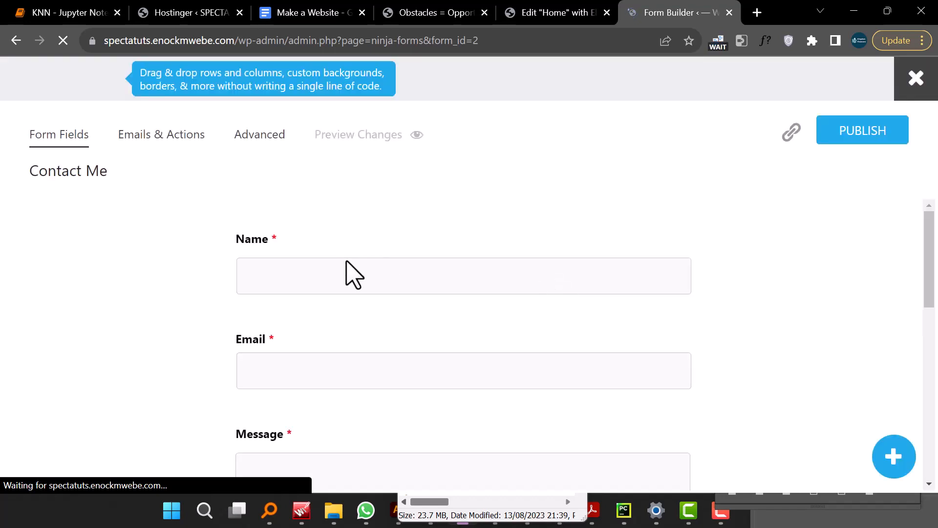
# - Publish the new Contact Me form and close the form builder
pyautogui.scroll(-6, 367, 277)
pyautogui.scroll(5, 366, 277)
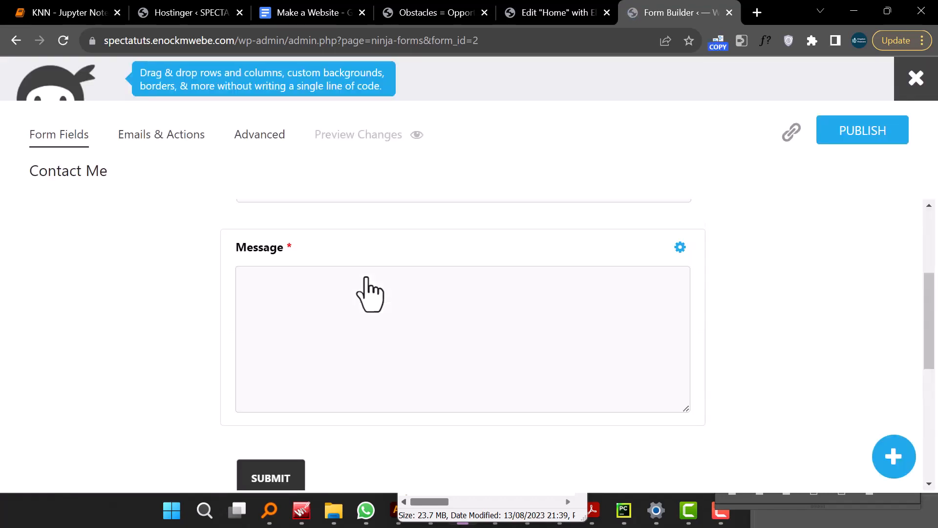
pyautogui.scroll(2, 369, 294)
pyautogui.scroll(-5, 370, 293)
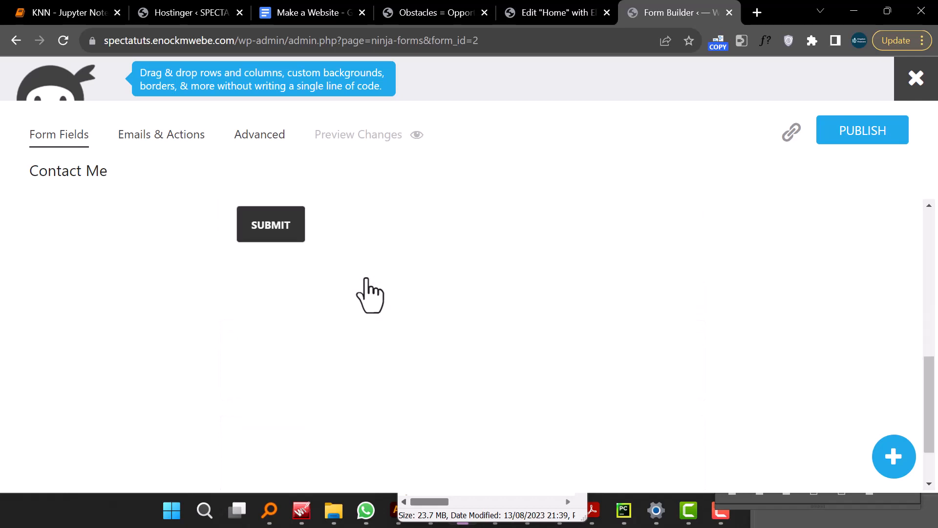
pyautogui.scroll(5, 370, 293)
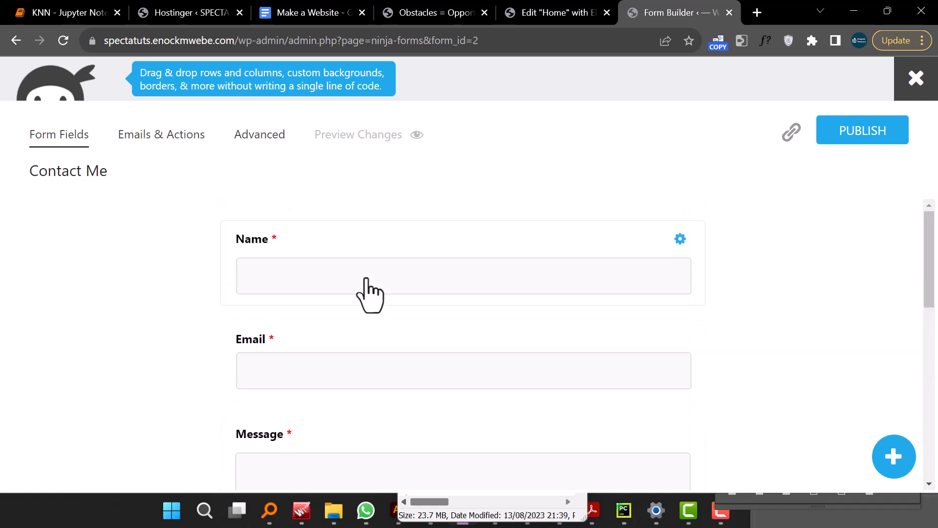
pyautogui.click(844, 133)
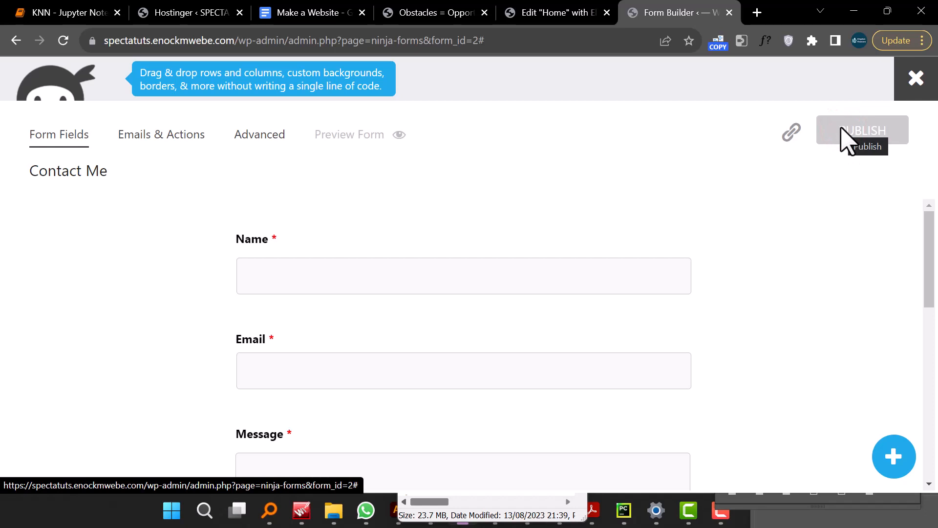
pyautogui.click(919, 80)
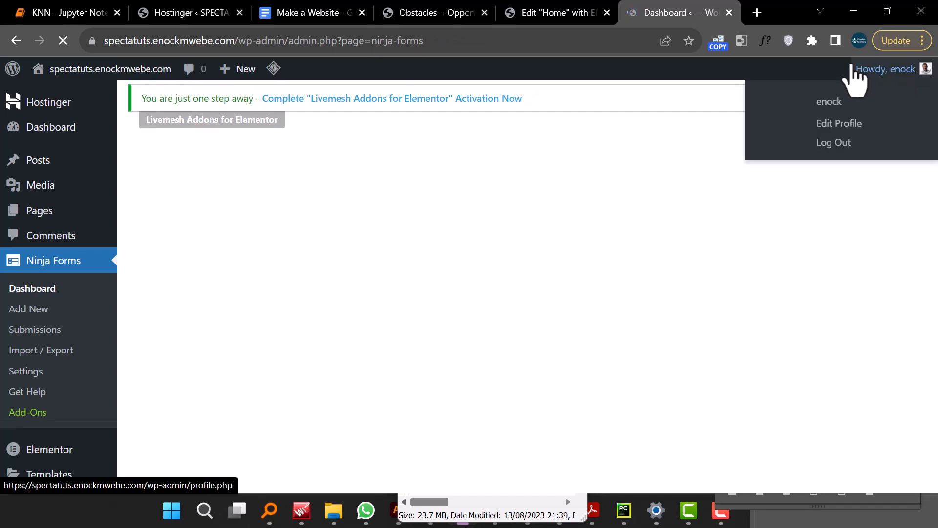
# - Delete the older Contact Me form with id 1, confirming by entering DELETE
pyautogui.scroll(-3, 288, 238)
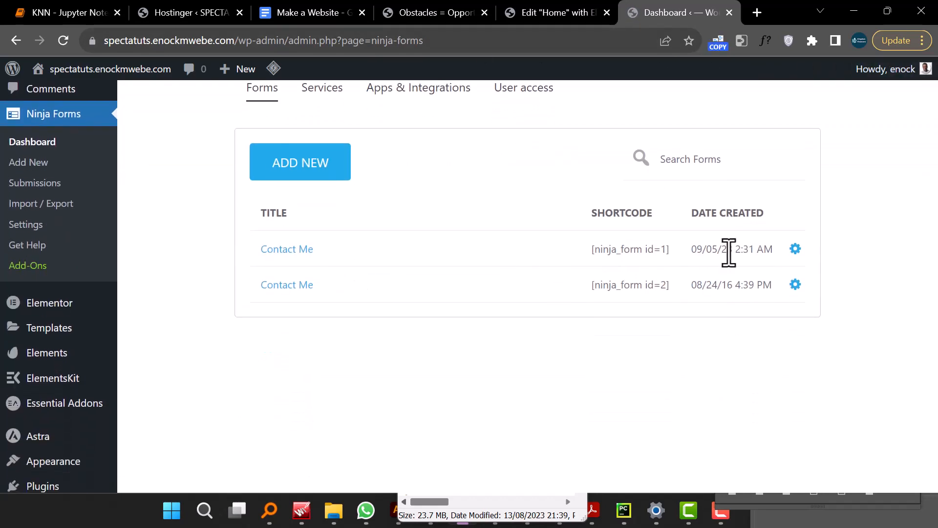
pyautogui.click(796, 249)
pyautogui.click(511, 276)
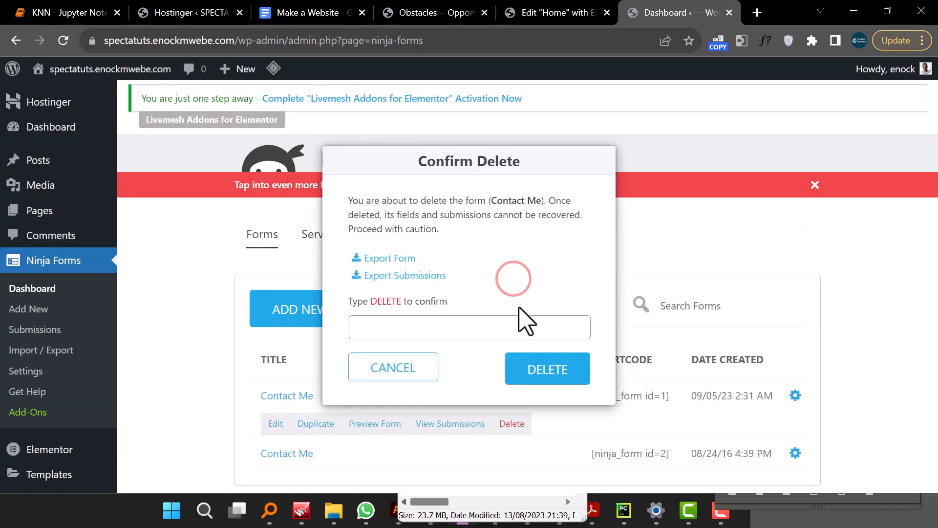
pyautogui.click(442, 332)
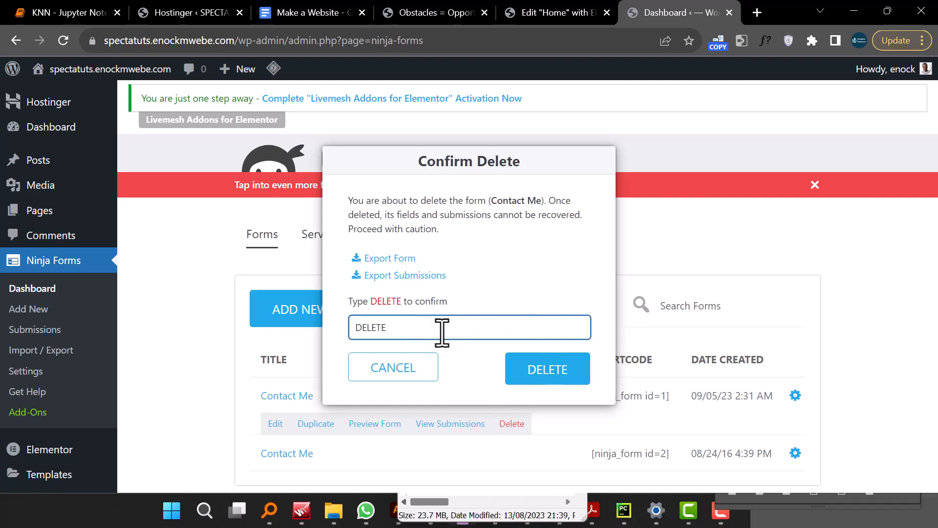
pyautogui.click(532, 369)
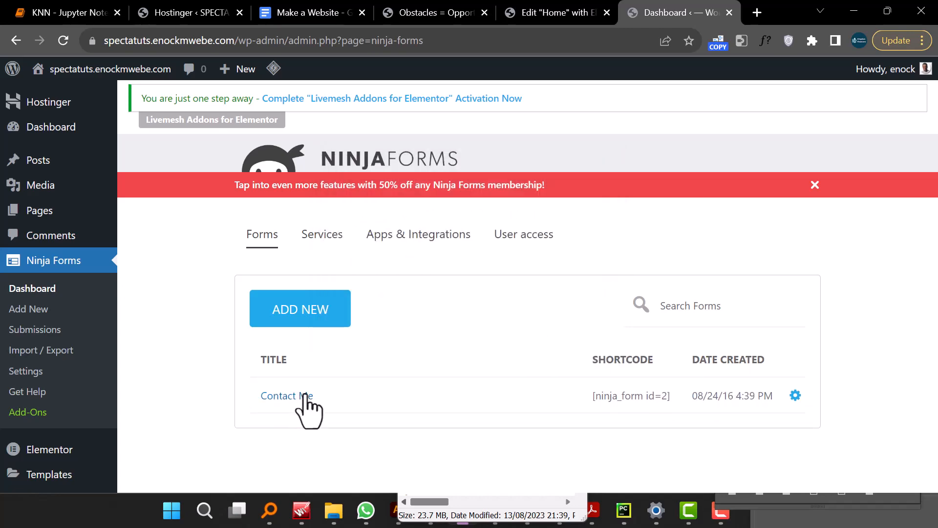
# - Reload the Elementor editor for the Home page
pyautogui.click(569, 13)
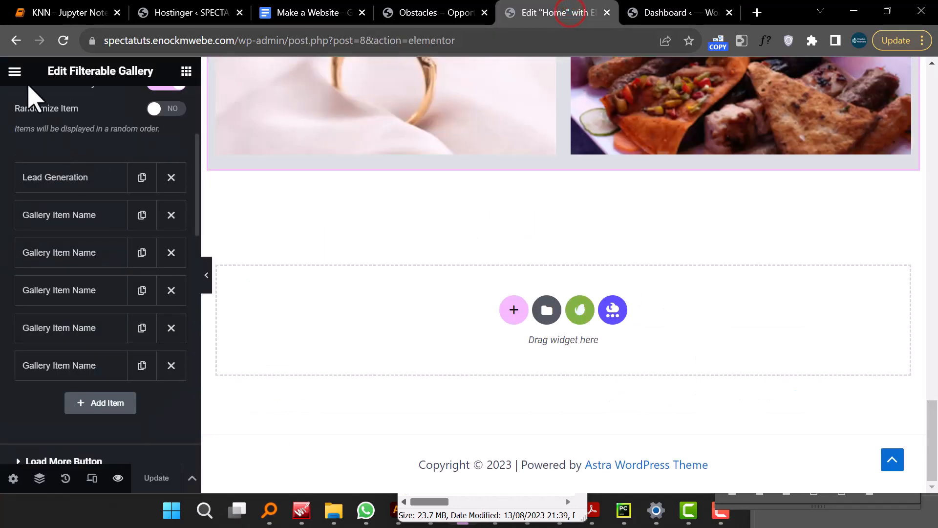
pyautogui.click(64, 41)
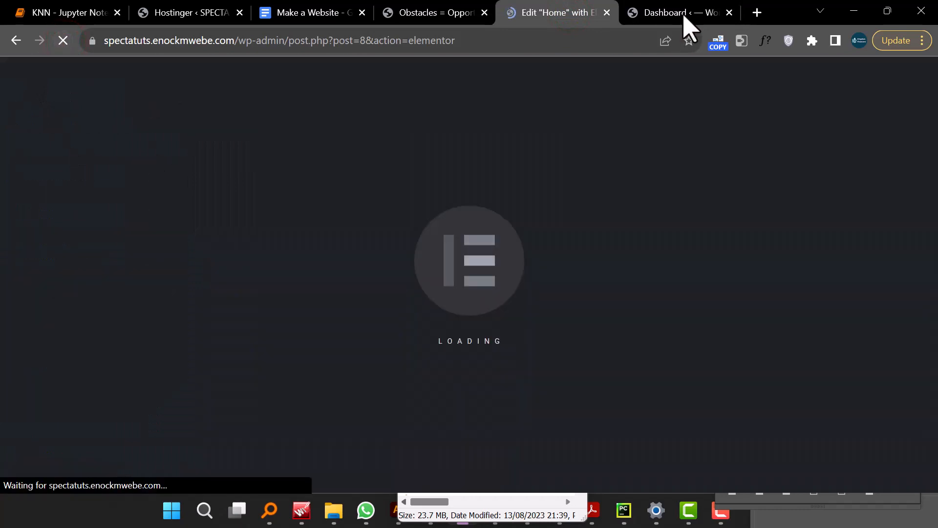
pyautogui.click(683, 14)
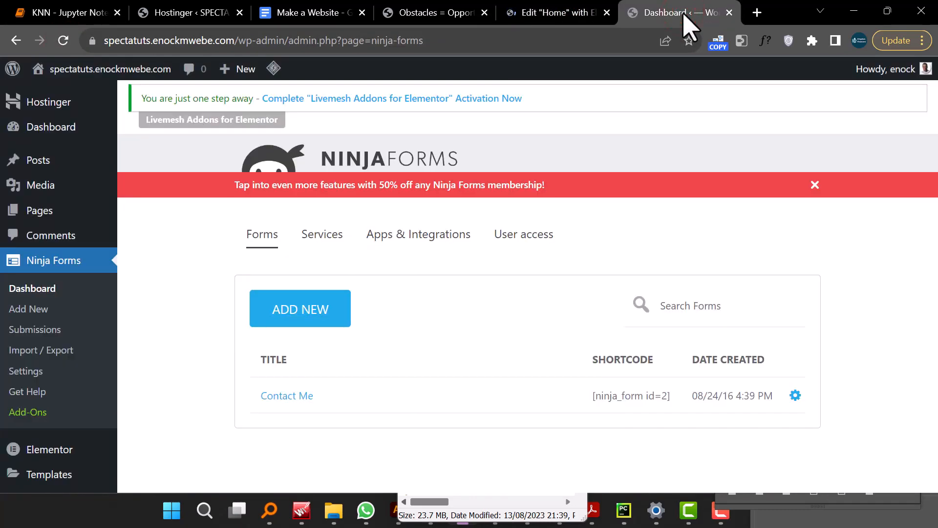
pyautogui.click(566, 13)
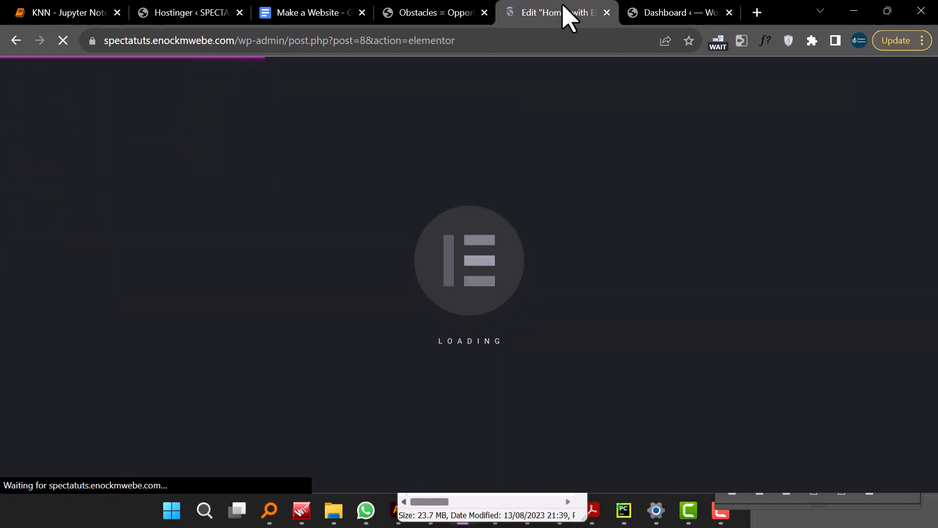
pyautogui.moveTo(689, 11)
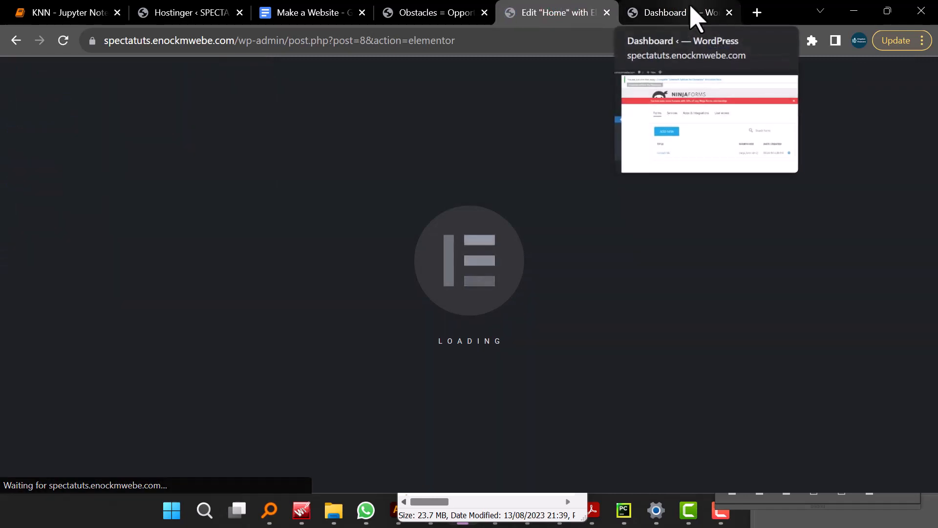
# - Review the Get in touch contact section on the live site
pyautogui.click(437, 13)
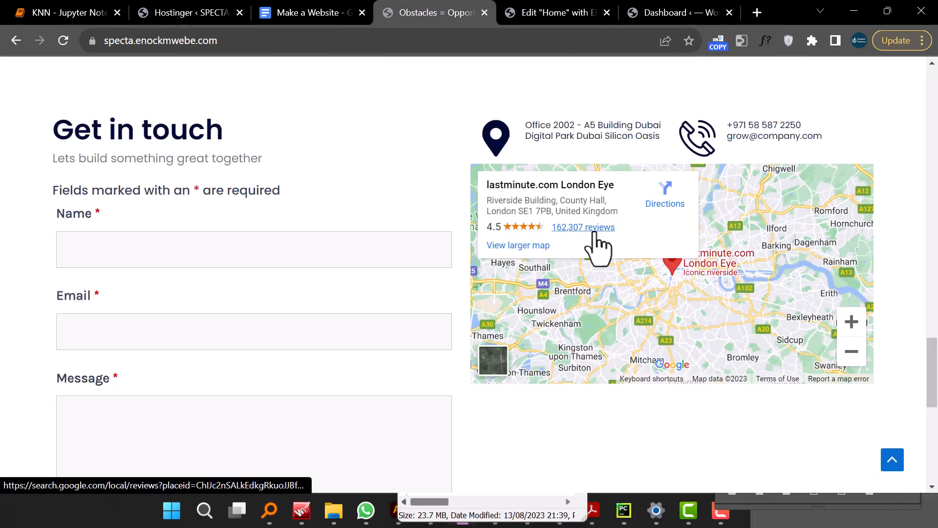
pyautogui.scroll(-3, 598, 247)
pyautogui.scroll(5, 296, 273)
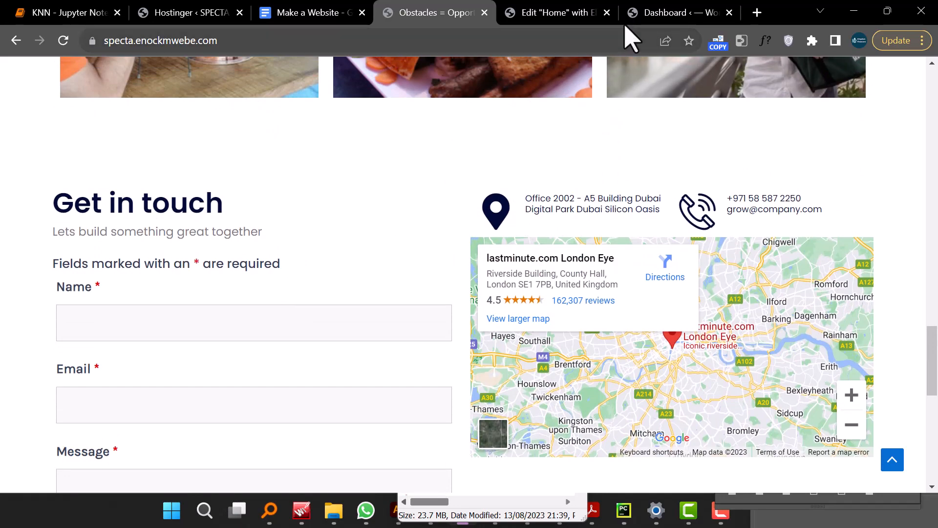
# - Add a new two-column section at the bottom of the Home page and return to the widgets panel
pyautogui.click(577, 19)
pyautogui.scroll(-20, 545, 266)
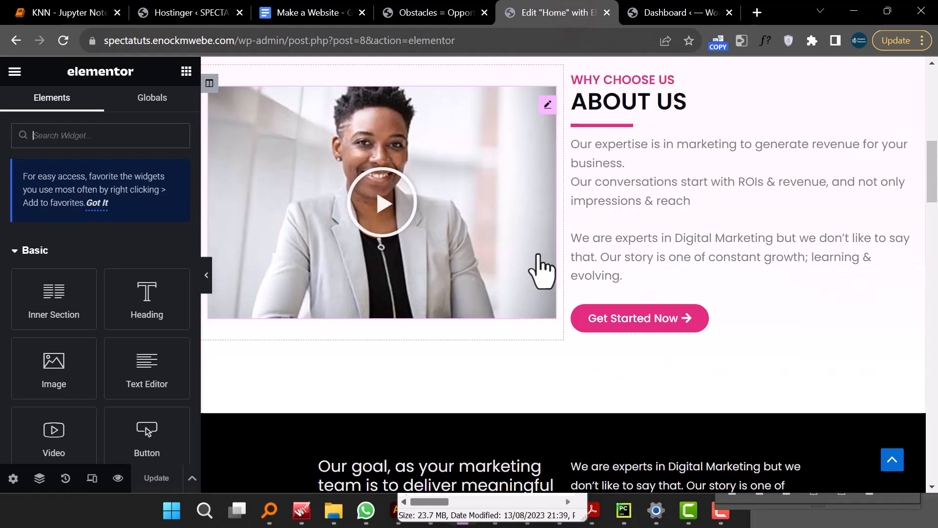
pyautogui.scroll(-10, 545, 266)
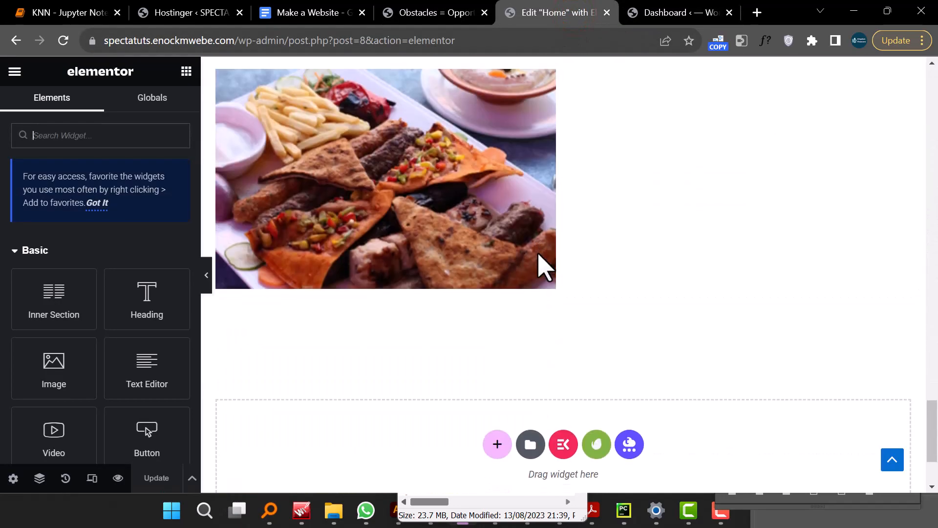
pyautogui.click(497, 311)
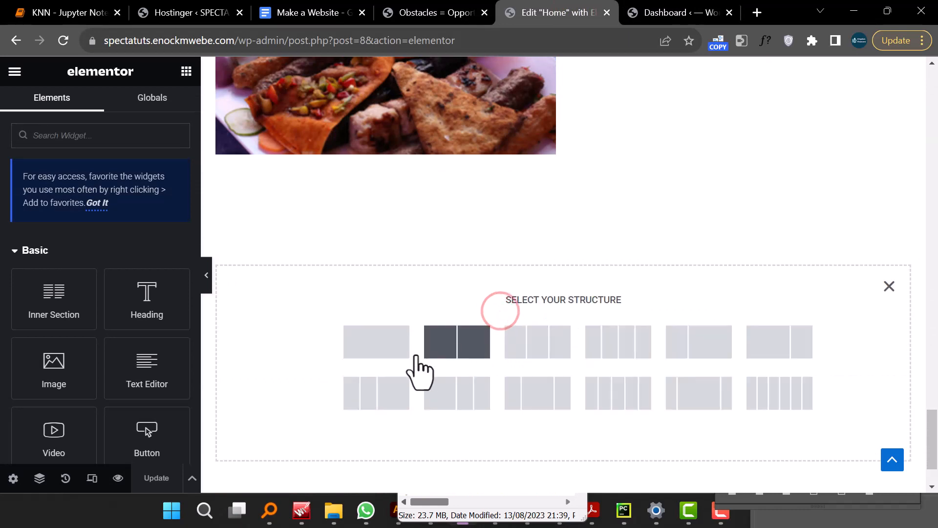
pyautogui.click(473, 348)
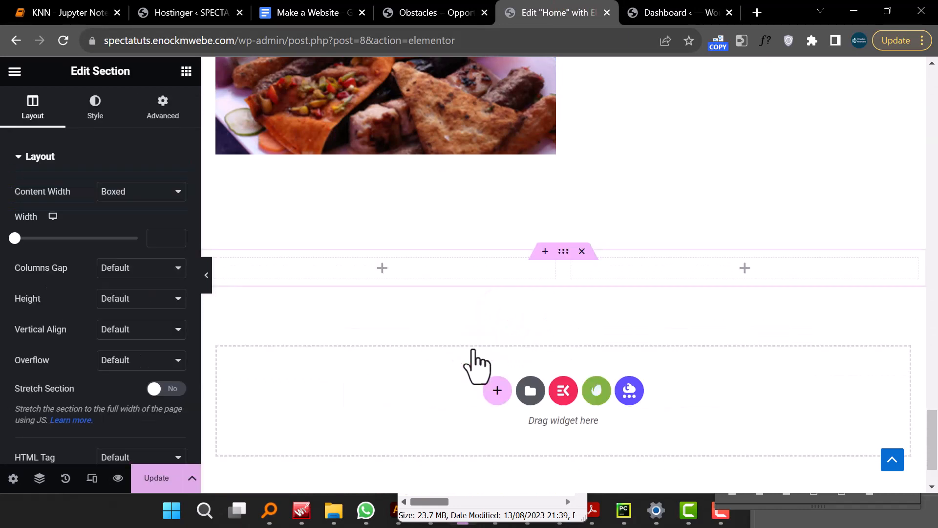
pyautogui.click(188, 73)
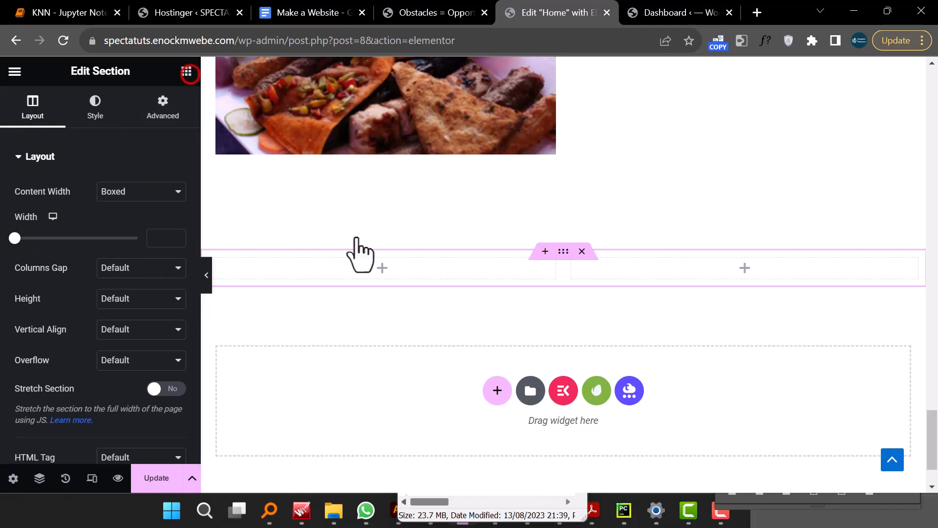
# - Add a Heading widget to the new section's left column and set its title to Get In Touch
pyautogui.scroll(10, 554, 242)
pyautogui.scroll(15, 555, 242)
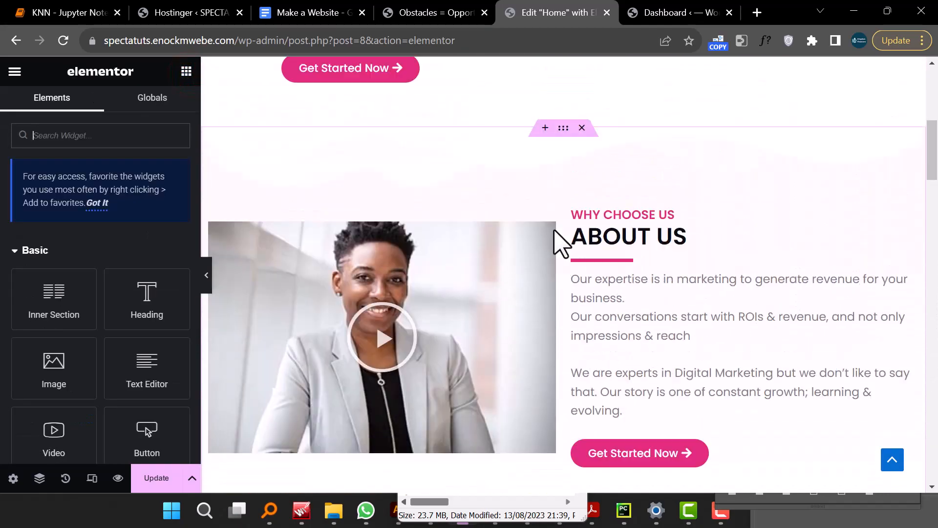
pyautogui.scroll(-15, 554, 242)
pyautogui.scroll(-8, 560, 245)
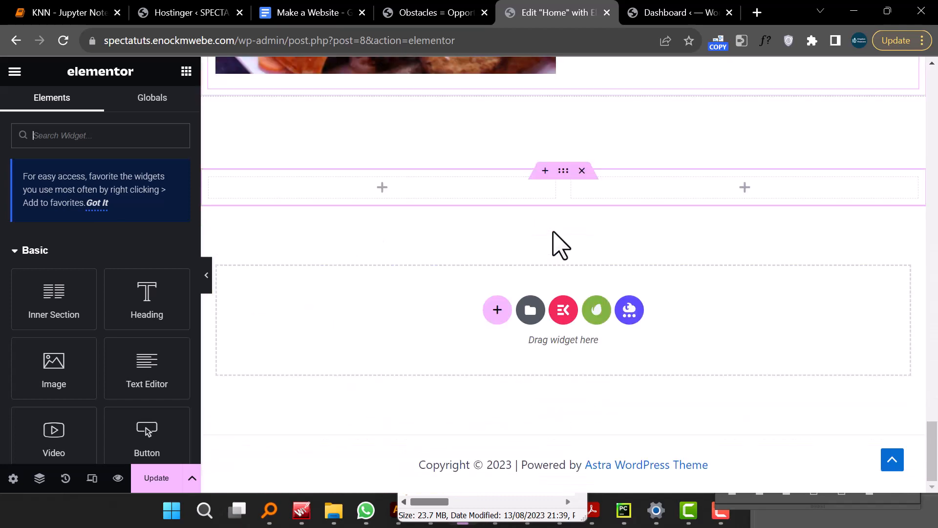
pyautogui.moveTo(151, 300); pyautogui.dragTo(405, 193)
pyautogui.tripleClick(352, 195)
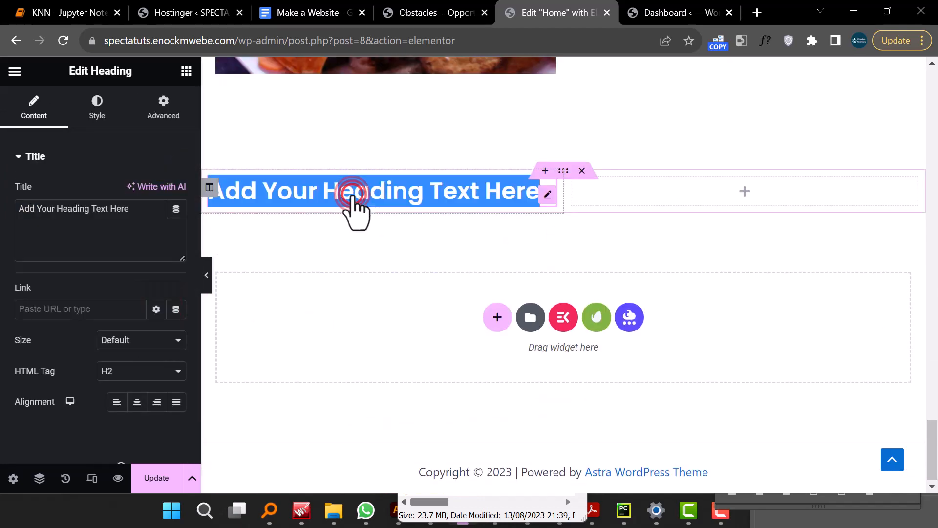
pyautogui.tripleClick(372, 191)
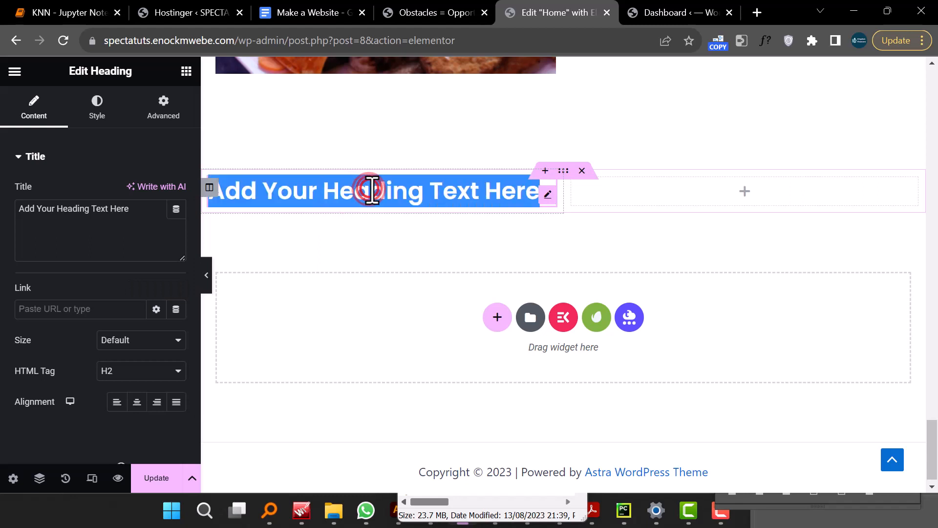
pyautogui.write('Get In Touch')
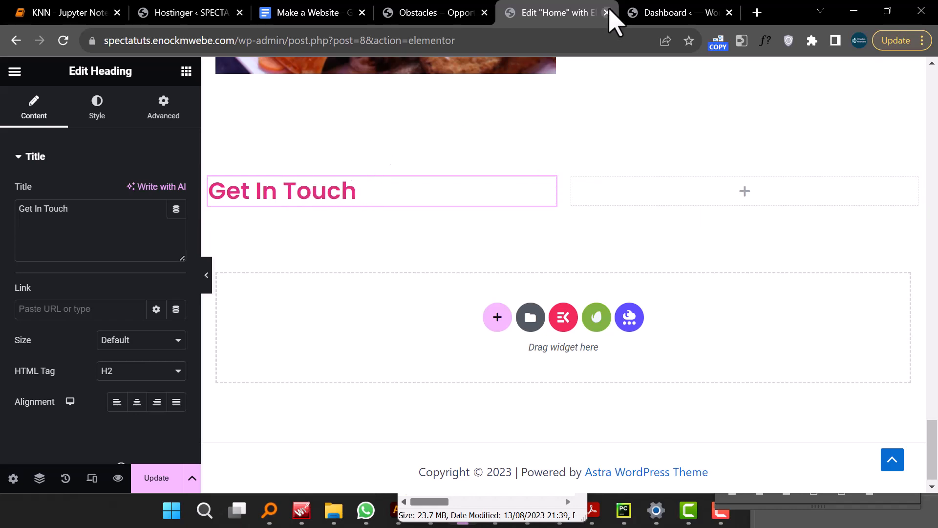
# - Copy the subtitle text "Lets build something great together" from the live site
pyautogui.click(453, 13)
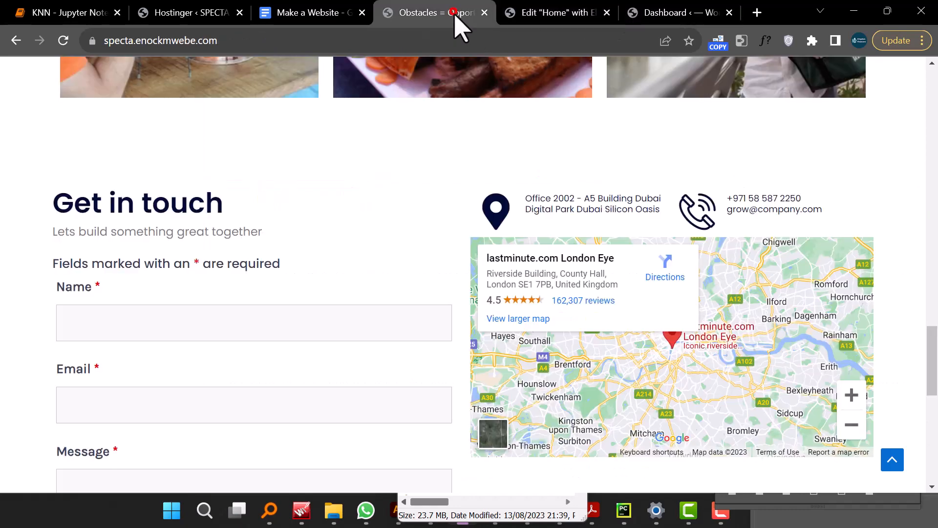
pyautogui.tripleClick(102, 234)
pyautogui.rightClick(101, 236)
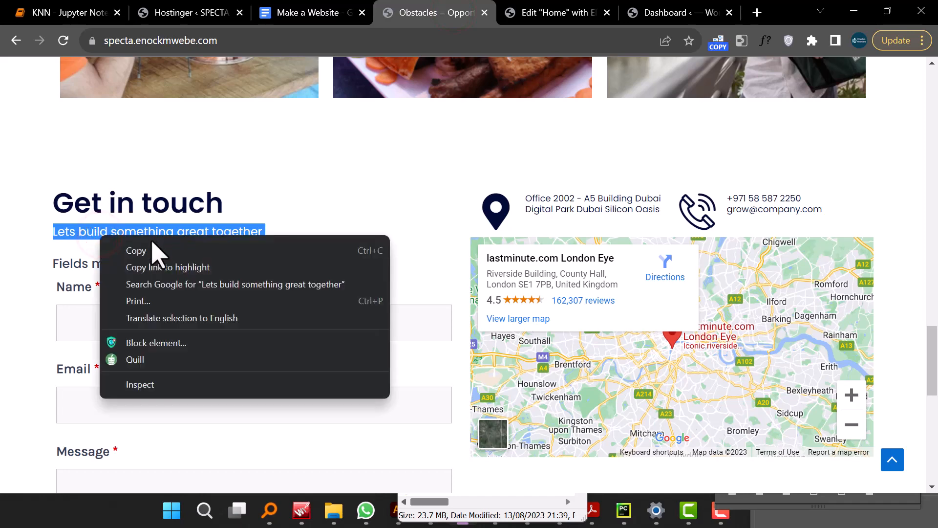
pyautogui.click(154, 251)
pyautogui.click(559, 17)
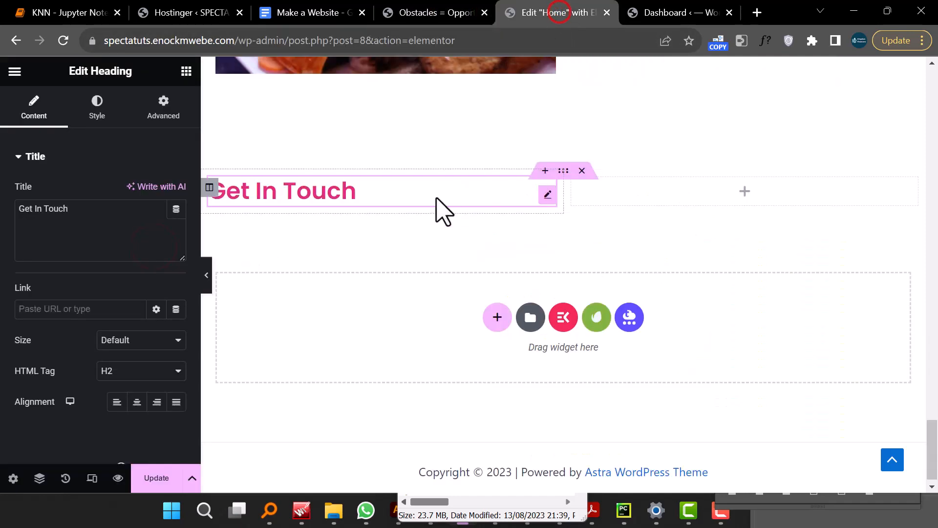
# - Duplicate the heading and replace the copy's title with Lets build something great together
pyautogui.rightClick(303, 201)
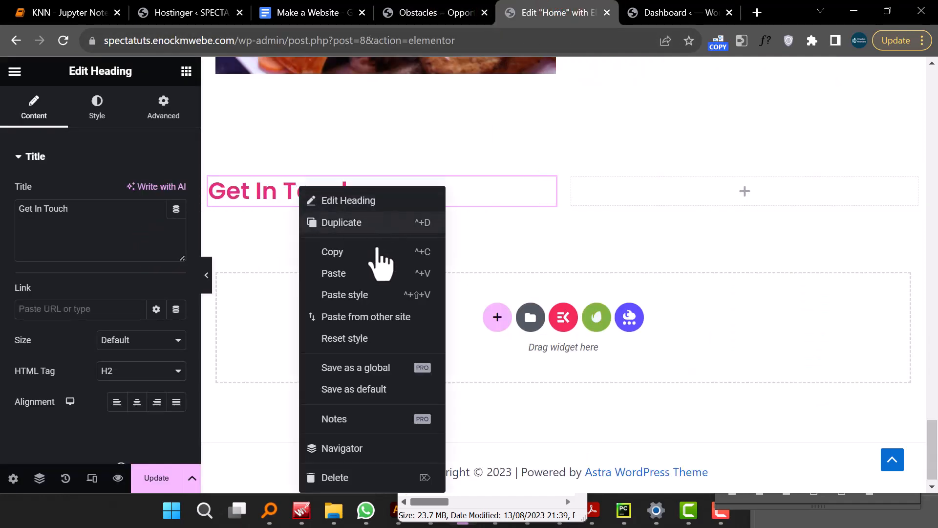
pyautogui.click(367, 224)
pyautogui.tripleClick(287, 241)
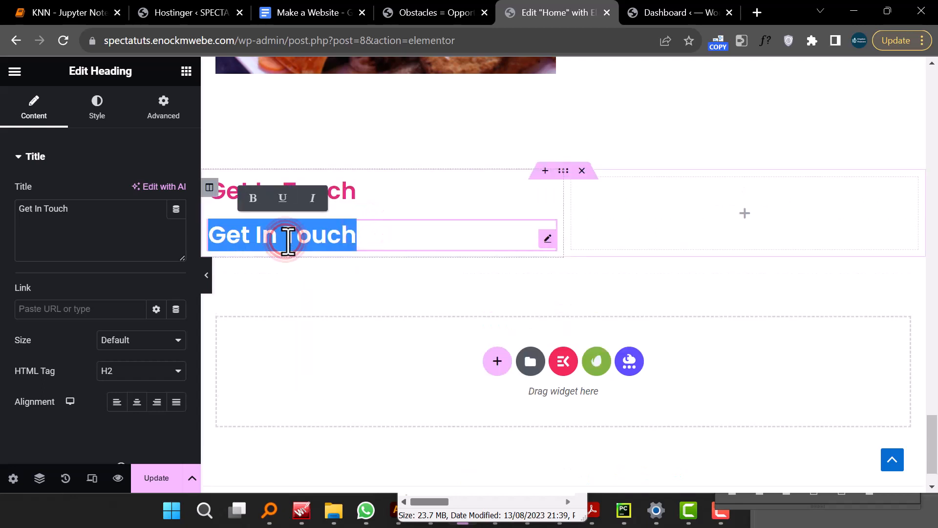
pyautogui.hotkey('ctrl', 'v')
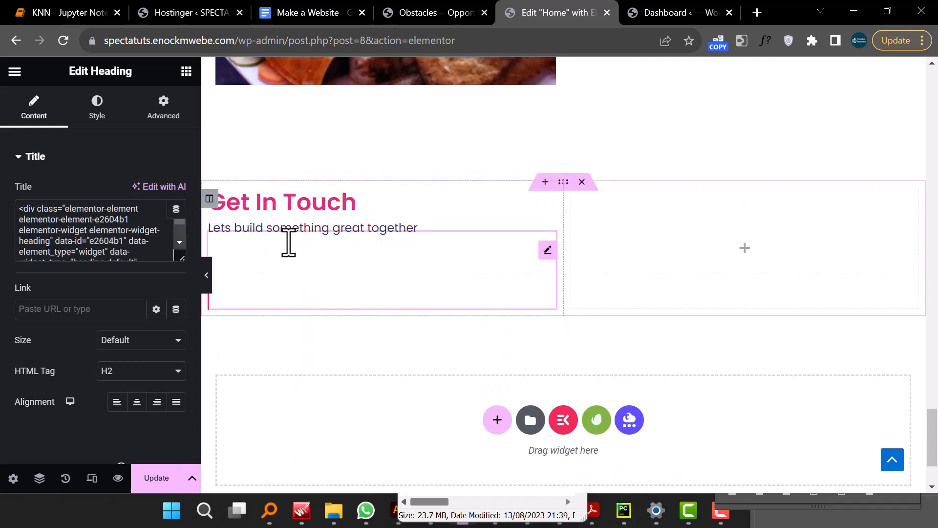
pyautogui.tripleClick(43, 241)
pyautogui.hotkey('ctrl', 'v')
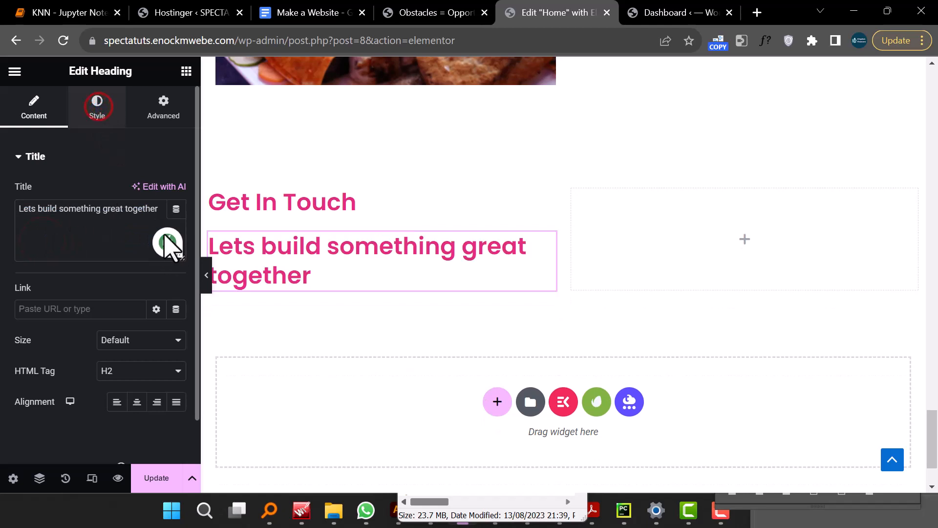
# - Set the subtitle heading's text colour to the global Secondary colour
pyautogui.click(97, 108)
pyautogui.click(156, 192)
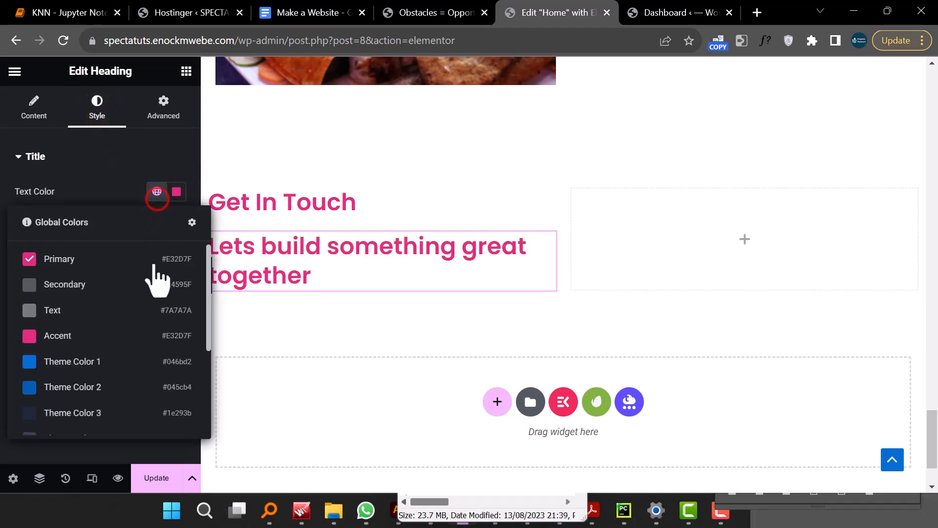
pyautogui.click(95, 287)
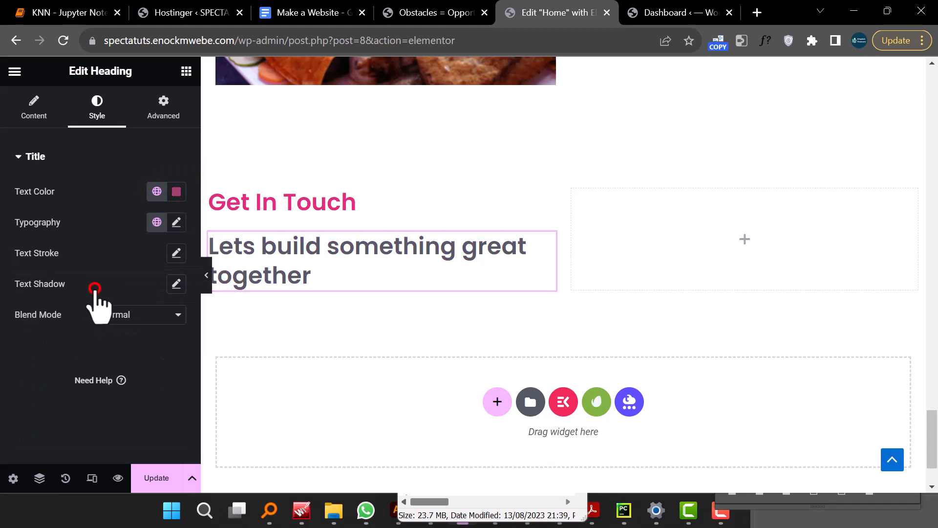
# - Set the subtitle's typography to weight 300 (Light) and size 16 px
pyautogui.click(176, 223)
pyautogui.click(130, 367)
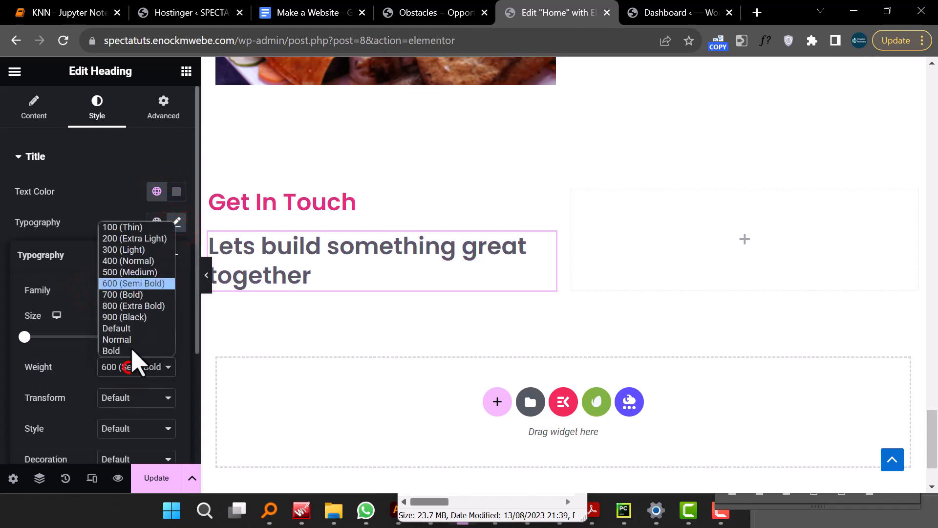
pyautogui.click(131, 250)
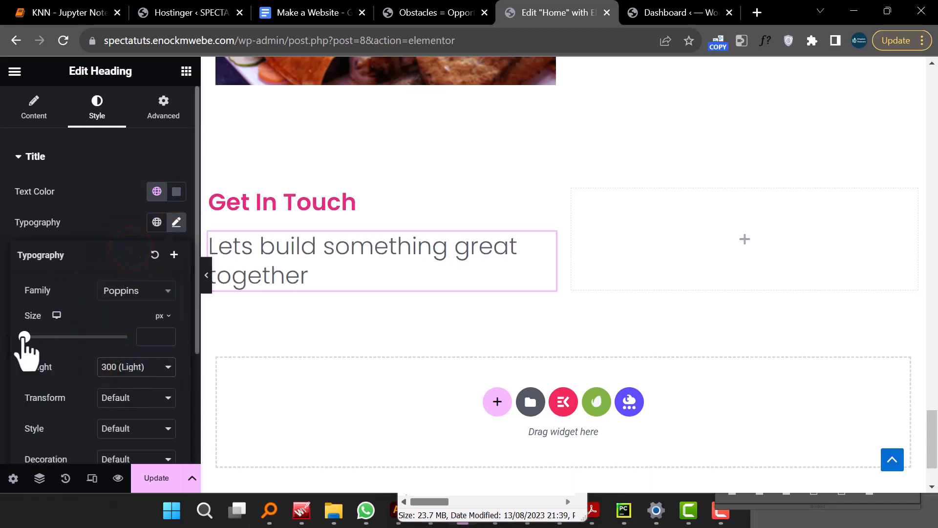
pyautogui.moveTo(24, 337); pyautogui.dragTo(28, 337)
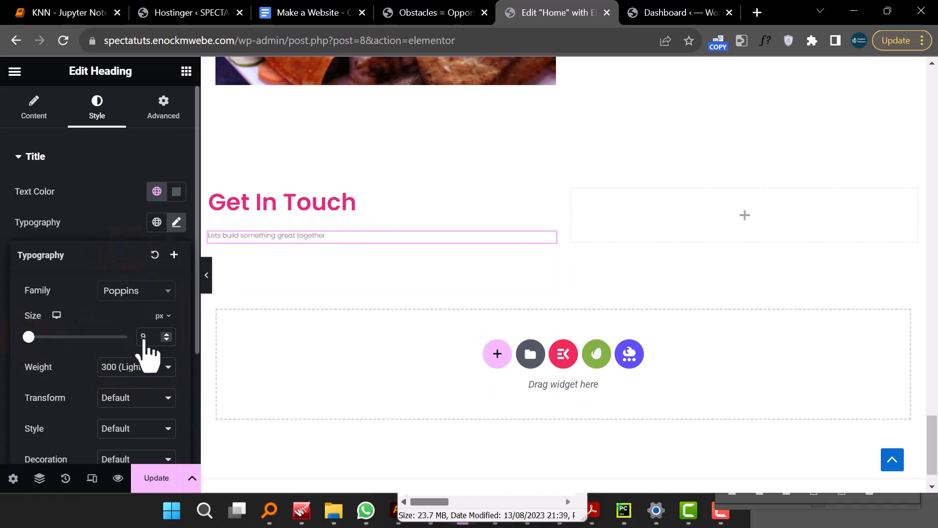
pyautogui.press('BackSpace')
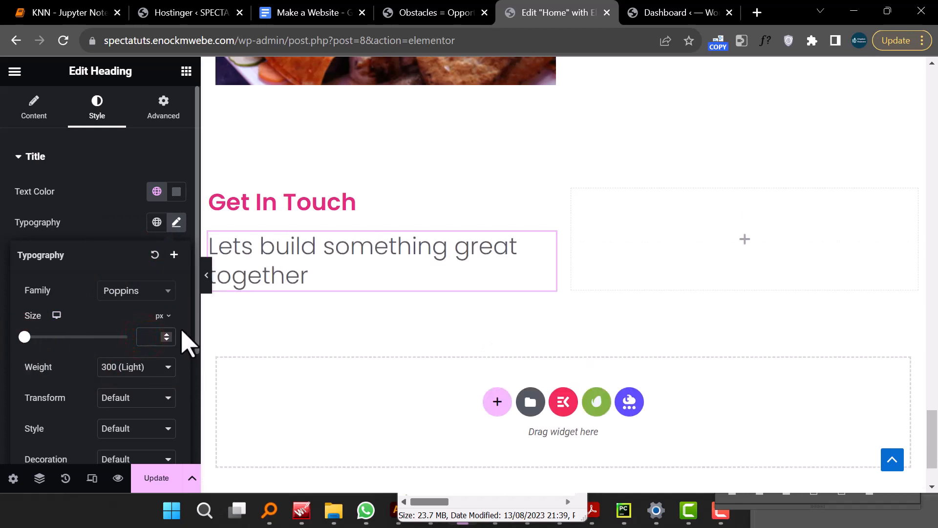
pyautogui.write('1')
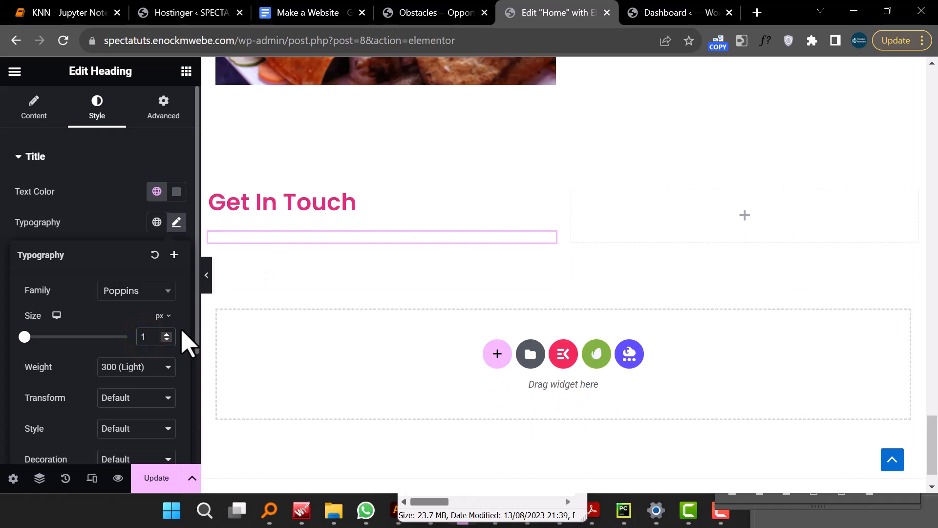
pyautogui.write('6')
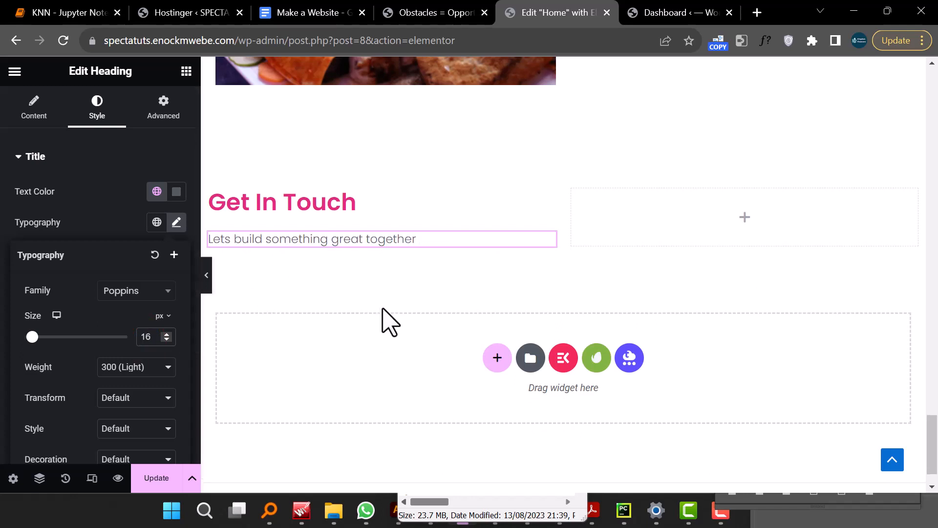
# - Add a Ninja Forms widget below the subtitle and select the Contact Me form
pyautogui.click(186, 73)
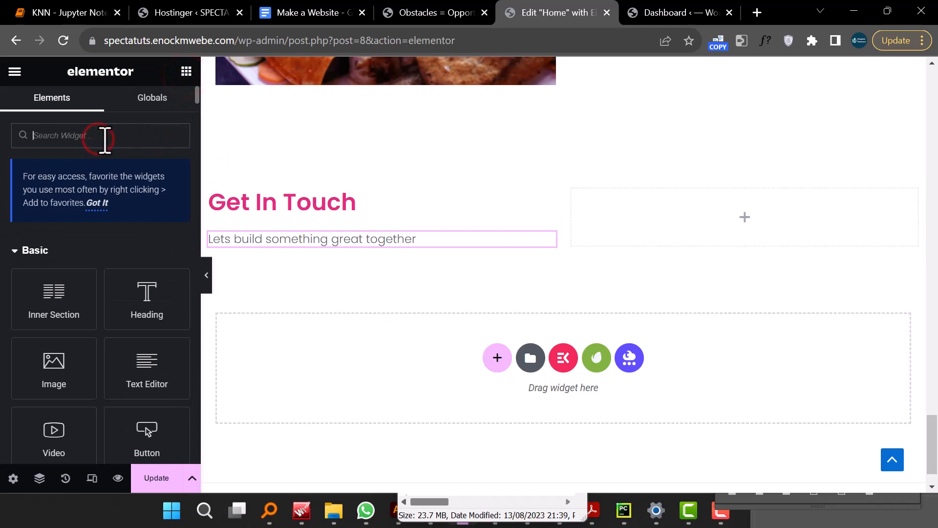
pyautogui.write('ninja')
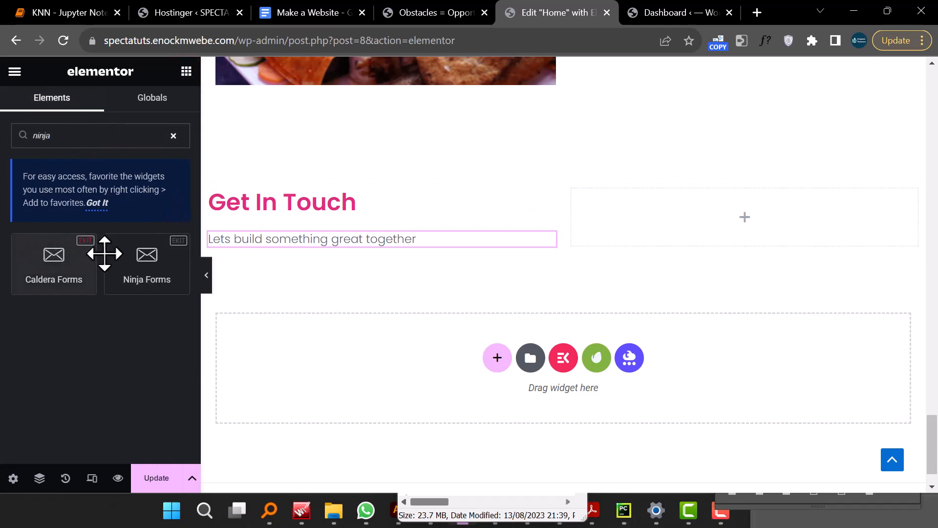
pyautogui.moveTo(155, 276); pyautogui.dragTo(322, 255)
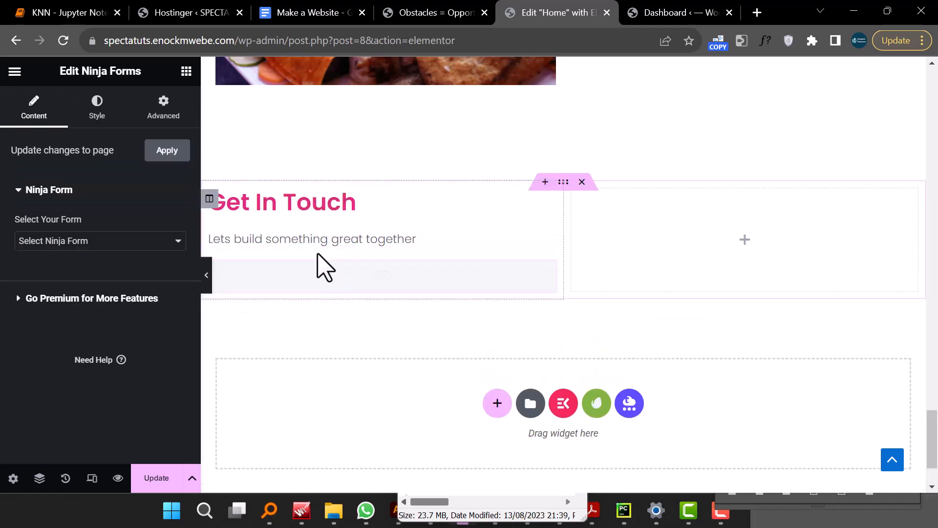
pyautogui.click(137, 242)
pyautogui.click(119, 268)
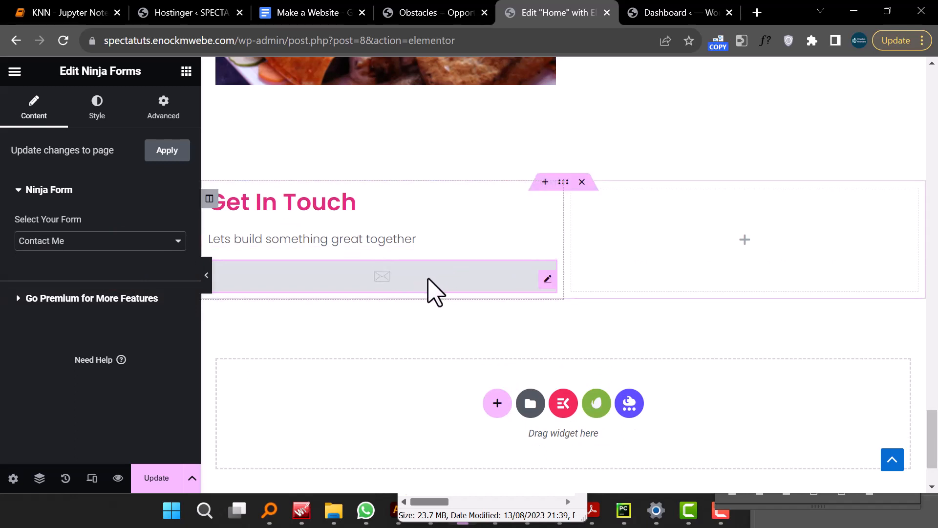
# - Add a Google Maps widget to the right column and update the page
pyautogui.click(186, 72)
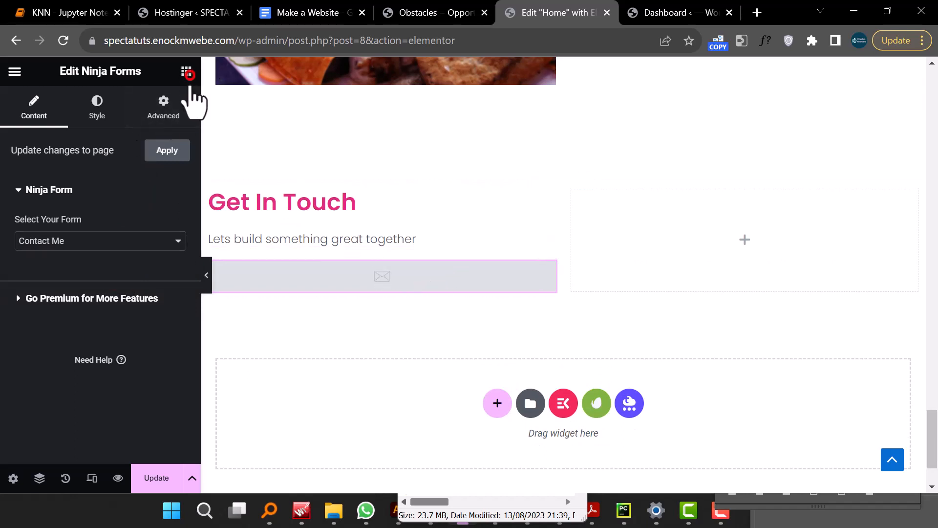
pyautogui.click(133, 136)
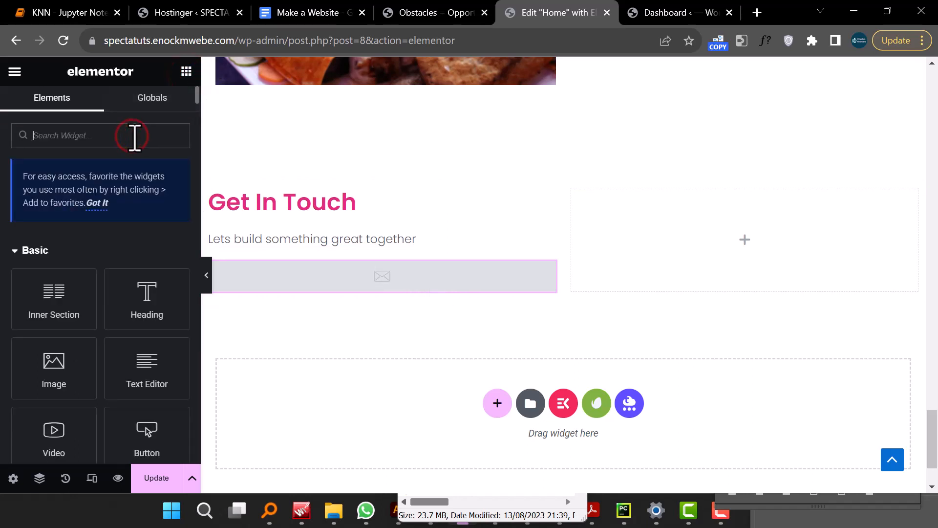
pyautogui.write('map')
pyautogui.moveTo(52, 268); pyautogui.dragTo(702, 256)
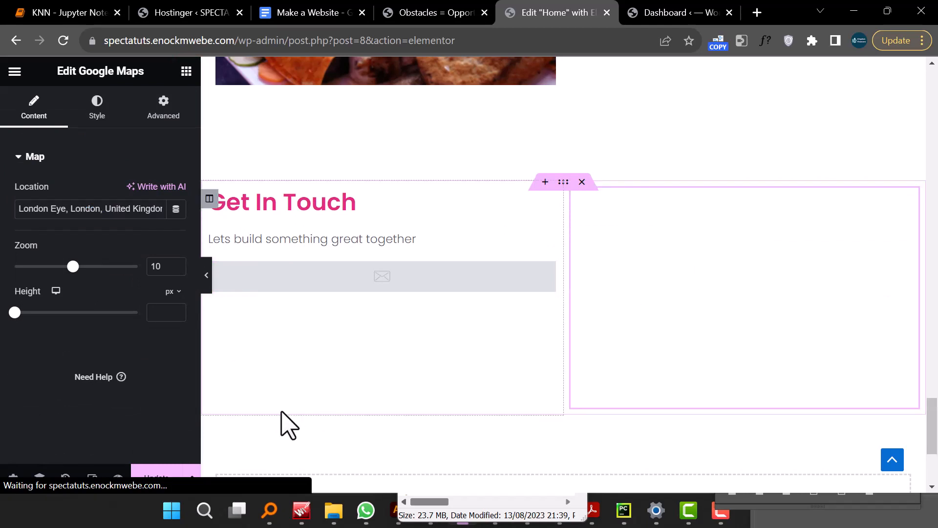
pyautogui.click(159, 474)
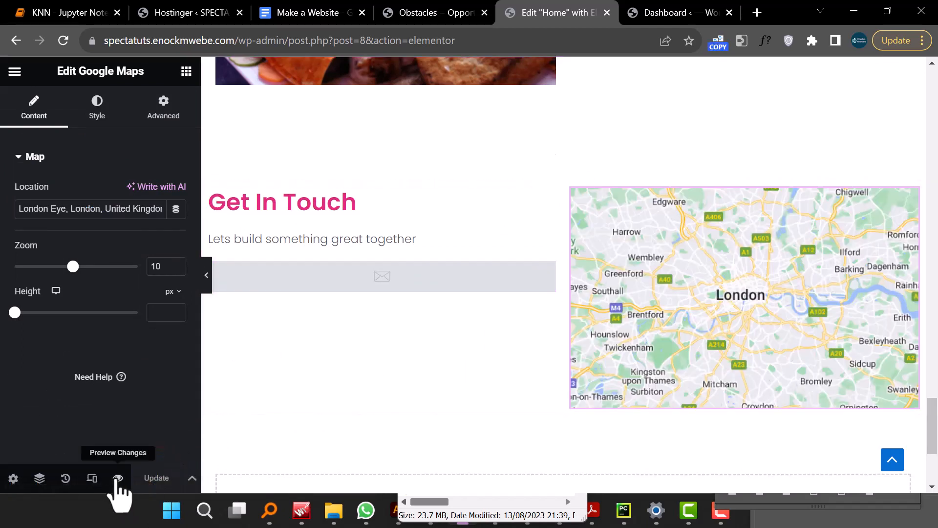
# - Preview the page and review the new Get In Touch section with form and map
pyautogui.click(118, 478)
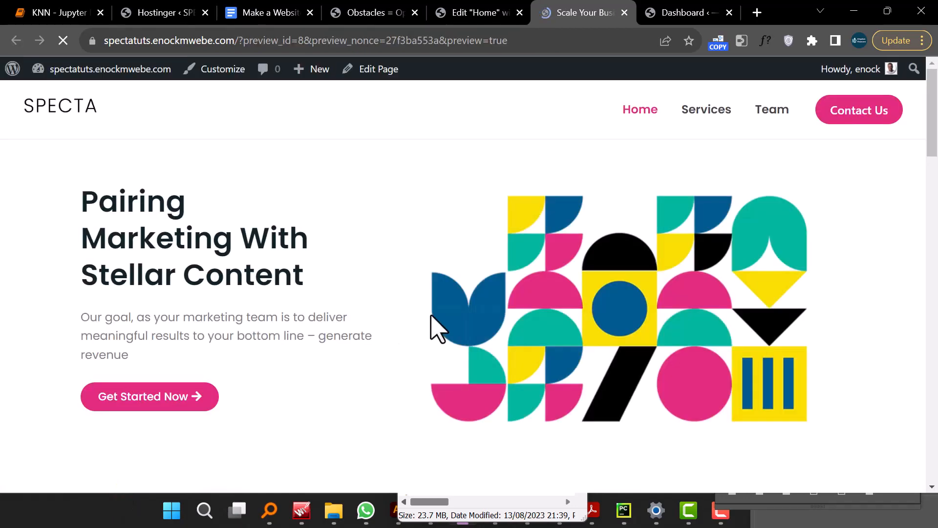
pyautogui.scroll(-20, 435, 325)
pyautogui.scroll(-10, 438, 327)
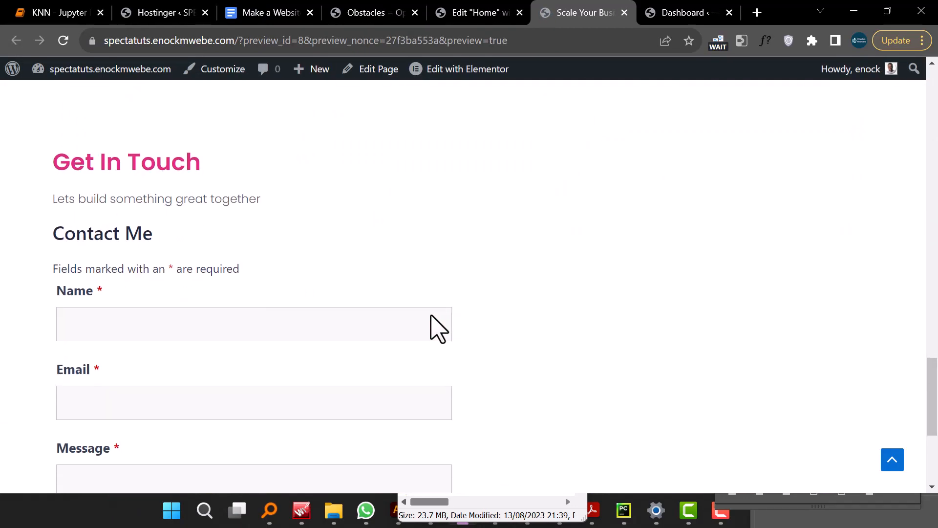
pyautogui.scroll(5, 469, 315)
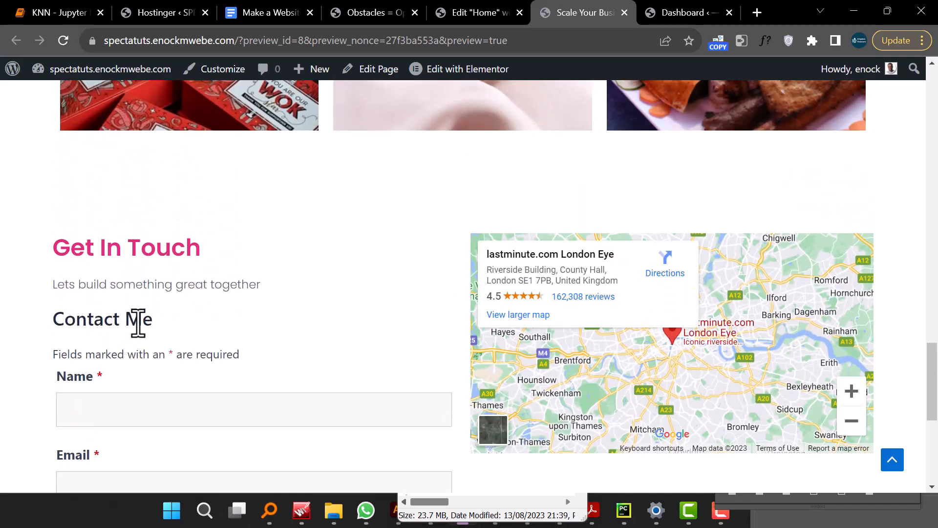
# - Return to the Elementor editor and switch the preview to mobile portrait responsive mode
pyautogui.click(479, 14)
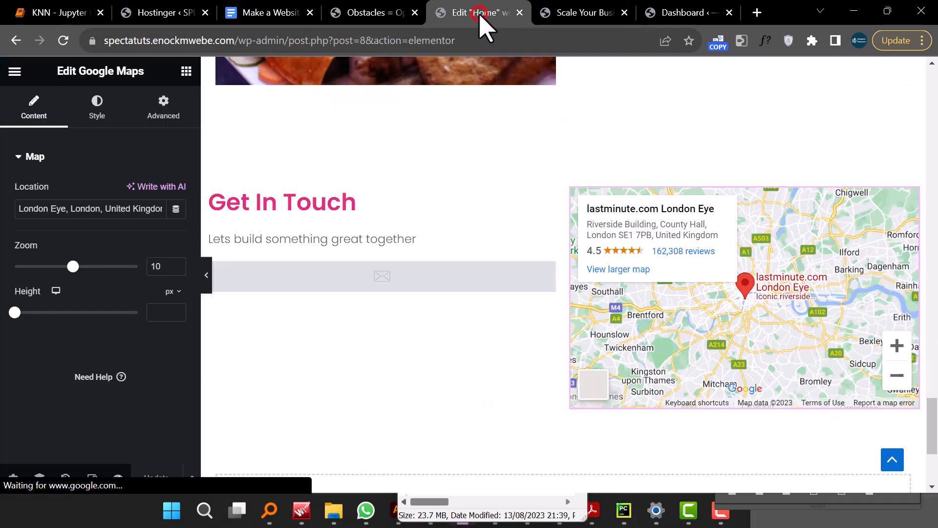
pyautogui.click(298, 267)
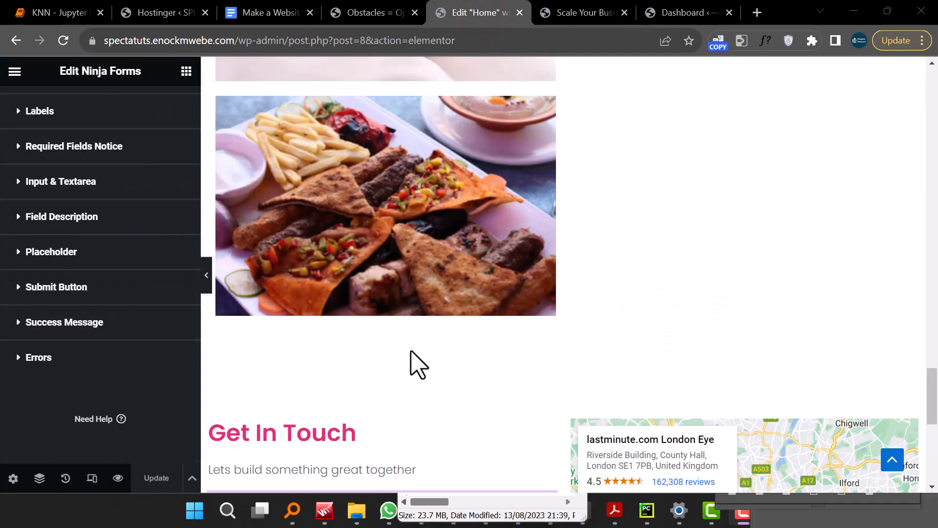
pyautogui.scroll(20, 411, 351)
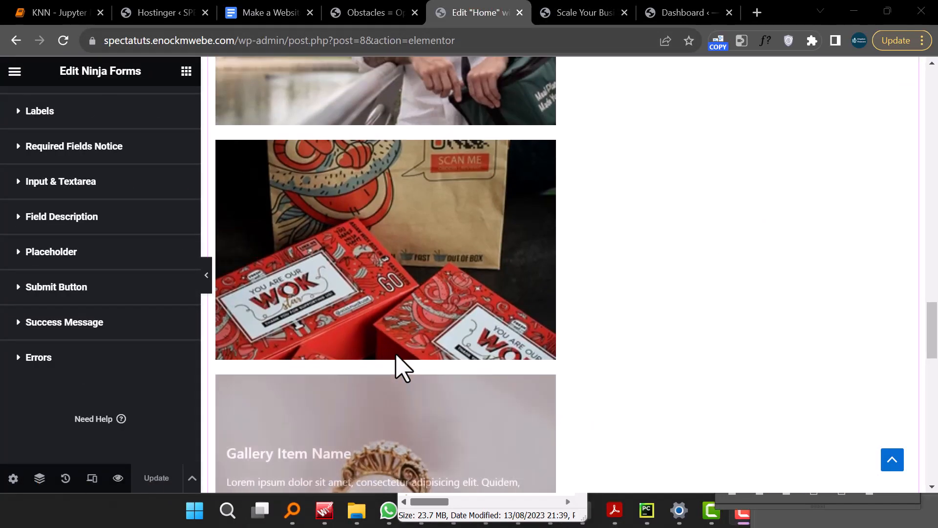
pyautogui.scroll(6, 402, 367)
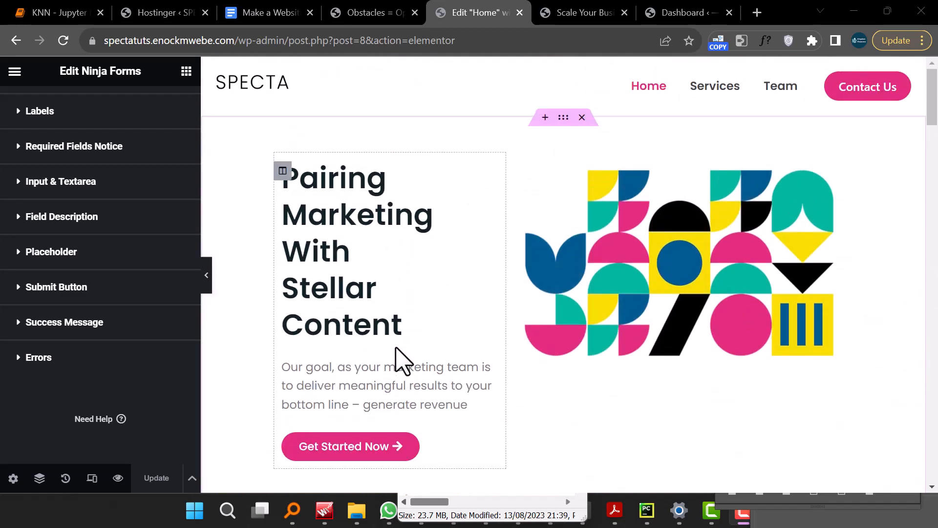
pyautogui.click(92, 478)
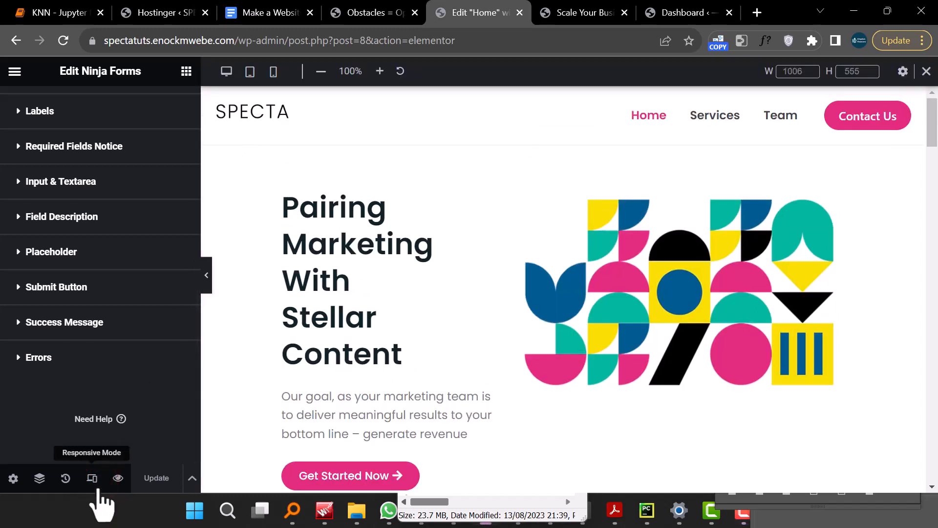
pyautogui.click(98, 488)
pyautogui.click(97, 489)
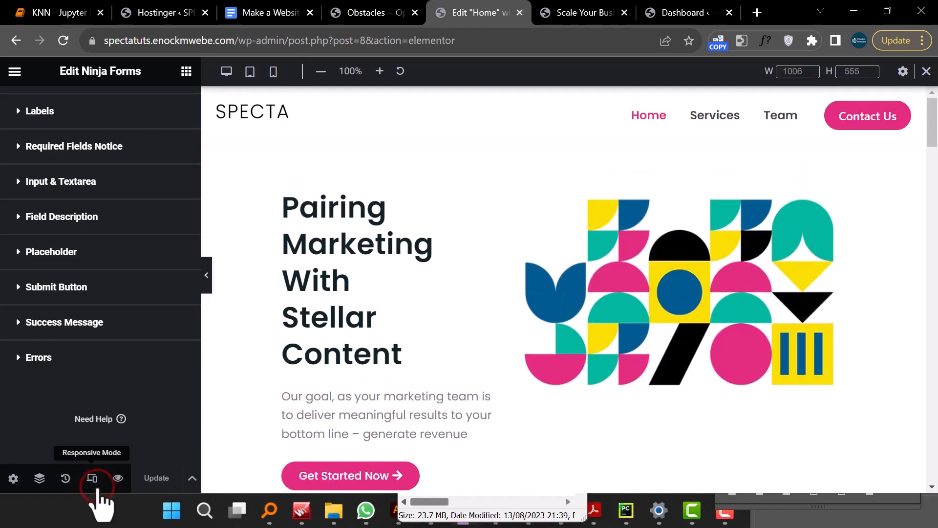
pyautogui.click(273, 72)
pyautogui.scroll(-5, 540, 266)
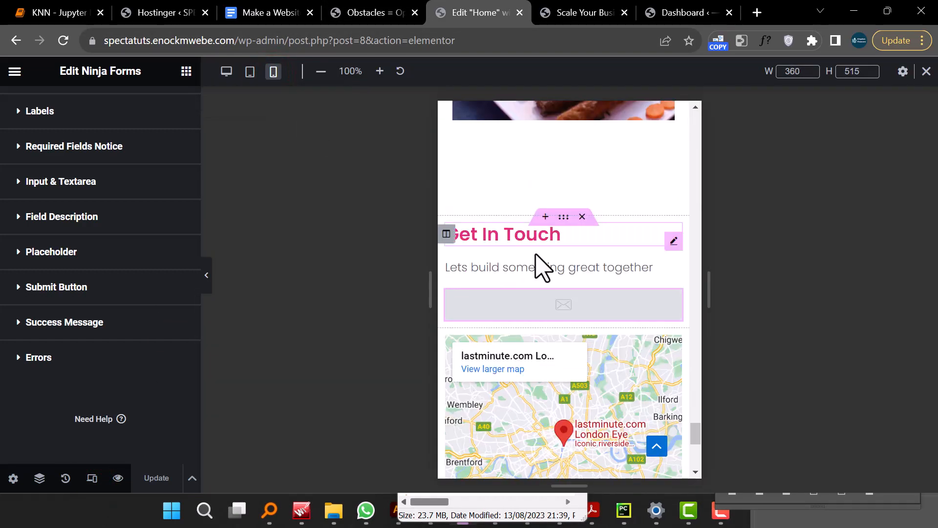
pyautogui.scroll(15, 540, 265)
pyautogui.scroll(10, 483, 272)
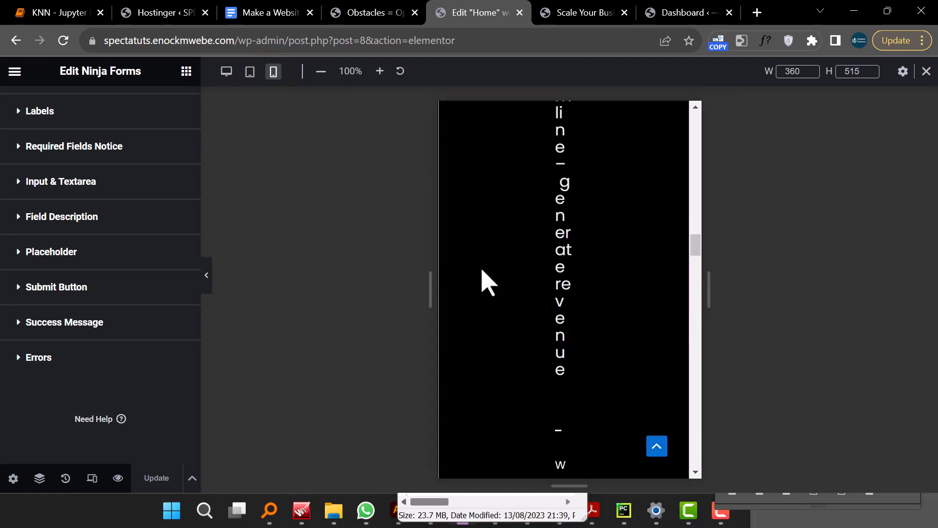
pyautogui.scroll(1, 487, 282)
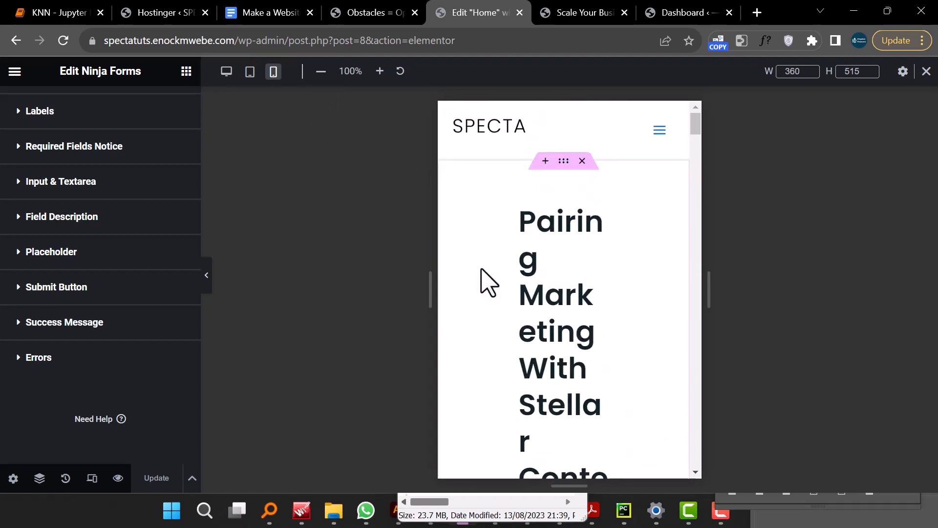
# - Set the hero section's mobile padding to 0 on all sides
pyautogui.click(545, 216)
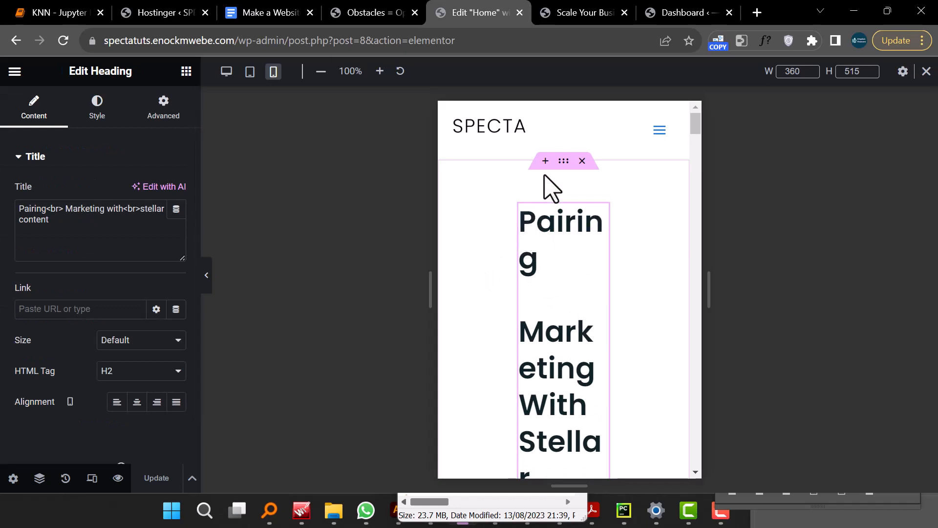
pyautogui.click(564, 161)
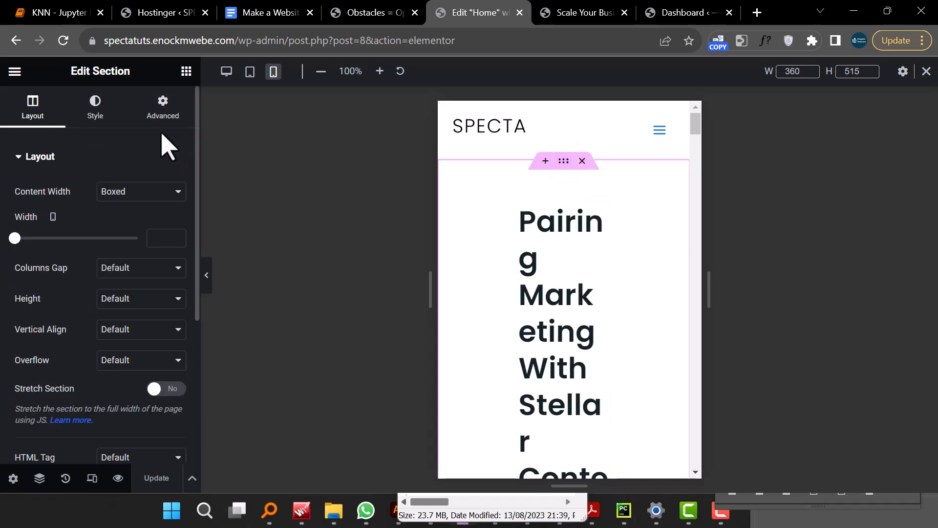
pyautogui.click(171, 104)
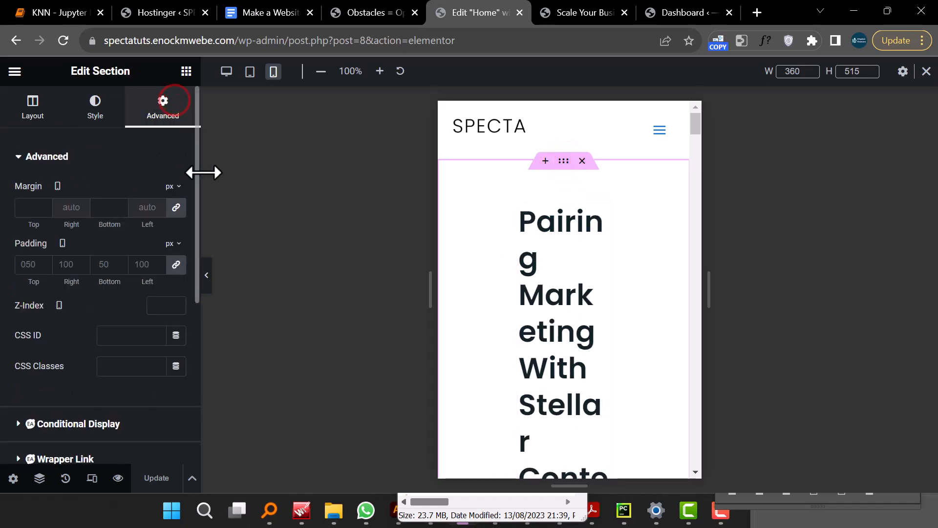
pyautogui.click(176, 264)
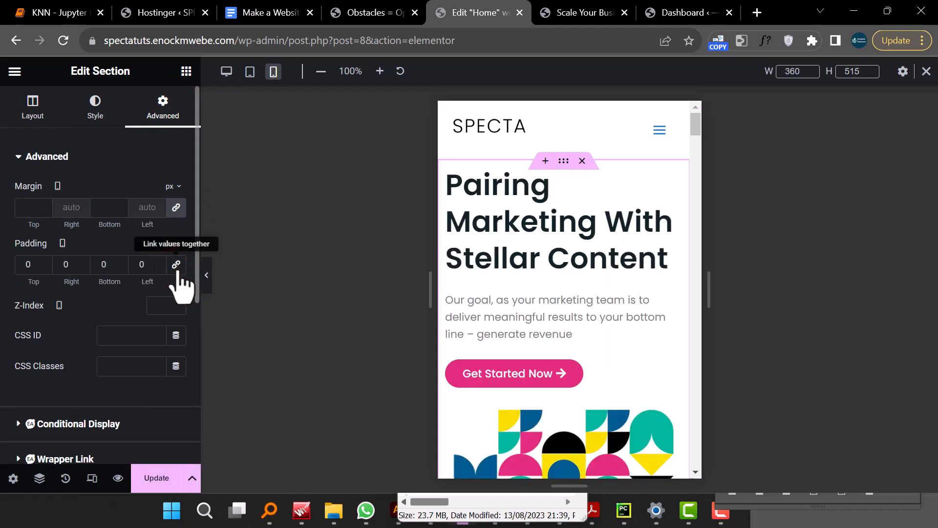
# - Center-align the hero heading for mobile
pyautogui.click(31, 114)
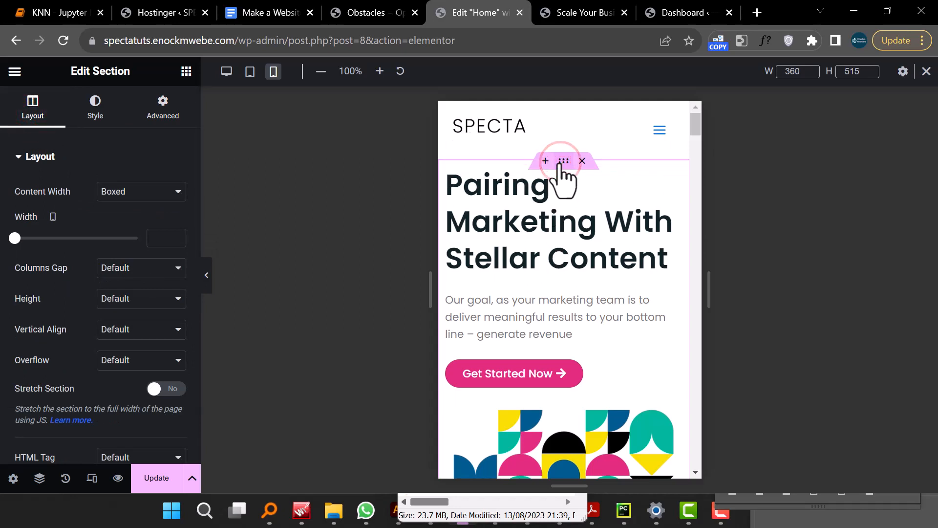
pyautogui.click(514, 193)
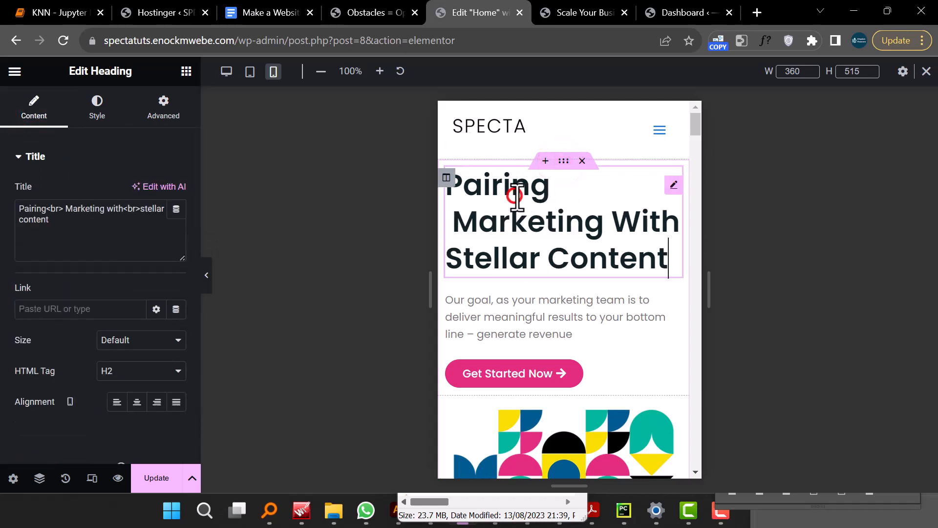
pyautogui.click(136, 402)
# - Center-align the hero paragraph text for mobile
pyautogui.click(481, 314)
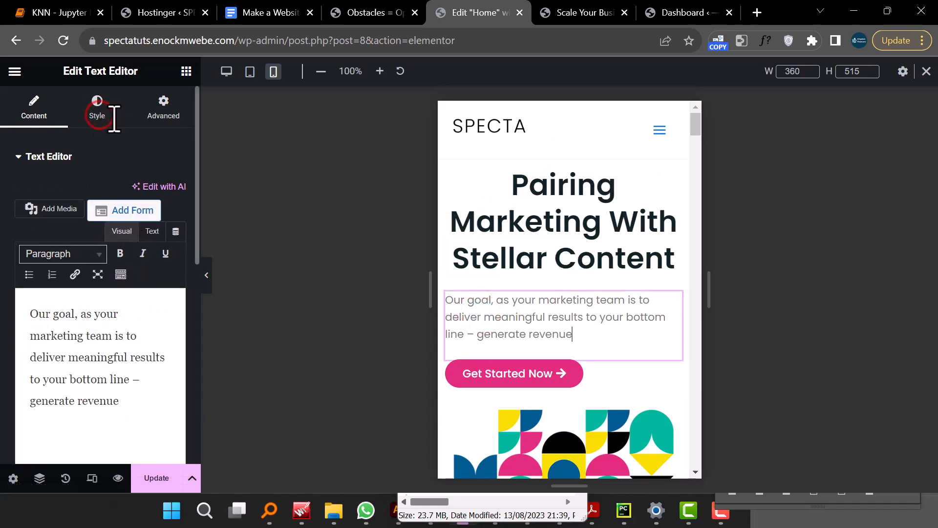
pyautogui.click(97, 105)
pyautogui.click(137, 192)
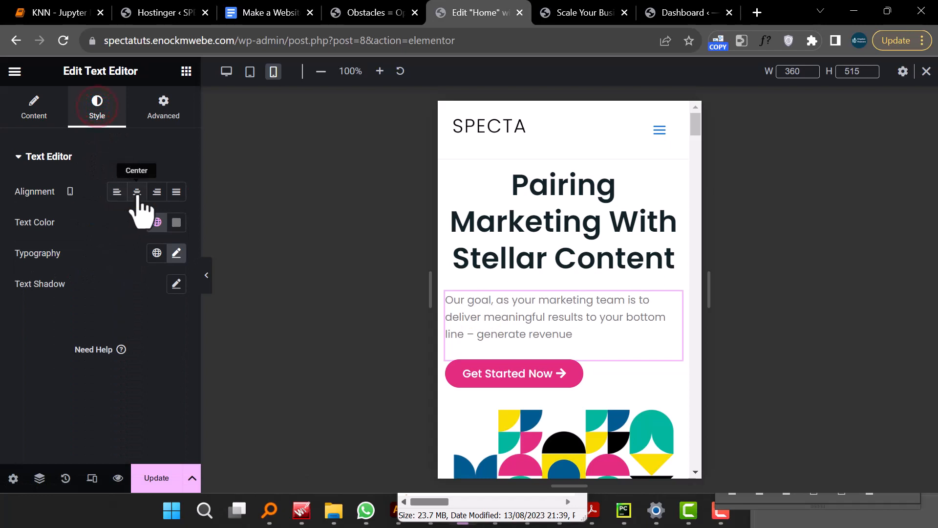
# - Center-align the Get Started Now button for mobile
pyautogui.scroll(-4, 517, 335)
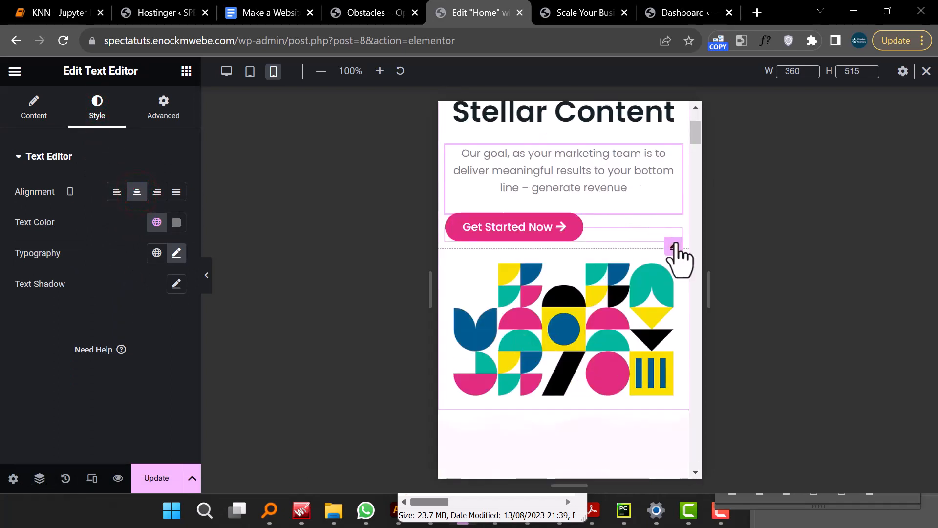
pyautogui.click(557, 217)
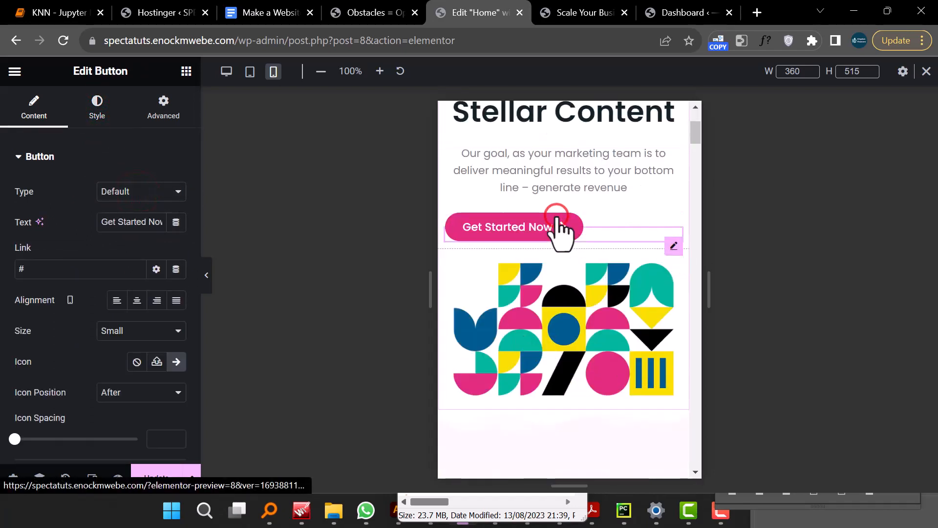
pyautogui.click(100, 108)
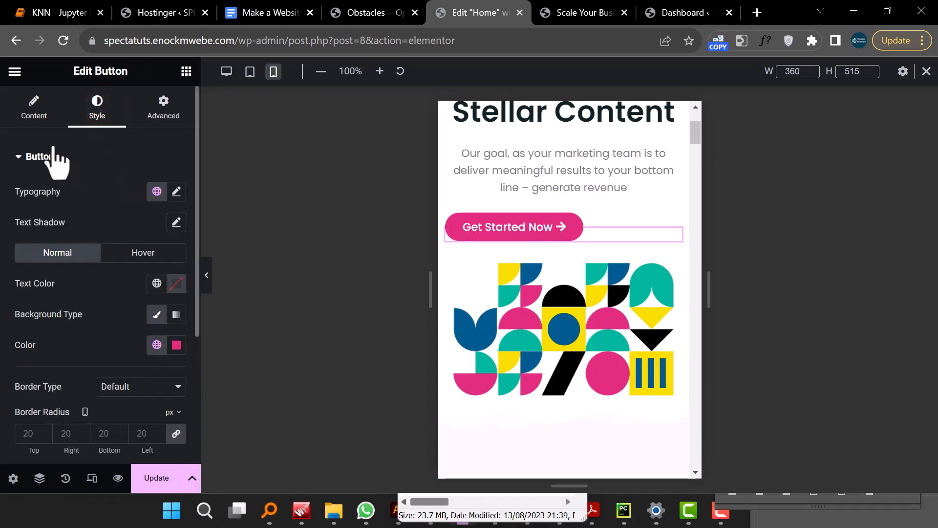
pyautogui.click(35, 116)
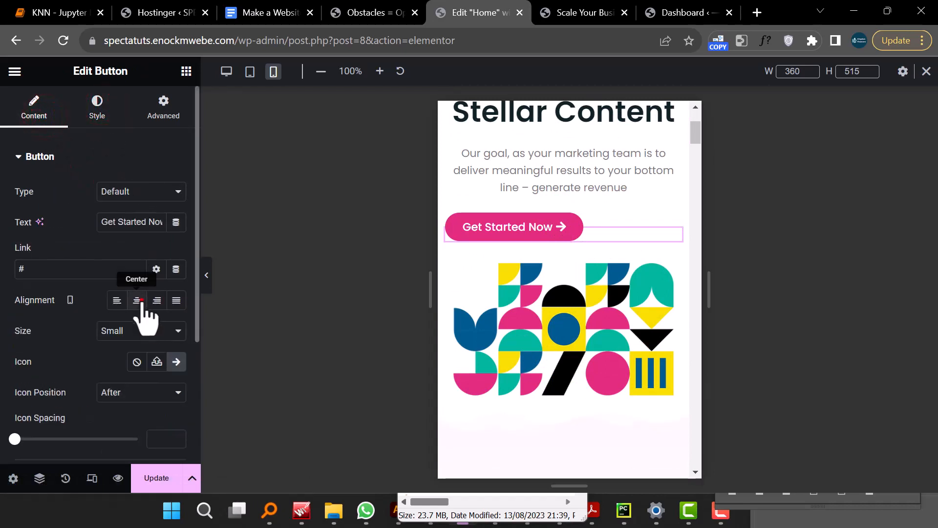
pyautogui.click(137, 300)
# - Set the dark 'Our goal' section's mobile padding to 5 px on all sides
pyautogui.scroll(-7, 560, 338)
pyautogui.scroll(-3, 559, 342)
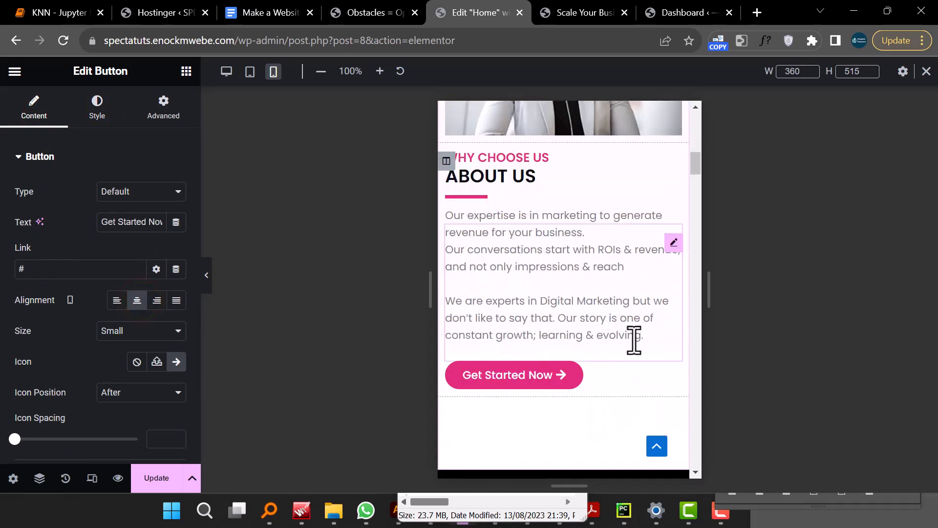
pyautogui.scroll(-8, 576, 305)
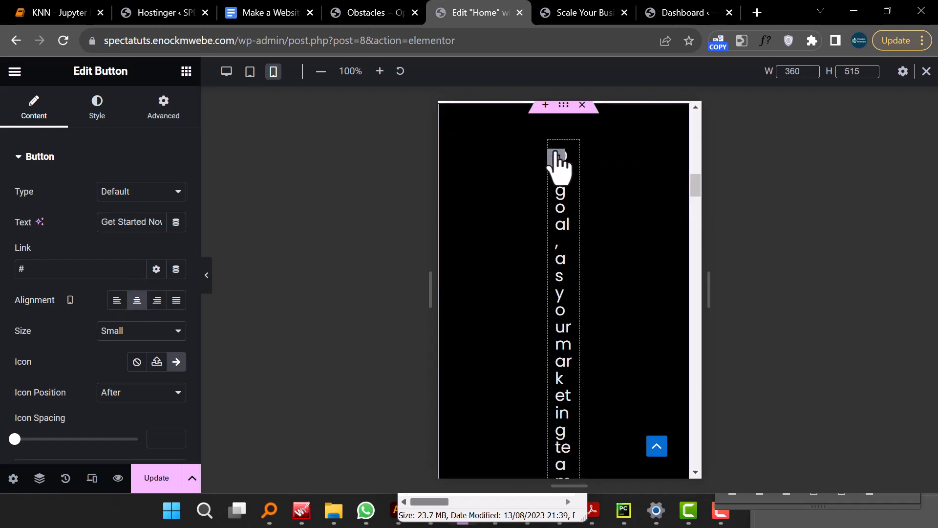
pyautogui.click(564, 105)
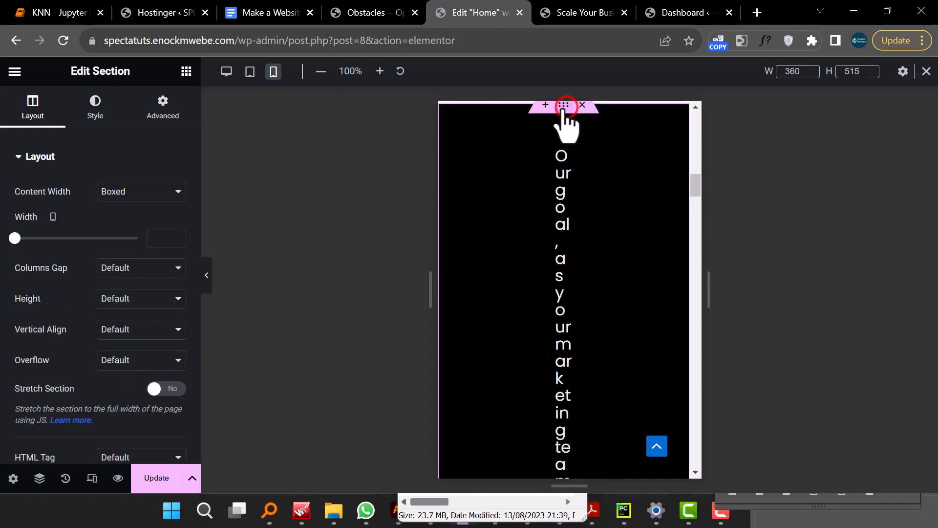
pyautogui.click(162, 117)
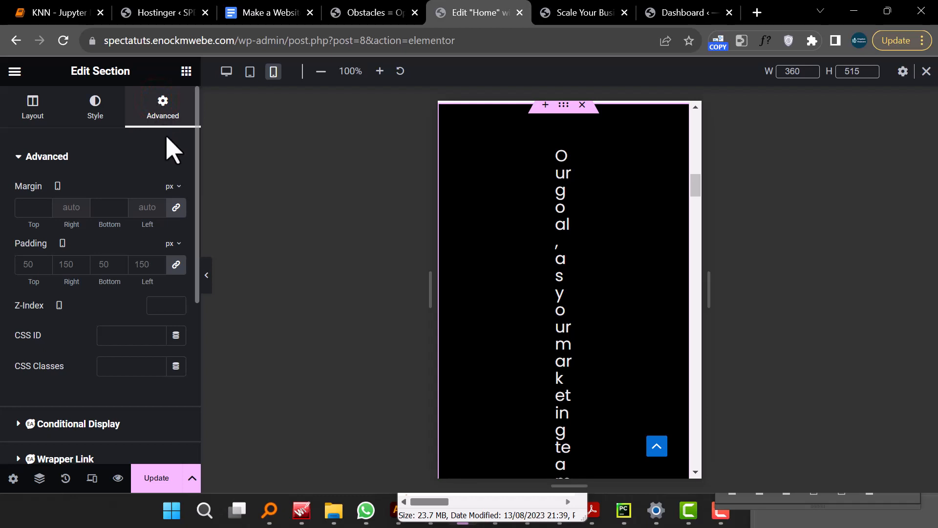
pyautogui.click(176, 265)
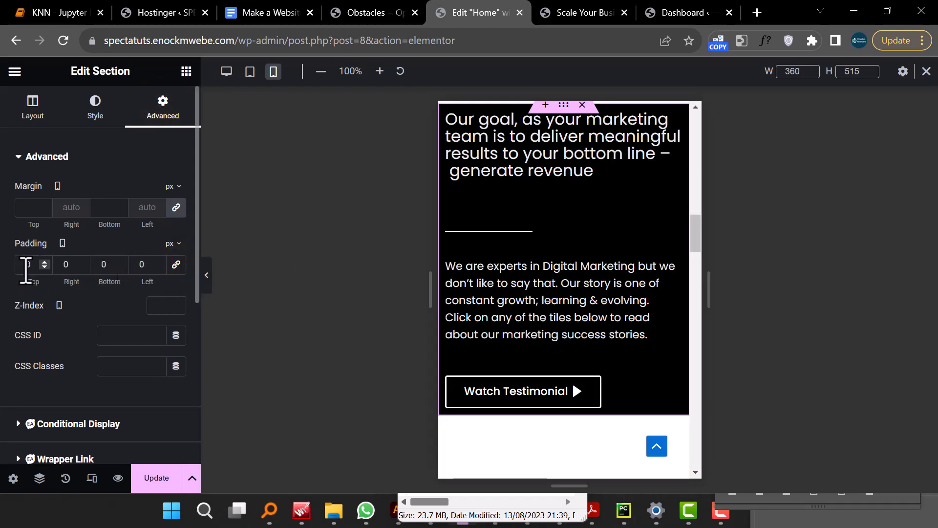
pyautogui.write('5')
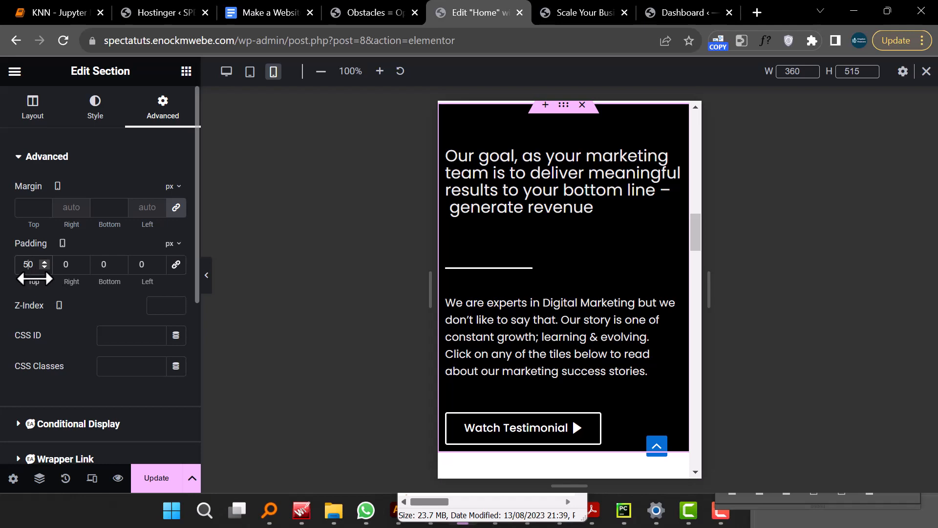
pyautogui.press('BackSpace')
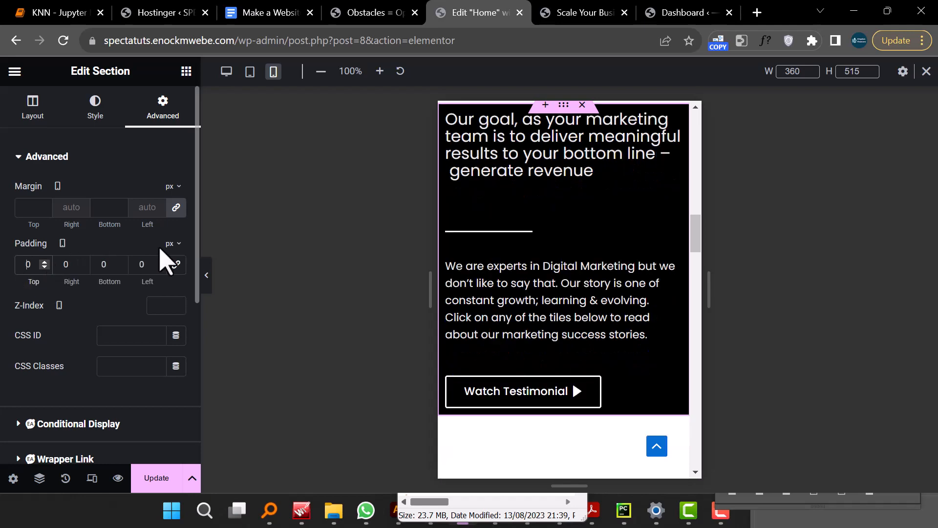
pyautogui.click(176, 264)
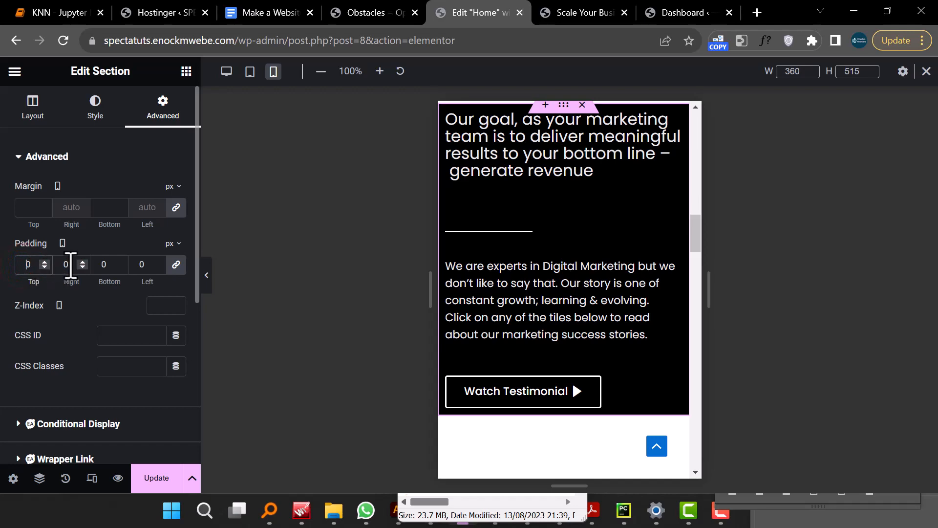
pyautogui.write('5')
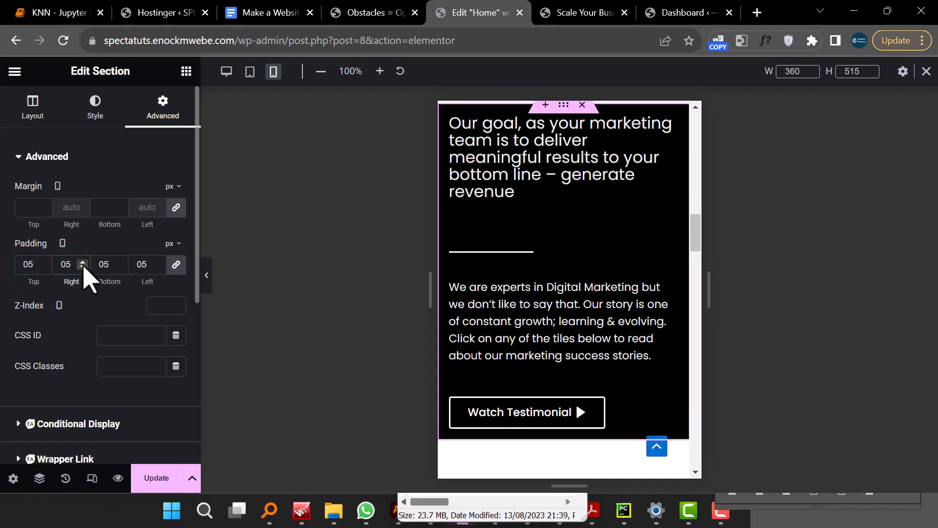
# - Scroll through the remaining mobile layout and switch the preview back to desktop
pyautogui.scroll(-5, 523, 364)
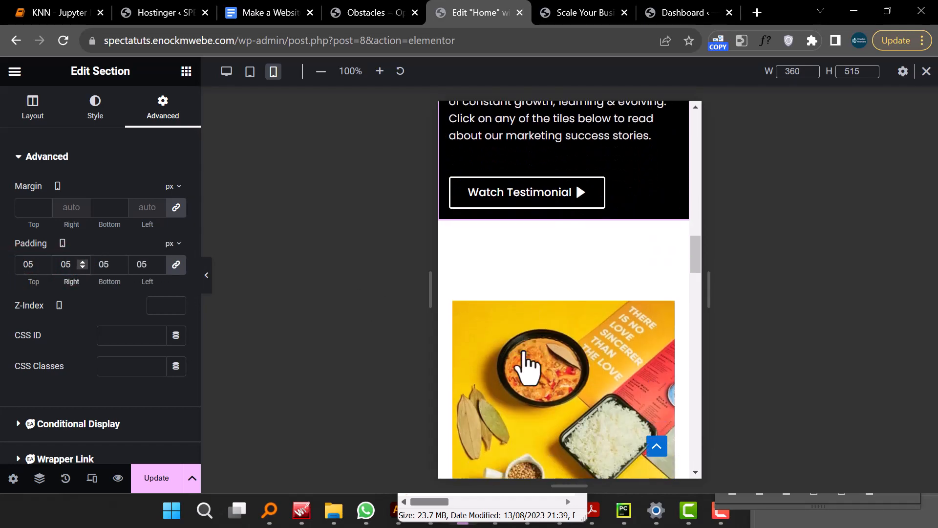
pyautogui.scroll(-10, 523, 364)
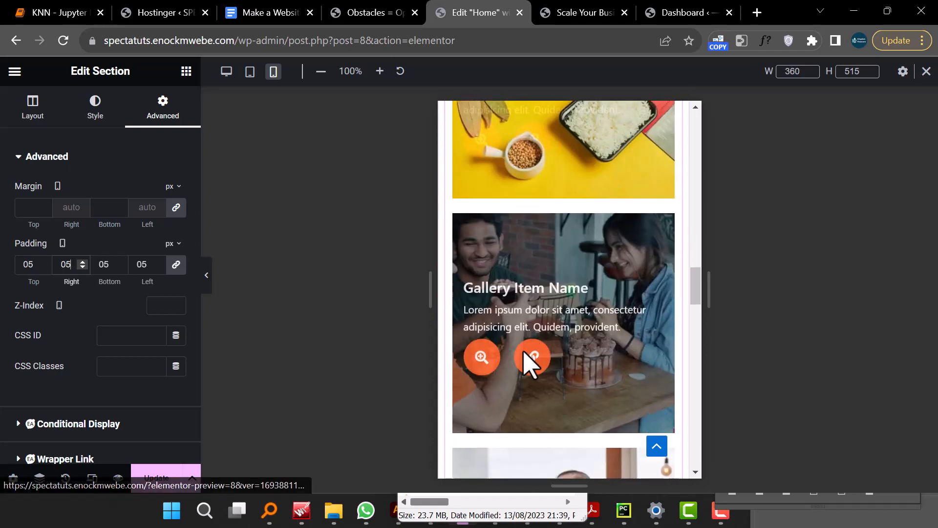
pyautogui.scroll(-10, 530, 364)
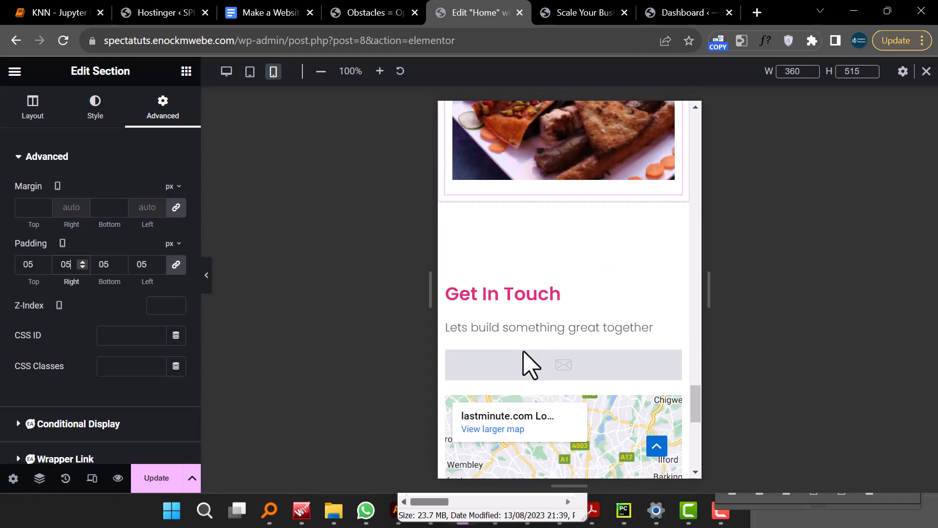
pyautogui.scroll(-6, 530, 364)
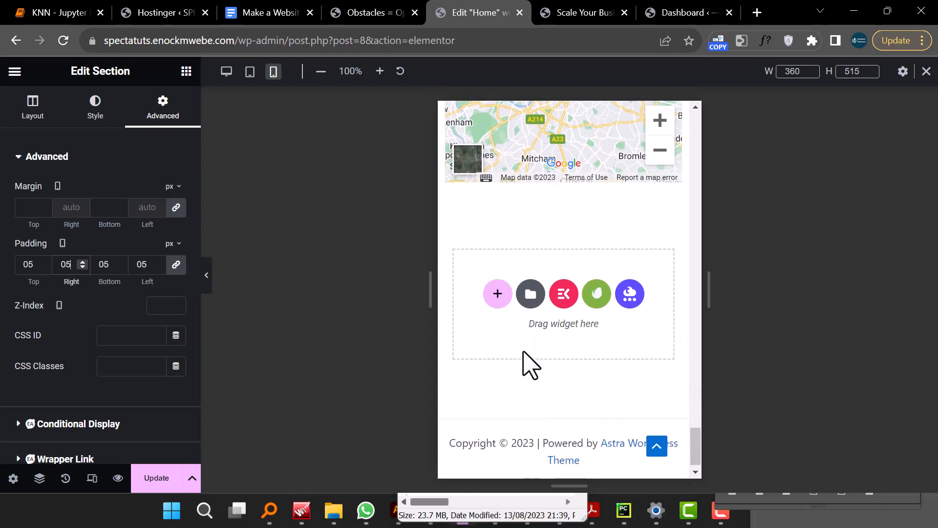
pyautogui.scroll(6, 518, 360)
pyautogui.click(228, 79)
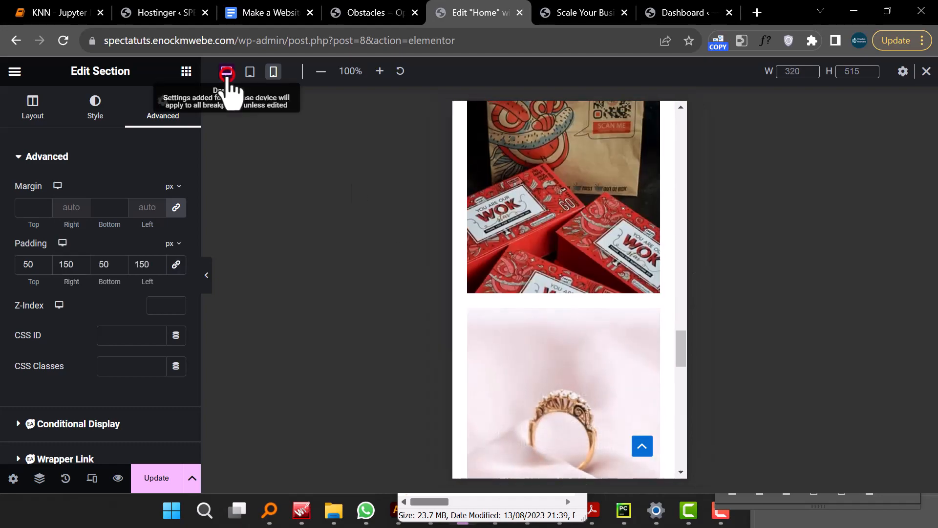
# - Save the Home page changes
pyautogui.scroll(10, 509, 335)
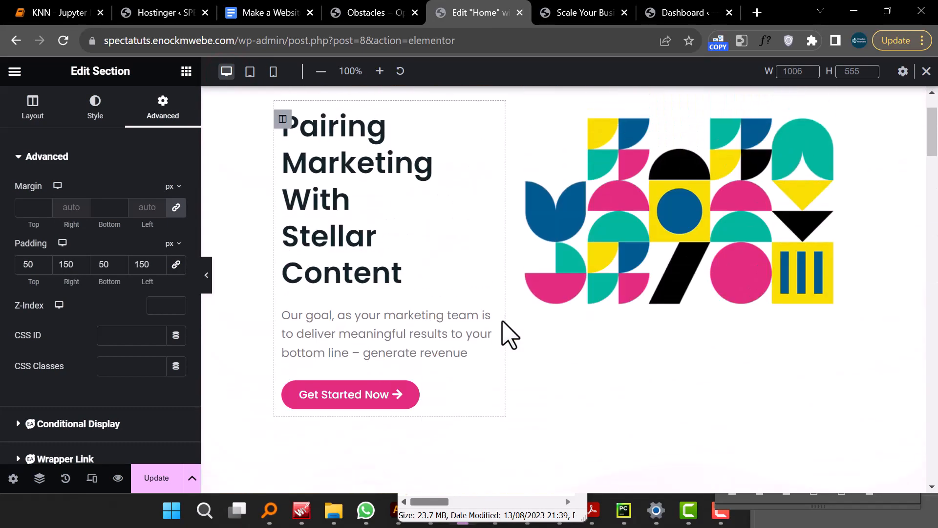
pyautogui.click(153, 470)
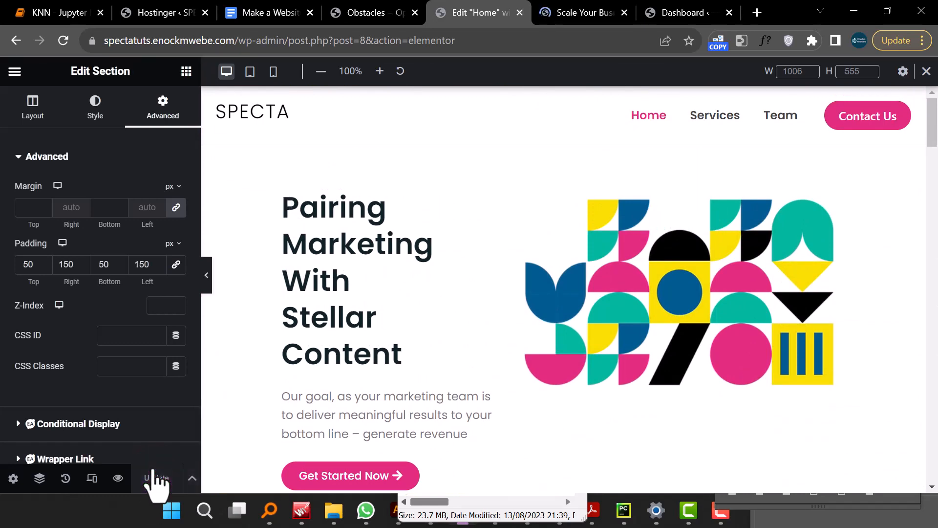
# - Save the Get In Touch section to the template library under the name Contact
pyautogui.scroll(-10, 474, 325)
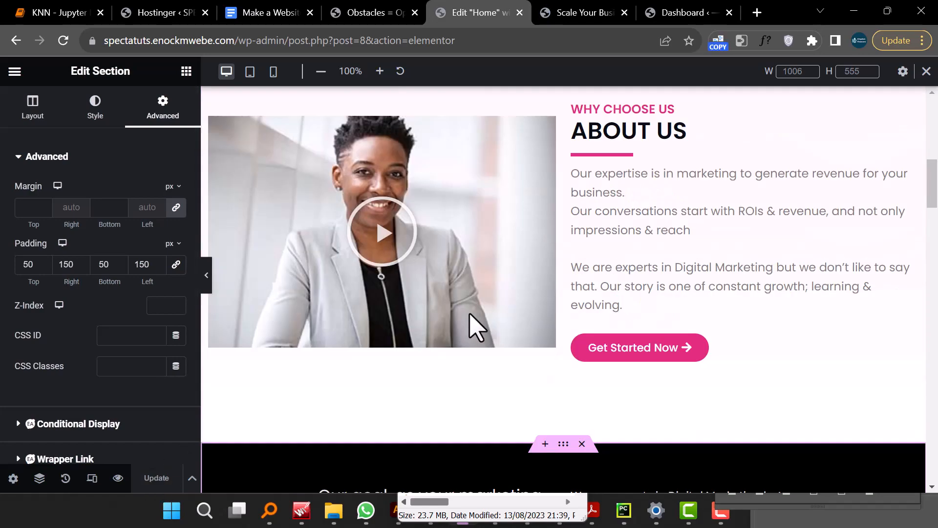
pyautogui.scroll(-20, 476, 327)
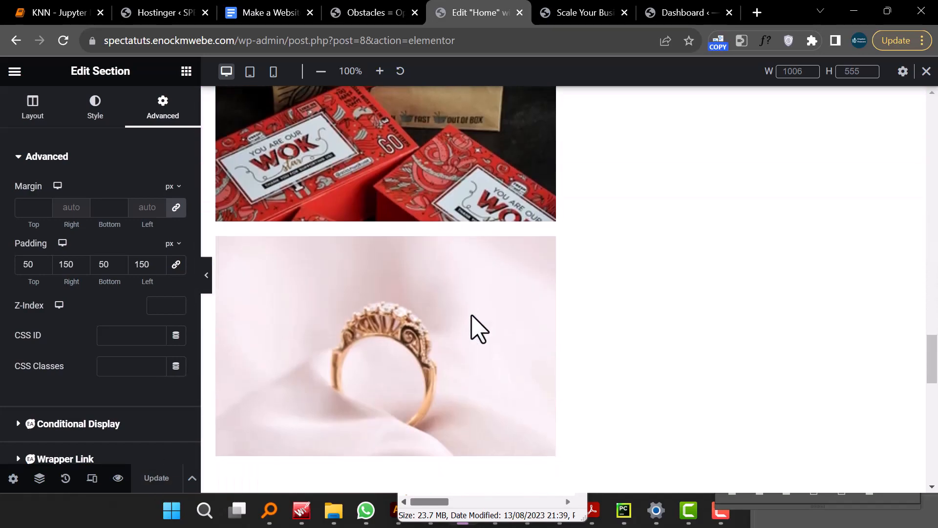
pyautogui.scroll(-7, 476, 327)
pyautogui.scroll(7, 479, 329)
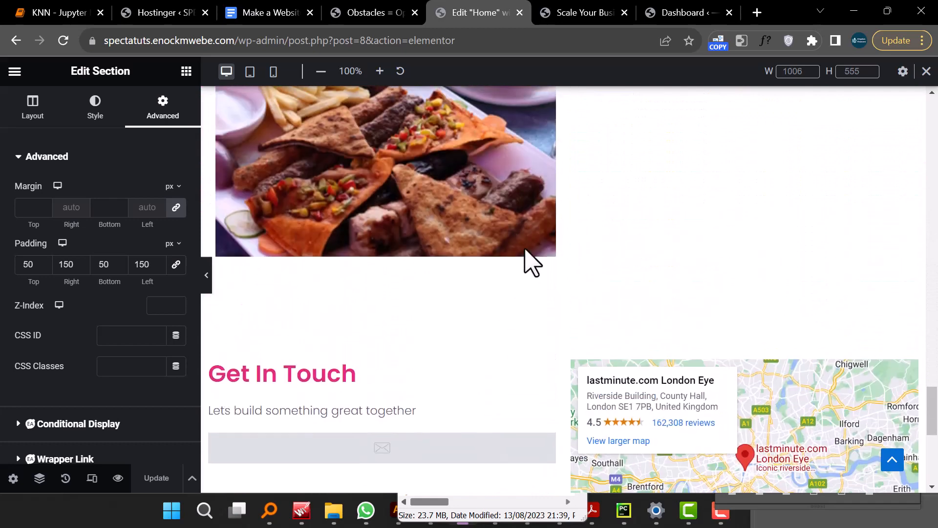
pyautogui.moveTo(489, 385)
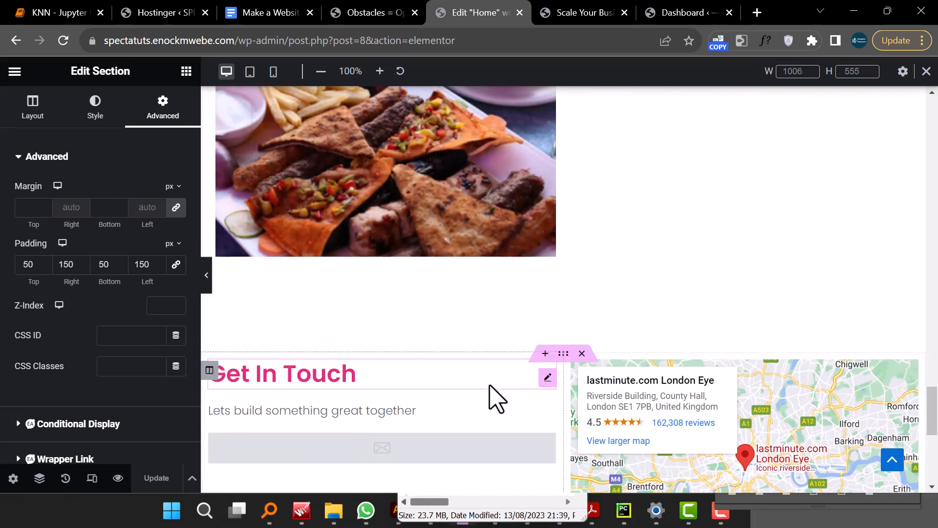
pyautogui.click(561, 353)
pyautogui.rightClick(560, 354)
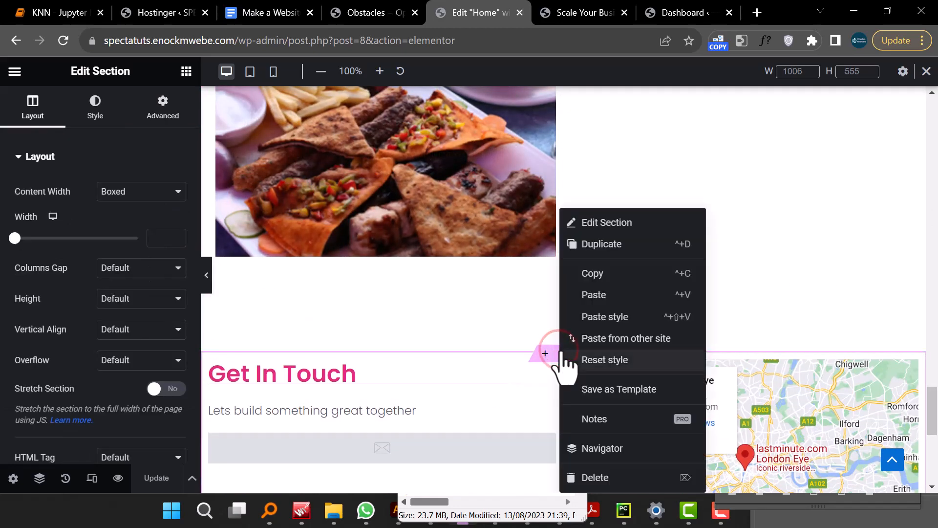
pyautogui.click(598, 390)
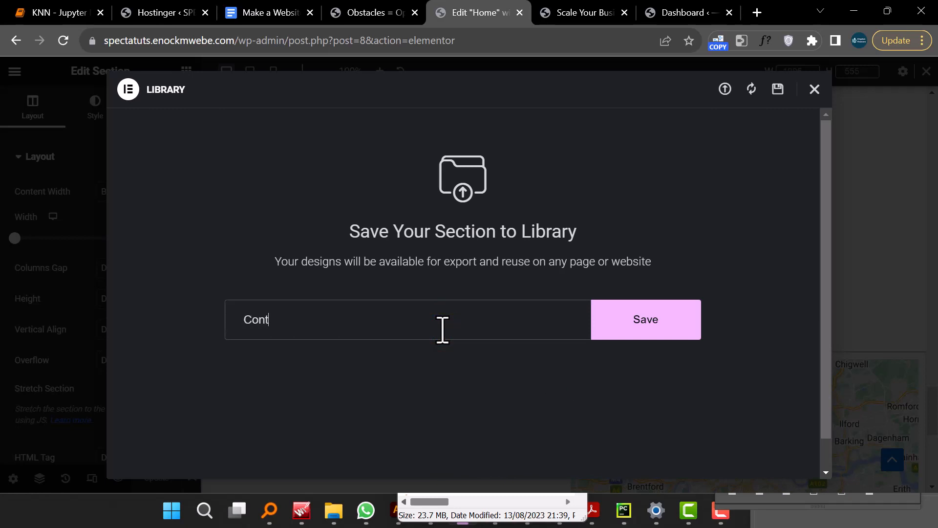
pyautogui.click(646, 326)
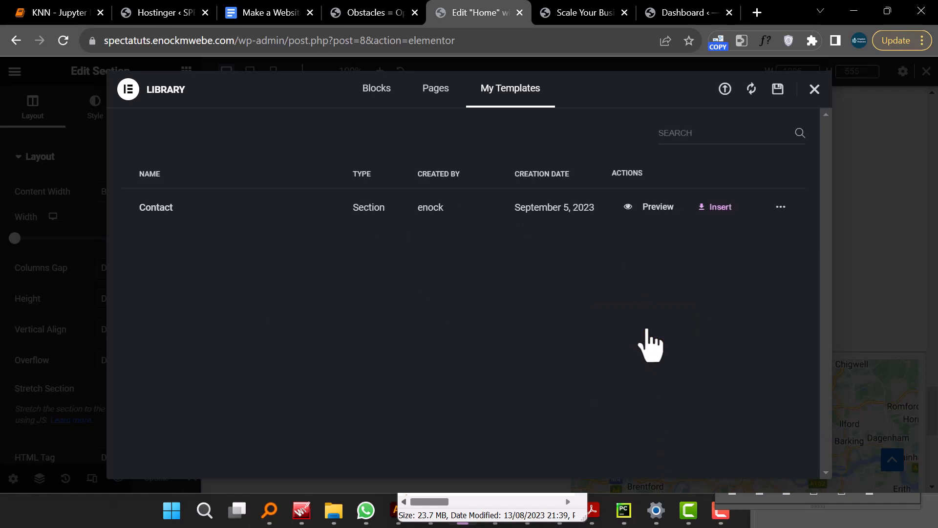
pyautogui.click(815, 89)
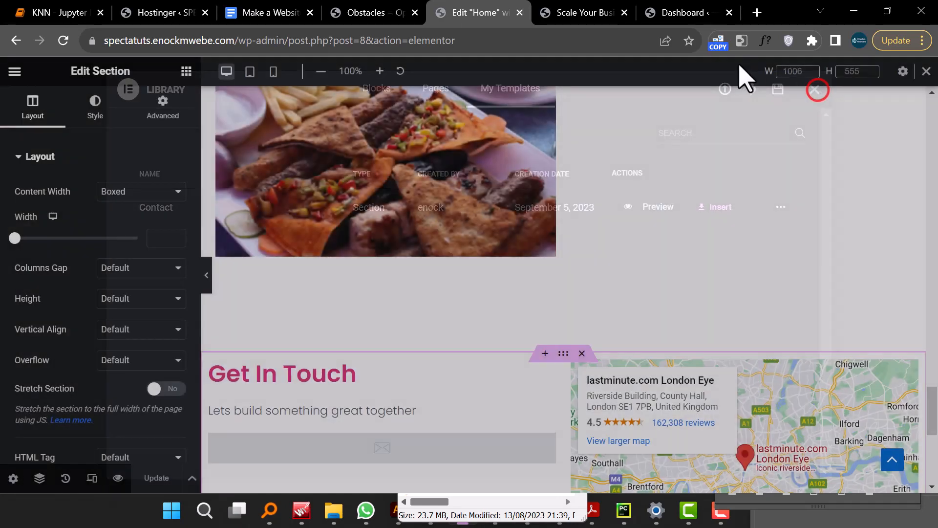
# - Reload the Home page preview and scroll through it to review the layout
pyautogui.click(520, 12)
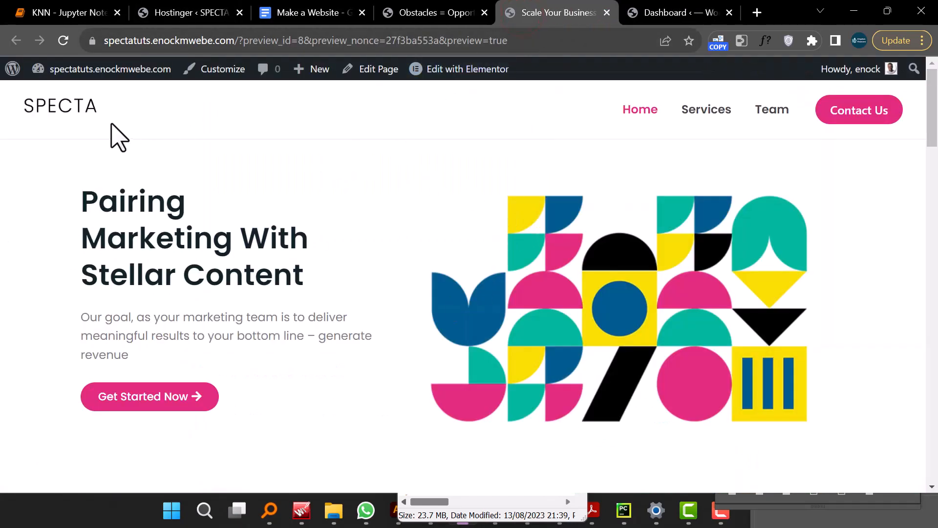
pyautogui.click(64, 40)
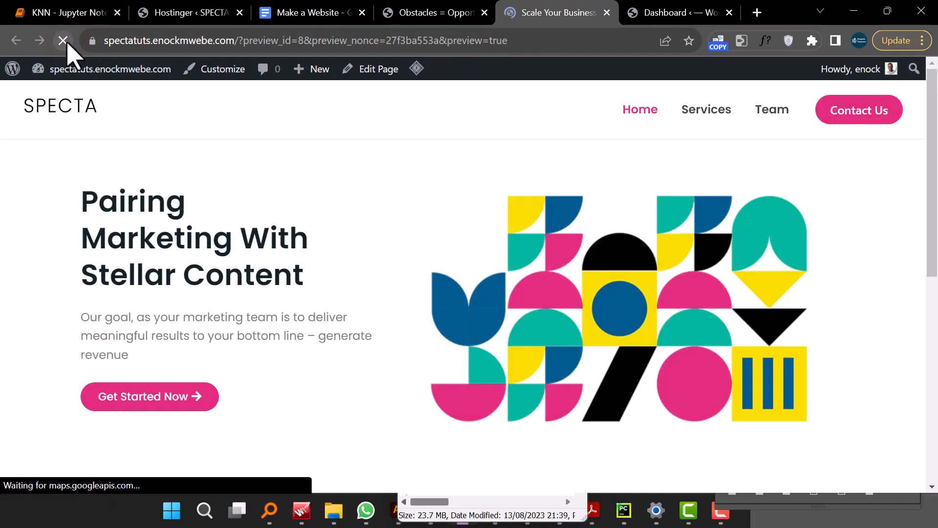
pyautogui.scroll(-15, 480, 230)
pyautogui.scroll(-20, 481, 230)
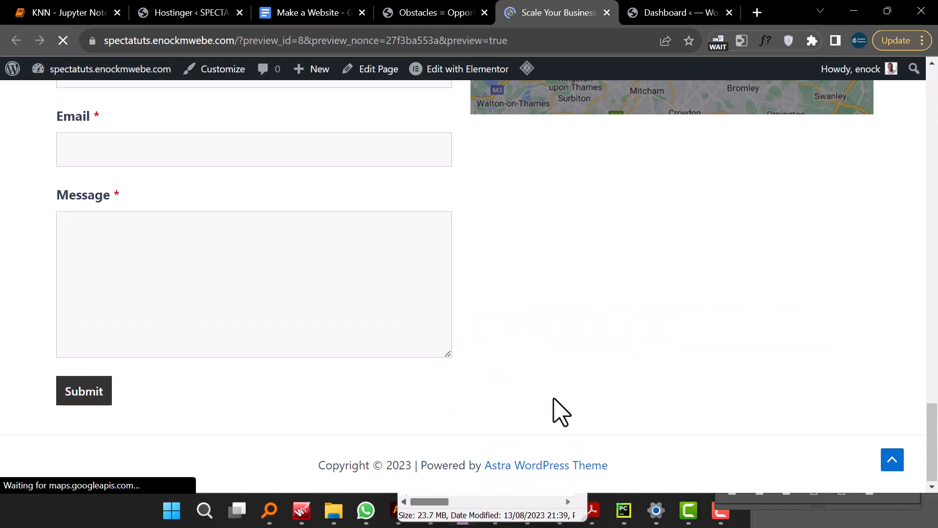
pyautogui.scroll(20, 556, 402)
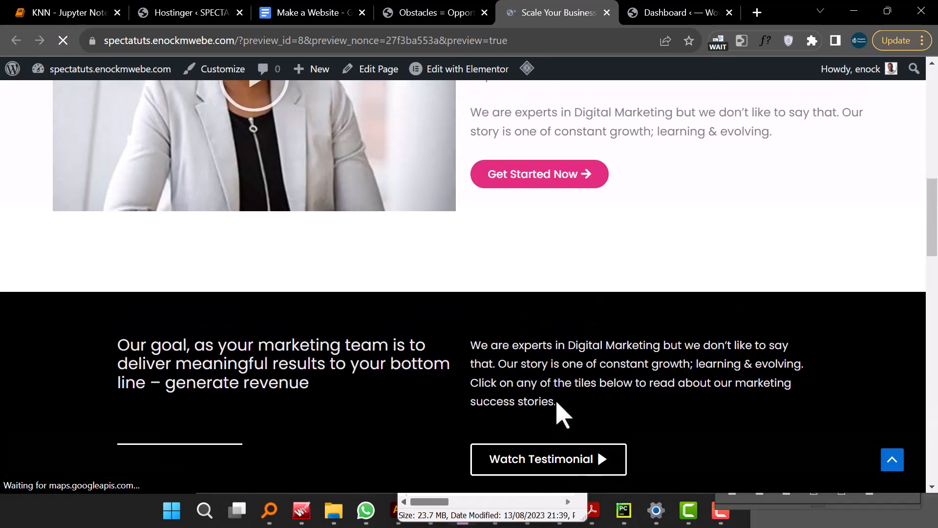
pyautogui.scroll(2, 556, 402)
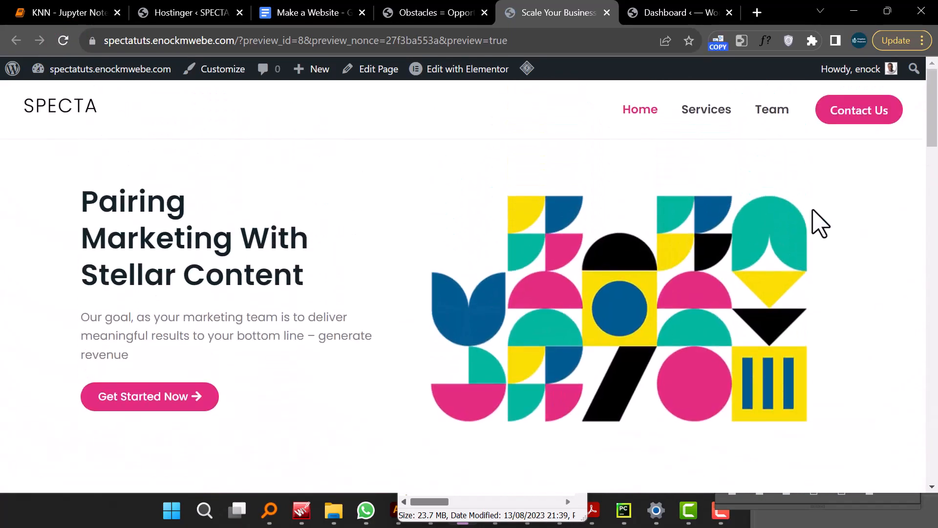
# - Open the Contact Us page and start editing it with Elementor
pyautogui.click(851, 111)
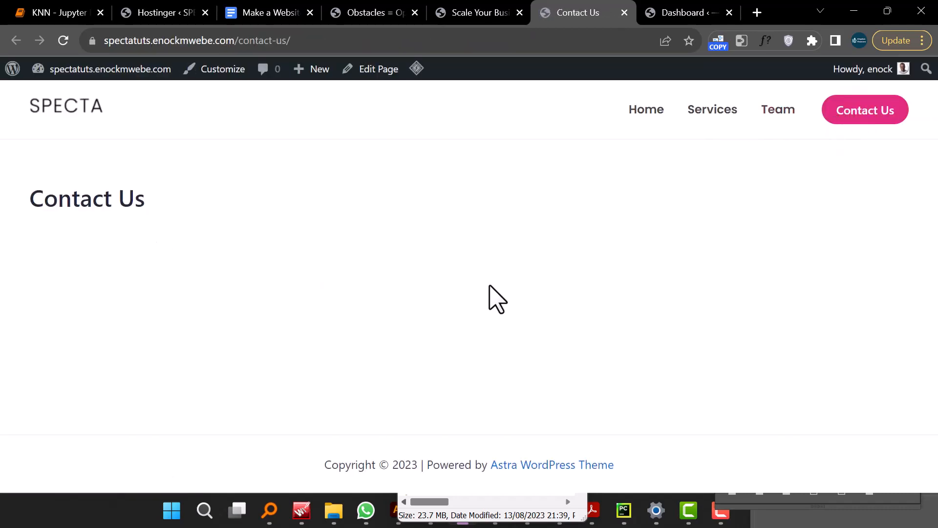
pyautogui.click(365, 77)
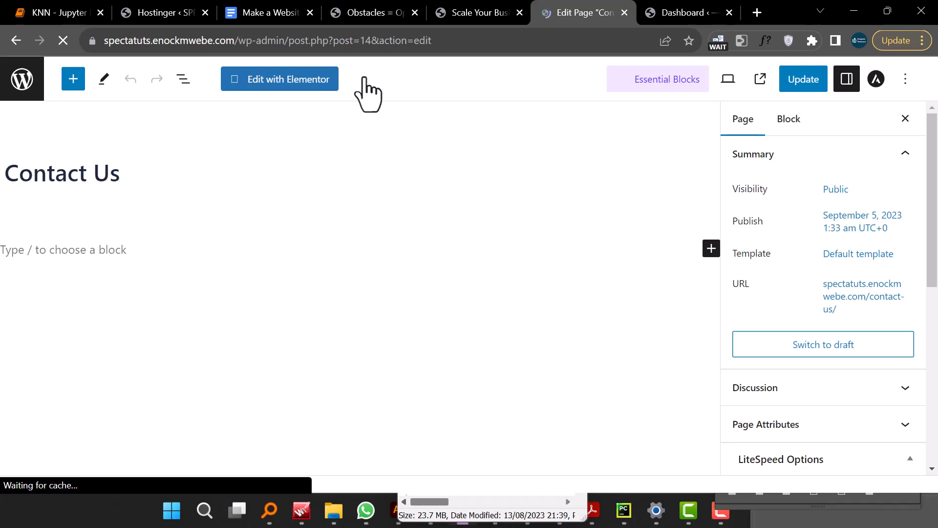
pyautogui.click(313, 80)
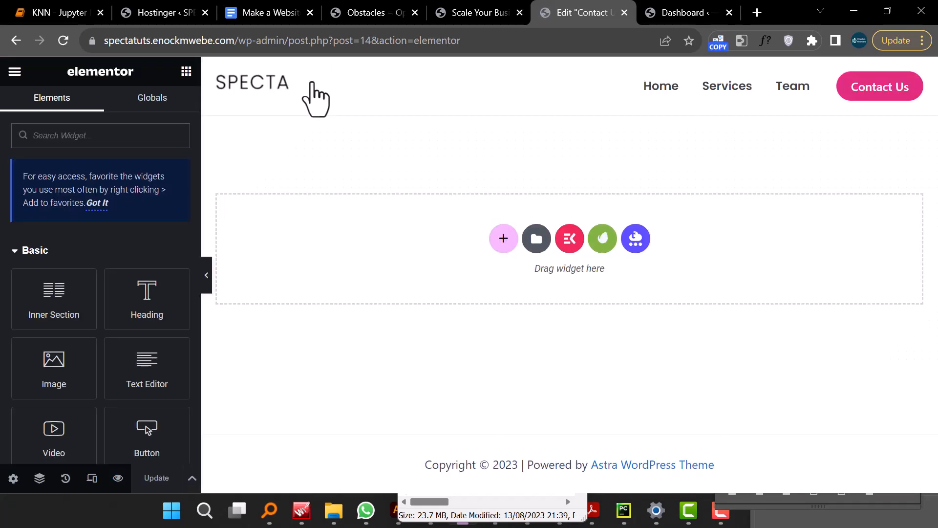
pyautogui.click(536, 239)
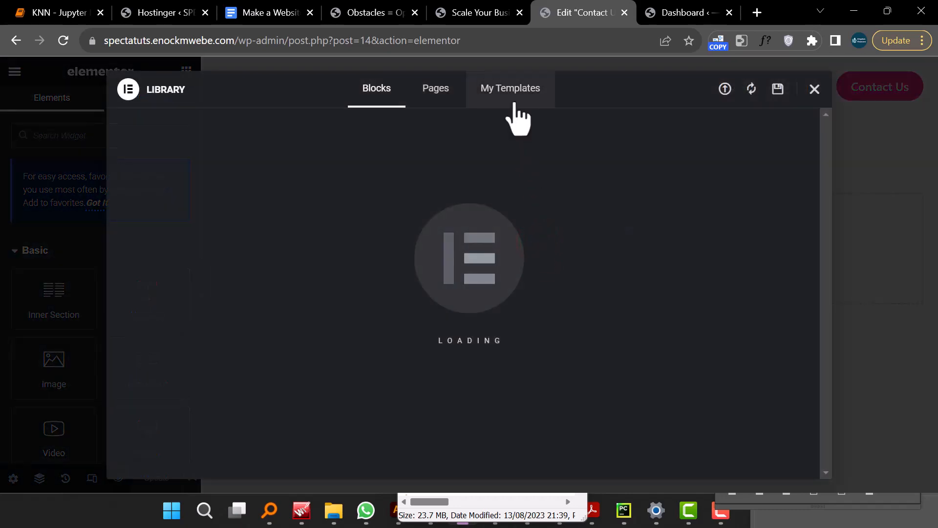
pyautogui.click(814, 90)
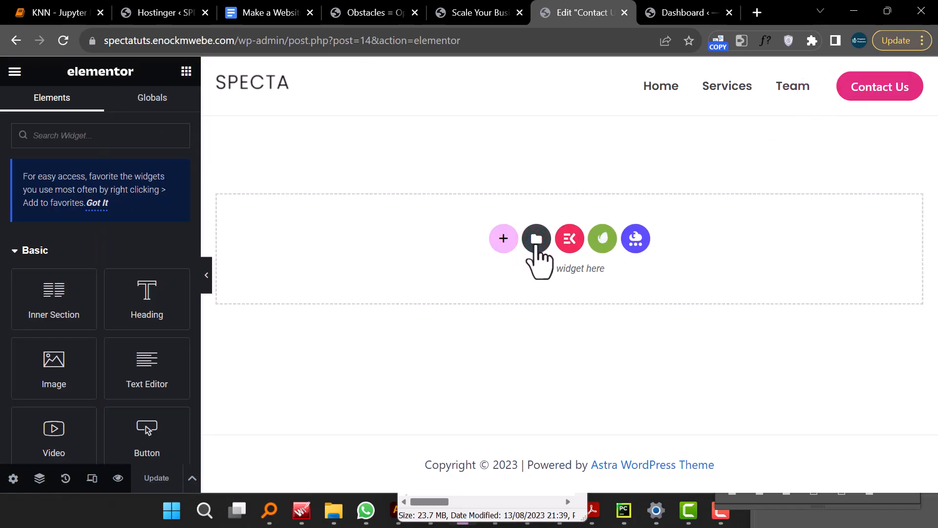
pyautogui.click(536, 239)
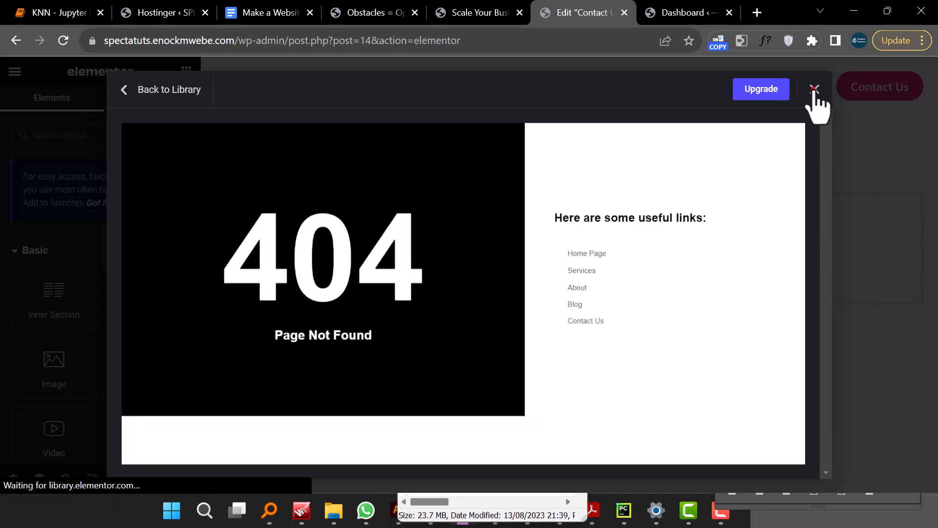
pyautogui.click(811, 91)
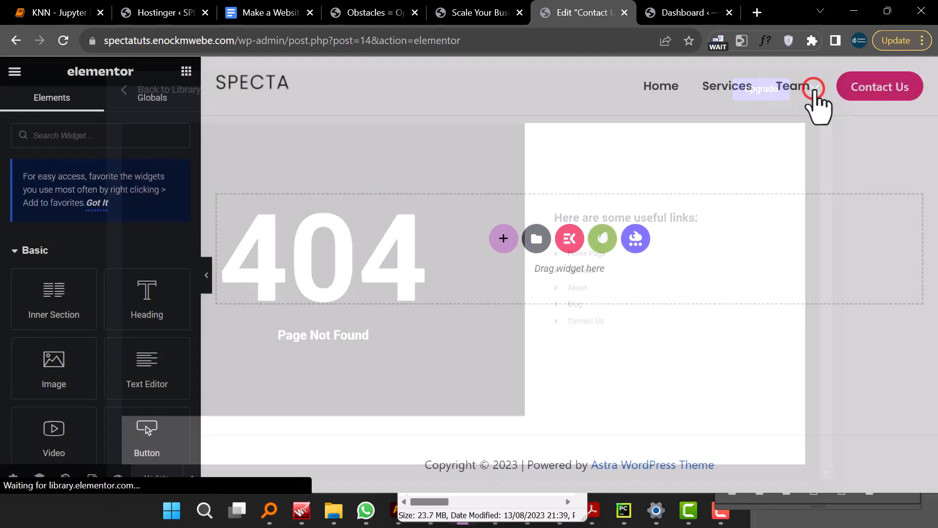
# - Insert the saved Contact section template from My Templates into the Contact Us page
pyautogui.click(534, 243)
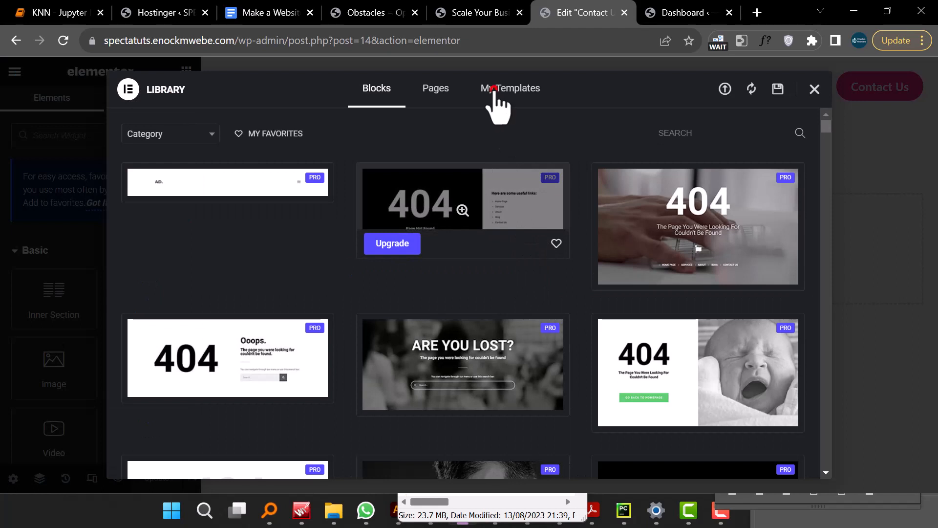
pyautogui.click(494, 93)
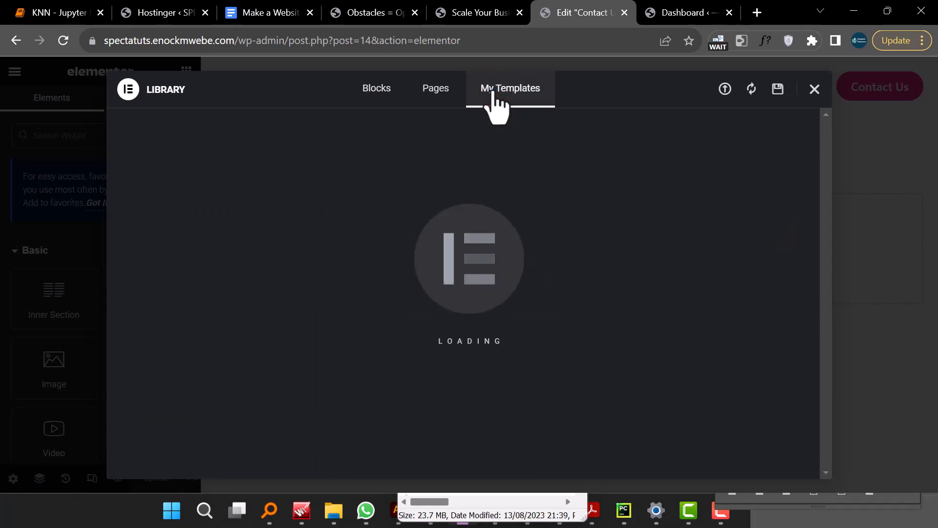
pyautogui.click(712, 208)
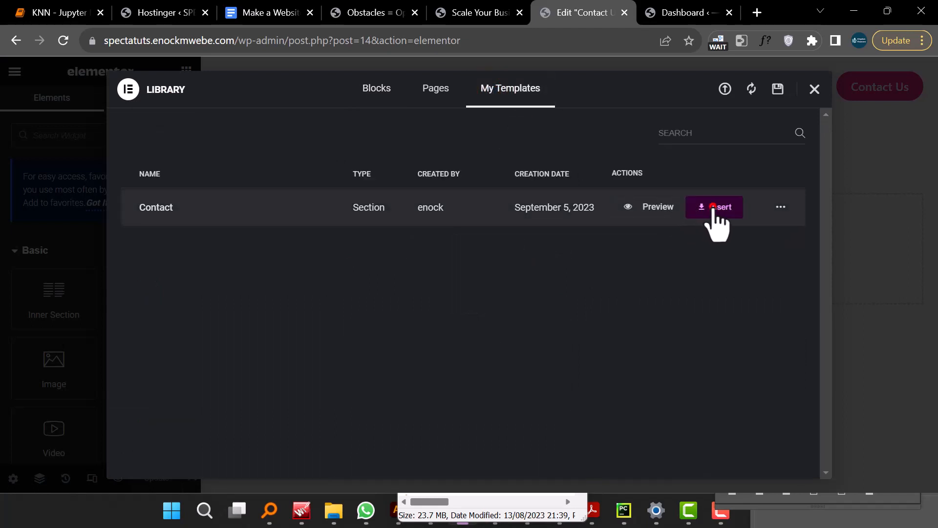
pyautogui.click(581, 315)
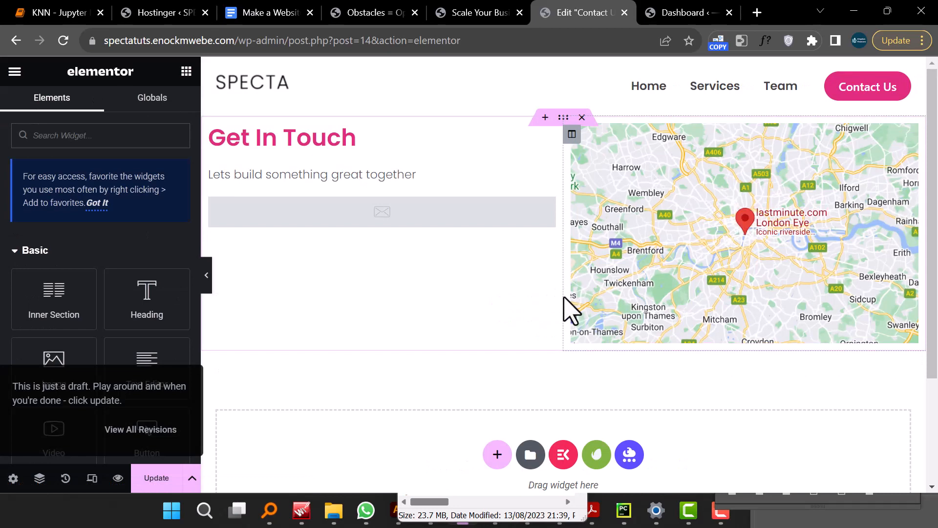
pyautogui.scroll(-3, 565, 303)
pyautogui.scroll(3, 567, 313)
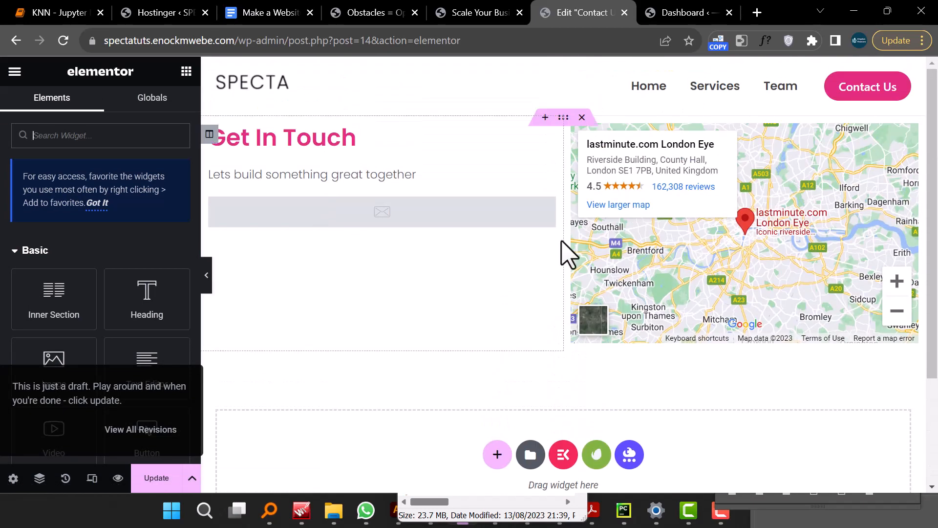
# - Set the inserted section's top and bottom margin to 100 px and update the page
pyautogui.click(561, 117)
pyautogui.click(151, 105)
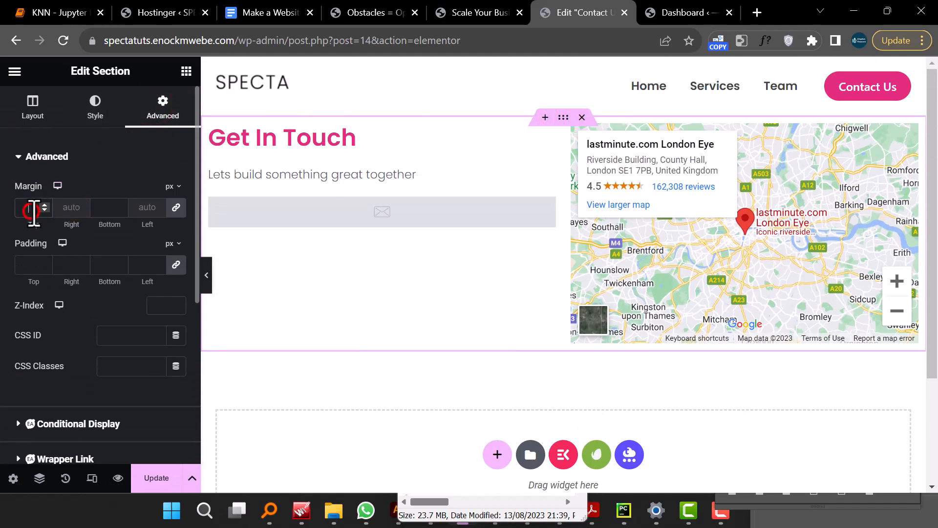
pyautogui.click(34, 209)
pyautogui.write('100')
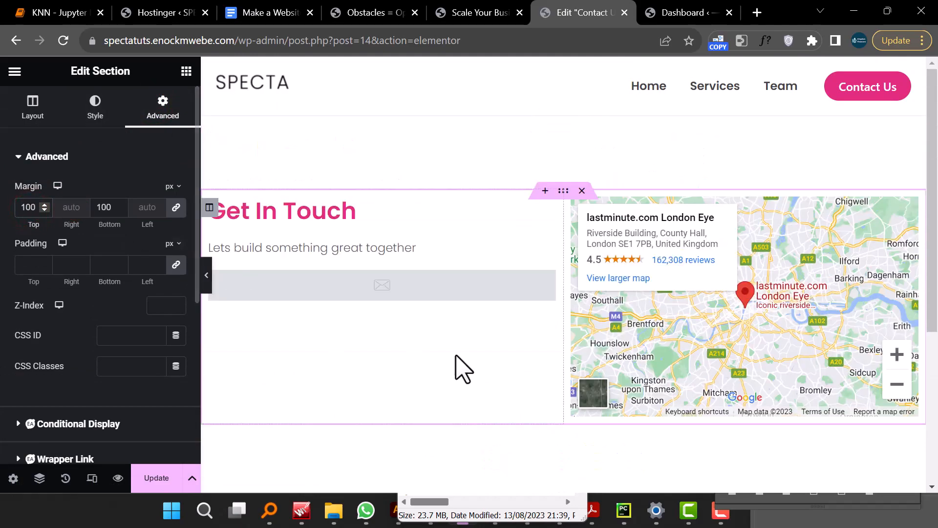
pyautogui.scroll(-4, 495, 367)
pyautogui.click(149, 482)
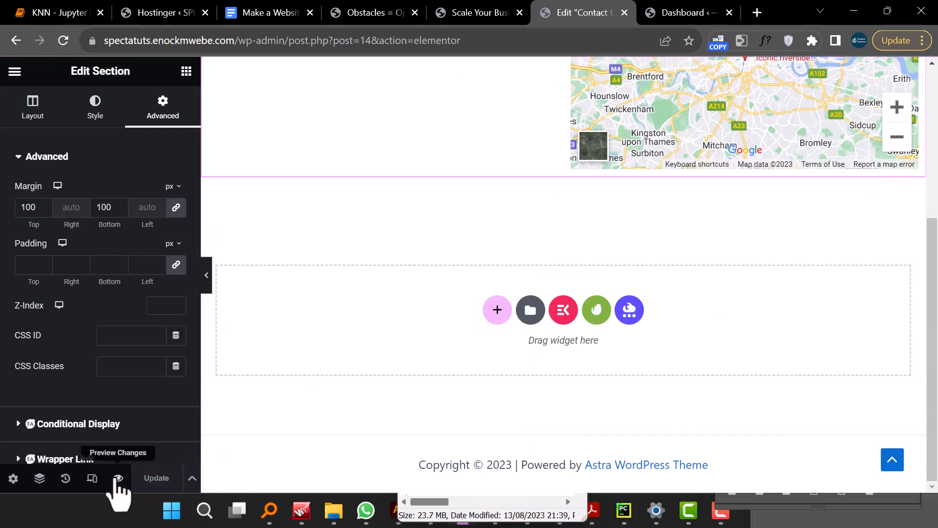
# - Preview the Contact Us page and scroll through the contact form and map
pyautogui.click(118, 478)
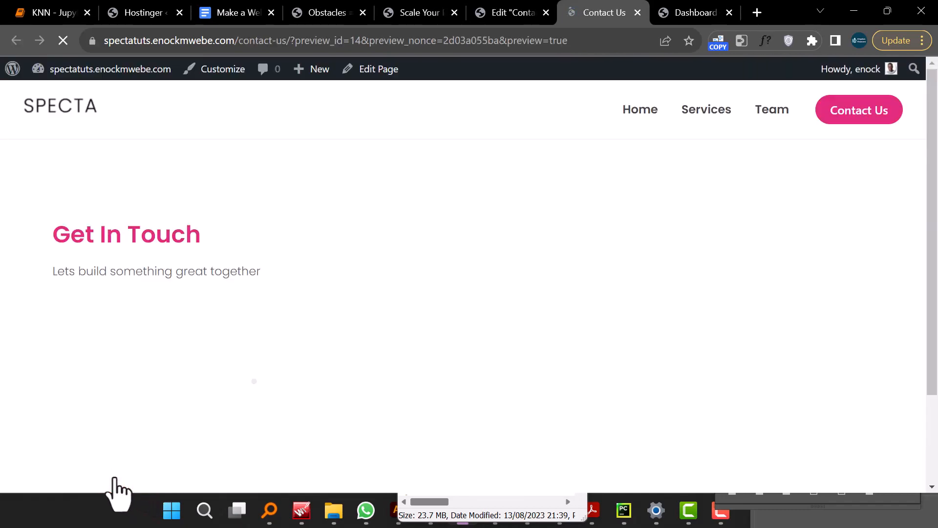
pyautogui.scroll(-7, 468, 380)
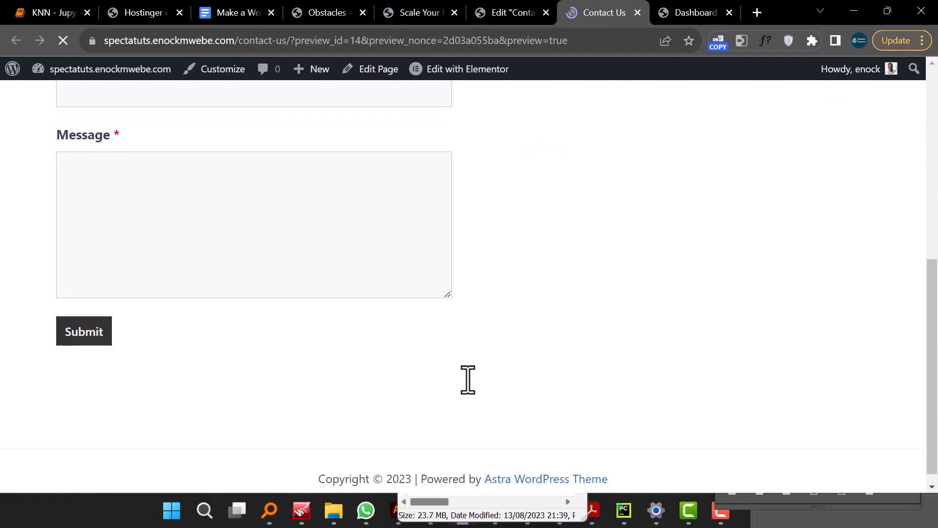
pyautogui.scroll(8, 468, 381)
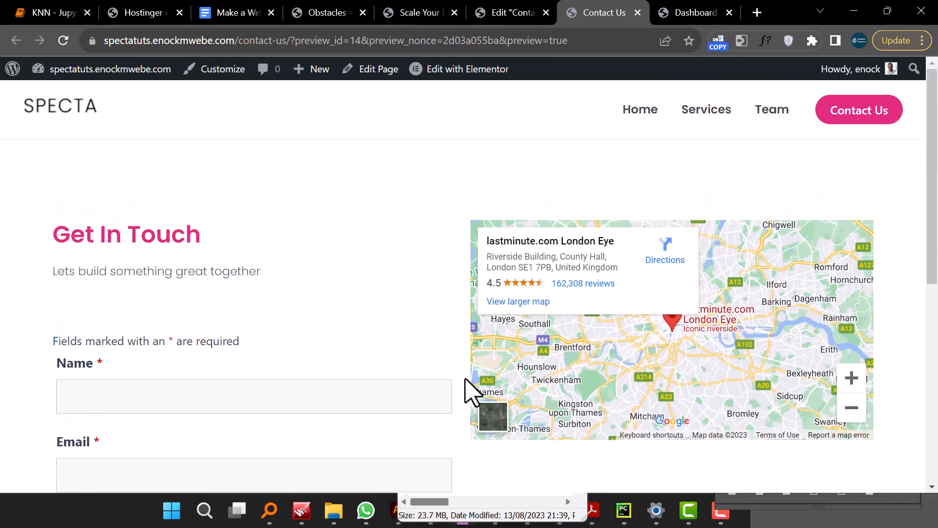
# - Close the Contact Us editor tab and the Home preview tab
pyautogui.click(496, 12)
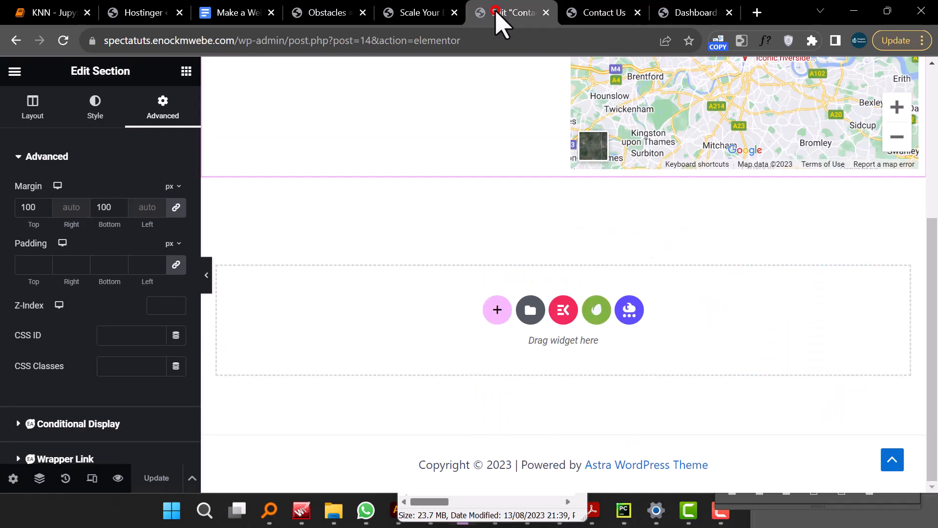
pyautogui.click(546, 13)
pyautogui.click(420, 13)
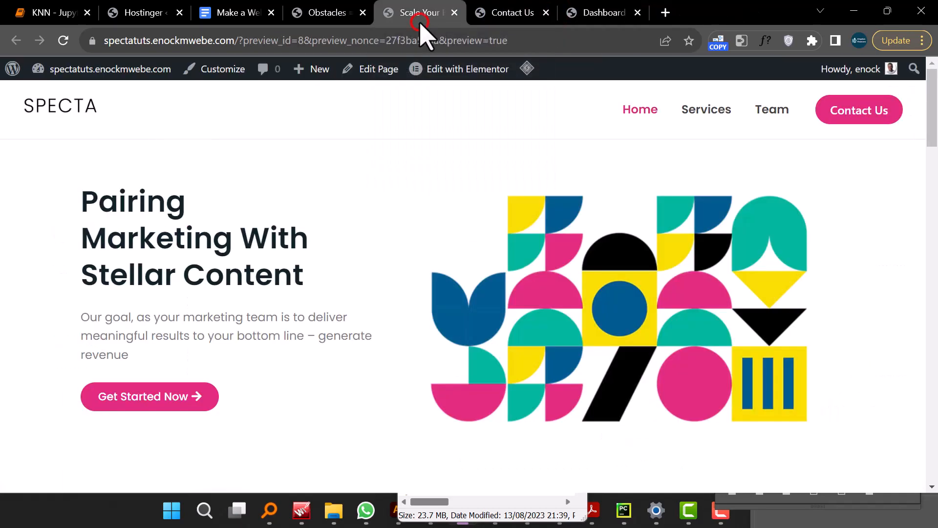
pyautogui.click(454, 14)
# - Open the Team page and start editing it with Elementor
pyautogui.click(773, 115)
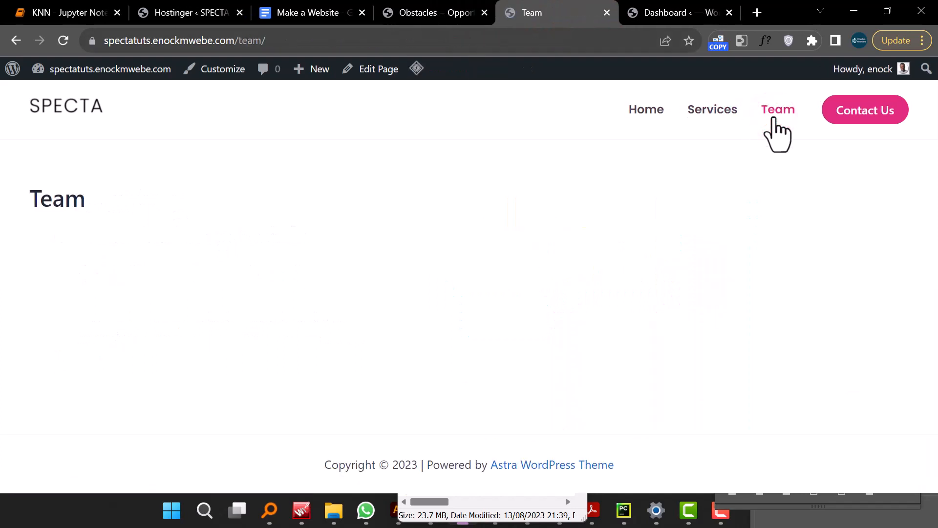
pyautogui.click(379, 70)
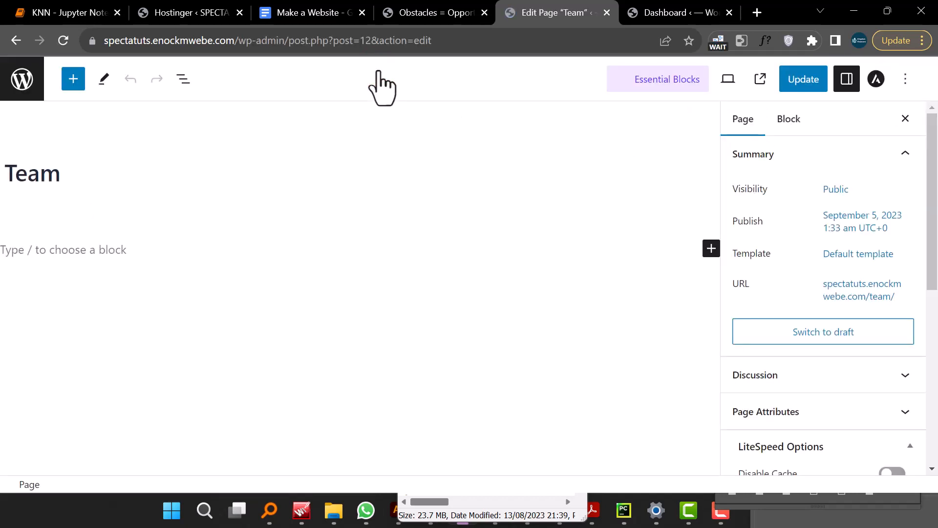
pyautogui.click(318, 81)
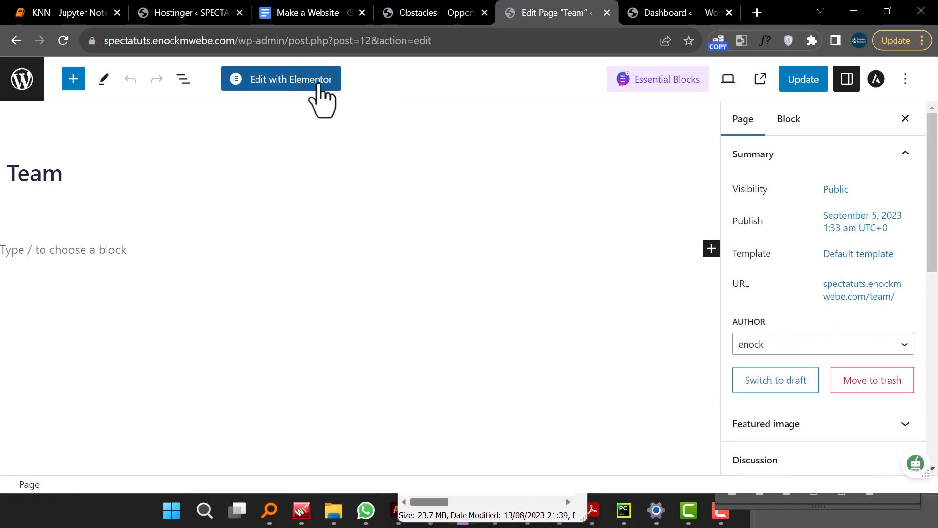
pyautogui.click(318, 80)
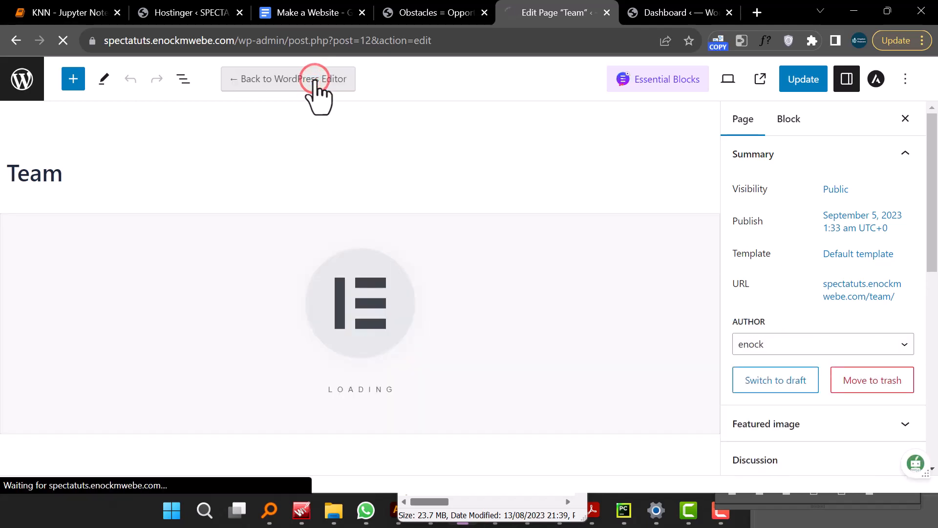
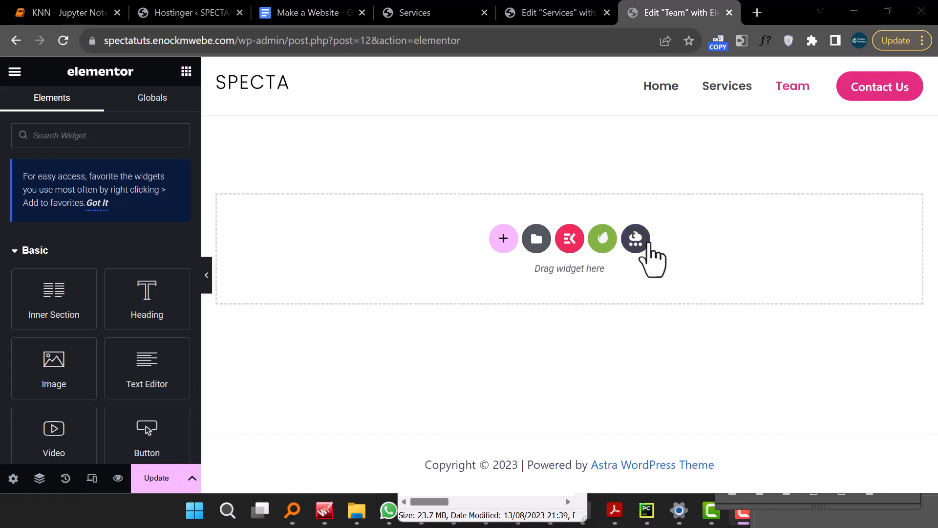
pyautogui.click(610, 241)
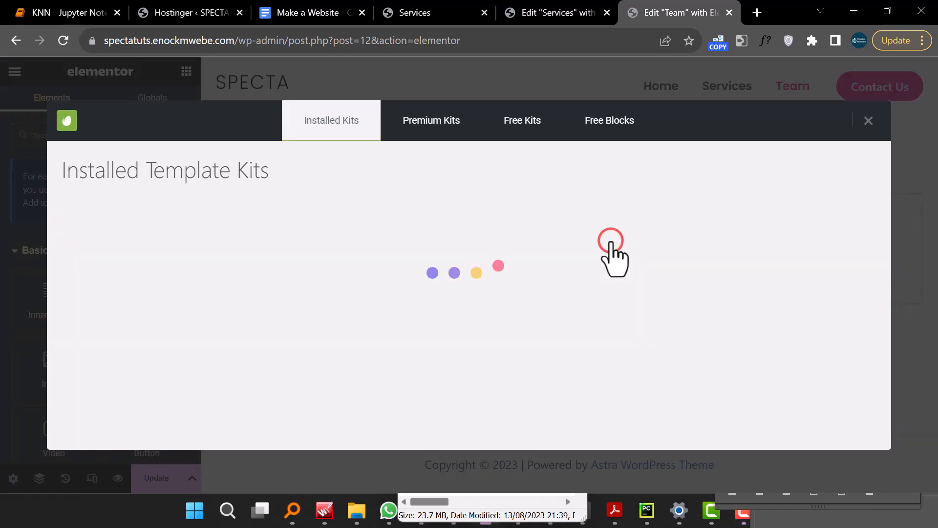
pyautogui.click(867, 121)
pyautogui.click(636, 238)
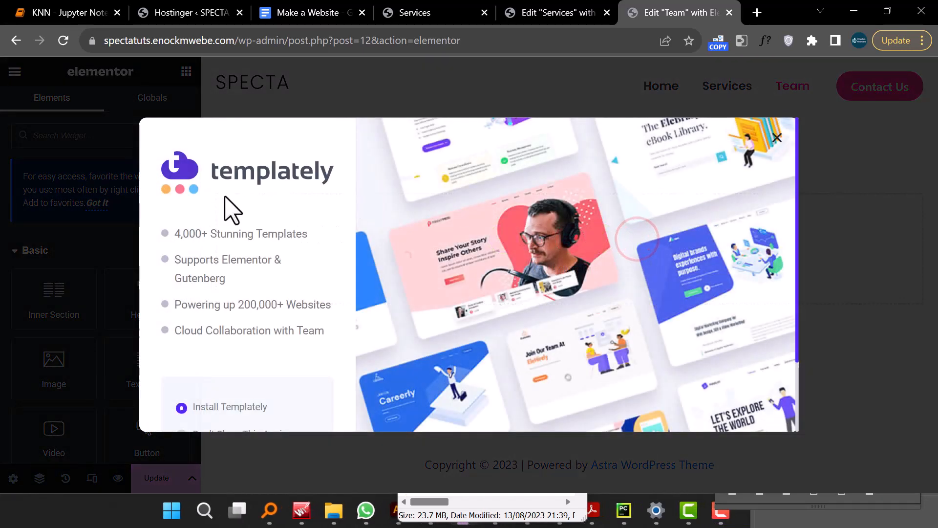
pyautogui.click(776, 139)
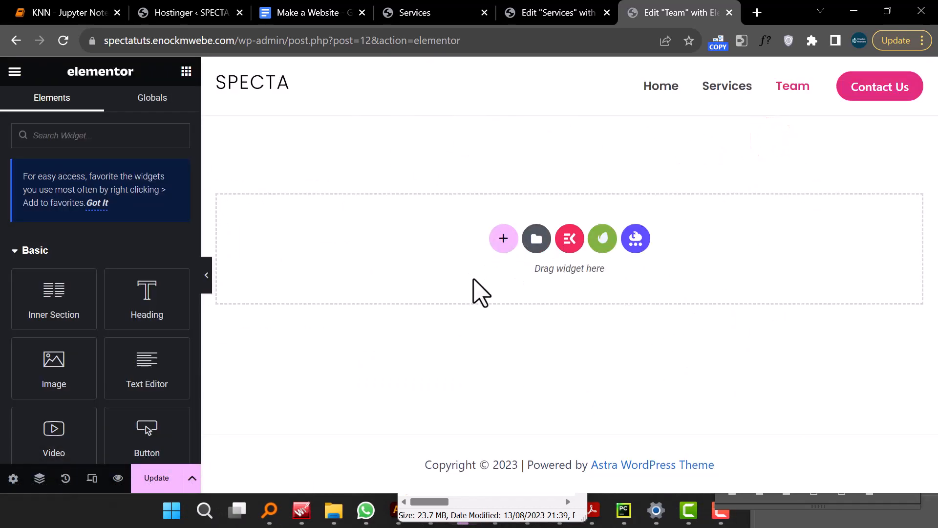
# - Open the ElementsKit section library and filter sections by the Team category
pyautogui.click(567, 241)
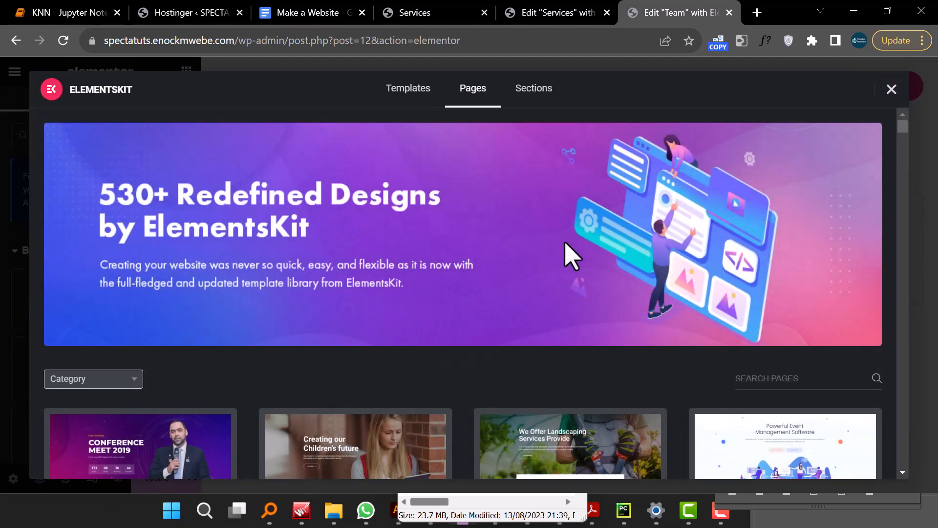
pyautogui.click(530, 104)
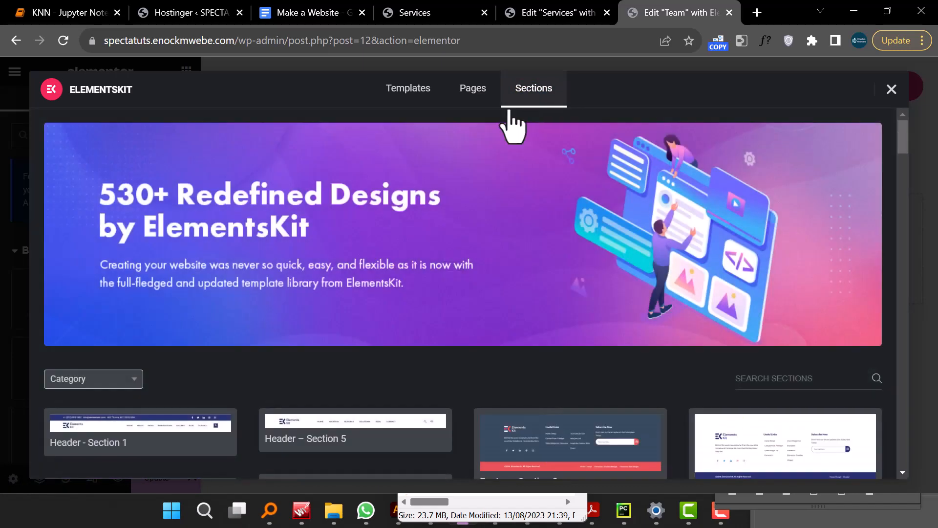
pyautogui.click(124, 377)
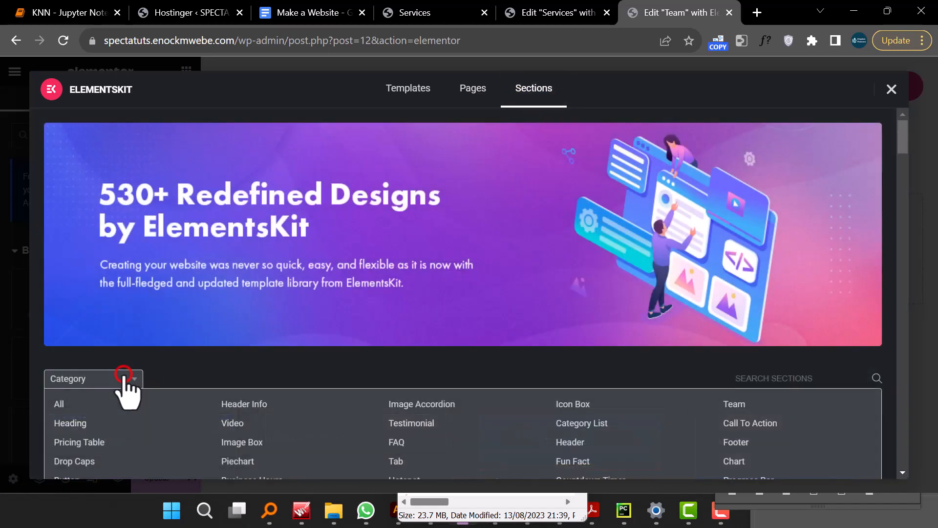
pyautogui.scroll(-5, 128, 374)
pyautogui.click(82, 159)
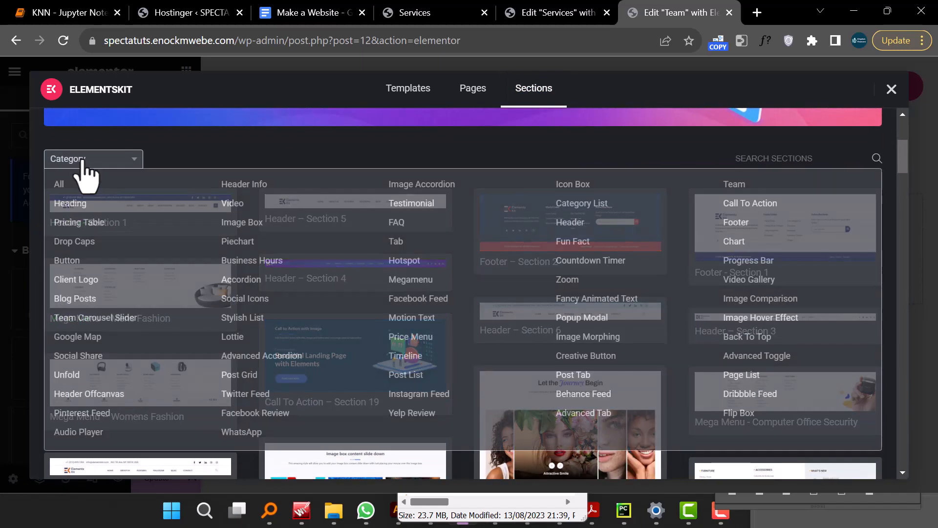
pyautogui.click(734, 184)
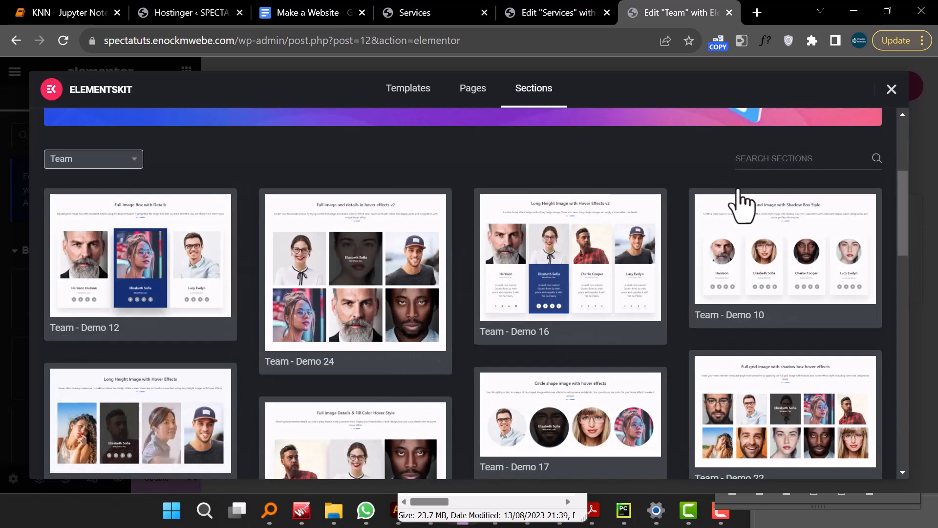
# - Preview the 'Full Image Details & Fill Color Hover Style' team section (Team - Demo 14) and insert it into the page
pyautogui.scroll(-3, 719, 345)
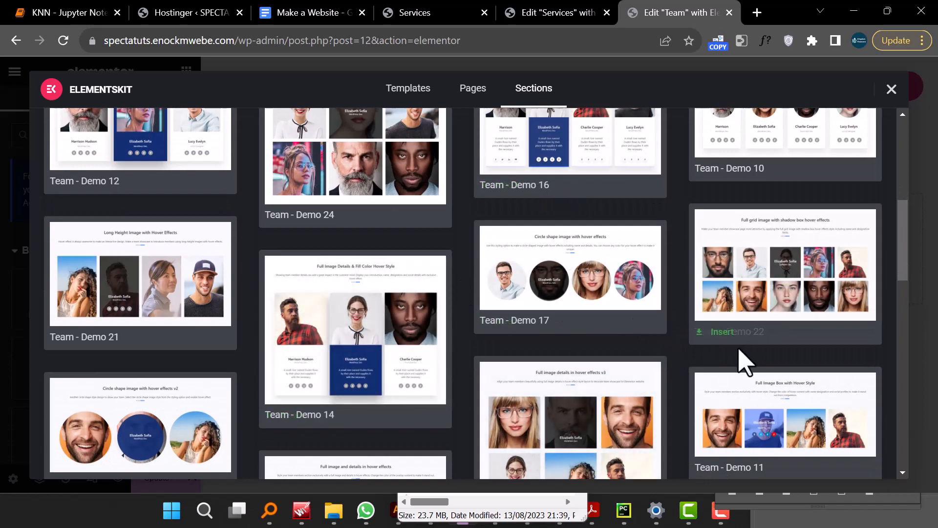
pyautogui.scroll(3, 743, 361)
pyautogui.scroll(-5, 562, 315)
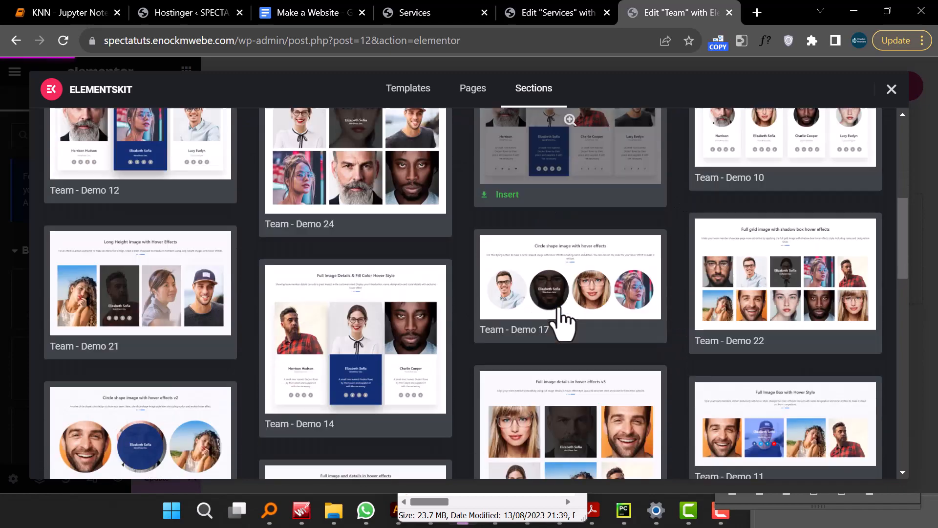
pyautogui.scroll(2, 779, 356)
pyautogui.scroll(1, 781, 364)
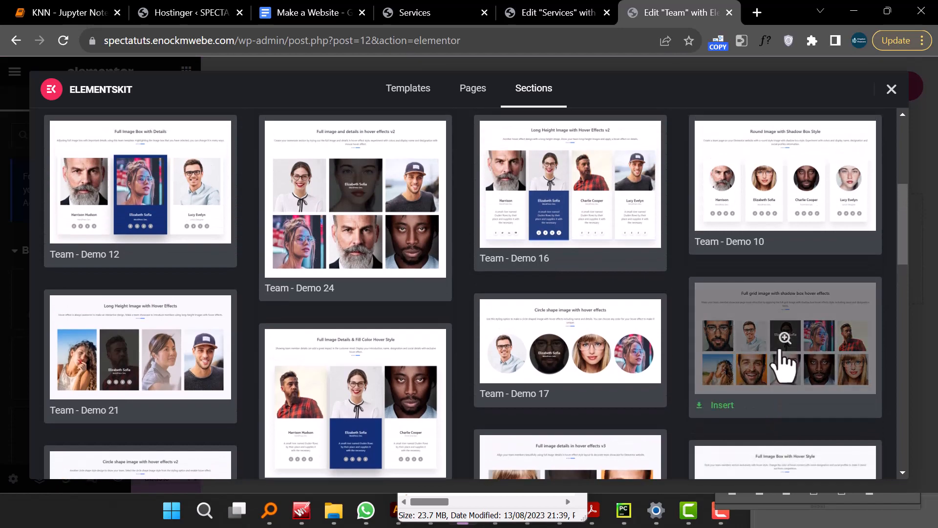
pyautogui.click(386, 434)
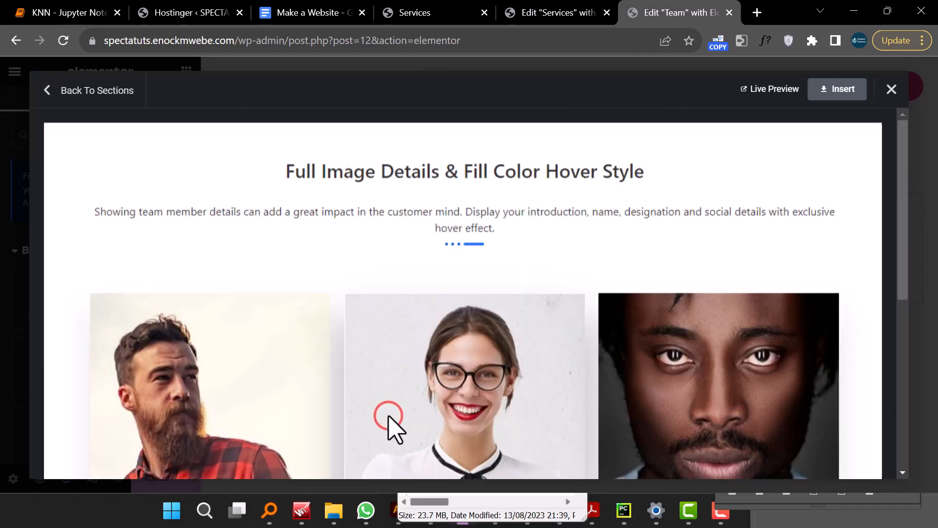
pyautogui.scroll(-3, 579, 384)
pyautogui.scroll(-3, 579, 384)
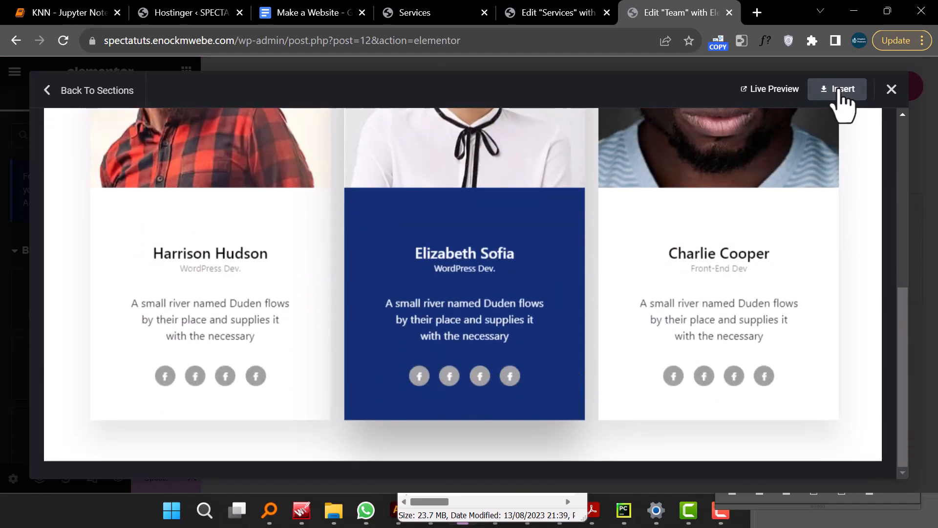
pyautogui.click(839, 89)
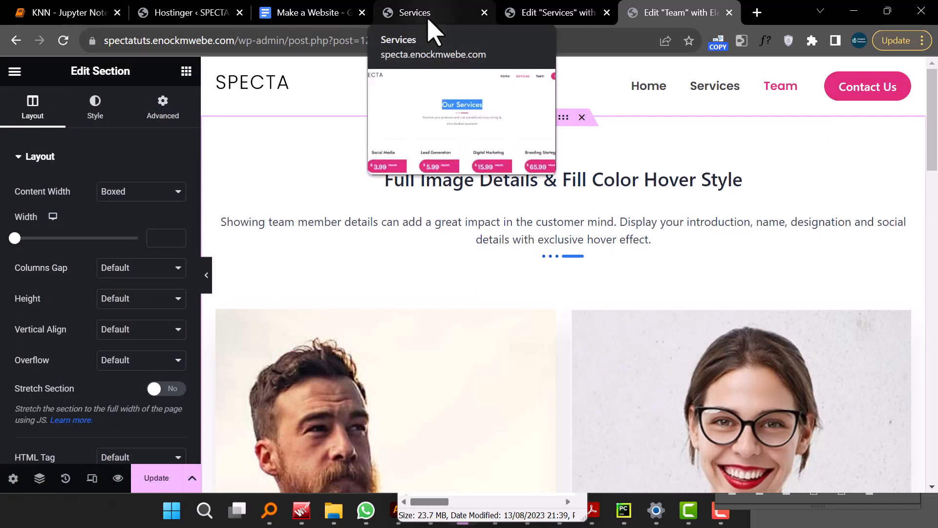
# - Close the Services editor tab, leaving the site without saving
pyautogui.click(607, 12)
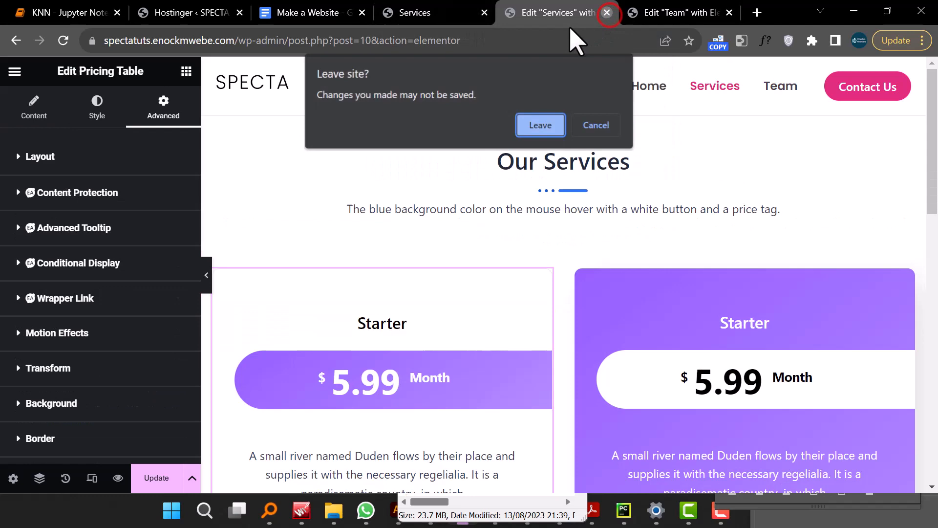
pyautogui.click(545, 125)
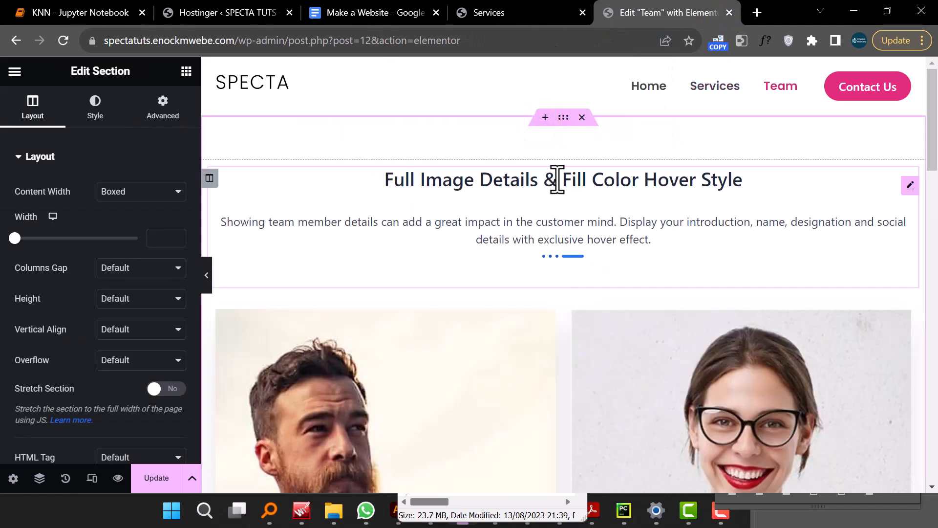
# - Change the inserted section's heading title to "Our Team"
pyautogui.click(558, 179)
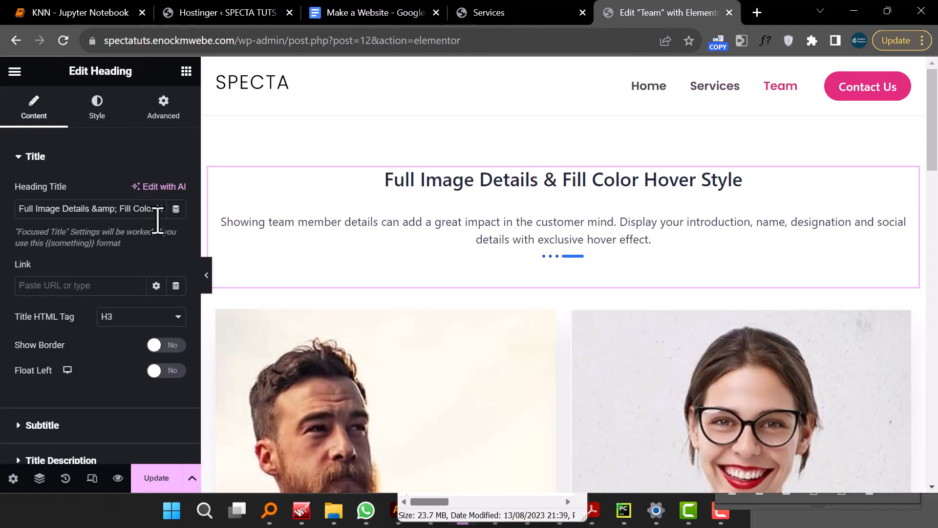
pyautogui.tripleClick(121, 208)
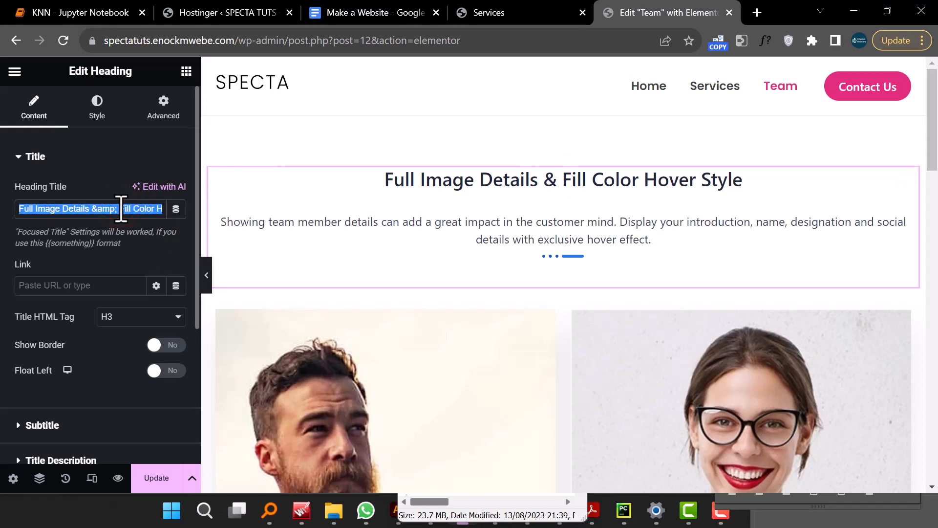
pyautogui.write('Ou')
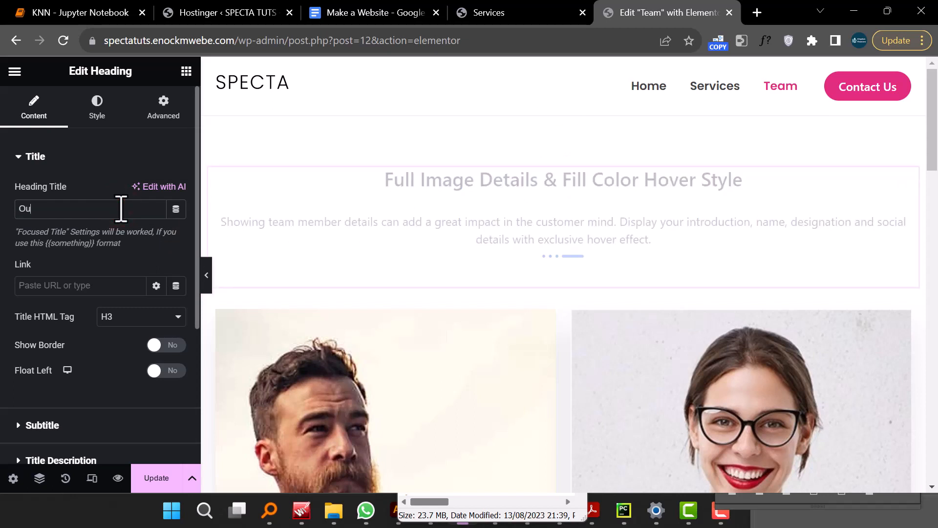
pyautogui.write('r Team')
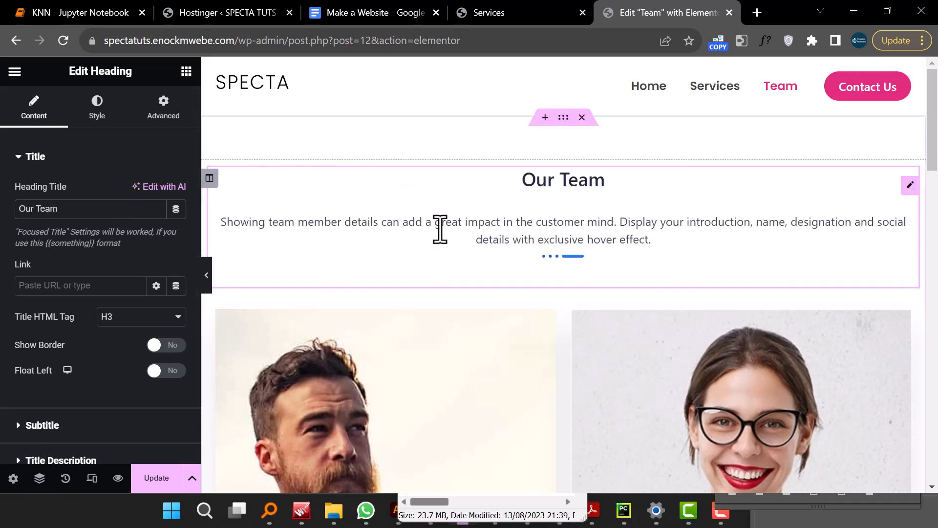
# - Replace the first team member's image with pexels-emmy-e-2381069.jpg from the media library
pyautogui.scroll(-5, 439, 230)
pyautogui.click(371, 273)
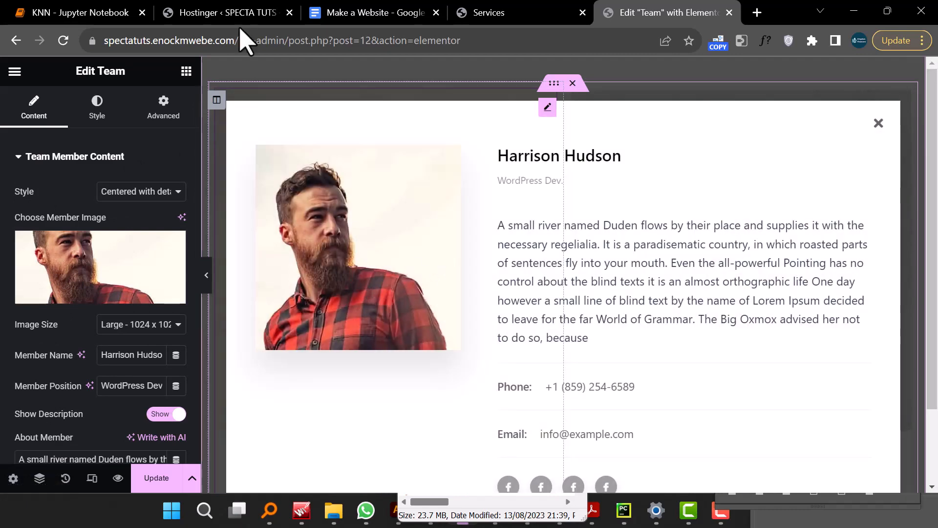
pyautogui.click(67, 296)
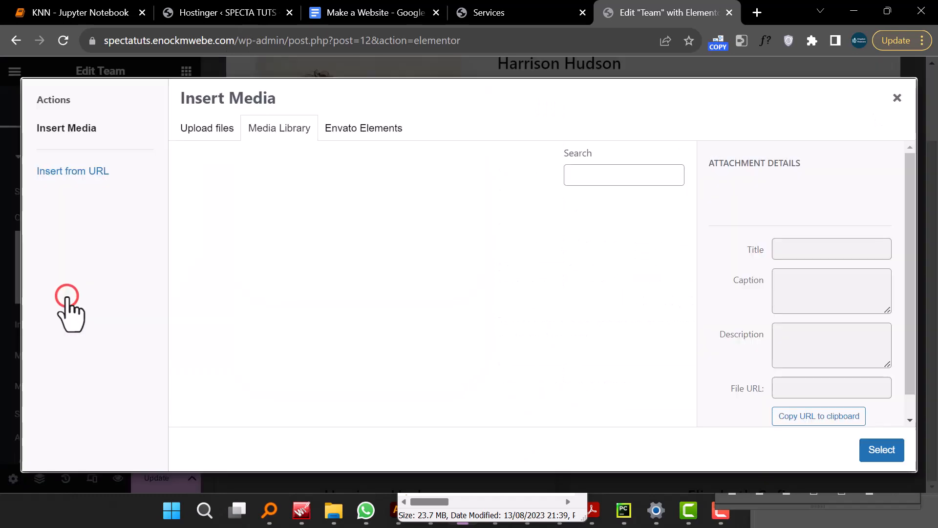
pyautogui.scroll(-3, 552, 277)
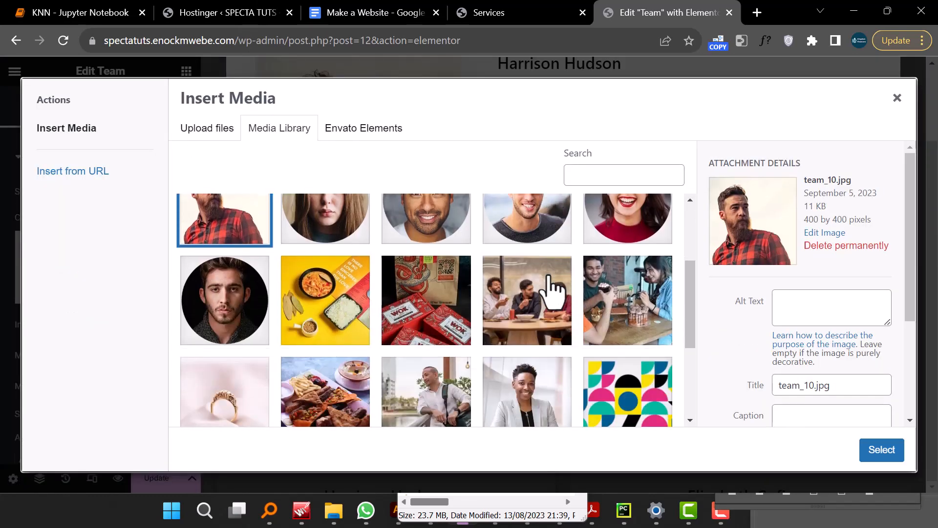
pyautogui.click(521, 344)
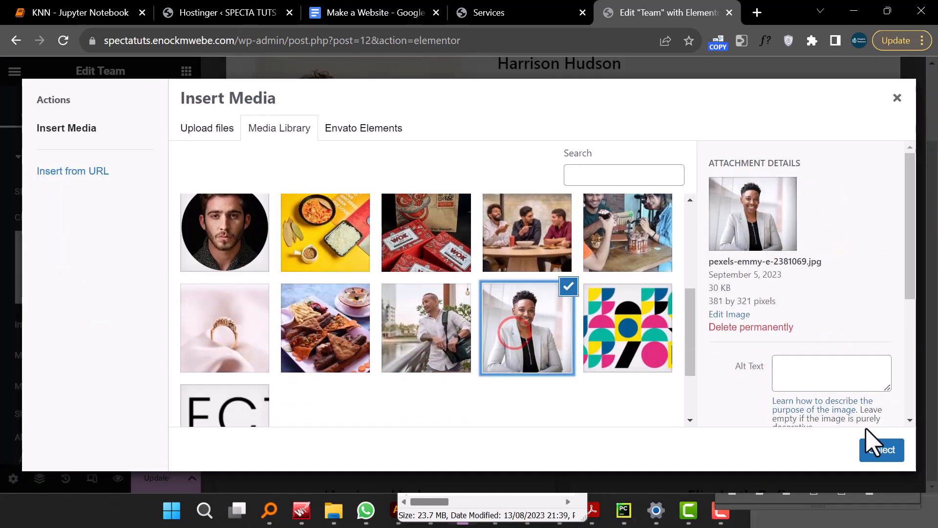
pyautogui.click(881, 450)
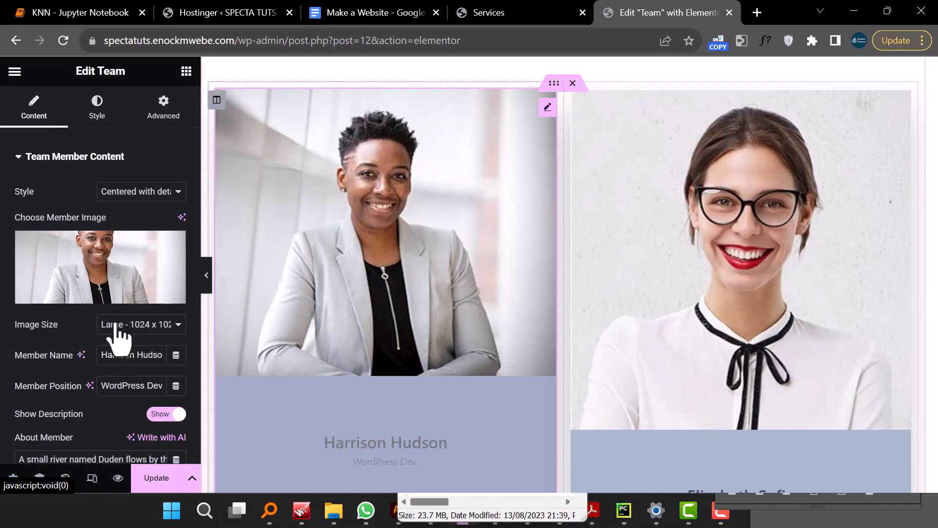
# - Switch the first team member's image back to team_10.jpg from the media library
pyautogui.click(74, 291)
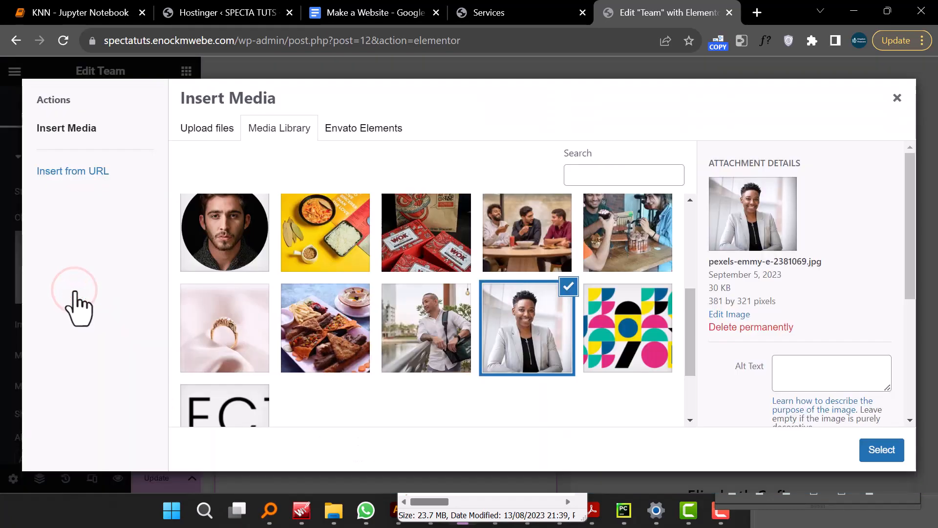
pyautogui.scroll(4, 545, 292)
pyautogui.scroll(-4, 544, 292)
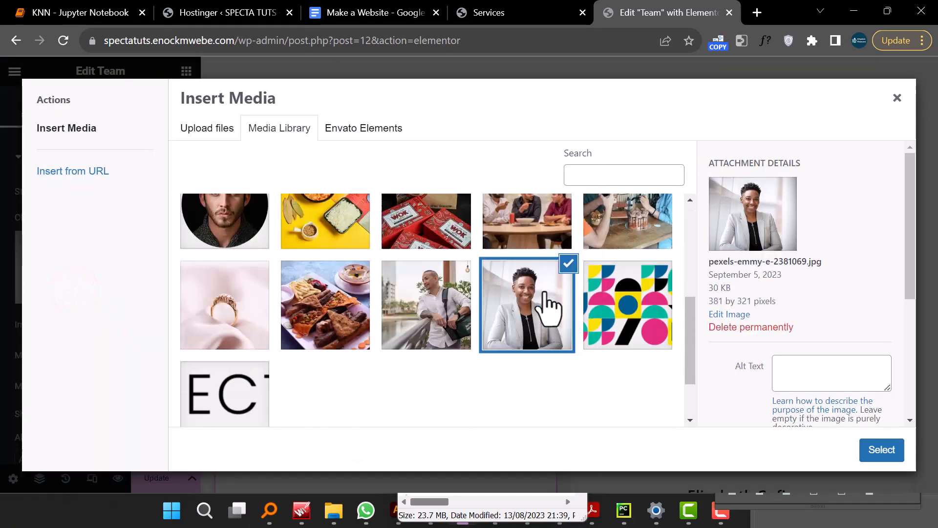
pyautogui.scroll(3, 548, 305)
pyautogui.click(196, 270)
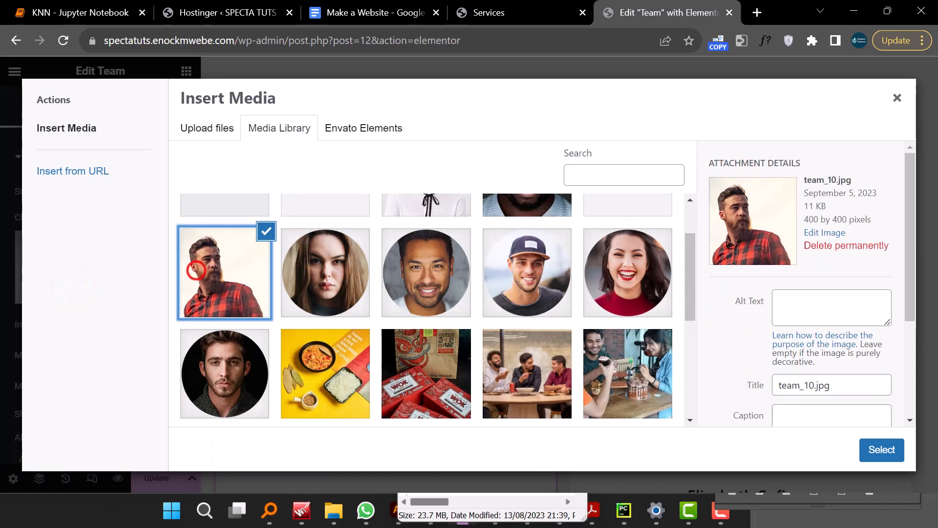
pyautogui.click(884, 454)
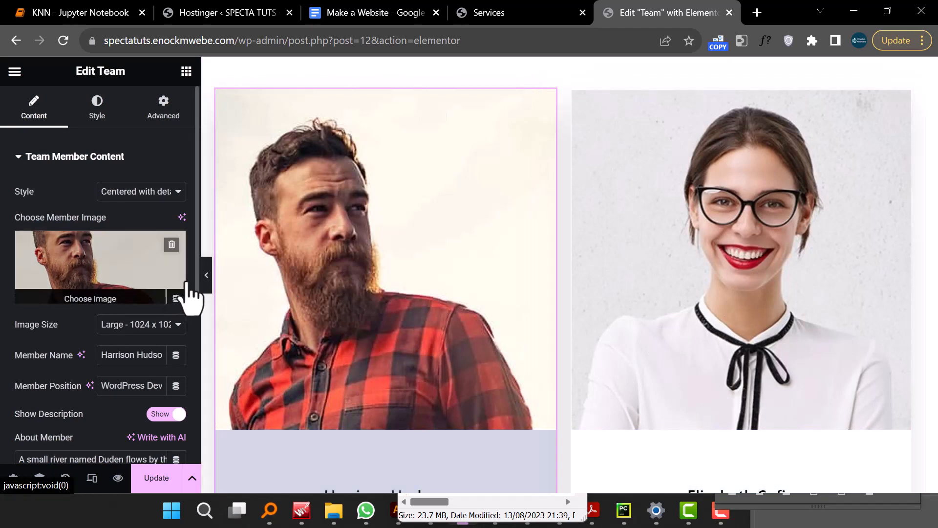
pyautogui.click(205, 278)
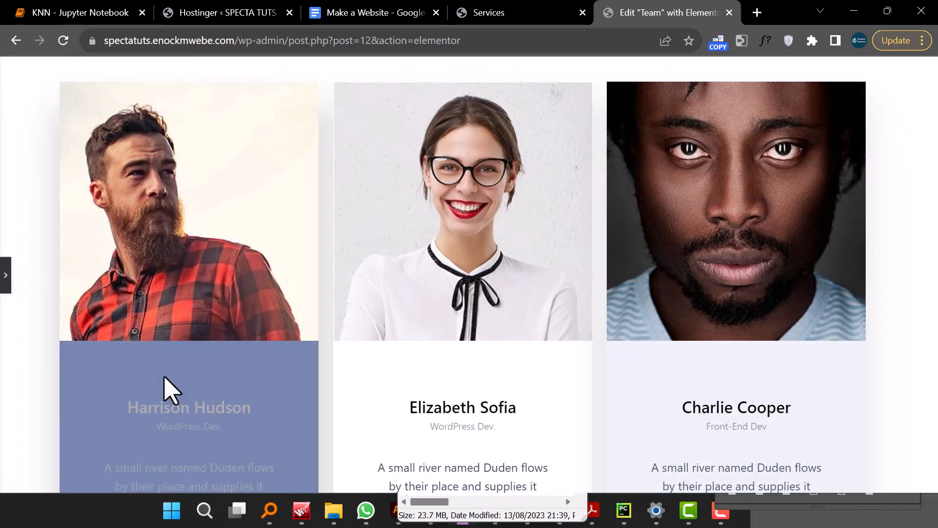
# - Set the first team card's hover background to a classic fill using the pink global color
pyautogui.click(5, 288)
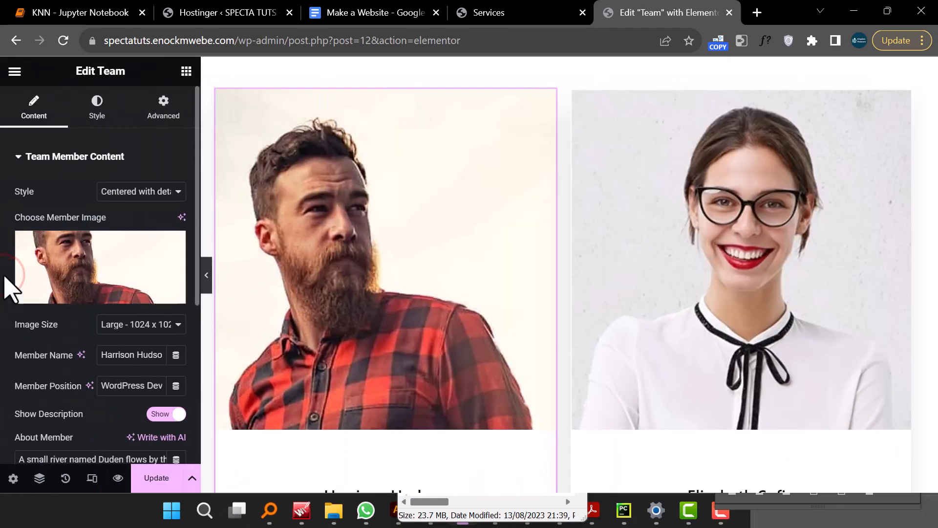
pyautogui.click(99, 109)
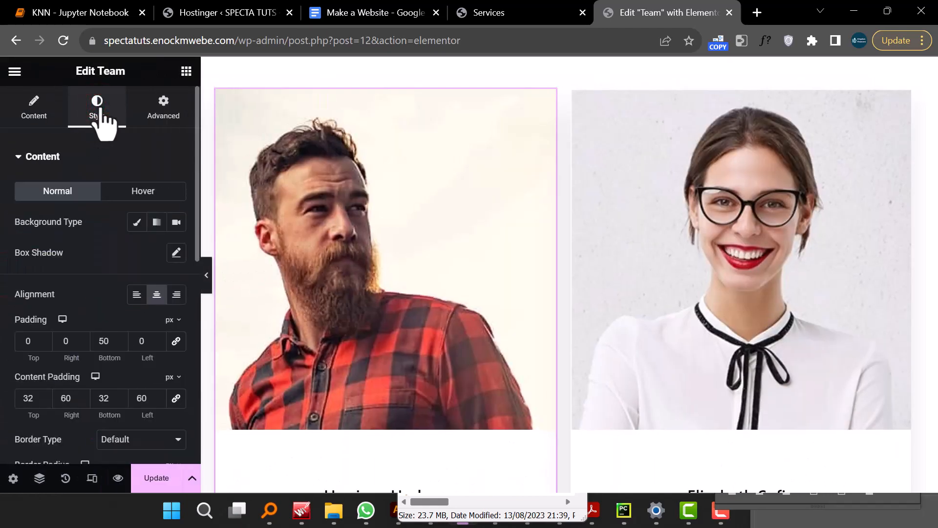
pyautogui.click(141, 192)
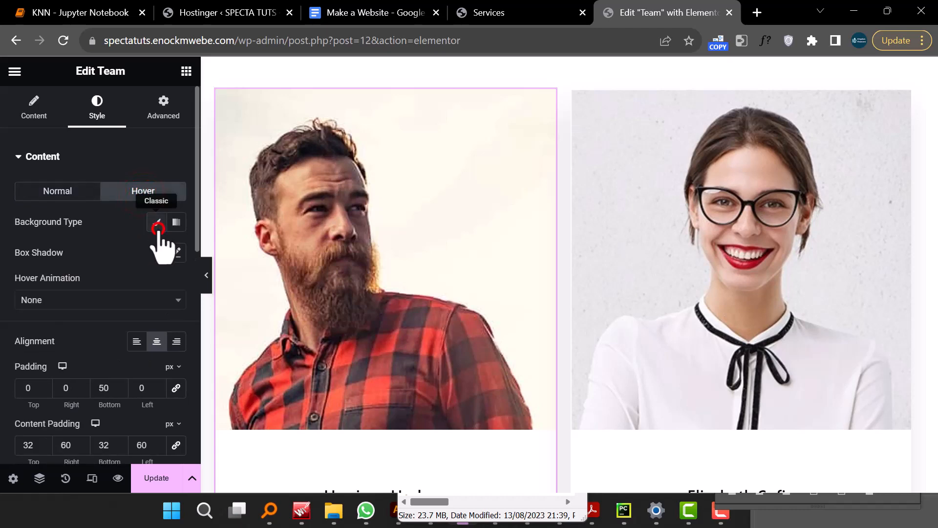
pyautogui.click(157, 226)
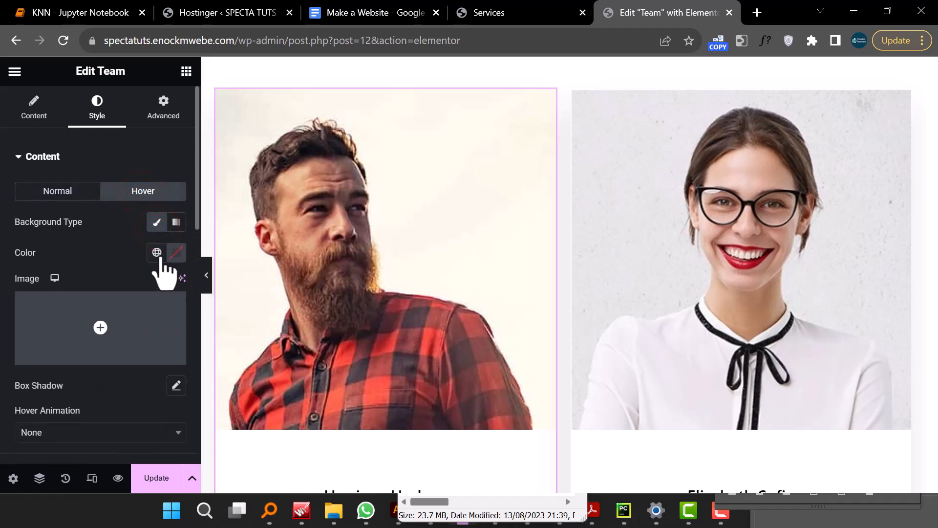
pyautogui.click(157, 253)
pyautogui.click(100, 322)
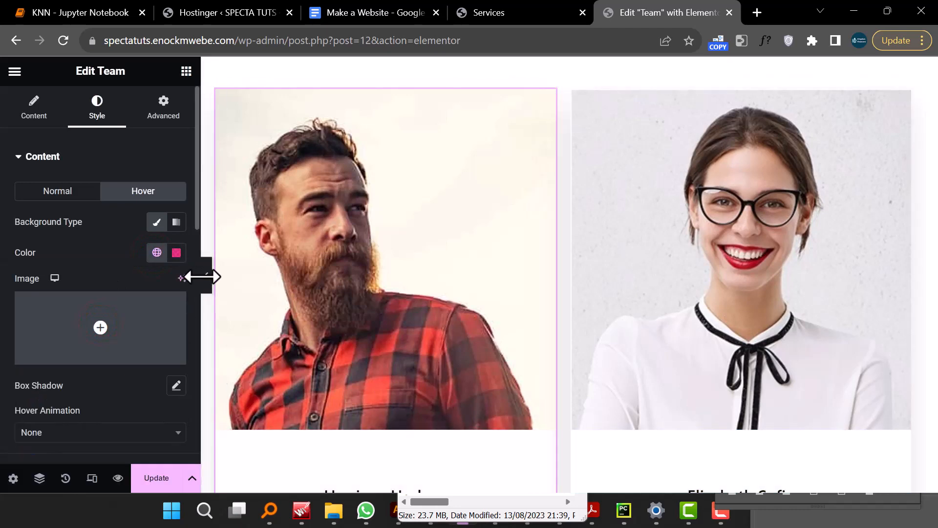
# - Copy the first team card's style and paste it onto the second team card
pyautogui.click(206, 276)
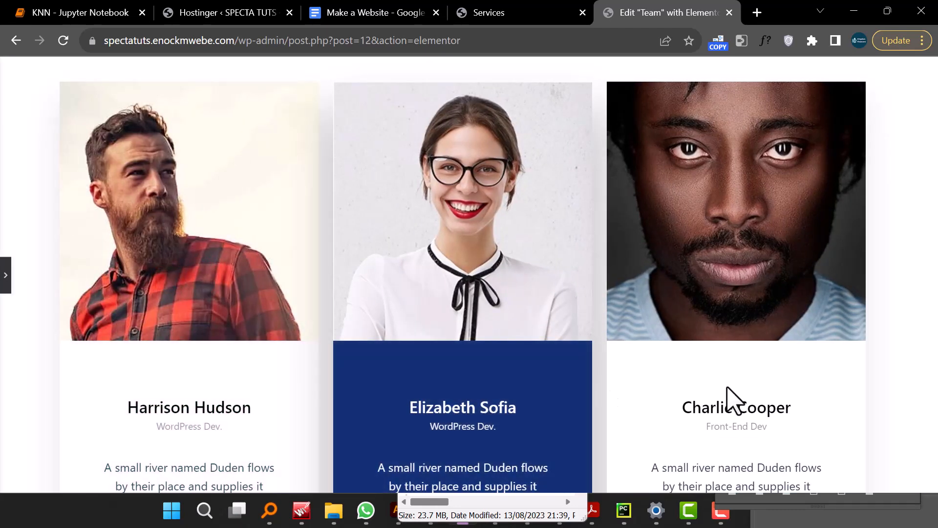
pyautogui.click(4, 276)
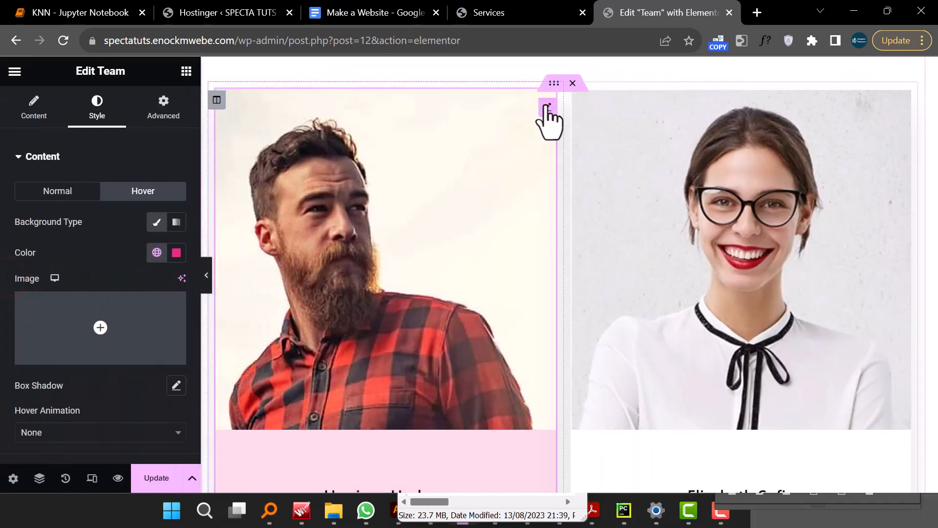
pyautogui.rightClick(549, 116)
pyautogui.click(591, 170)
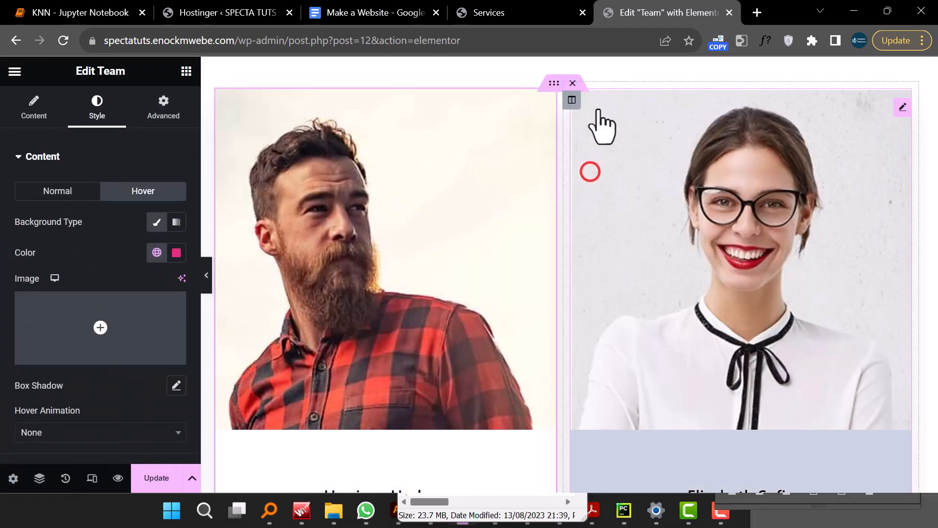
pyautogui.rightClick(902, 108)
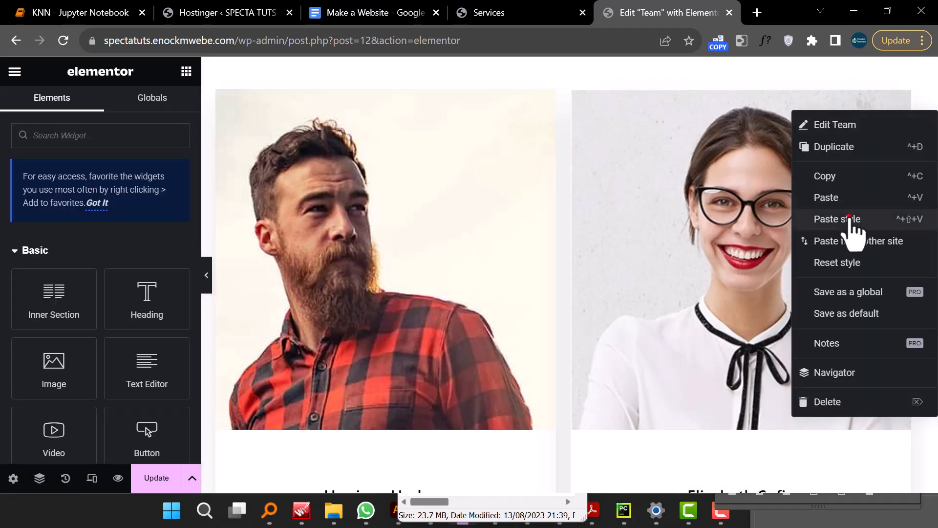
pyautogui.click(850, 219)
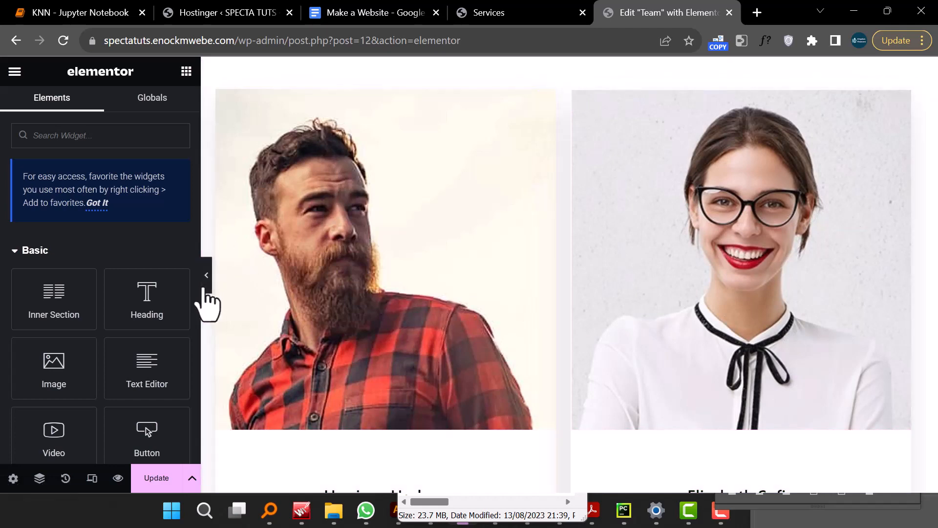
# - Paste the copied style onto the third team card
pyautogui.scroll(-2, 207, 306)
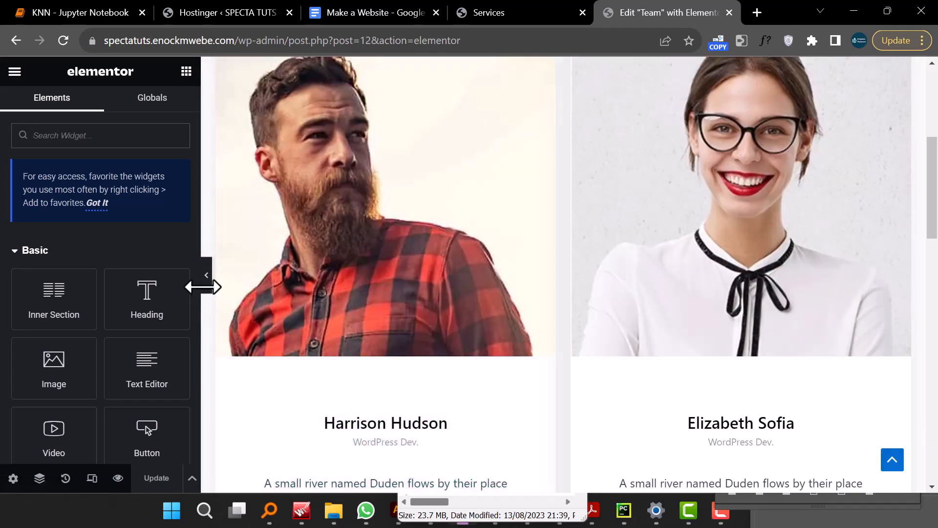
pyautogui.scroll(-10, 373, 412)
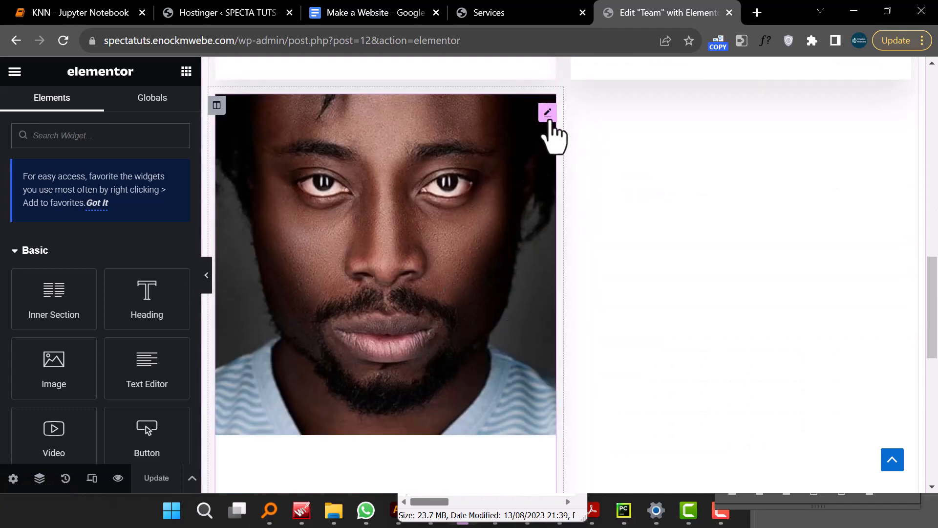
pyautogui.scroll(-5, 461, 383)
pyautogui.rightClick(362, 303)
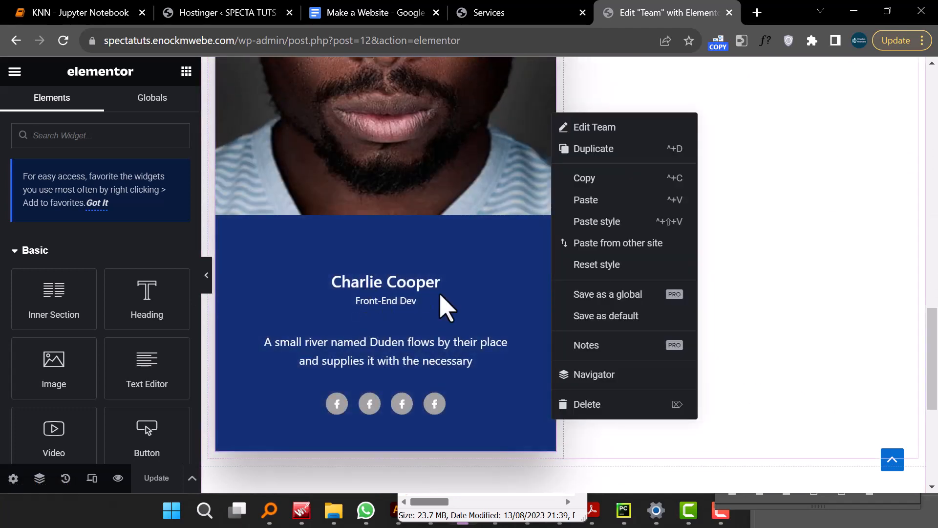
pyautogui.scroll(5, 478, 310)
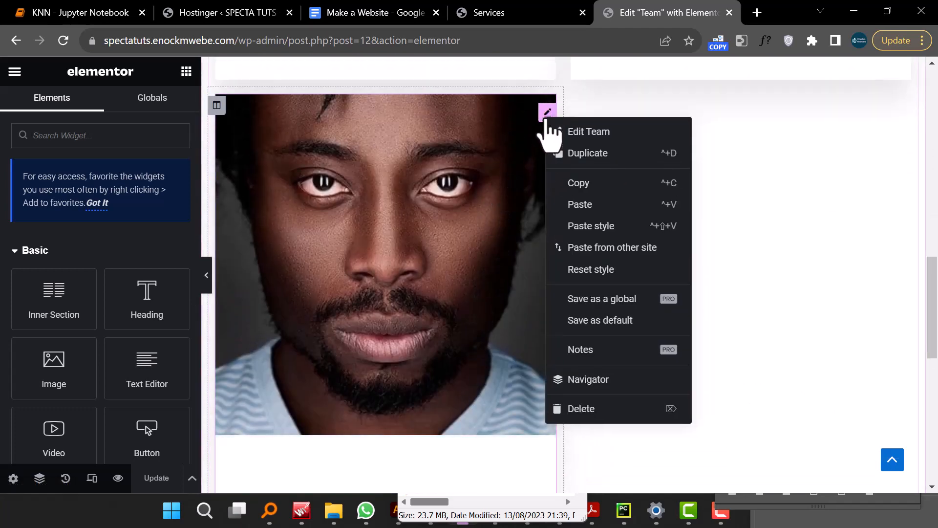
pyautogui.click(594, 226)
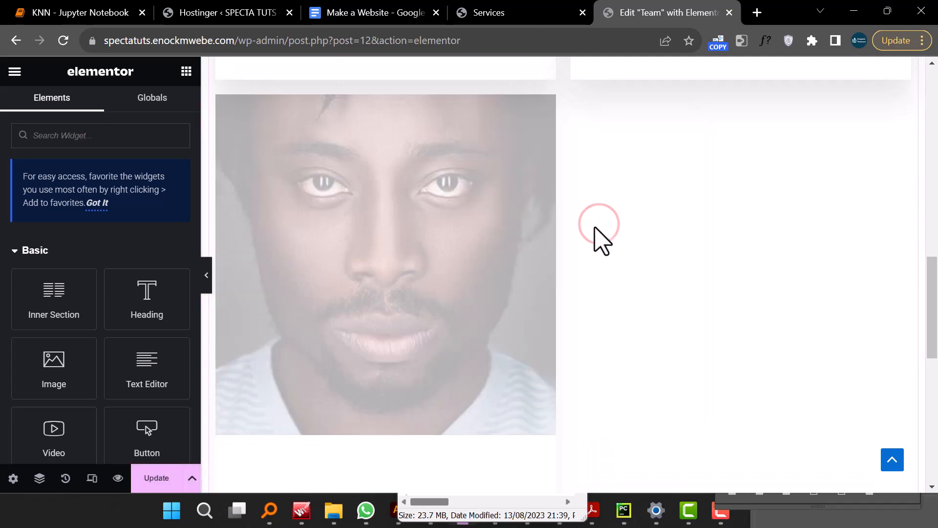
pyautogui.scroll(-5, 598, 229)
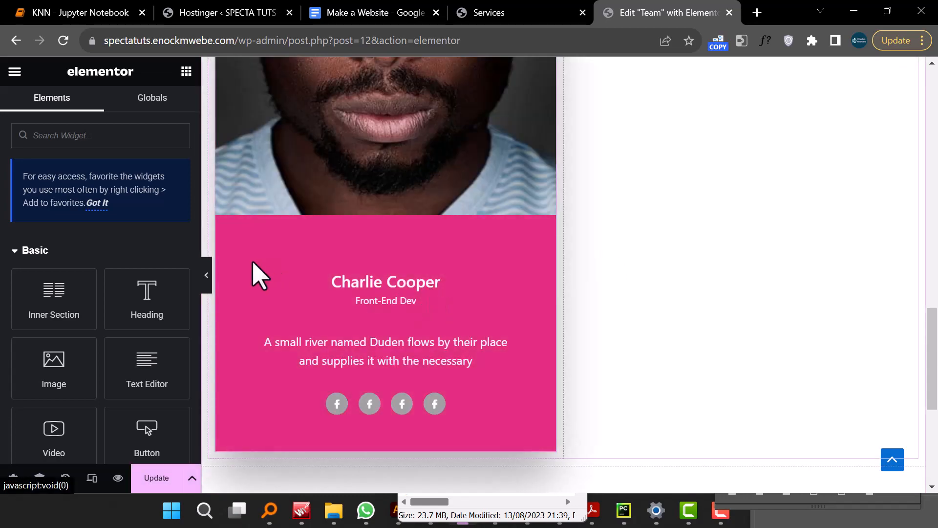
pyautogui.scroll(8, 481, 376)
pyautogui.scroll(6, 476, 361)
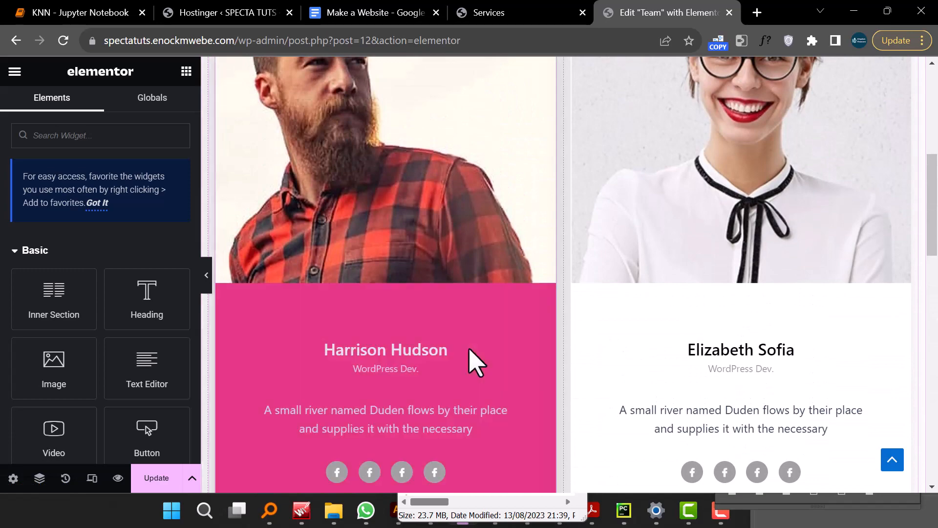
pyautogui.click(400, 348)
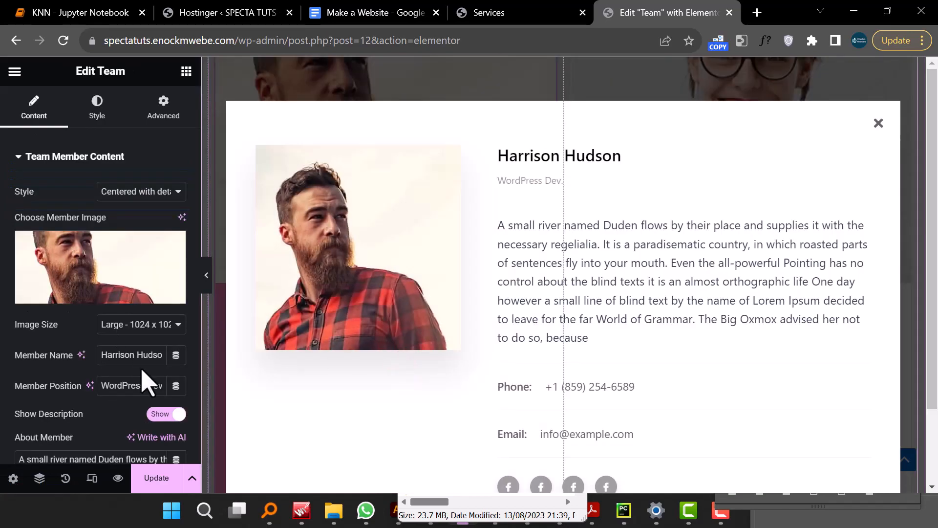
pyautogui.click(139, 355)
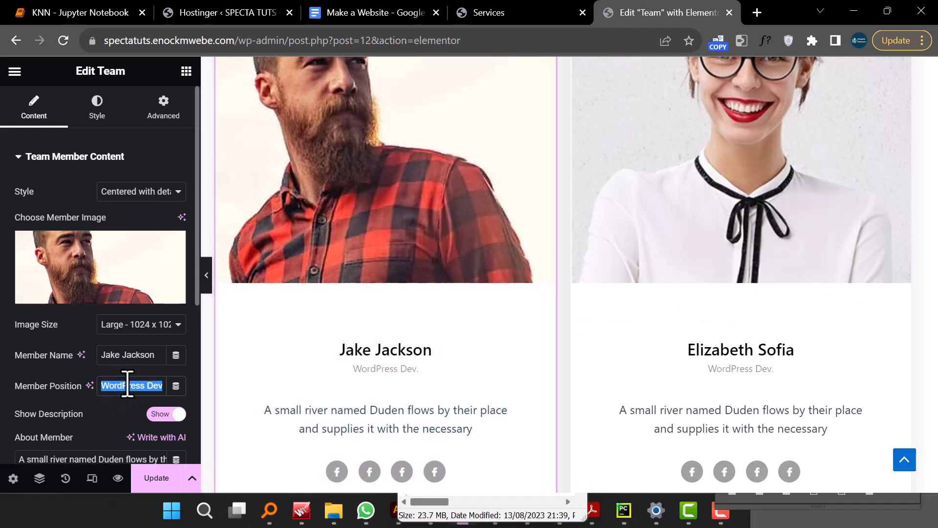
pyautogui.write('DF')
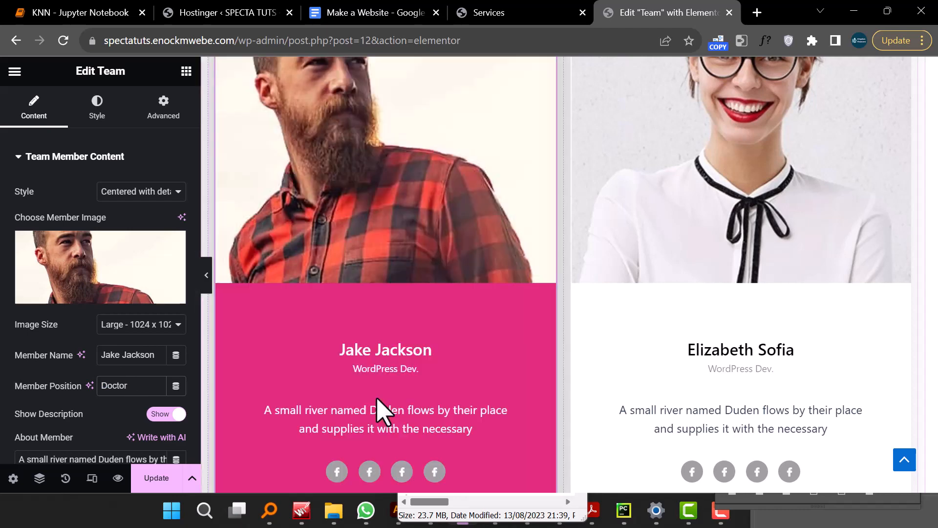
# - Open the first team member's Social Profiles settings
pyautogui.scroll(-3, 80, 432)
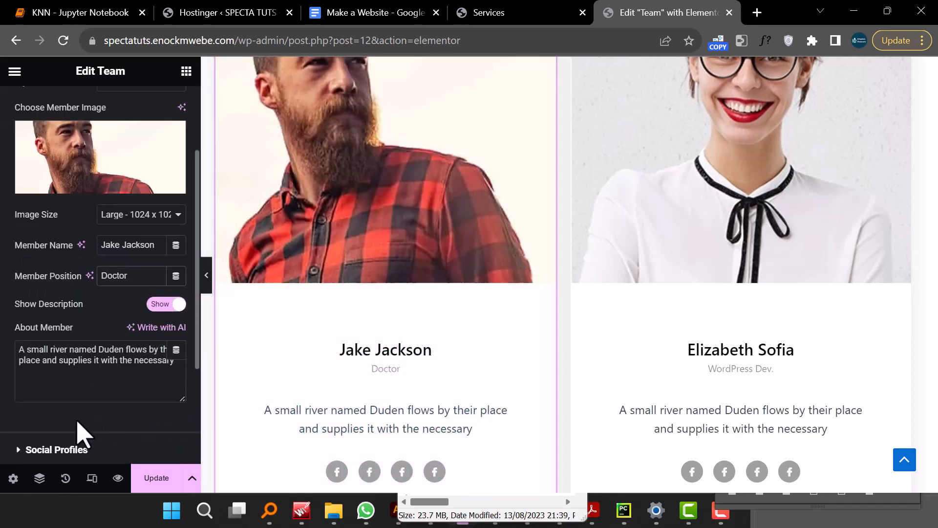
pyautogui.tripleClick(85, 363)
pyautogui.scroll(-3, 84, 362)
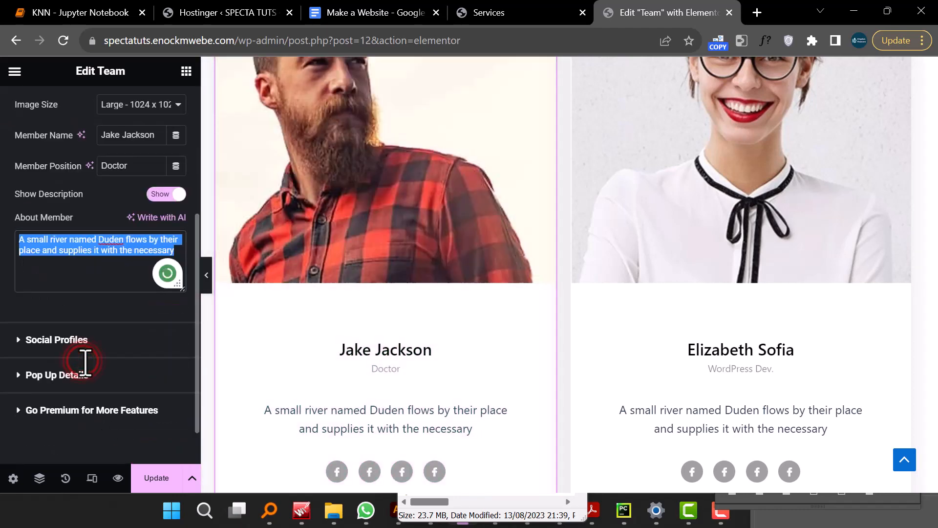
pyautogui.click(73, 339)
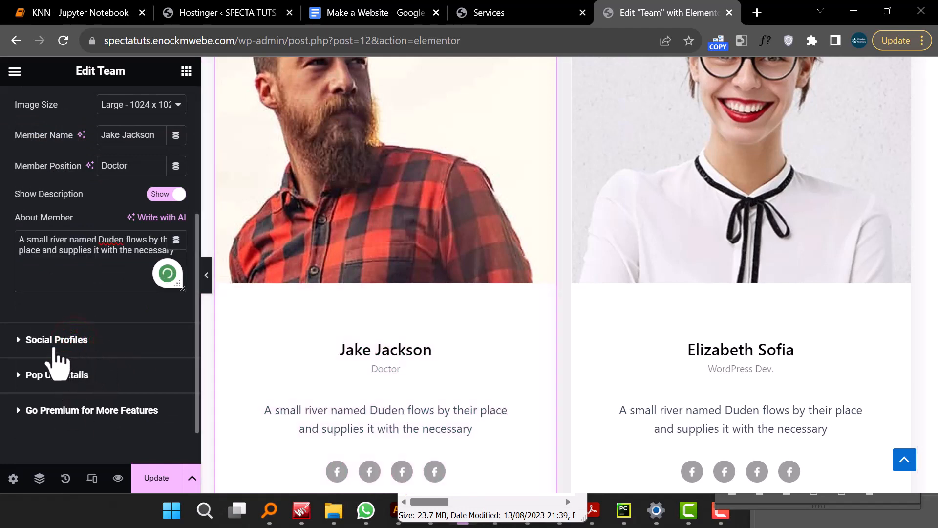
pyautogui.click(35, 348)
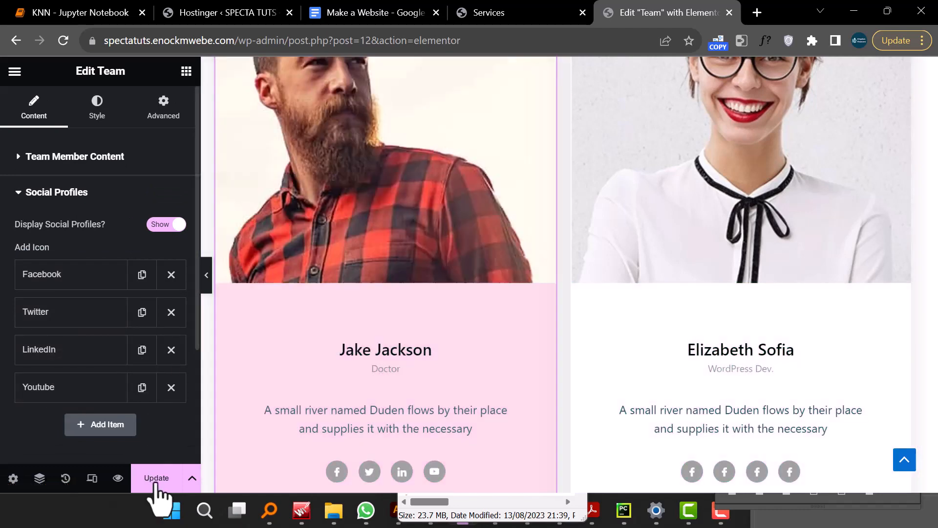
# - Update the Team page and preview the changes in a new tab
pyautogui.click(162, 484)
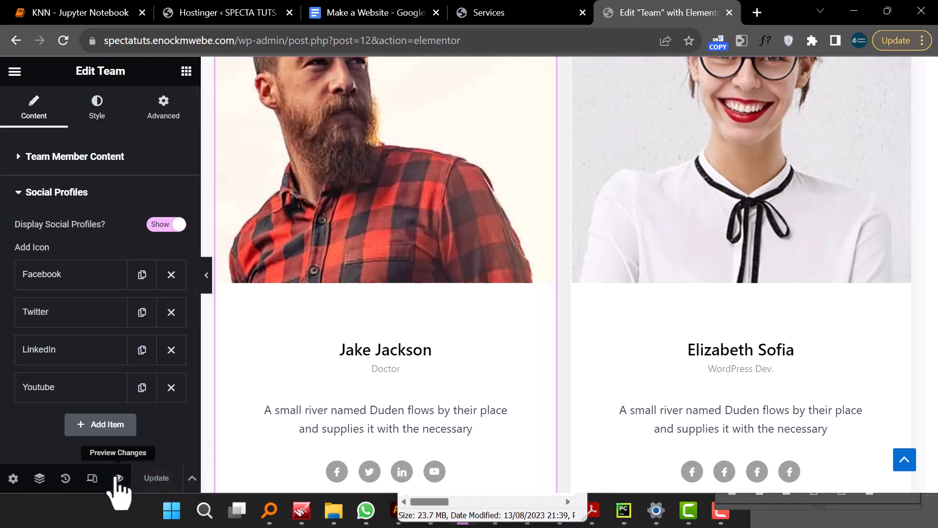
pyautogui.click(116, 477)
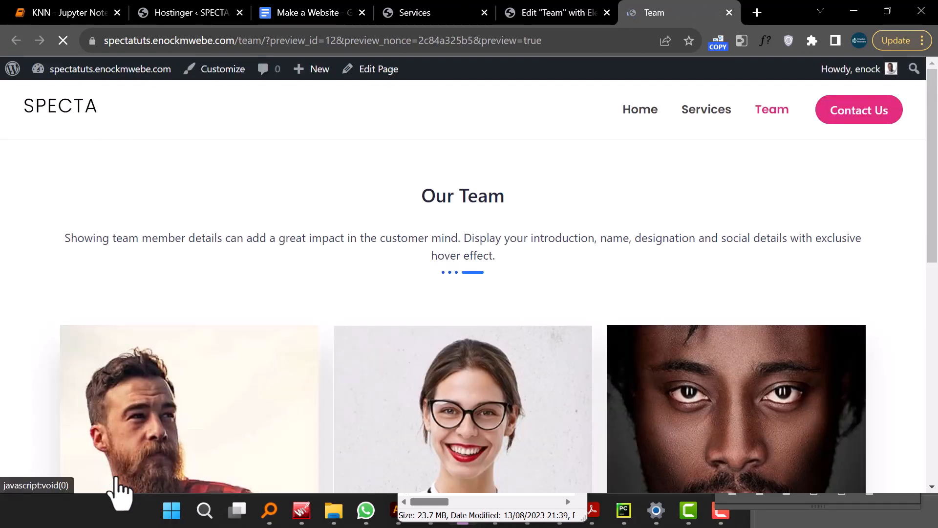
pyautogui.scroll(-10, 571, 316)
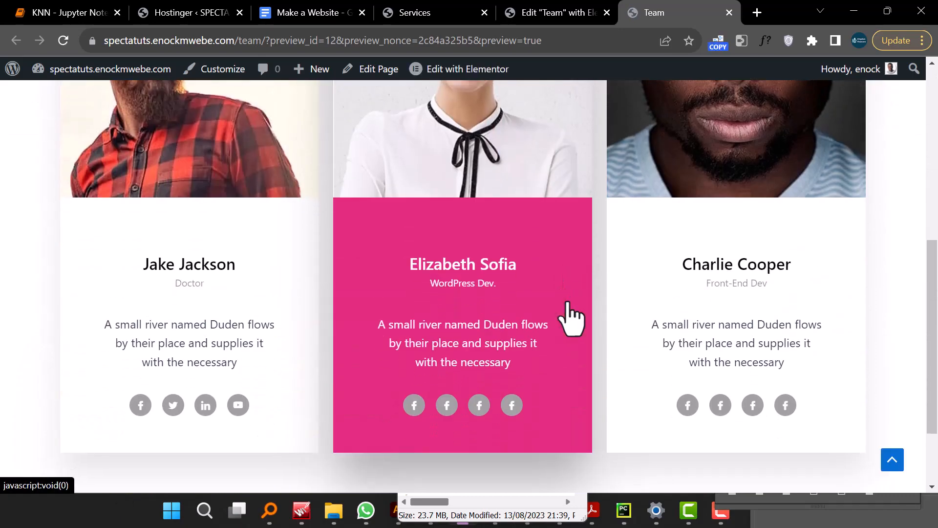
pyautogui.scroll(10, 718, 254)
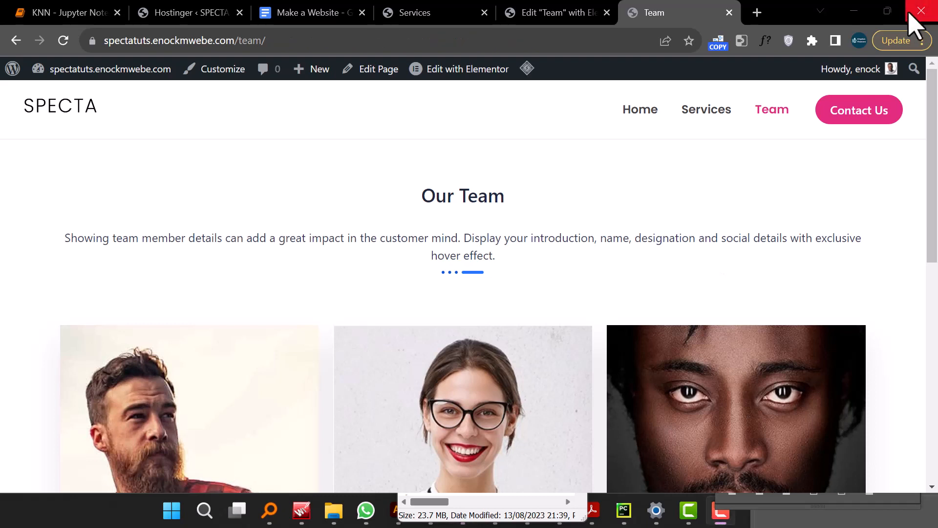
# - Go to the Services page and open it in the Elementor editor
pyautogui.click(712, 108)
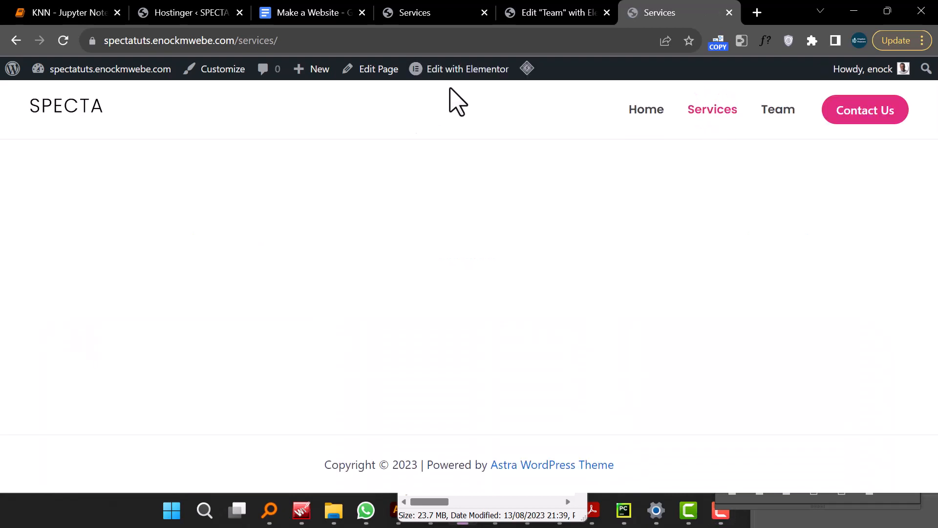
pyautogui.click(465, 69)
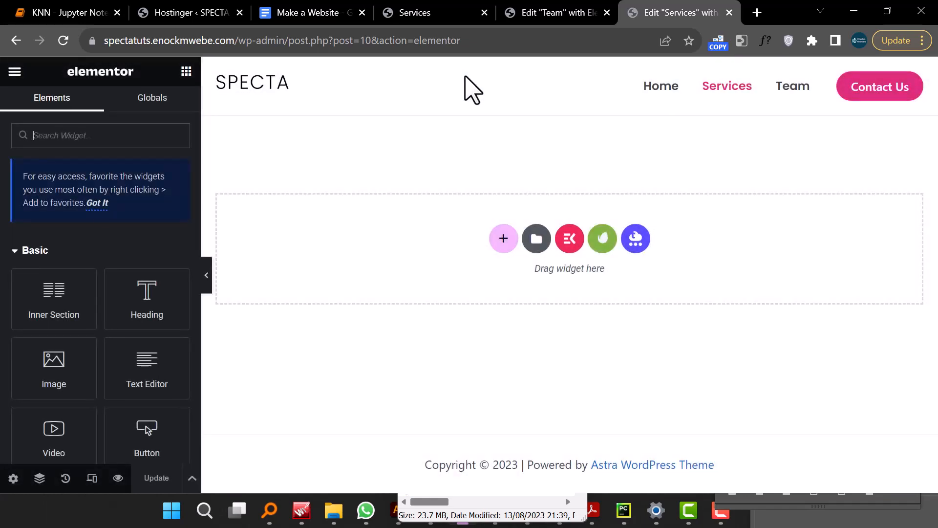
# - Insert the ElementsKit Pricing Table – Section 9 (04-Column with Gradient Style 2) section into the Services page
pyautogui.click(567, 242)
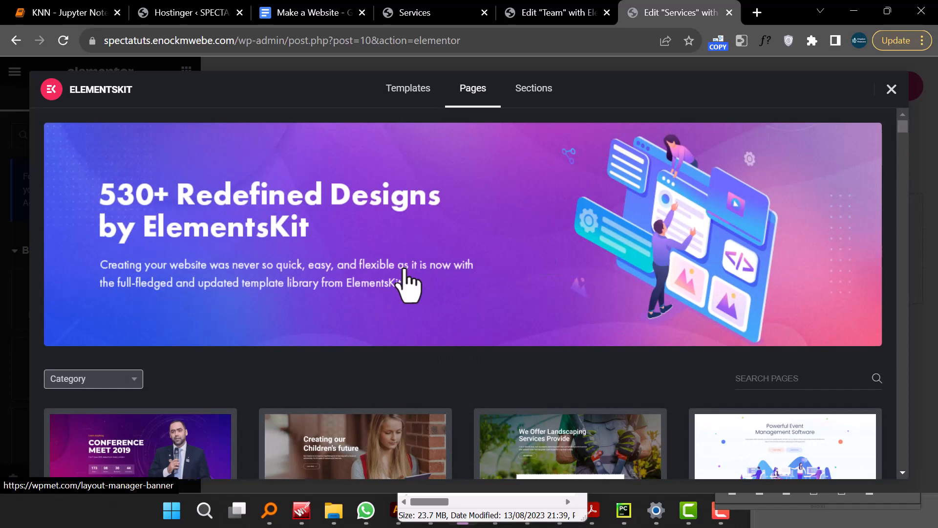
pyautogui.click(95, 377)
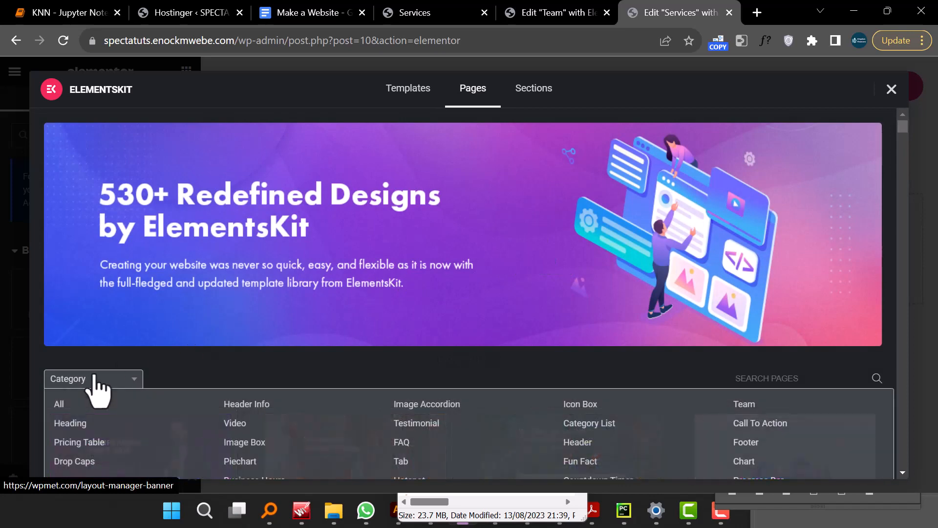
pyautogui.scroll(-2, 98, 391)
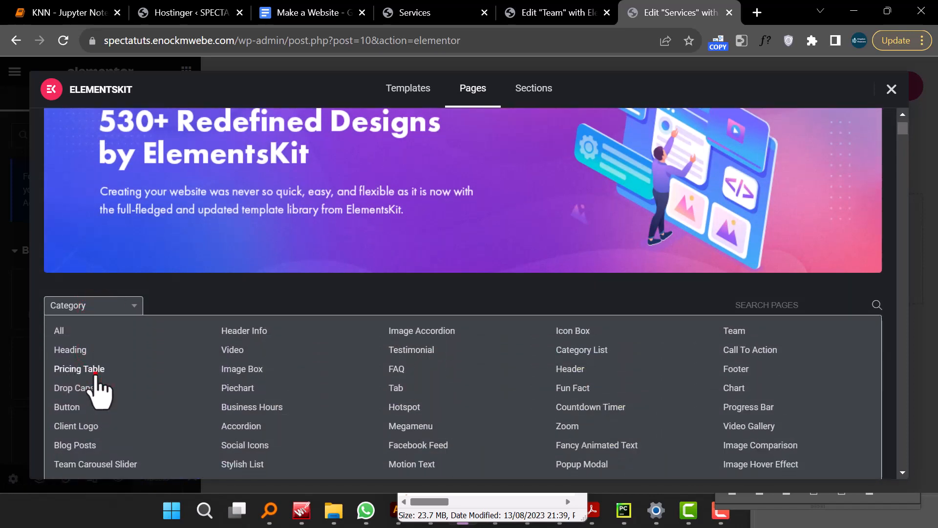
pyautogui.click(95, 374)
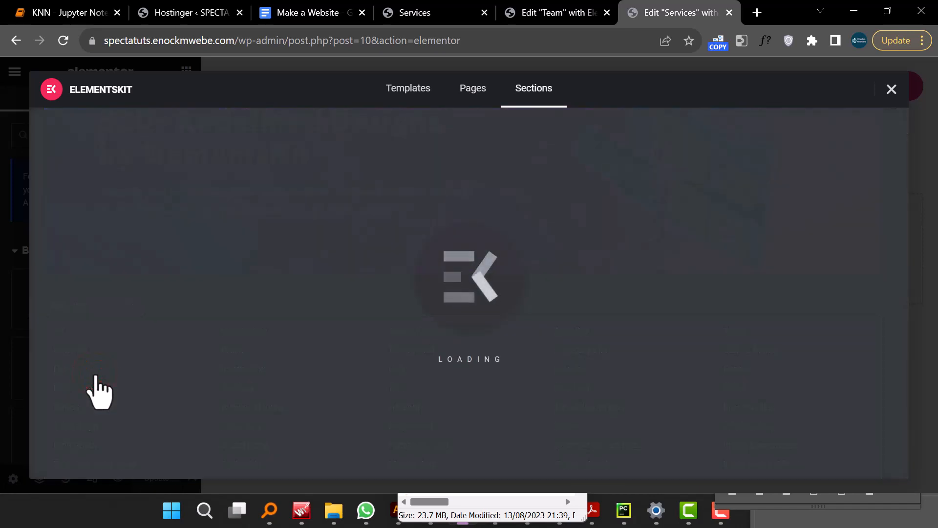
pyautogui.scroll(-4, 593, 352)
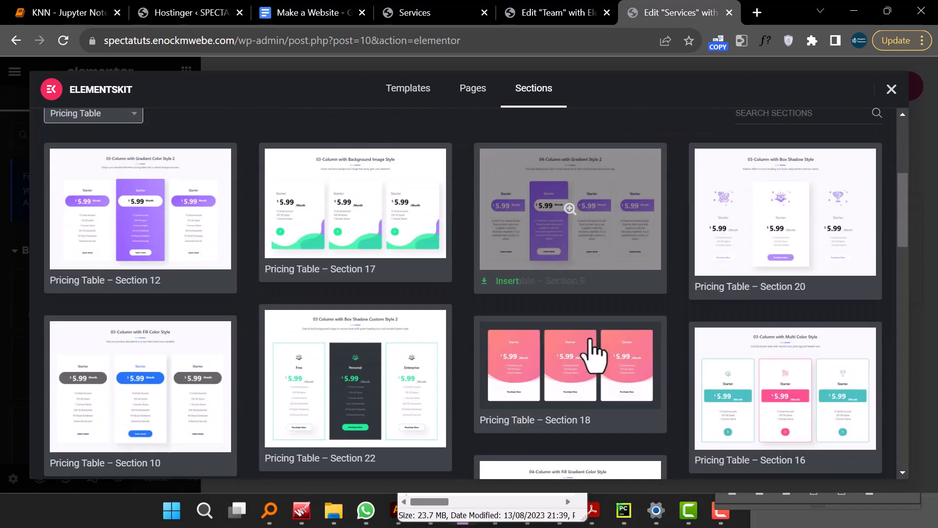
pyautogui.scroll(-6, 591, 351)
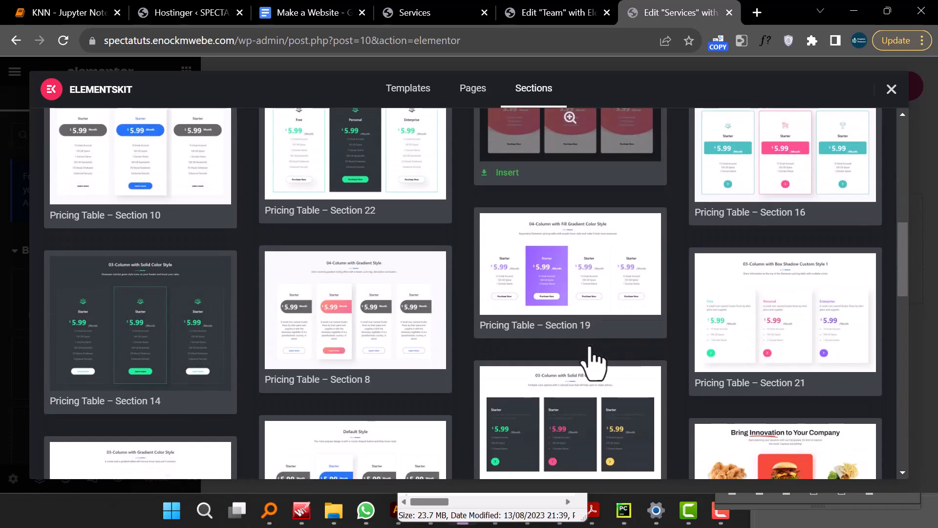
pyautogui.scroll(10, 593, 361)
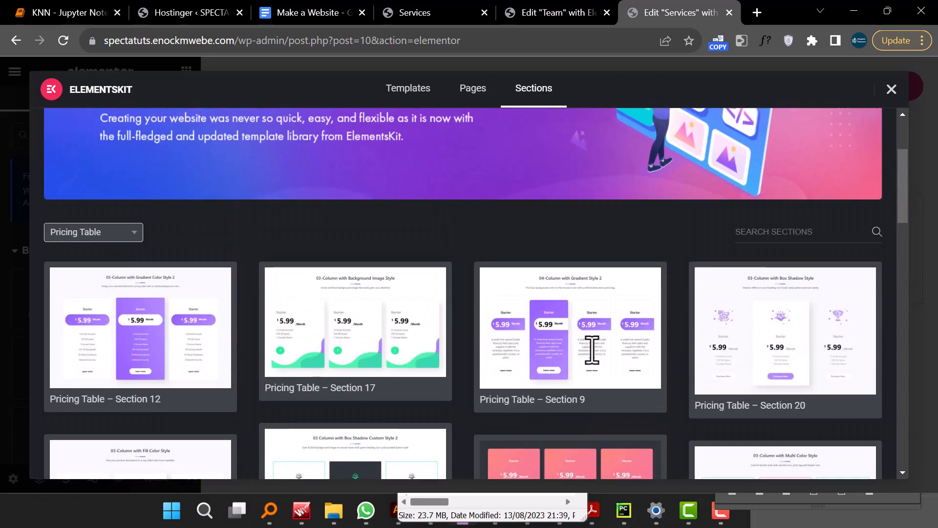
pyautogui.click(593, 309)
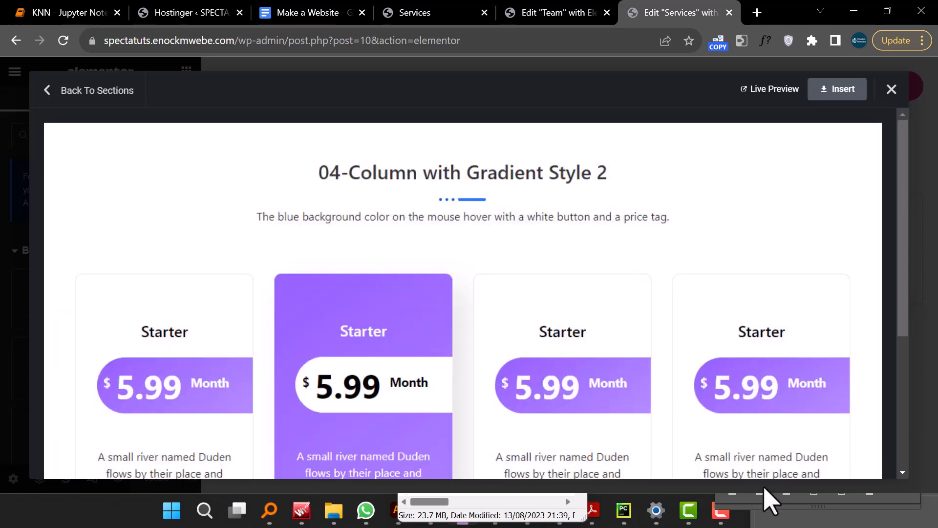
pyautogui.scroll(-5, 810, 293)
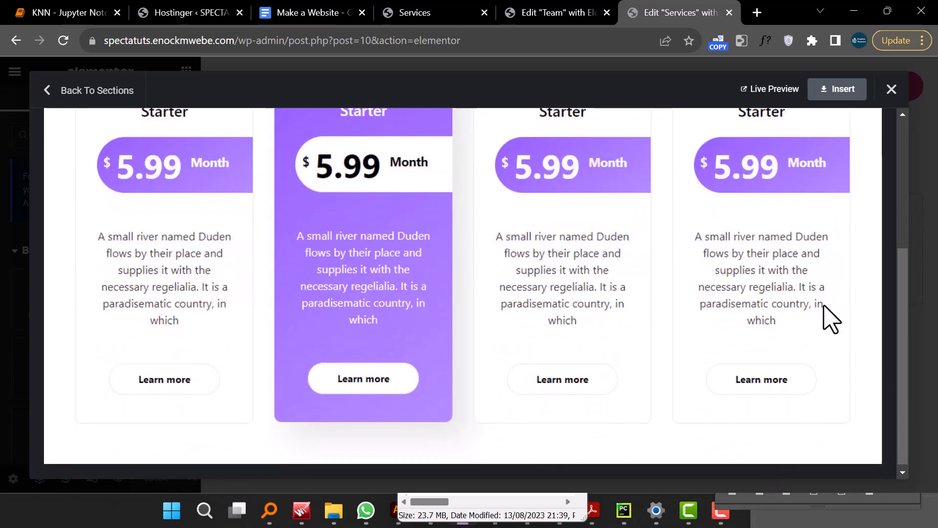
pyautogui.click(856, 90)
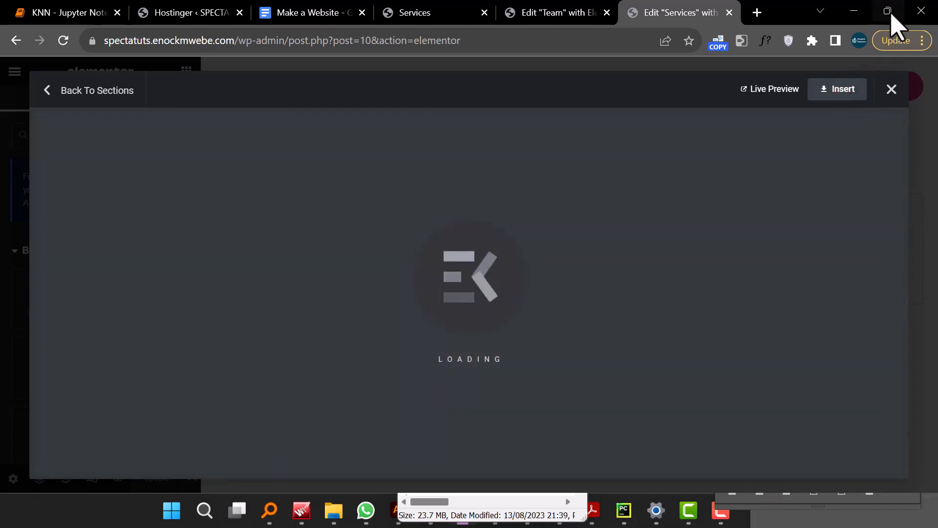
pyautogui.moveTo(890, 17)
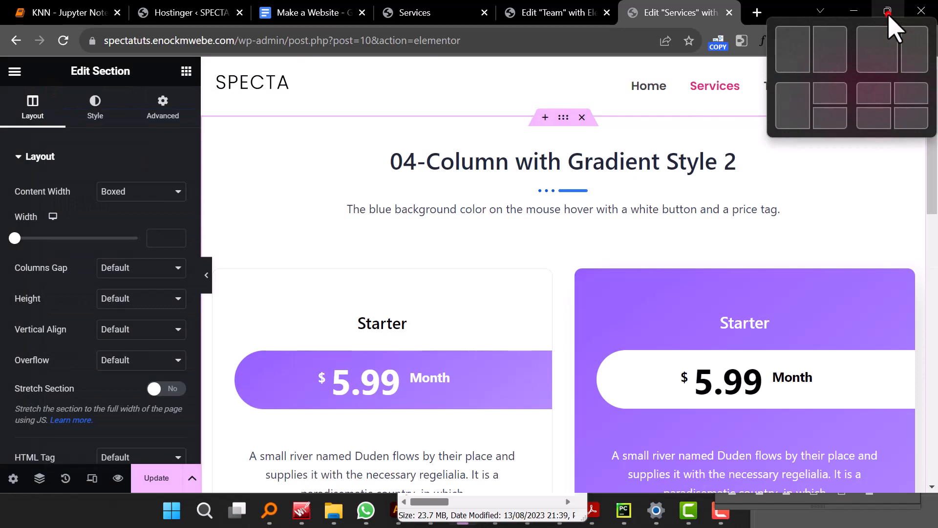
pyautogui.click(889, 12)
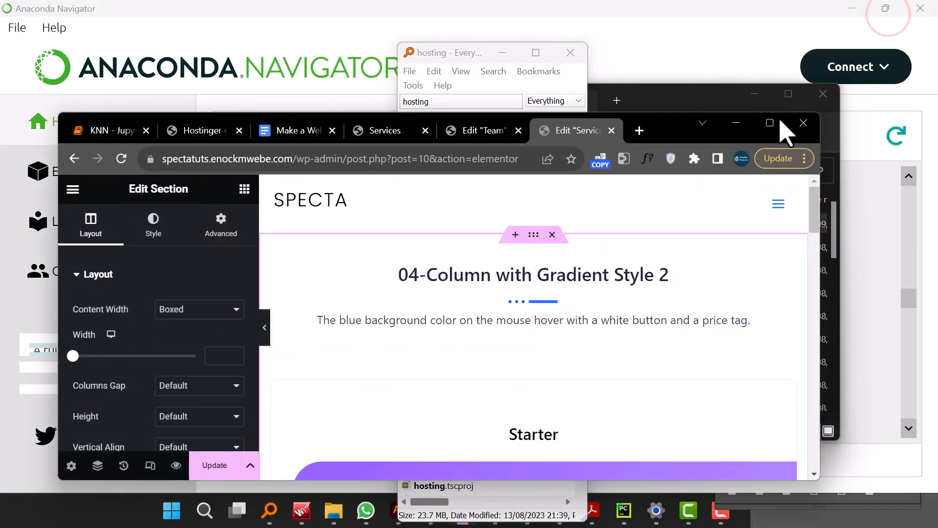
pyautogui.click(765, 128)
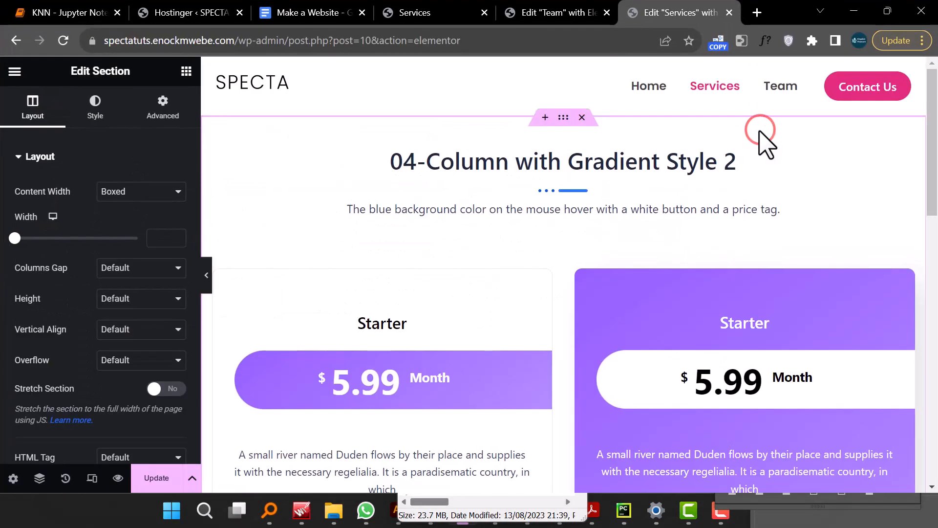
# - Scroll through the inserted pricing cards to examine their hover effects
pyautogui.scroll(-3, 559, 288)
pyautogui.scroll(-6, 557, 281)
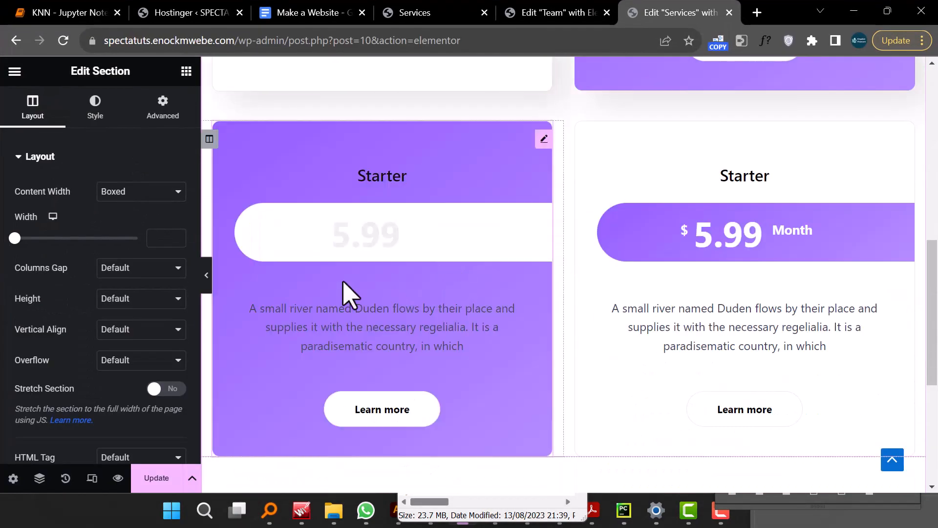
pyautogui.scroll(7, 350, 296)
pyautogui.scroll(2, 342, 315)
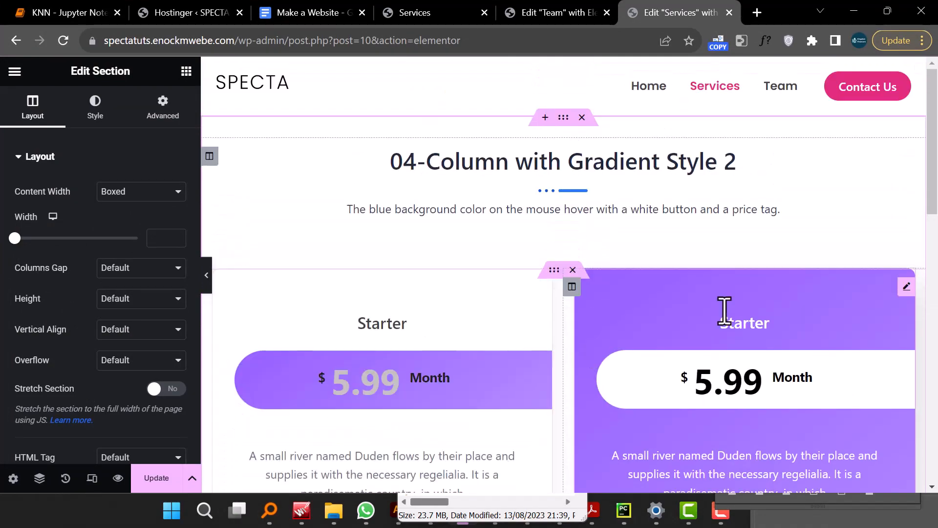
pyautogui.scroll(-15, 356, 352)
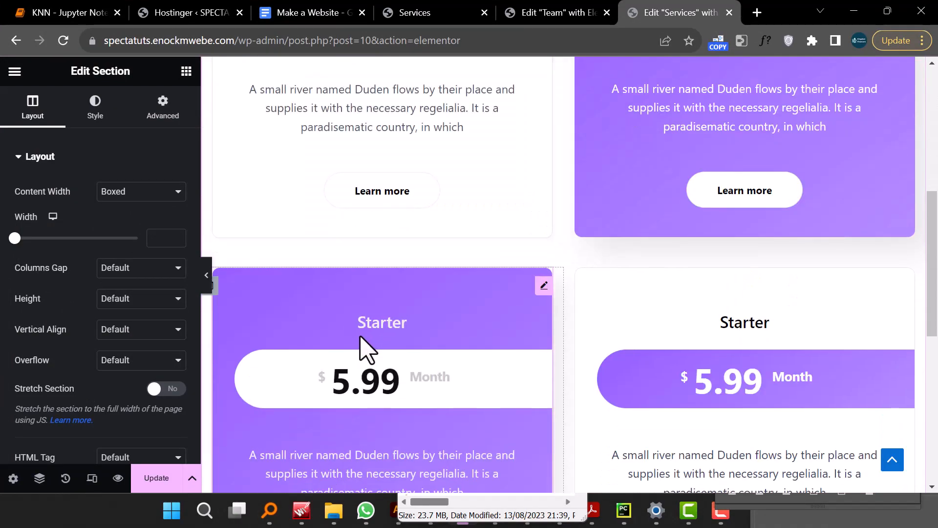
pyautogui.scroll(5, 531, 234)
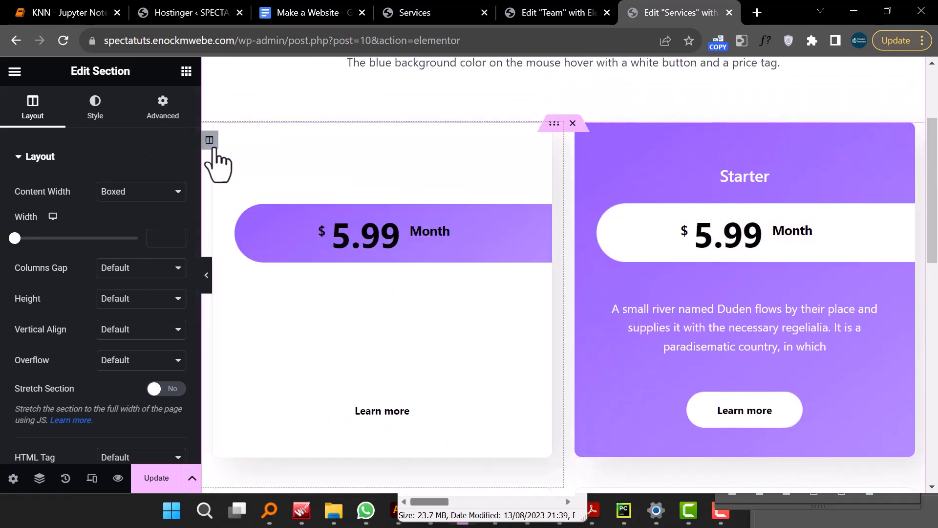
# - Select the first pricing card's column and examine its Advanced settings
pyautogui.click(209, 141)
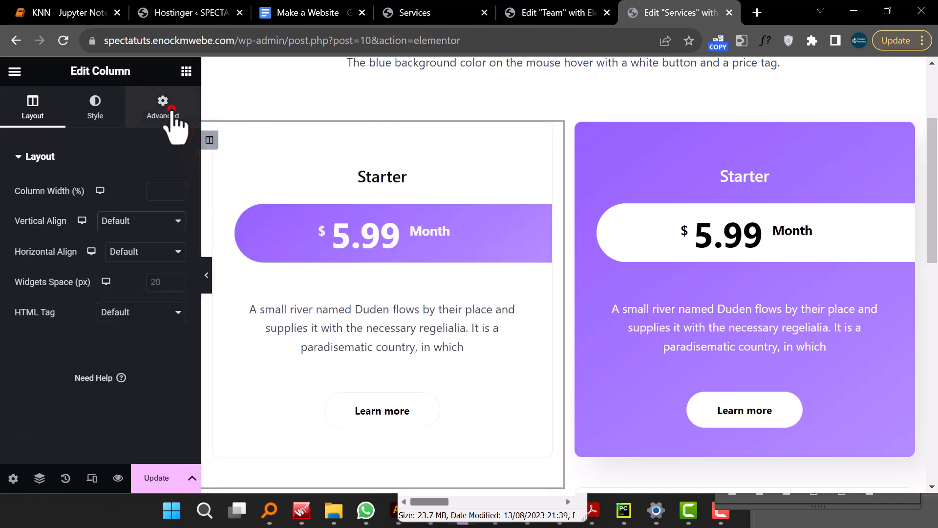
pyautogui.click(171, 110)
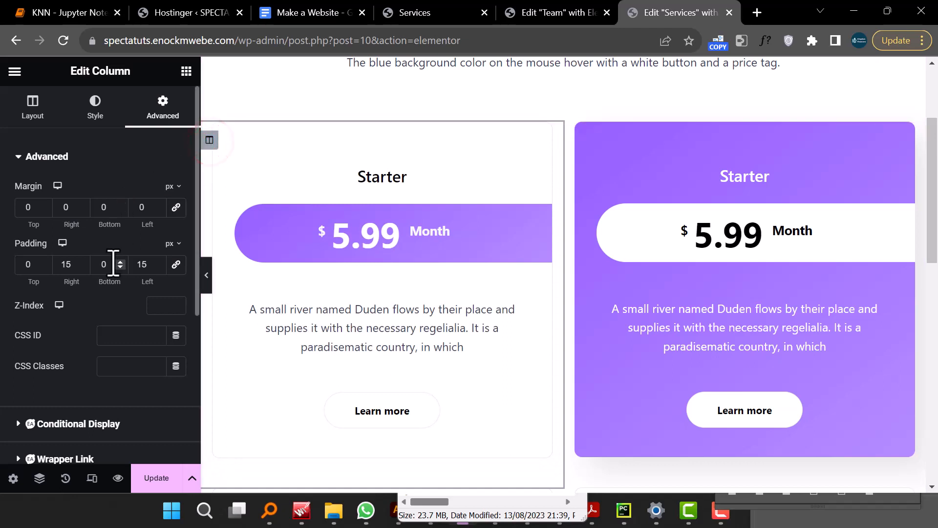
pyautogui.scroll(-5, 115, 262)
pyautogui.scroll(5, 115, 262)
pyautogui.click(155, 108)
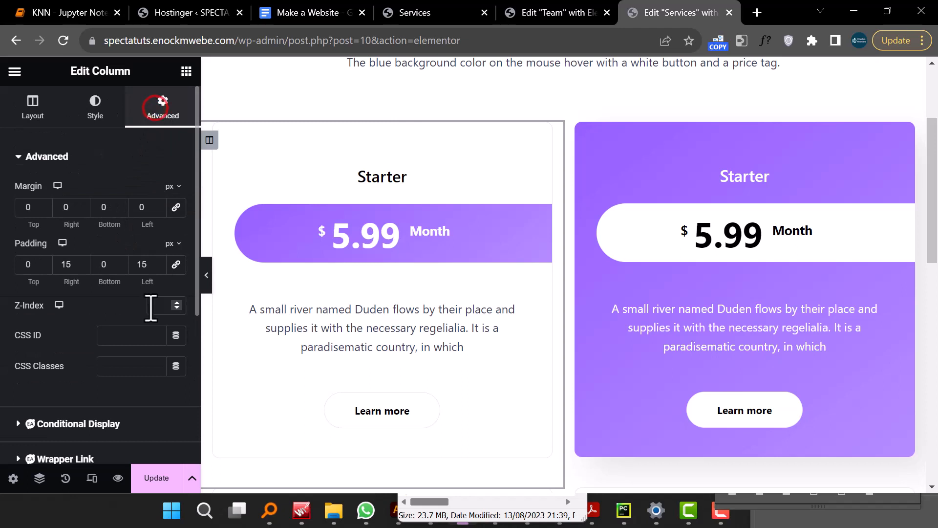
pyautogui.scroll(-5, 97, 293)
pyautogui.scroll(5, 29, 298)
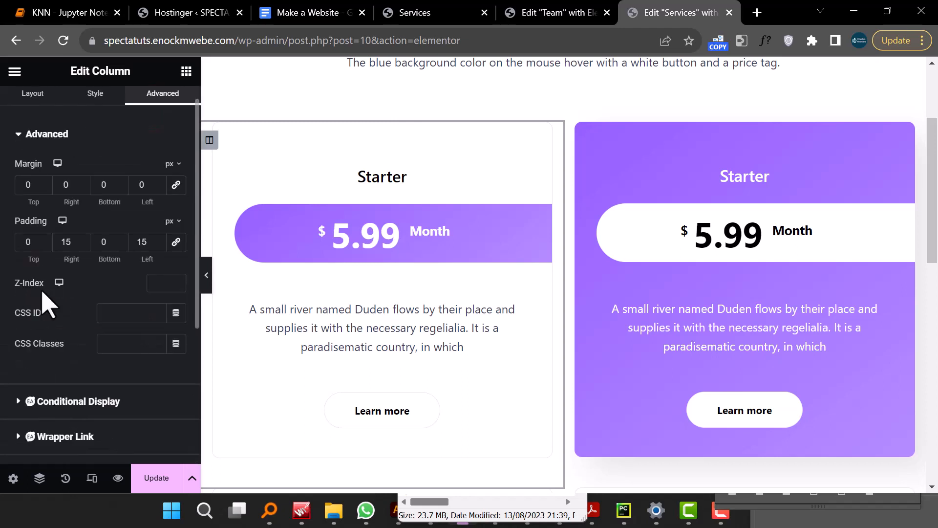
pyautogui.scroll(-2, 93, 317)
pyautogui.scroll(-2, 115, 332)
pyautogui.scroll(4, 115, 335)
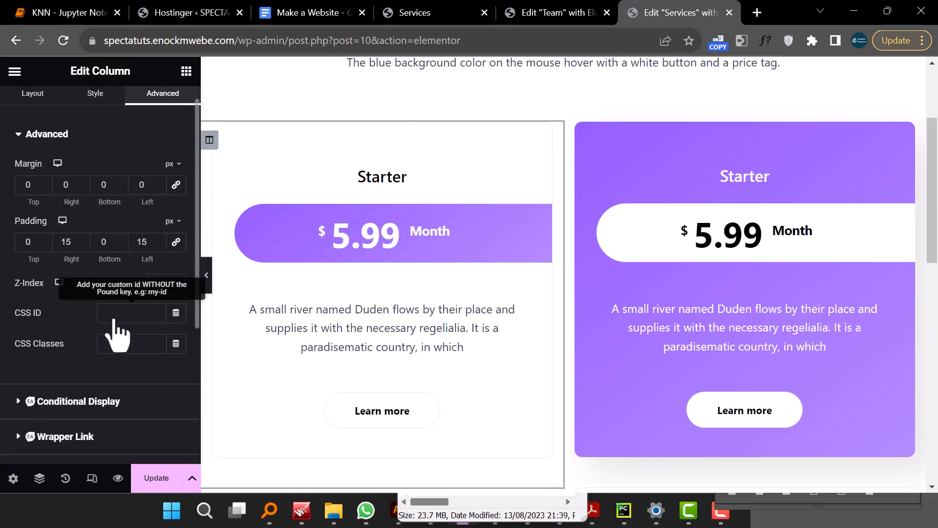
pyautogui.scroll(-4, 101, 281)
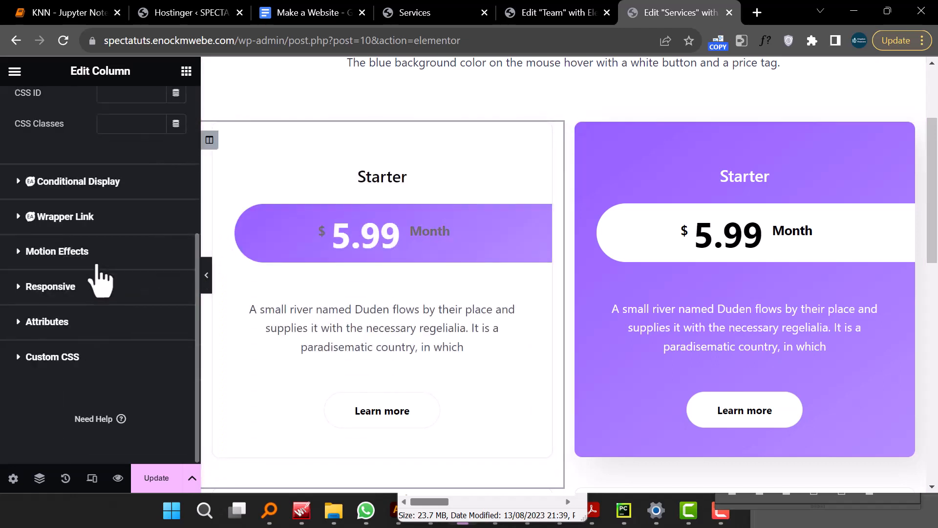
pyautogui.scroll(5, 100, 281)
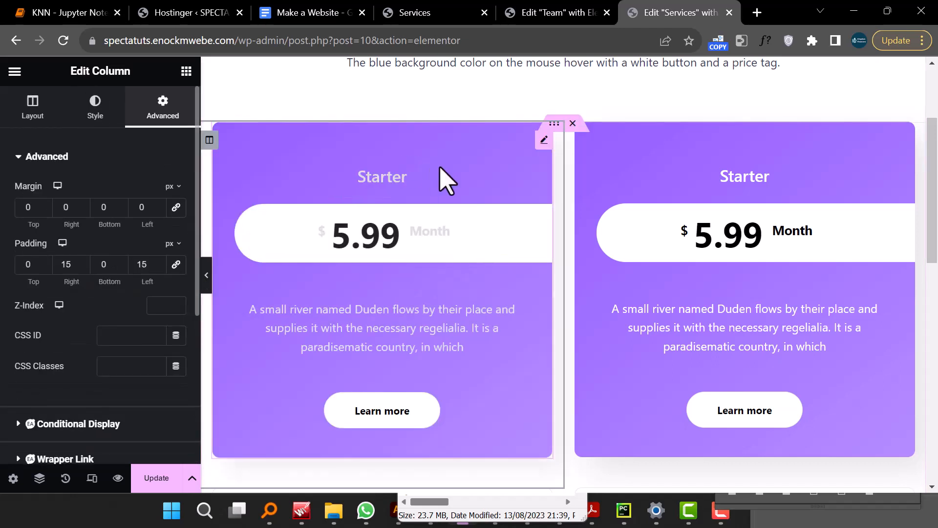
# - Set the first pricing table's hover background to a classic fill using the Primary global colour
pyautogui.click(542, 139)
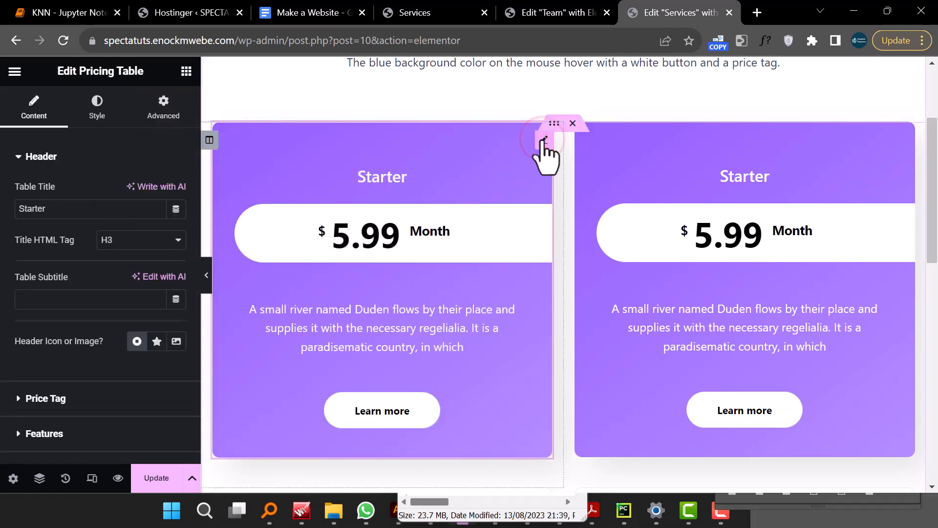
pyautogui.click(173, 109)
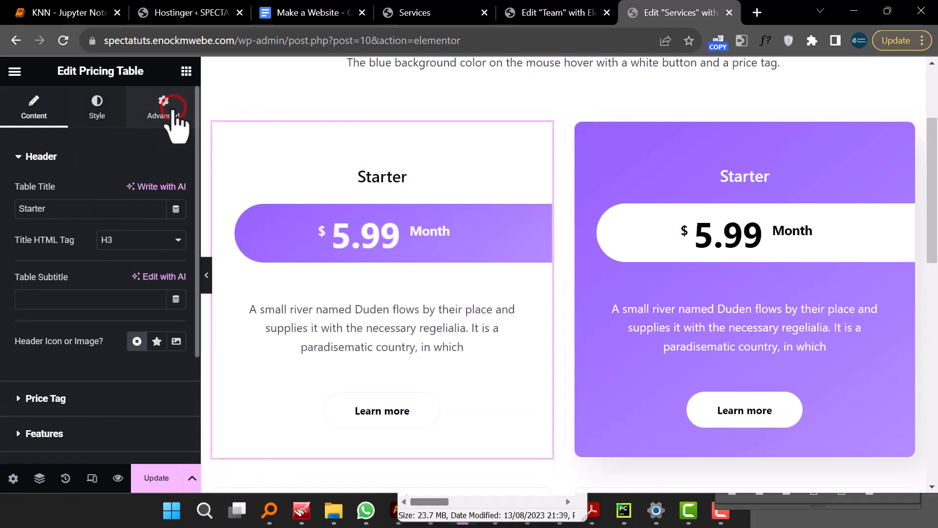
pyautogui.scroll(-8, 69, 293)
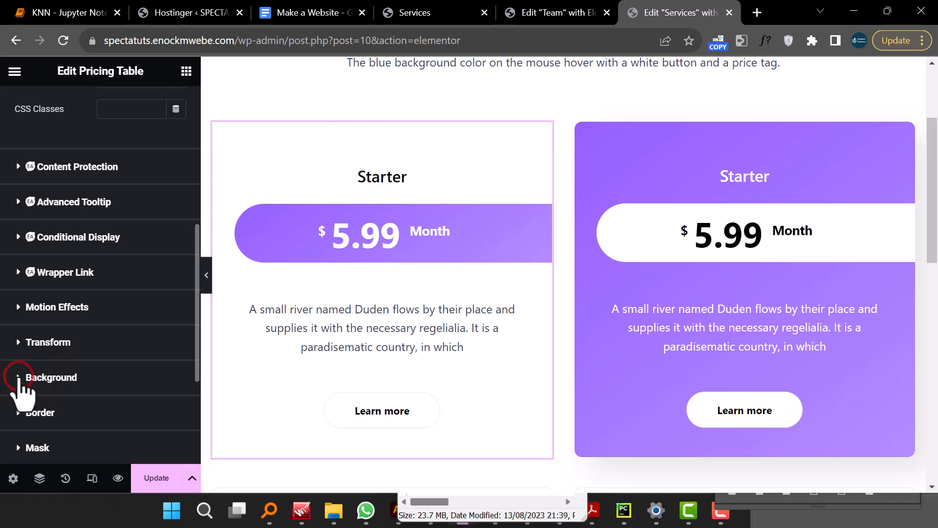
pyautogui.click(18, 378)
pyautogui.scroll(-3, 136, 328)
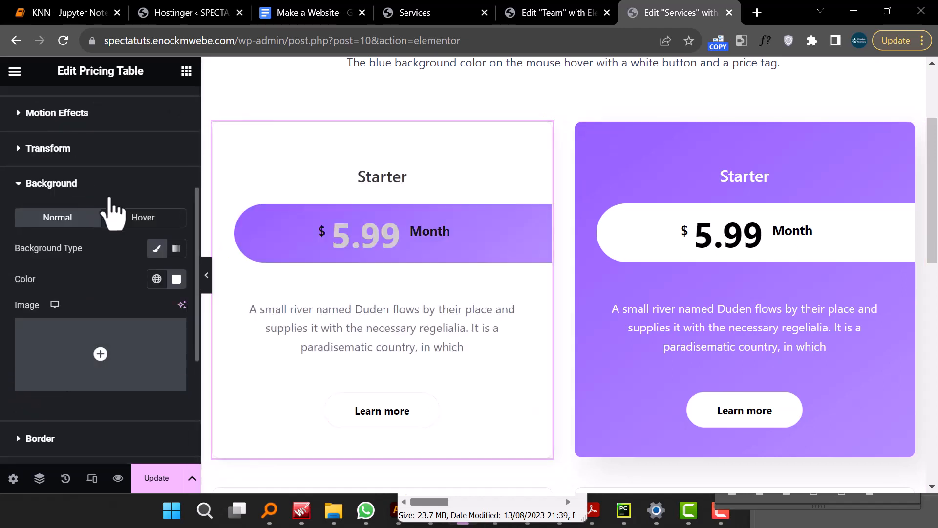
pyautogui.click(142, 210)
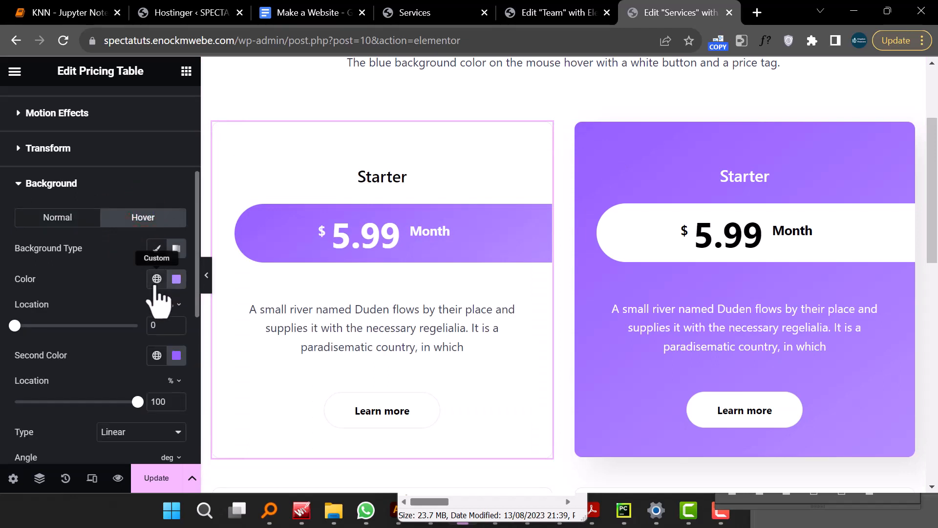
pyautogui.scroll(2, 120, 372)
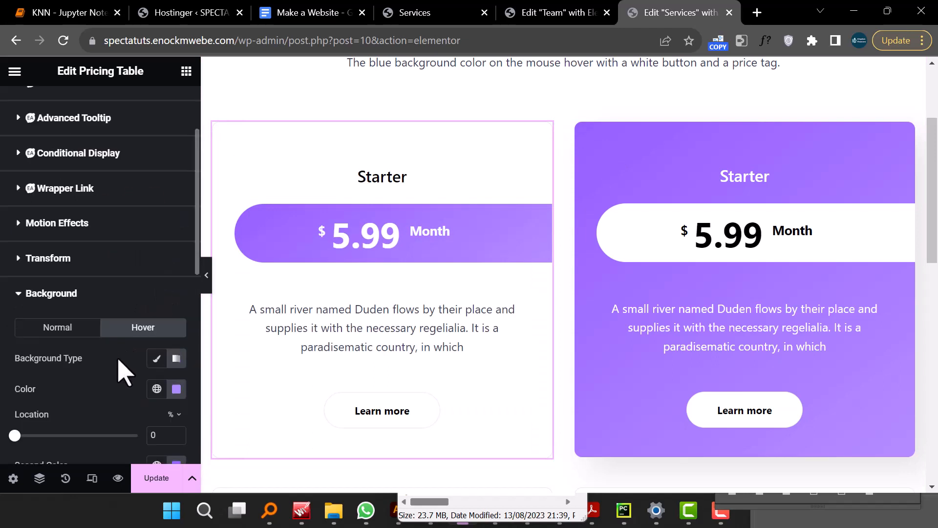
pyautogui.scroll(-2, 120, 372)
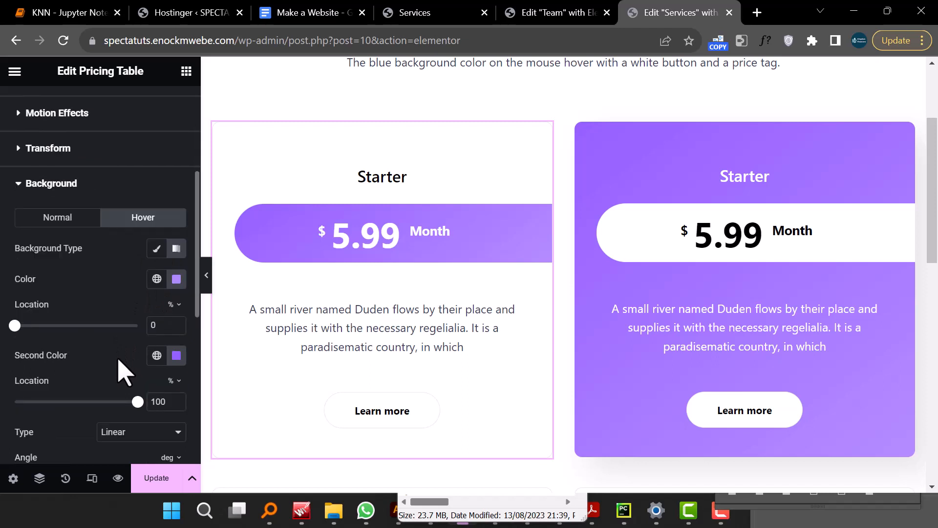
pyautogui.click(156, 279)
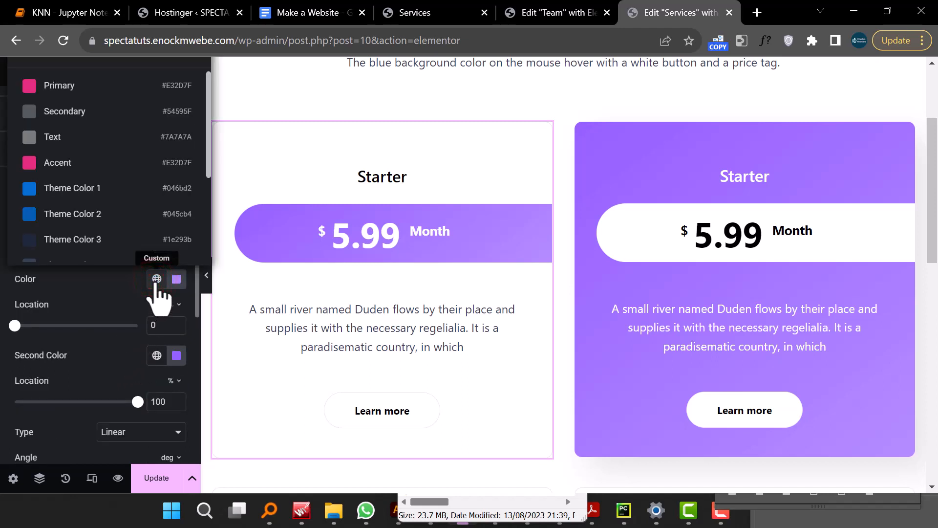
pyautogui.click(156, 279)
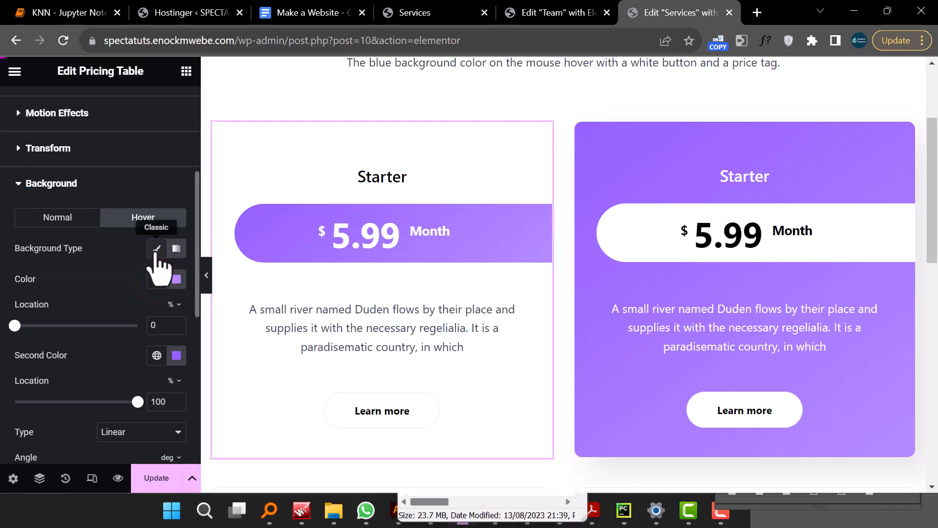
pyautogui.click(155, 251)
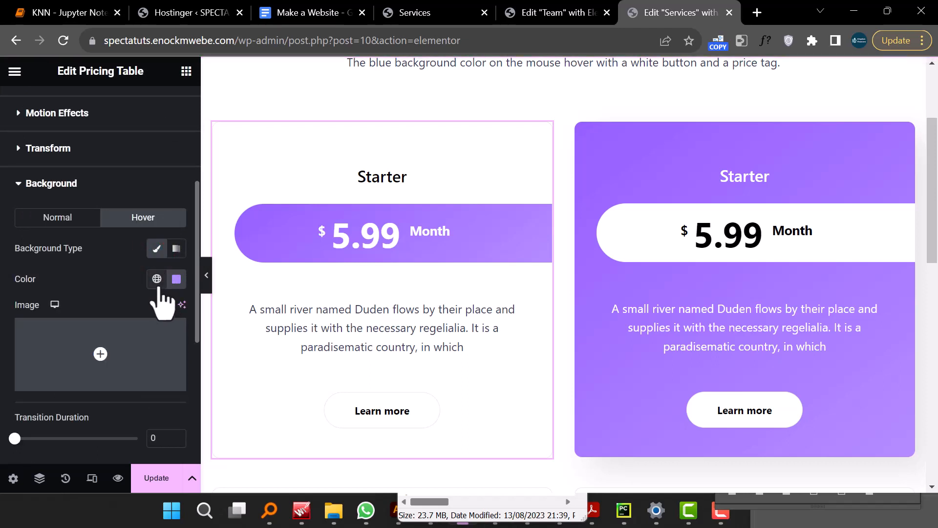
pyautogui.click(157, 279)
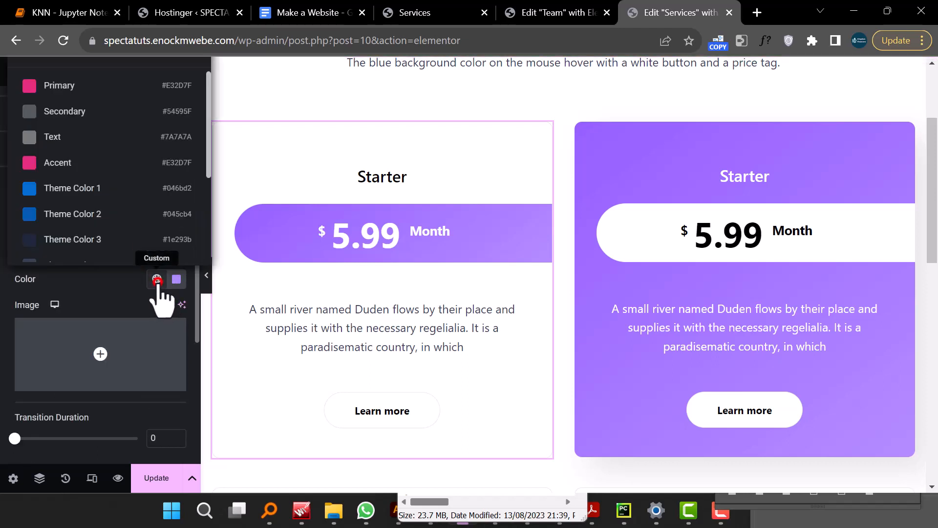
pyautogui.click(82, 92)
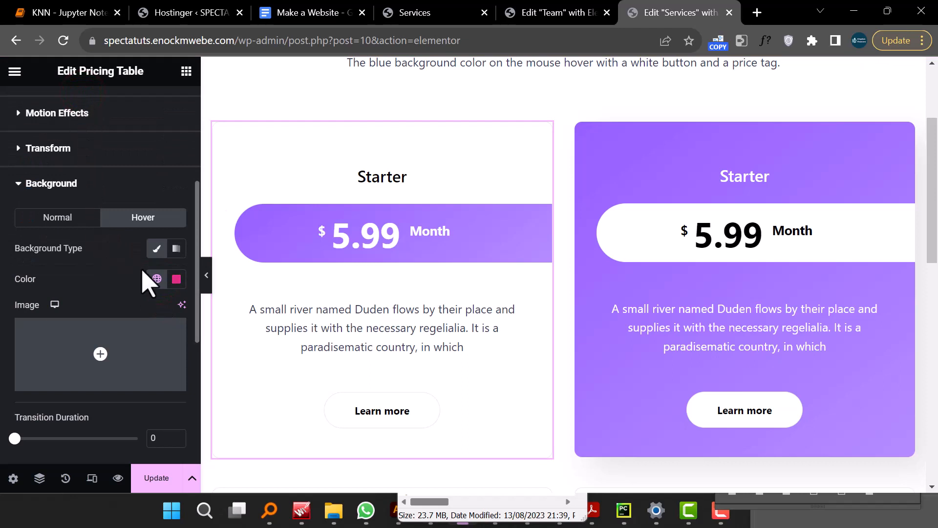
pyautogui.click(156, 279)
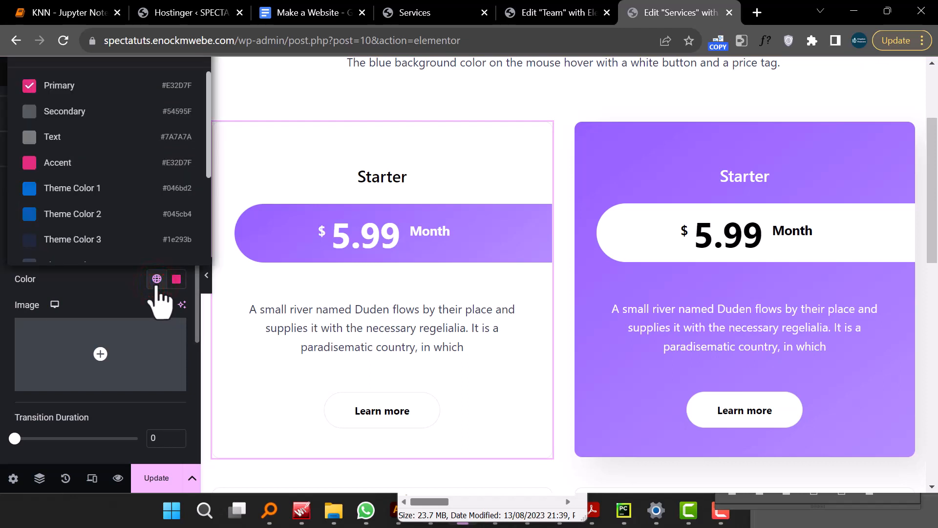
pyautogui.click(156, 279)
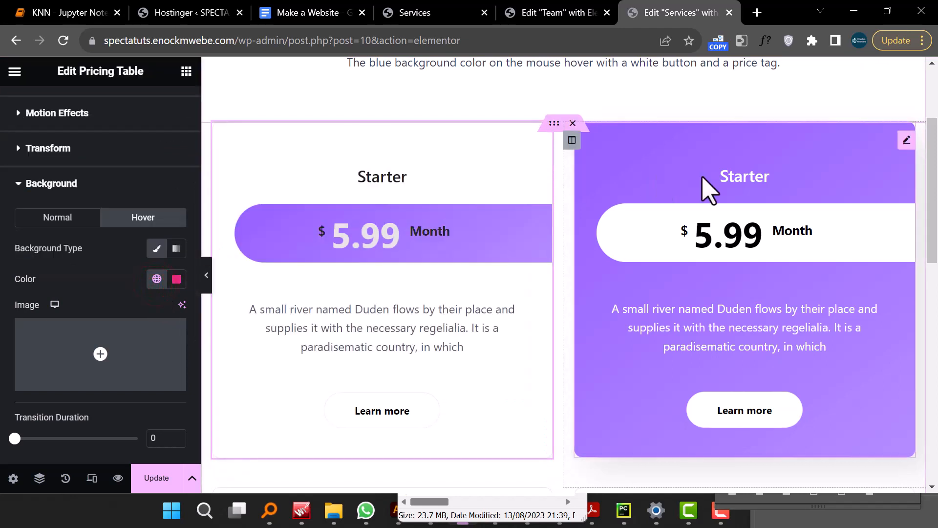
# - Copy the first pricing table
pyautogui.scroll(-2, 430, 338)
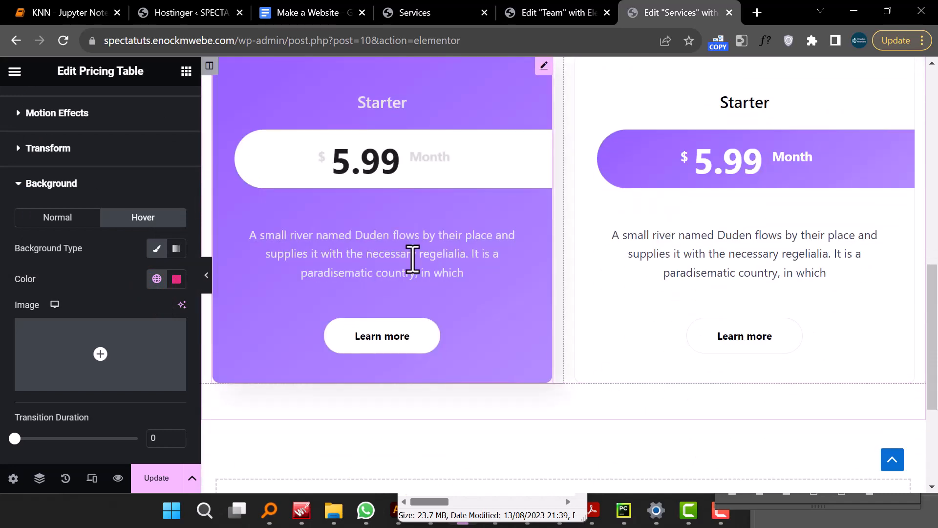
pyautogui.scroll(5, 415, 266)
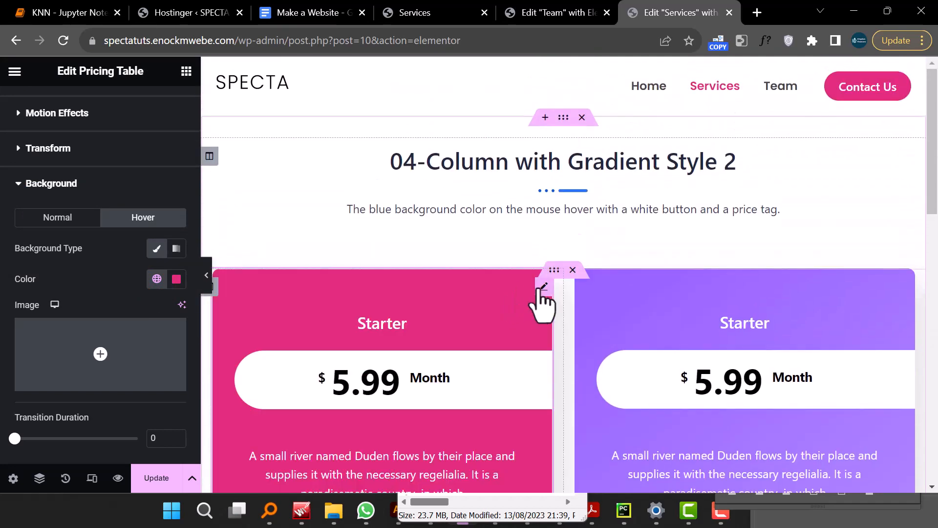
pyautogui.rightClick(542, 288)
pyautogui.click(572, 252)
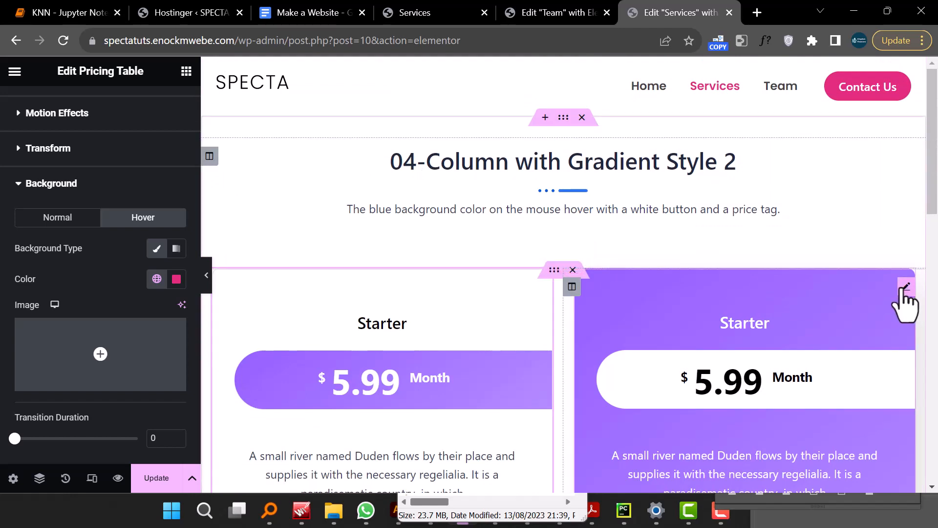
# - Paste the copied style onto the second pricing table and onto the first table of the next row
pyautogui.rightClick(904, 289)
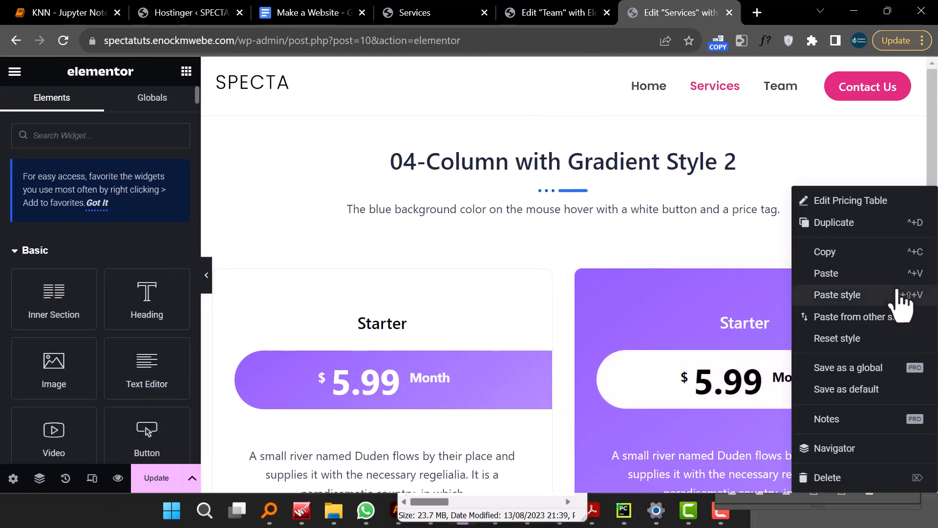
pyautogui.click(828, 294)
pyautogui.scroll(-5, 728, 303)
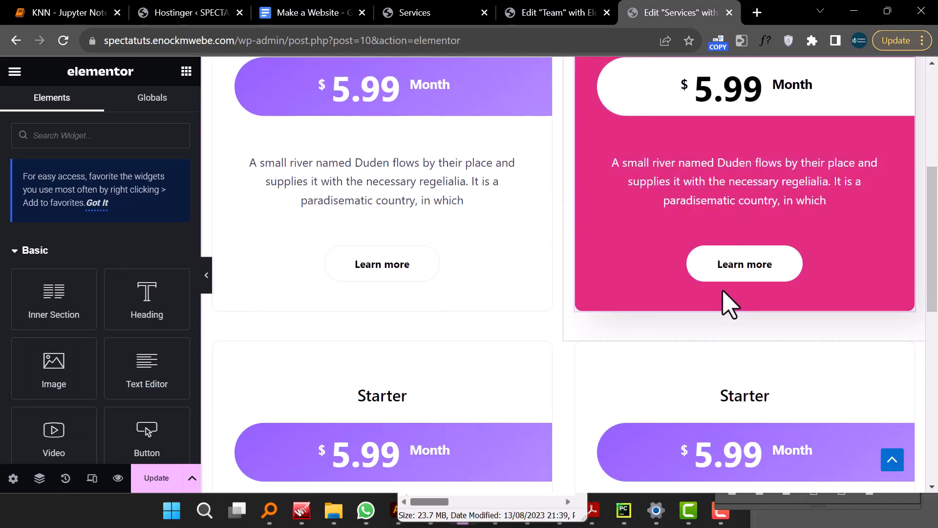
pyautogui.scroll(-4, 553, 237)
pyautogui.rightClick(544, 147)
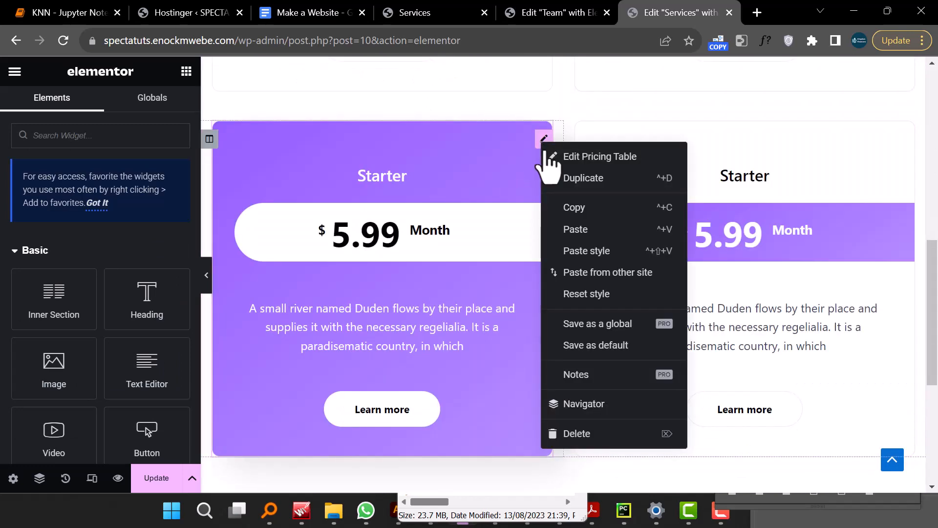
pyautogui.click(595, 250)
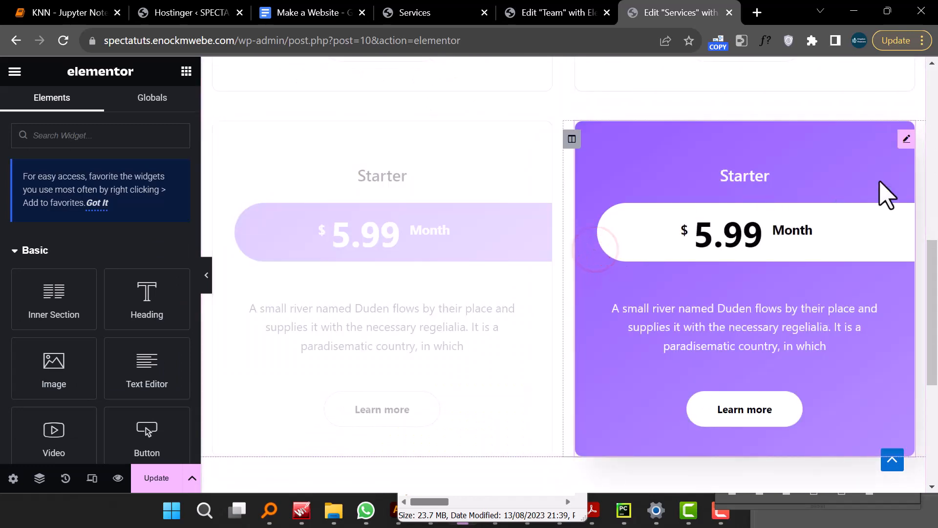
# - Paste the copied style onto the second pricing table of that next row as well
pyautogui.rightClick(905, 140)
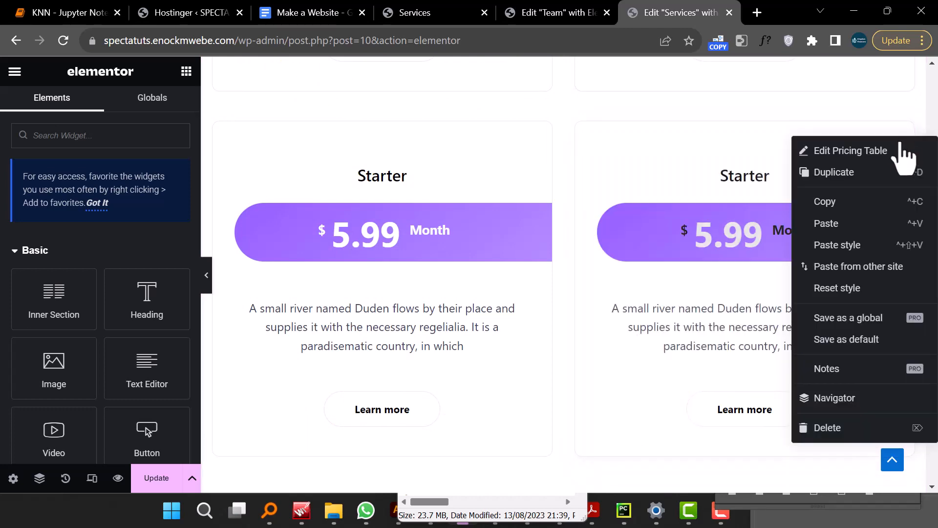
pyautogui.click(876, 242)
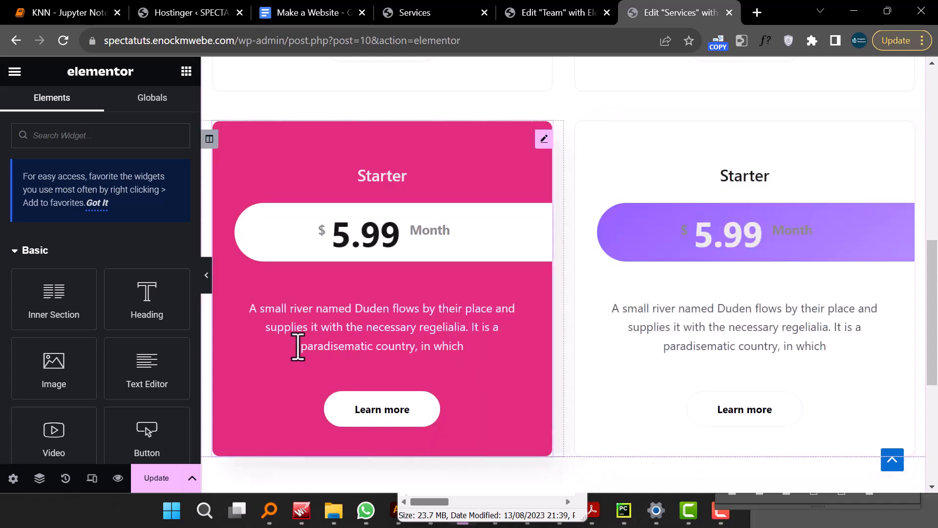
# - Open the first pricing table's style settings and set its pricing body background to the Primary global colour
pyautogui.scroll(6, 342, 329)
pyautogui.scroll(5, 293, 341)
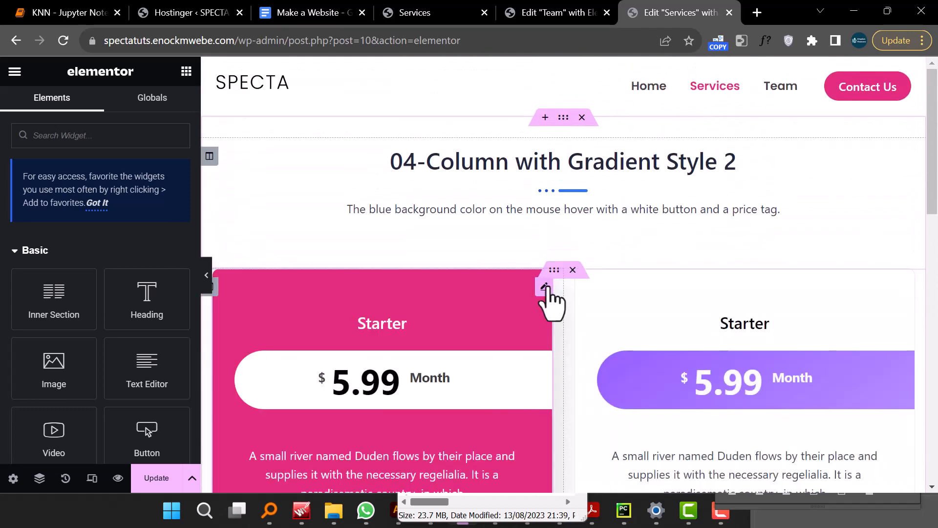
pyautogui.click(546, 286)
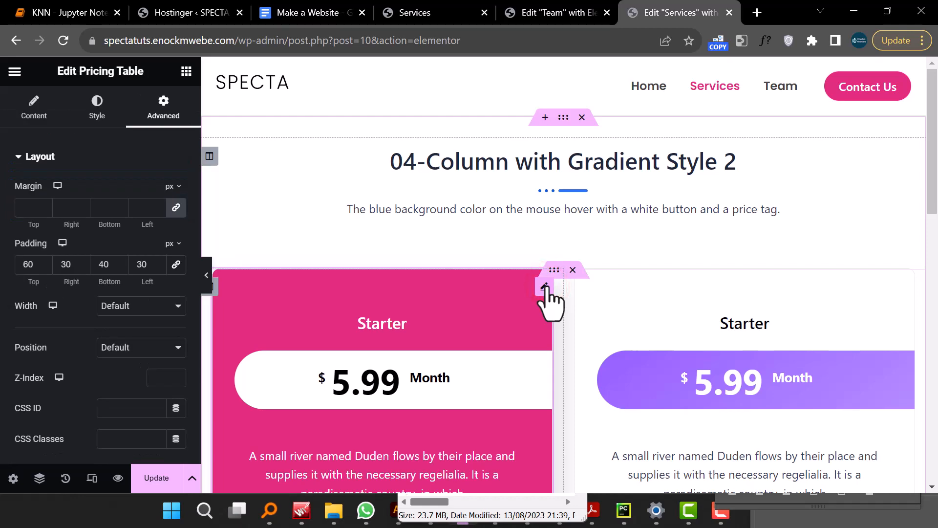
pyautogui.scroll(-2, 851, 320)
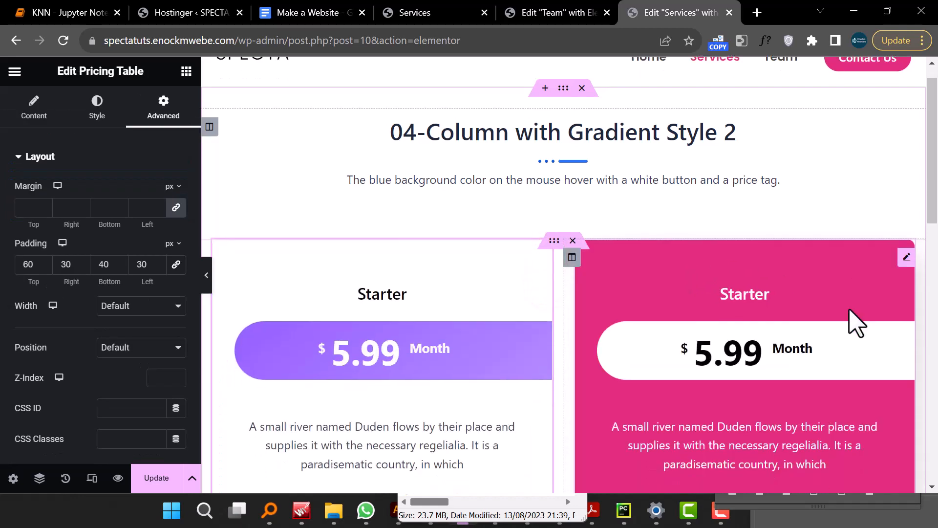
pyautogui.scroll(-5, 855, 321)
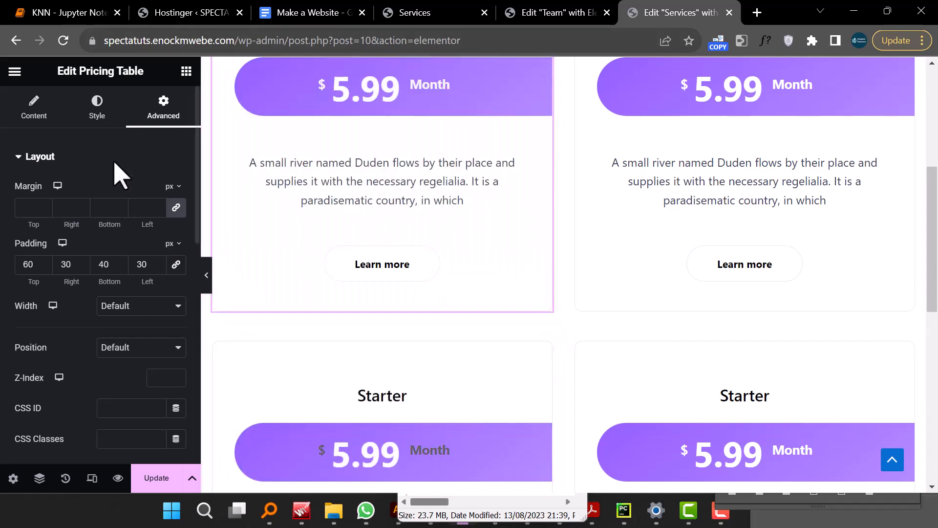
pyautogui.scroll(-4, 342, 242)
pyautogui.scroll(2, 350, 252)
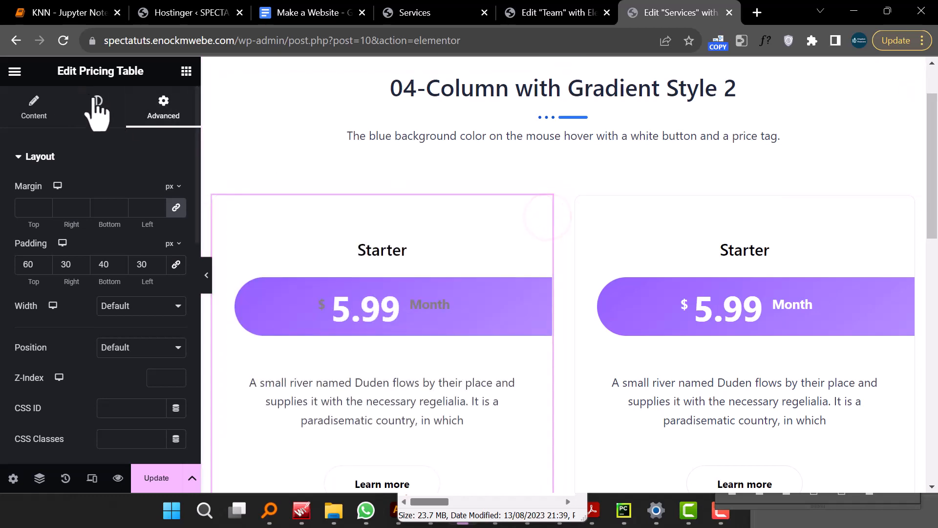
pyautogui.click(96, 105)
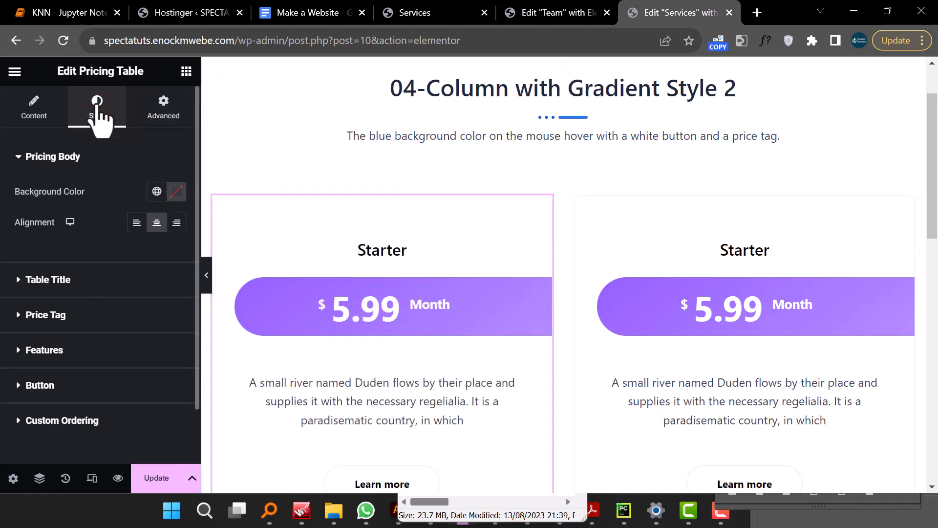
pyautogui.click(157, 191)
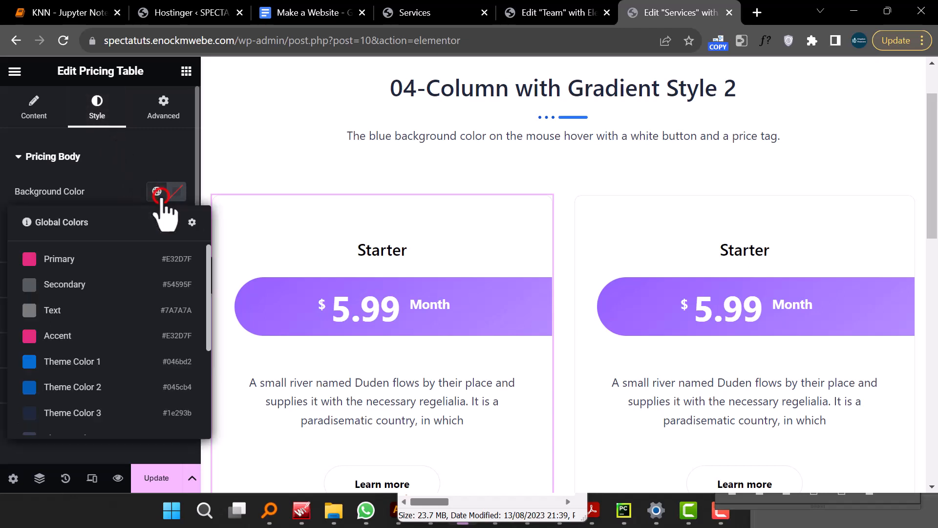
pyautogui.click(94, 261)
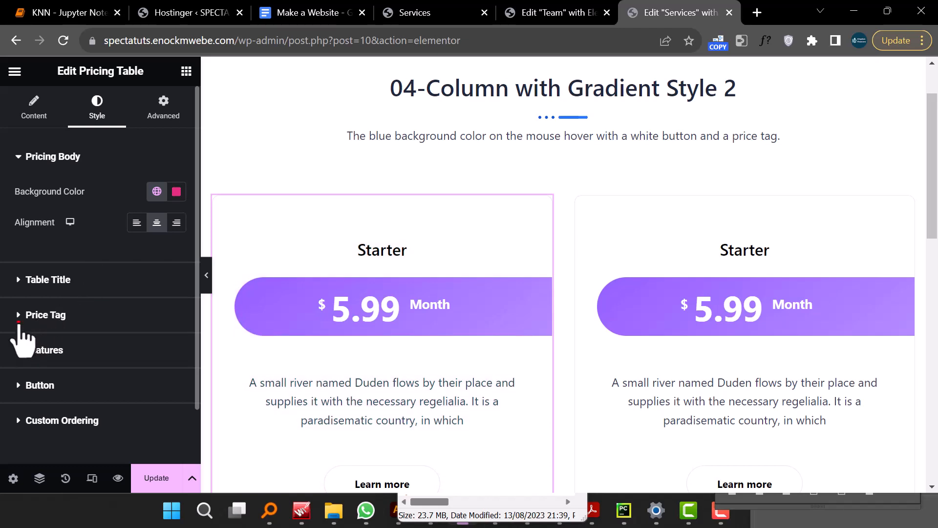
# - Give the first table's price tag a classic background using the Primary global colour
pyautogui.click(20, 325)
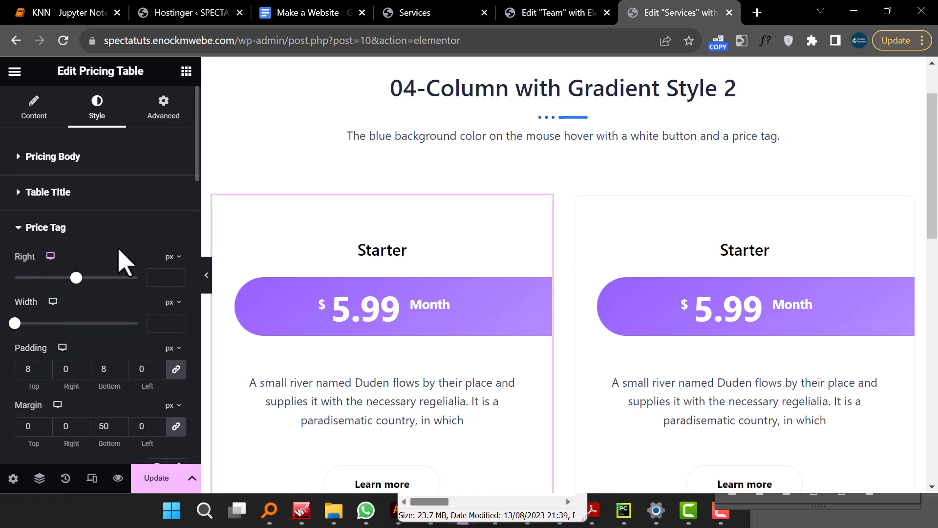
pyautogui.scroll(-5, 132, 272)
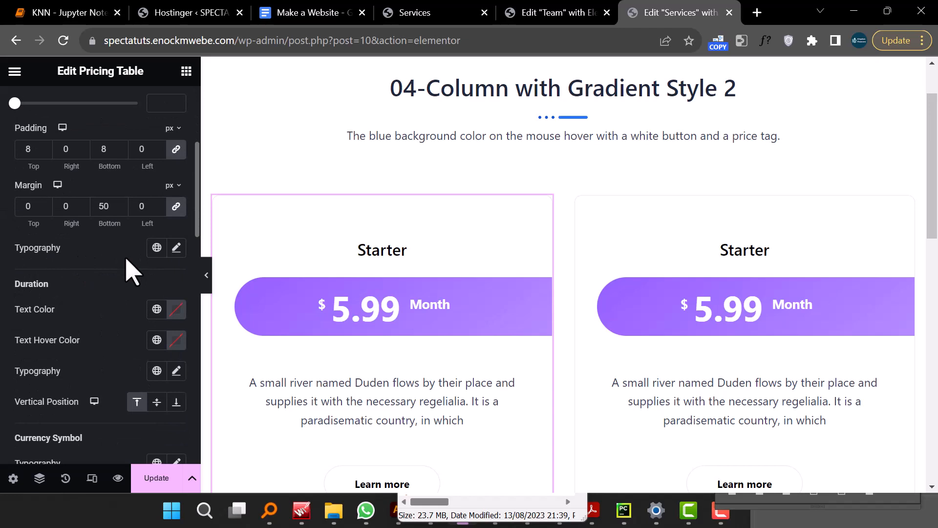
pyautogui.scroll(-7, 132, 272)
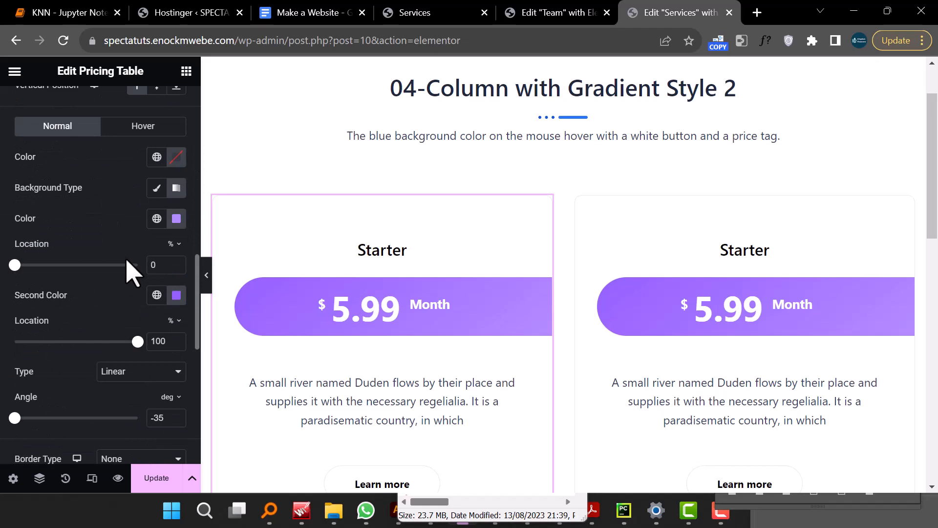
pyautogui.scroll(2, 132, 272)
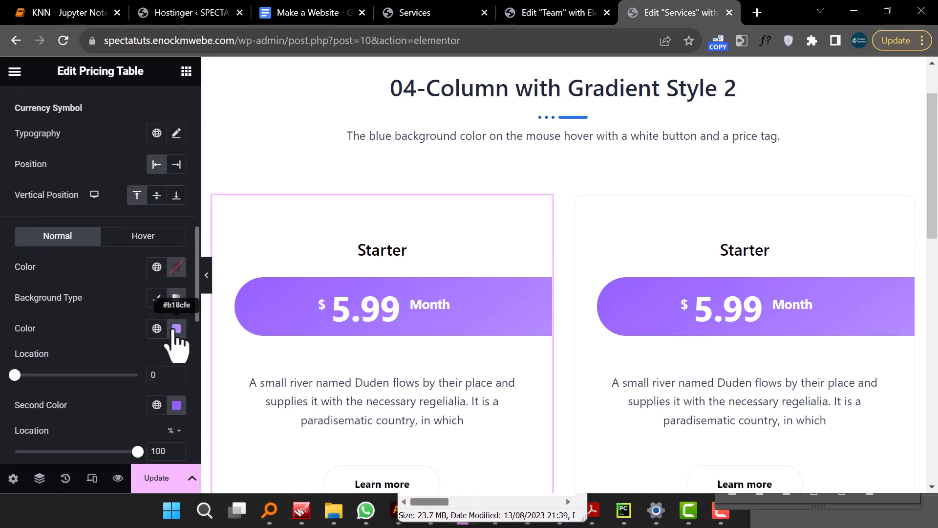
pyautogui.click(156, 298)
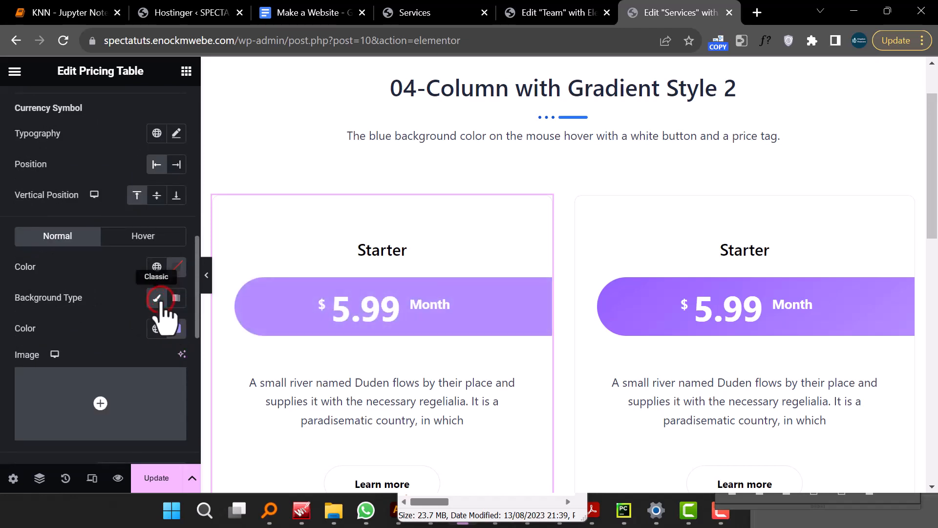
pyautogui.click(156, 329)
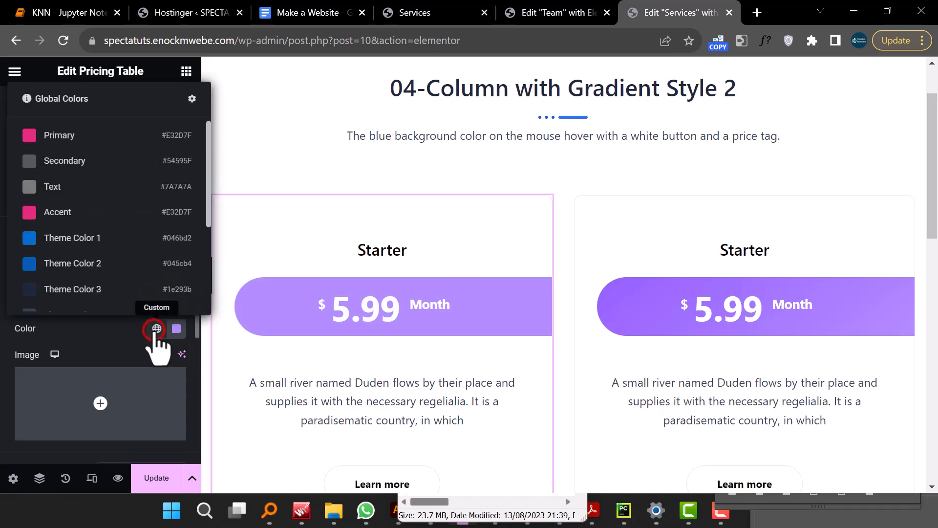
pyautogui.click(78, 138)
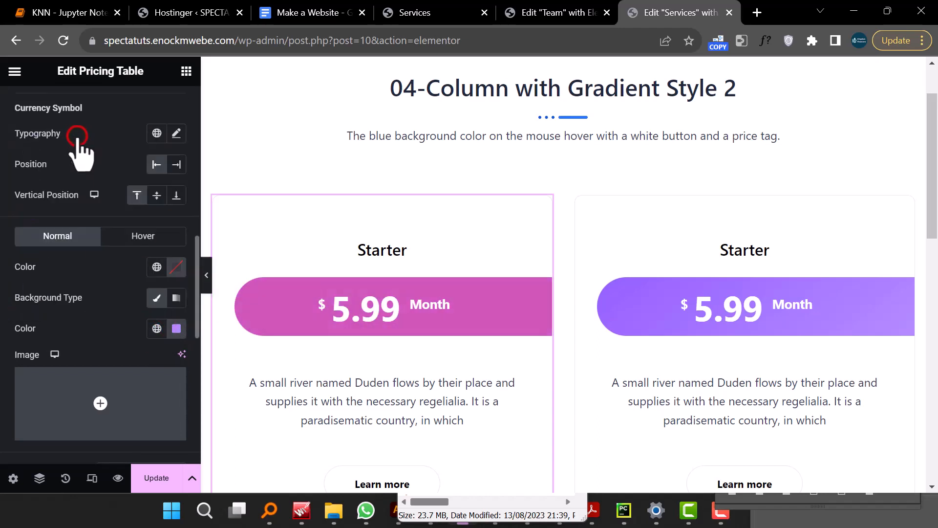
pyautogui.scroll(10, 109, 332)
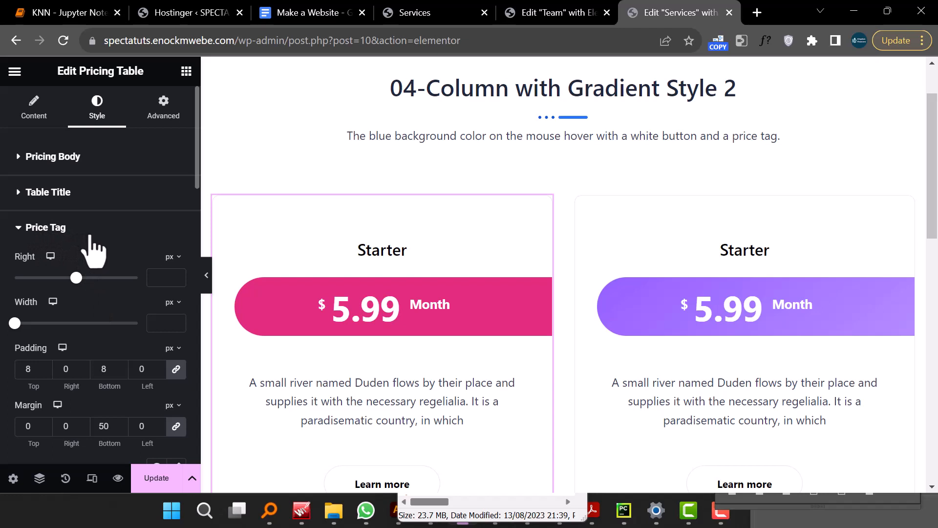
pyautogui.scroll(-5, 95, 325)
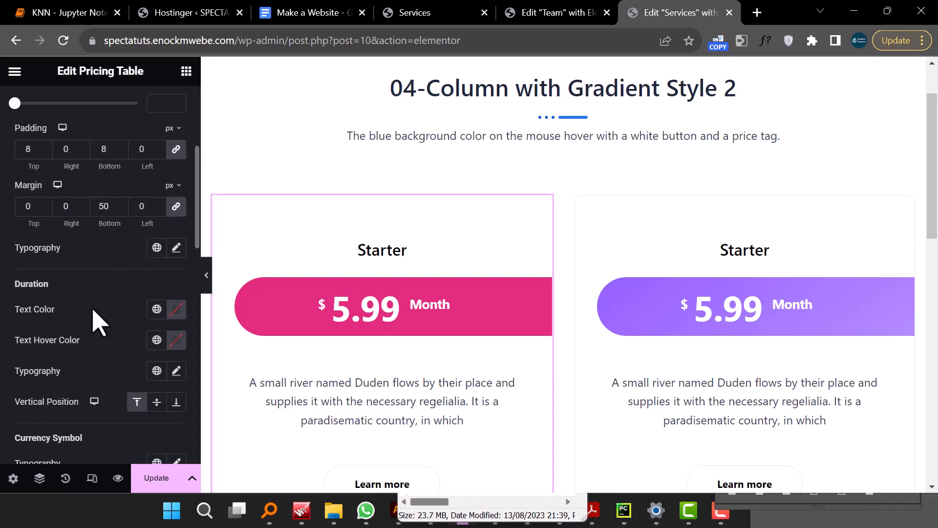
pyautogui.scroll(-7, 95, 320)
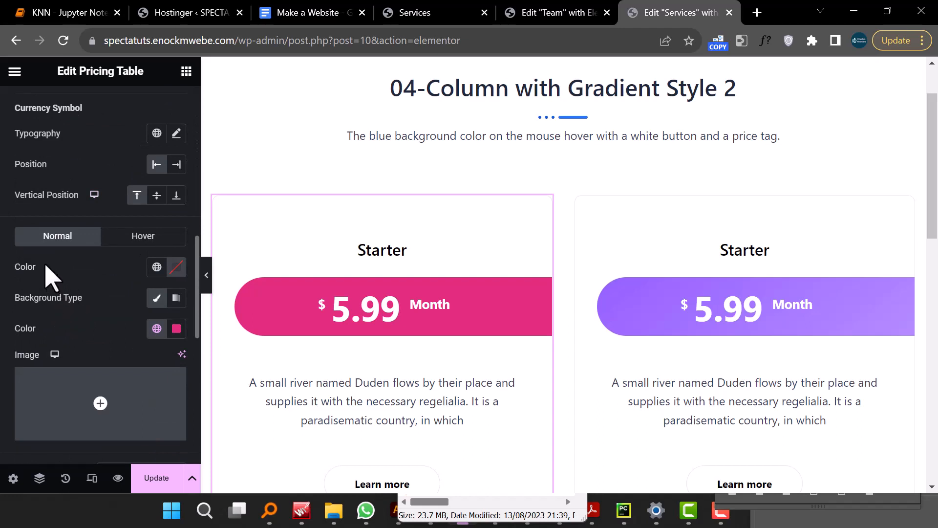
pyautogui.click(157, 328)
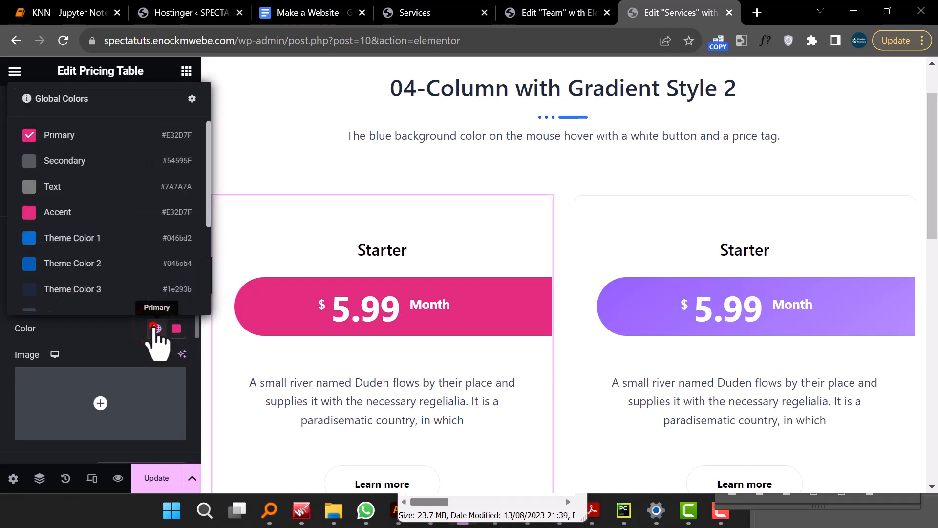
pyautogui.click(156, 328)
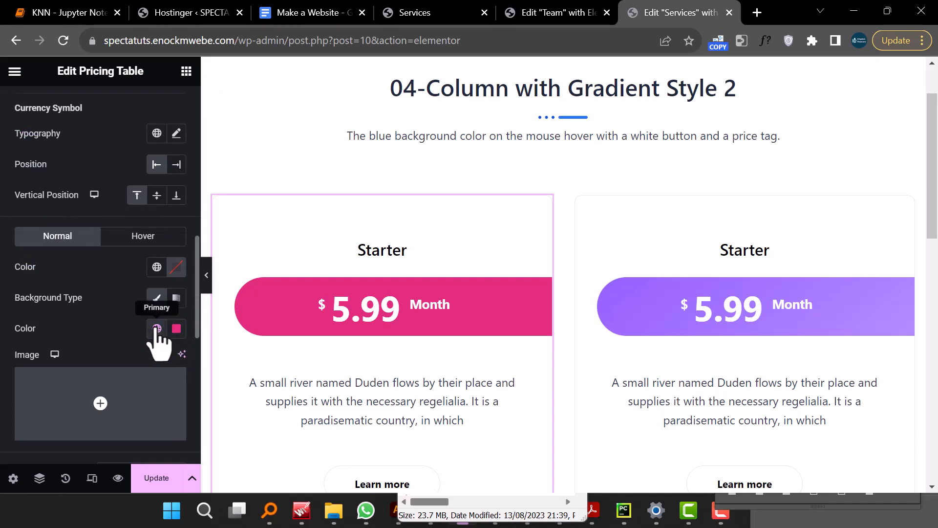
pyautogui.click(156, 328)
pyautogui.click(156, 329)
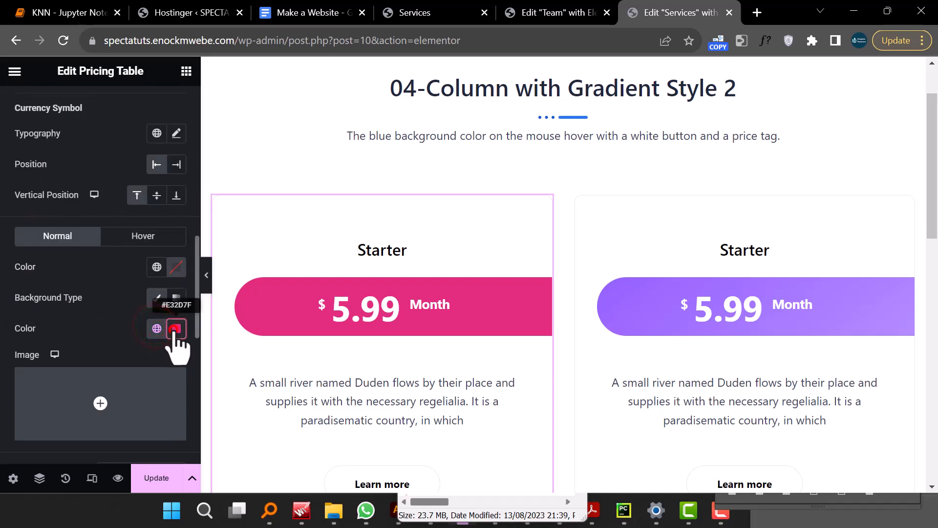
pyautogui.click(176, 329)
pyautogui.moveTo(175, 207); pyautogui.dragTo(138, 190)
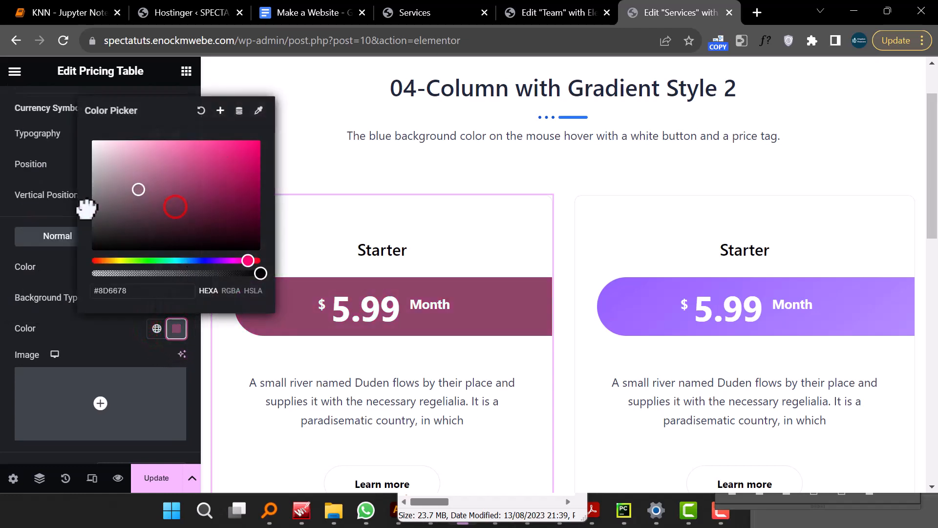
pyautogui.click(159, 180)
# - Reapply the Primary global colour to the price tag background and copy the first pricing table
pyautogui.click(156, 328)
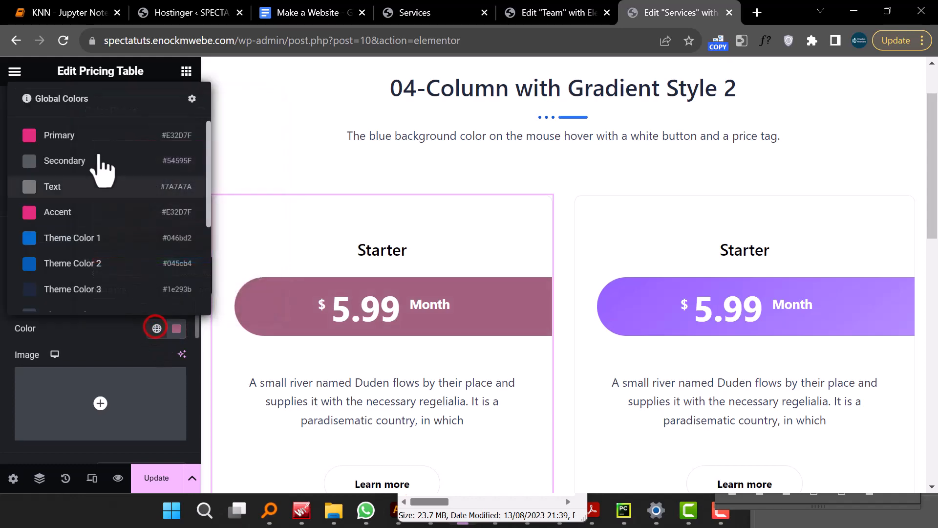
pyautogui.click(87, 138)
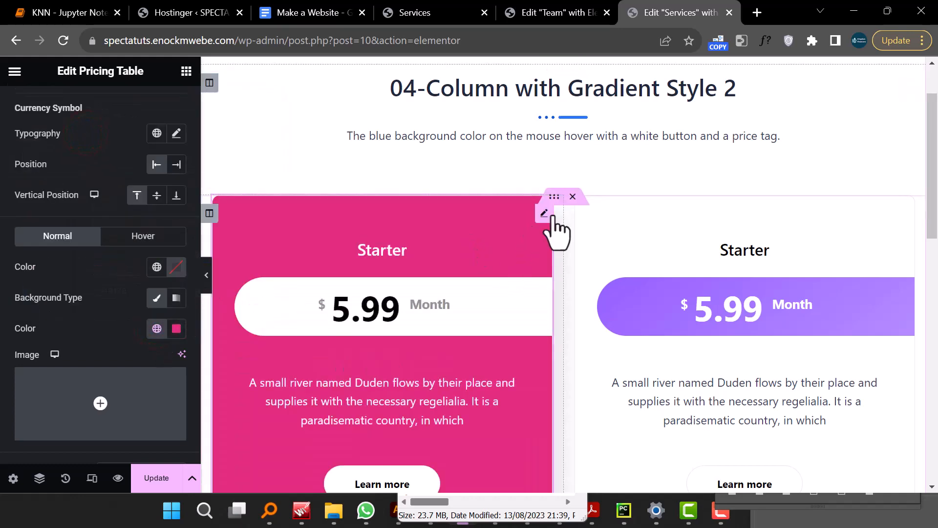
pyautogui.rightClick(550, 215)
pyautogui.click(577, 256)
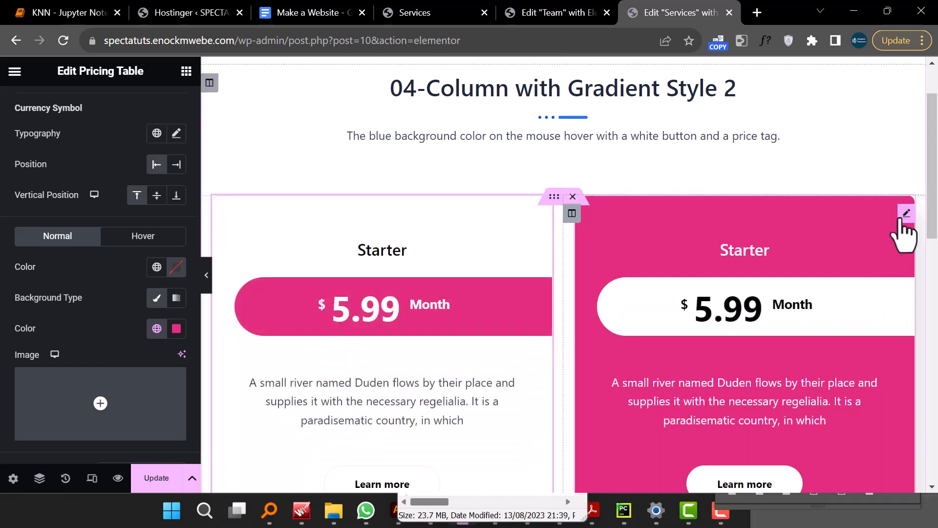
# - Paste the copied style onto the second pricing table
pyautogui.rightClick(902, 234)
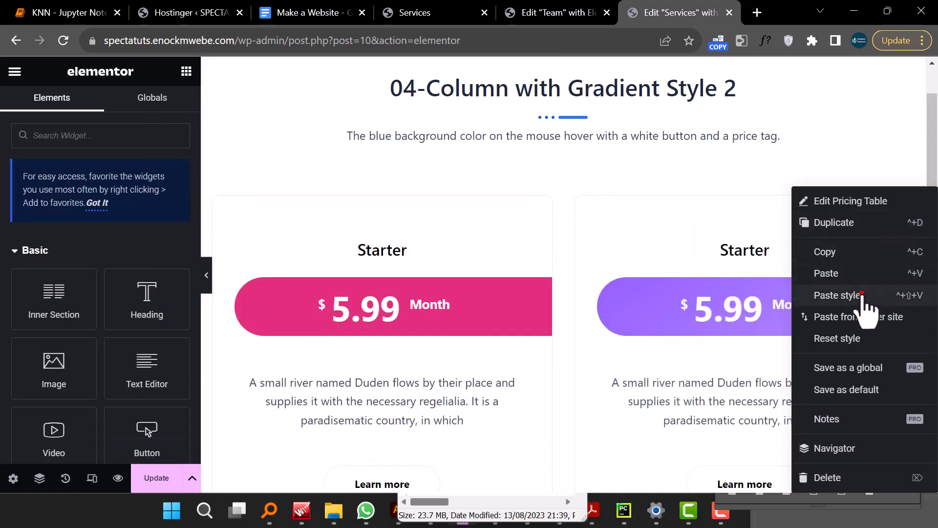
pyautogui.click(862, 299)
pyautogui.scroll(-10, 863, 304)
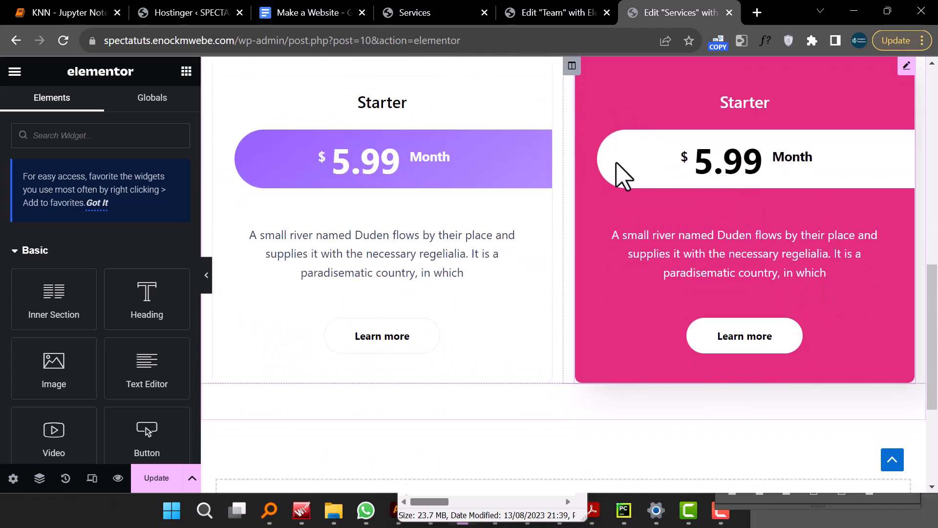
pyautogui.scroll(-3, 620, 173)
# - Paste the copied style onto both pricing tables of the next row
pyautogui.rightClick(543, 290)
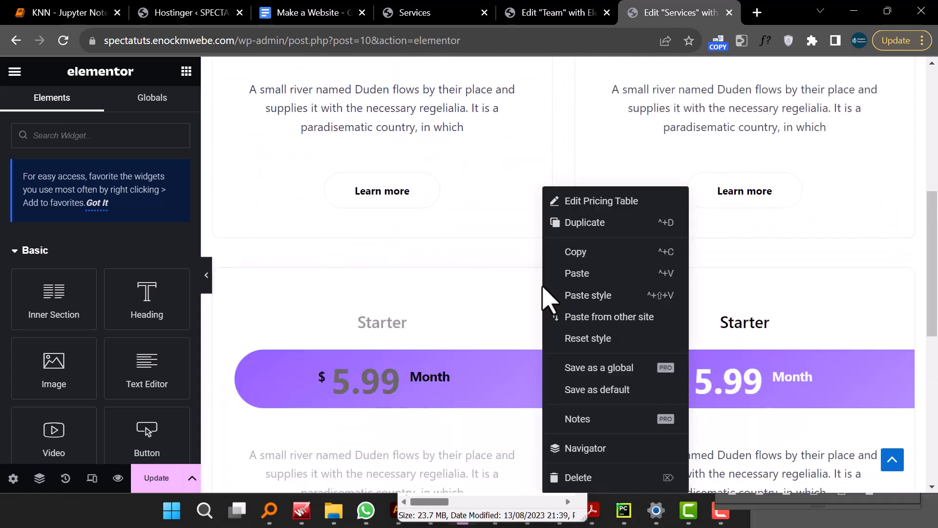
pyautogui.click(604, 297)
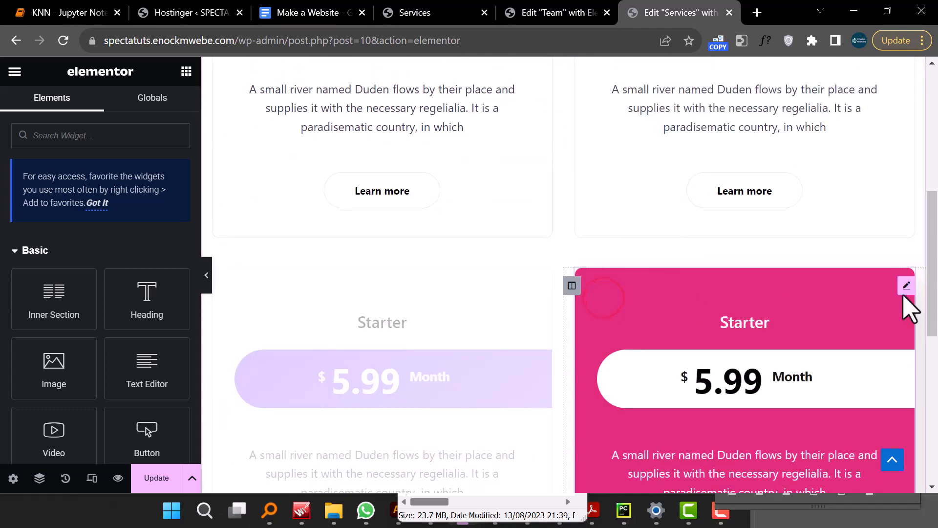
pyautogui.rightClick(906, 306)
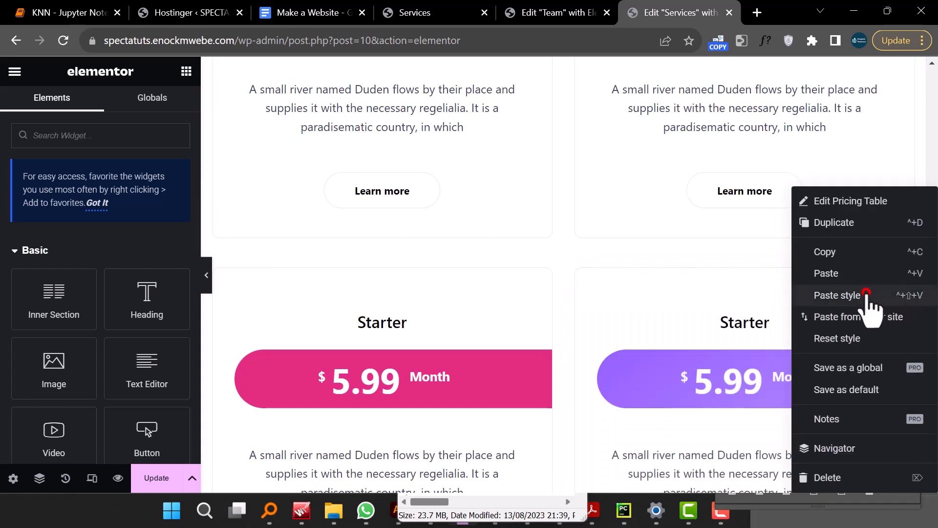
pyautogui.click(867, 296)
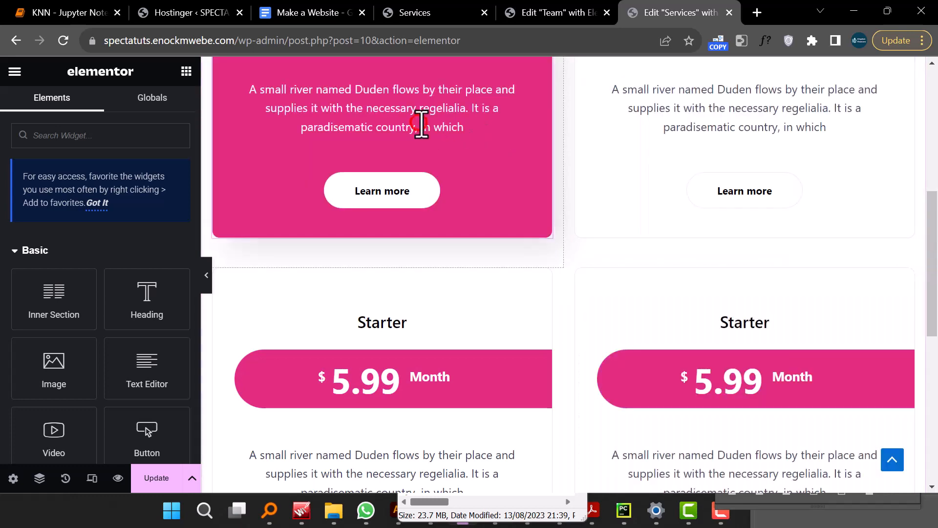
# - Select the first pricing table and open its content settings
pyautogui.click(421, 125)
pyautogui.scroll(7, 419, 121)
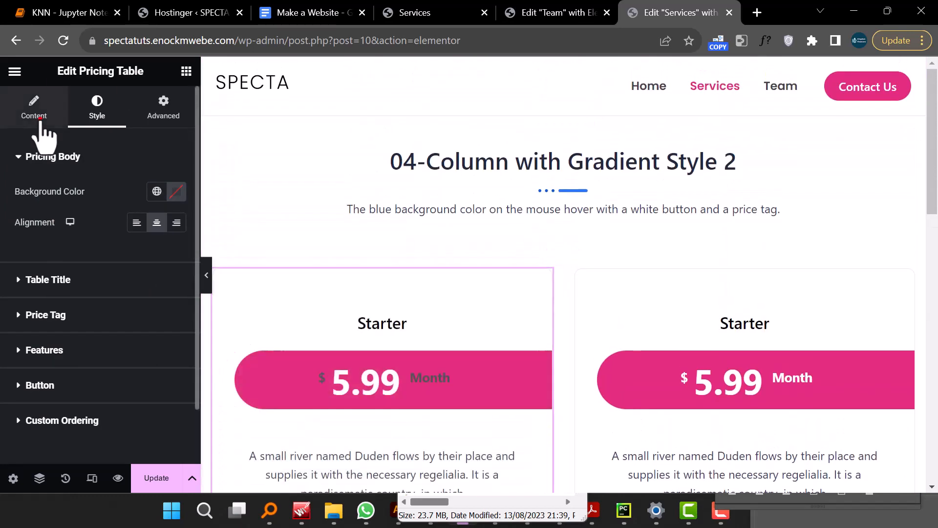
pyautogui.click(40, 117)
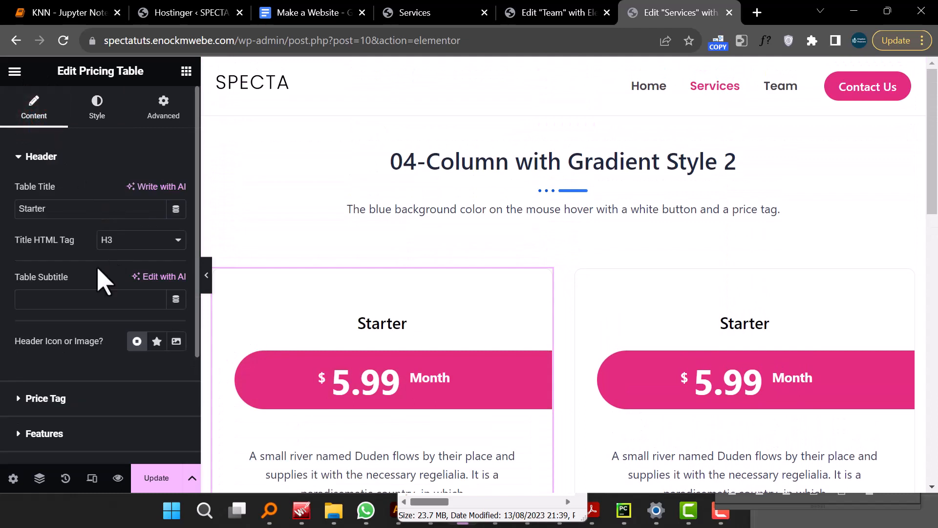
# - Rename the first pricing table's title to Premium
pyautogui.scroll(-3, 368, 313)
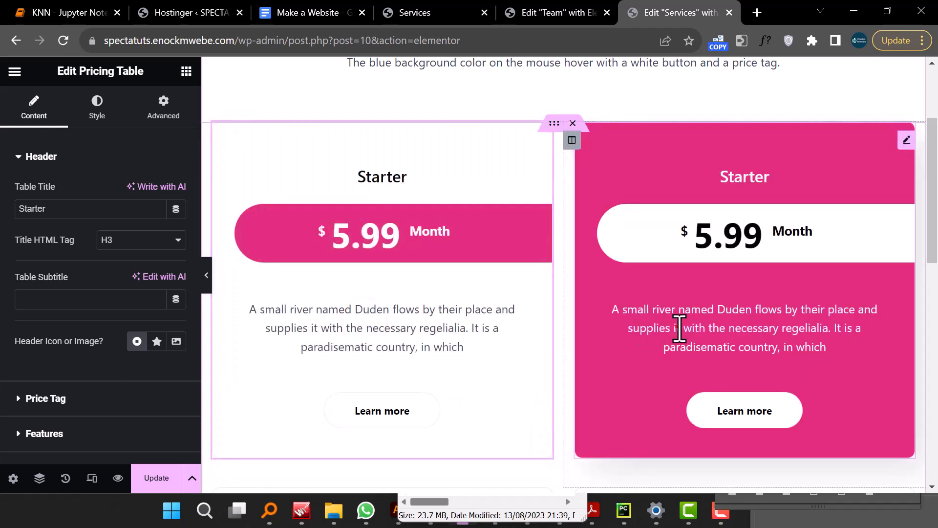
pyautogui.click(679, 328)
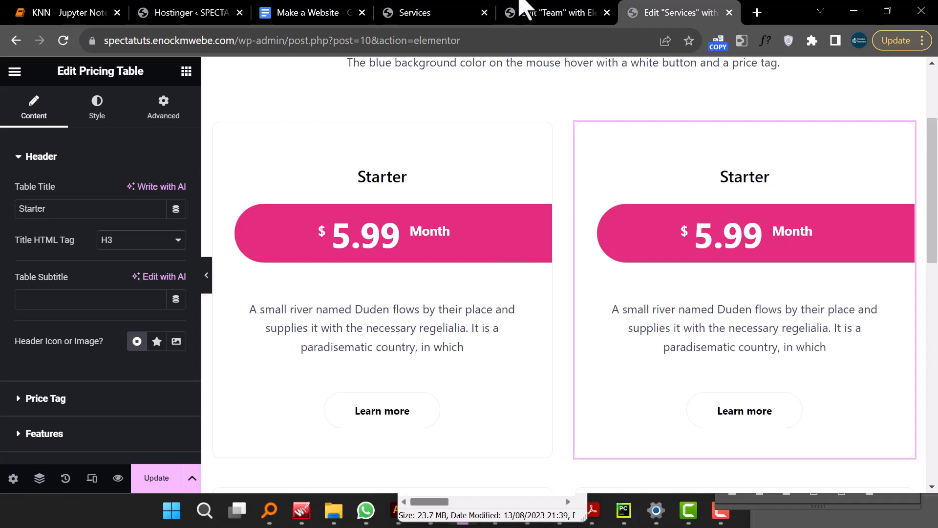
pyautogui.click(382, 172)
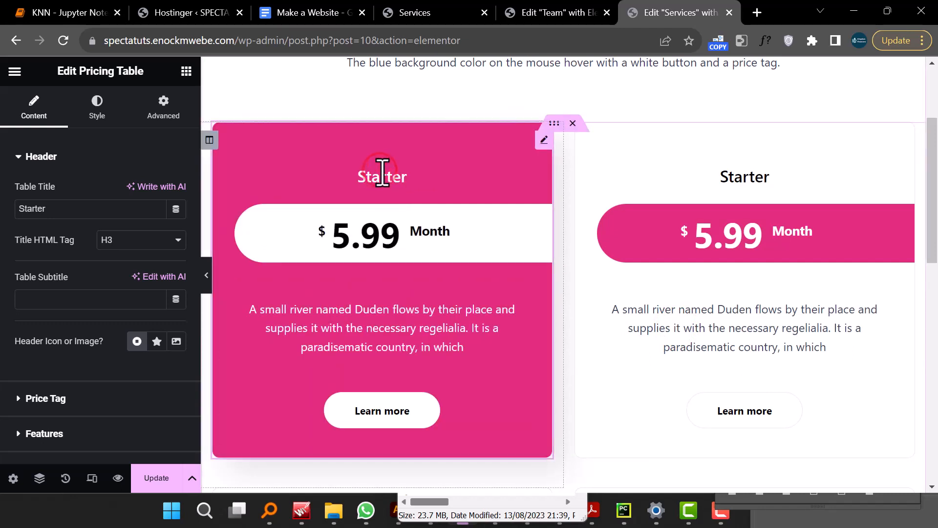
pyautogui.click(56, 210)
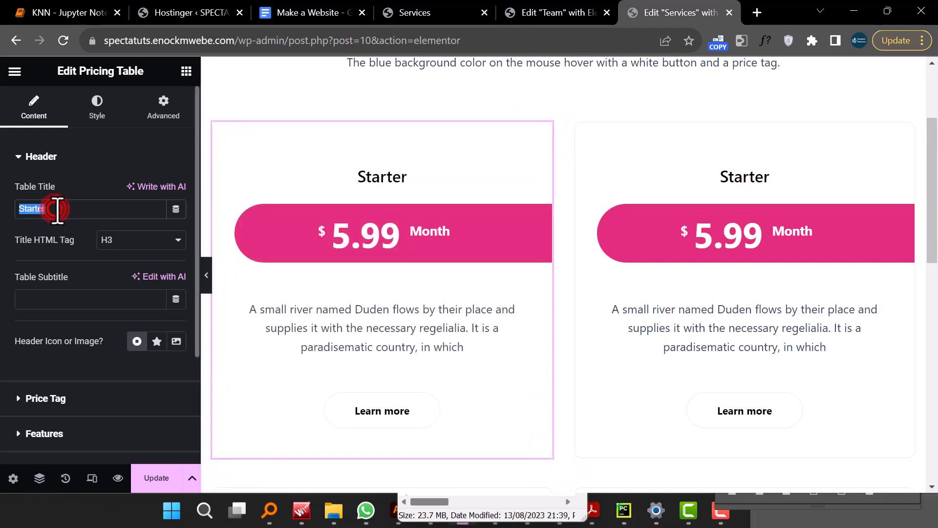
pyautogui.write('Pre')
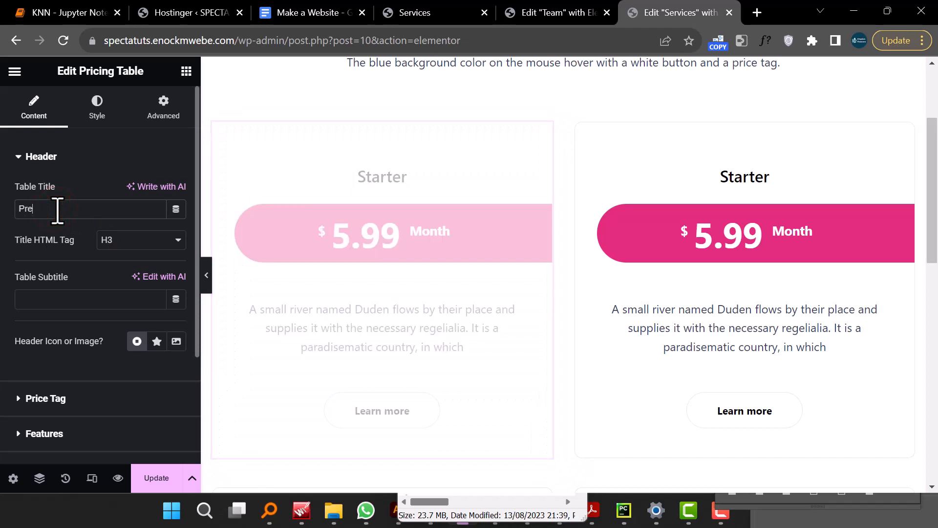
pyautogui.write('mium')
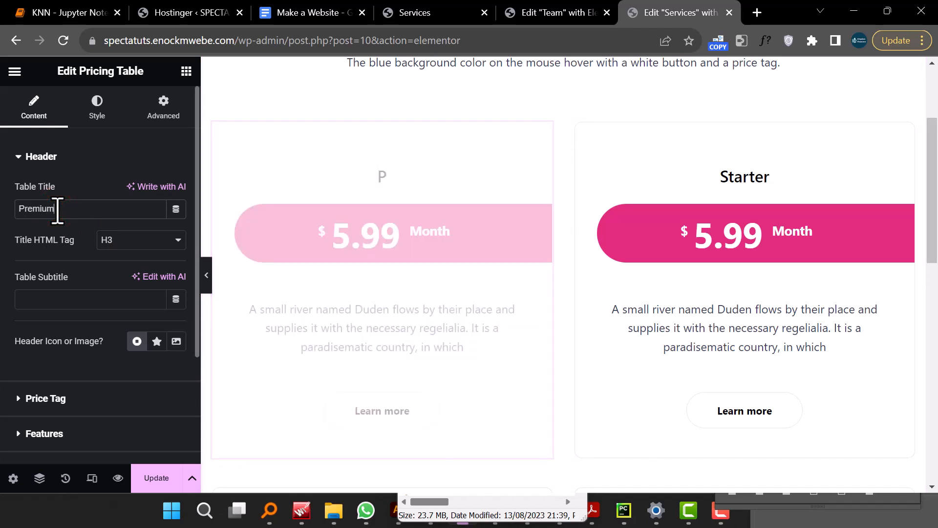
pyautogui.write('ium')
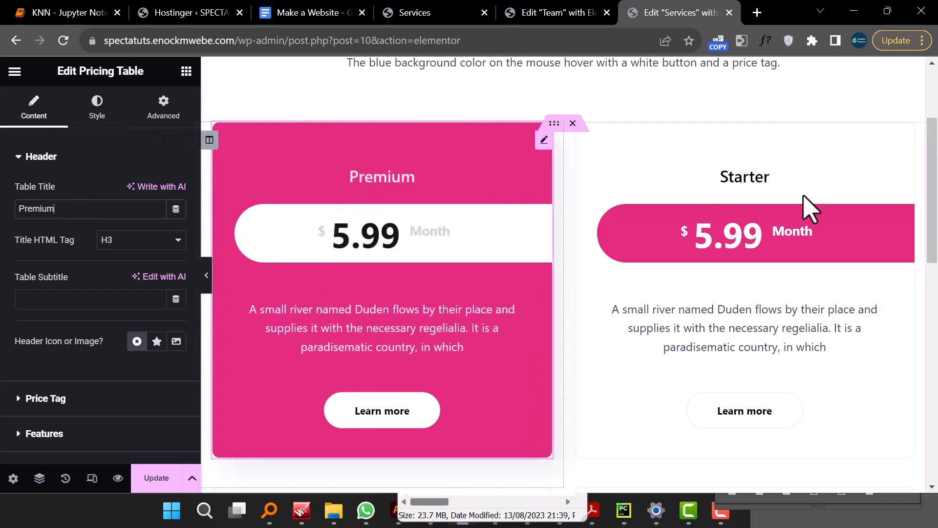
# - Rename the title of the first pricing table in the second row to Standard
pyautogui.scroll(-5, 760, 208)
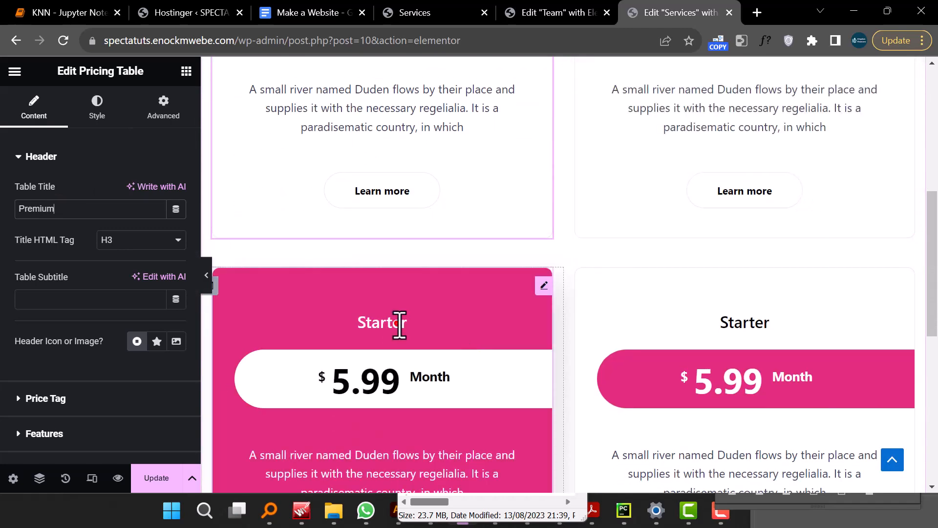
pyautogui.click(399, 323)
pyautogui.click(85, 209)
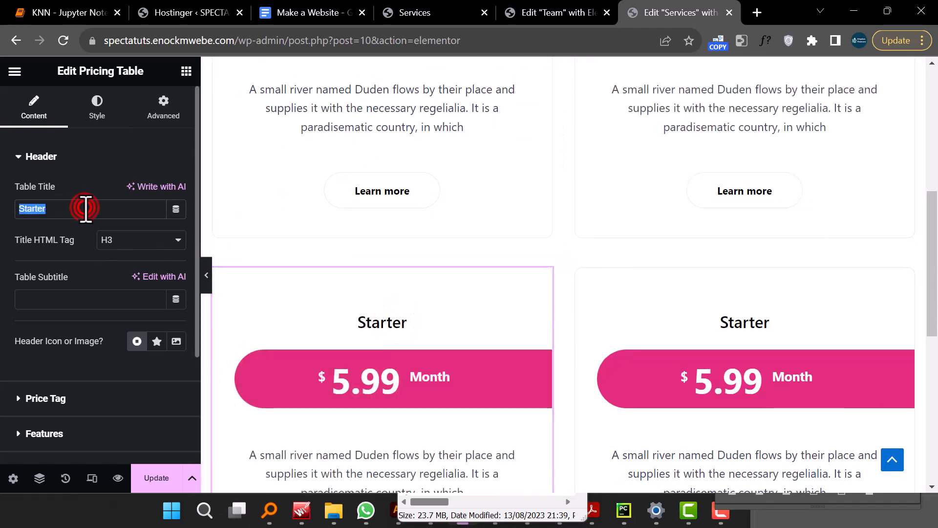
pyautogui.write('Sta')
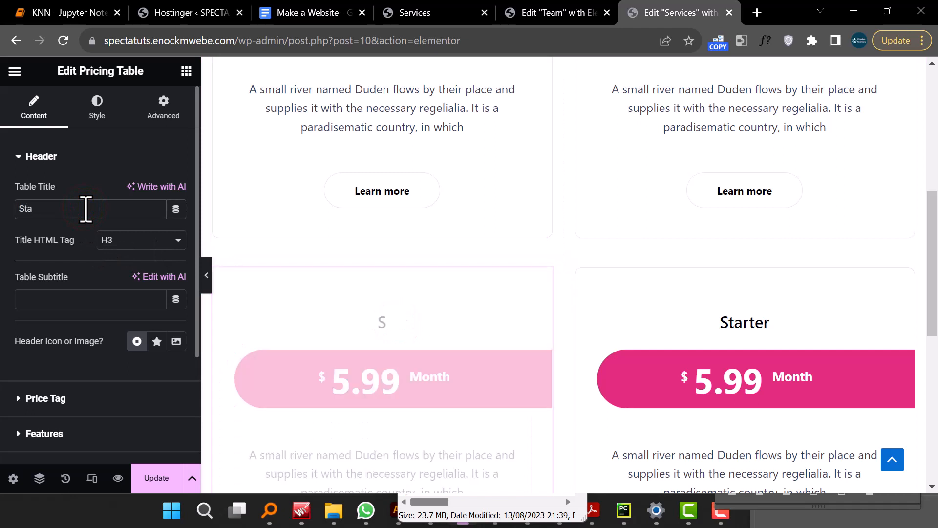
pyautogui.write('bdard')
pyautogui.click(39, 211)
pyautogui.press('BackSpace')
pyautogui.write('ndard')
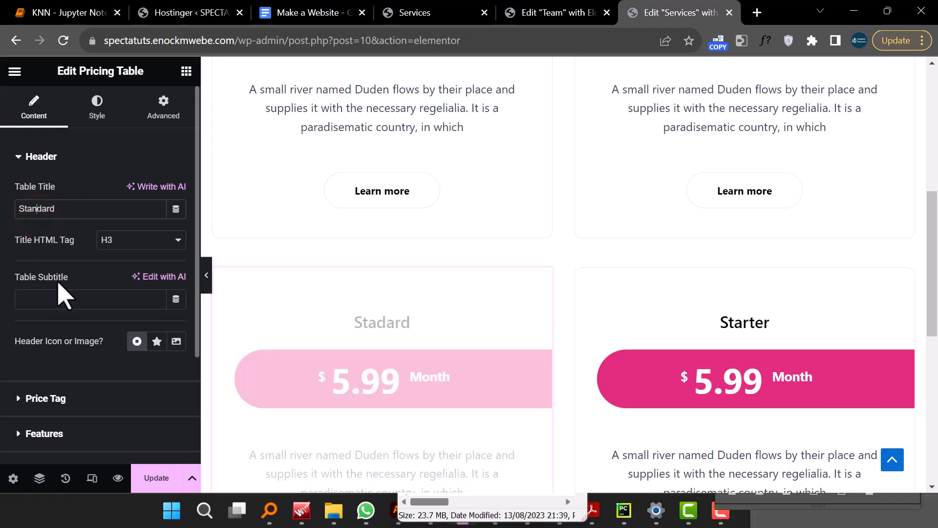
# - Set the Standard pricing table's price to 2.99
pyautogui.scroll(-3, 68, 306)
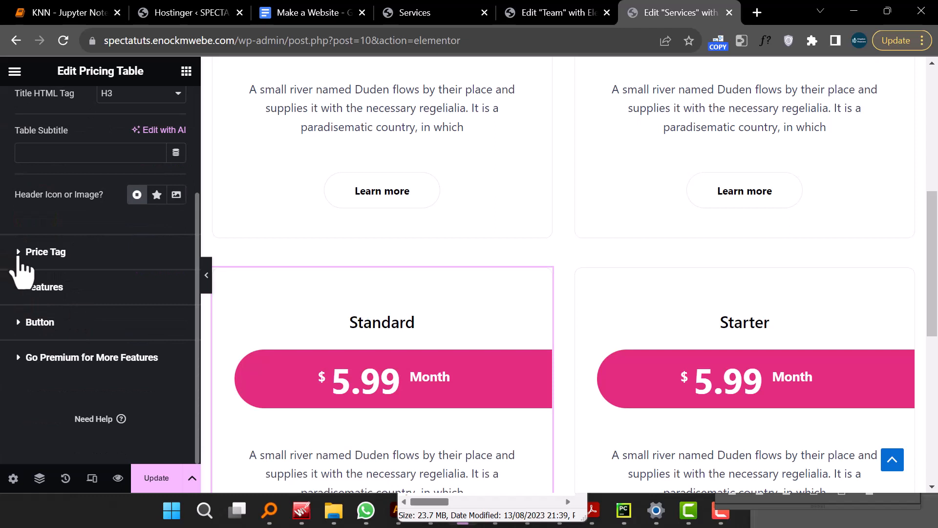
pyautogui.click(18, 255)
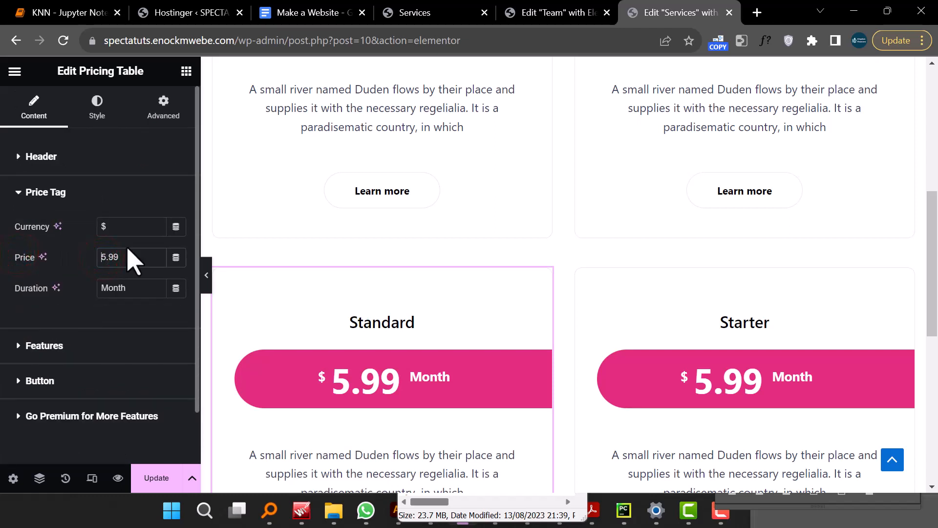
pyautogui.press('Delete')
pyautogui.scroll(-2, 127, 264)
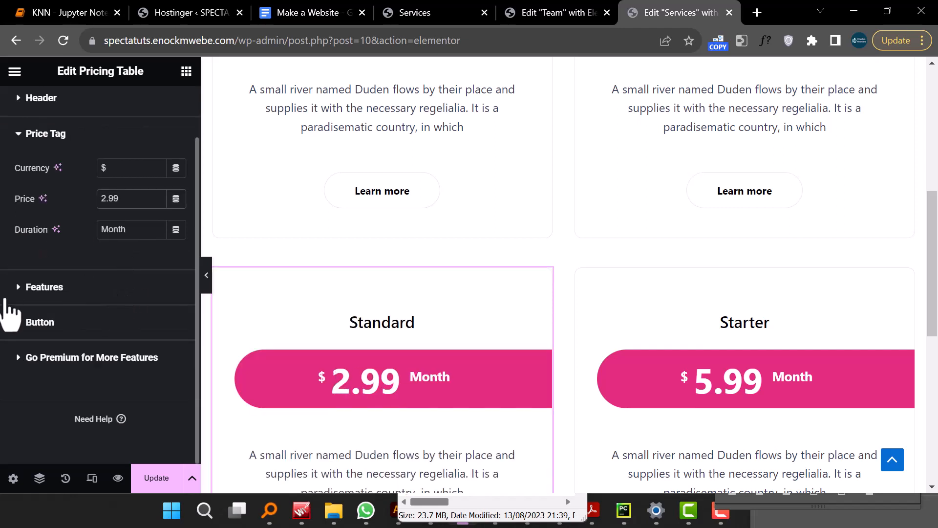
# - Review the Standard table's features text and button settings
pyautogui.click(19, 288)
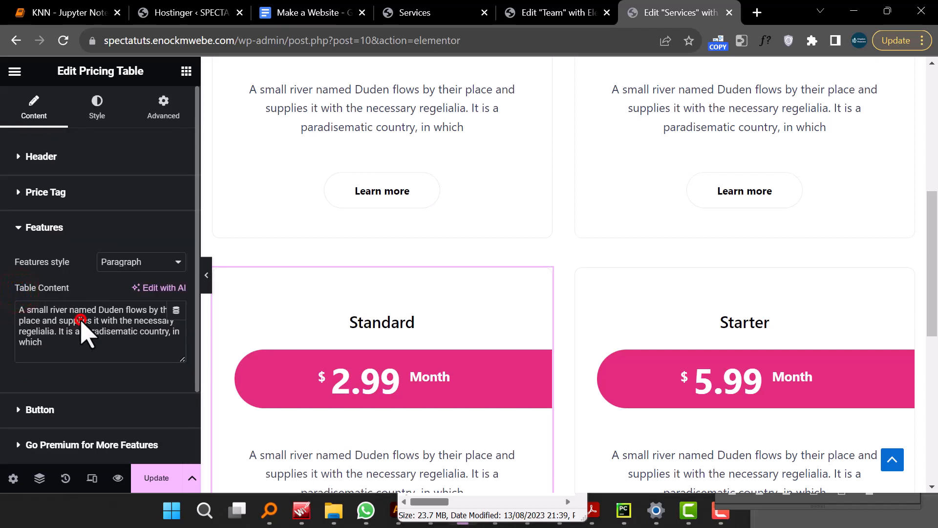
pyautogui.hotkey('ctrl', 'a')
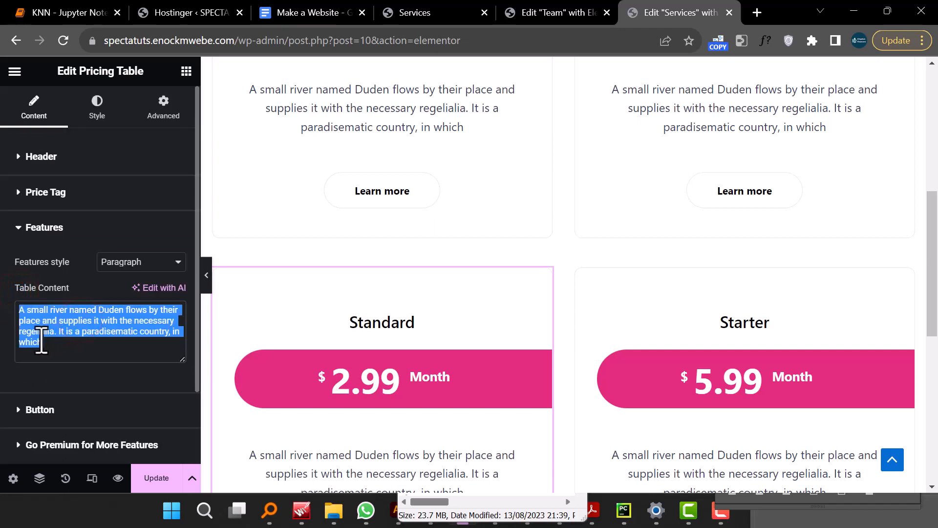
pyautogui.scroll(-2, 41, 336)
pyautogui.click(20, 323)
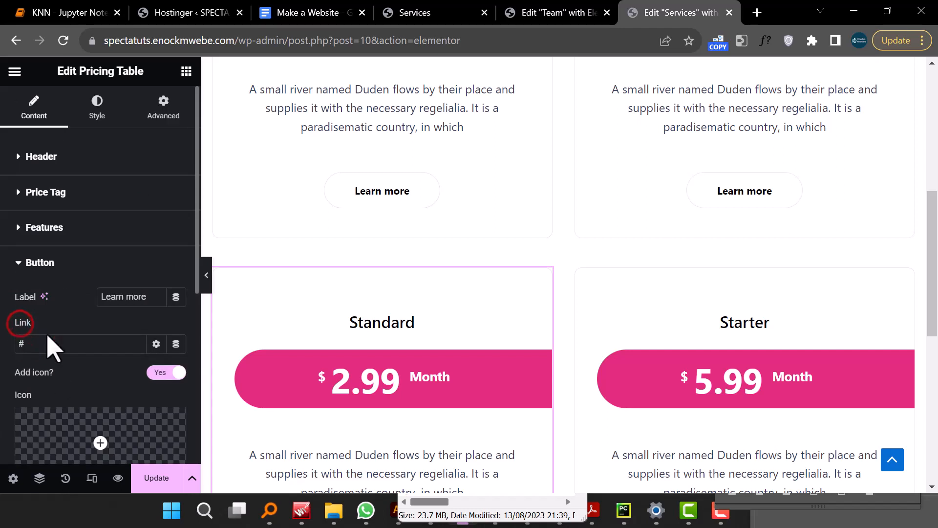
pyautogui.scroll(-4, 71, 364)
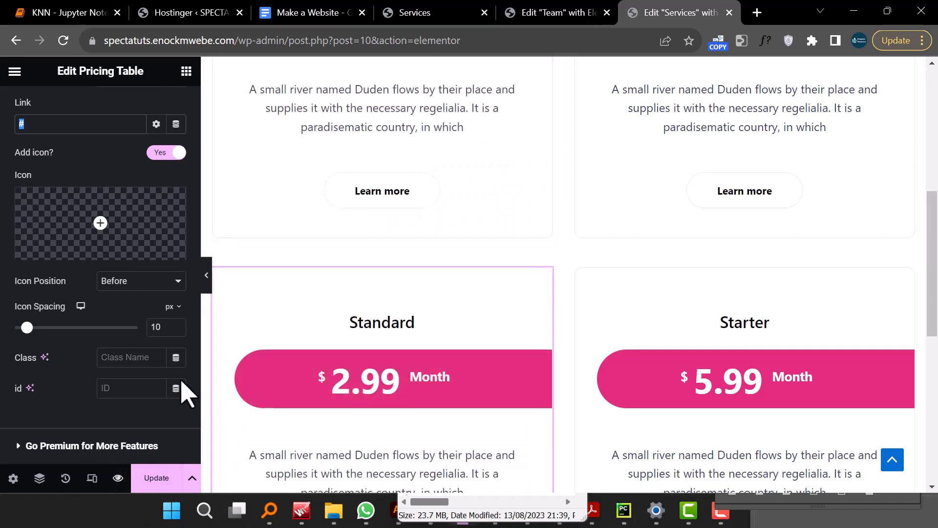
# - Preview the page, open the Contact Us page and copy its address
pyautogui.click(117, 478)
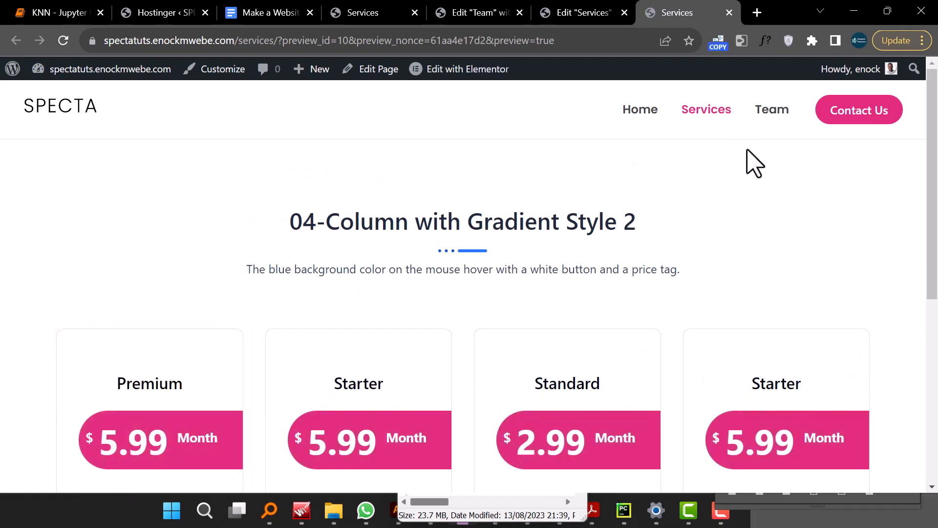
pyautogui.click(845, 113)
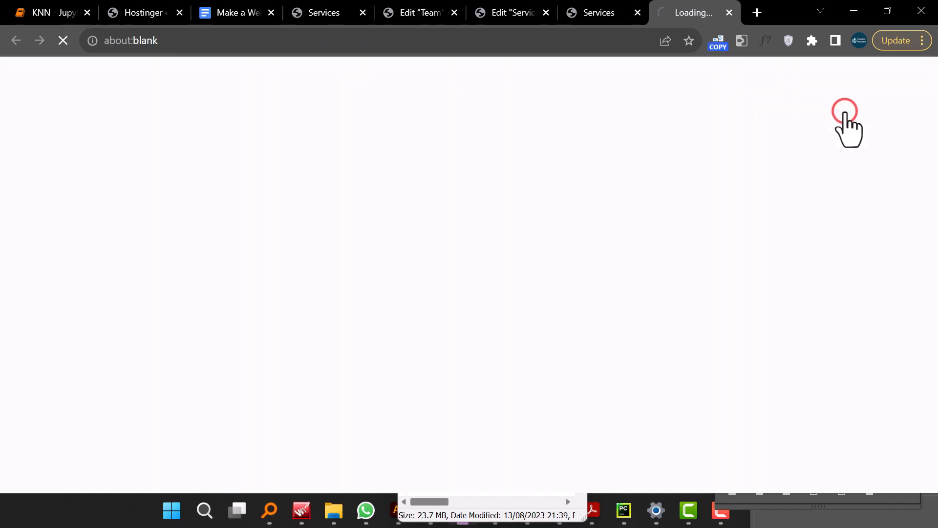
pyautogui.click(322, 40)
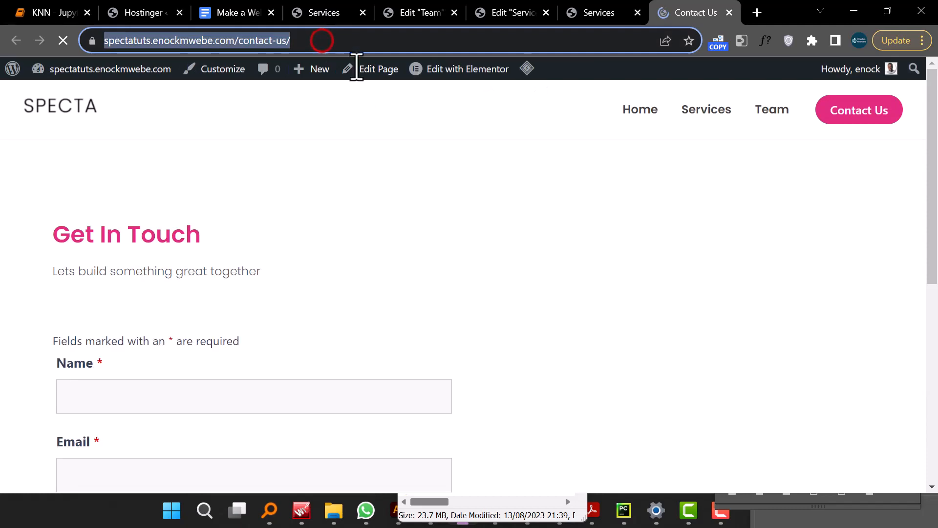
pyautogui.rightClick(320, 40)
pyautogui.click(397, 119)
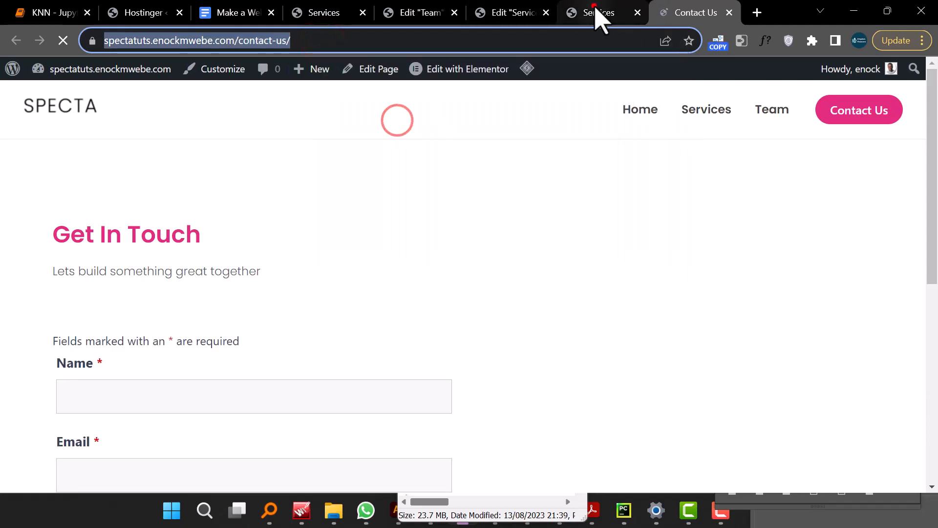
# - Return to the editor and undo the accidental move of the Standard pricing table through History
pyautogui.click(600, 15)
pyautogui.click(509, 18)
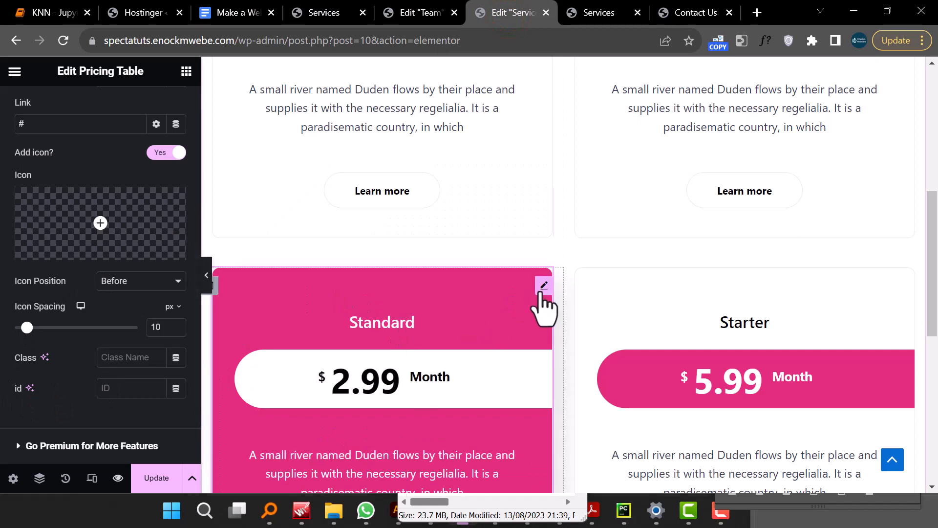
pyautogui.moveTo(543, 289); pyautogui.dragTo(540, 282)
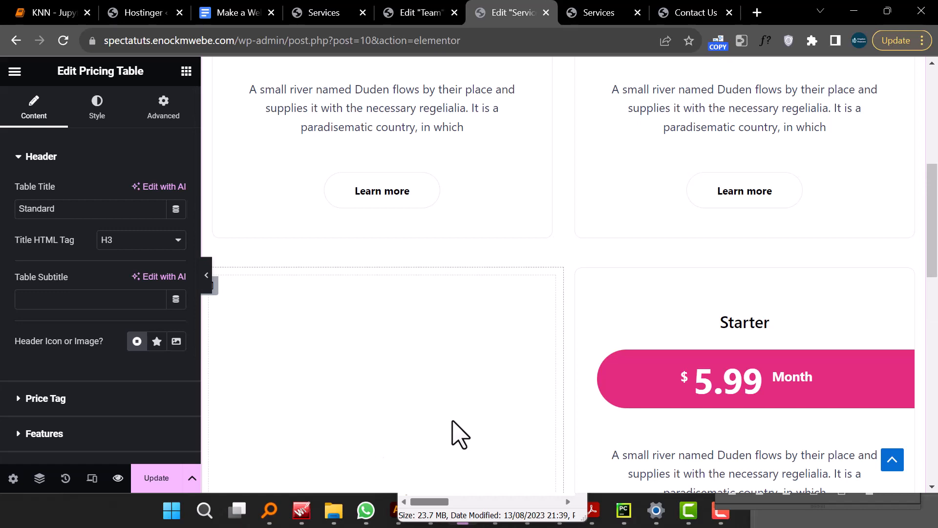
pyautogui.scroll(-4, 498, 374)
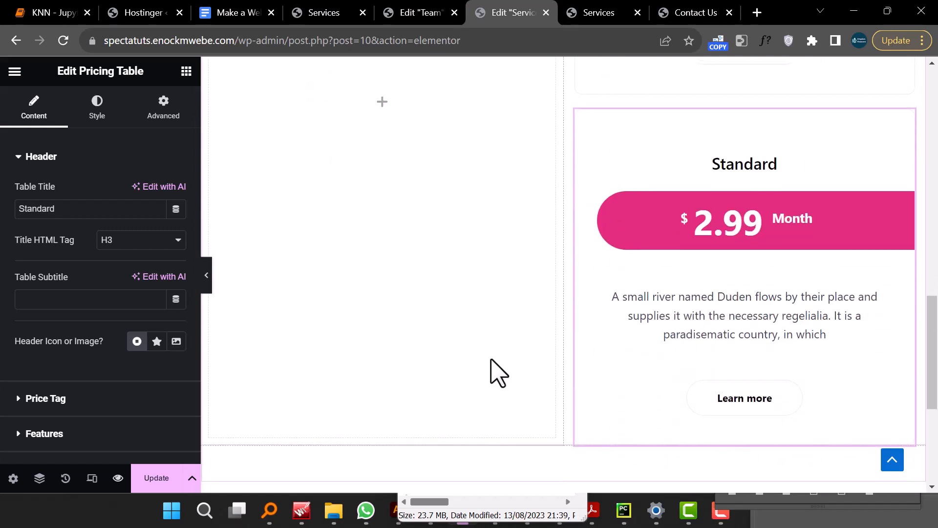
pyautogui.scroll(-7, 499, 374)
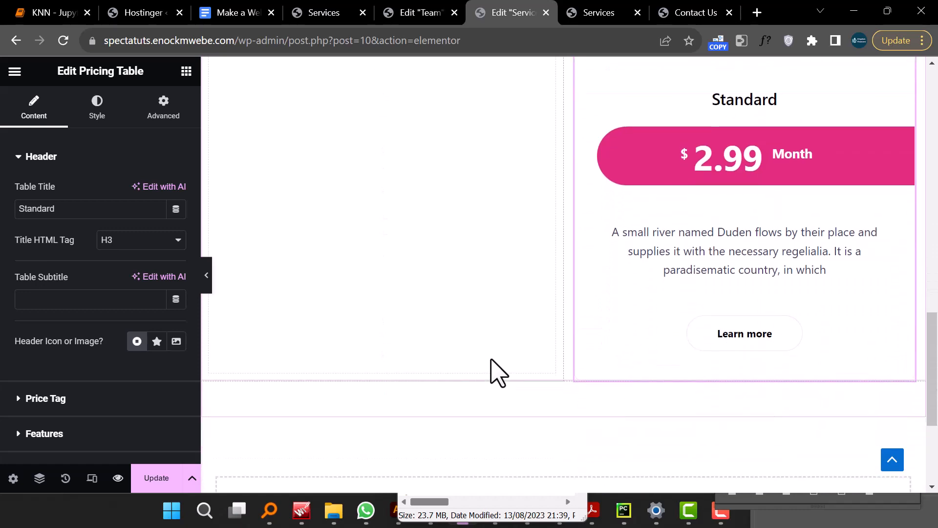
pyautogui.scroll(10, 498, 374)
pyautogui.scroll(-4, 499, 374)
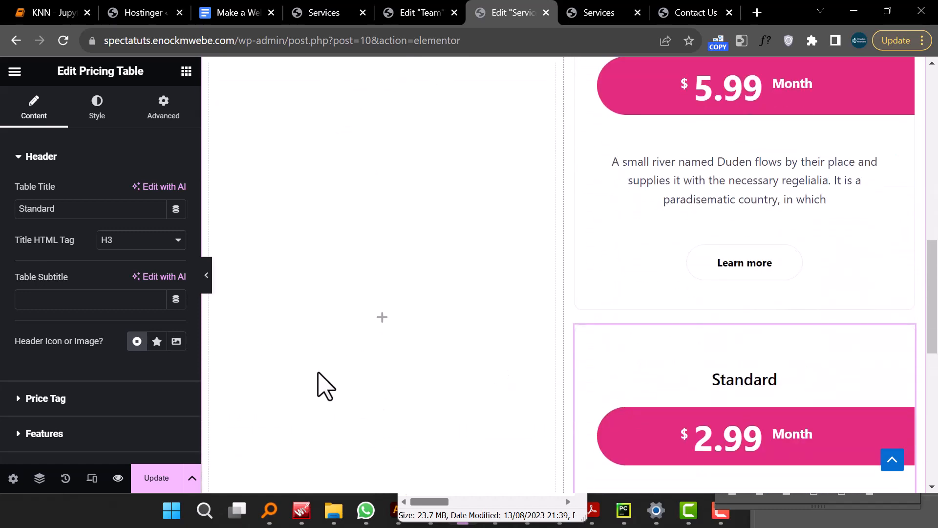
pyautogui.click(65, 479)
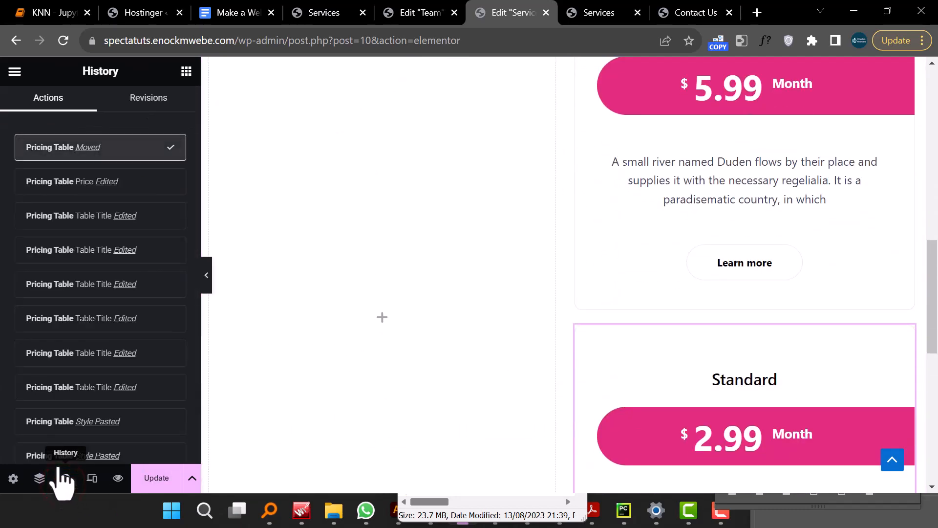
pyautogui.click(69, 182)
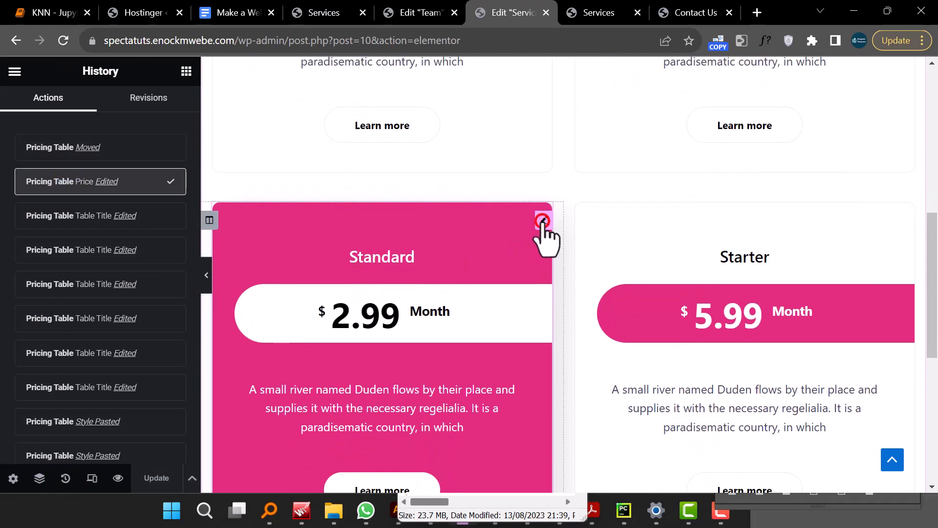
# - Set the Standard table's button link to the copied Contact Us page address
pyautogui.click(543, 220)
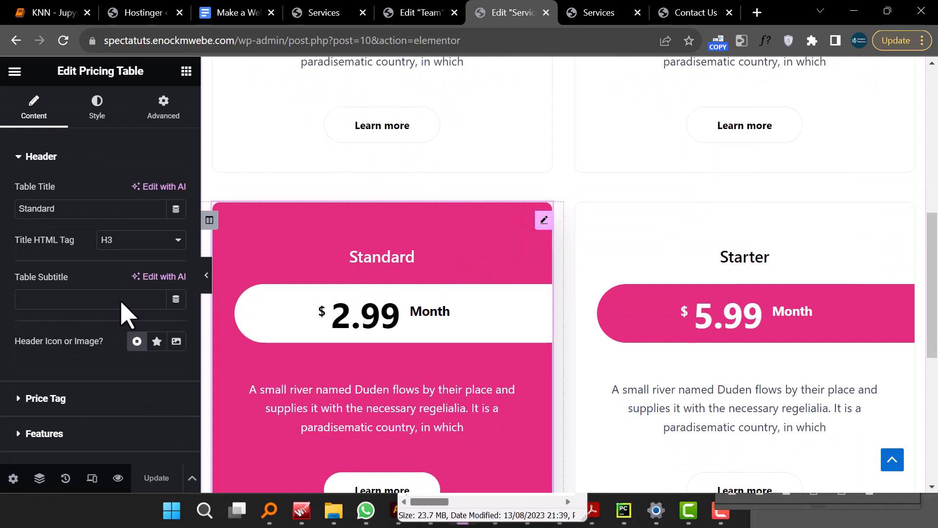
pyautogui.scroll(-4, 381, 389)
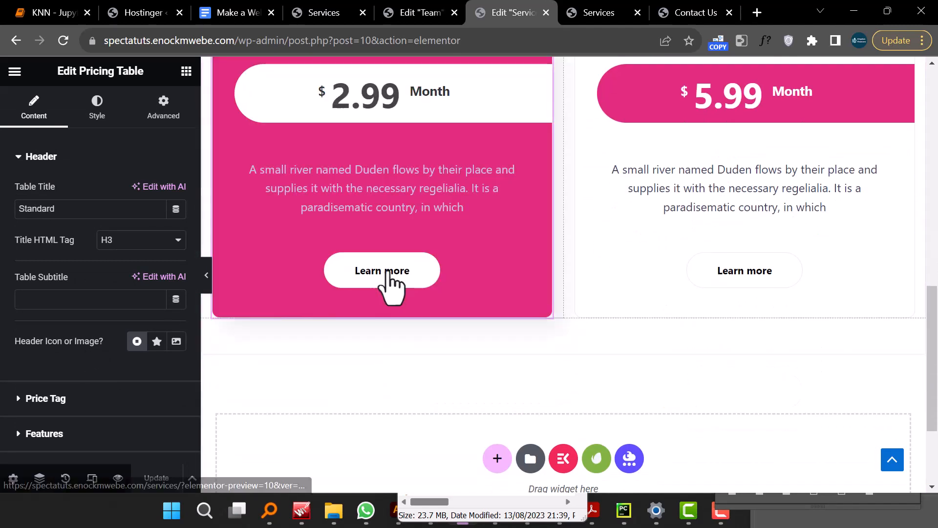
pyautogui.scroll(-3, 76, 353)
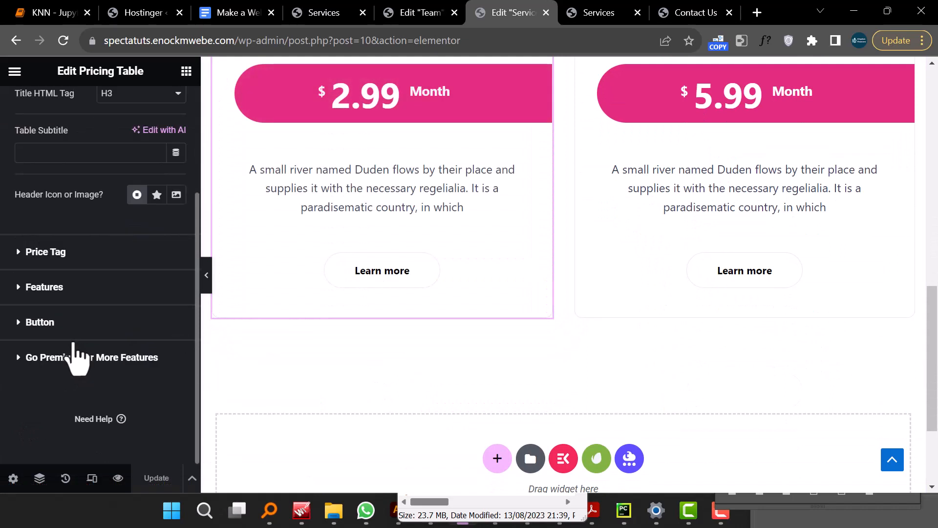
pyautogui.click(20, 324)
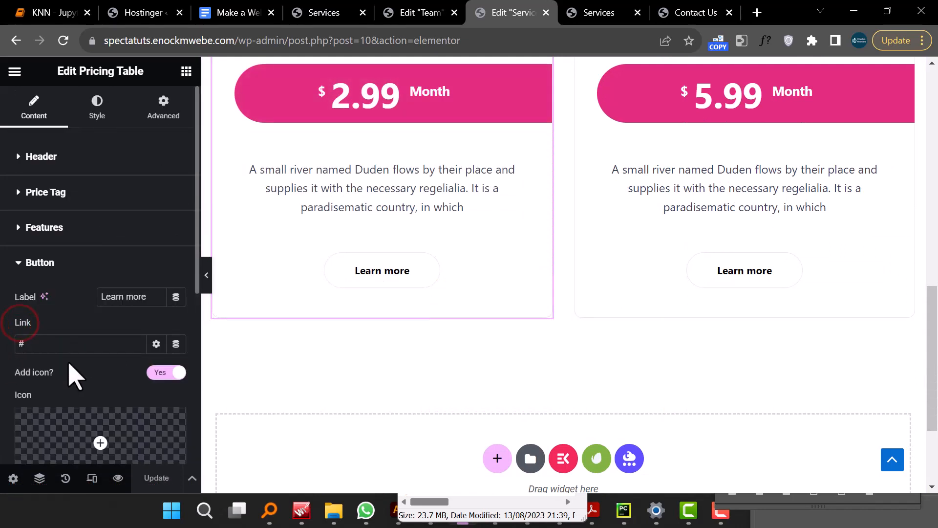
pyautogui.rightClick(61, 346)
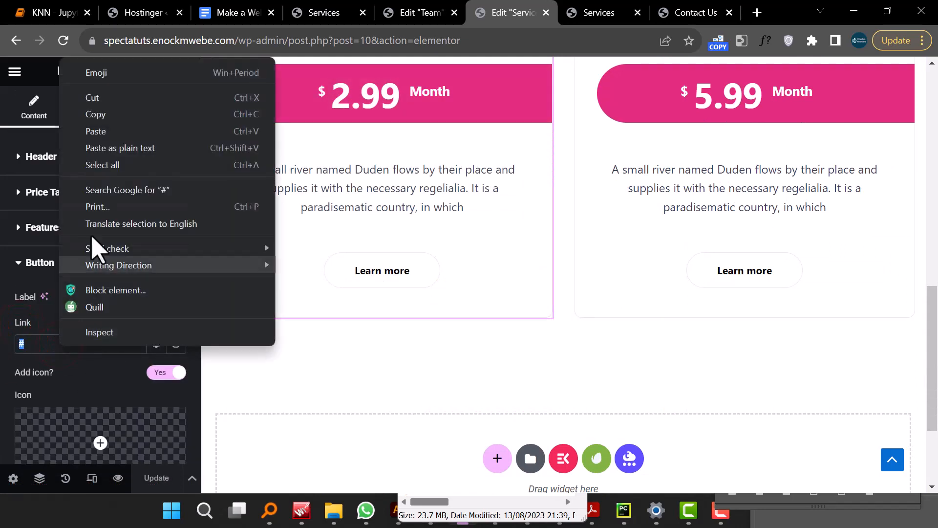
pyautogui.click(127, 149)
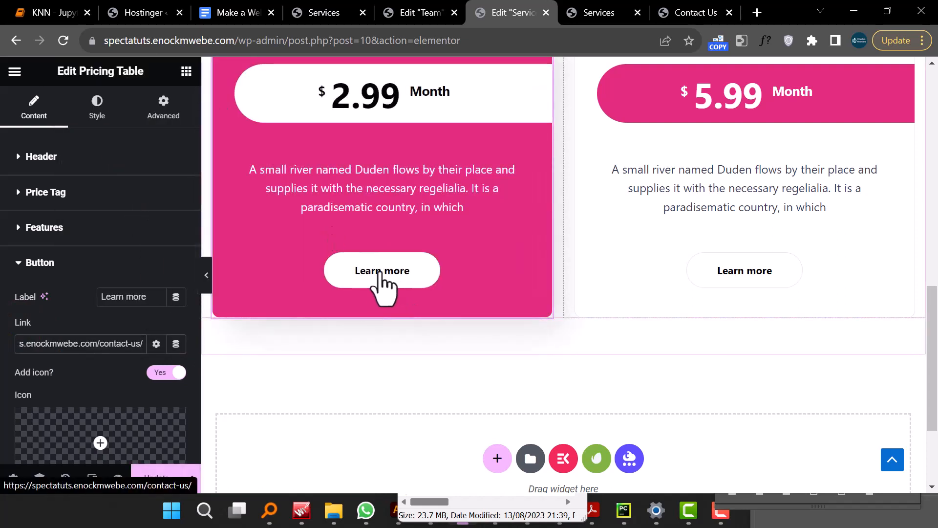
# - Update the page and review the restyled pricing tables in the page preview
pyautogui.click(156, 476)
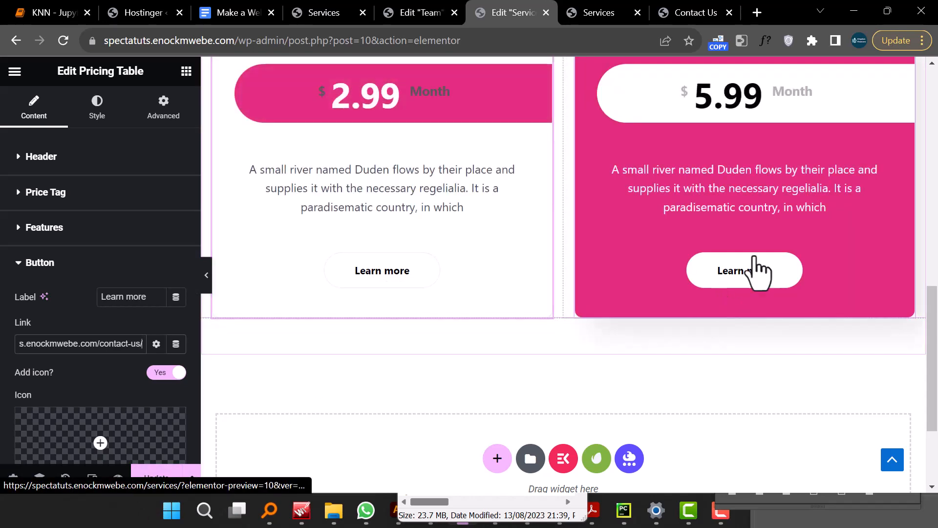
pyautogui.scroll(5, 656, 214)
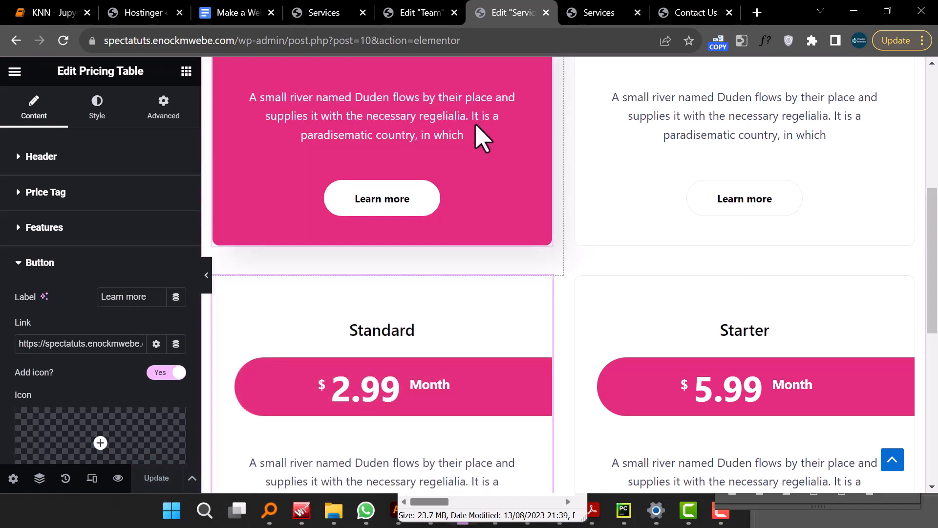
pyautogui.click(590, 12)
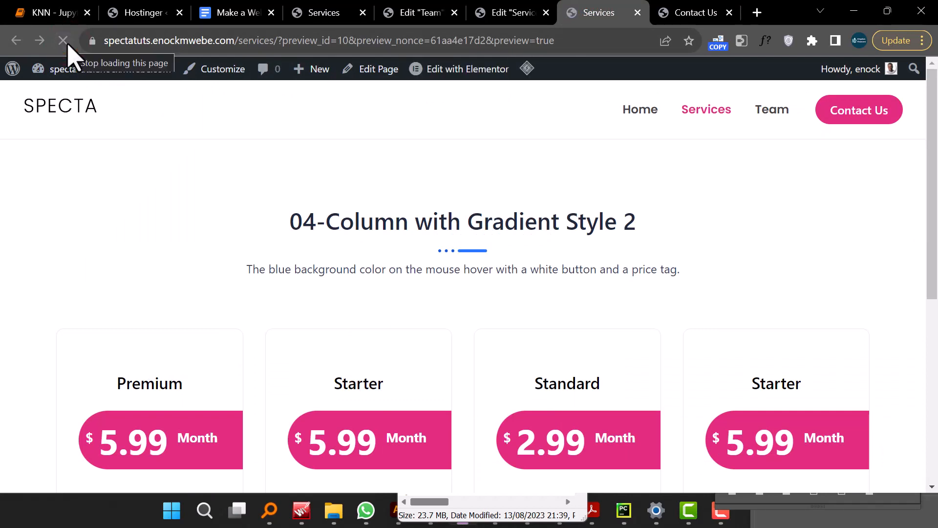
pyautogui.scroll(-6, 534, 262)
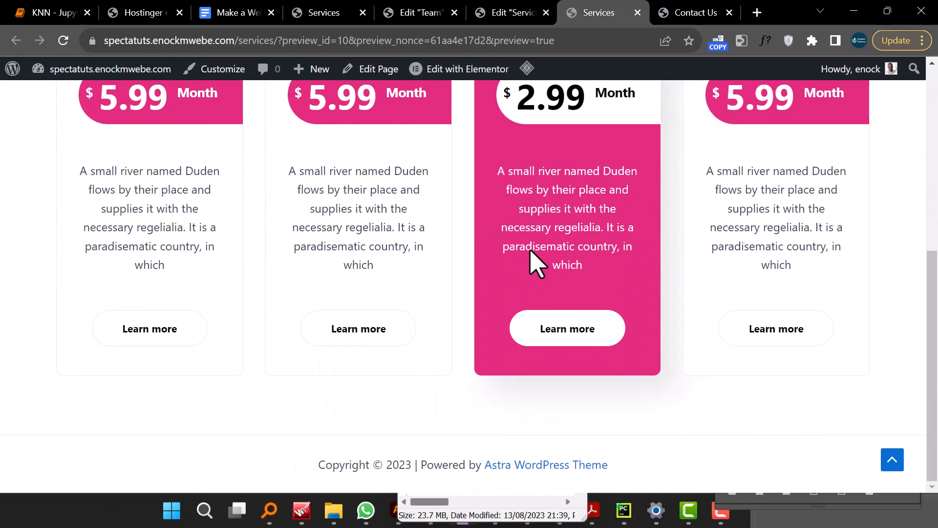
pyautogui.scroll(6, 534, 262)
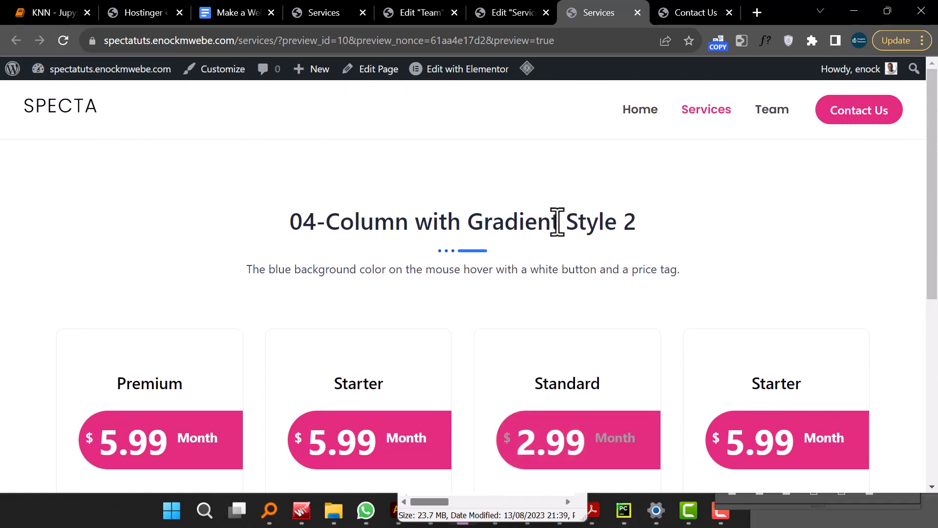
# - Rename the pricing section heading to "Our Services"
pyautogui.click(515, 19)
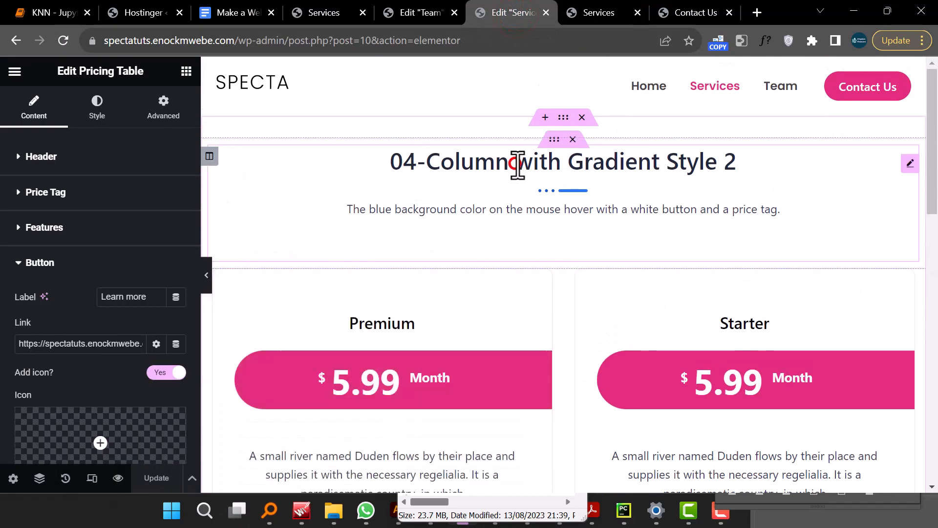
pyautogui.click(517, 164)
pyautogui.tripleClick(105, 209)
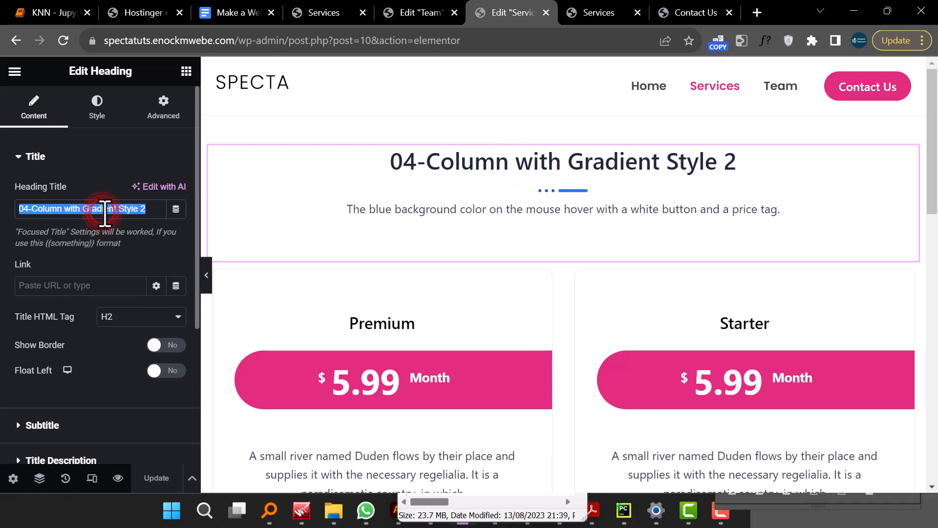
pyautogui.write('Our ')
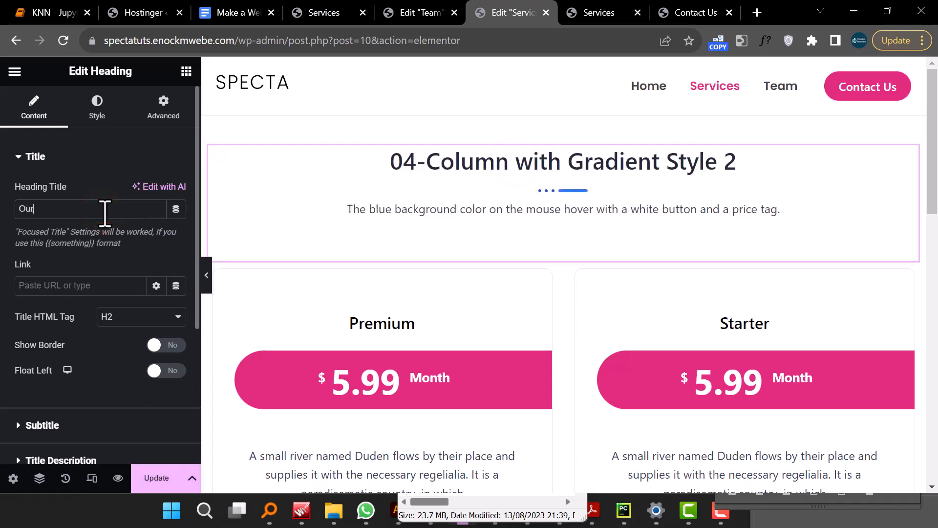
pyautogui.write('Ser')
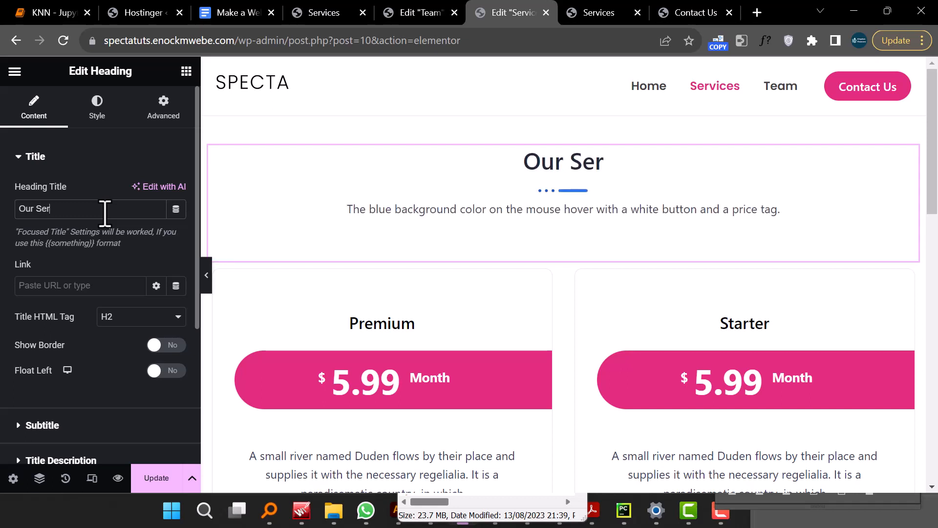
pyautogui.write('vices')
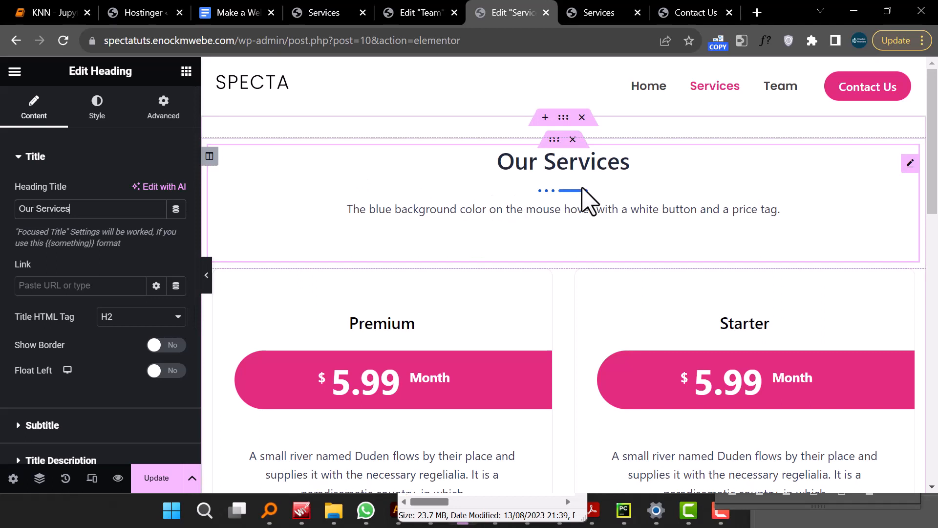
# - Set the heading's separator color to the global Primary color
pyautogui.click(100, 109)
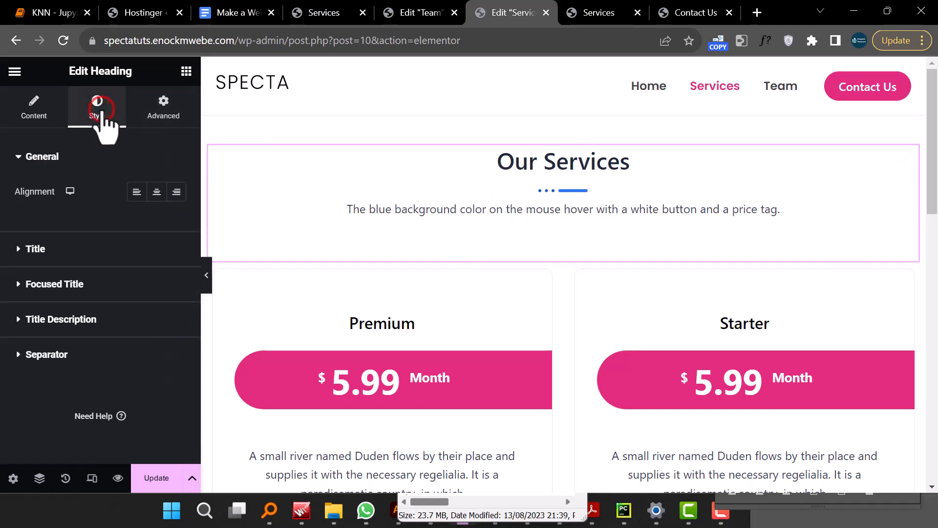
pyautogui.click(20, 354)
pyautogui.scroll(-3, 152, 376)
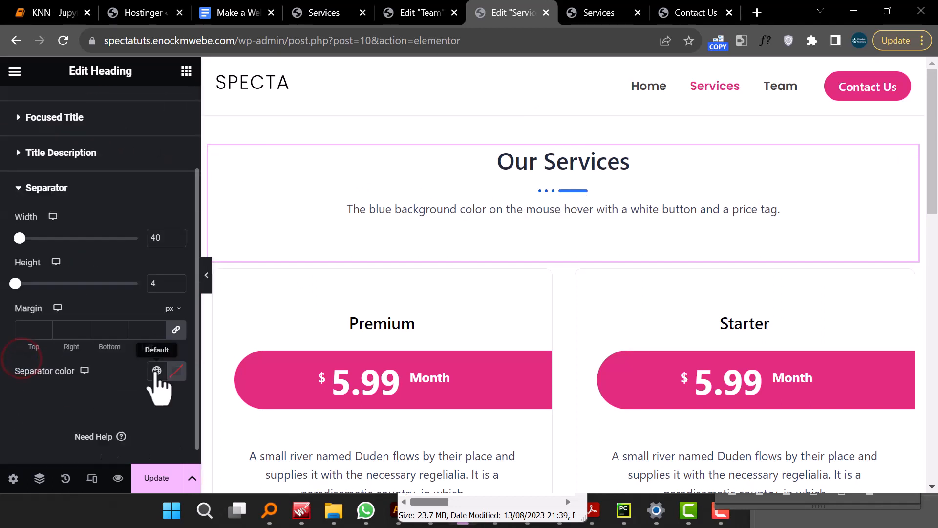
pyautogui.click(156, 353)
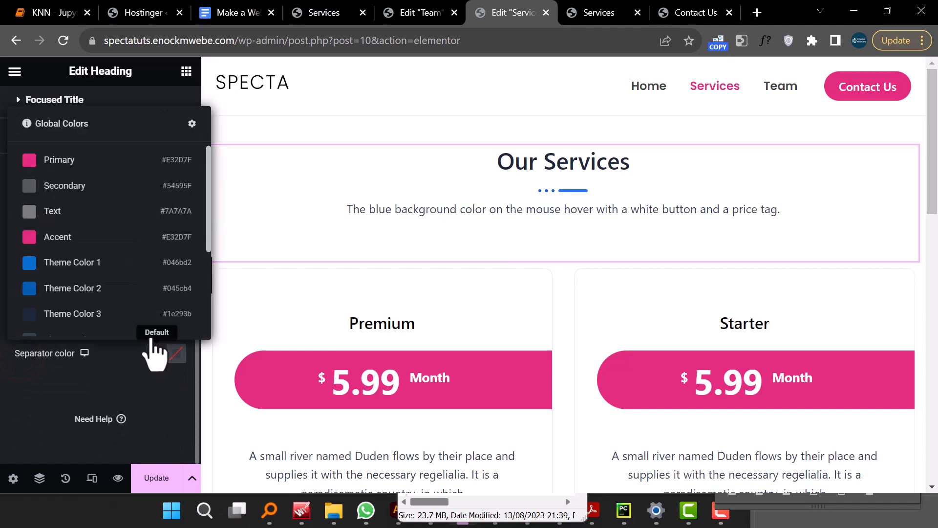
pyautogui.click(102, 160)
# - Examine the testimonial section on the reference Services page for comparison
pyautogui.scroll(-5, 601, 318)
pyautogui.scroll(-10, 606, 325)
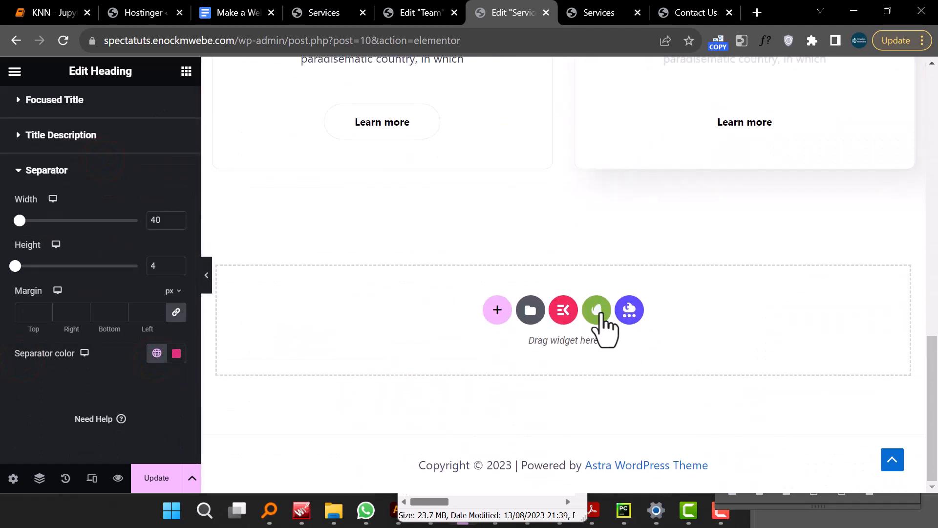
pyautogui.click(324, 15)
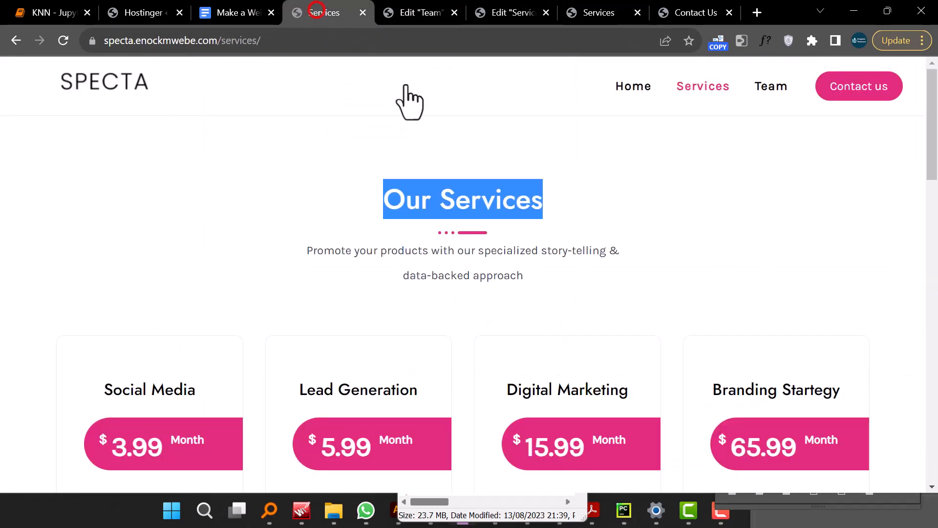
pyautogui.scroll(-10, 520, 269)
pyautogui.scroll(-5, 520, 269)
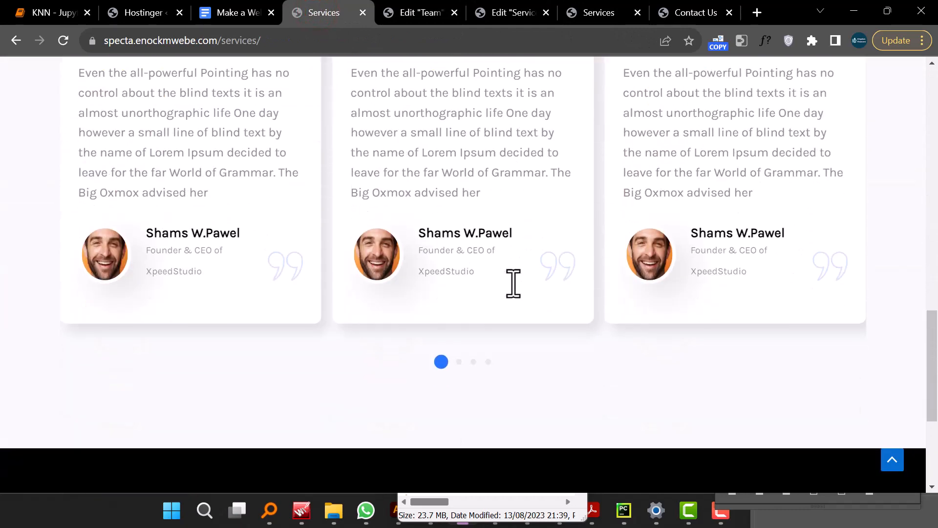
pyautogui.click(519, 13)
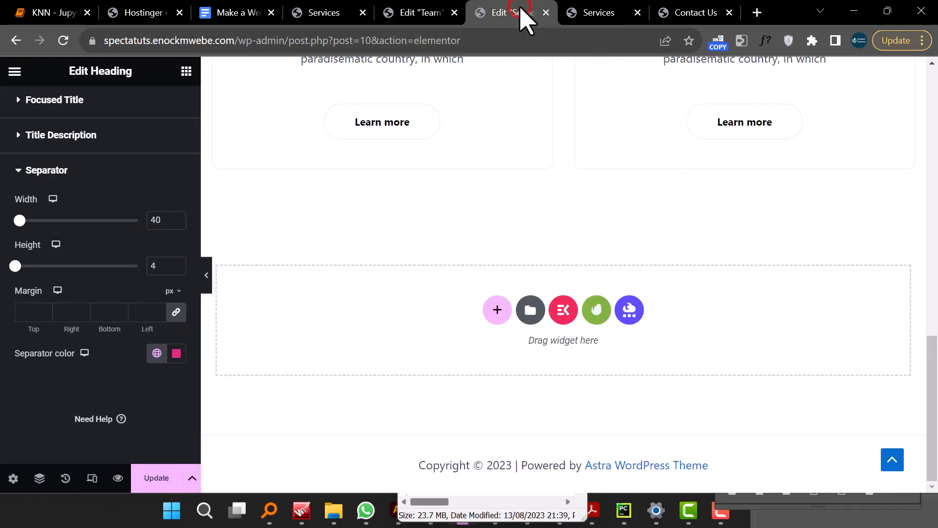
pyautogui.scroll(5, 455, 325)
pyautogui.scroll(-5, 429, 310)
# - Insert the ElementsKit "Testimonial - Section 20" section below the pricing tables
pyautogui.click(563, 311)
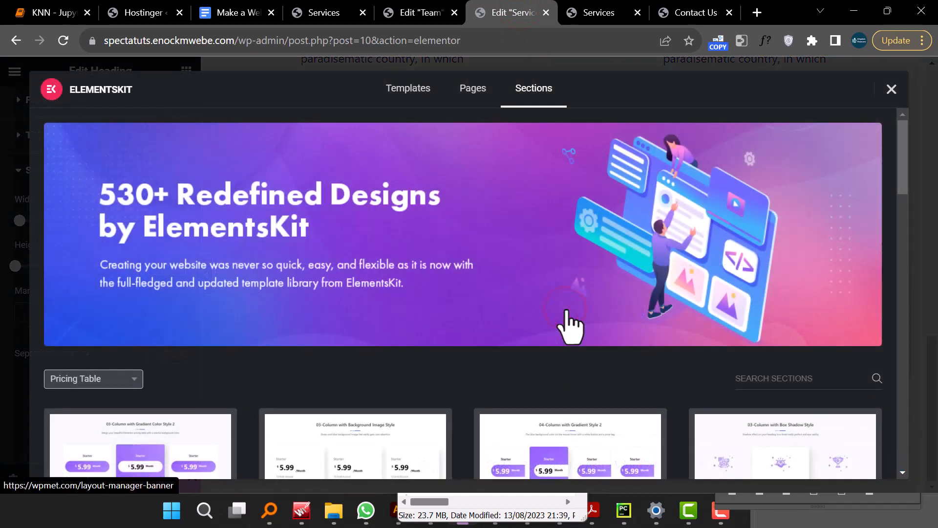
pyautogui.scroll(-5, 456, 245)
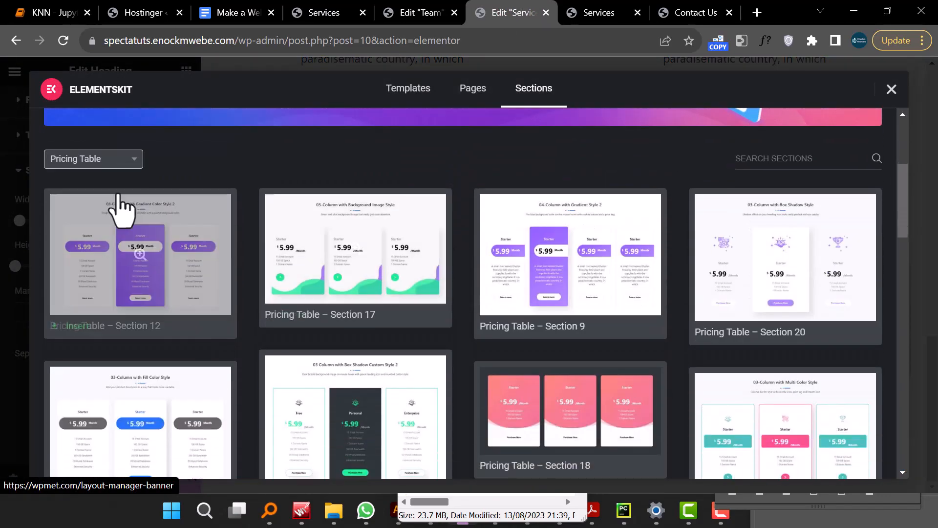
pyautogui.click(123, 161)
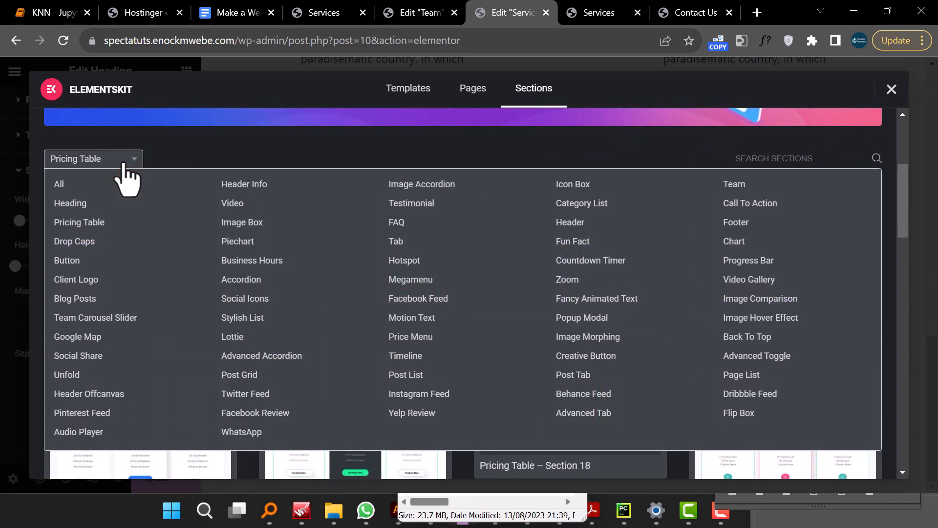
pyautogui.click(413, 205)
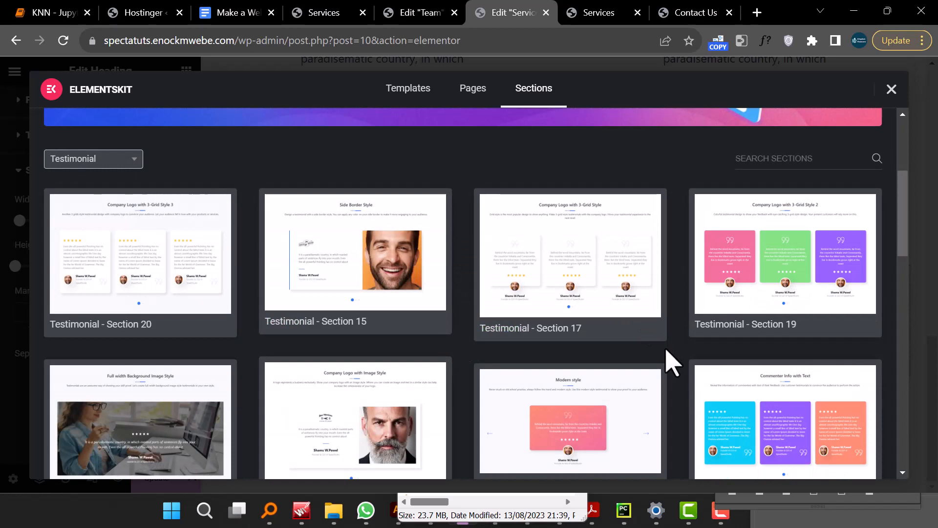
pyautogui.scroll(-5, 672, 361)
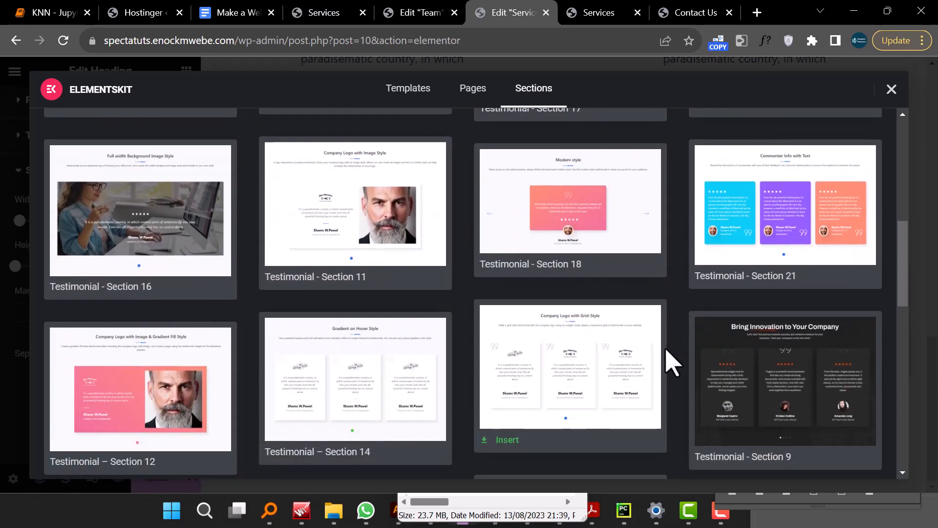
pyautogui.scroll(6, 672, 362)
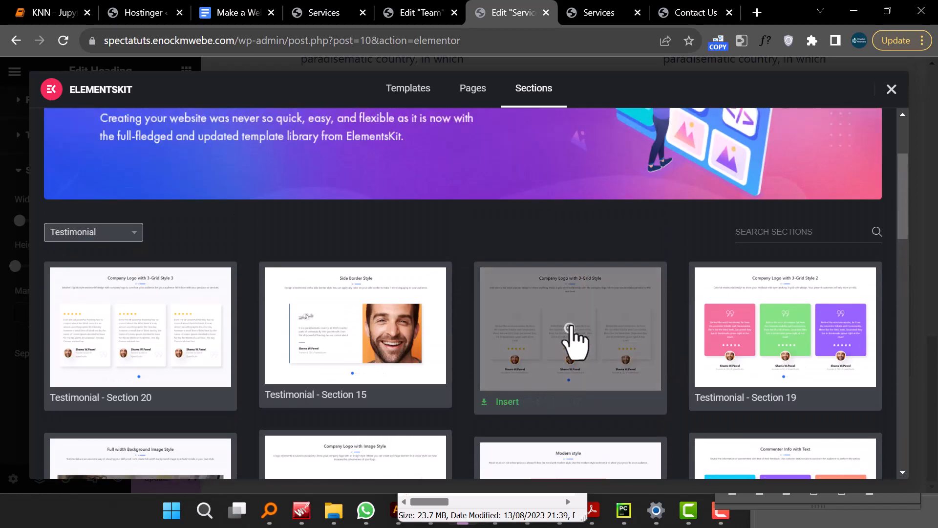
pyautogui.click(189, 338)
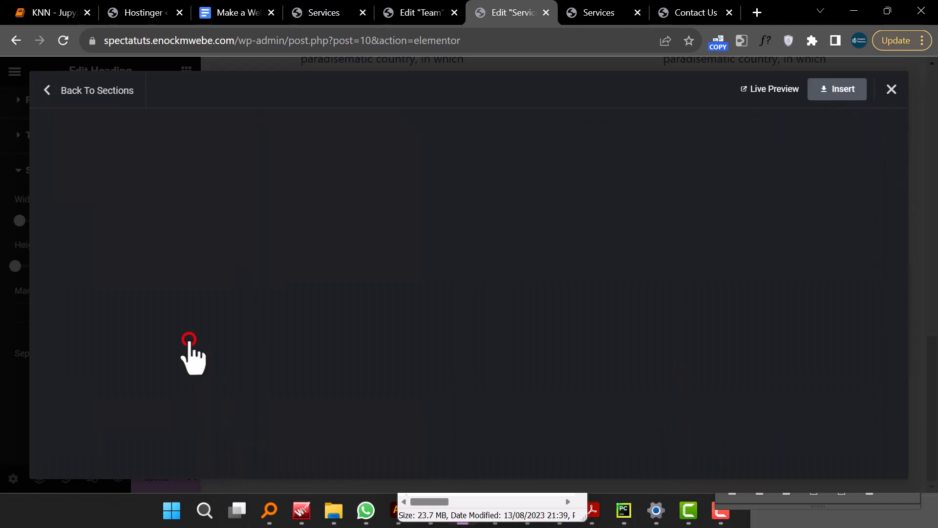
pyautogui.click(832, 91)
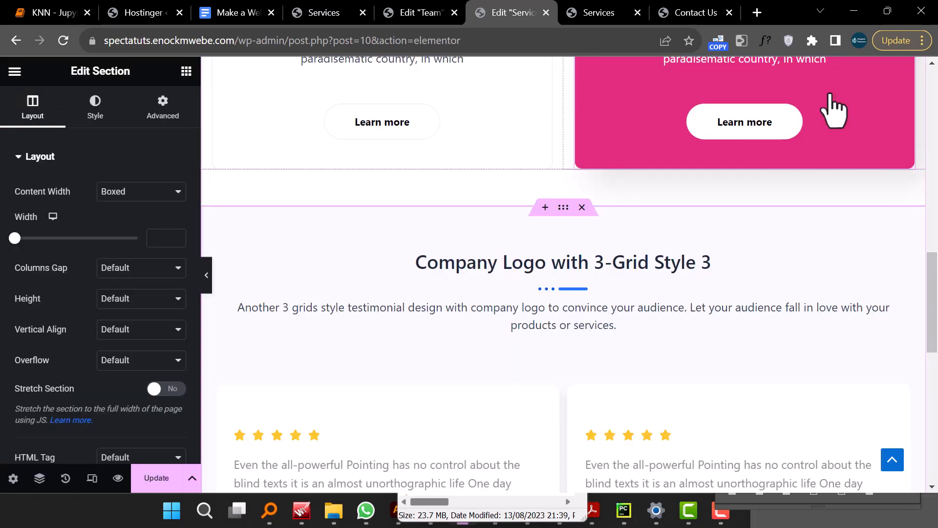
# - Rename the testimonial section heading to "Testimonial"
pyautogui.scroll(-2, 739, 222)
pyautogui.scroll(1, 623, 172)
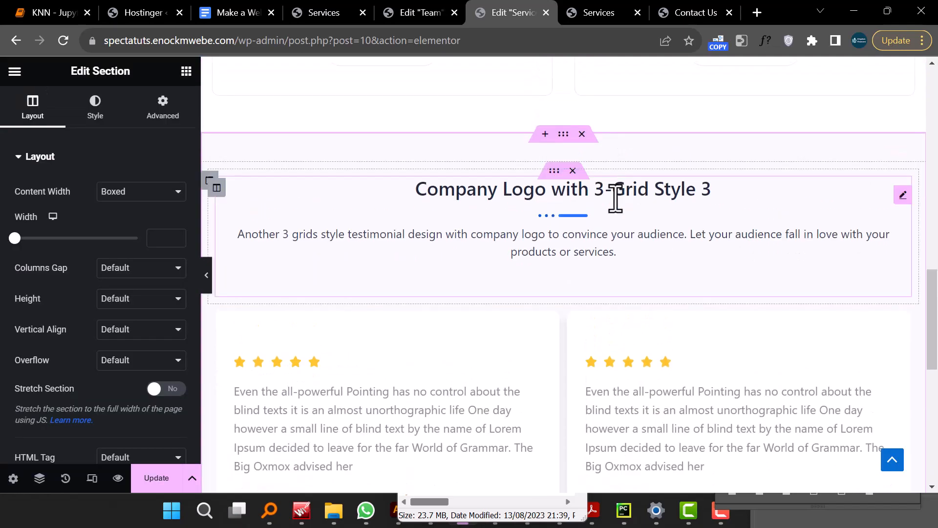
pyautogui.click(612, 193)
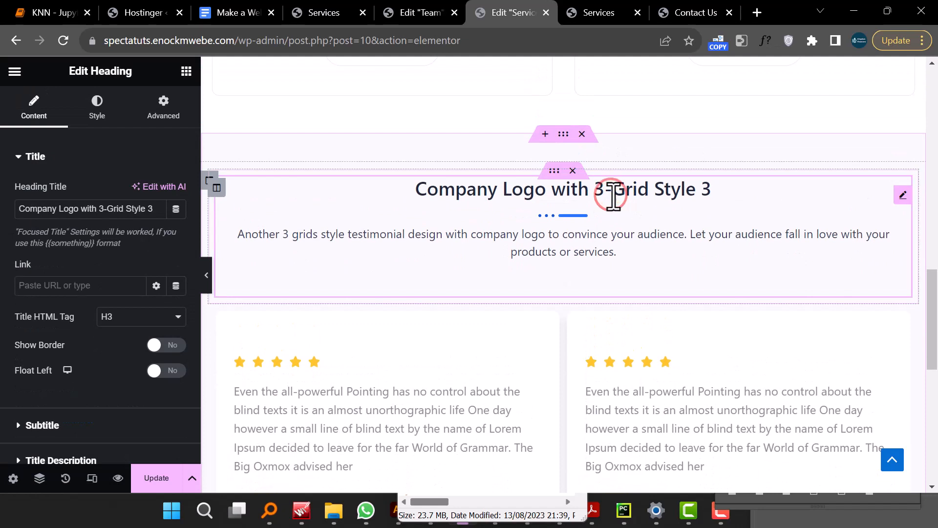
pyautogui.tripleClick(89, 210)
pyautogui.write('Testi')
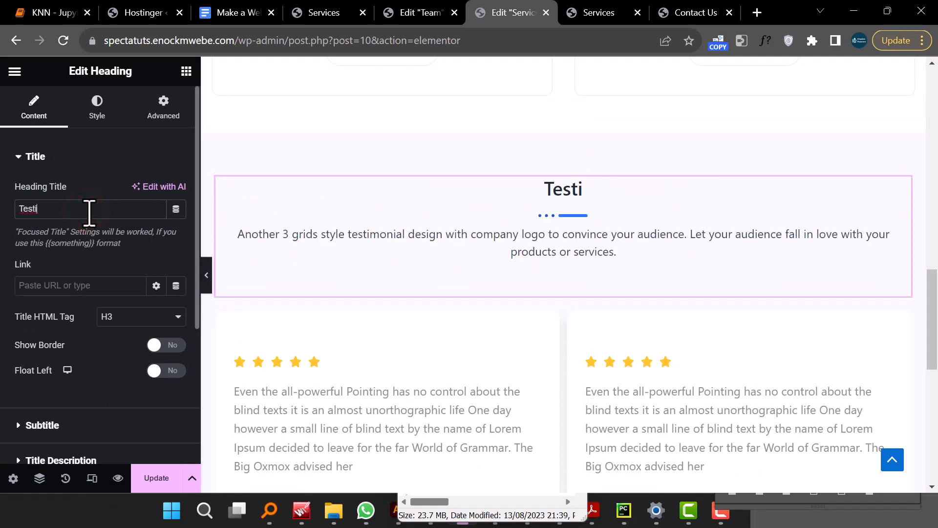
pyautogui.write('monial')
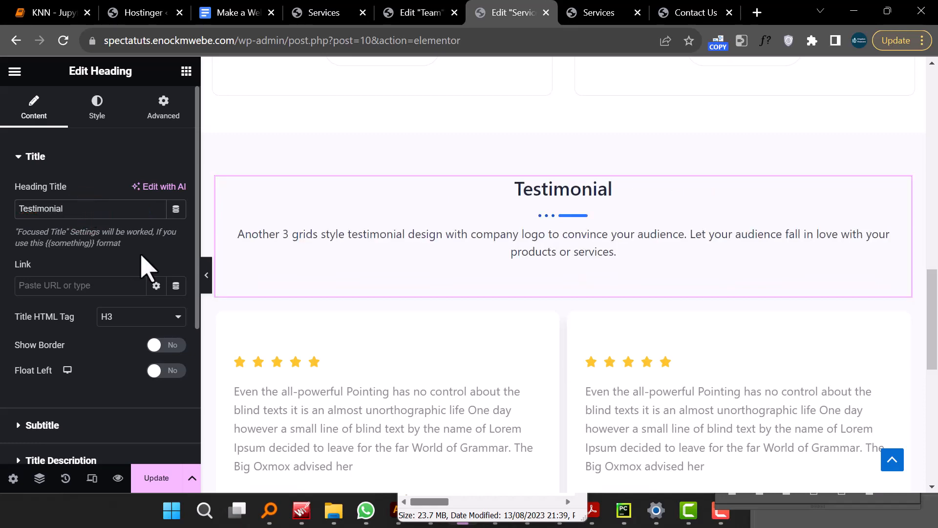
# - Preview the testimonial section on the canvas with the editor panel collapsed, then restore the panel
pyautogui.scroll(-6, 383, 329)
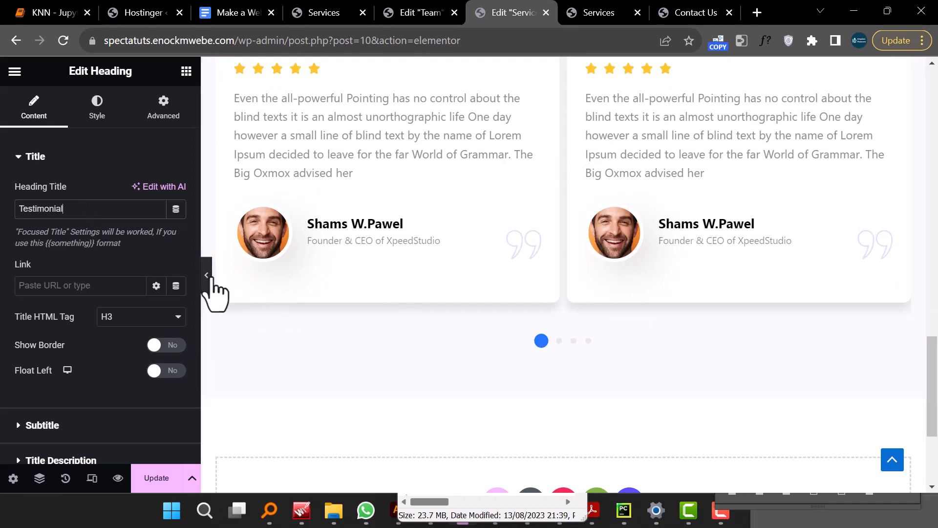
pyautogui.click(208, 276)
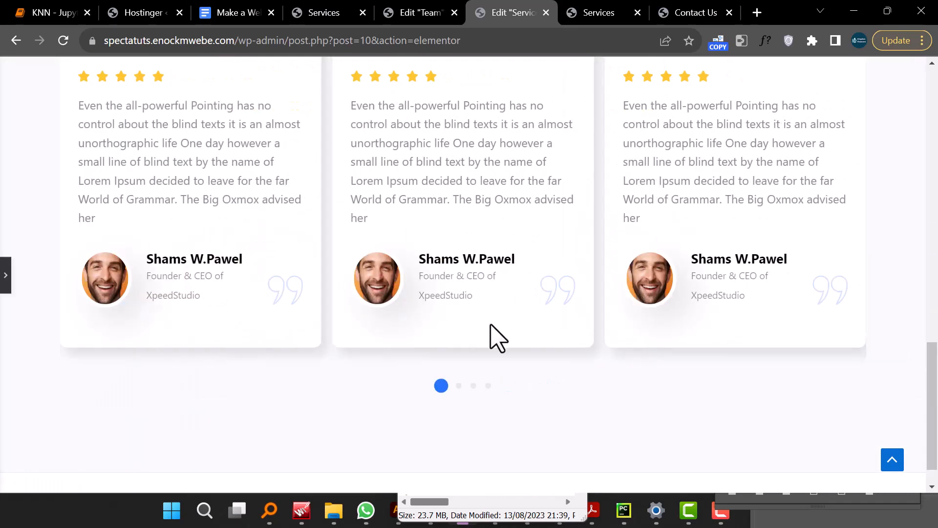
pyautogui.scroll(-3, 477, 356)
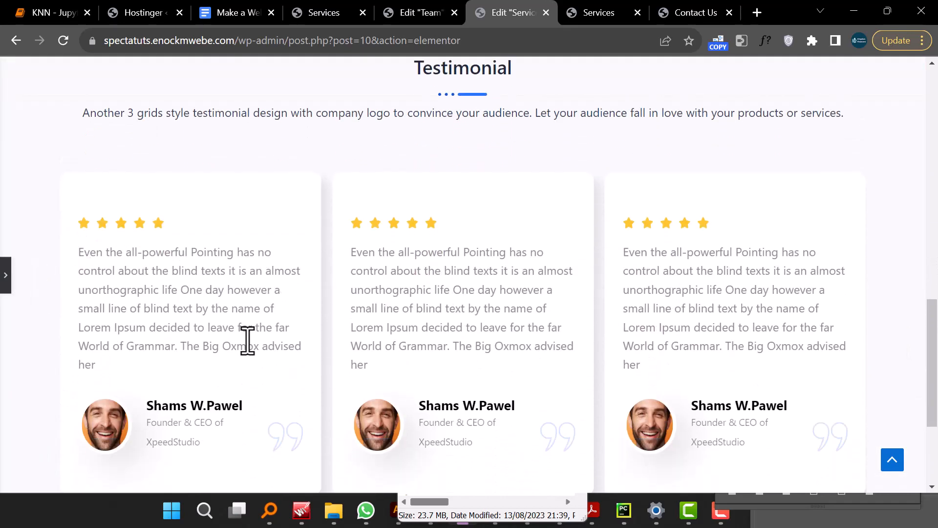
pyautogui.click(7, 264)
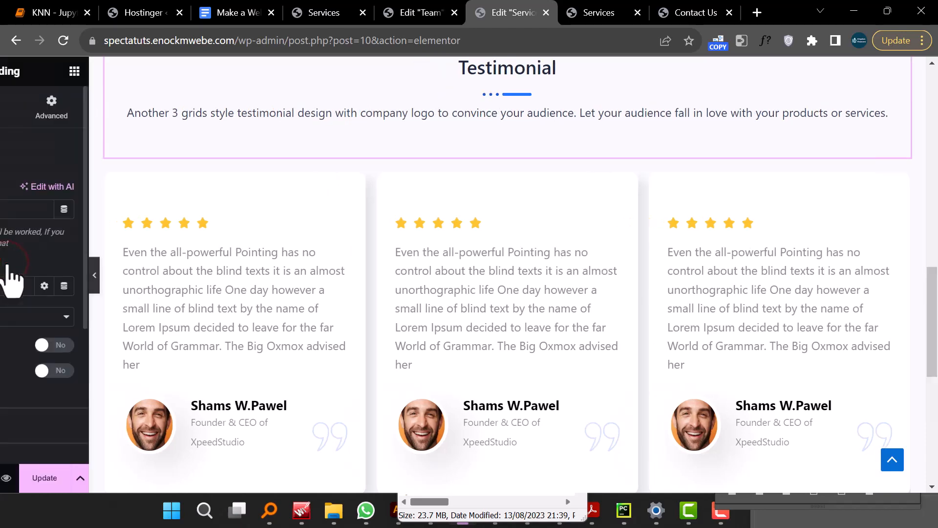
pyautogui.scroll(-5, 362, 342)
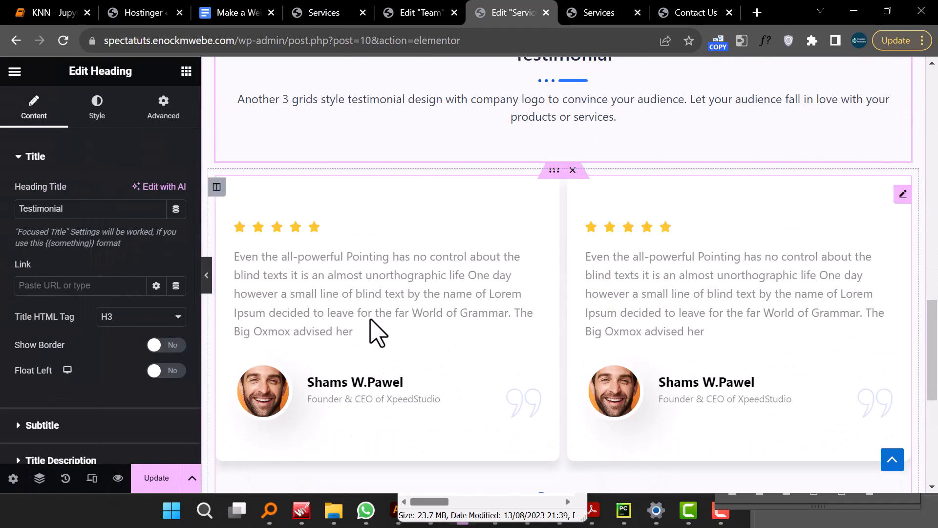
# - Open the testimonial widget's items and examine the first testimonial's name, designation and review fields
pyautogui.click(374, 303)
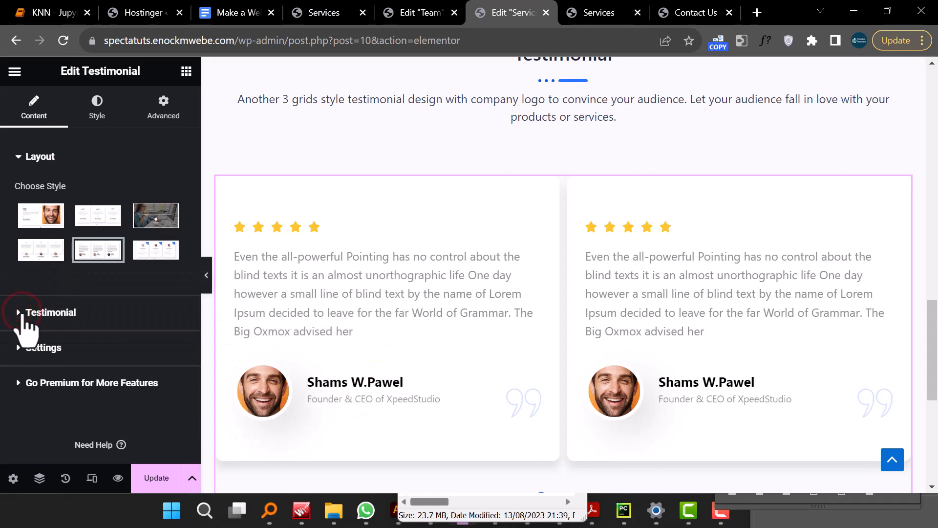
pyautogui.click(21, 315)
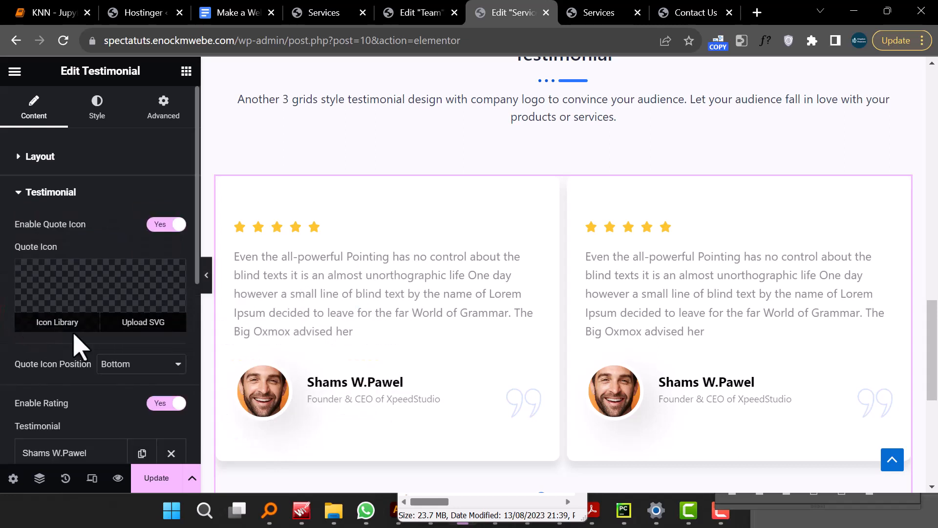
pyautogui.scroll(-5, 86, 329)
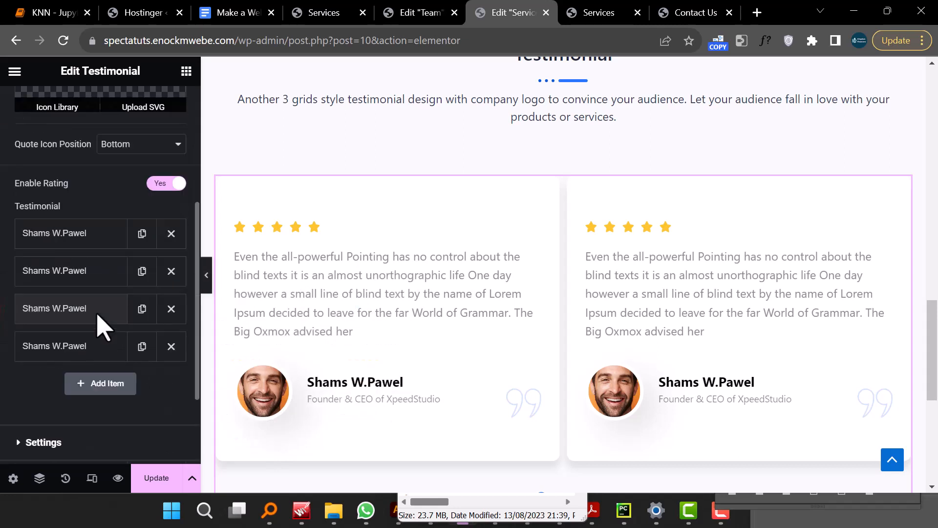
pyautogui.click(81, 234)
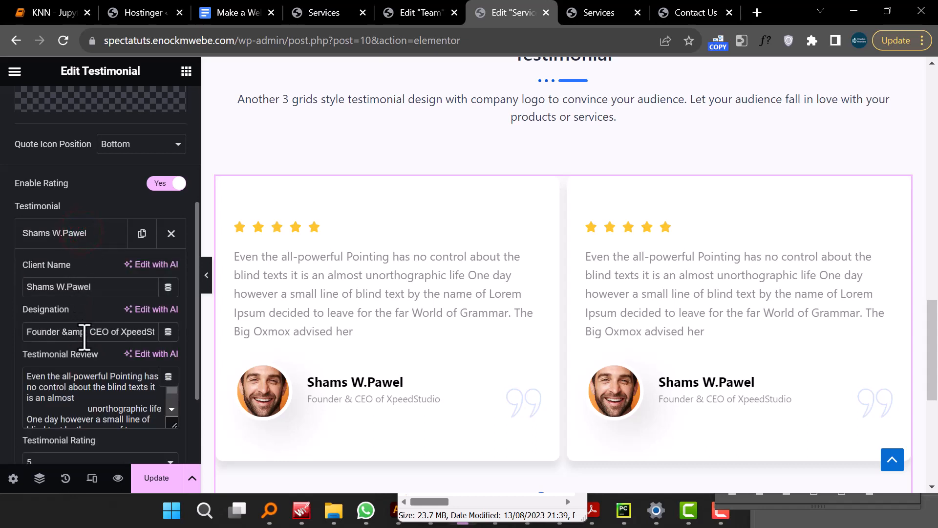
pyautogui.click(85, 386)
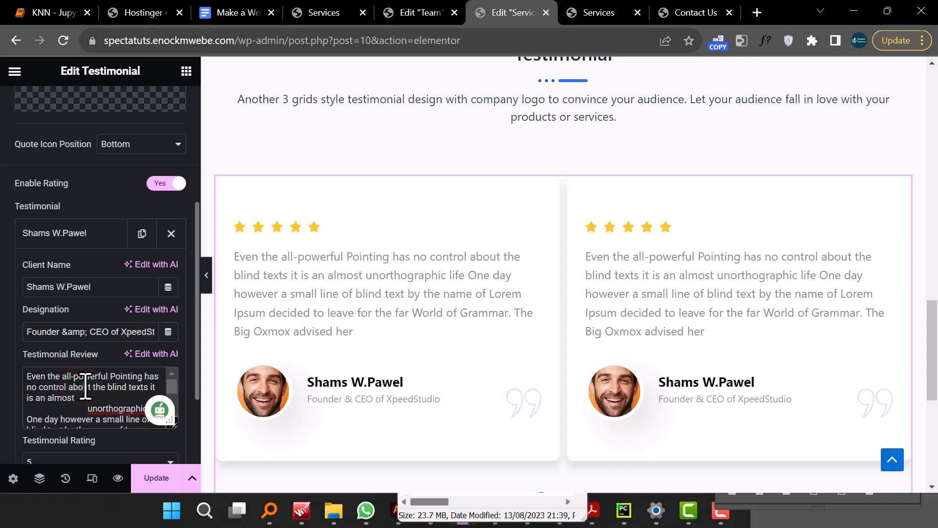
pyautogui.scroll(-7, 339, 325)
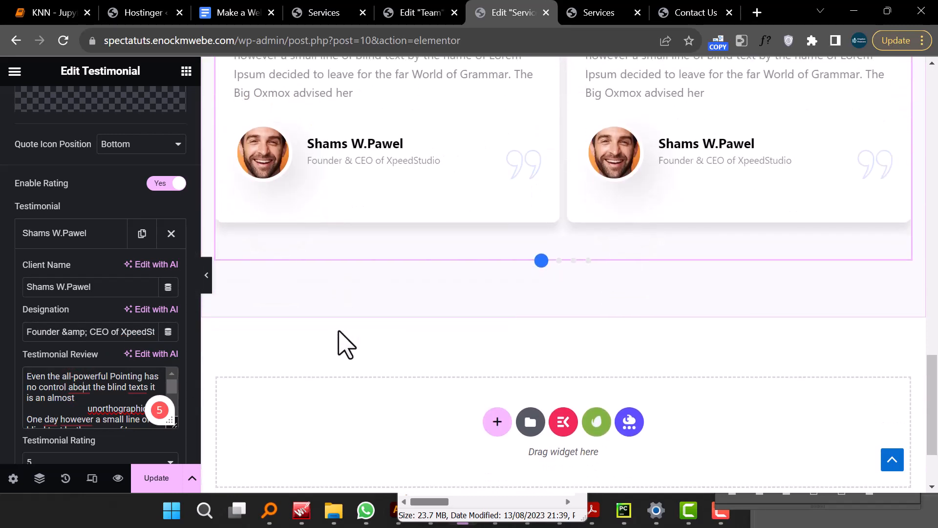
pyautogui.scroll(7, 339, 345)
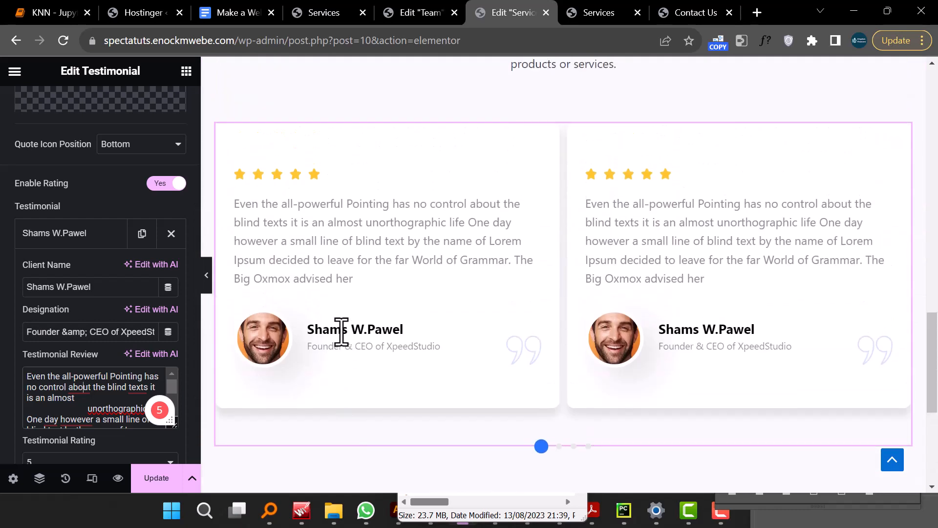
pyautogui.scroll(2, 341, 331)
pyautogui.scroll(-4, 346, 341)
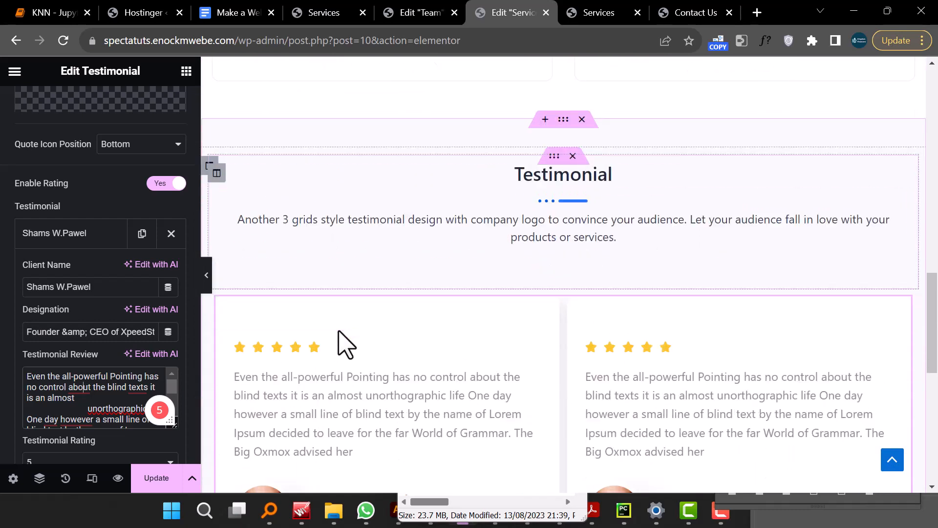
pyautogui.scroll(-5, 340, 331)
# - Update the page and review the Services page with its new testimonial section in the preview tab
pyautogui.click(158, 478)
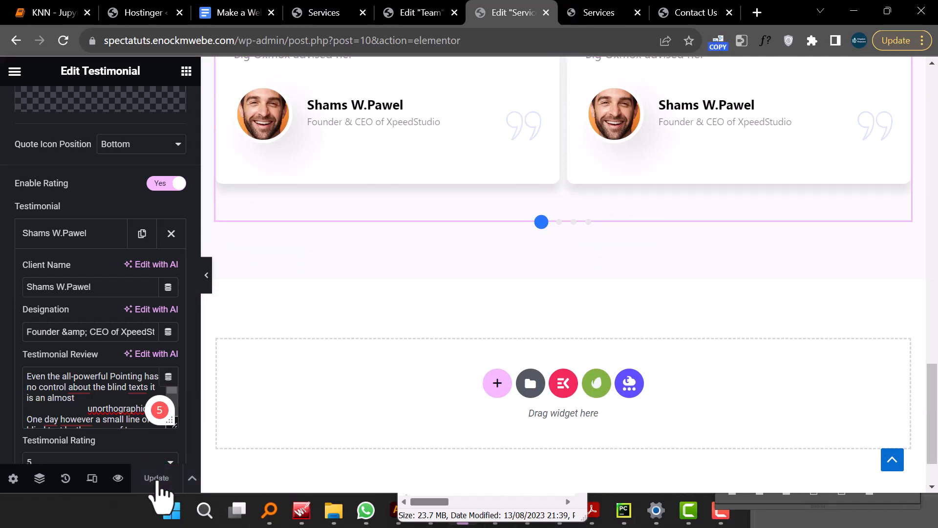
pyautogui.click(582, 15)
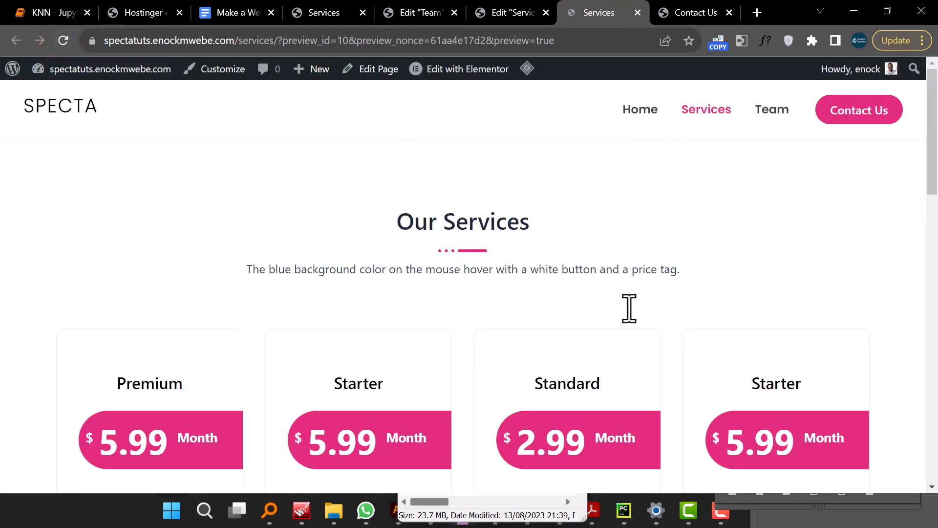
pyautogui.scroll(-10, 626, 313)
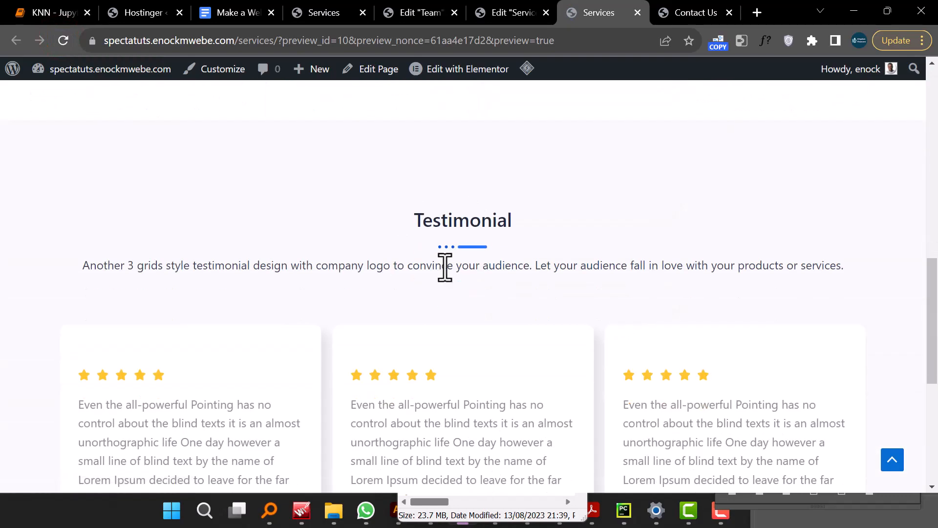
pyautogui.scroll(-5, 450, 274)
pyautogui.scroll(-3, 383, 324)
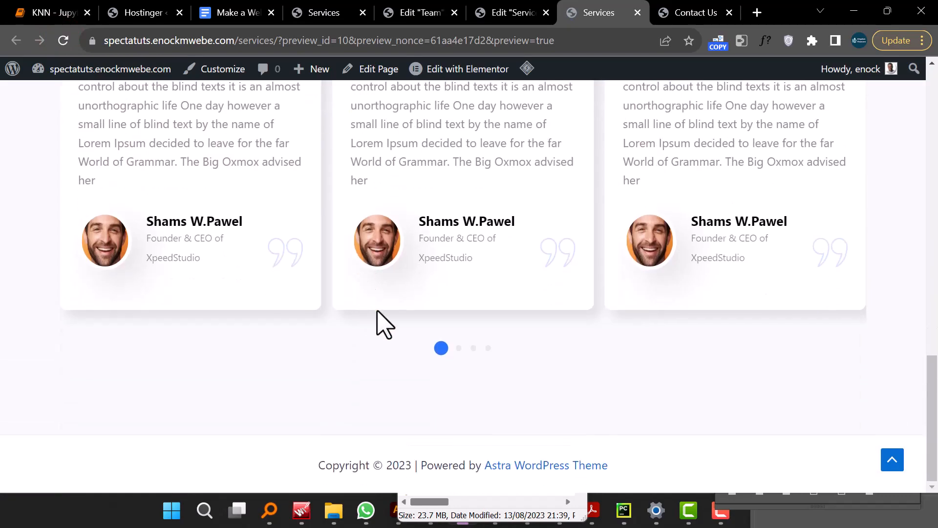
pyautogui.scroll(15, 377, 328)
pyautogui.scroll(4, 377, 324)
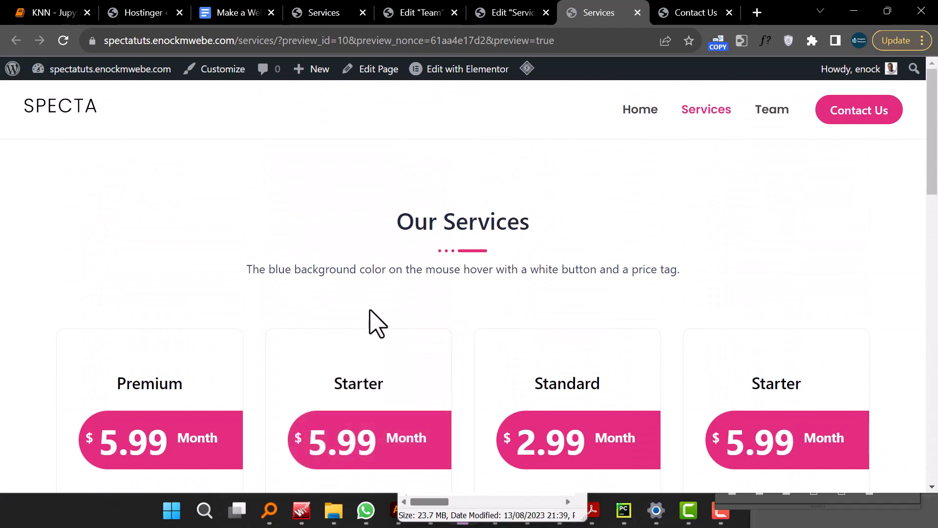
# - Browse the live site's Home, Services and Team pages through the navigation menu
pyautogui.click(639, 106)
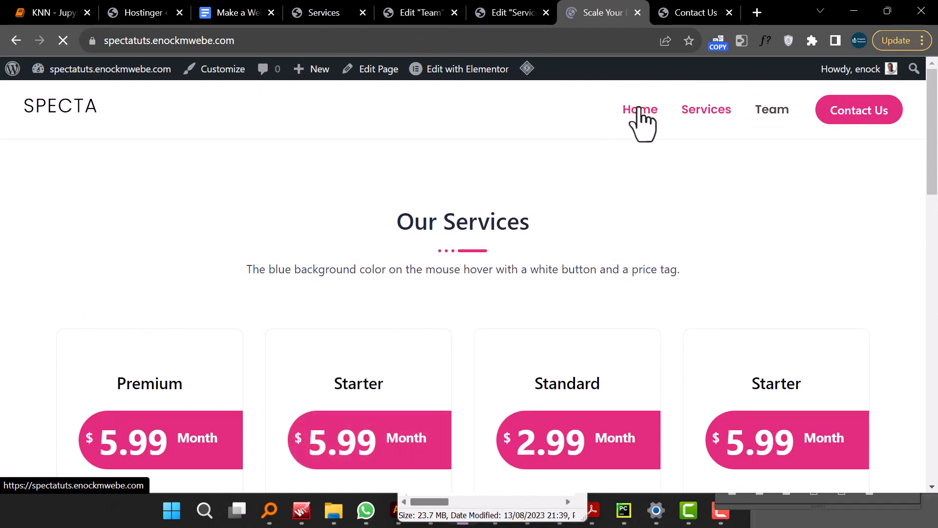
pyautogui.scroll(-15, 711, 130)
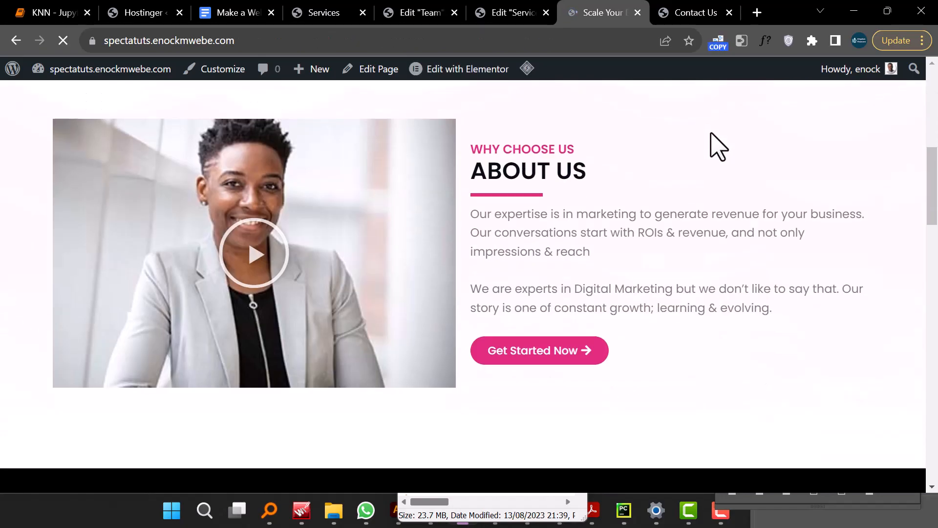
pyautogui.scroll(5, 712, 134)
pyautogui.scroll(10, 715, 137)
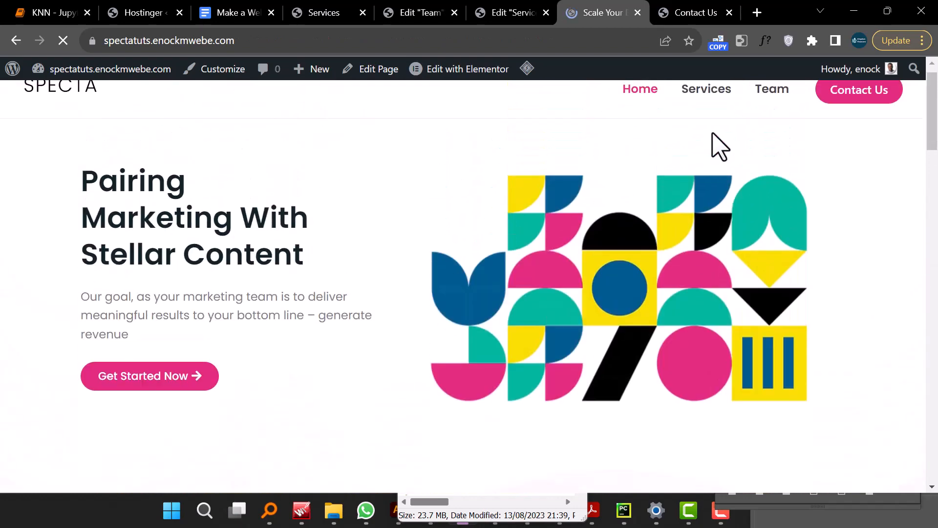
pyautogui.click(707, 107)
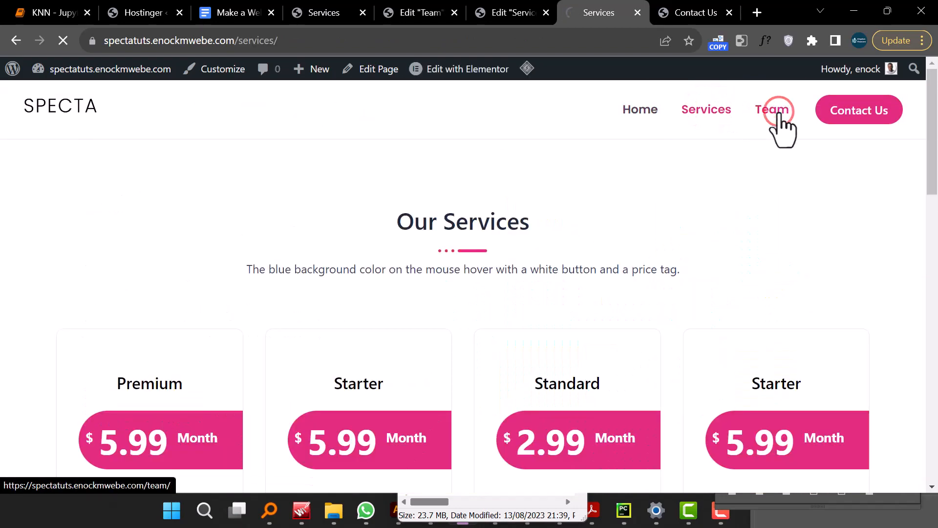
pyautogui.scroll(-10, 747, 167)
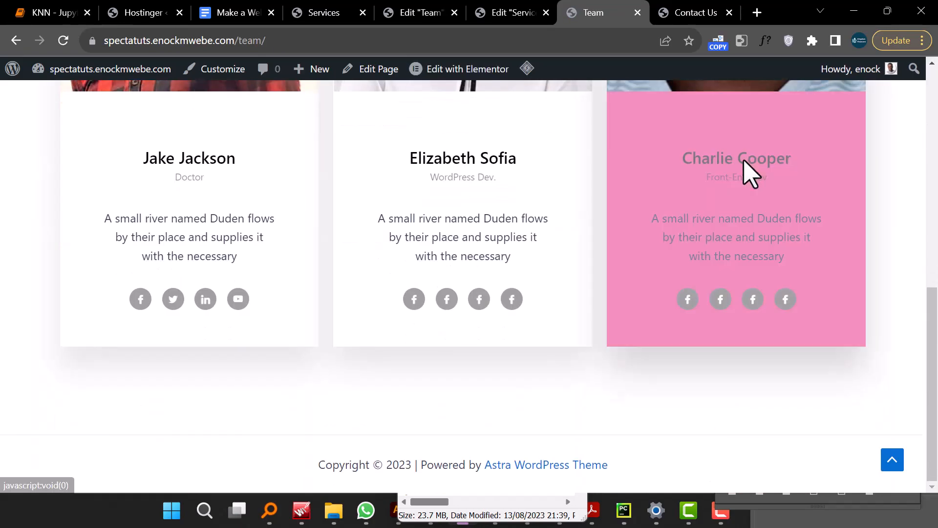
pyautogui.scroll(10, 724, 142)
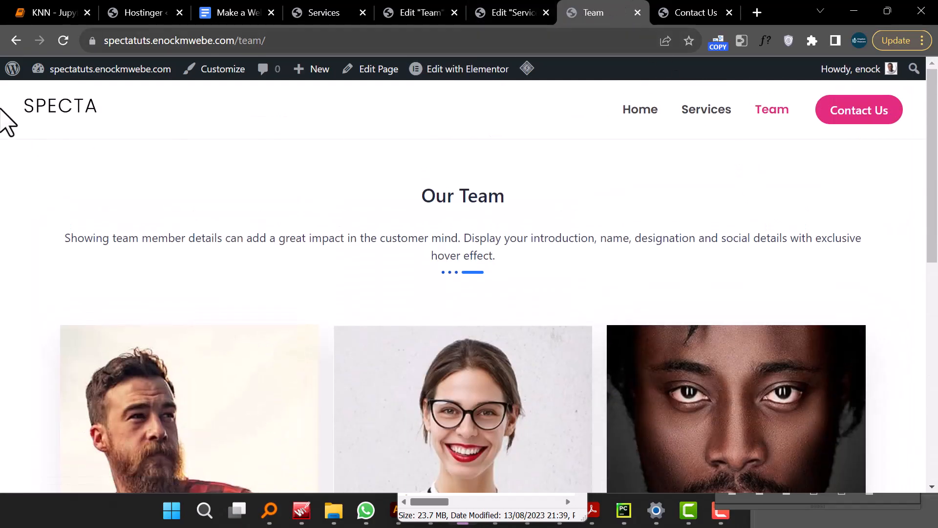
# - Open the WordPress admin and close the browser tabs to the right of the reference Services tab
pyautogui.click(12, 69)
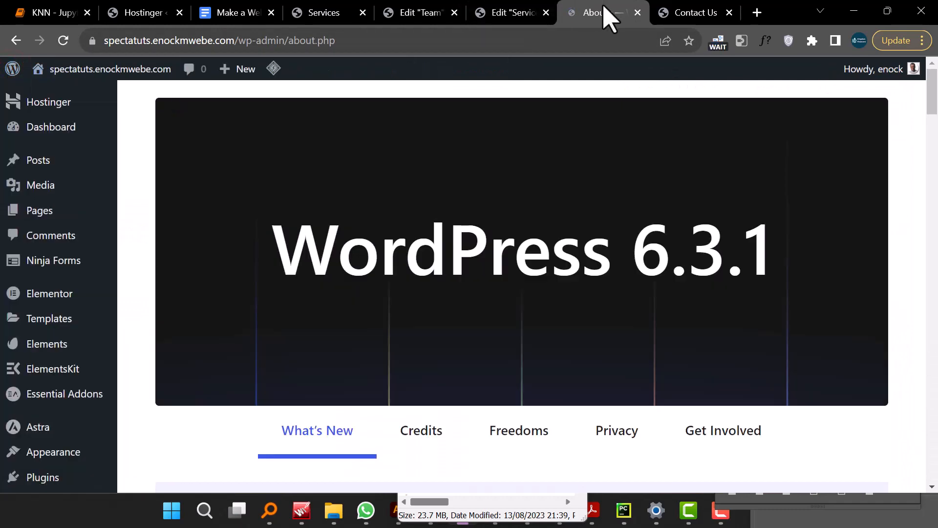
pyautogui.moveTo(606, 15); pyautogui.dragTo(312, 23)
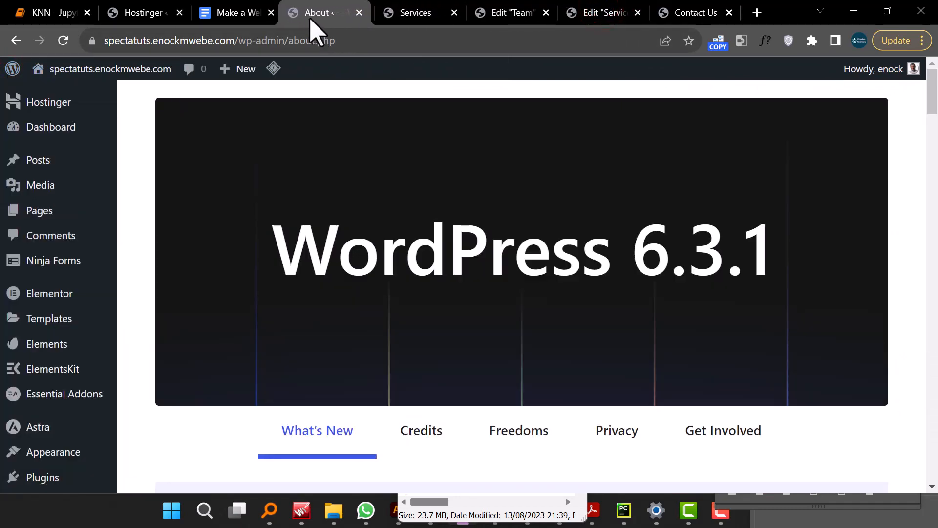
pyautogui.click(419, 16)
pyautogui.rightClick(419, 15)
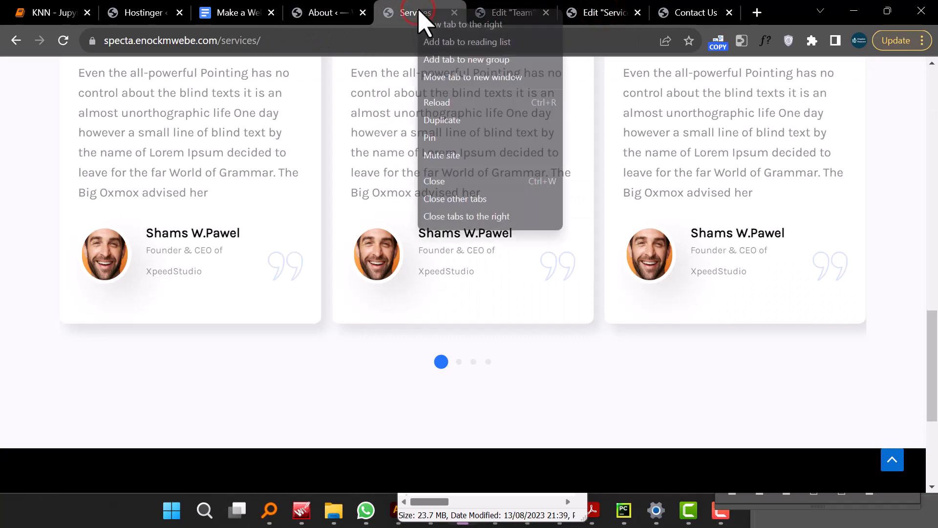
pyautogui.click(470, 216)
pyautogui.click(502, 12)
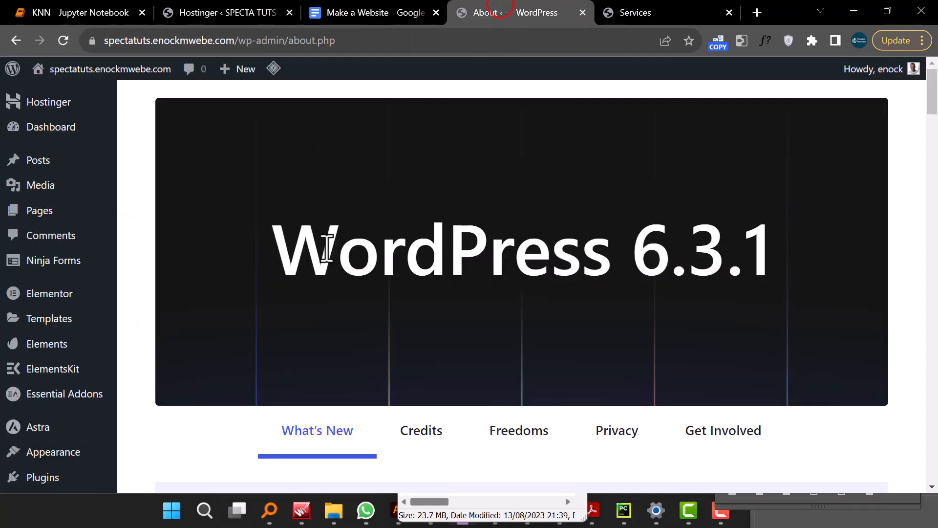
# - Start a new template in Elementor Header & Footer Builder, skipping the onboarding questions
pyautogui.scroll(-8, 326, 250)
pyautogui.scroll(5, 355, 264)
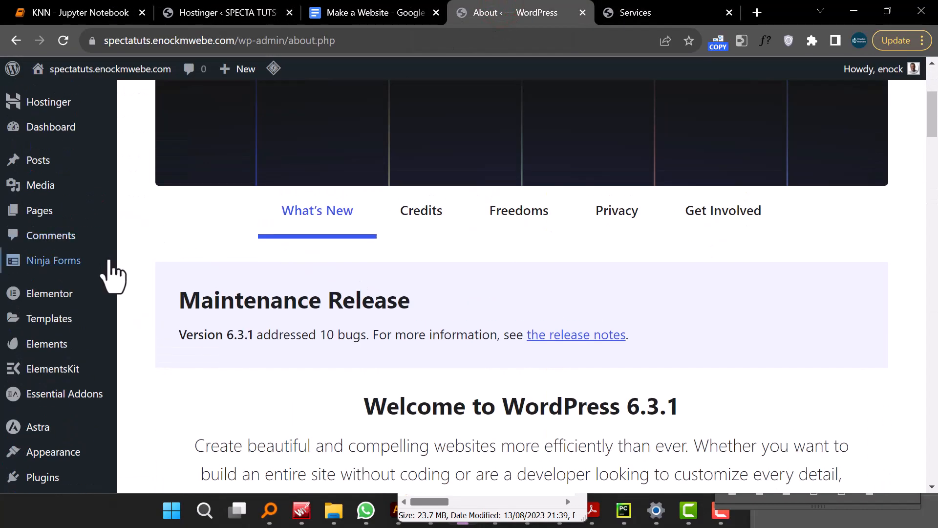
pyautogui.moveTo(44, 430)
pyautogui.scroll(-1, 51, 421)
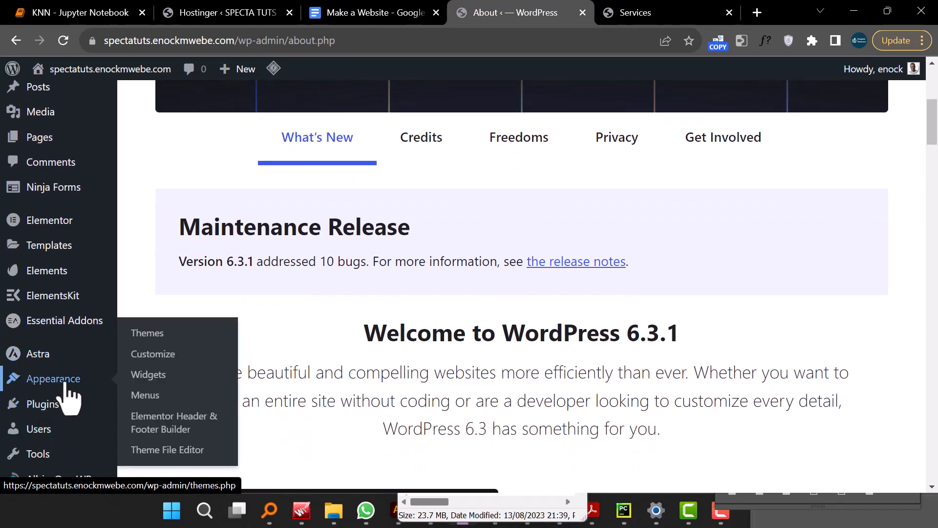
pyautogui.scroll(-1, 66, 393)
pyautogui.moveTo(55, 314)
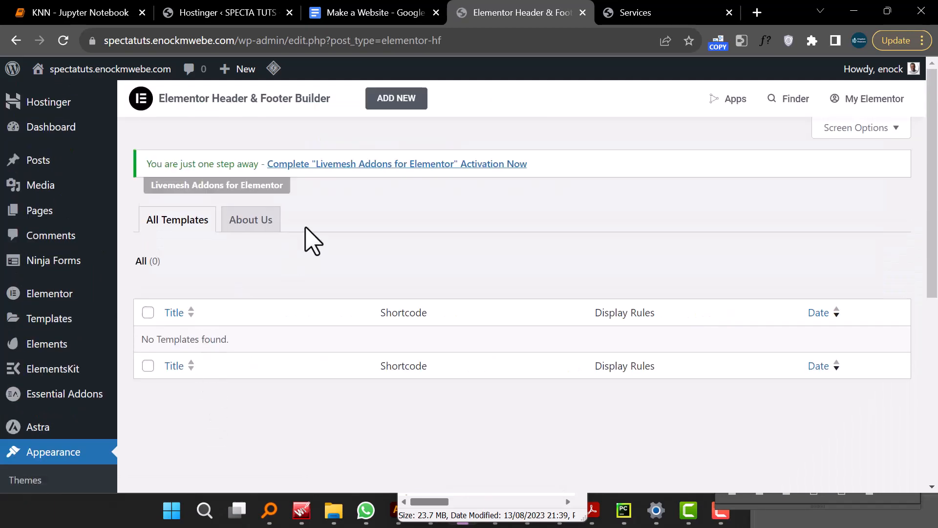
pyautogui.click(404, 112)
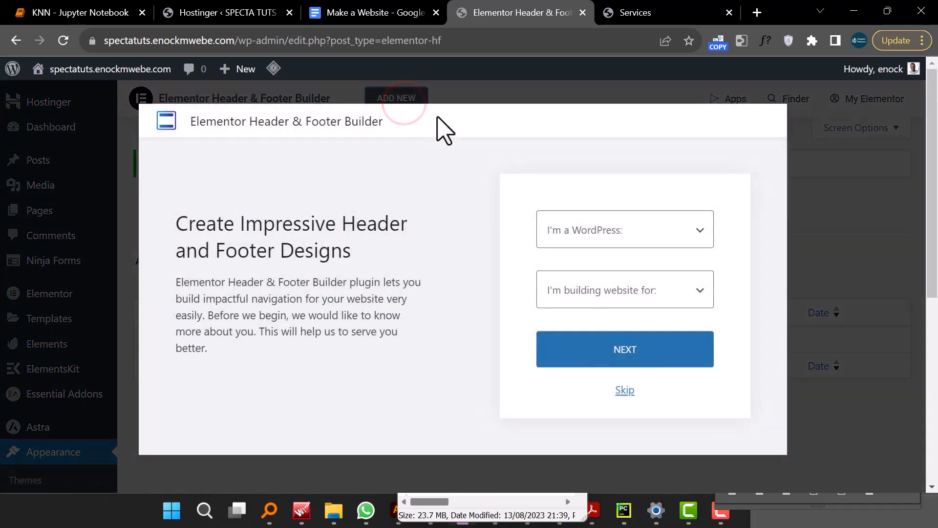
pyautogui.click(625, 389)
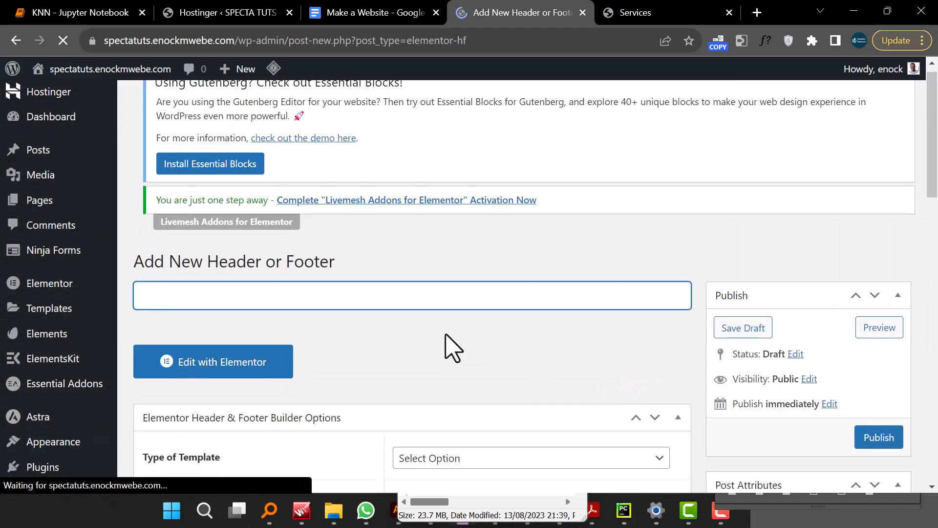
# - Name the new template FooterCustom
pyautogui.scroll(-1, 451, 345)
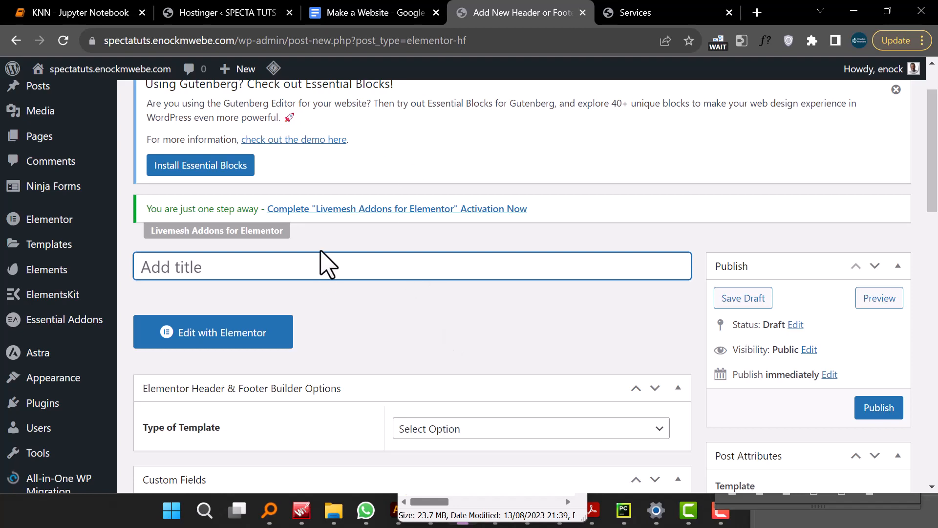
pyautogui.click(321, 264)
pyautogui.write('FooterCustom')
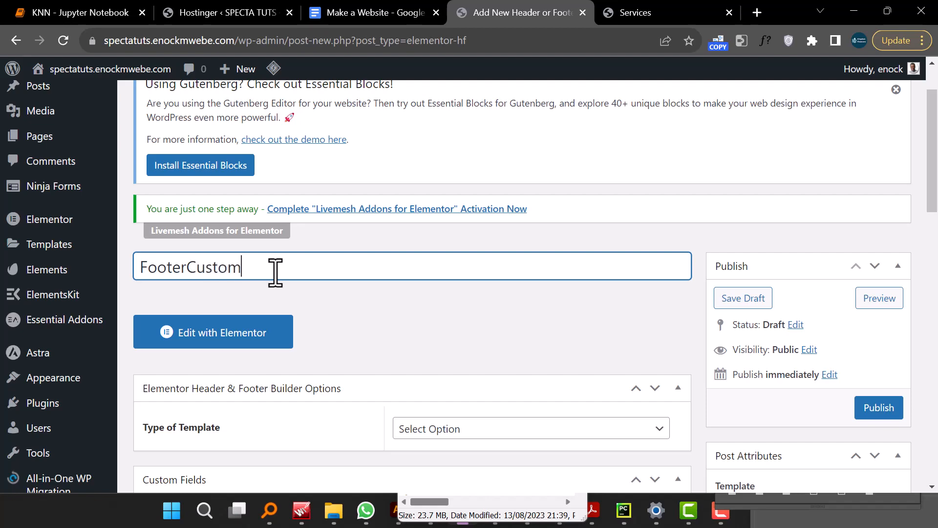
# - Set the template type to Footer
pyautogui.scroll(-5, 336, 371)
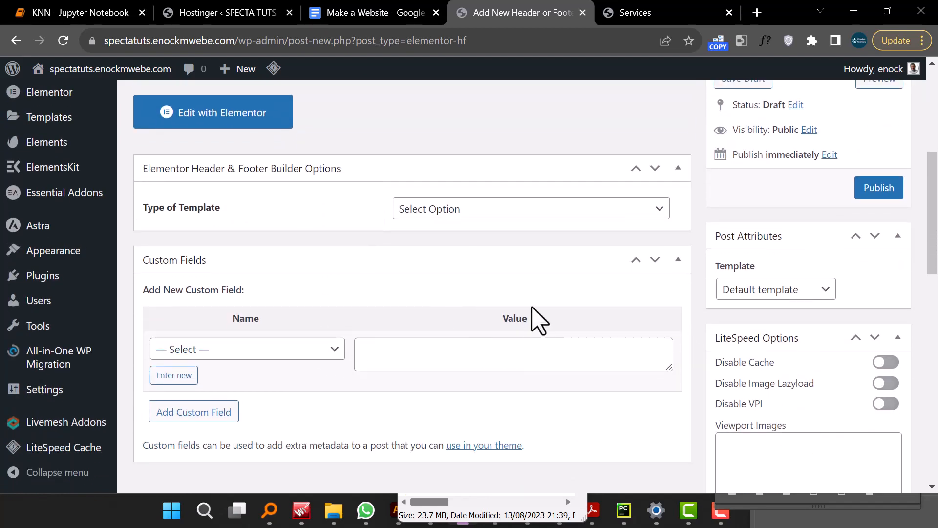
pyautogui.click(551, 210)
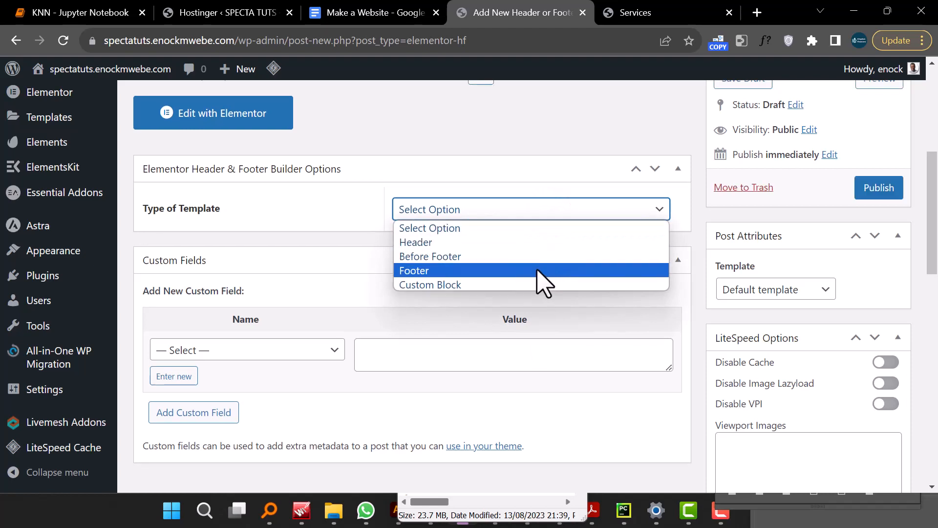
pyautogui.click(537, 269)
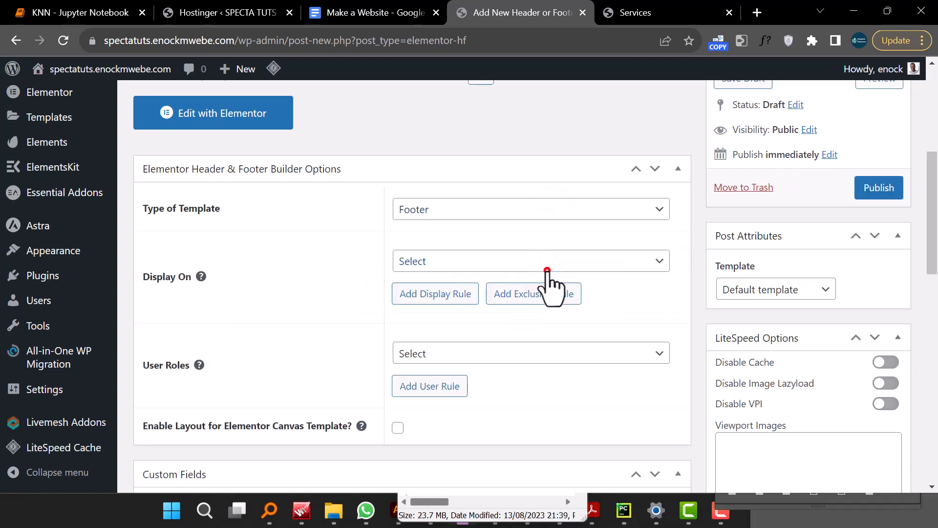
# - Set the footer to display on the Entire Website for All user roles
pyautogui.click(547, 267)
pyautogui.click(440, 36)
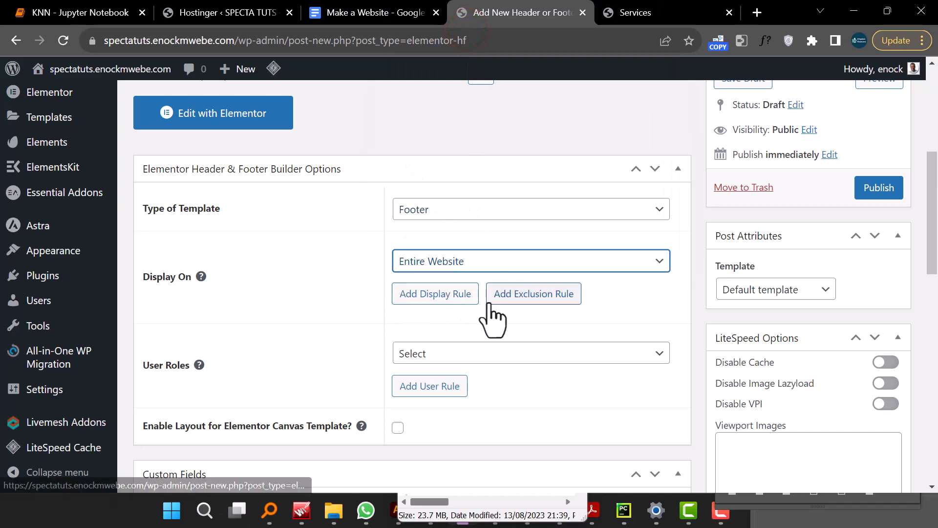
pyautogui.click(506, 350)
pyautogui.click(499, 221)
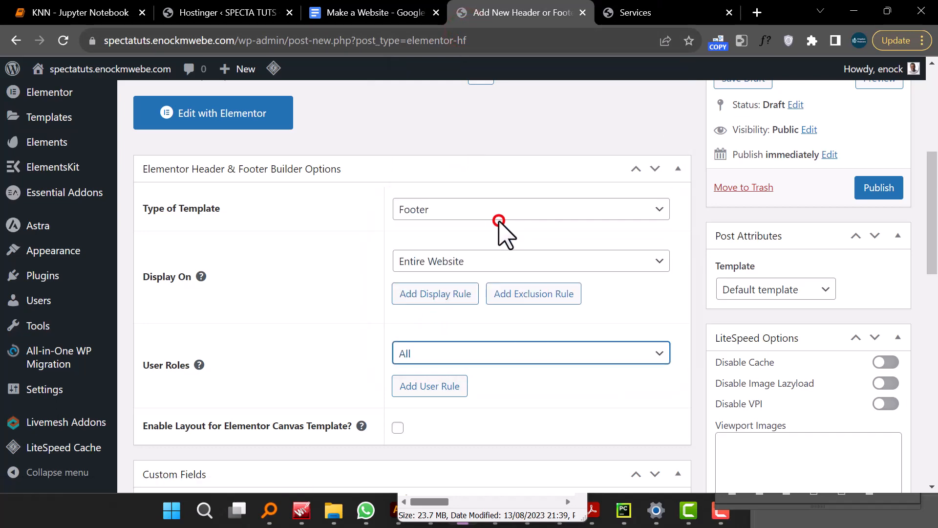
# - Publish the FooterCustom template and open it for editing with Elementor
pyautogui.scroll(-3, 540, 361)
pyautogui.scroll(5, 540, 360)
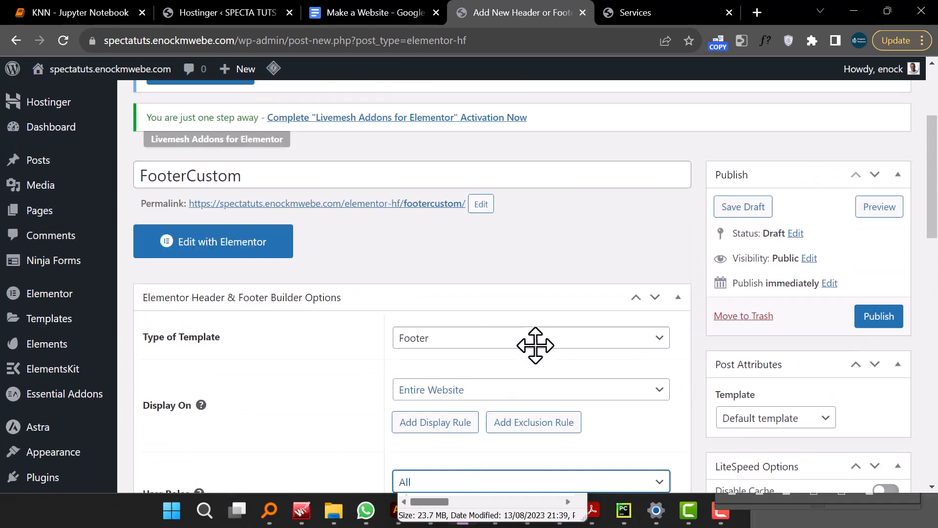
pyautogui.scroll(-8, 541, 360)
pyautogui.scroll(12, 540, 360)
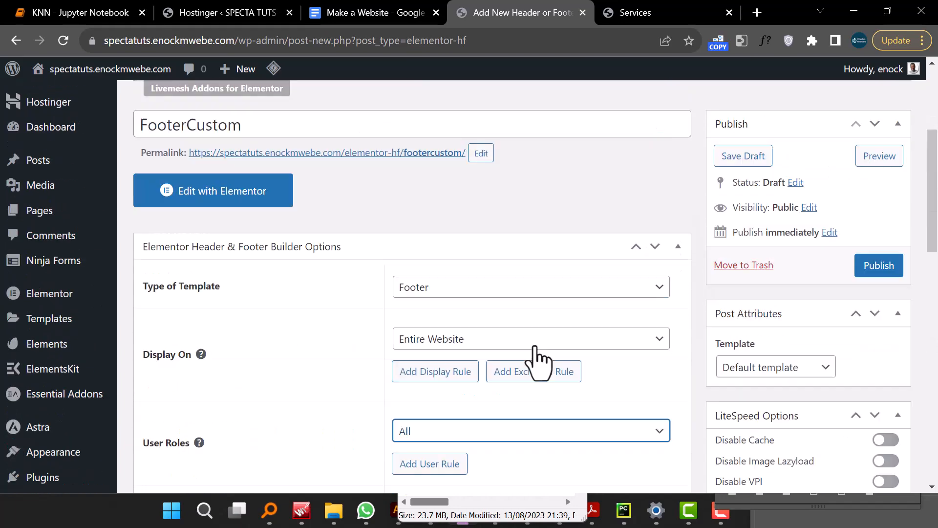
pyautogui.scroll(-8, 562, 352)
pyautogui.scroll(5, 562, 352)
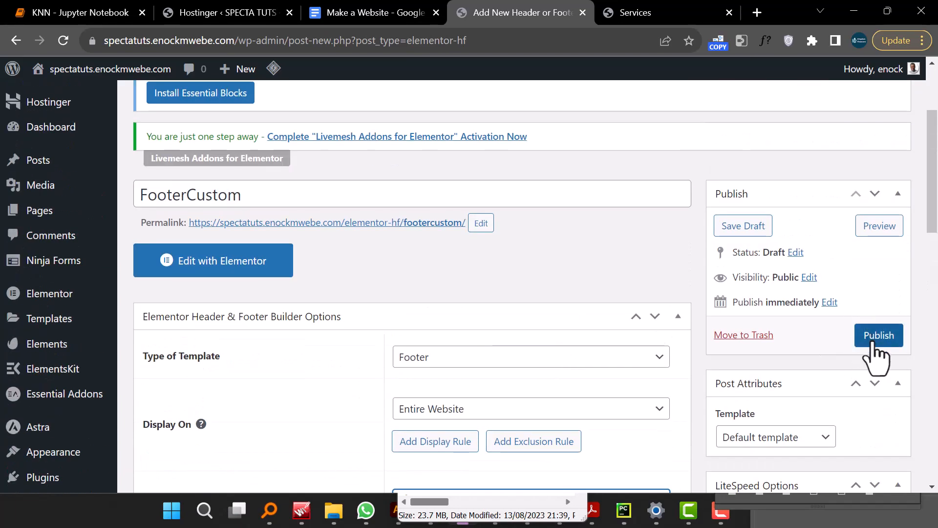
pyautogui.click(872, 341)
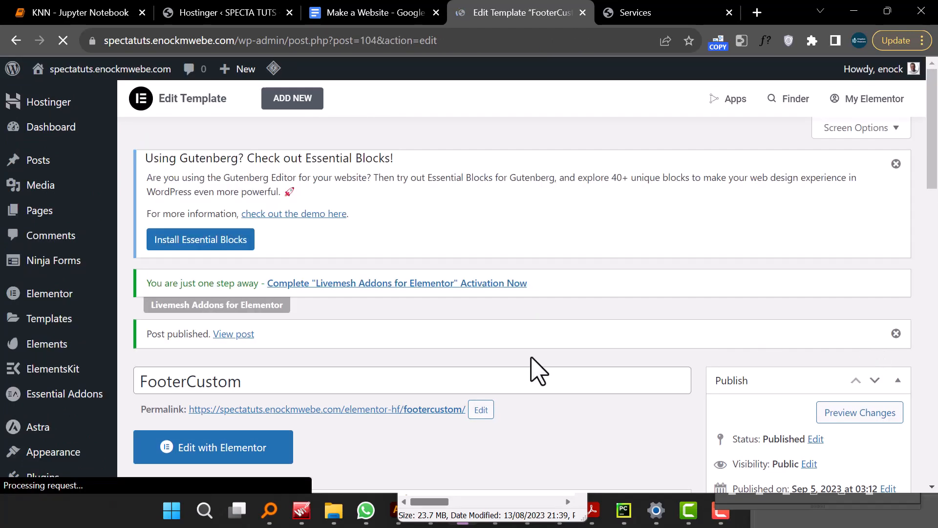
pyautogui.scroll(-5, 538, 371)
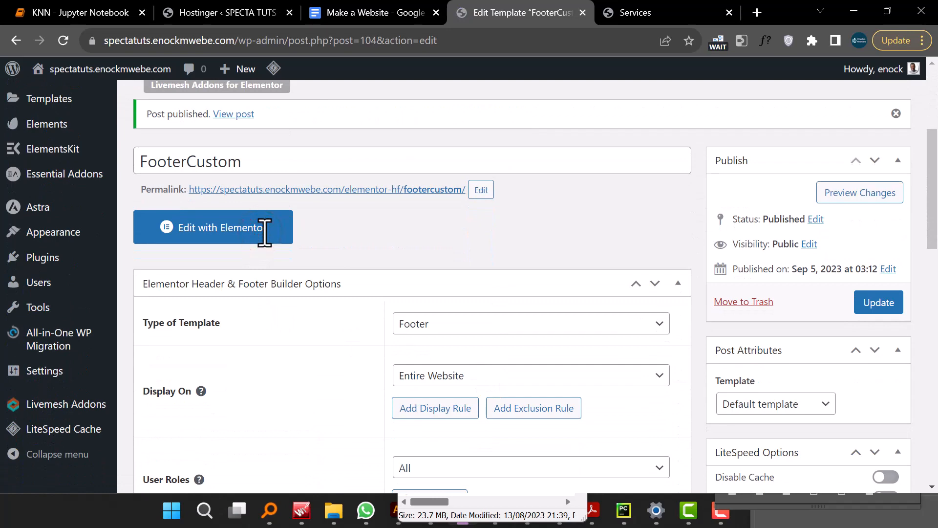
pyautogui.click(217, 238)
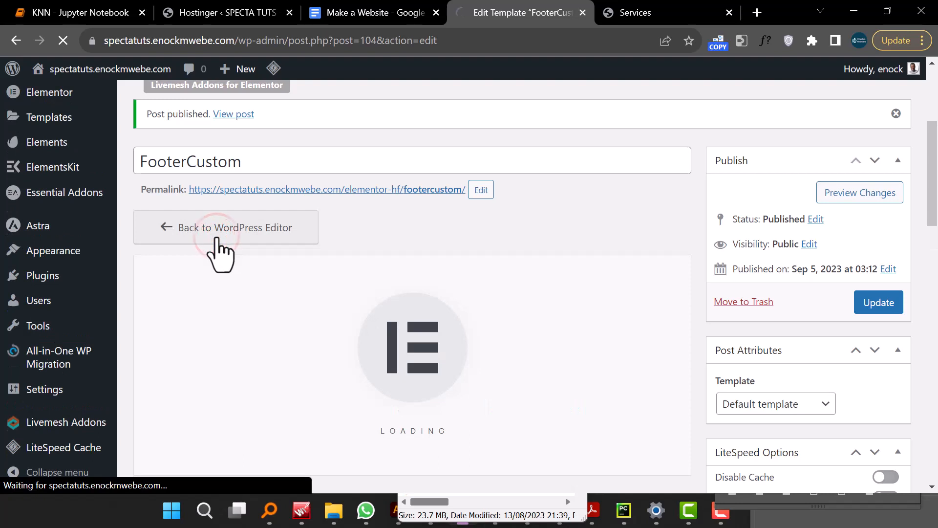
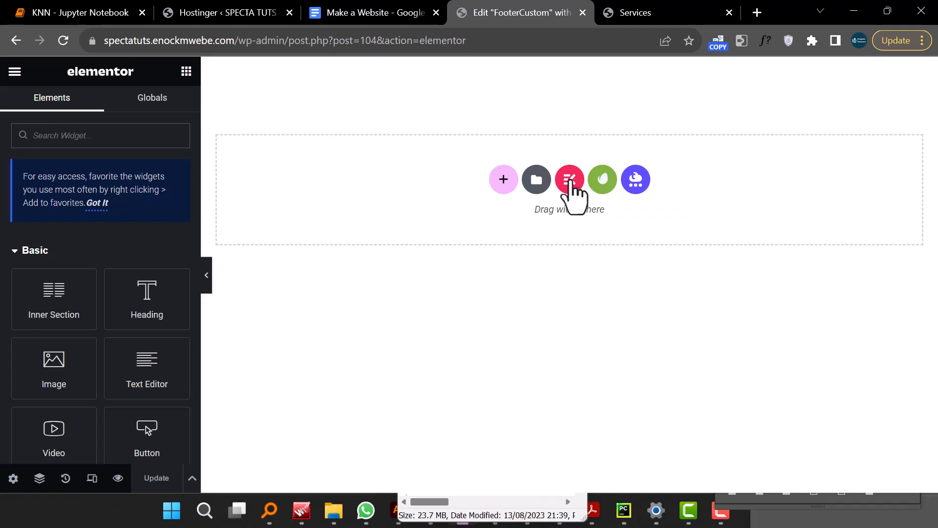
# - Open the ElementsKit template library and filter its sections by the Footer category
pyautogui.click(570, 180)
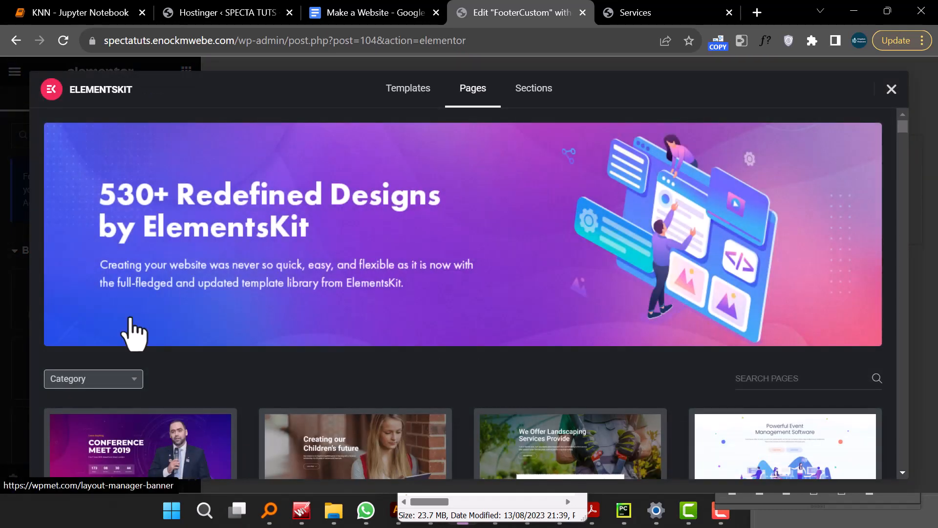
pyautogui.click(88, 382)
pyautogui.click(89, 382)
pyautogui.scroll(-5, 90, 393)
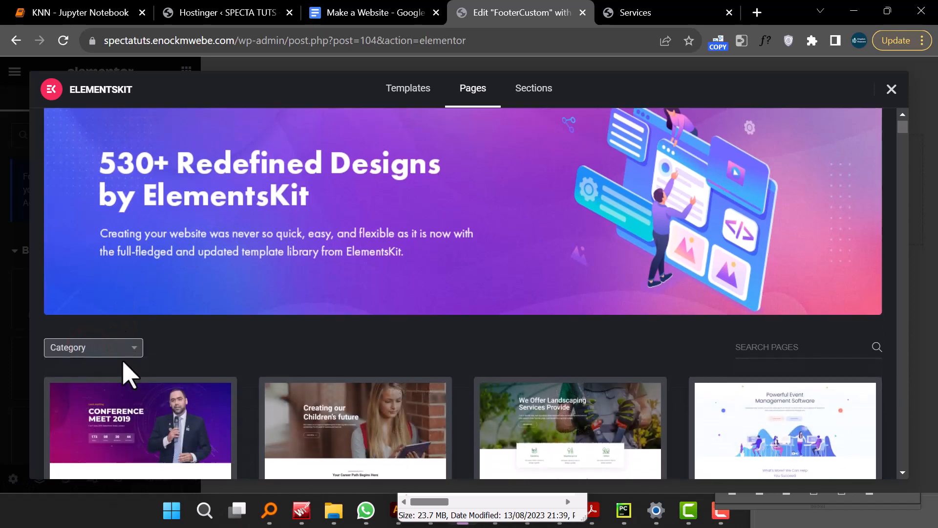
pyautogui.scroll(3, 163, 250)
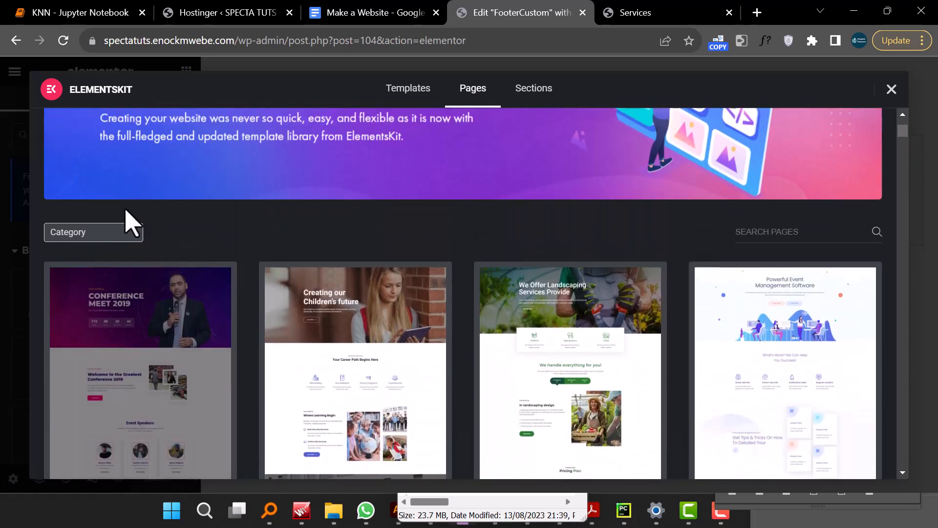
pyautogui.click(108, 232)
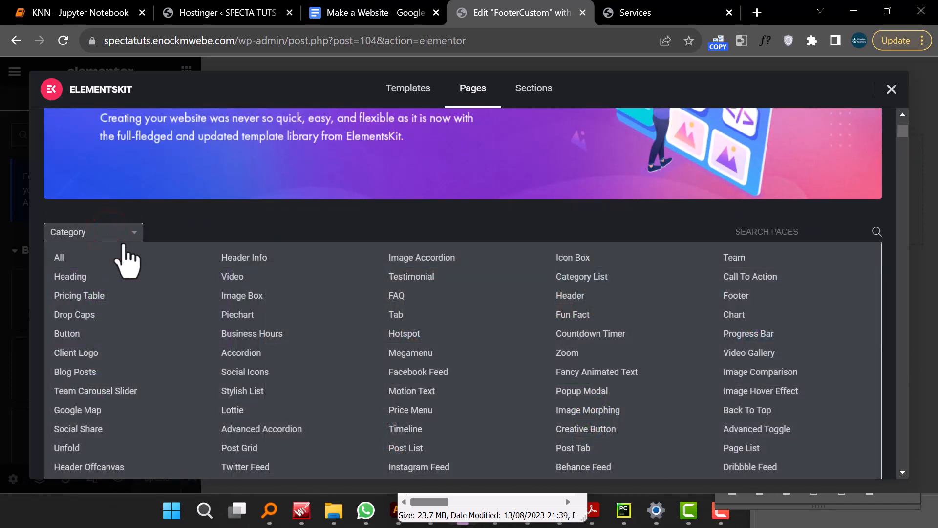
pyautogui.scroll(-2, 143, 280)
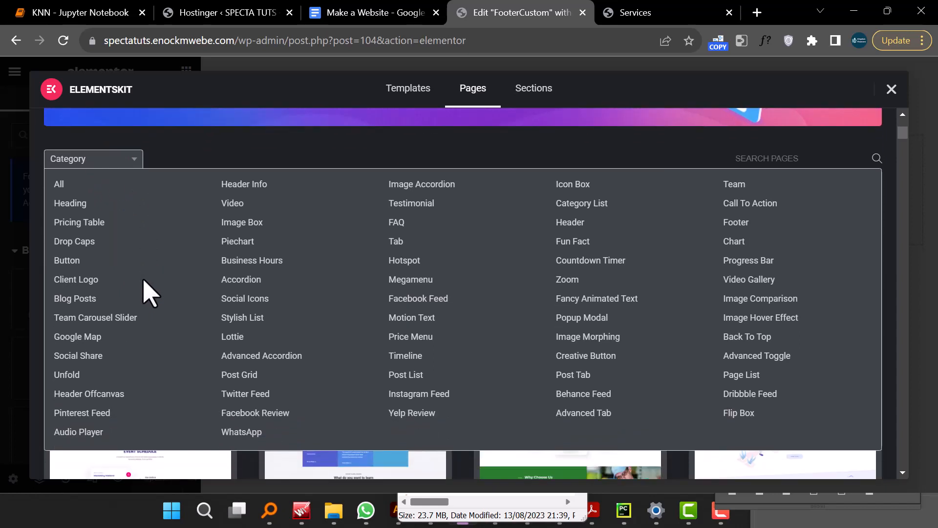
pyautogui.click(741, 223)
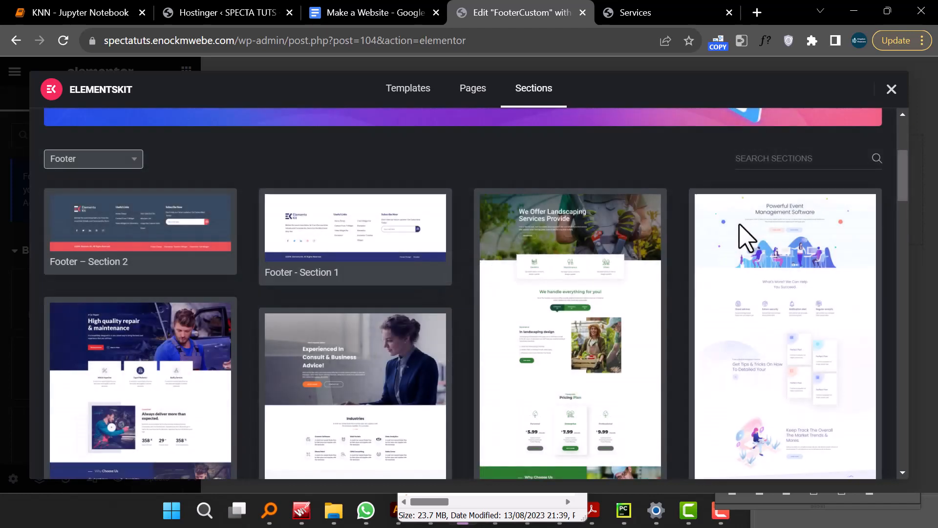
# - Insert the Footer – Section 2 template into the footer
pyautogui.moveTo(746, 239)
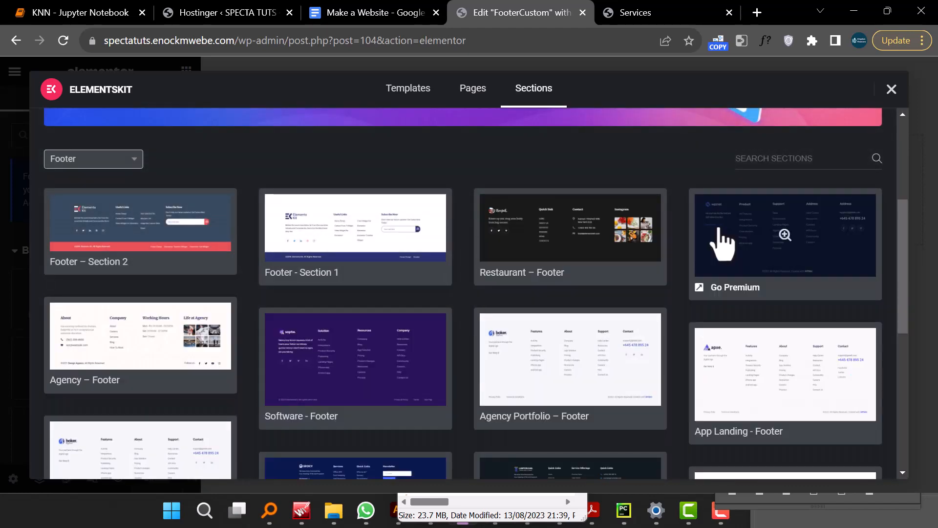
pyautogui.click(124, 238)
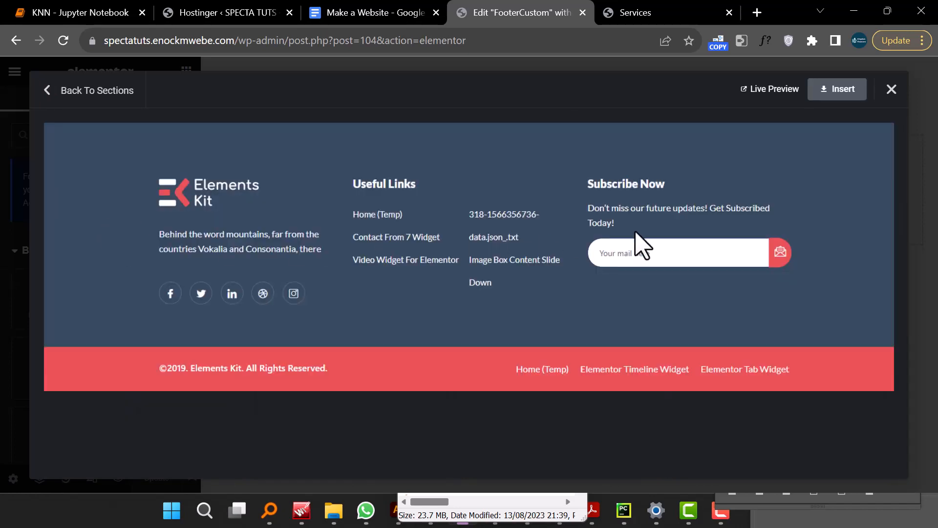
pyautogui.click(840, 96)
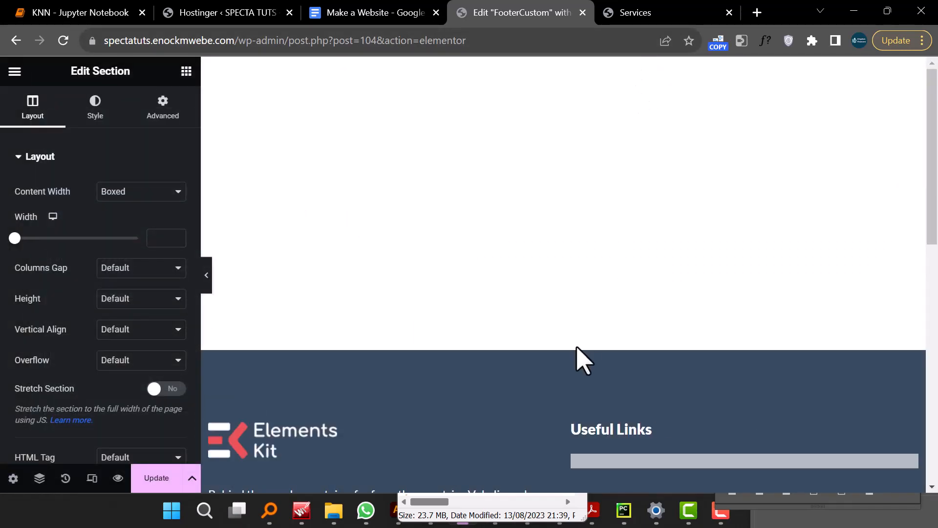
pyautogui.scroll(-3, 582, 356)
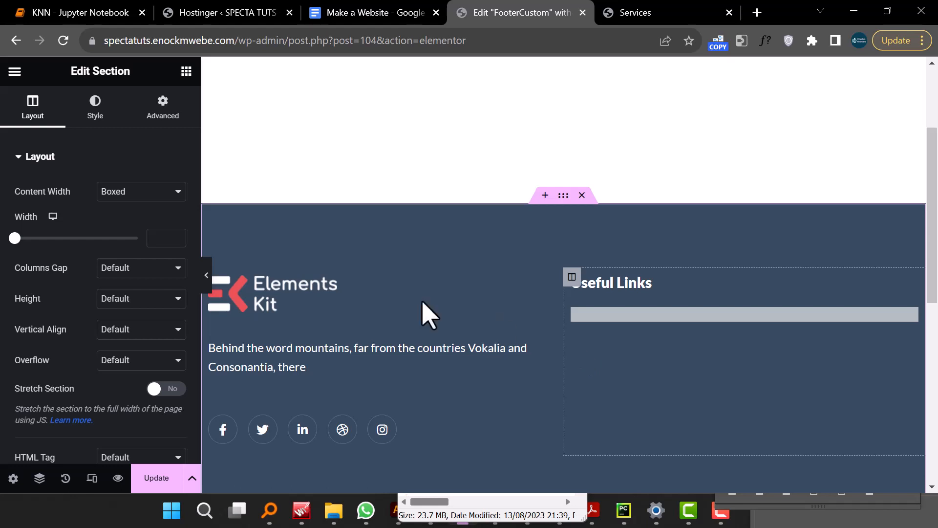
pyautogui.click(207, 274)
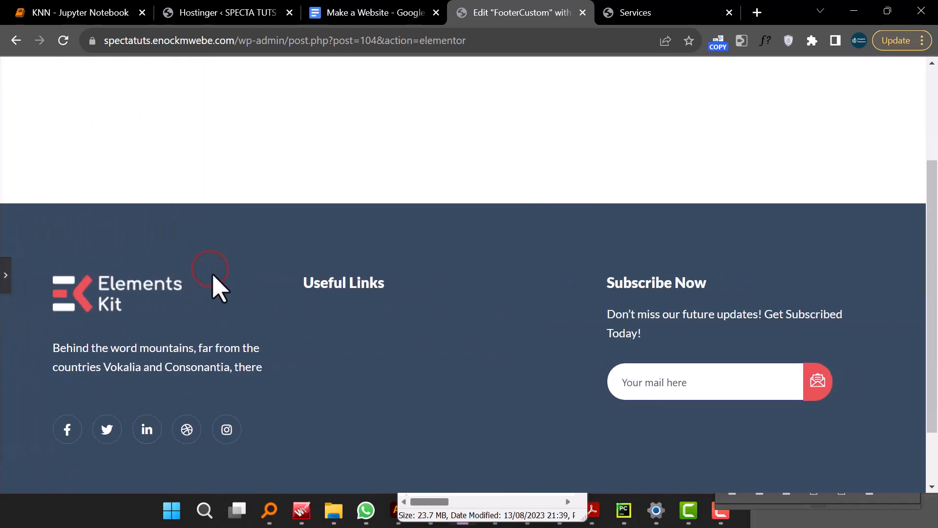
pyautogui.click(5, 285)
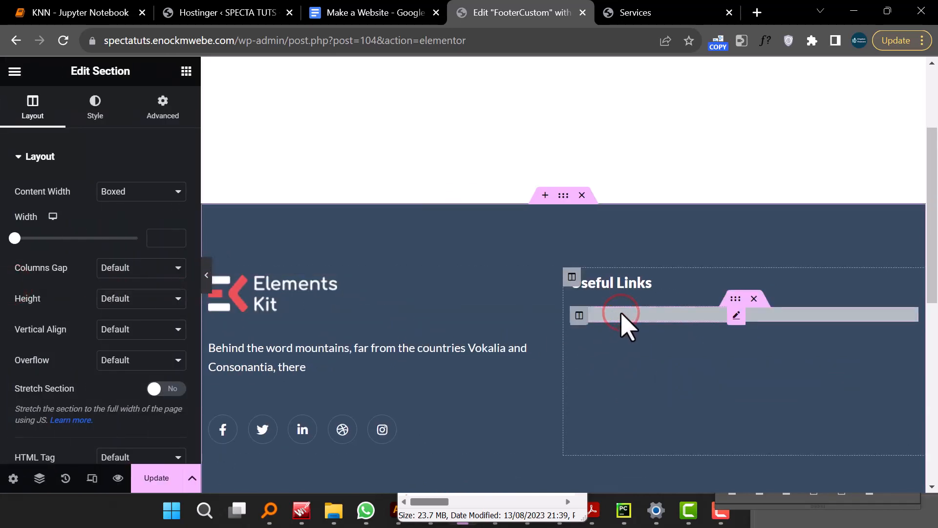
# - Delete the first Page List widget under Useful Links
pyautogui.click(736, 316)
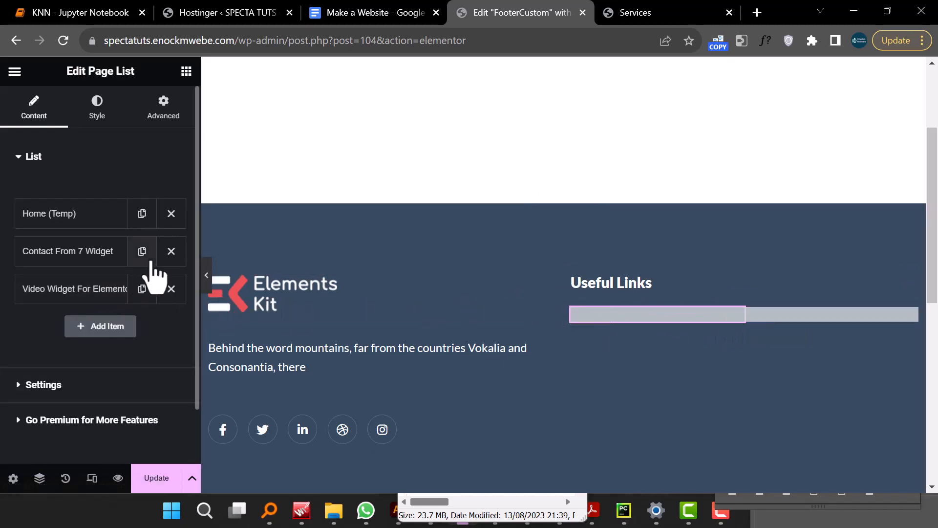
pyautogui.click(171, 251)
pyautogui.click(171, 214)
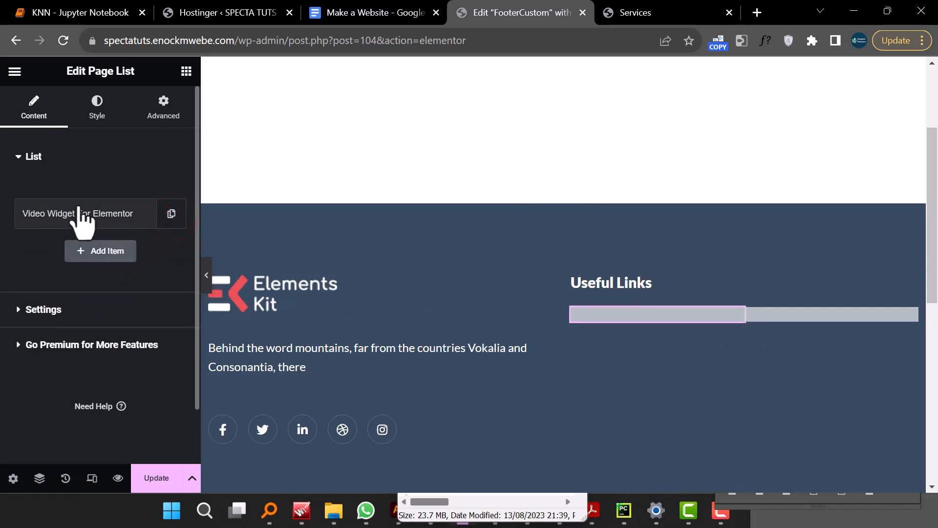
pyautogui.rightClick(644, 323)
pyautogui.click(679, 477)
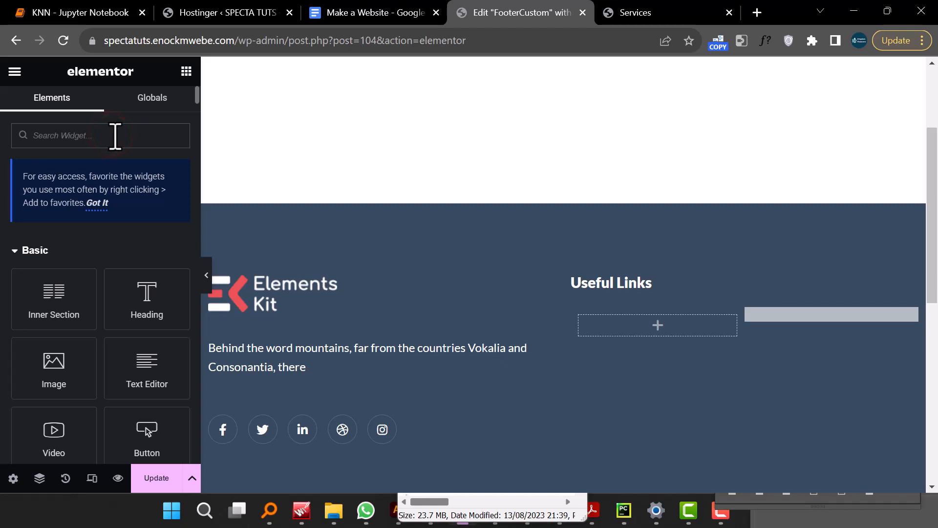
# - Add an empty Page List widget under Useful Links and delete the remaining page list beside it
pyautogui.click(115, 136)
pyautogui.write('List')
pyautogui.moveTo(46, 262)
pyautogui.mouseDown()
pyautogui.moveTo(43, 280)
pyautogui.moveTo(43, 269)
pyautogui.mouseUp()
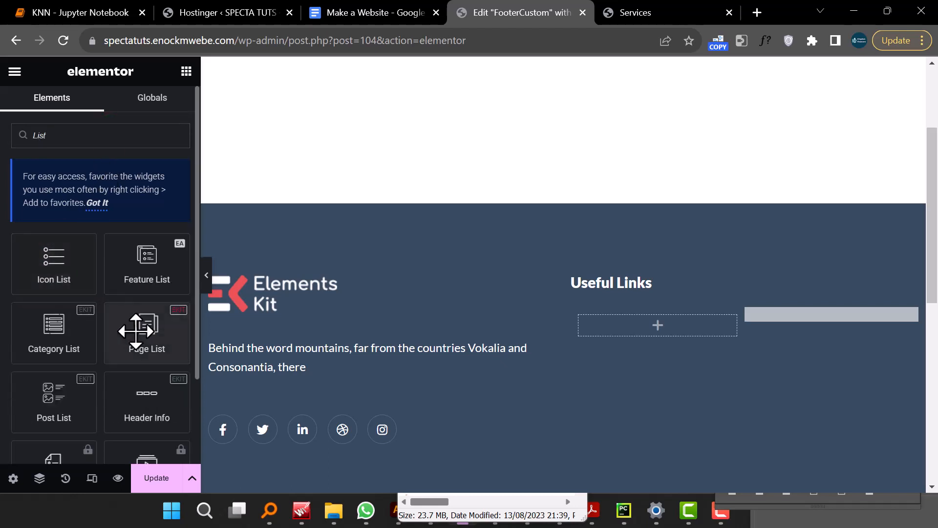
pyautogui.moveTo(135, 331); pyautogui.dragTo(617, 338)
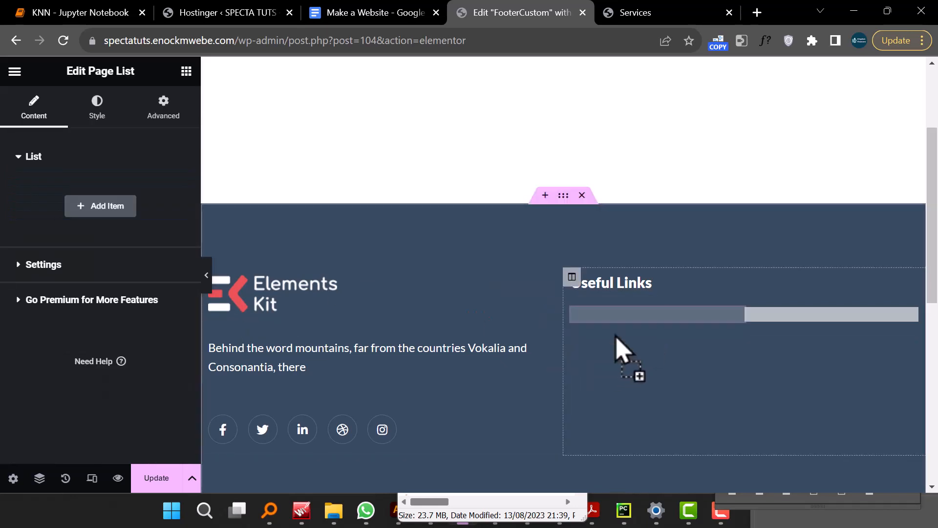
pyautogui.click(679, 366)
pyautogui.rightClick(805, 328)
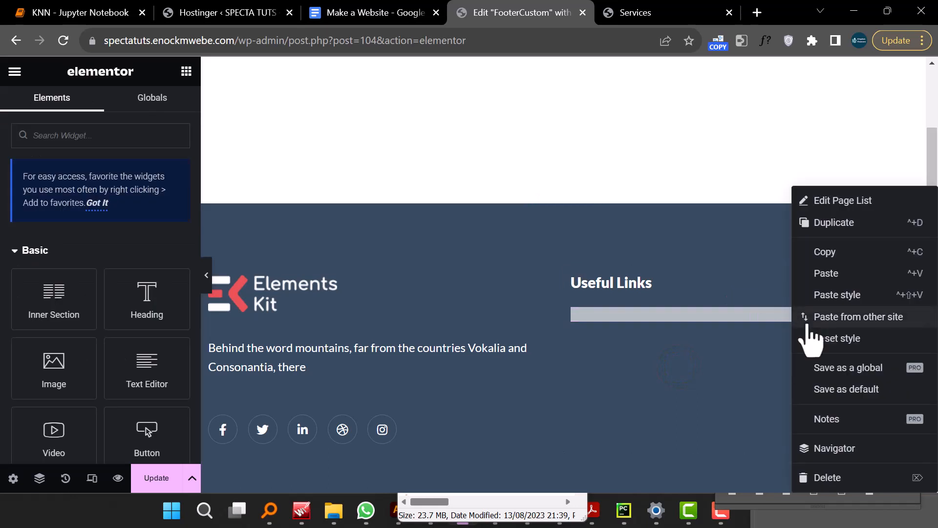
pyautogui.click(837, 478)
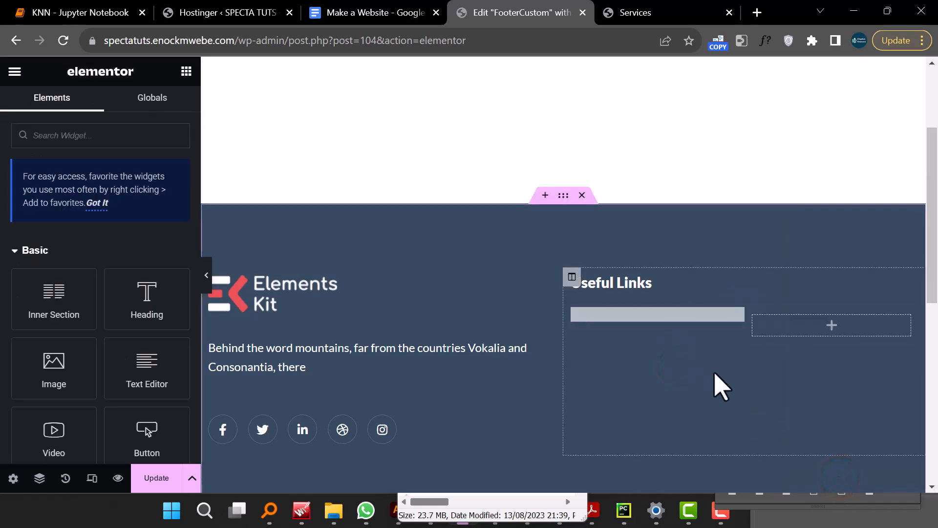
# - Replace the ElementsKit logo image with the uploaded Asset 7@4x file
pyautogui.click(267, 292)
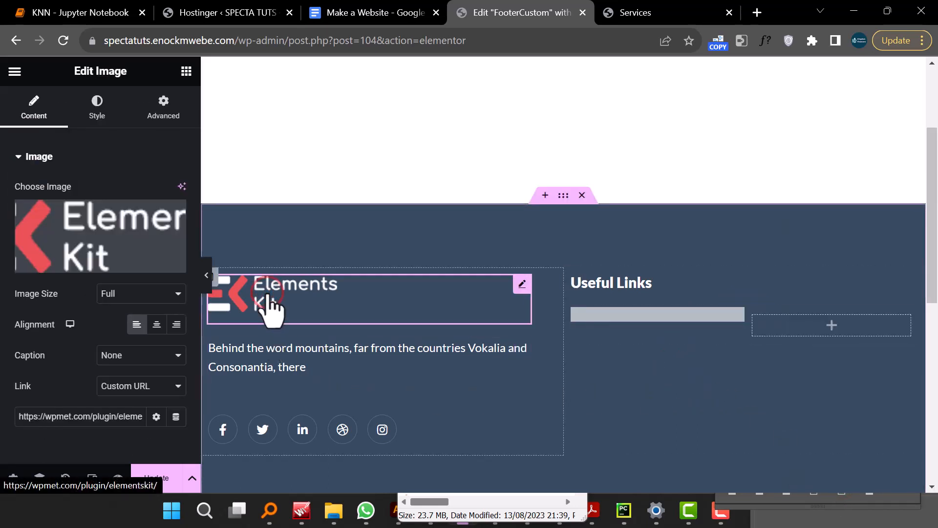
pyautogui.scroll(-5, 672, 371)
pyautogui.scroll(3, 607, 340)
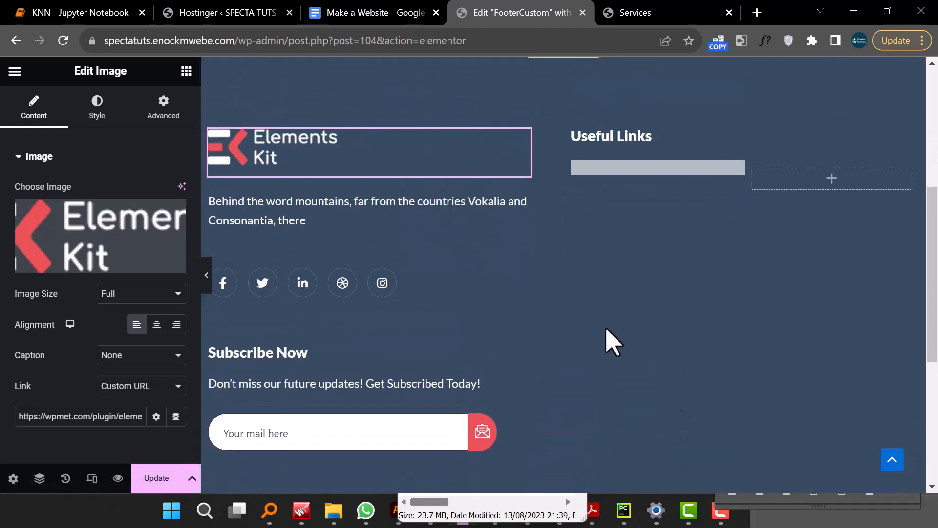
pyautogui.click(71, 271)
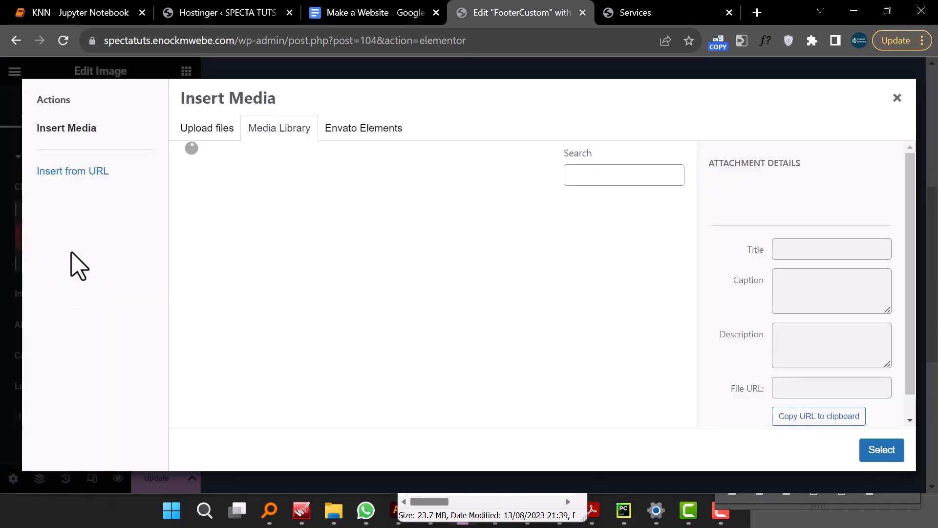
pyautogui.click(201, 128)
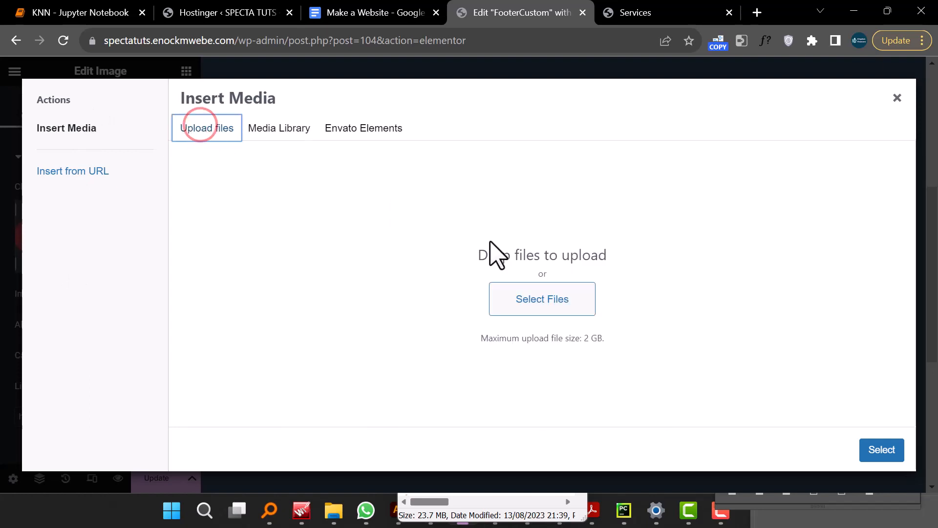
pyautogui.click(550, 297)
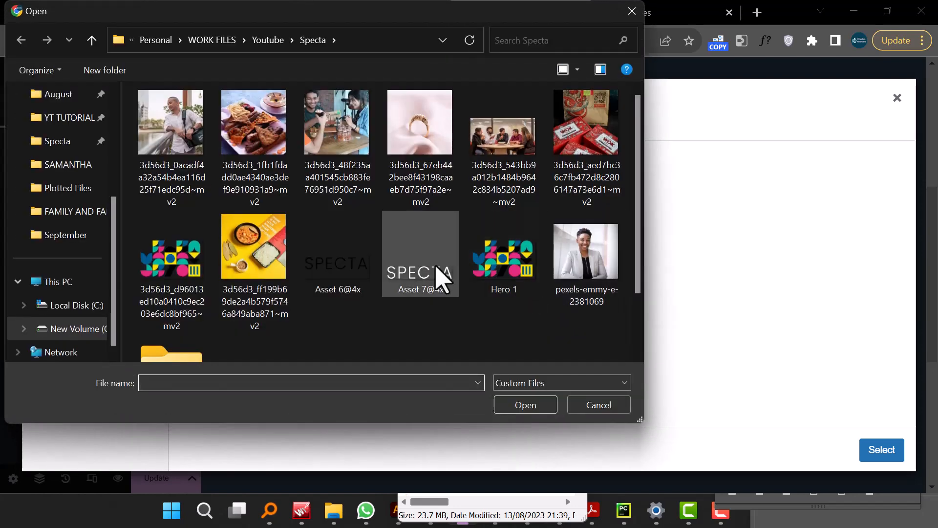
pyautogui.click(435, 265)
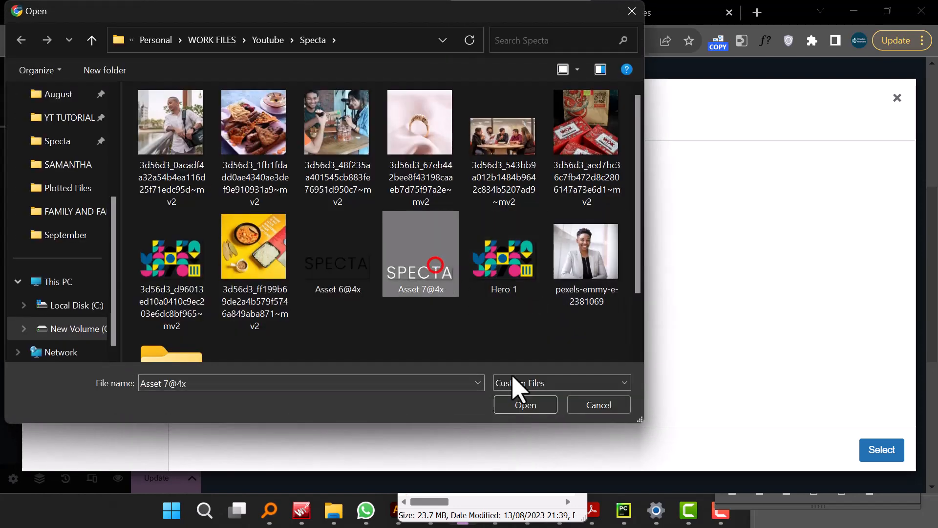
pyautogui.click(523, 410)
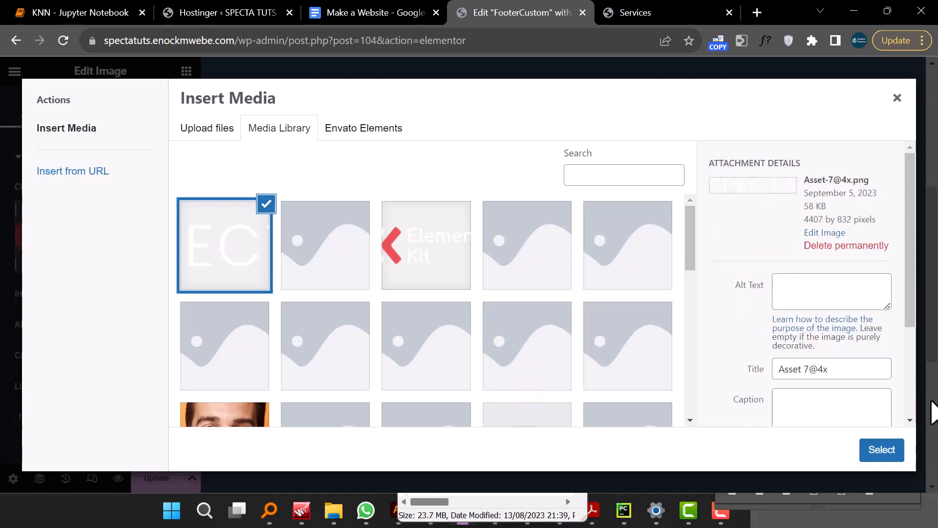
pyautogui.click(882, 450)
# - Set the logo image width to 33%
pyautogui.scroll(4, 647, 339)
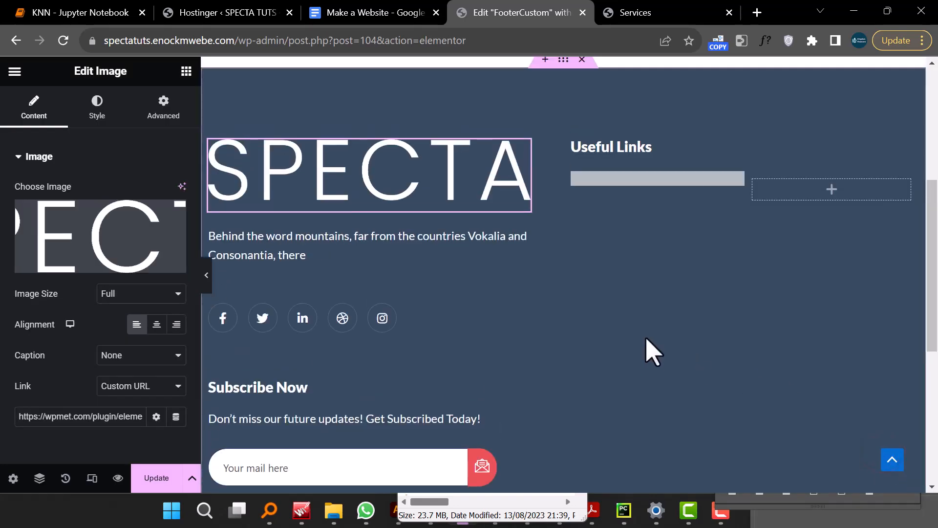
pyautogui.scroll(-3, 644, 338)
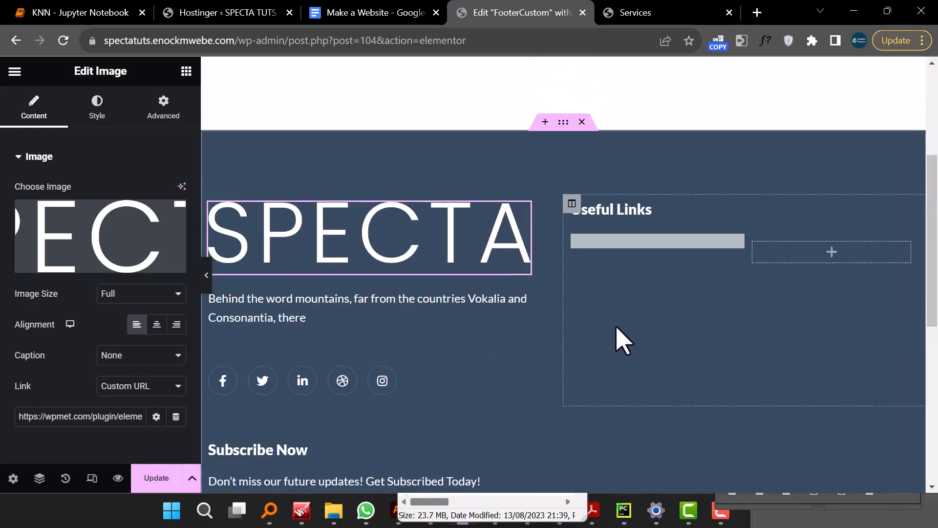
pyautogui.click(112, 115)
pyautogui.moveTo(17, 207); pyautogui.dragTo(61, 218)
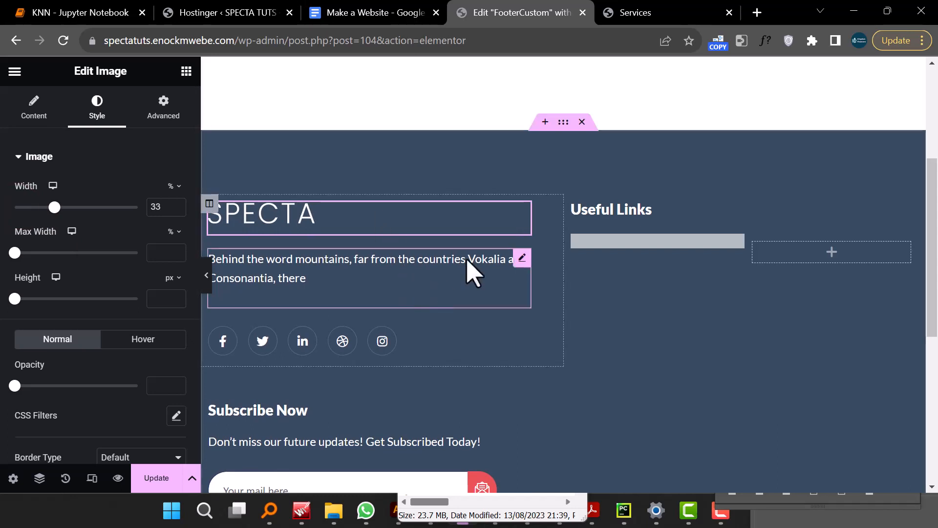
# - Set the footer section's classic background color to black #000000
pyautogui.scroll(4, 552, 166)
pyautogui.scroll(-4, 557, 184)
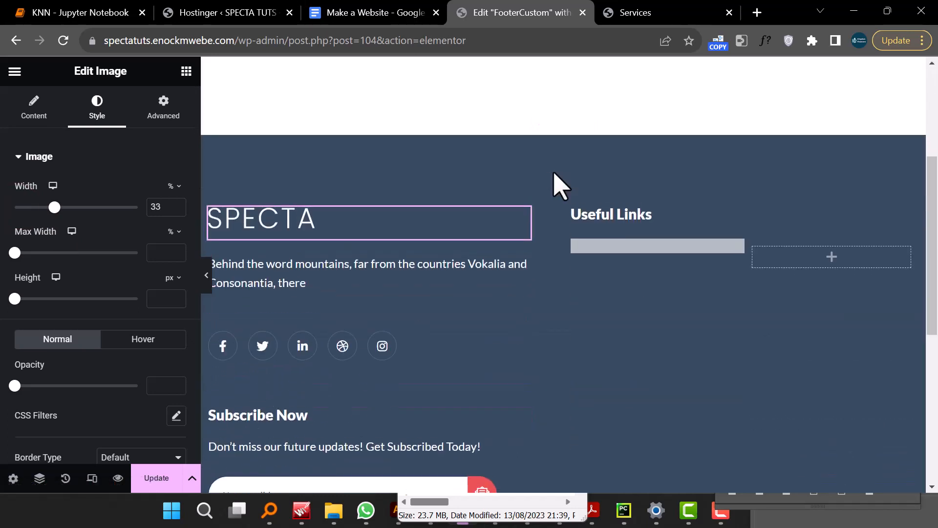
pyautogui.scroll(3, 551, 245)
pyautogui.click(563, 269)
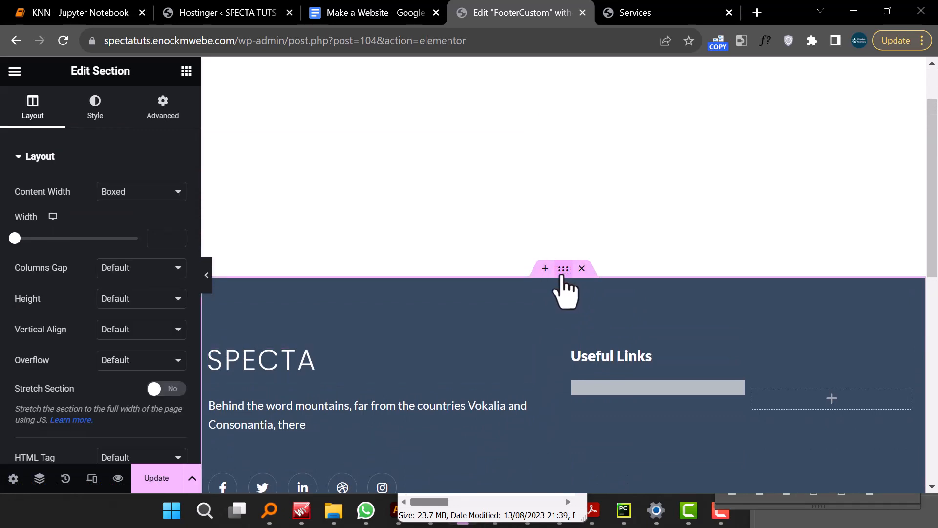
pyautogui.click(95, 117)
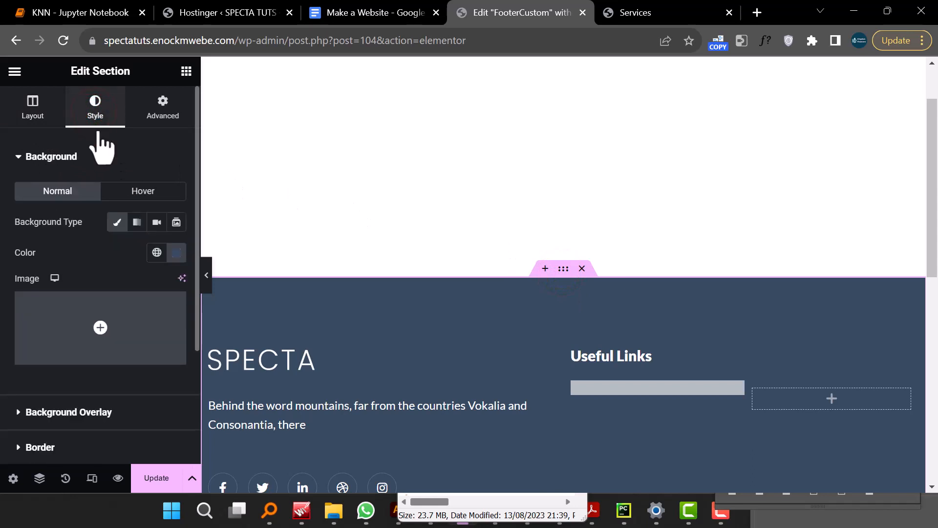
pyautogui.click(119, 224)
pyautogui.click(119, 223)
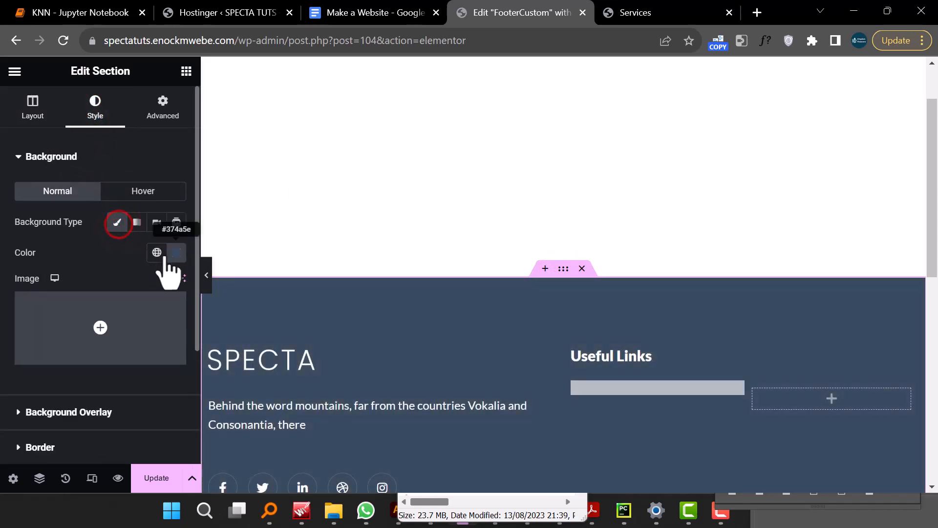
pyautogui.click(171, 253)
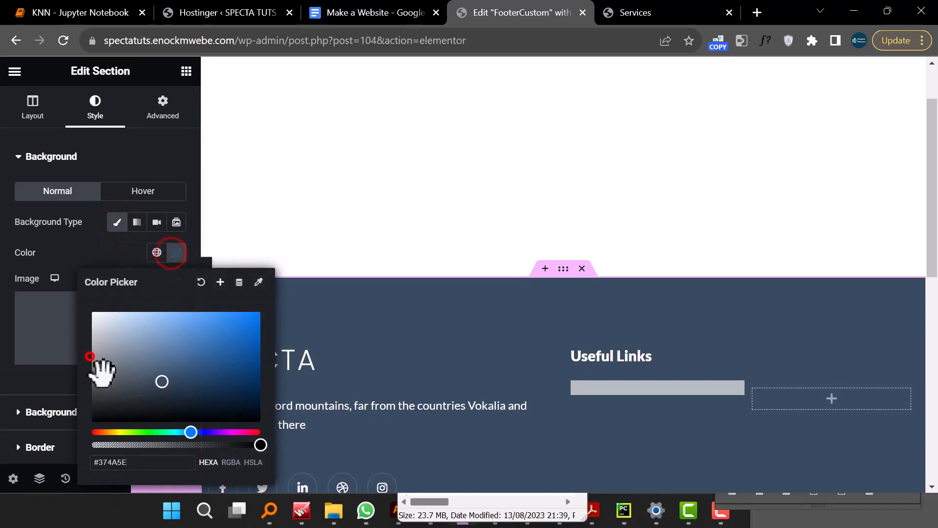
pyautogui.moveTo(93, 362); pyautogui.dragTo(92, 421)
pyautogui.scroll(2, 456, 272)
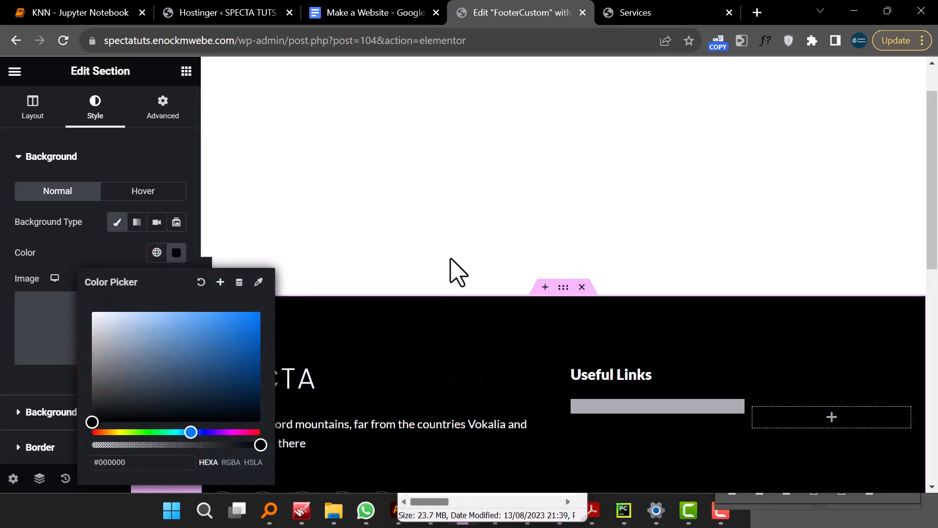
# - Set the footer section's top margin to 0
pyautogui.click(163, 103)
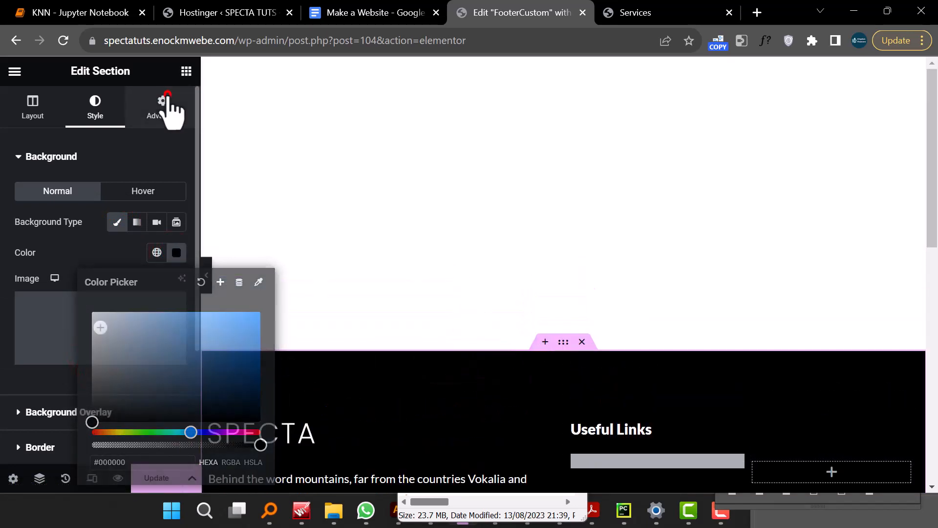
pyautogui.click(22, 210)
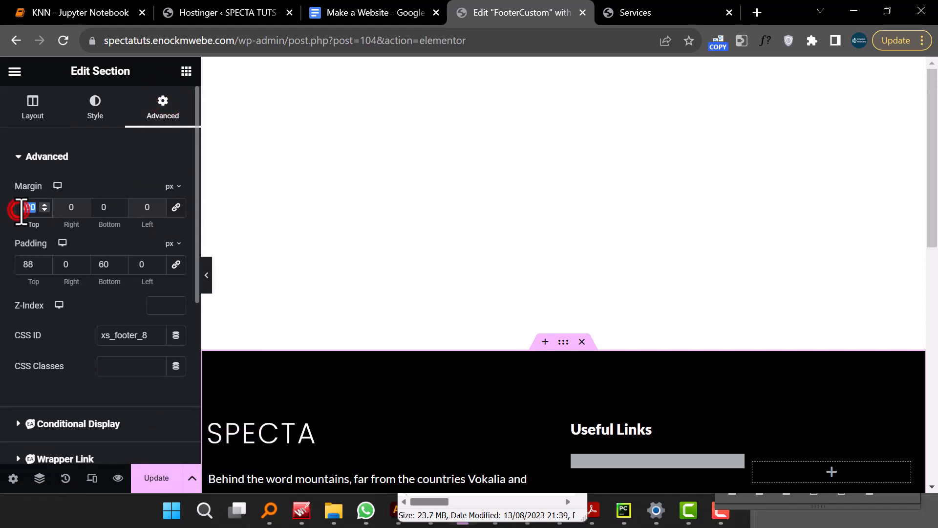
pyautogui.write('0')
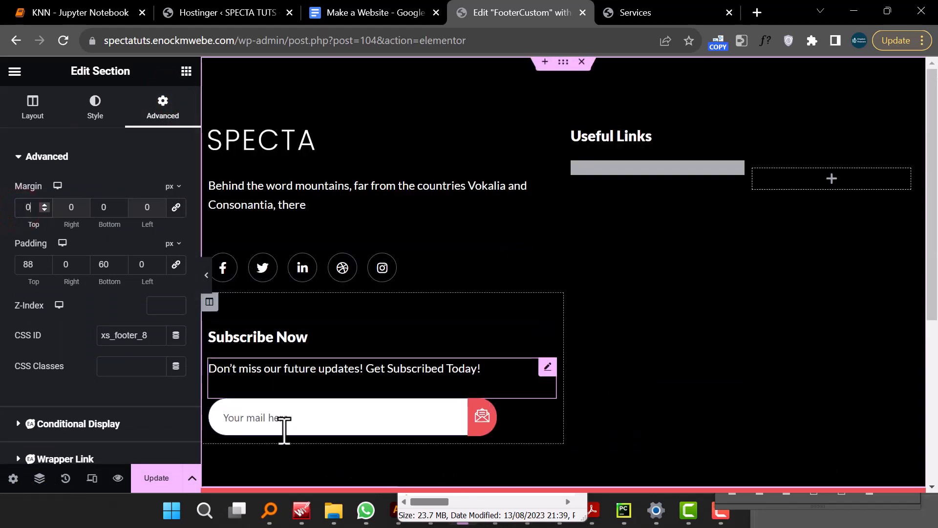
# - Save the footer and preview the changes, then return to the editor
pyautogui.click(157, 479)
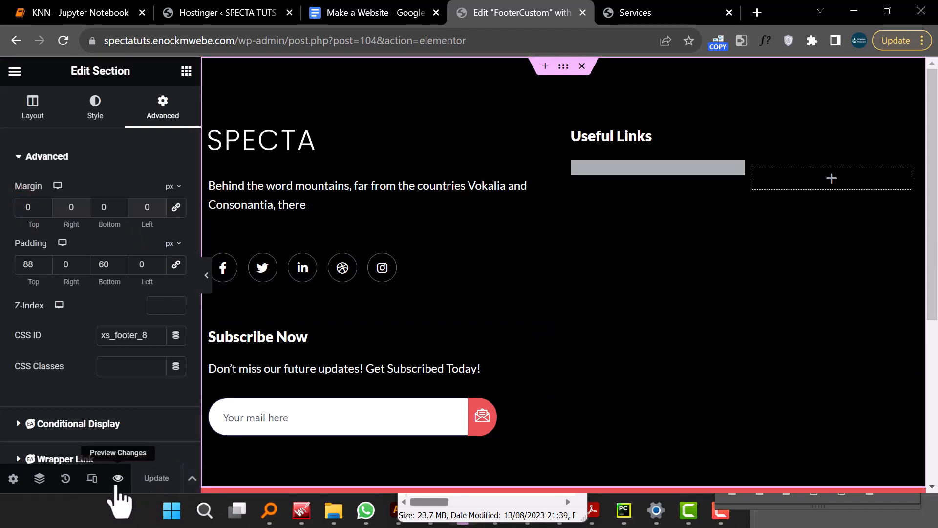
pyautogui.click(118, 478)
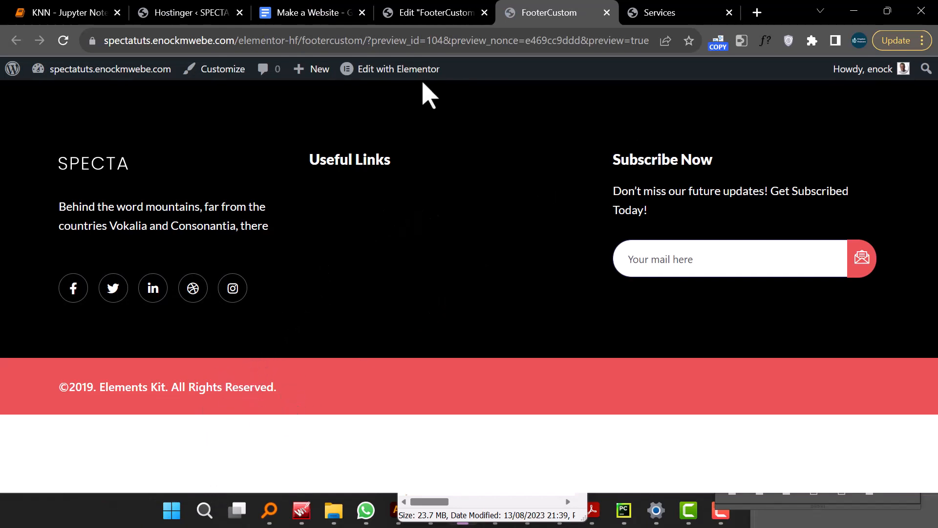
pyautogui.click(420, 18)
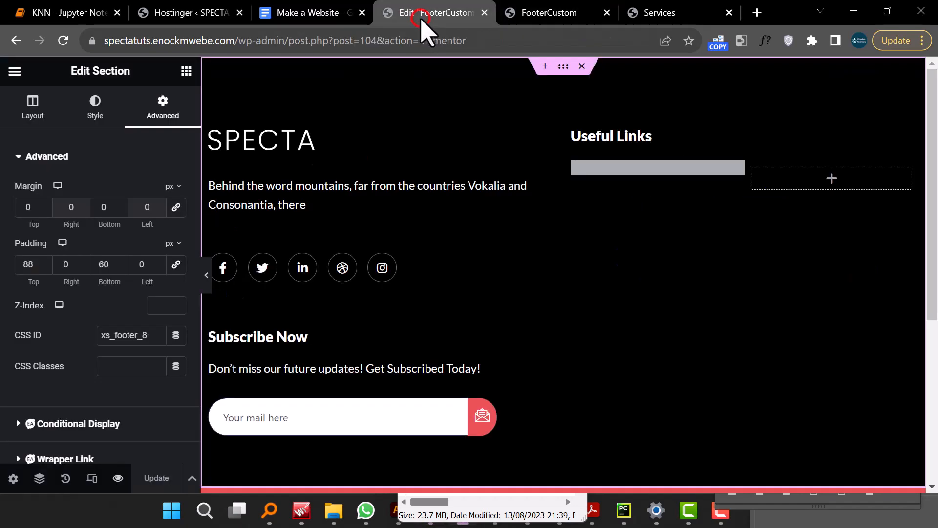
# - Delete the red copyright section at the bottom of the footer
pyautogui.scroll(-5, 633, 394)
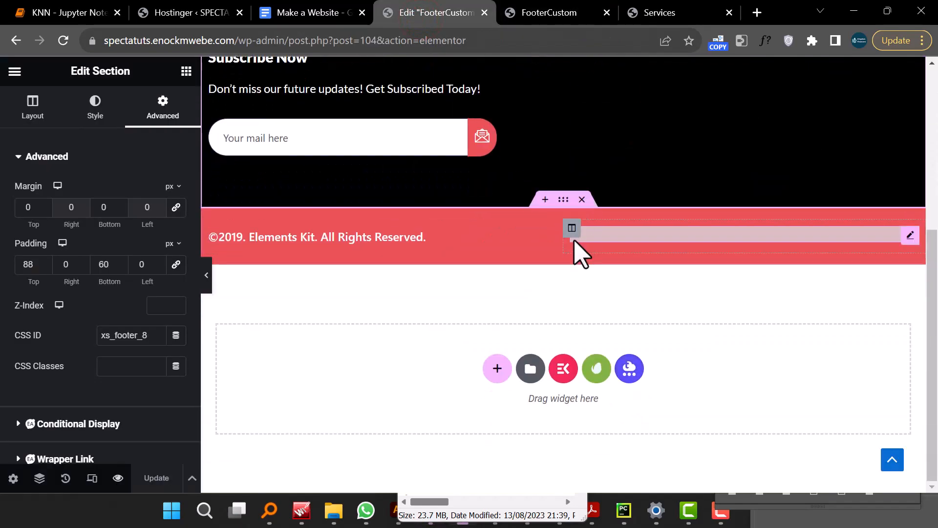
pyautogui.click(581, 200)
pyautogui.scroll(4, 538, 255)
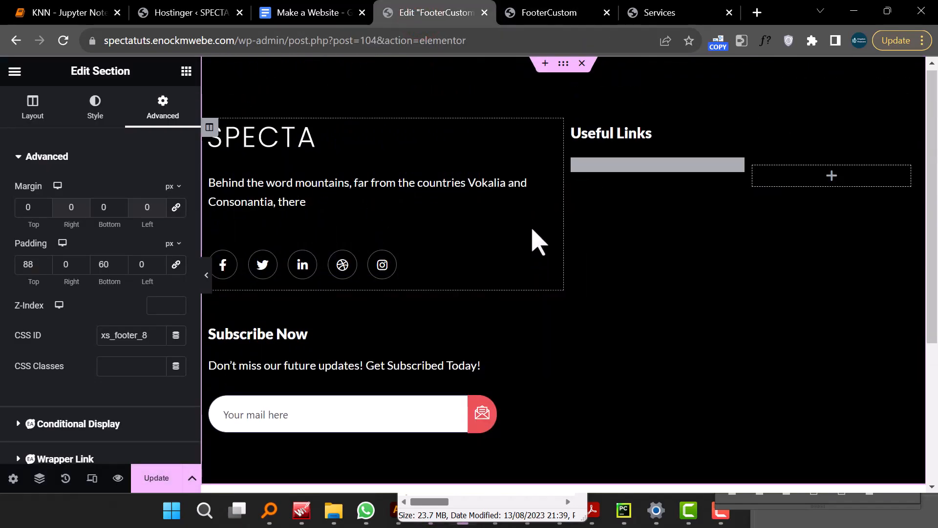
# - Remove the empty Page List widget and the empty two-column inner section under Useful Links
pyautogui.click(605, 171)
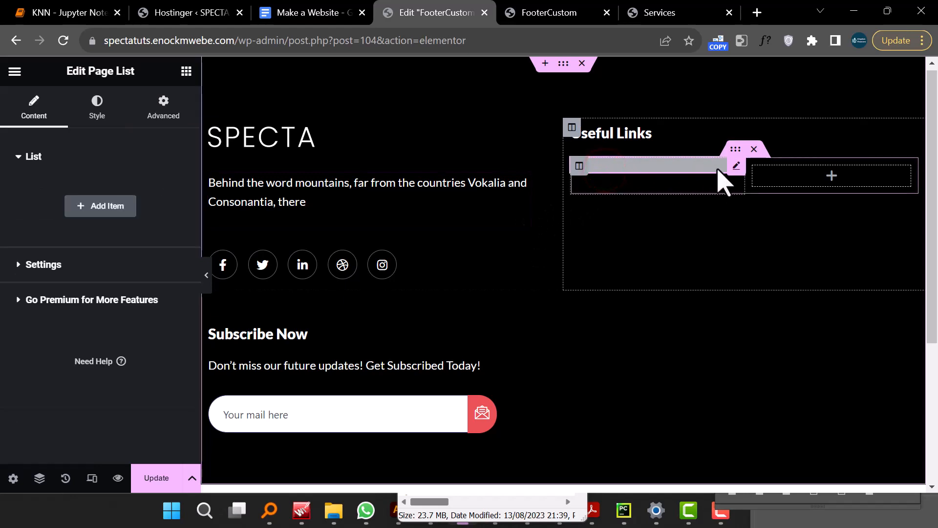
pyautogui.rightClick(738, 176)
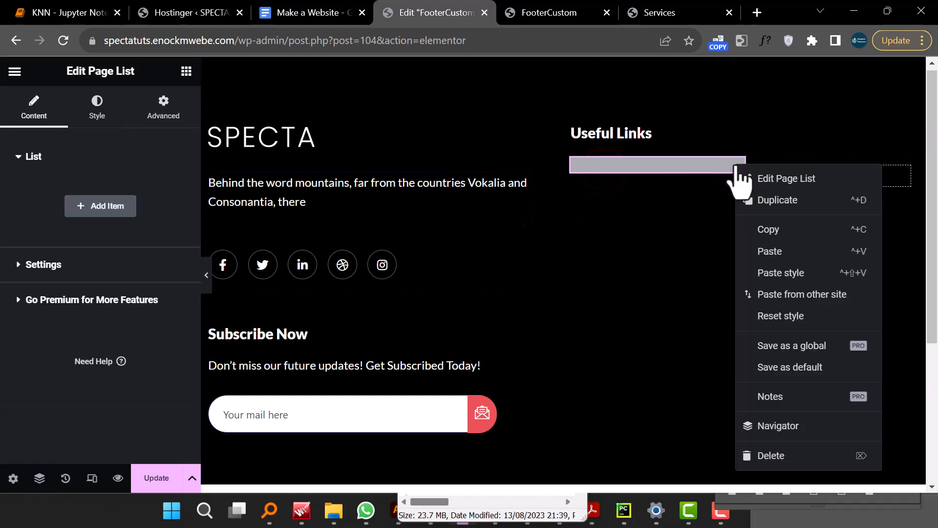
pyautogui.click(776, 455)
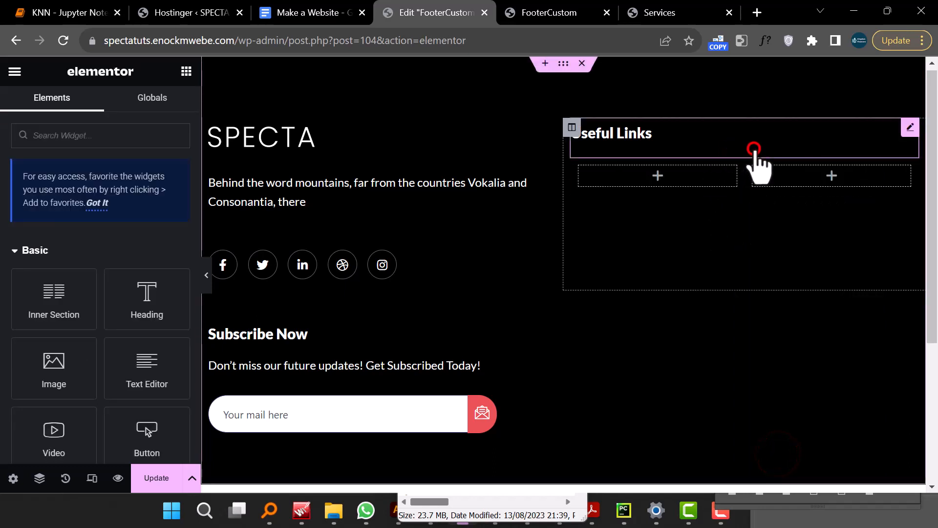
pyautogui.click(755, 149)
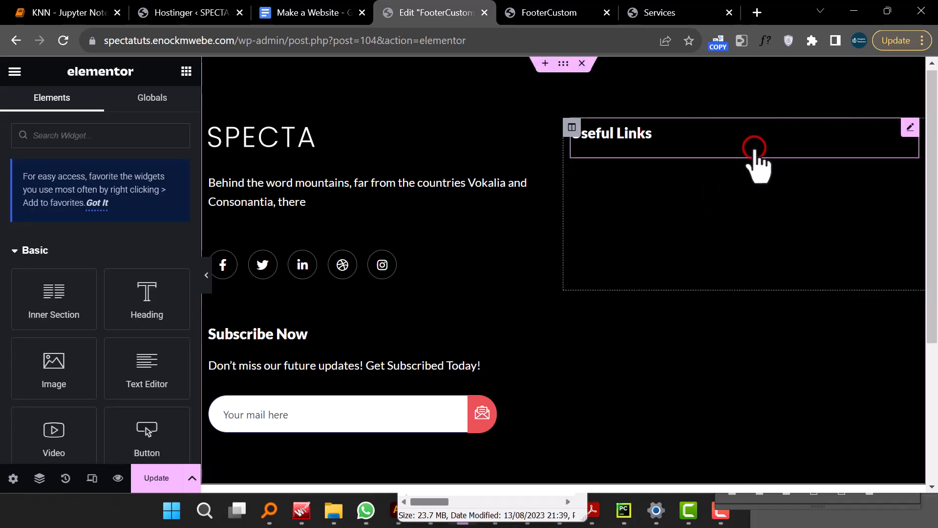
pyautogui.click(755, 150)
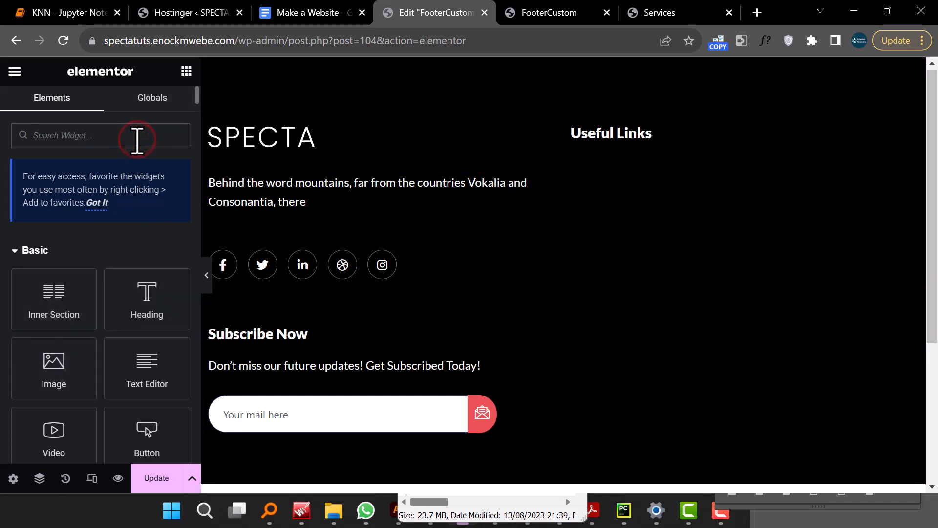
# - Try a Page List widget under Useful Links with a Home item, then delete it
pyautogui.write('list')
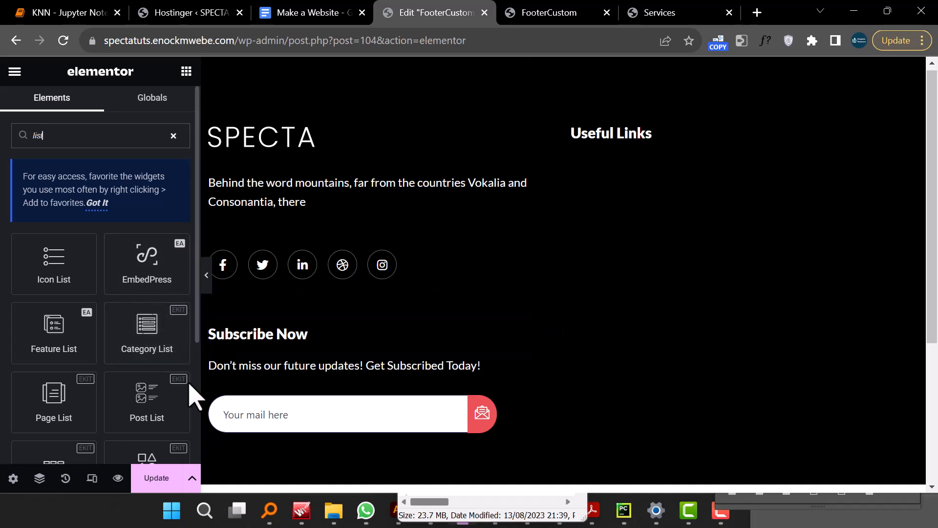
pyautogui.scroll(-4, 156, 293)
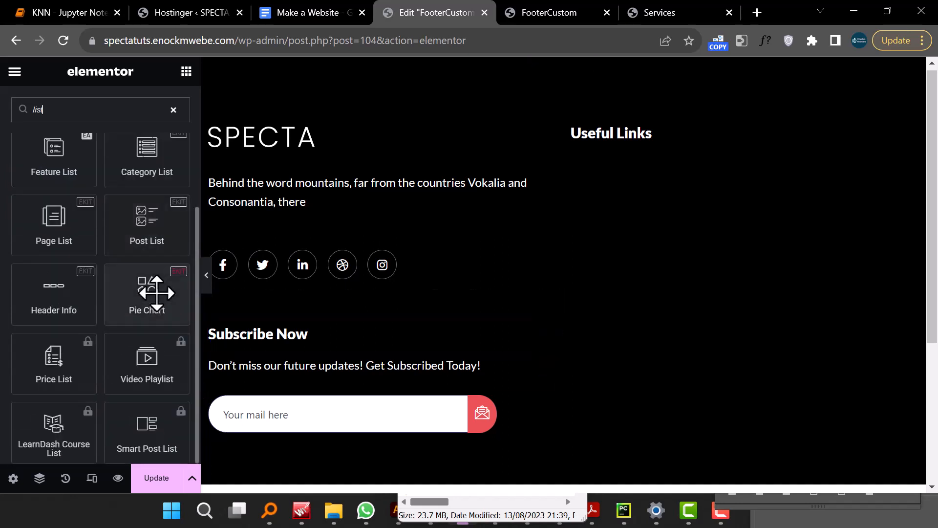
pyautogui.scroll(4, 156, 293)
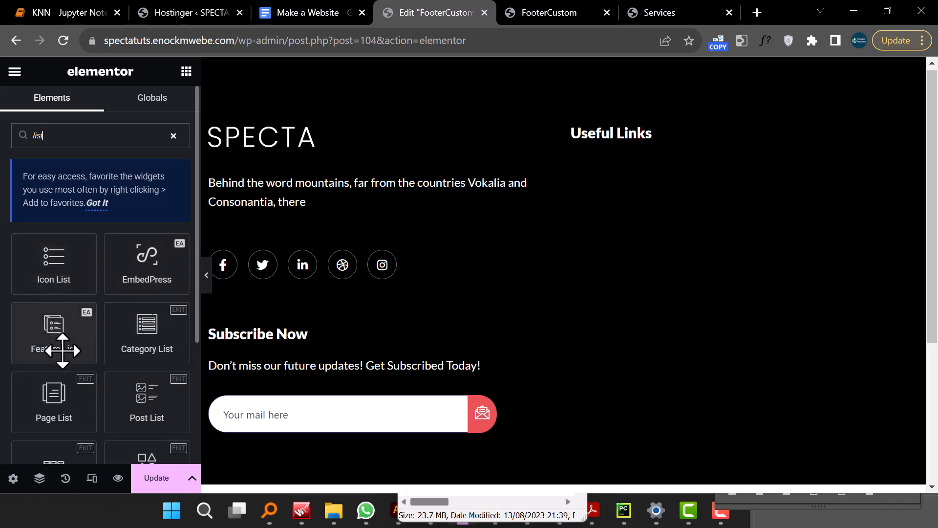
pyautogui.moveTo(49, 403); pyautogui.dragTo(629, 166)
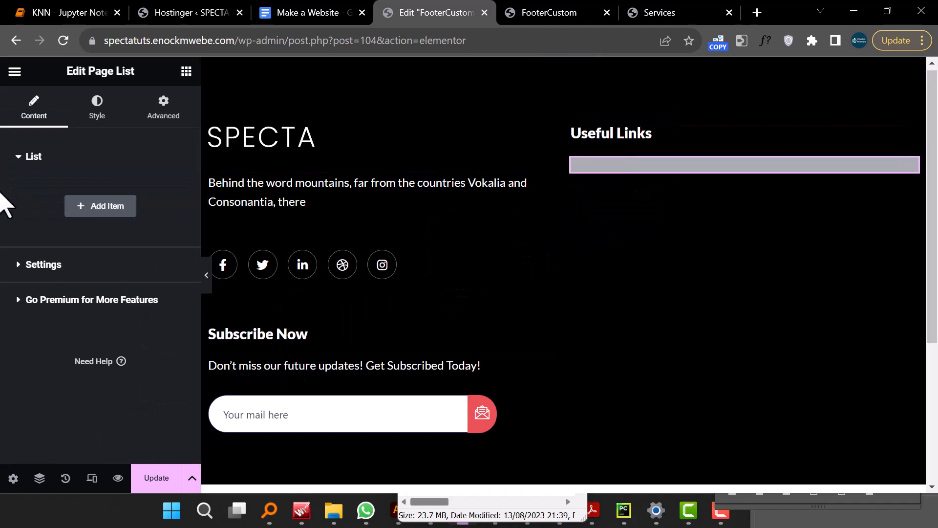
pyautogui.click(94, 208)
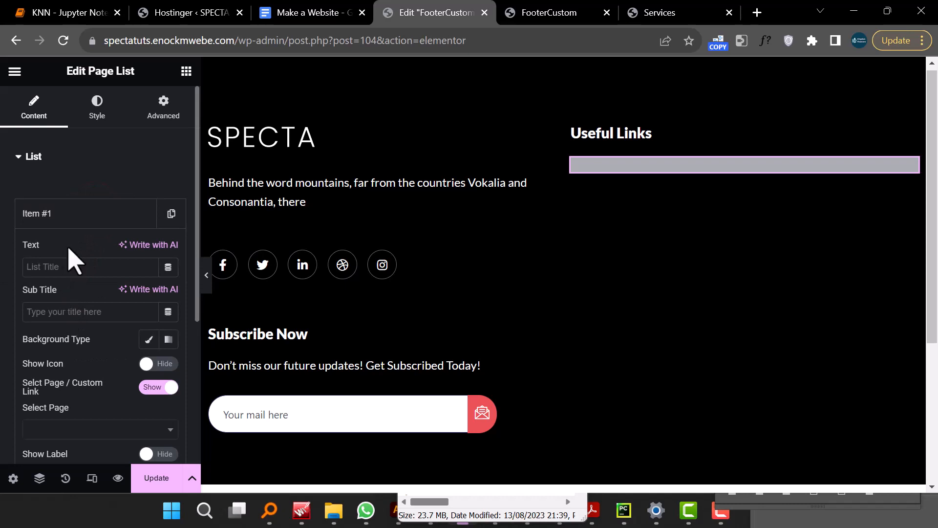
pyautogui.click(76, 213)
pyautogui.click(76, 213)
pyautogui.click(73, 268)
pyautogui.write('Home')
pyautogui.click(28, 155)
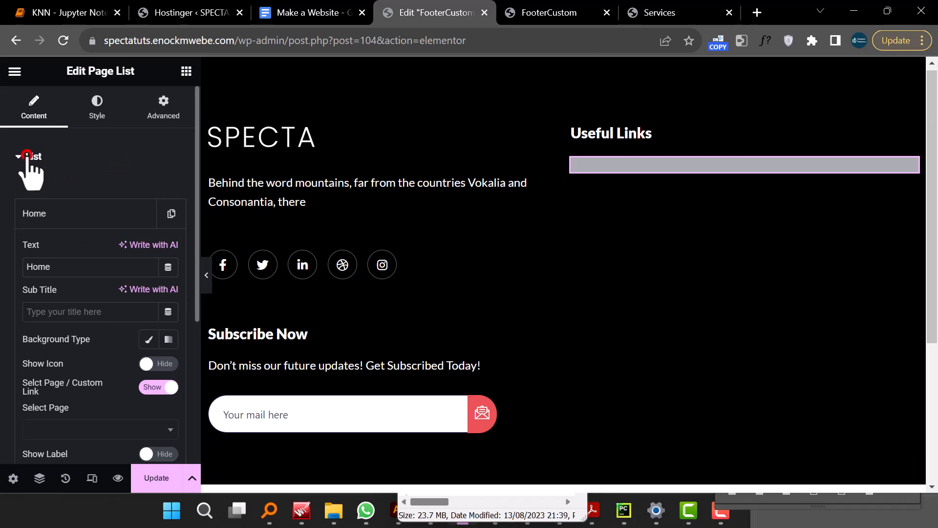
pyautogui.rightClick(639, 165)
pyautogui.click(682, 457)
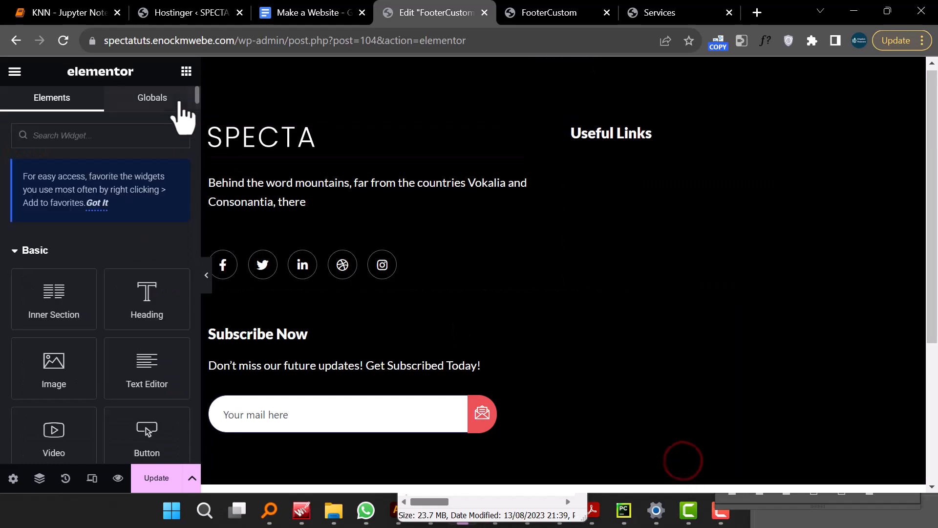
# - Add an Icon List widget under Useful Links and delete its second and third items
pyautogui.scroll(-4, 149, 306)
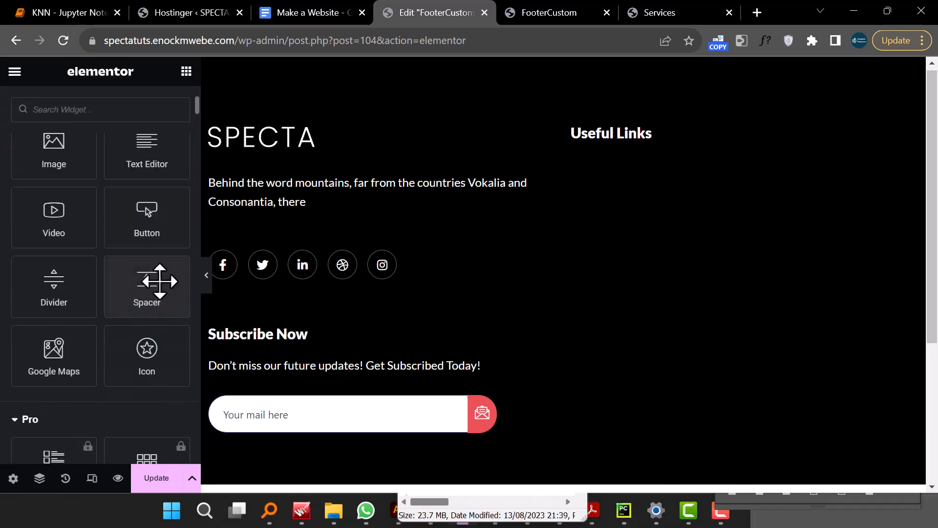
pyautogui.scroll(-6, 188, 226)
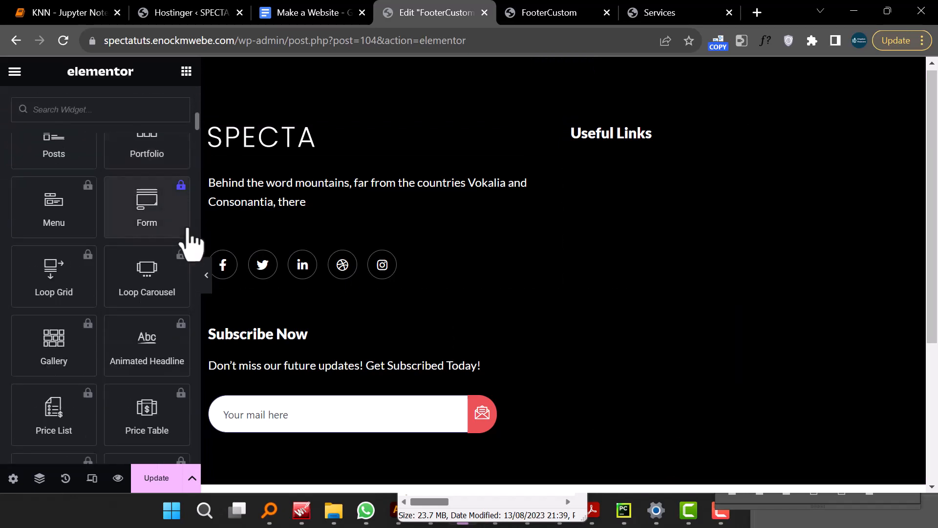
pyautogui.scroll(10, 103, 193)
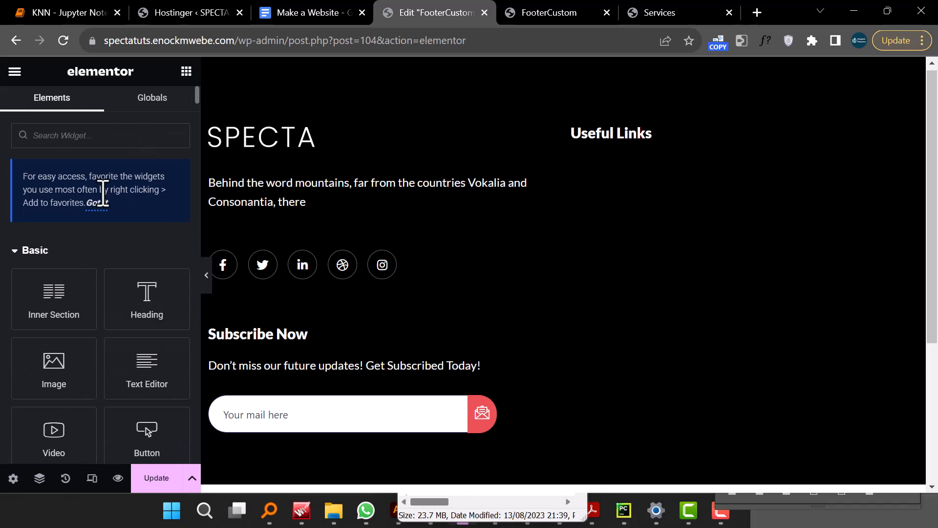
pyautogui.click(113, 135)
pyautogui.write('list')
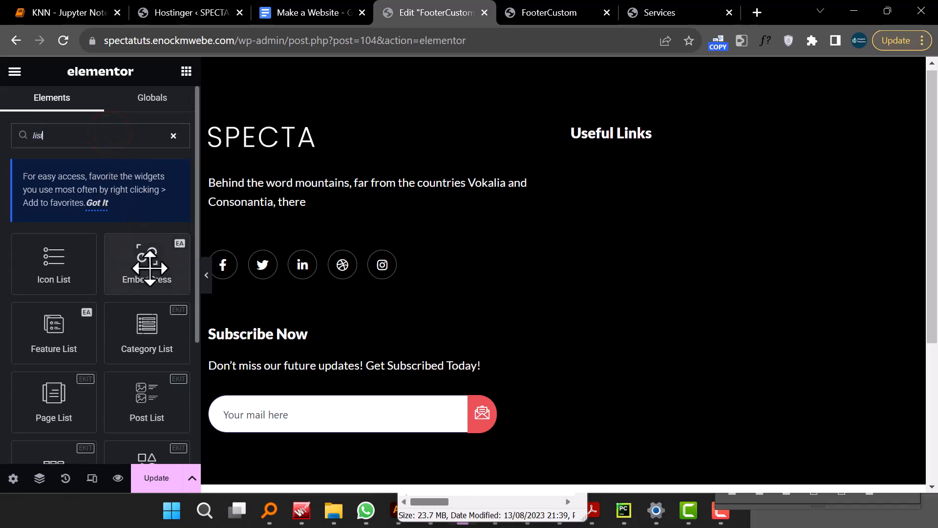
pyautogui.scroll(-3, 151, 268)
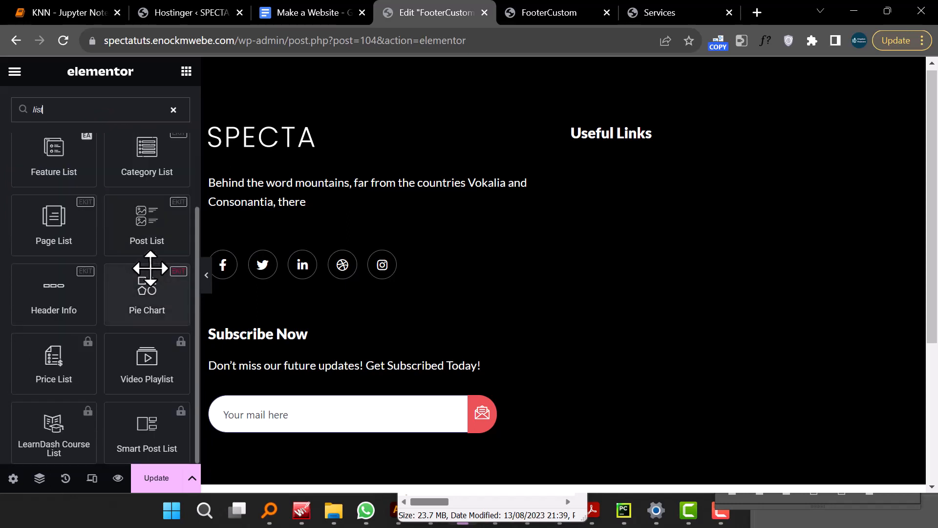
pyautogui.scroll(2, 150, 267)
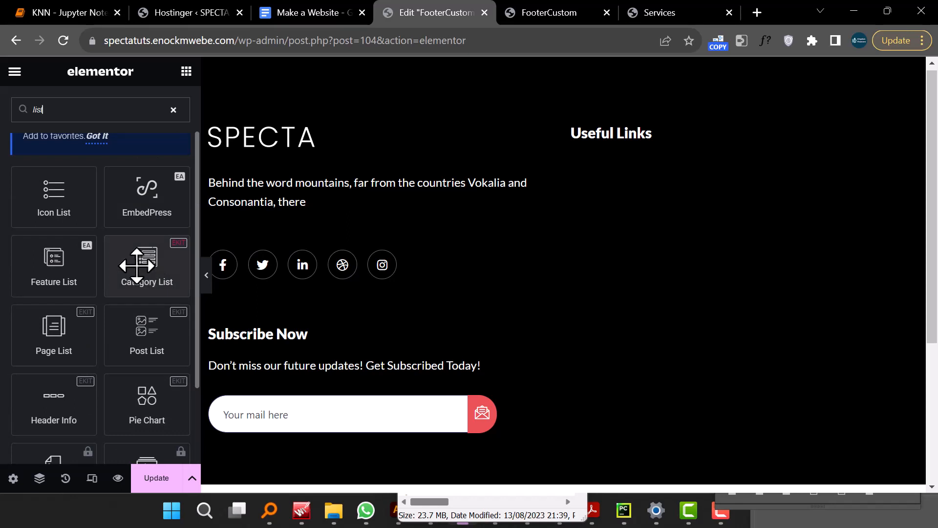
pyautogui.moveTo(54, 201); pyautogui.dragTo(641, 150)
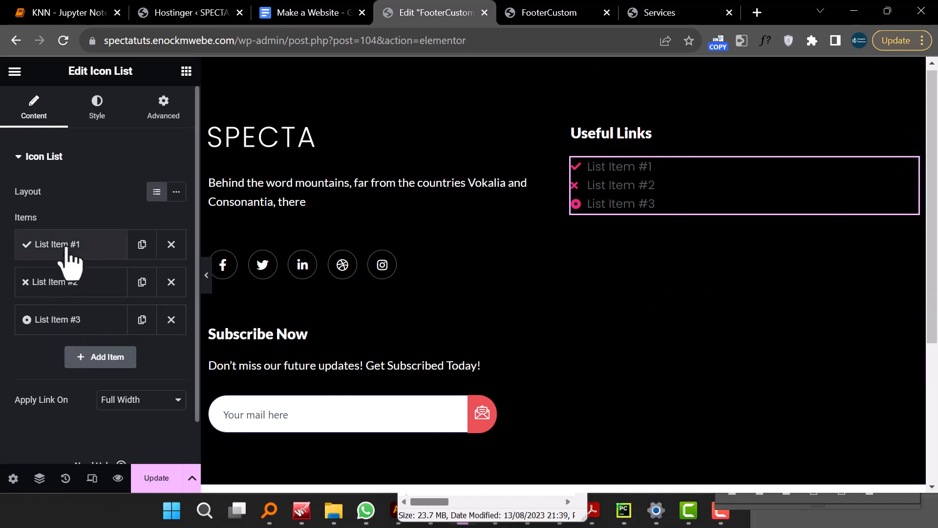
pyautogui.click(171, 282)
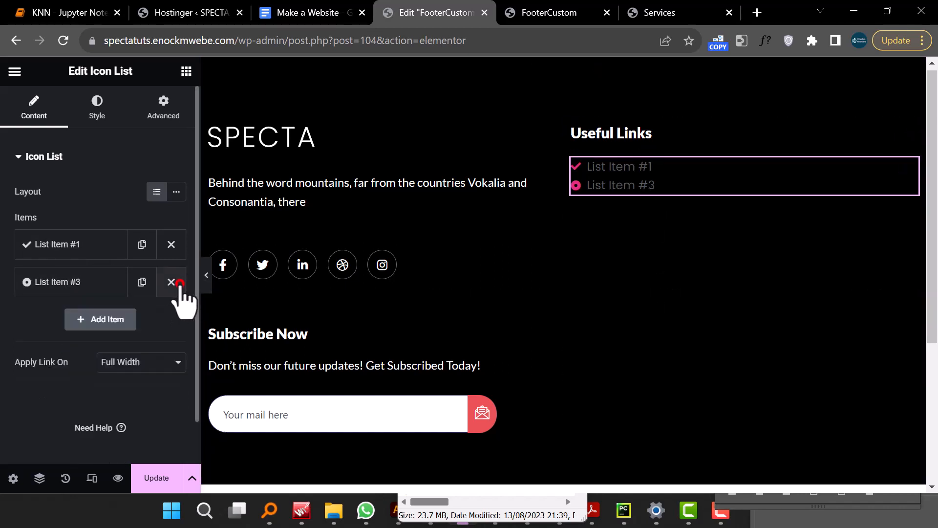
pyautogui.click(171, 282)
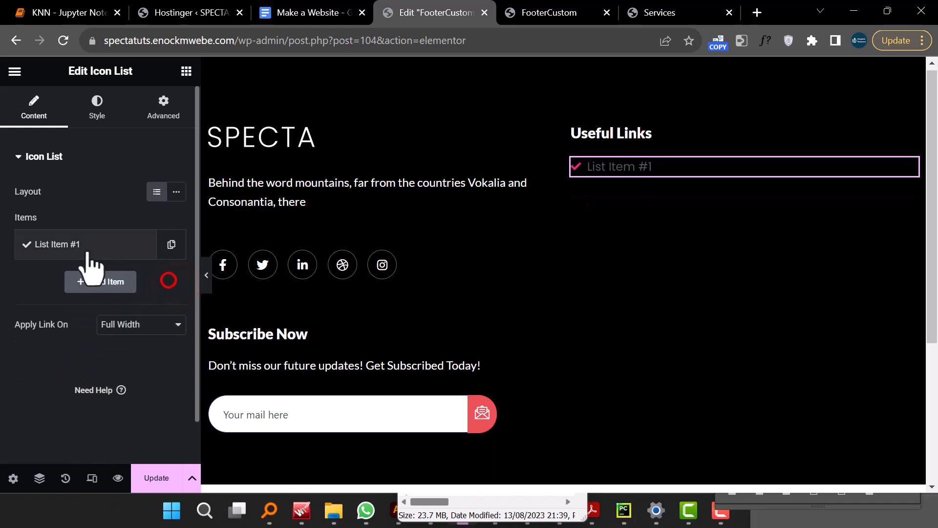
# - Remove the first list item's icon and rename the item Home
pyautogui.click(84, 244)
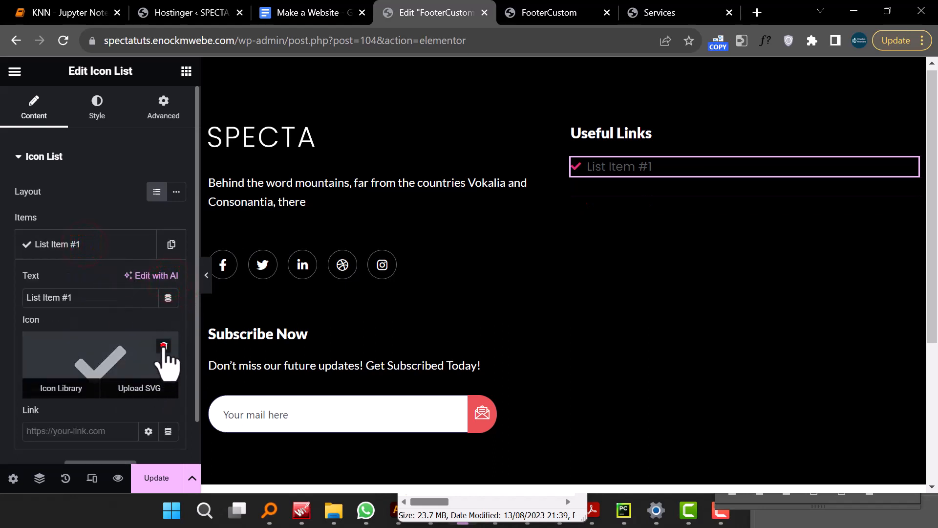
pyautogui.click(163, 345)
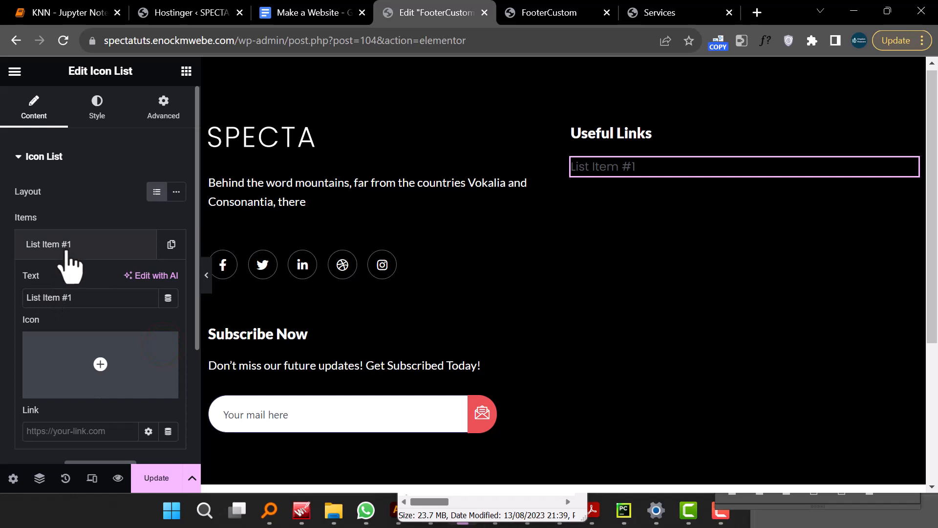
pyautogui.write('Home')
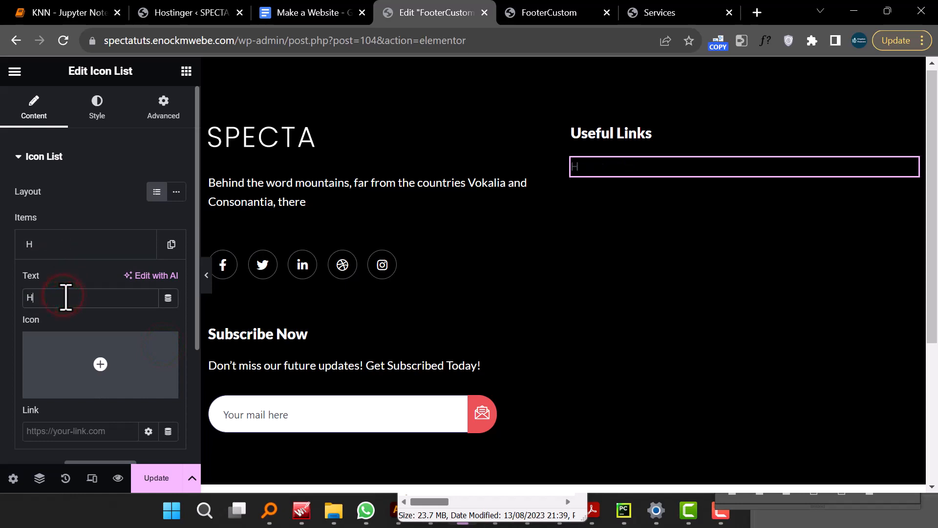
# - Set the icon list's text color to white #FFFFFF
pyautogui.click(104, 112)
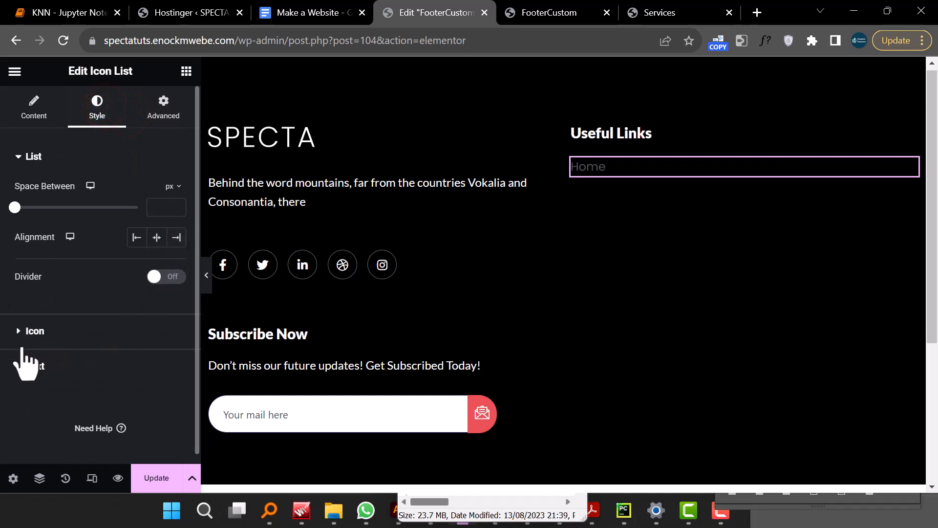
pyautogui.click(22, 366)
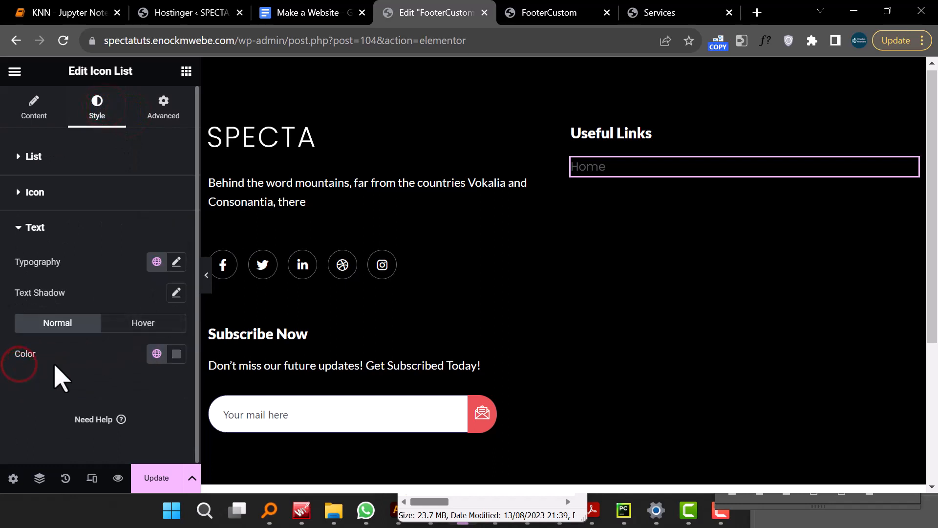
pyautogui.click(177, 354)
pyautogui.moveTo(123, 211); pyautogui.dragTo(79, 135)
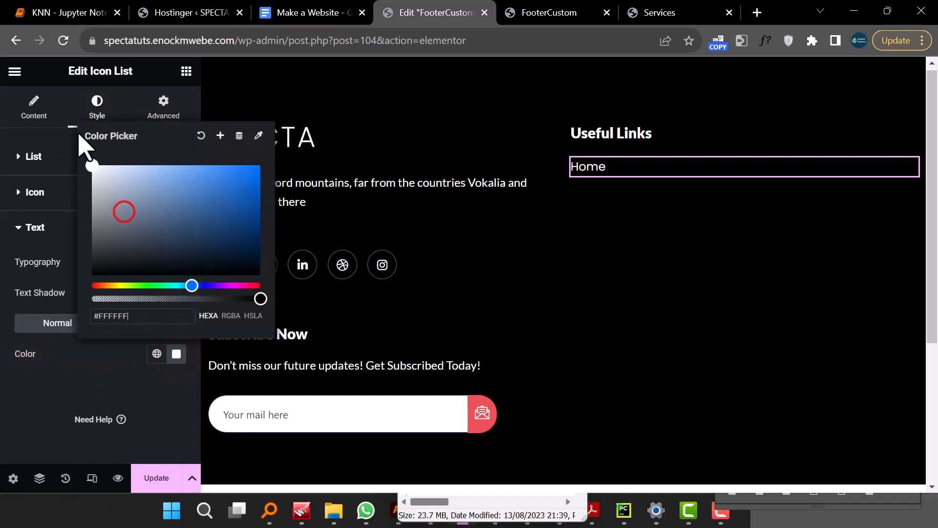
# - Link the Home list item to the site's Home page
pyautogui.click(592, 164)
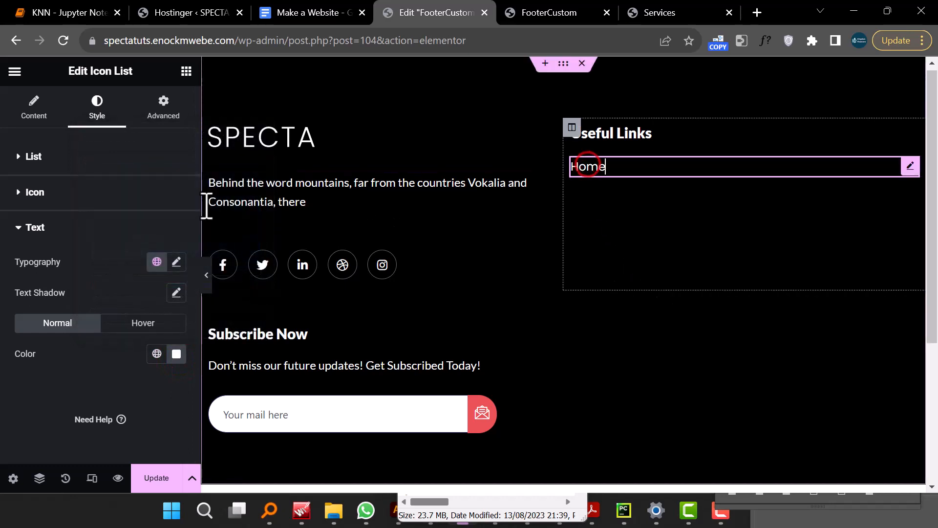
pyautogui.click(35, 110)
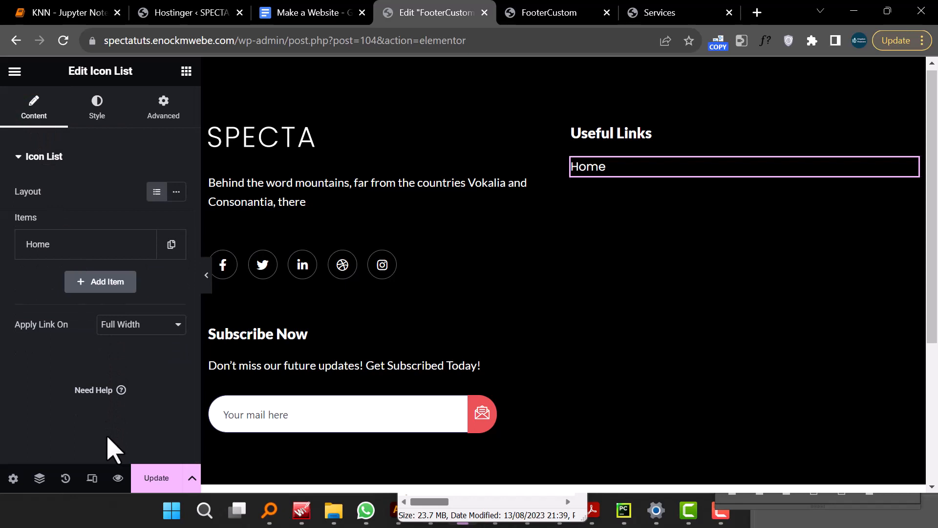
pyautogui.click(78, 245)
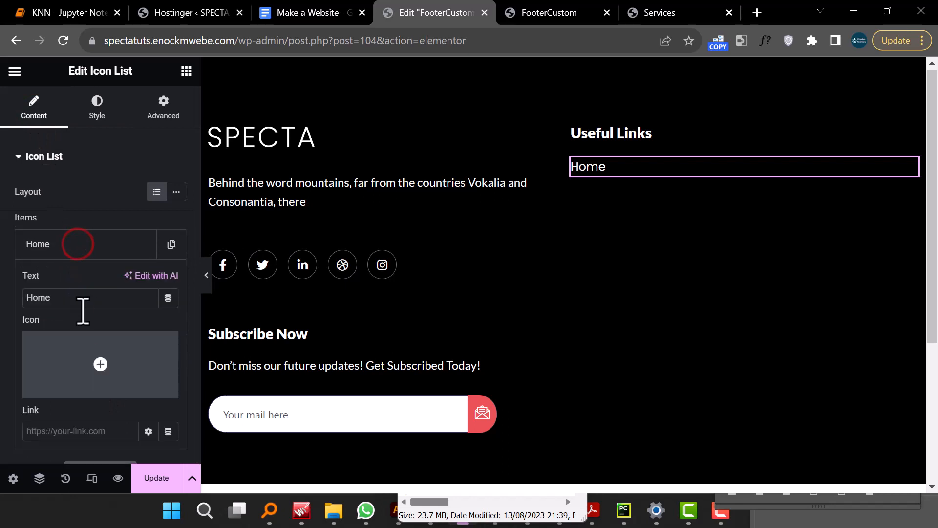
pyautogui.scroll(-2, 86, 316)
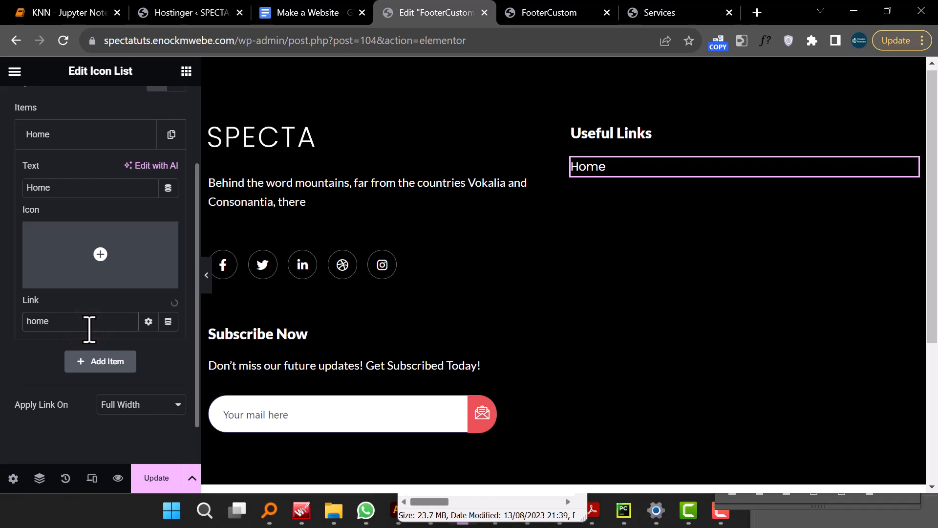
pyautogui.click(57, 348)
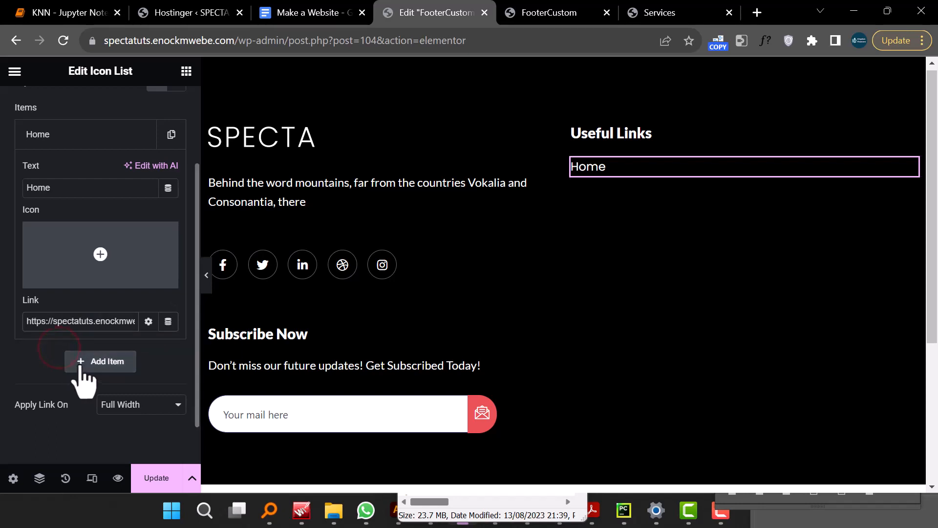
pyautogui.scroll(2, 98, 299)
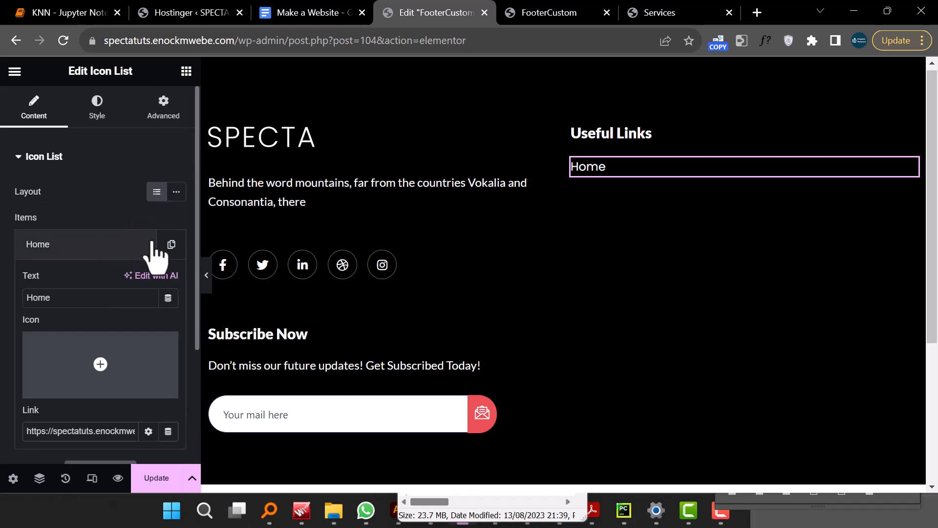
# - Duplicate the Home item and rename the copy Services
pyautogui.click(170, 245)
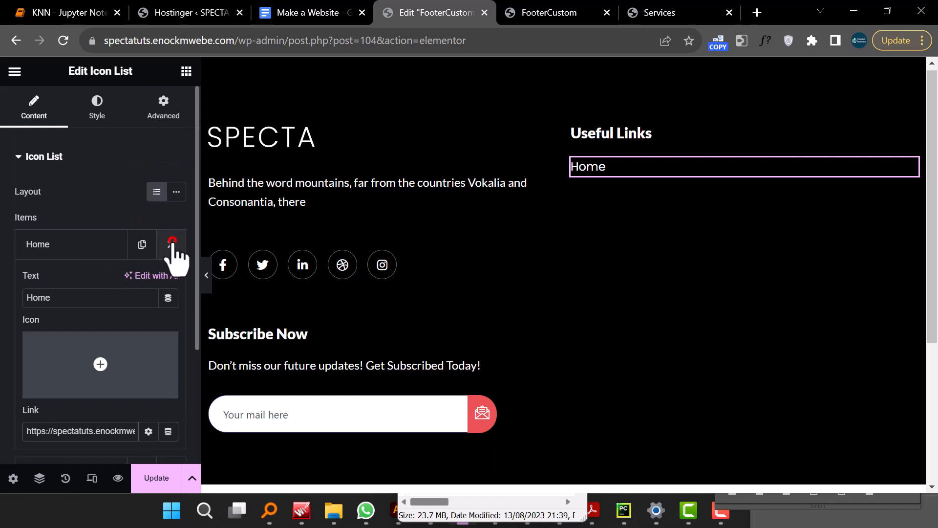
pyautogui.click(70, 243)
pyautogui.click(68, 277)
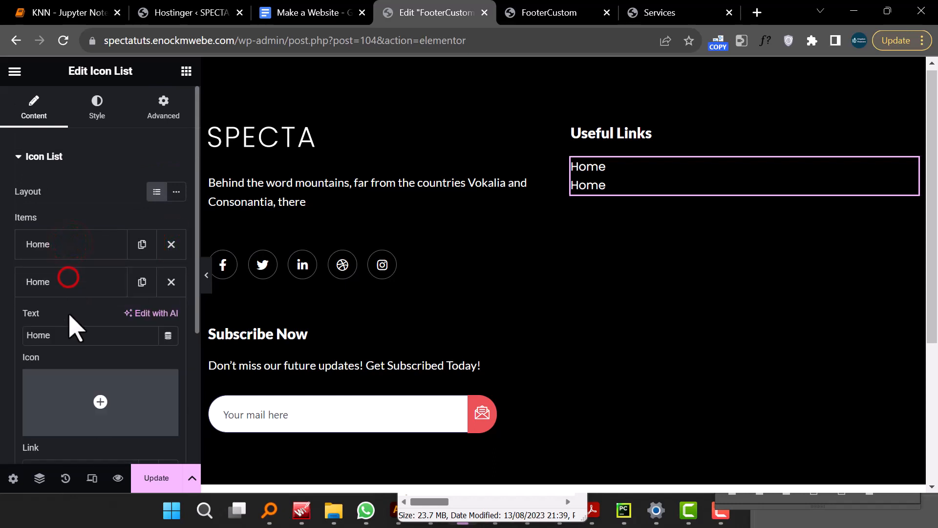
pyautogui.click(65, 334)
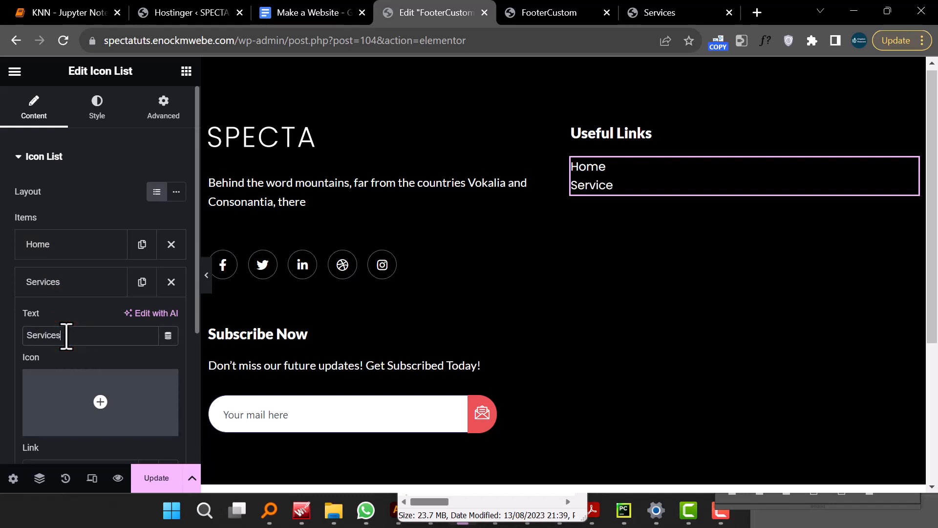
# - Link the Services item to the Services page
pyautogui.scroll(-4, 70, 345)
pyautogui.tripleClick(66, 271)
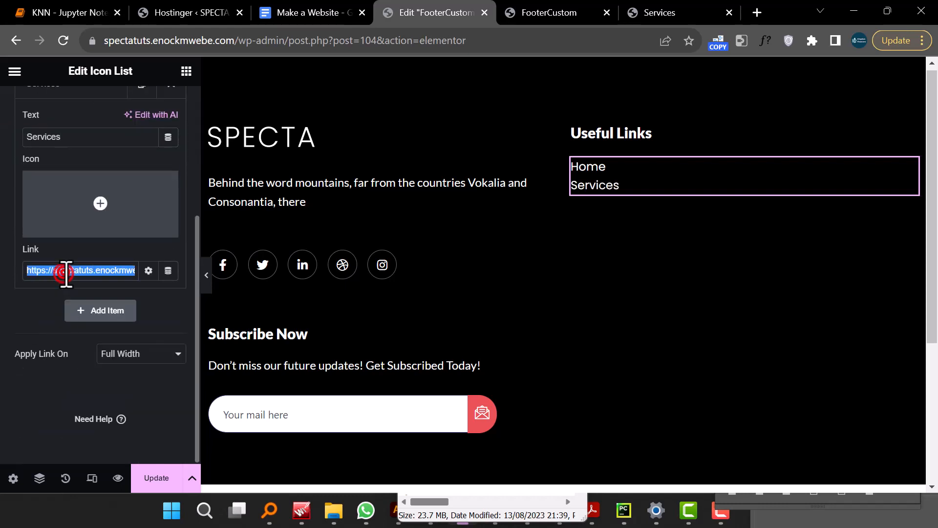
pyautogui.write('se')
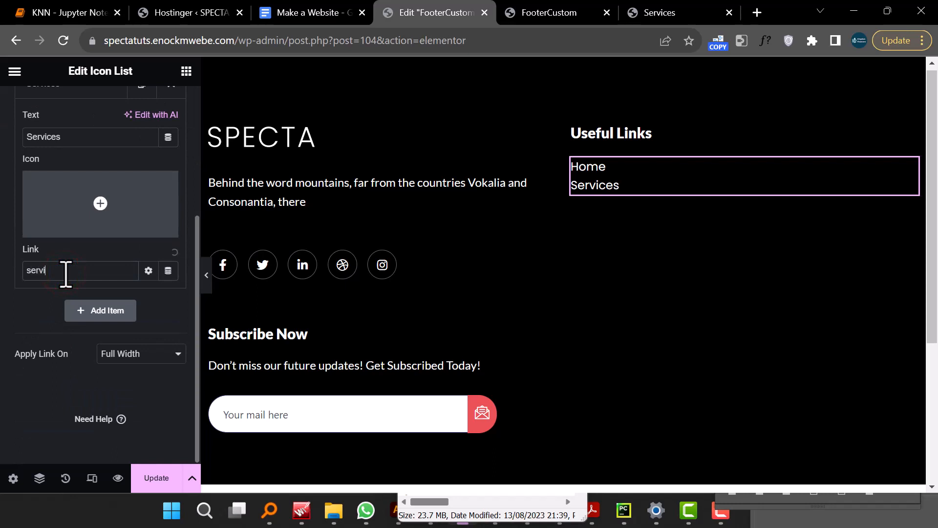
pyautogui.write('rvi')
pyautogui.click(75, 295)
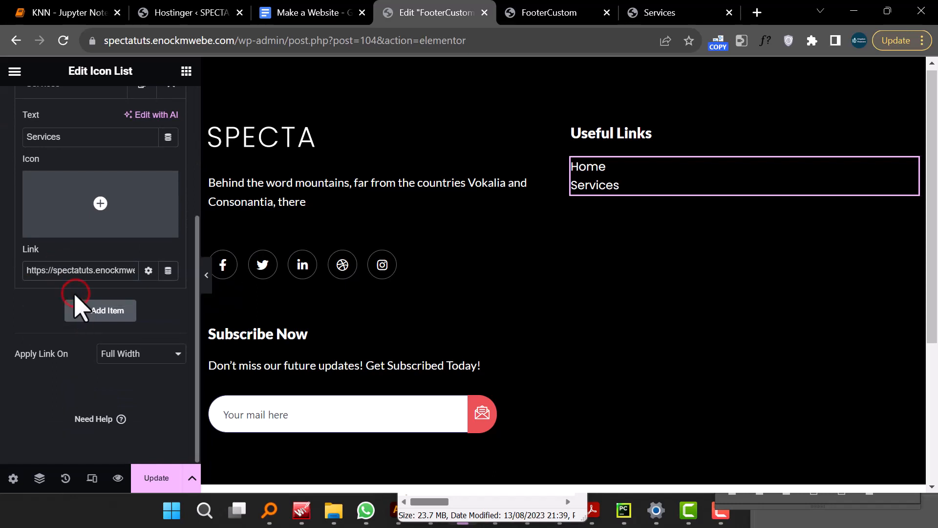
# - Duplicate the Services item and rename the copy Team
pyautogui.scroll(2, 94, 303)
pyautogui.click(141, 194)
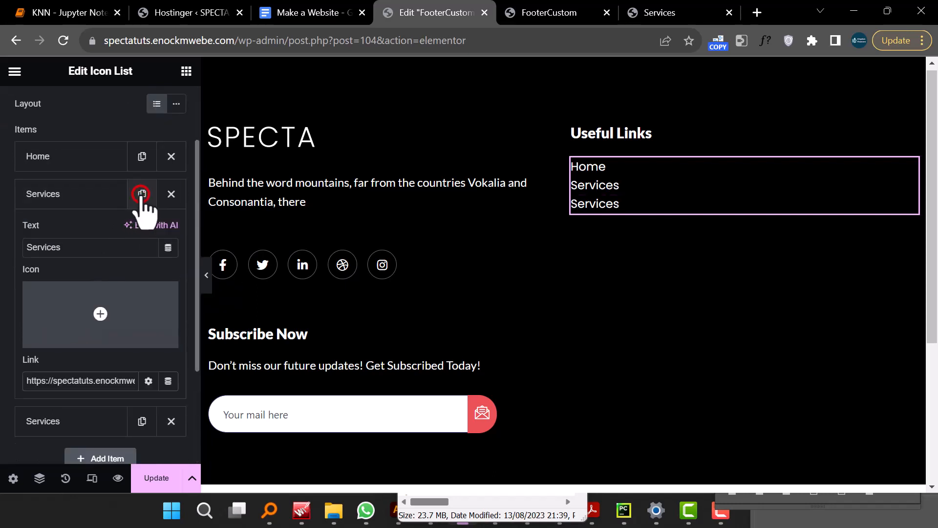
pyautogui.scroll(-2, 110, 337)
pyautogui.scroll(-1, 107, 337)
pyautogui.click(76, 270)
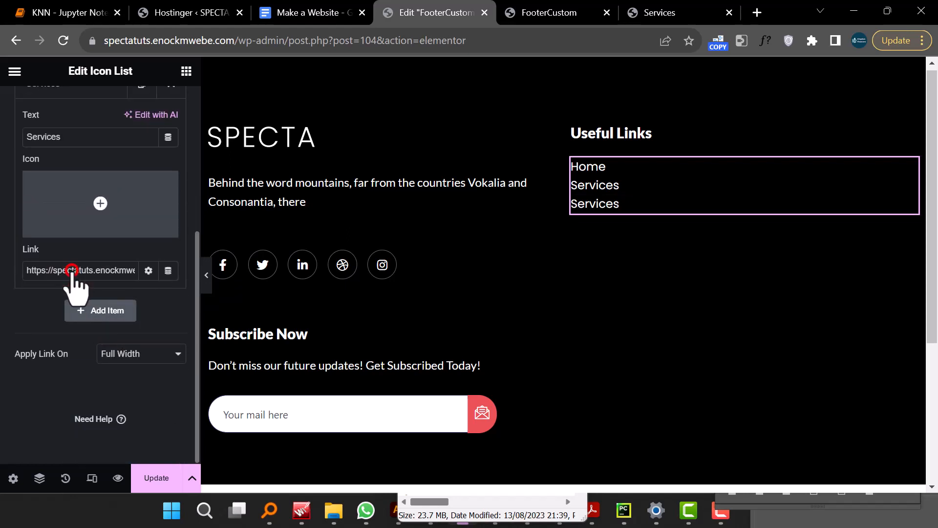
pyautogui.scroll(4, 74, 249)
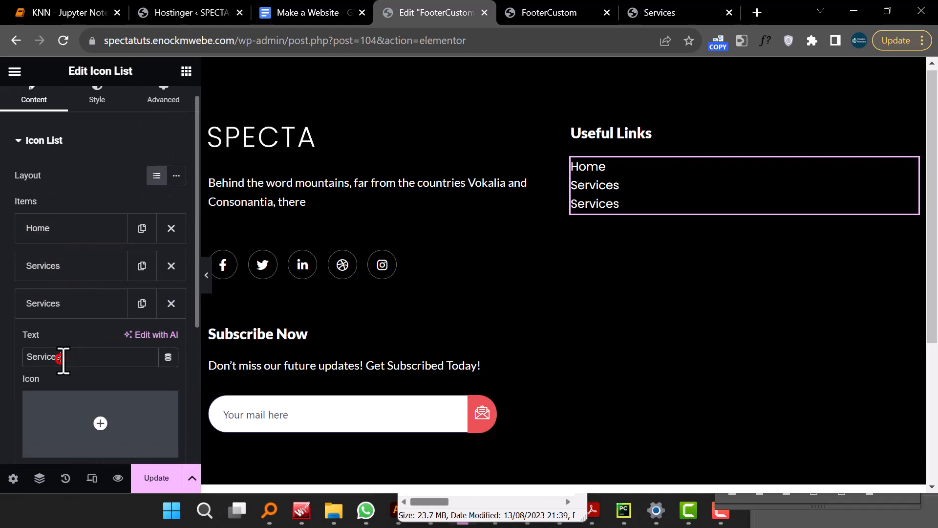
pyautogui.write('Team')
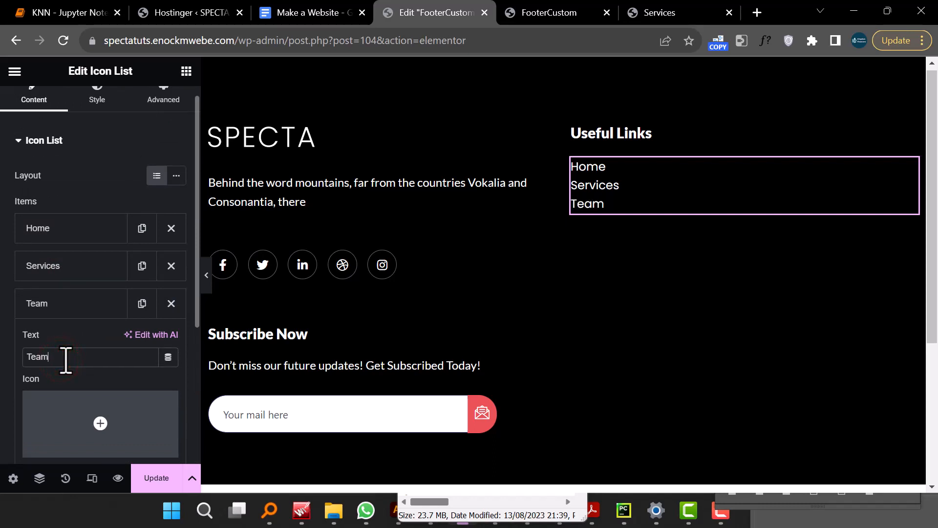
# - Link the Team item to the Team page and update the footer template
pyautogui.scroll(-5, 68, 366)
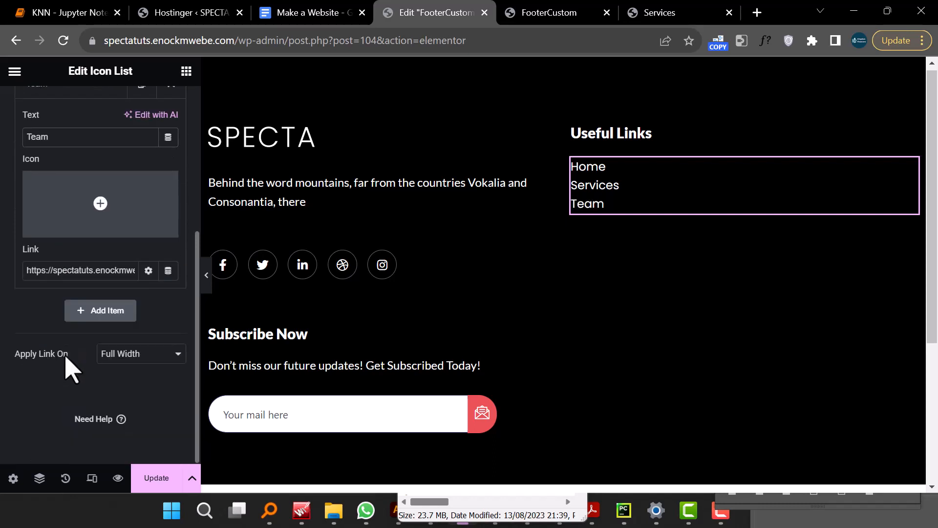
pyautogui.tripleClick(79, 275)
pyautogui.write('Te')
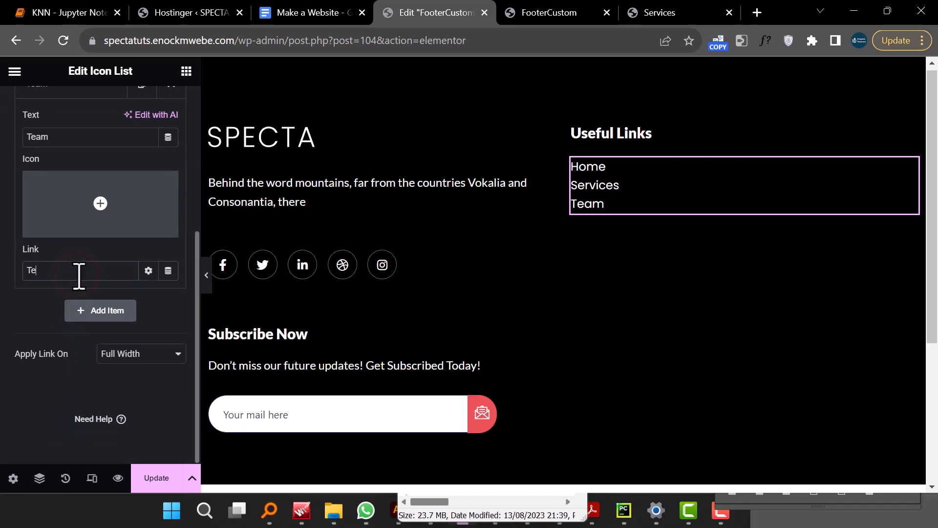
pyautogui.write('am')
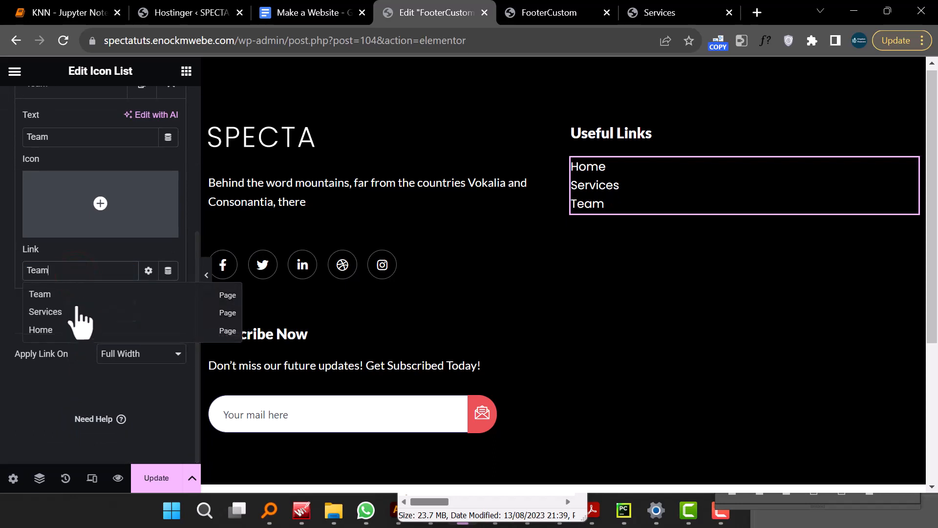
pyautogui.click(78, 293)
pyautogui.click(161, 475)
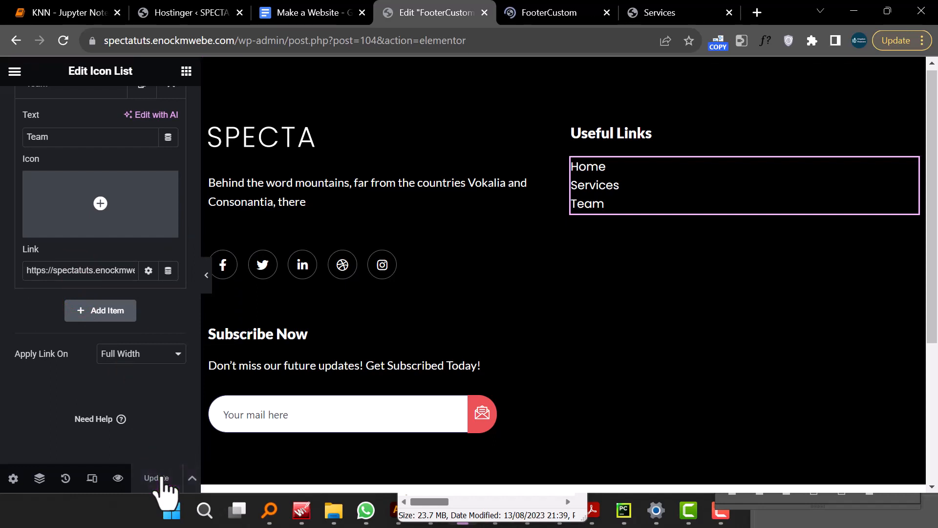
# - Preview the footer, follow its Home link and scroll the live homepage down to the footer
pyautogui.click(531, 19)
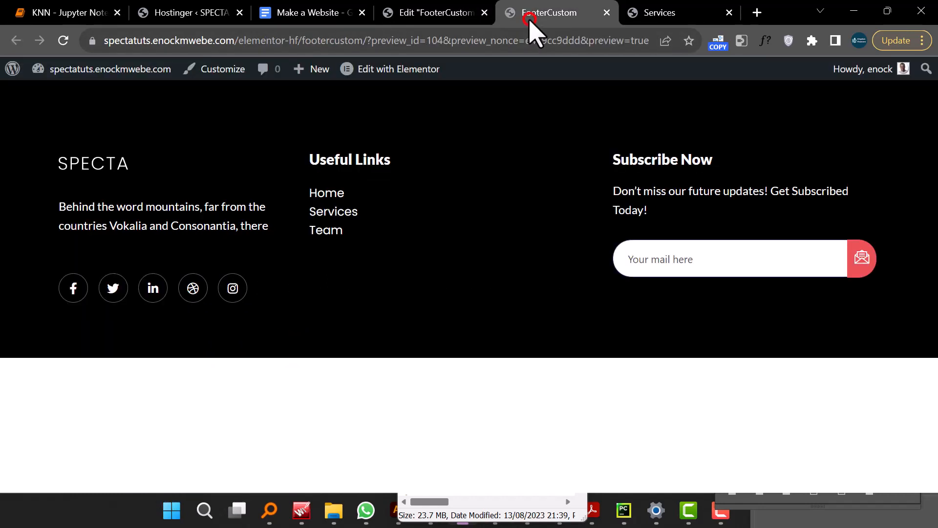
pyautogui.click(319, 194)
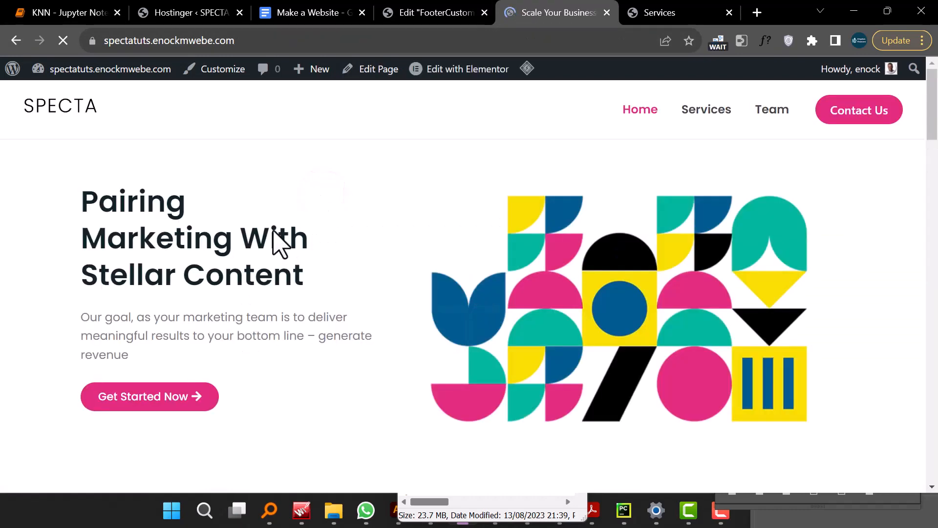
pyautogui.scroll(-10, 279, 240)
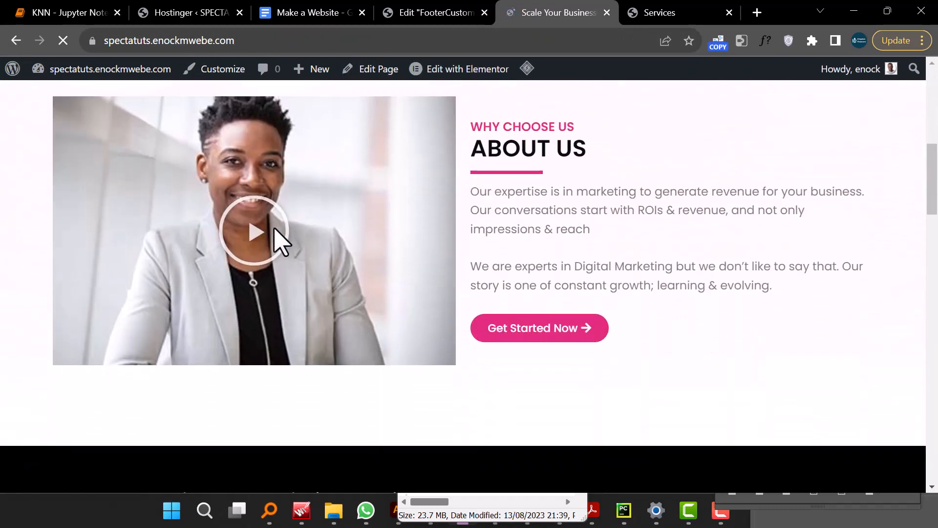
pyautogui.scroll(-10, 279, 240)
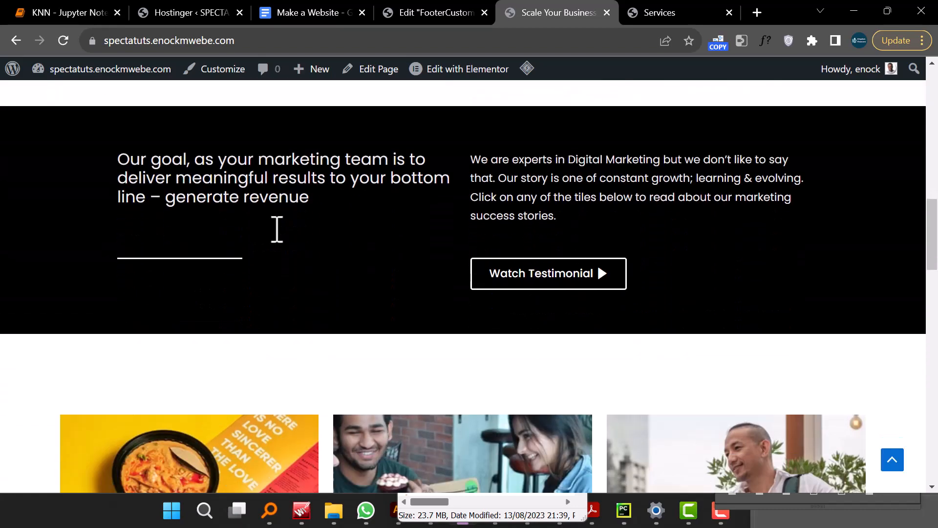
pyautogui.scroll(-10, 277, 229)
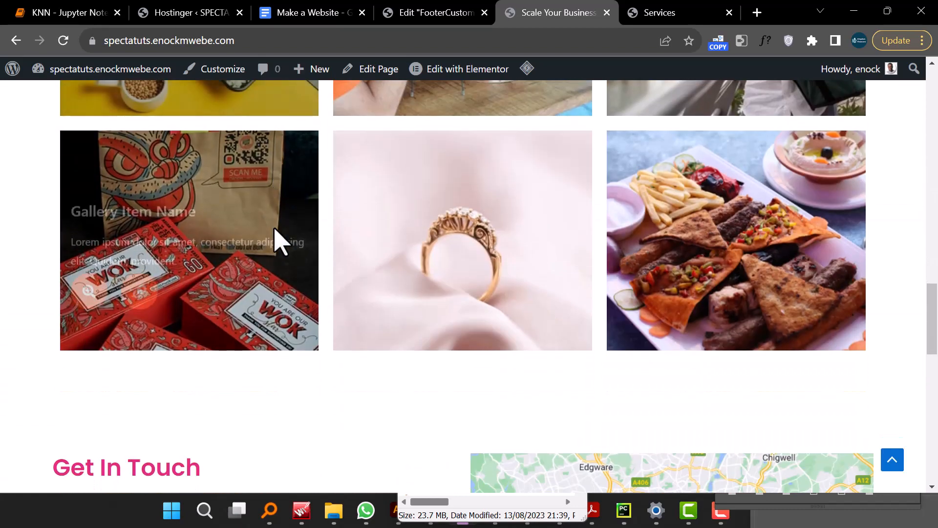
pyautogui.scroll(-10, 276, 230)
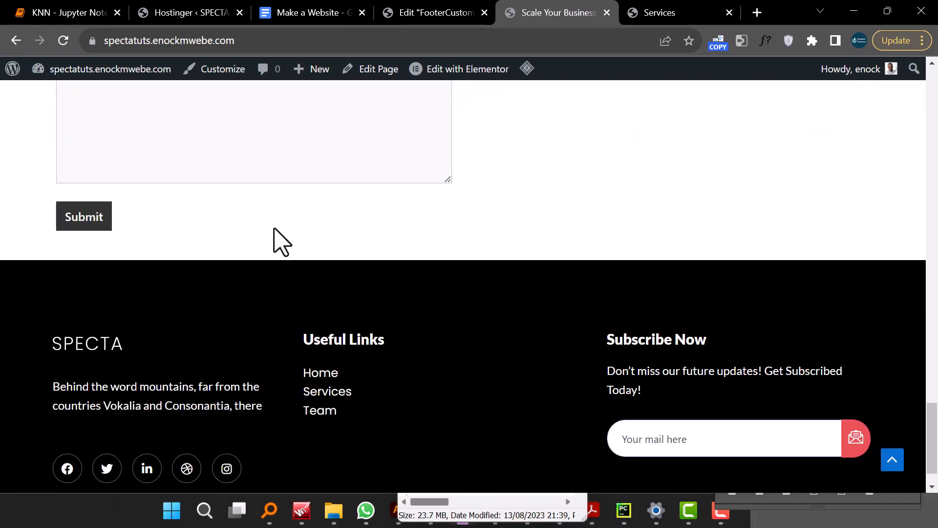
pyautogui.scroll(-1, 280, 240)
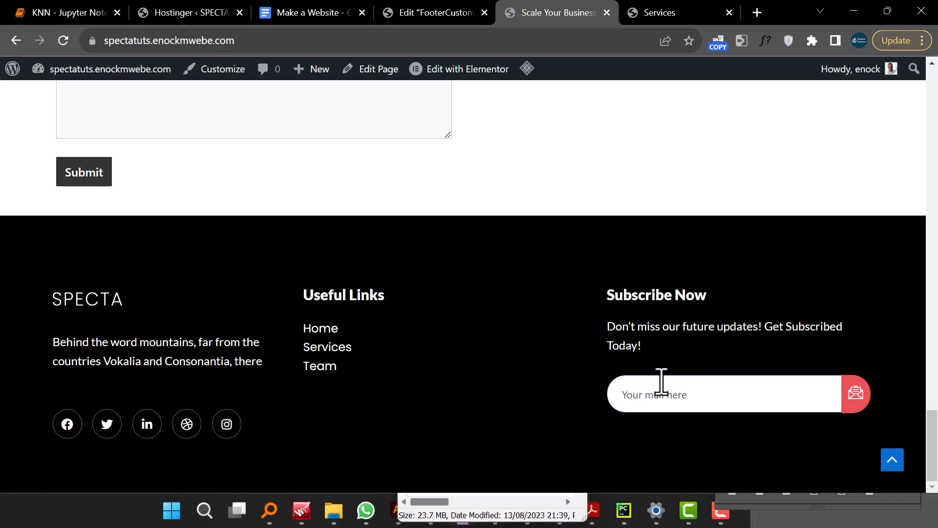
pyautogui.click(669, 397)
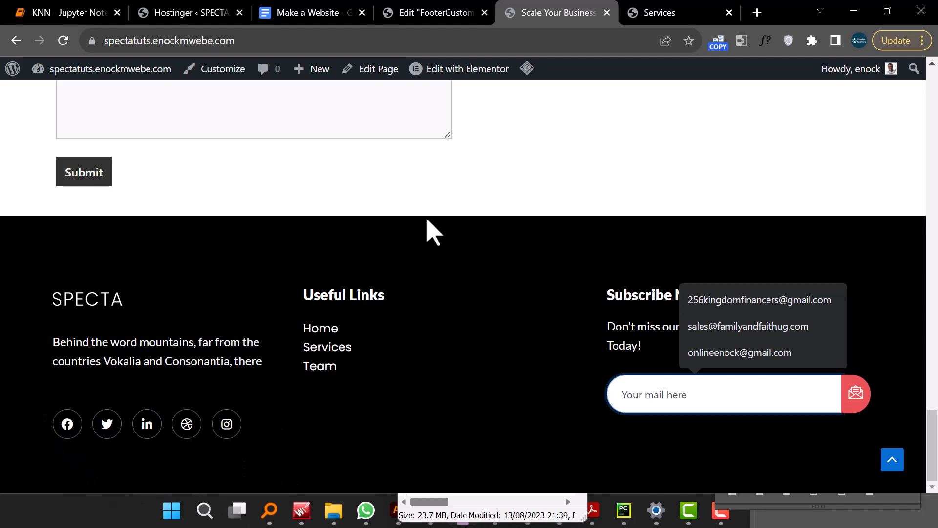
pyautogui.moveTo(652, 21)
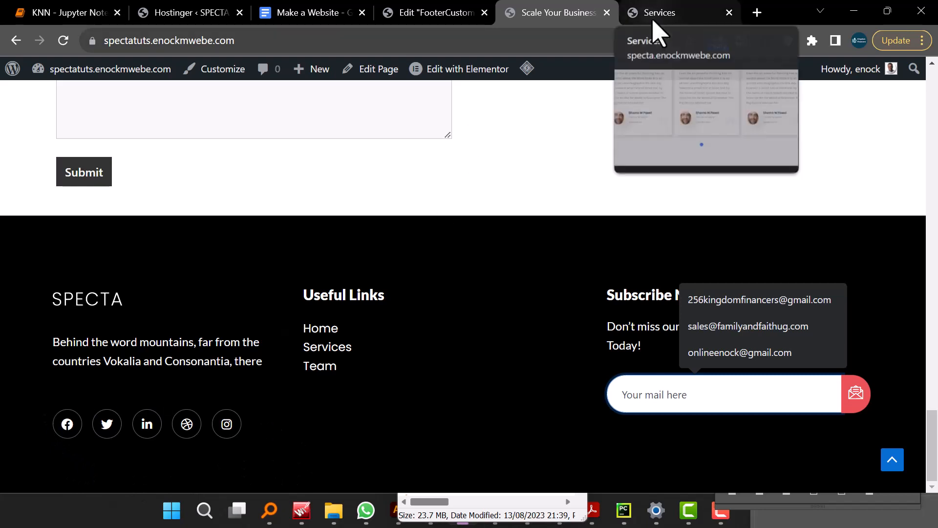
# - Return to the footer editor and open the Facebook item's link field in the Social Icons widget
pyautogui.click(430, 15)
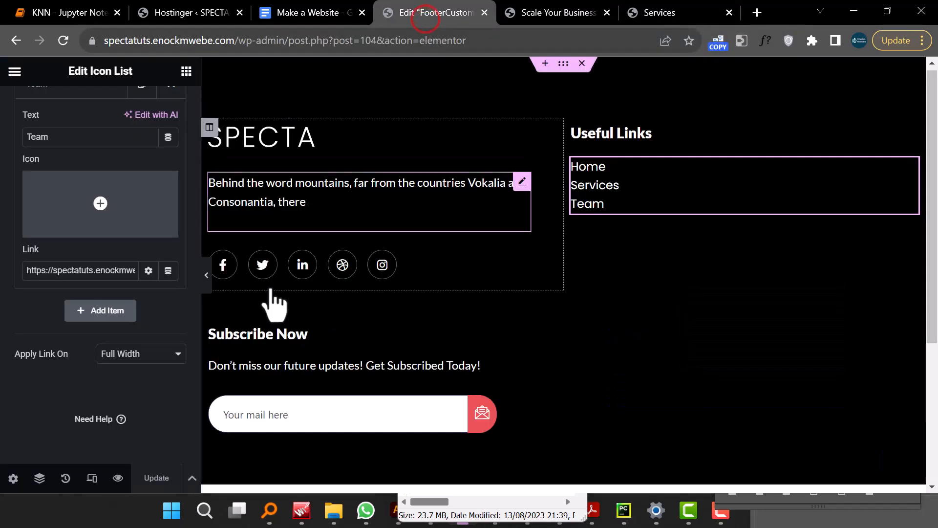
pyautogui.click(521, 255)
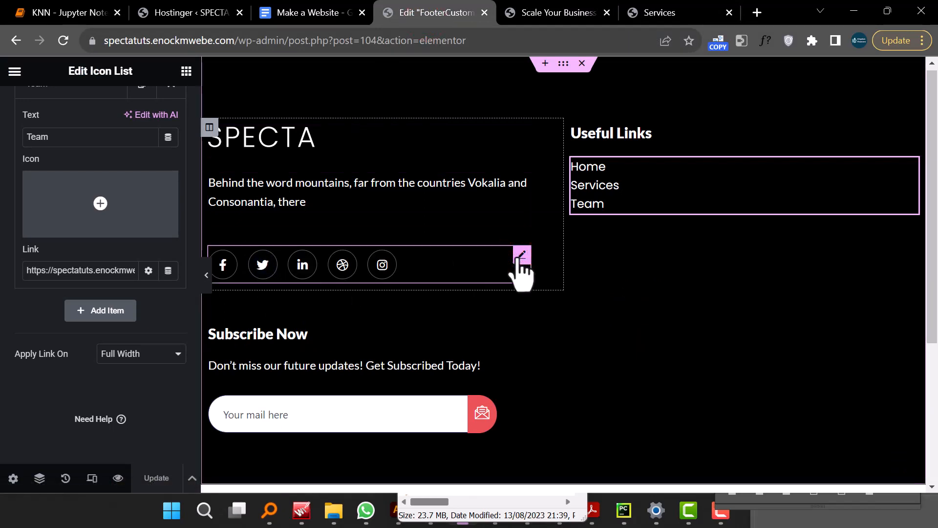
pyautogui.click(523, 255)
pyautogui.click(67, 277)
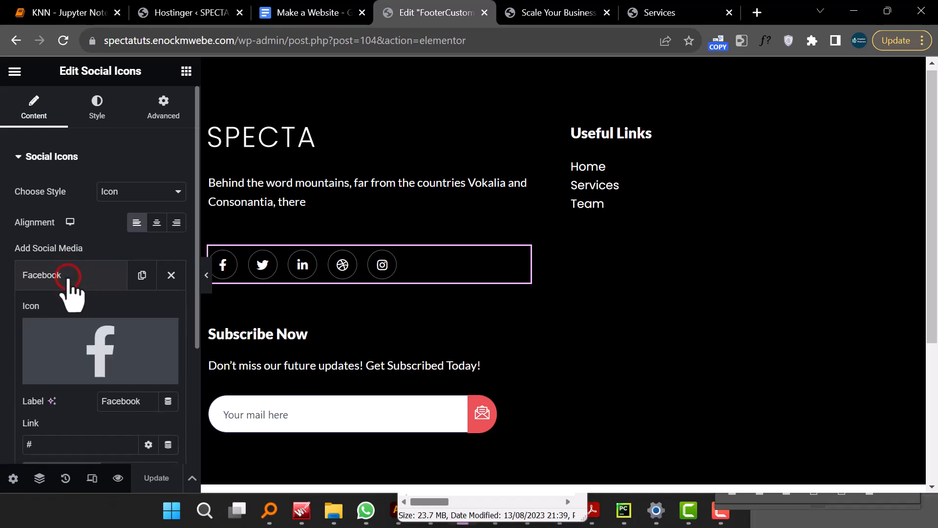
pyautogui.scroll(-5, 69, 295)
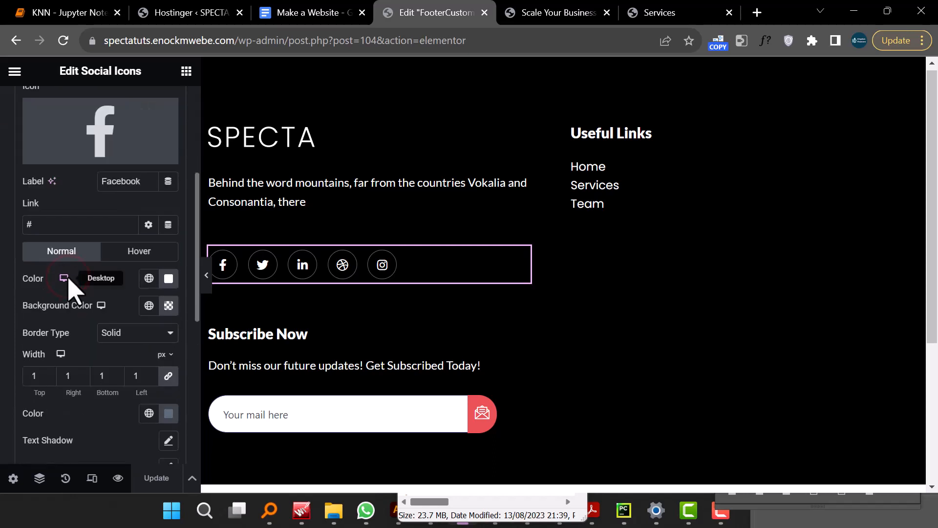
pyautogui.click(64, 226)
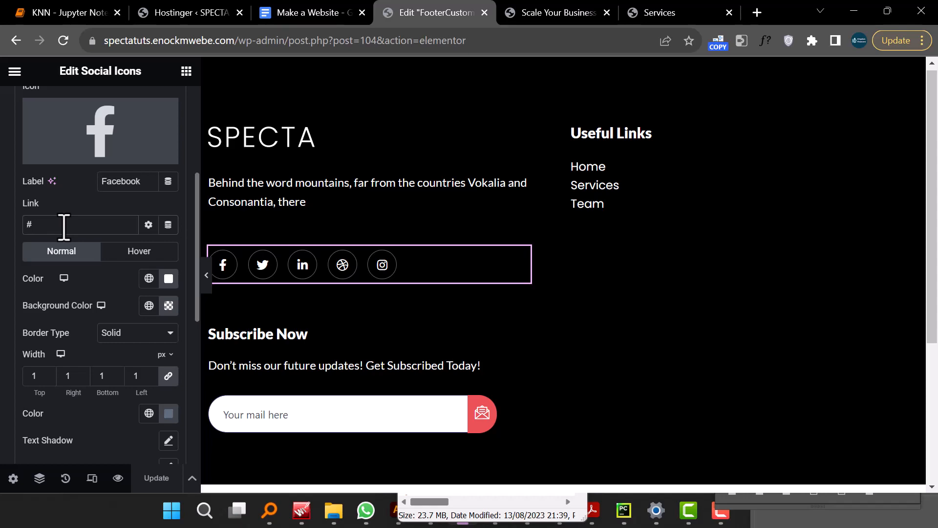
pyautogui.scroll(-5, 577, 333)
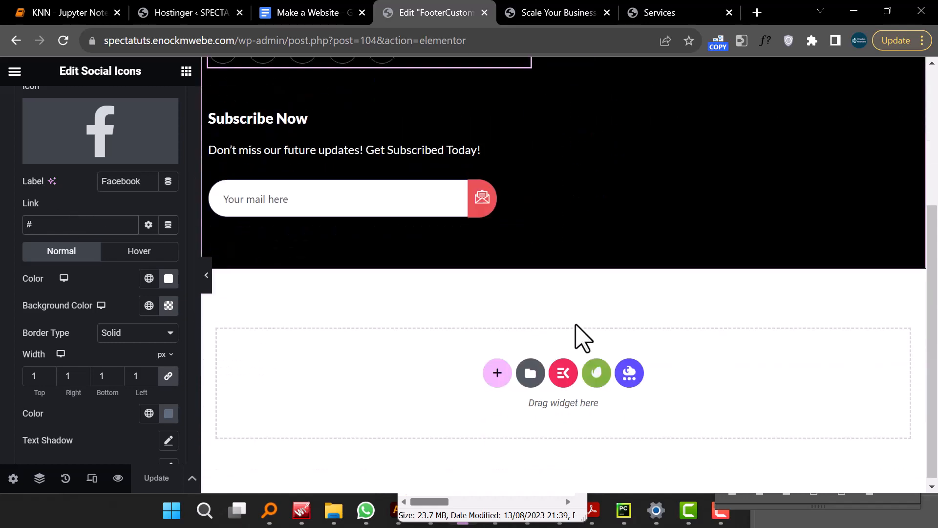
pyautogui.scroll(5, 580, 339)
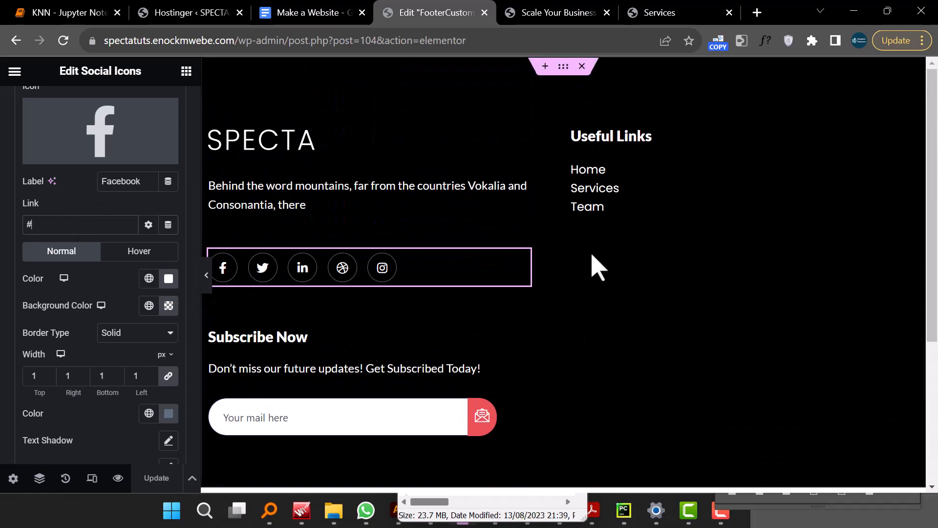
# - Switch to the live homepage tab and scroll back up through the page to the header
pyautogui.click(538, 17)
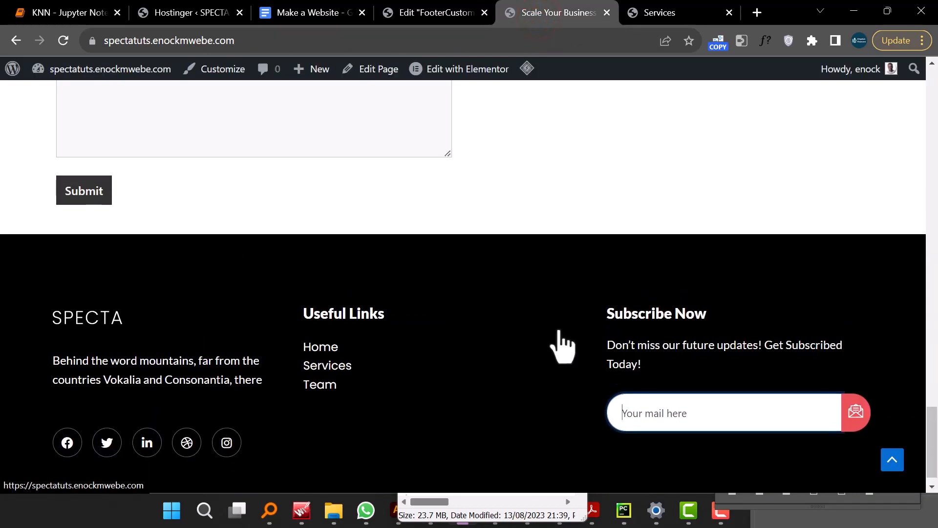
pyautogui.scroll(10, 569, 349)
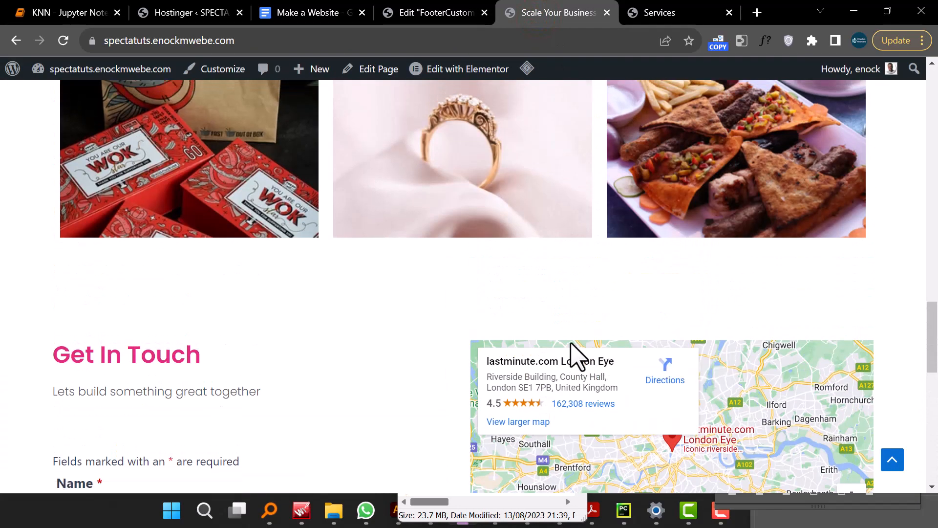
pyautogui.scroll(12, 571, 344)
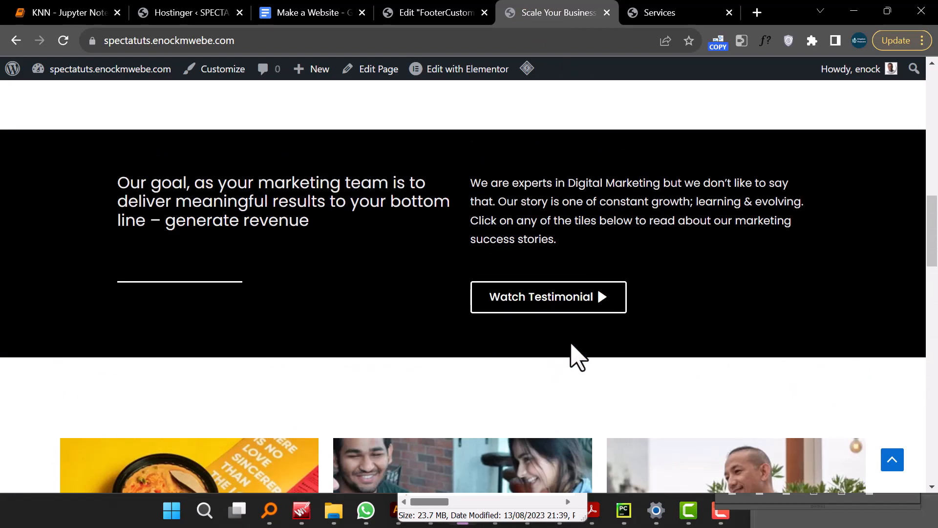
pyautogui.scroll(5, 497, 335)
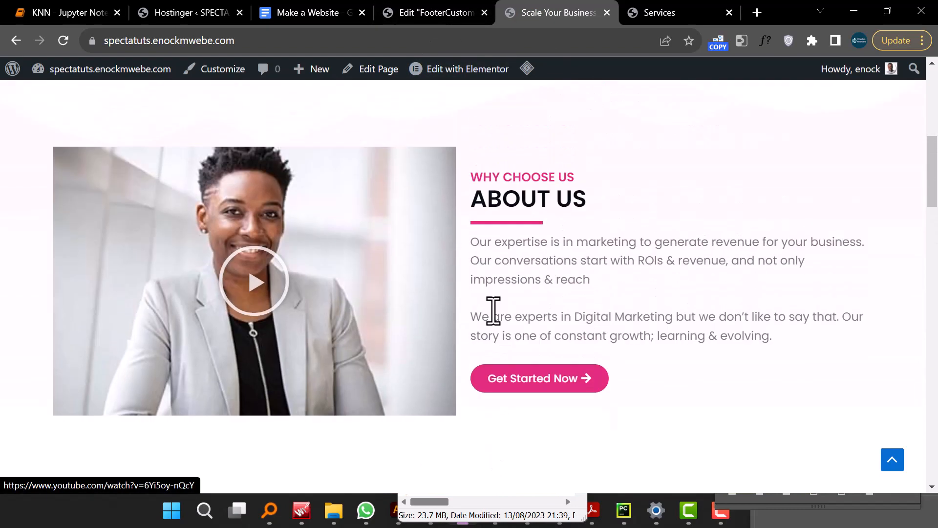
pyautogui.scroll(8, 493, 317)
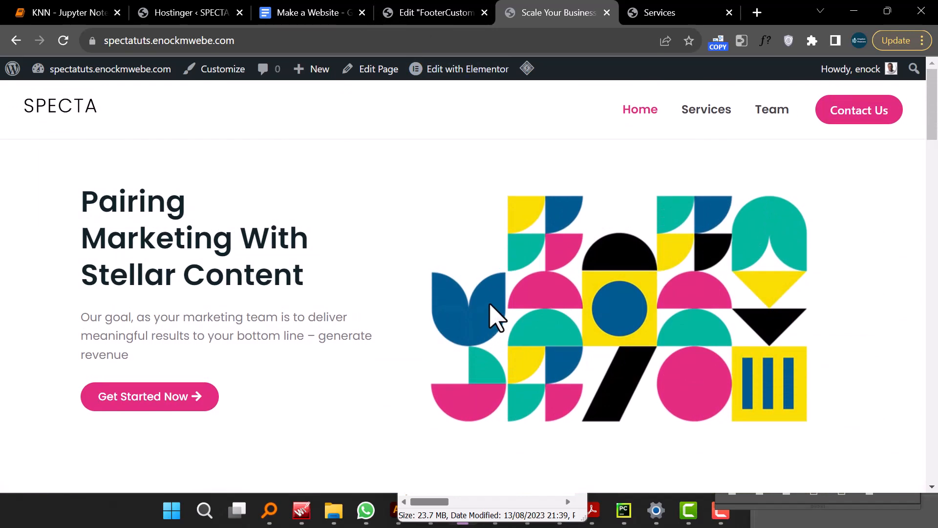
pyautogui.scroll(-6, 333, 248)
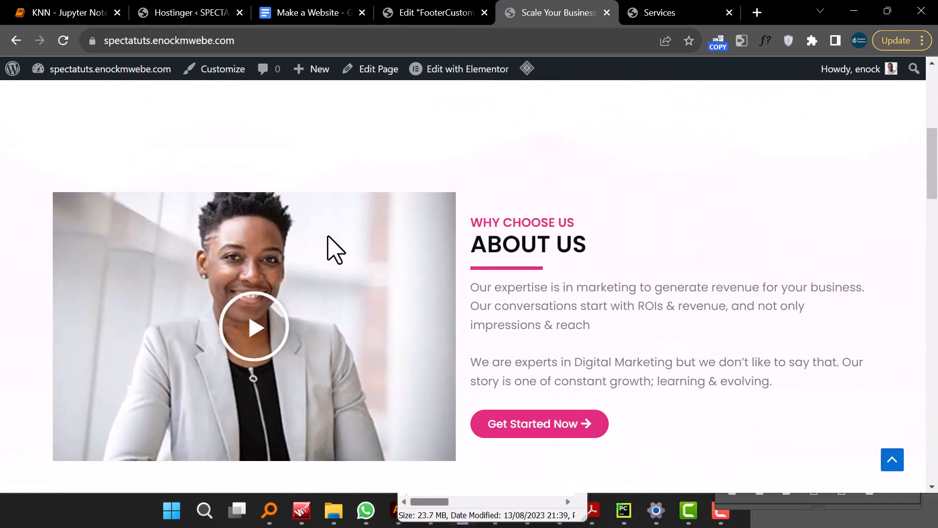